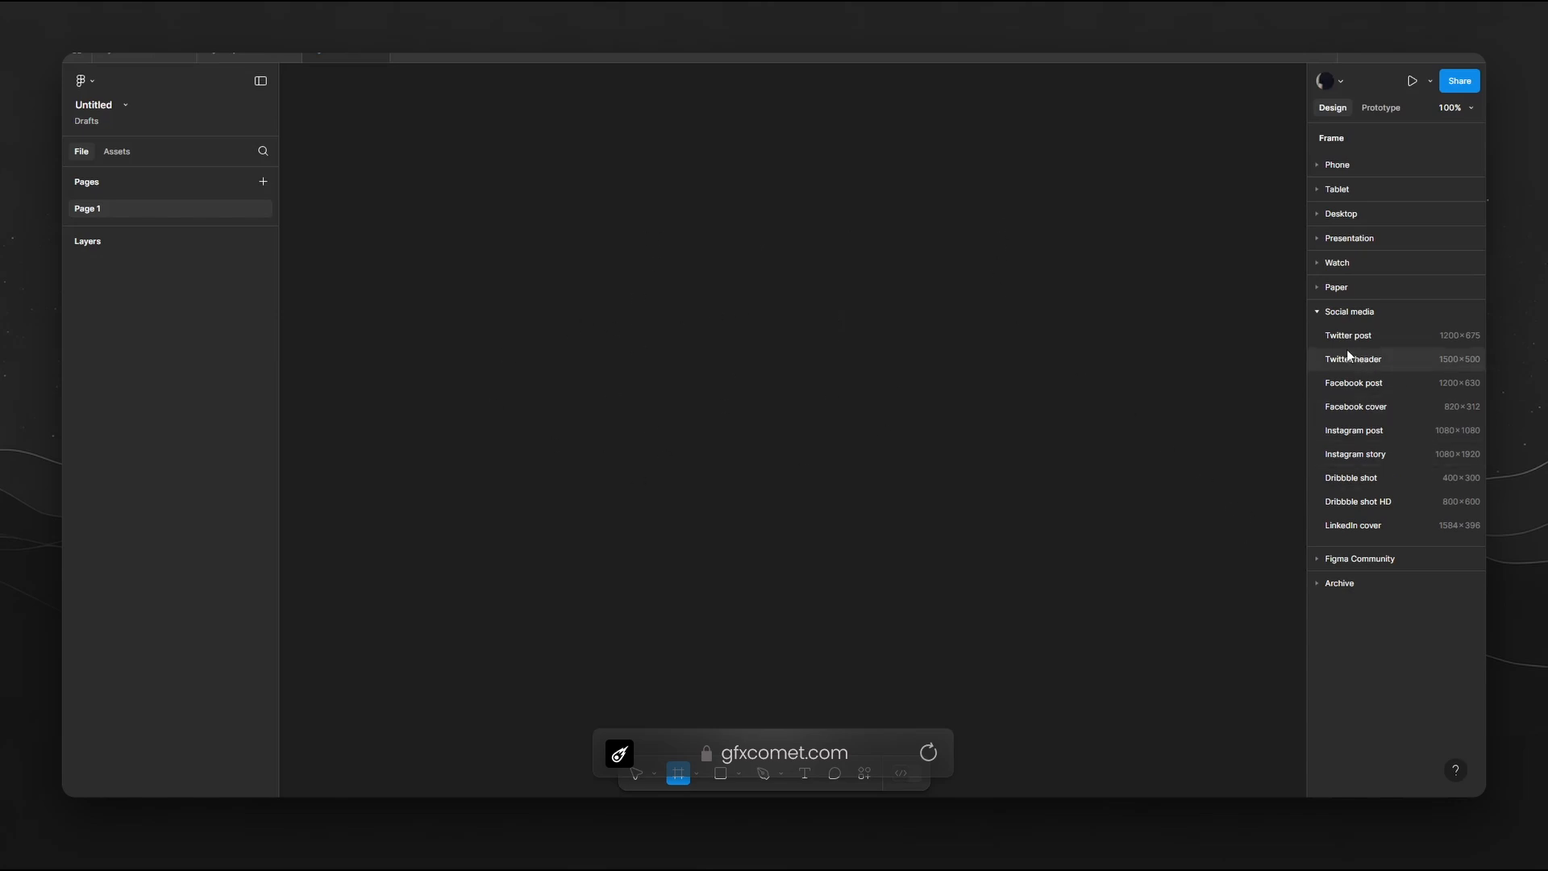
Create a 1920 × 1080 frame from the Slide 16:9 preset and rename it Health-Bar.
left_click(1345, 313)
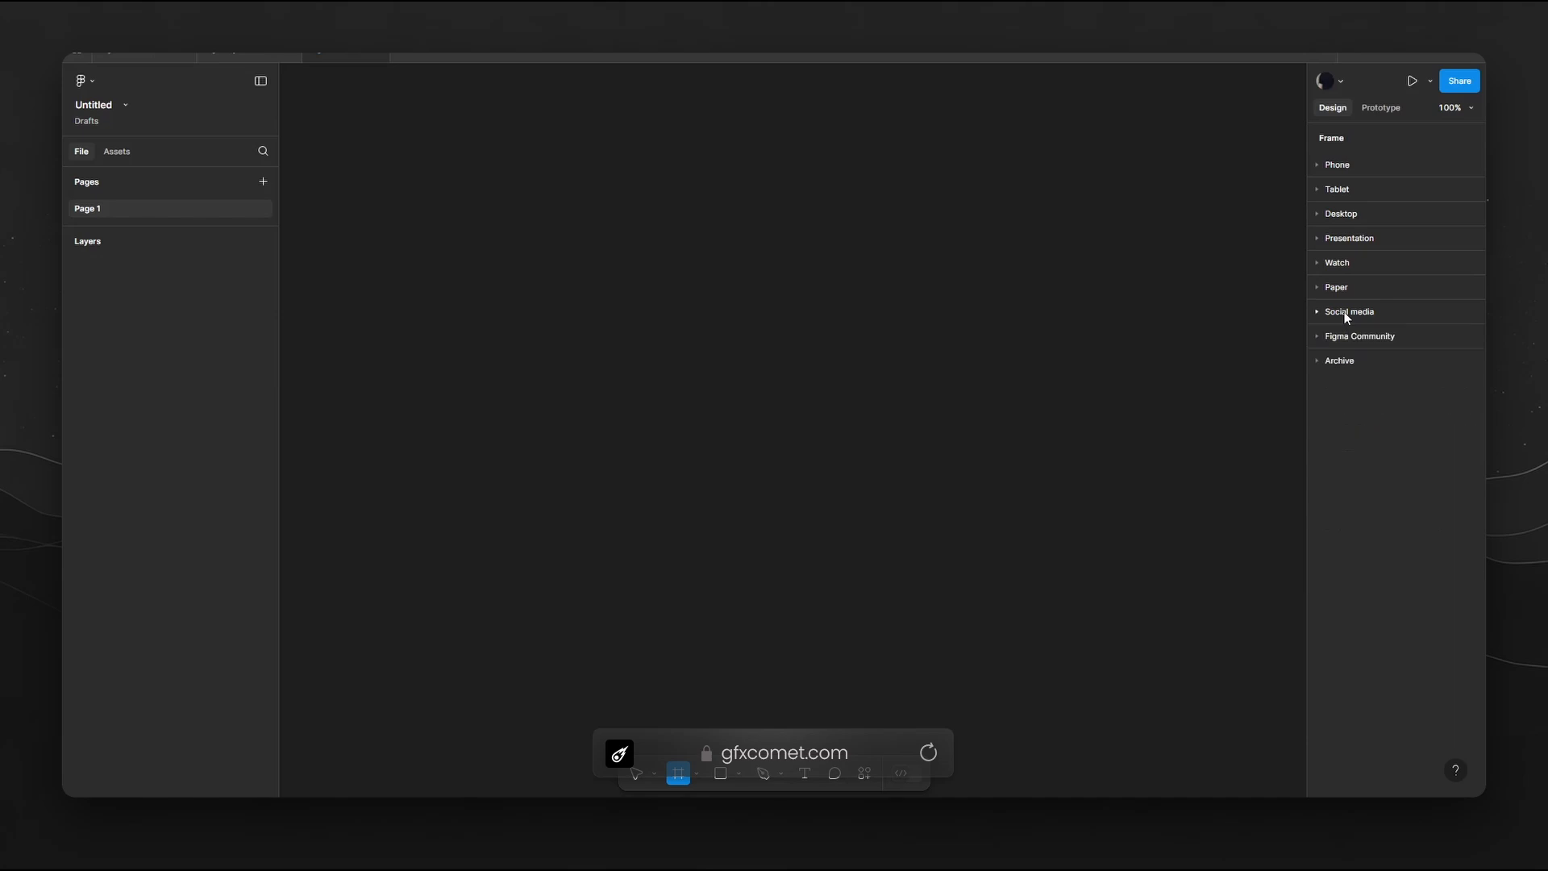
left_click(1354, 239)
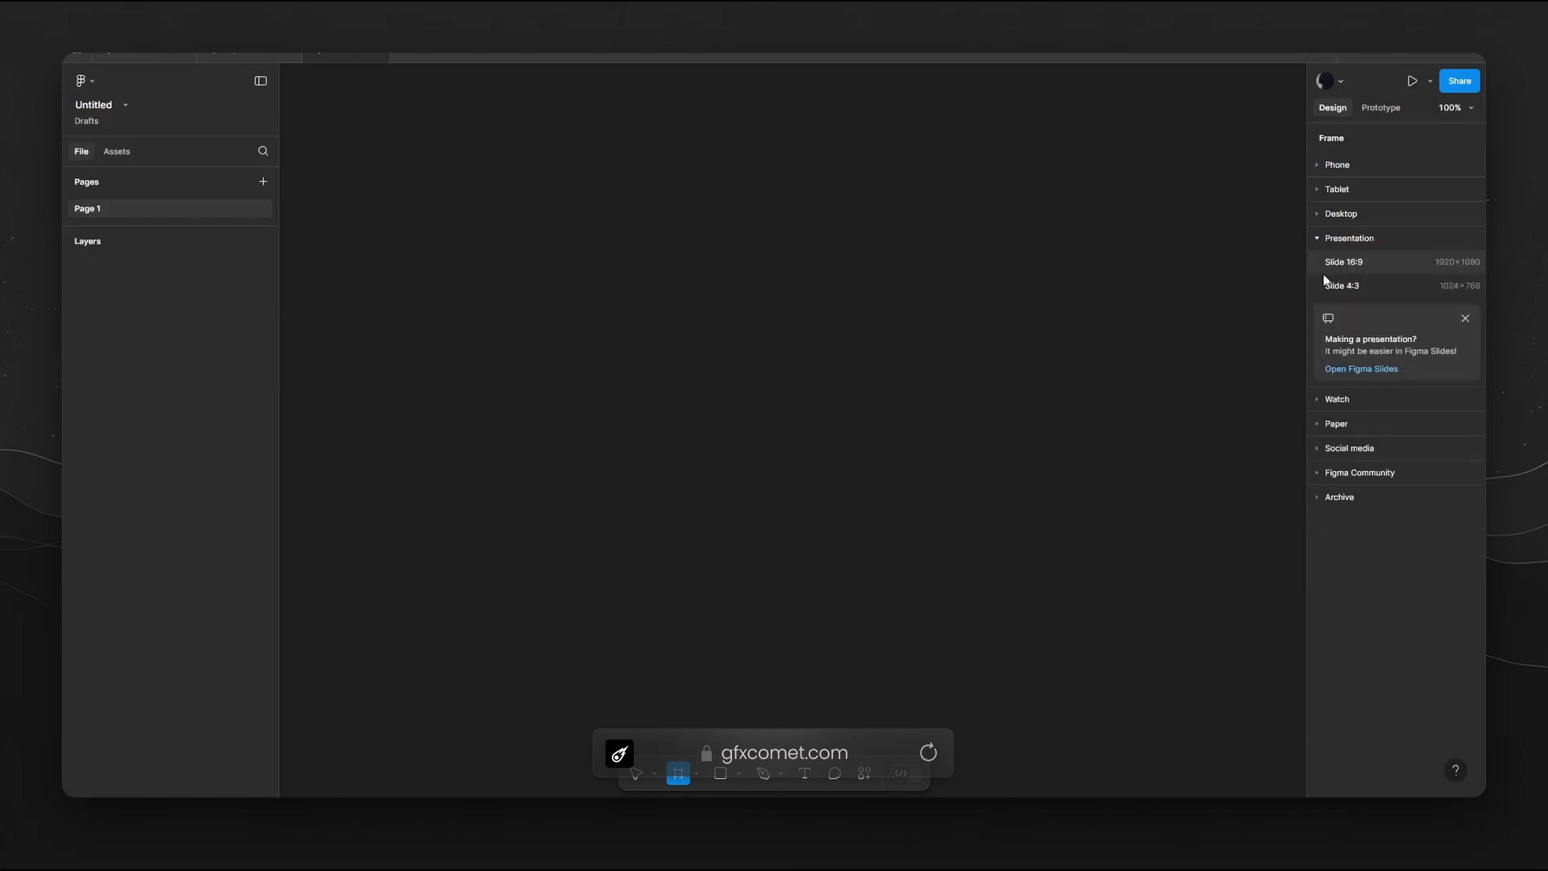
left_click(1362, 258)
double_click(123, 268)
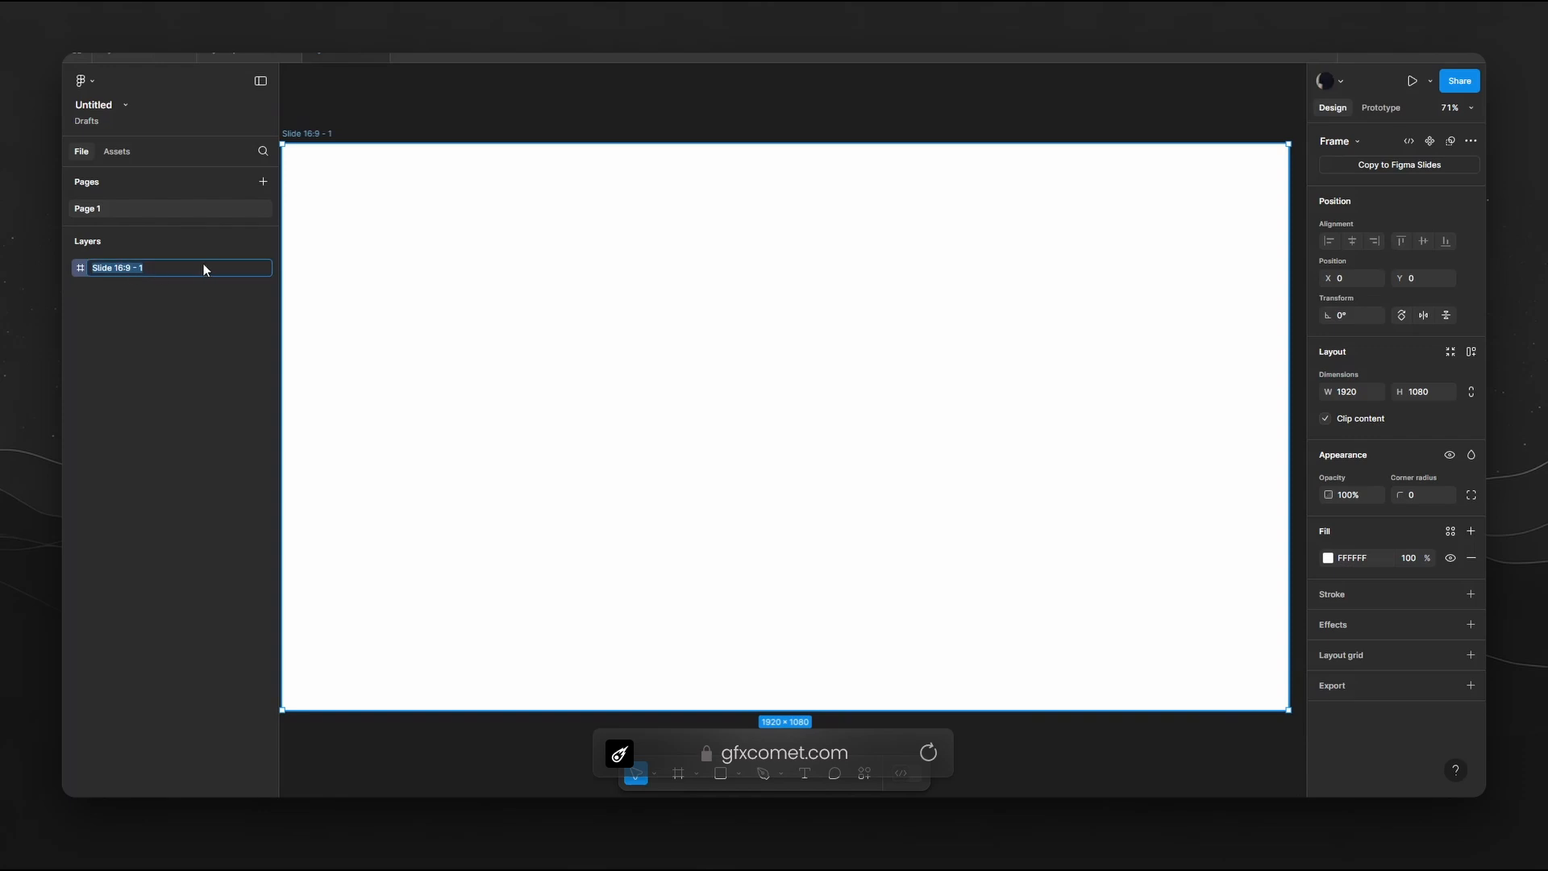
type("Health-Bar")
key("Return")
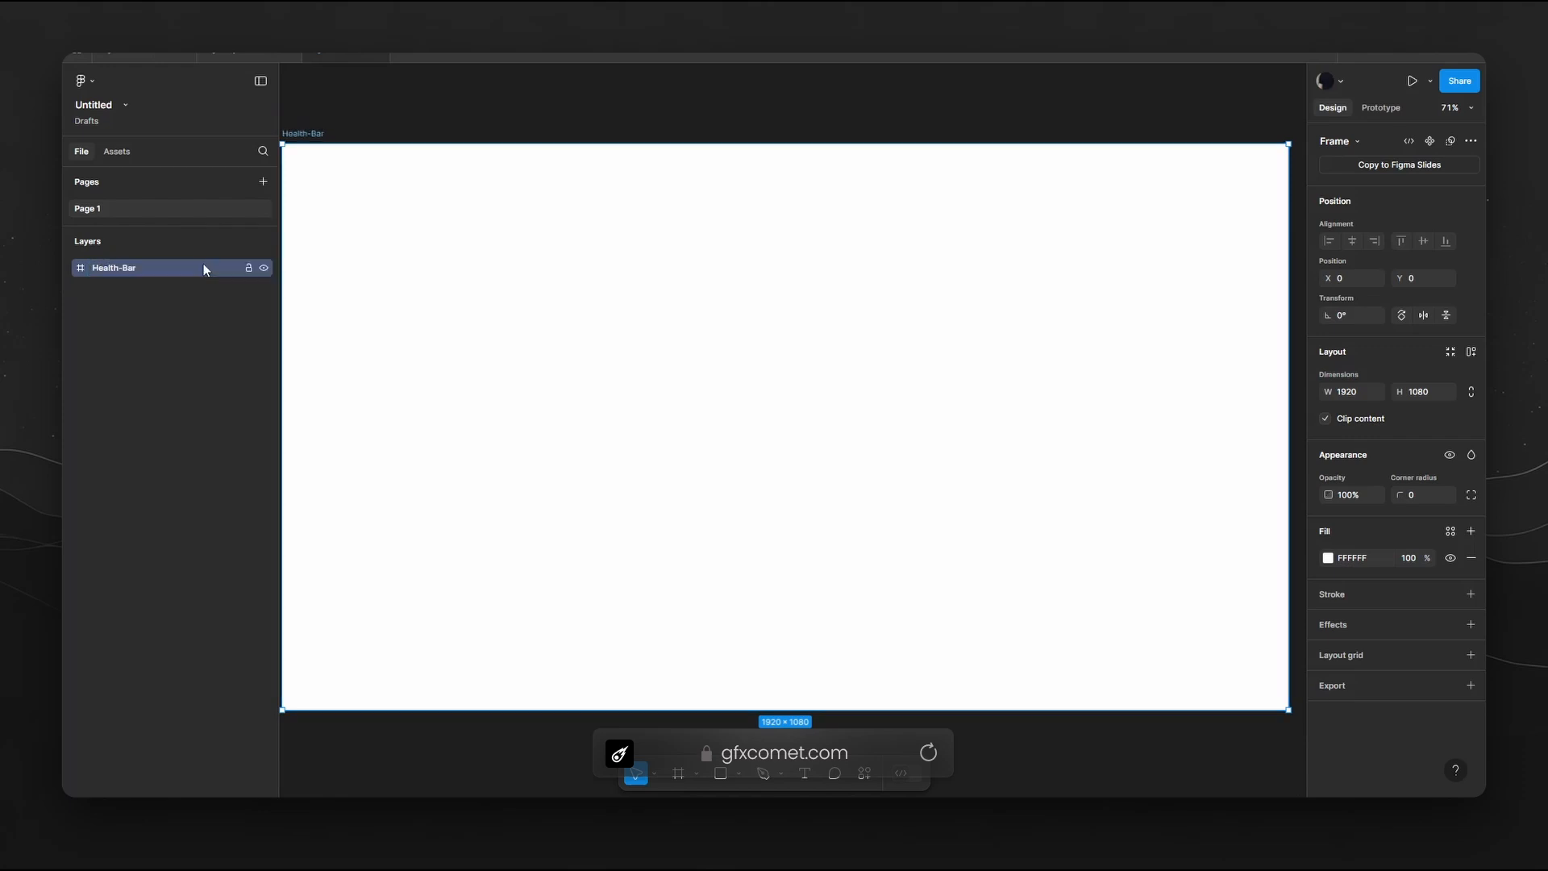
Paste the health bar reference image into the Health-Bar frame and scale it to about 1306 × 816, centred in the frame.
key("ctrl+v")
mouse_move(892, 366)
left_mouse_down()
mouse_move(1151, 284)
mouse_move(1128, 293)
left_mouse_up()
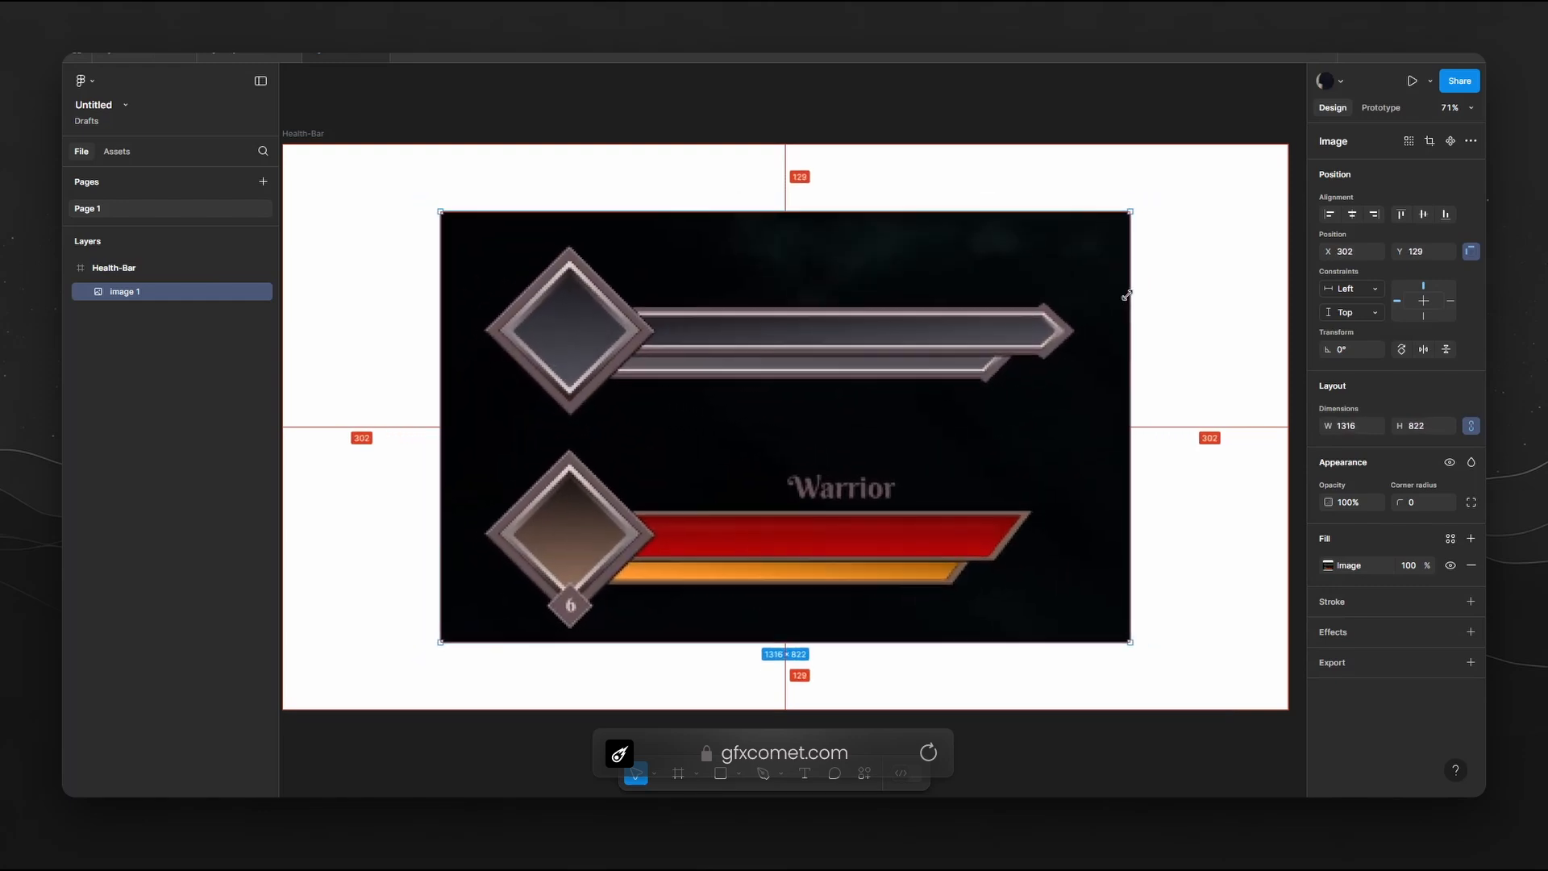
left_click(1217, 346)
Examine the two health bar designs in the reference image.
left_click_drag(899, 457, 950, 483)
mouse_move(1027, 536)
left_mouse_down()
mouse_move(985, 491)
mouse_move(1055, 536)
mouse_move(1014, 484)
left_mouse_up()
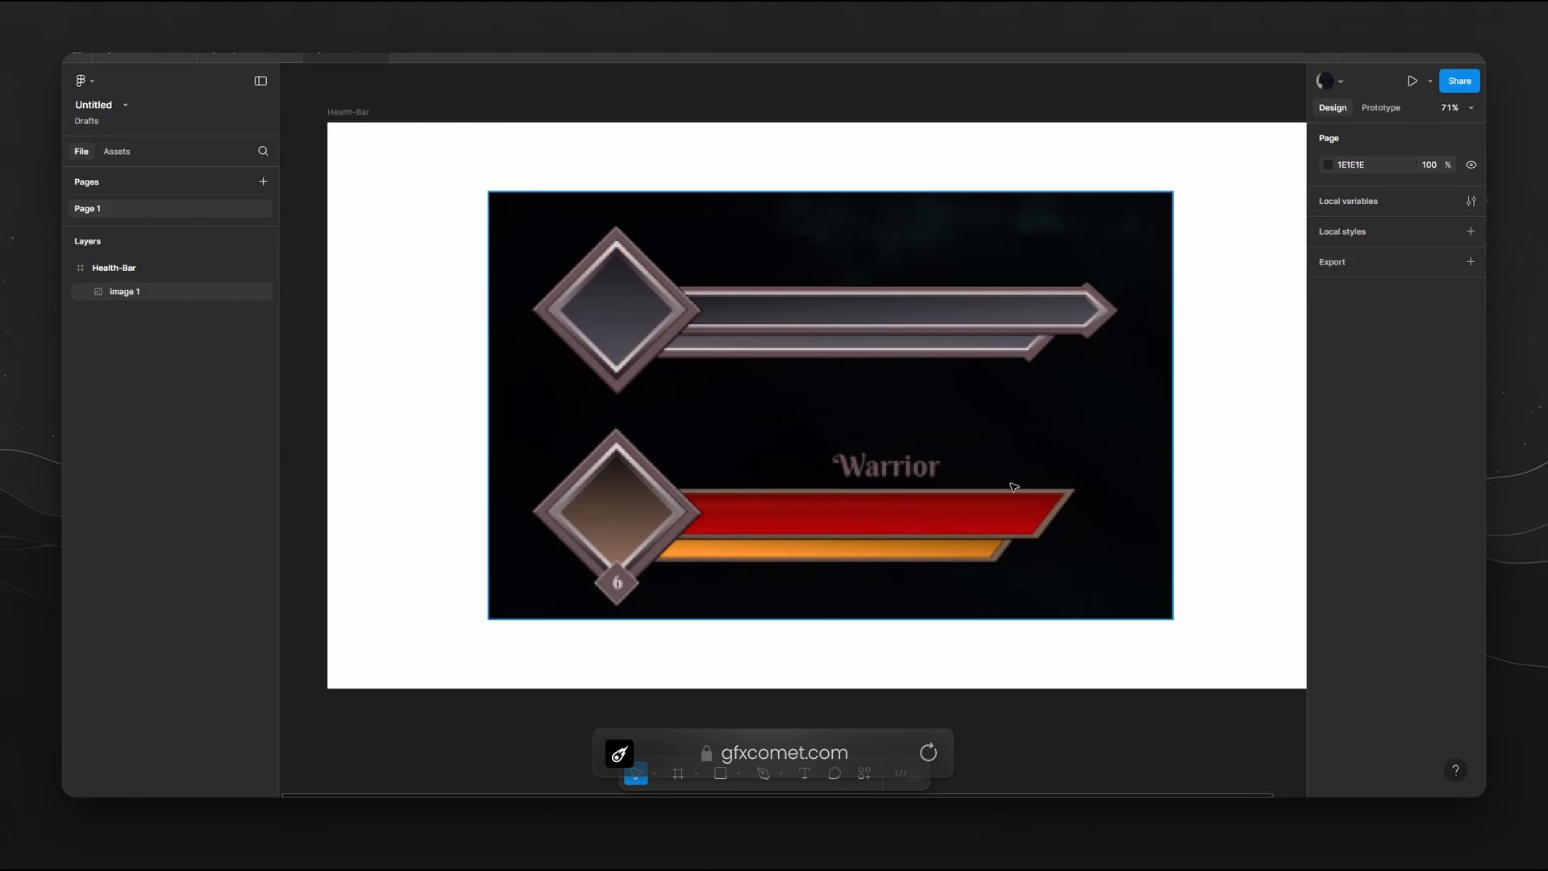
left_click_drag(895, 457, 872, 502)
left_click(811, 499)
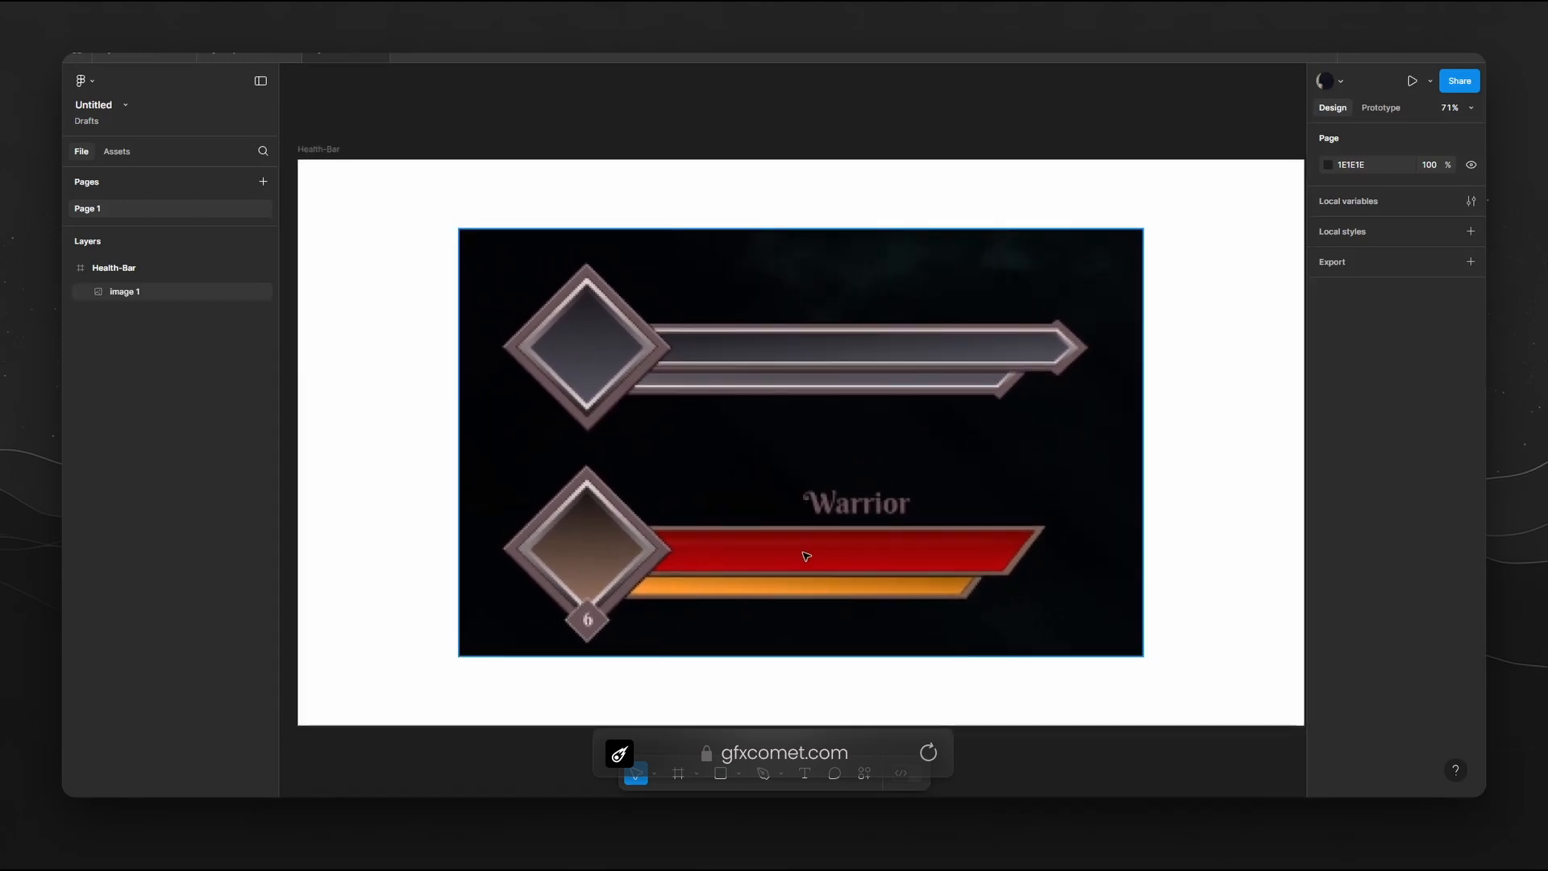
mouse_move(763, 529)
left_mouse_down()
mouse_move(830, 566)
mouse_move(777, 512)
left_mouse_up()
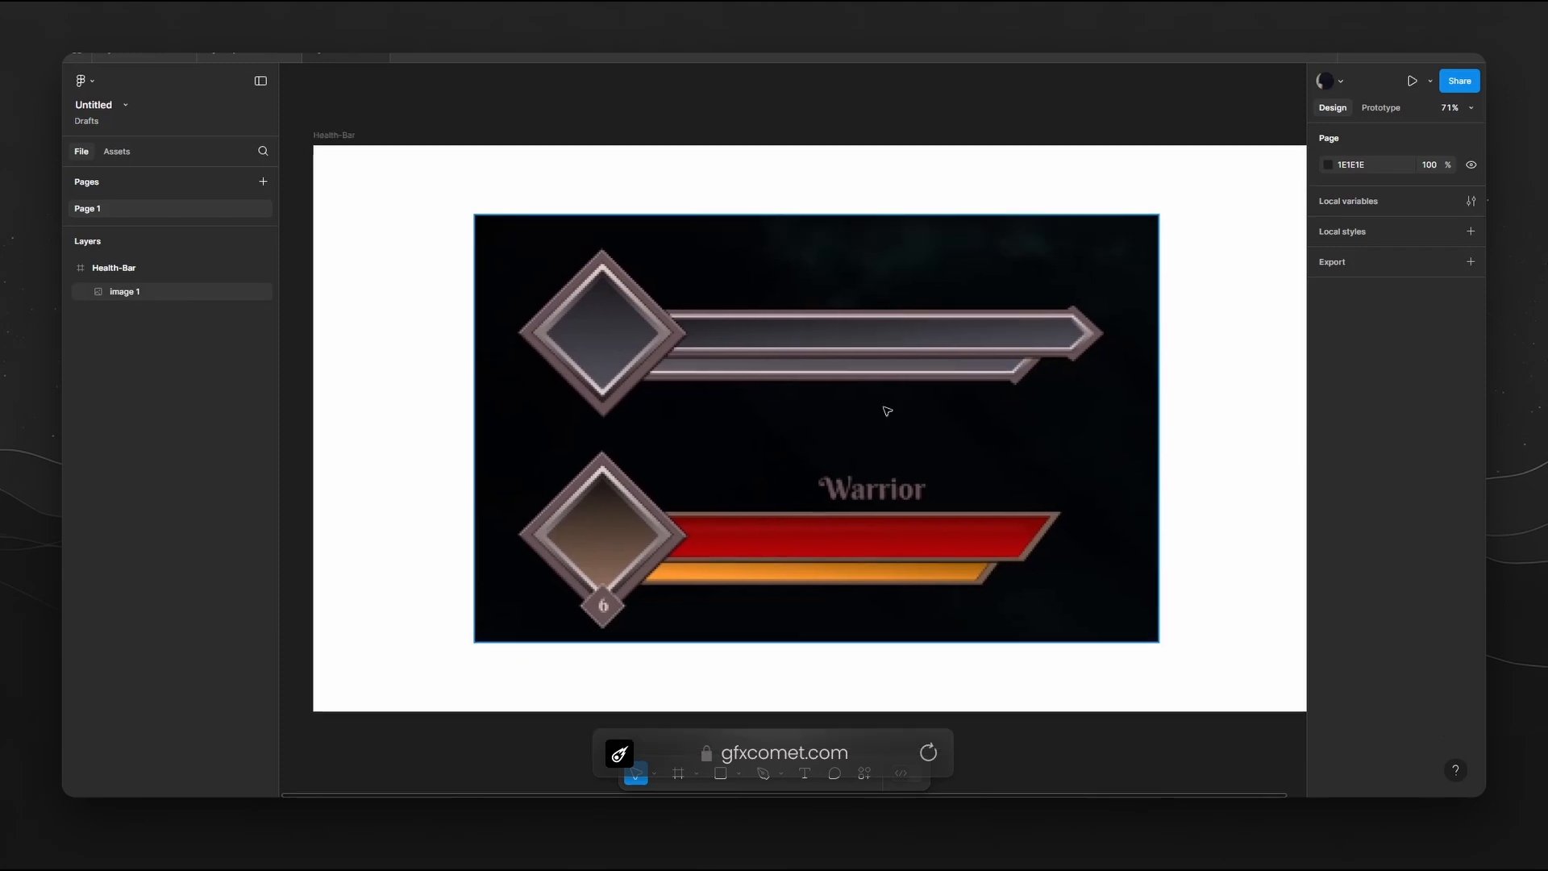
scroll(928, 428, "up", 1)
scroll(887, 440, "right", 2)
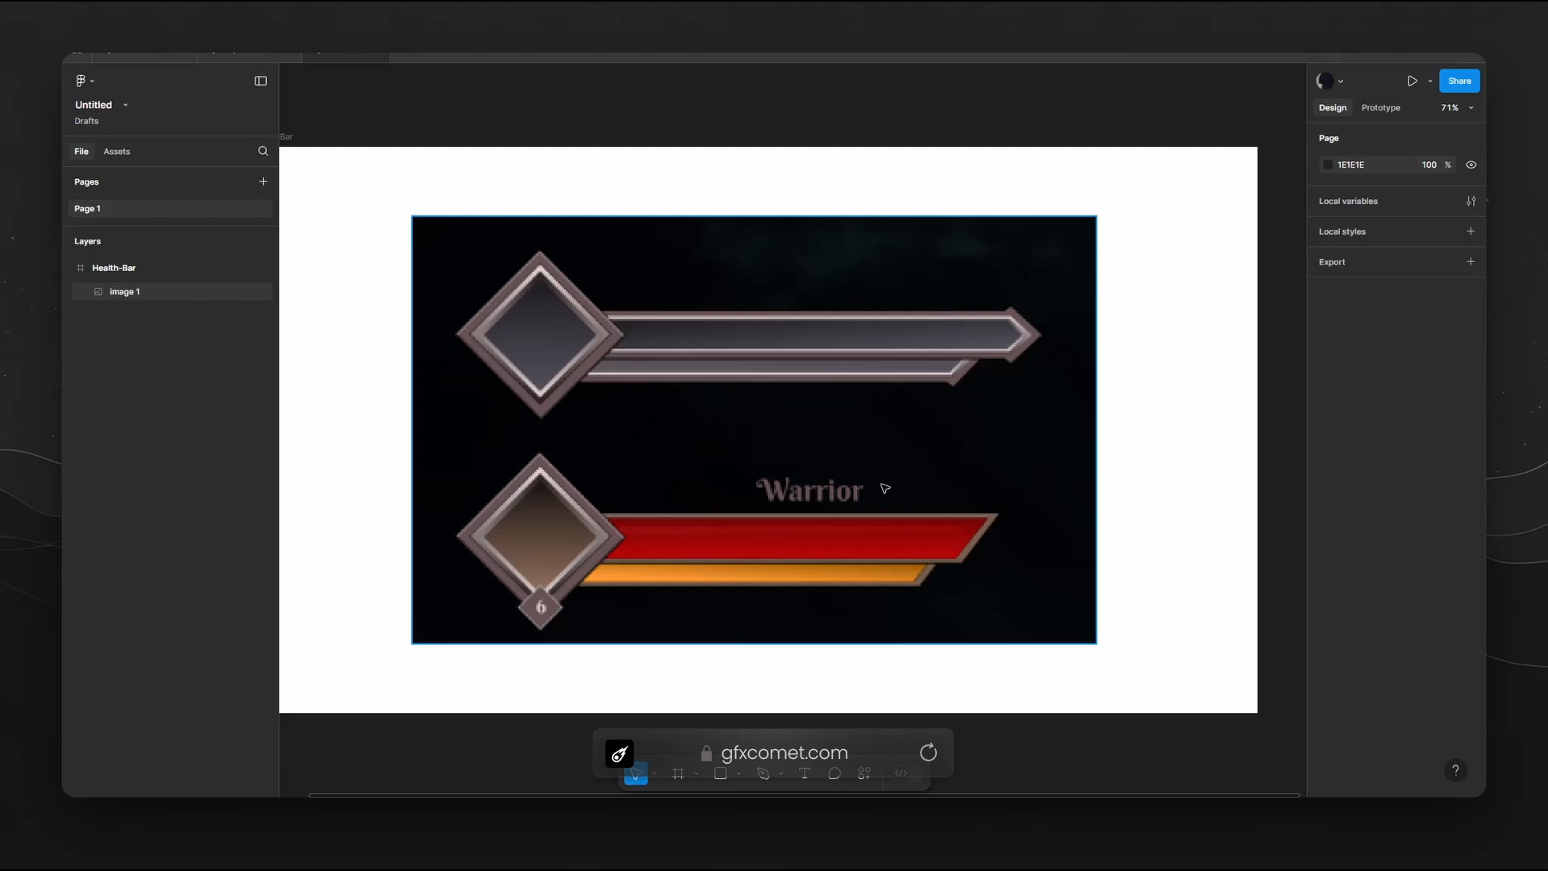
left_click(702, 683)
Draw a square of about 238 × 238 and place it over the reference image's upper diamond emblem.
left_click(720, 775)
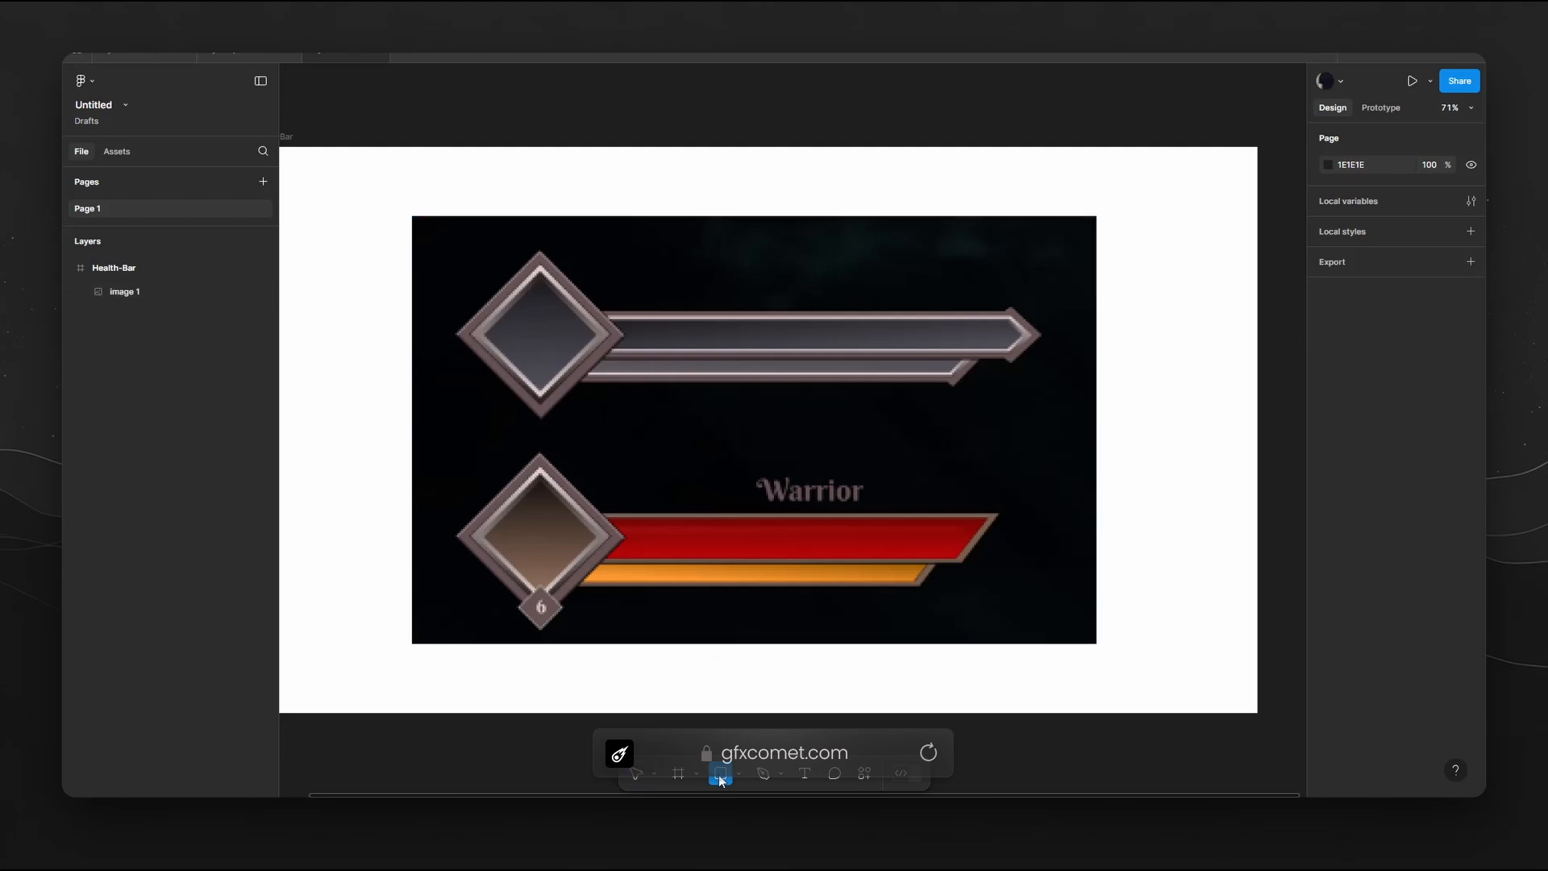
left_click(738, 776)
left_click(774, 631)
mouse_move(681, 458)
left_mouse_down()
mouse_move(762, 420)
mouse_move(727, 435)
mouse_move(740, 433)
left_mouse_up()
mouse_move(726, 456)
left_mouse_down()
mouse_move(518, 393)
mouse_move(593, 329)
left_mouse_up()
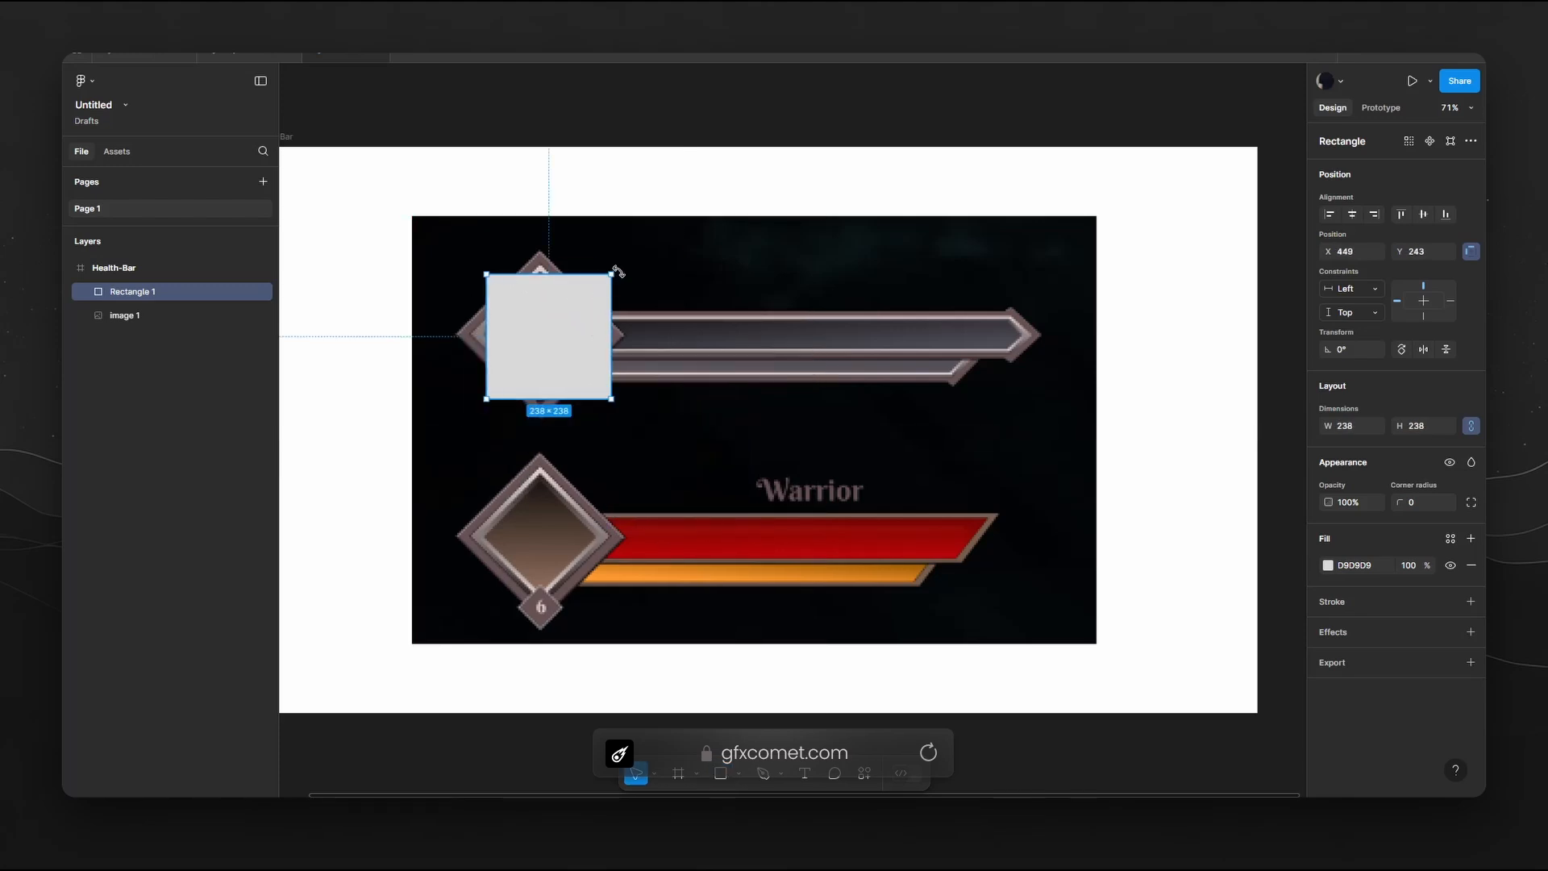
Rotate the square to -45° and fit it over the lower diamond emblem at about 226 × 226.
left_click_drag(619, 268, 574, 308)
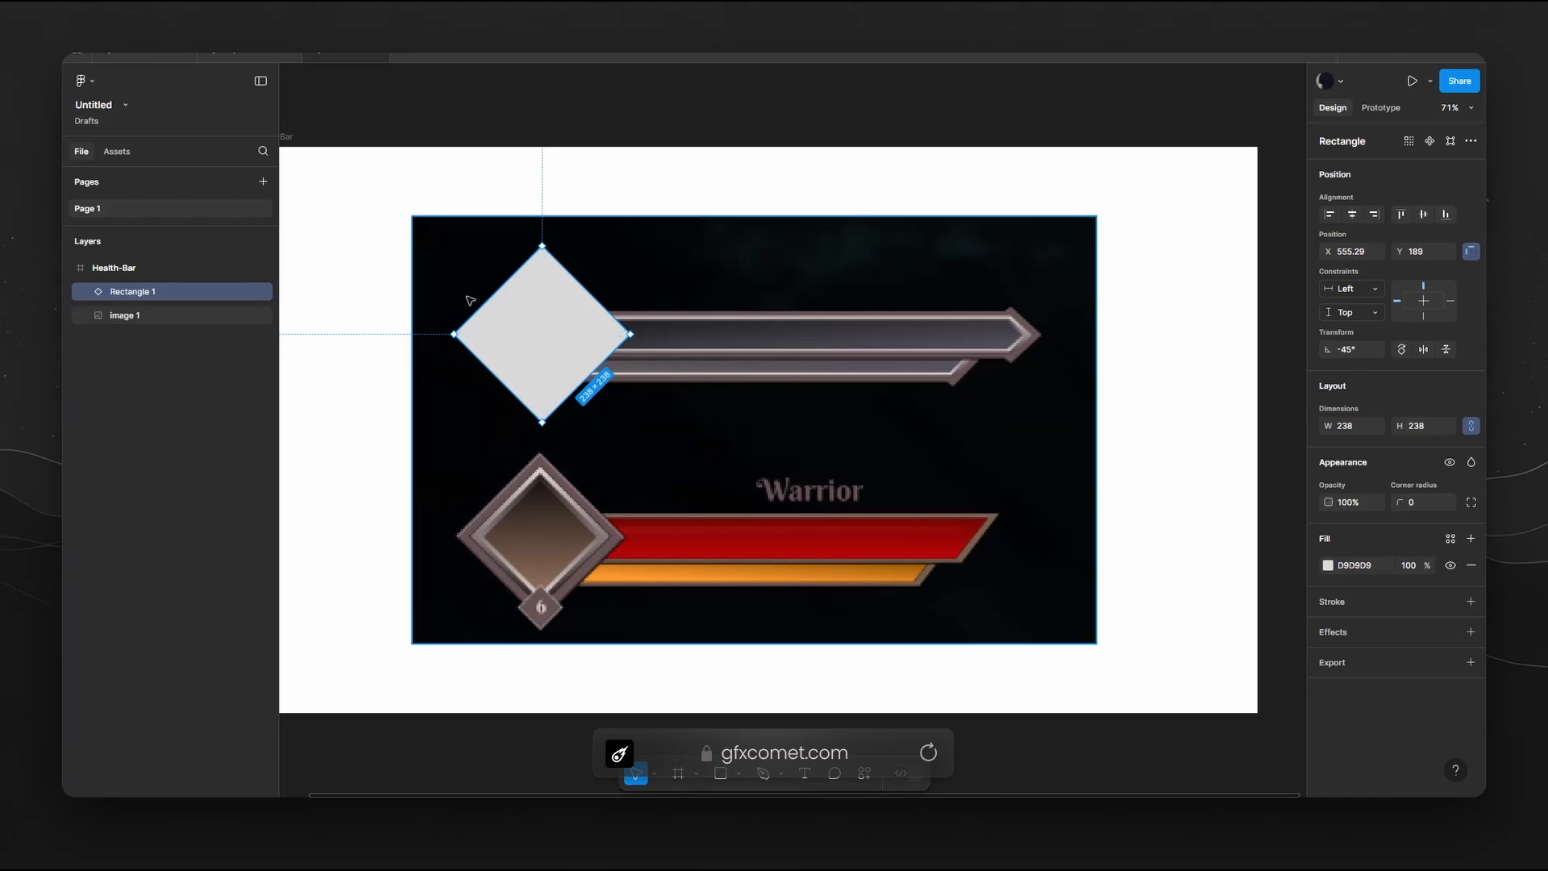
left_click_drag(542, 246, 546, 255)
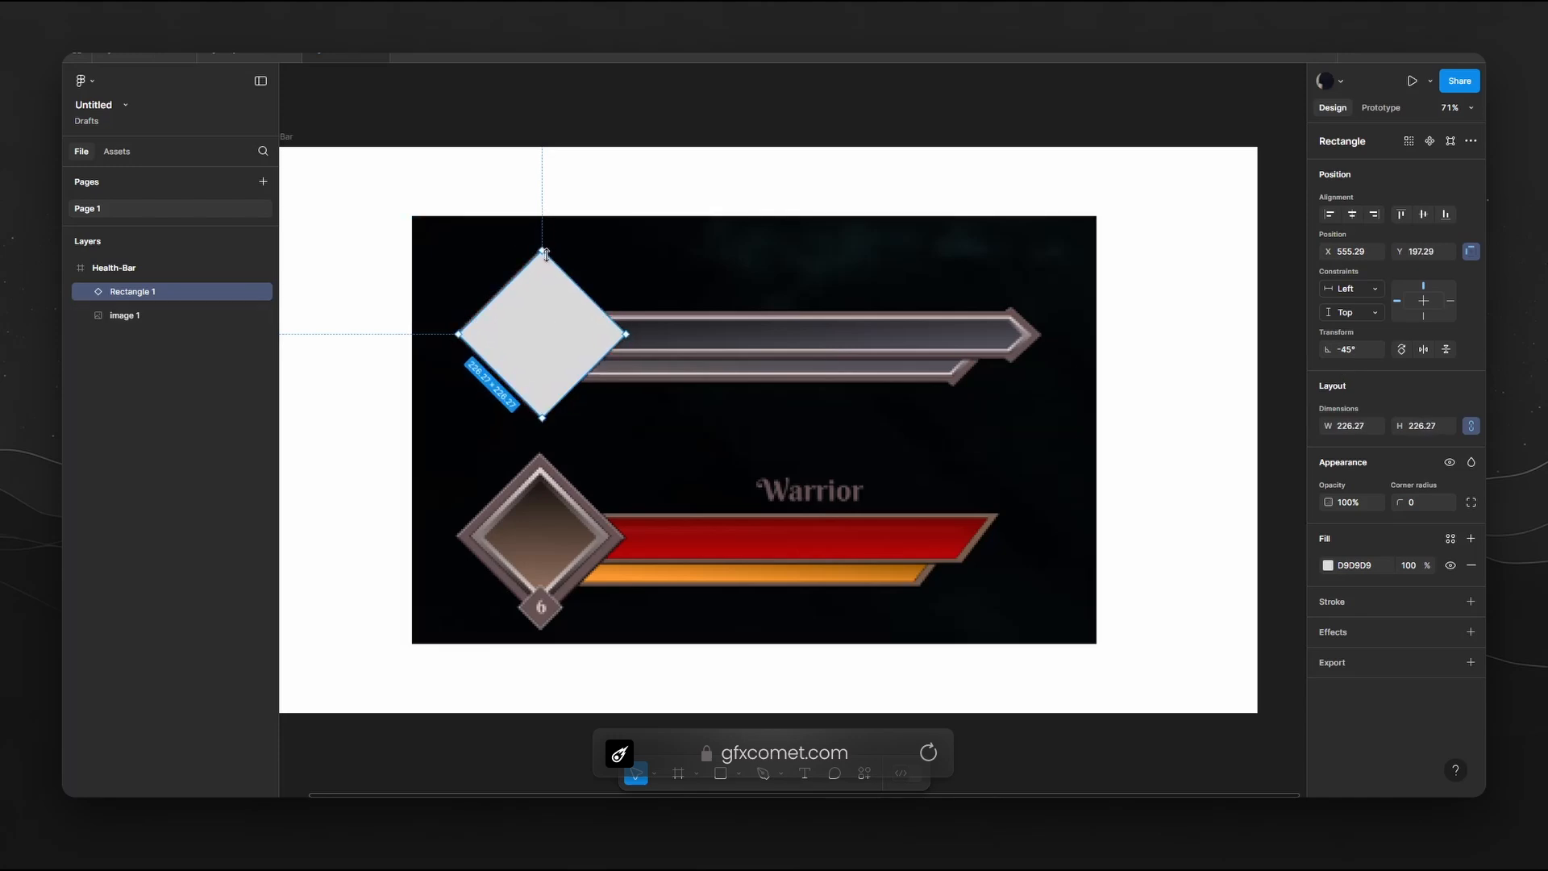
left_click_drag(562, 310, 574, 518)
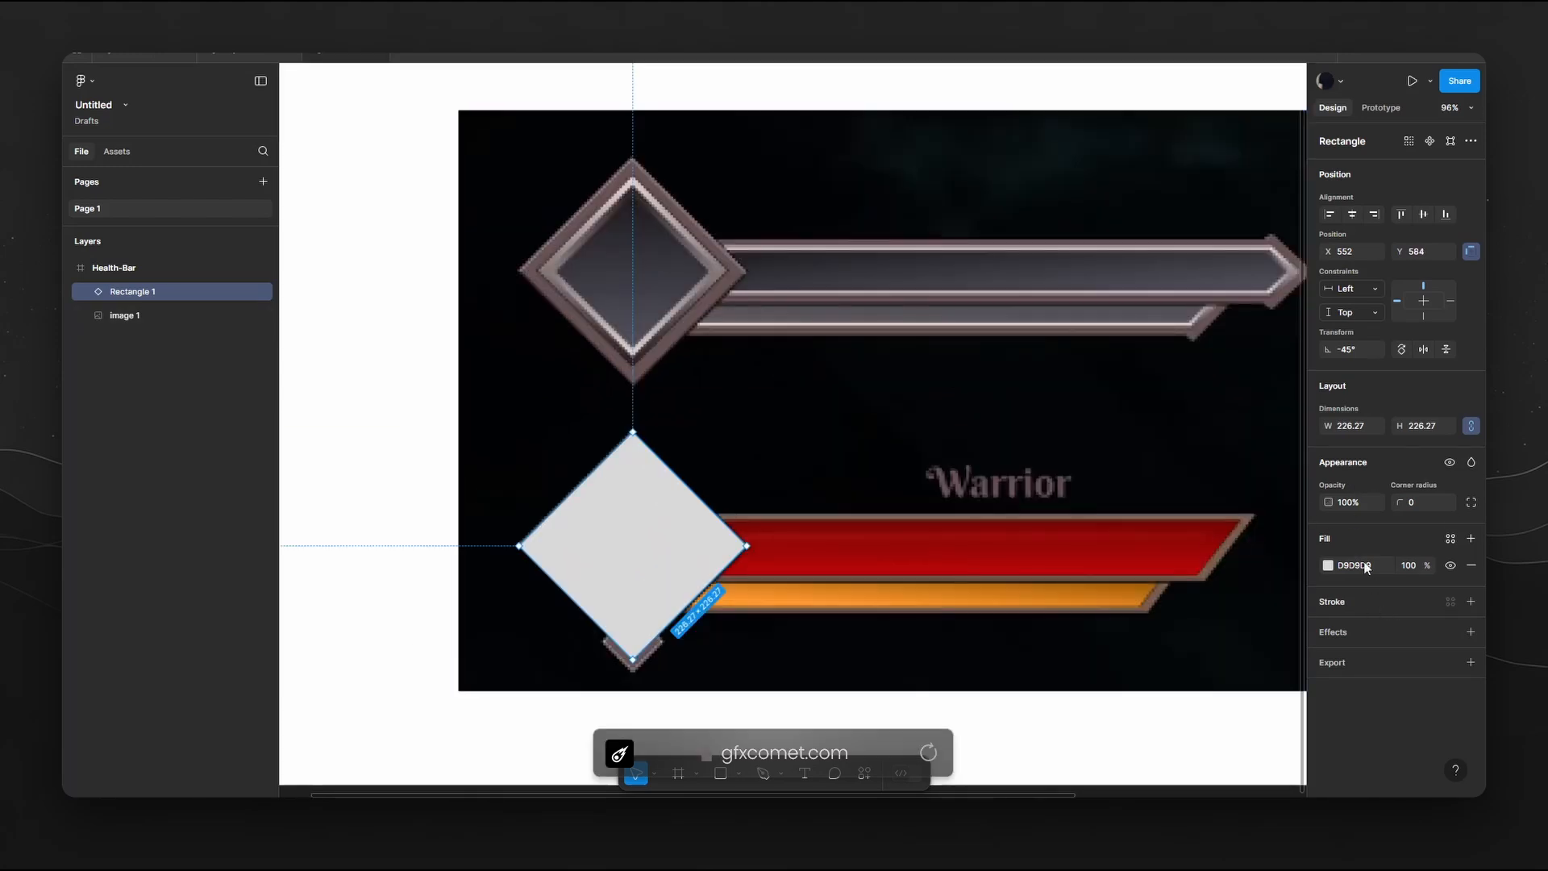
Switch the diamond's fill to a linear gradient and sample its 0% stop, 675154, from the reference emblem's outer border.
left_click(1329, 566)
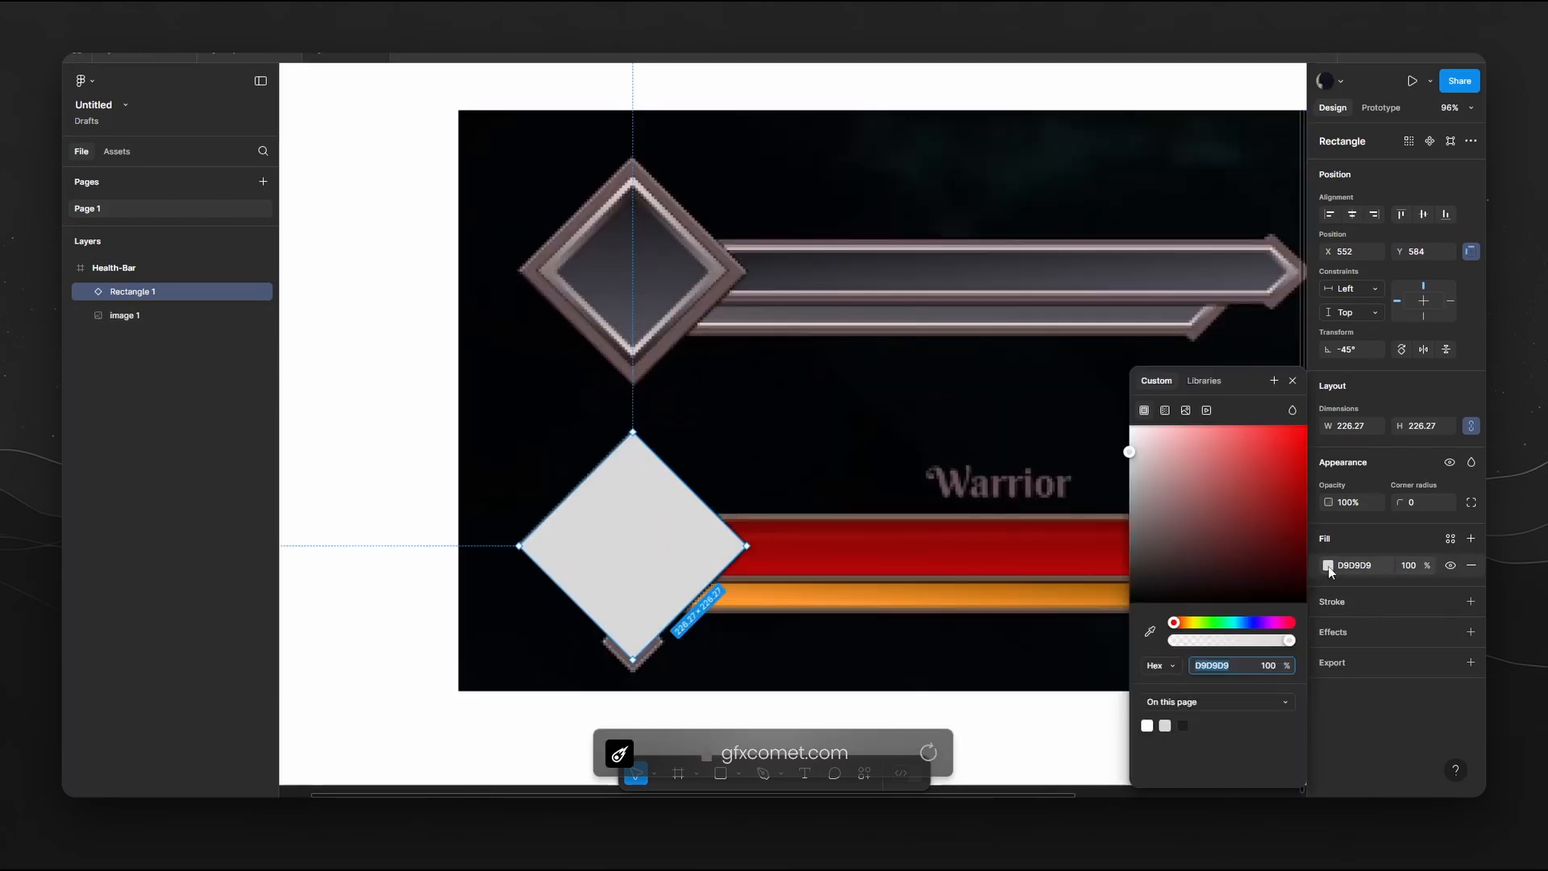
left_click(1166, 411)
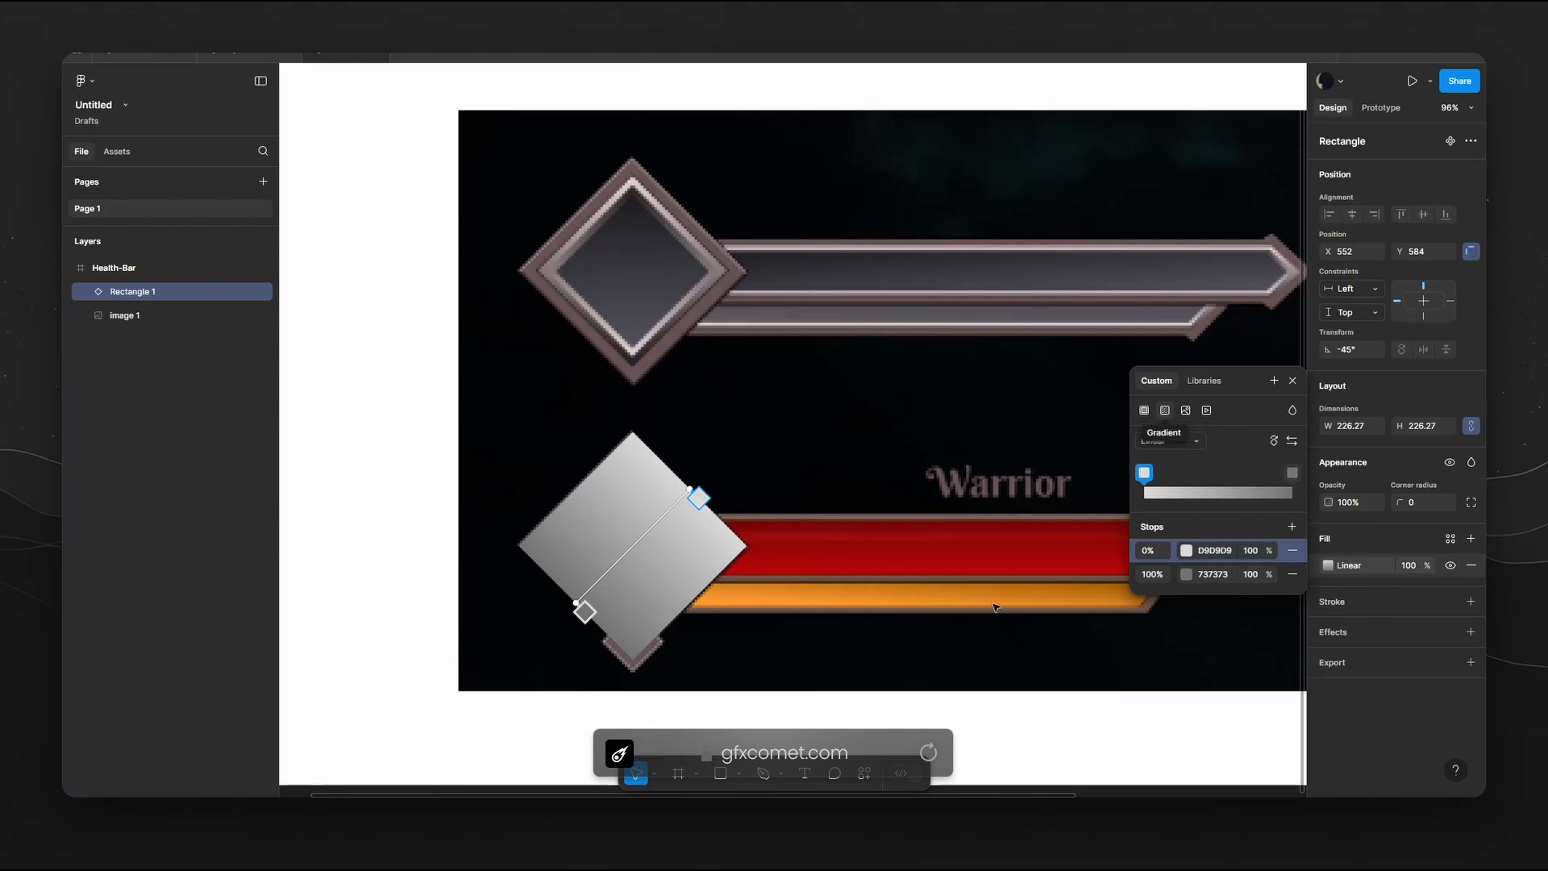
left_click(1184, 551)
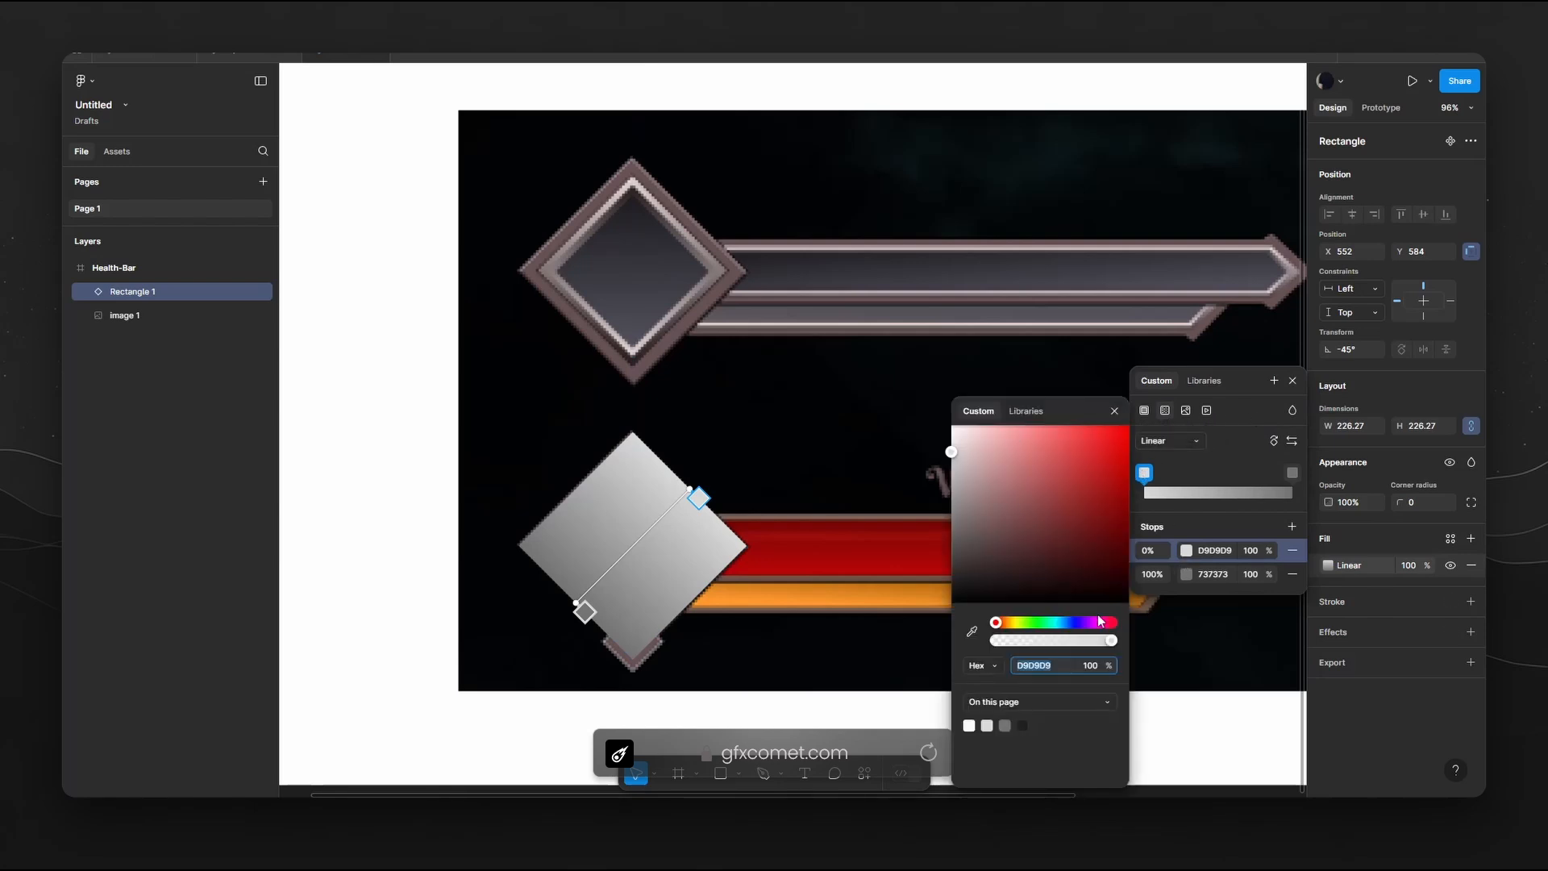
left_click(972, 632)
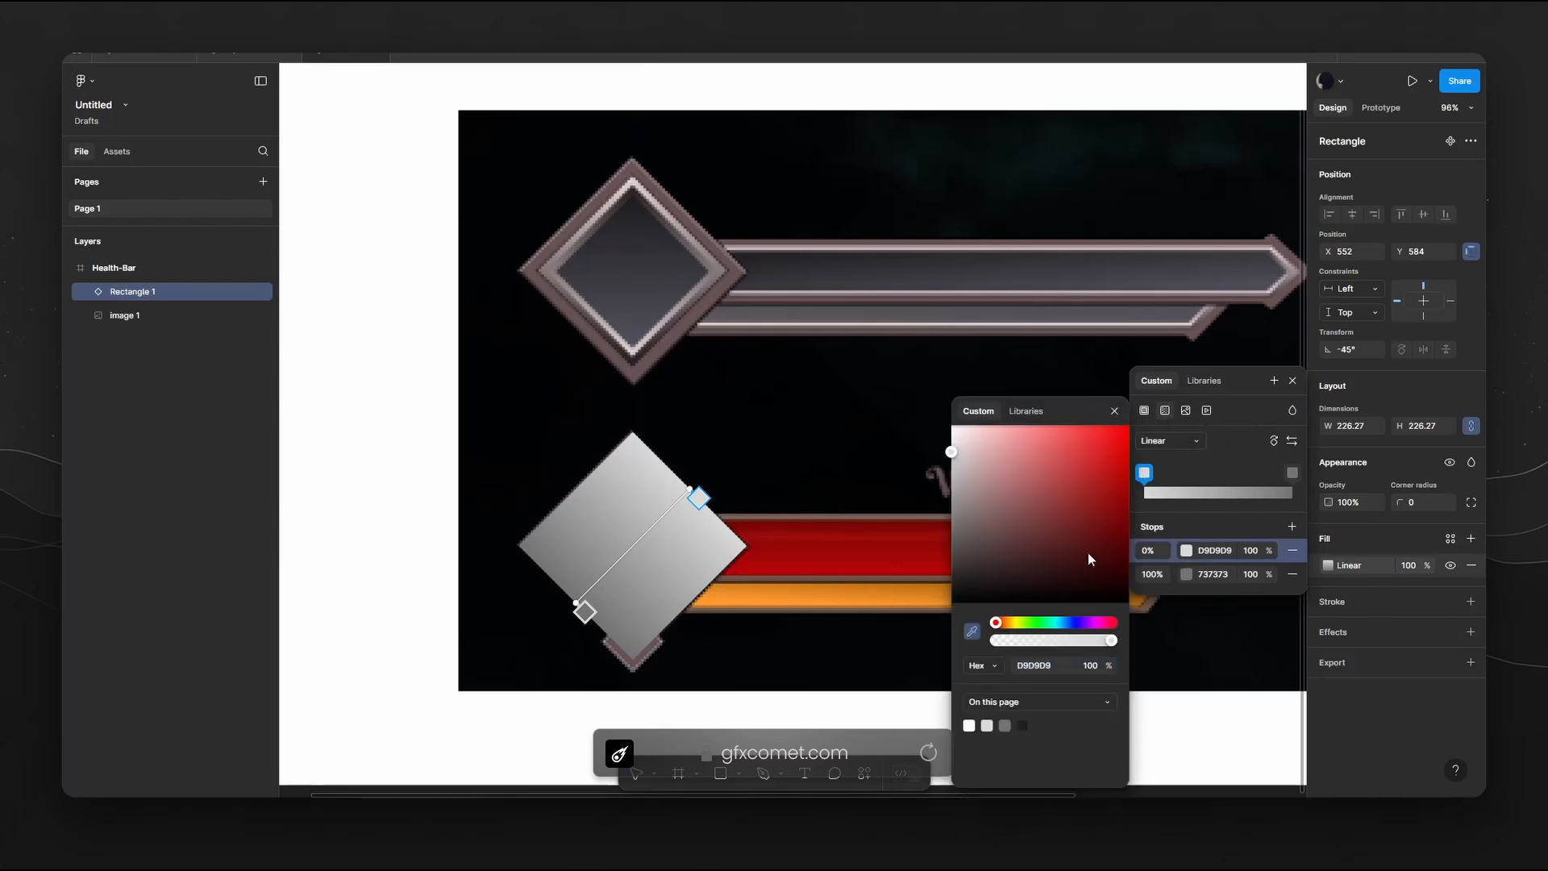
left_click(537, 253)
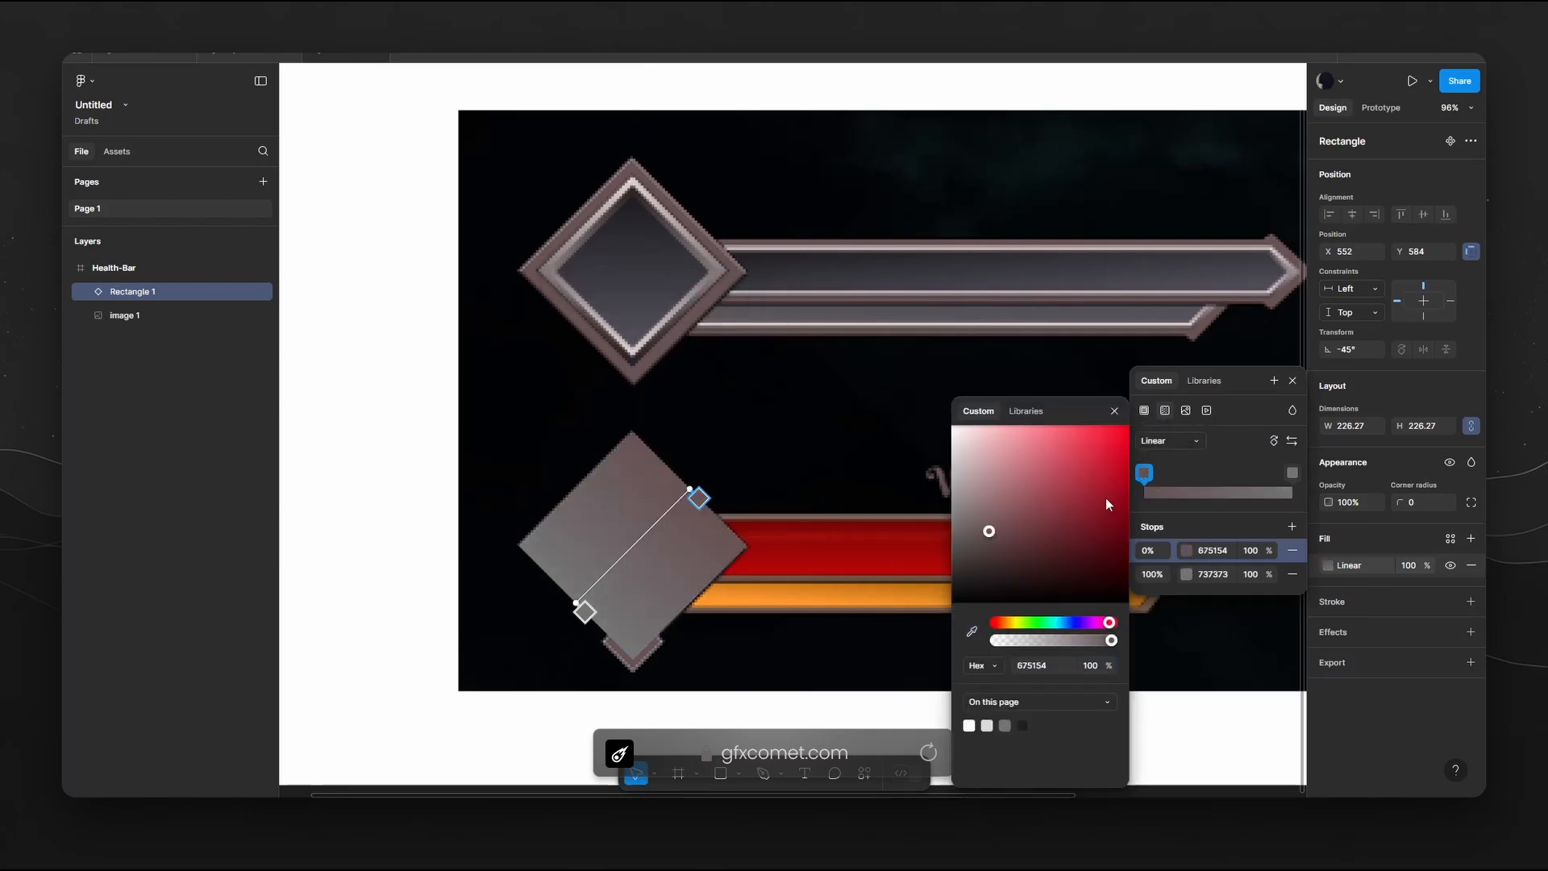
Sample the gradient's 100% stop, 675154, from the lower border of the upper reference emblem.
left_click(1292, 472)
left_click(972, 632)
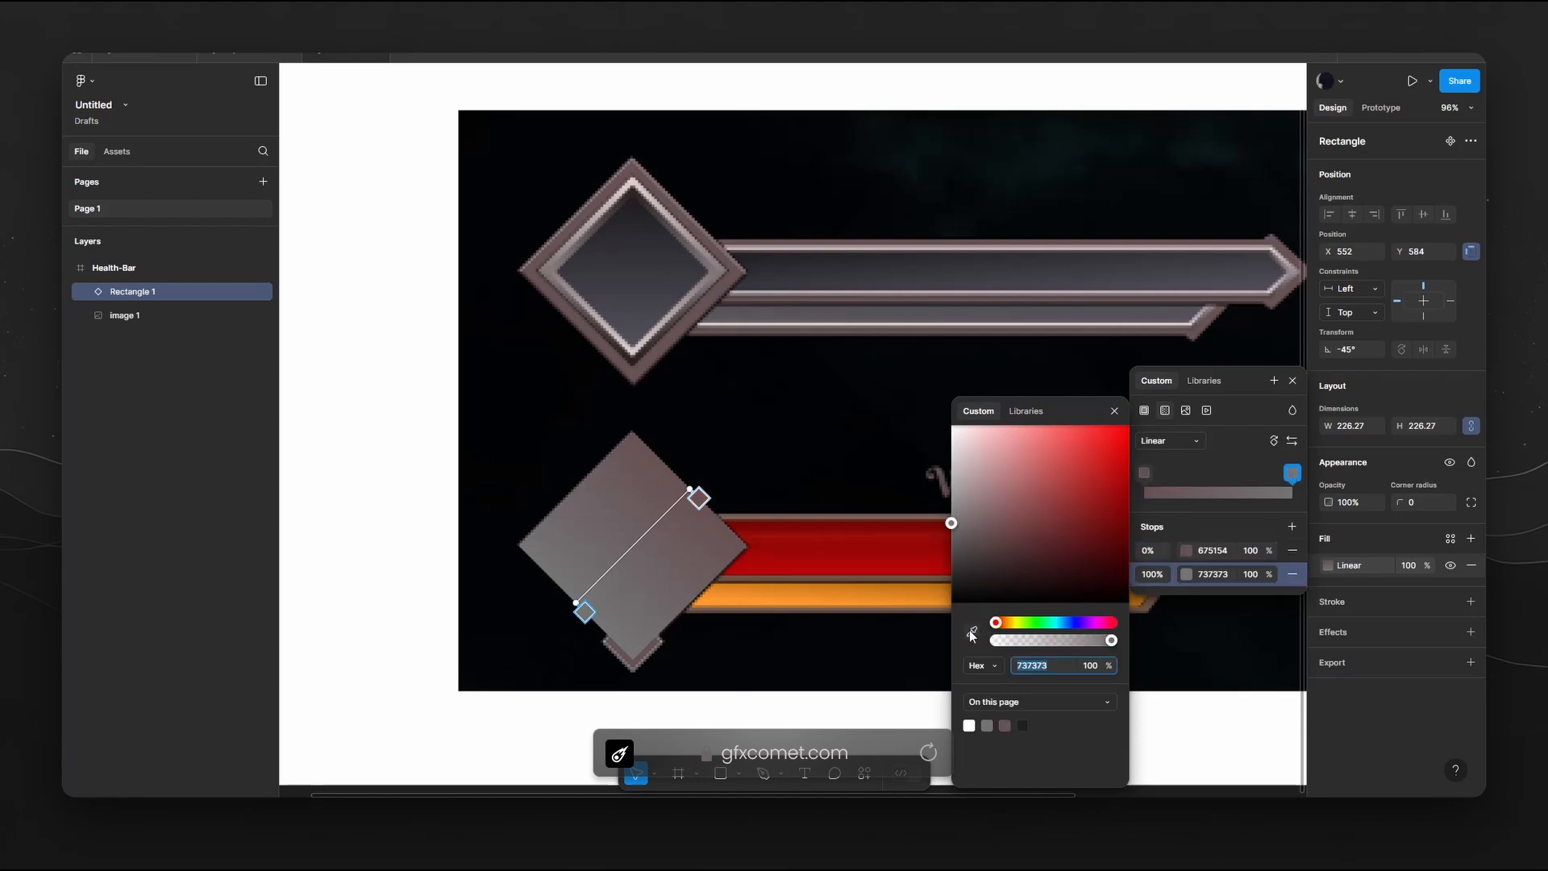
left_click(638, 364)
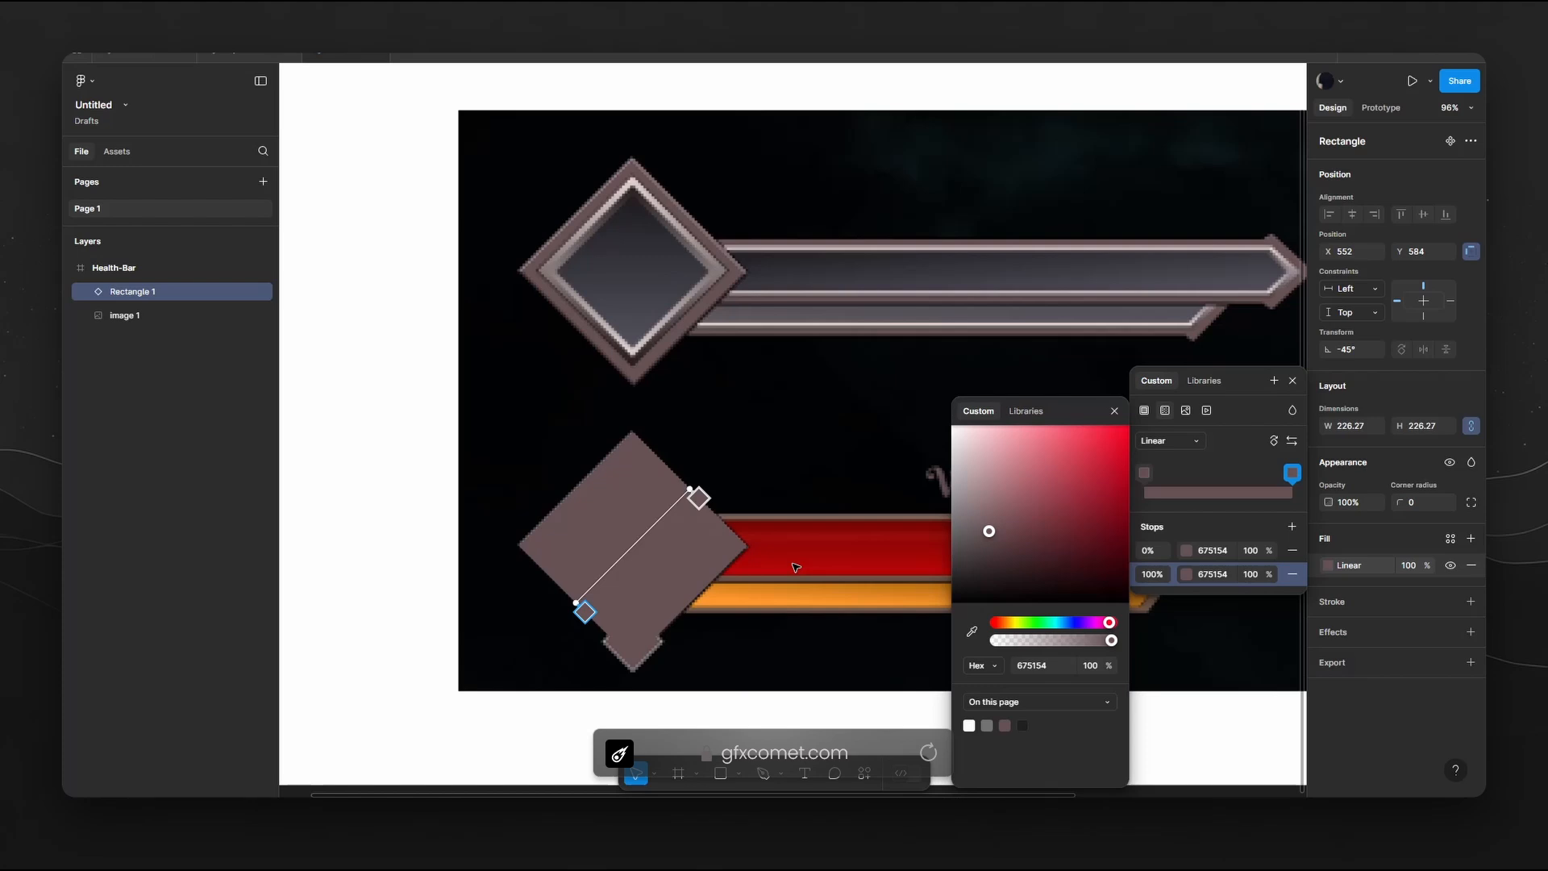
key("Escape")
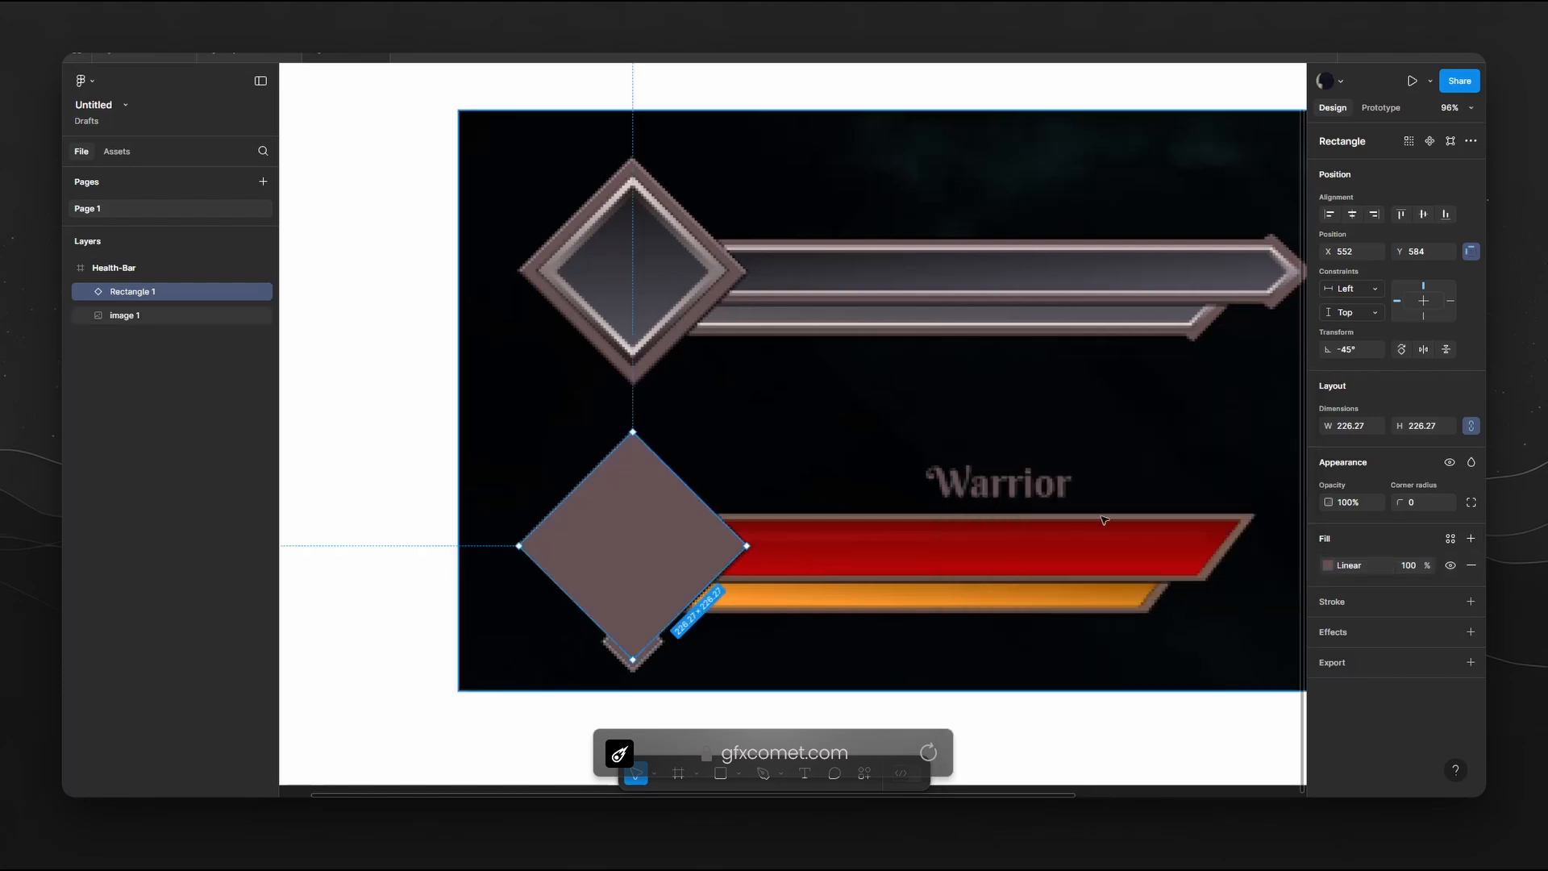
Duplicate the diamond in place and give the copy a solid red FE0426 fill.
left_click_drag(901, 532, 933, 360)
left_click(871, 452)
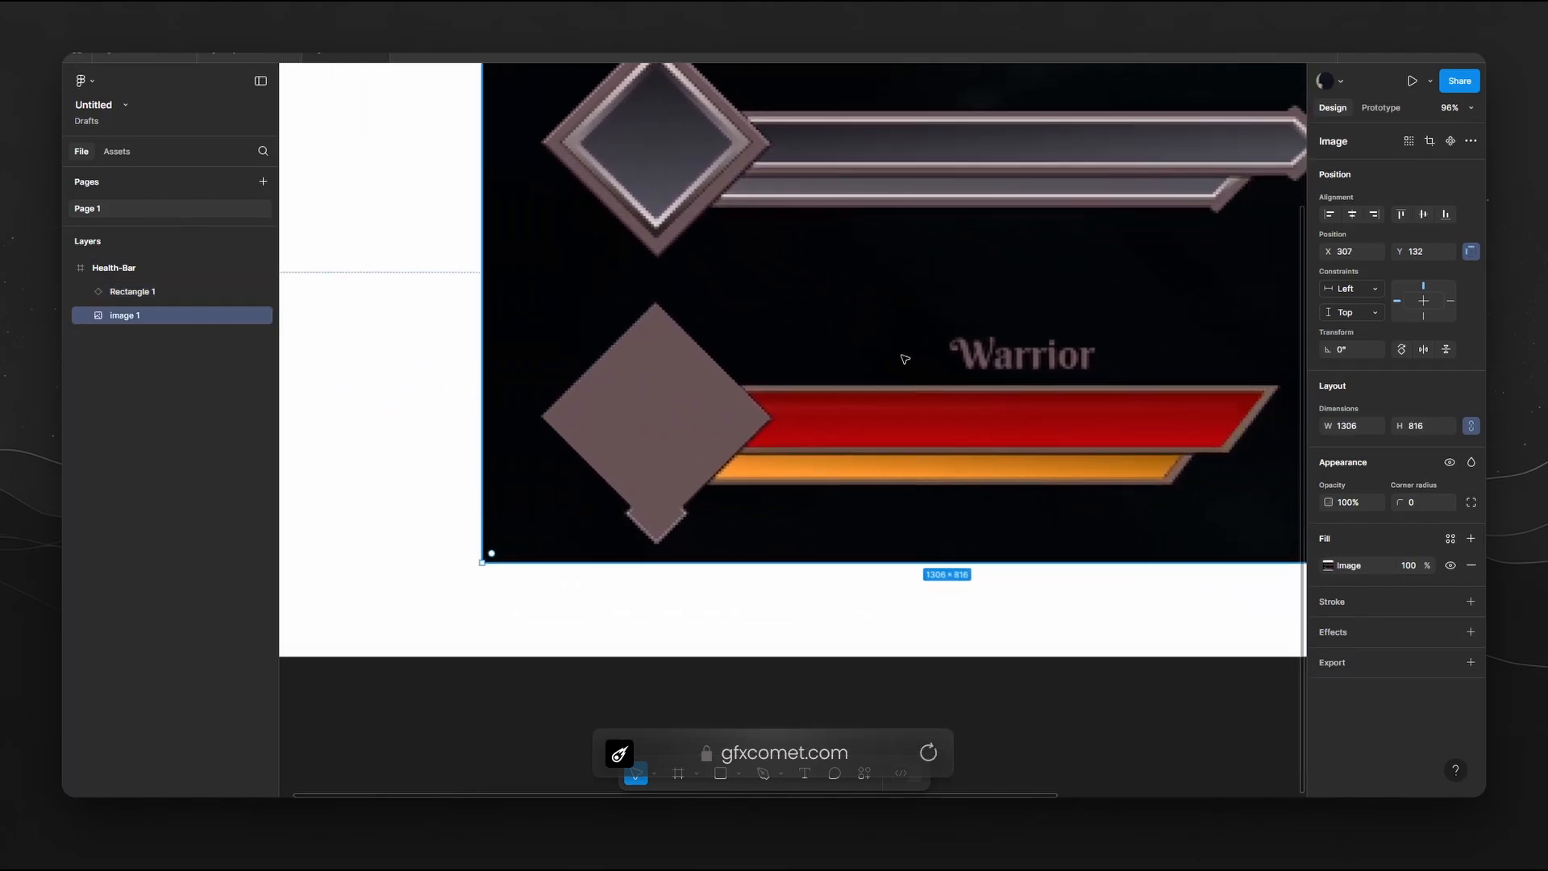
left_click_drag(907, 479, 1030, 494)
left_click_drag(965, 601, 961, 560)
scroll(796, 444, "up", 5)
left_click(796, 443)
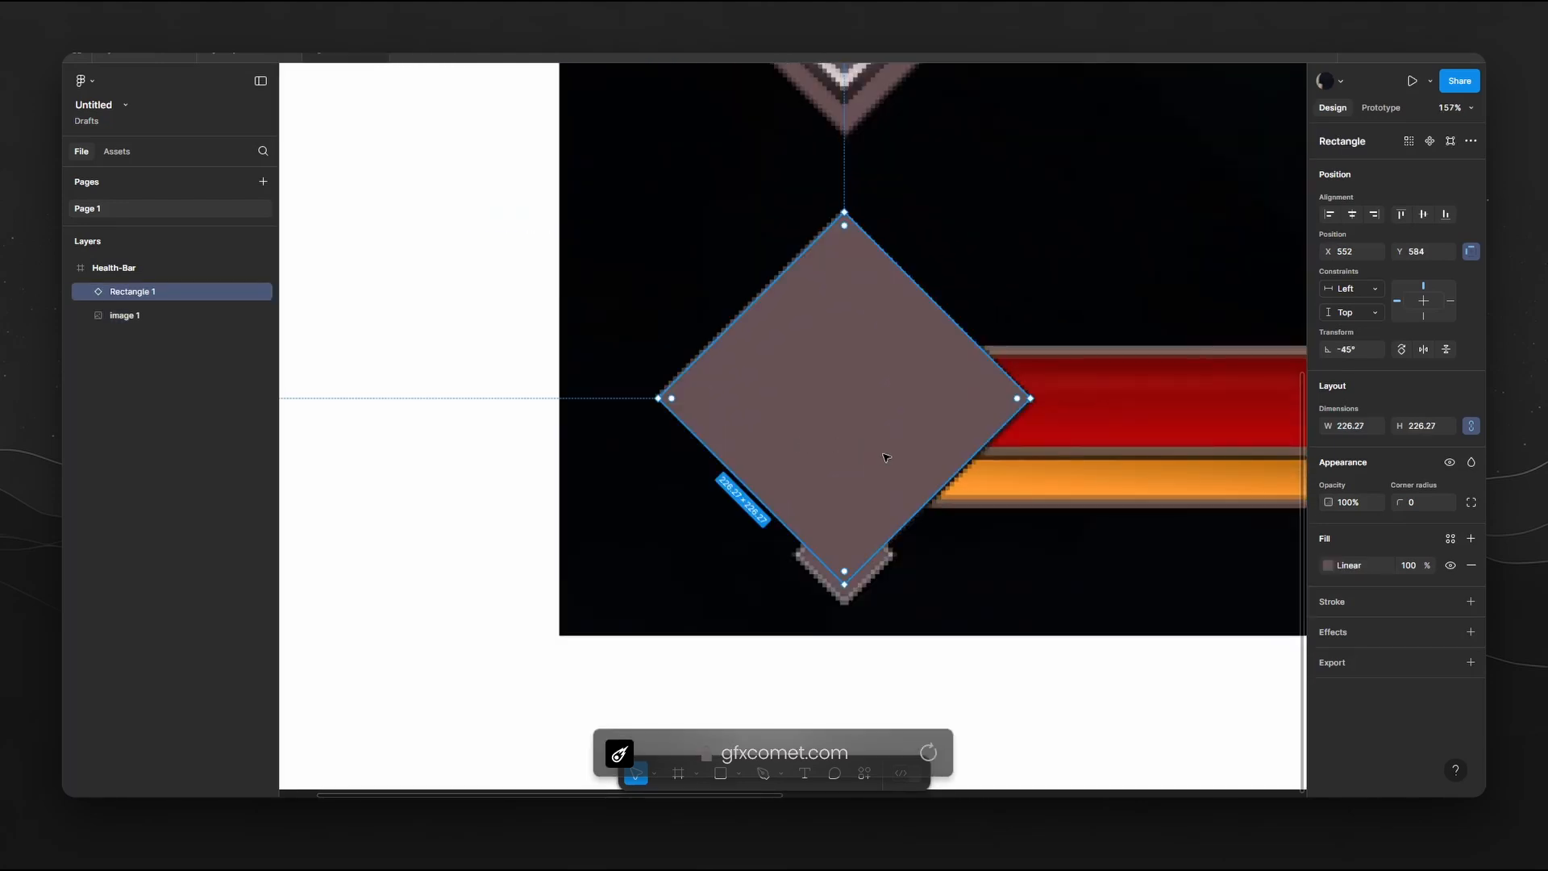
key("ctrl+d")
left_click(1328, 567)
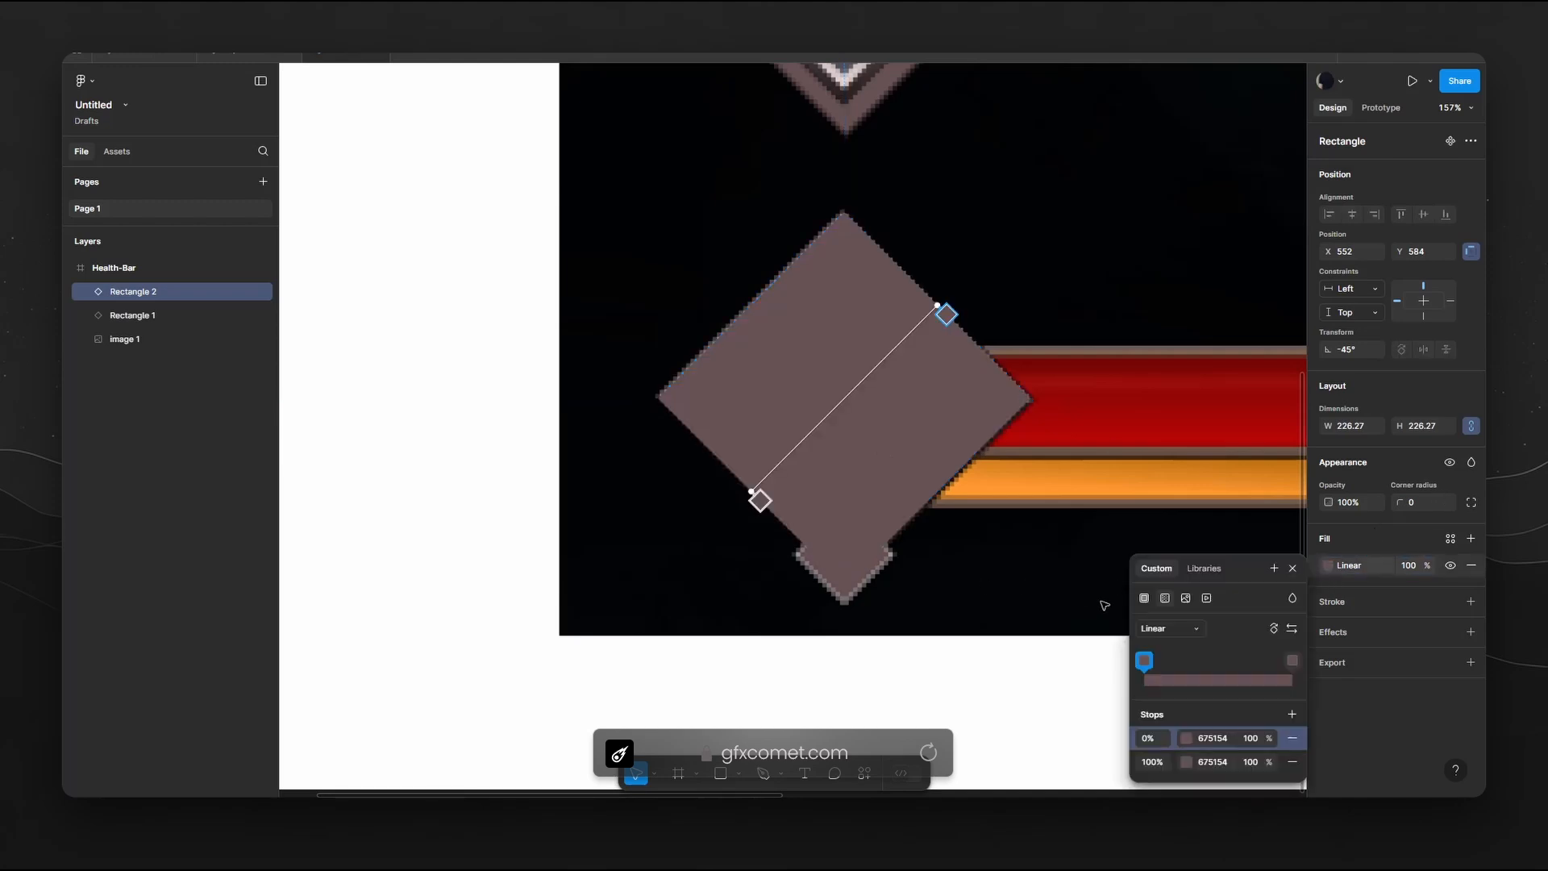
left_click(1146, 608)
left_click_drag(1251, 516, 1303, 436)
left_click(1123, 259)
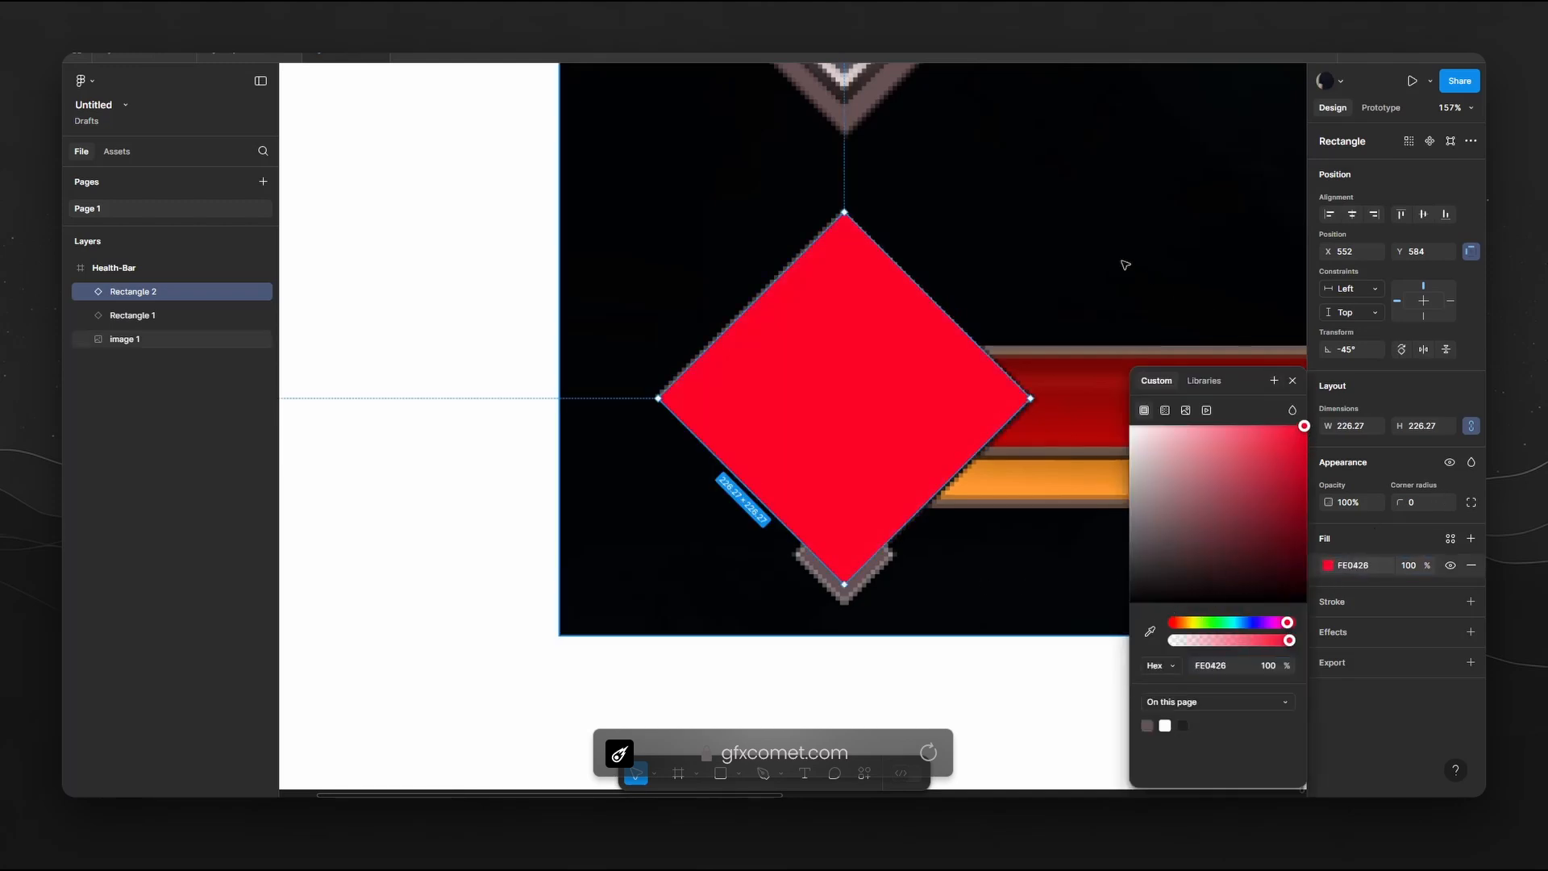
Duplicate the red diamond in place and recolour the one beneath the new copy blue, 0453FE.
left_click(912, 332)
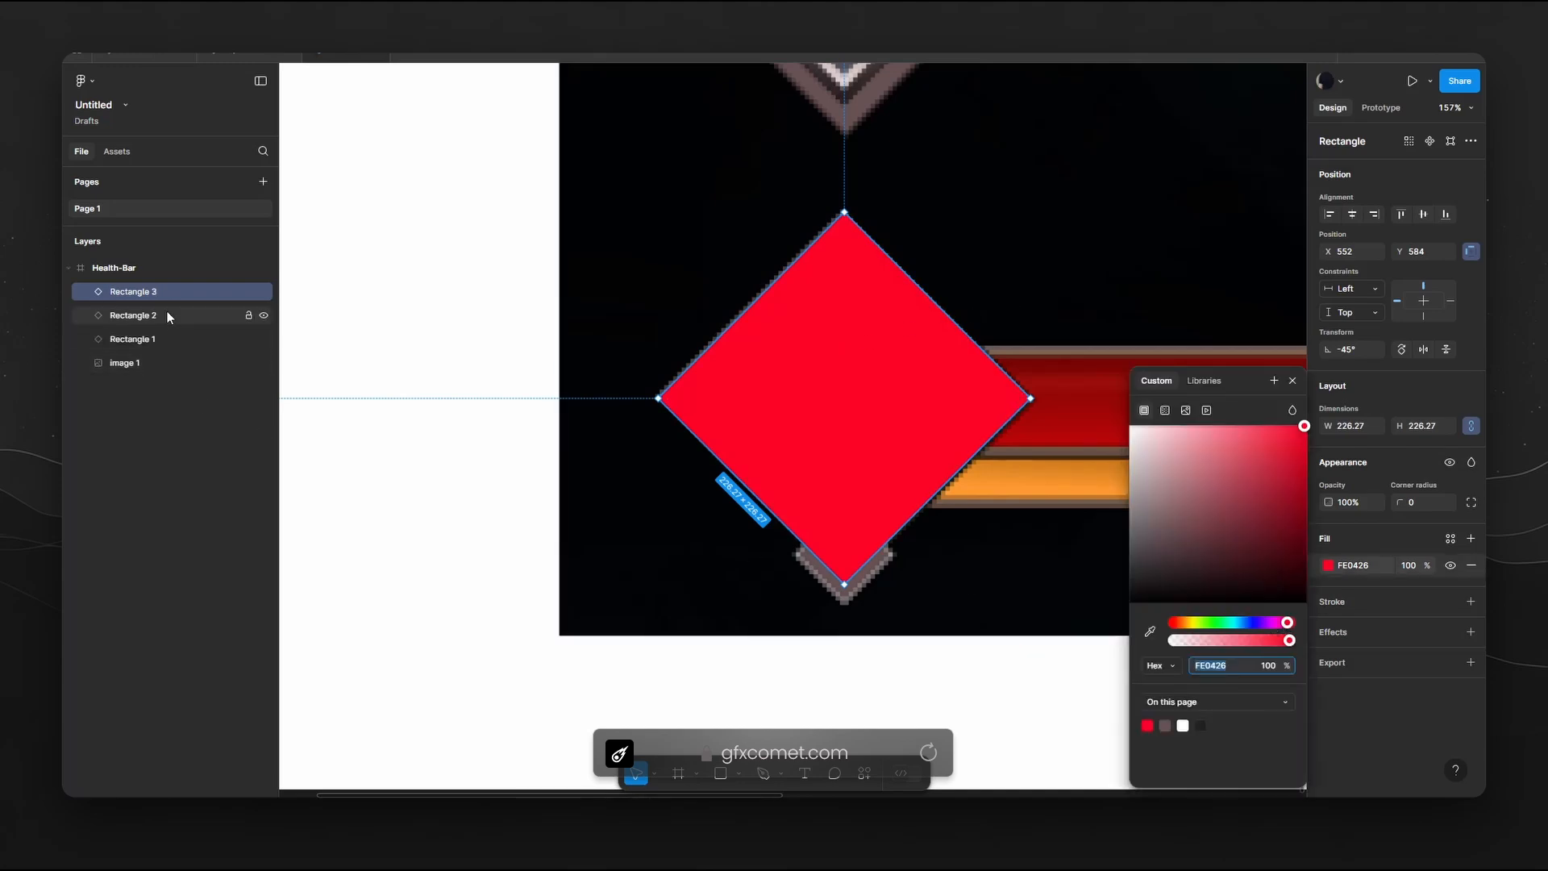
left_click(169, 317)
left_click(1329, 565)
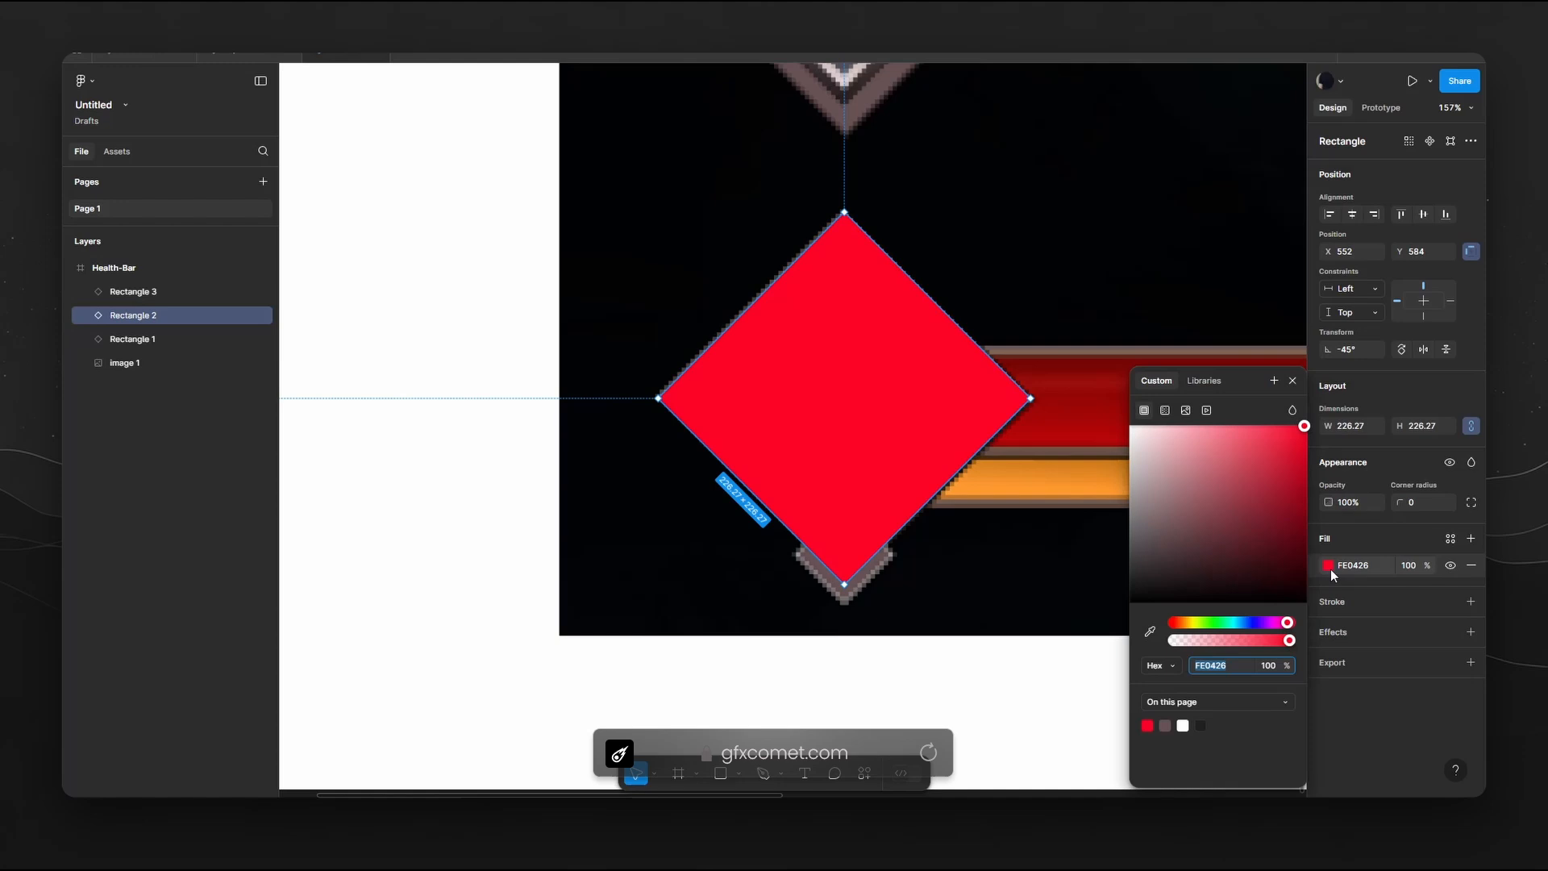
left_click(1237, 624)
Move the topmost red diamond straight down to Y 591, offsetting it from the blue diamond.
left_click(790, 435)
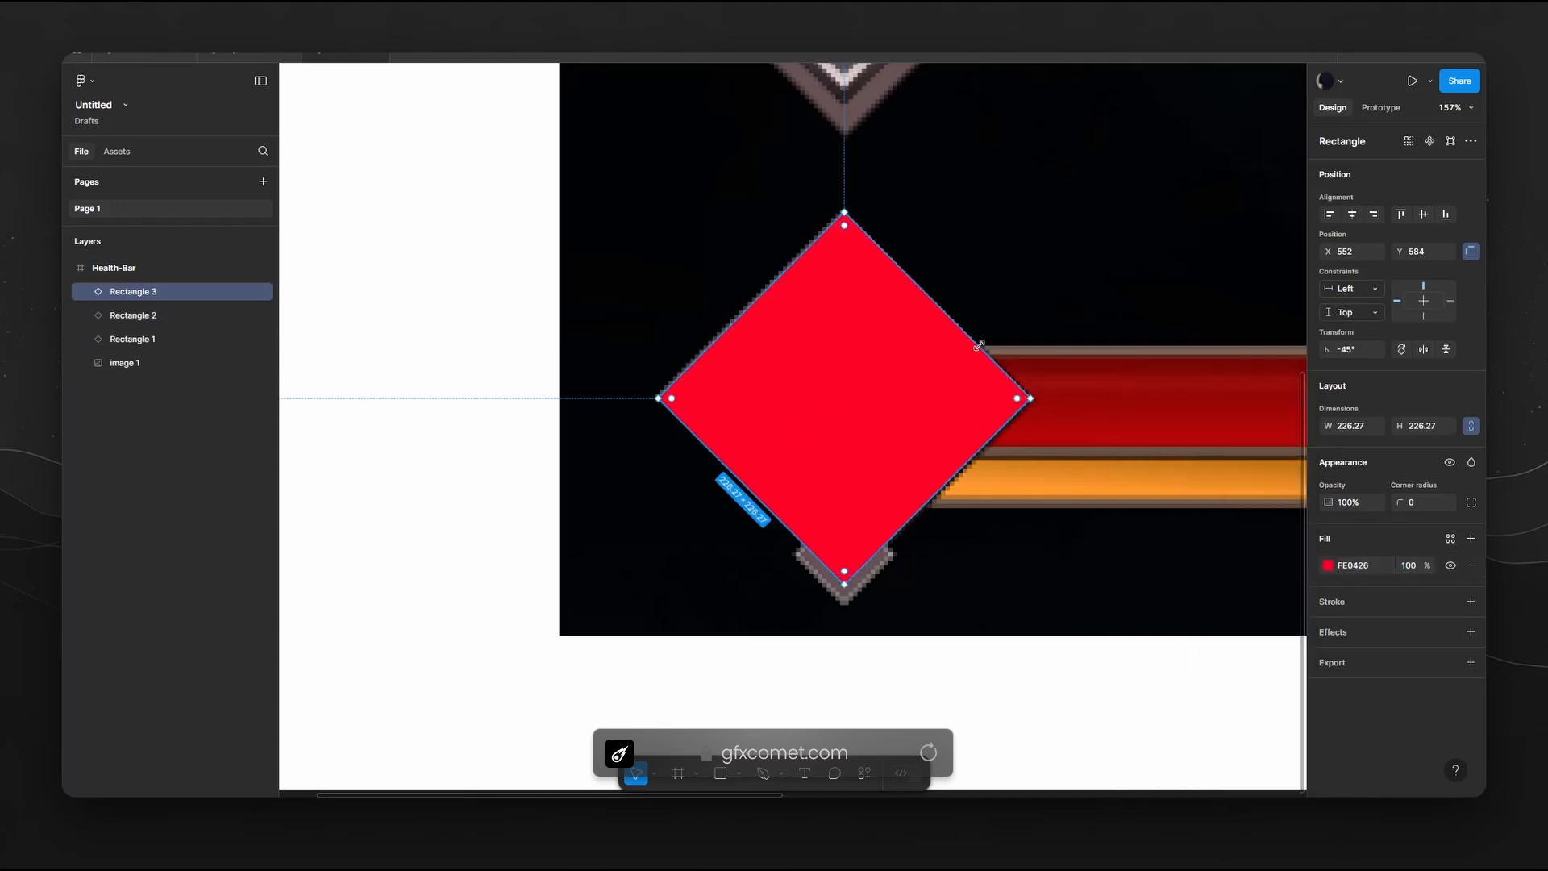
left_click_drag(979, 345, 983, 348)
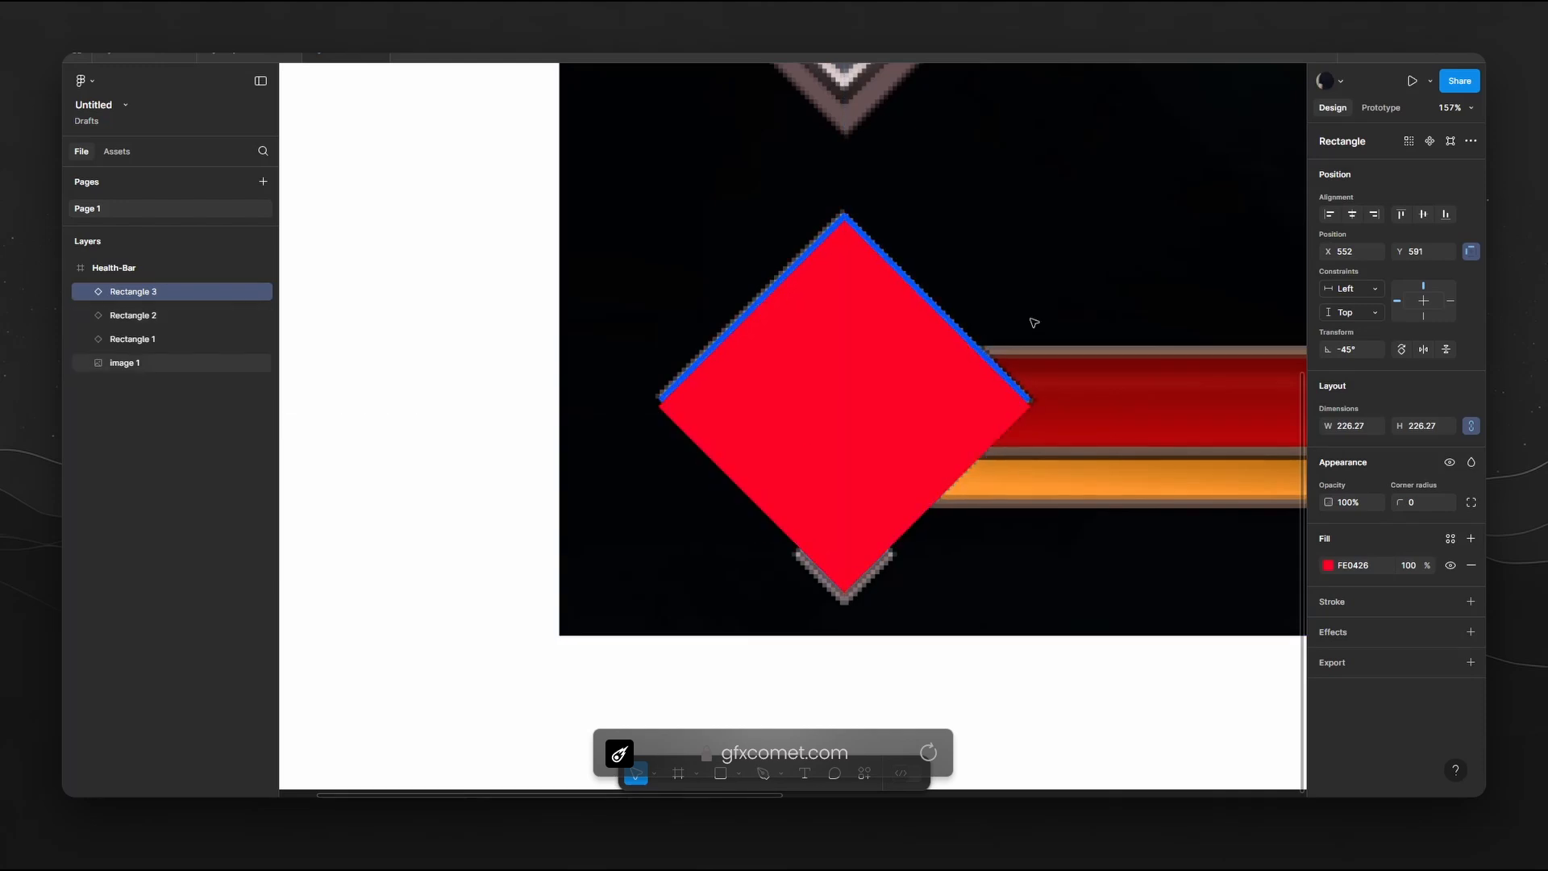
left_click(1013, 300)
Subtract the red diamond from the blue one to make a thin strip along the emblem's two upper edges.
scroll(984, 311, "up", 2)
scroll(961, 321, "up", 5)
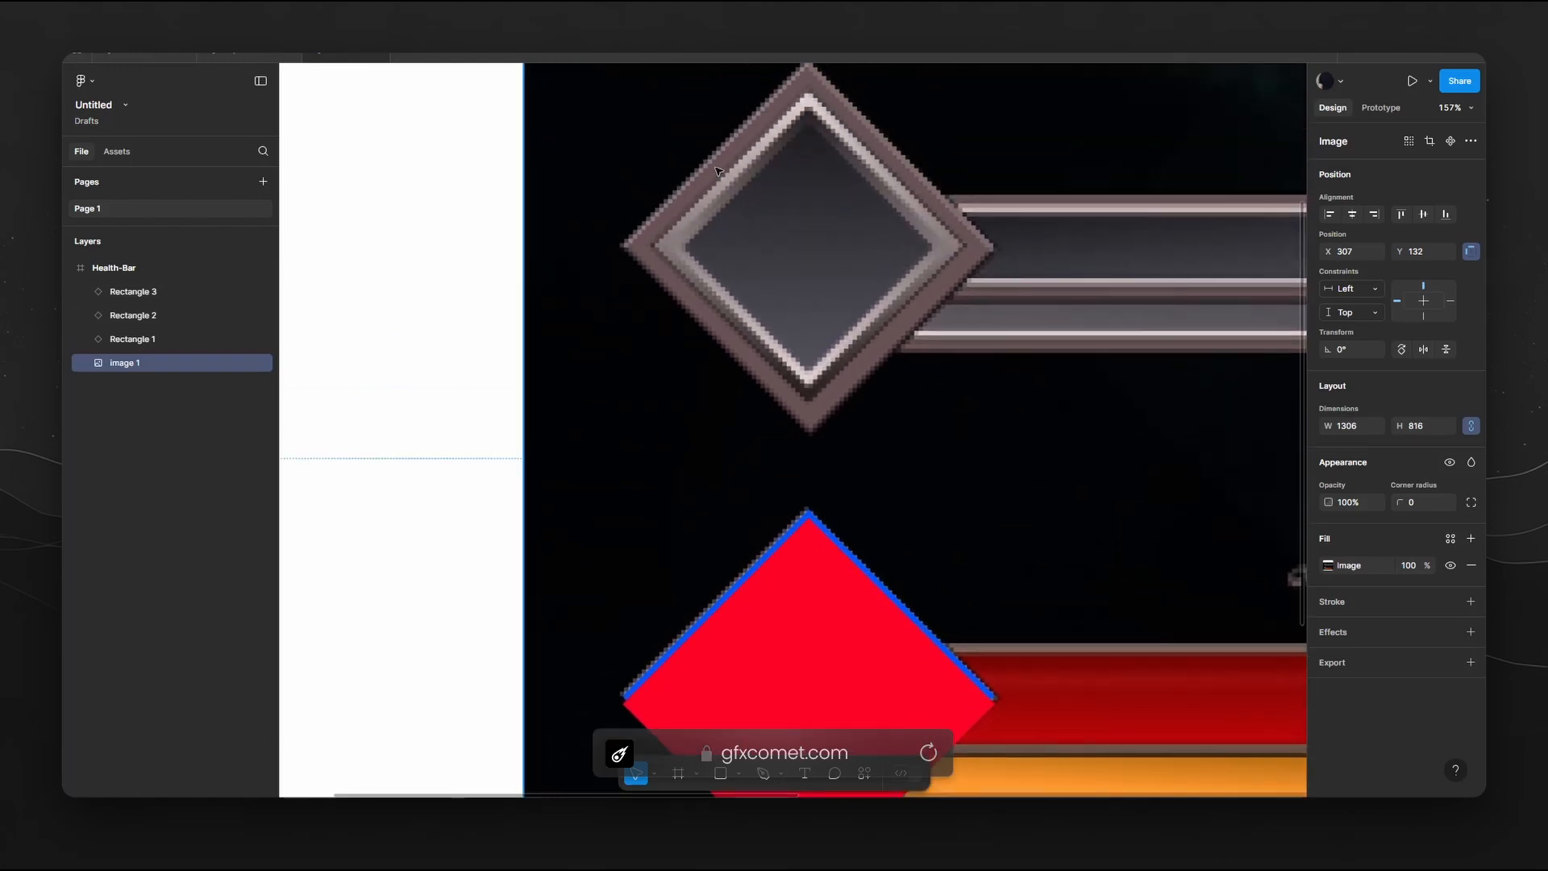
left_click_drag(965, 489, 990, 321)
left_click(871, 489)
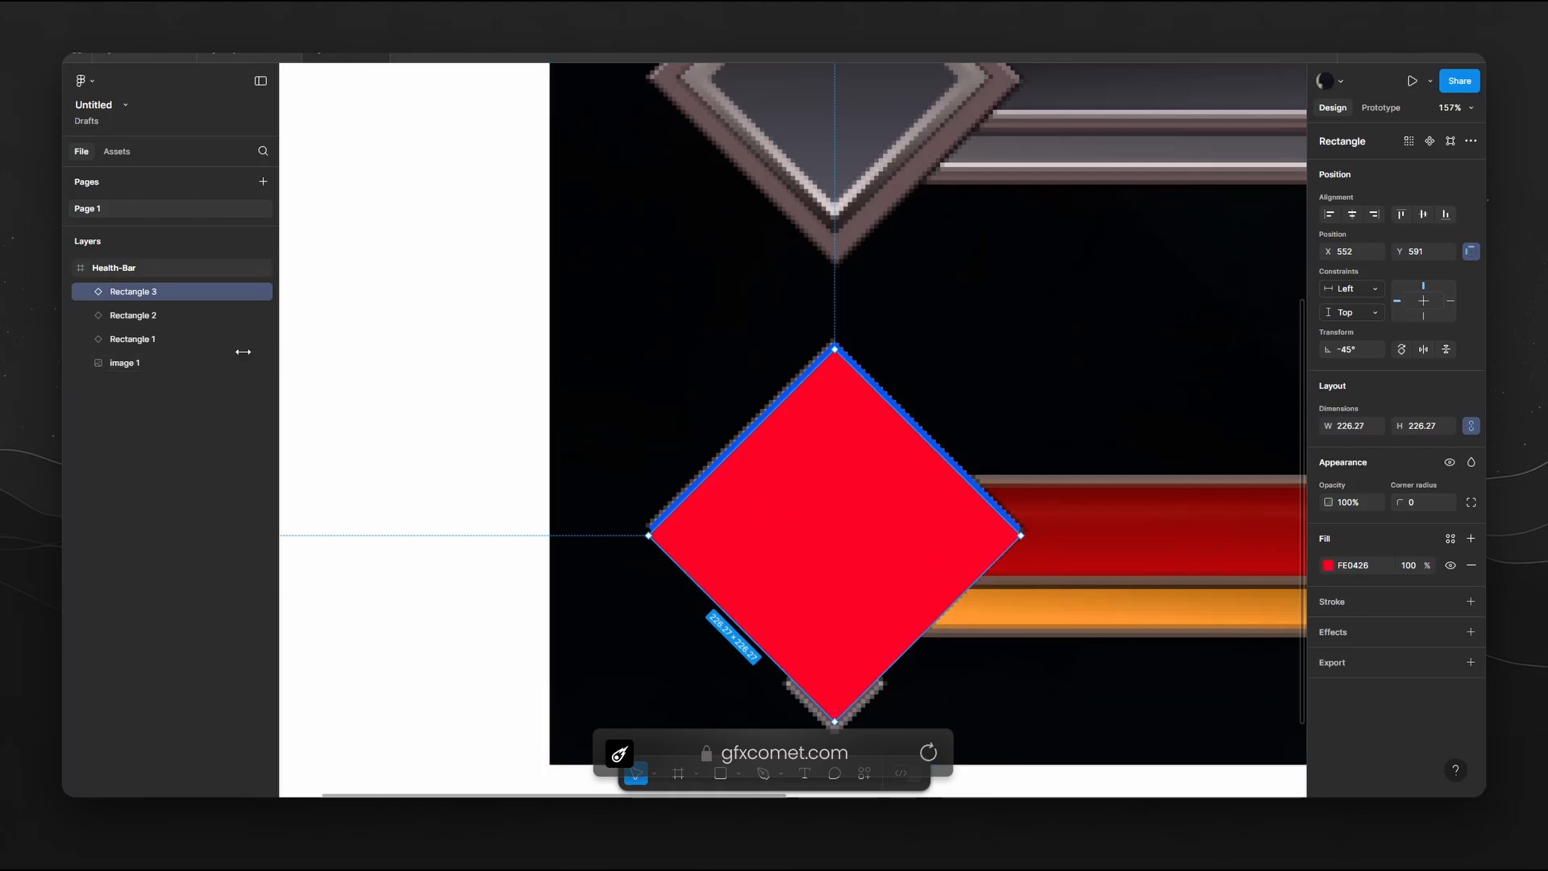
left_click(143, 315, "shift")
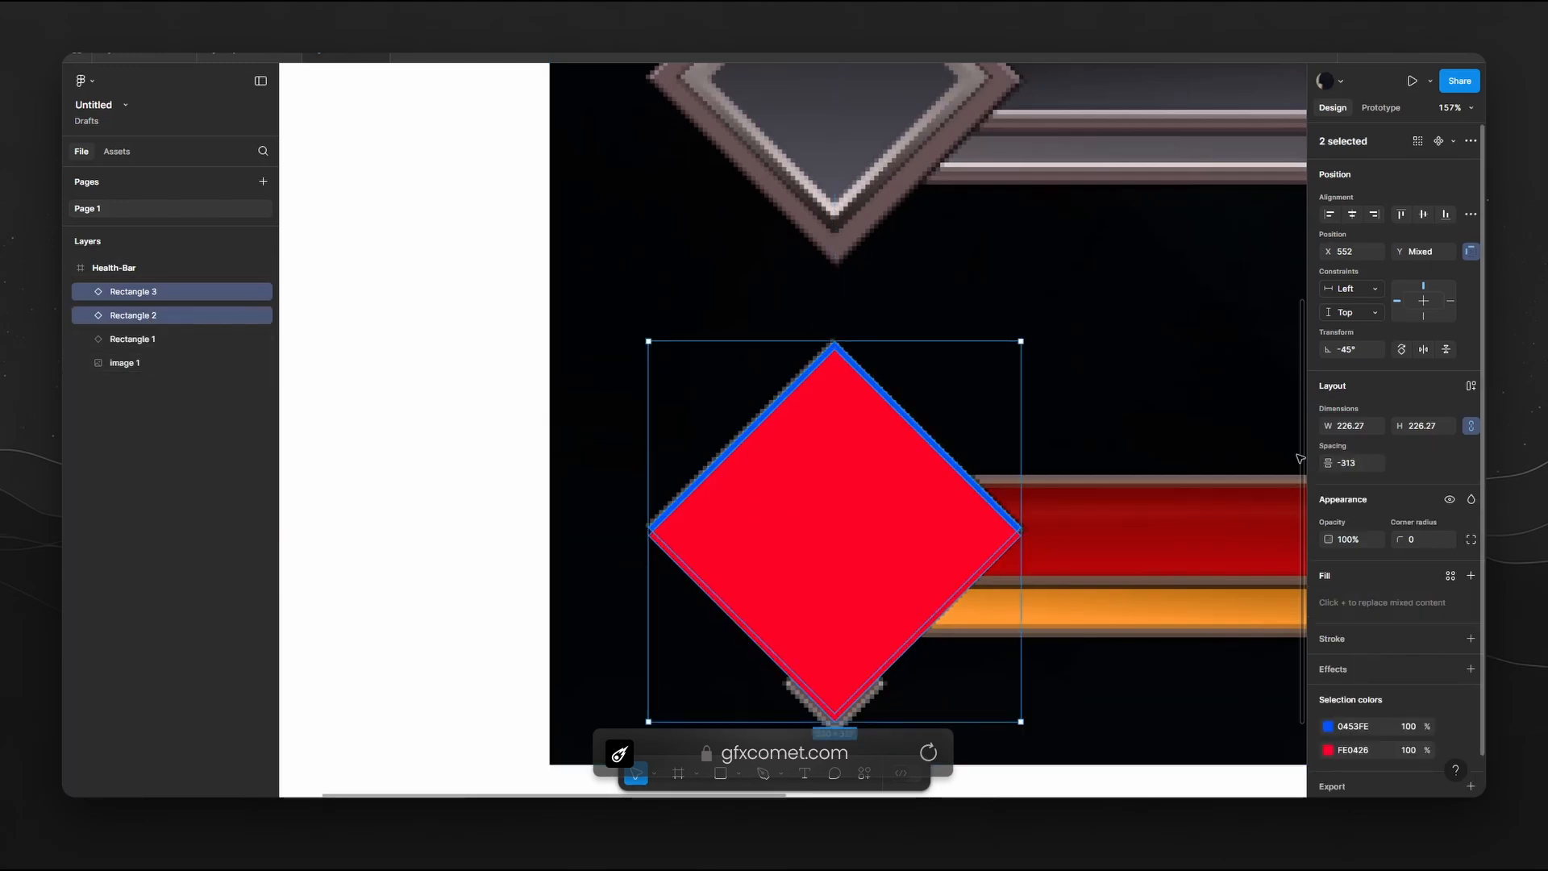
left_click(1469, 140)
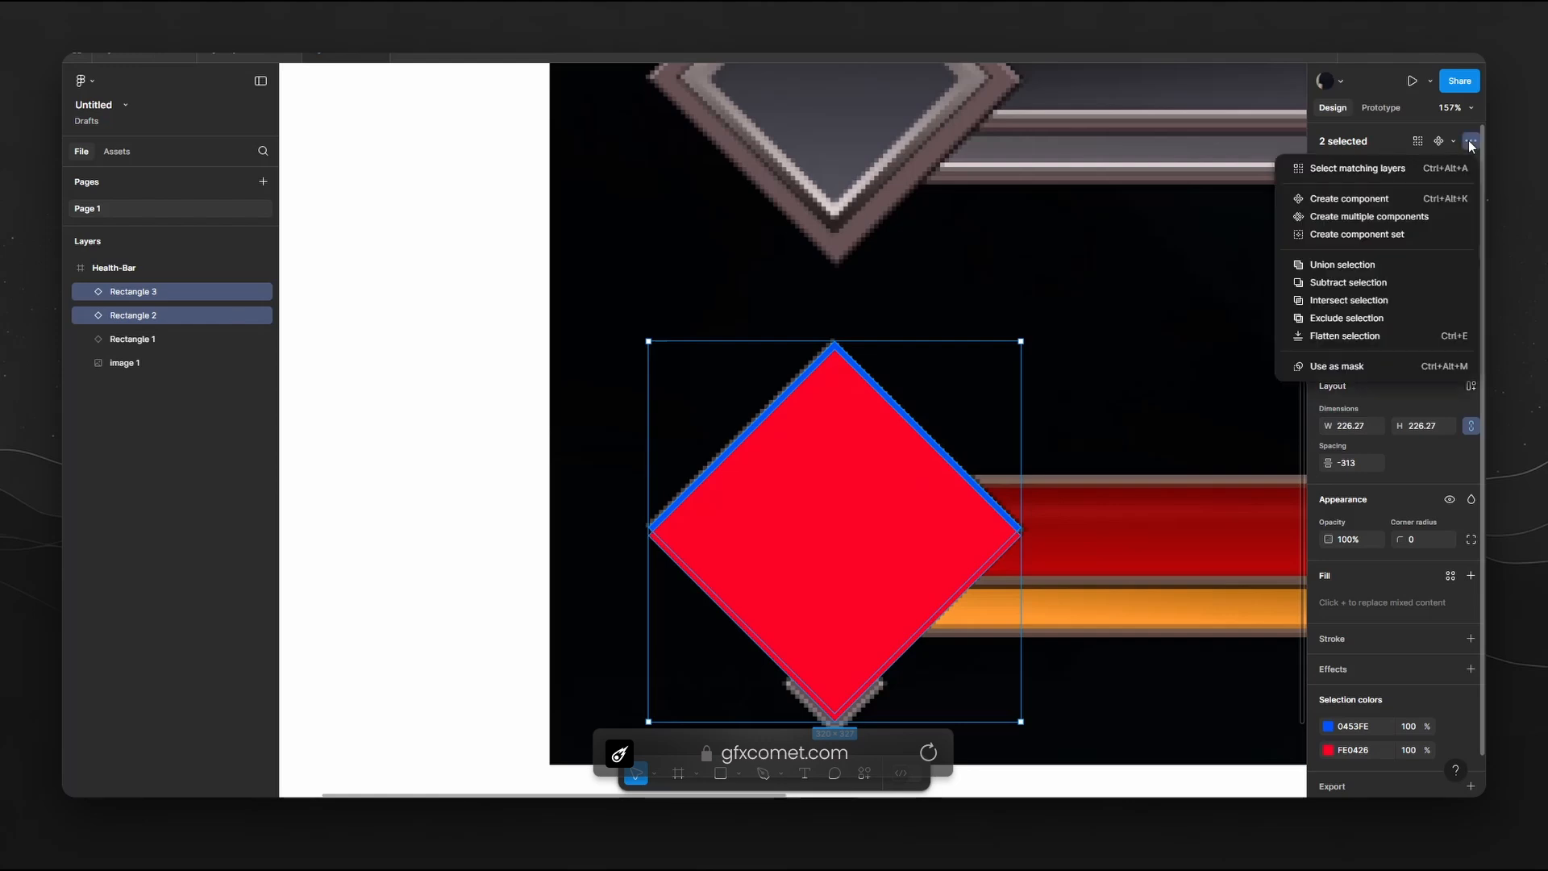
left_click(1369, 282)
scroll(1061, 452, "down", 2)
scroll(1062, 452, "left", 2)
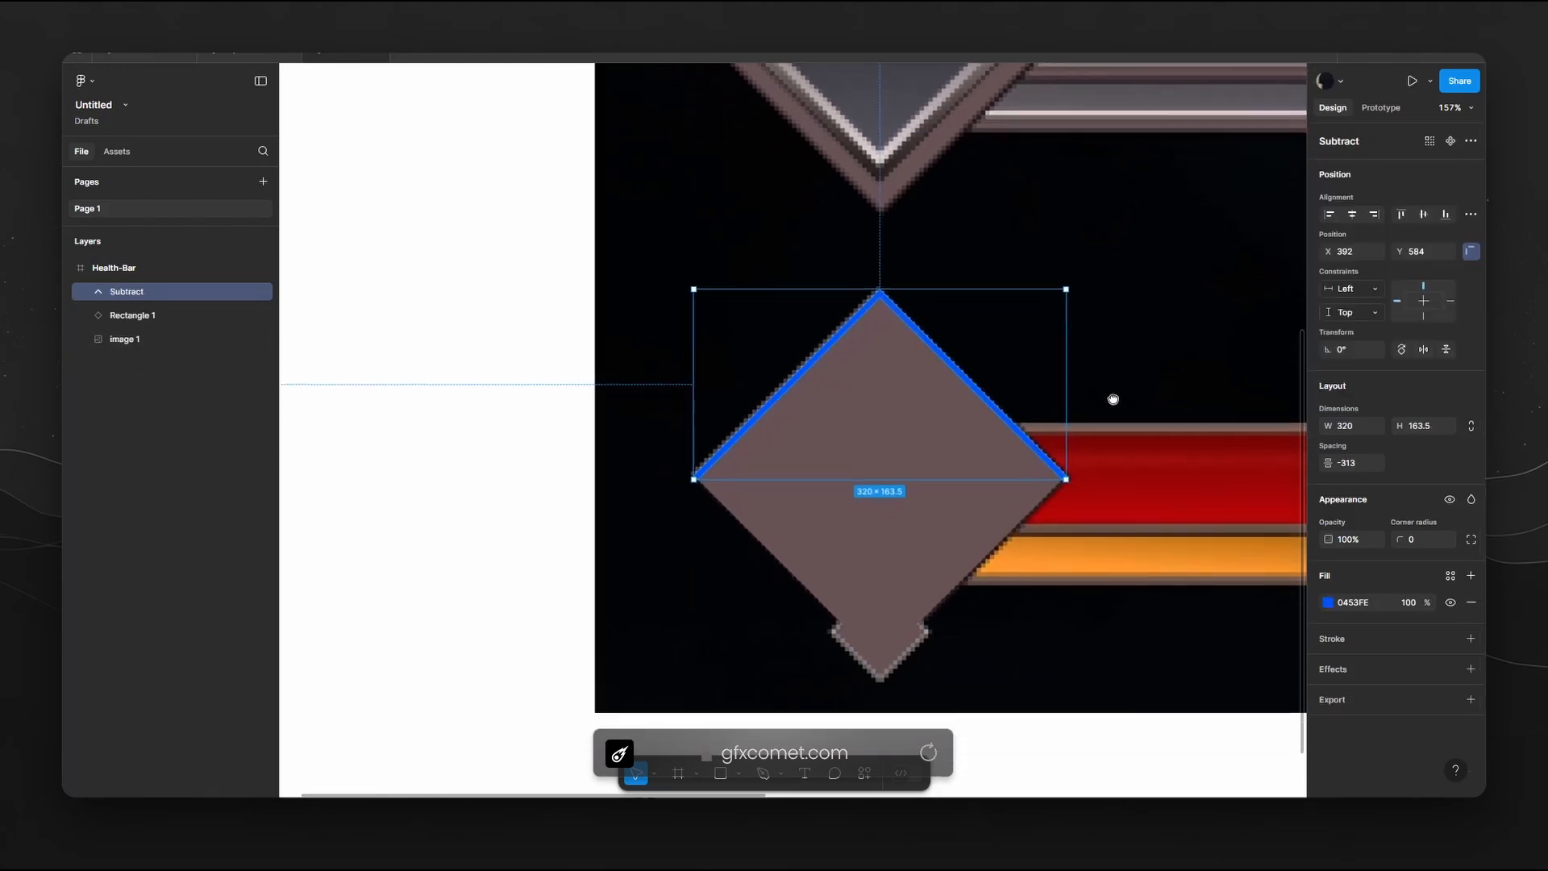
Shift the blue strip straight down by 30 and return it to the emblem's upper edges at Y 584.
left_click(1176, 429)
scroll(1164, 432, "down", 2)
scroll(1134, 356, "up", 5)
scroll(1134, 356, "right", 1)
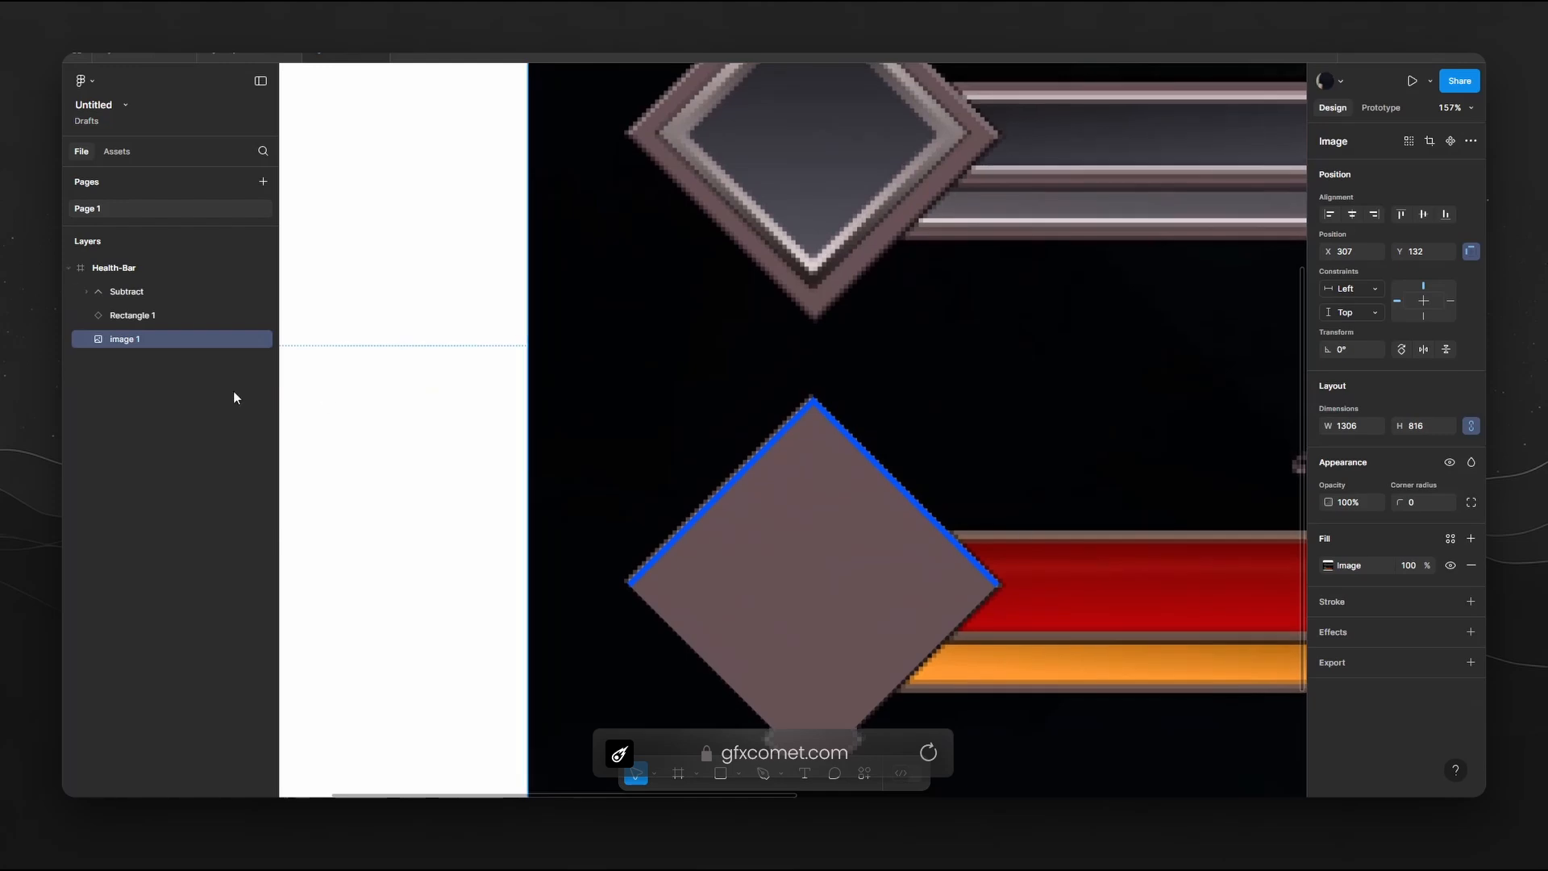
left_click(160, 291)
key("shift+Down")
key("shift+Down")
key("shift+Down")
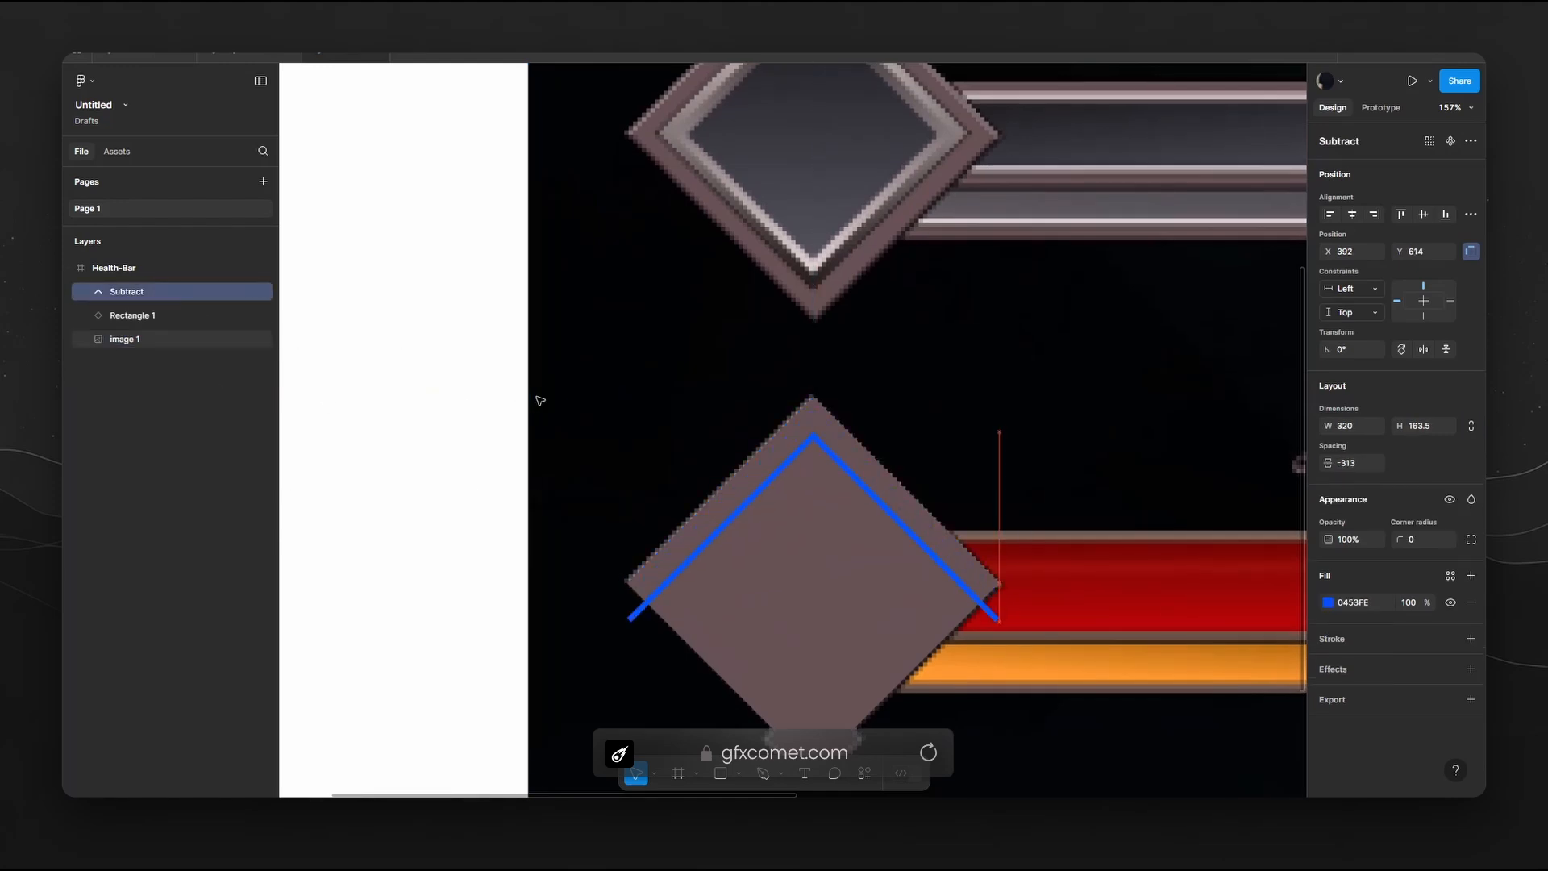
key("shift+Up")
key("shift+Up")
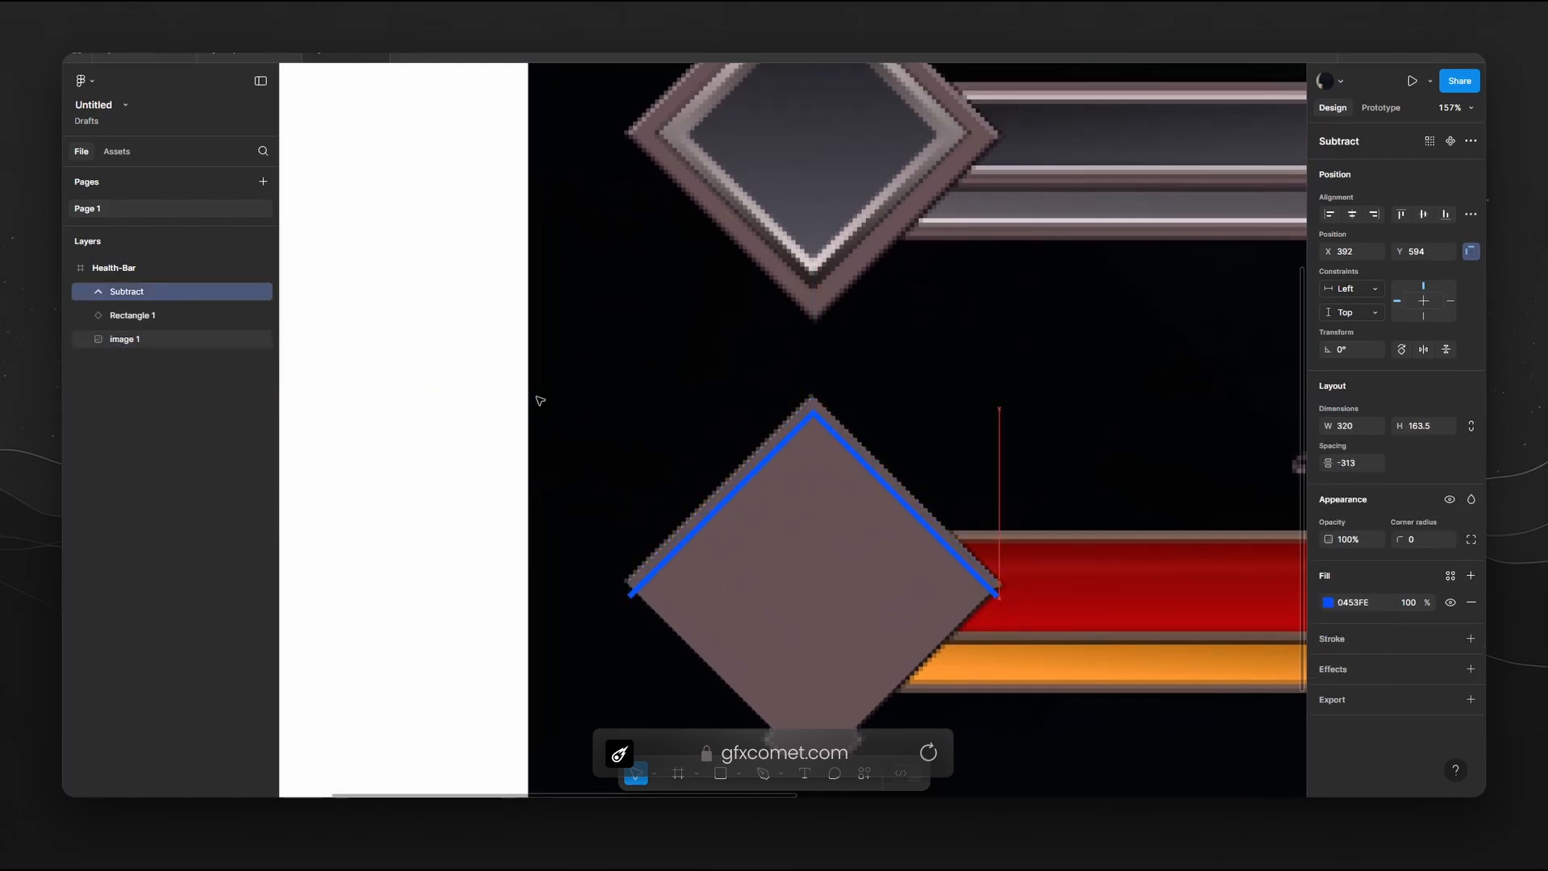
key("shift+Up")
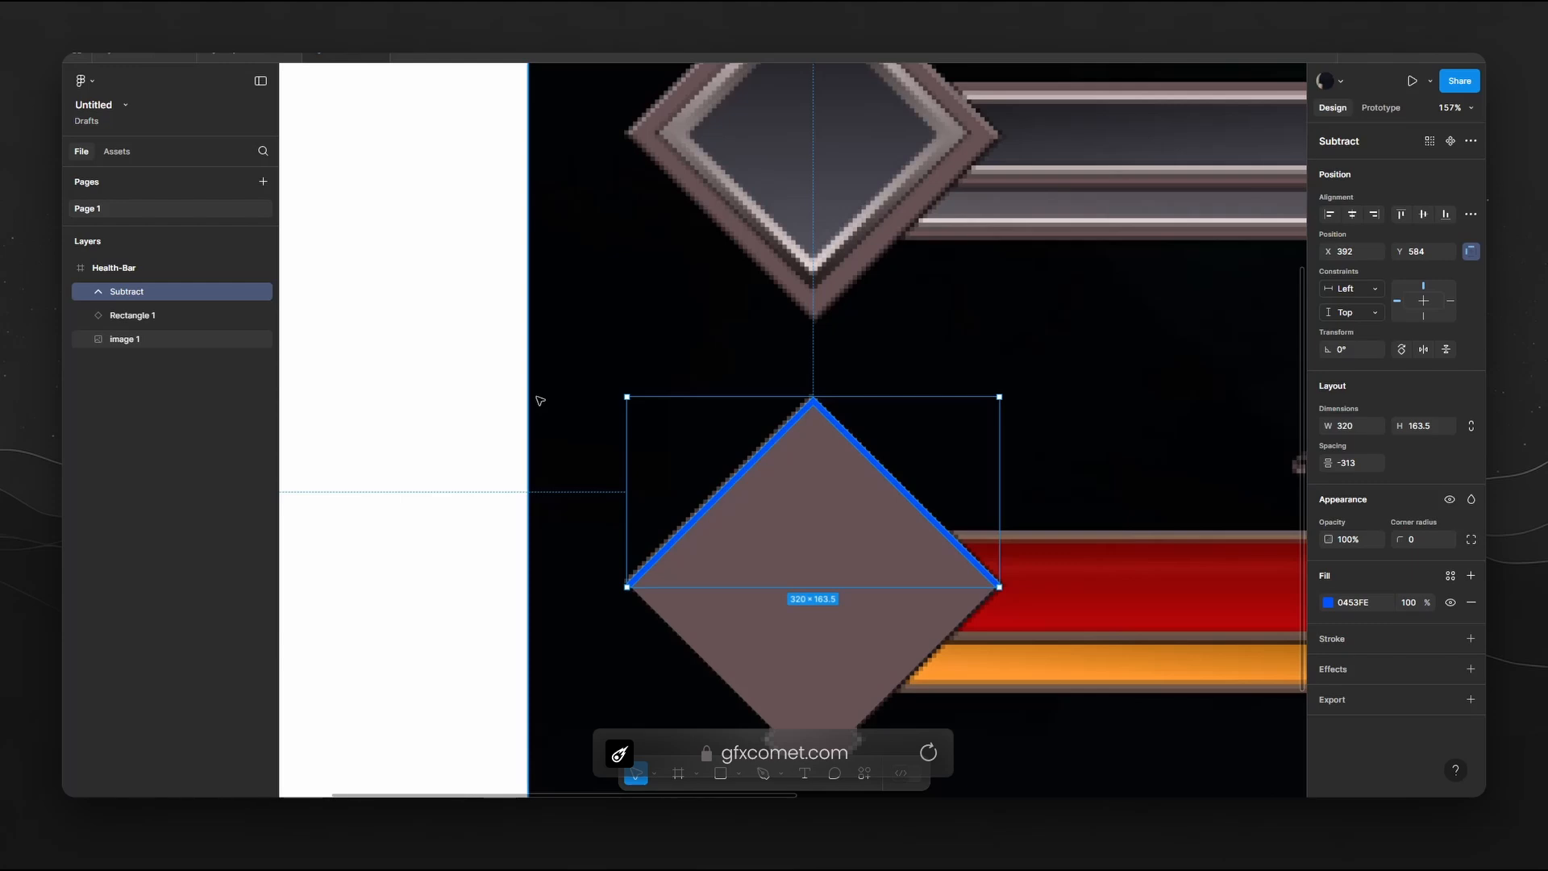
Recolour the blue strip with a slightly lighter shade of the brown sampled from the emblem's face.
scroll(1079, 595, "up", 2)
scroll(1079, 594, "down", 2)
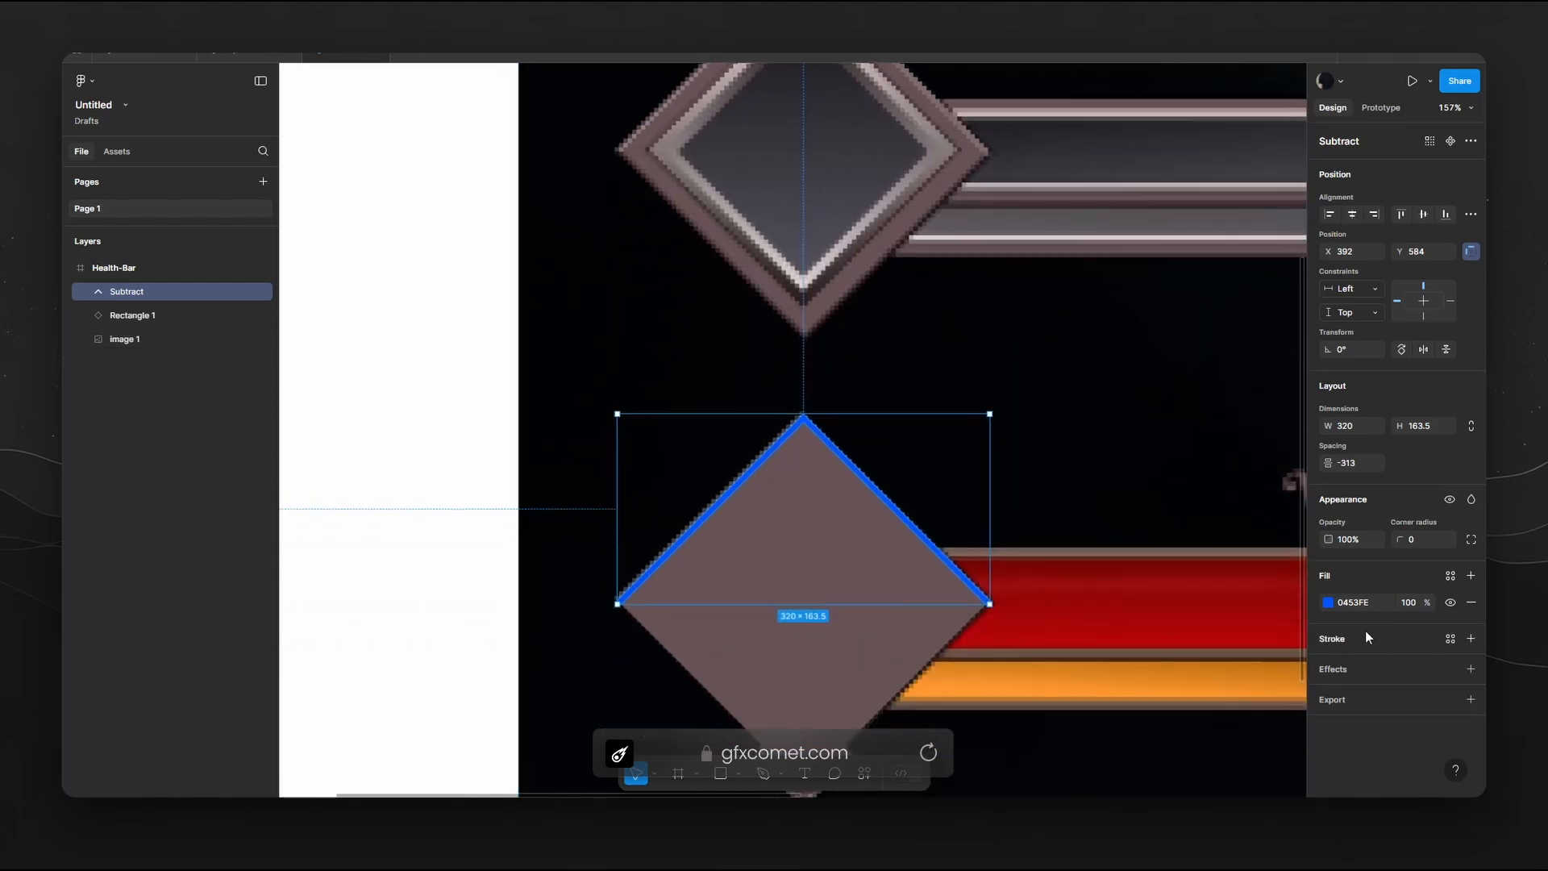
left_click(1328, 602)
left_click(1150, 630)
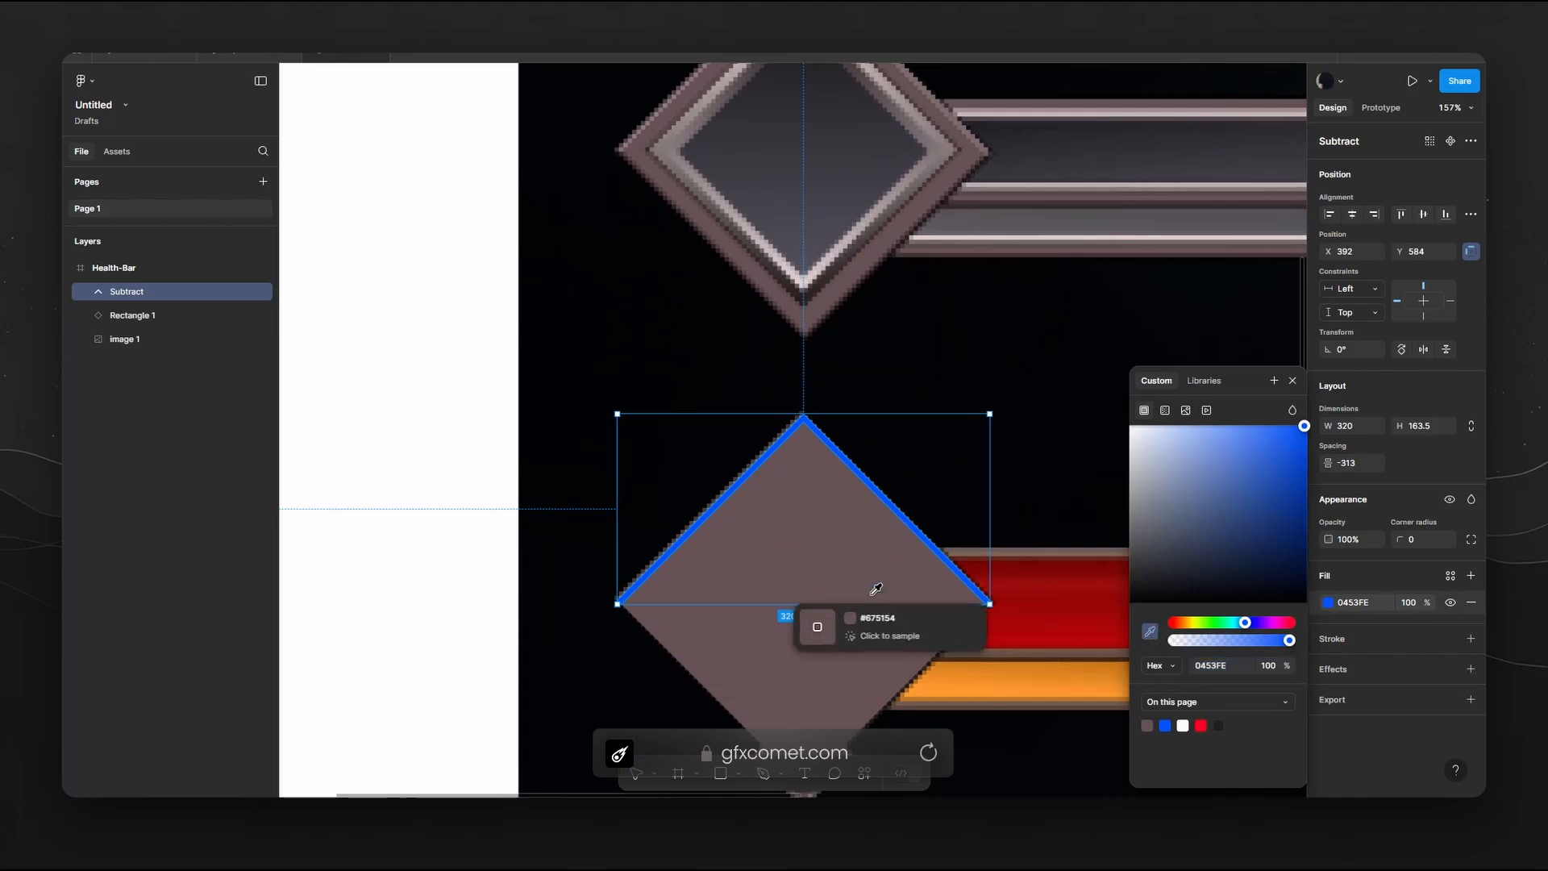
left_click(791, 617)
left_click_drag(1161, 517, 1159, 513)
left_click(1019, 538)
left_click_drag(1017, 546, 941, 429)
scroll(1001, 476, "down", 5)
scroll(860, 374, "up", 3)
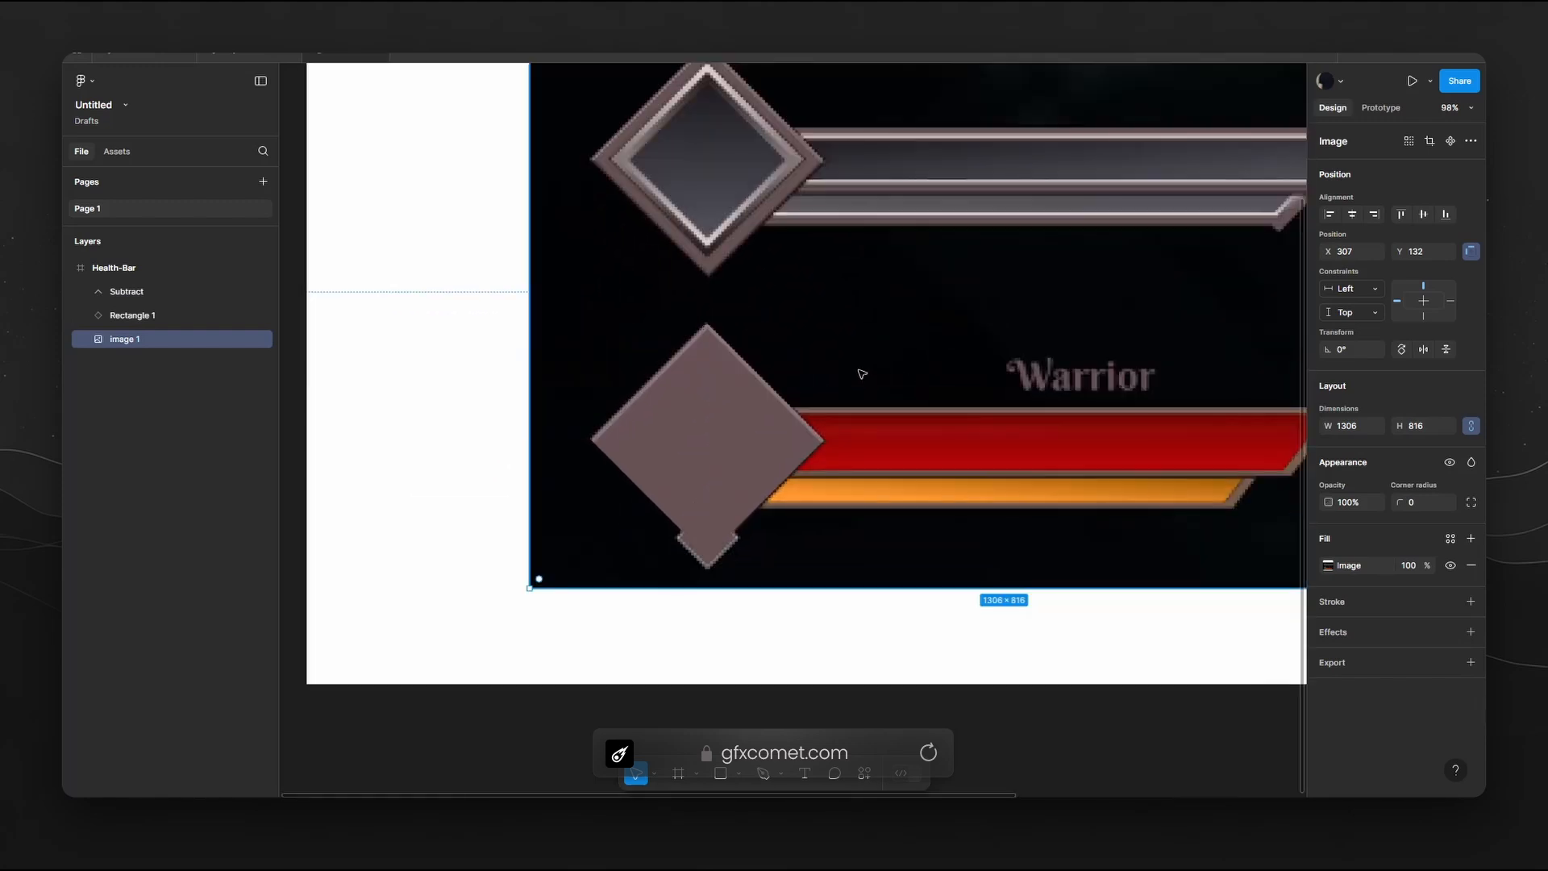
Duplicate the brown diamond in place and give the copy a solid red FF0023 fill.
left_click(735, 425)
scroll(734, 425, "up", 3)
key("ctrl+d")
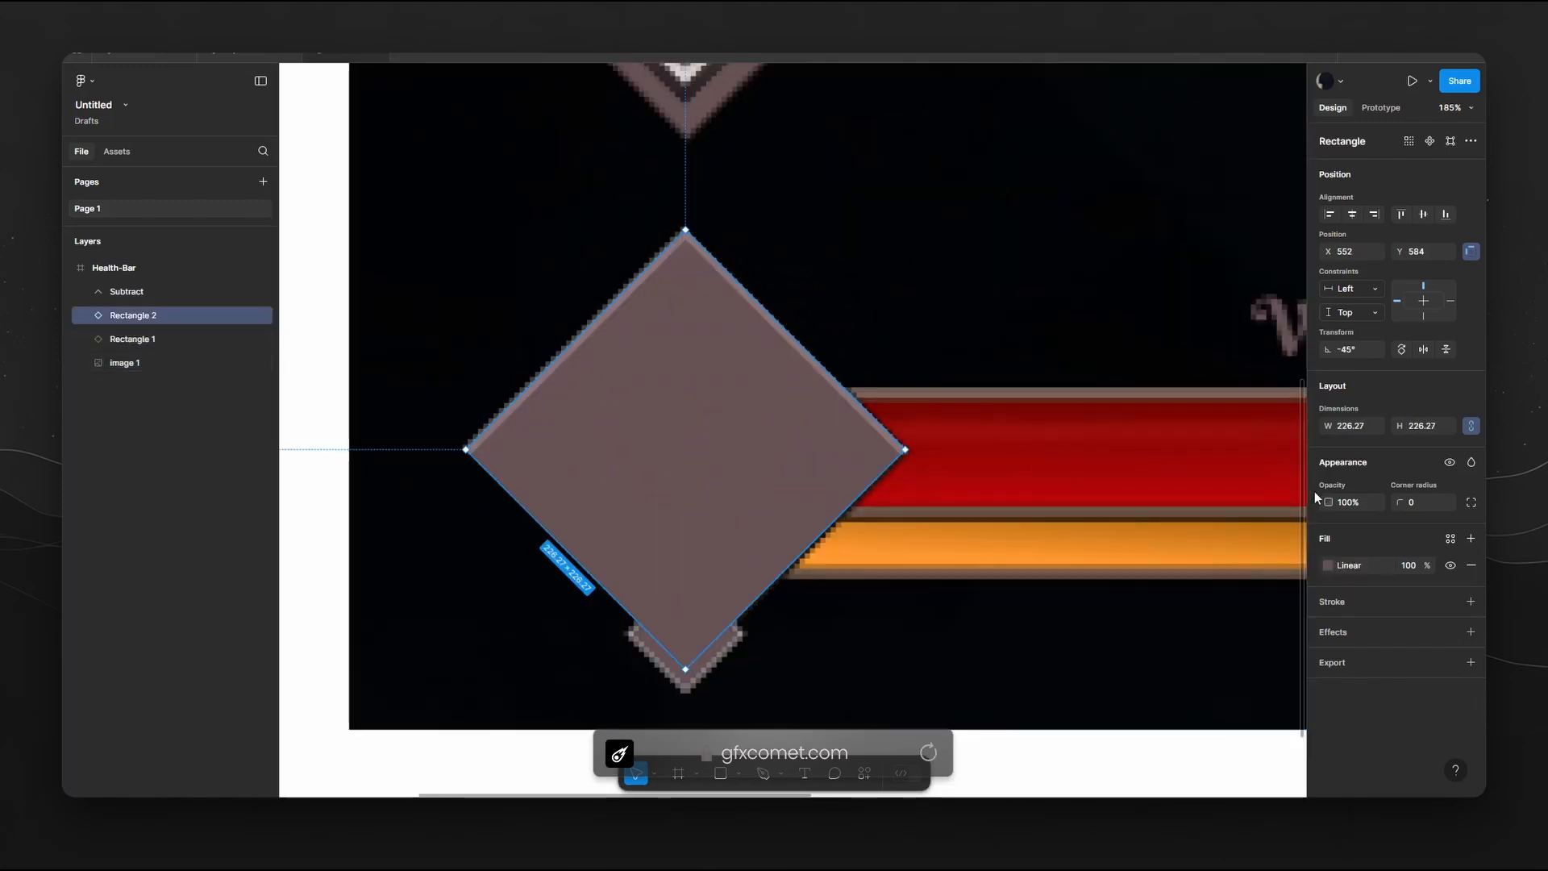
left_click(1329, 564)
left_click(1149, 591)
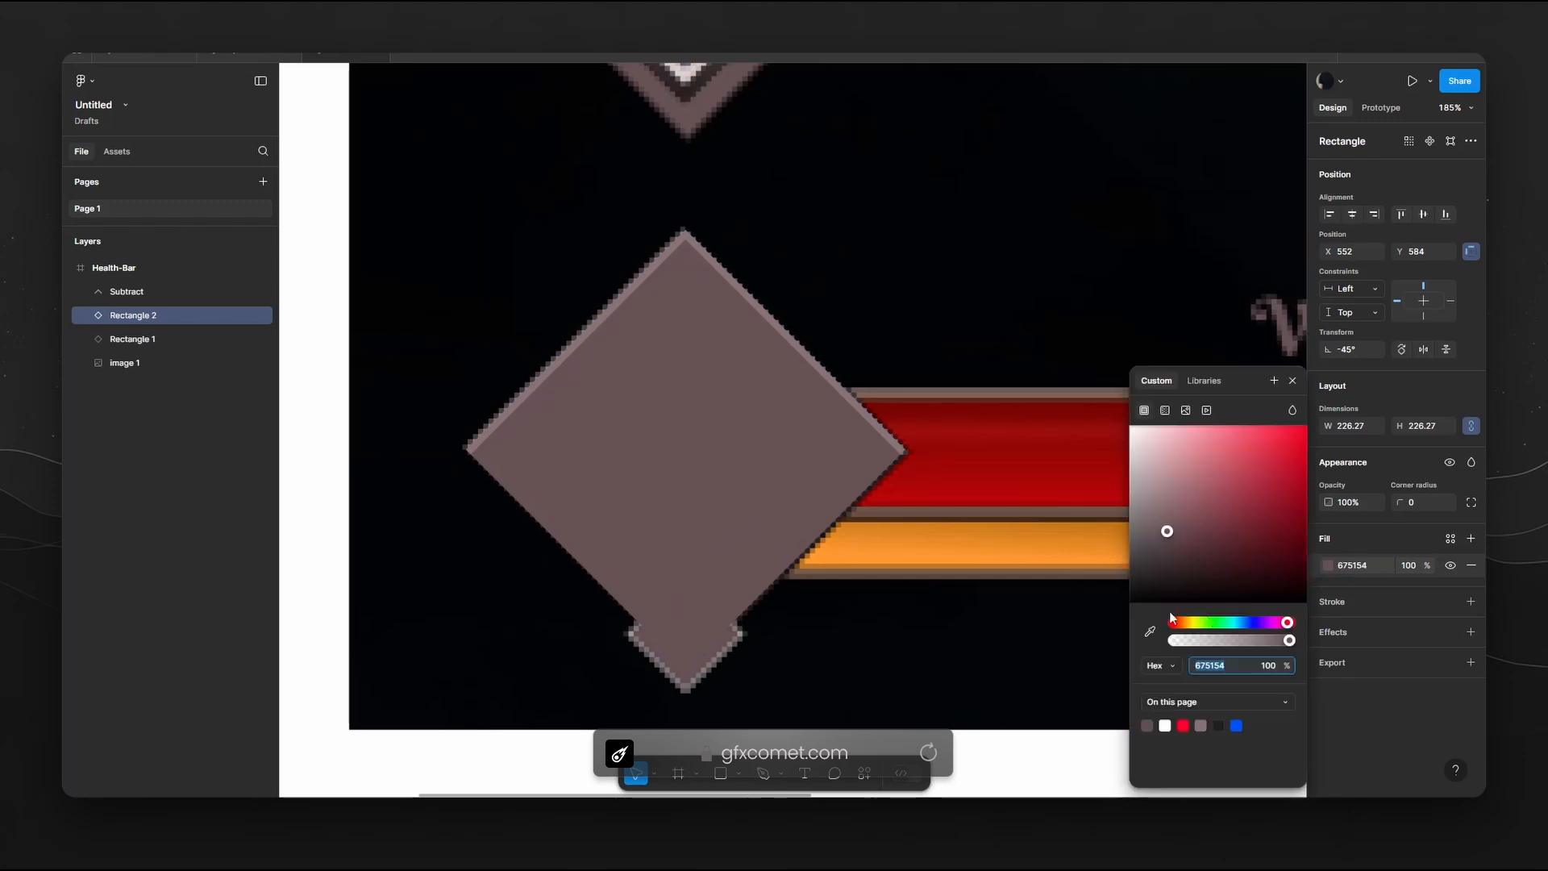
left_click(1242, 504)
left_click_drag(1262, 481, 1307, 425)
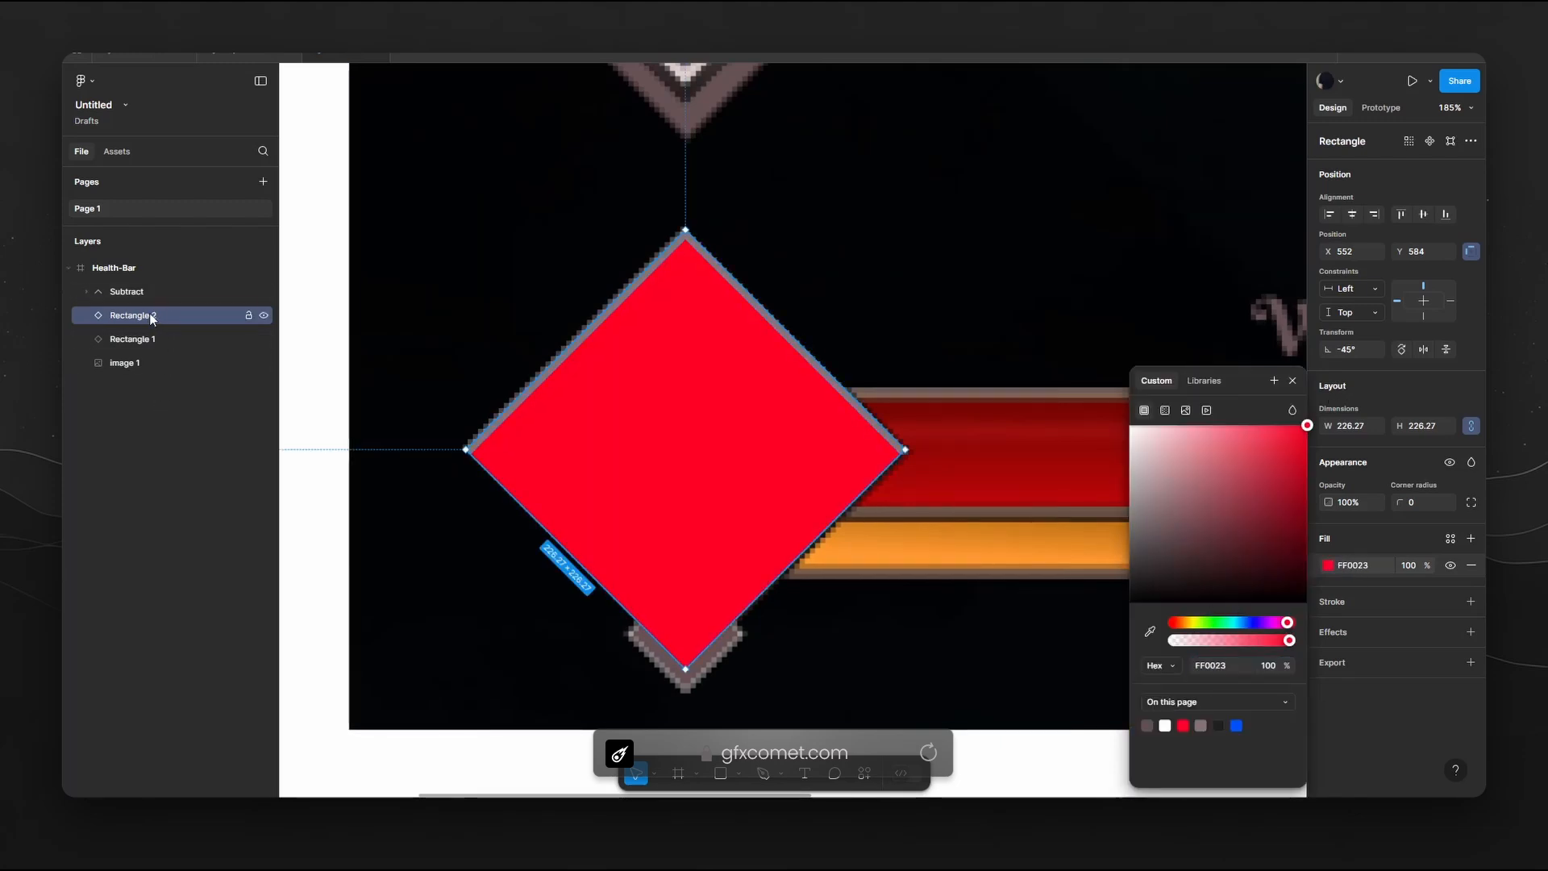
Duplicate the red diamond in place and recolour the one beneath blue, 0084FF.
left_click_drag(148, 314, 153, 326)
left_click(1330, 565)
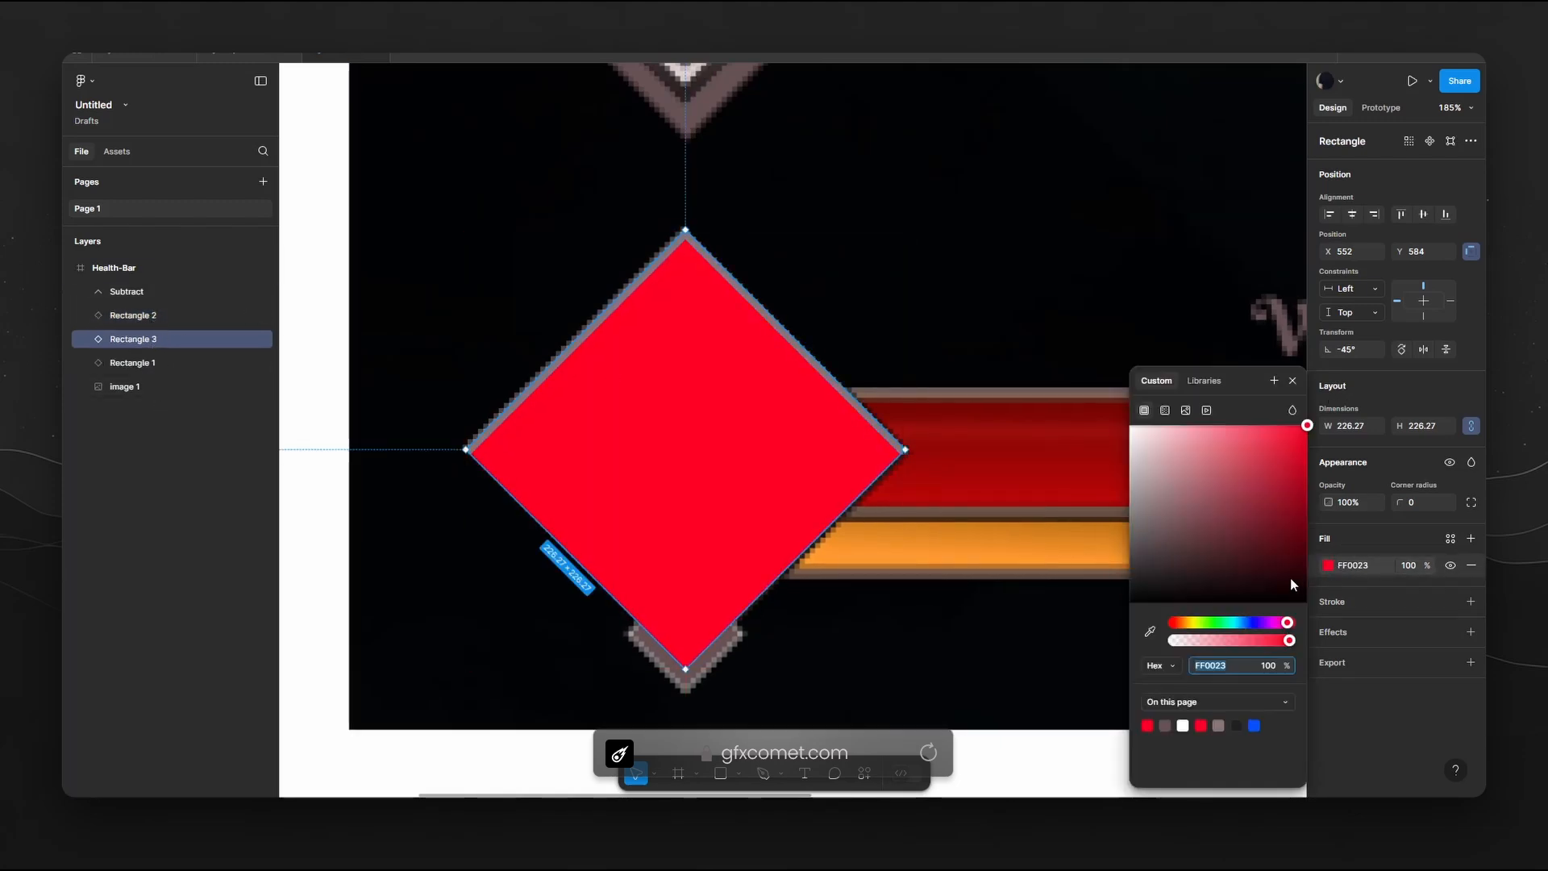
left_click_drag(1255, 626, 1243, 623)
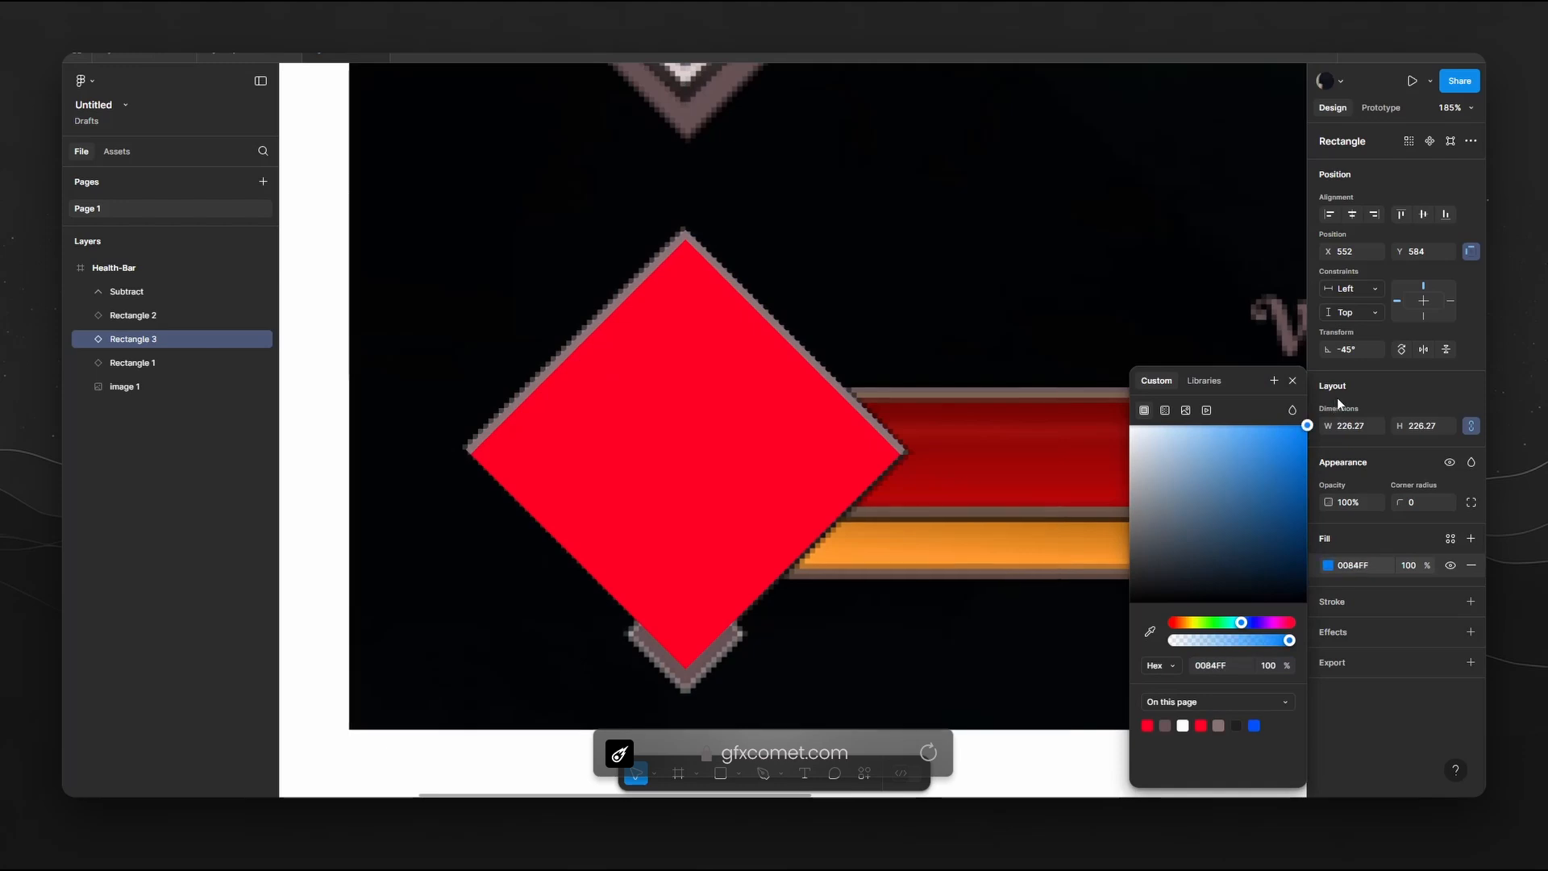
Move the topmost red diamond straight up to Y 579, offsetting it from the blue diamond.
left_click(767, 439)
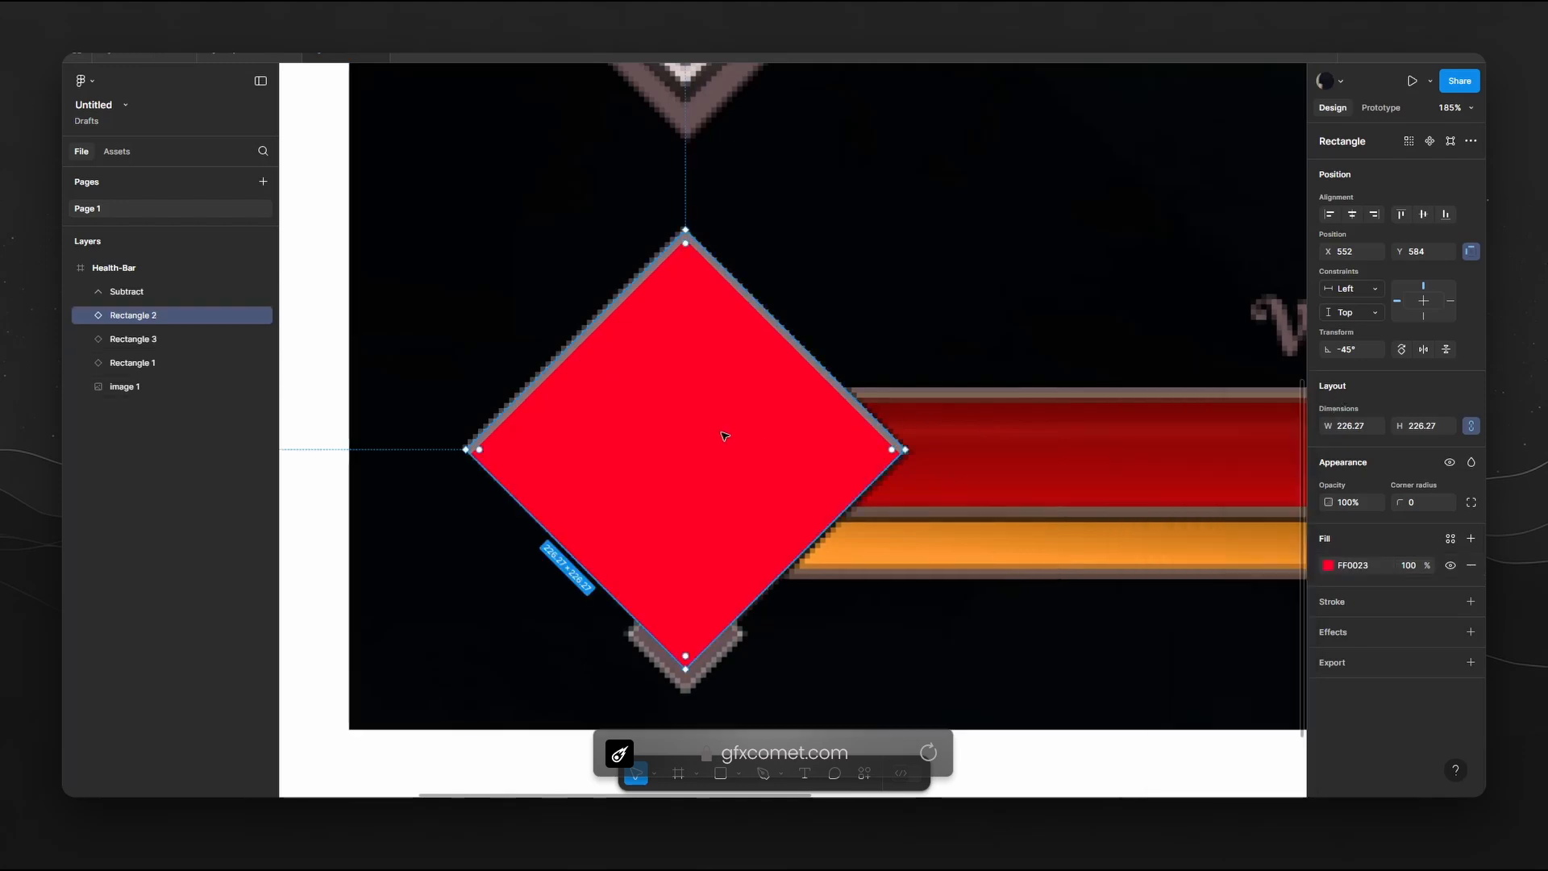
key("Up")
key("Up")
key("Up")
key("Up")
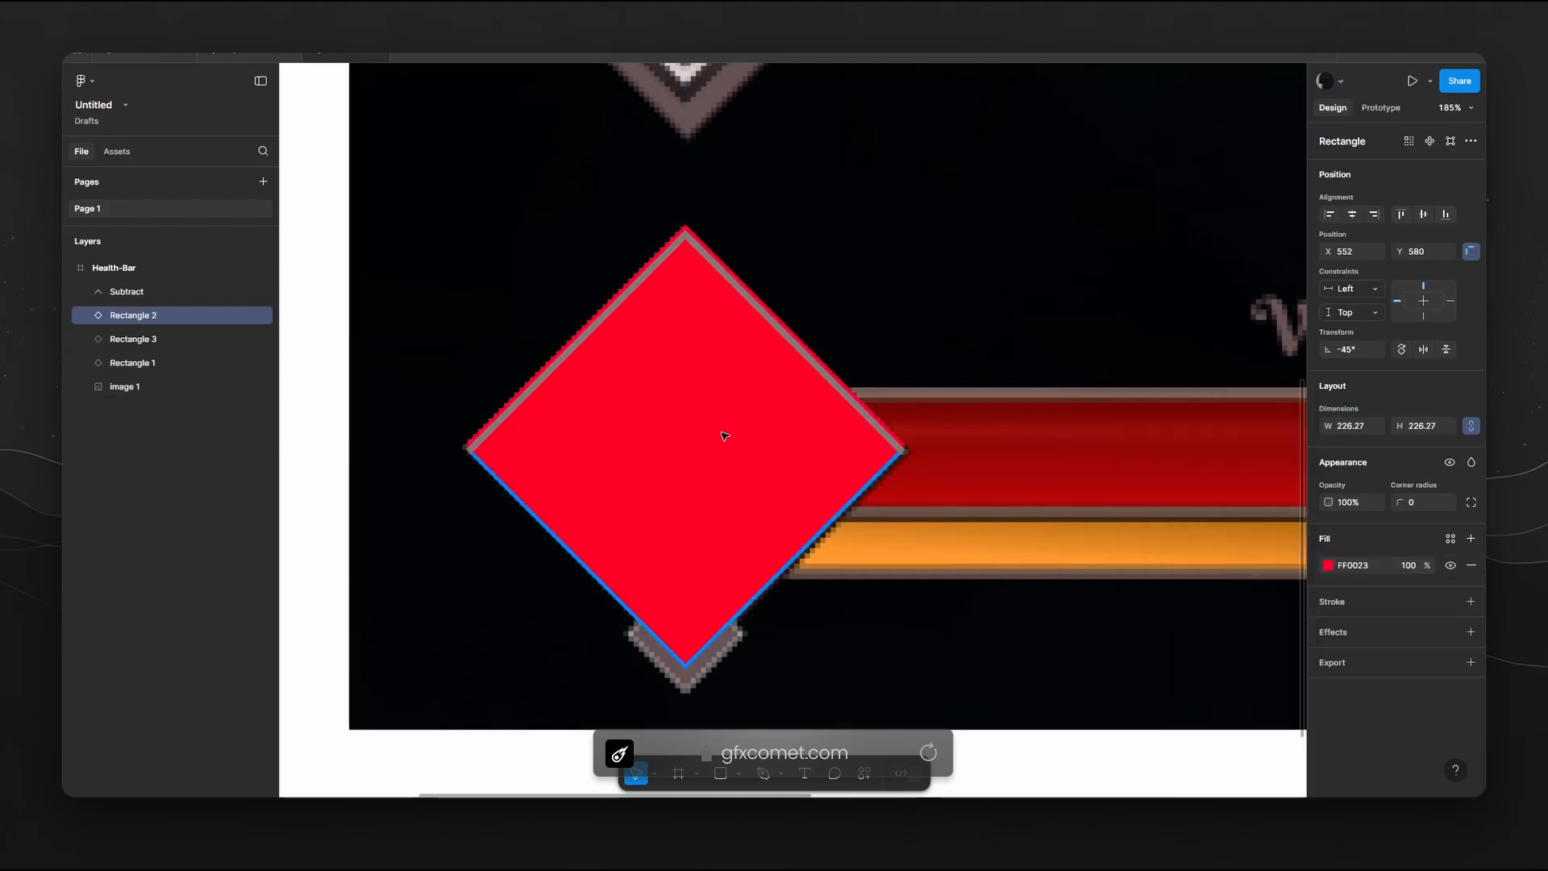
key("Up")
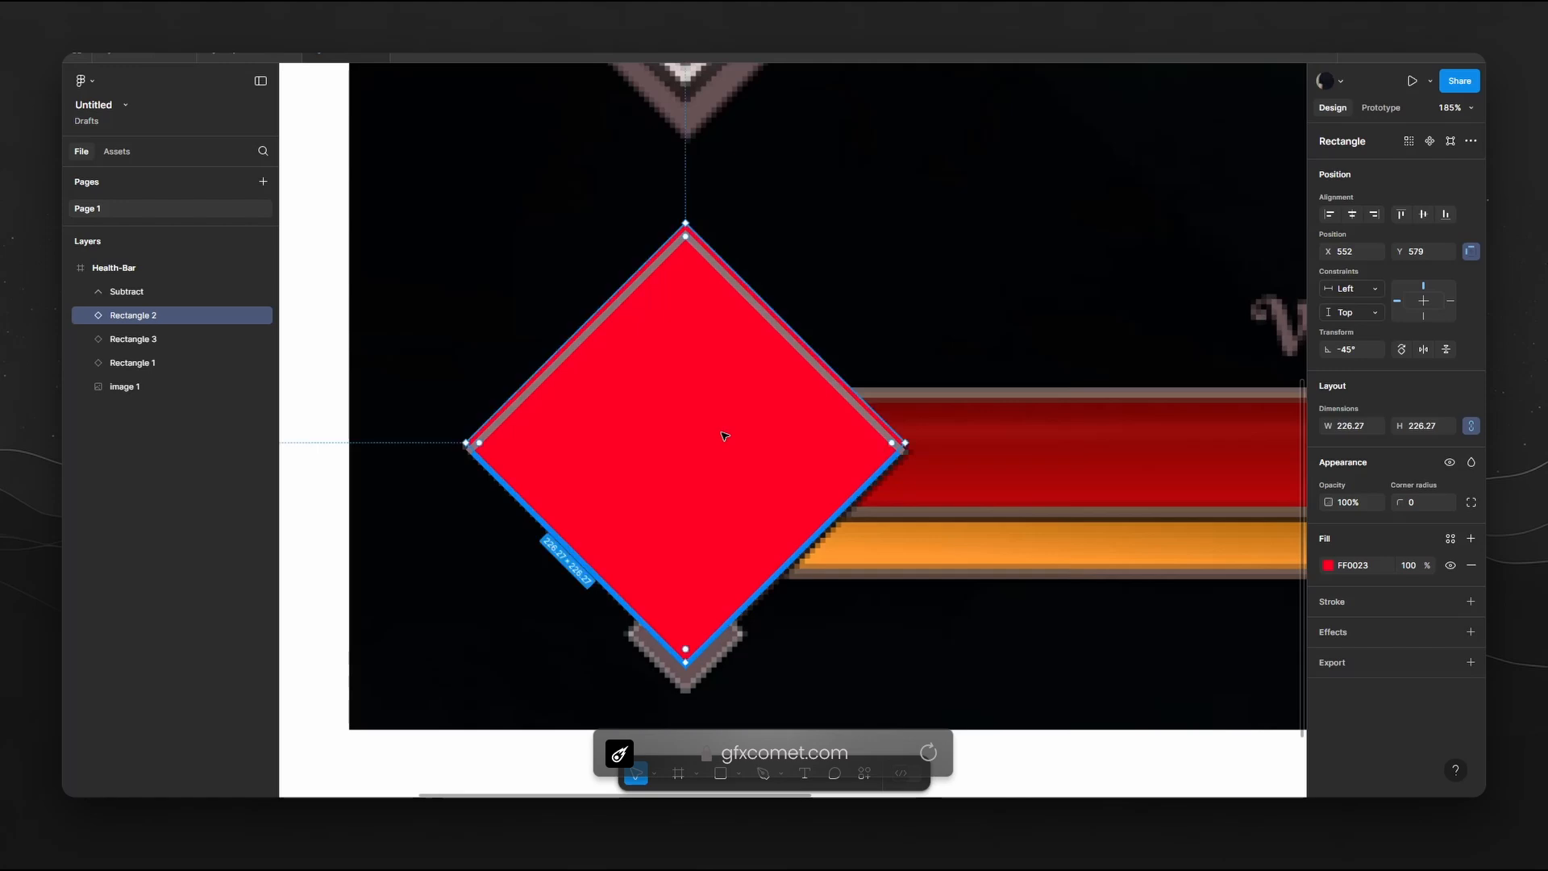
Subtract the red diamond from the blue one to leave a thin strip along the emblem's two lower edges.
left_click(158, 339, "shift")
left_click(1454, 144)
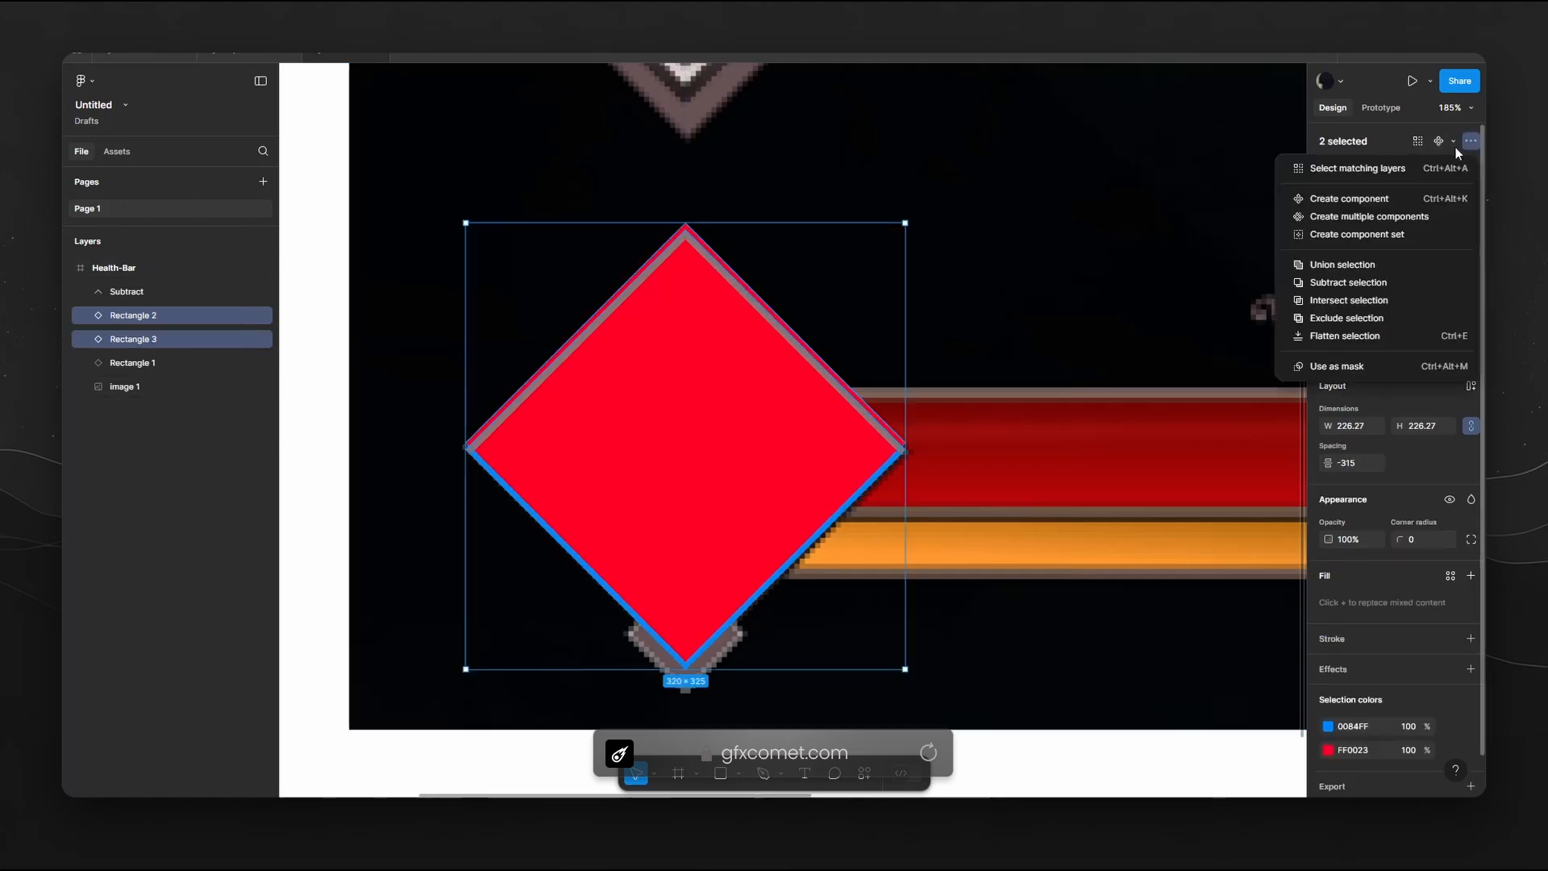
left_click(1363, 280)
left_click(992, 372)
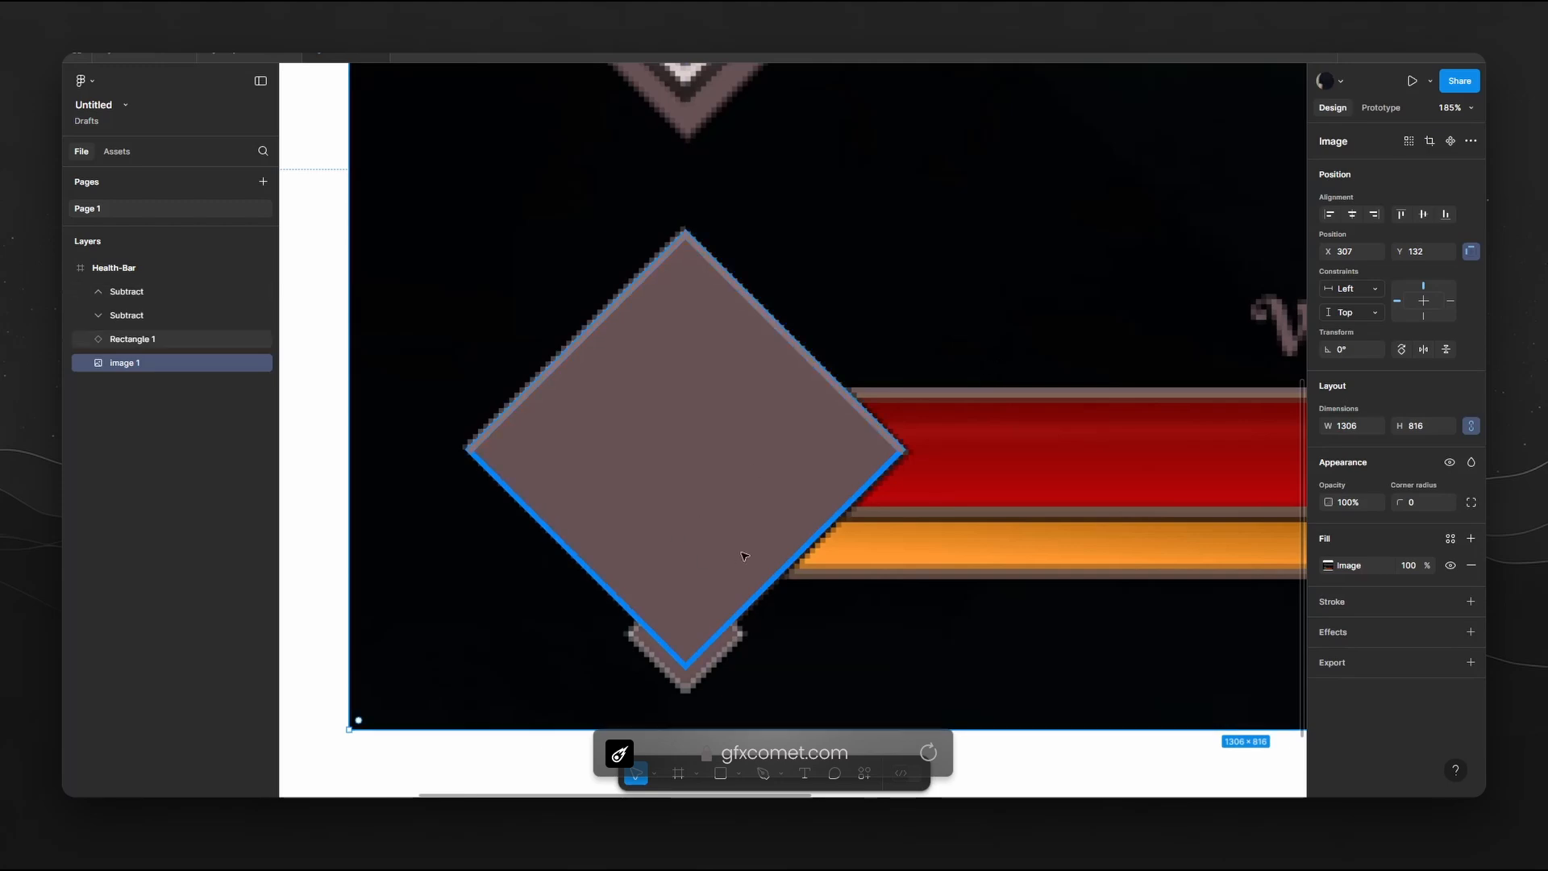
scroll(738, 557, "down", 5)
scroll(972, 593, "up", 5)
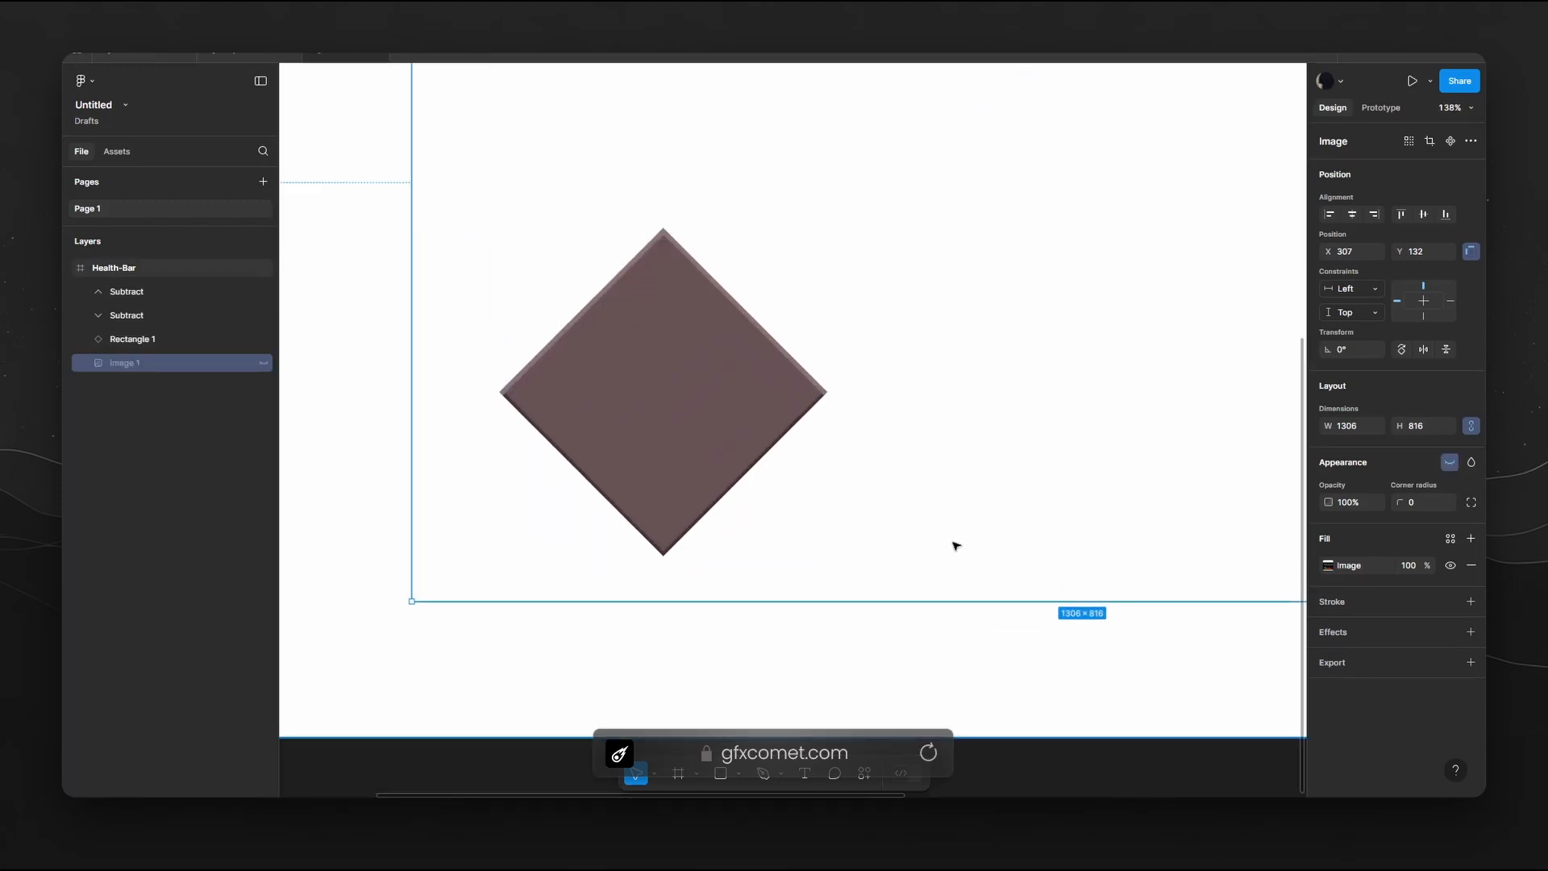
Undo the lower strip's changes back to the two overlapping red and blue diamonds.
key("ctrl+z")
key("ctrl+z")
key("ctrl+z")
key("ctrl+z")
key("ctrl+z")
key("ctrl+z")
key("ctrl+z")
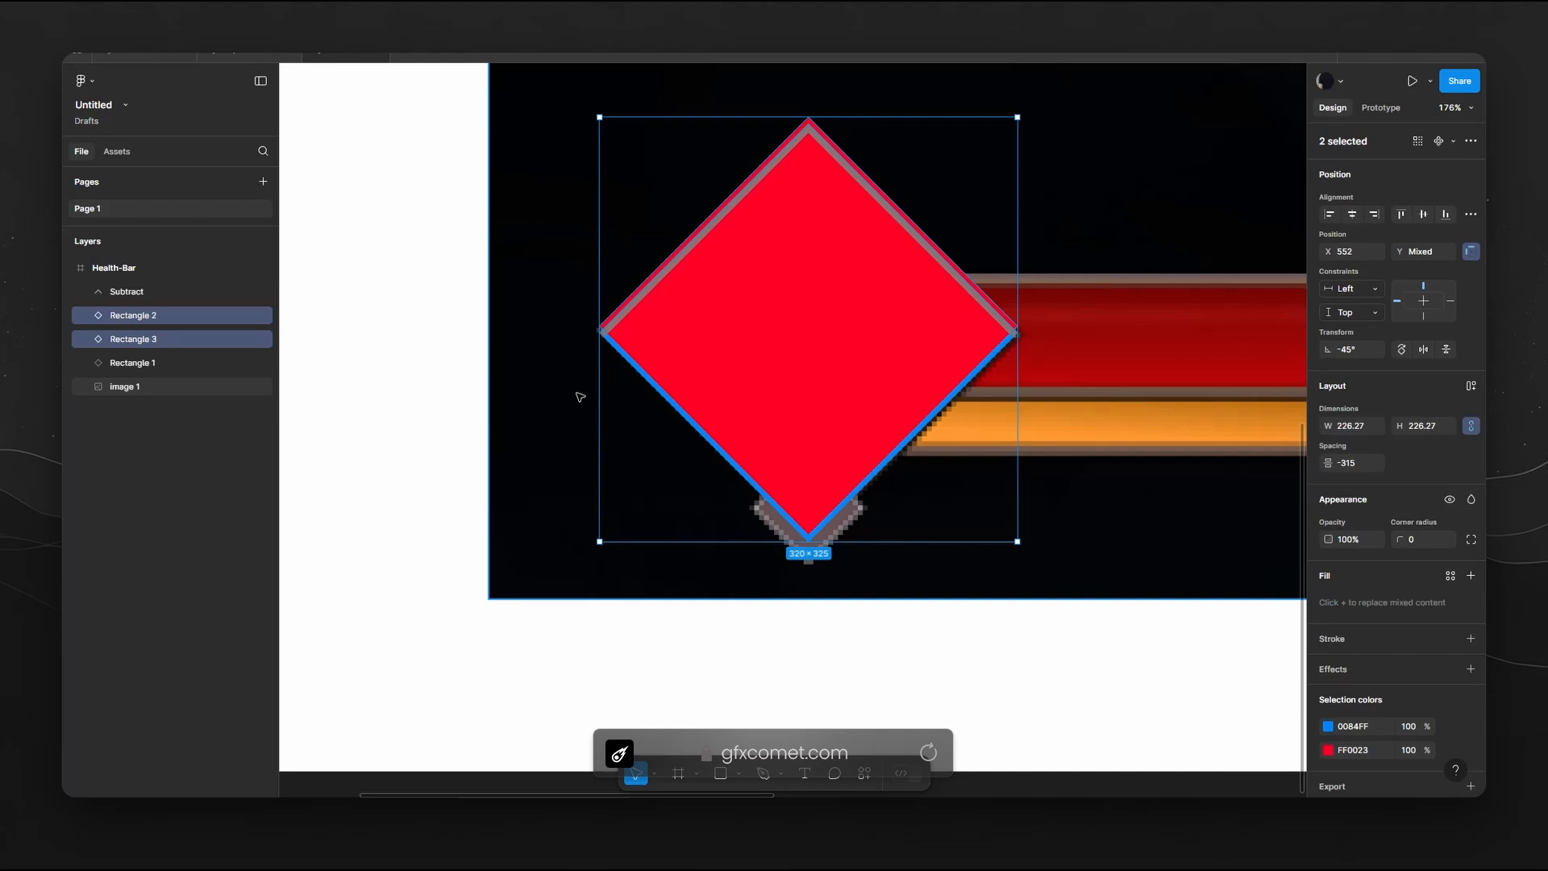
left_click(174, 316)
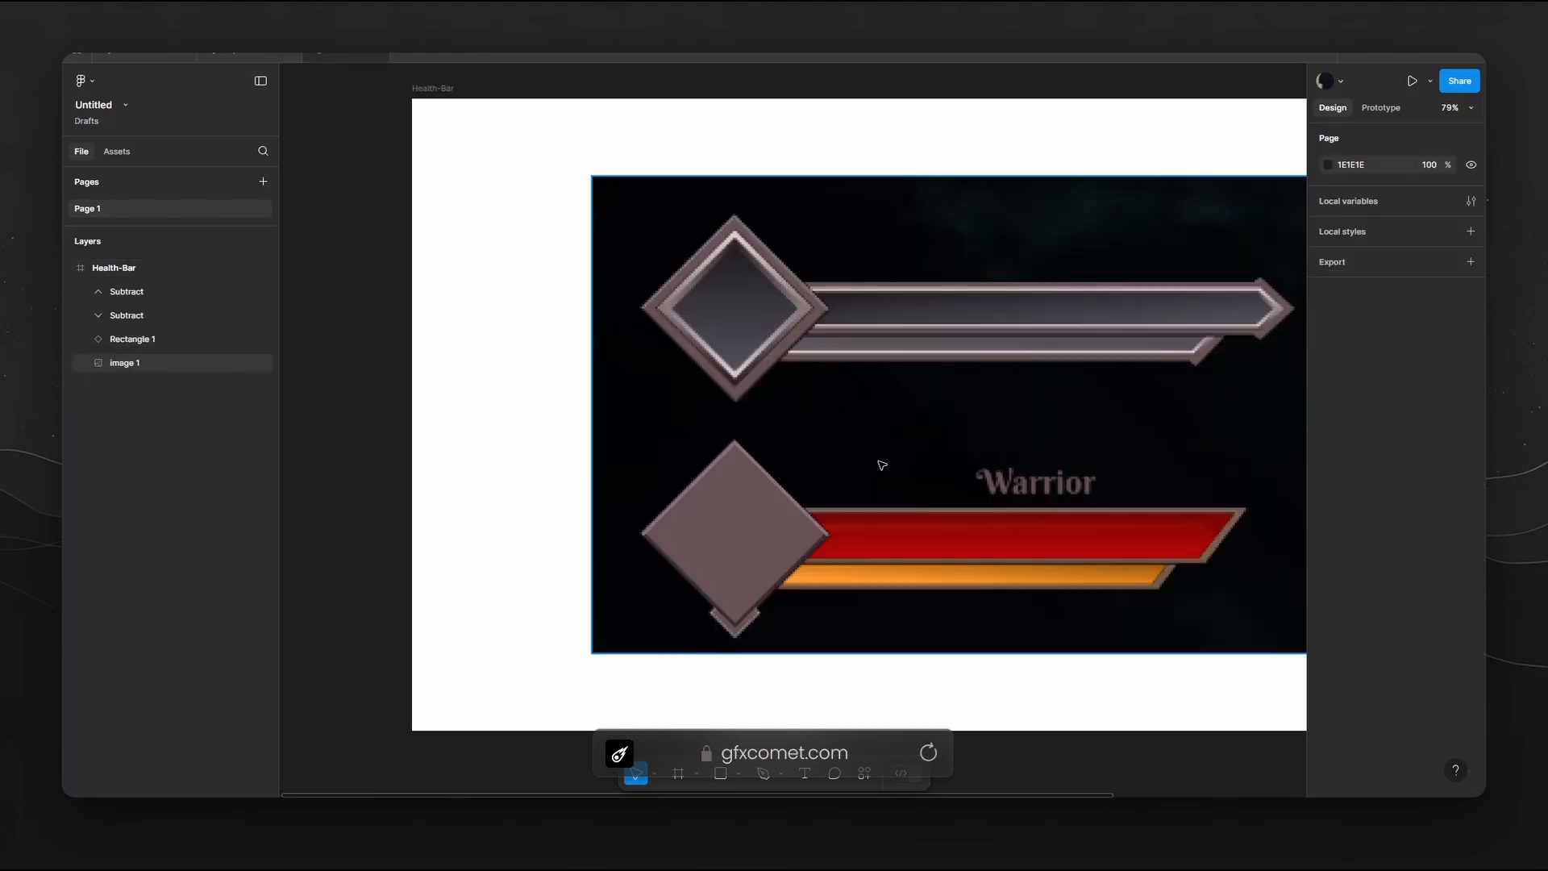
Duplicate the brown diamond and scale the copy about its centre to about 137 × 137.
scroll(882, 466, "up", 5)
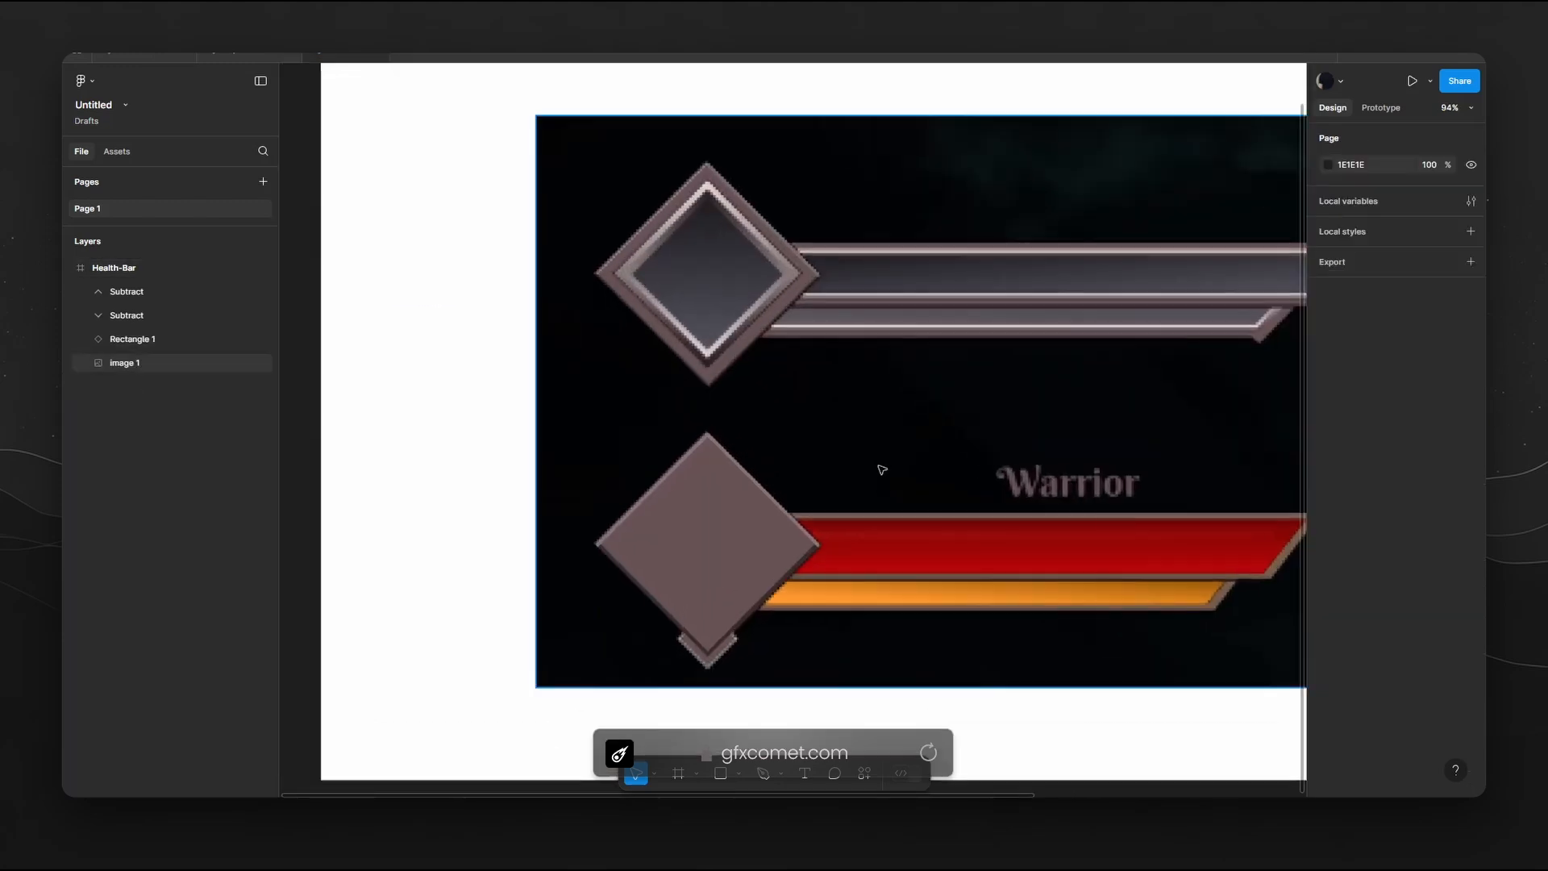
left_click_drag(708, 339, 846, 503)
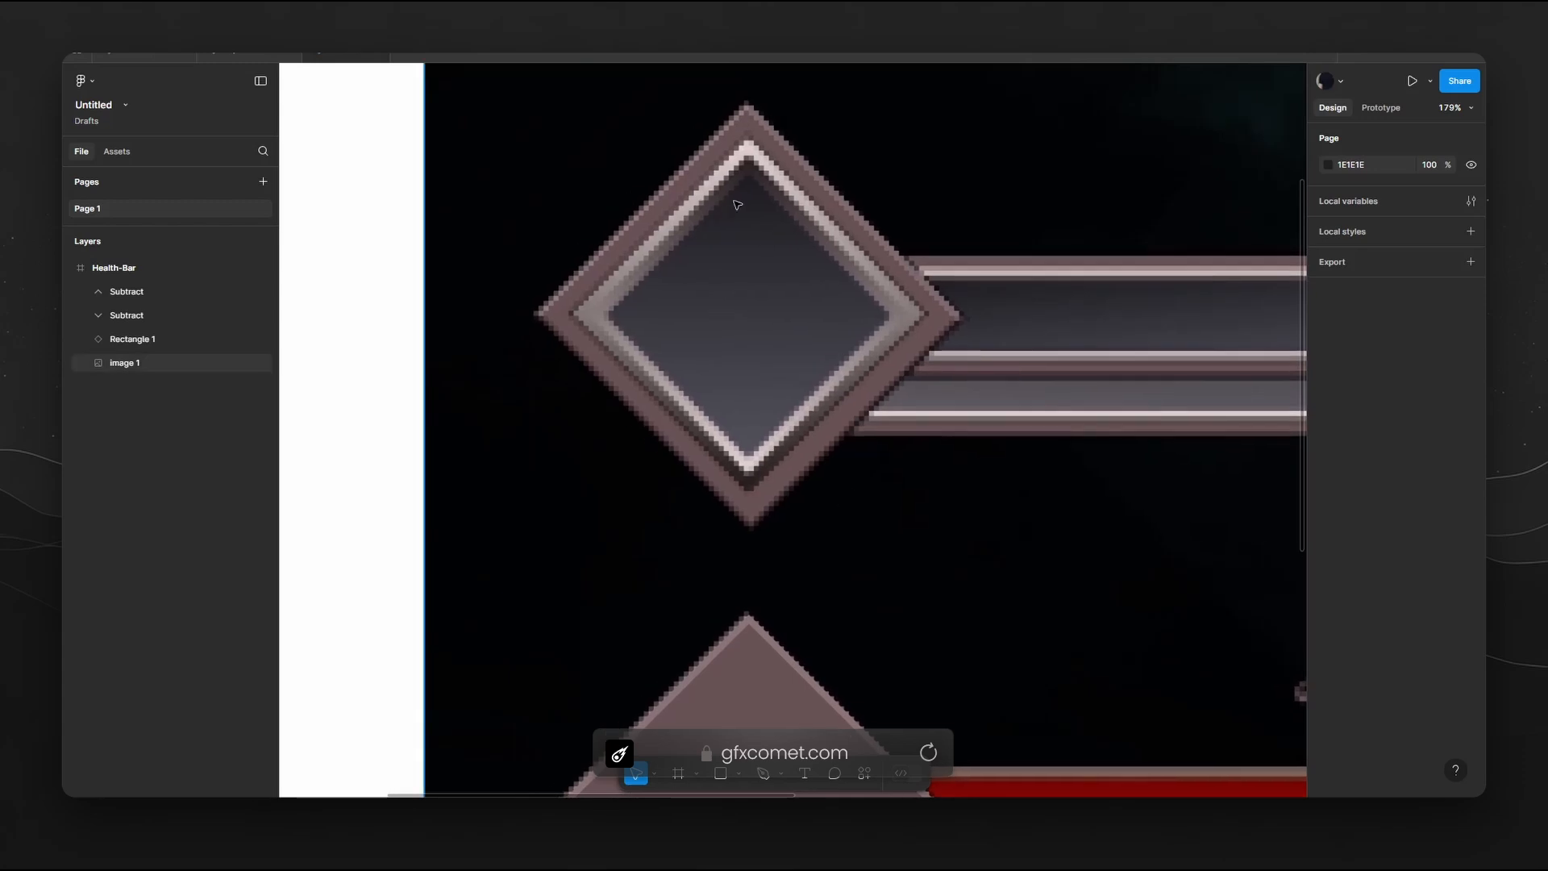
left_click_drag(929, 554, 922, 476)
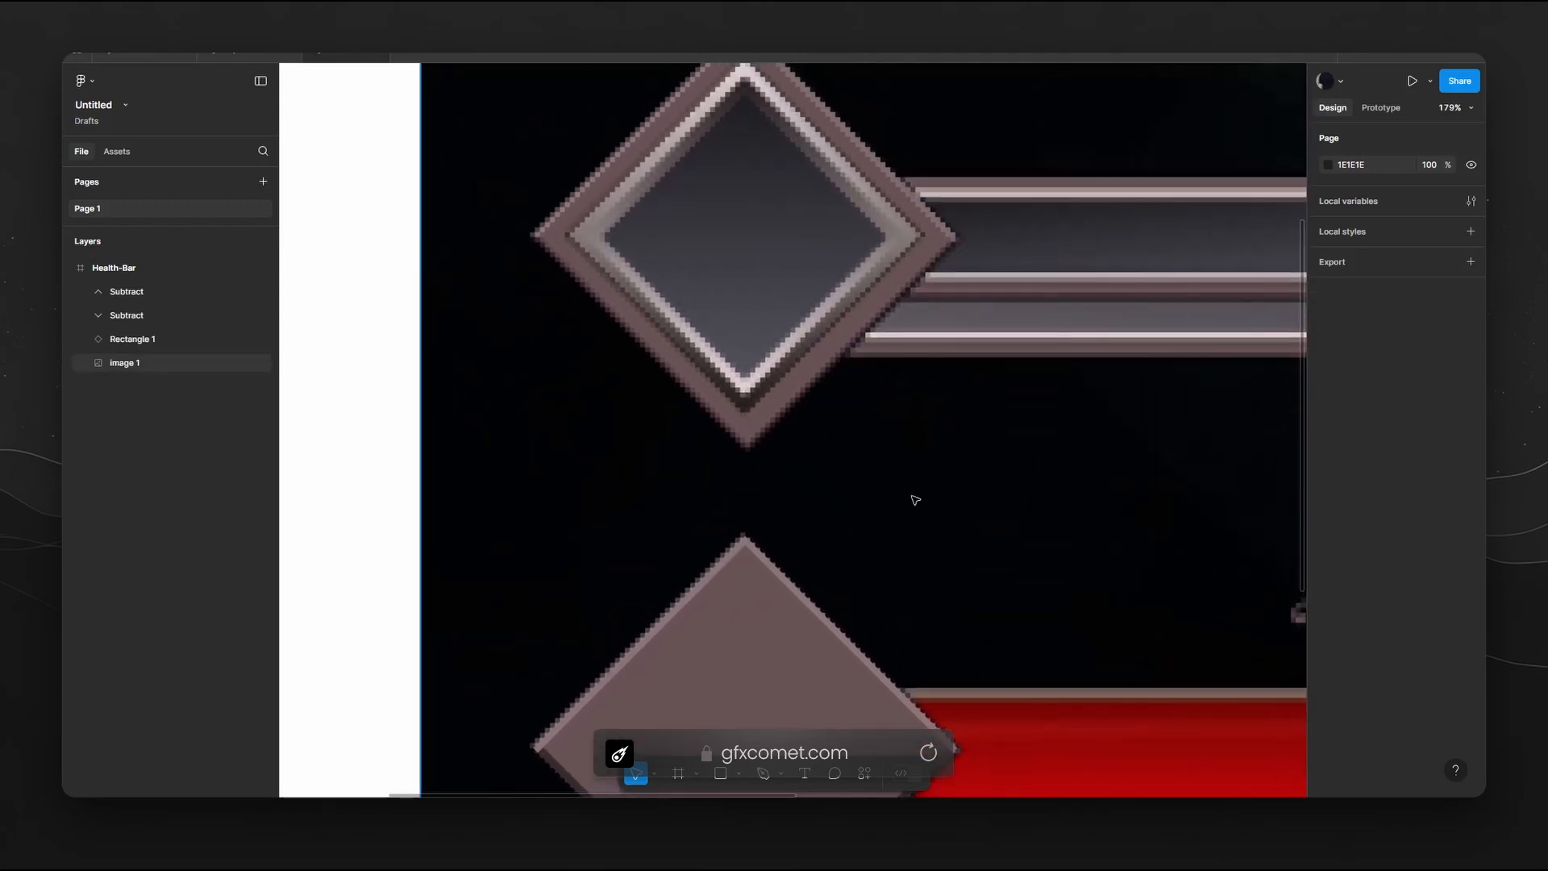
scroll(919, 516, "down", 3)
scroll(887, 532, "down", 3)
left_click(777, 512)
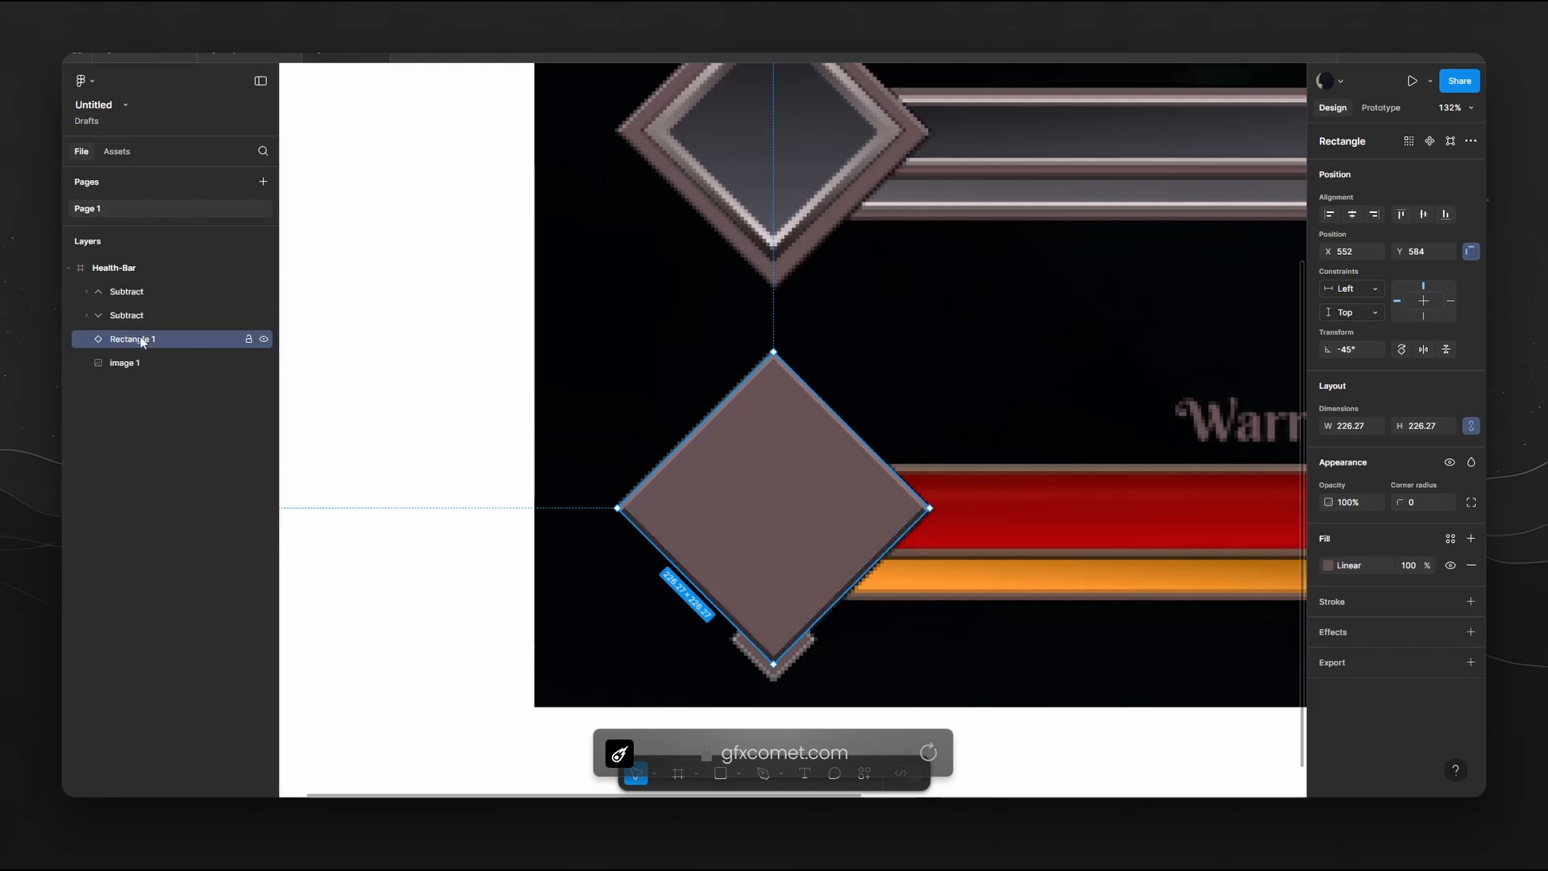
key("ctrl+d")
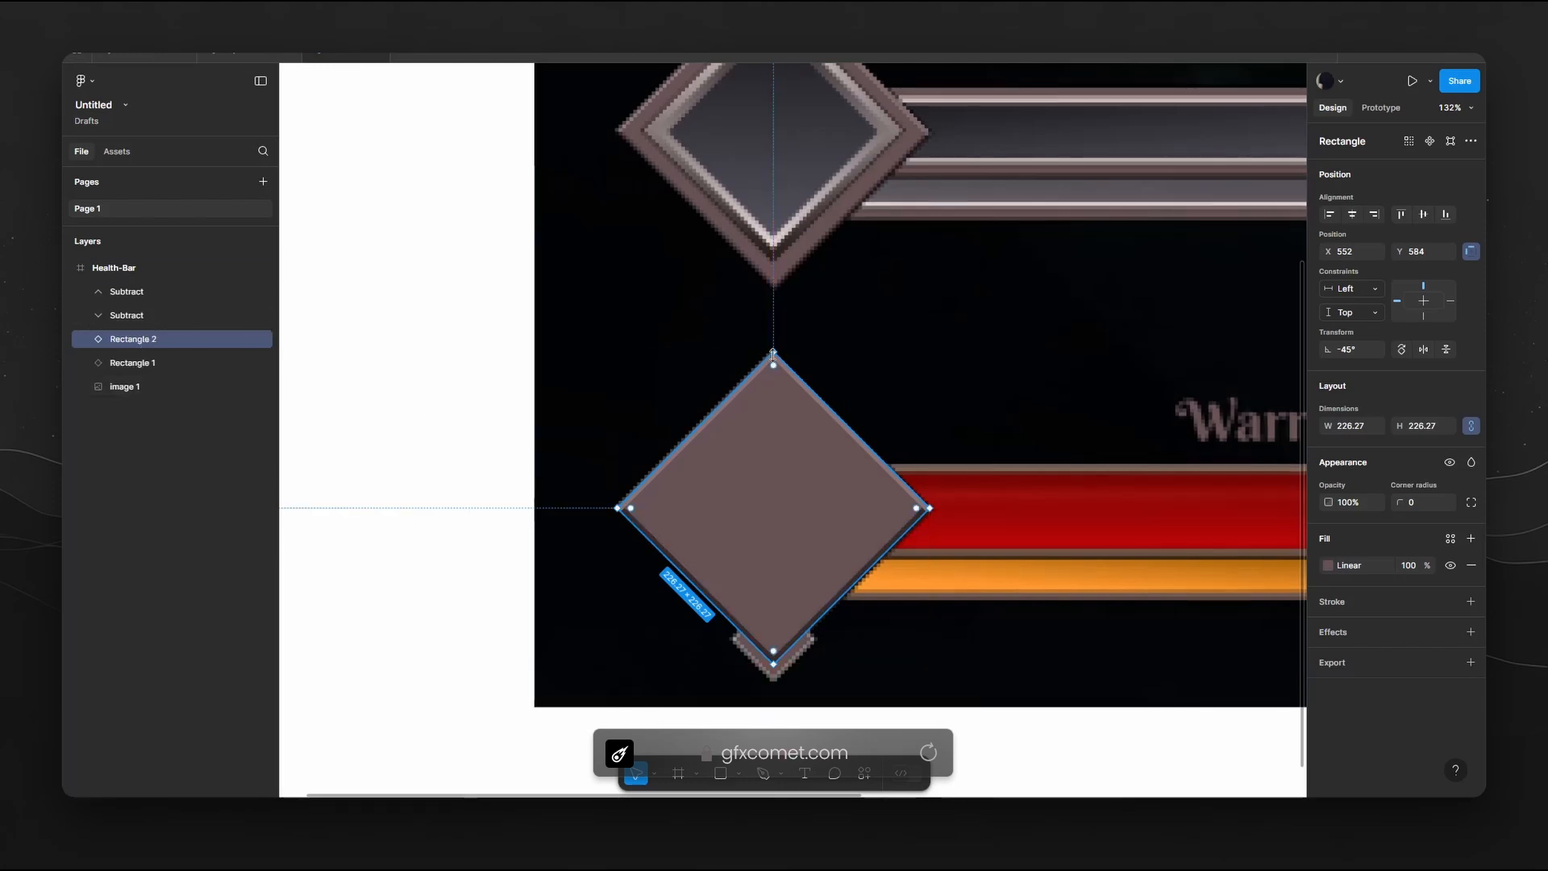
left_click_drag(773, 355, 779, 413)
scroll(923, 449, "up", 3)
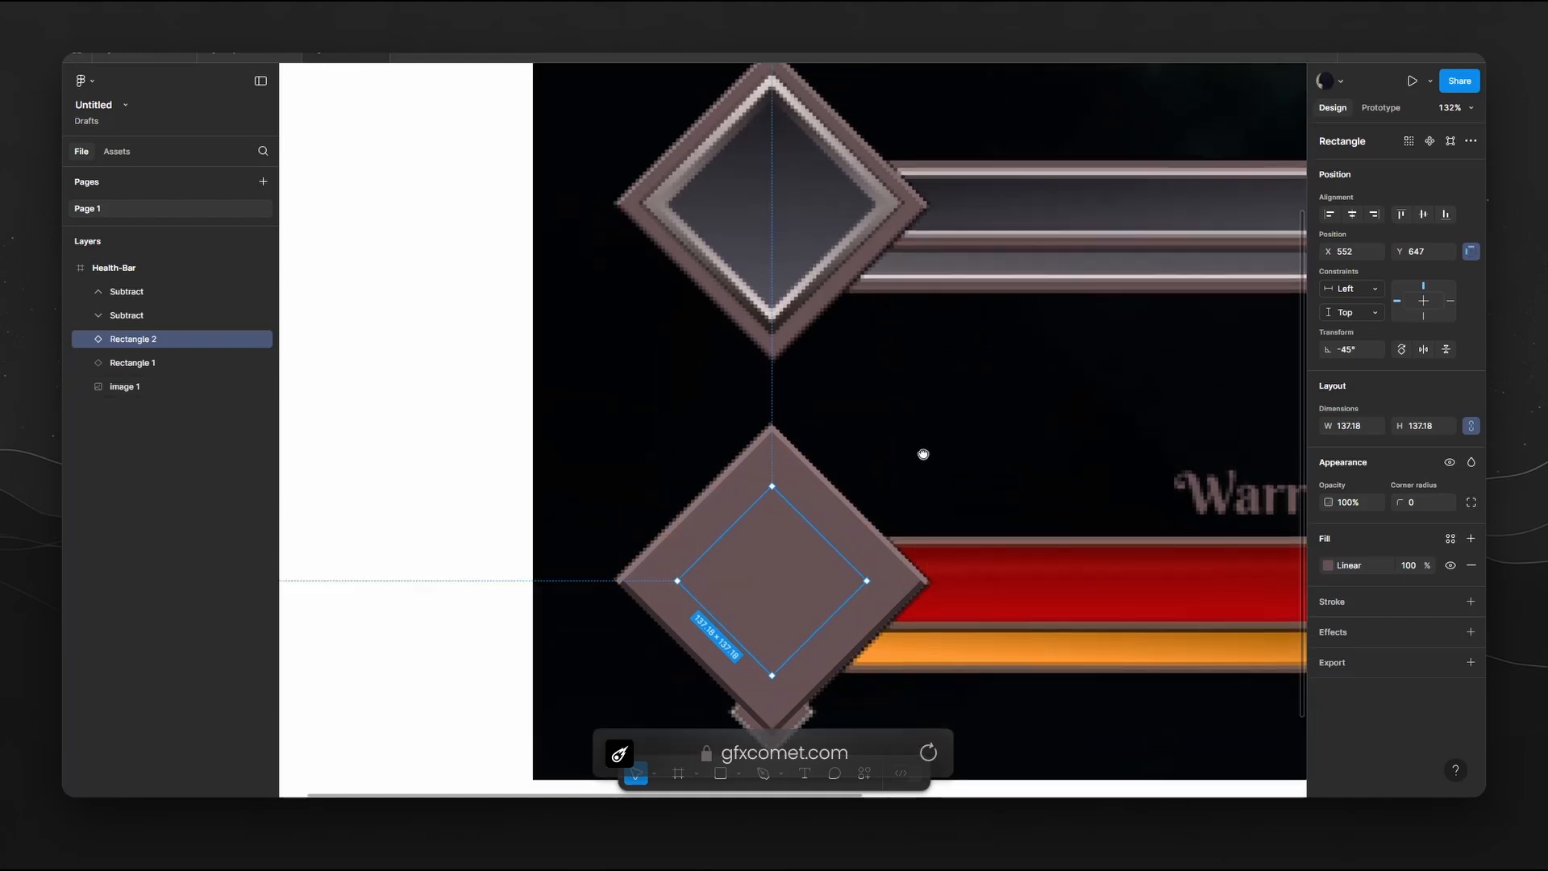
Sample the reference emblem's dark centre for the inner diamond's linear gradient, with 201F25 at 0% and 4D4B56 at 100%.
left_click(1328, 565)
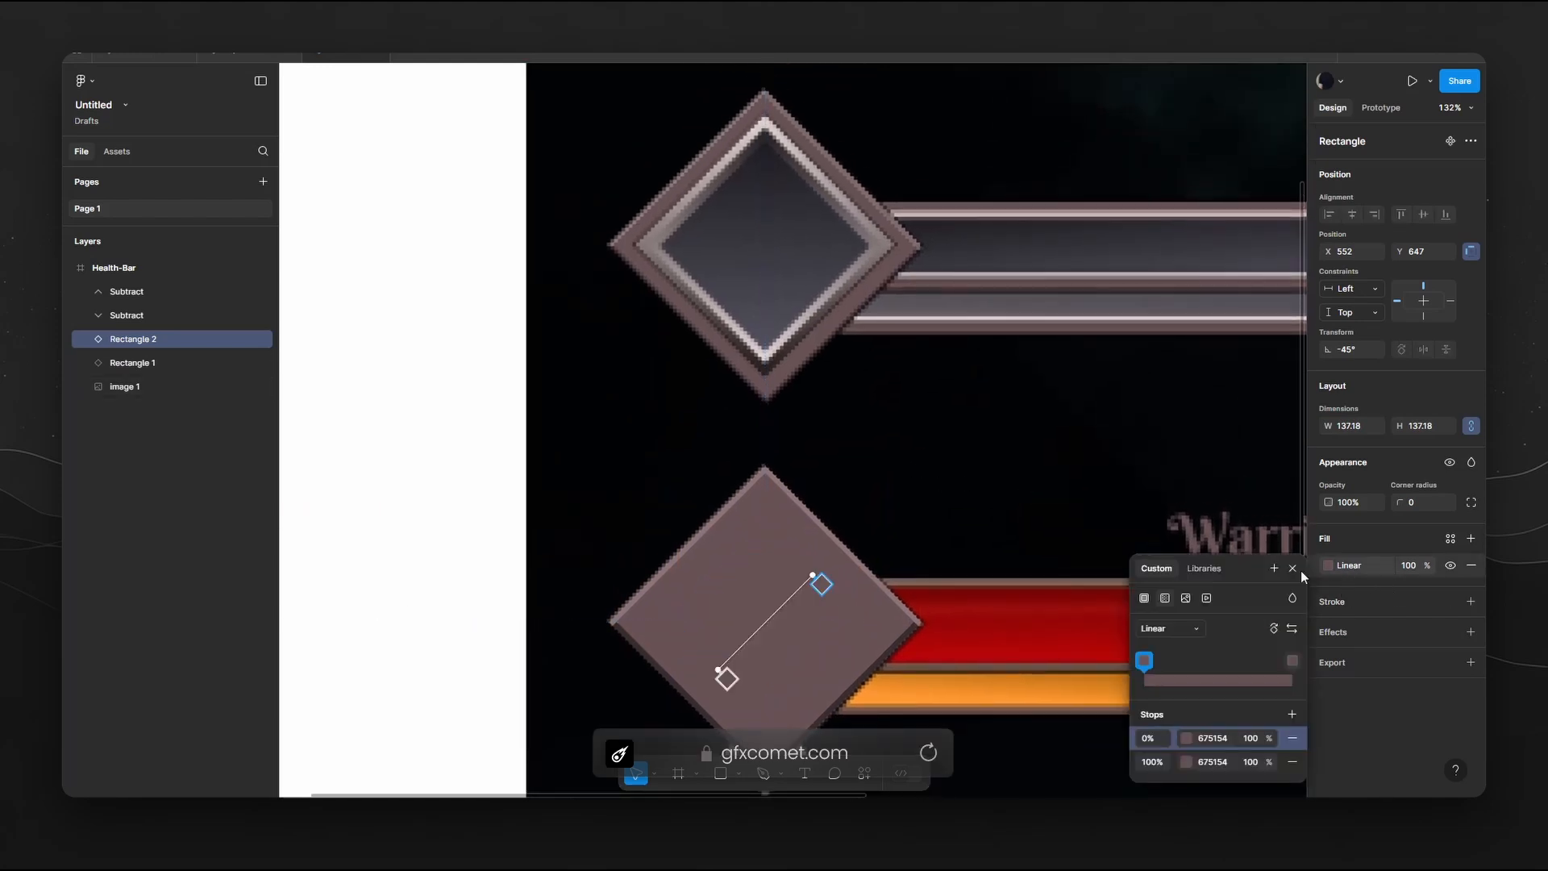
left_click(1145, 662)
left_click(972, 631)
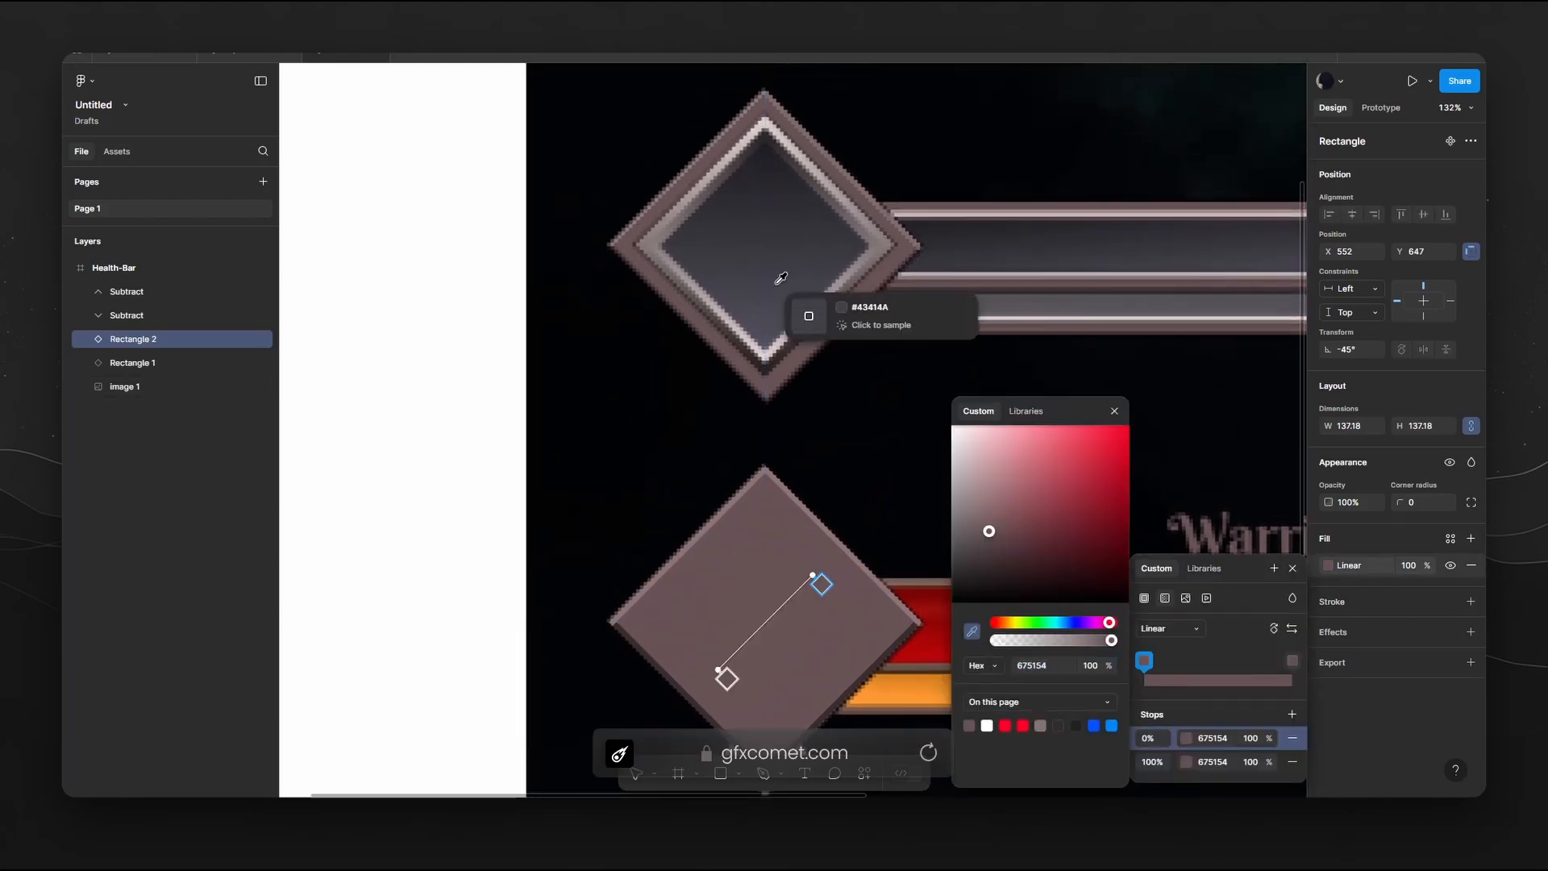
left_click(772, 165)
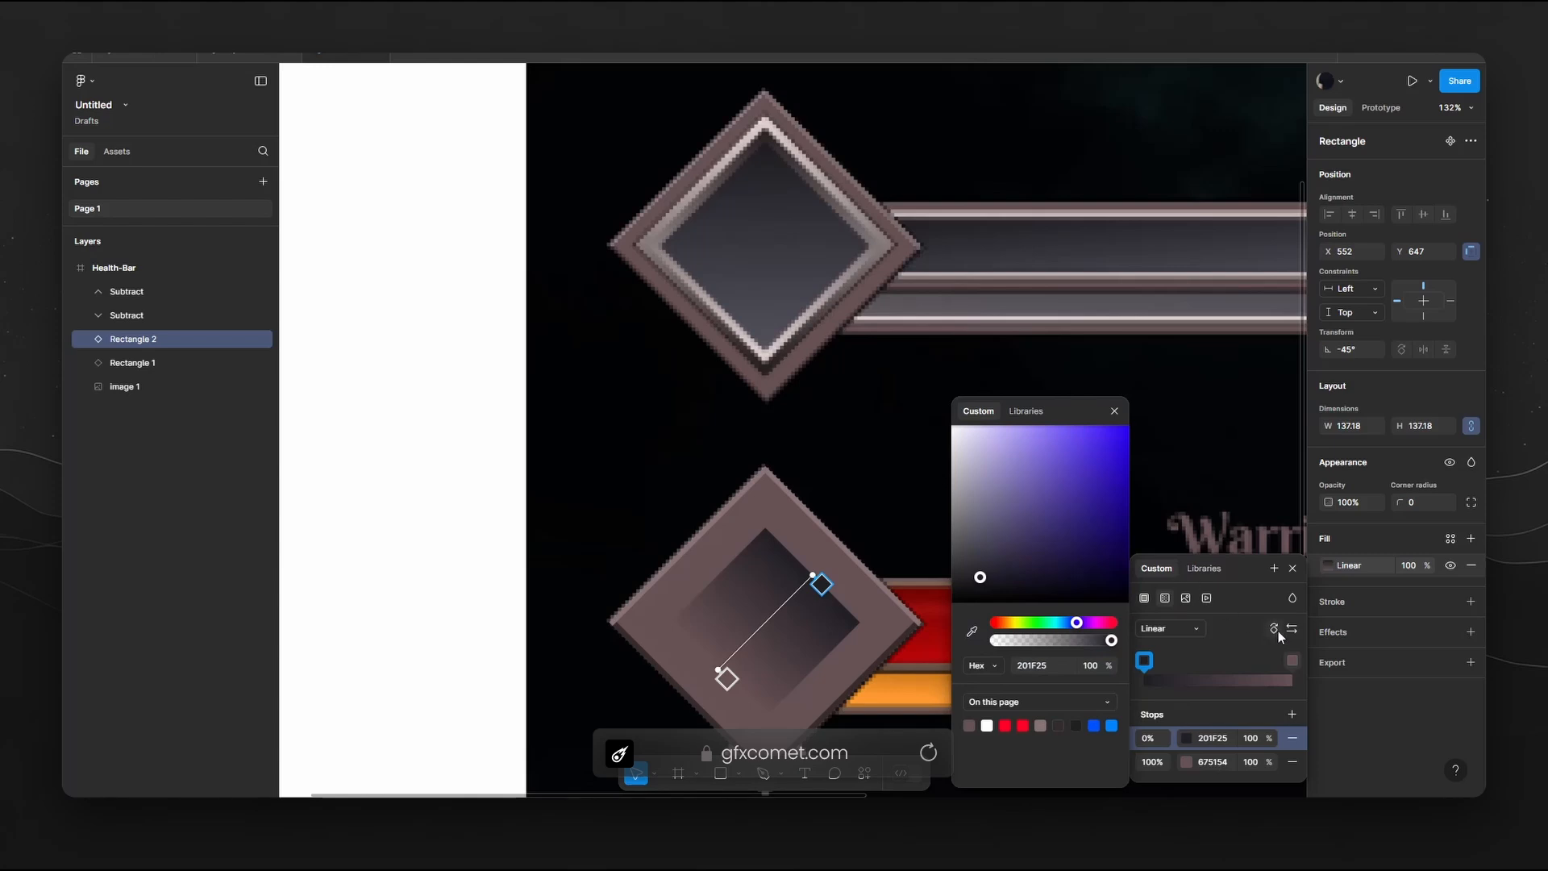
left_click(1292, 661)
left_click(972, 632)
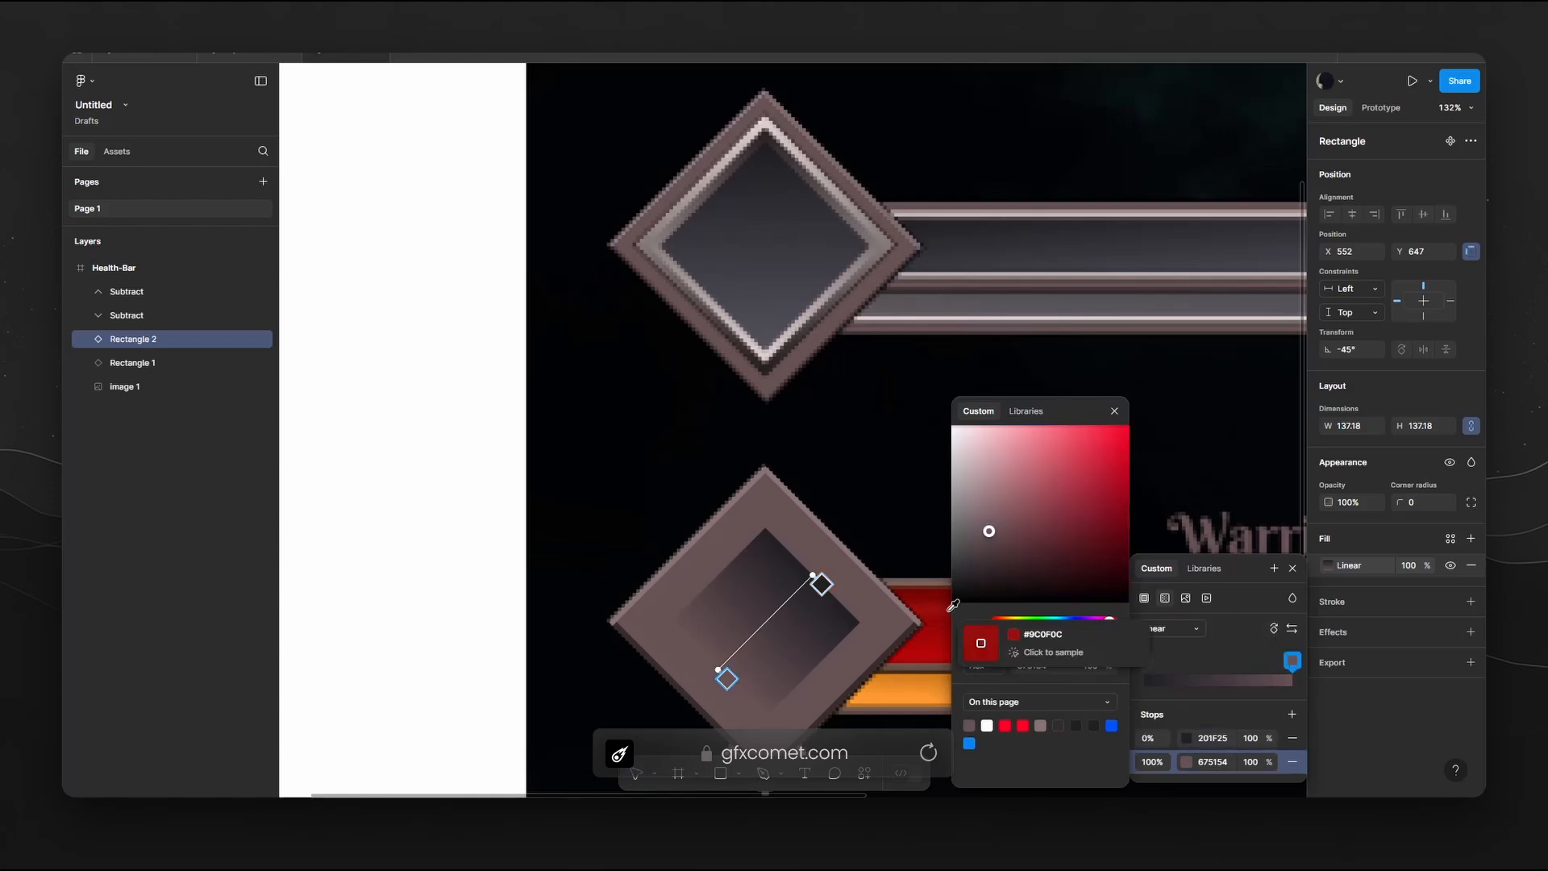
left_click(770, 332)
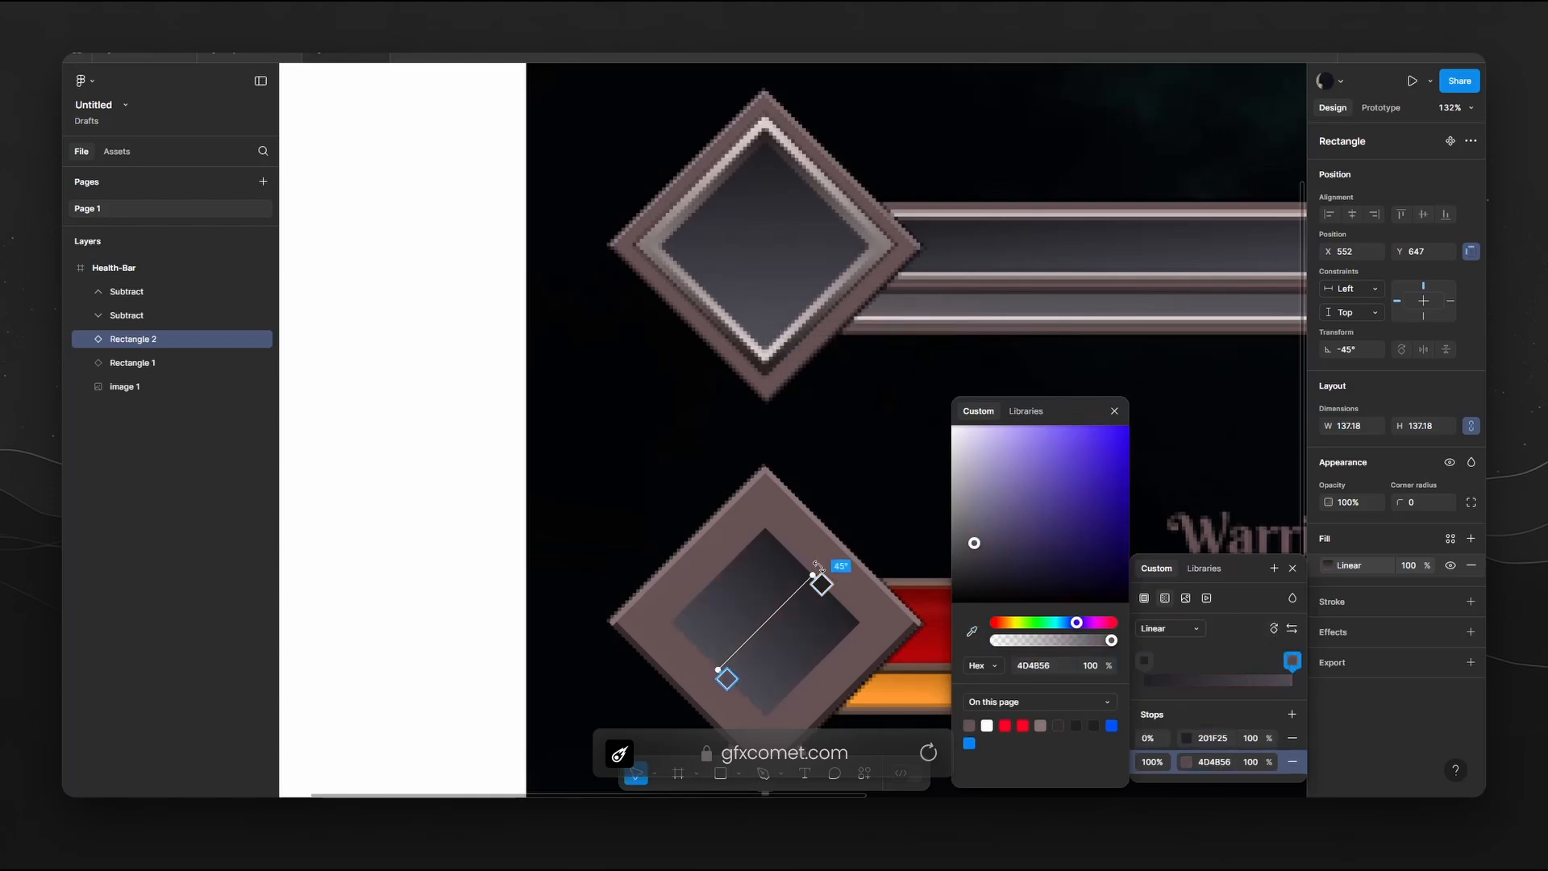
Rotate the inner diamond's gradient to run vertically from its upper corner to its lower corner.
left_click_drag(816, 557, 800, 524)
left_click(1118, 415)
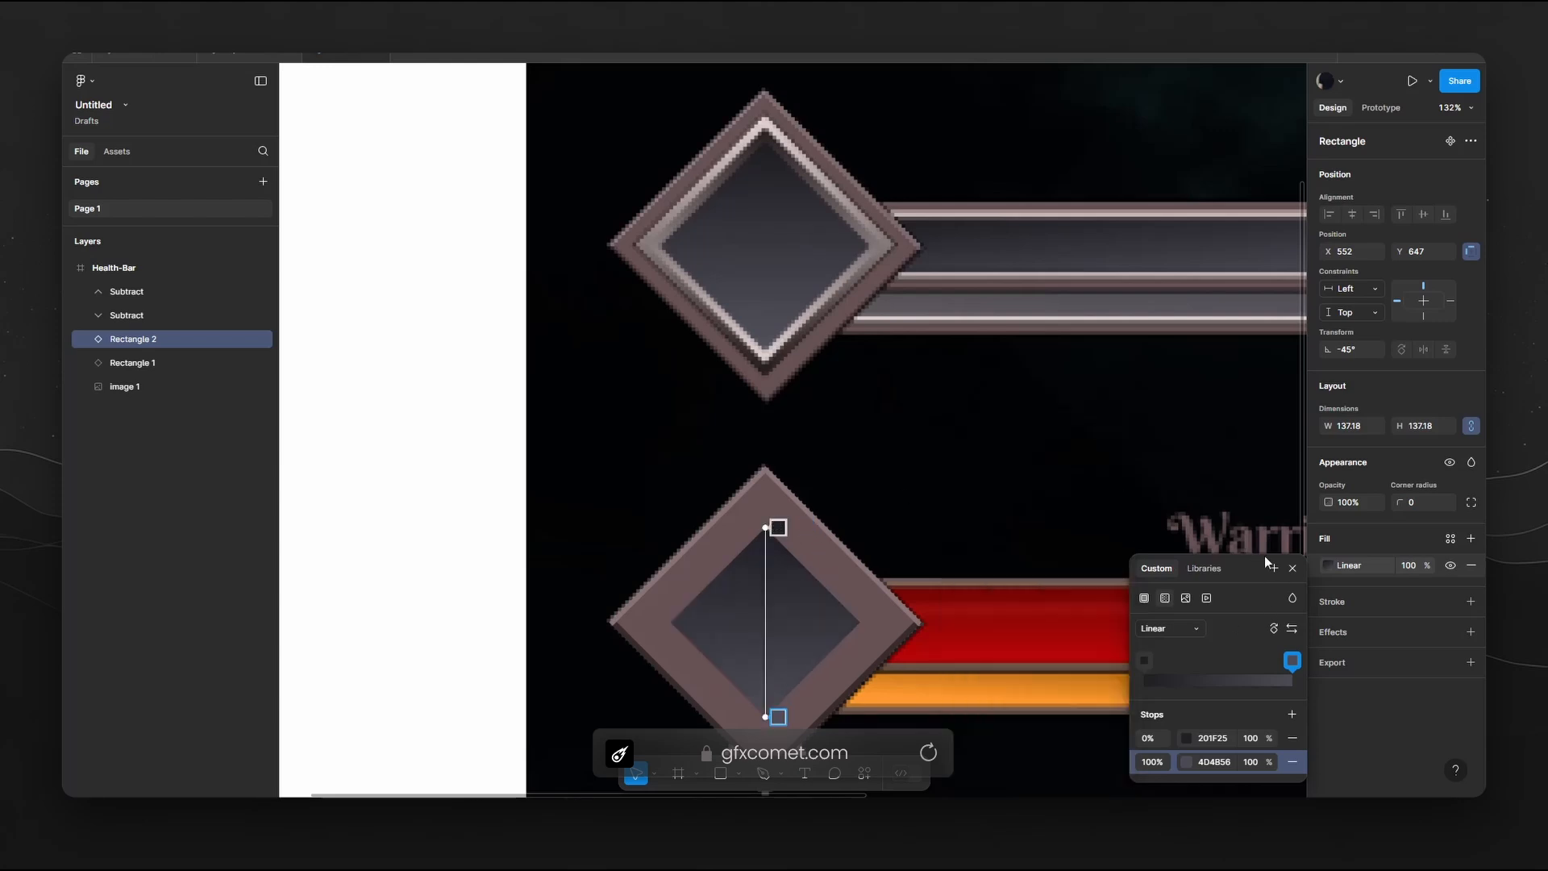
left_click(1293, 568)
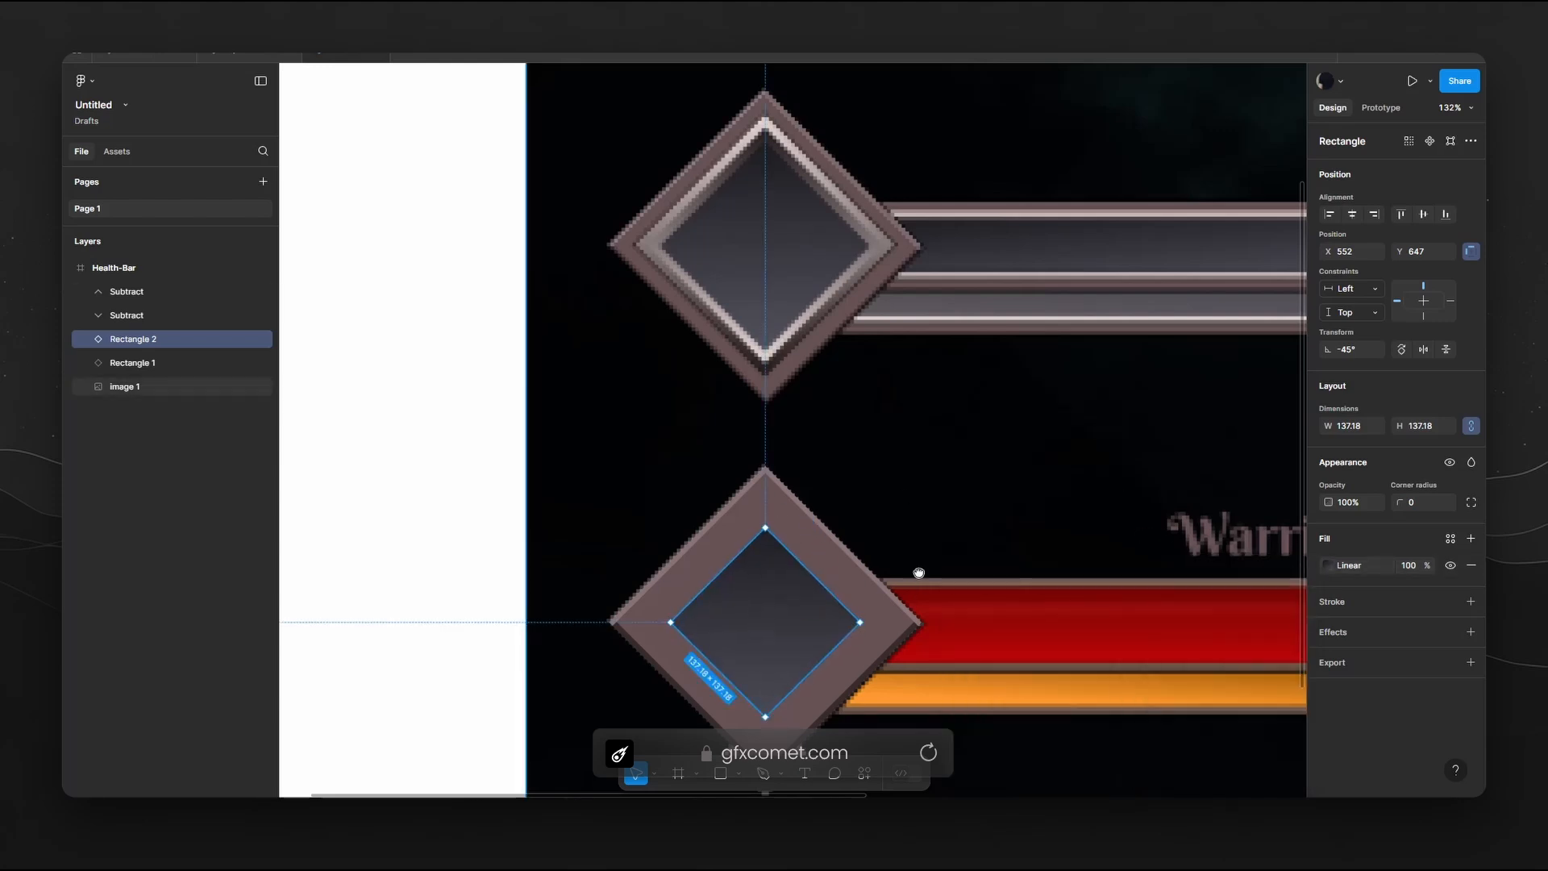
Duplicate the dark inner diamond and scale the copy beneath it about its centre to about 174 × 174.
scroll(916, 570, "up", 3)
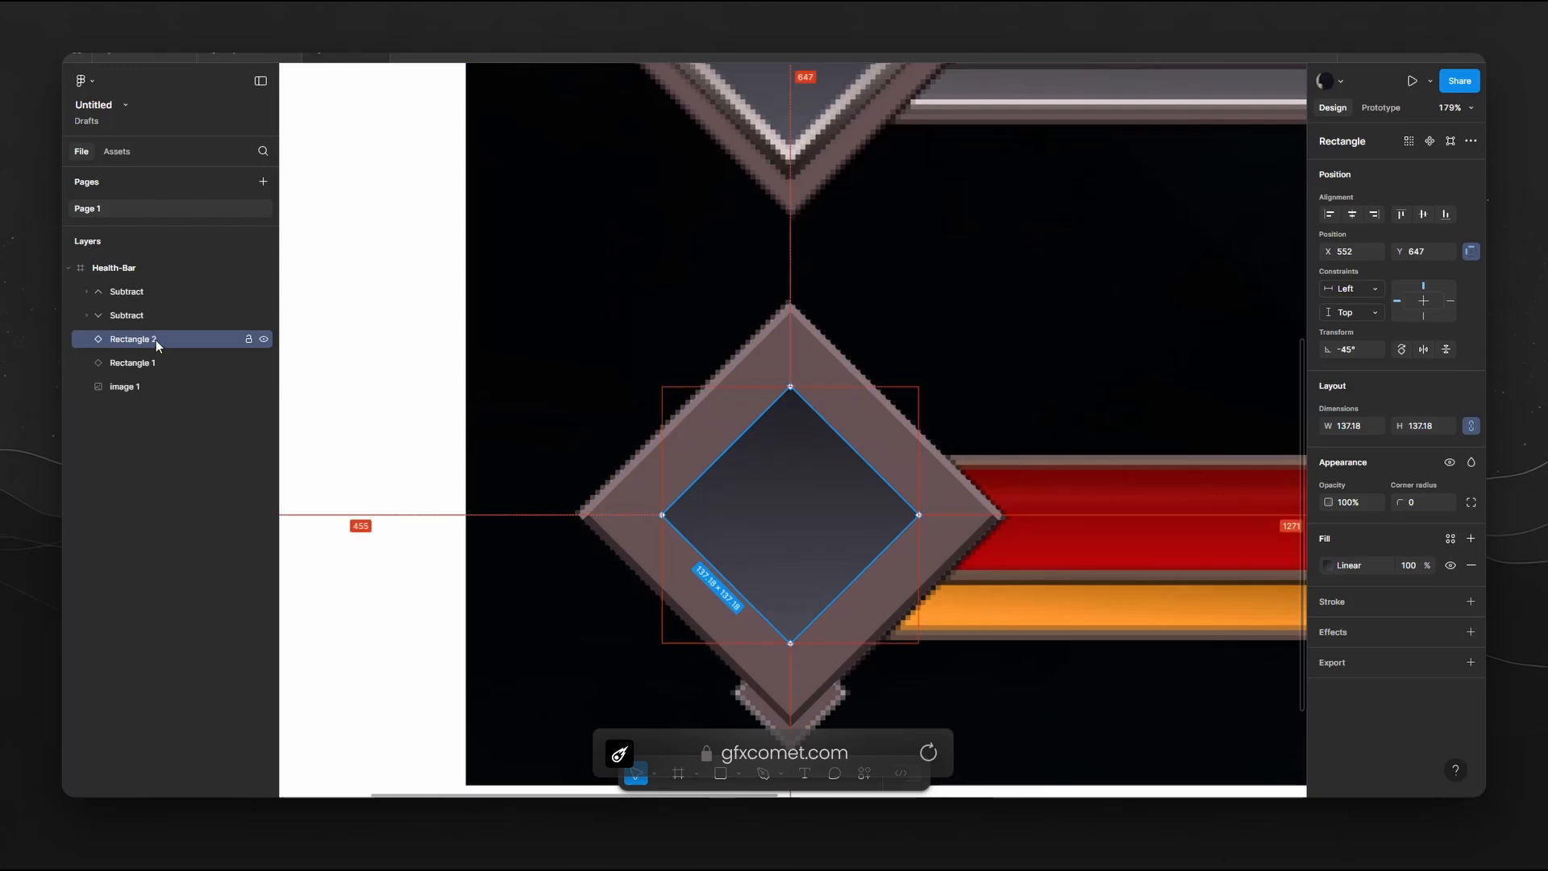
left_click_drag(157, 340, 165, 352)
left_click_drag(1032, 438, 966, 418)
scroll(959, 541, "down", 1)
left_click_drag(784, 371, 788, 339)
left_click_drag(993, 318, 971, 570)
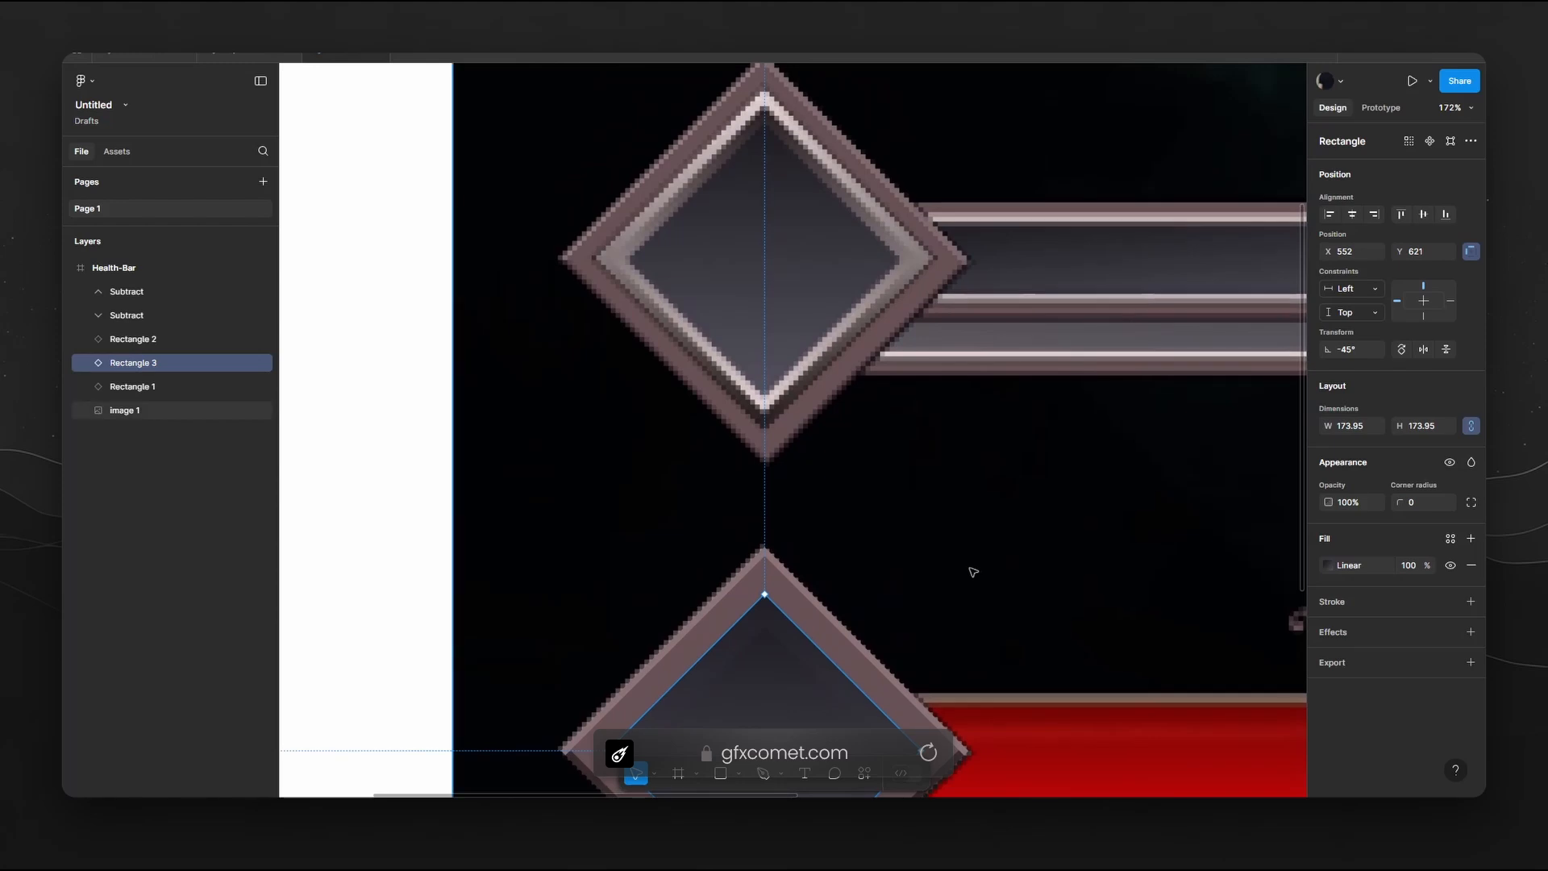
Replace the larger inner diamond's gradient with a solid fill of 827777 sampled from the reference emblem's inner frame.
left_click(1327, 566)
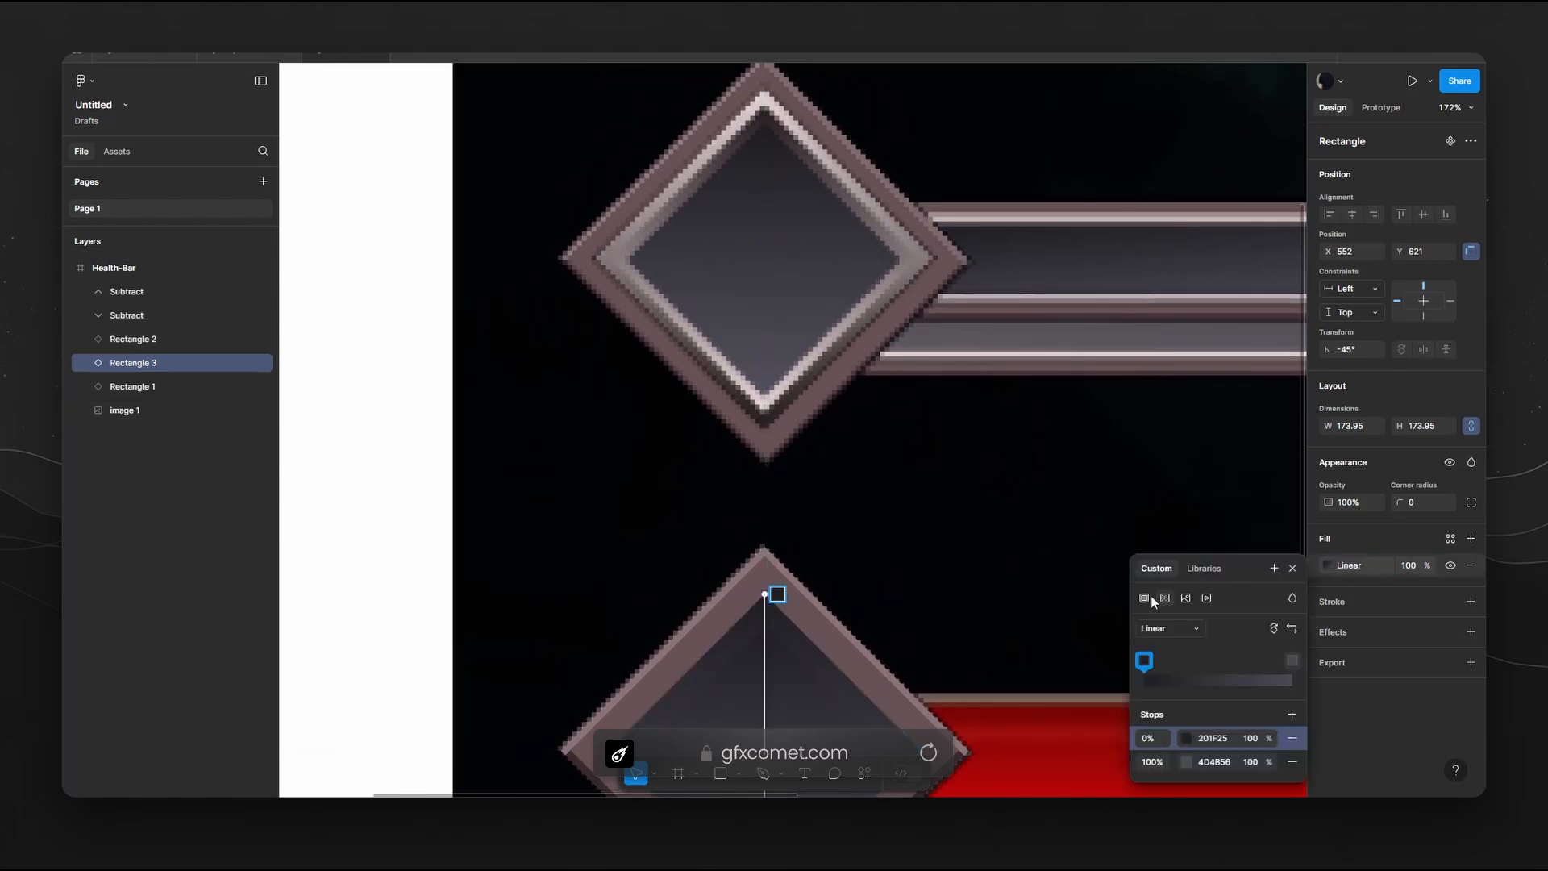
left_click(1144, 598)
left_click(1151, 631)
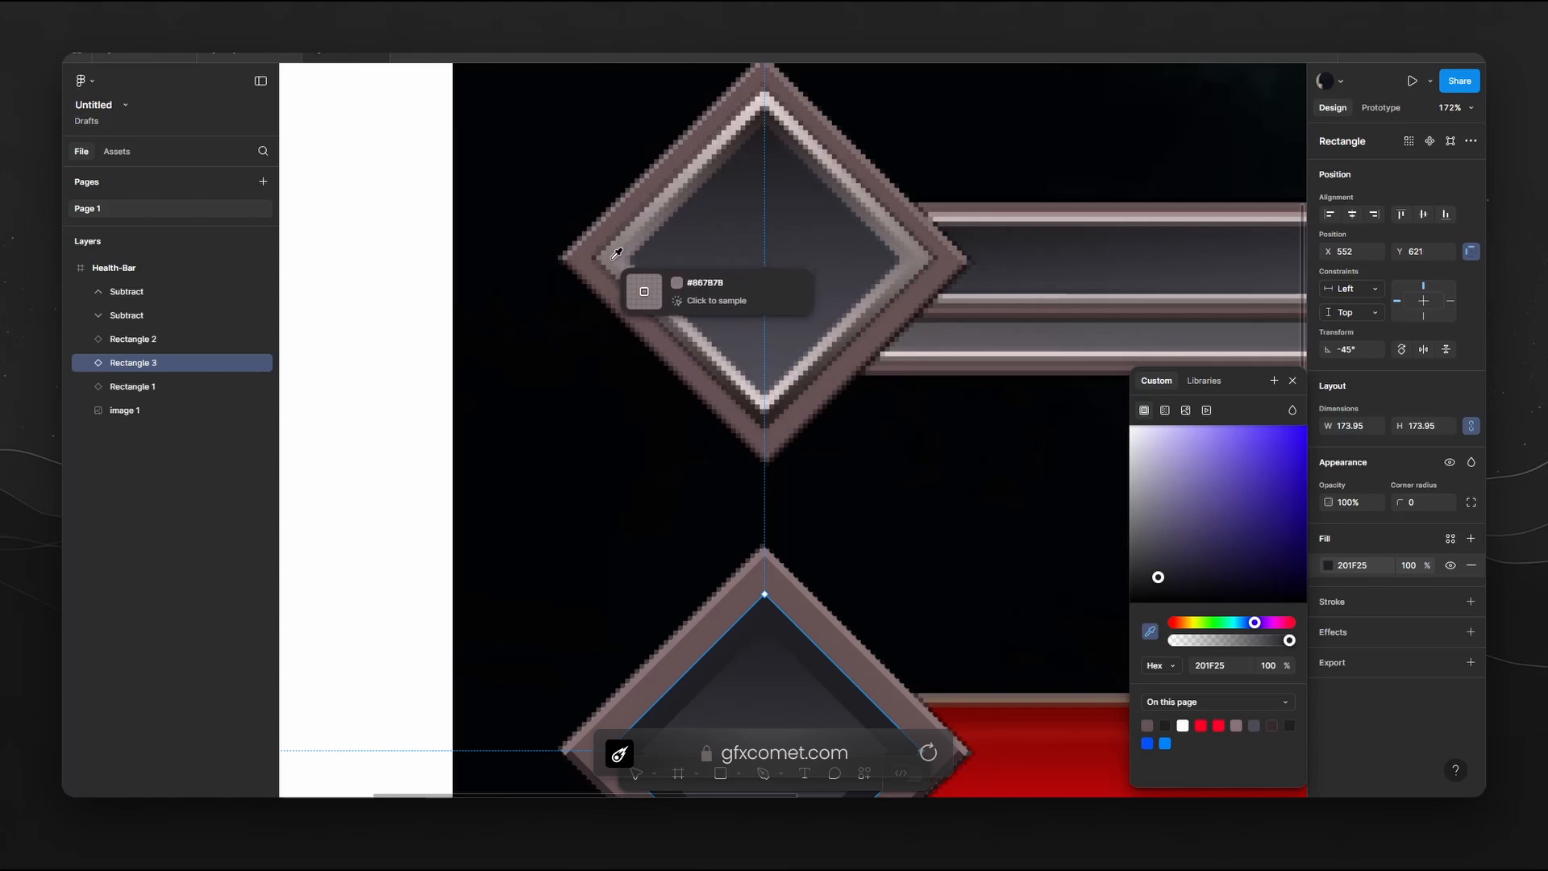
left_click(613, 253)
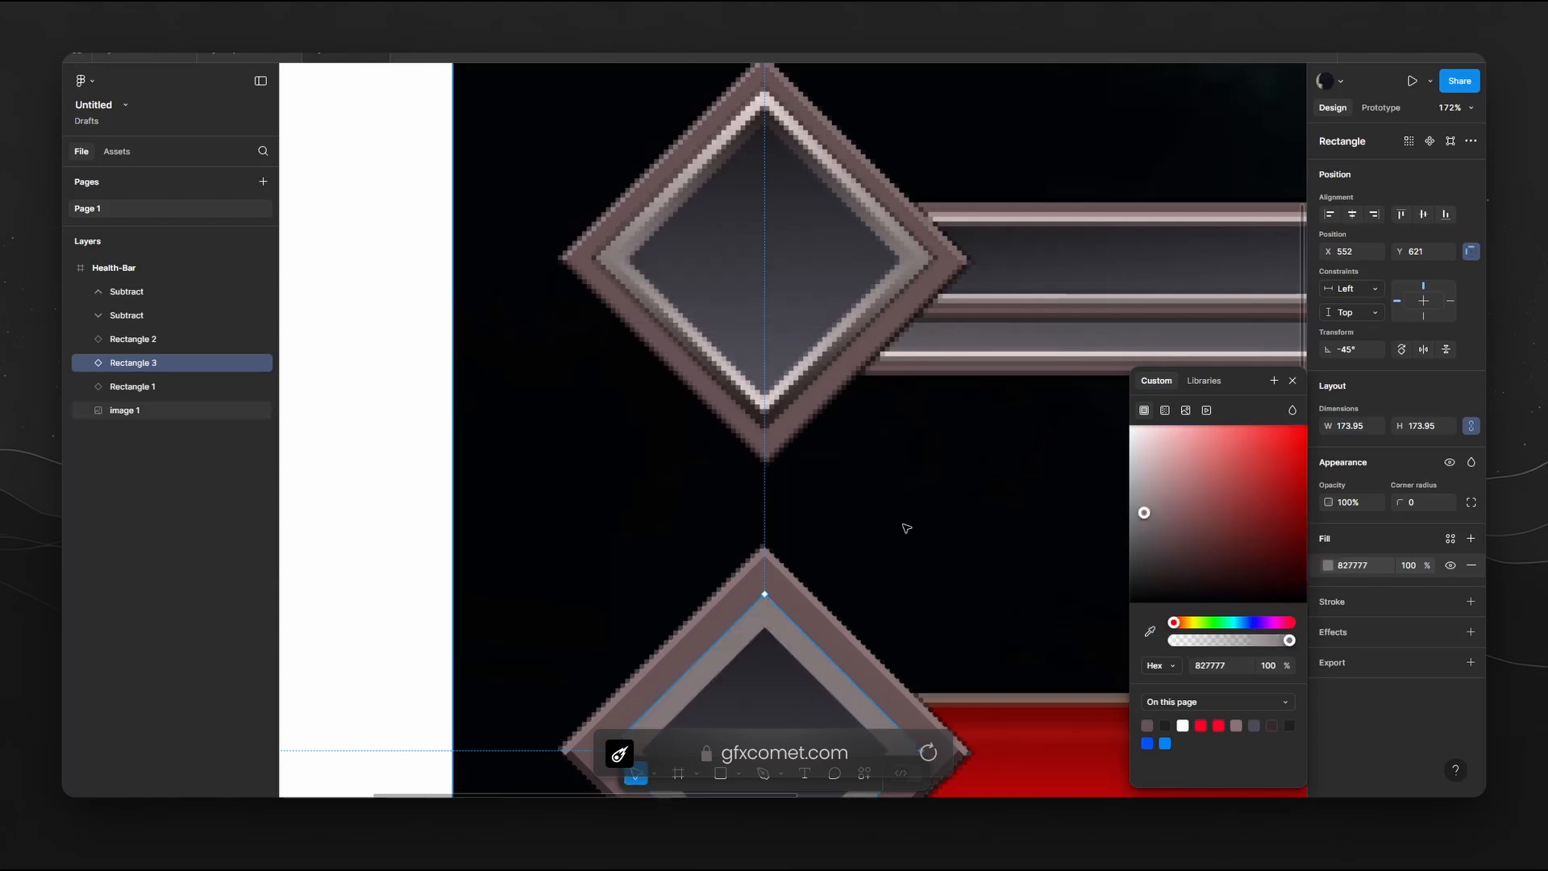
left_click_drag(906, 529, 976, 563)
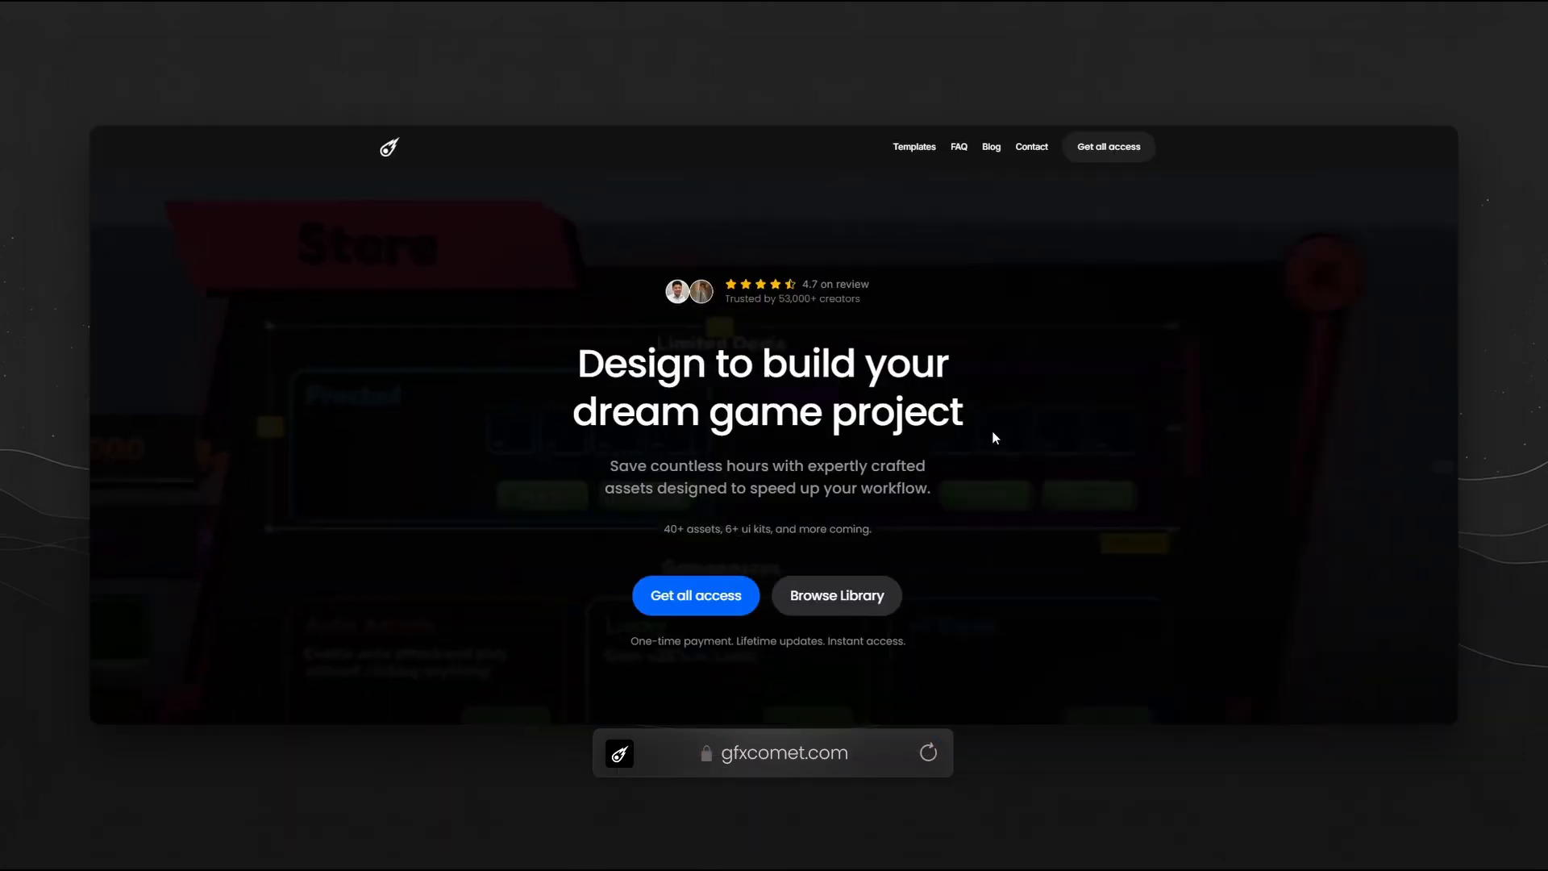
scroll(1004, 422, "down", 15)
scroll(1021, 428, "down", 10)
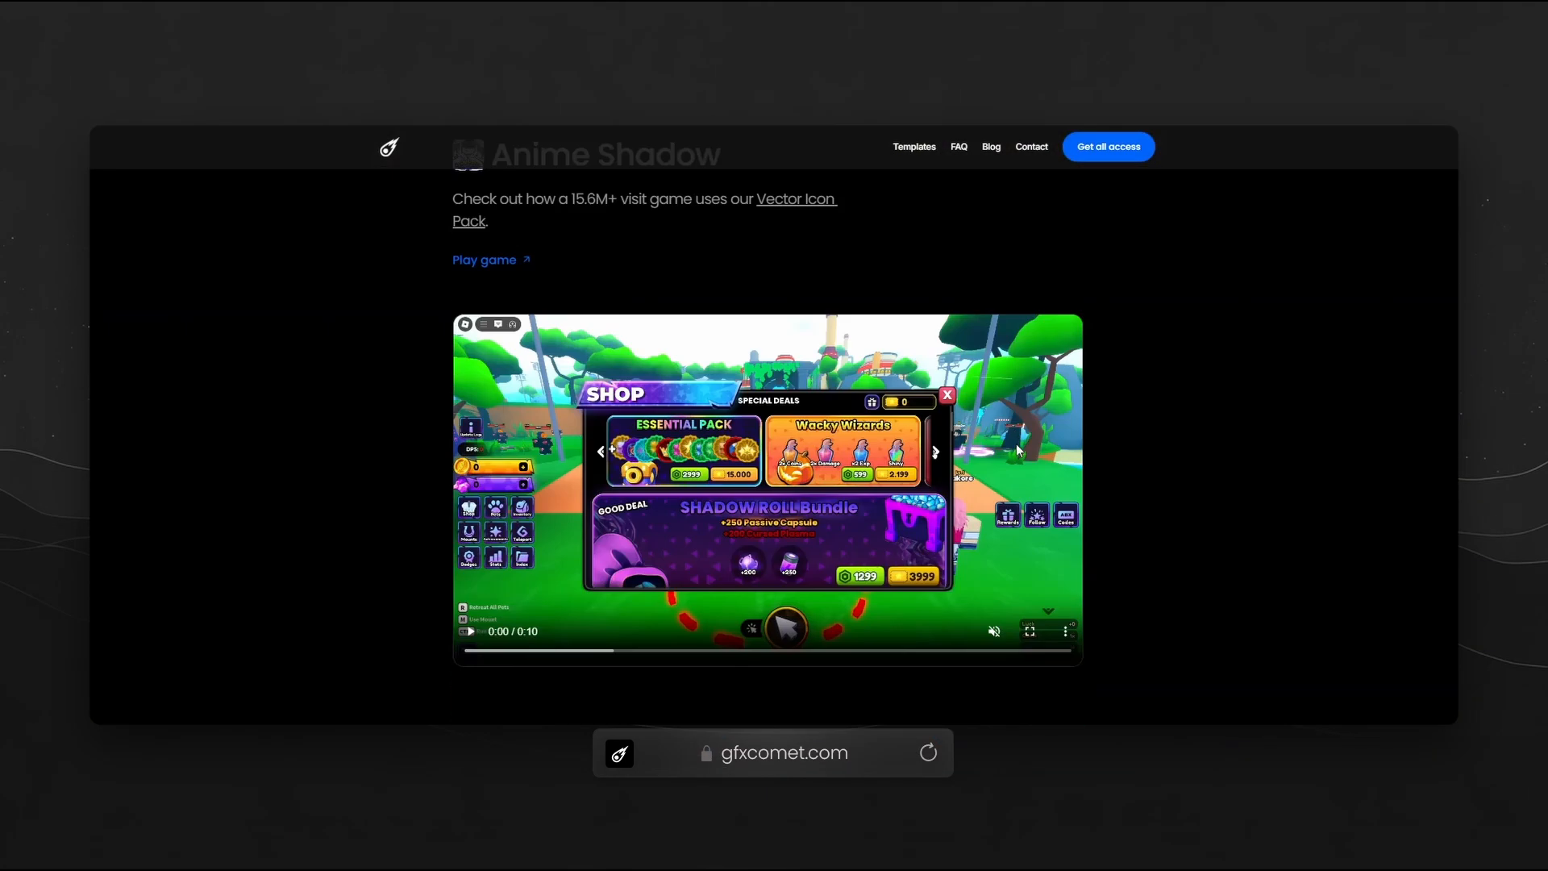
scroll(1024, 446, "down", 10)
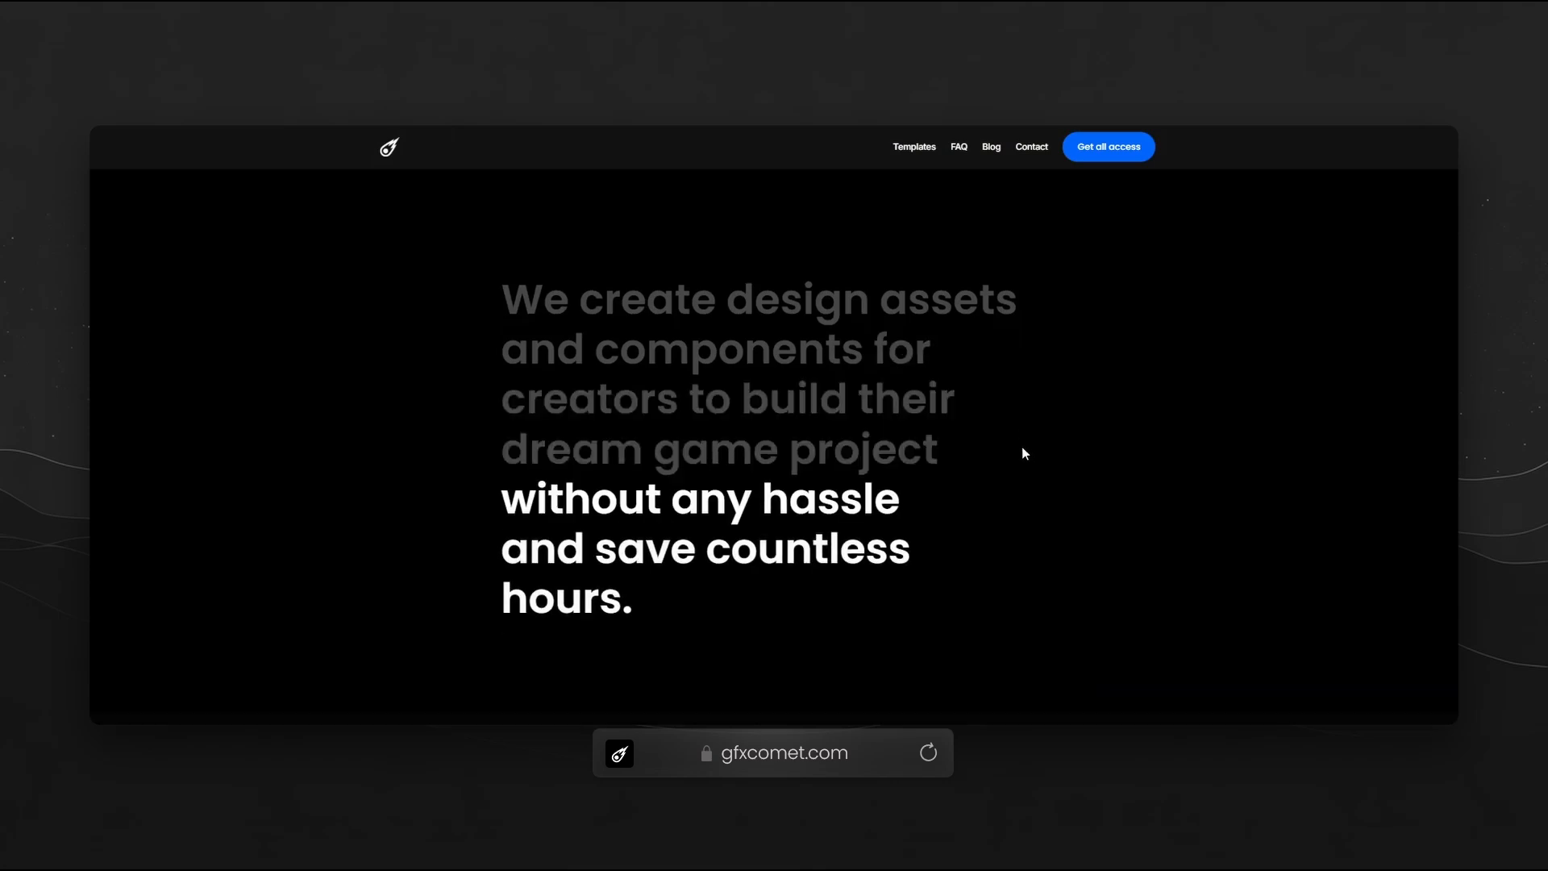
scroll(1260, 508, "down", 15)
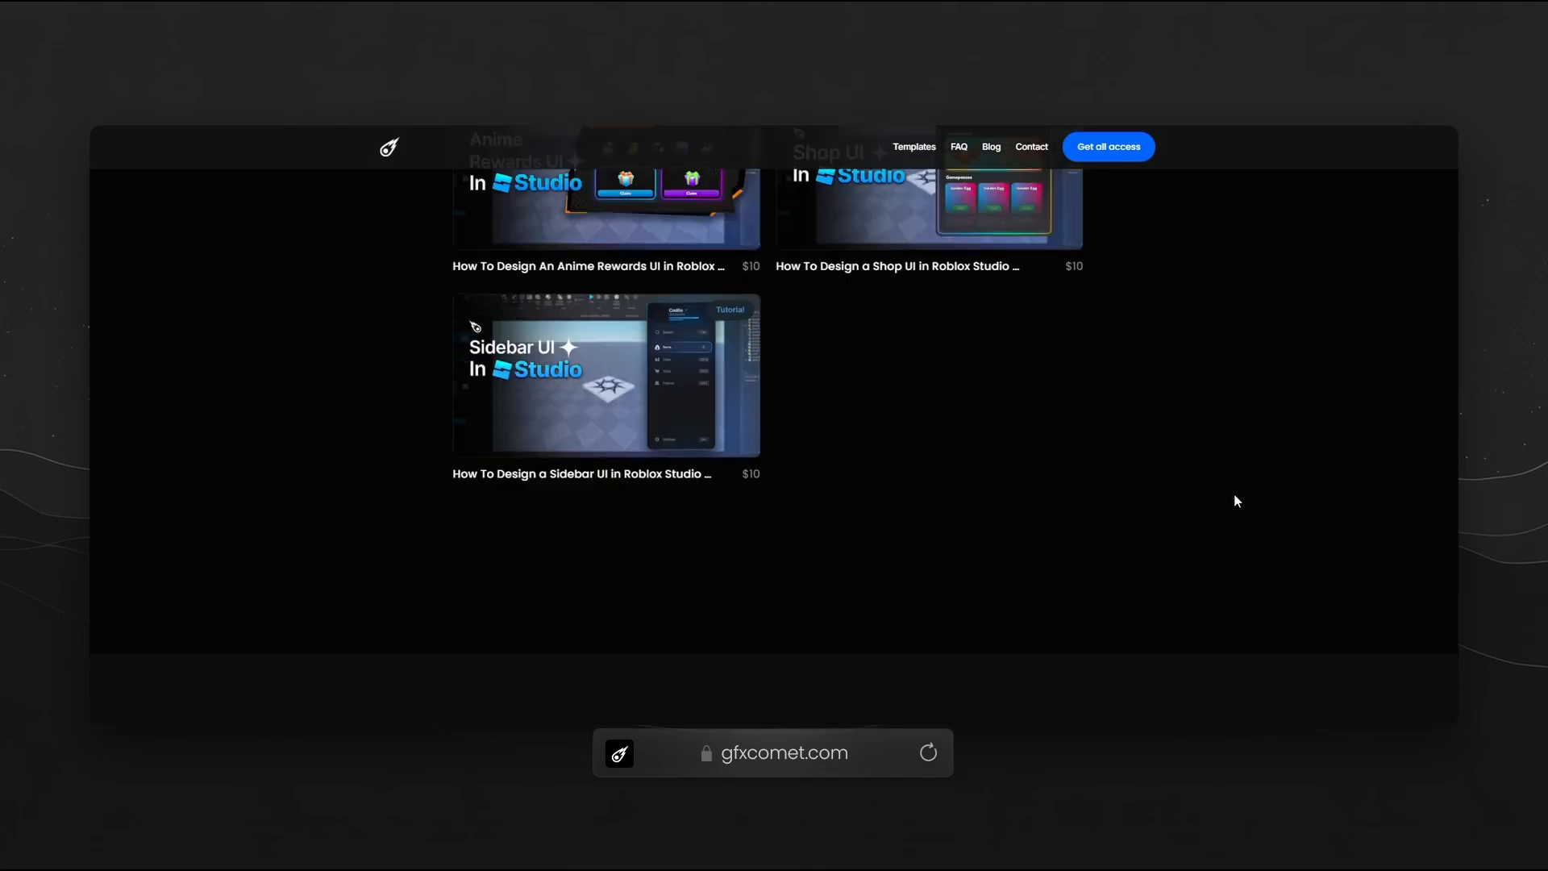
scroll(1237, 501, "down", 5)
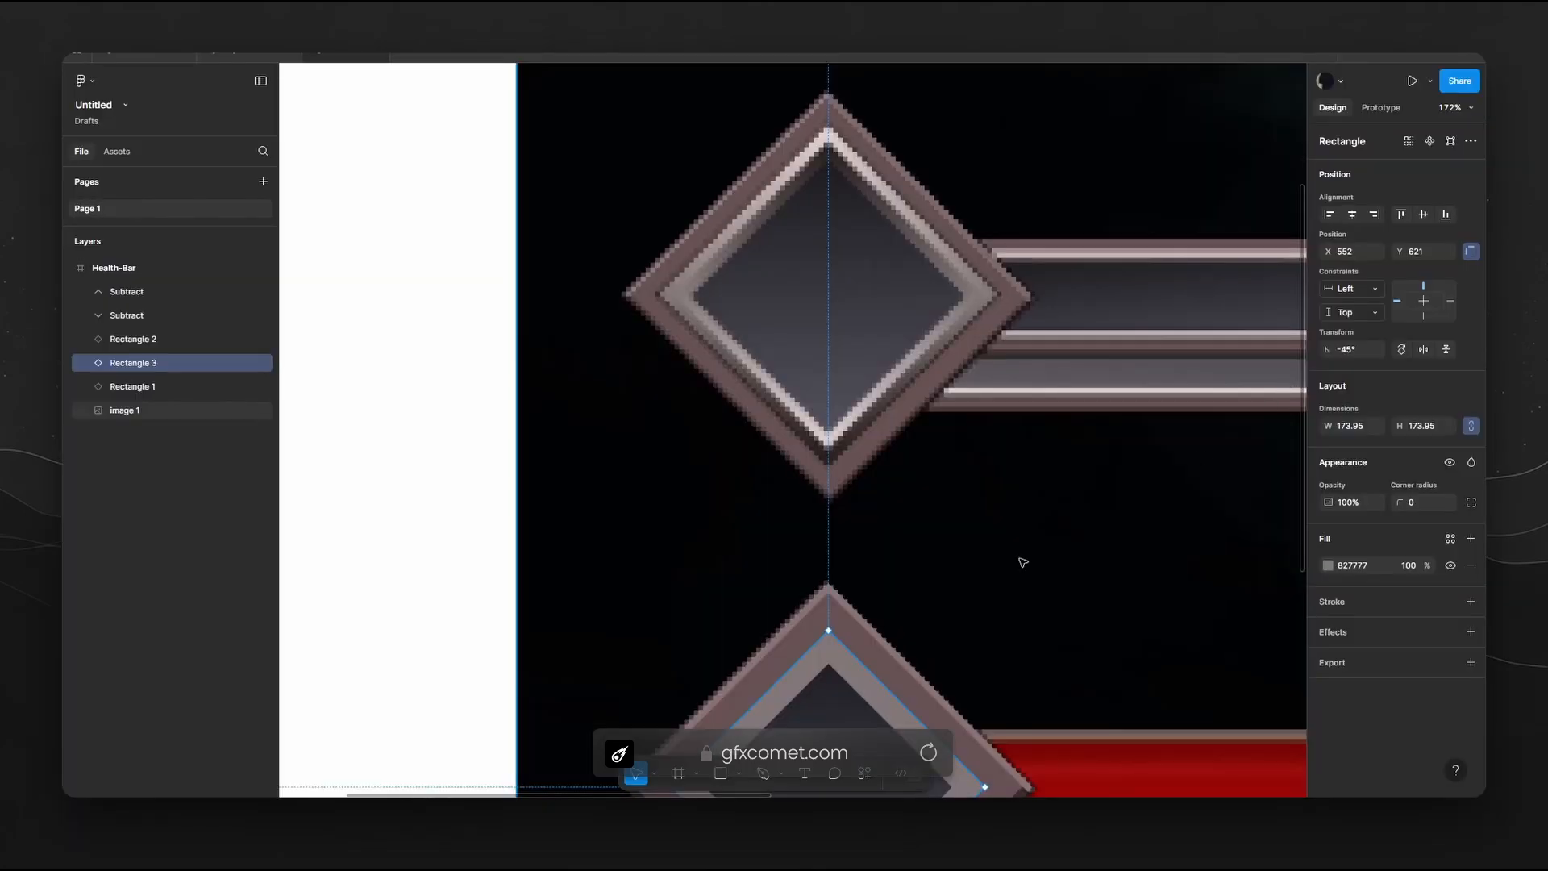
Bring the 827777 diamond in front of the dark one and replace its fill with an inside stroke of the same colour.
left_click_drag(1023, 557, 1012, 428)
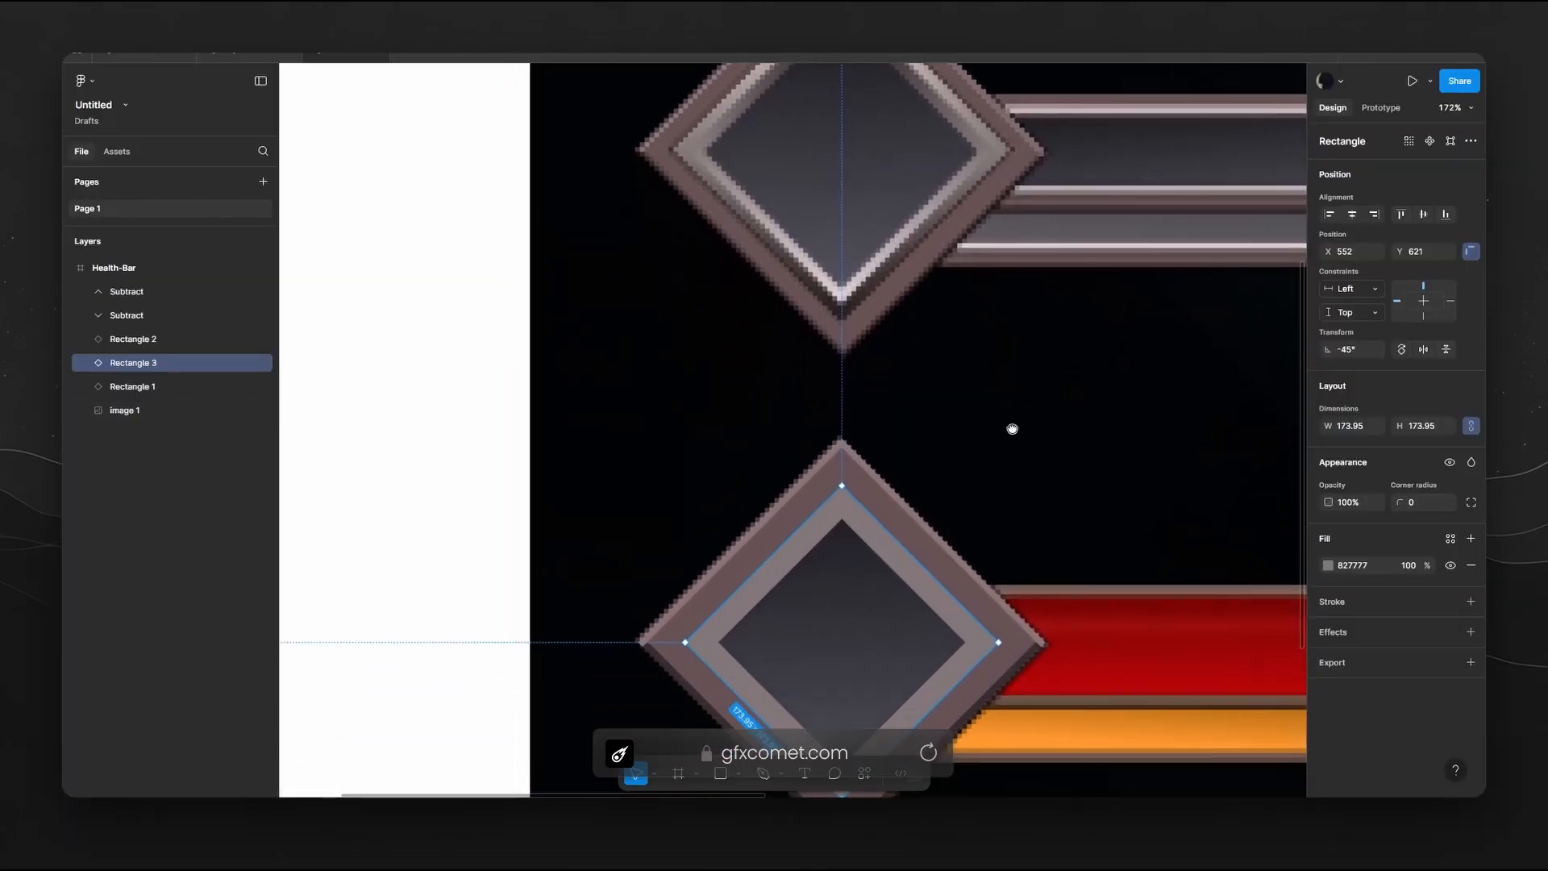
left_click_drag(152, 360, 155, 338)
left_click(1363, 568)
key("ctrl+c")
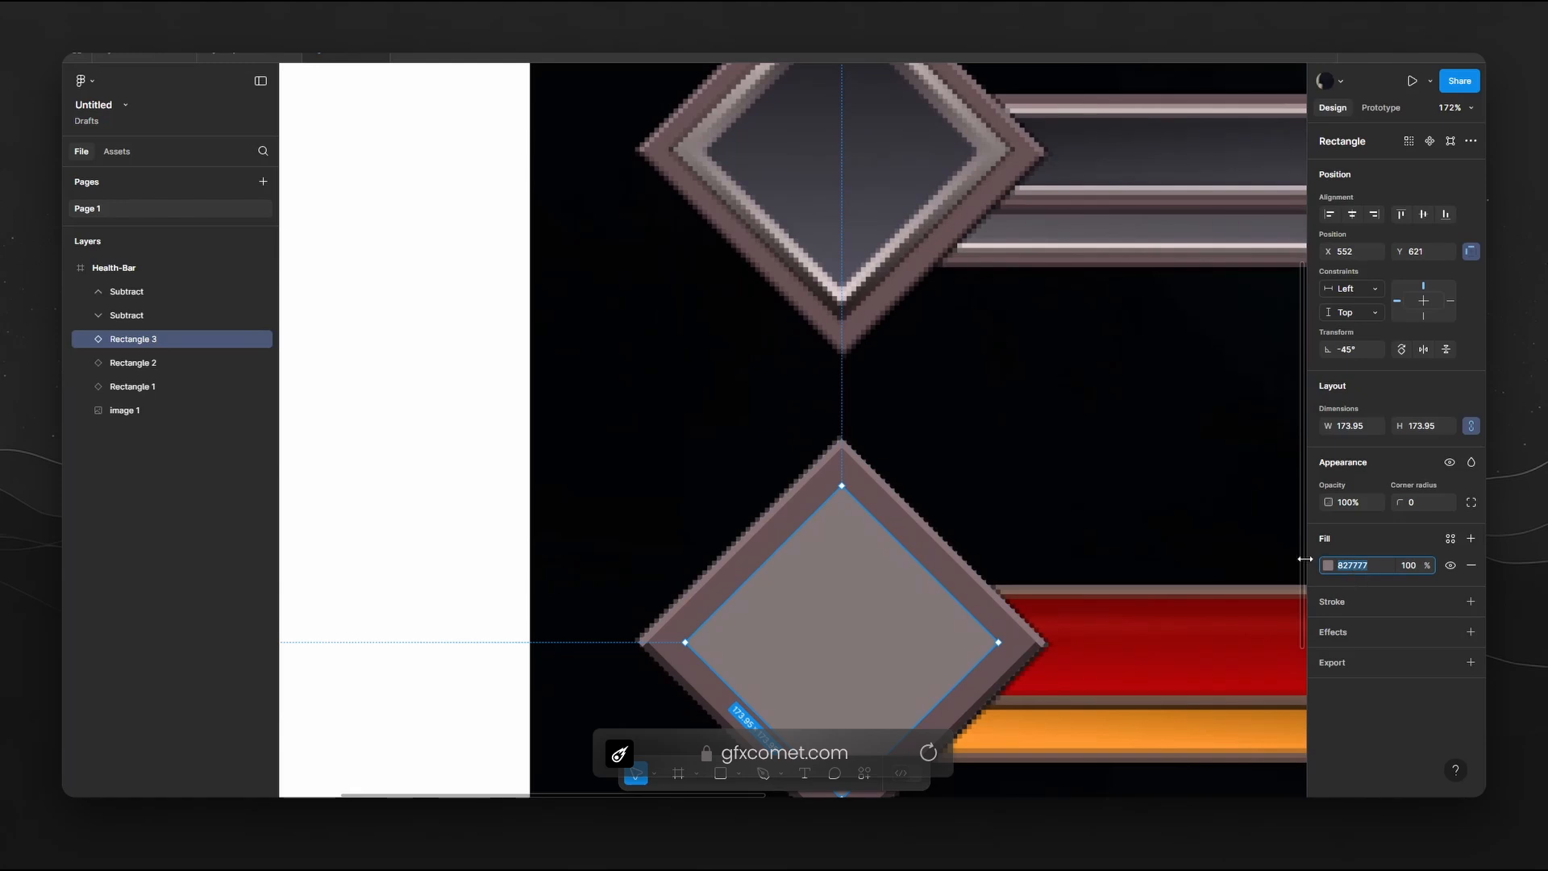
left_click(1471, 565)
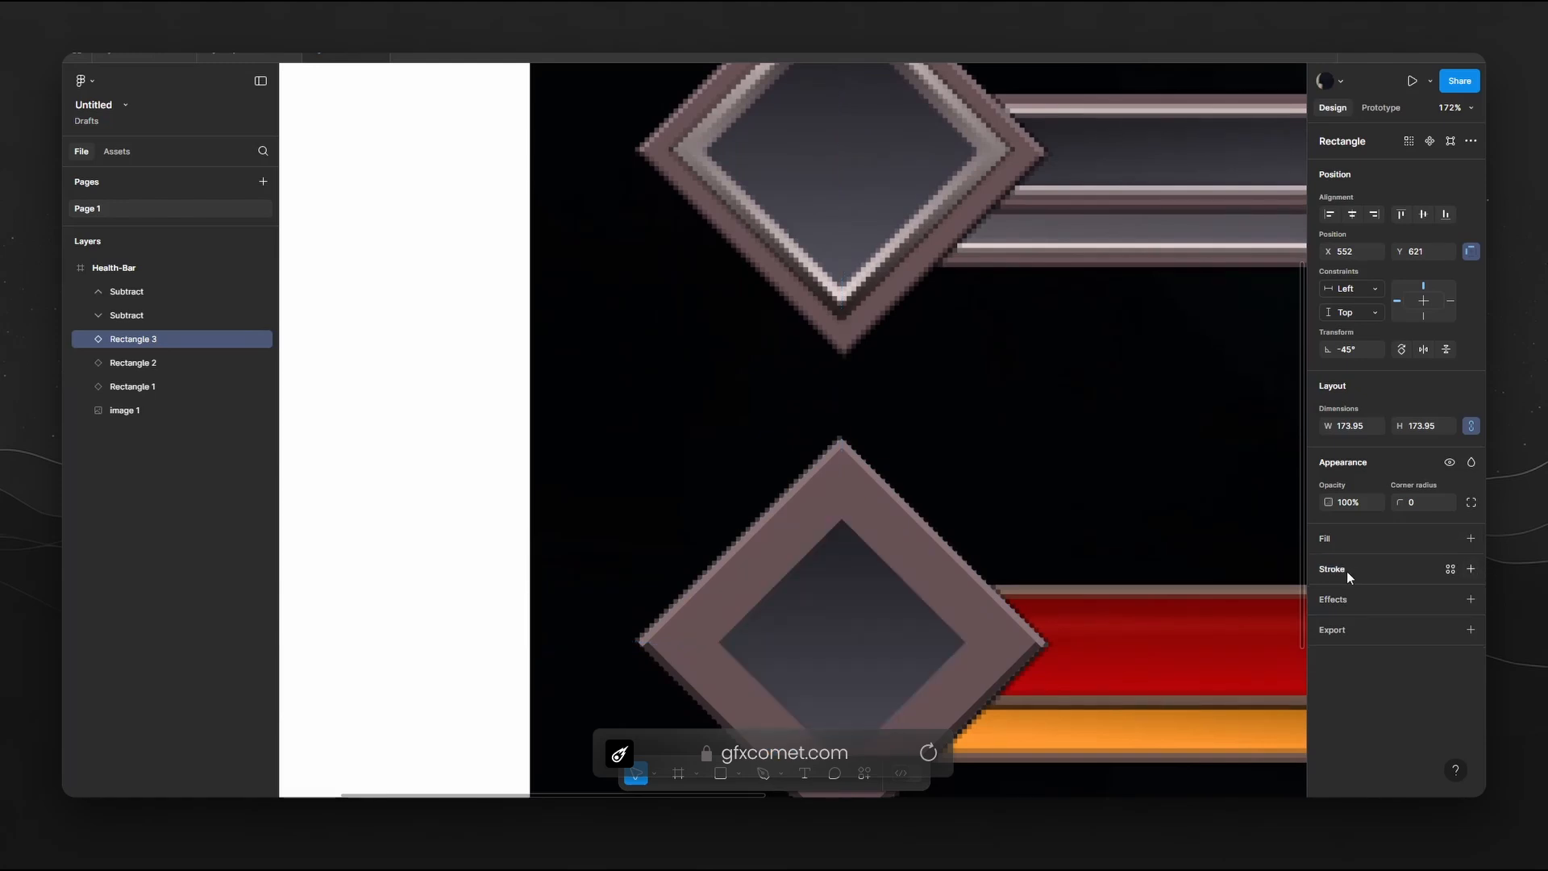
left_click(1351, 571)
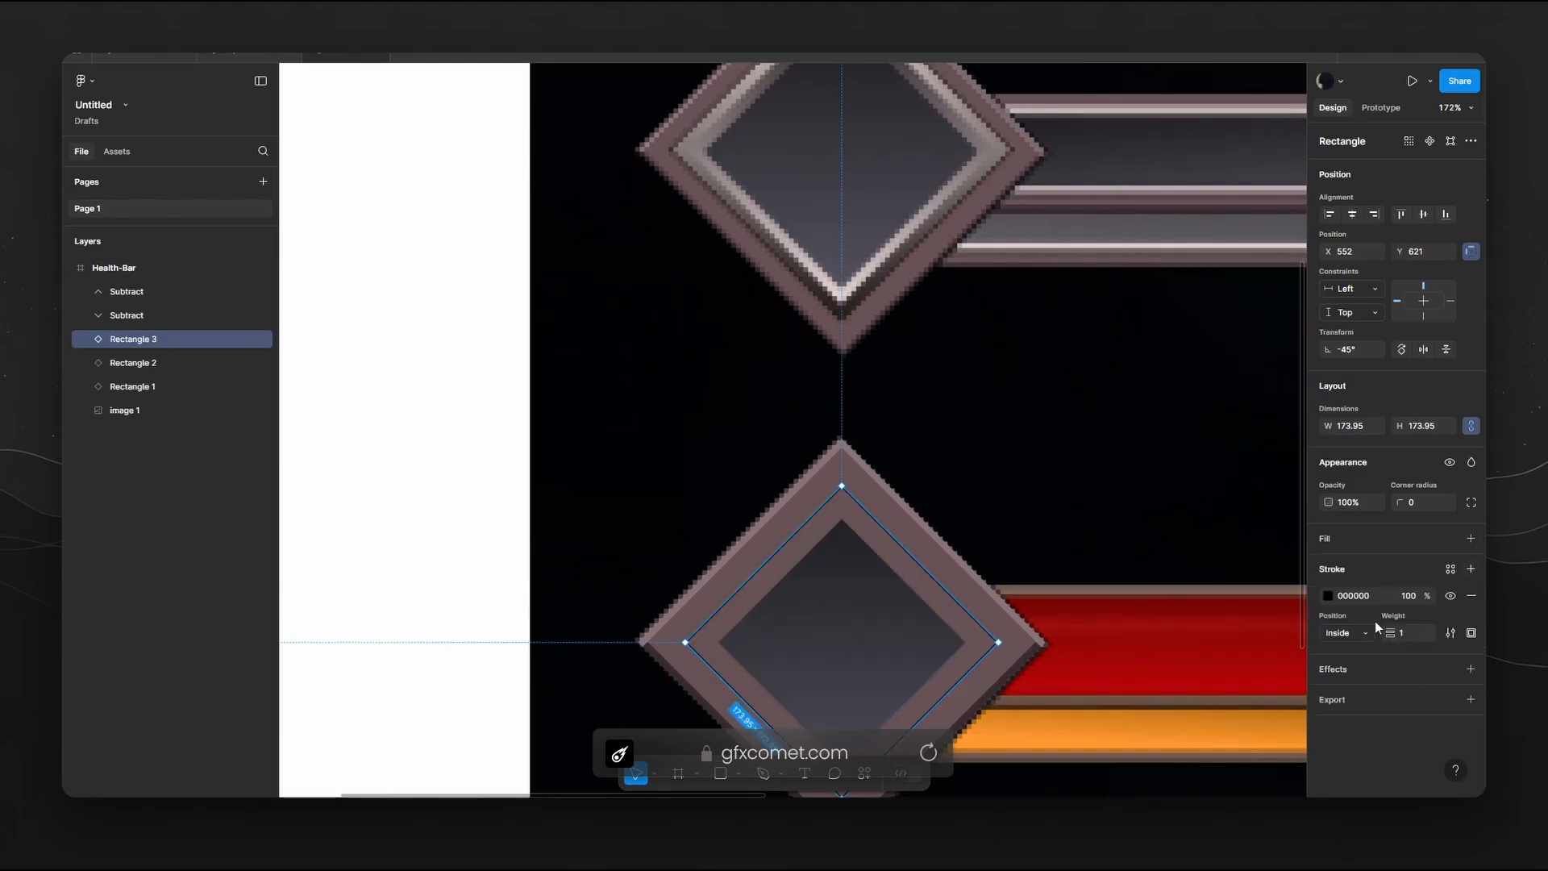
key("ctrl+v")
key("Return")
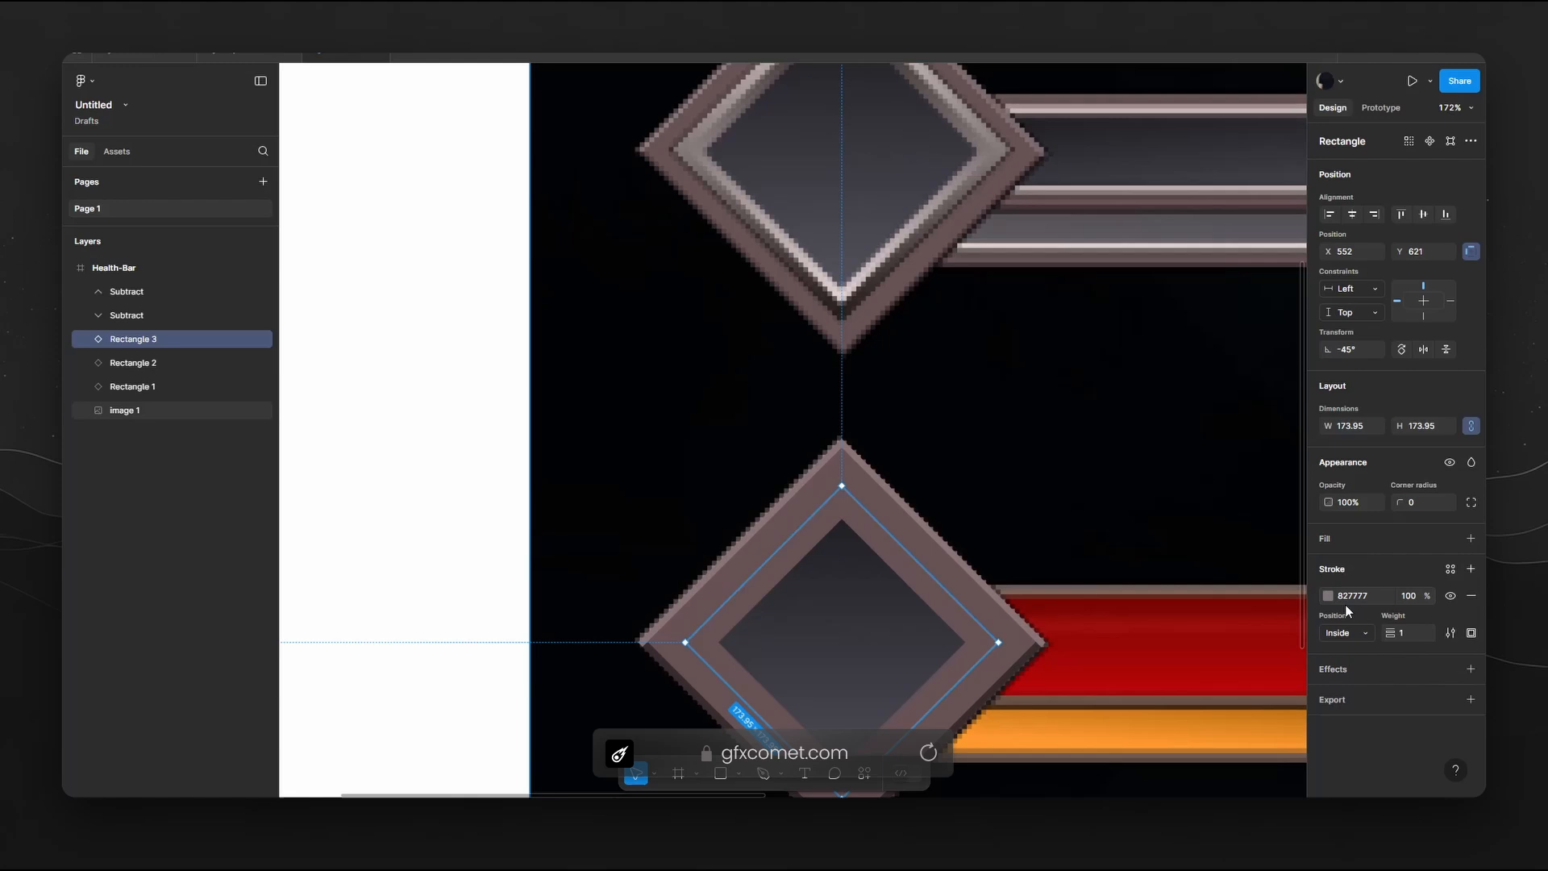
Set the frame's stroke weight to 15 and scale it about its centre to about 163 × 163.
left_click(1406, 637)
type("15")
key("Return")
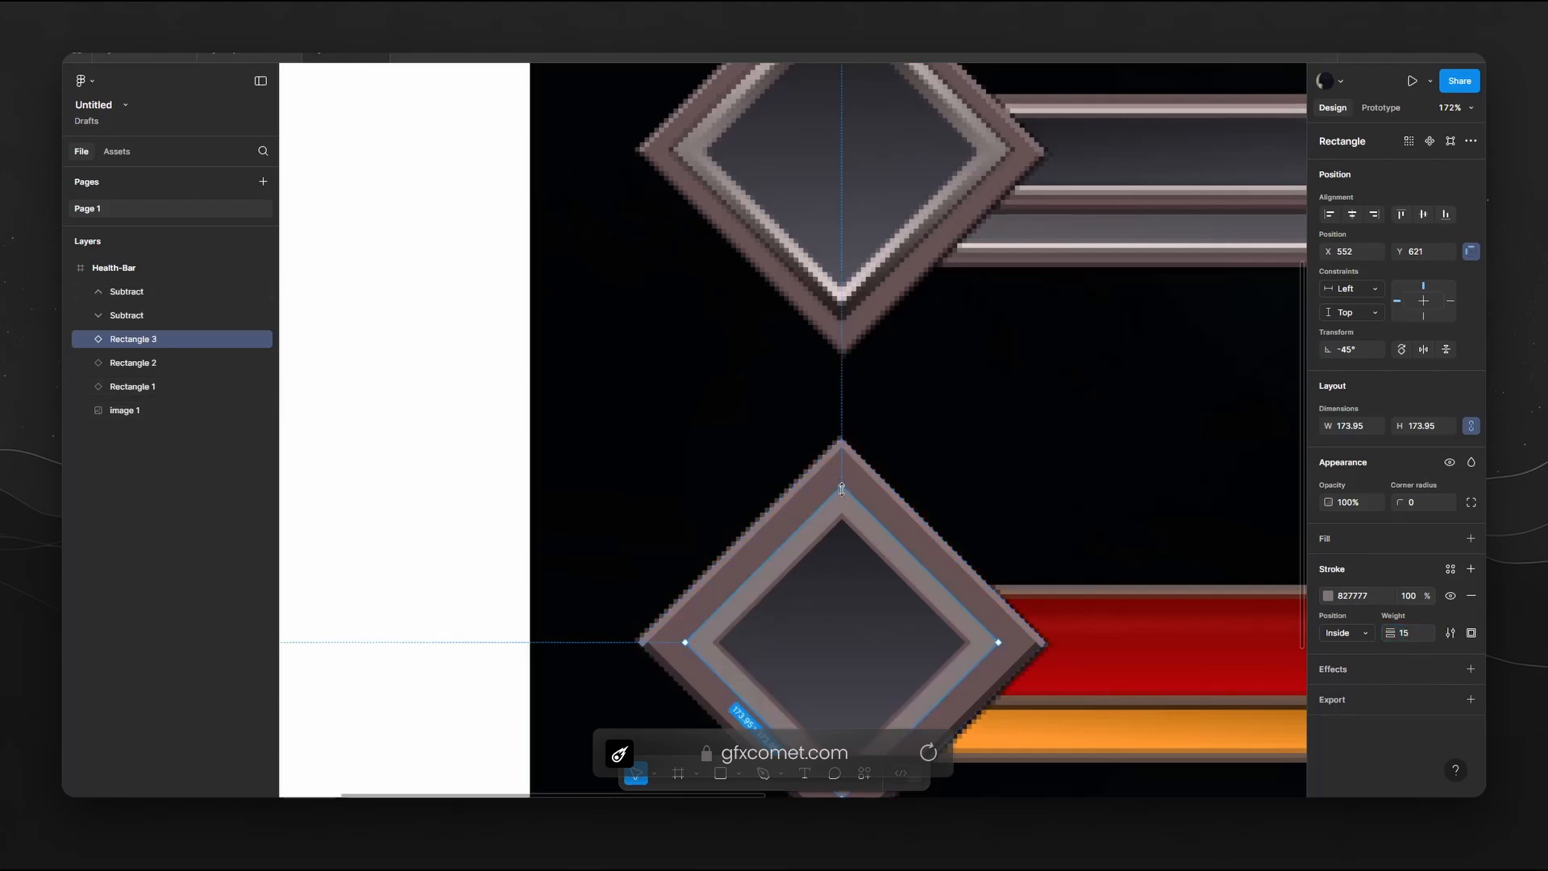
left_click_drag(842, 488, 842, 495)
scroll(967, 353, "down", 5)
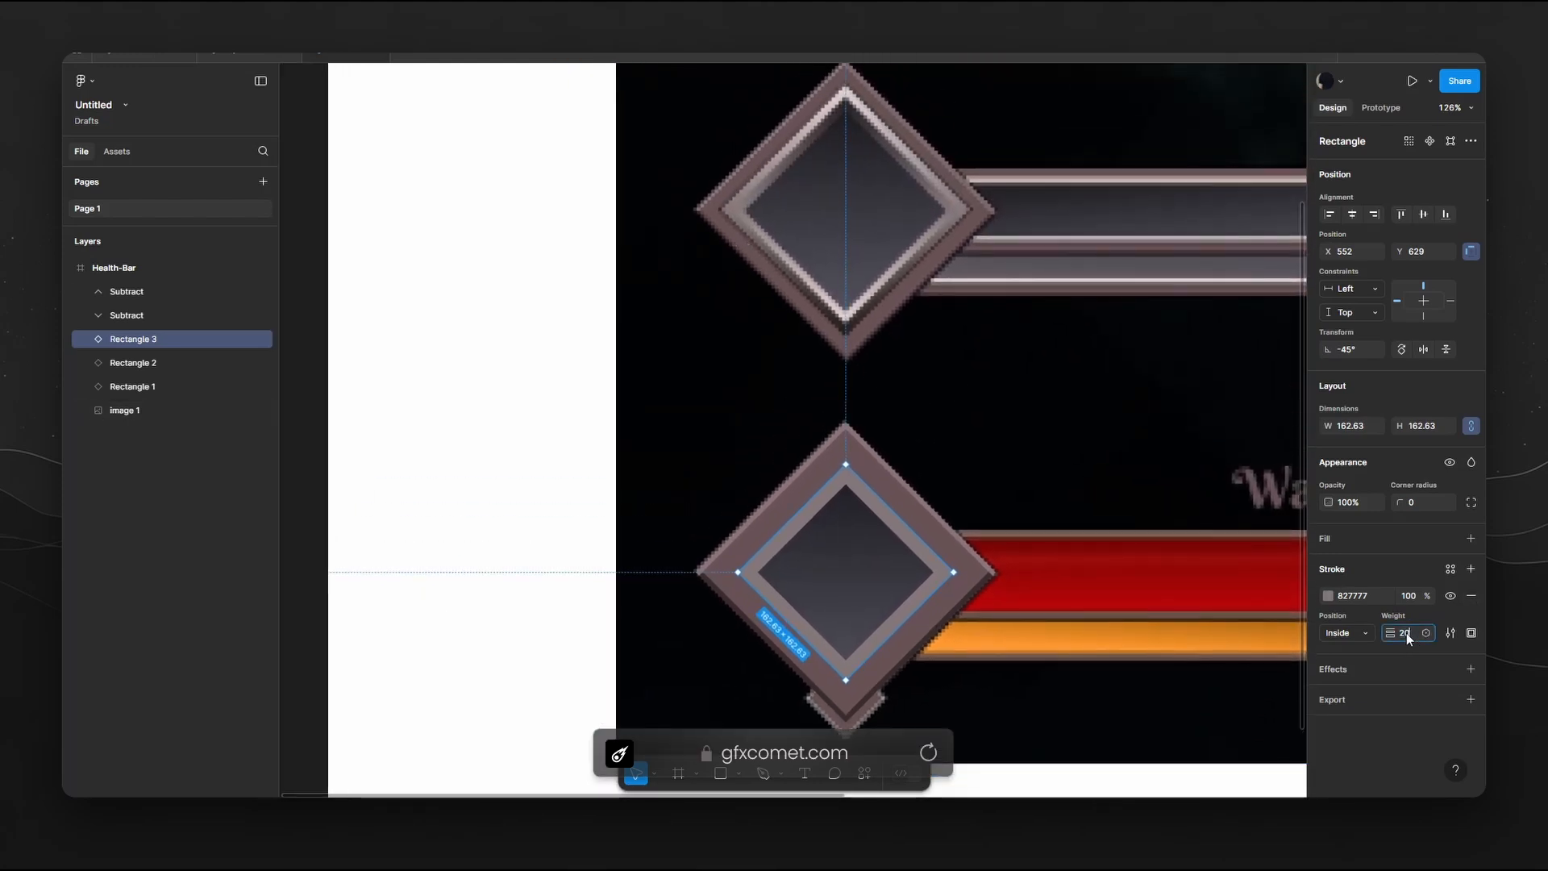
Set the frame's stroke weight to 20 and scale it about its centre to about 180 × 180.
type("20")
key("Return")
scroll(1113, 486, "up", 1)
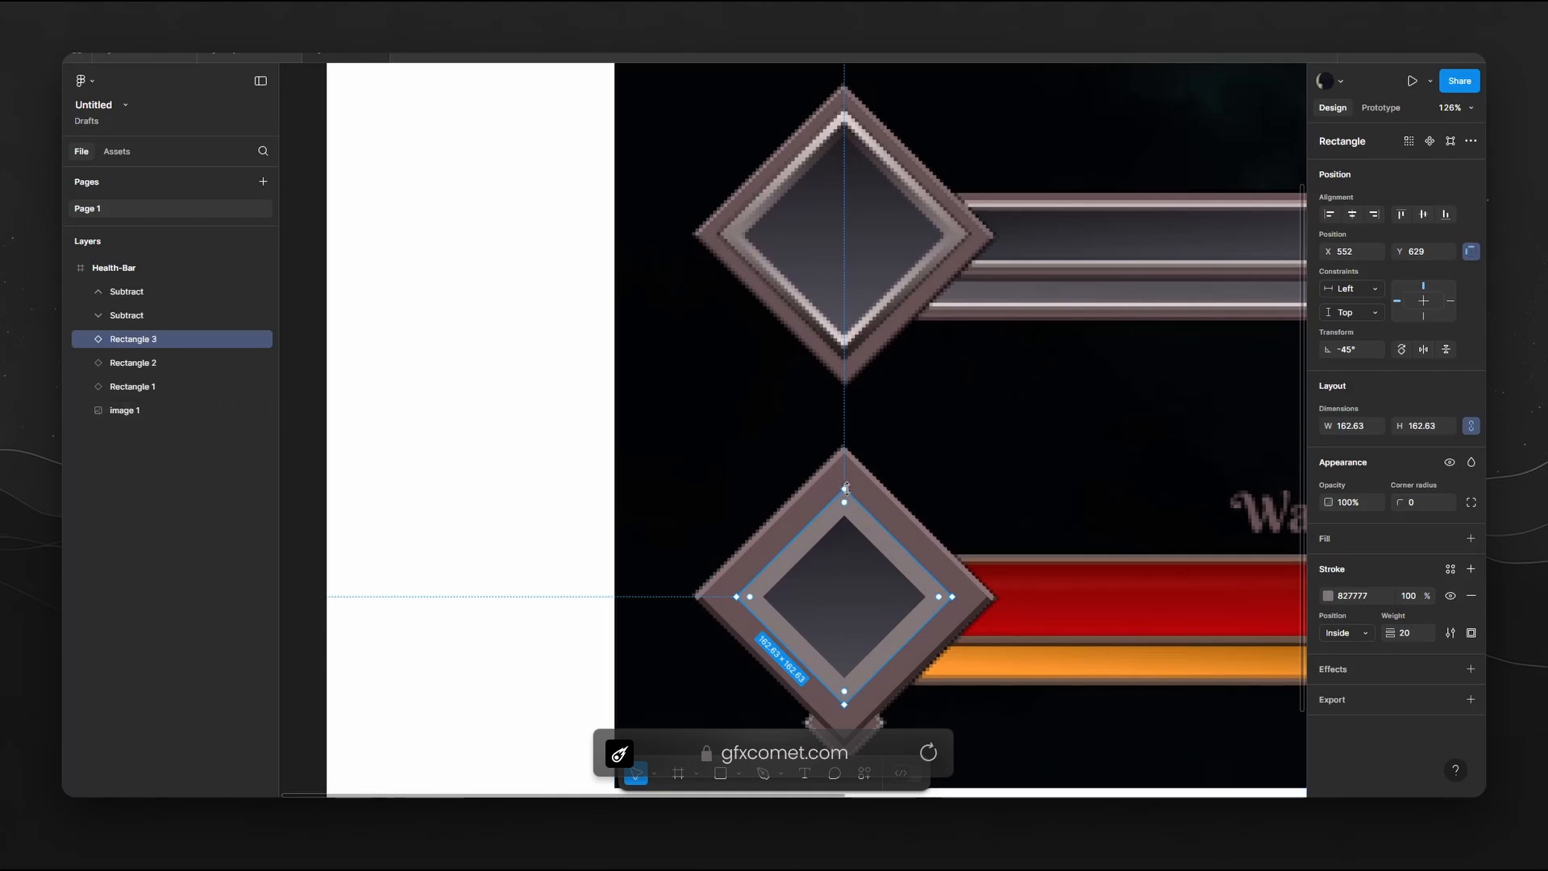
left_click_drag(846, 489, 850, 484)
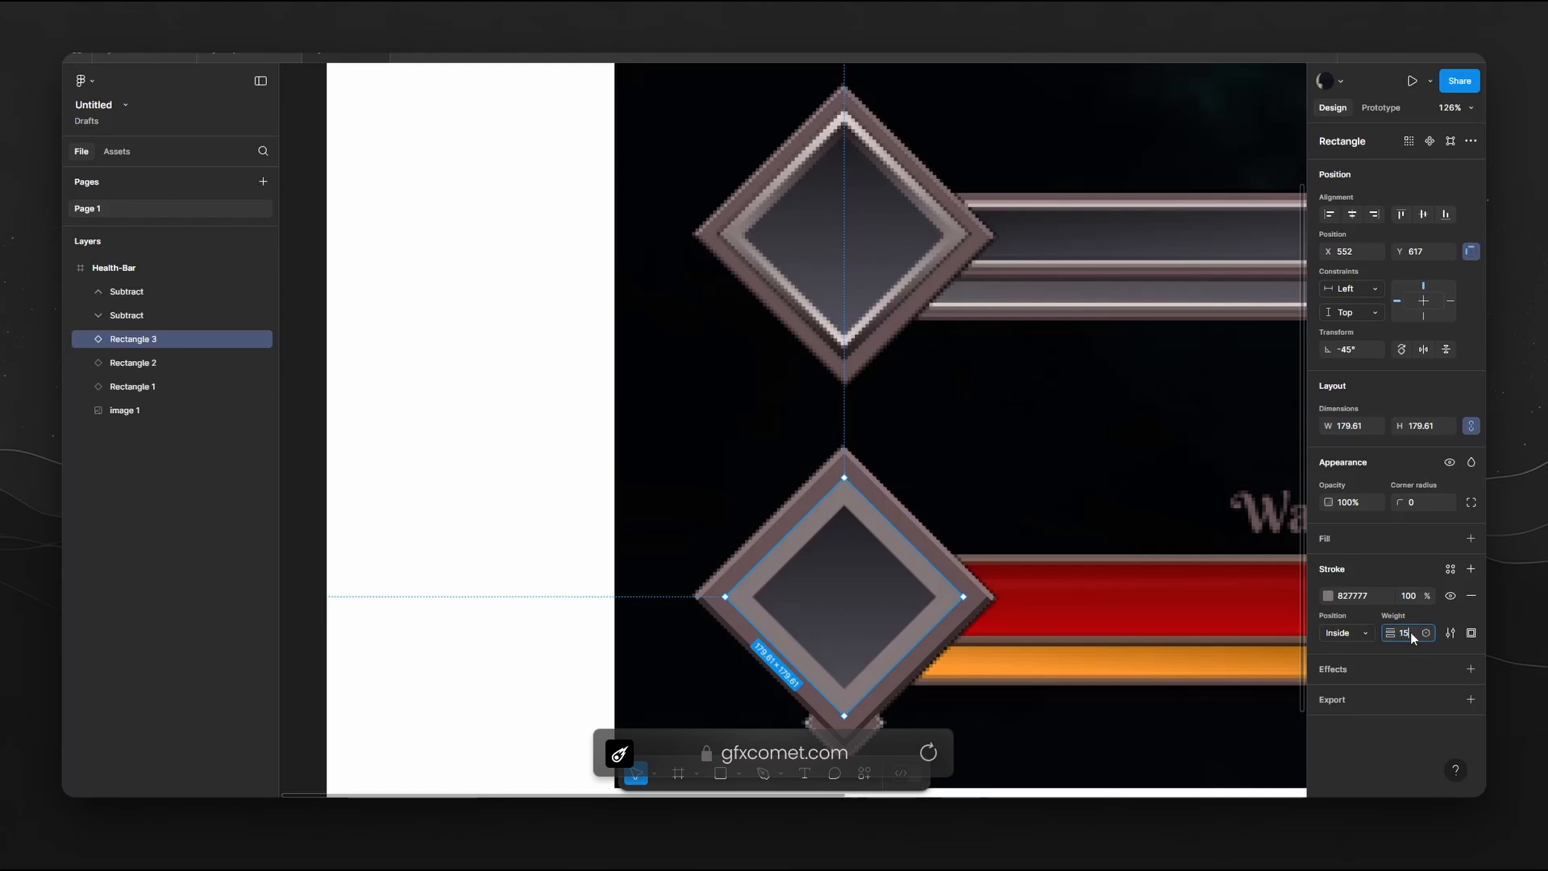
Set the frame's stroke weight to 15 and scale it about its centre to about 165 × 165.
type("15")
key("Return")
left_click_drag(845, 482, 845, 489)
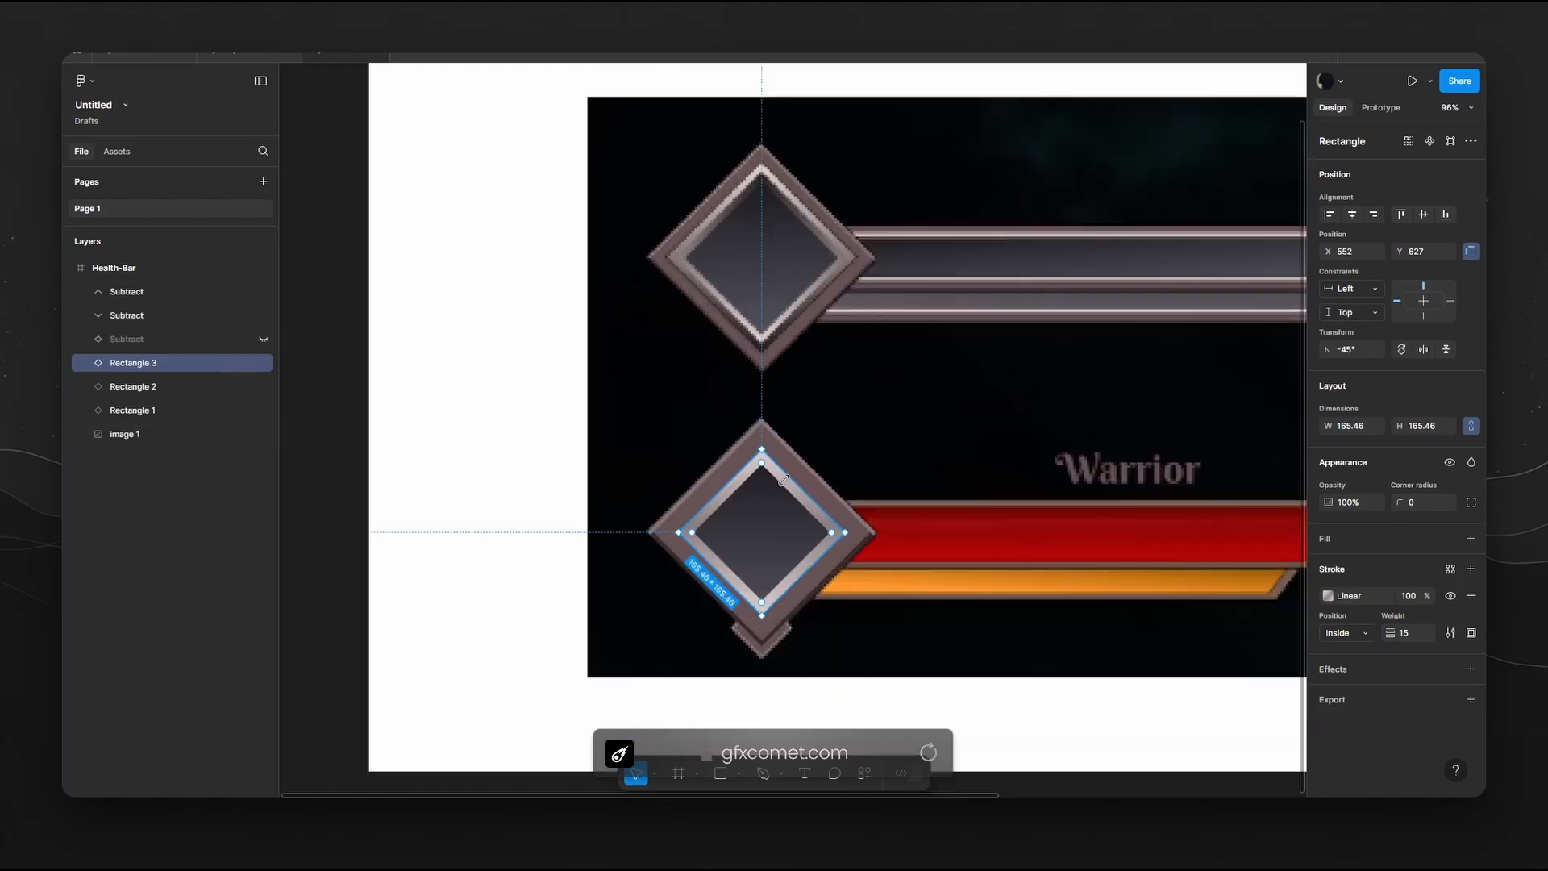
Duplicate the gradient frame as a solid FF1000 red frame, scaled about its centre to about 150 × 150.
scroll(898, 481, "up", 5)
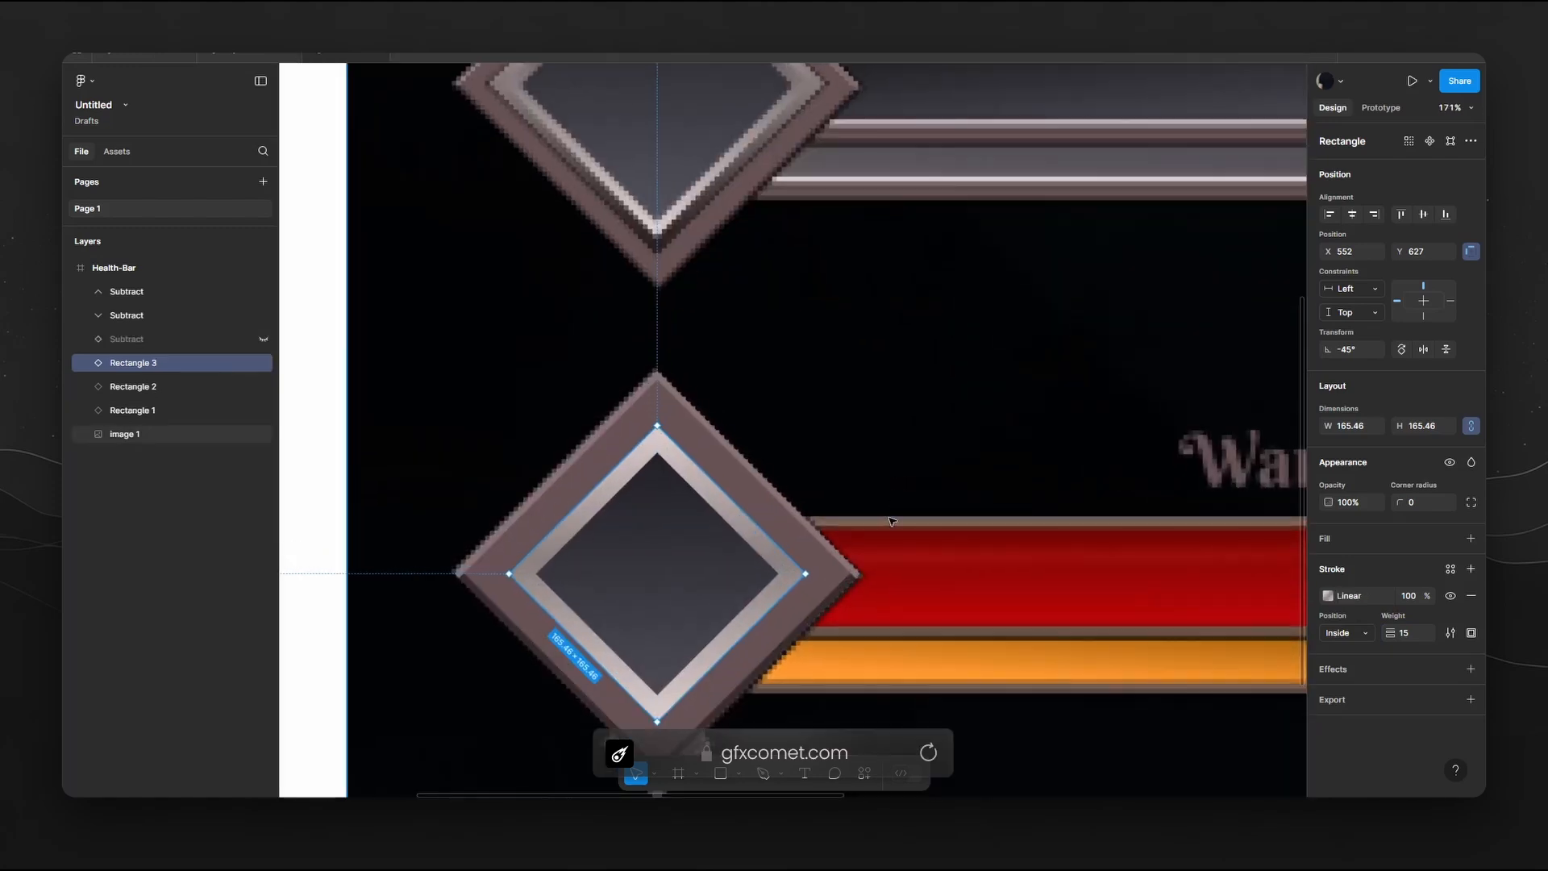
key("ctrl+d")
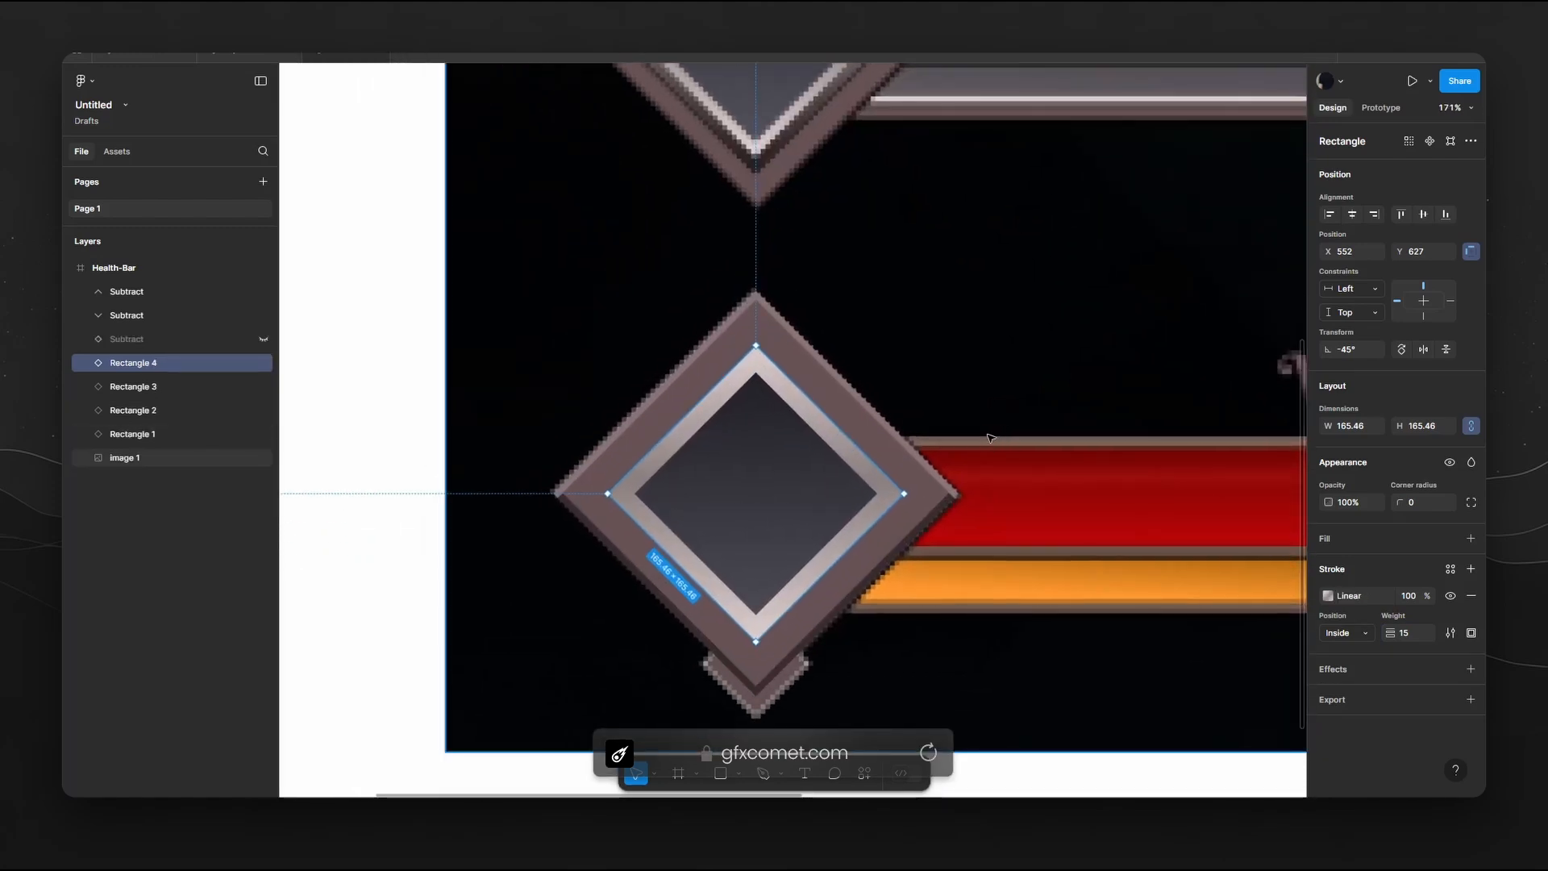
left_click(1356, 599)
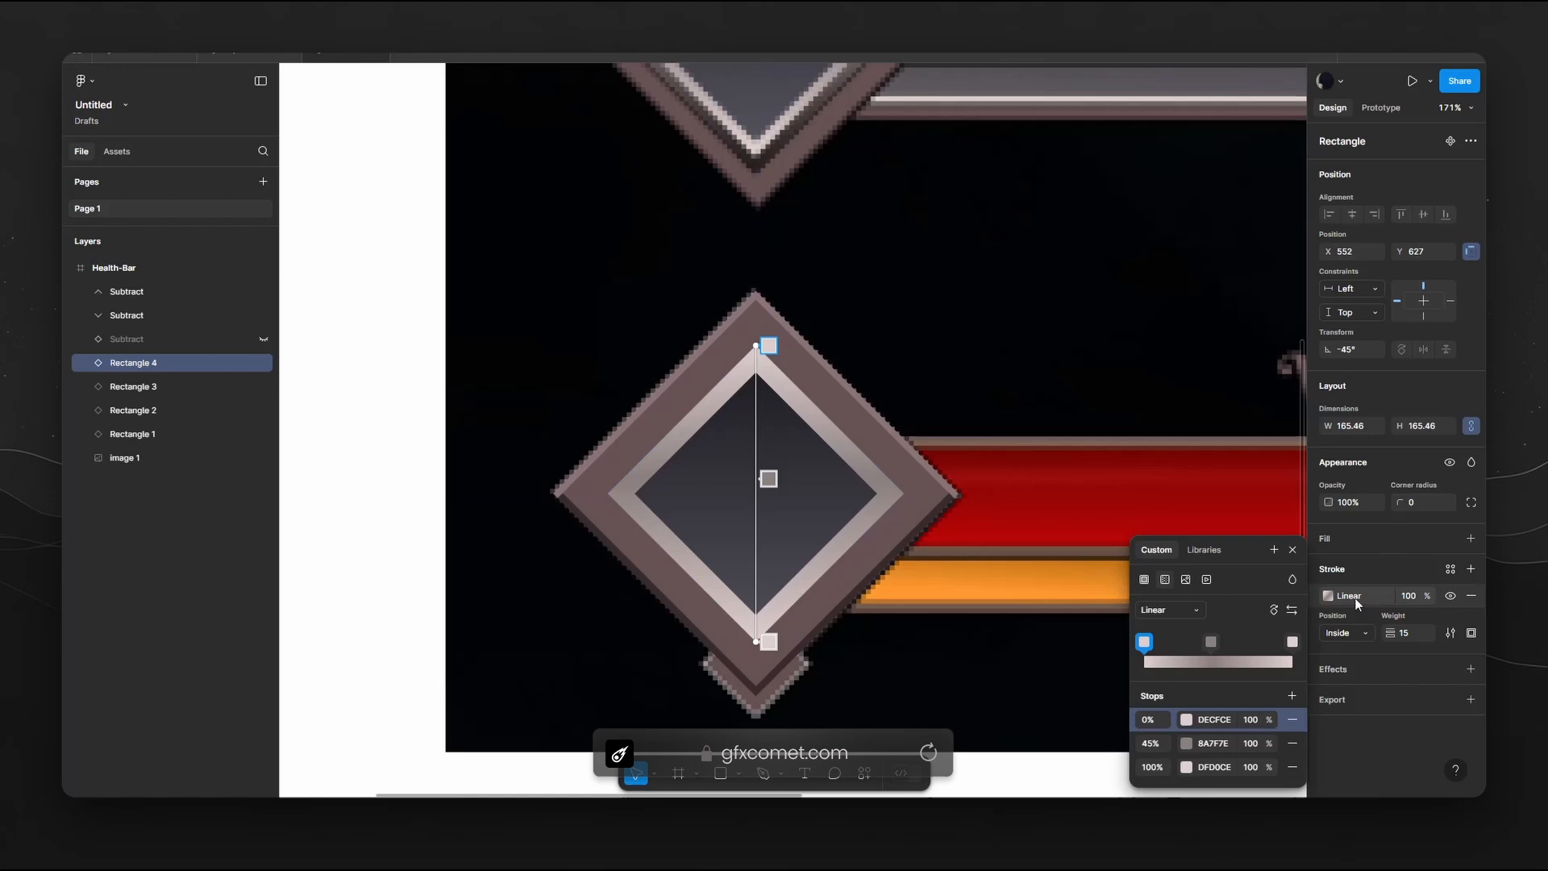
left_click(1146, 580)
left_click_drag(1193, 591, 1352, 384)
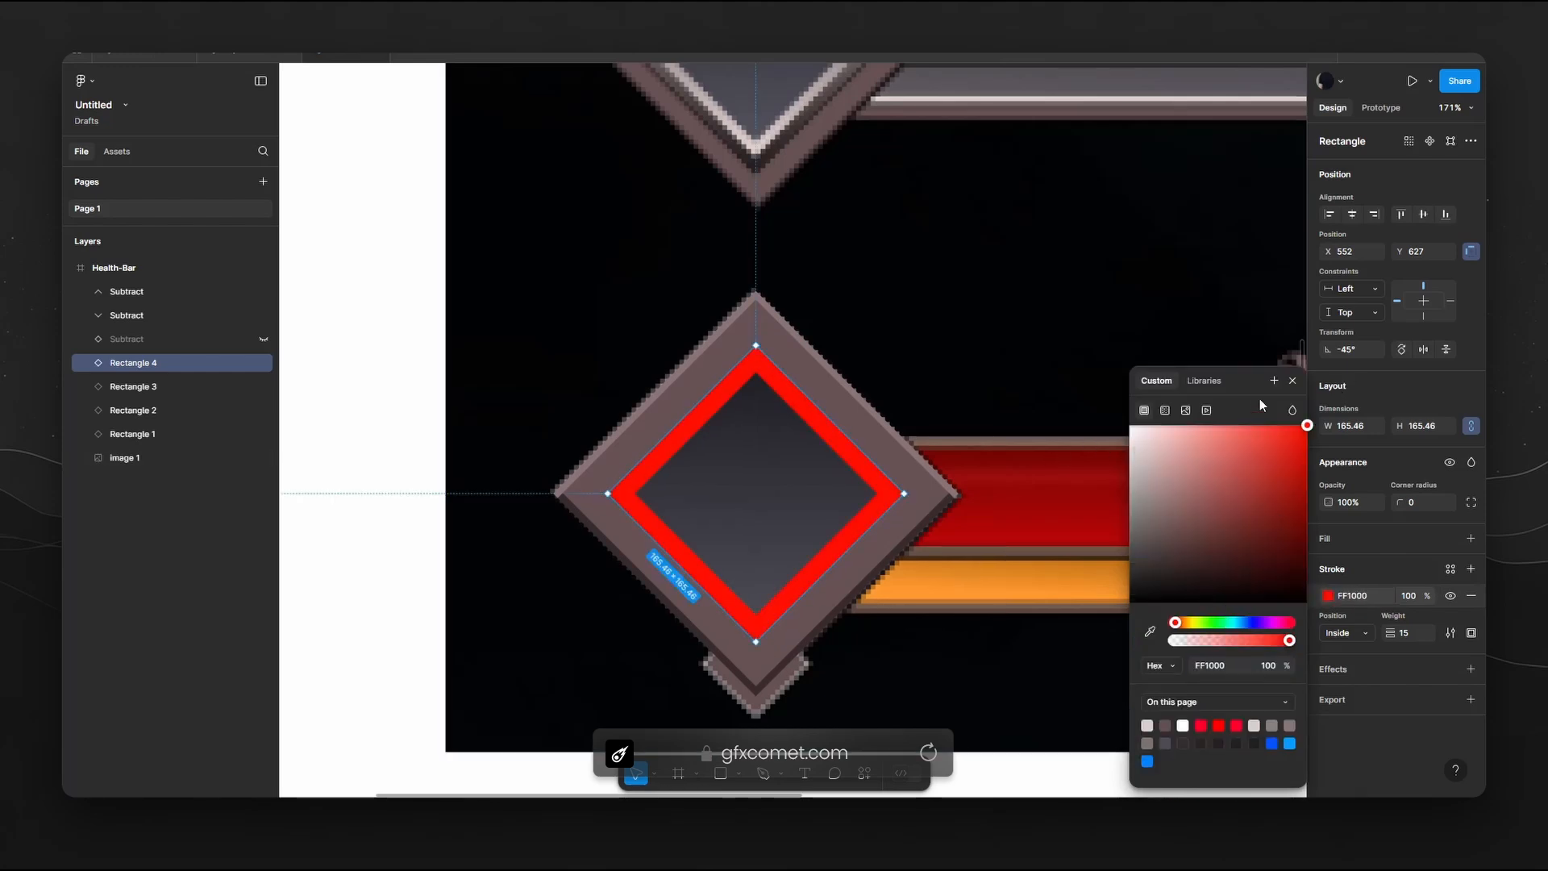
left_click(1293, 381)
mouse_move(759, 348)
left_mouse_down()
mouse_move(756, 378)
mouse_move(764, 367)
left_mouse_up()
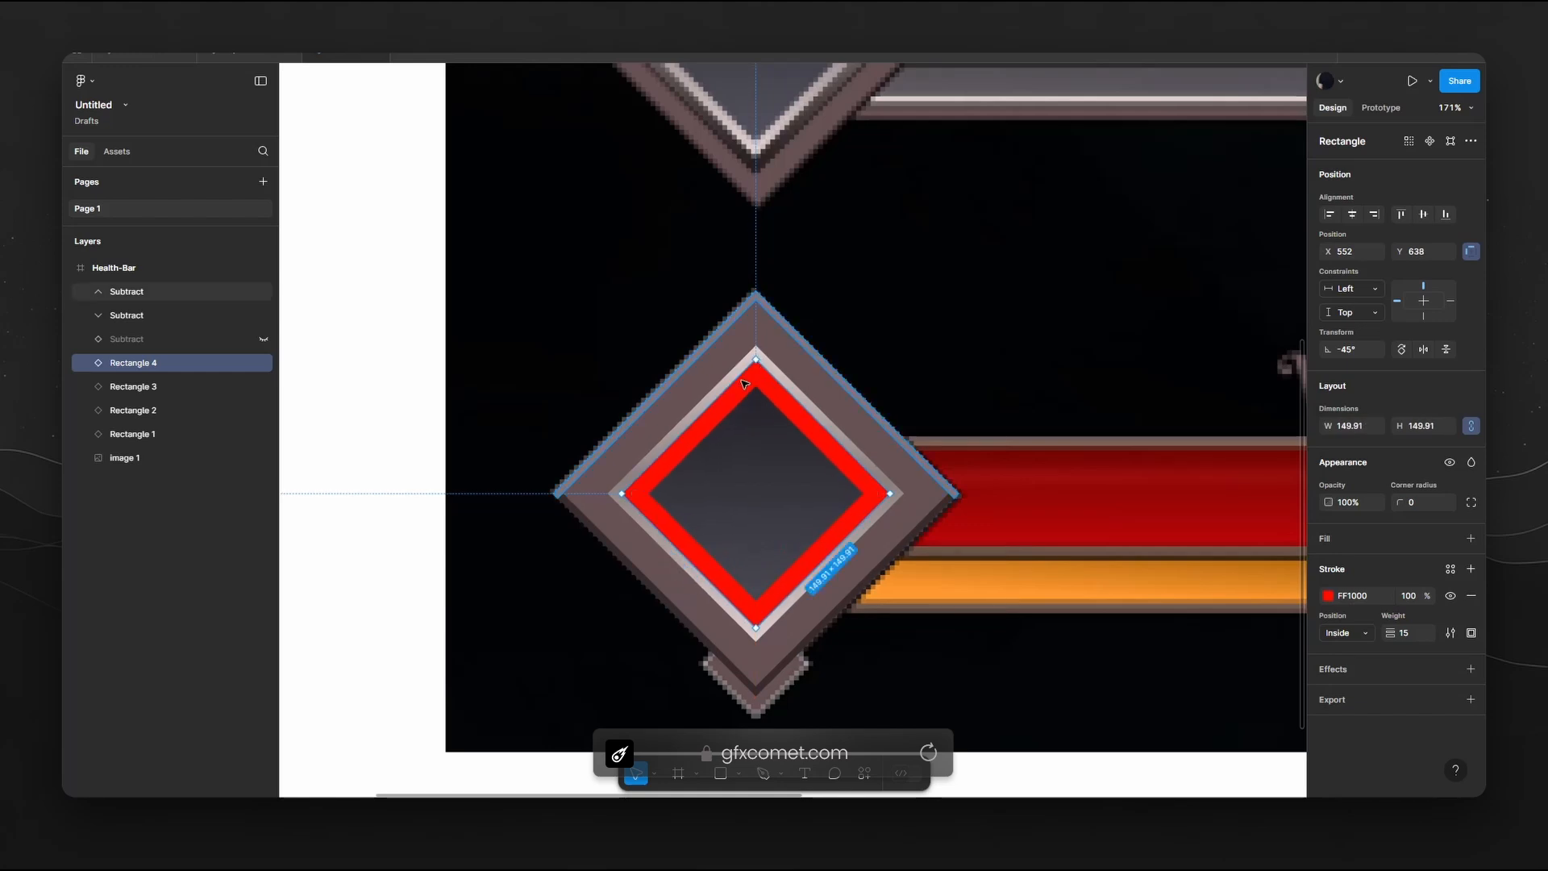
Duplicate the gradient frame and combine the copy with the red frame using Subtract selection.
left_click(142, 391)
key("ctrl+d")
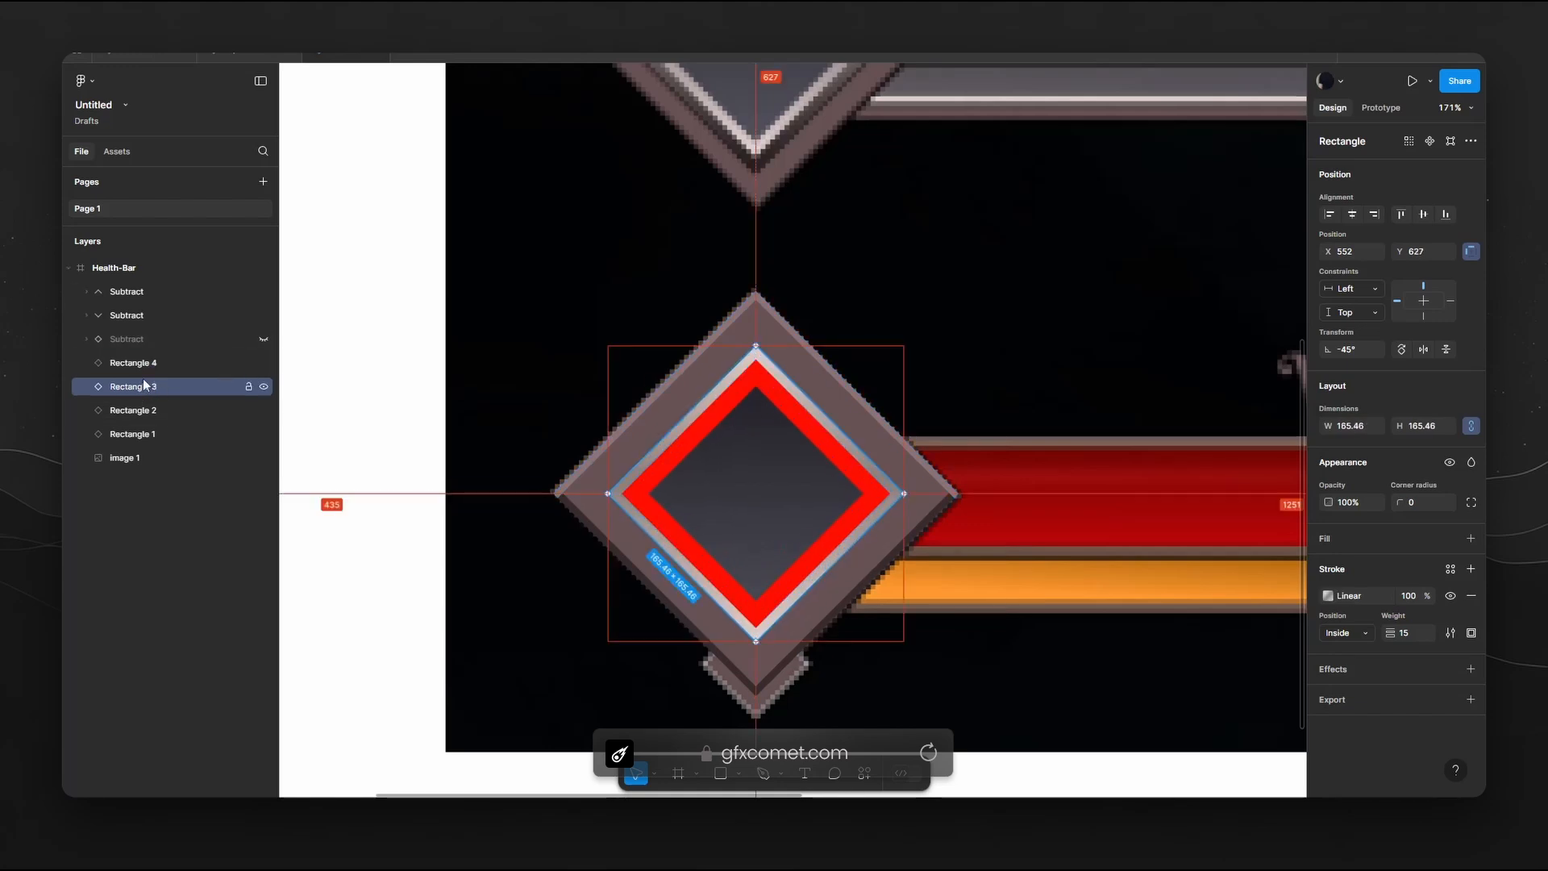
left_click(146, 364)
left_click(146, 387, "shift")
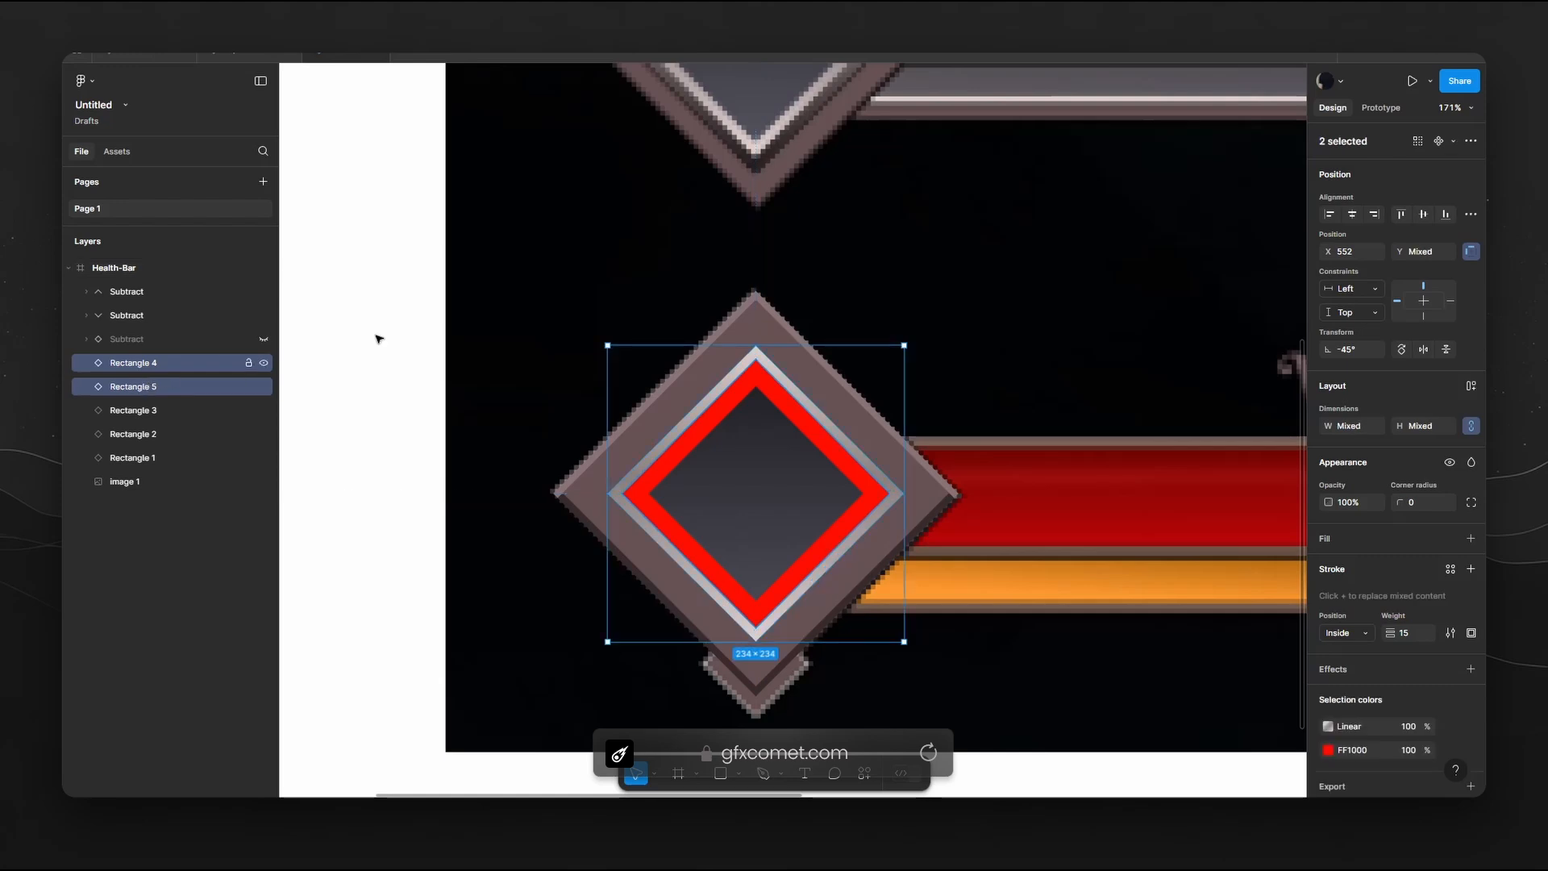
left_click(1470, 142)
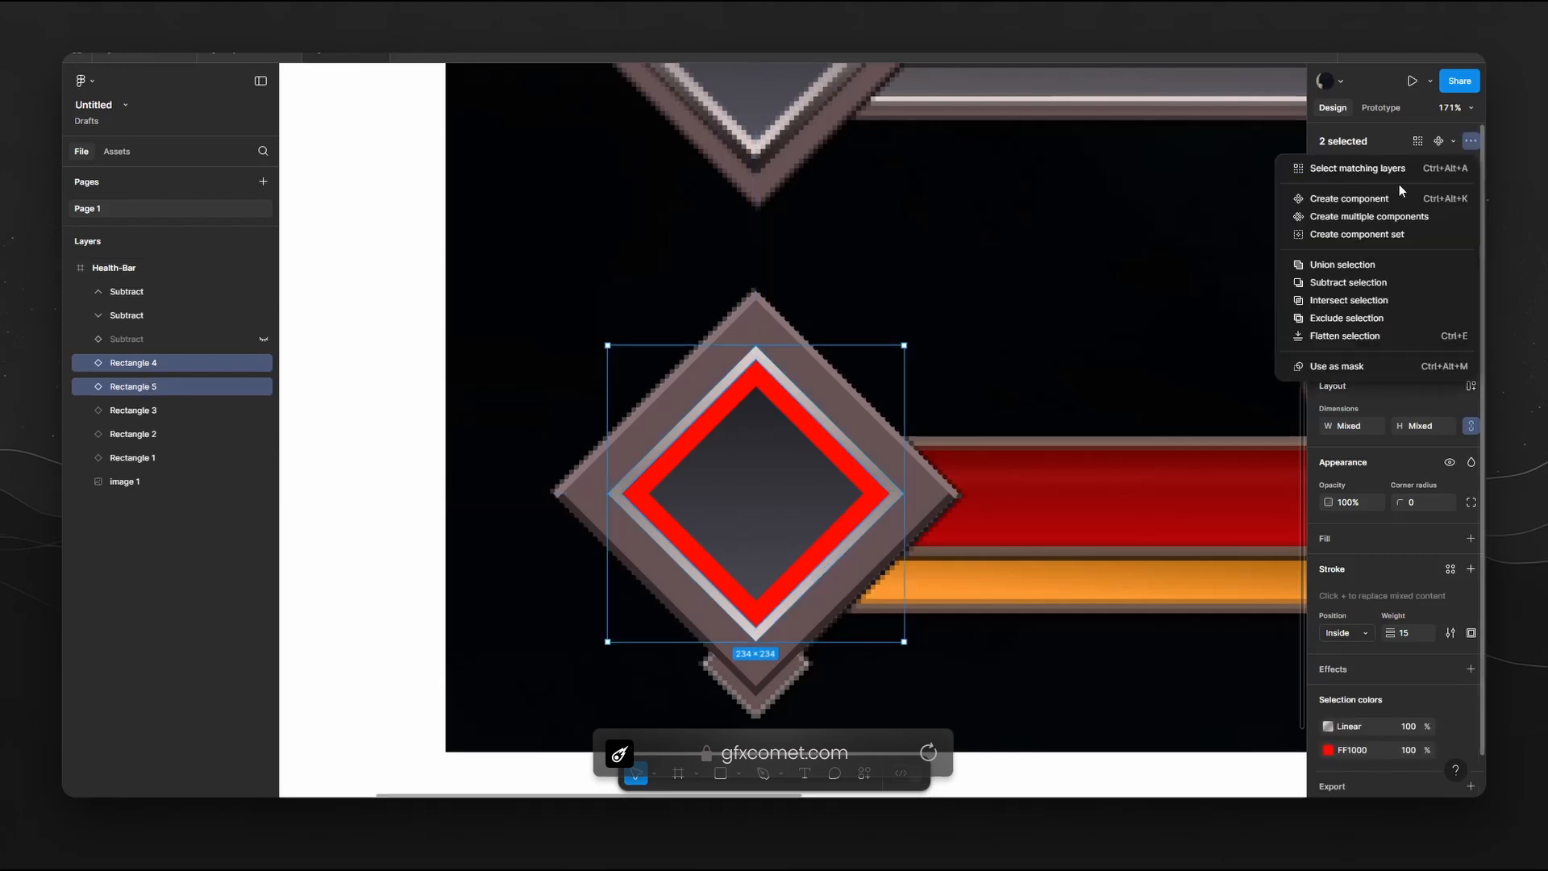
left_click(1337, 283)
left_click(941, 422)
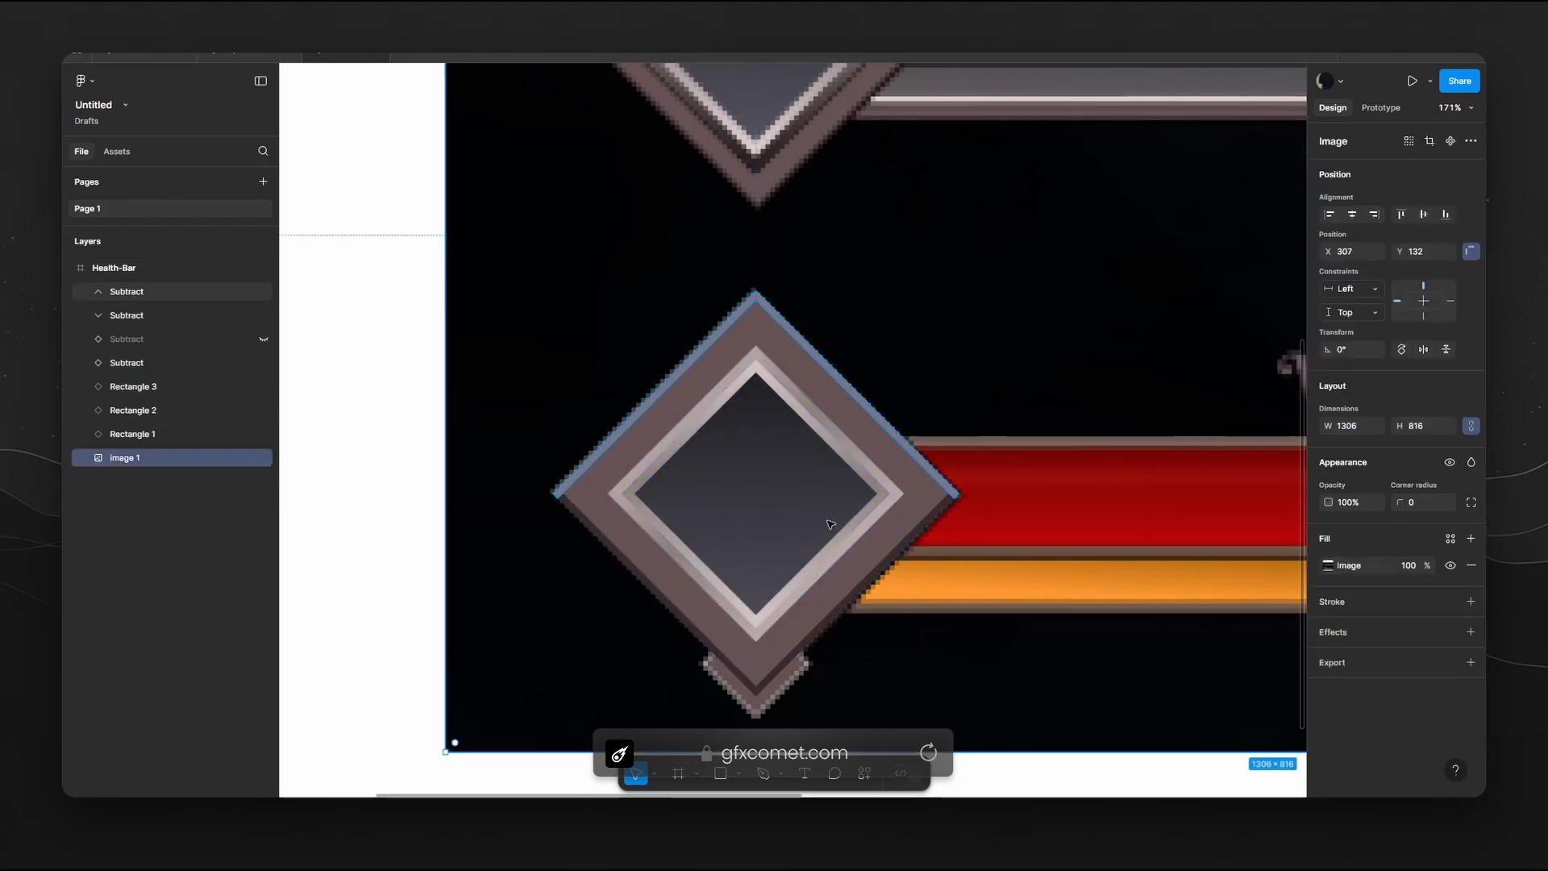
Rotate the subtracted frame's linear gradient to run vertically from its upper corner to its lower corner.
left_click(149, 388)
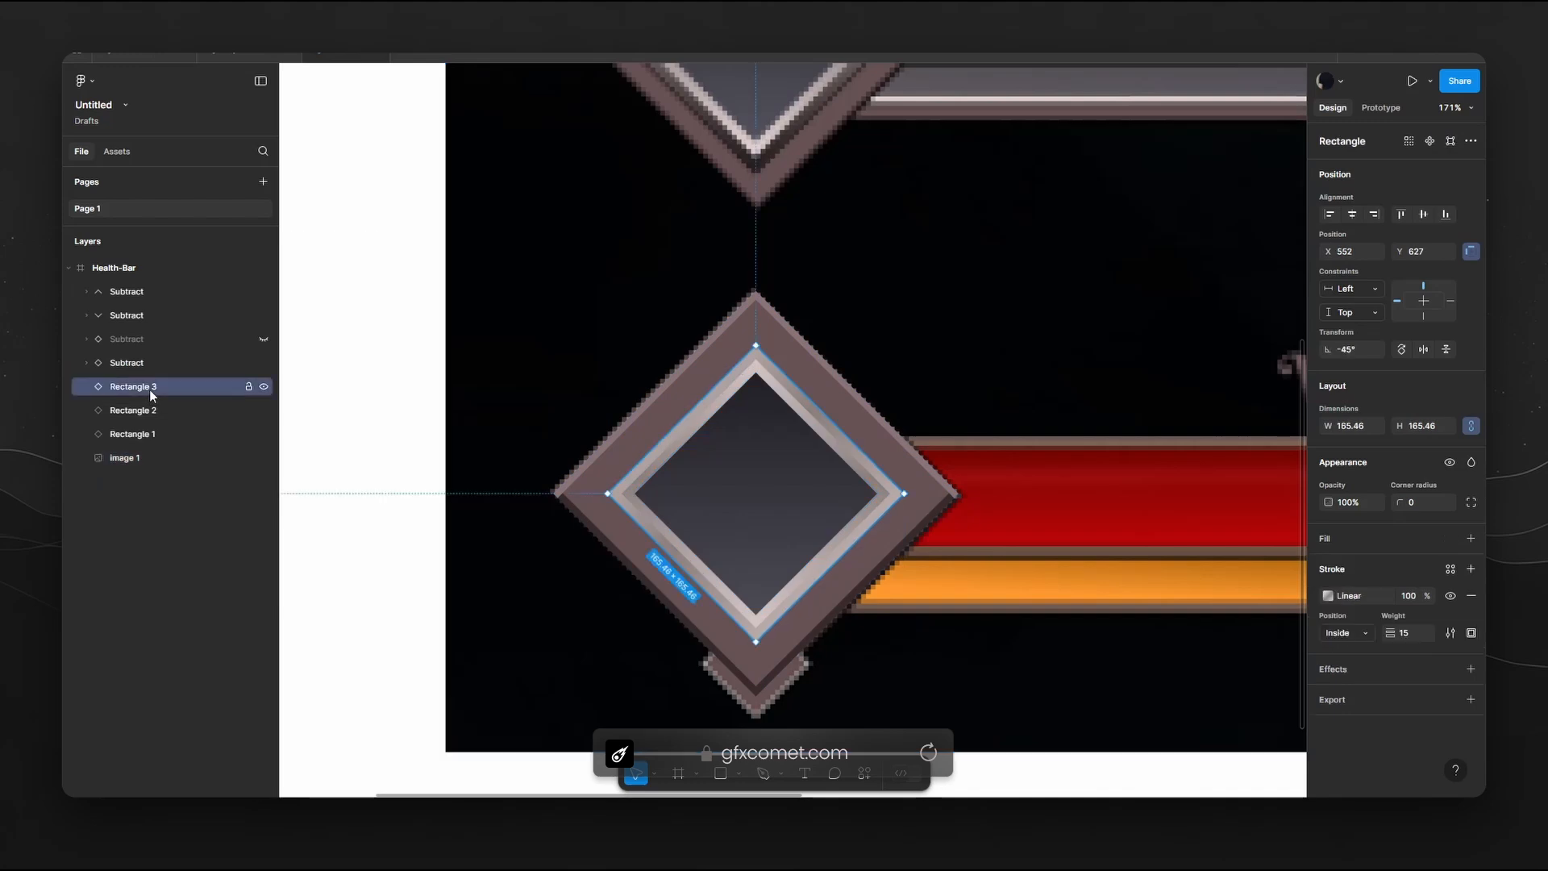
left_click(150, 366)
left_click(1328, 565)
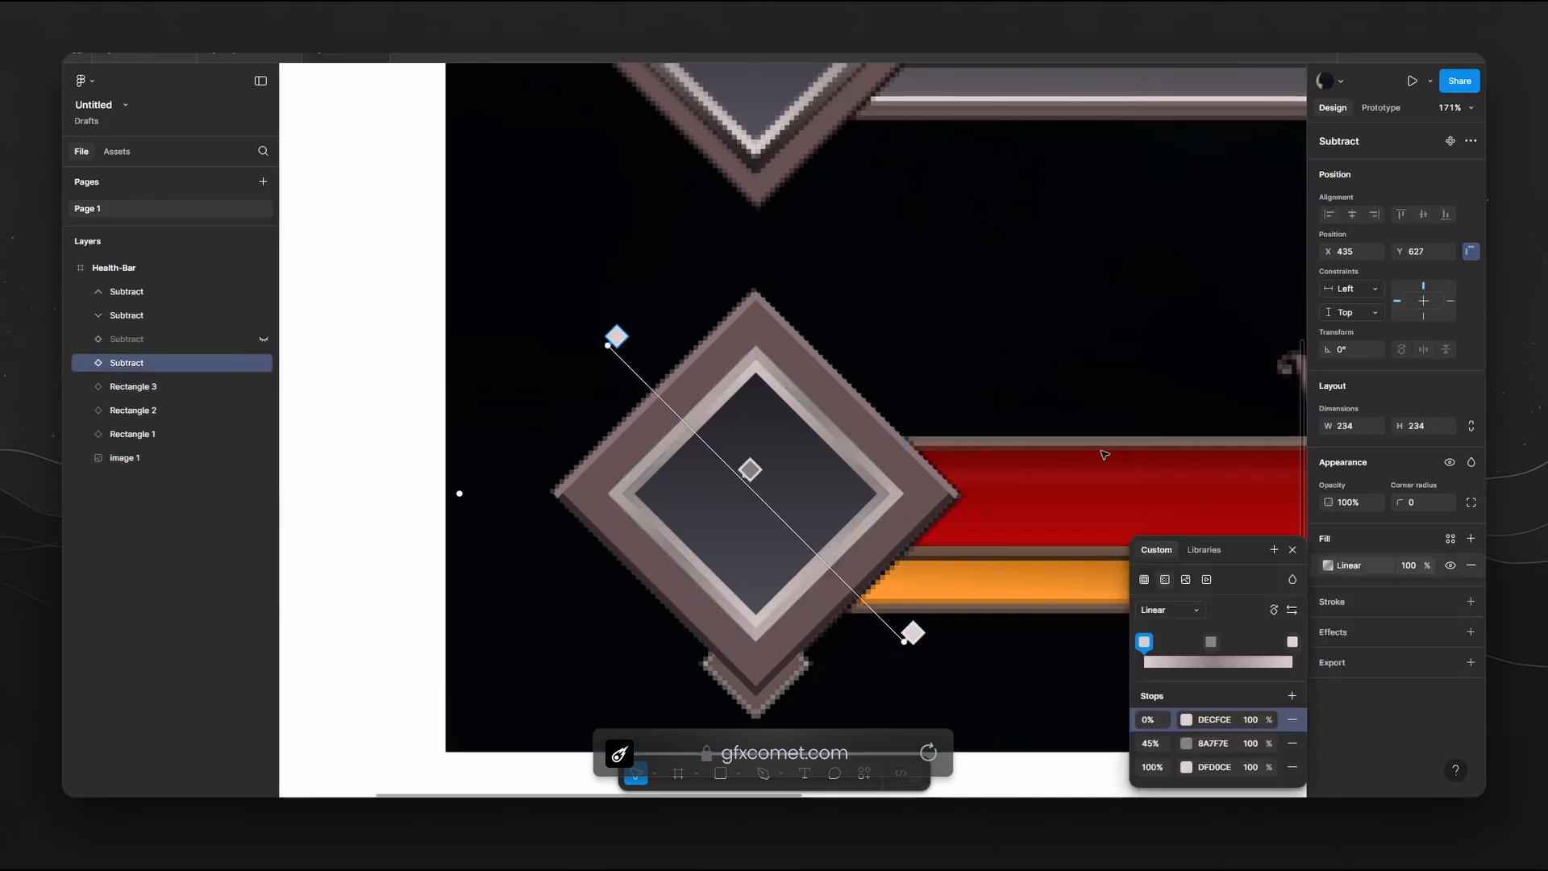
left_click_drag(945, 319, 912, 525)
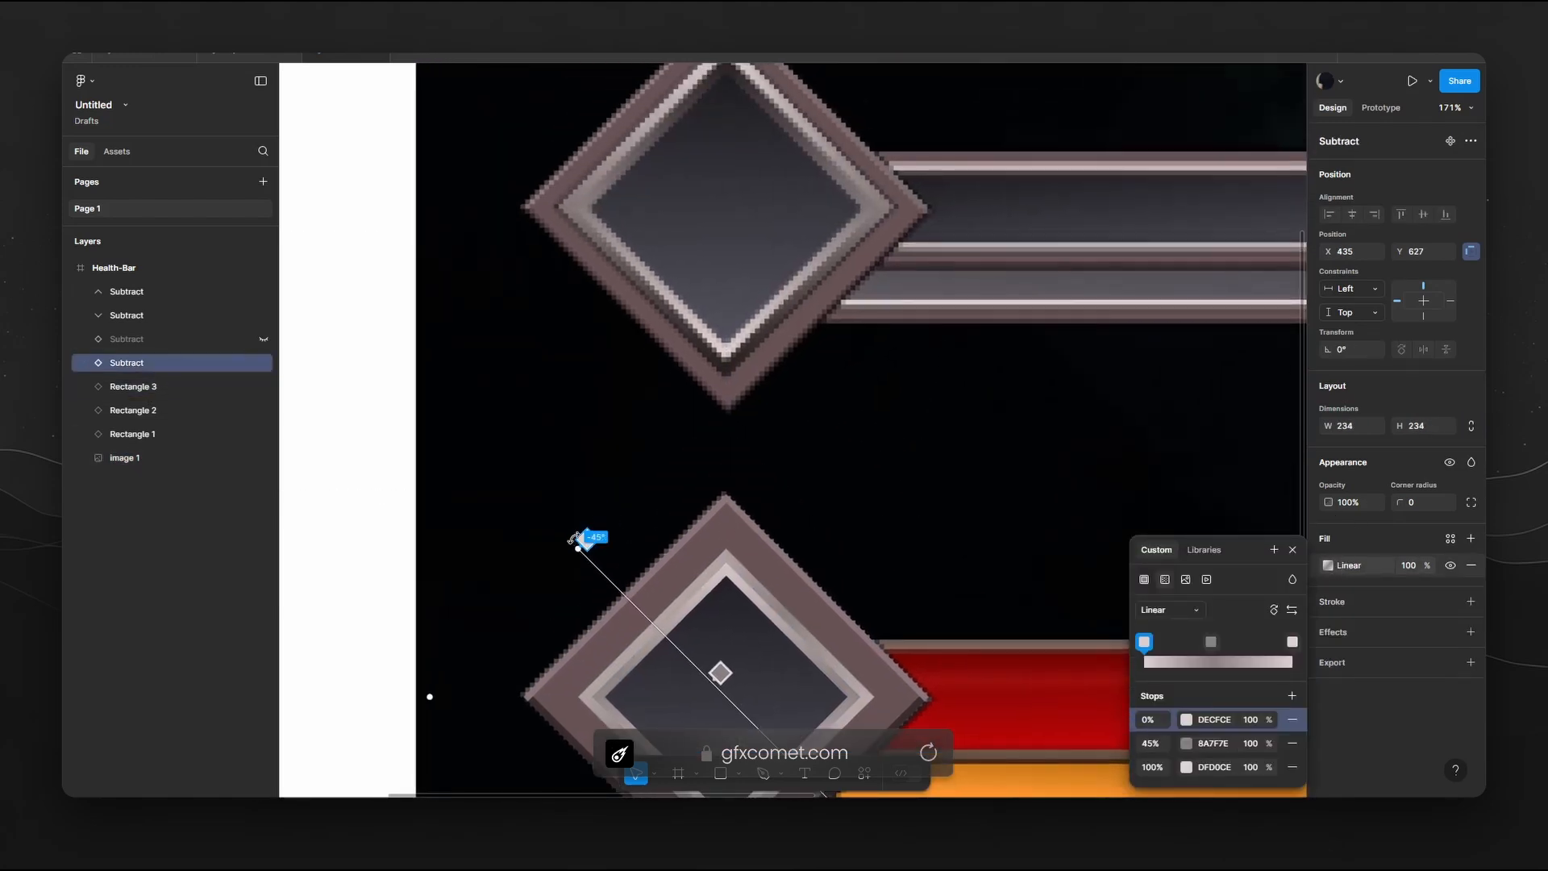
left_click_drag(575, 540, 725, 482)
scroll(869, 451, "down", 5)
scroll(927, 491, "down", 1)
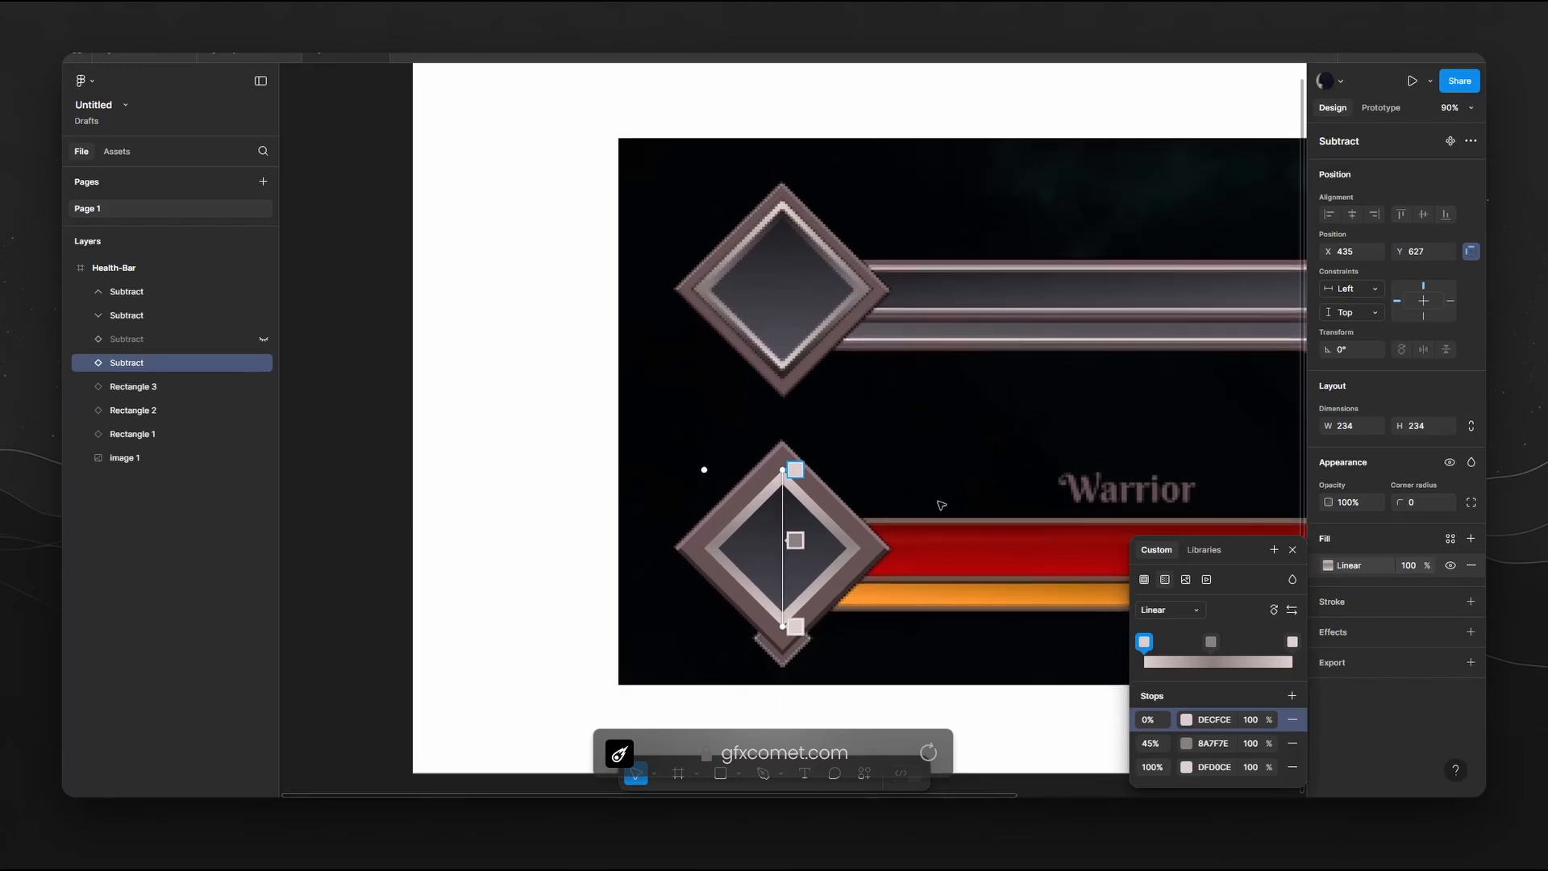
Try a dark 2E2626 sampled from the reference emblem for the 0% stop of the subtracted frame's gradient.
left_click(1186, 719)
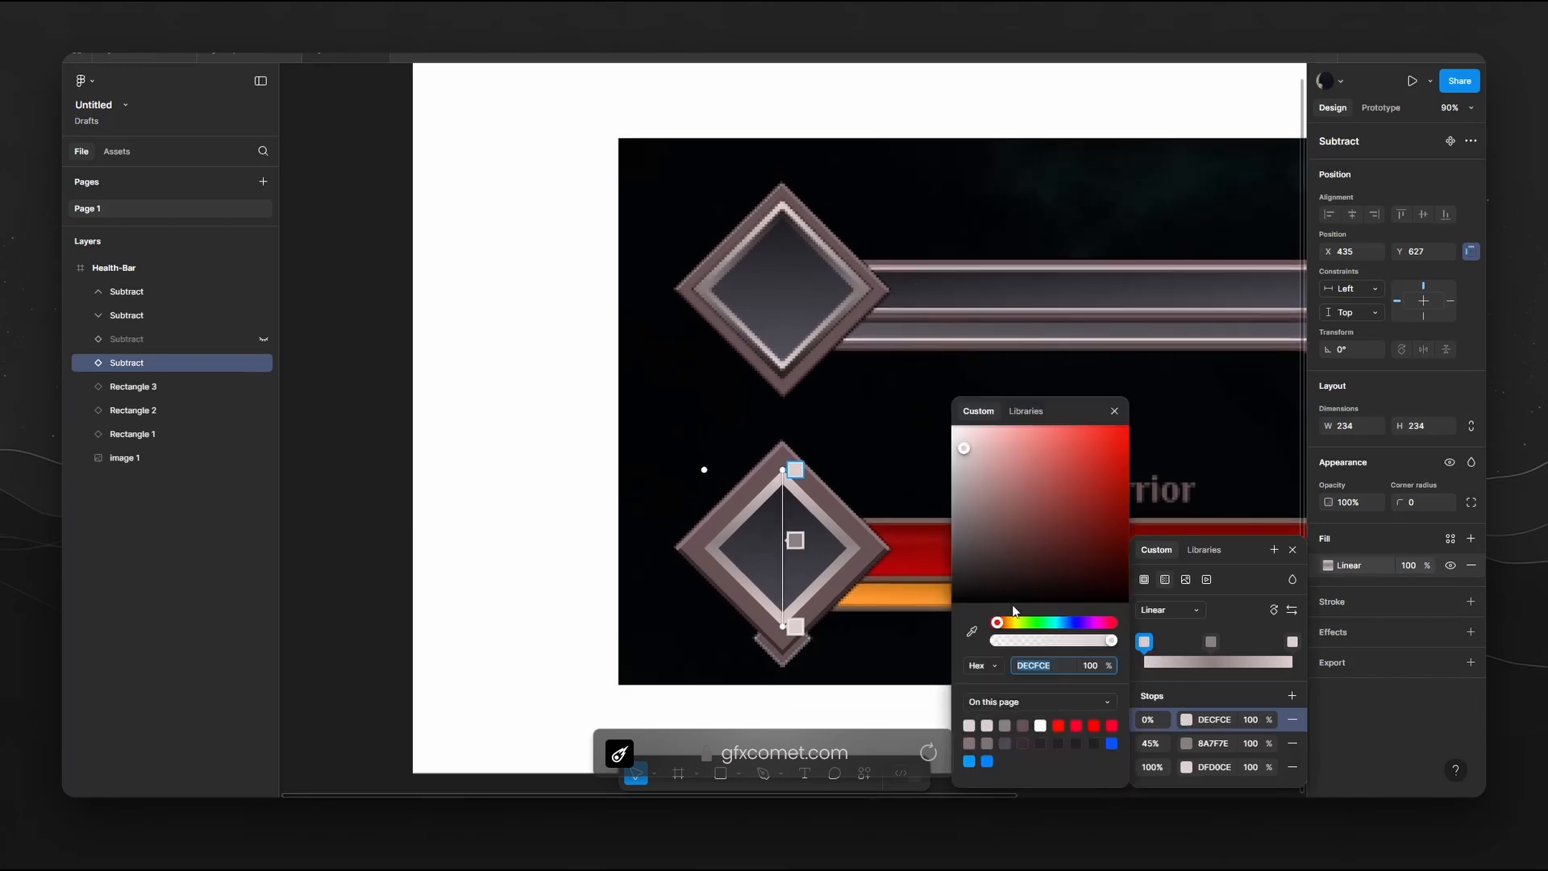
left_click(973, 633)
left_click(786, 216)
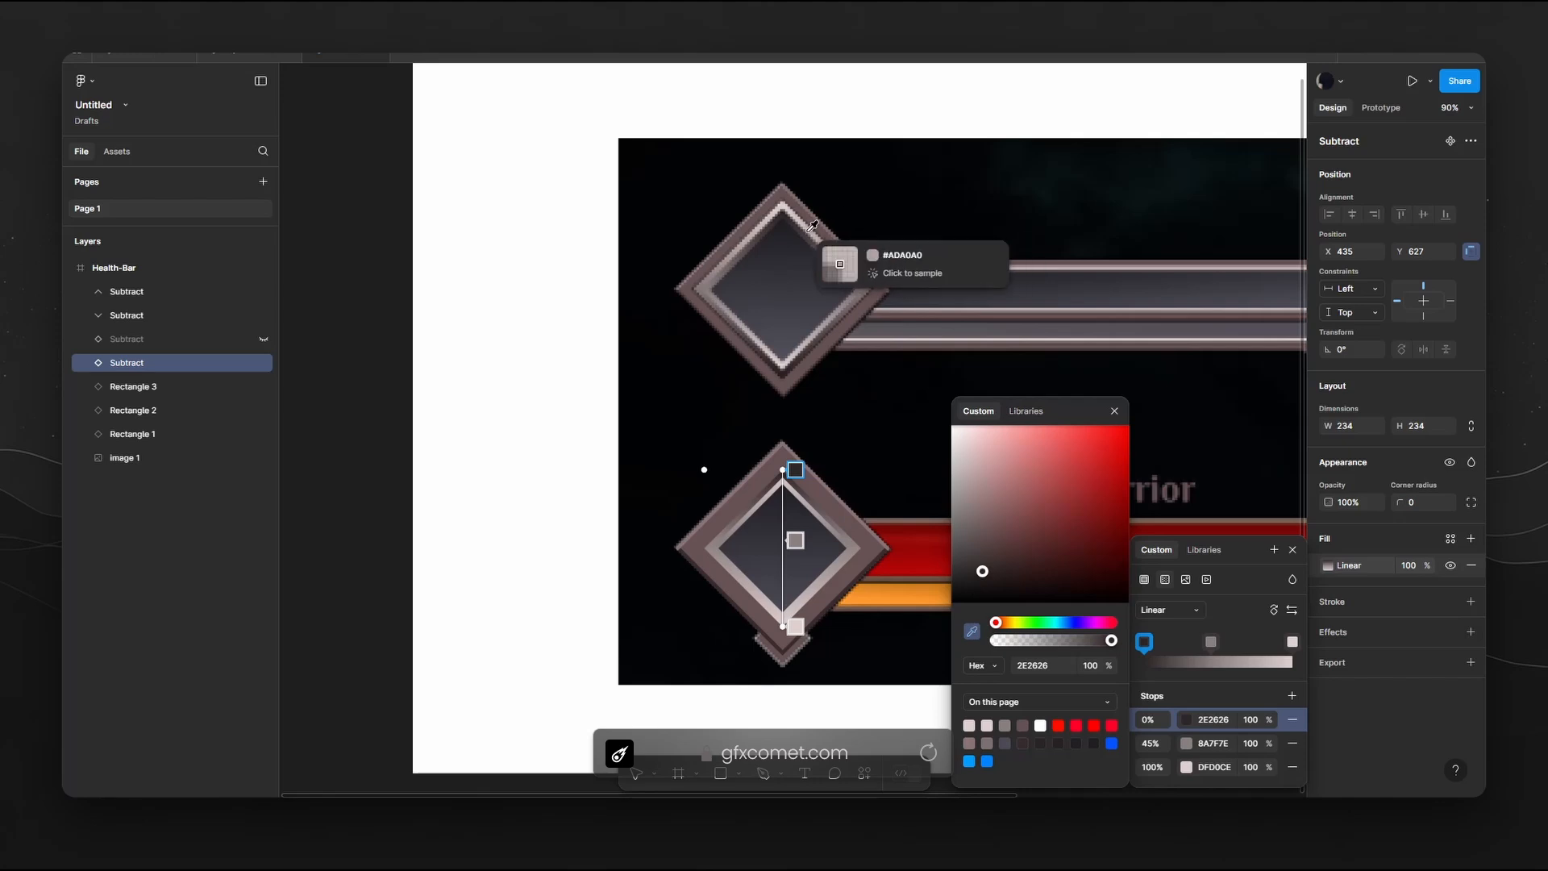
left_click(787, 212)
left_click(1114, 412)
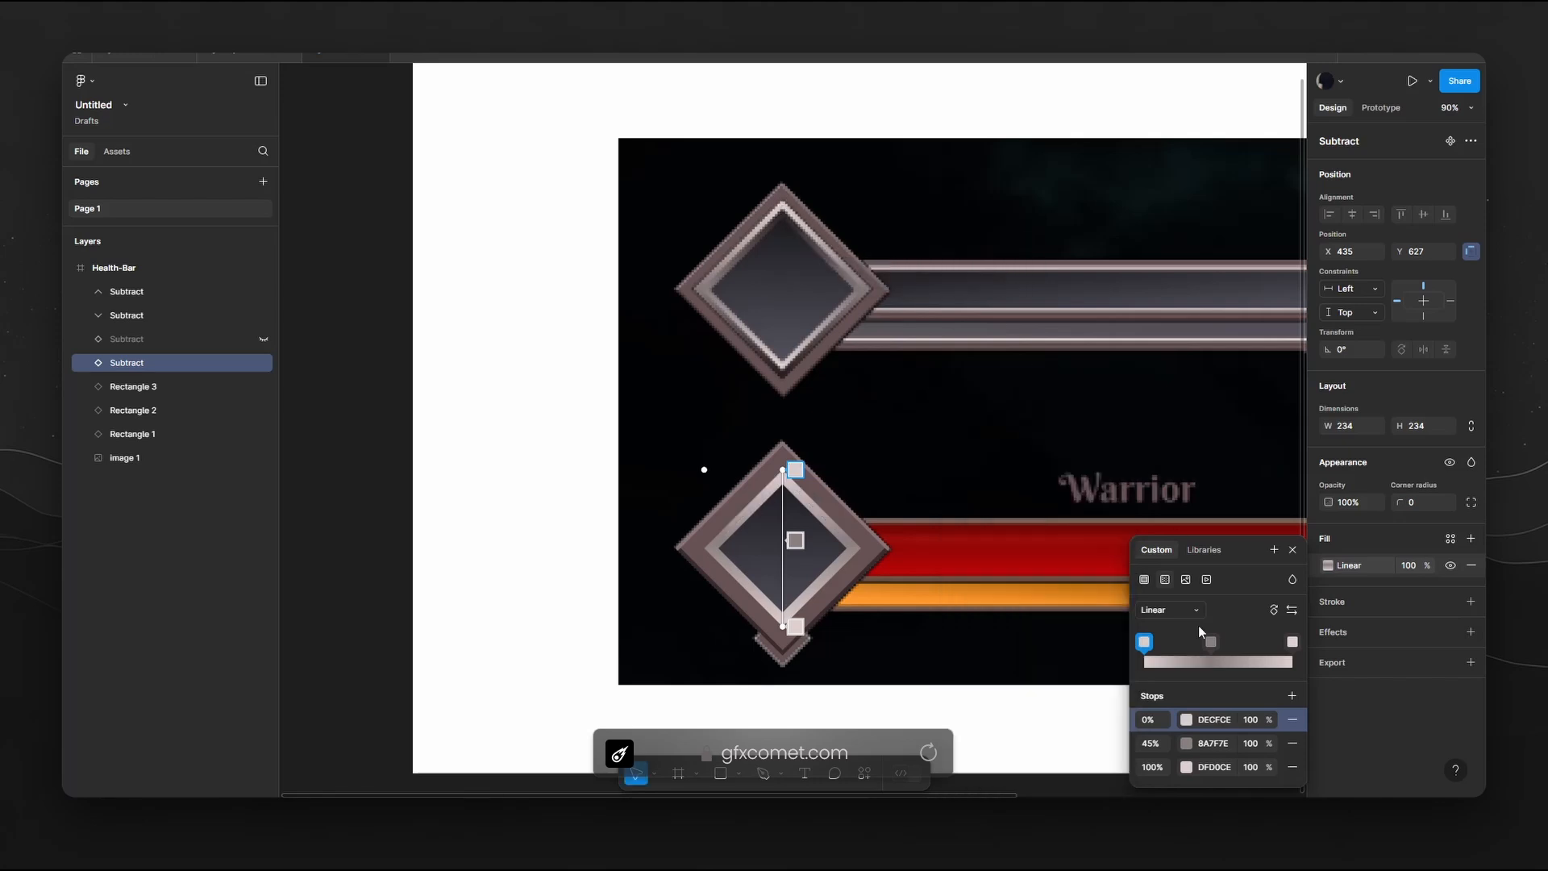
Set the 45% stop of the subtracted frame's gradient to 827776, sampled from the reference emblem.
left_click(1210, 643)
left_click(973, 630)
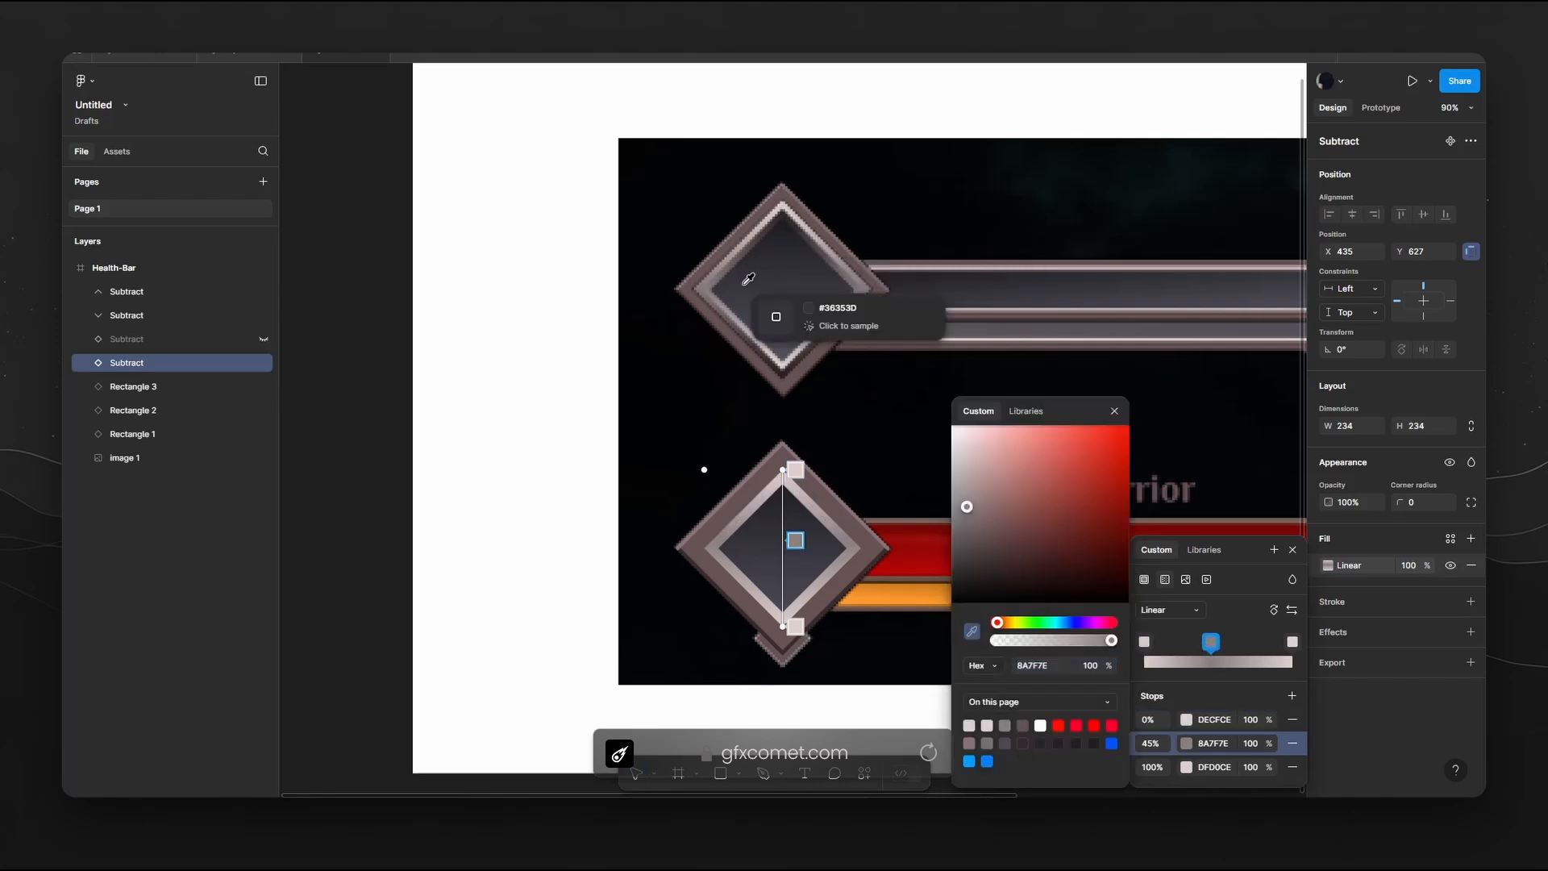
left_click(730, 322)
left_click(1291, 643)
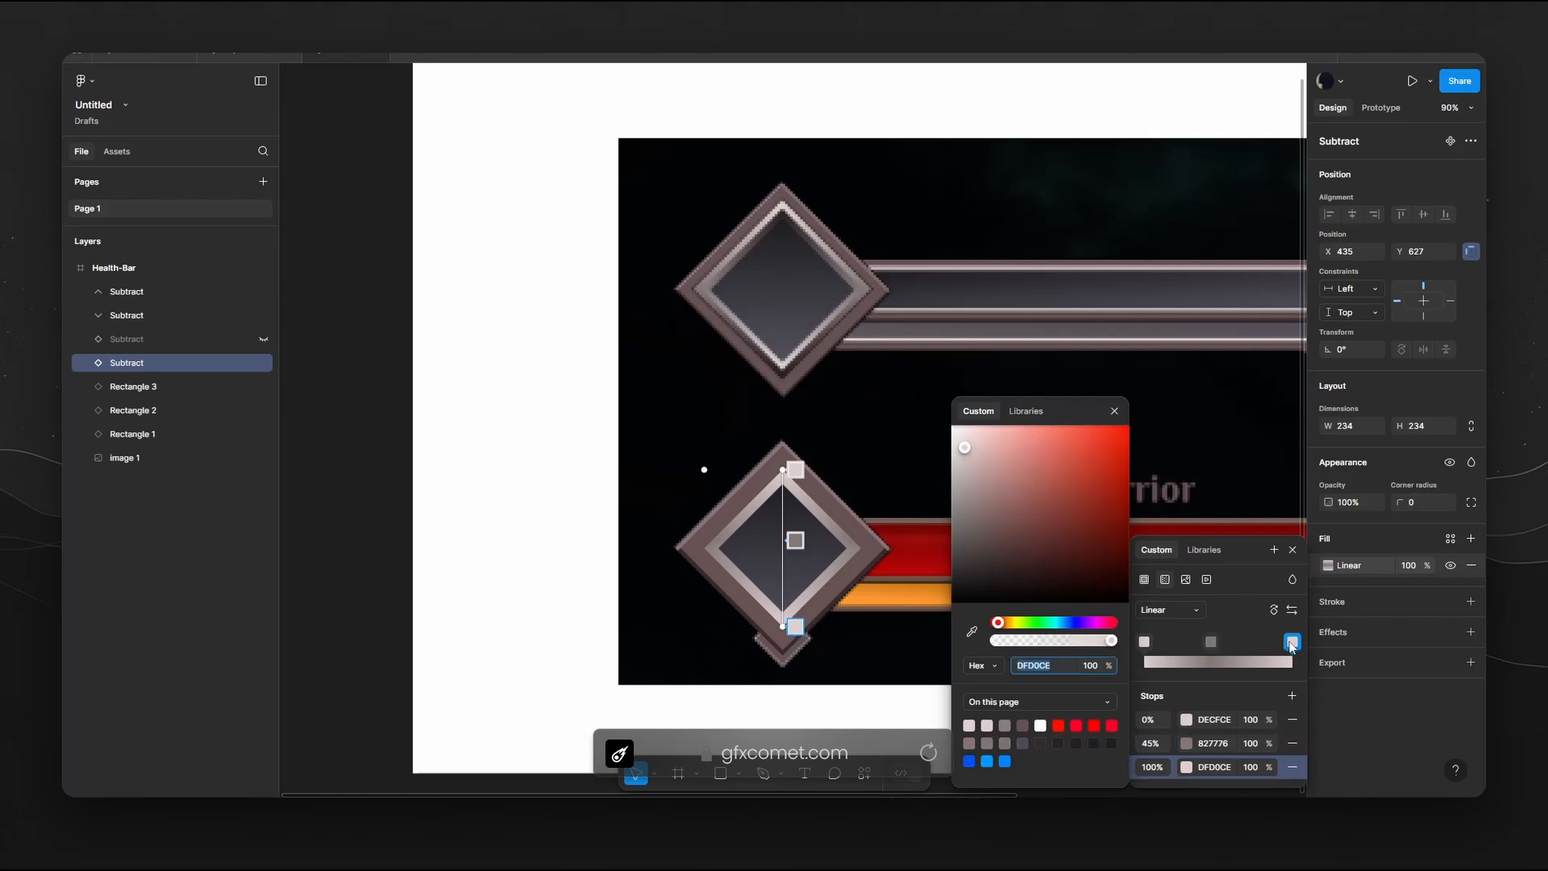
key("Escape")
key("Escape")
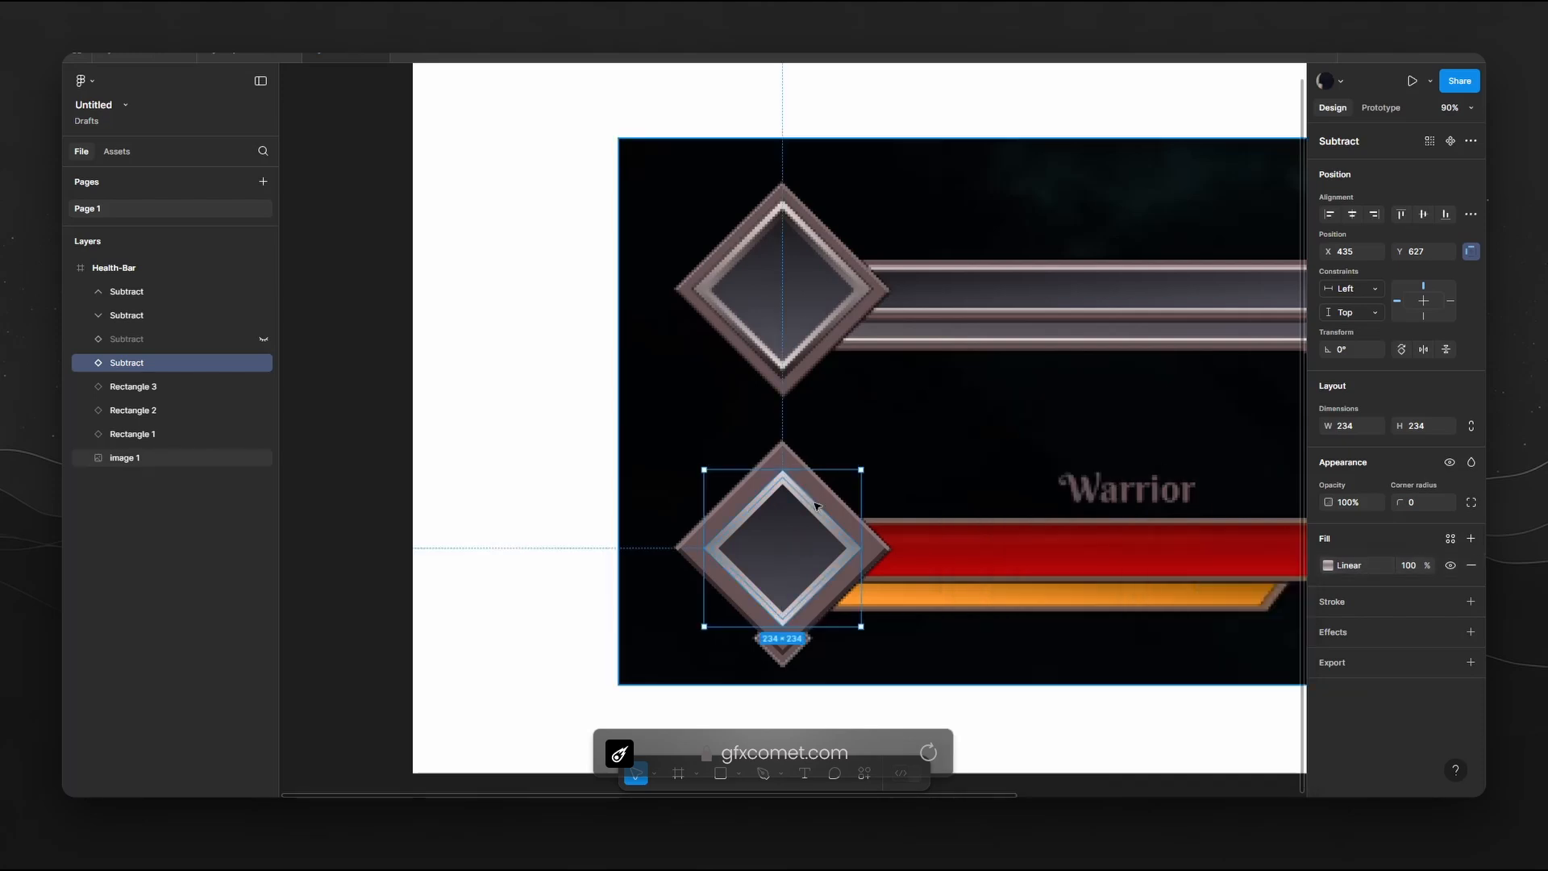
Move the gradient-stroked diamond Rectangle 3 beneath the dark inner diamond Rectangle 2 in the layer order.
left_click(181, 387)
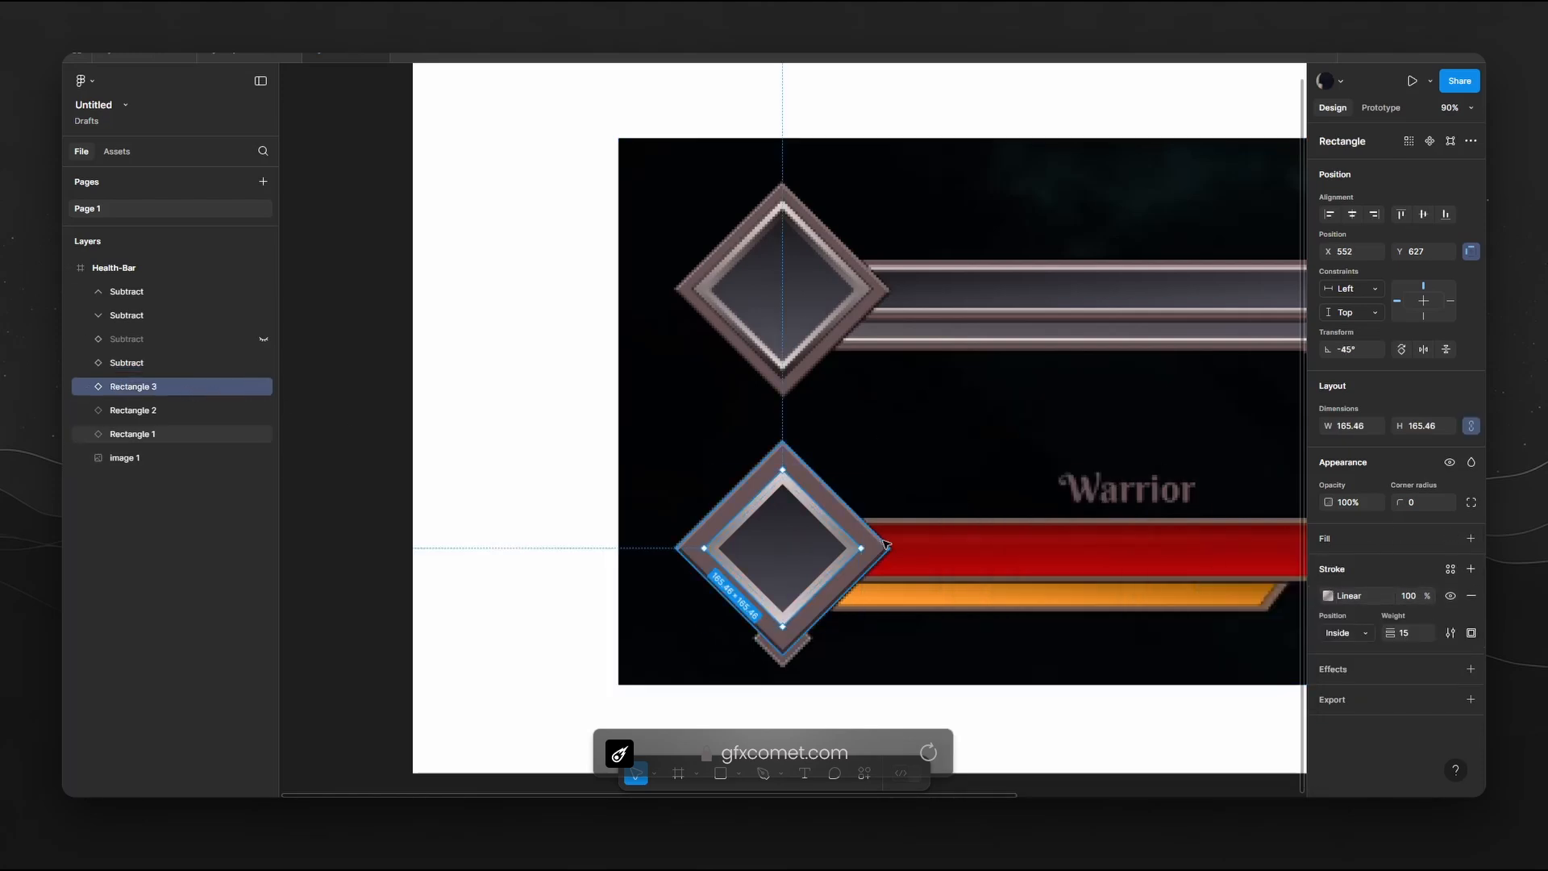
mouse_move(861, 548)
left_mouse_down()
mouse_move(878, 549)
mouse_move(861, 549)
left_mouse_up()
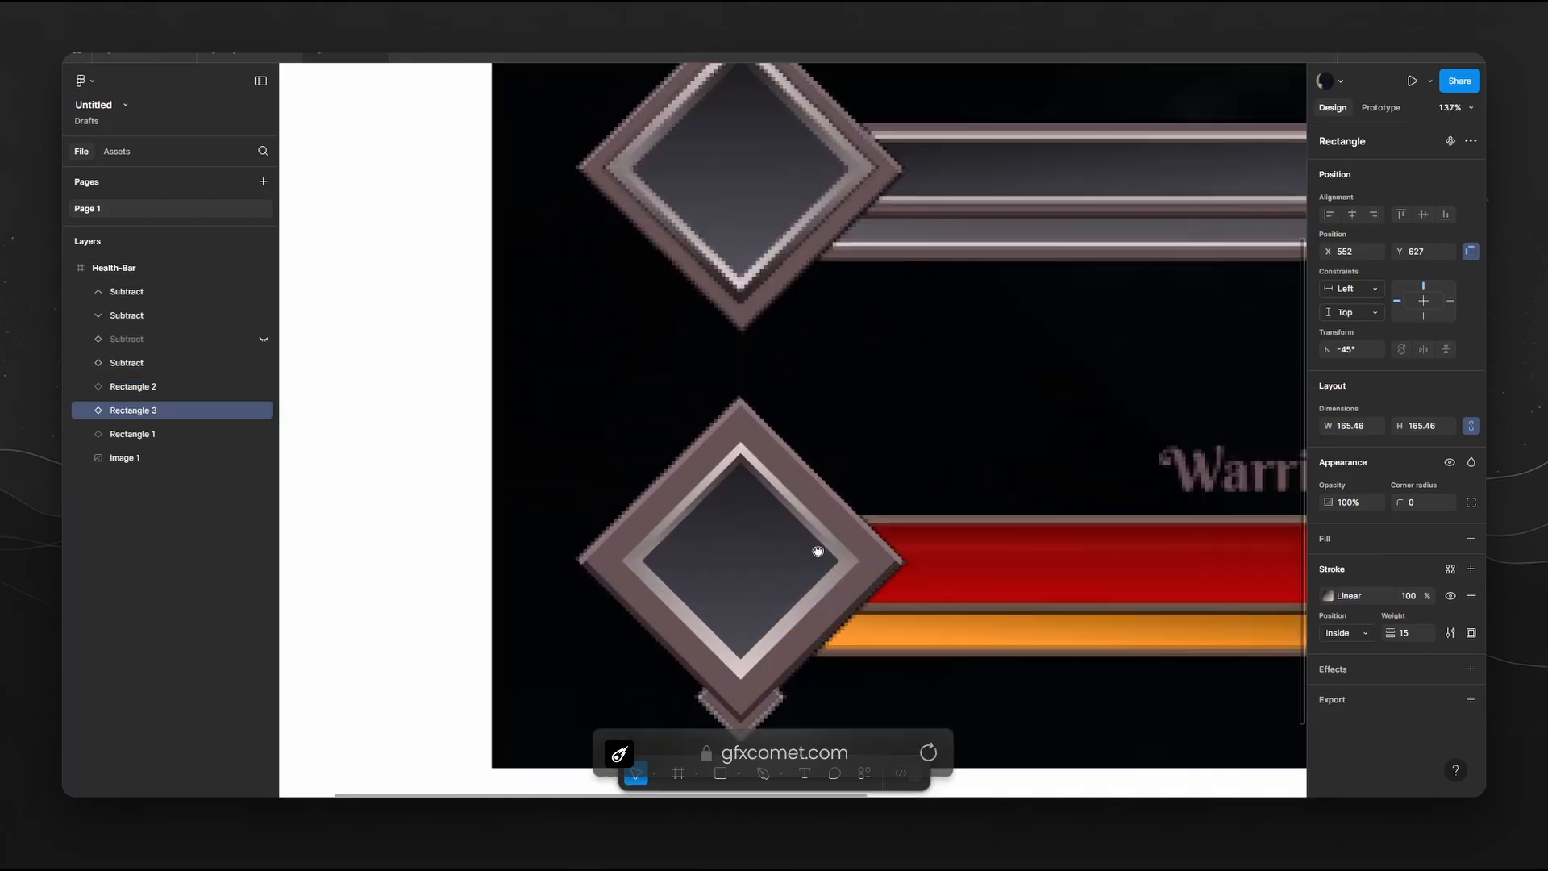
left_click_drag(819, 551, 821, 540)
left_click(158, 388)
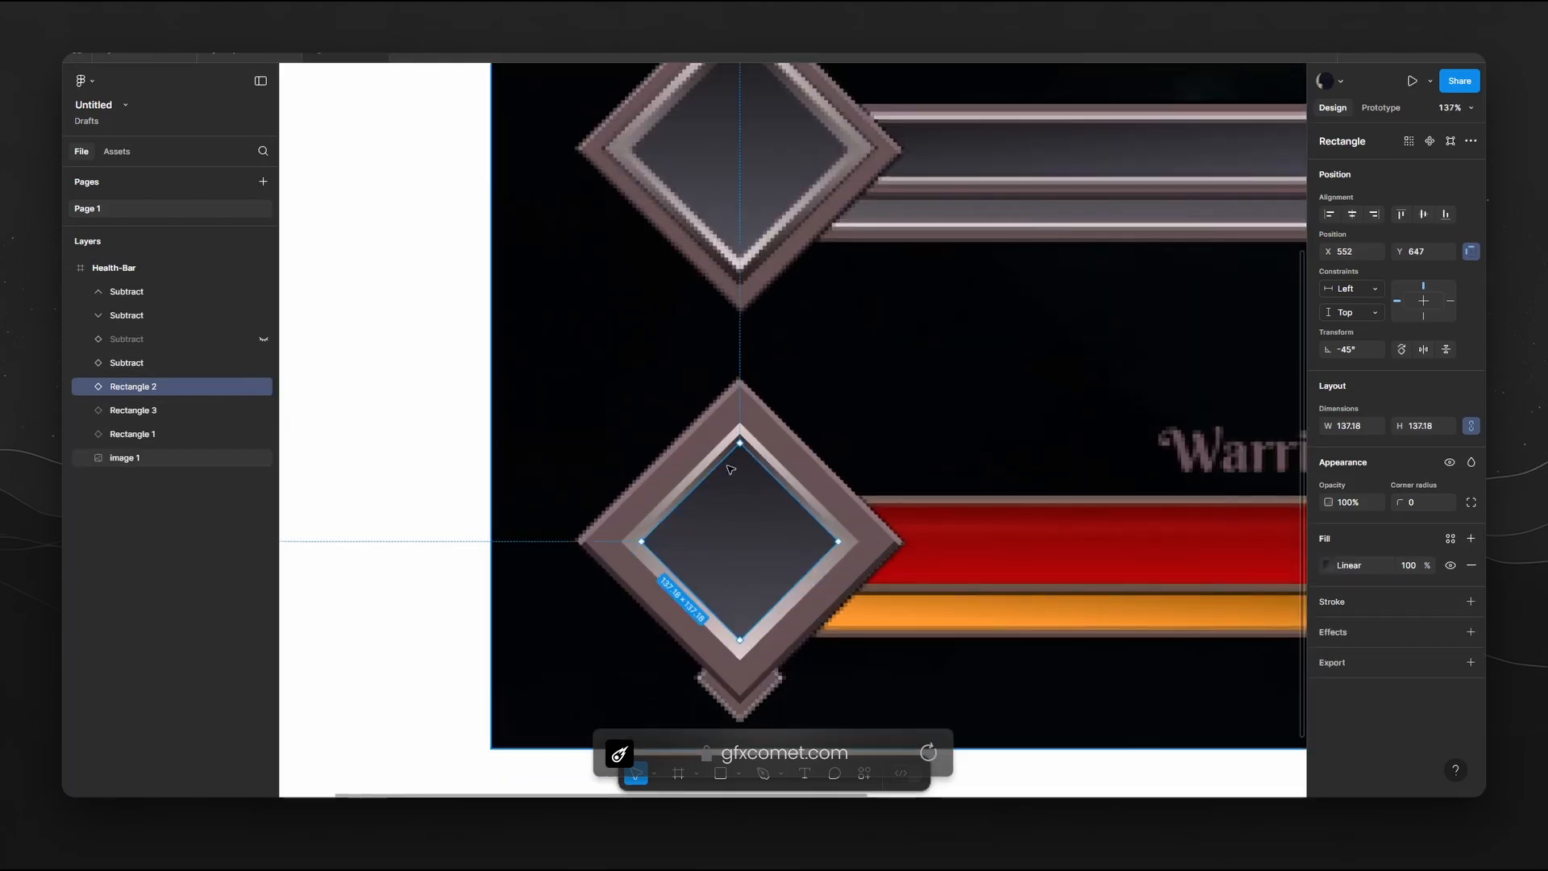
Set the 100% stop of the subtracted frame's gradient to 292222, sampled near the lower corner of the reference emblem.
left_click(155, 363)
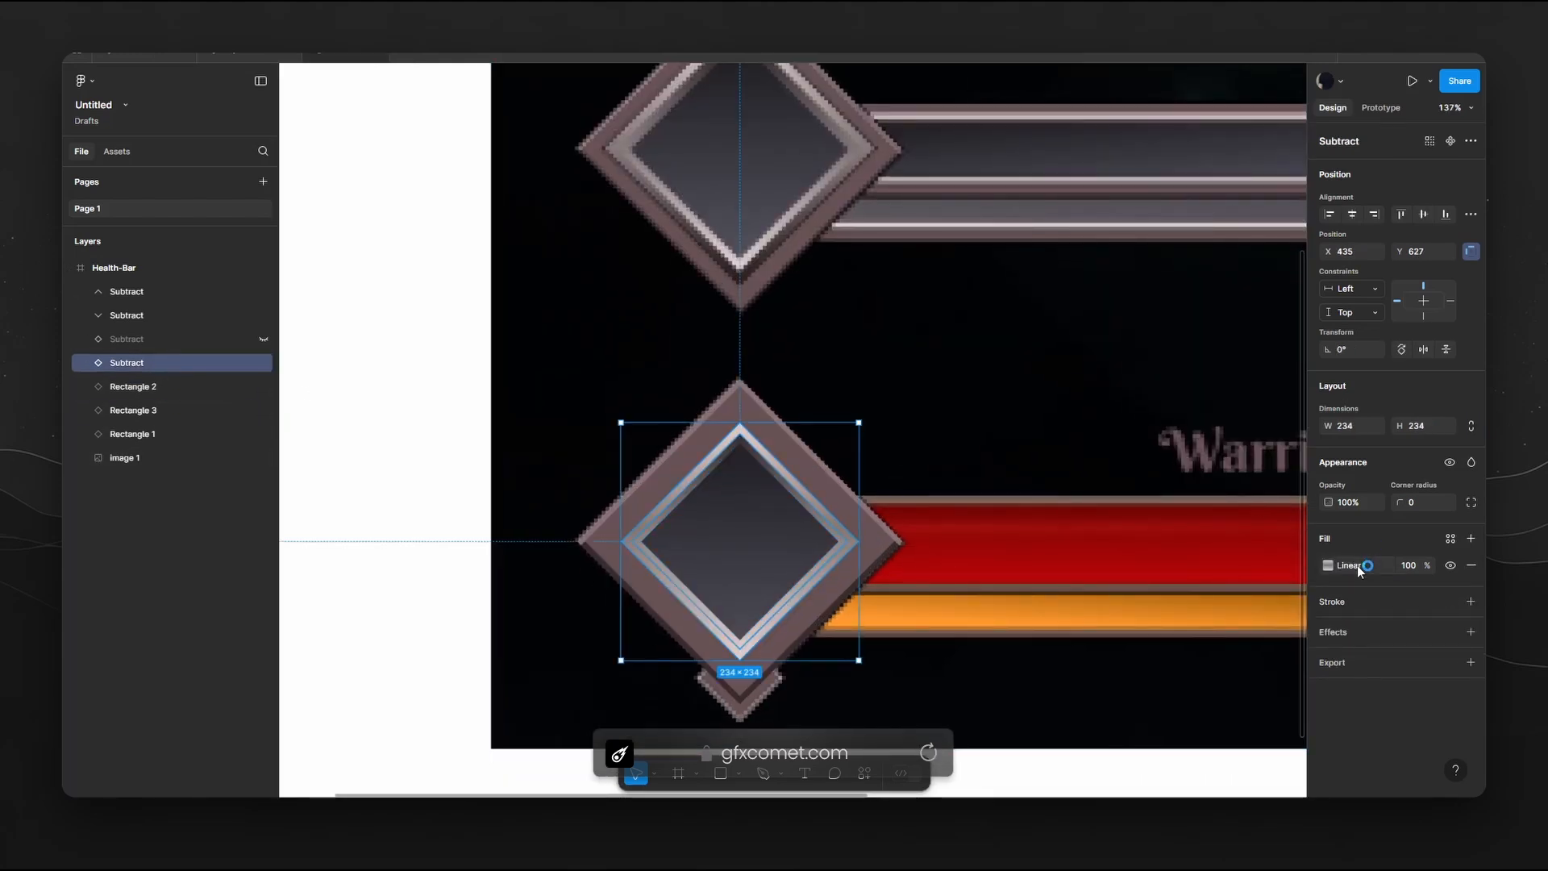
left_click(1327, 565)
left_click(1292, 641)
left_click(973, 632)
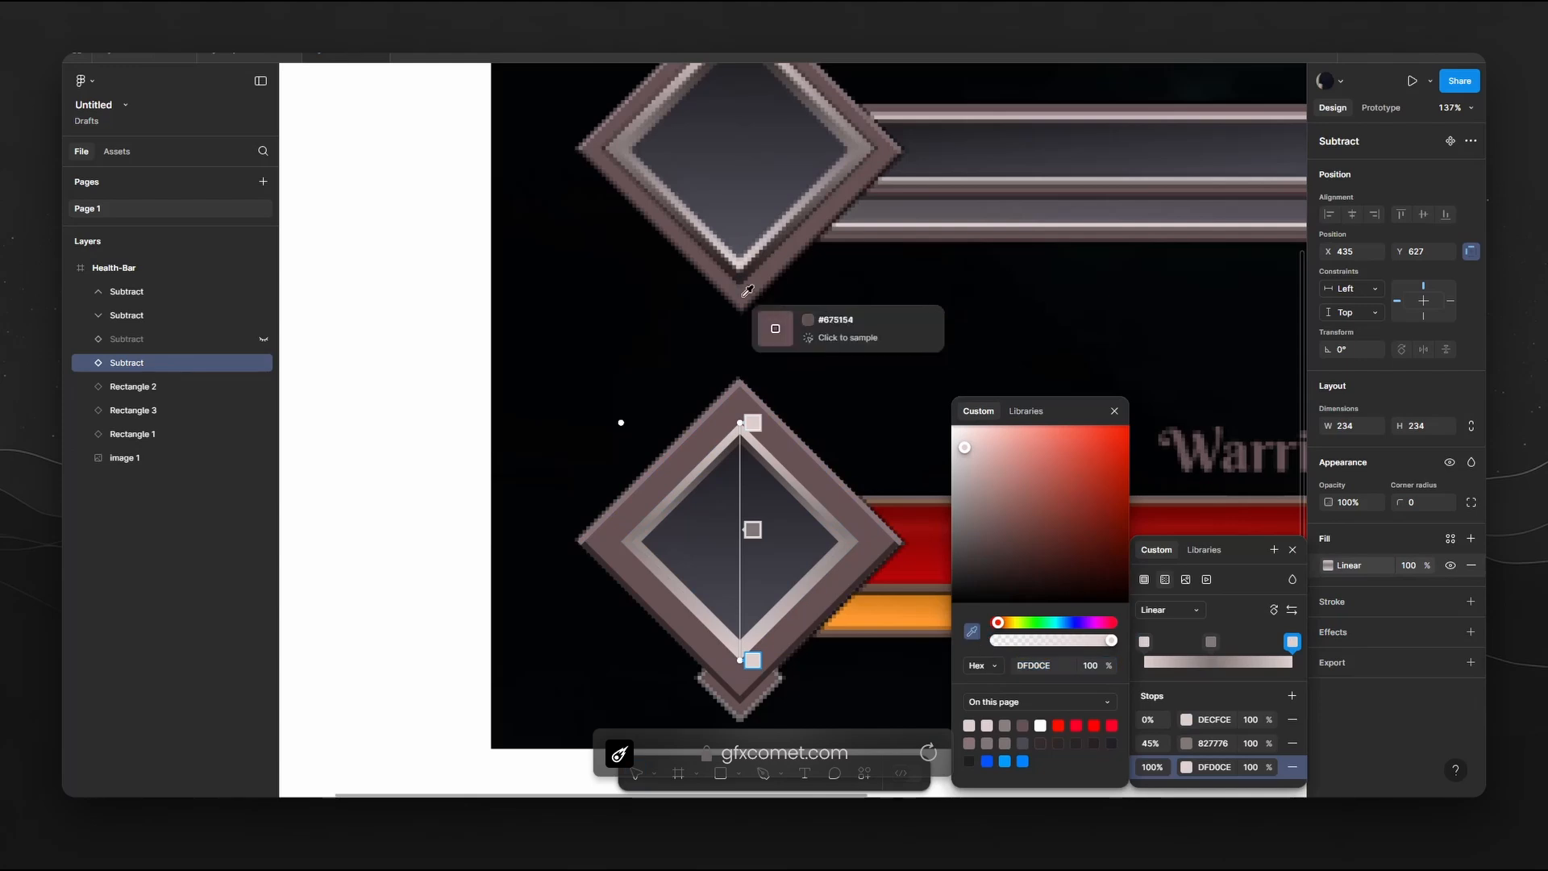
left_click(744, 280)
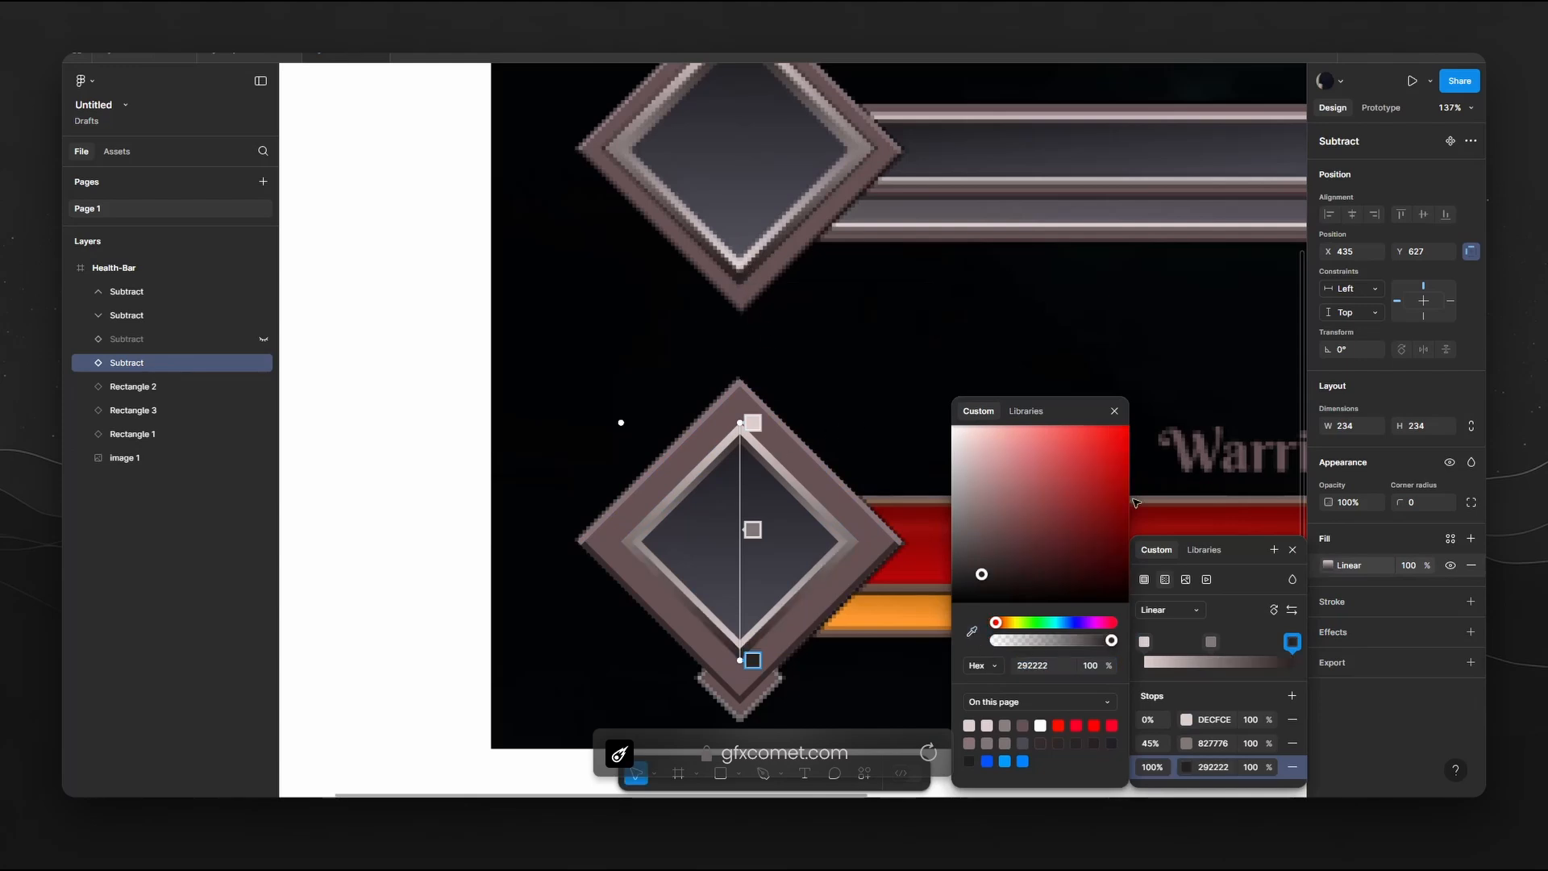
left_click(1115, 412)
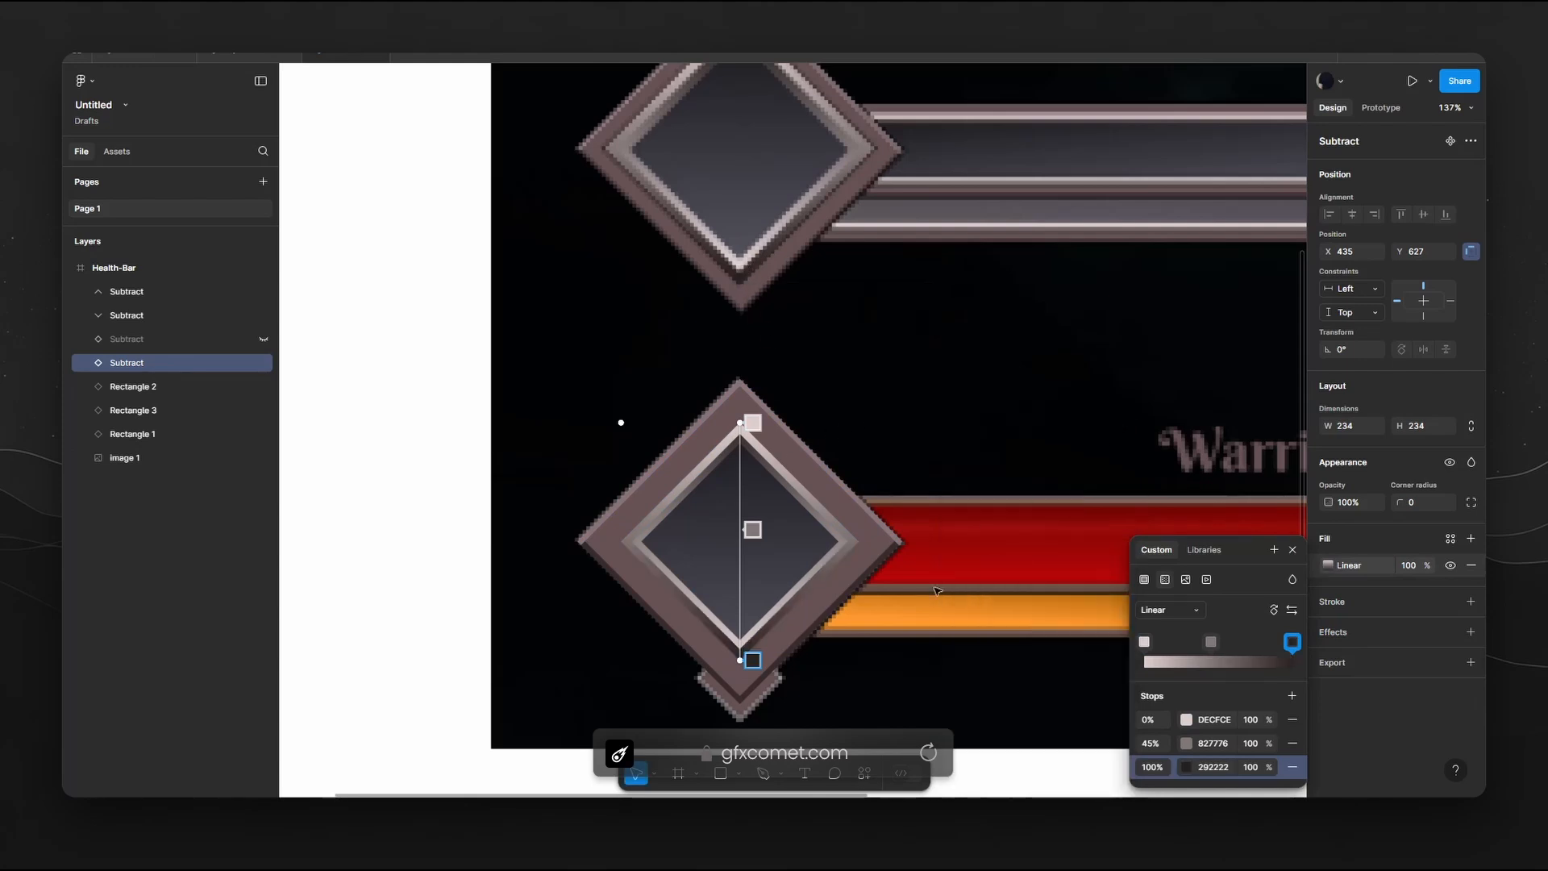
left_click(934, 587)
scroll(887, 587, "down", 1)
scroll(852, 564, "up", 1)
mouse_move(796, 518)
left_mouse_down()
mouse_move(878, 457)
mouse_move(815, 642)
mouse_move(833, 632)
left_mouse_up()
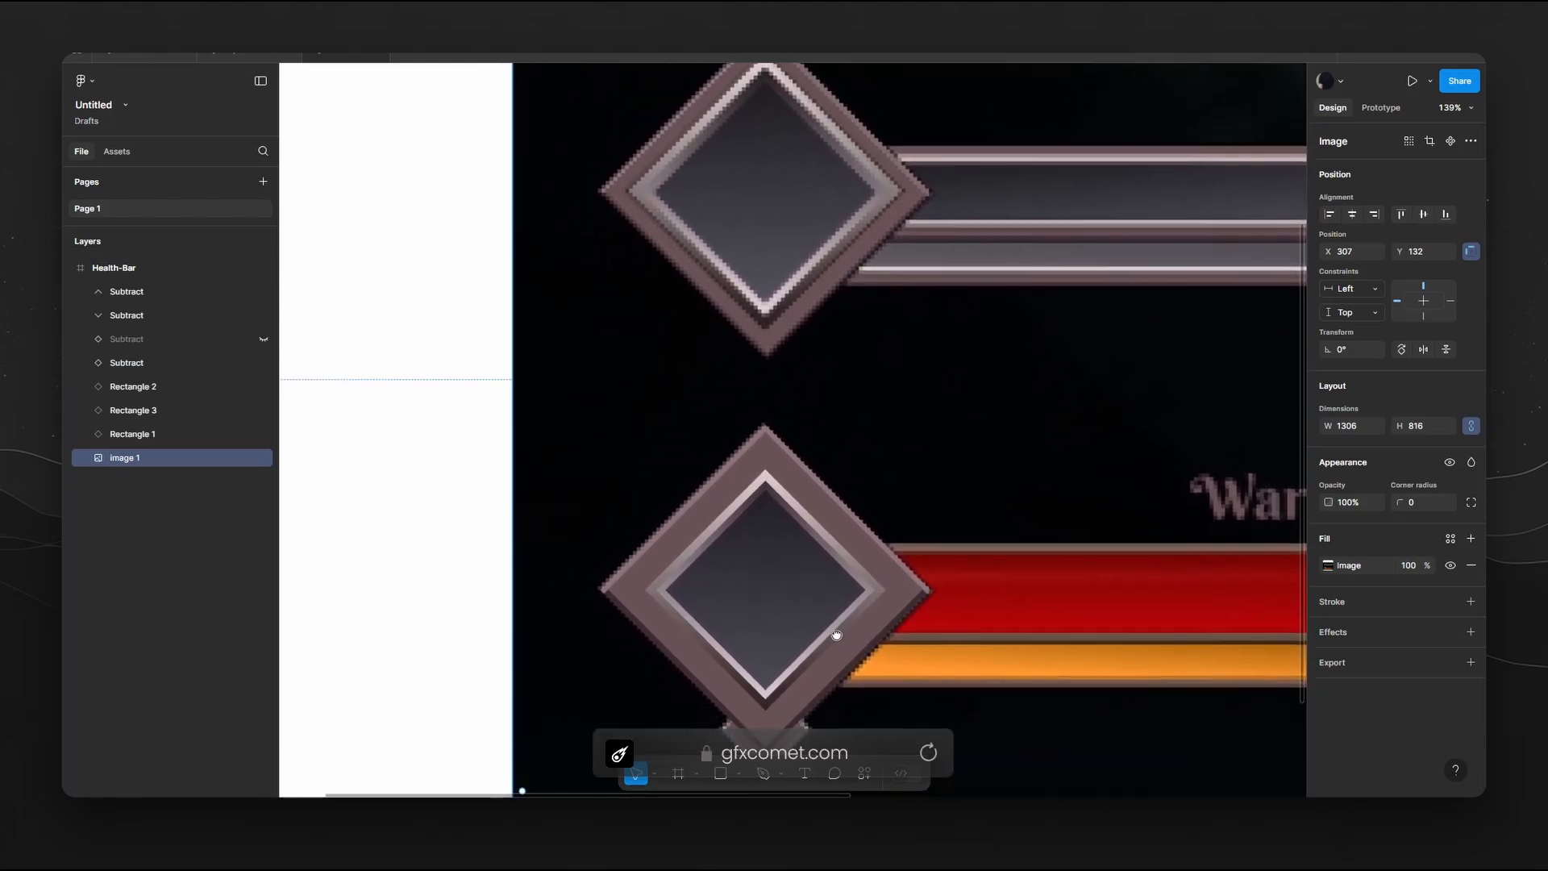
Duplicate Rectangle 3 directly beneath itself and scale the copy about its centre to about 172.5 × 172.5.
left_click(156, 412)
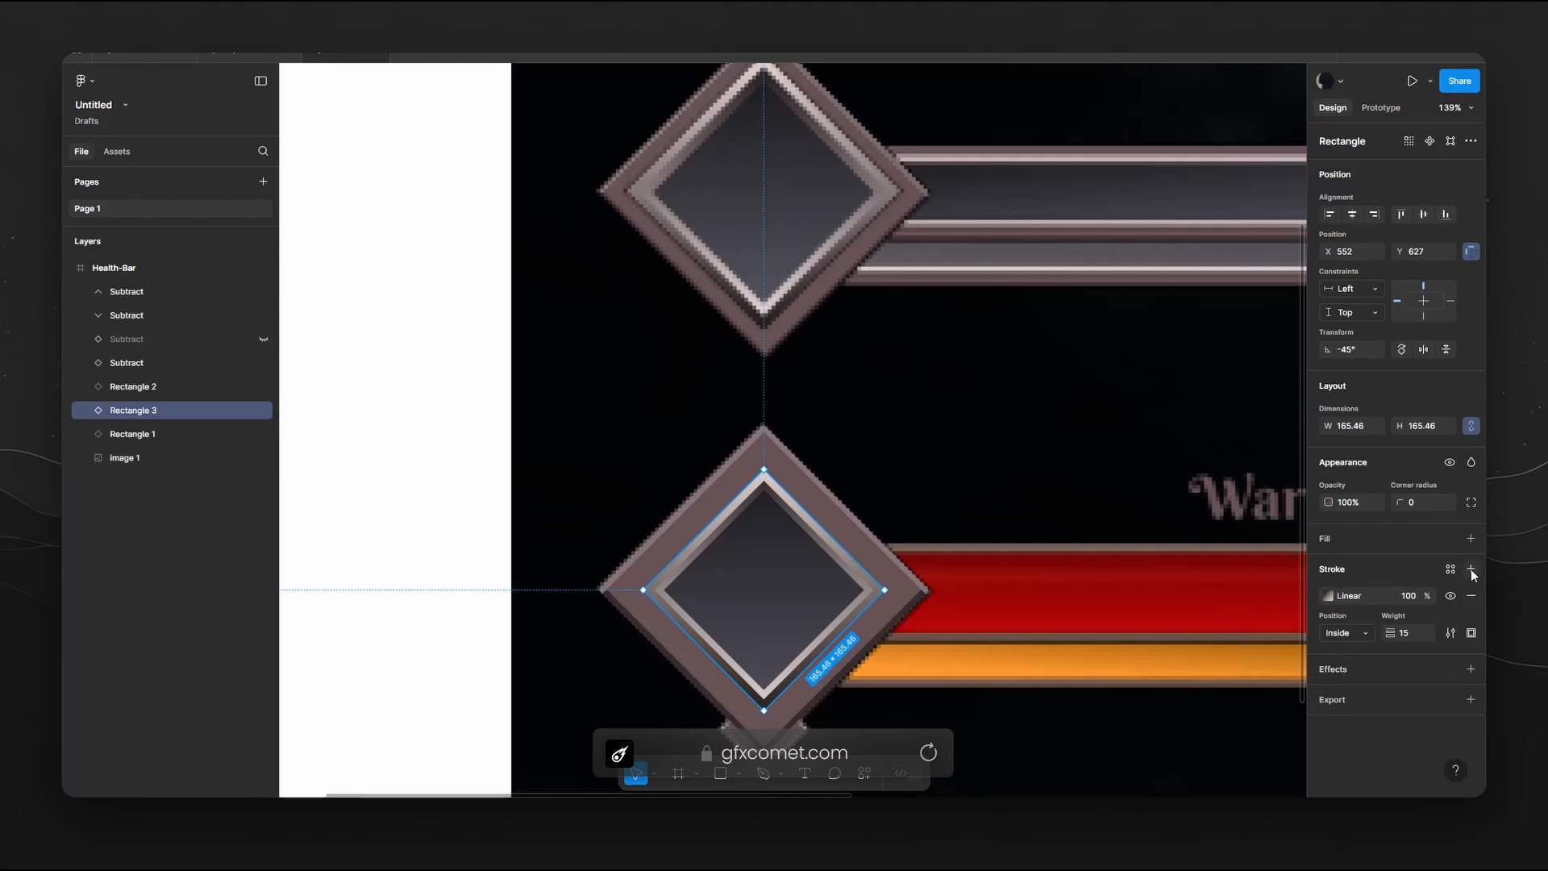
key("alt")
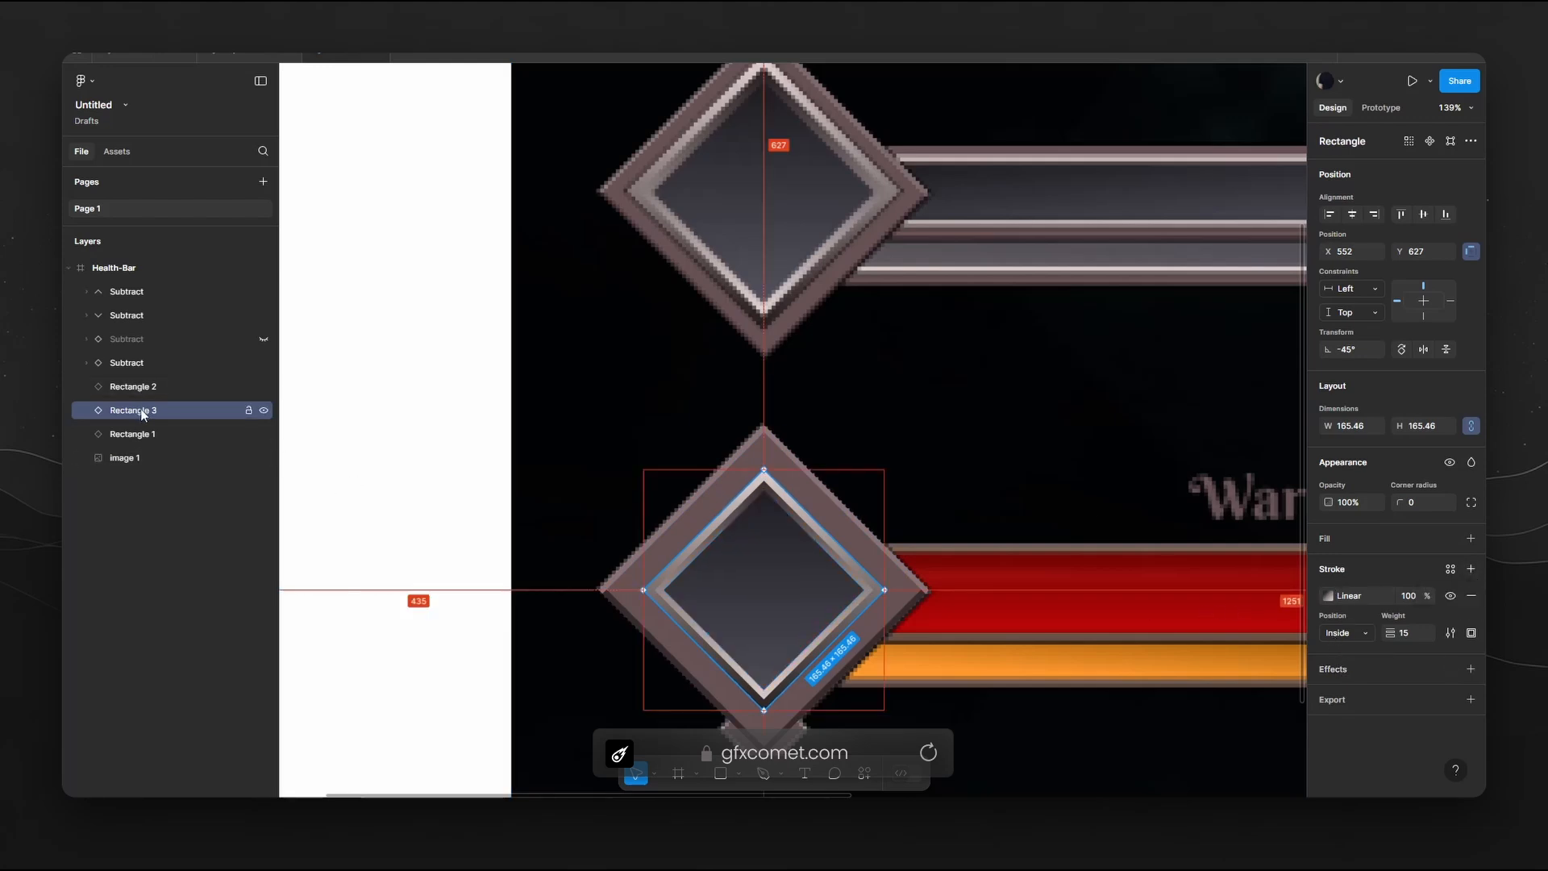
left_click_drag(141, 415, 215, 427)
left_click_drag(766, 468, 768, 466)
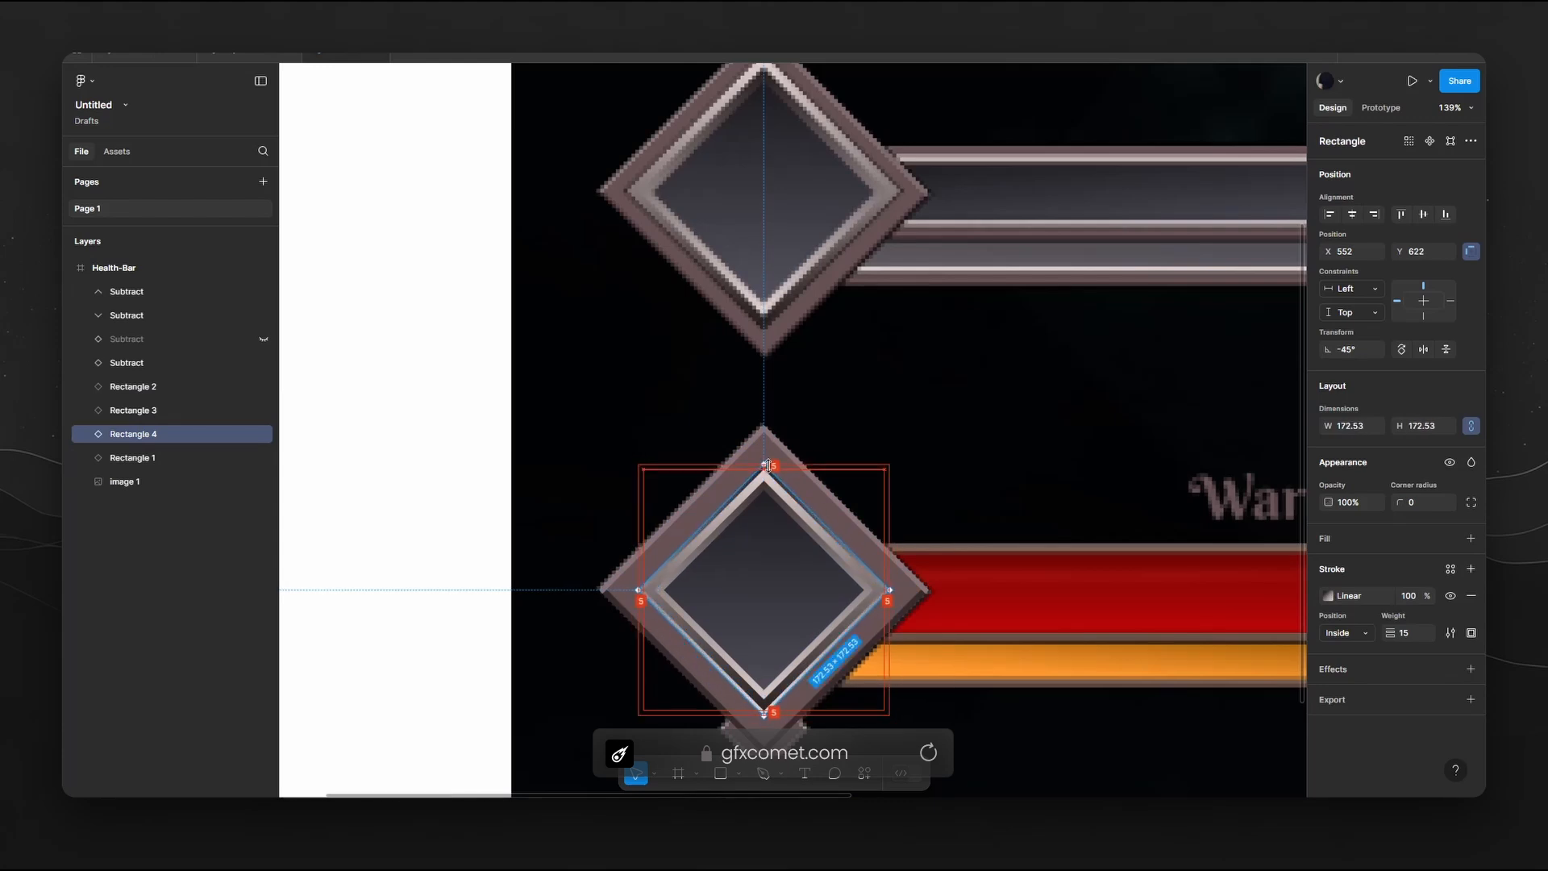
Make the enlarged diamond copy's stroke a solid dark brown sampled from the reference emblem's lower inner edge.
left_click(1351, 592)
left_click(1150, 630)
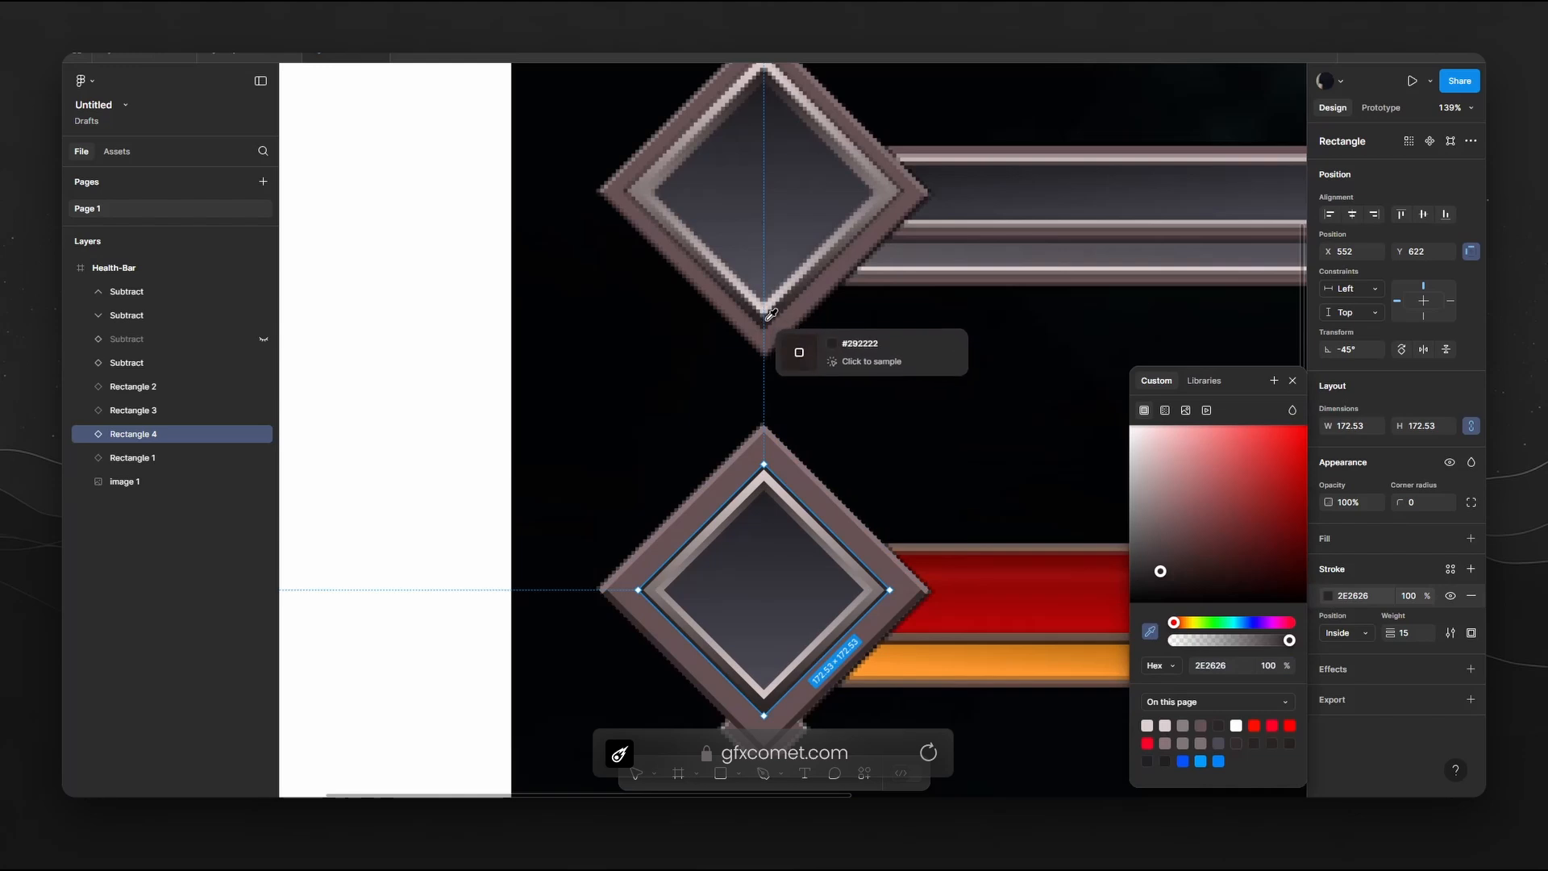
left_click(843, 351)
Examine the finished diamond emblem with the reference image temporarily hidden, and show the image again.
scroll(978, 458, "down", 5)
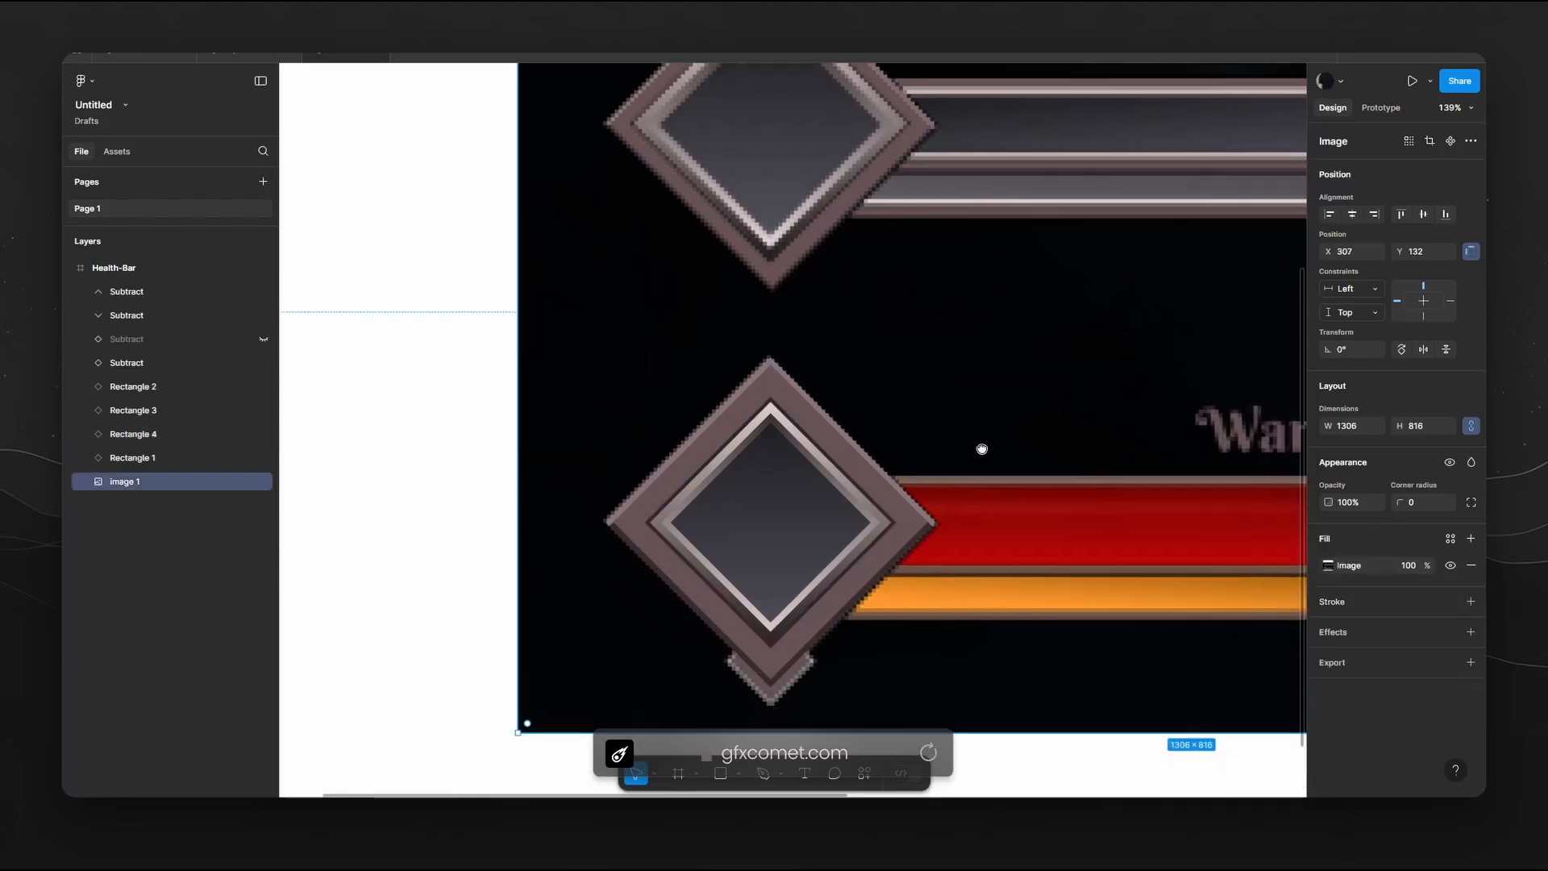
scroll(949, 475, "down", 5)
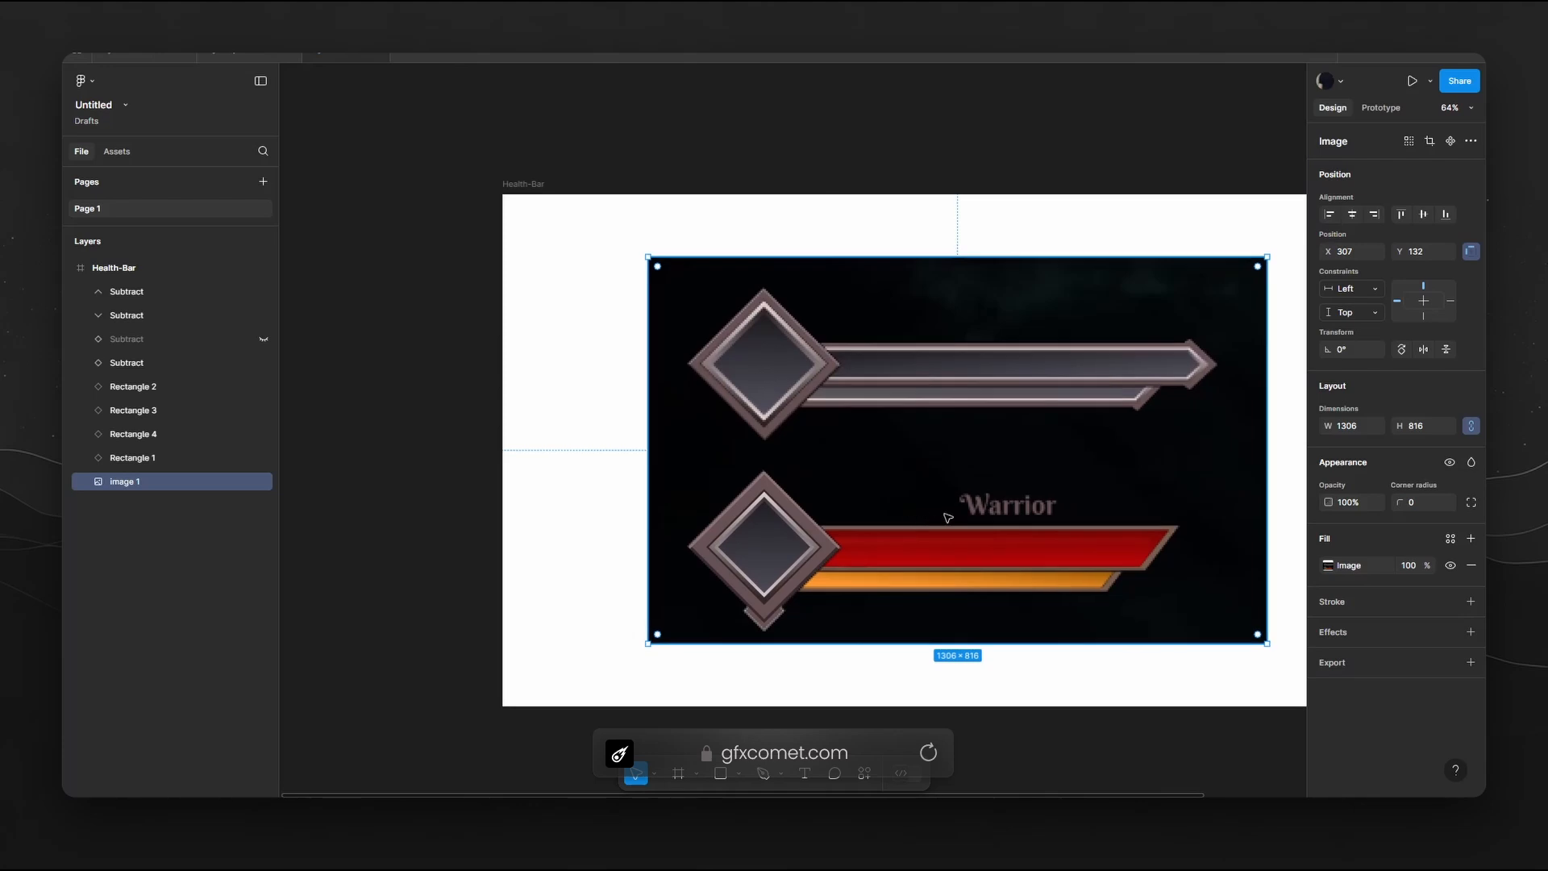
left_click_drag(950, 521, 804, 522)
key("shift+2")
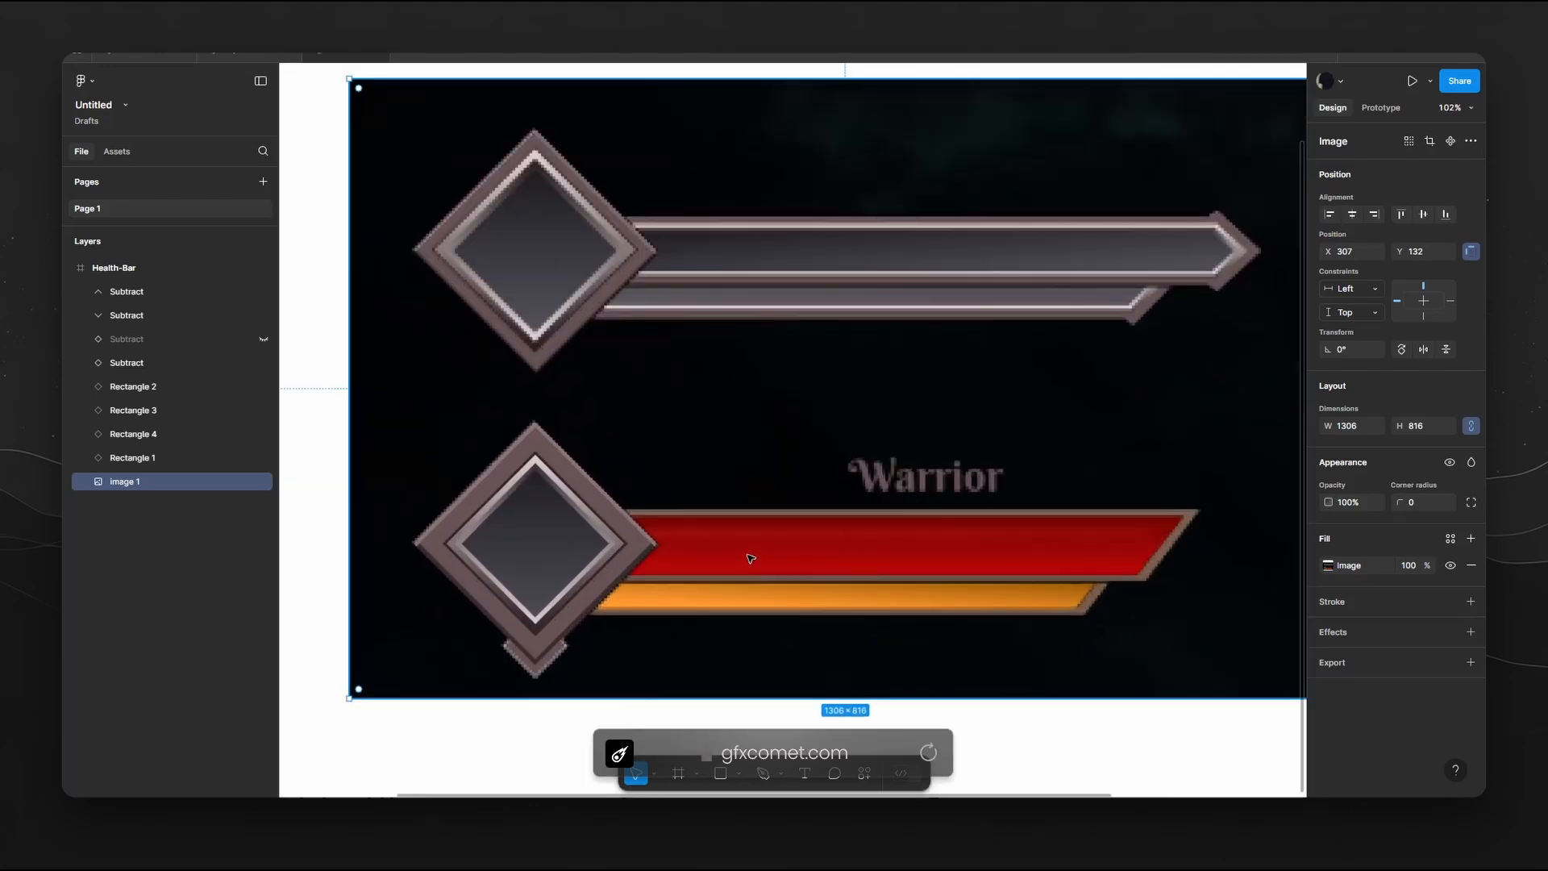
left_click(263, 484)
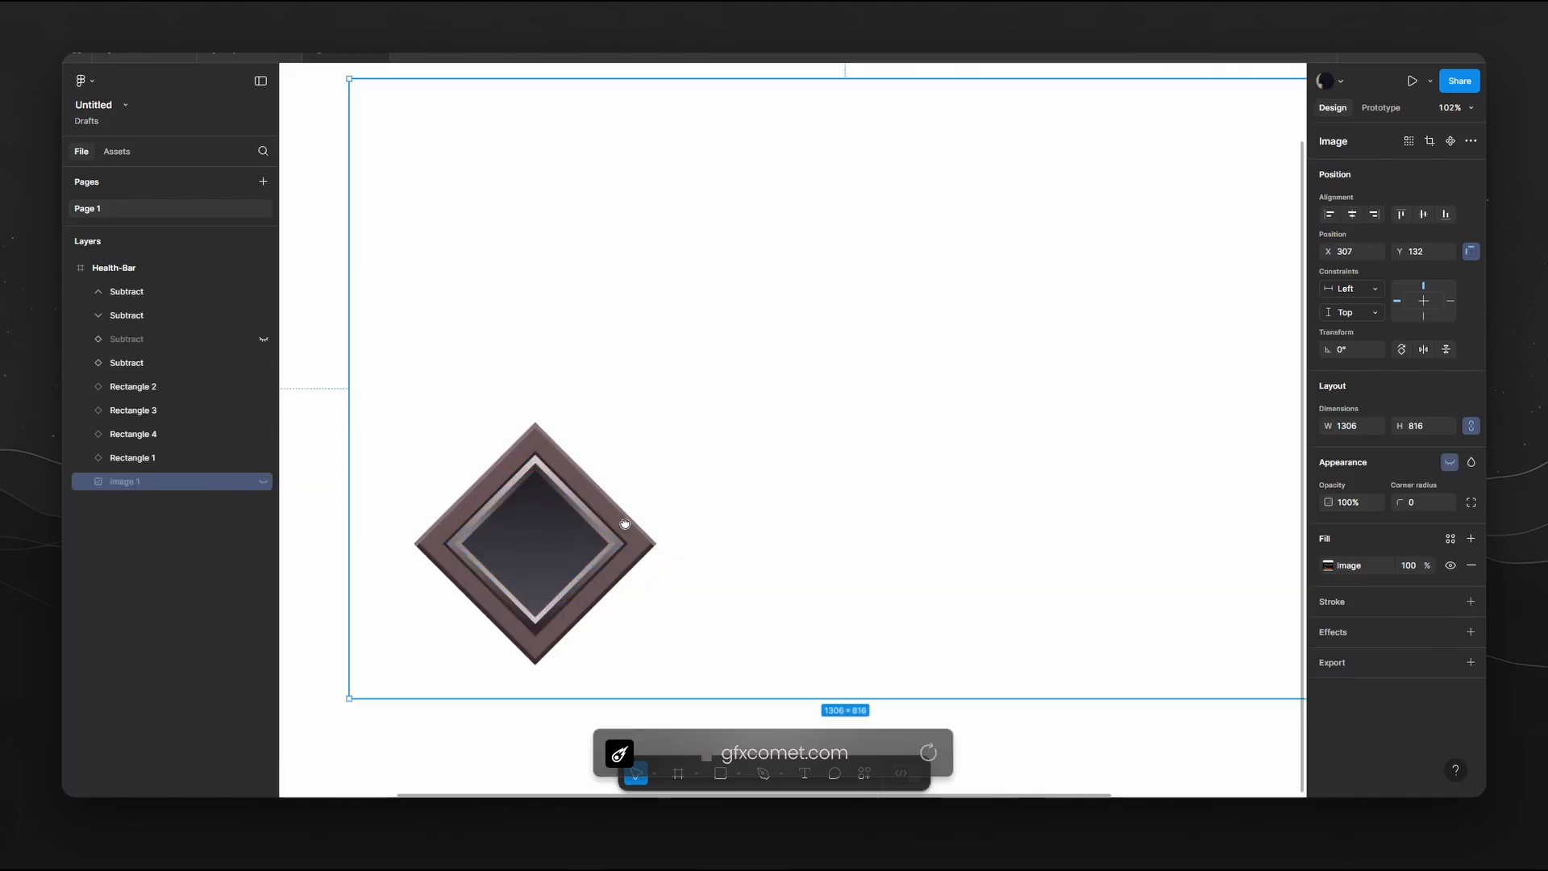
scroll(854, 423, "left", 3)
scroll(894, 504, "down", 7)
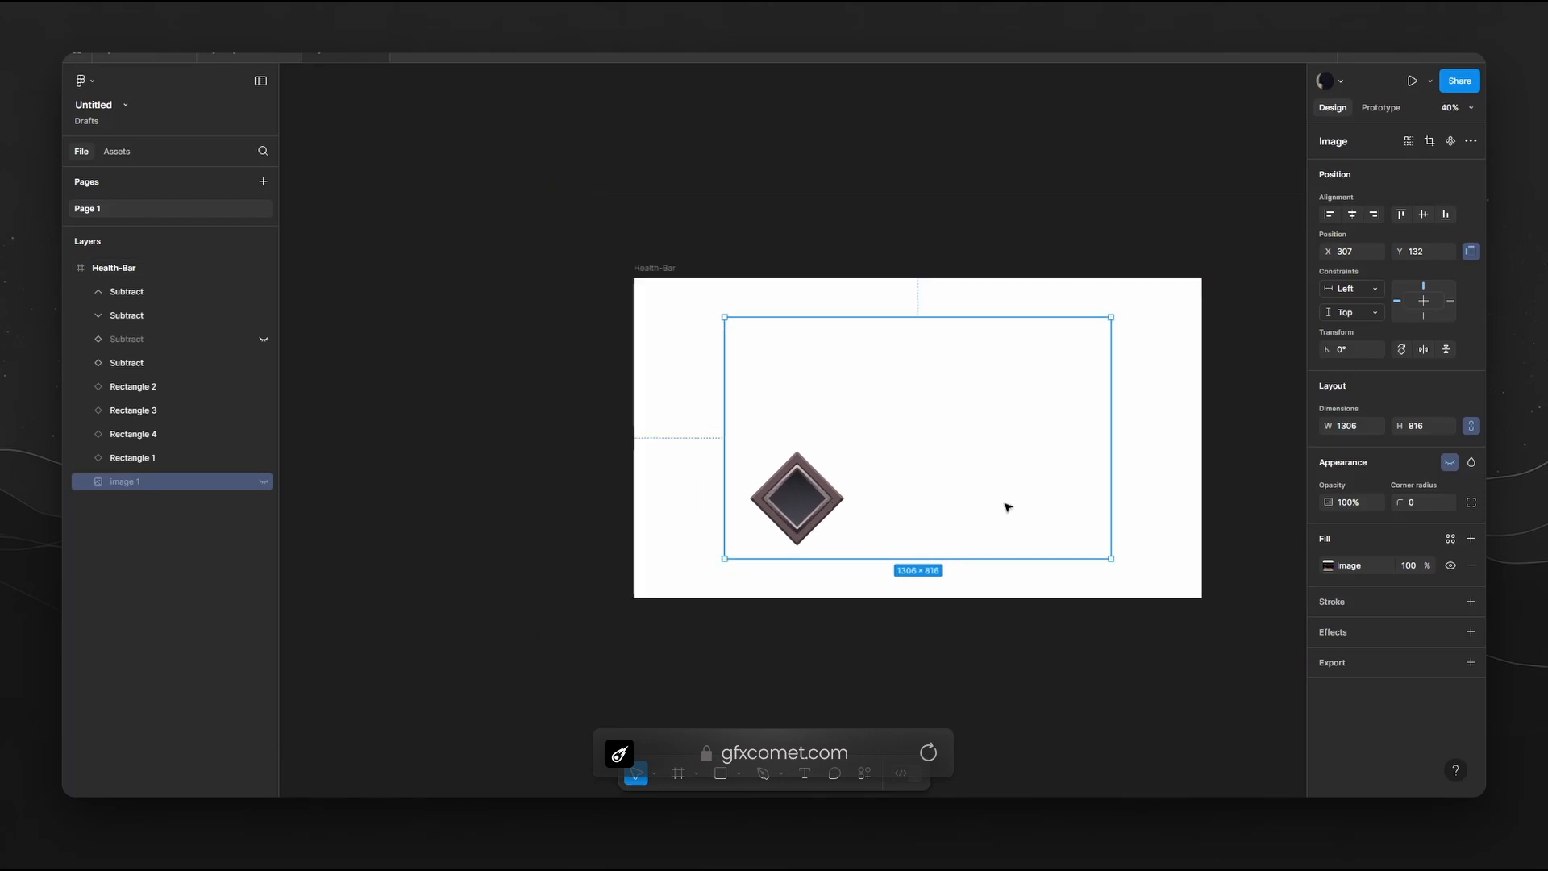
left_click_drag(1009, 508, 953, 452)
scroll(794, 454, "up", 3)
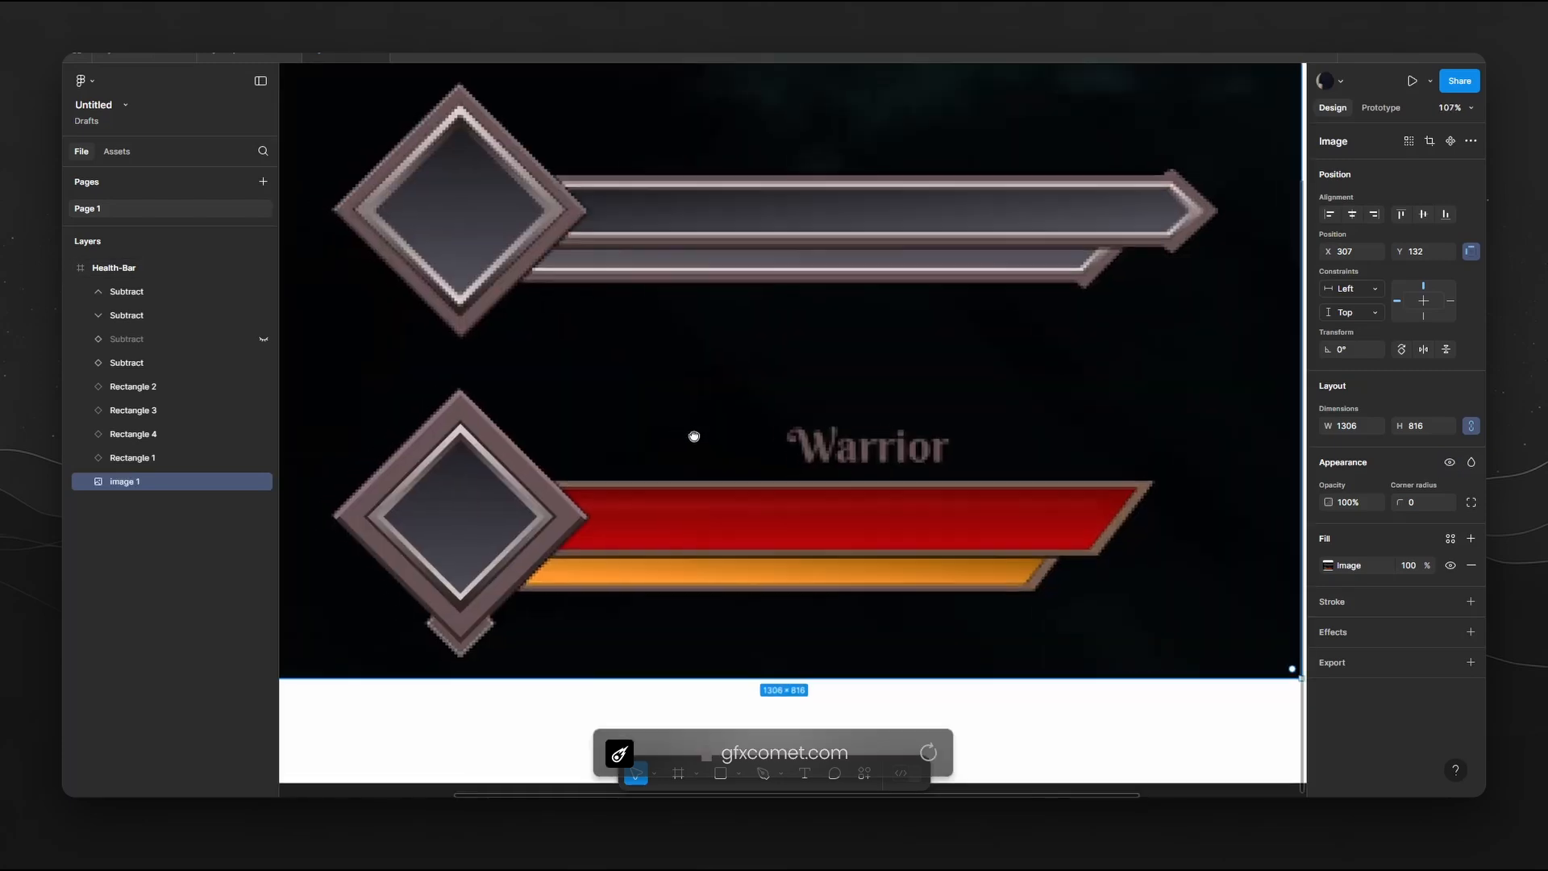
left_click_drag(695, 436, 823, 512)
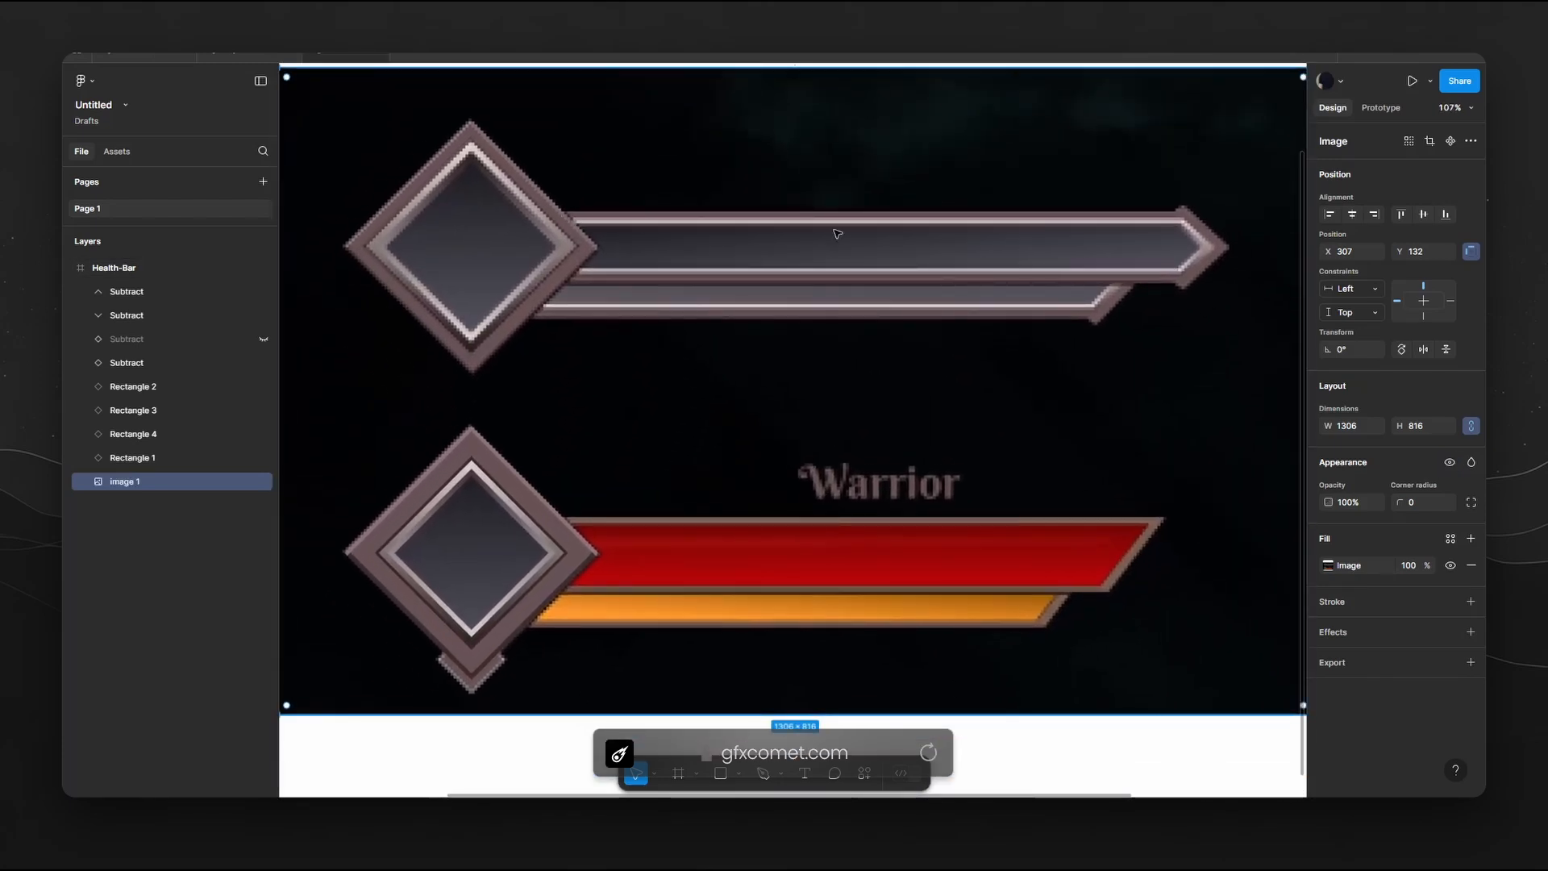
left_click_drag(949, 284, 920, 325)
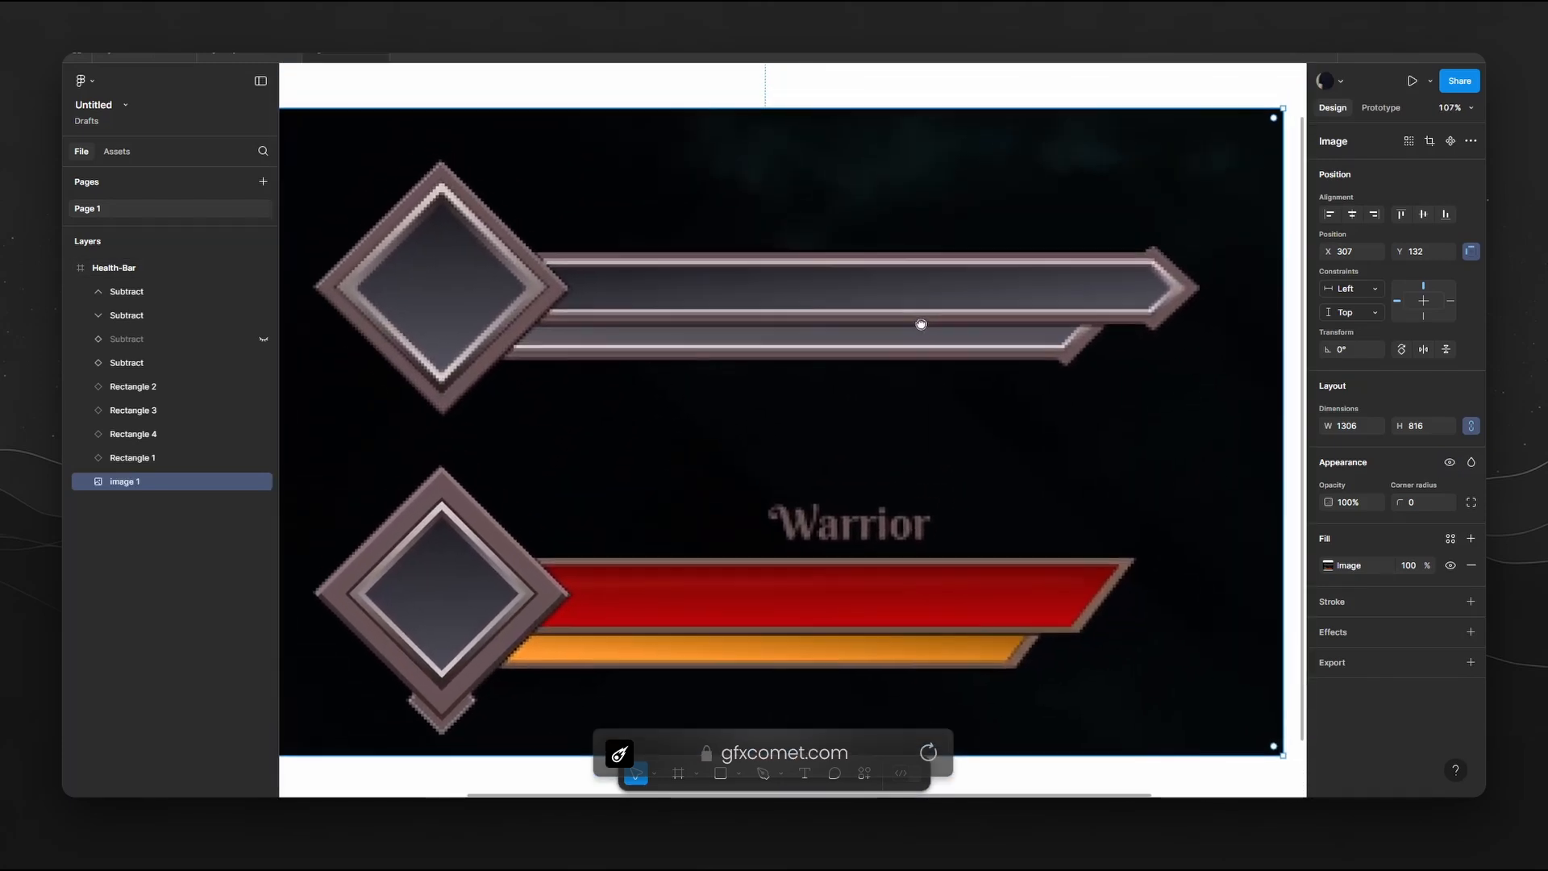
left_click(763, 776)
scroll(557, 303, "right", 2)
scroll(556, 302, "up", 1)
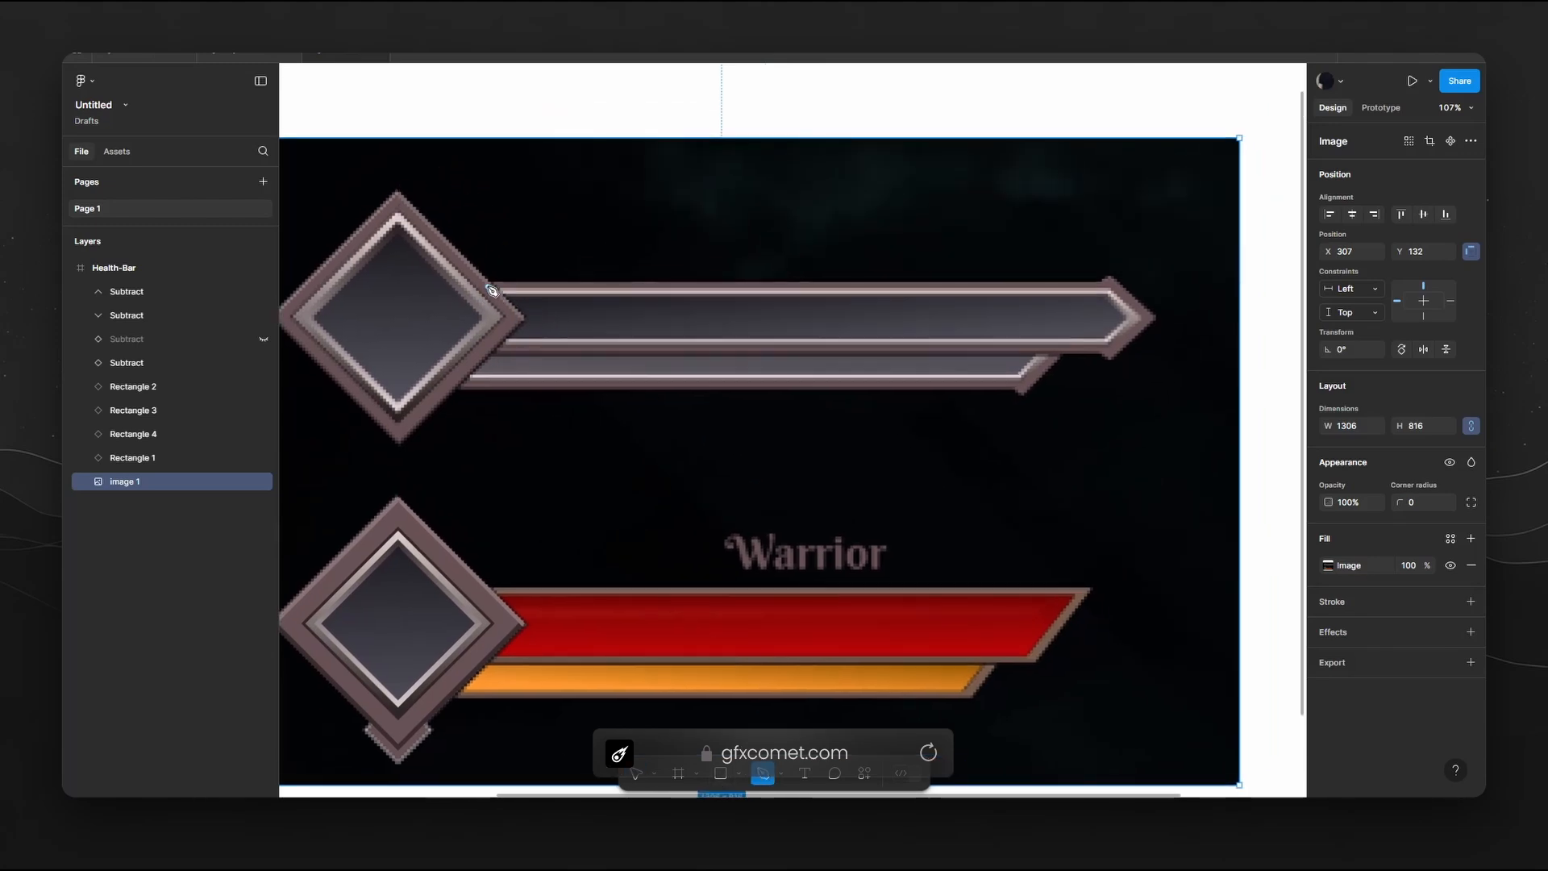
left_click(485, 282)
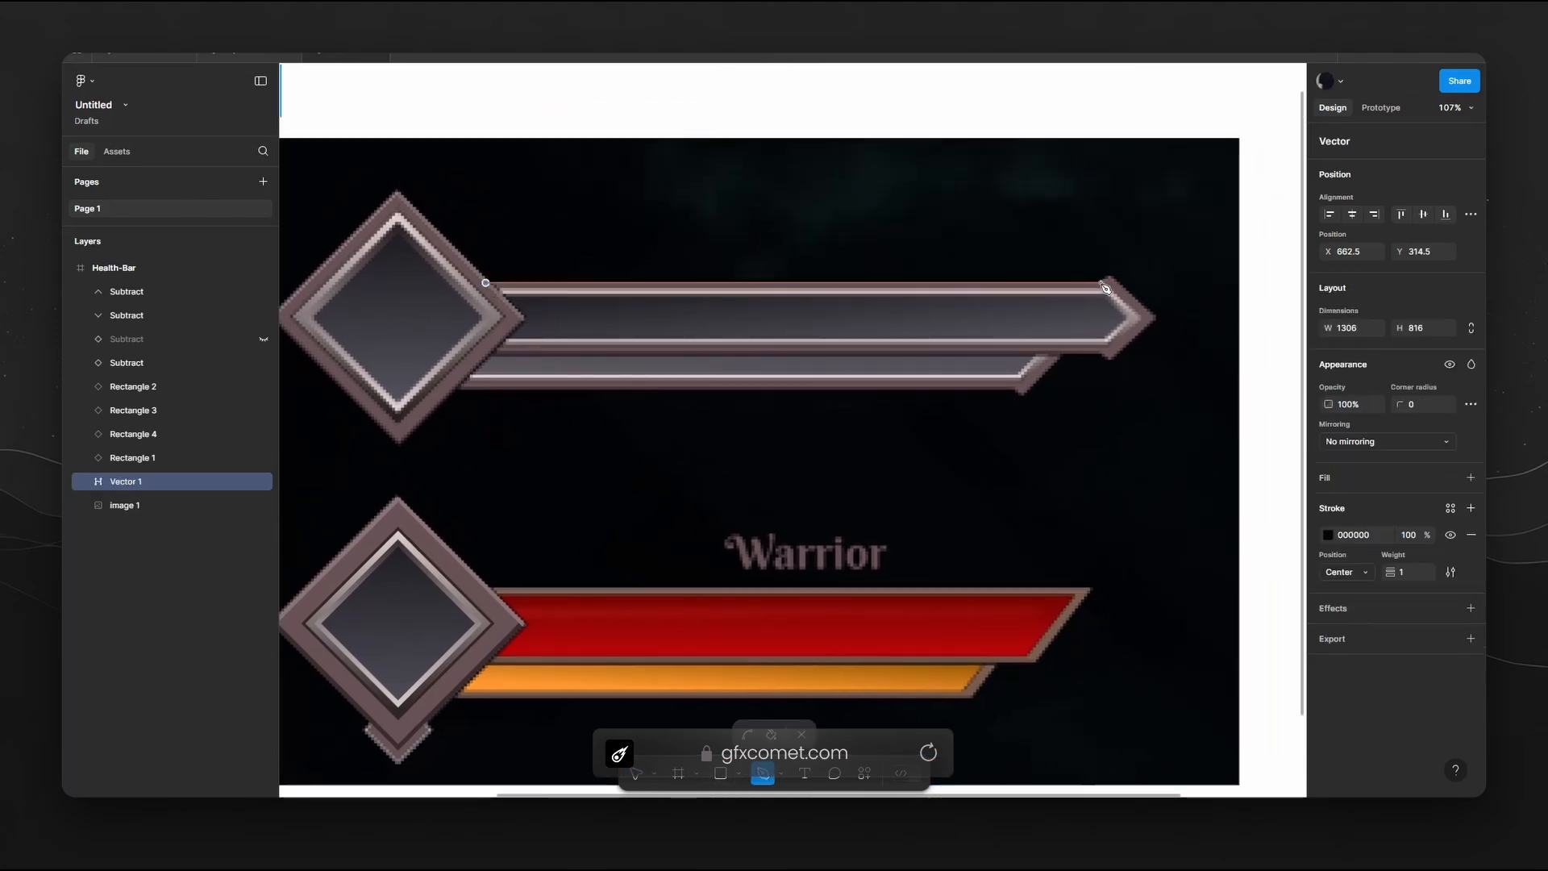
key("Escape")
scroll(1102, 537, "down", 2)
scroll(1102, 537, "left", 1)
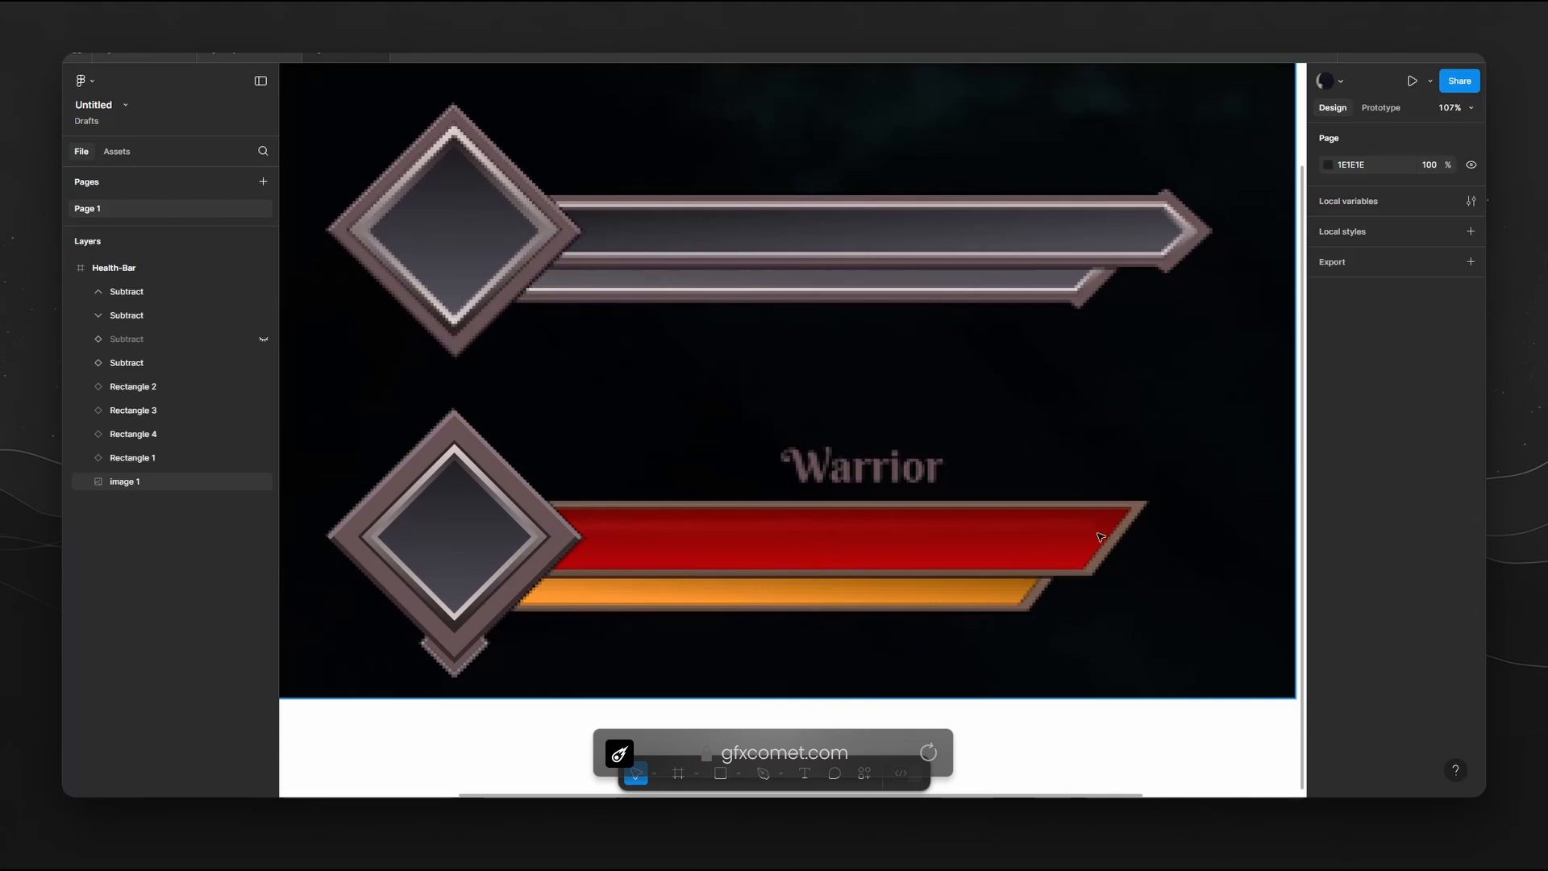
Trace the red health bar with the Pen tool as a closed shape with a slanted far end, about 761.5 × 95.5.
left_click(763, 774)
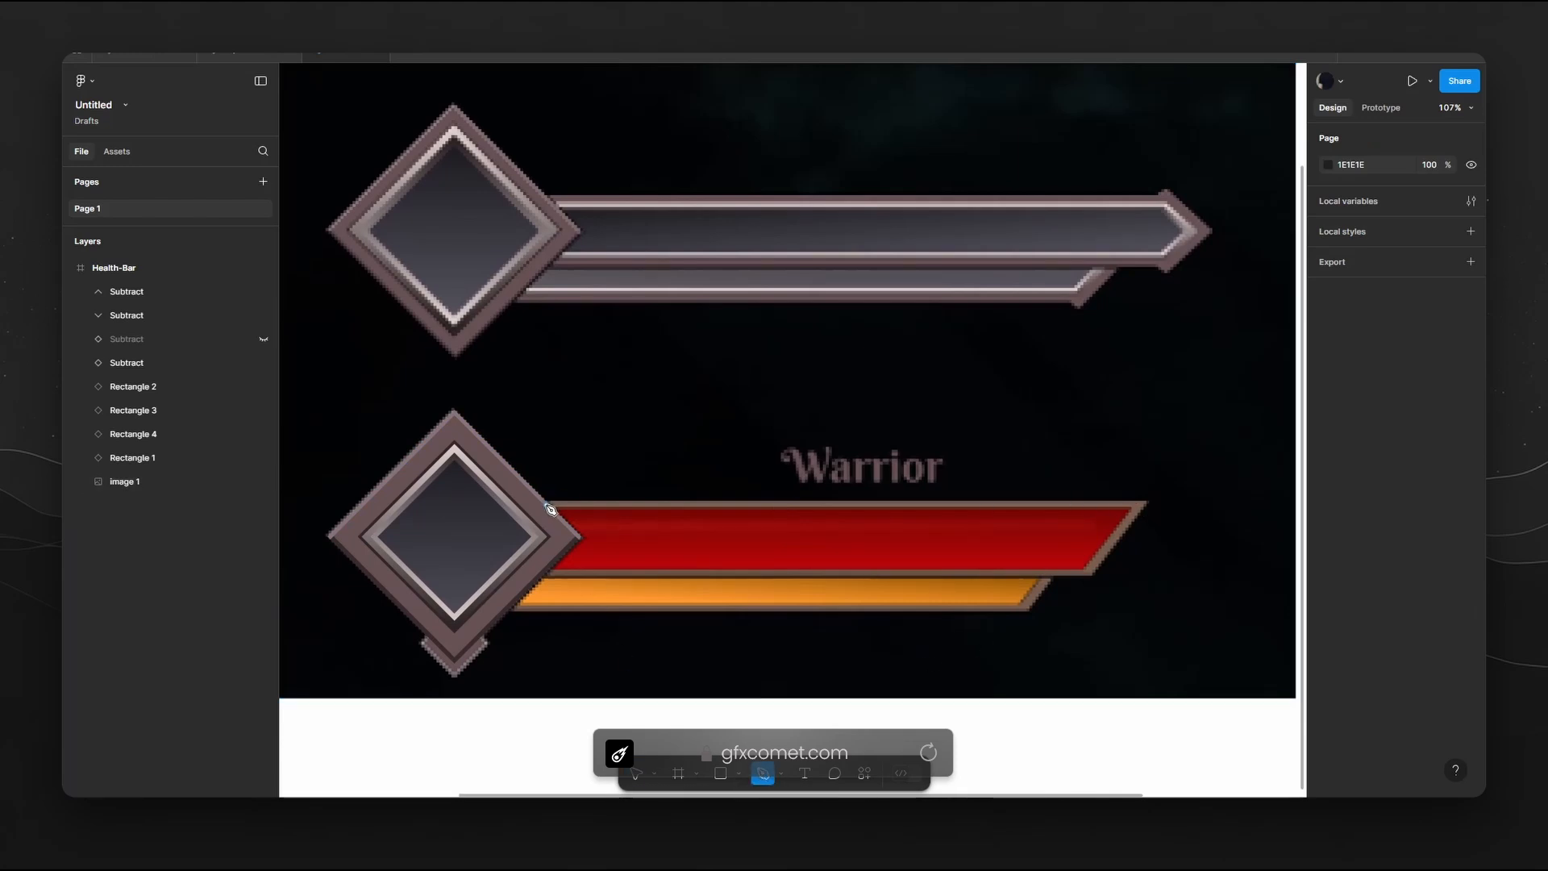
left_click(543, 502)
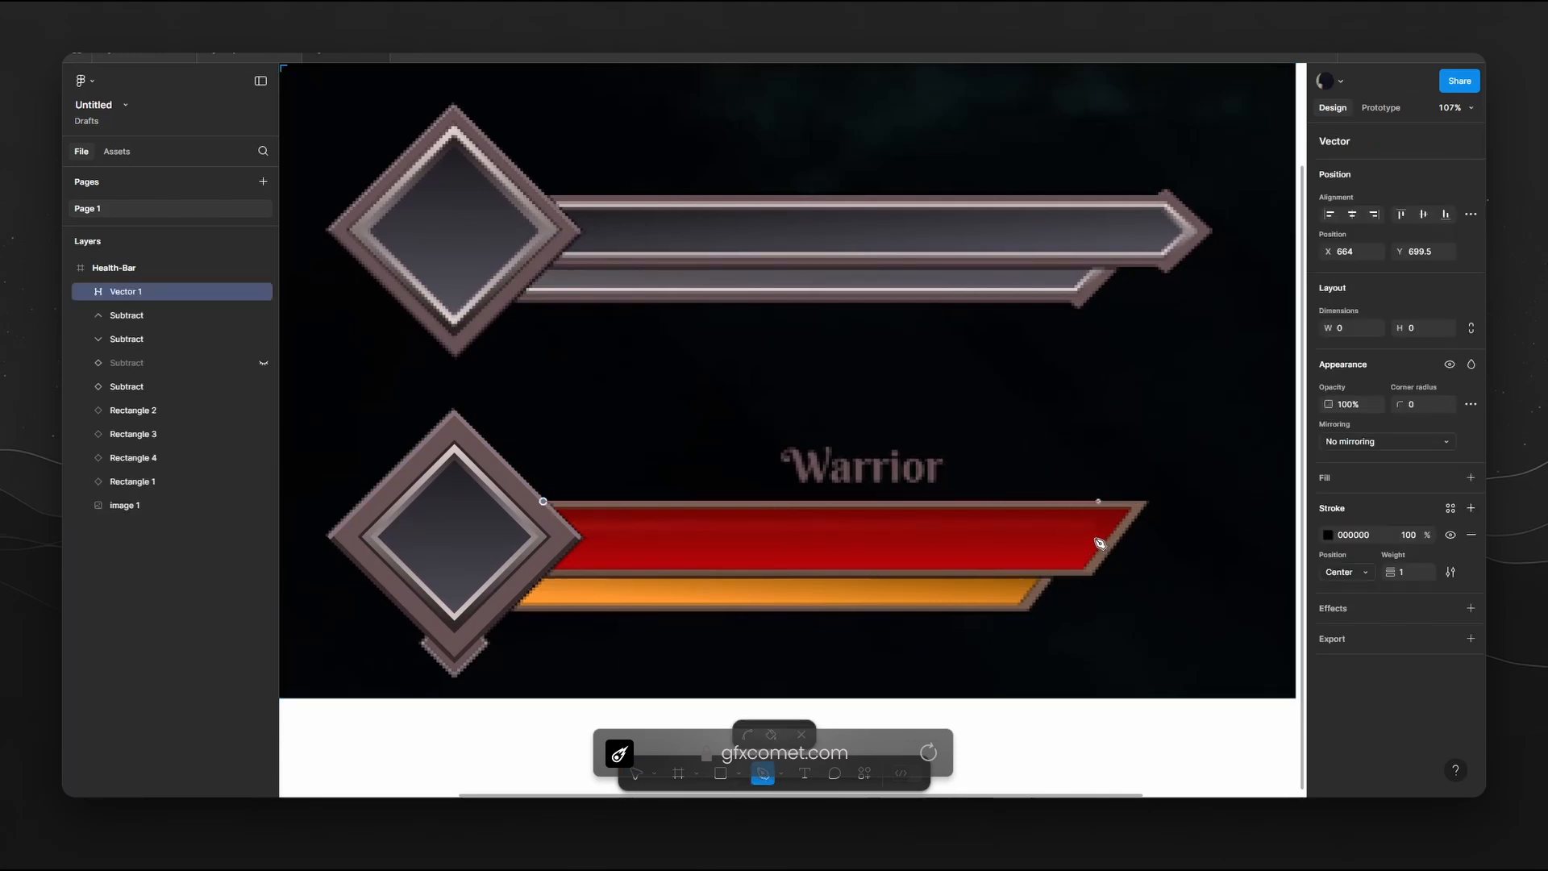
left_click(1147, 503)
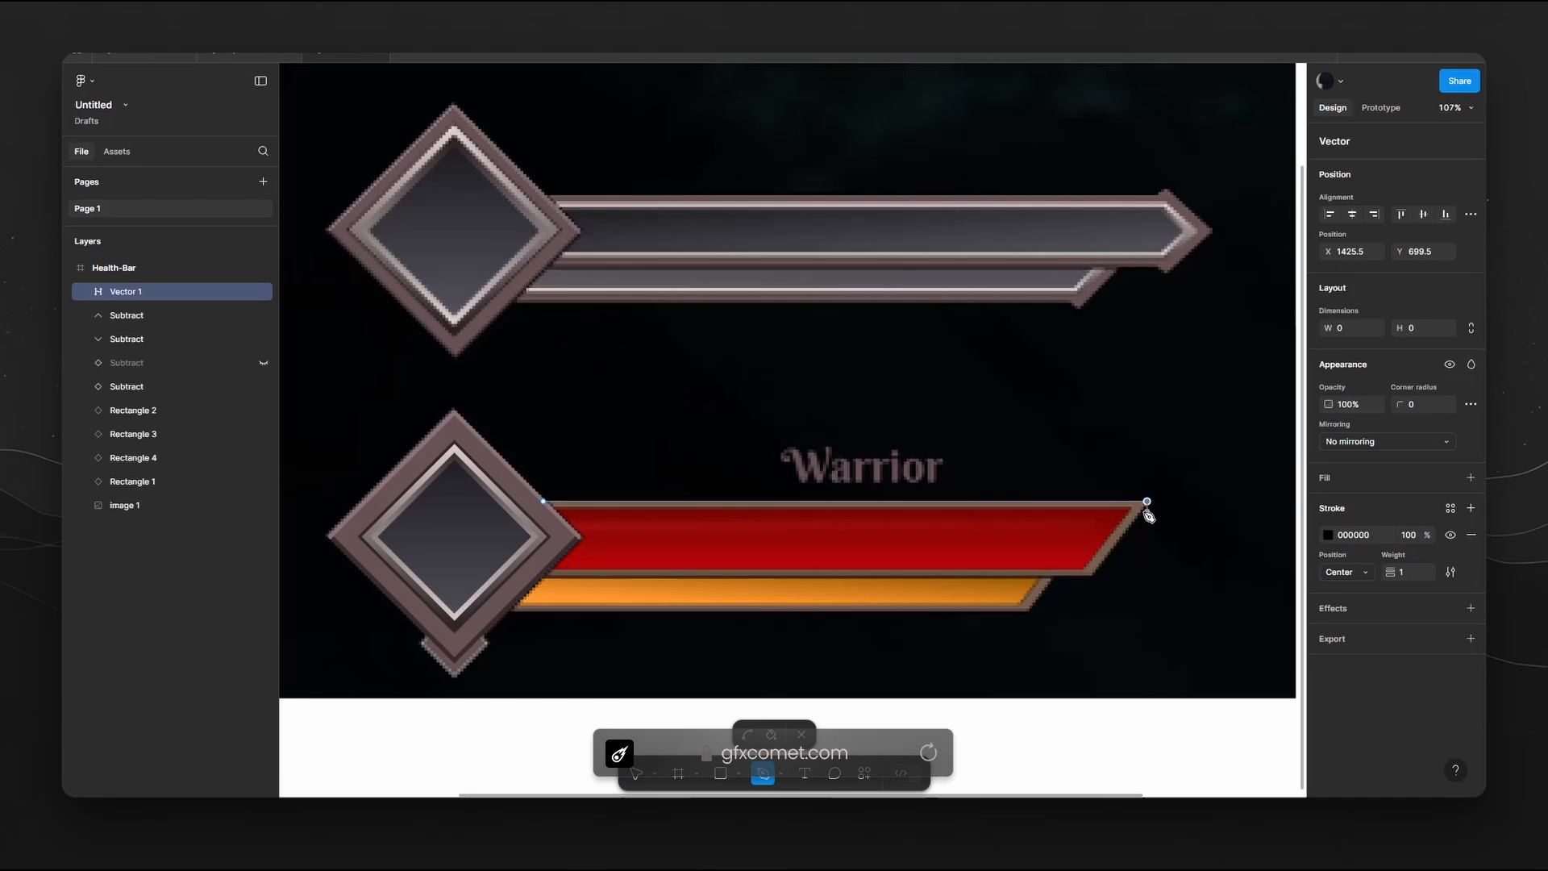
left_click(1091, 577)
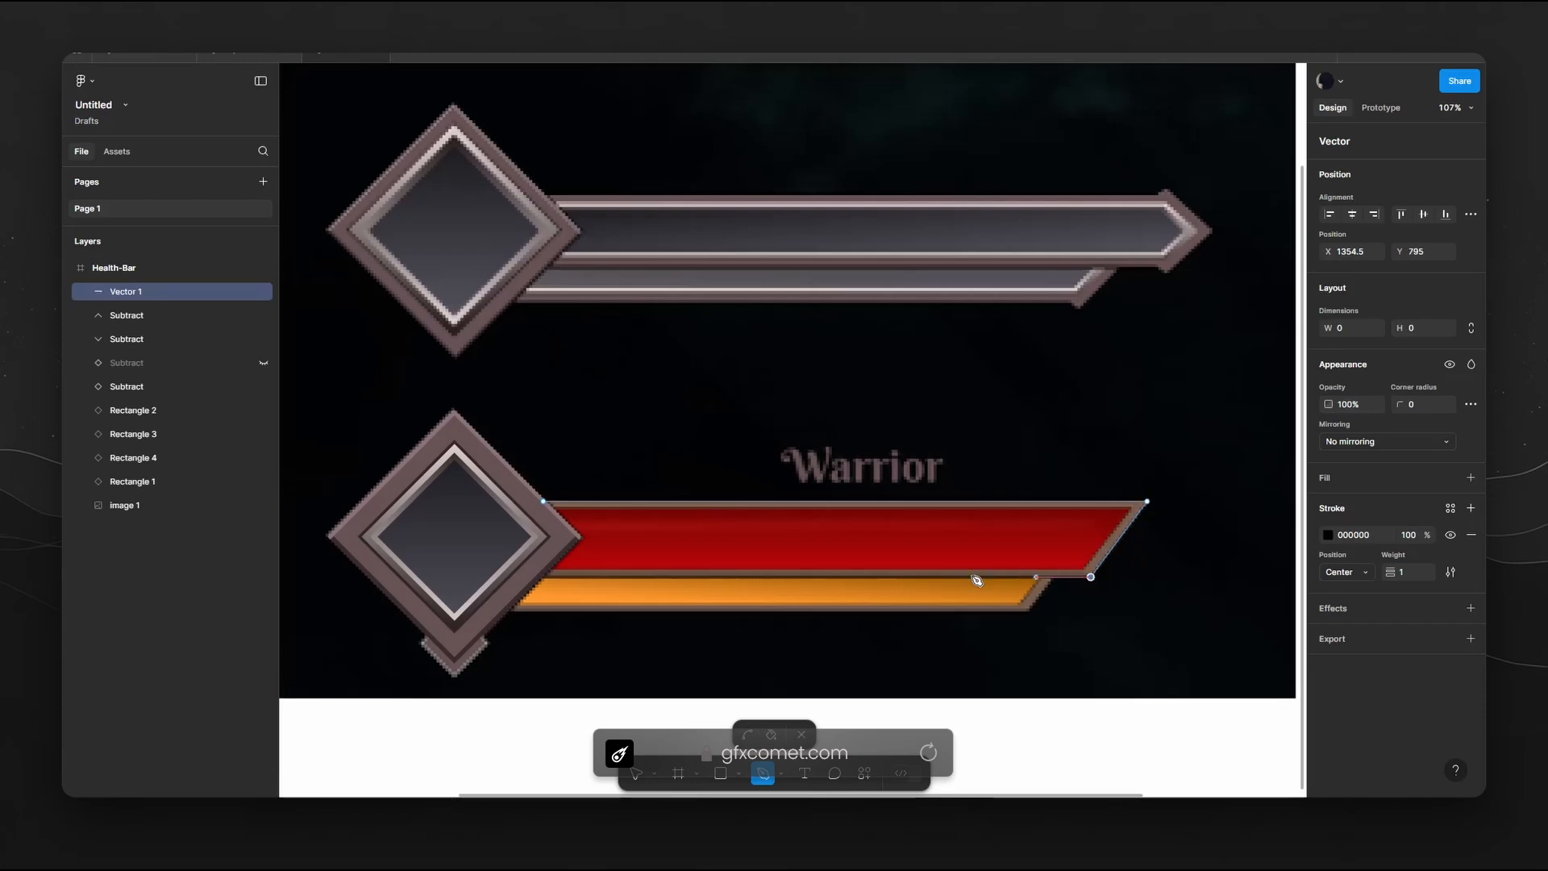
left_click(525, 577)
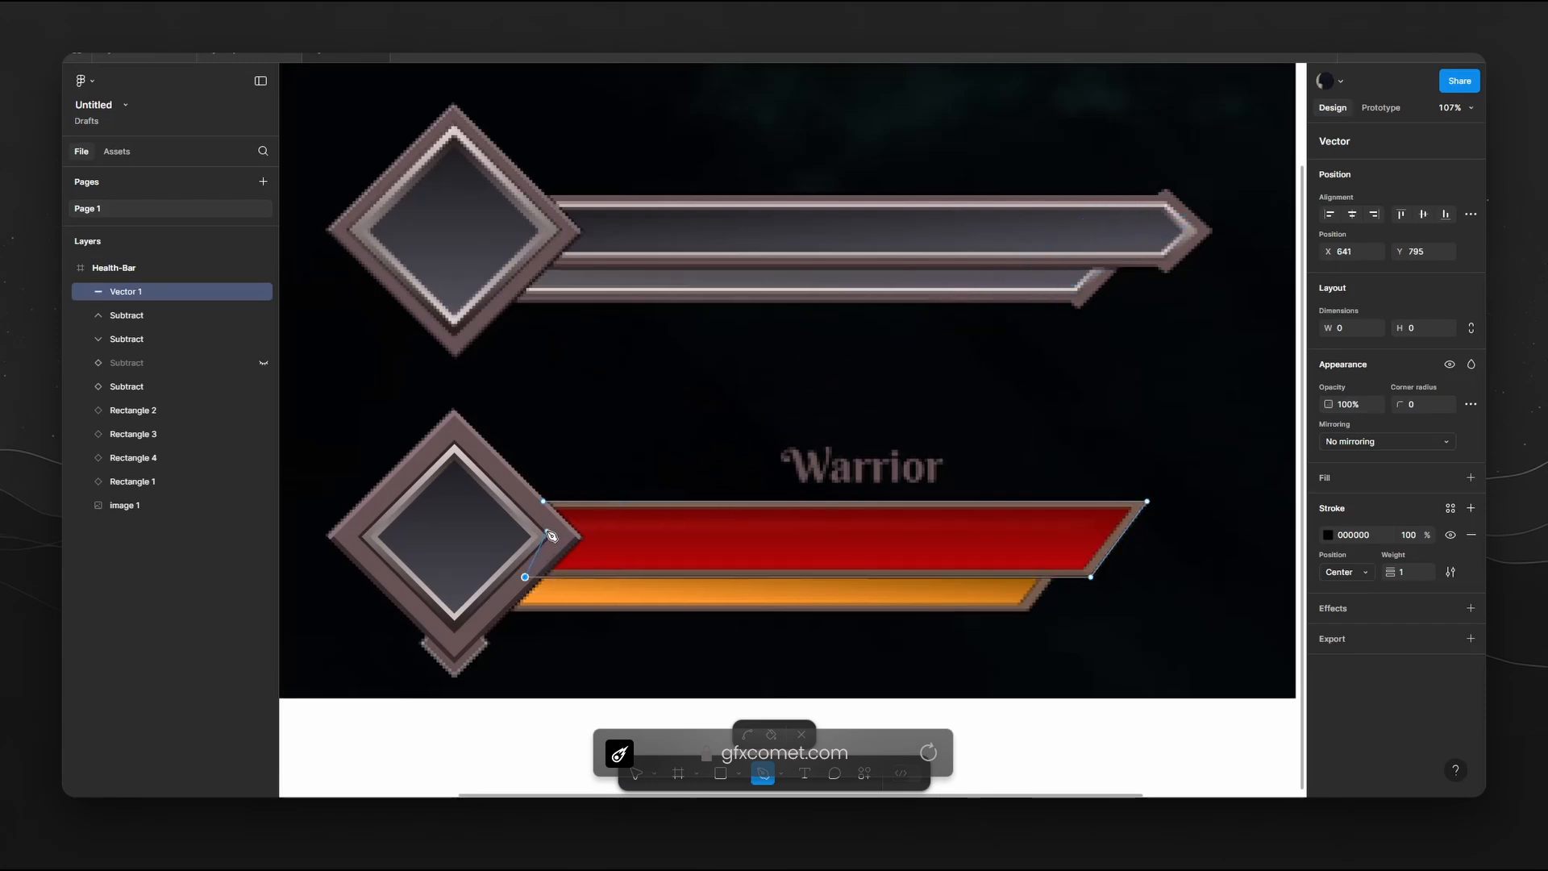
key("ctrl+z")
Add a D9D9D9 fill to the traced bar shape and remove its stroke.
left_click(1472, 479)
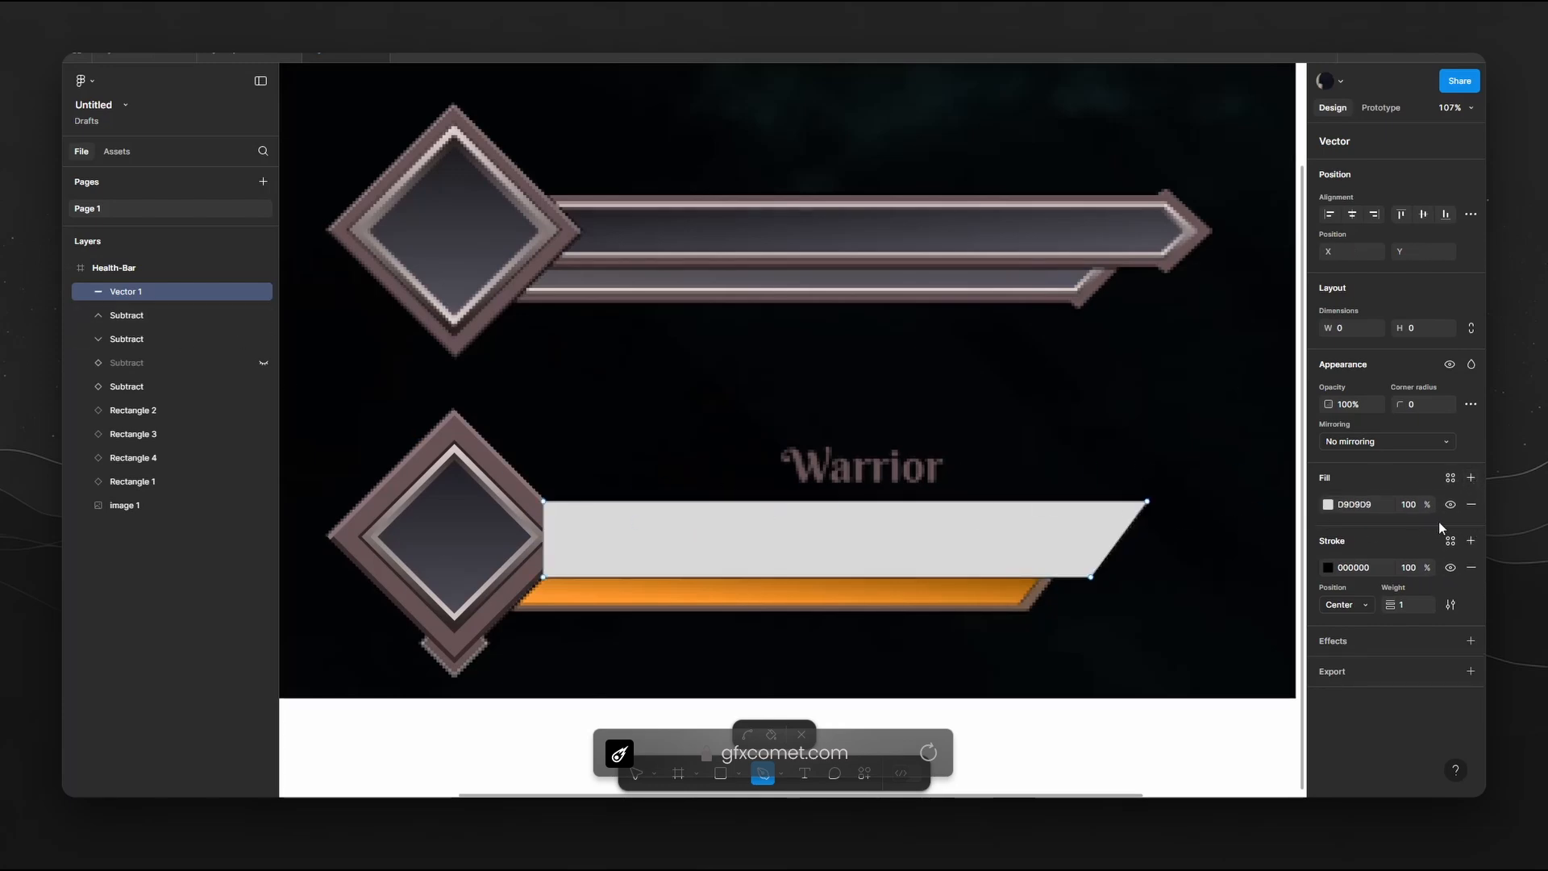
left_click(1472, 568)
left_click(635, 775)
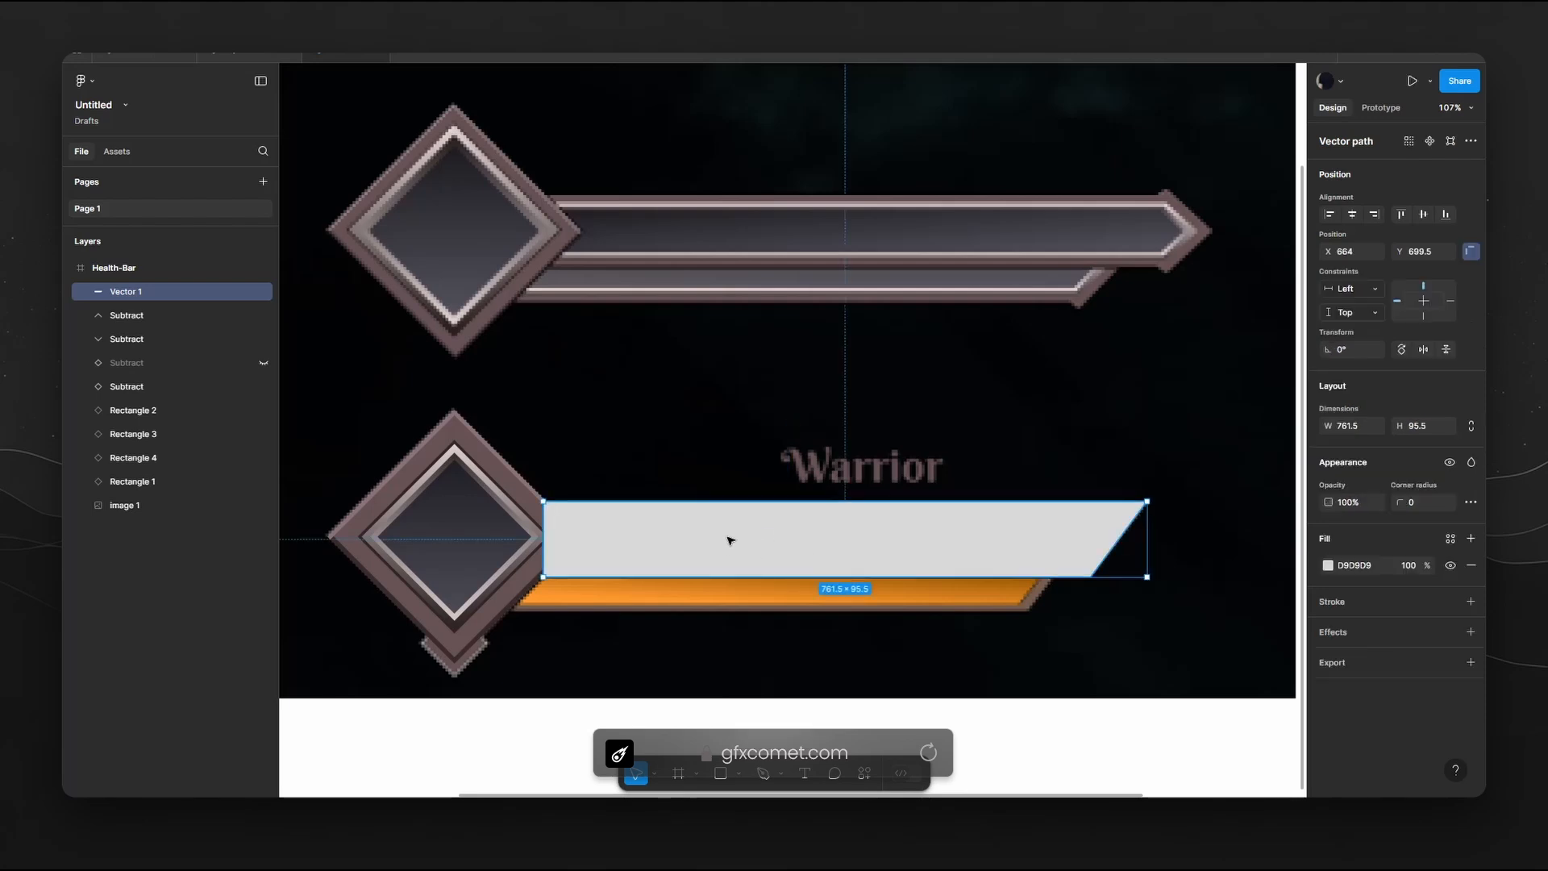
Move the traced bar shape above the reference red bar and fill it with 6A5A58 sampled from that bar's upper border.
left_click_drag(726, 535, 751, 401)
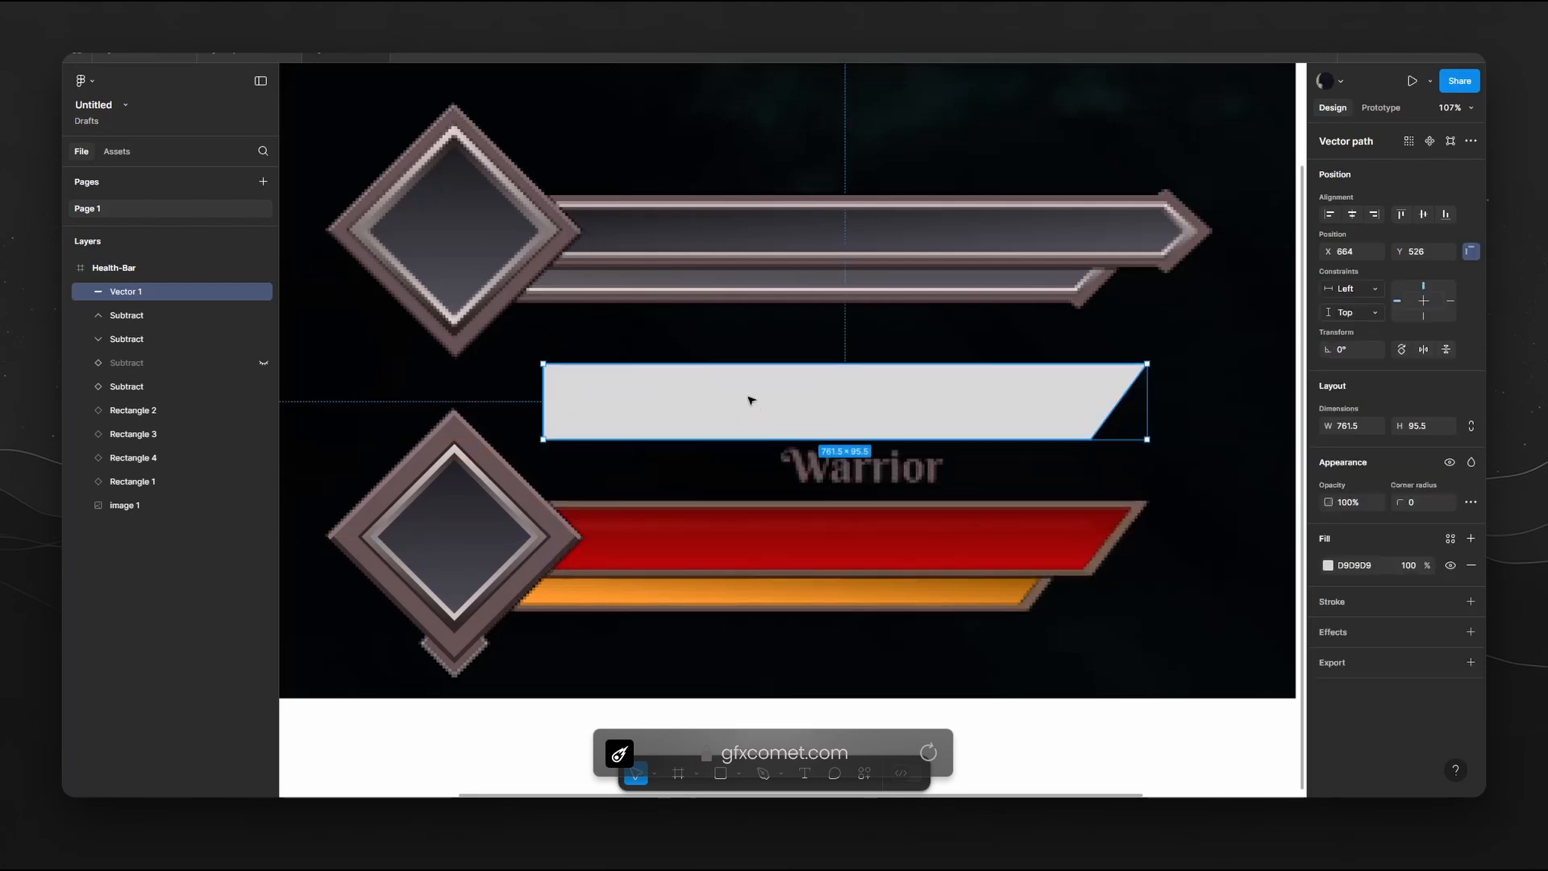
left_click(1328, 566)
left_click(1150, 631)
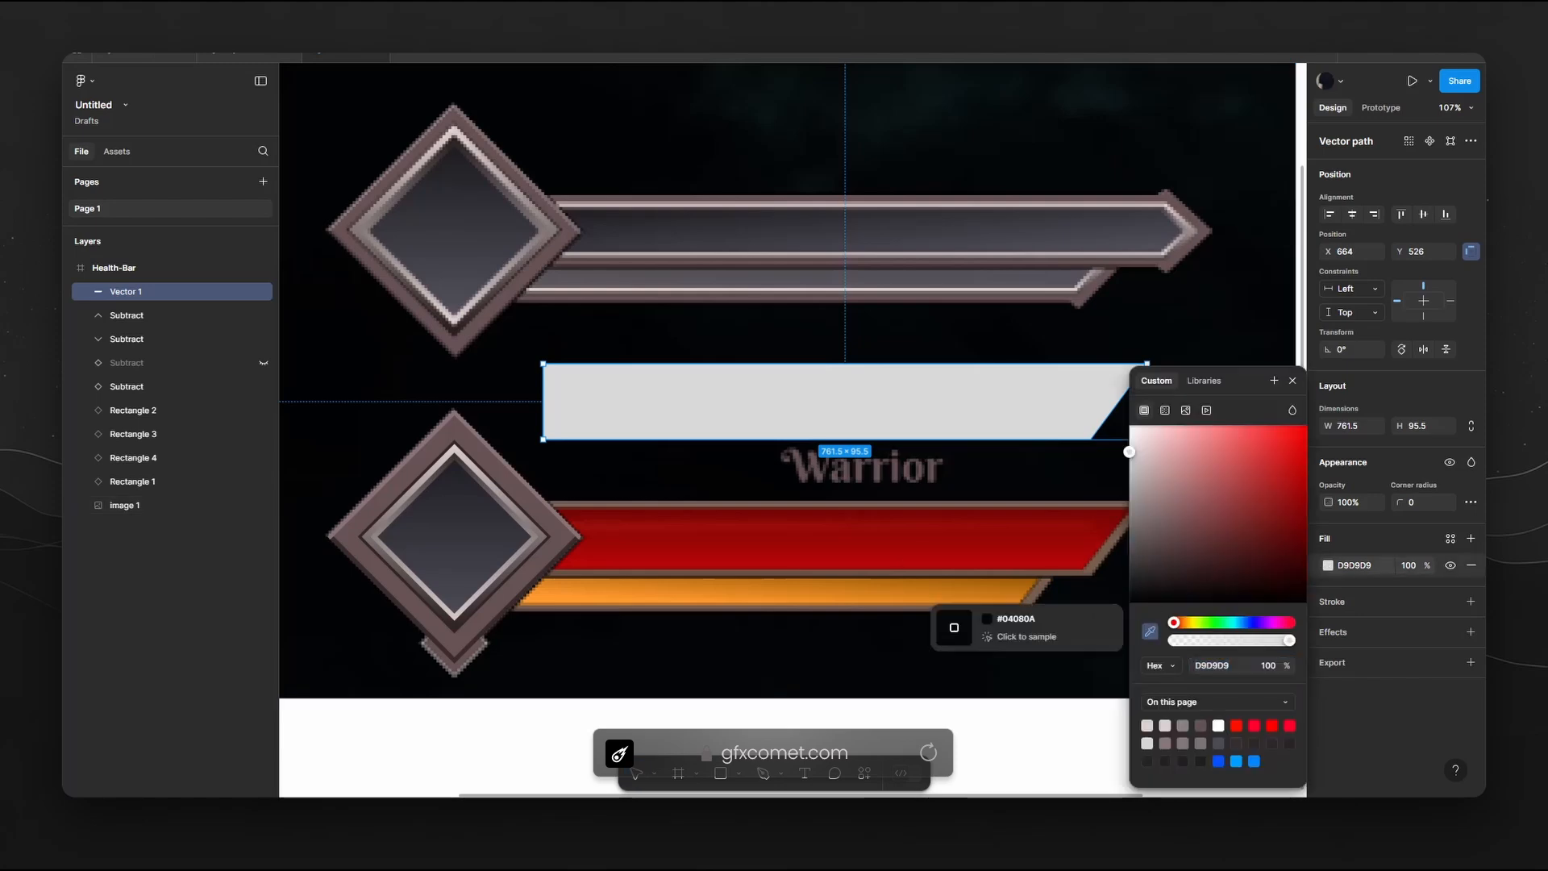
left_click(1118, 536)
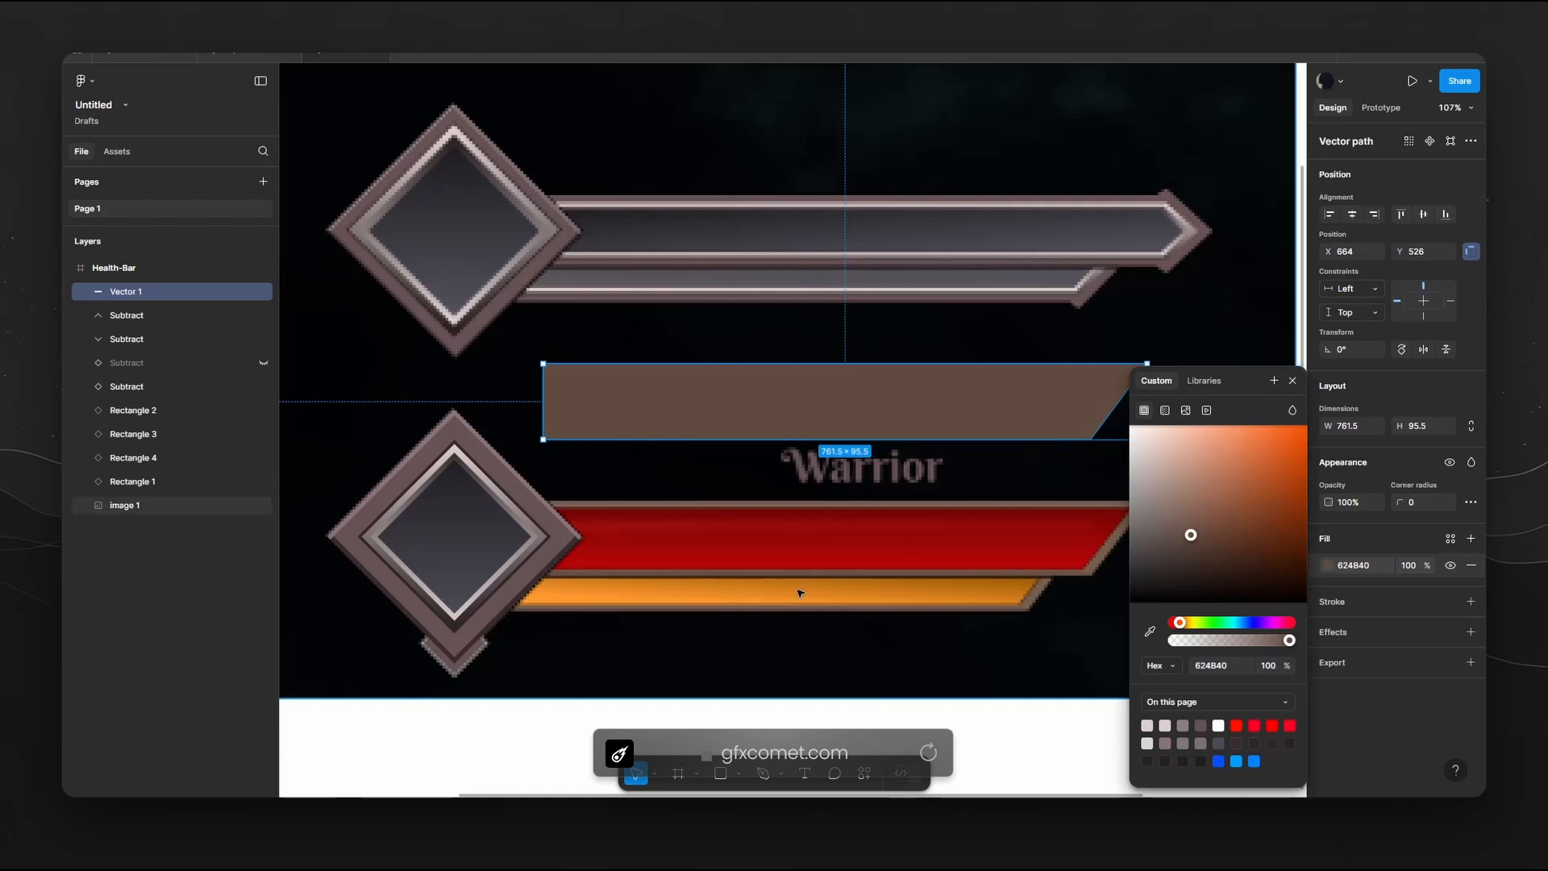
left_click(1150, 631)
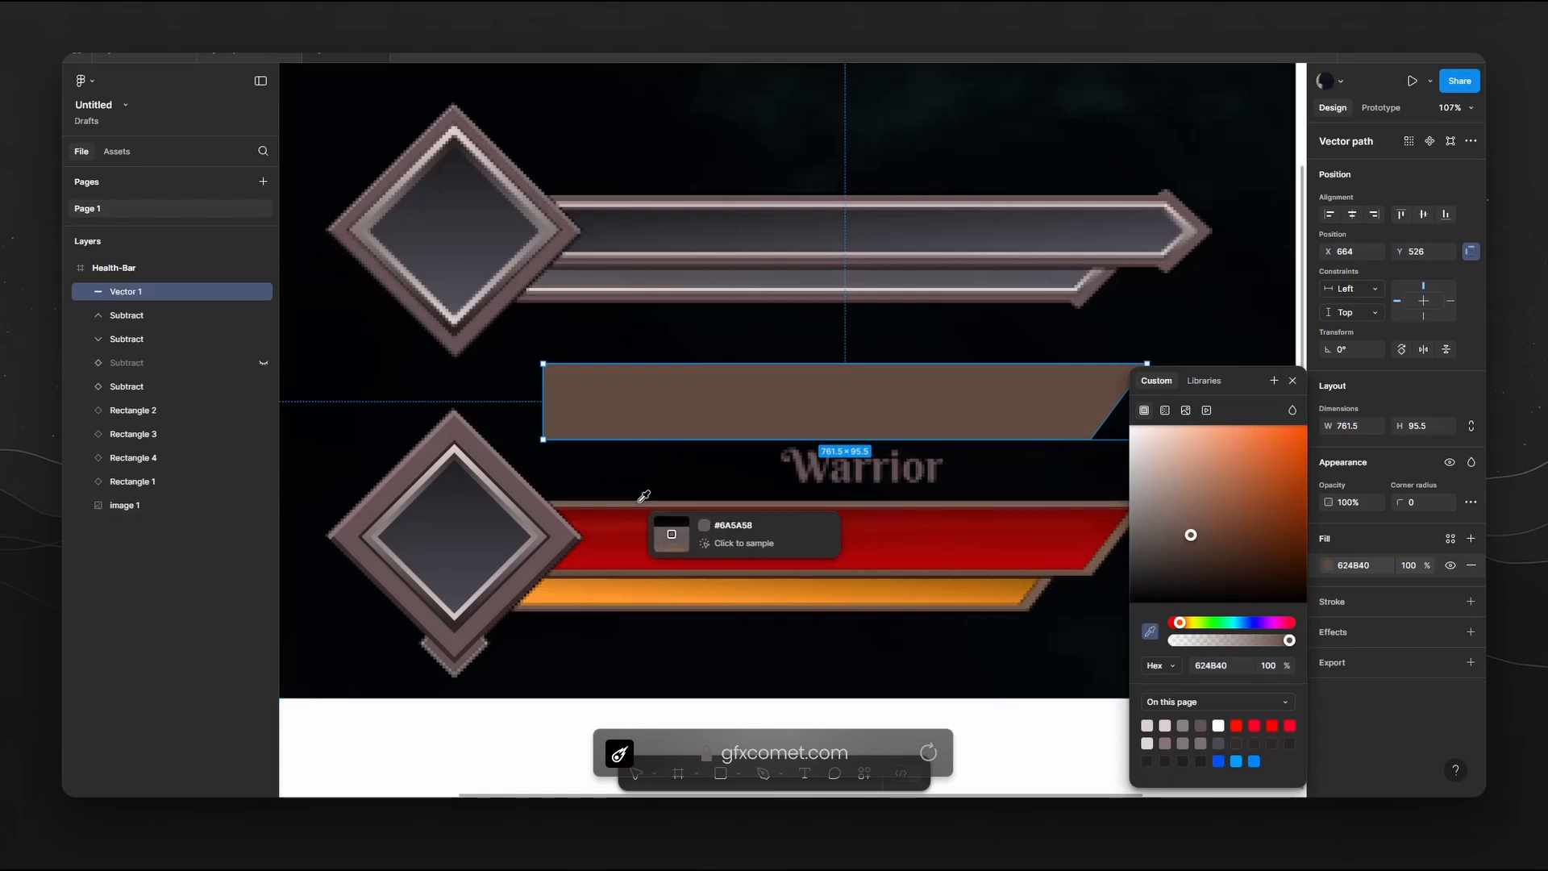
left_click(643, 496)
left_click(1313, 388)
Duplicate the bar shape, lower the copy's upper edge for a height of 84, and give it a vertical linear gradient.
key("ctrl+d")
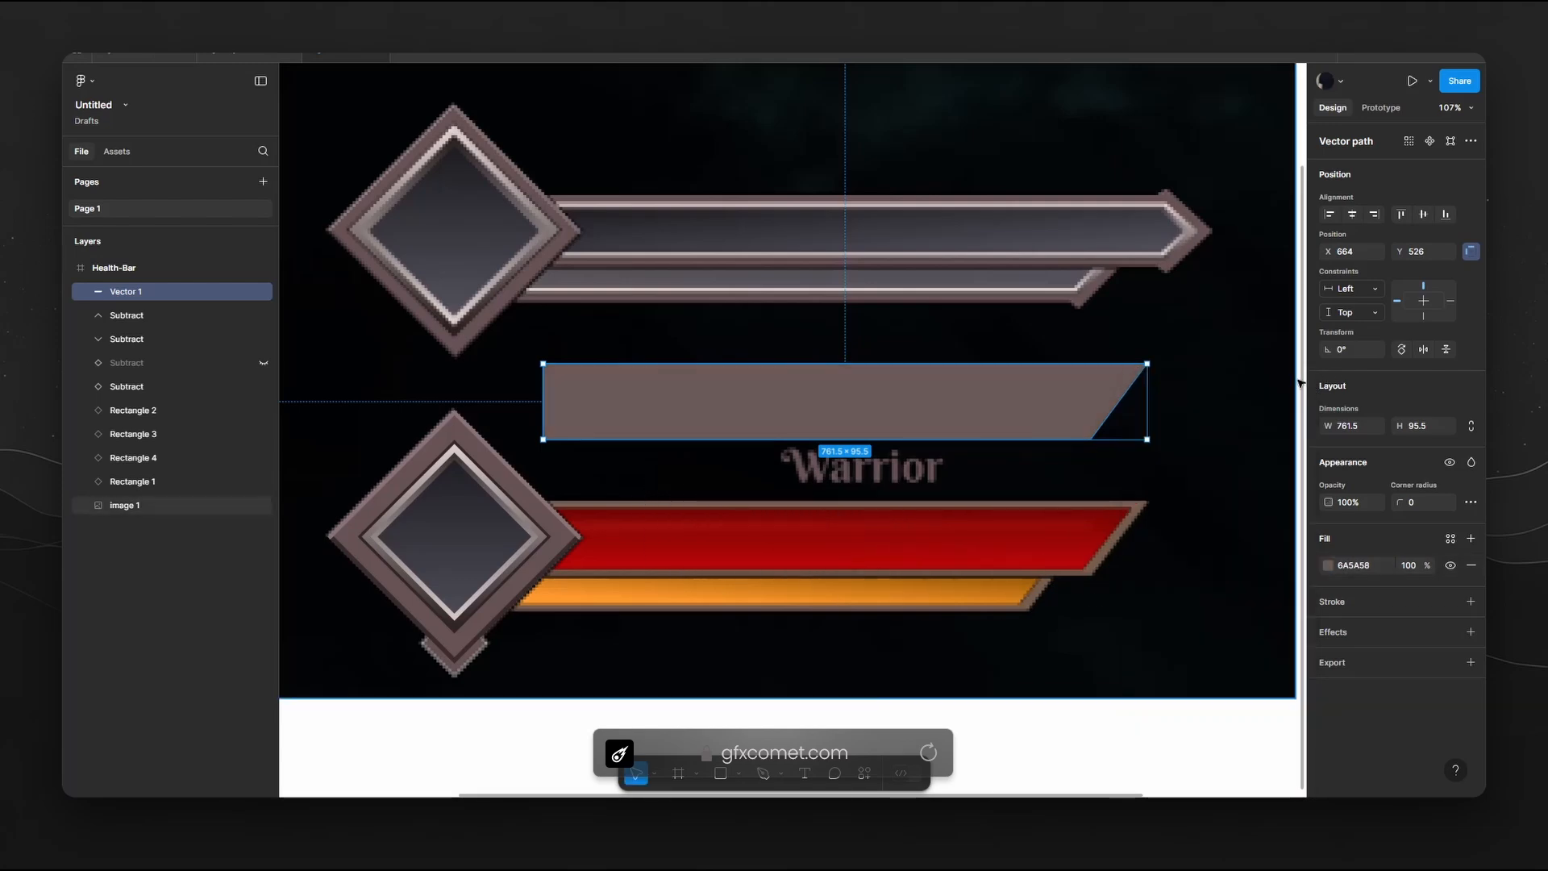
left_click_drag(878, 364, 877, 373)
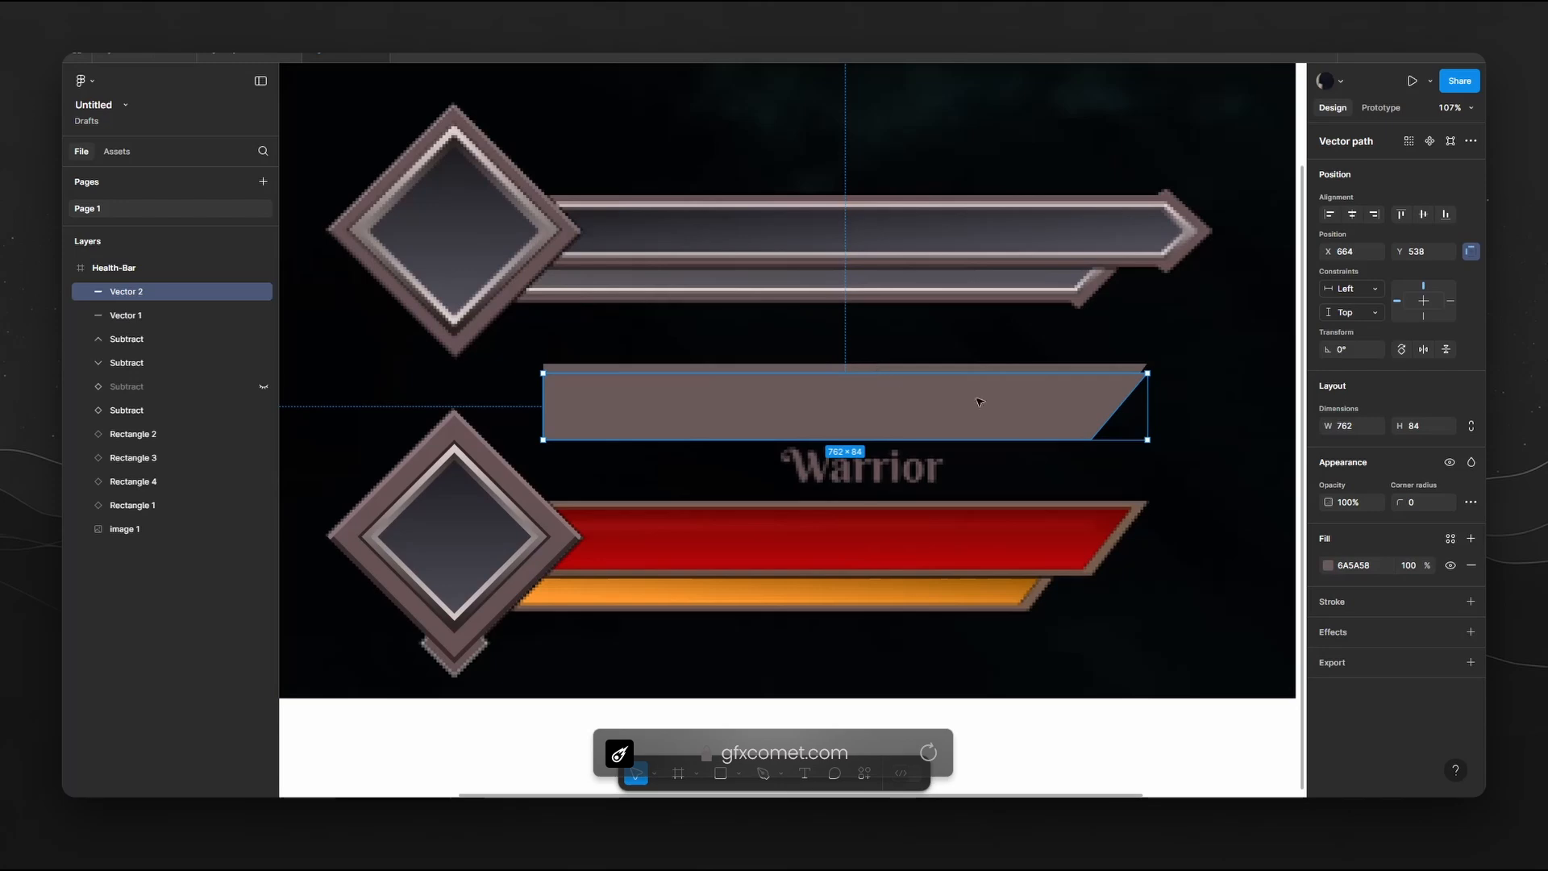
left_click(1328, 565)
left_click(1165, 409)
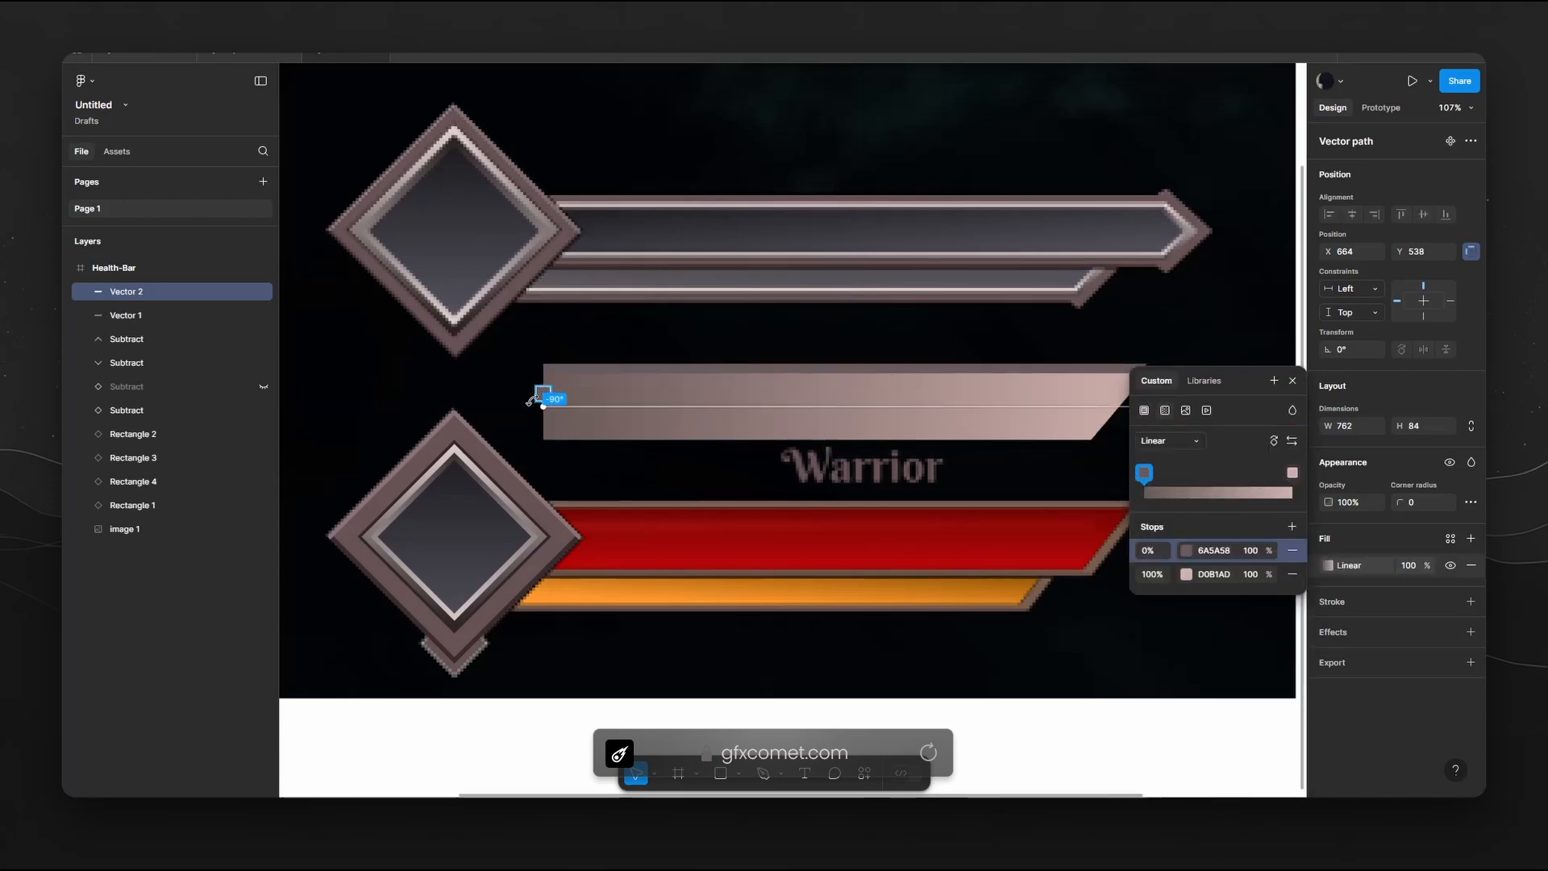
left_click_drag(532, 399, 846, 299)
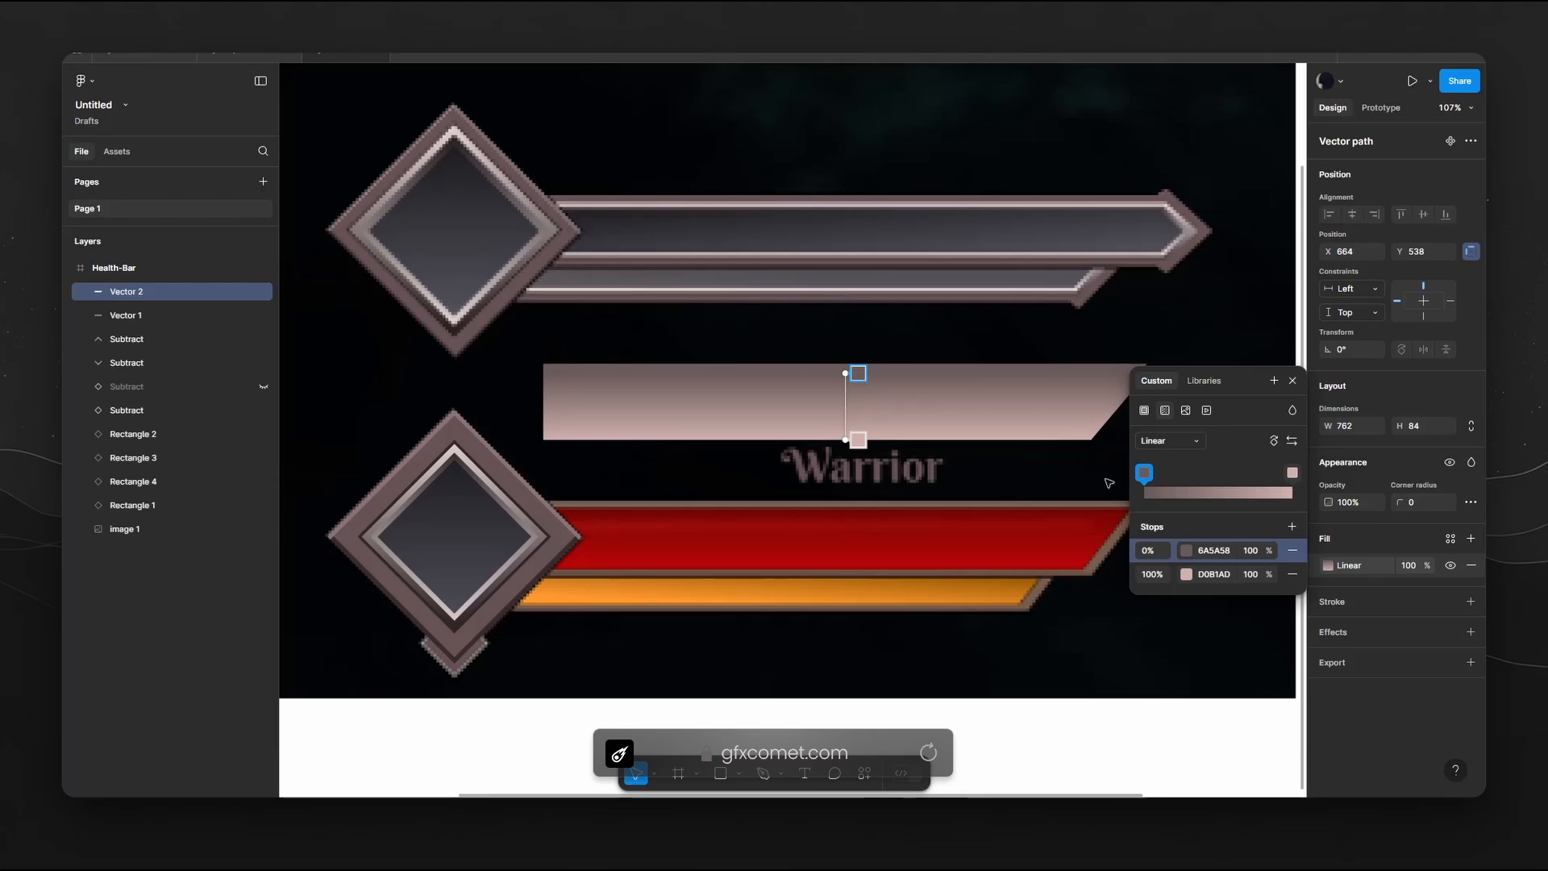
Set the copy's gradient from dark red 790503 at 0% to a brighter red at 100%, both sampled from the reference red bar.
left_click(1145, 474)
left_click(971, 631)
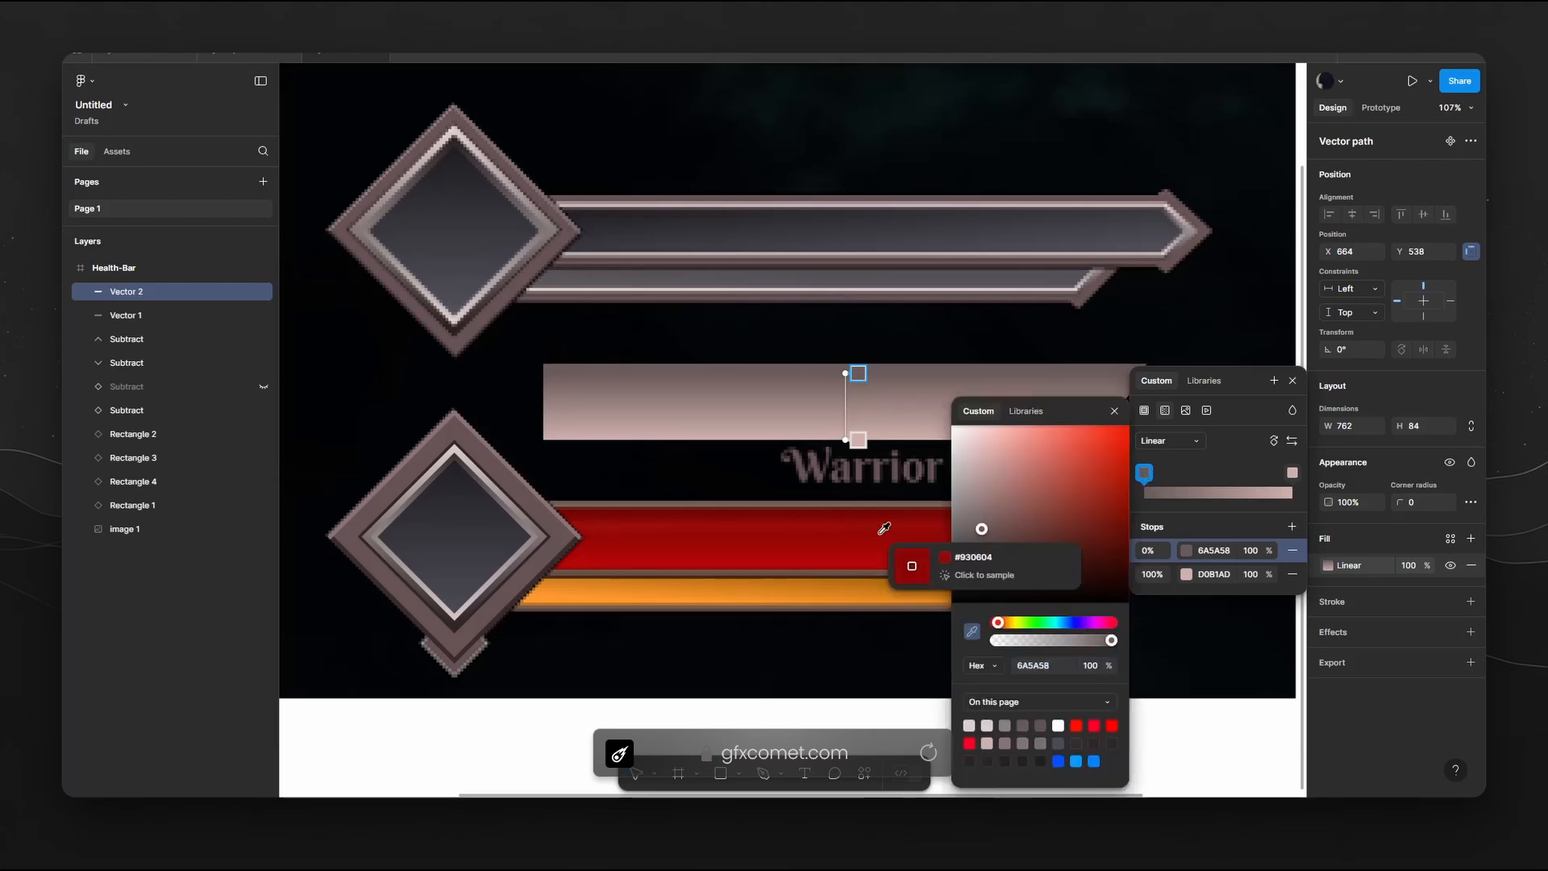
left_click(907, 559)
left_click(1266, 488)
left_click(1293, 473)
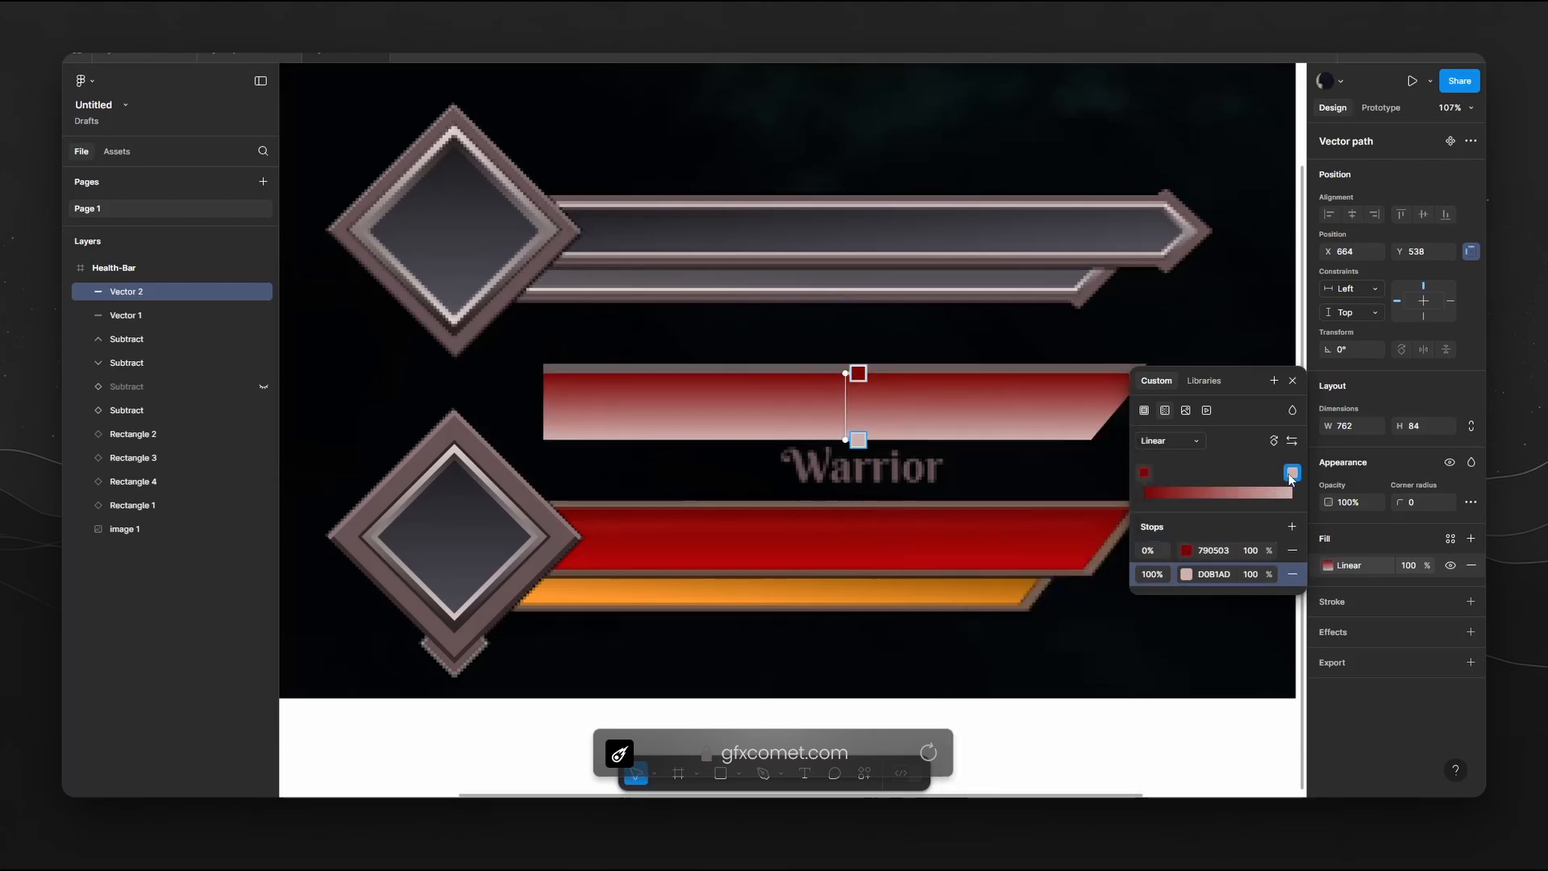
left_click(971, 631)
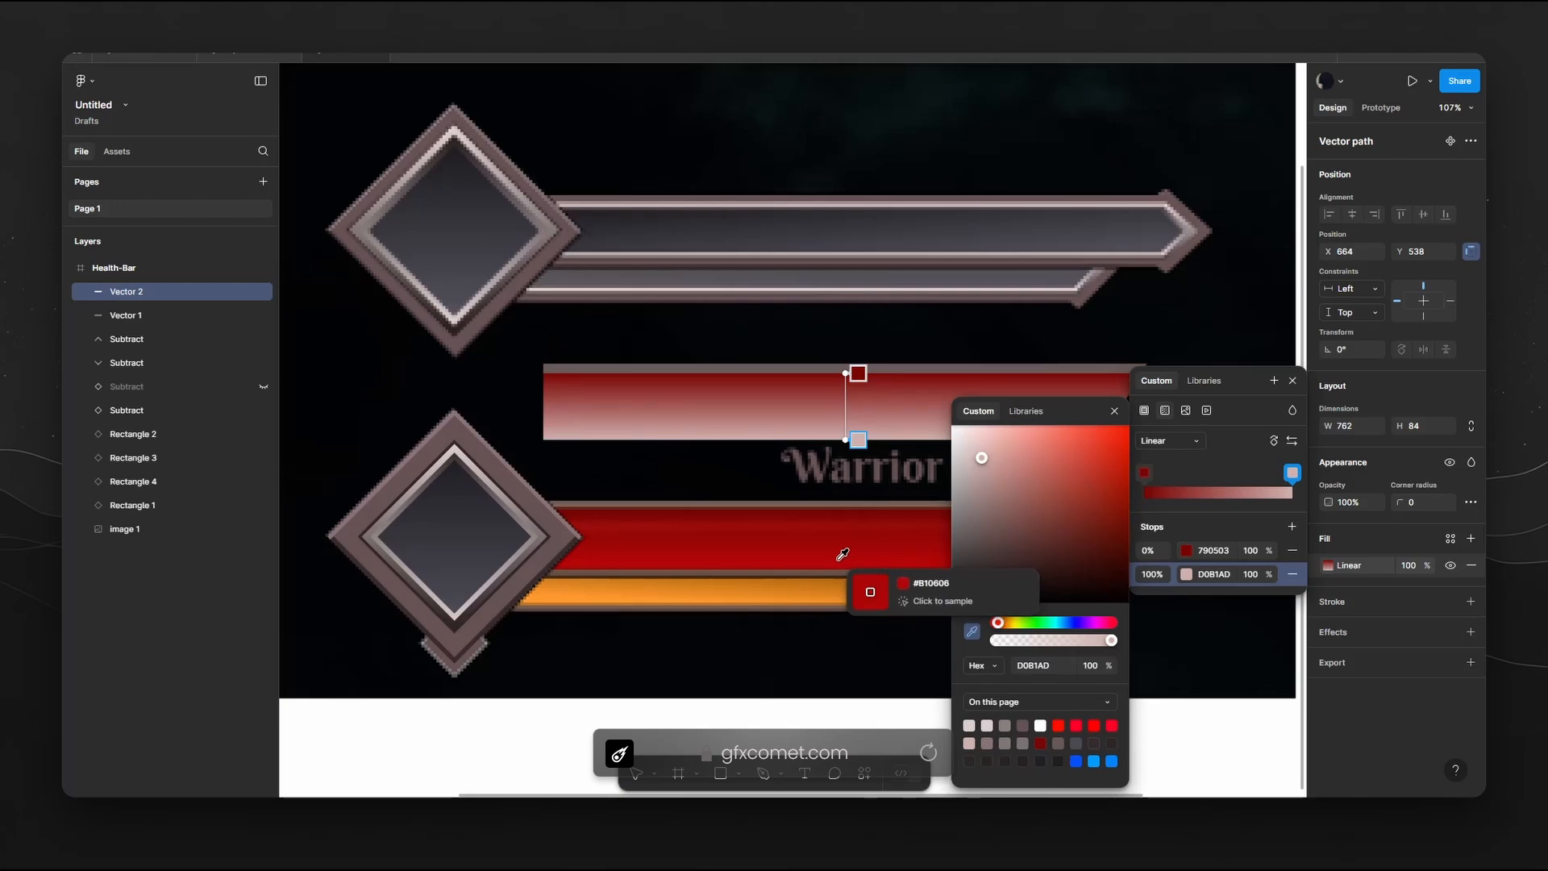
left_click(841, 557)
left_click(1115, 411)
left_click(1293, 380)
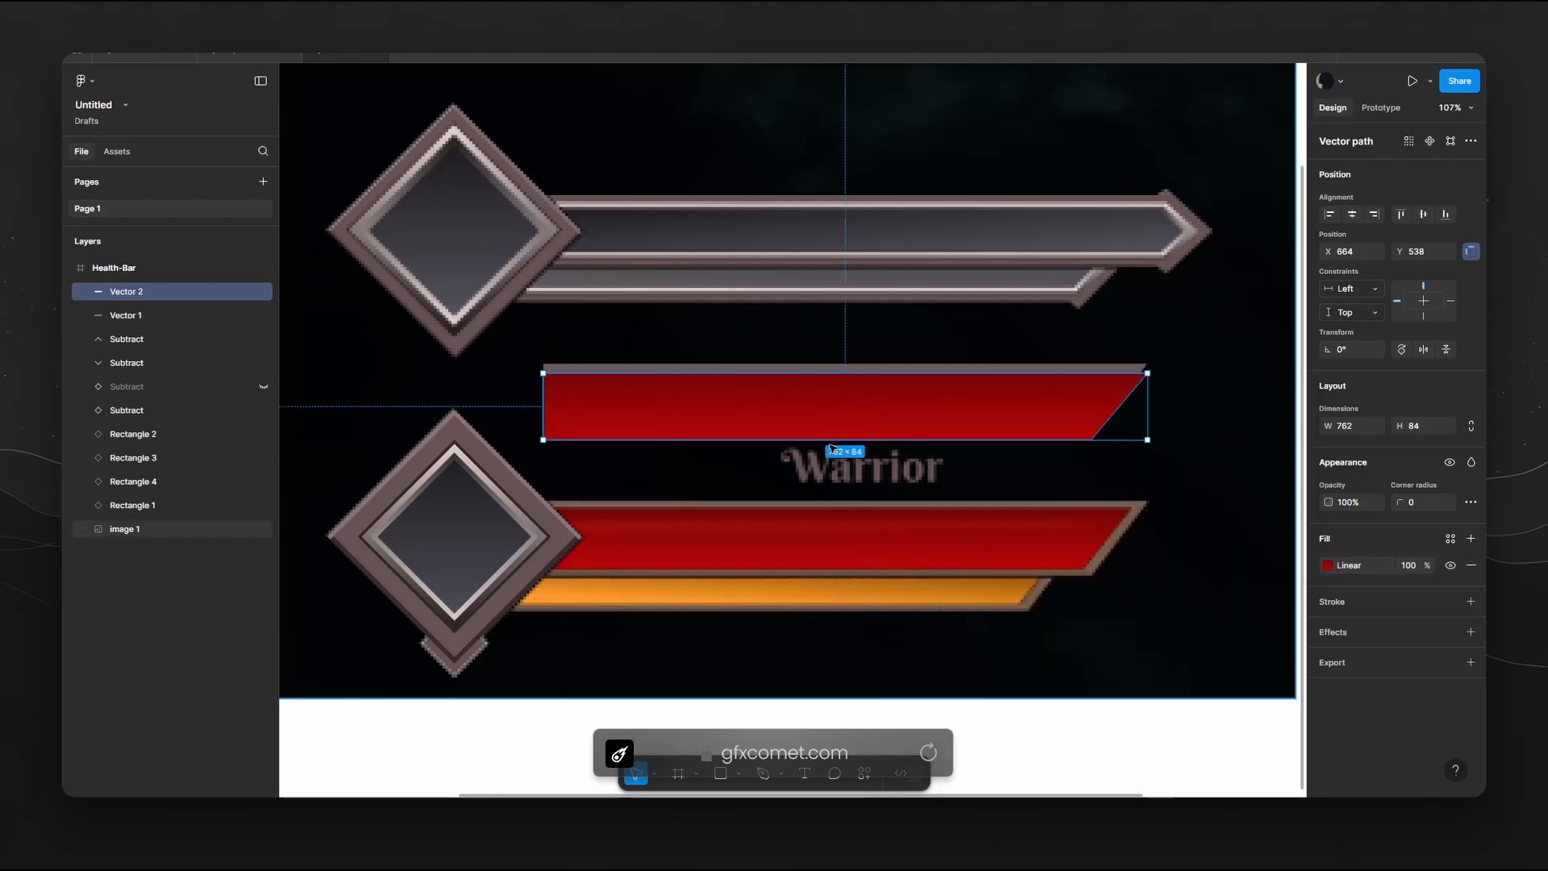
left_click_drag(827, 439, 827, 432)
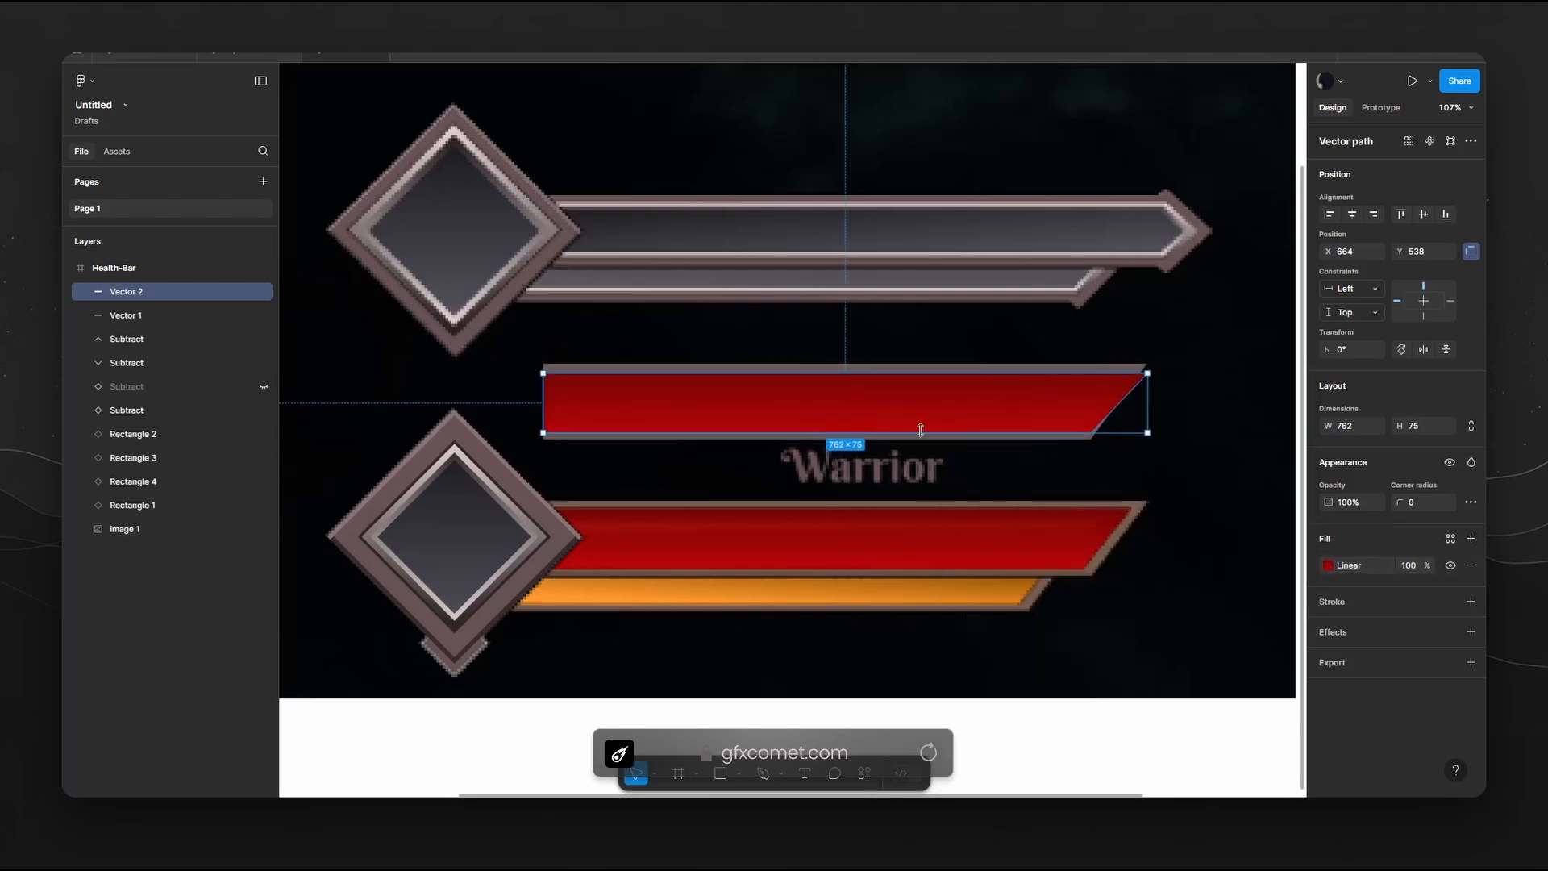
left_click_drag(1145, 407, 1129, 407)
key("ctrl+z")
key("ctrl+z")
key("ctrl+z")
left_click(1148, 387)
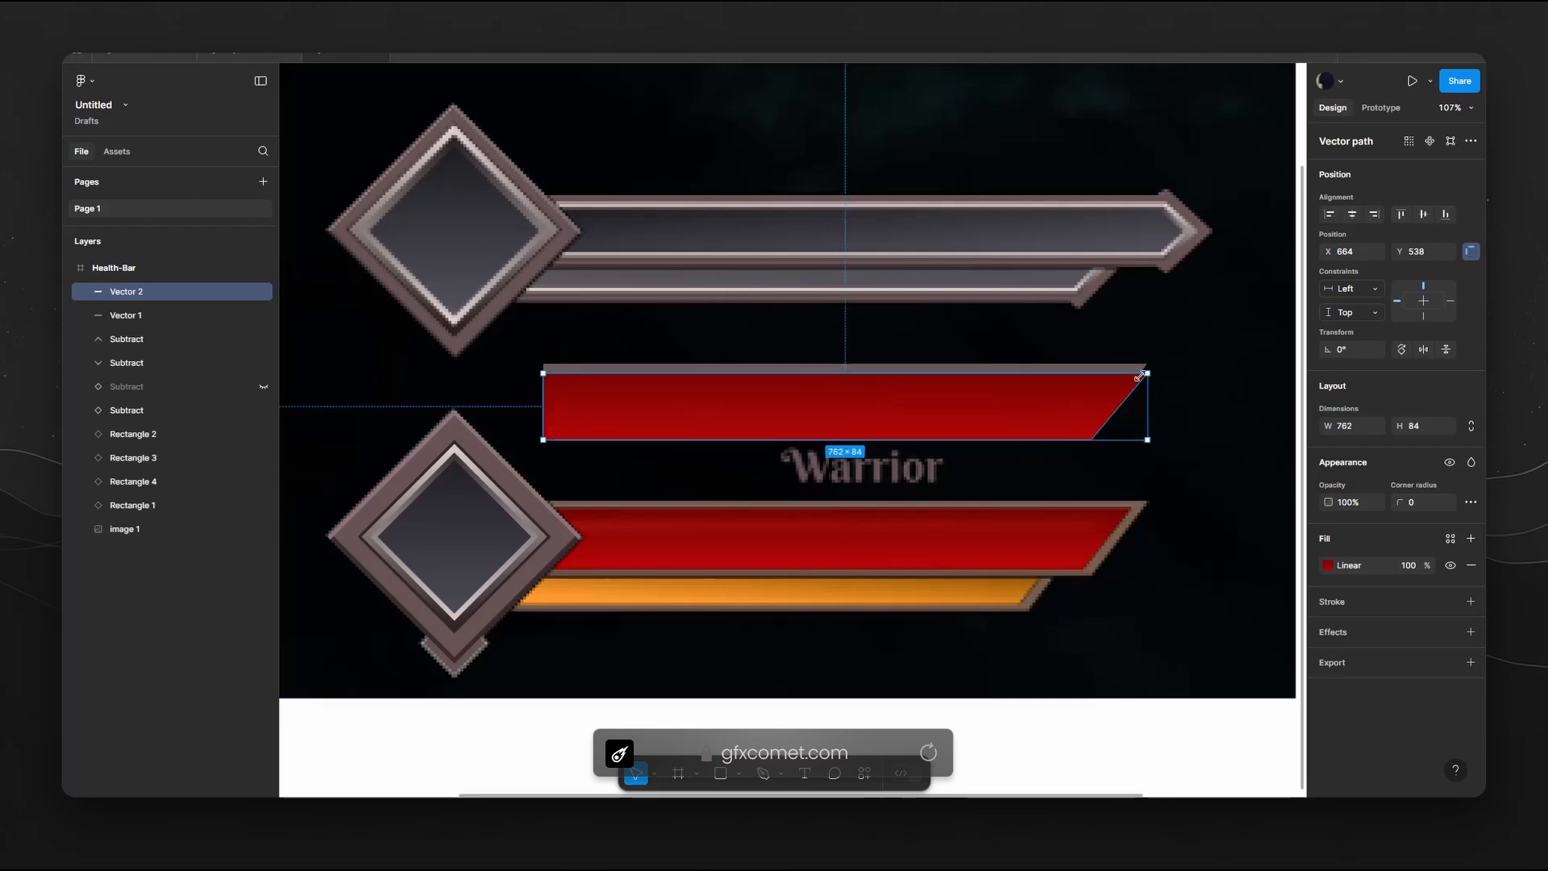
Resize the red shape to 731 × 78, inset within the brownish bar so a border surrounds it.
left_click_drag(1145, 368, 1131, 371)
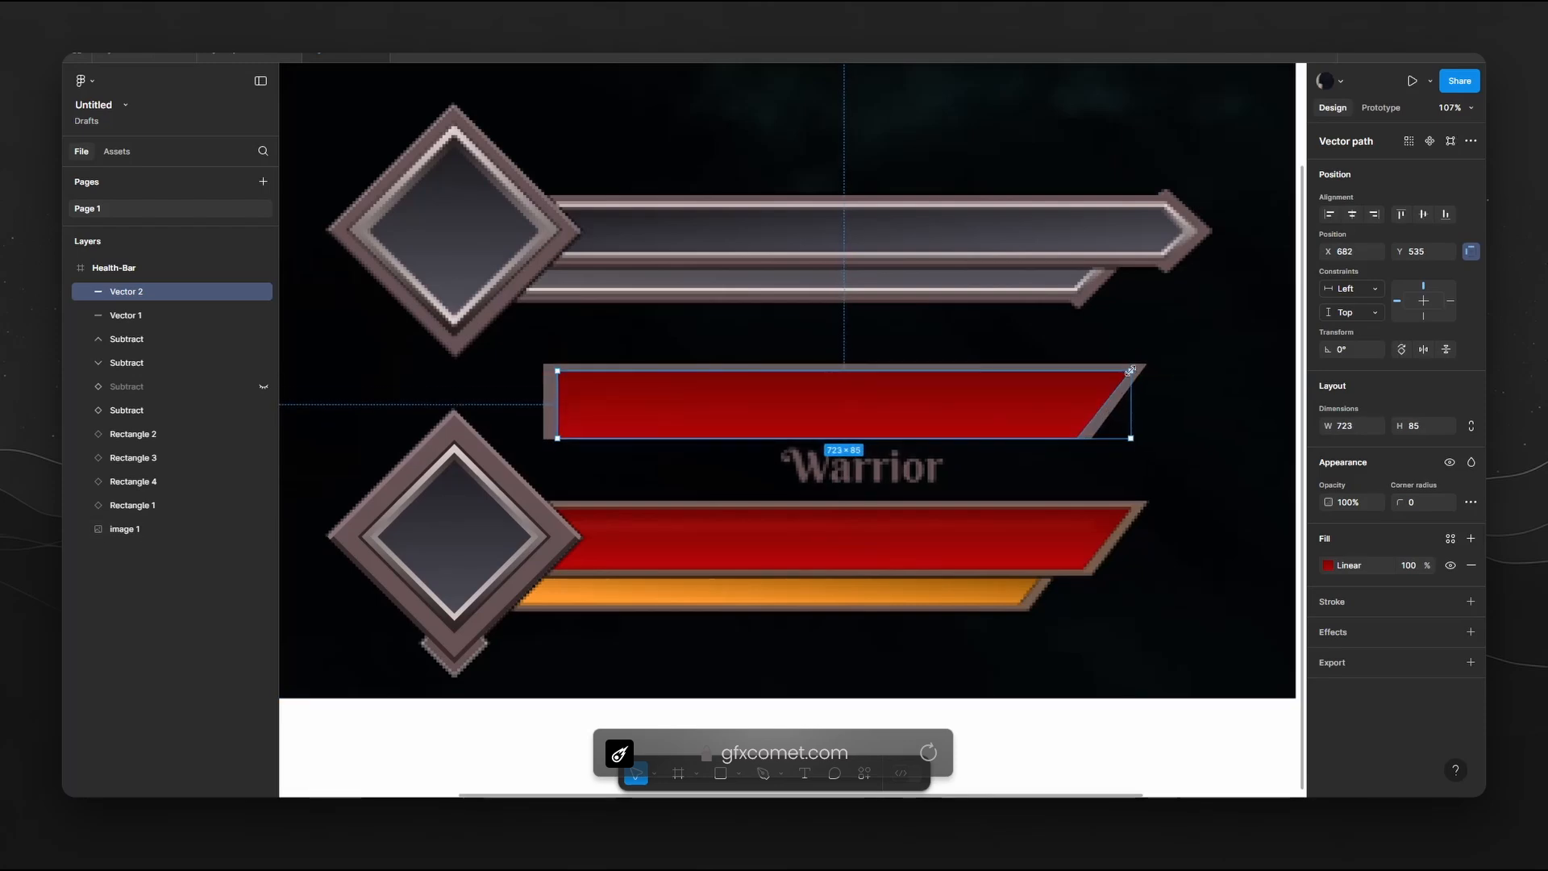
left_click_drag(558, 400, 550, 400)
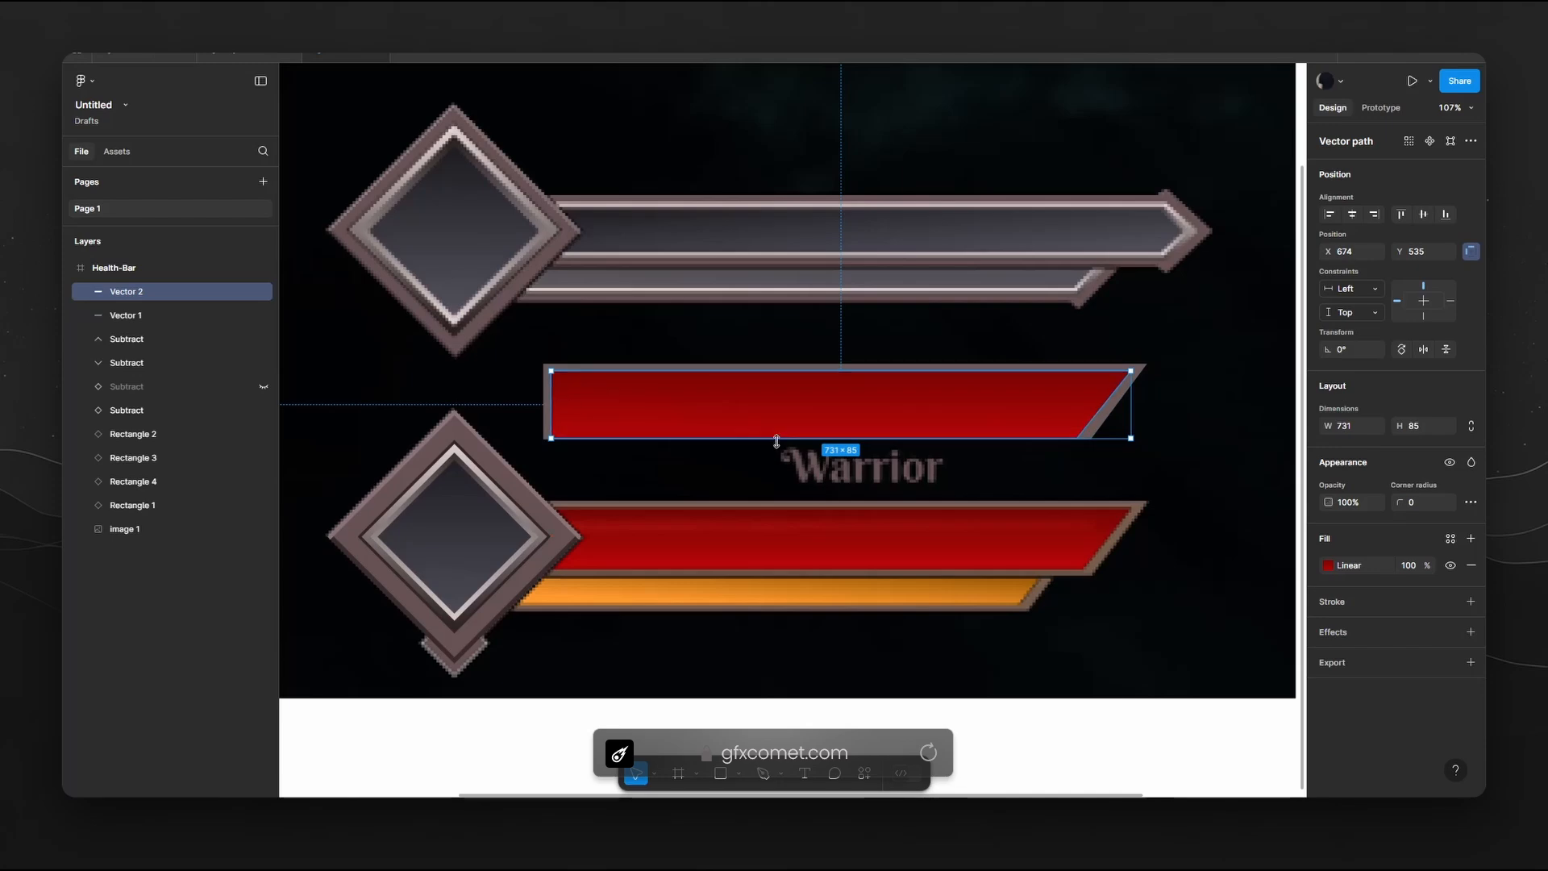
left_click_drag(780, 437, 782, 432)
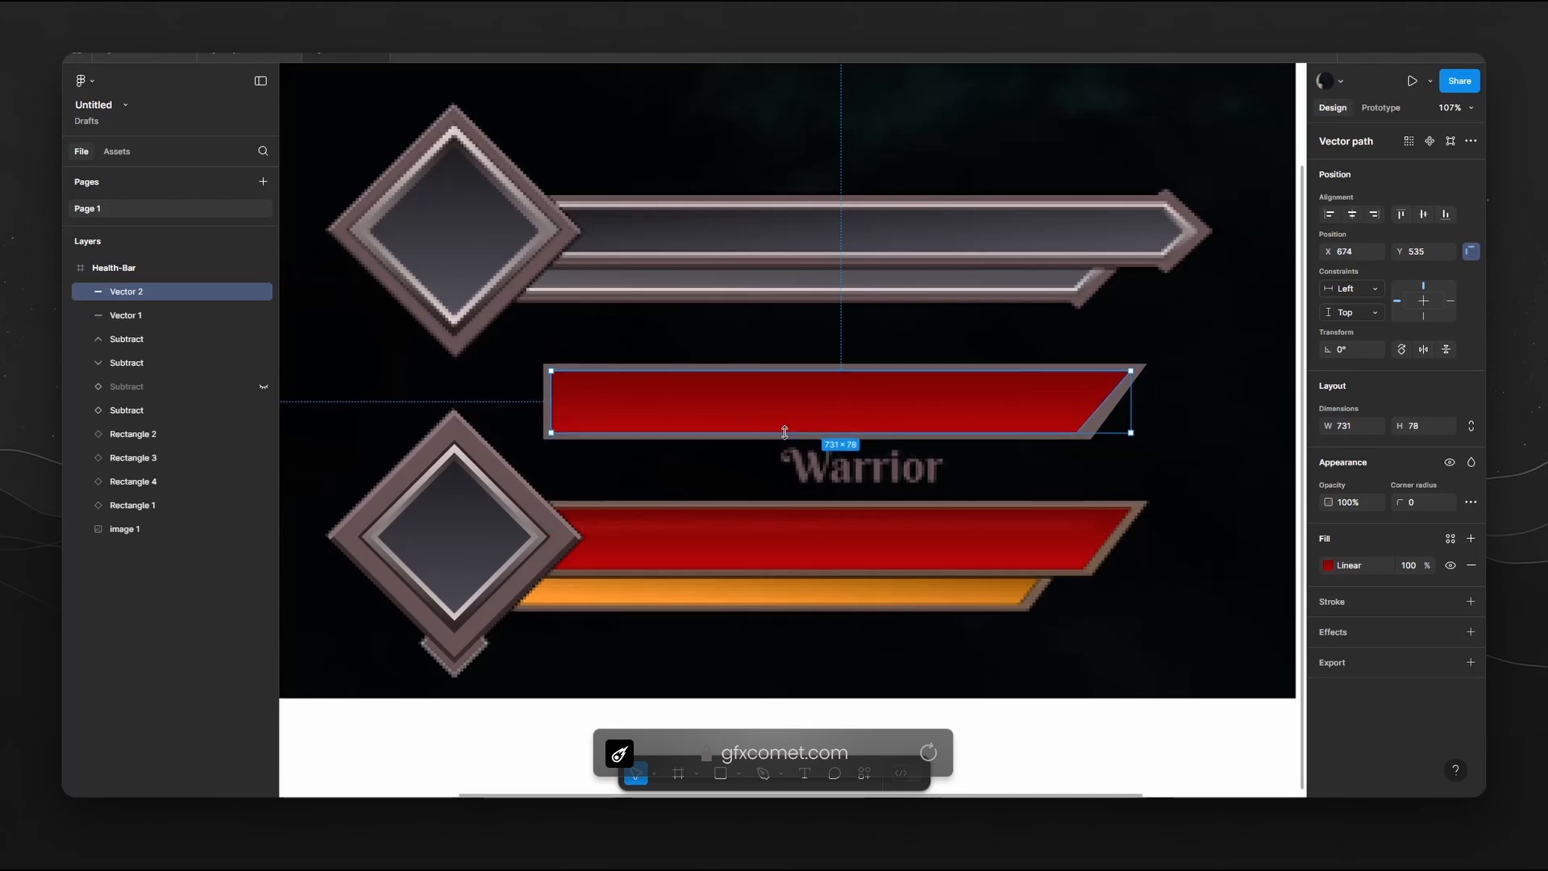
left_click(1175, 437)
Edit the red shape's path, nudging its lower far corner point outward so the slanted end runs parallel to the border.
scroll(895, 494, "right", 5)
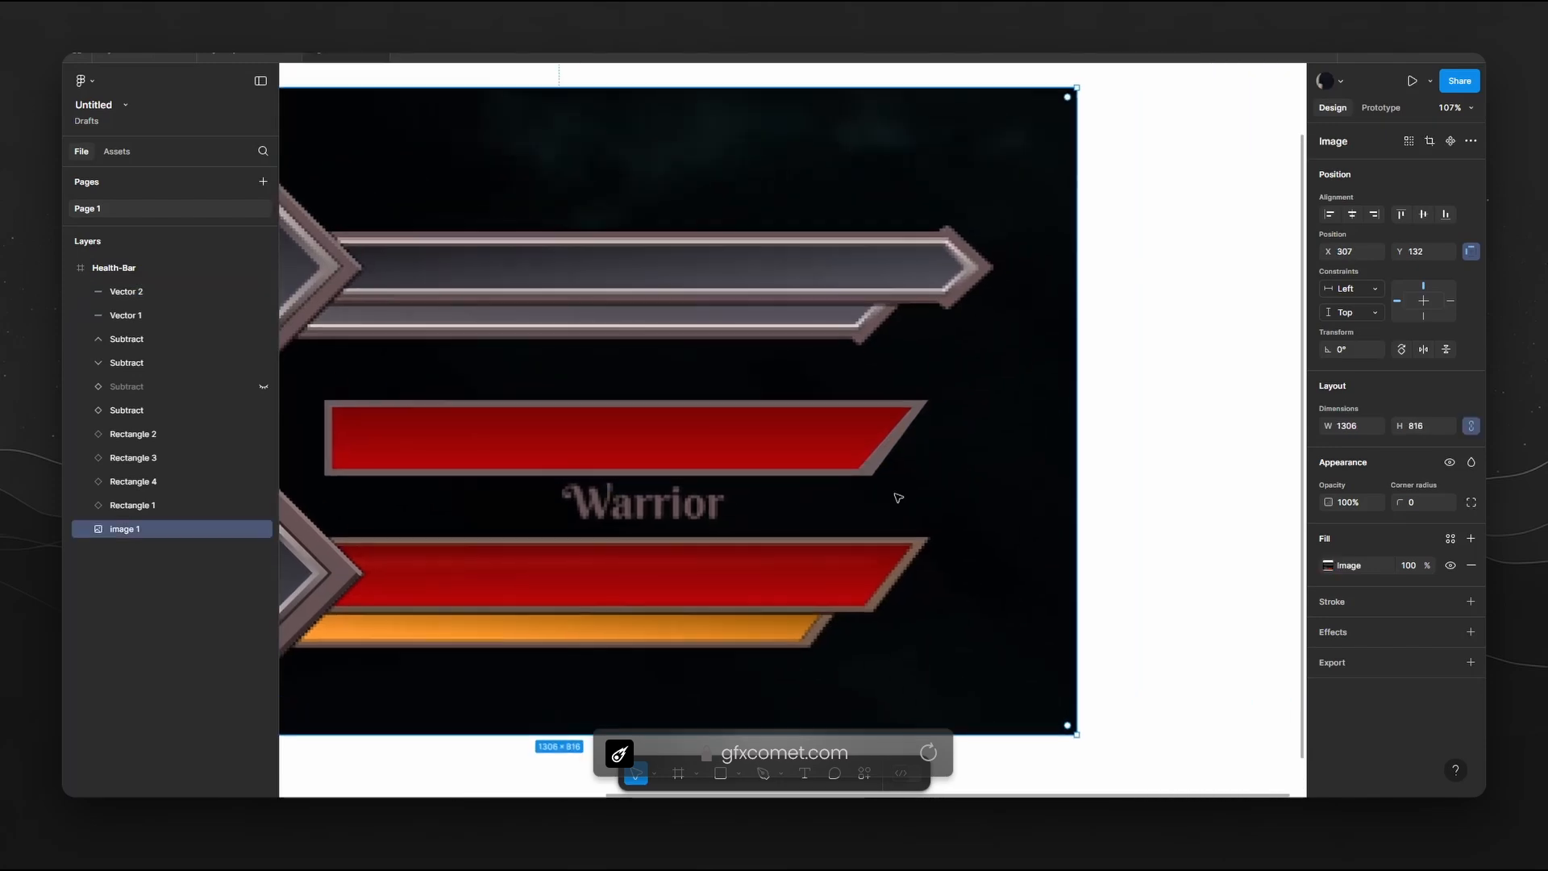
scroll(891, 508, "up", 1)
double_click(837, 440)
scroll(879, 452, "up", 8)
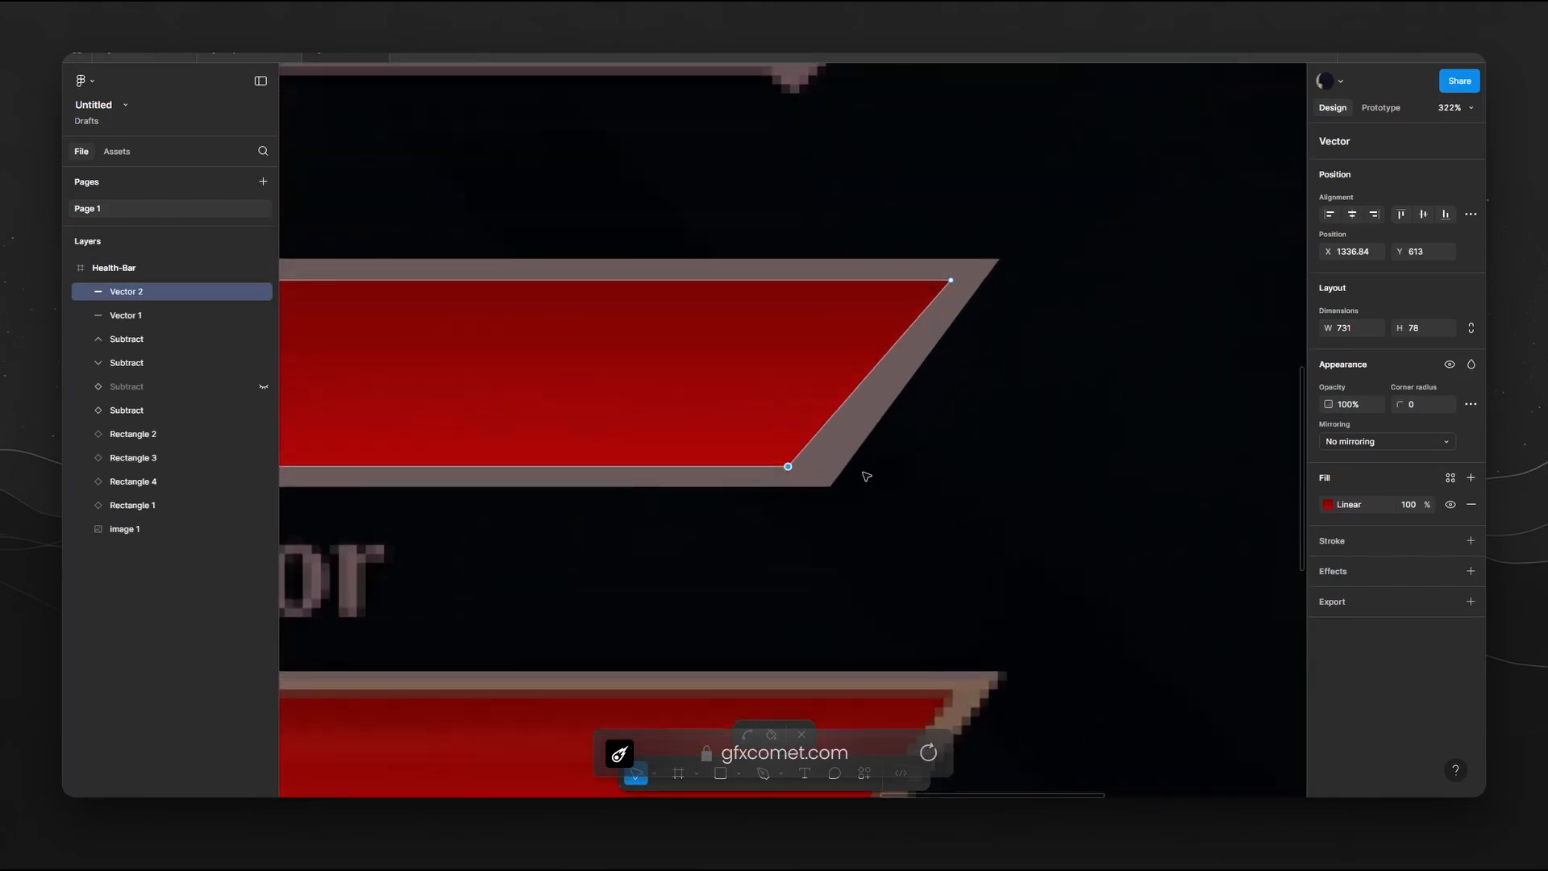
key("Right")
key("Right")
key("Right")
key("Right")
key("Right")
key("Right")
key("Right")
key("Right")
key("Right")
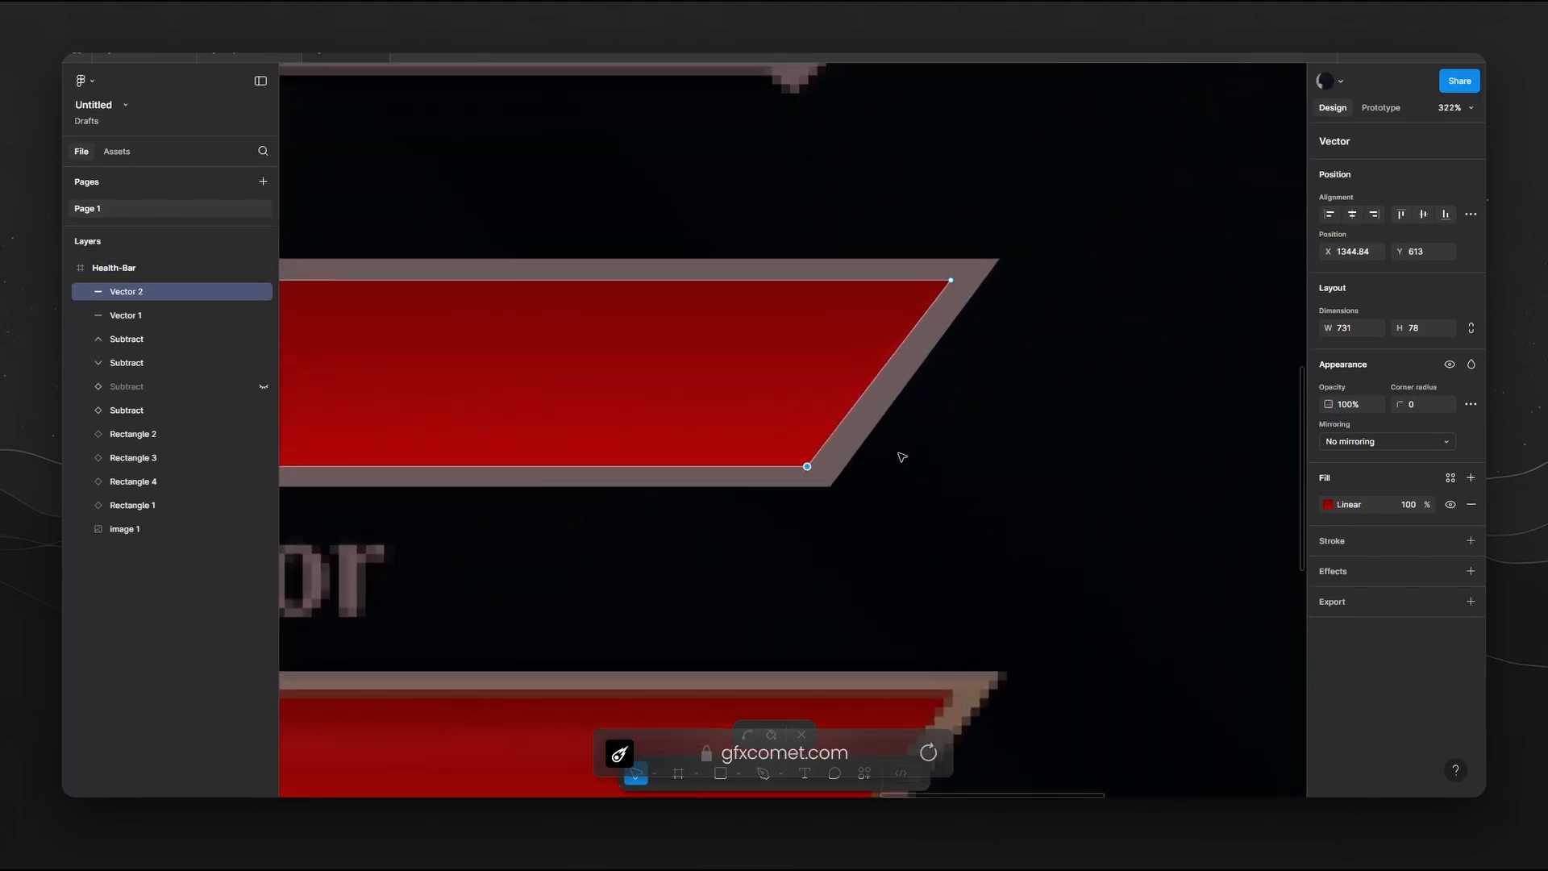
key("Left")
key("ctrl")
scroll(900, 456, "down", 4)
left_click(915, 482)
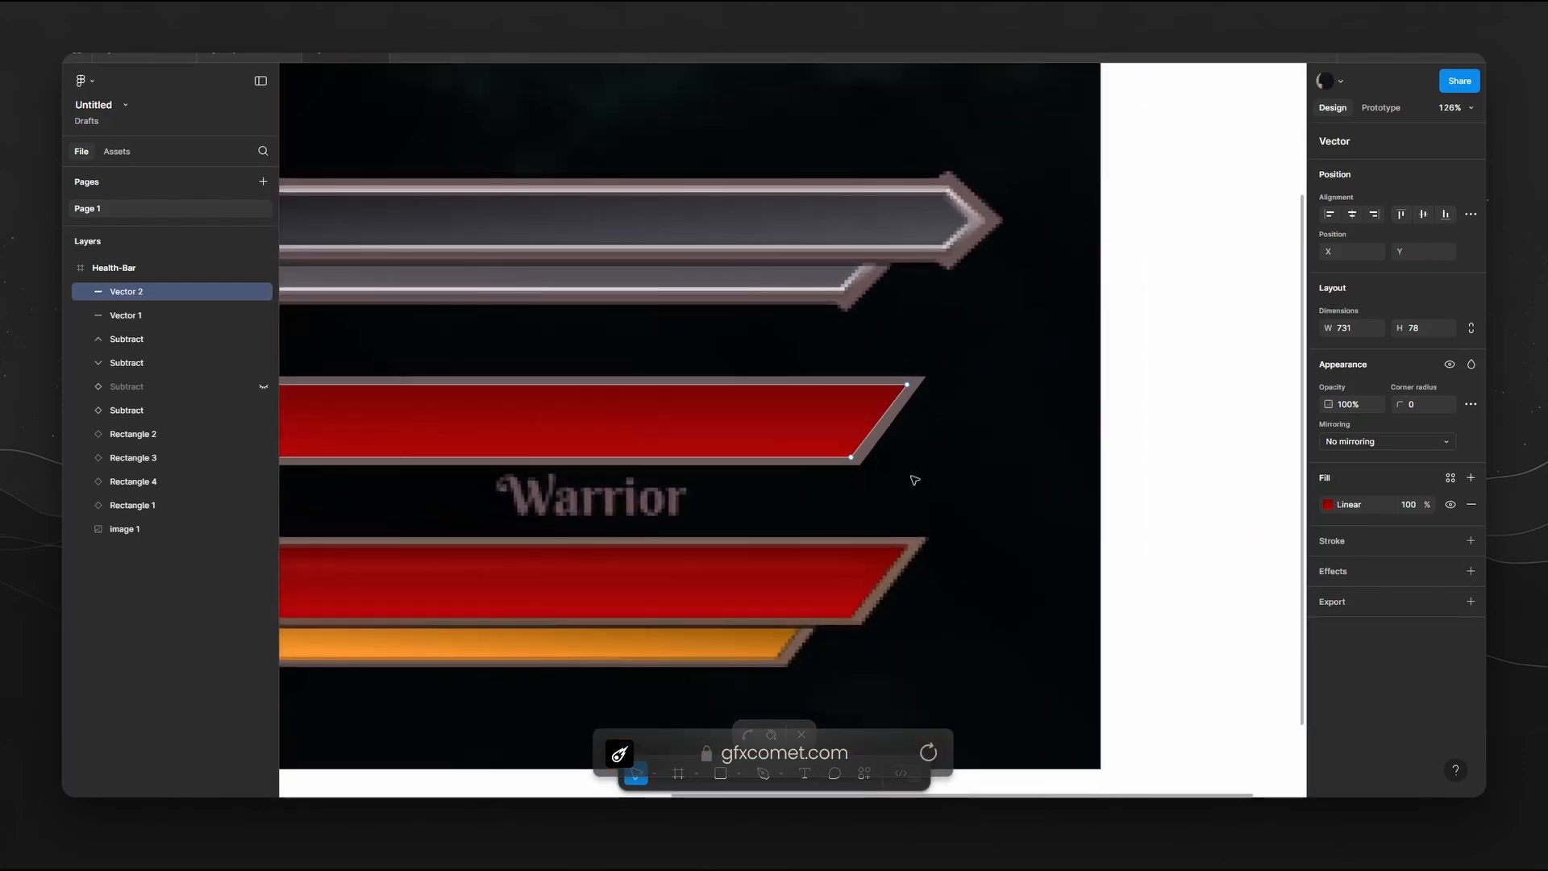
left_click_drag(915, 482, 1057, 462)
key("Escape")
Change the brownish outer bar shape's fill to a linear gradient.
left_click(1037, 489)
left_click_drag(1072, 523, 1196, 504)
left_click(1146, 387)
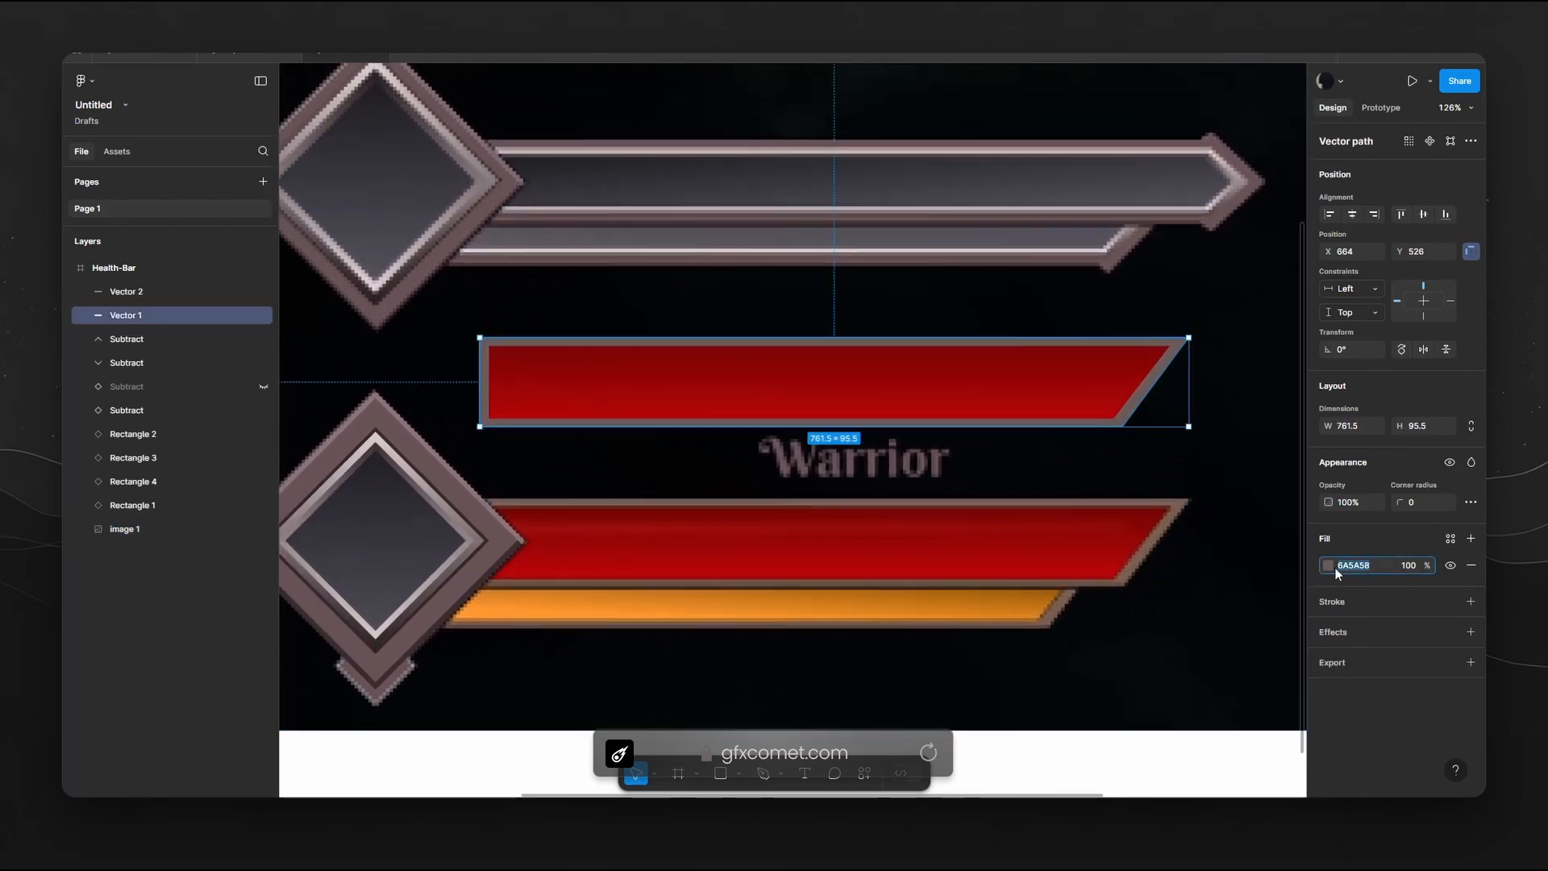
left_click(1329, 564)
left_click(1166, 410)
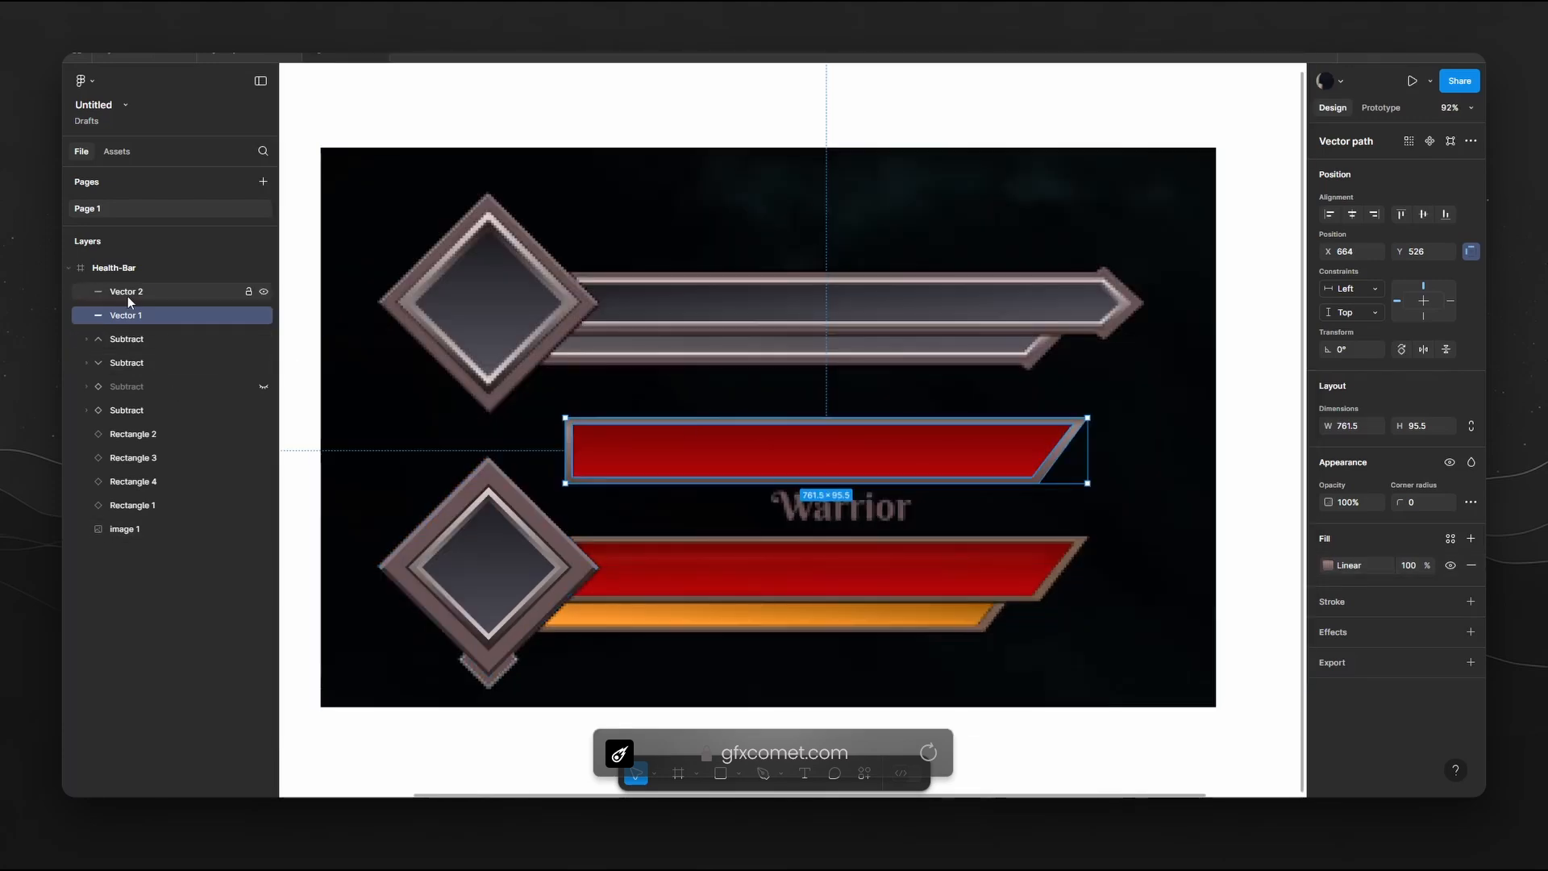
Group the red shape with its outer bar shape and place the group over the reference red bar.
left_click(127, 293, "shift")
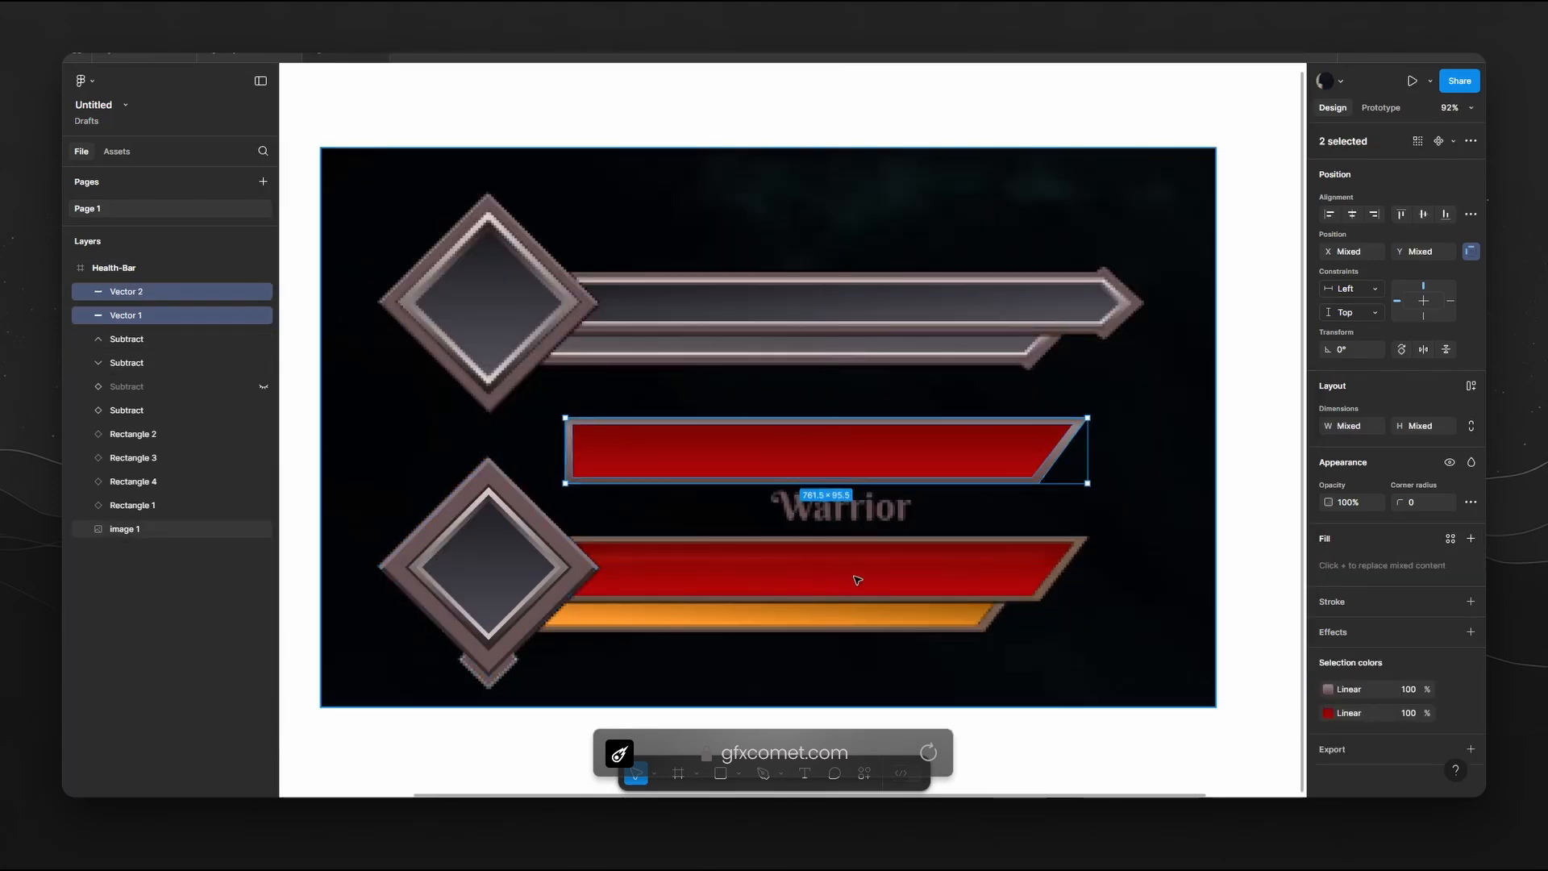
key("ctrl+g")
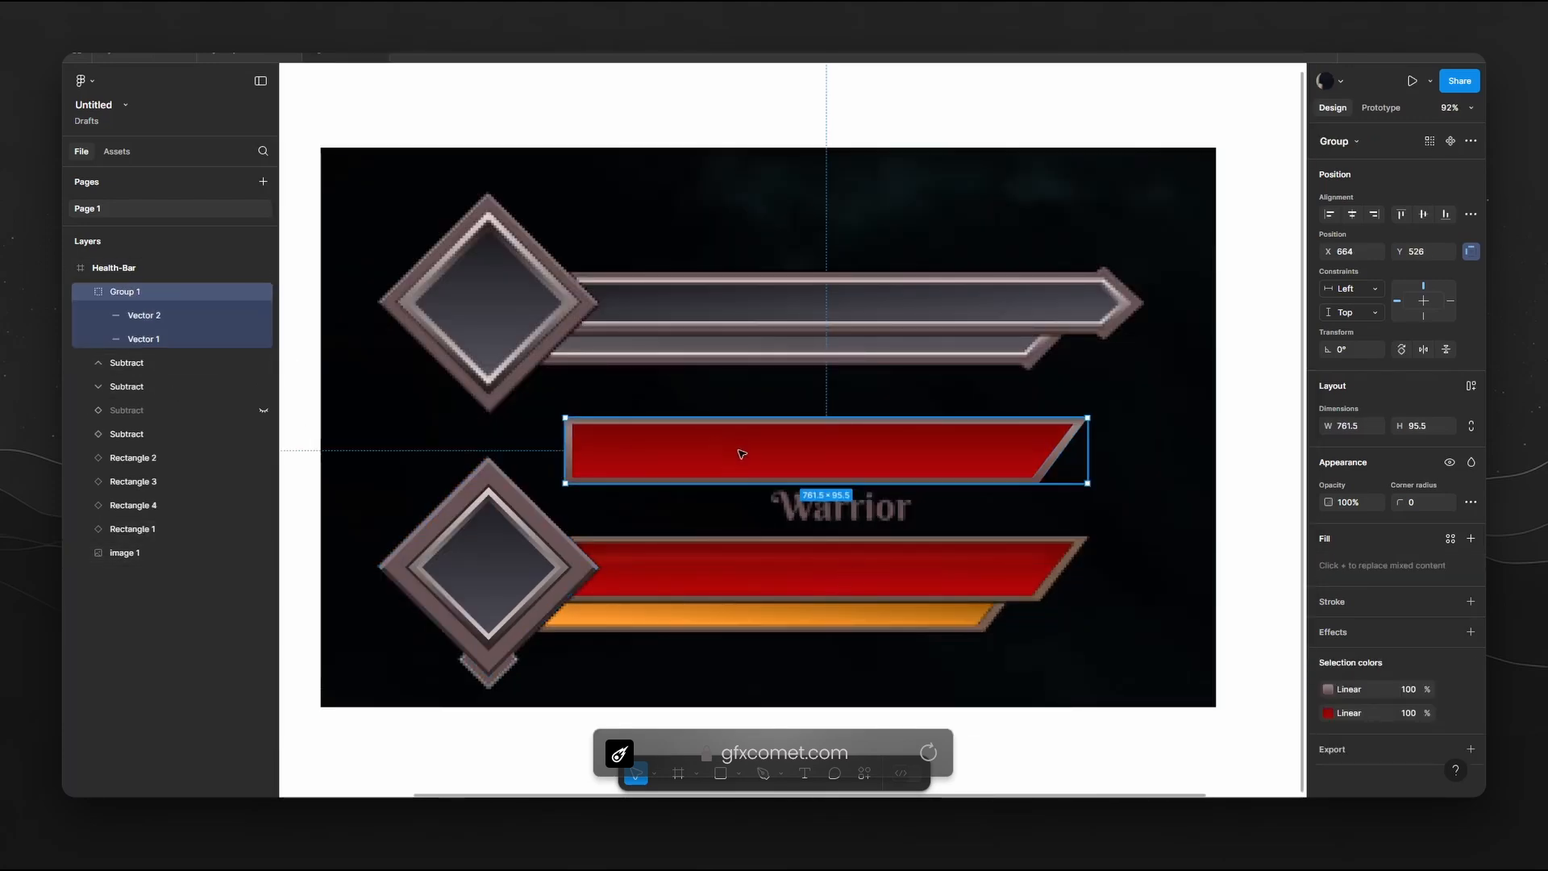
mouse_move(742, 449)
left_mouse_down()
mouse_move(791, 539)
mouse_move(738, 571)
left_mouse_up()
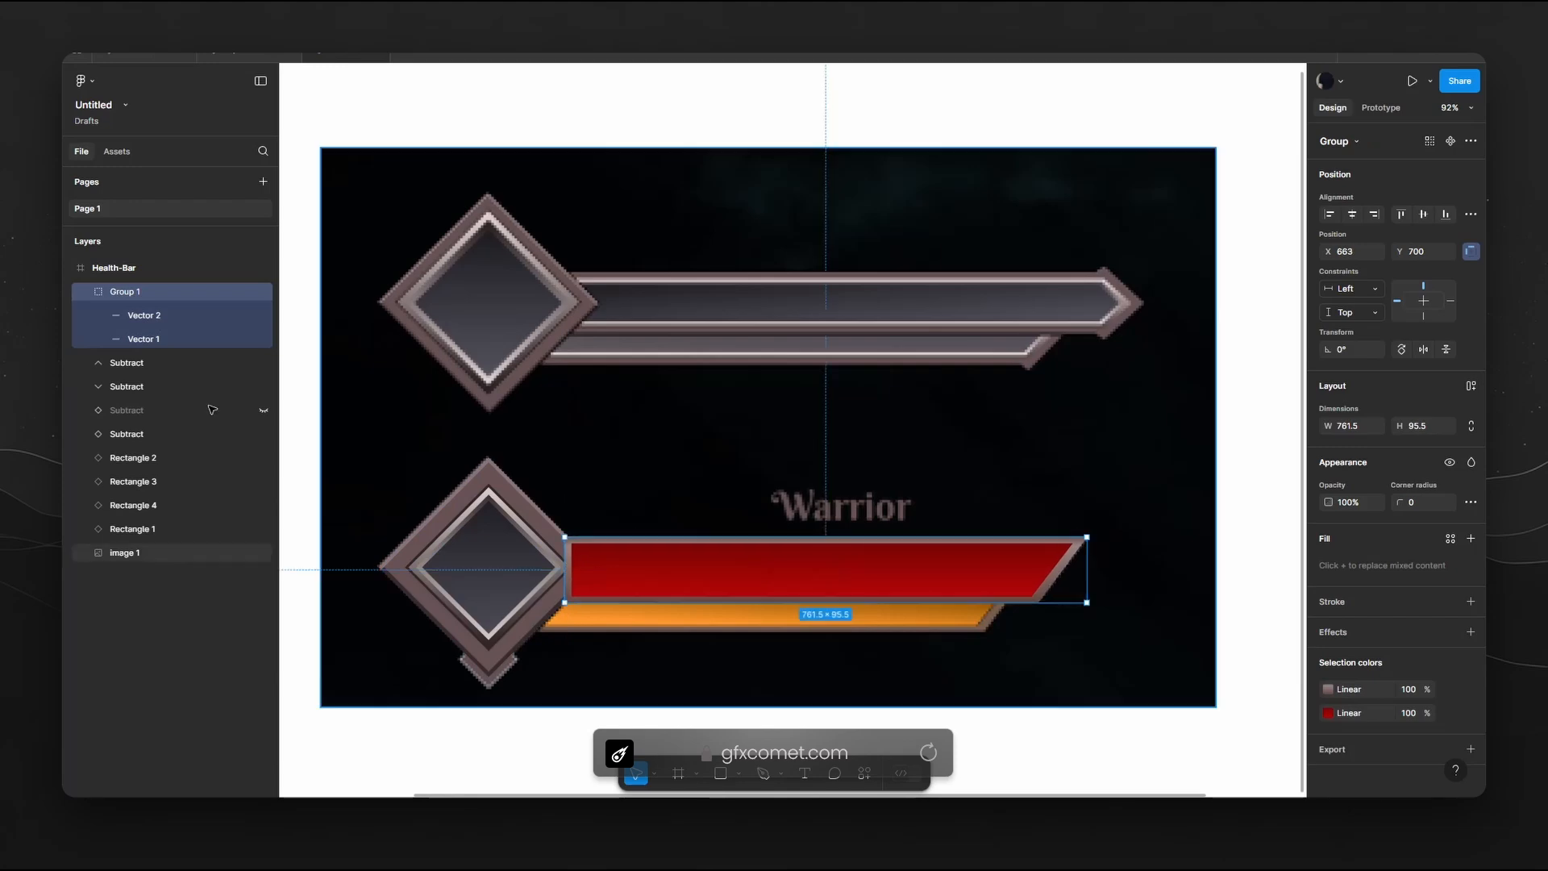
Move the bar group beneath the diamond layers in the stacking order and hide the reference image.
left_click(85, 292)
mouse_move(109, 293)
left_mouse_down()
mouse_move(132, 367)
mouse_move(121, 493)
left_mouse_up()
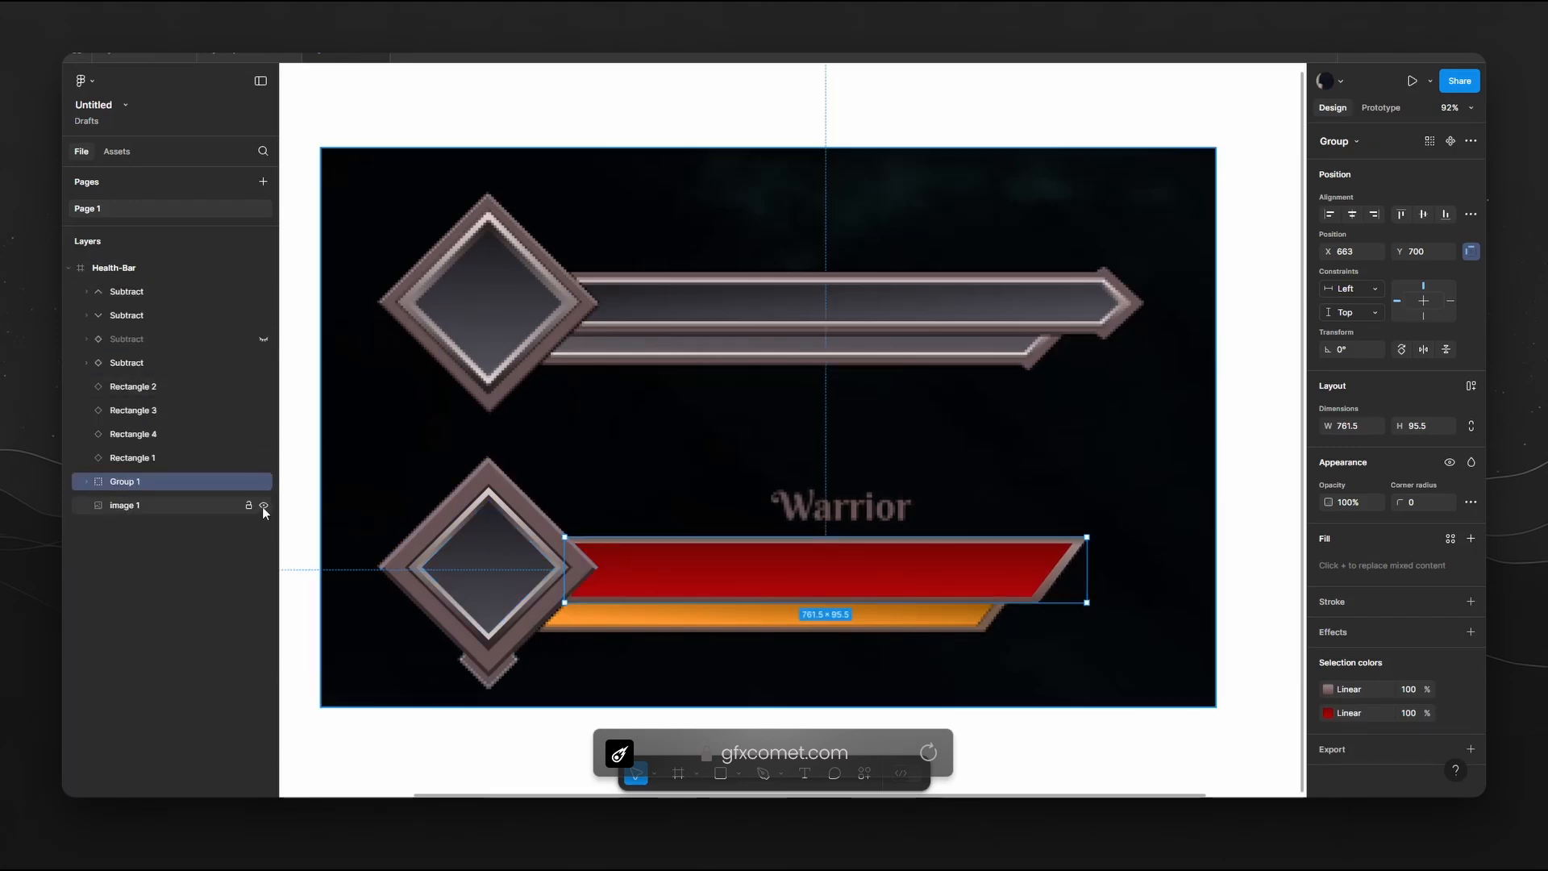
left_click(264, 507)
left_click_drag(892, 663, 956, 619)
left_click(955, 619)
scroll(953, 618, "down", 1)
scroll(954, 619, "down", 4)
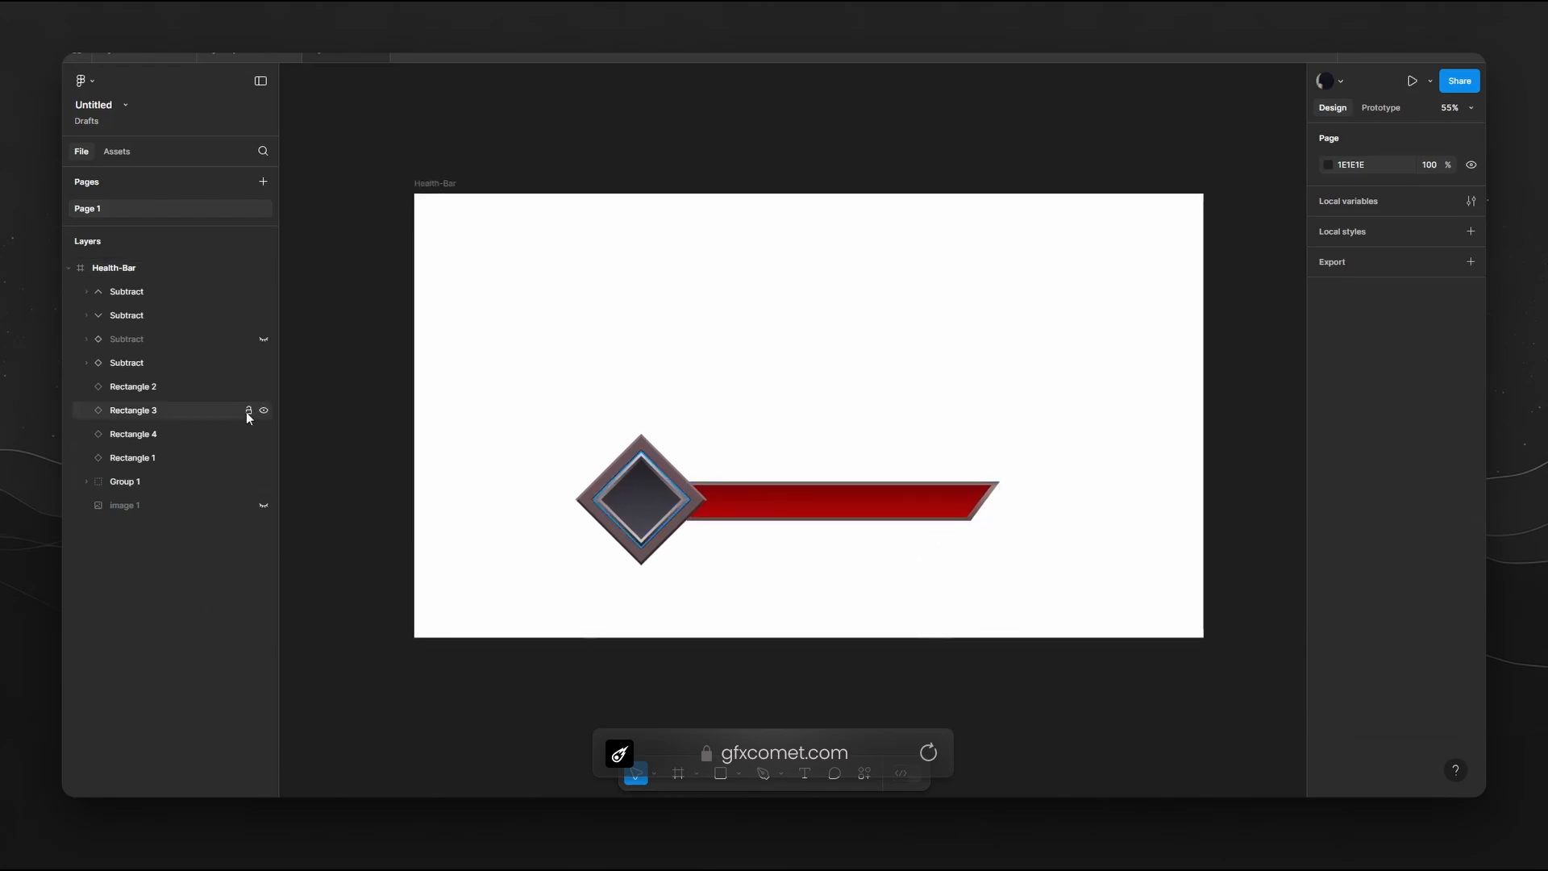
Select all the diamond layers with the bar group and move them to about the middle of the frame.
left_click(175, 292)
left_click(179, 461, "shift")
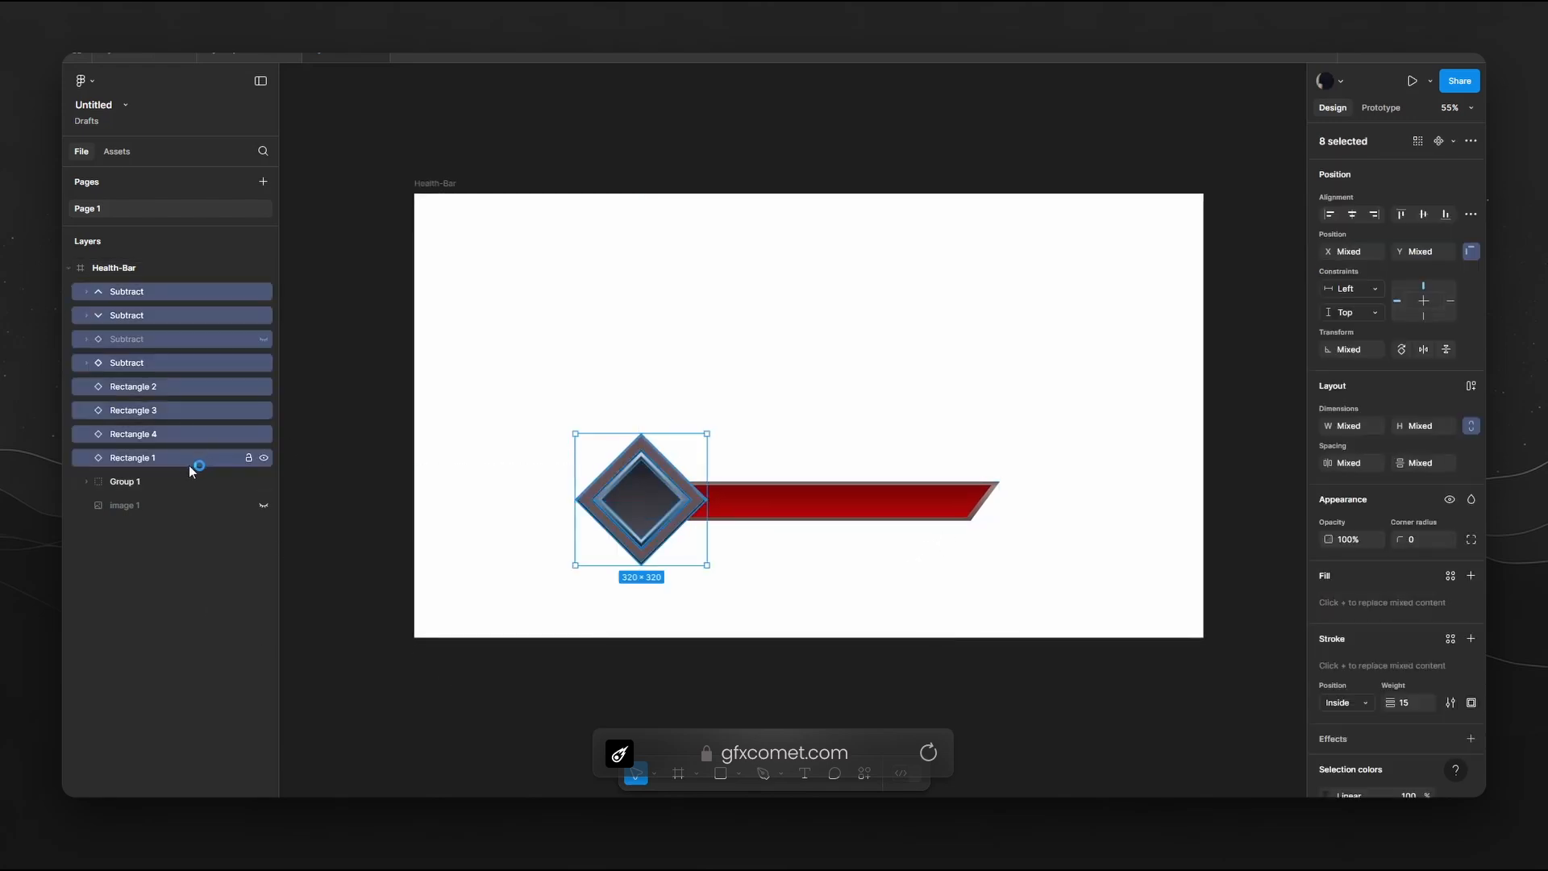
left_click(156, 482, "shift")
left_click_drag(691, 517, 733, 464)
scroll(733, 463, "right", 2)
Change the Health-Bar frame's fill colour to 0E0E0E.
left_click(126, 268)
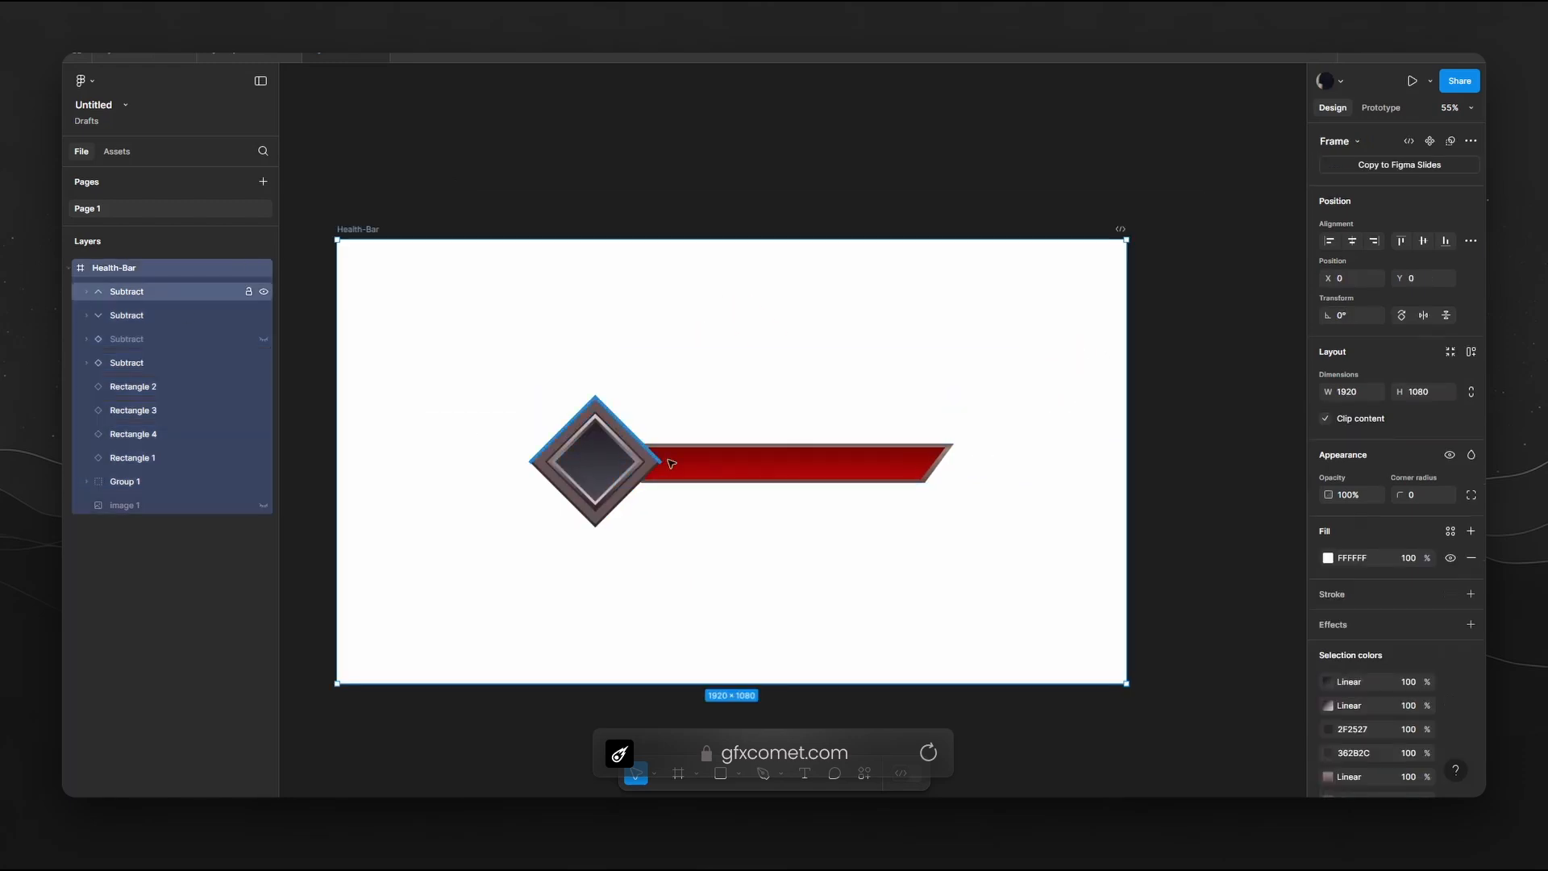
left_click(1343, 556)
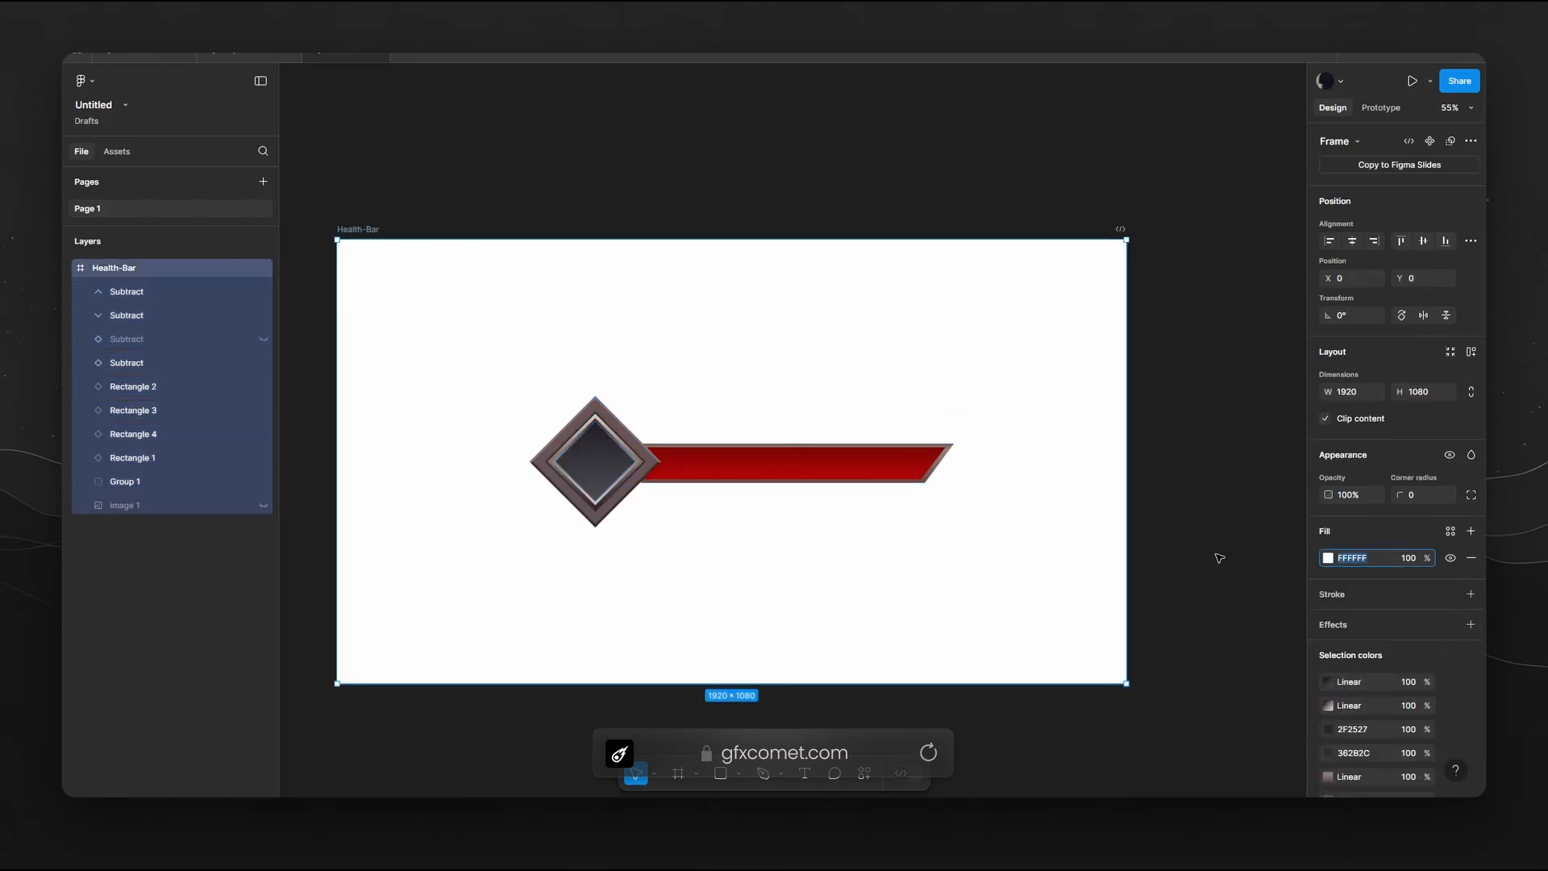
left_click(1328, 558)
left_click_drag(1173, 548, 1043, 608)
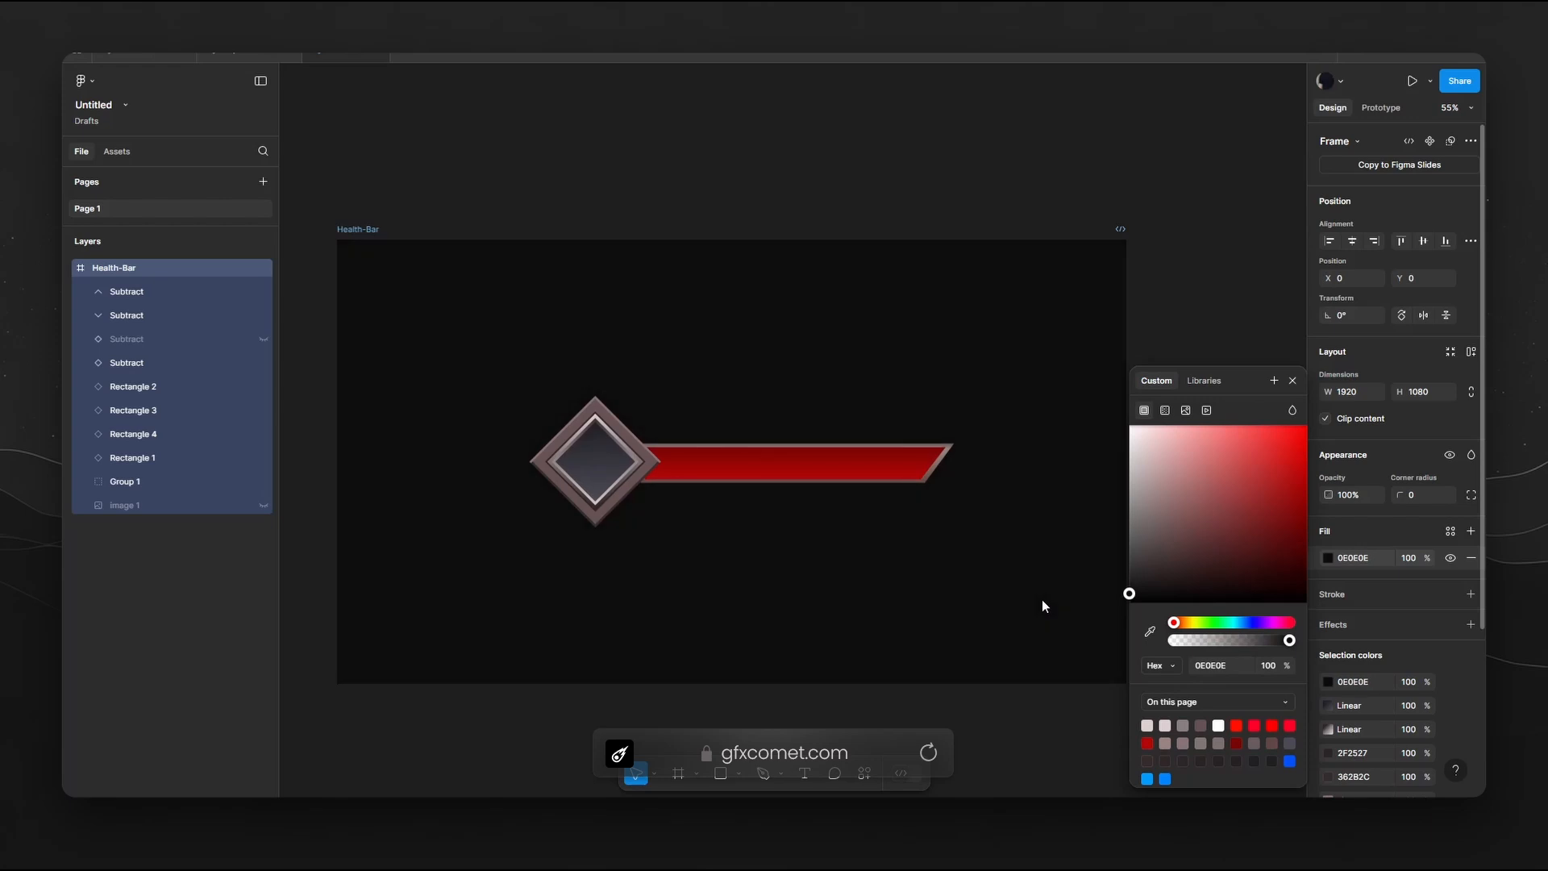
left_click(991, 606)
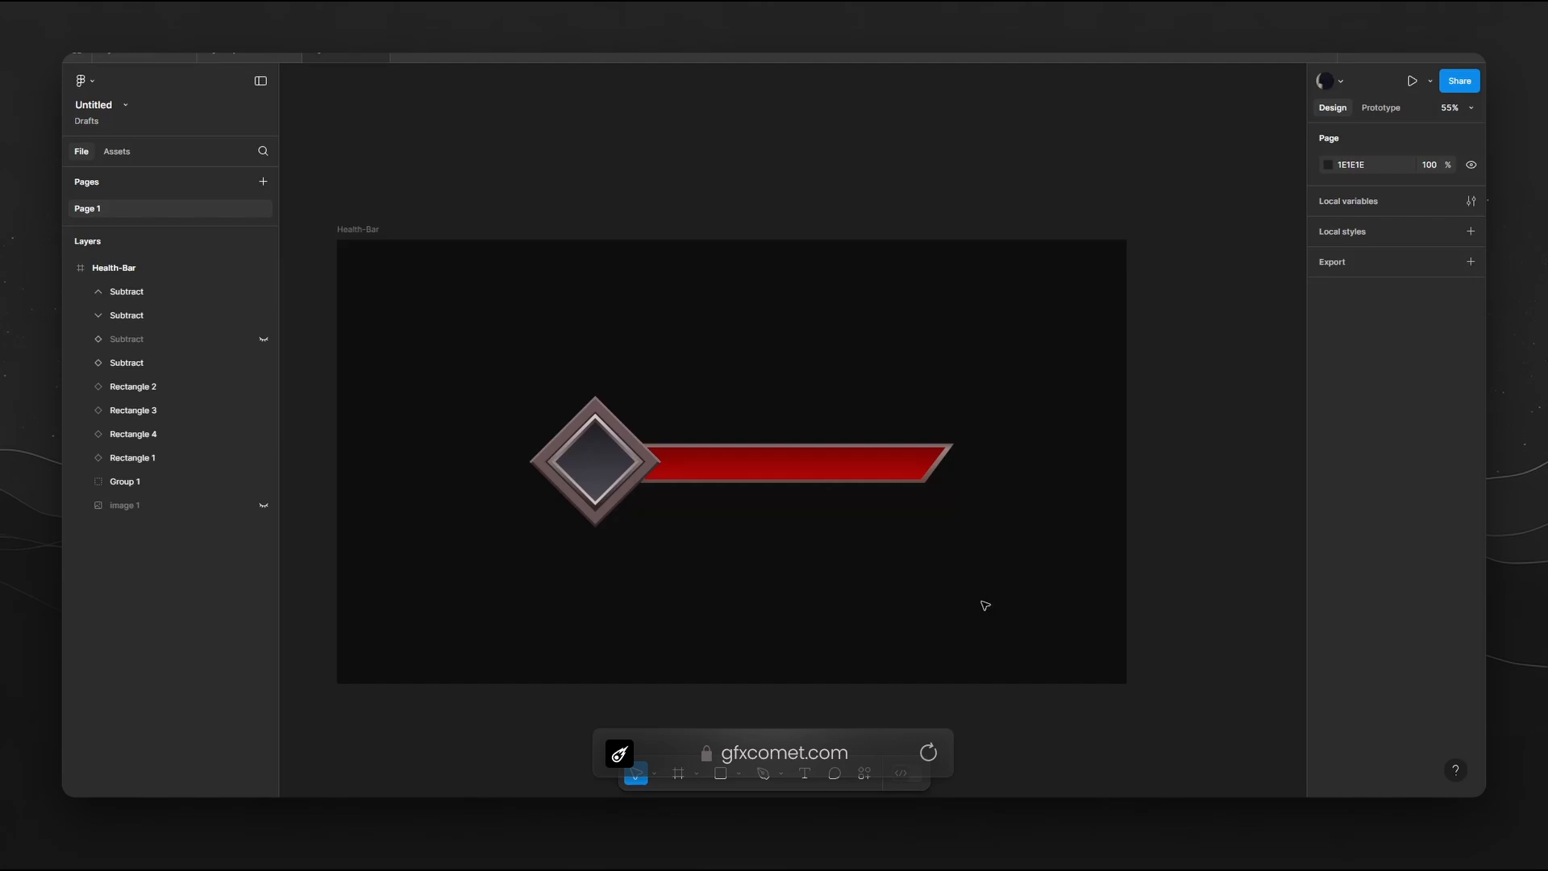
Group all the diamond layers together with the red bar group, leaving out the hidden reference image.
left_click(163, 296, "shift")
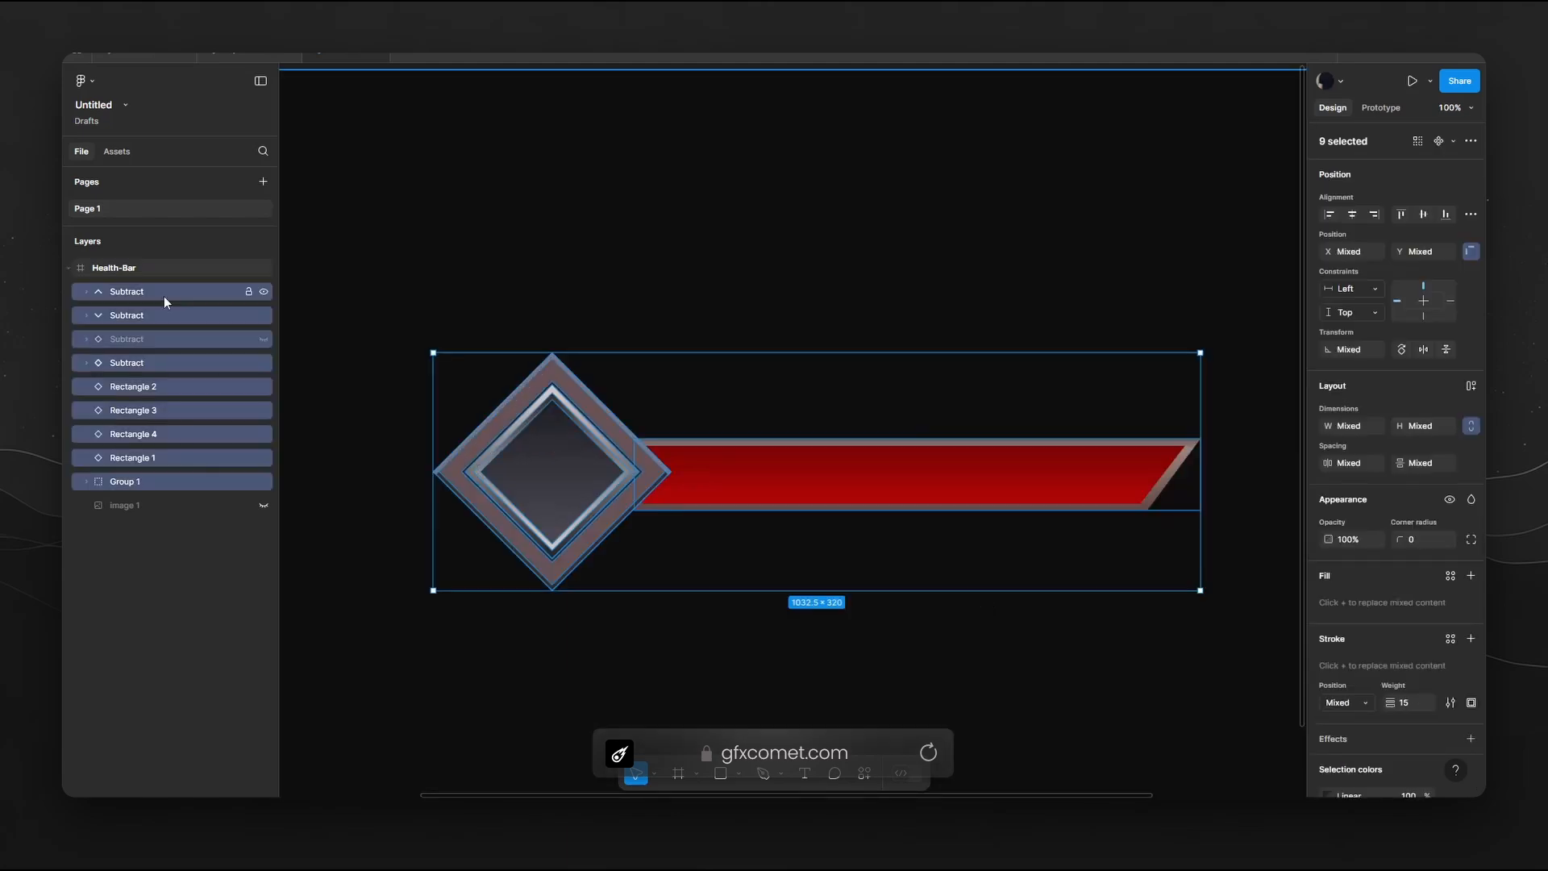
key("ctrl+g")
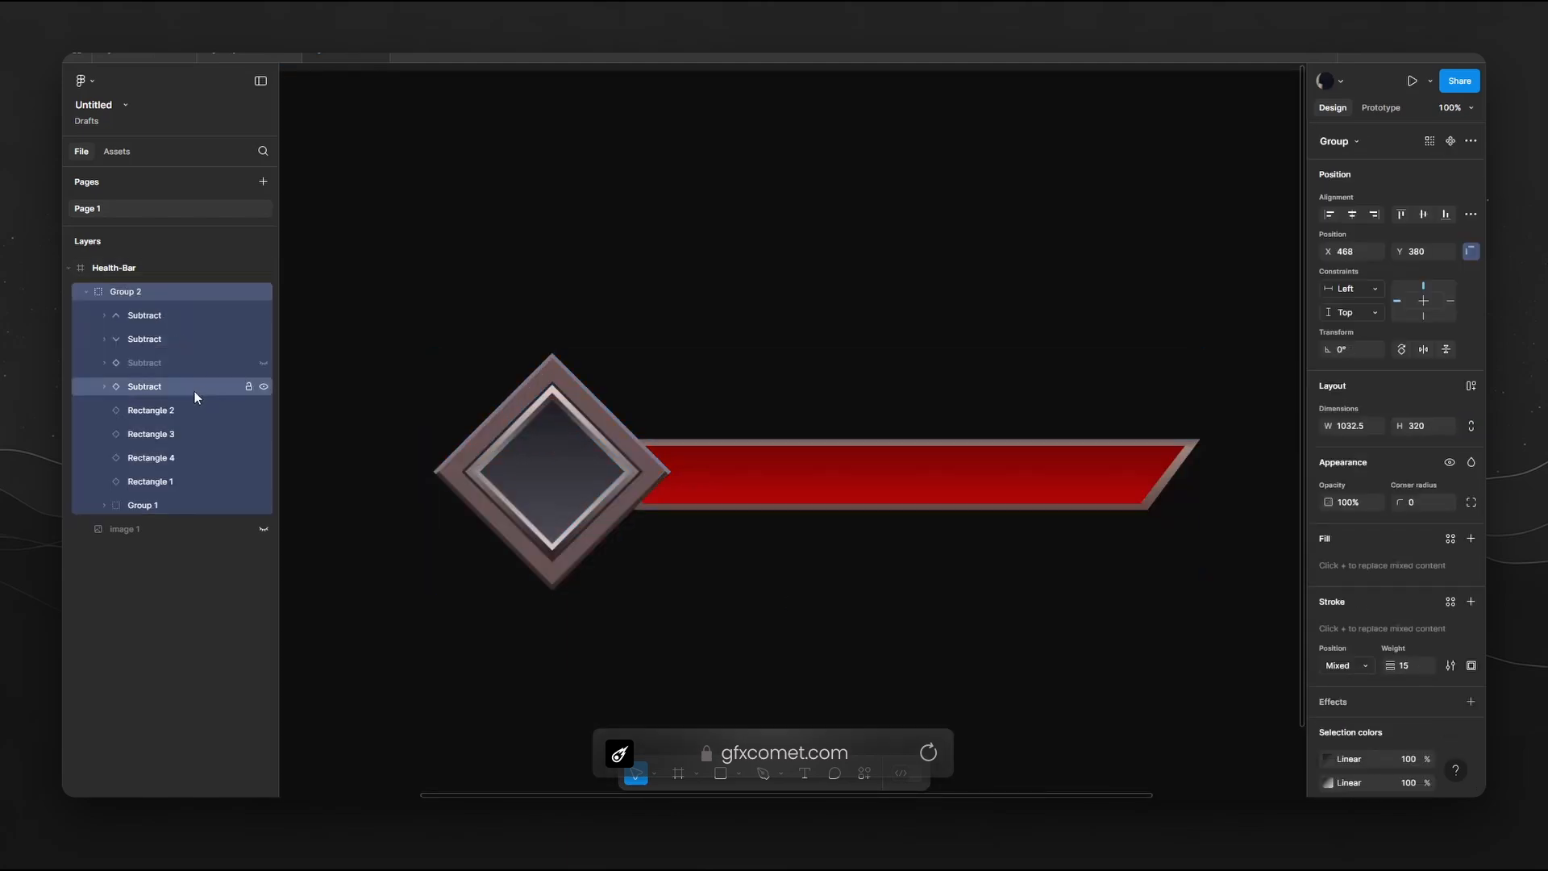
Duplicate the complete health bar group and hide the original Group 2.
left_click(86, 293)
key("ctrl+d")
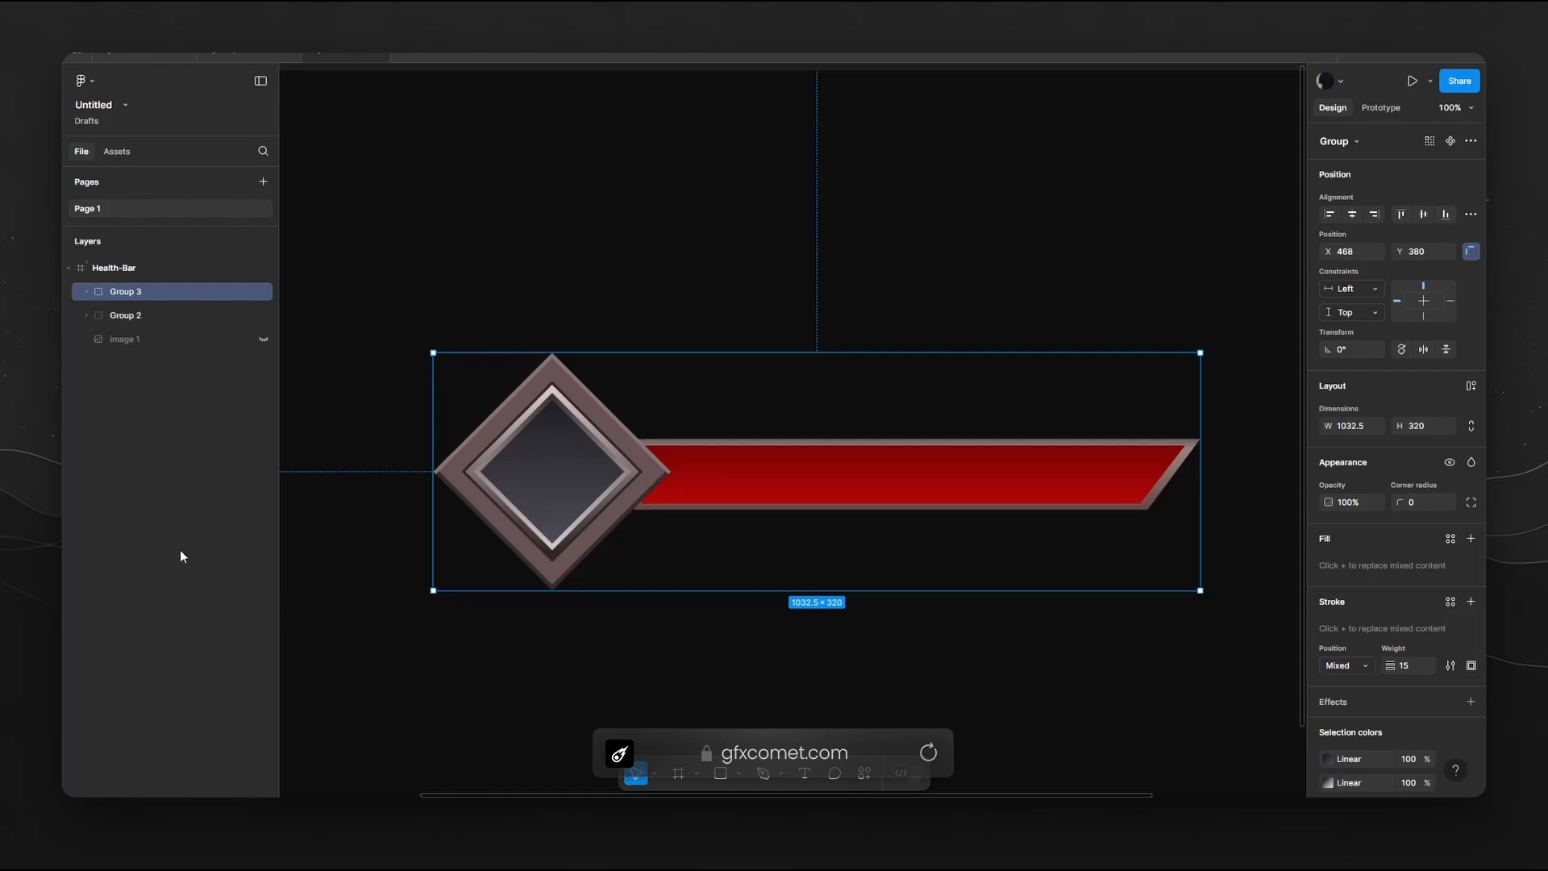
left_click(263, 315)
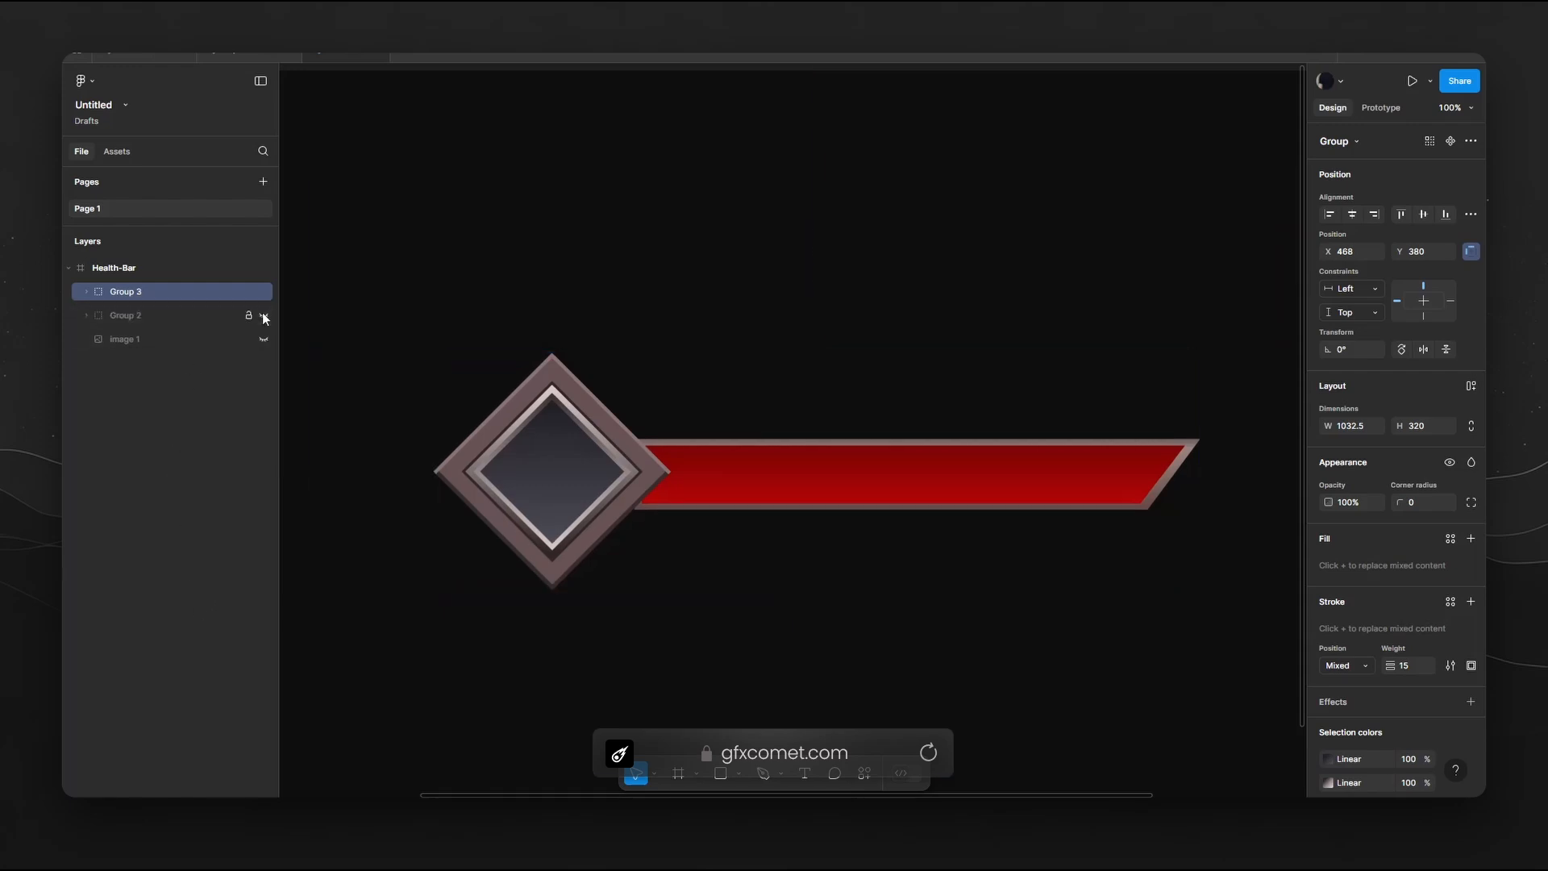
left_click(760, 304)
In the duplicated group, hide the red bar group, Rectangles 2, 3 and 4, and the Subtract ring around the inner diamond.
scroll(597, 597, "up", 3)
mouse_move(666, 514)
left_mouse_down()
mouse_move(991, 592)
mouse_move(741, 606)
mouse_move(881, 570)
mouse_move(919, 577)
mouse_move(951, 642)
left_mouse_up()
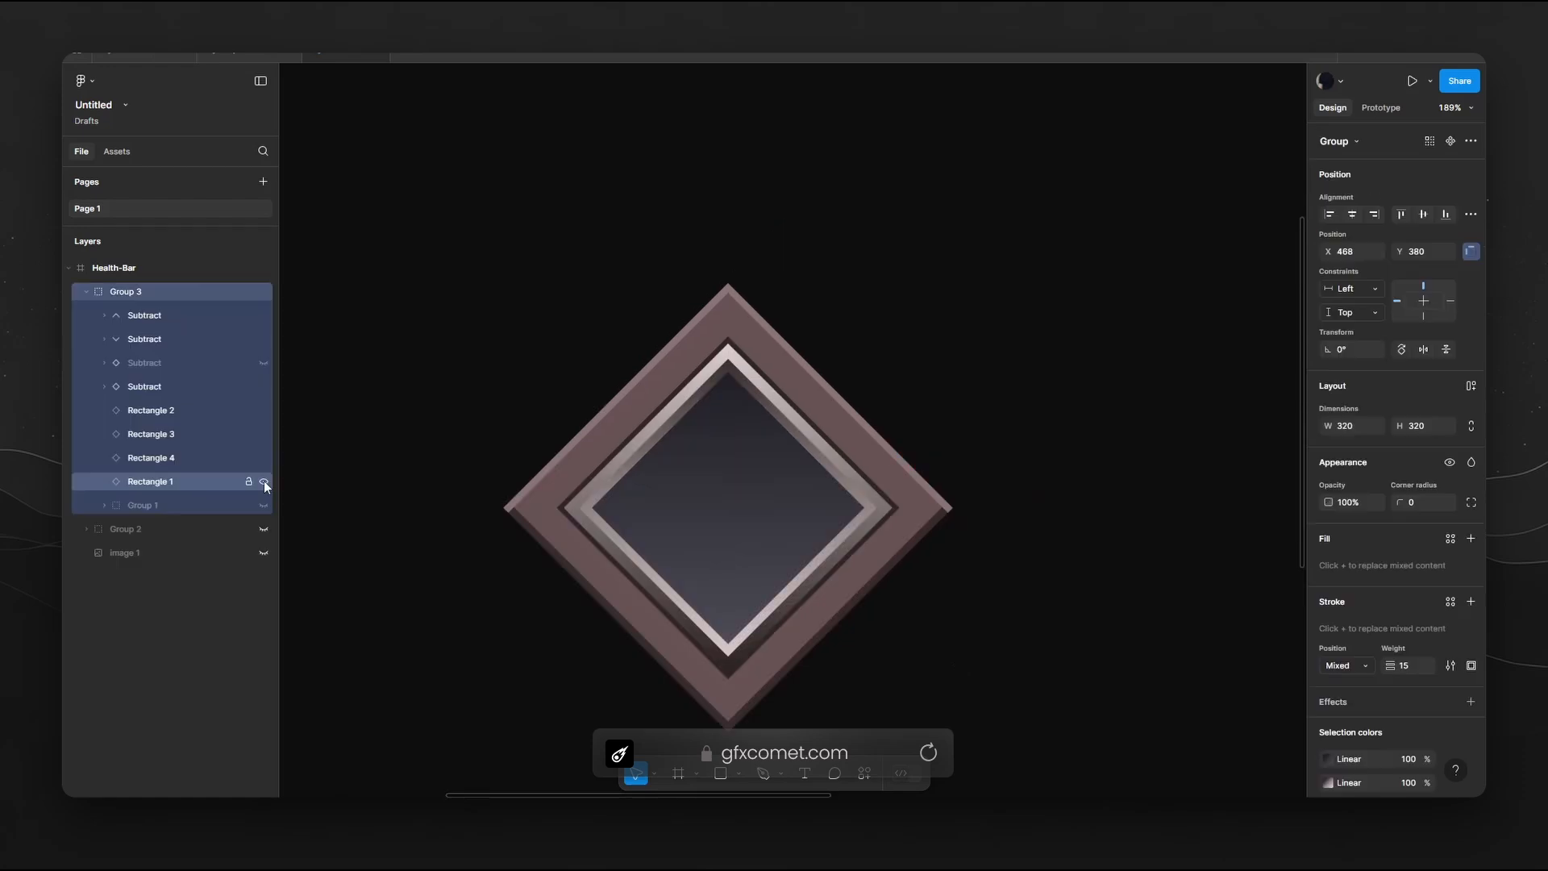
left_click(263, 457)
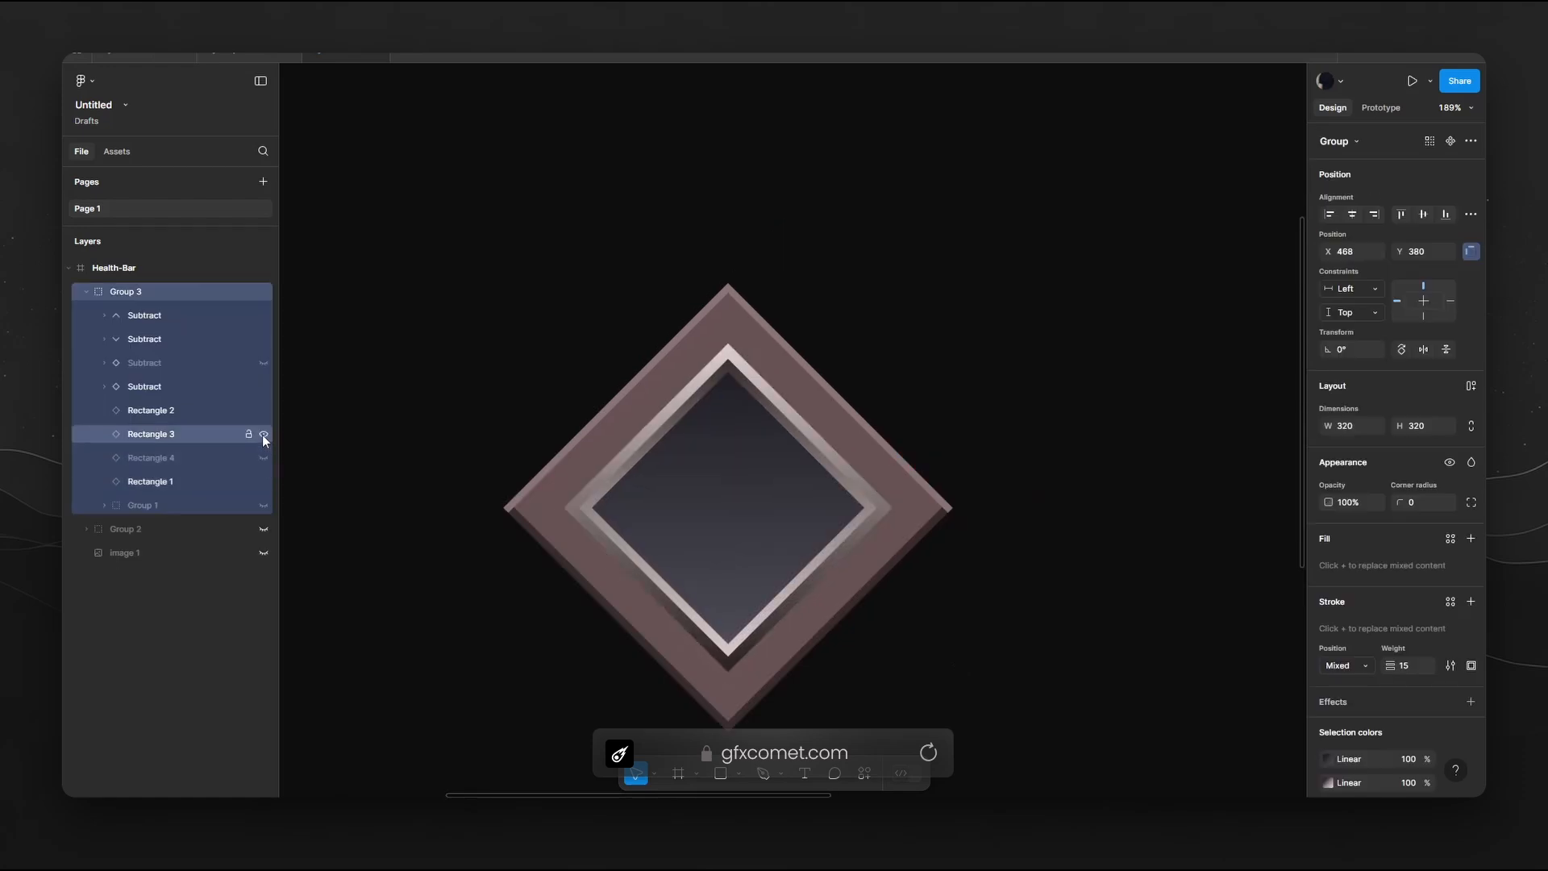
left_click(263, 434)
left_click(263, 410)
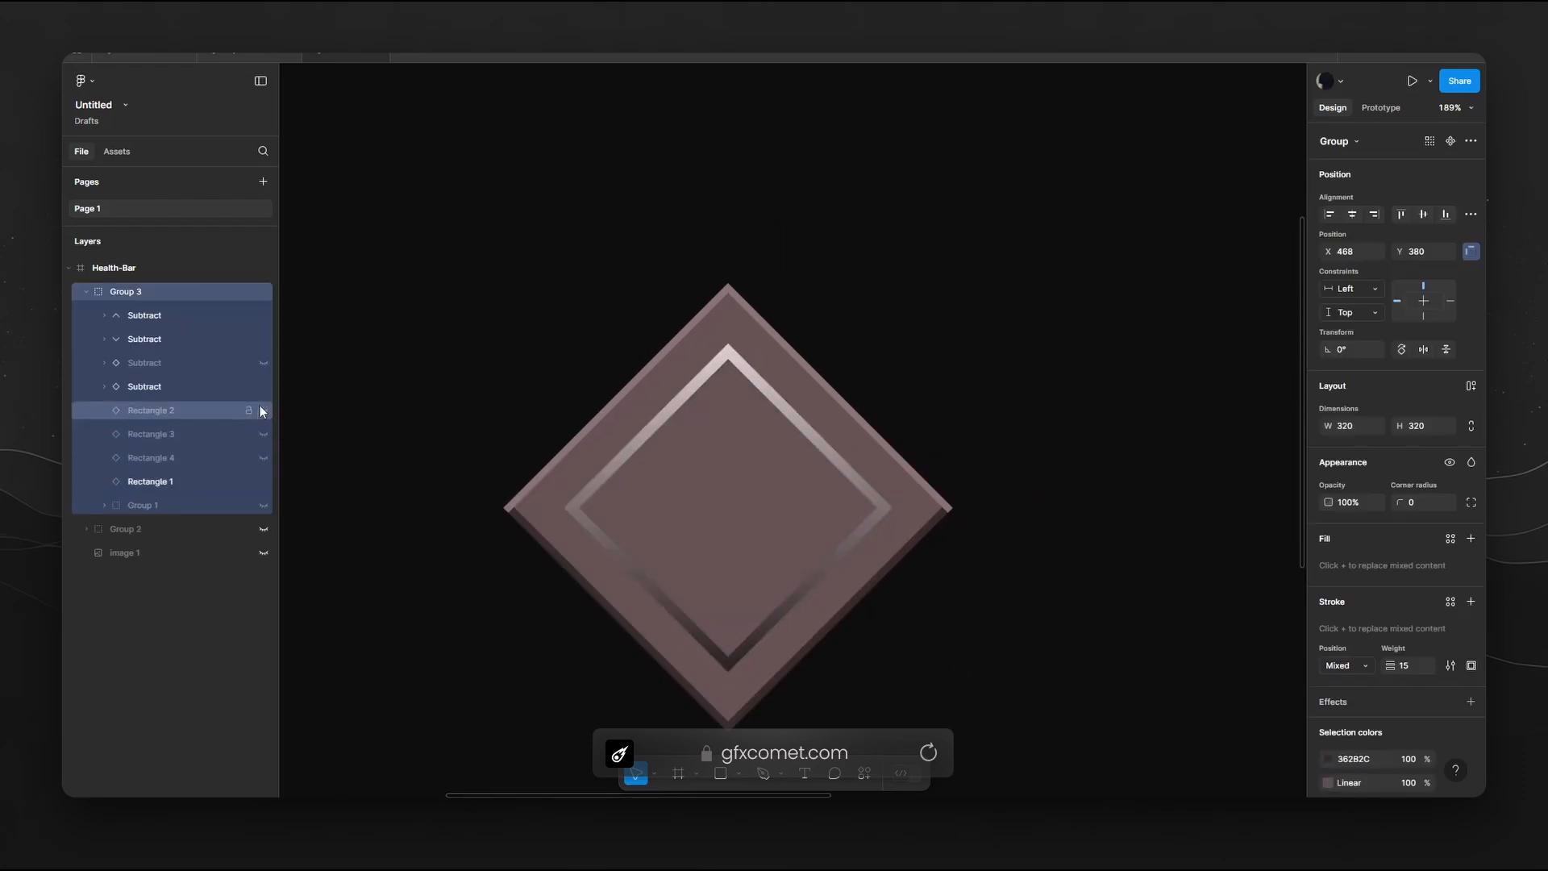
left_click(263, 386)
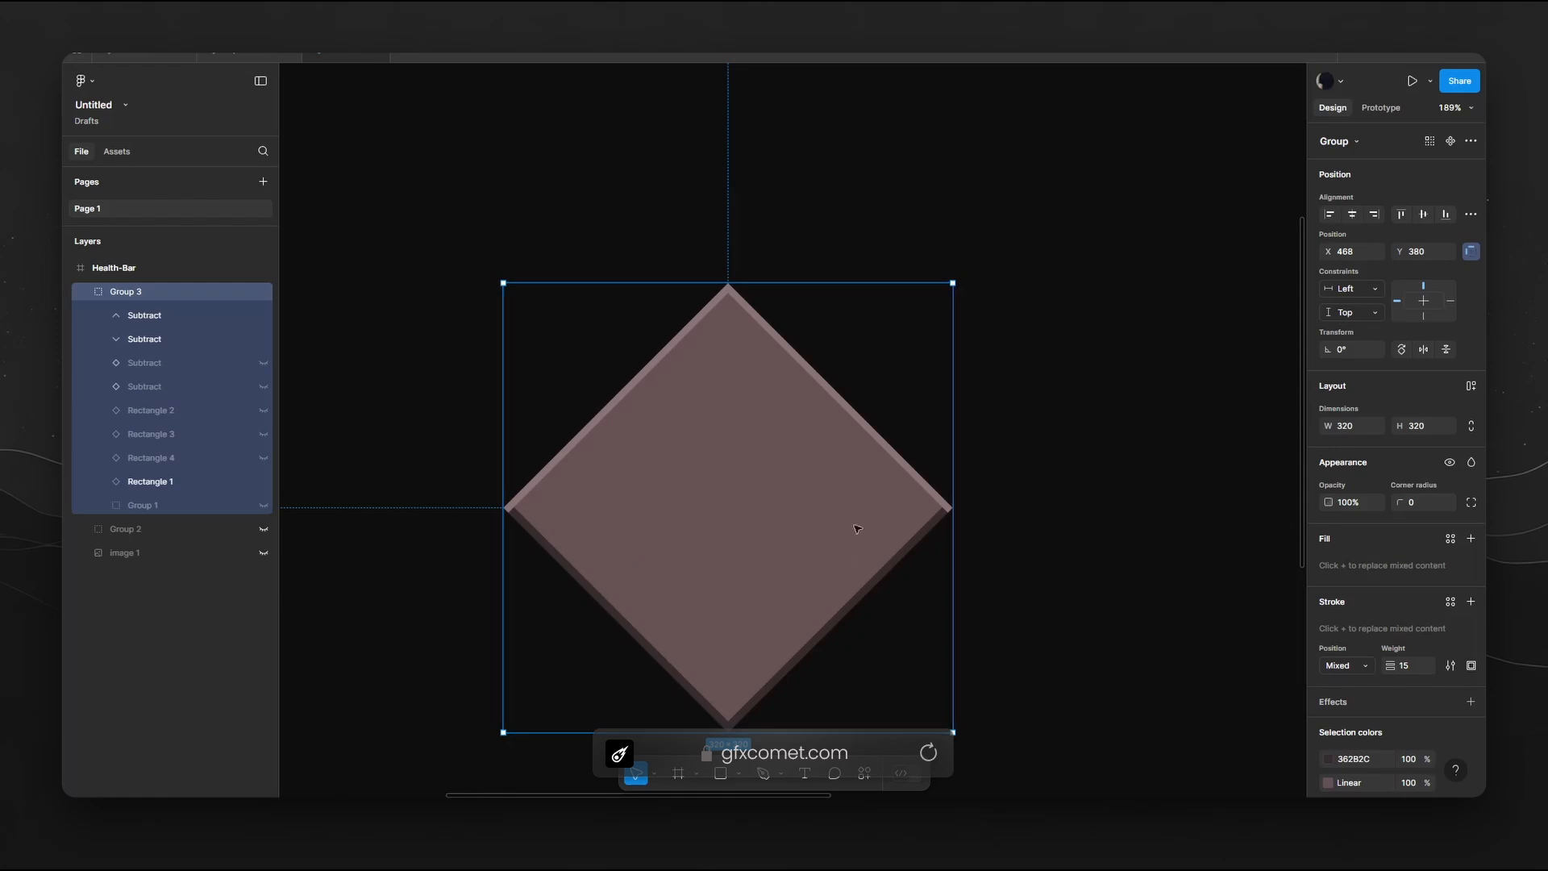
Replace the gradient fill of Rectangle 1 with solid FFFFFF and hide the two Subtract edge layers above it.
left_click(152, 481)
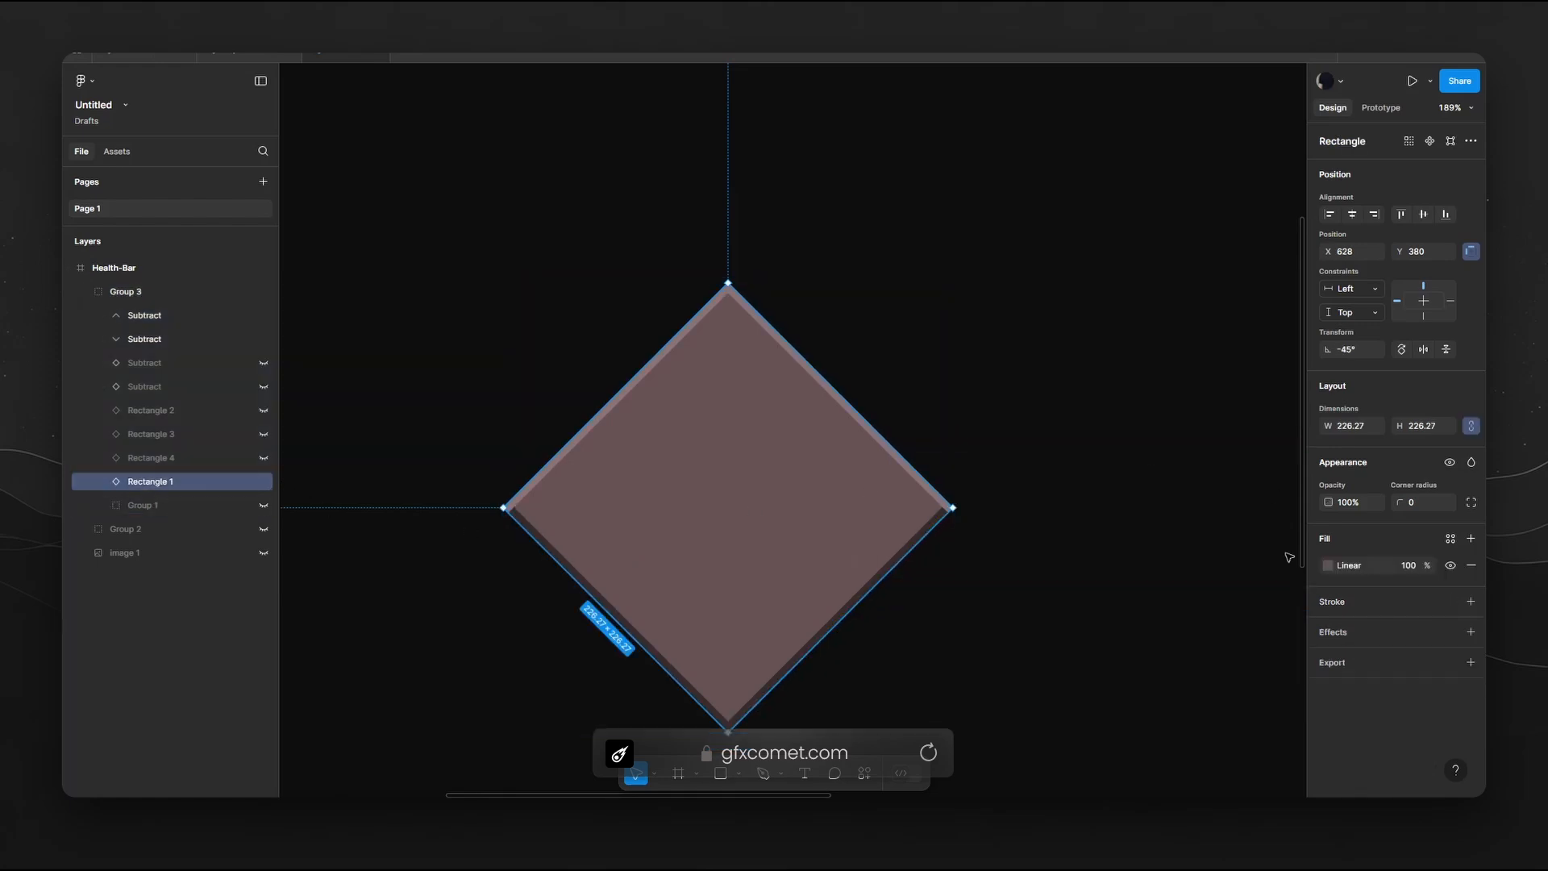
left_click(1332, 565)
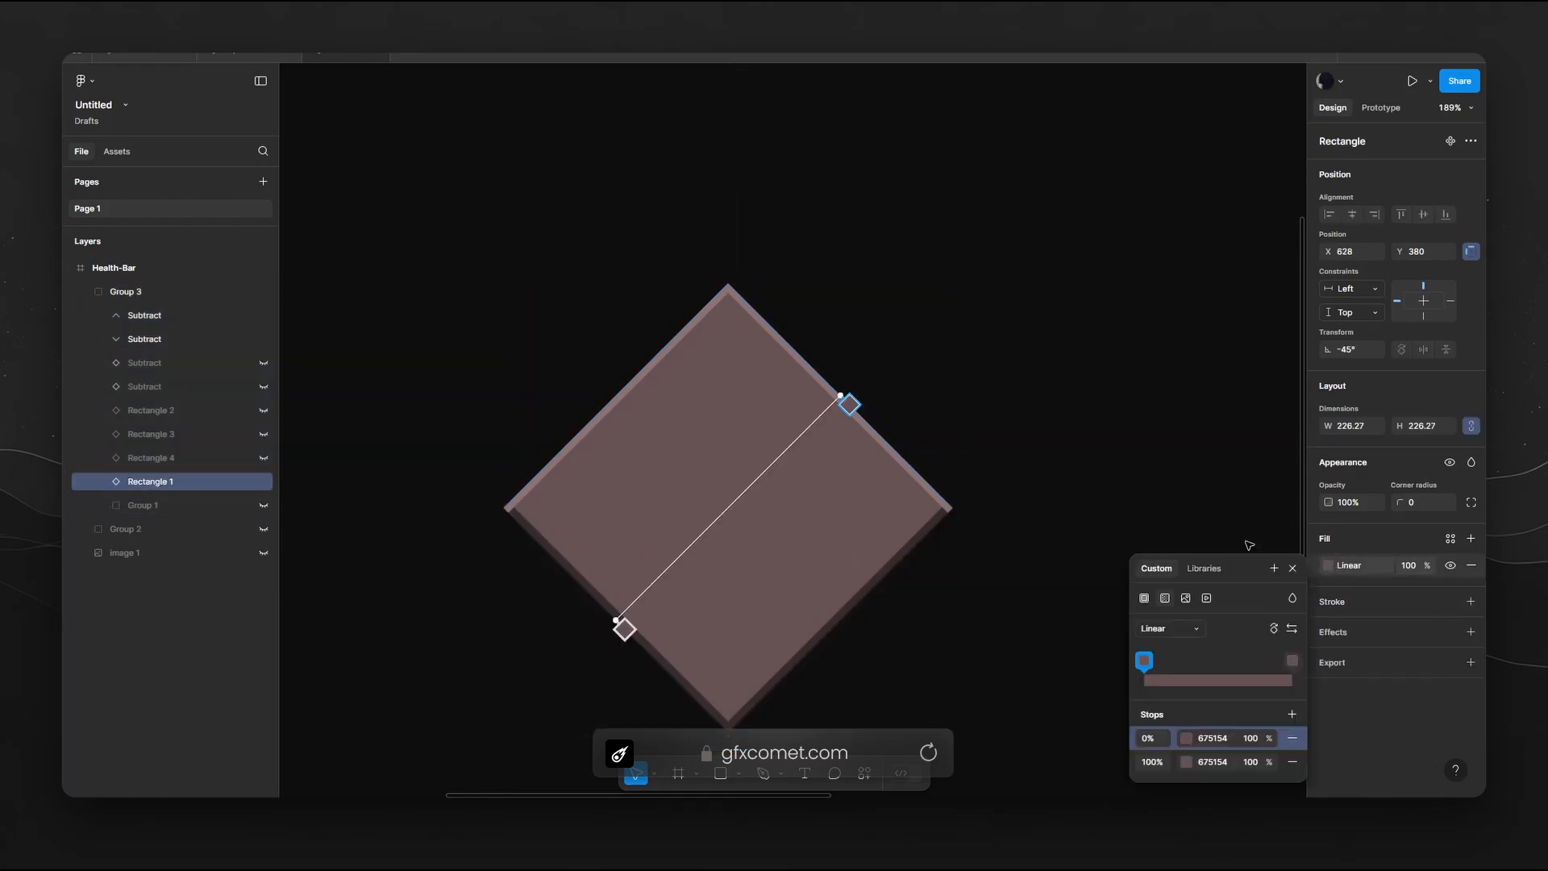
left_click(1145, 598)
left_click_drag(1190, 553, 1076, 384)
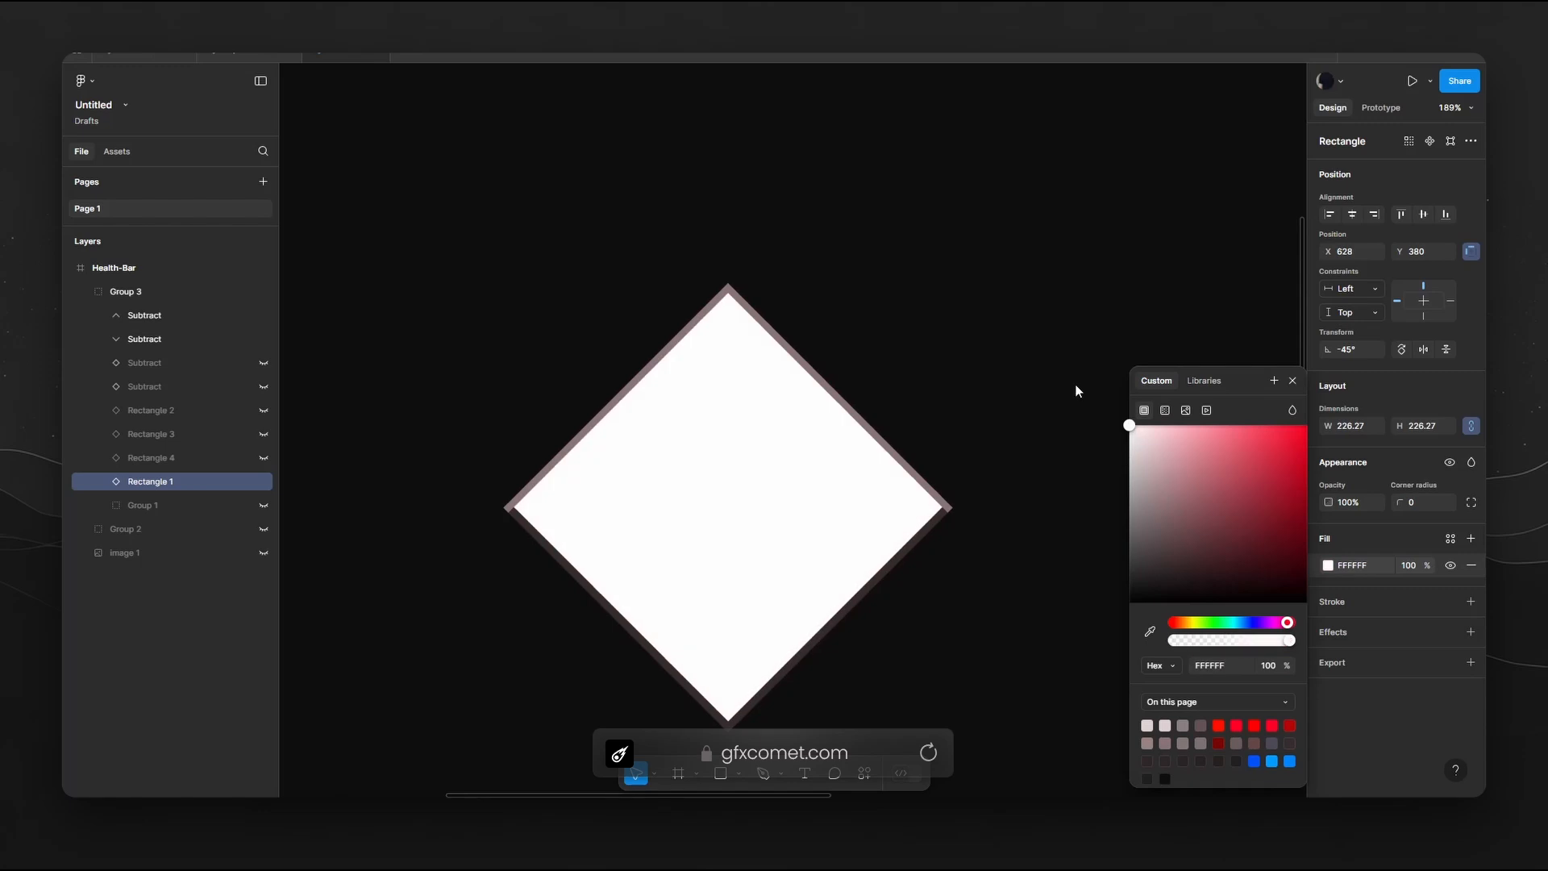
left_click(264, 339)
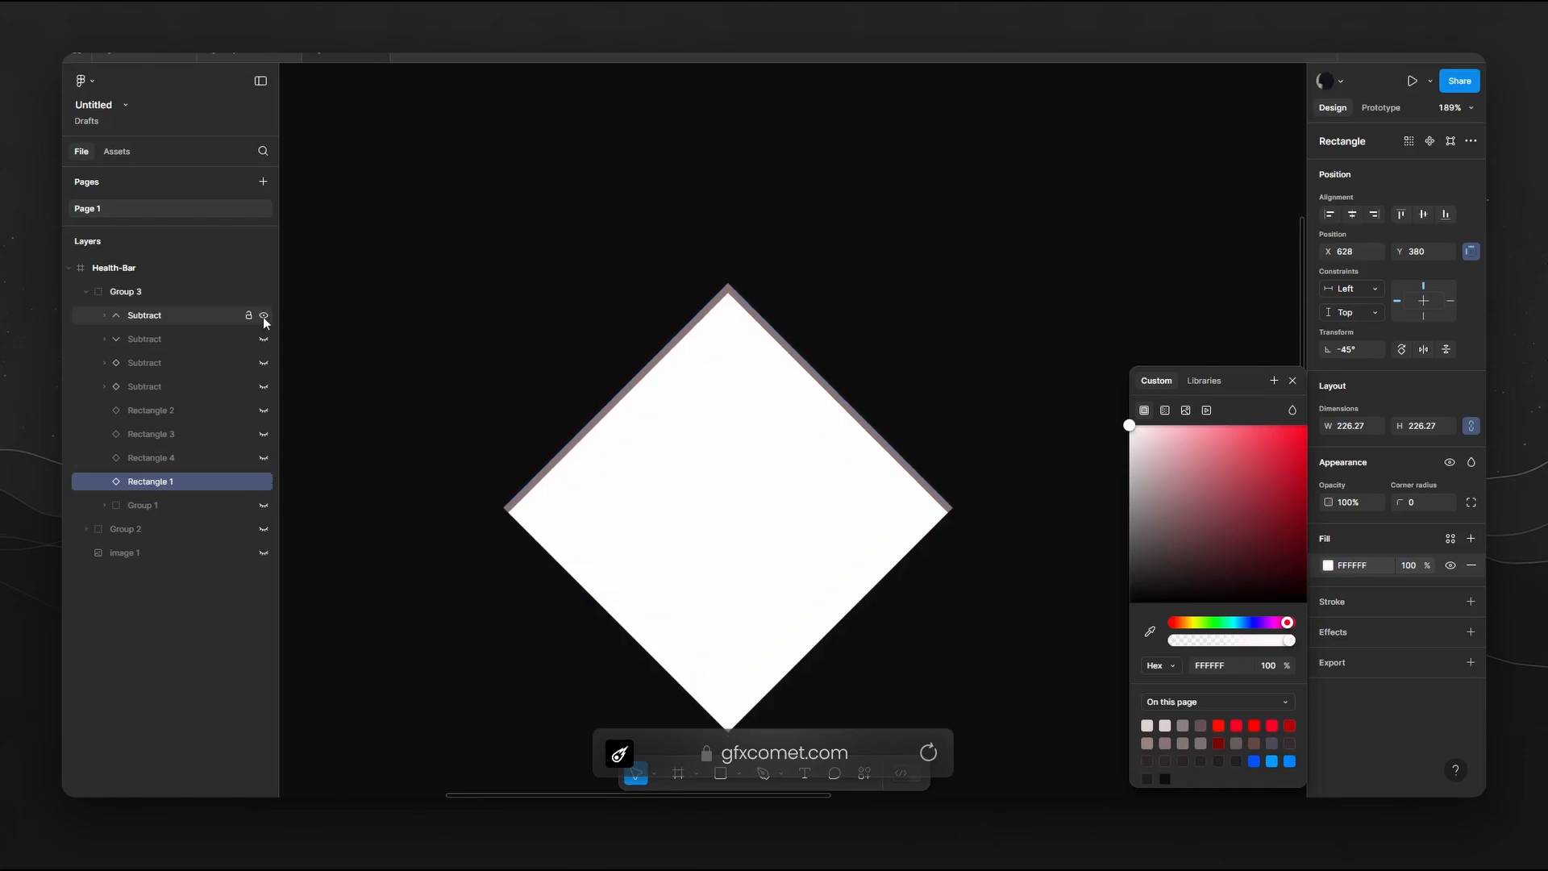
left_click(264, 315)
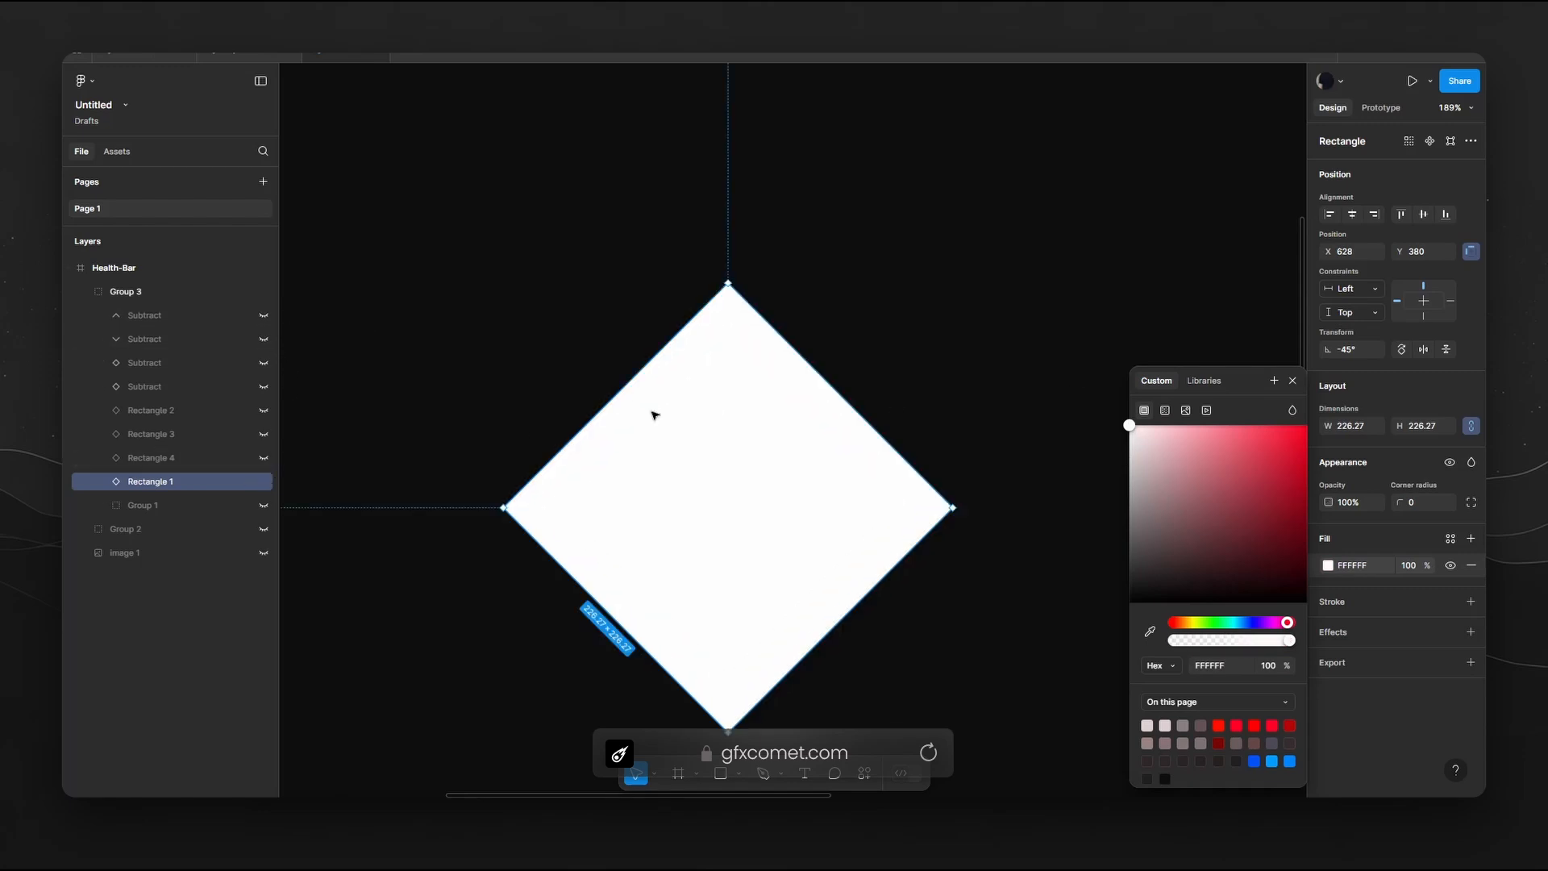
Rename the white diamond layer as health-avatarMain and export it at 1x as JPG.
left_click(1298, 388)
left_click(1345, 663)
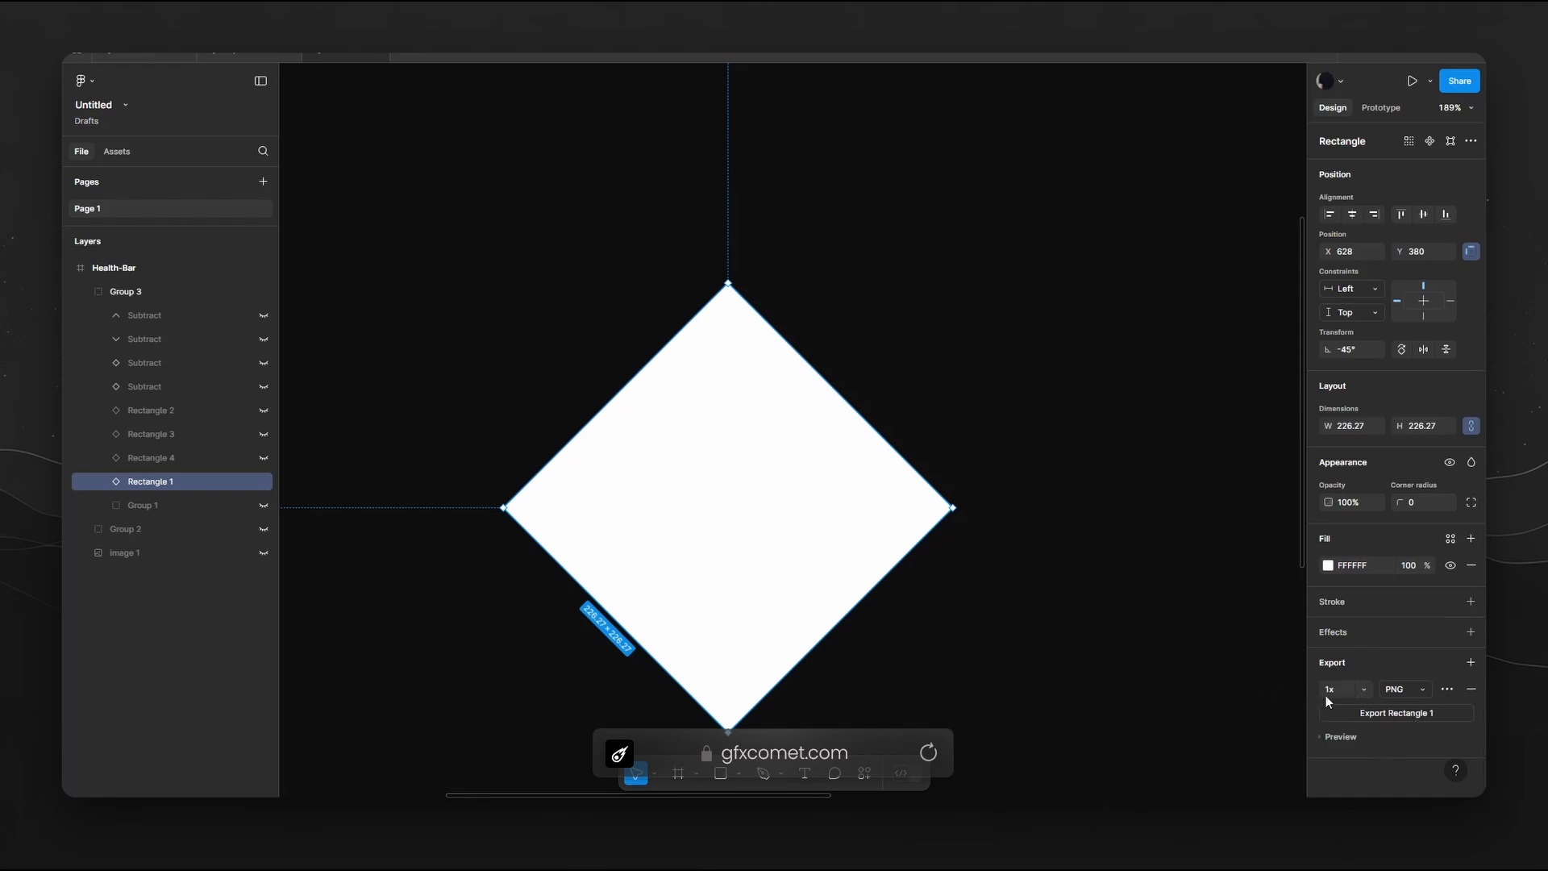
double_click(142, 479)
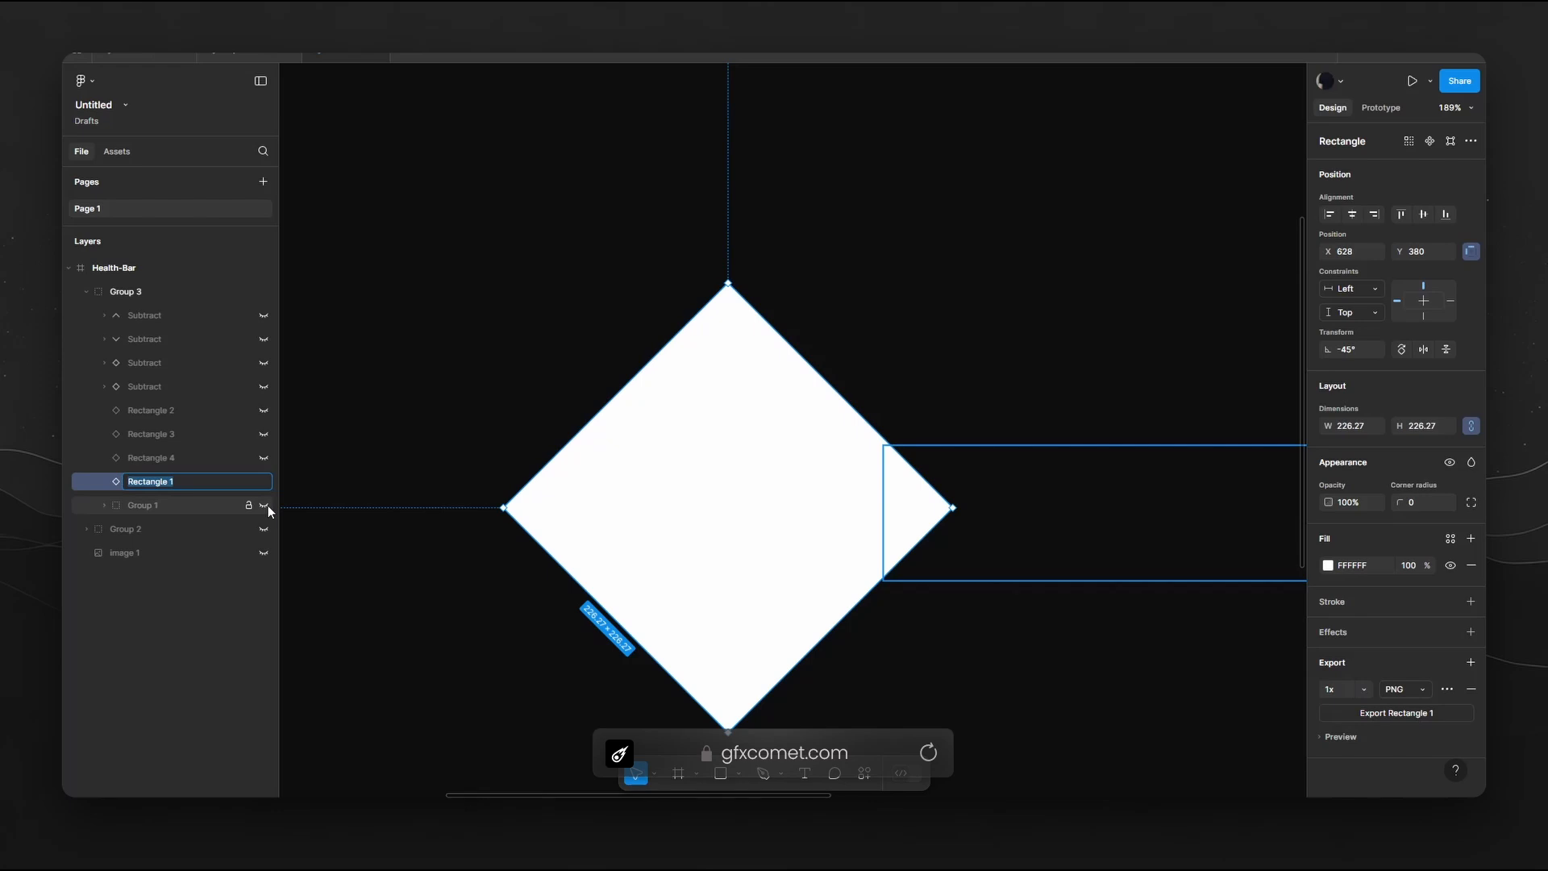
type("health_")
key("BackSpace")
type("-avatarBase")
key("BackSpace")
key("BackSpace")
key("BackSpace")
key("BackSpace")
key("Return")
left_click(1430, 712)
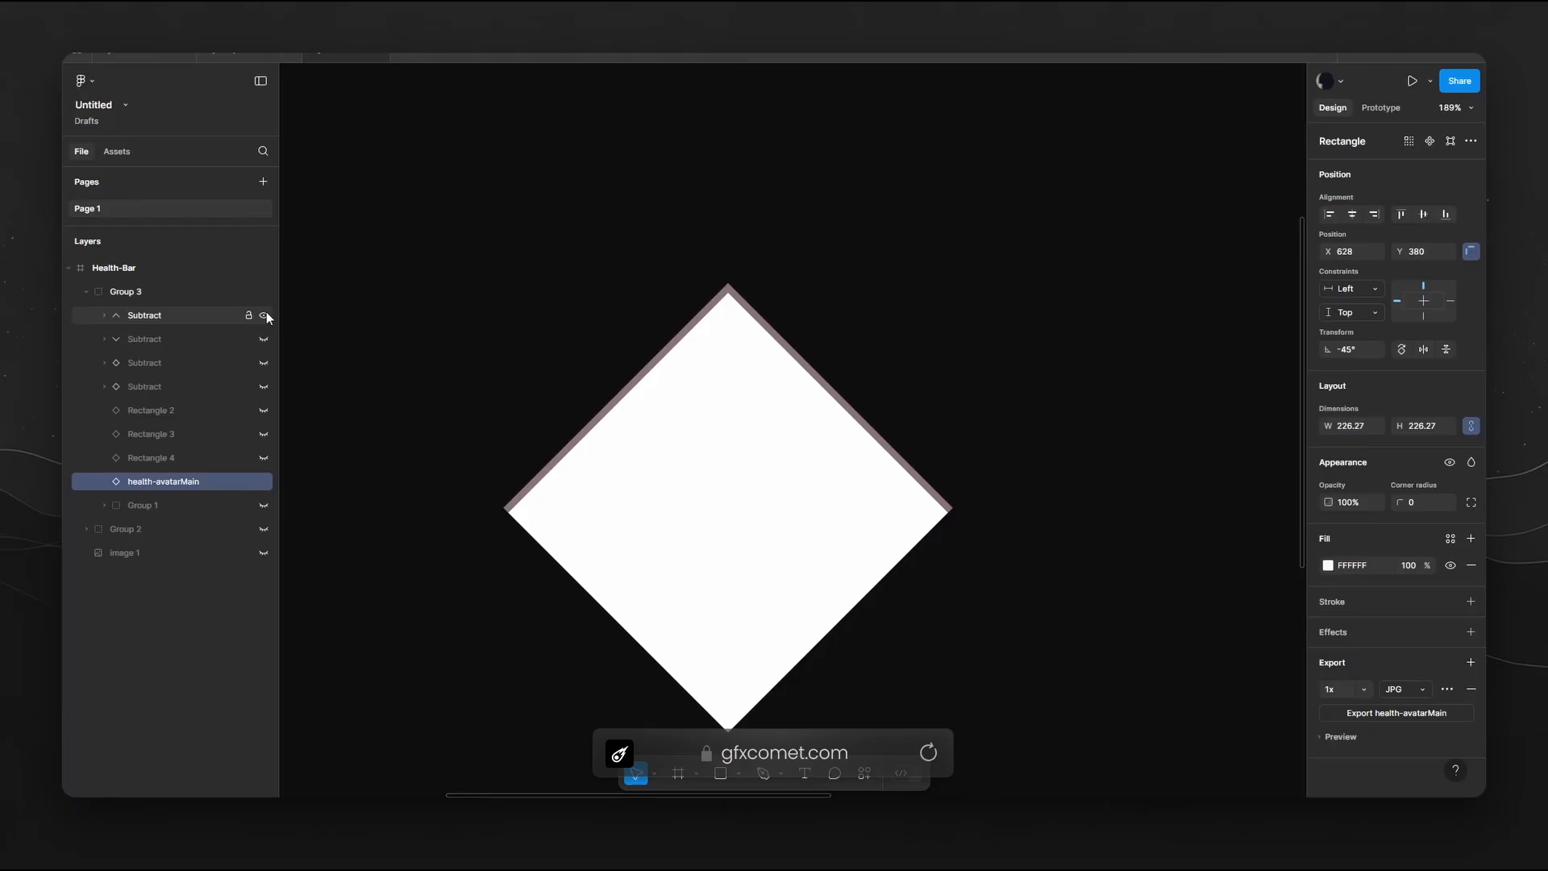
Isolate the upper Subtract edge by hiding health-avatarMain and set the edge's fill to FFFFFF.
left_click(185, 316)
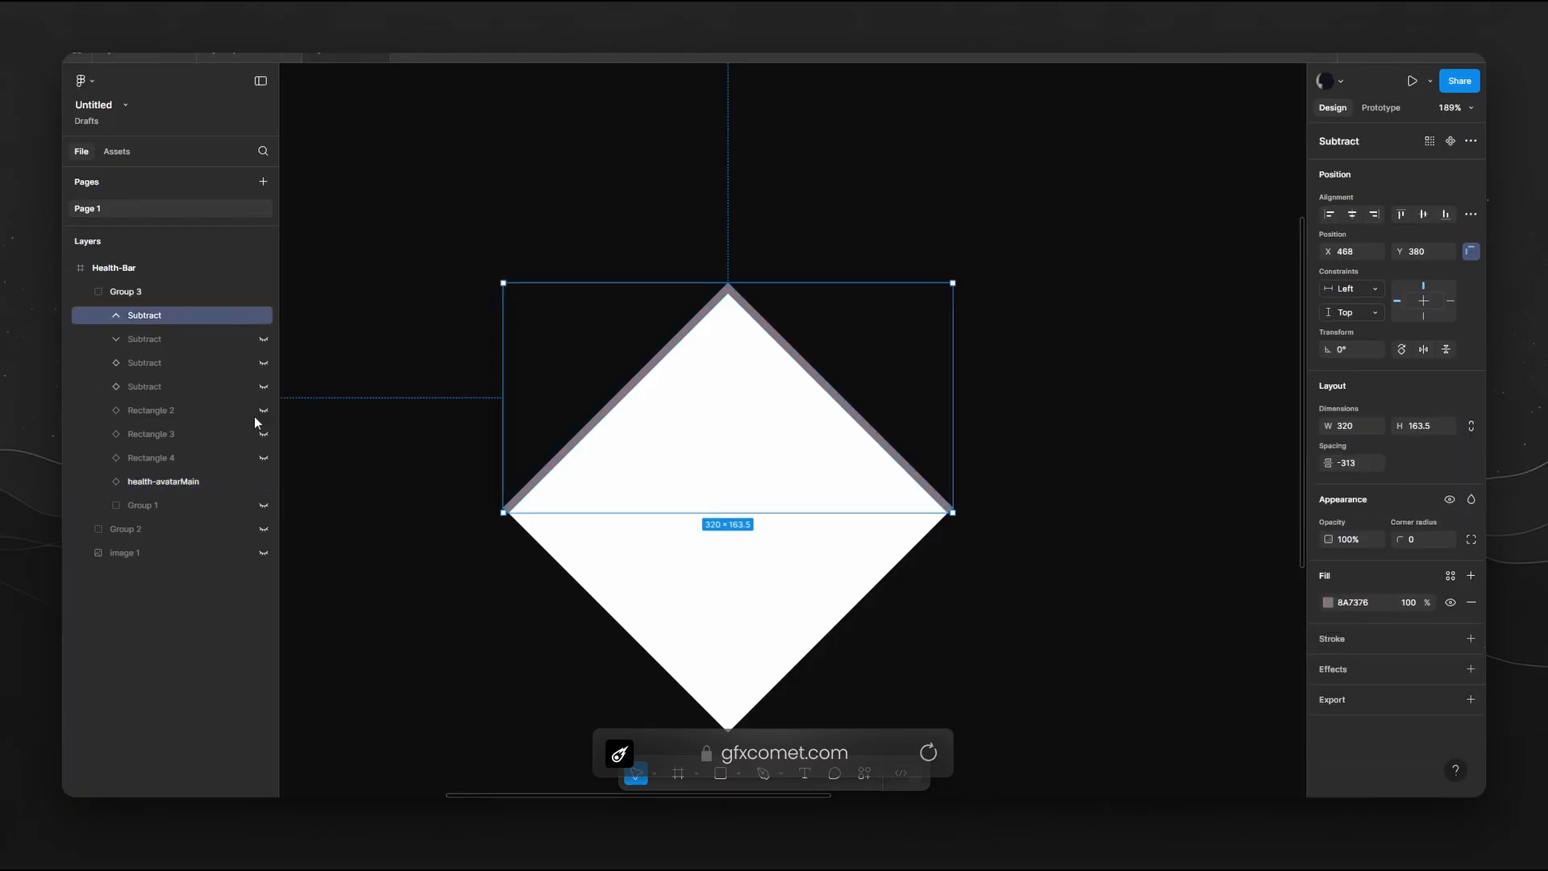
left_click(263, 481)
left_click(1328, 602)
left_click_drag(1145, 439, 1115, 419)
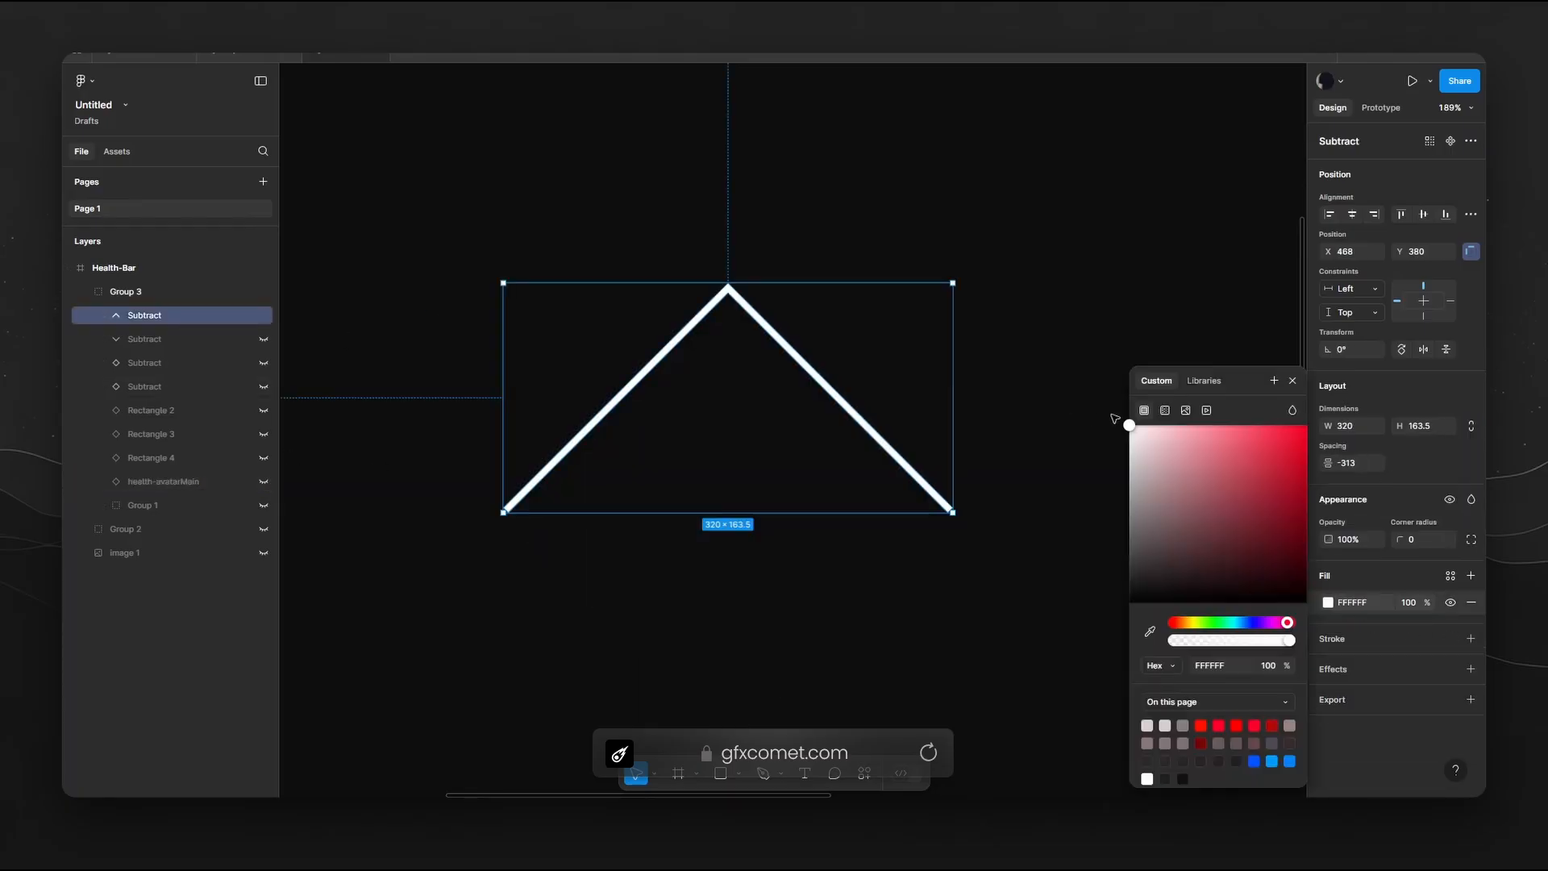
Rename the upper edge layer as health-avatarHighlight and export it at 1x as PNG.
double_click(147, 316)
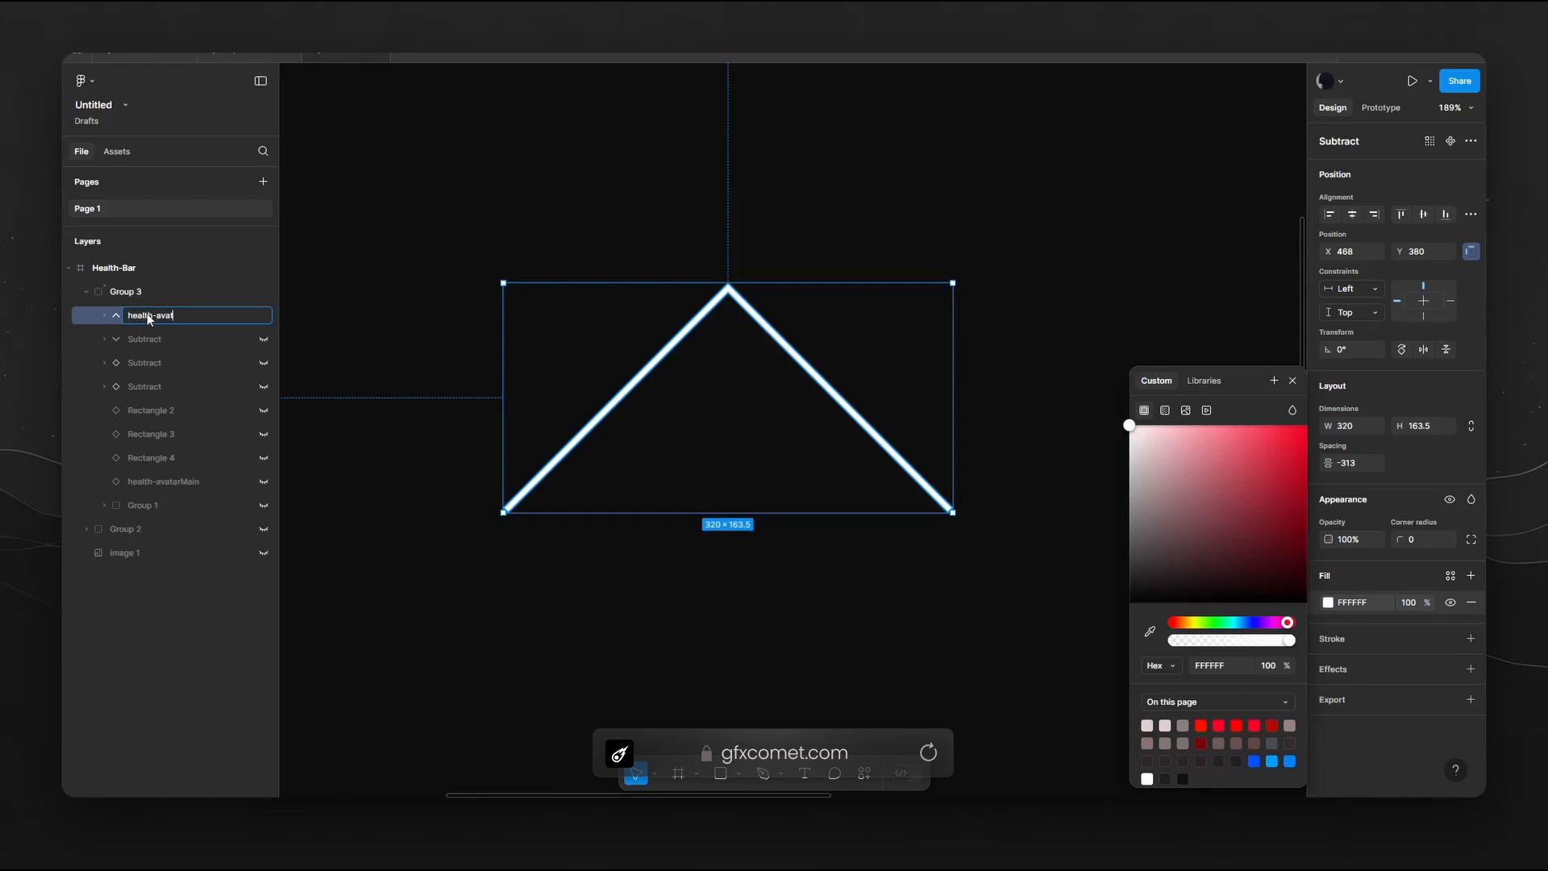
type("health-avatarHighlight")
key("Return")
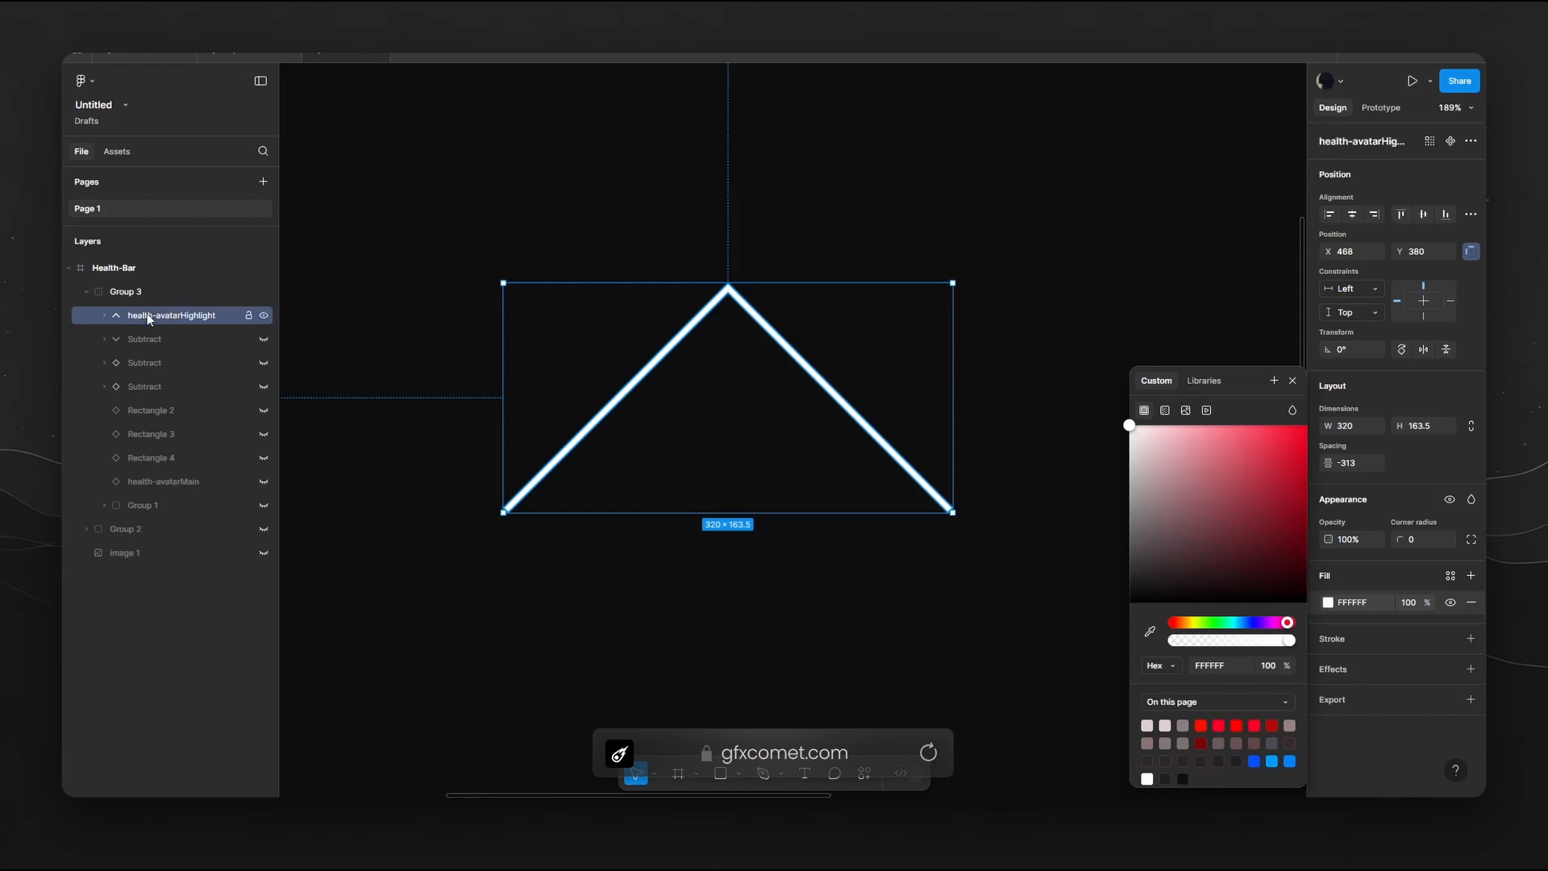
left_click(1381, 701)
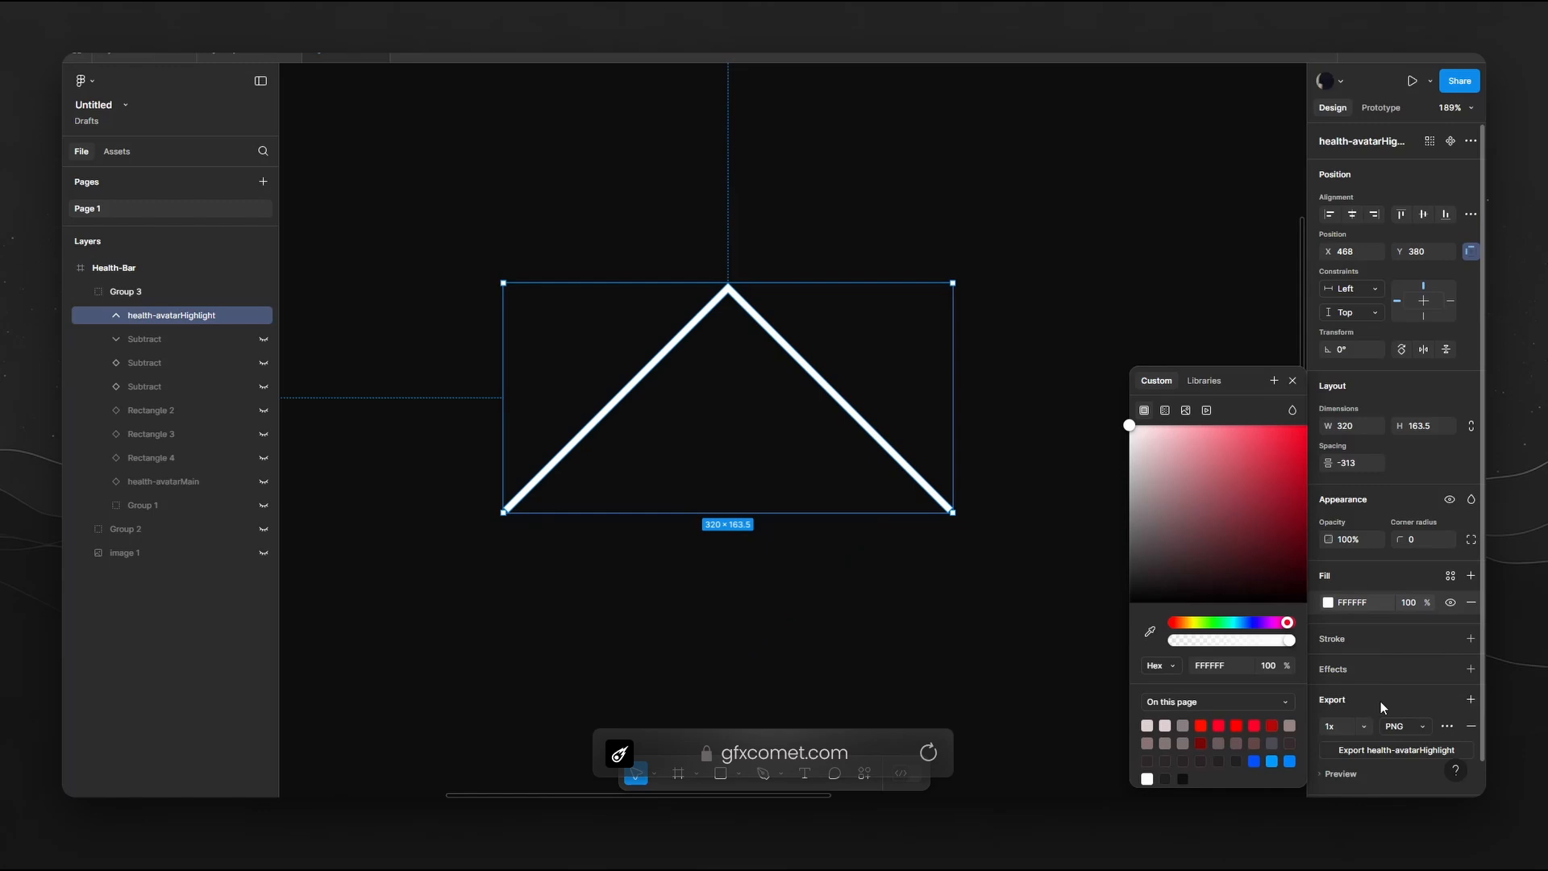
left_click(1394, 751)
Show only the lower Subtract edge and rename its layer as health-avatarShadow.
left_click(144, 340)
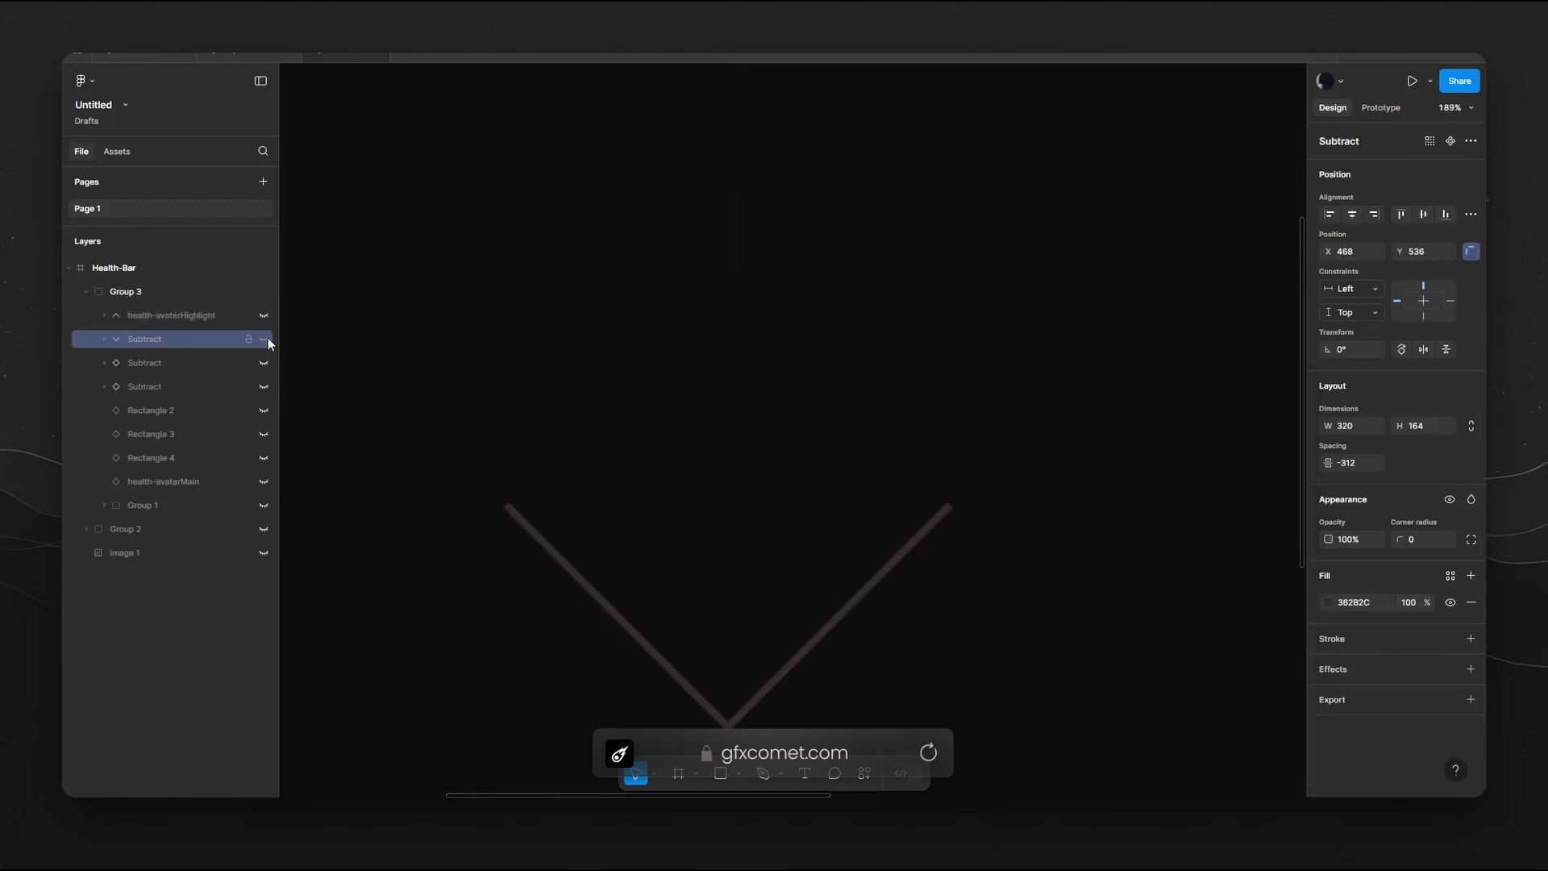
double_click(159, 340)
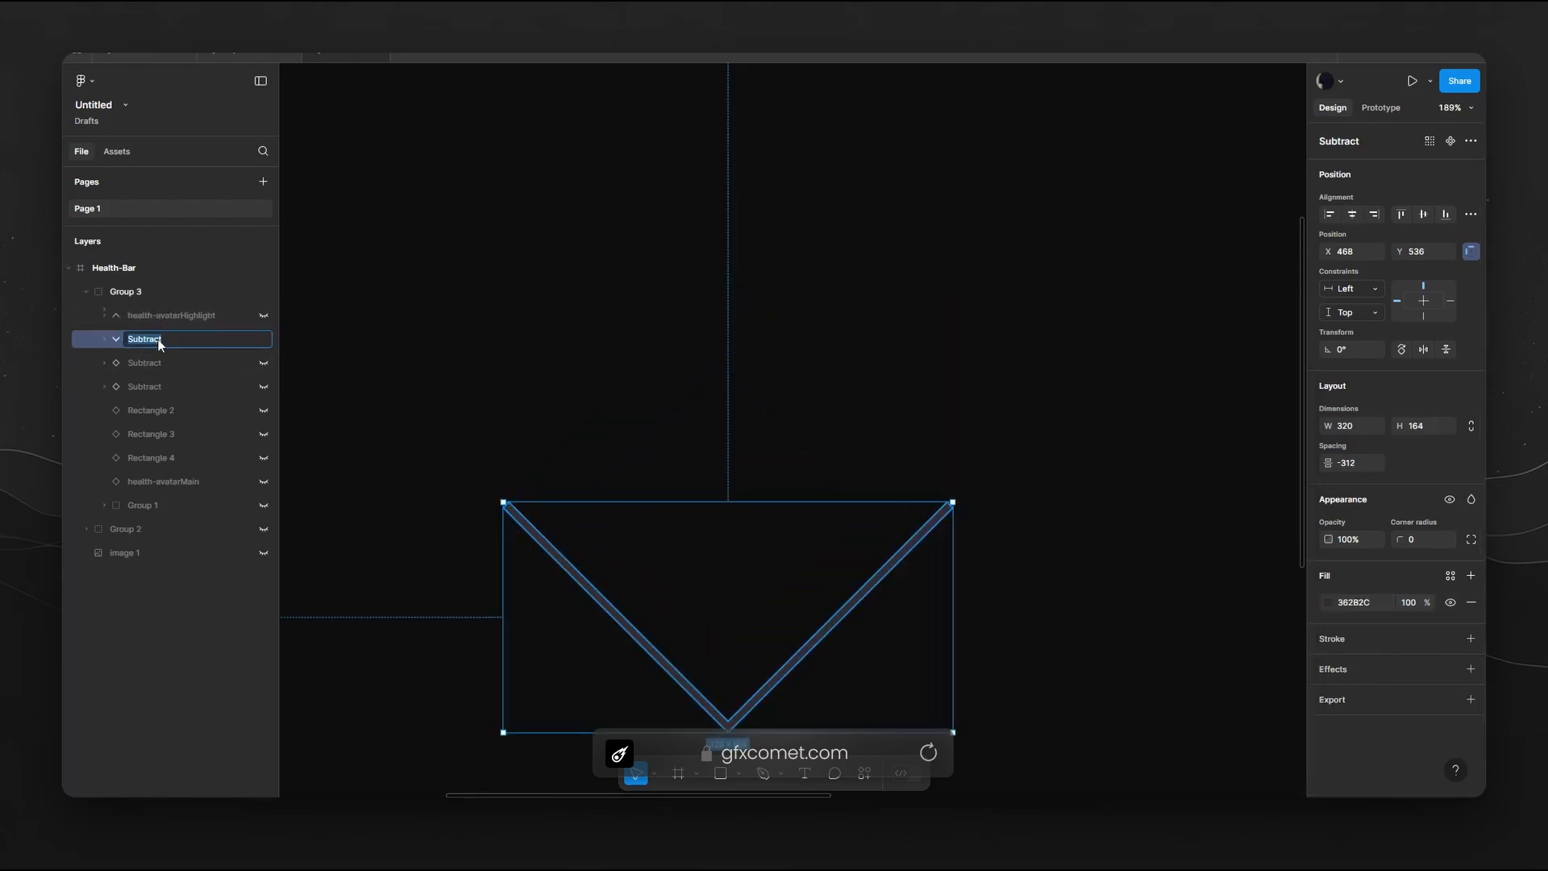
type("health-avatarShadow")
key("Return")
Set the health-avatarShadow fill to FFFFFF and export the layer at 1x as PNG.
left_click(1328, 602)
left_click_drag(1185, 492, 1118, 431)
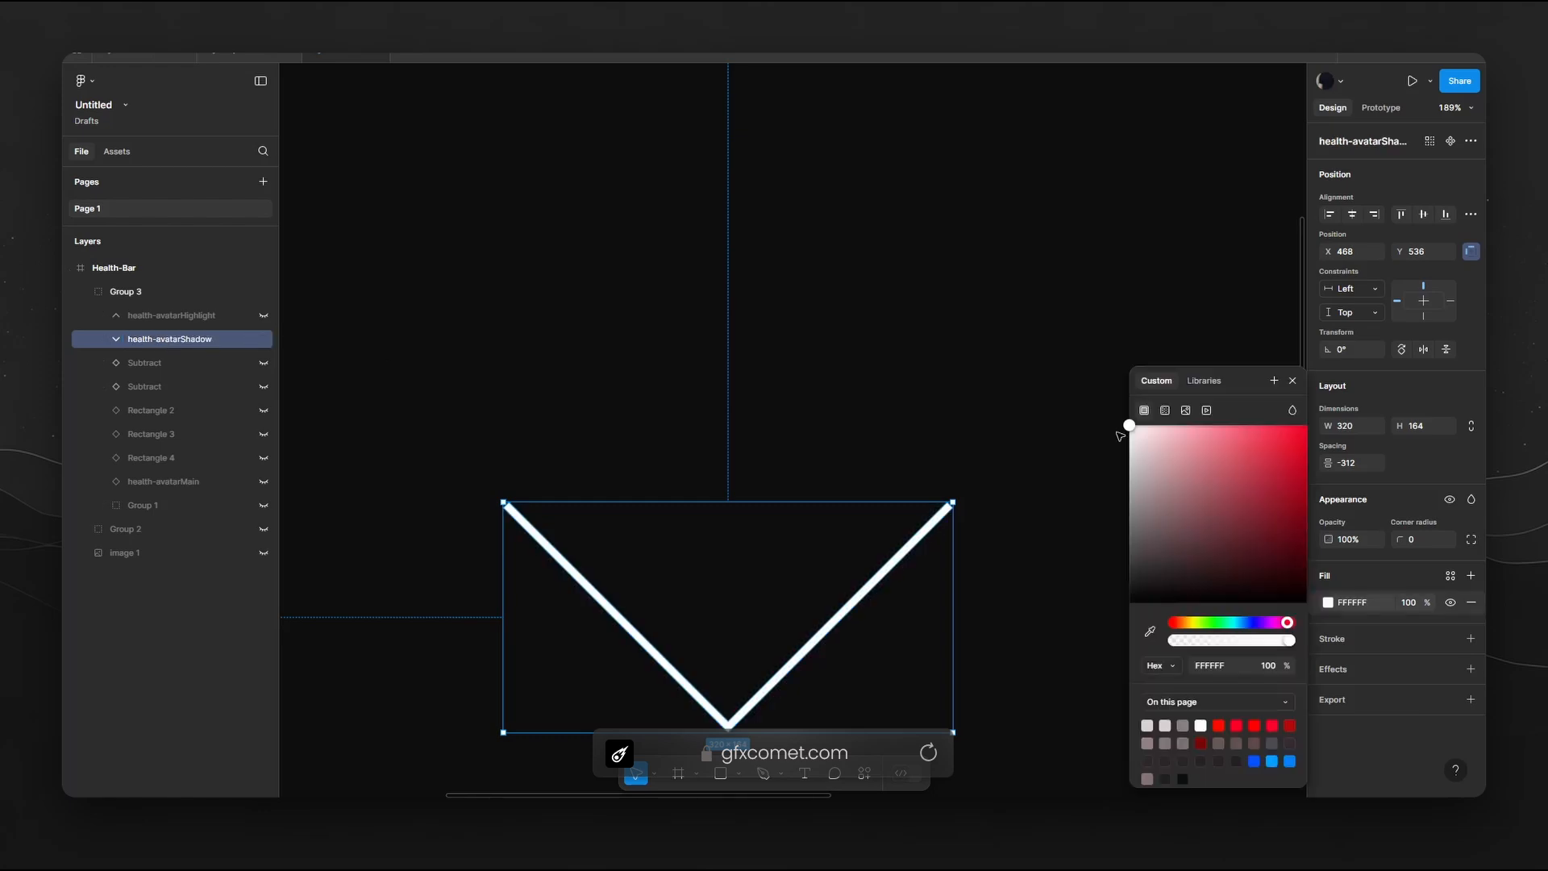
left_click(1395, 706)
left_click(1394, 750)
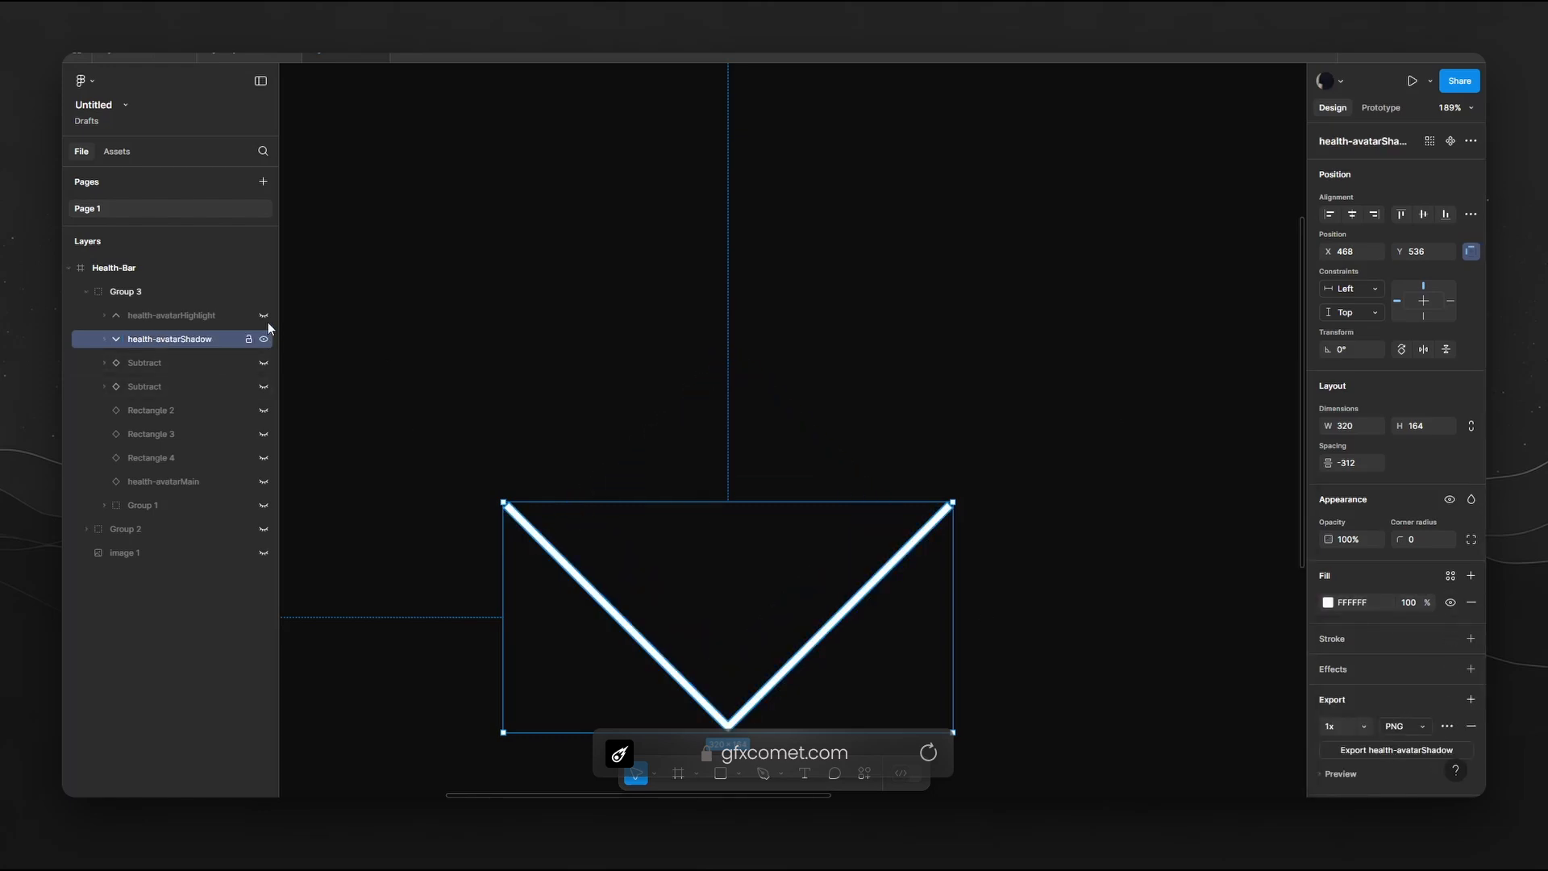
Show the exported diamond parts together, then undo their white fills, renames and visibility changes.
left_click(265, 316)
left_click(265, 482)
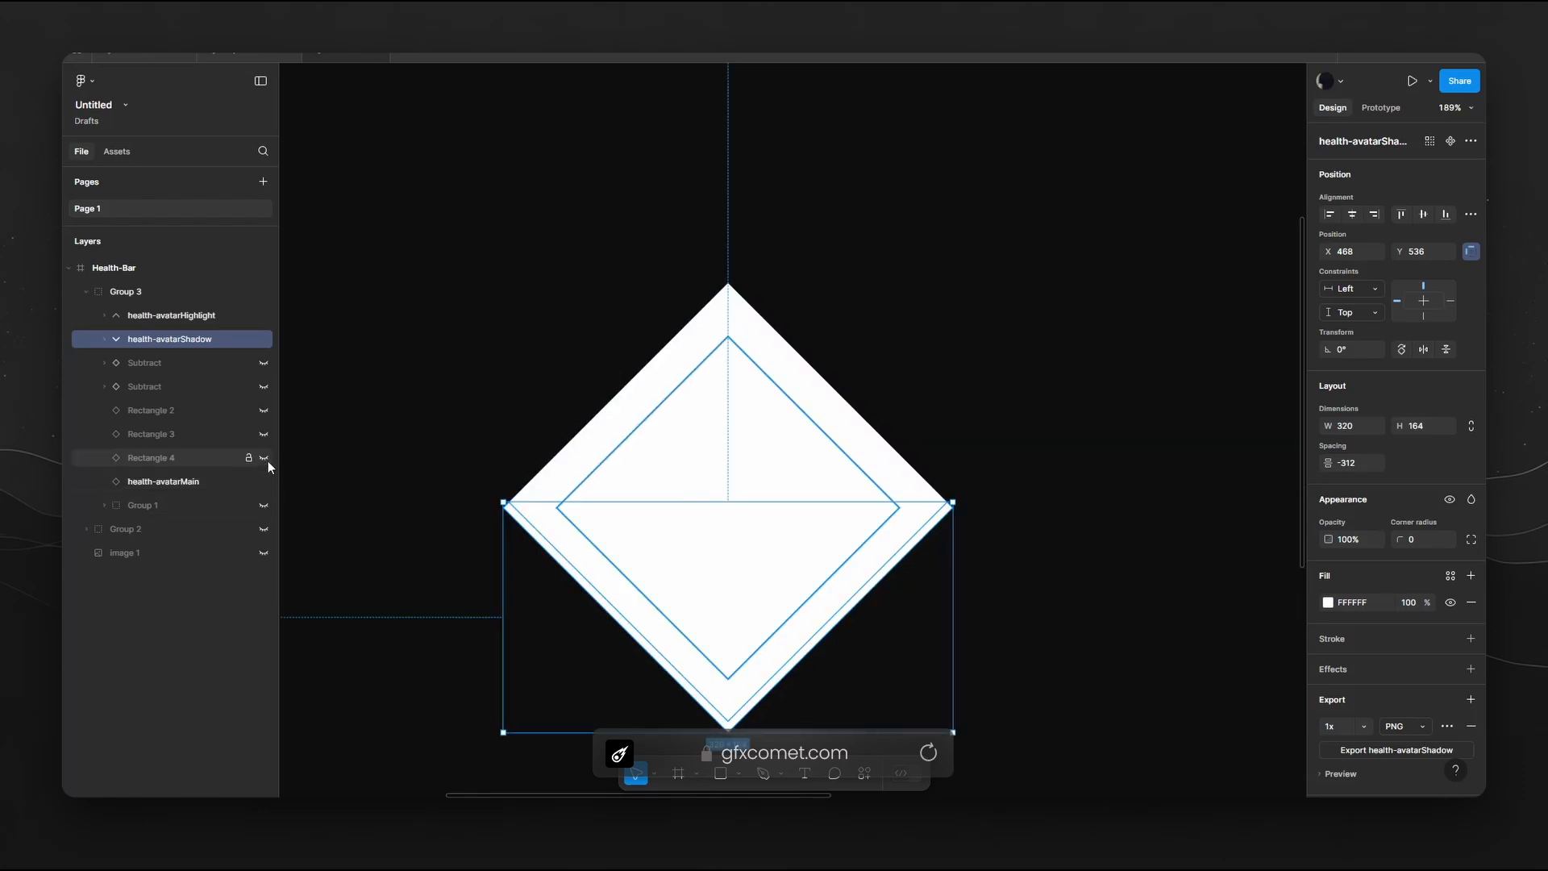
key("ctrl+z")
key("ctrl+z")
key("ctrl+z")
key("ctrl+z")
key("ctrl+z")
key("ctrl+z")
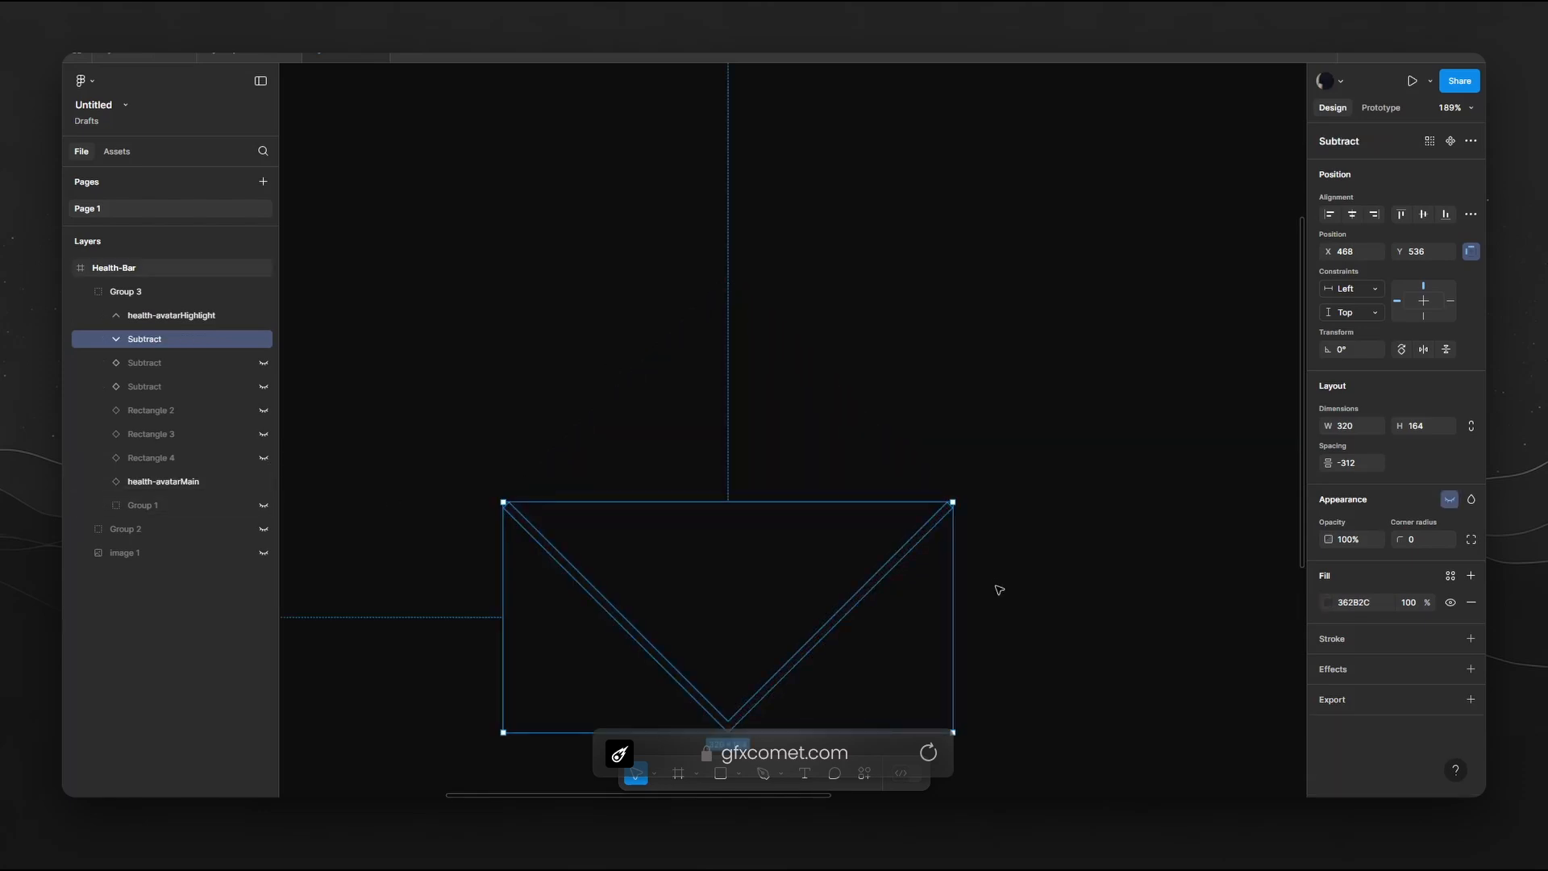
key("ctrl+z")
key("ctrl+z")
key("ctrl+z")
key("ctrl+z")
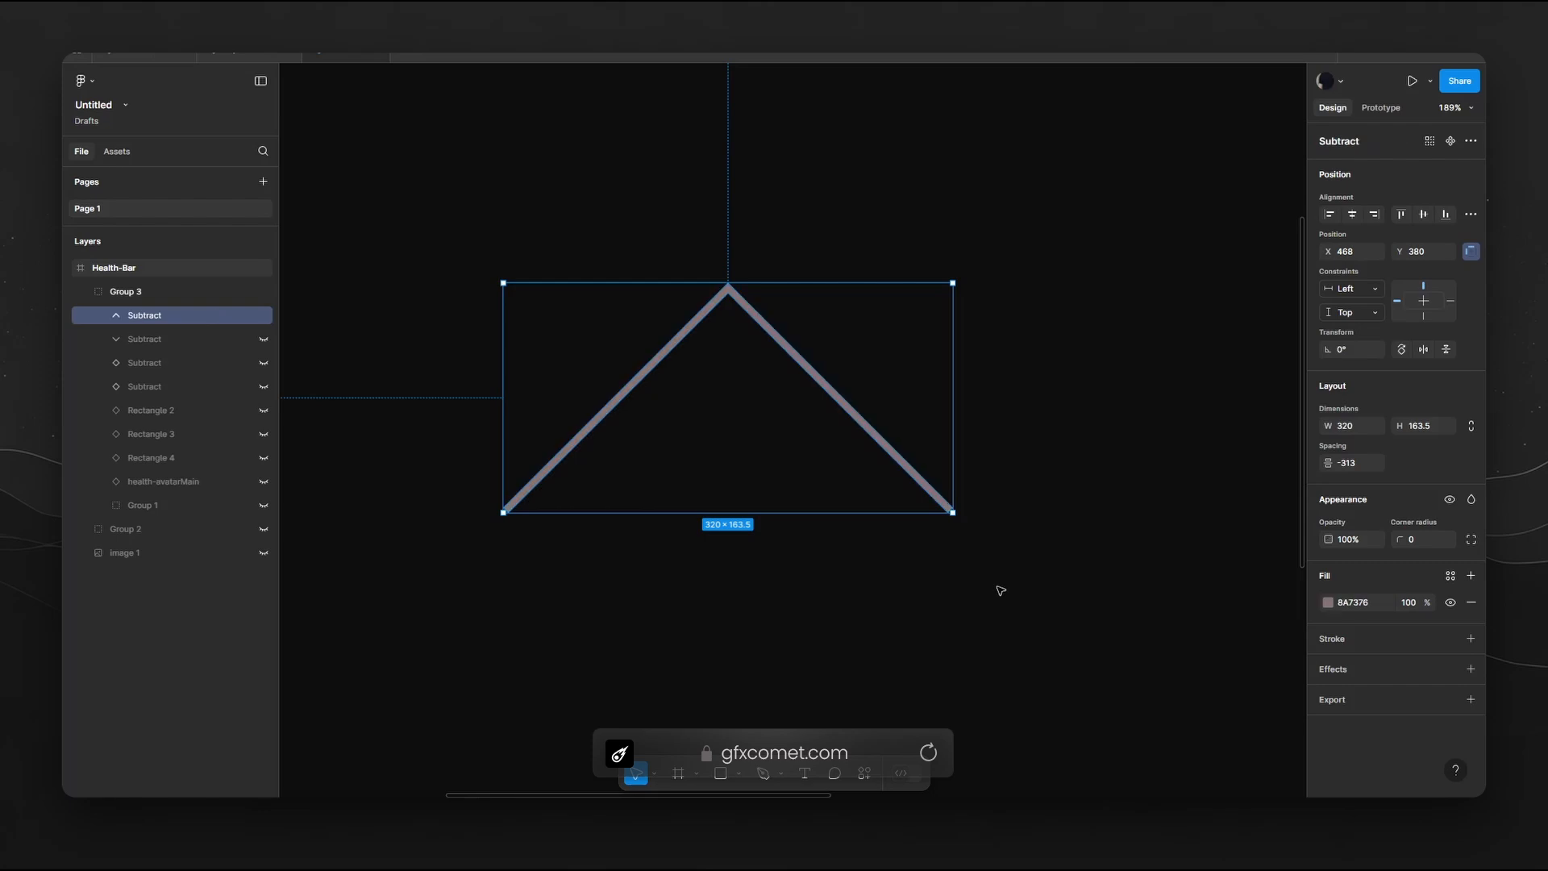
key("ctrl+z")
key("ctrl+z")
key("ctrl+z")
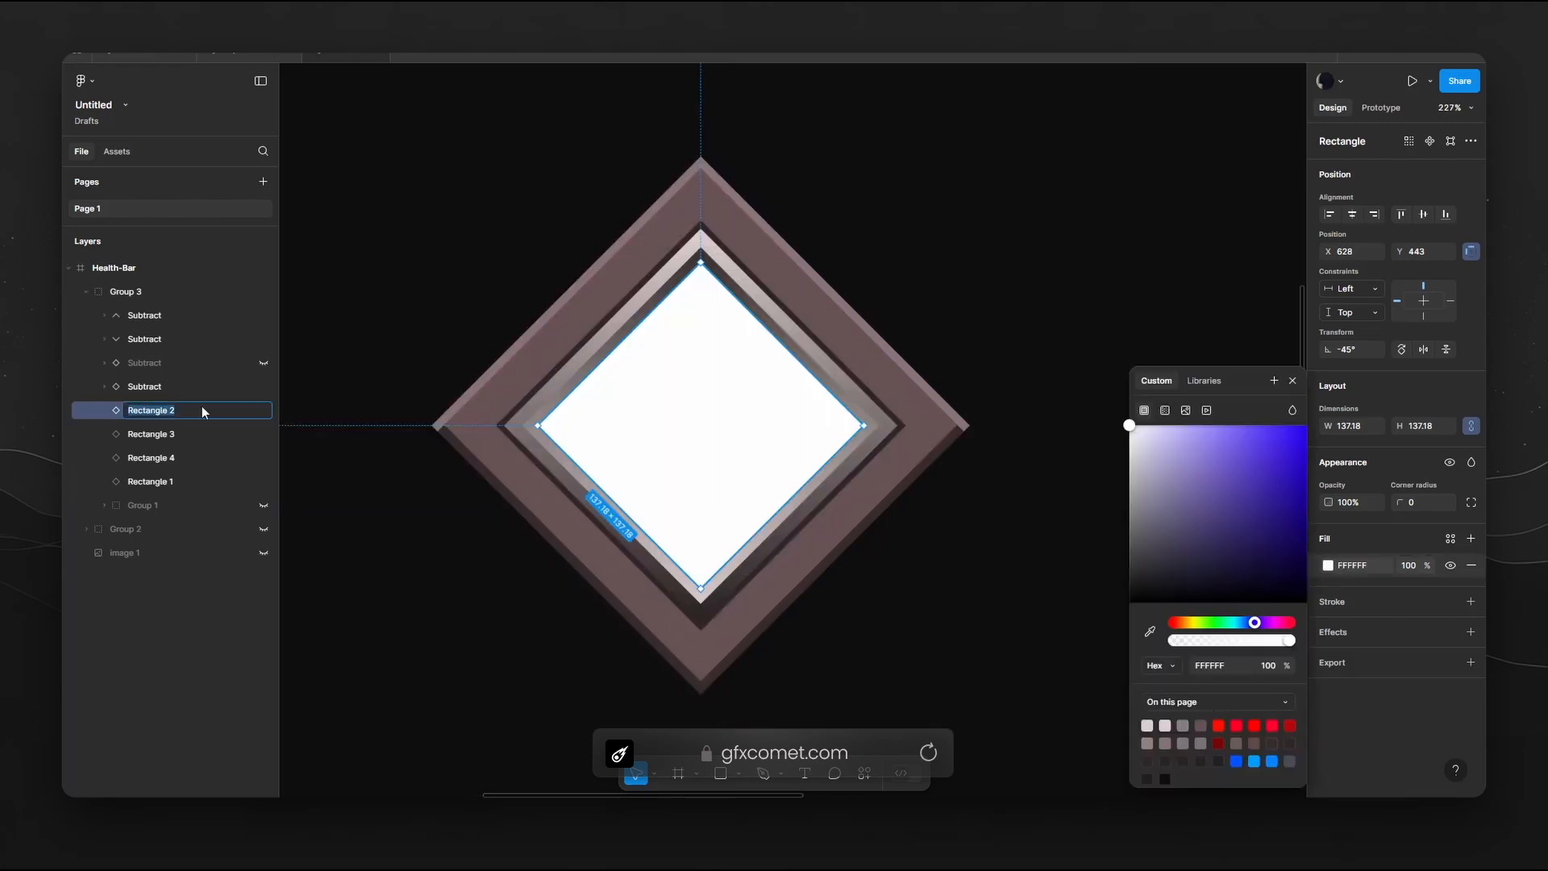
Rename the white inner diamond layer, Rectangle 2, as health-avatarInner.
type("health-avatarInner")
key("Return")
left_click(1293, 380)
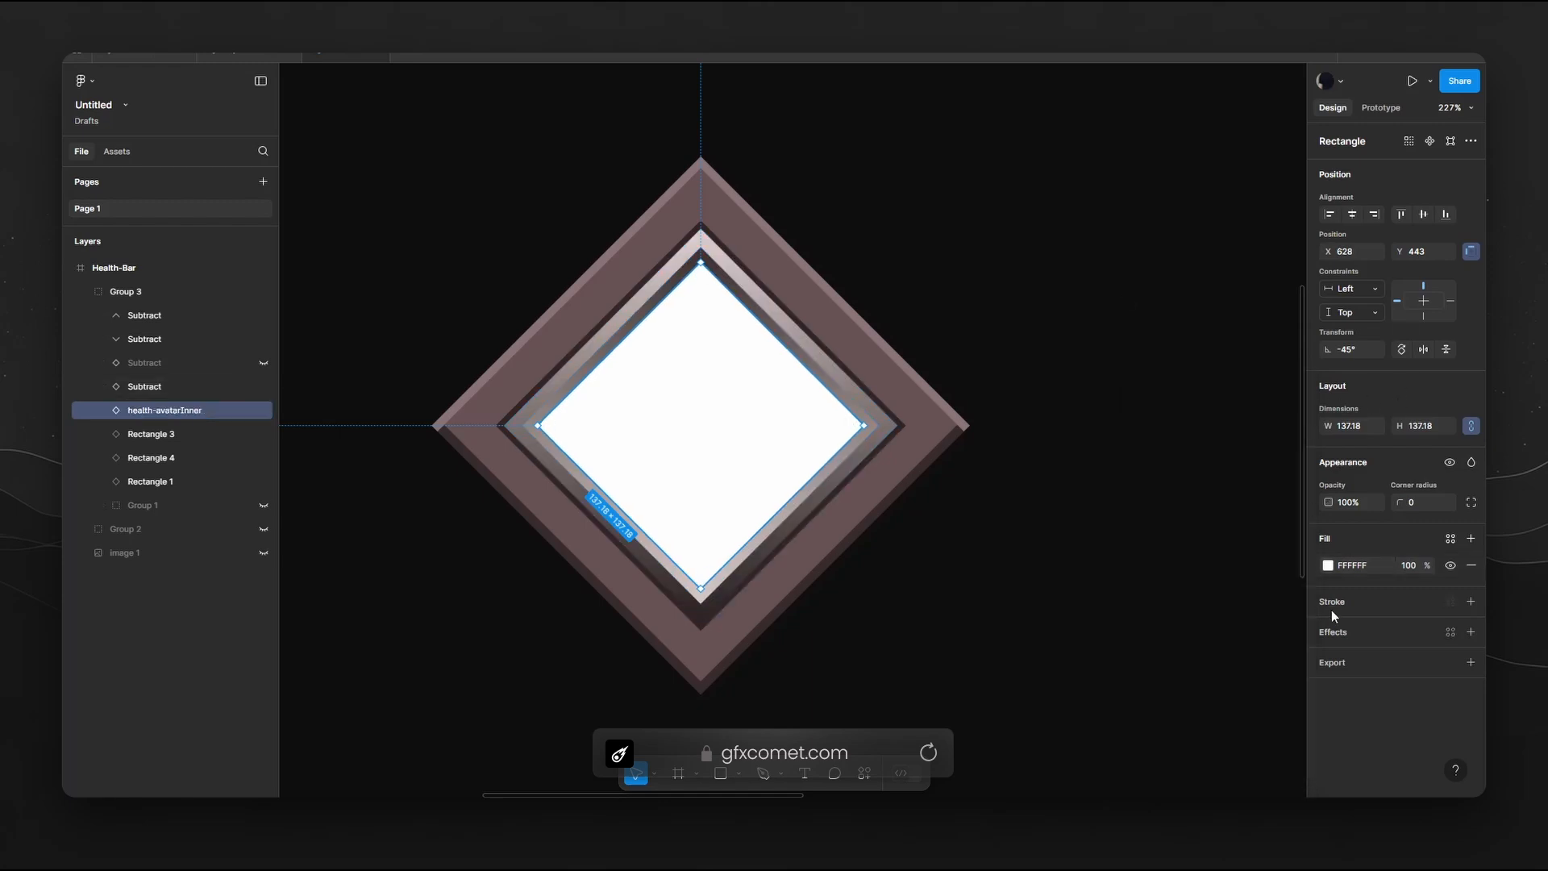
scroll(1069, 615, "up", 1)
scroll(1069, 615, "left", 1)
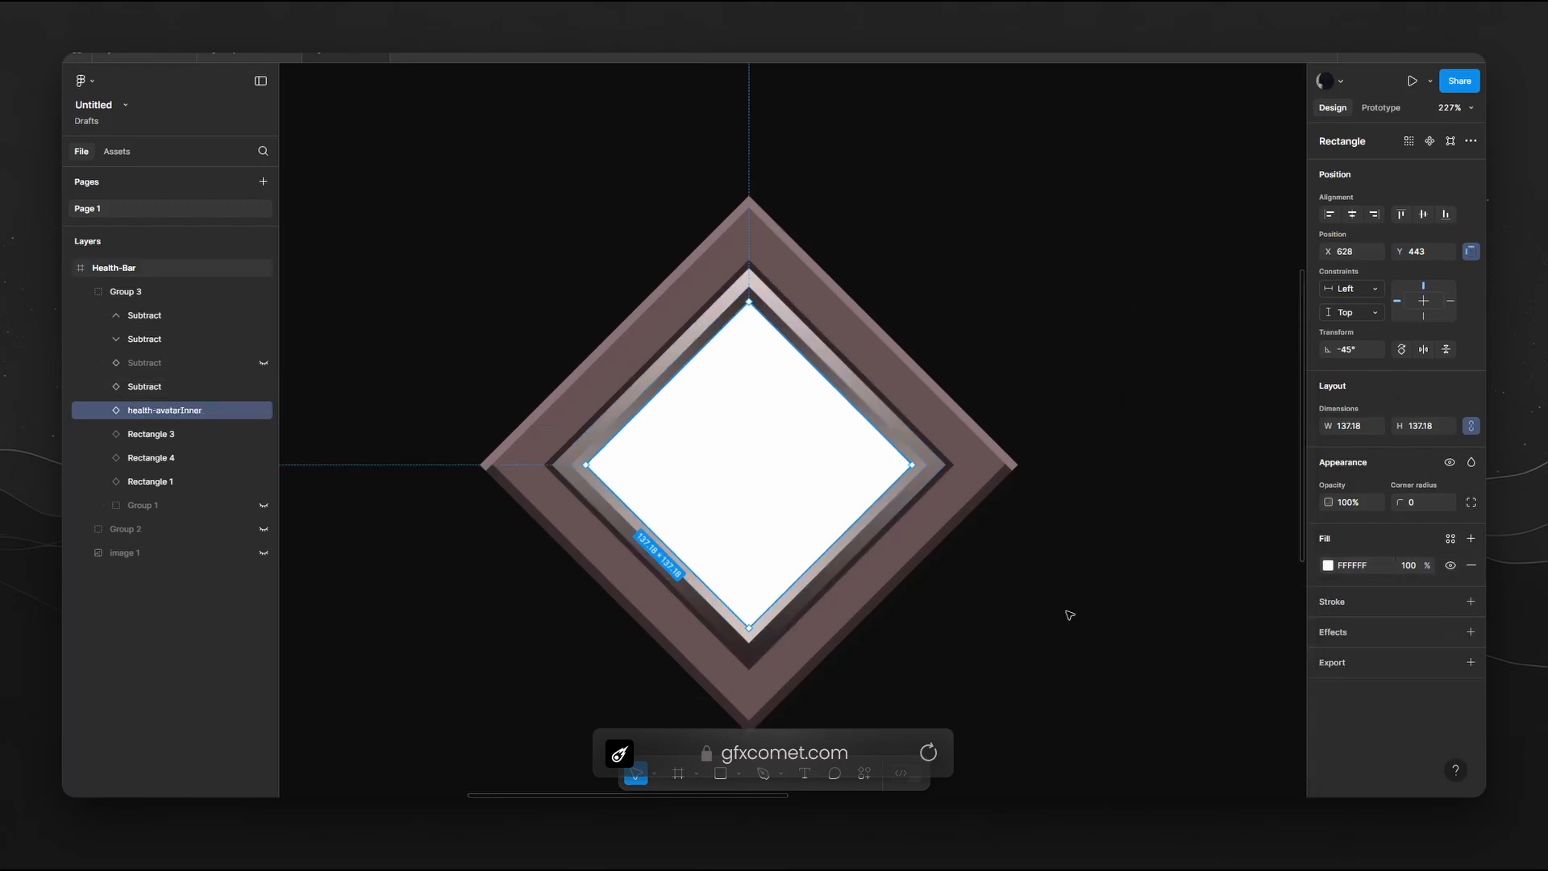
Undo the inner diamond's rename and white fill.
key("ctrl+z")
key("ctrl+z")
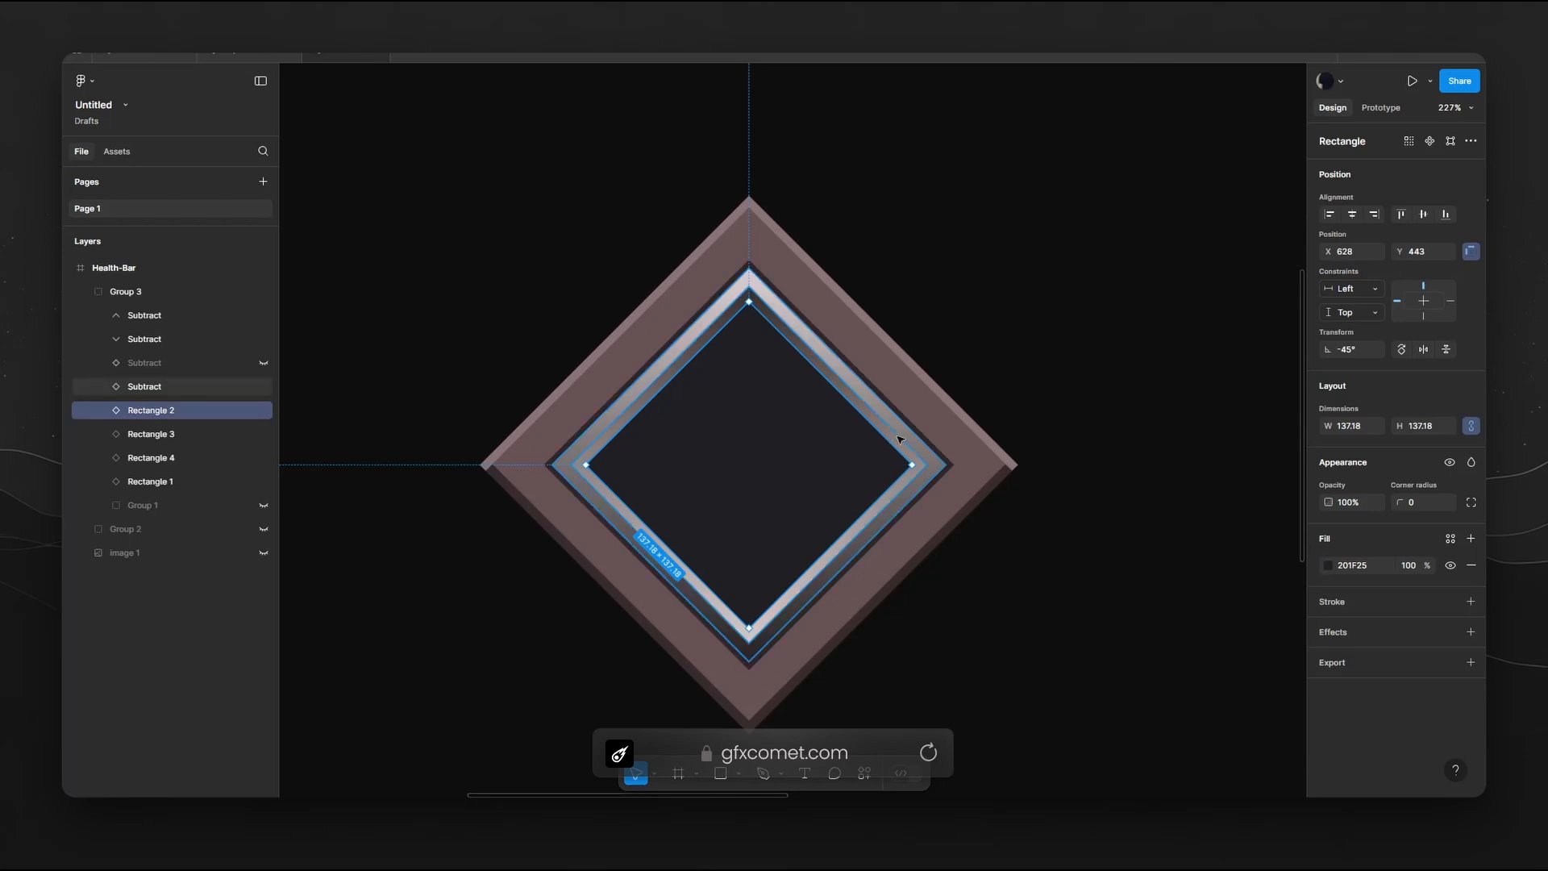
Change the upper ring Subtract layer's fill from a linear gradient to solid white FFFFFF.
left_click(593, 452)
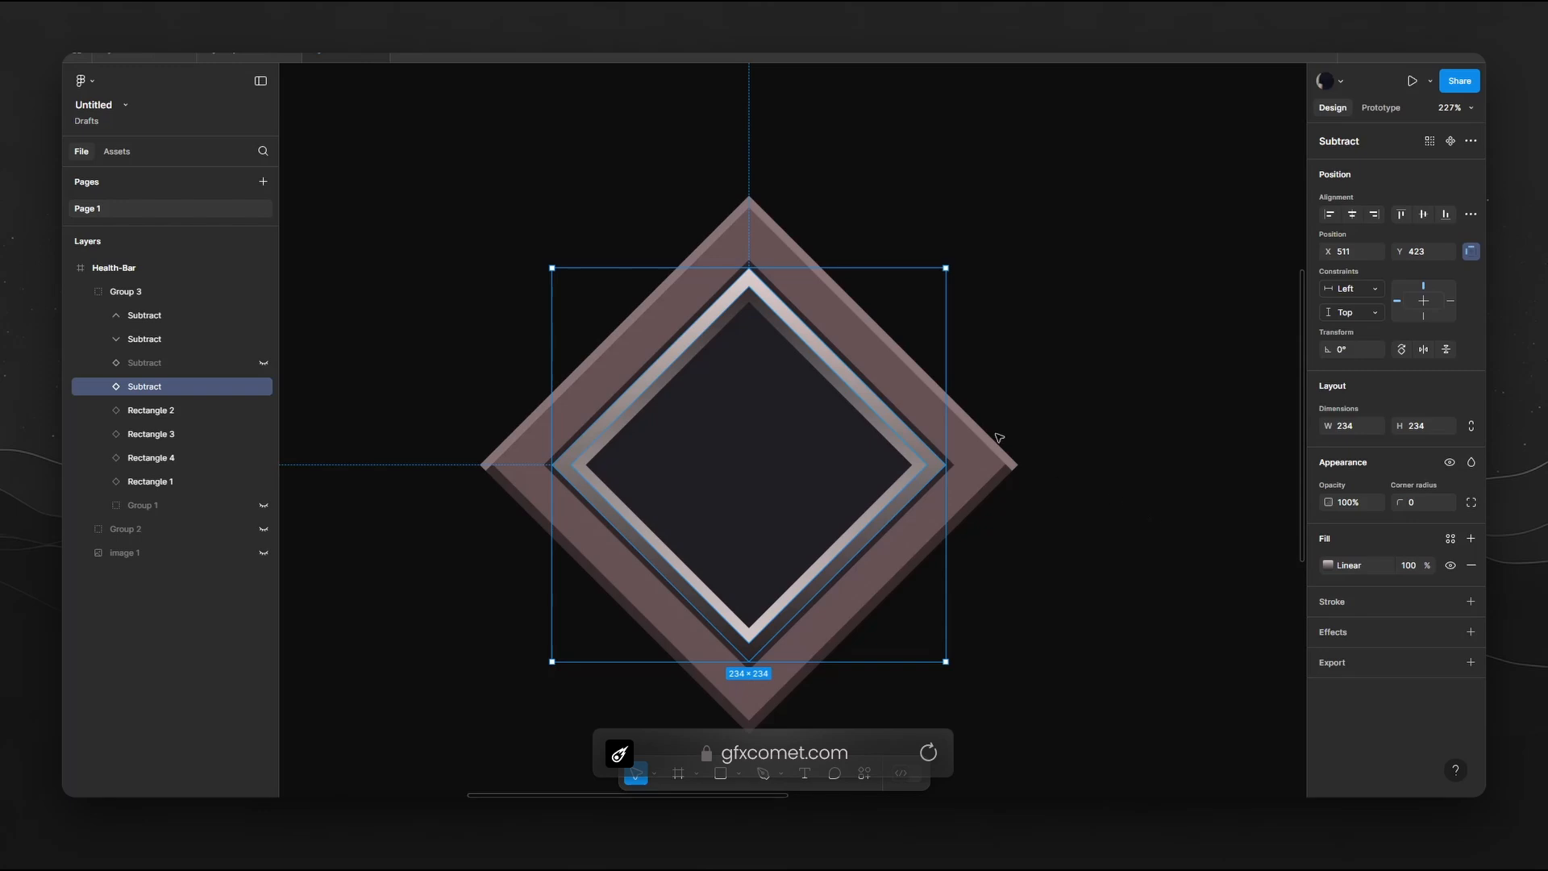
mouse_move(949, 414)
left_mouse_down()
mouse_move(1033, 417)
mouse_move(927, 422)
mouse_move(968, 421)
mouse_move(946, 420)
left_mouse_up()
left_click(1327, 567)
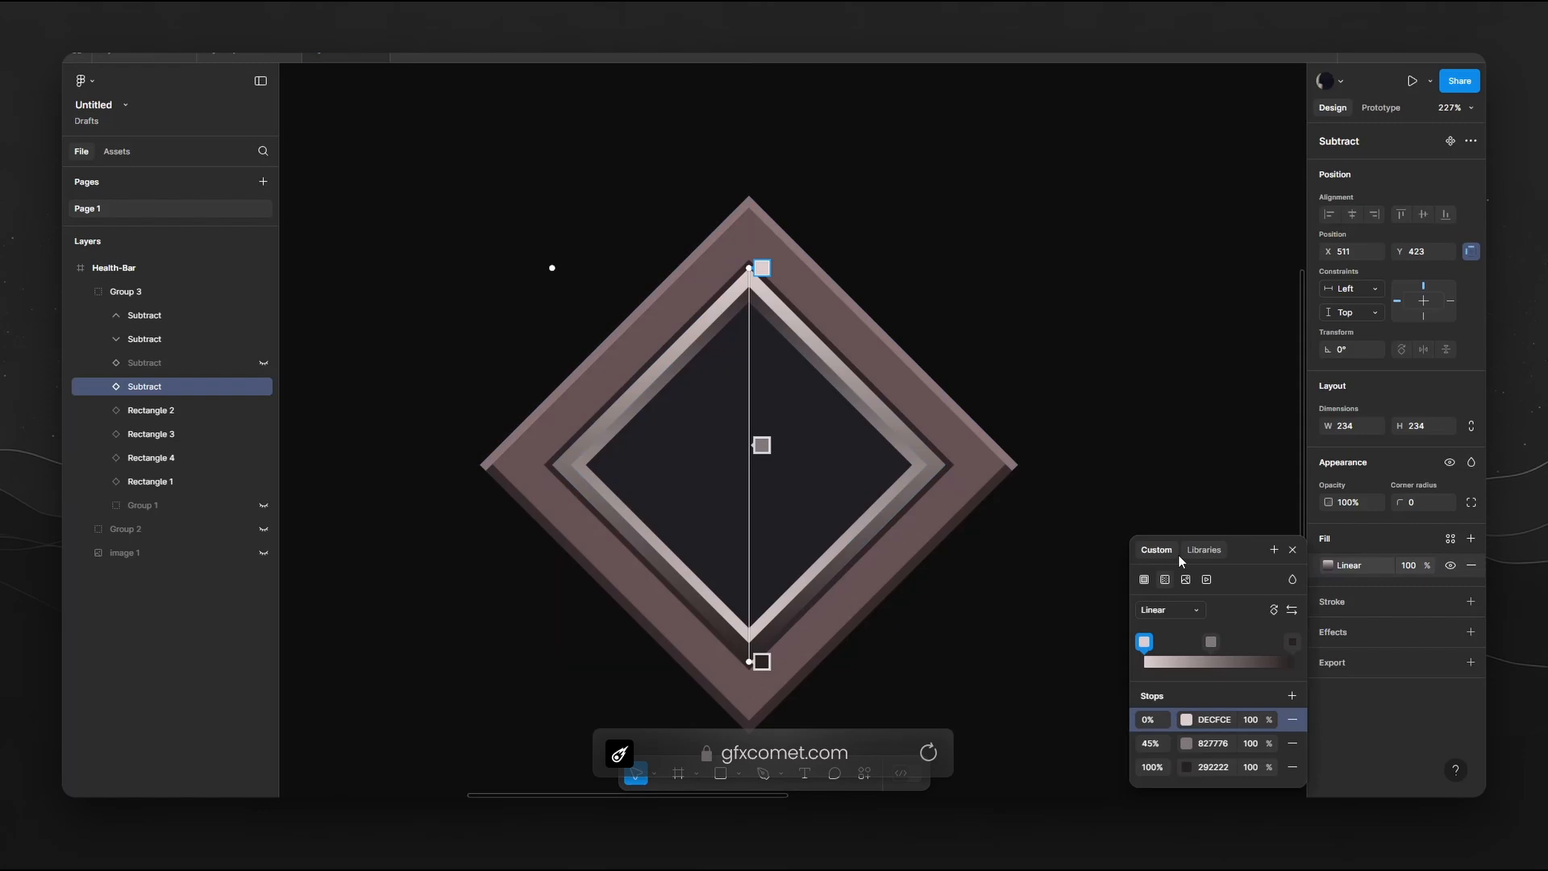
left_click(1144, 580)
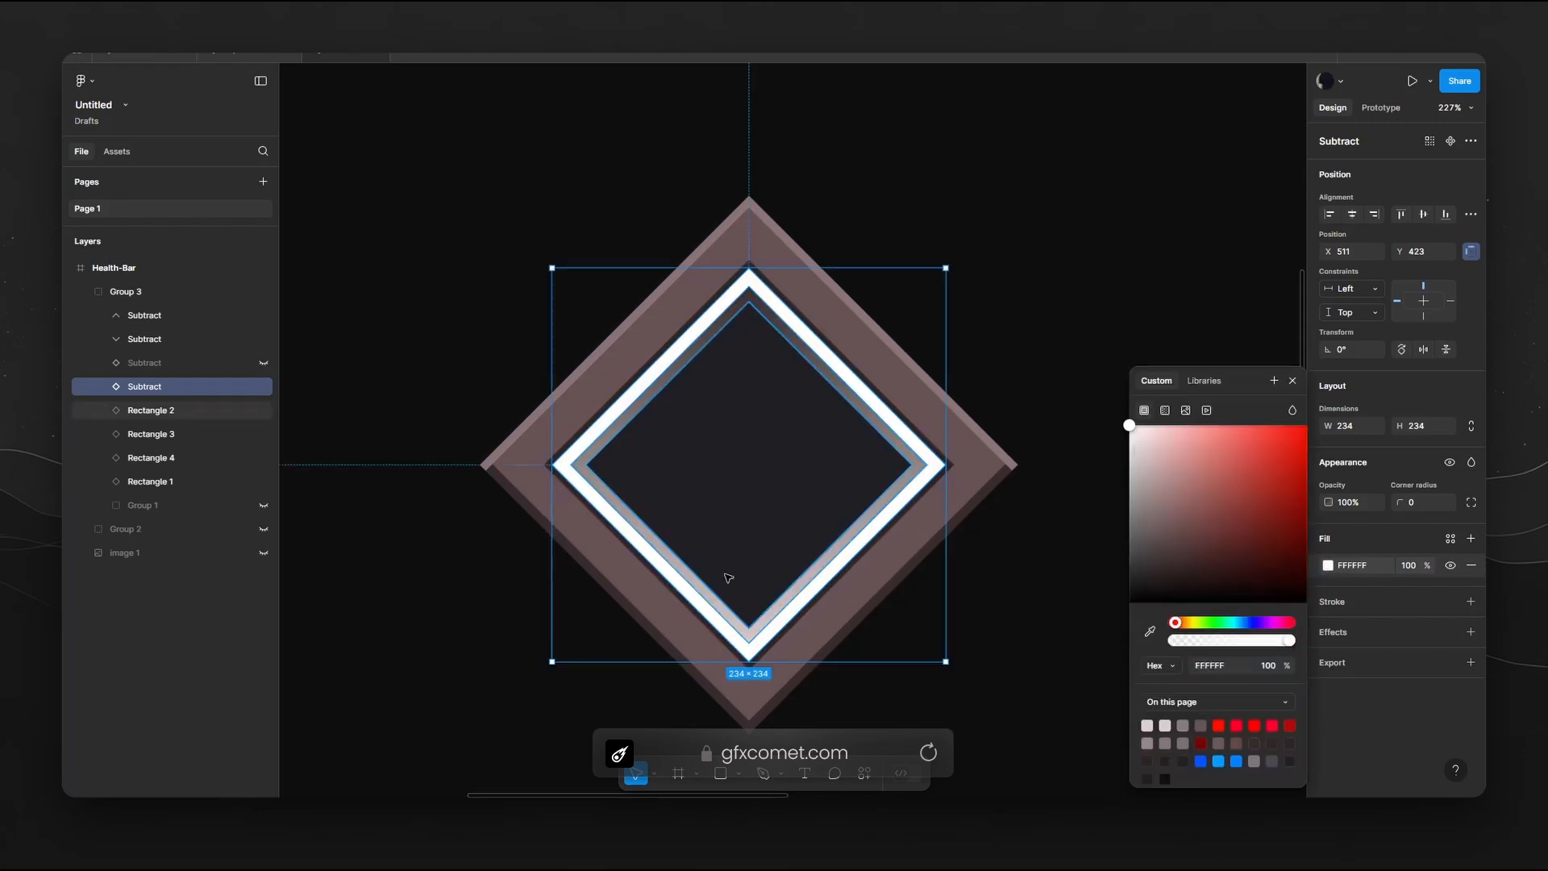
scroll(996, 561, "down", 1)
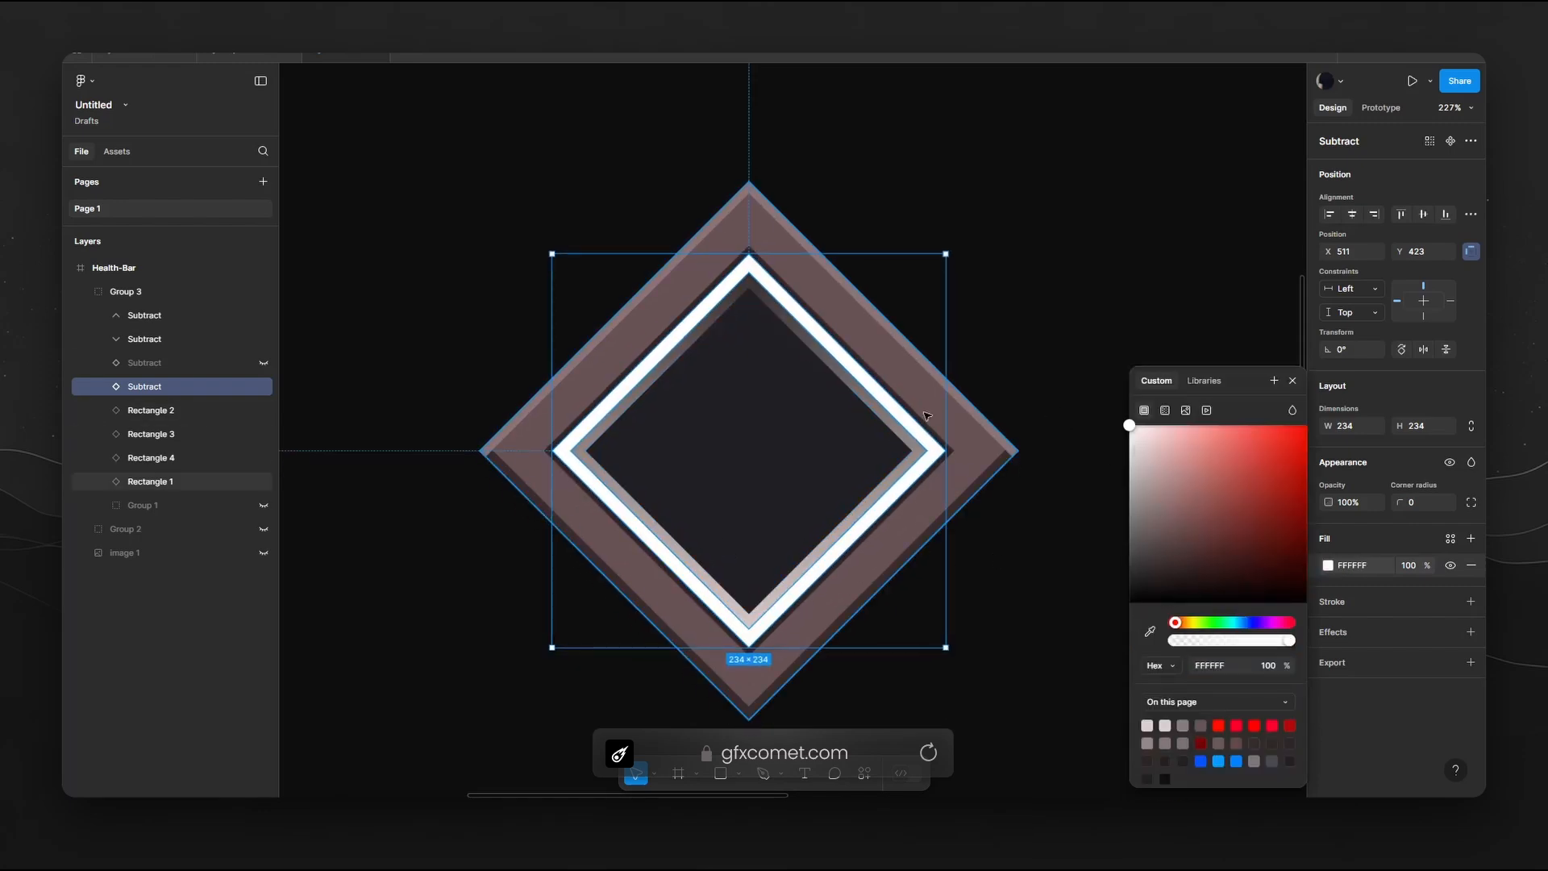
Rename the white ring layer as avatar-ringUpper and add an export setting to it.
double_click(144, 385)
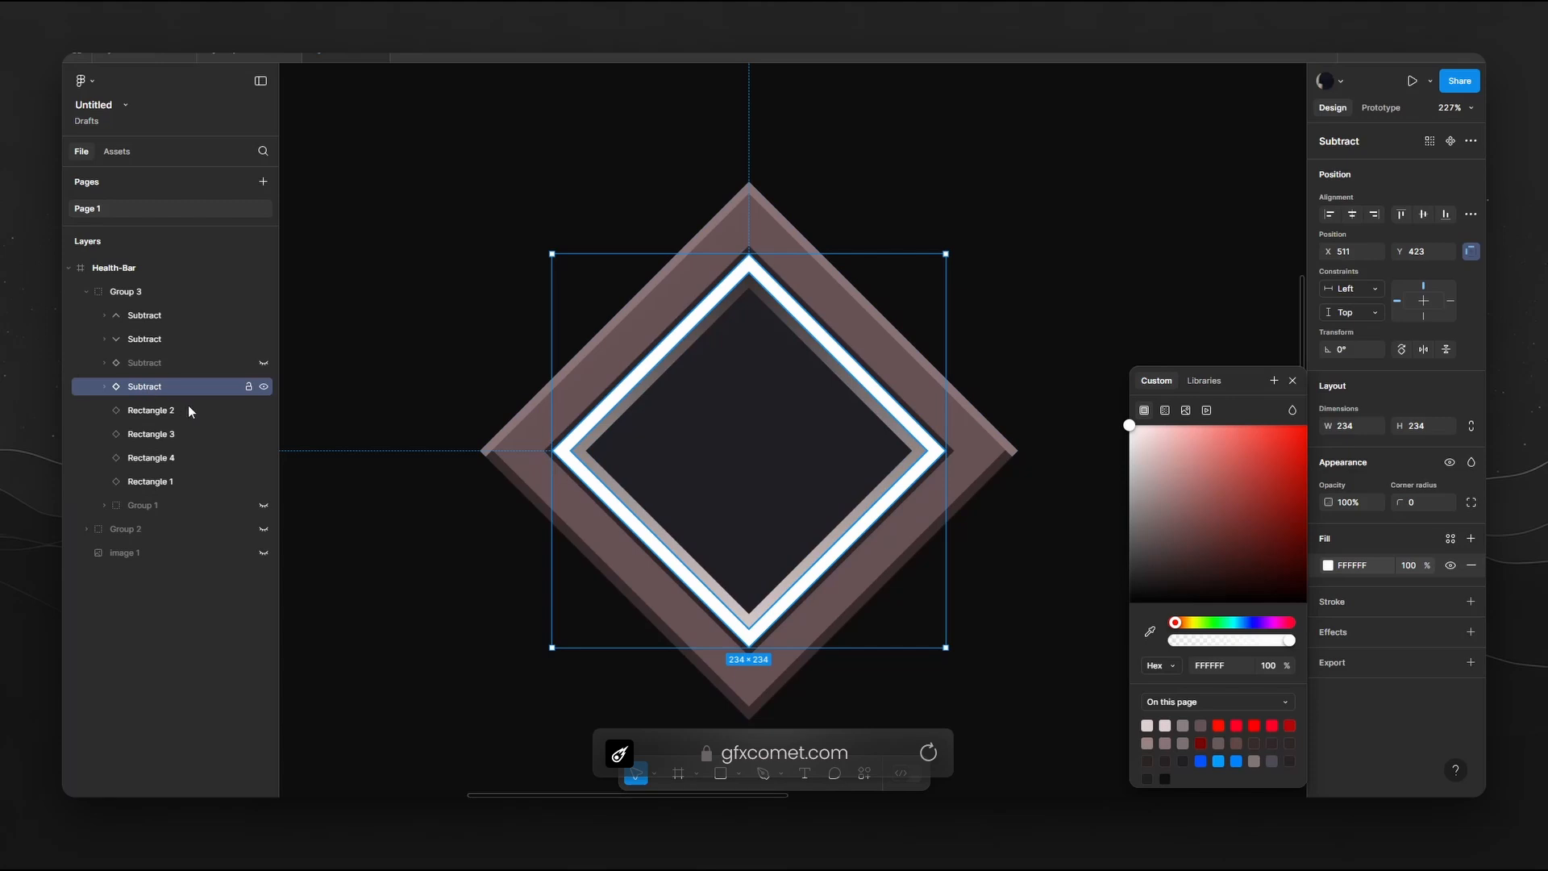
type("avat")
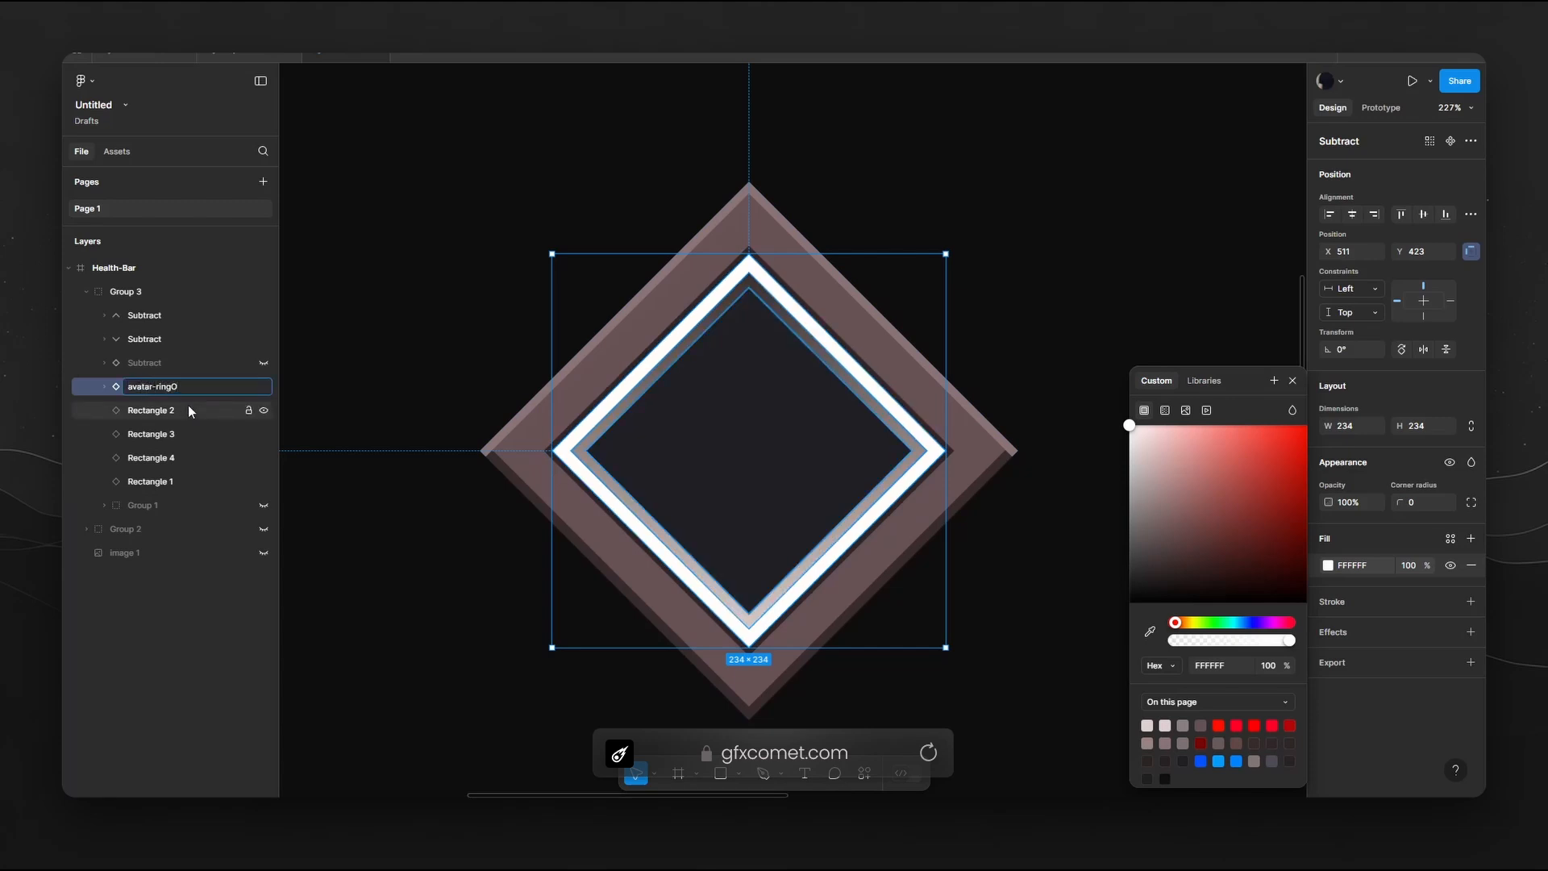
type("ar-ringUpper")
key("Return")
left_click(1293, 381)
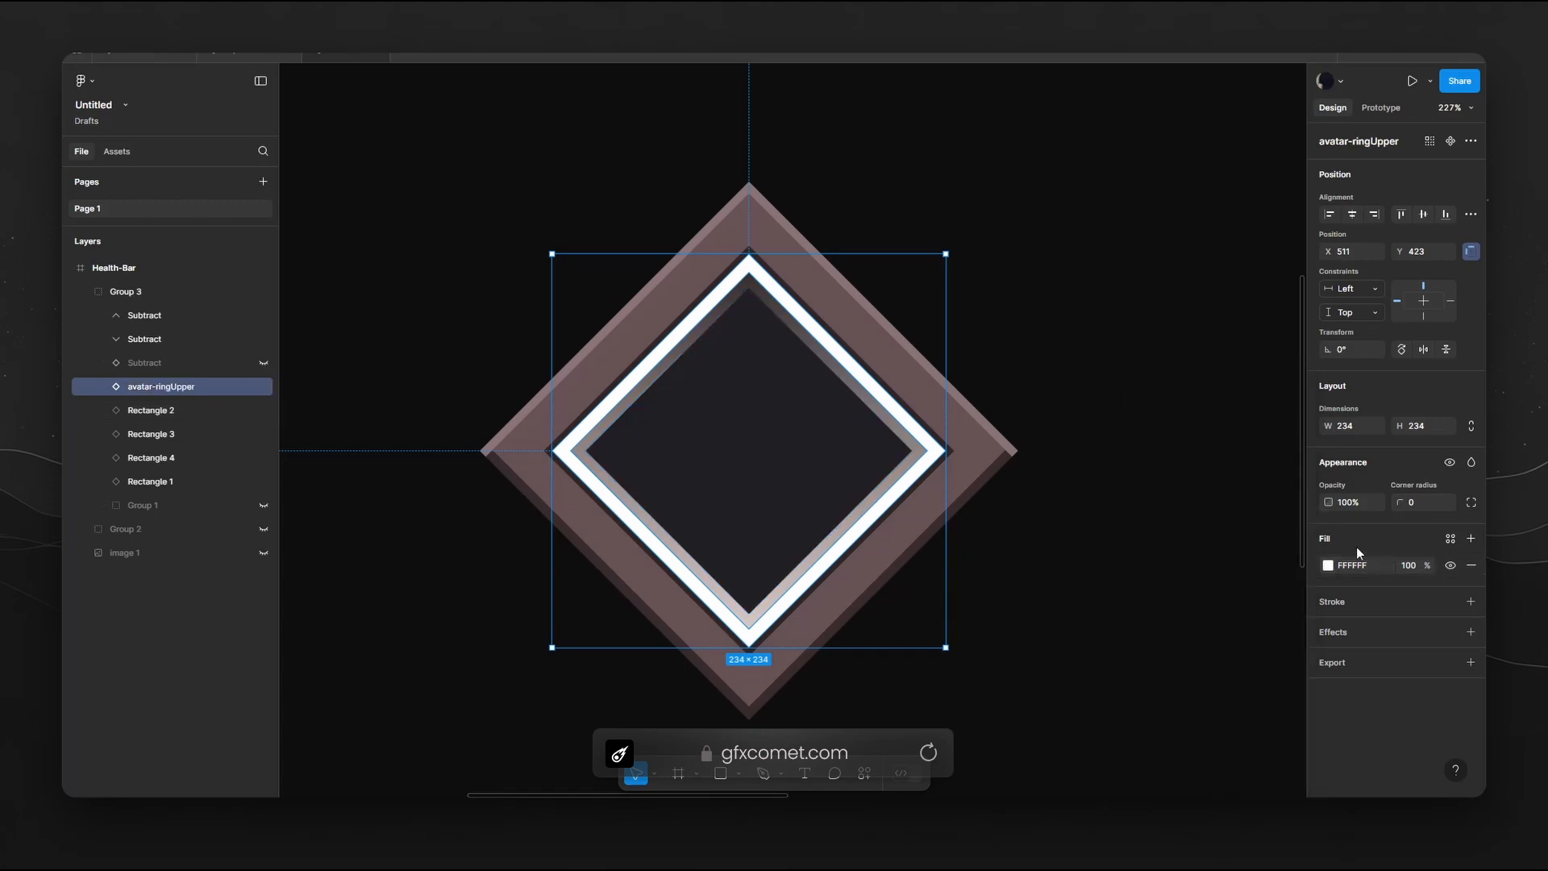
left_click(1354, 662)
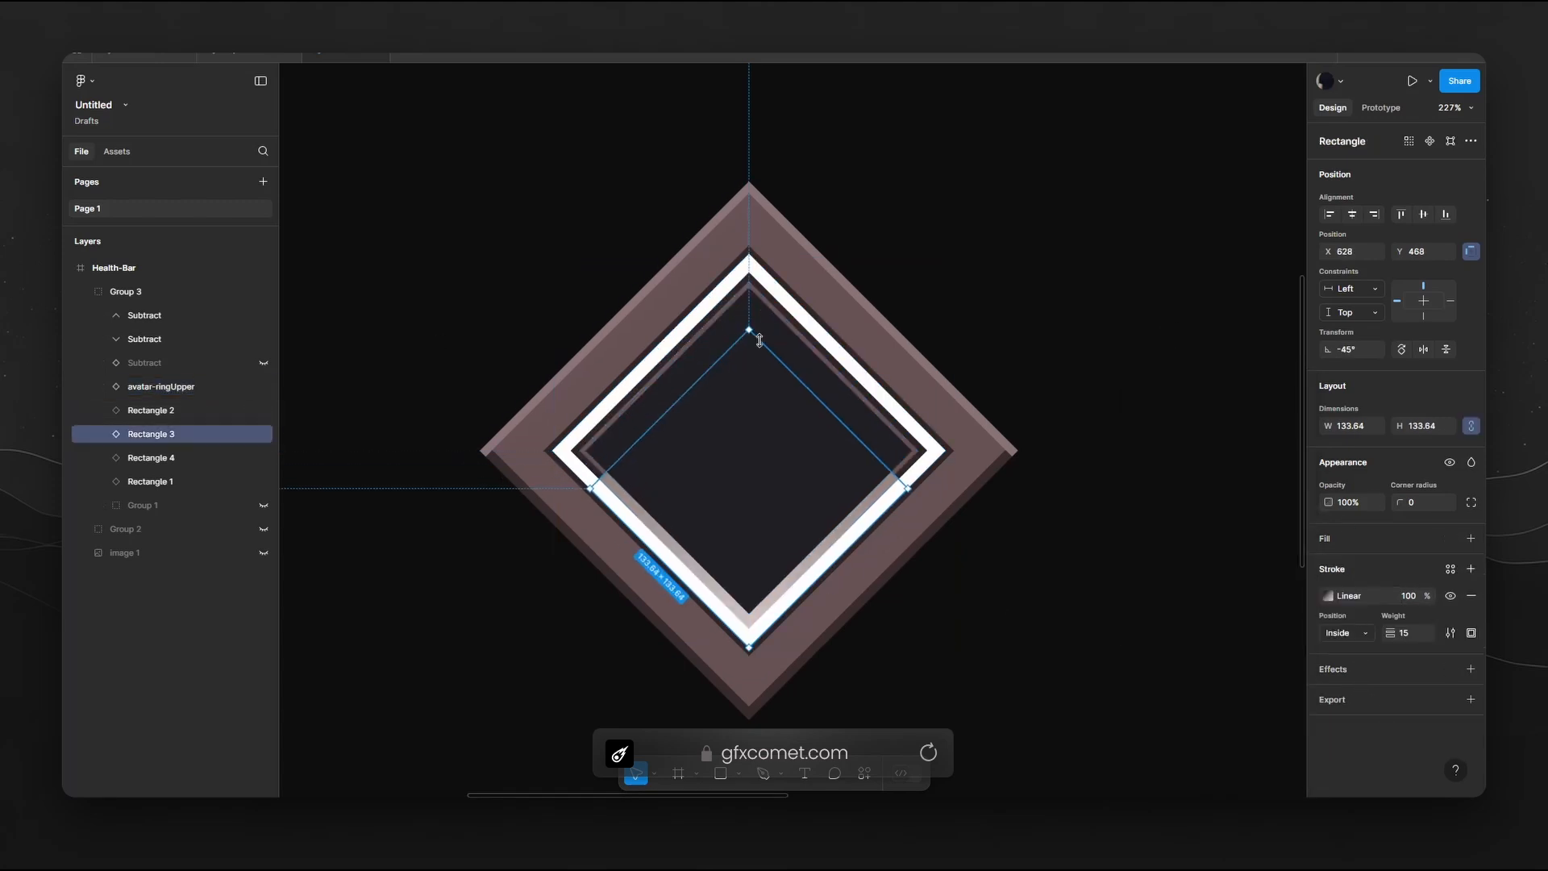
Set the Rectangle 3 ring's stroke to solid white FFFFFF and add a 1x PNG export setting.
left_click_drag(757, 338, 909, 419)
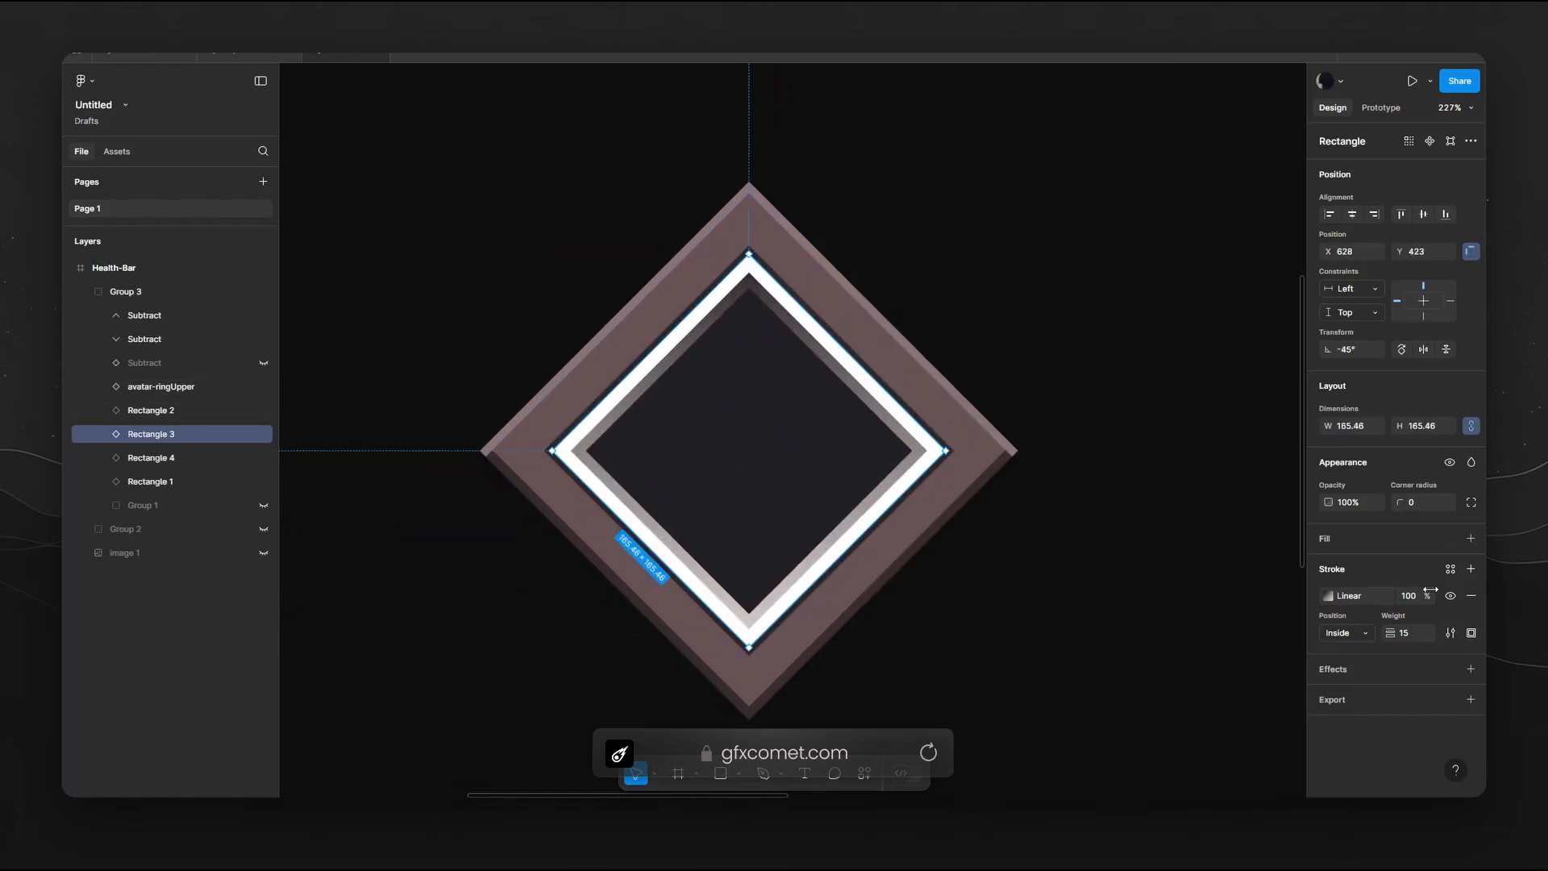
left_click(1328, 596)
left_click(1145, 578)
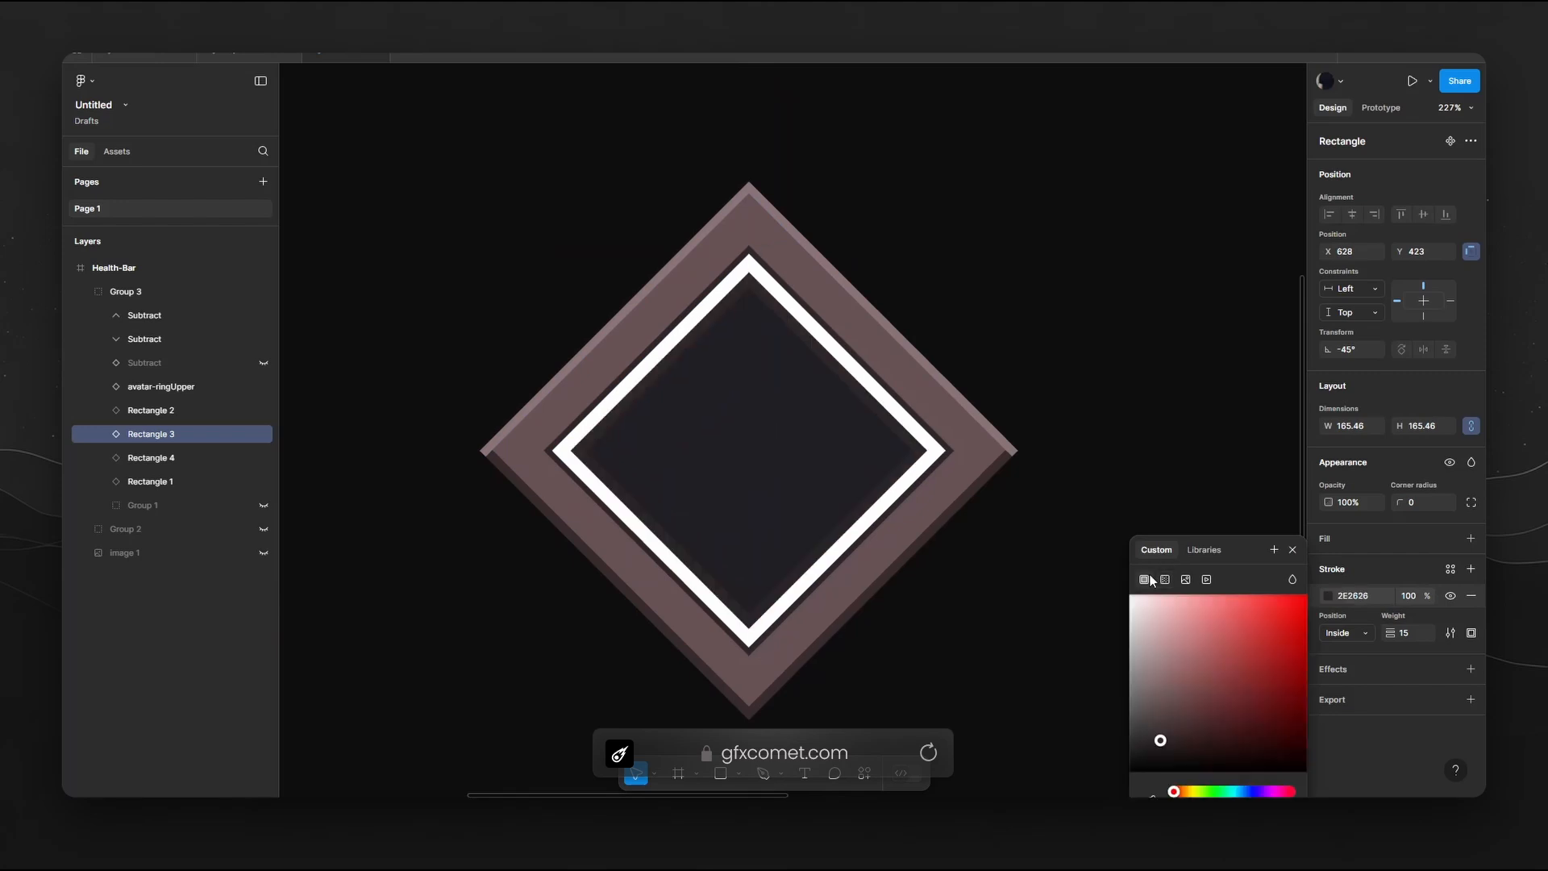
left_click(1373, 697)
Rename the Rectangle 3 layer as avatar-ringLower.
double_click(157, 435)
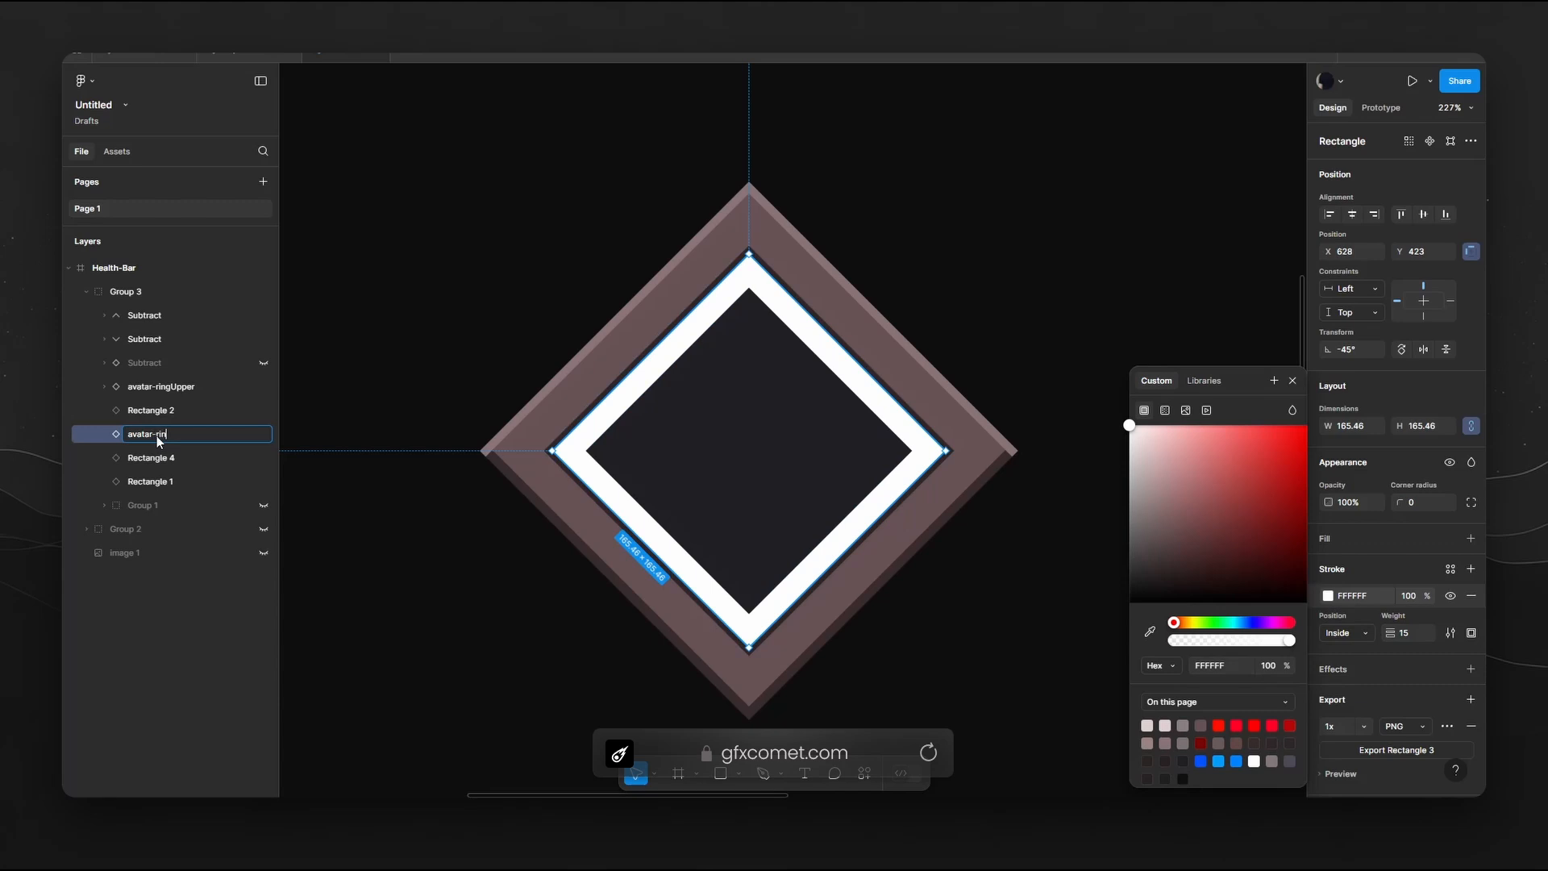
type("avatar-ringLower")
key("Return")
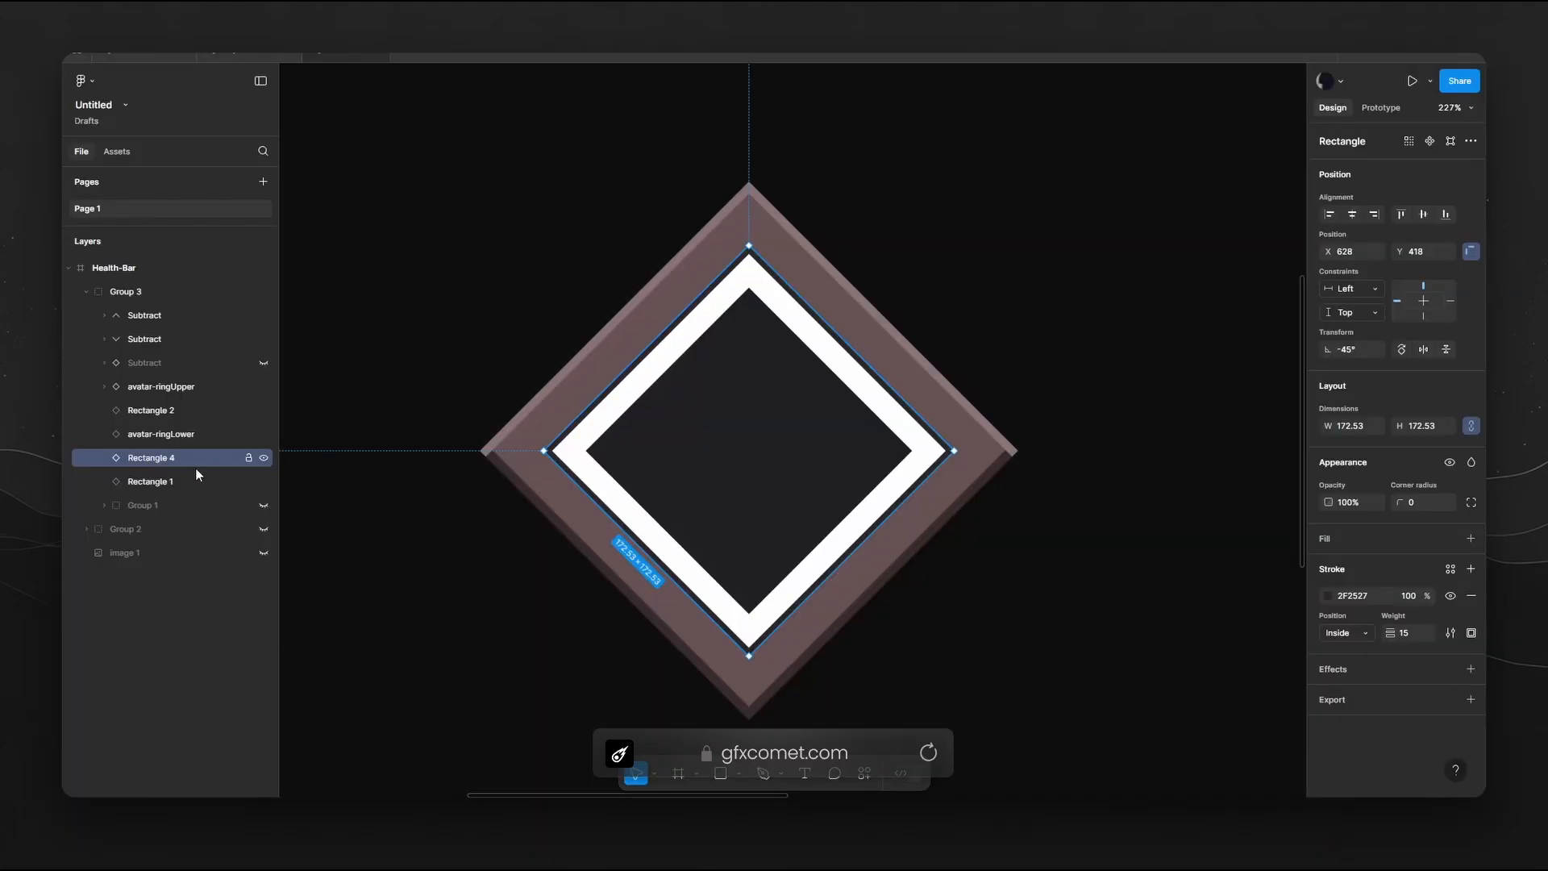
Set Rectangle 4's stroke to white FFFFFF and rename the layer as avatar-ringShadow.
left_click(1328, 596)
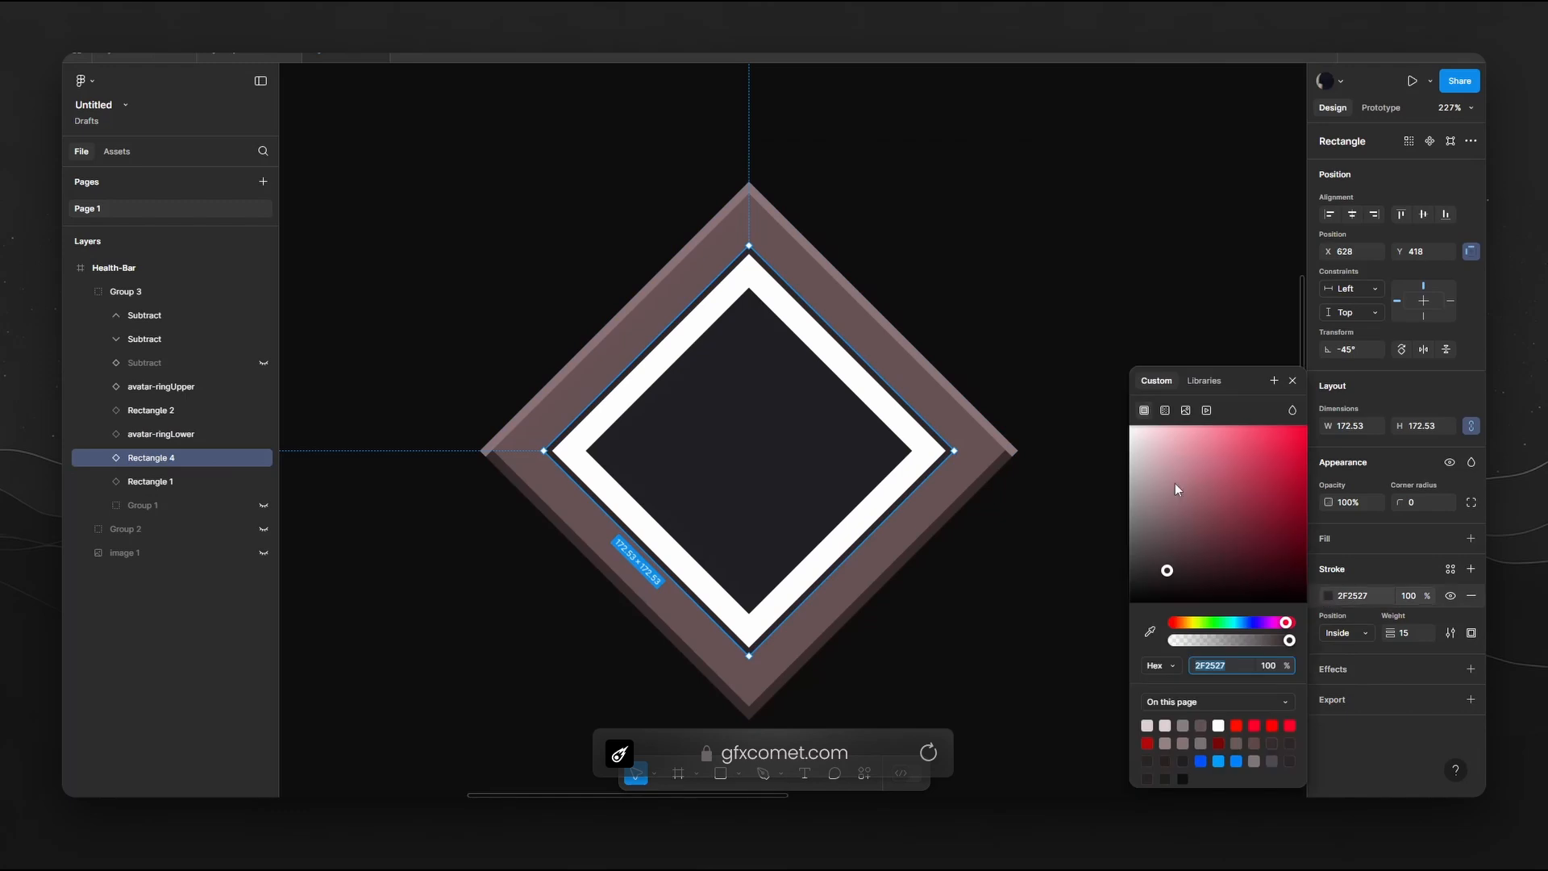
left_click_drag(1176, 489, 1129, 425)
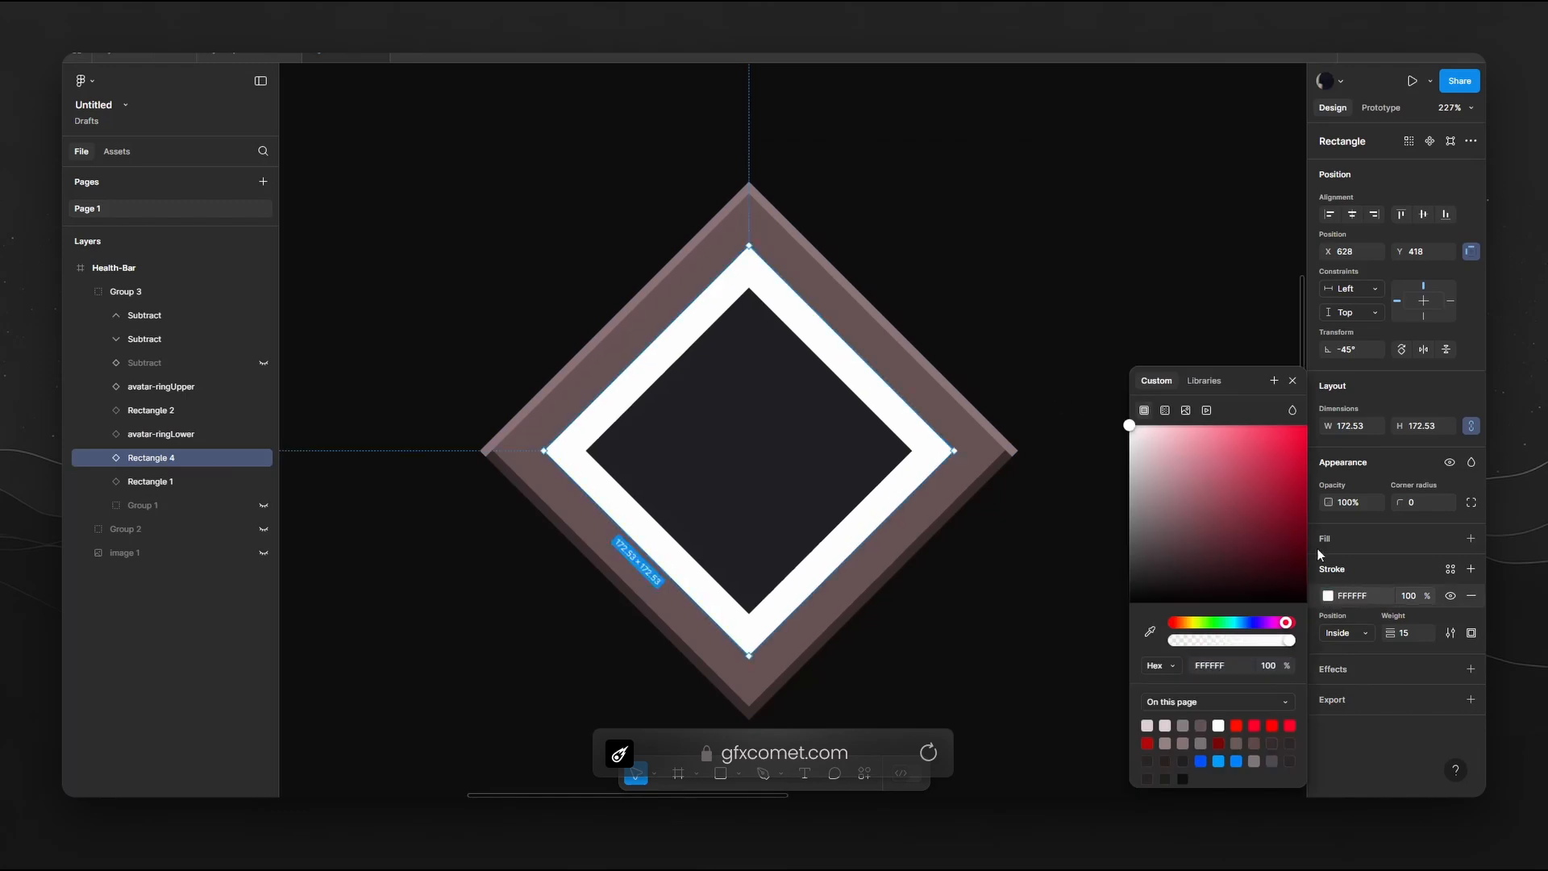
double_click(162, 456)
type("avatar-ri")
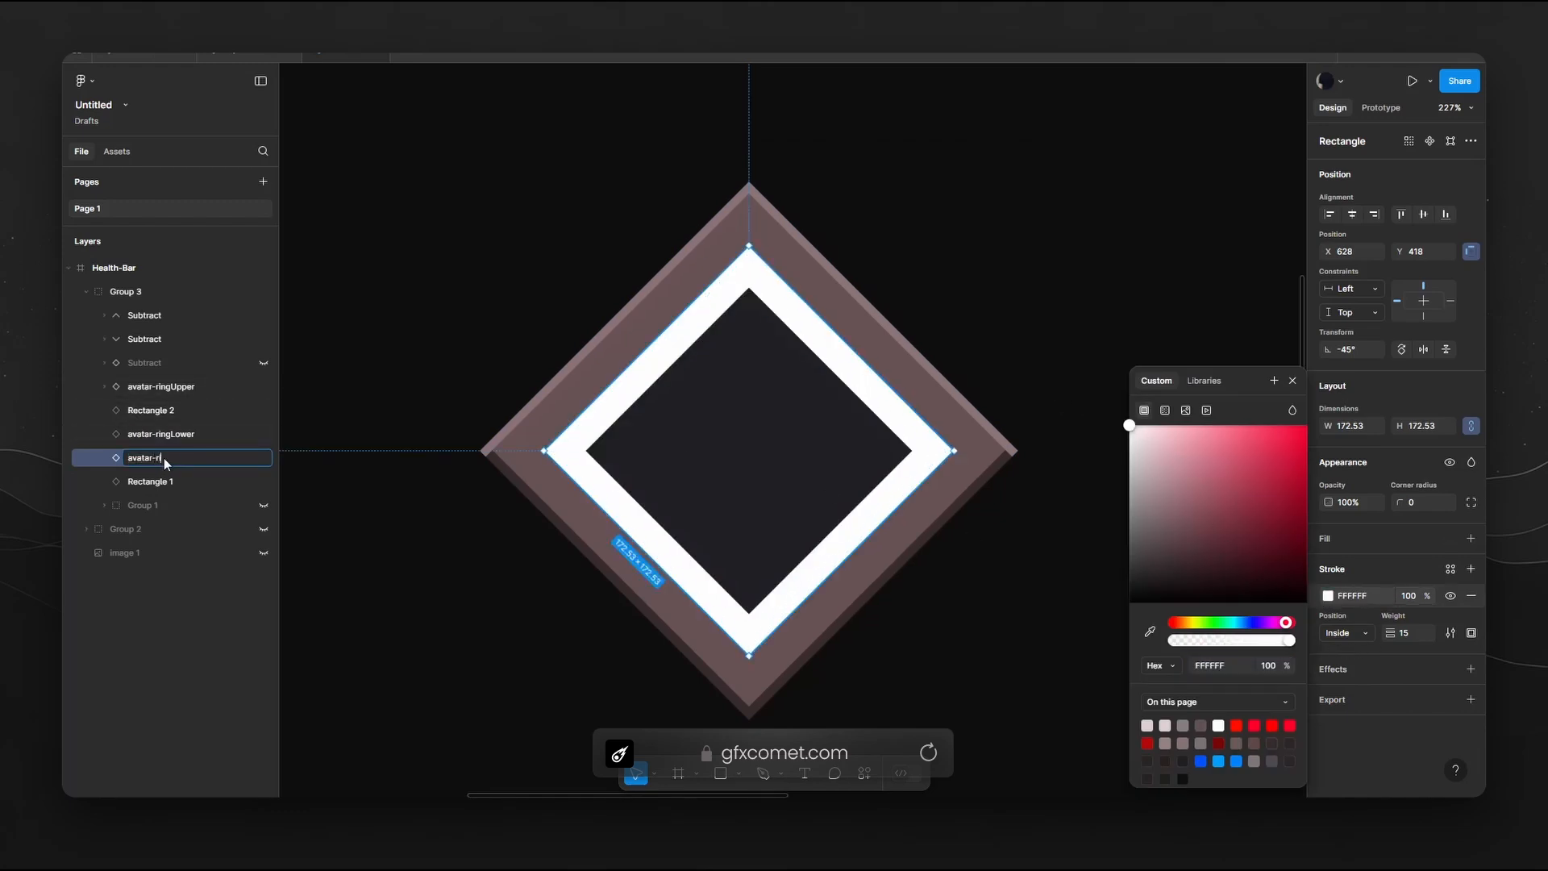
type("ngShadow")
key("Return")
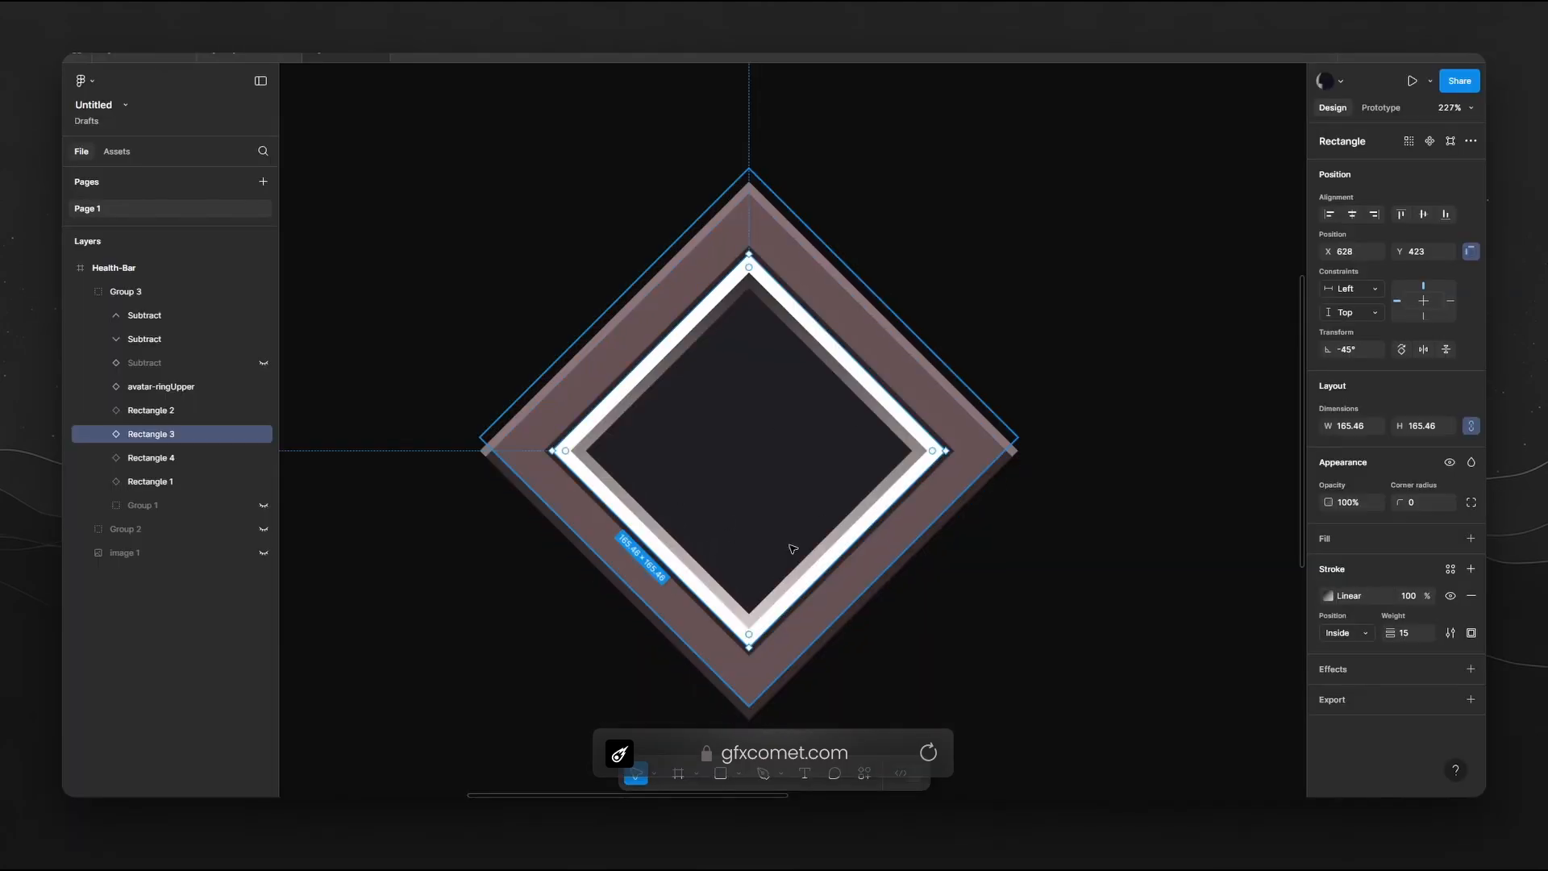
Undo the ring layers' white recolouring and renames along with the earlier layer visibility changes.
key("shift+Tab")
key("shift+Tab")
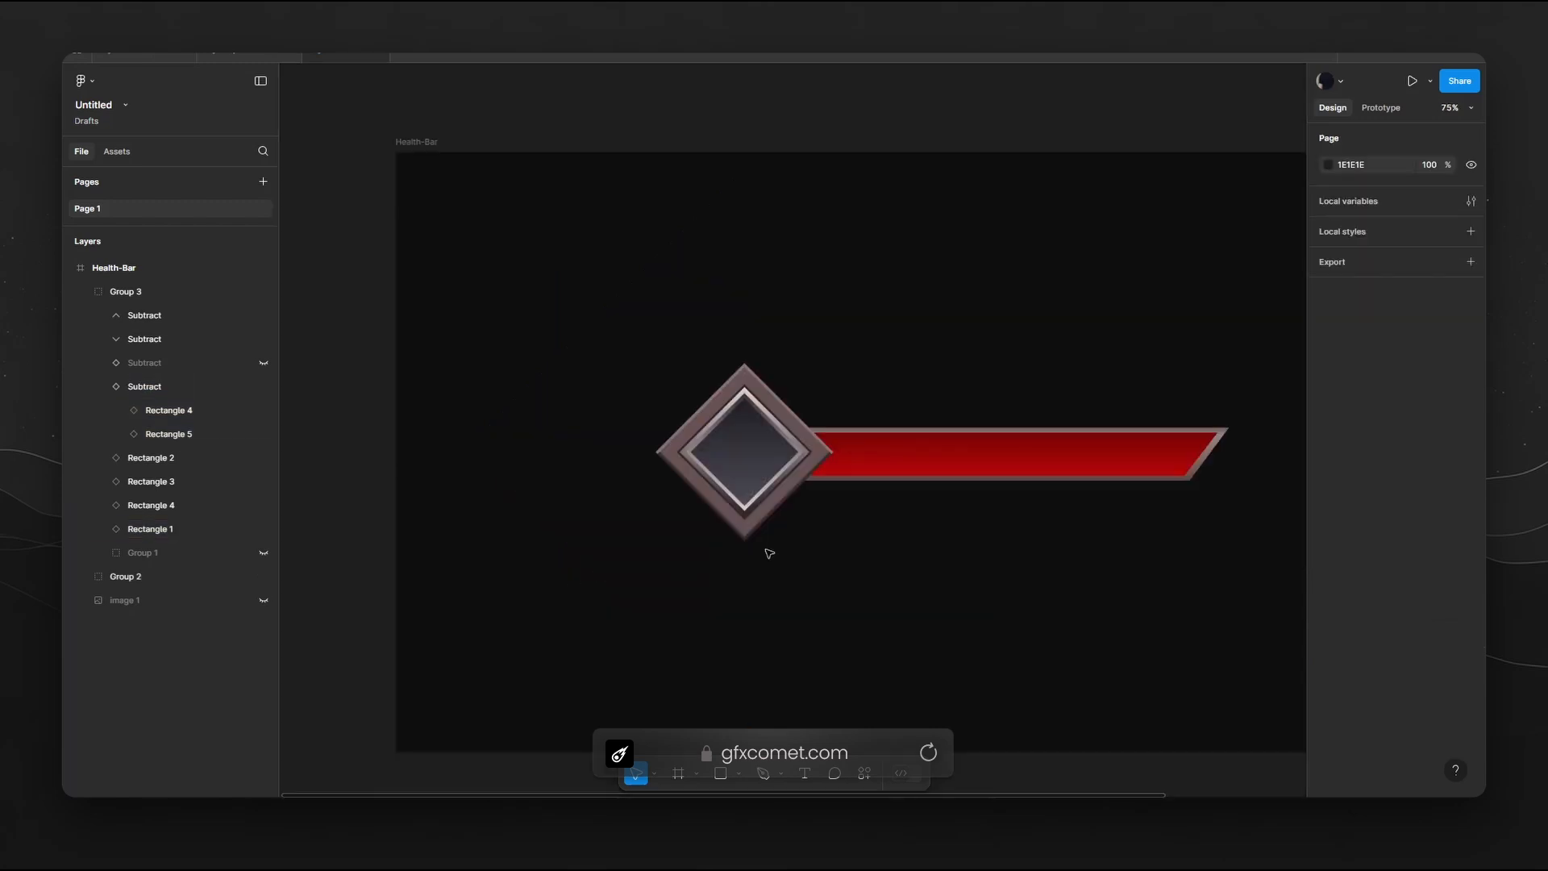
Give the health bar's outer frame shape, Vector 1 in Group 2, a solid white FFFFFF fill.
scroll(770, 553, "up", 5)
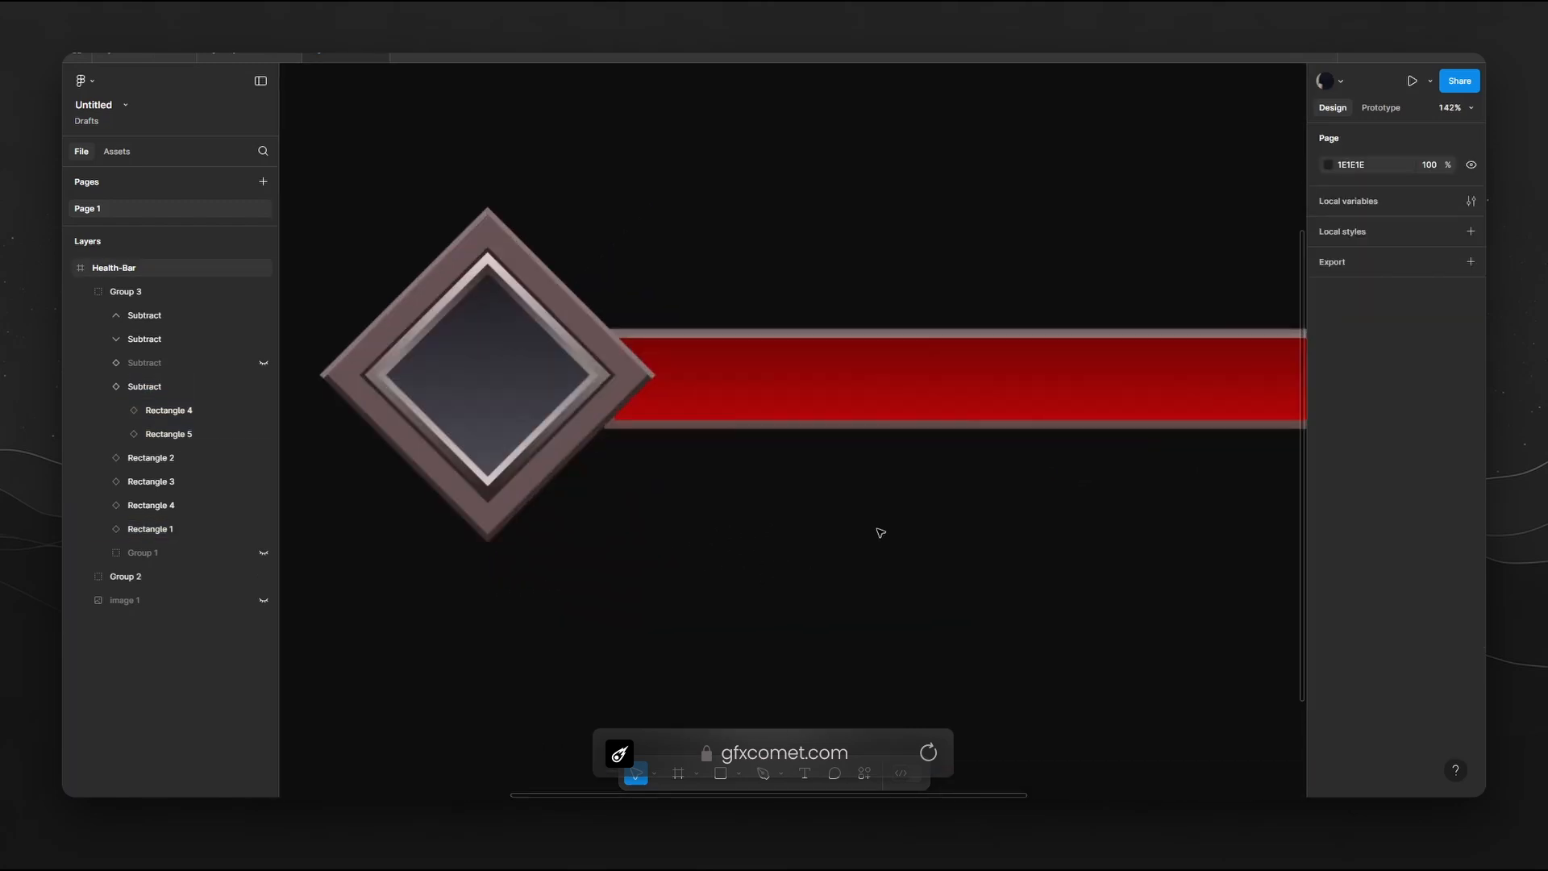
left_click_drag(952, 468, 697, 569)
left_click(942, 525, "ctrl")
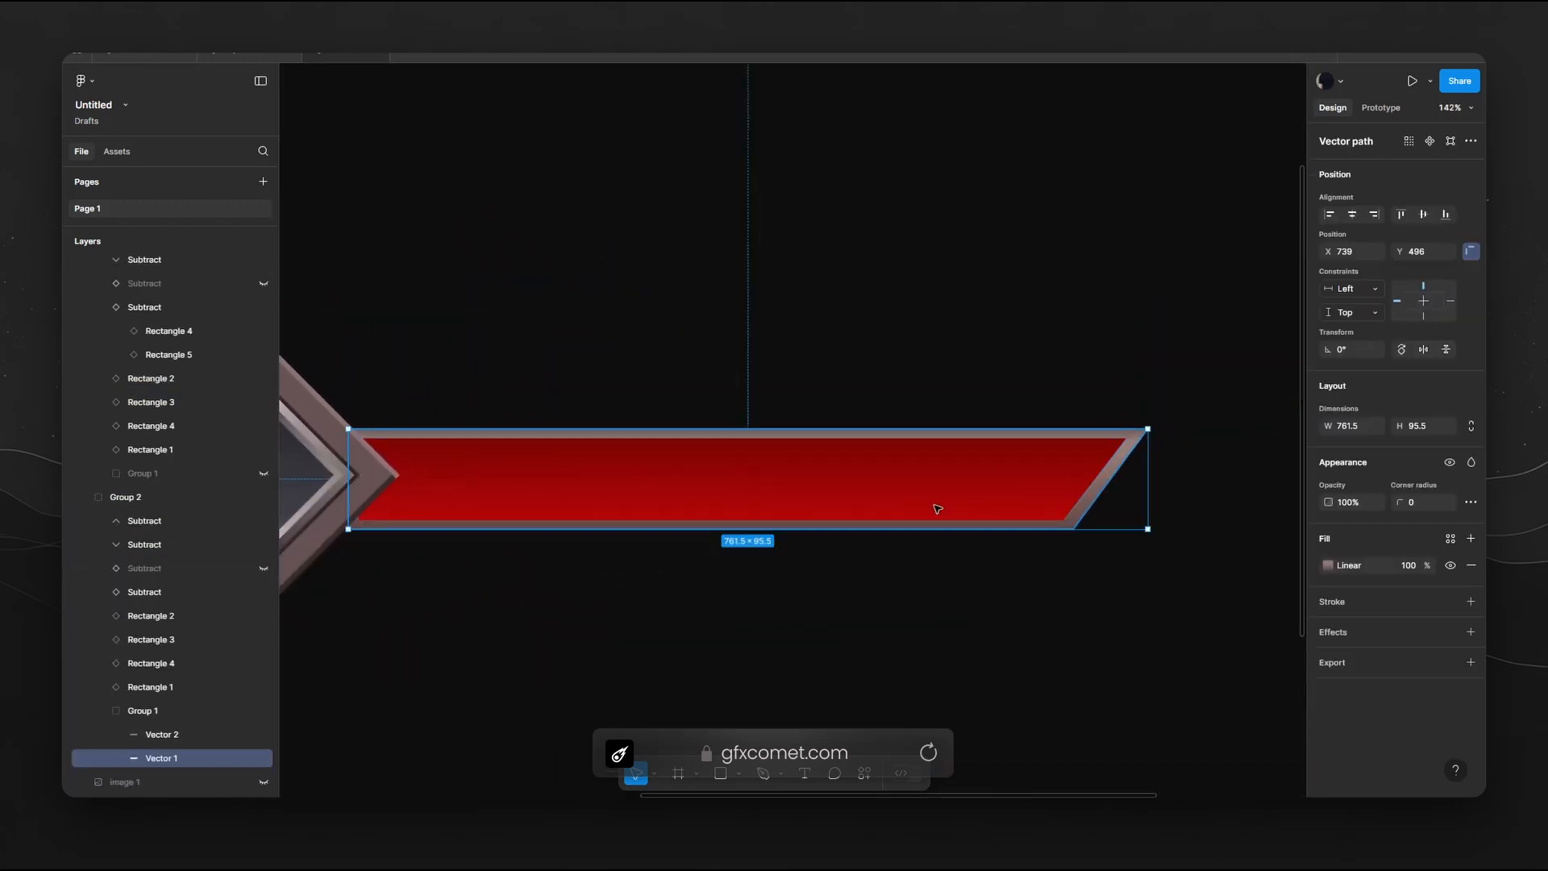
scroll(937, 509, "left", 2)
left_click(1328, 565)
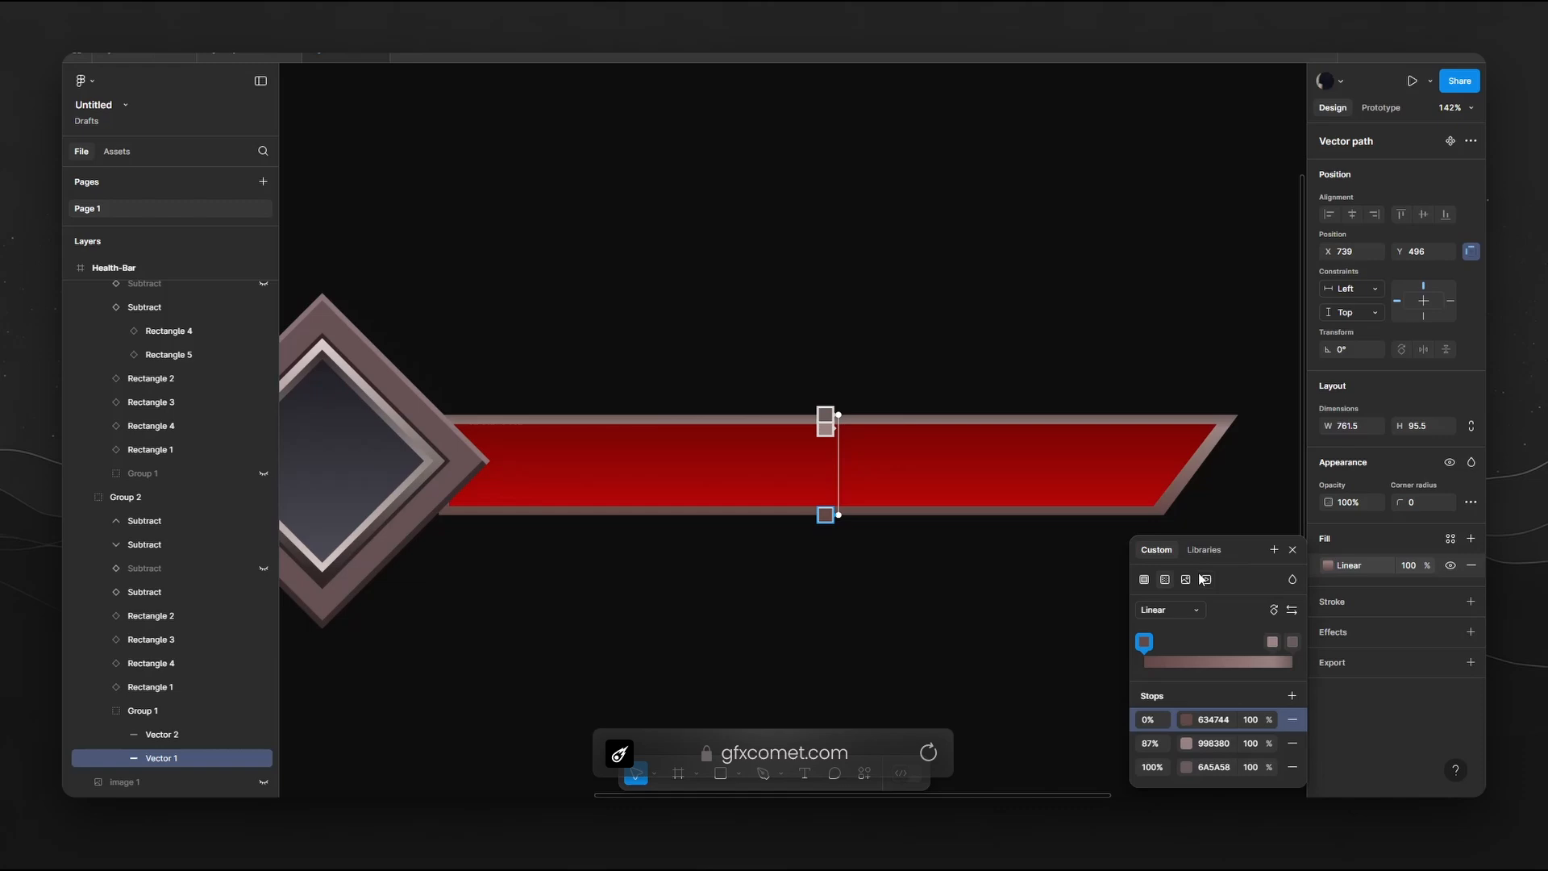
left_click(1145, 582)
left_click_drag(1155, 563, 1127, 418)
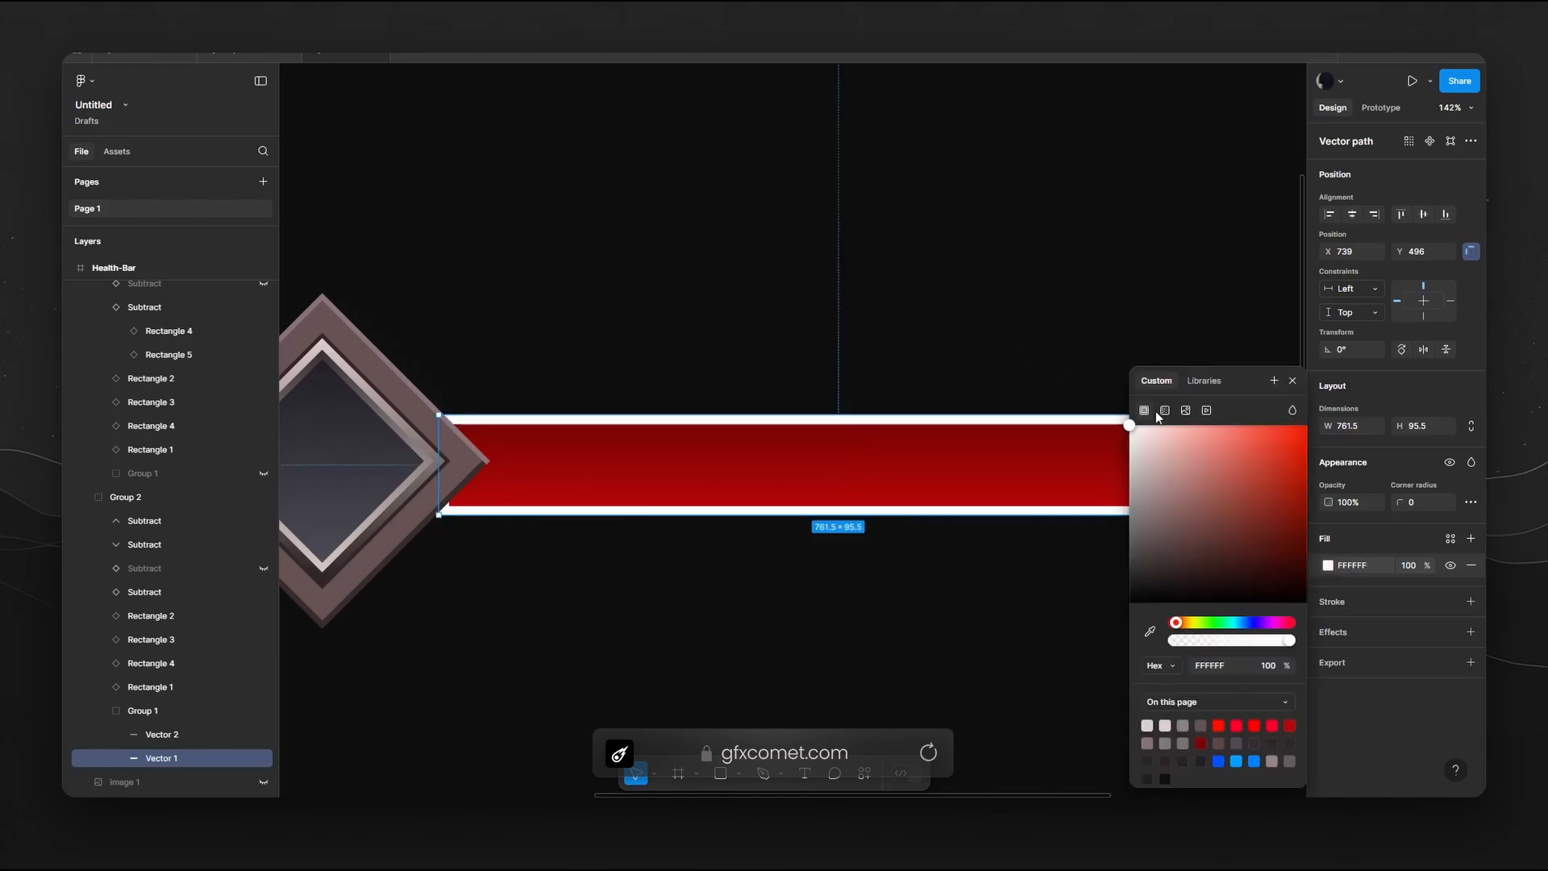
Rename the Vector 1 layer as health-healthBarBack.
double_click(159, 758)
type("a")
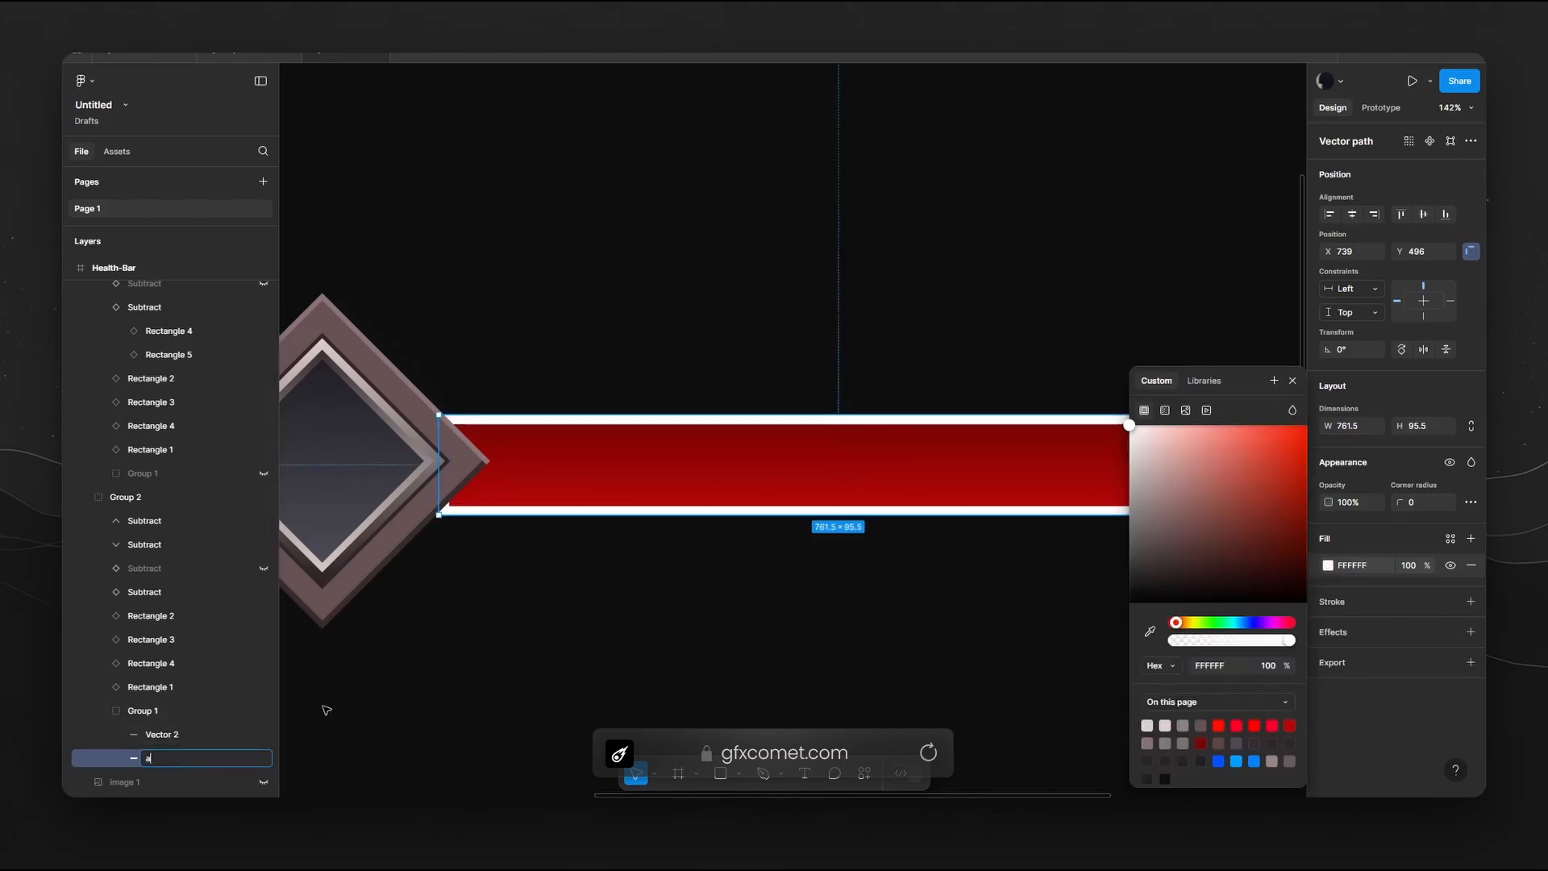
type("health-healthBarBack")
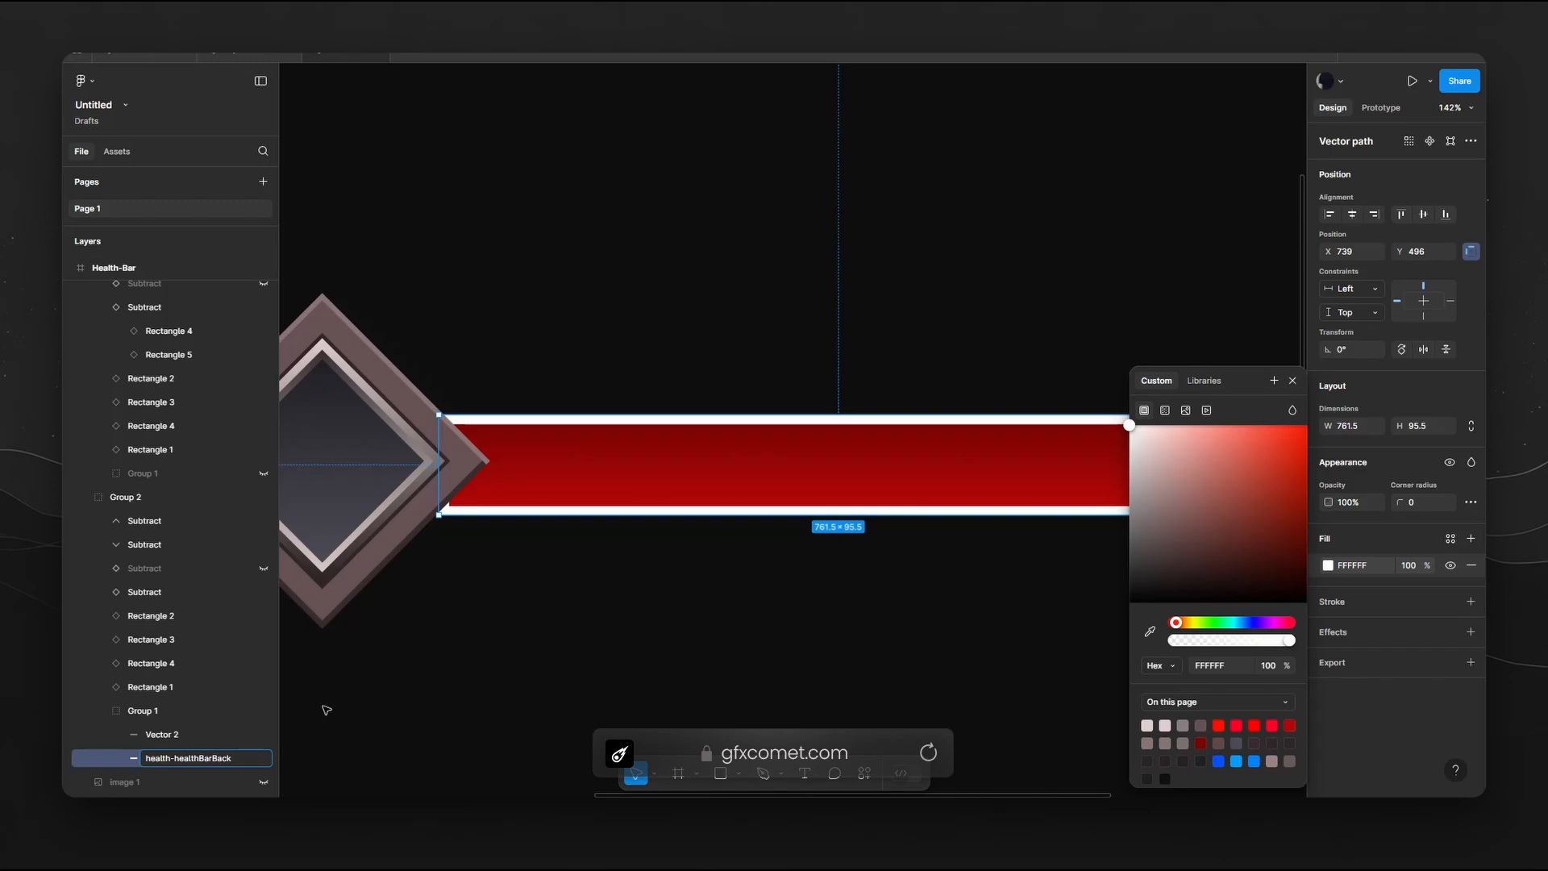
key("Return")
Change the red inner bar shape, Vector 2, from a gradient to a solid white FFFFFF fill.
left_click(223, 730)
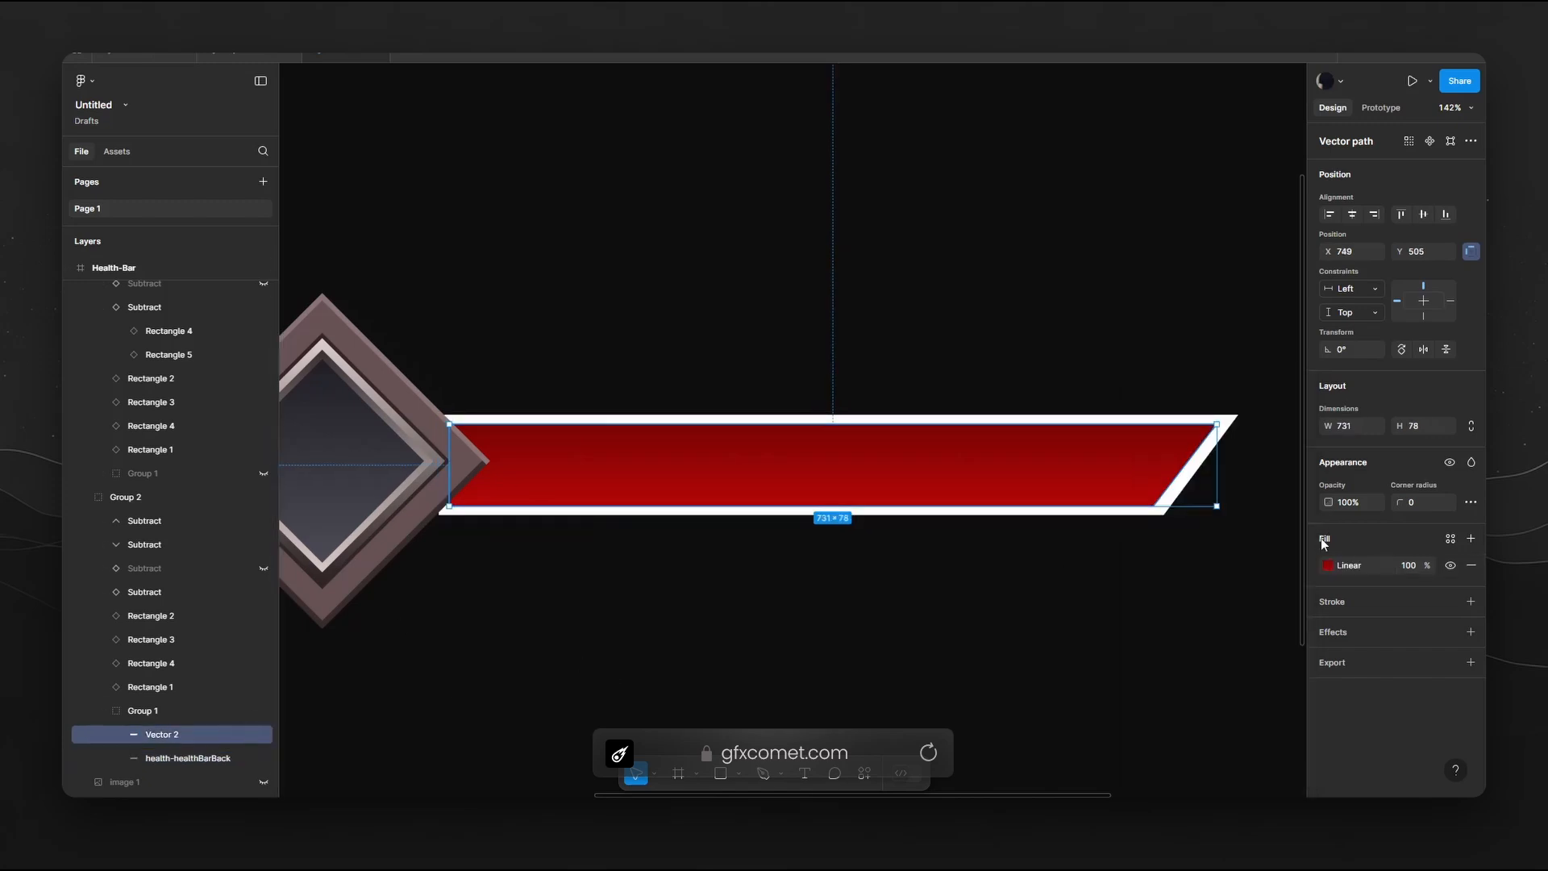
left_click(1329, 565)
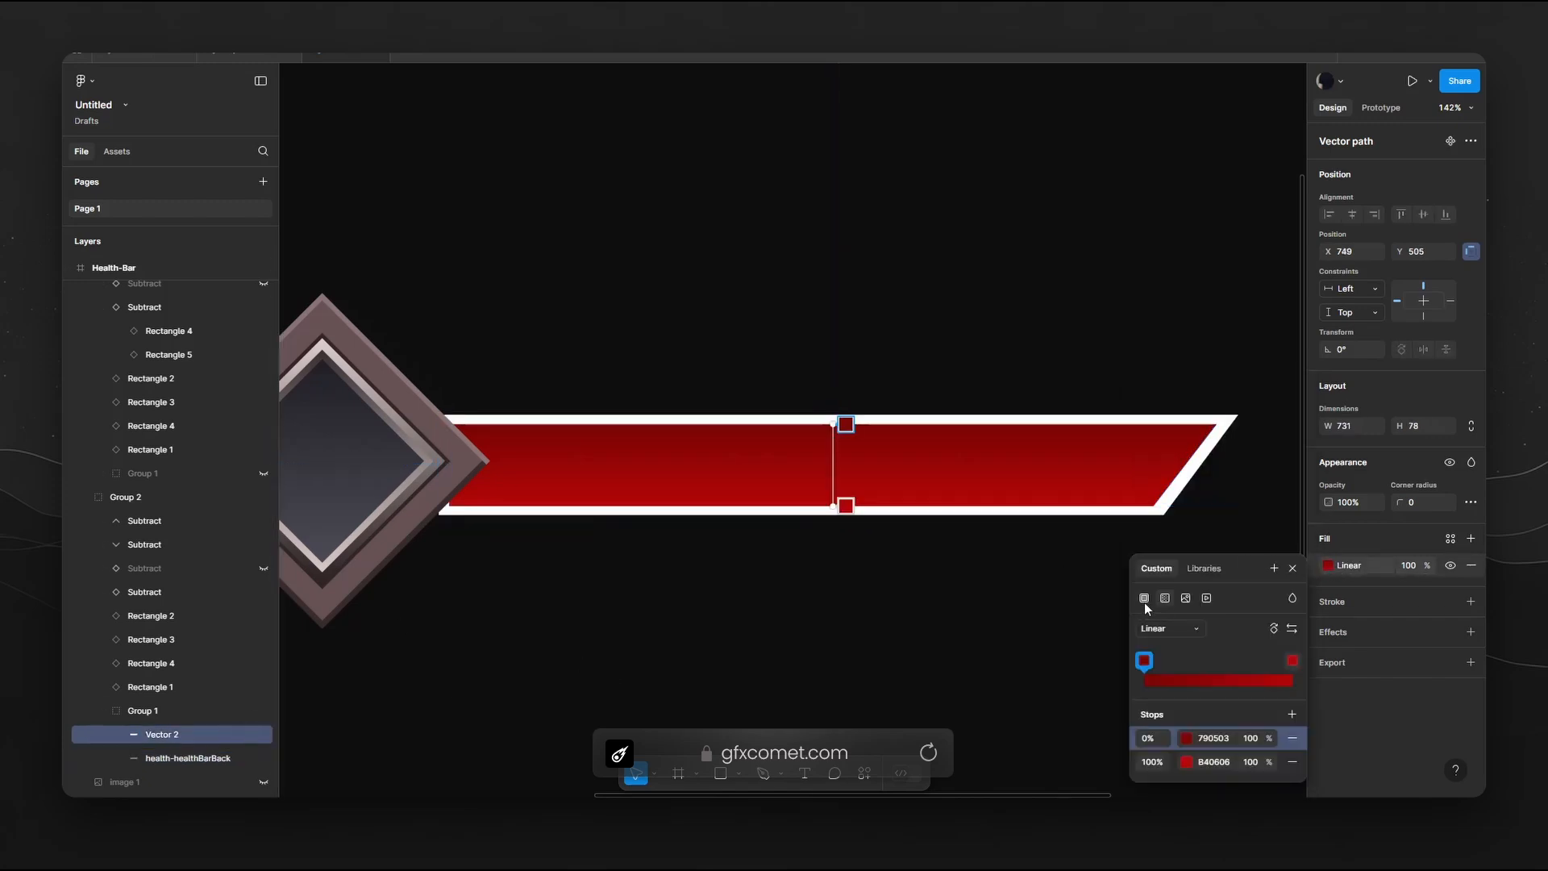
left_click(1144, 598)
left_click_drag(1290, 518, 1064, 390)
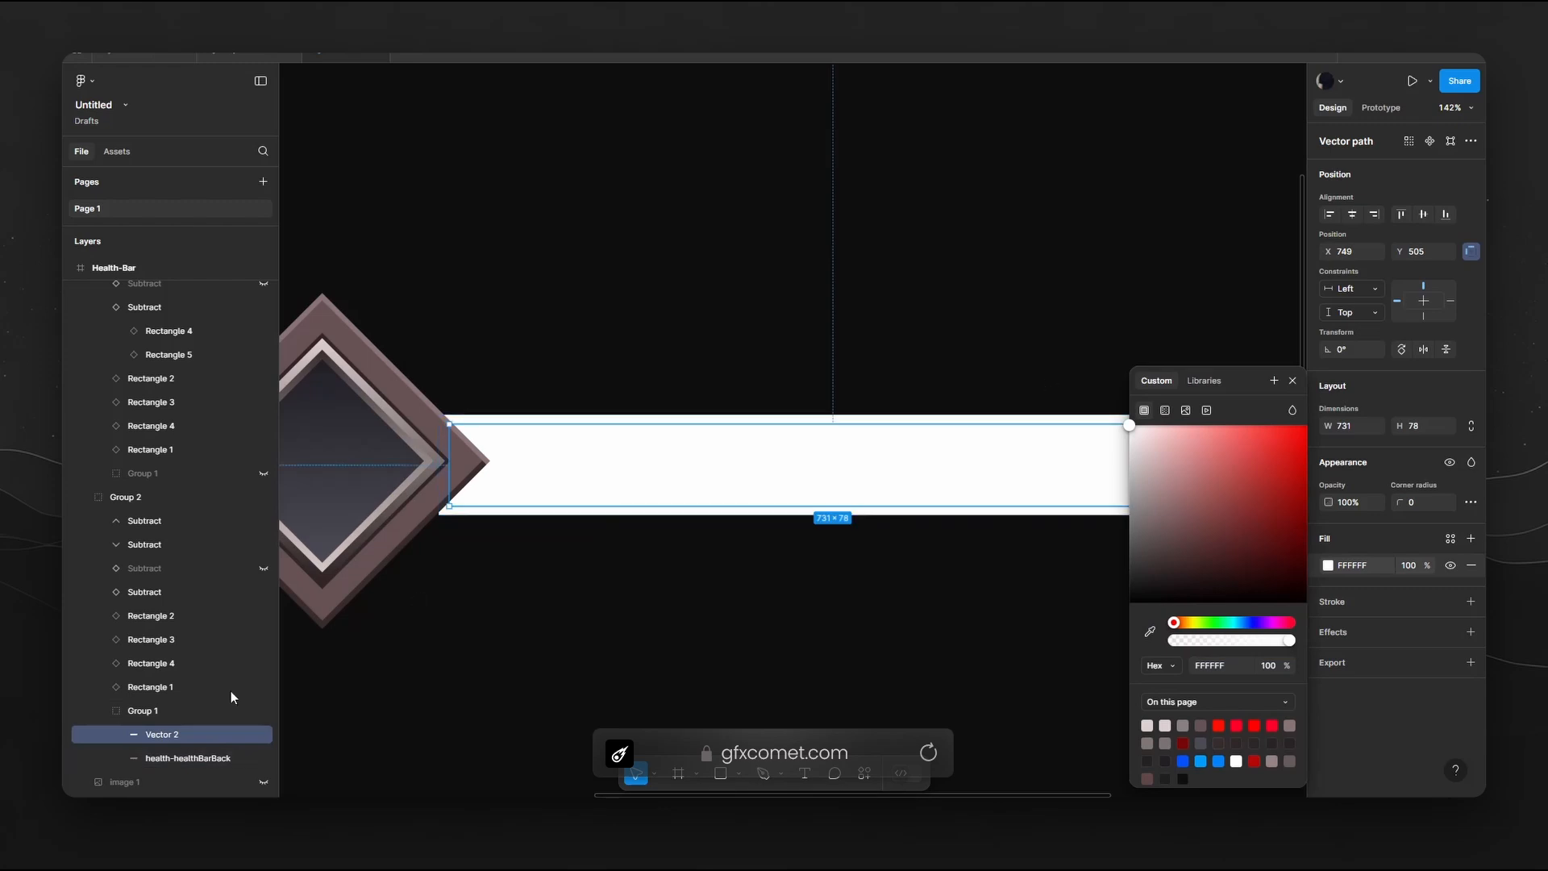
left_click(1333, 649)
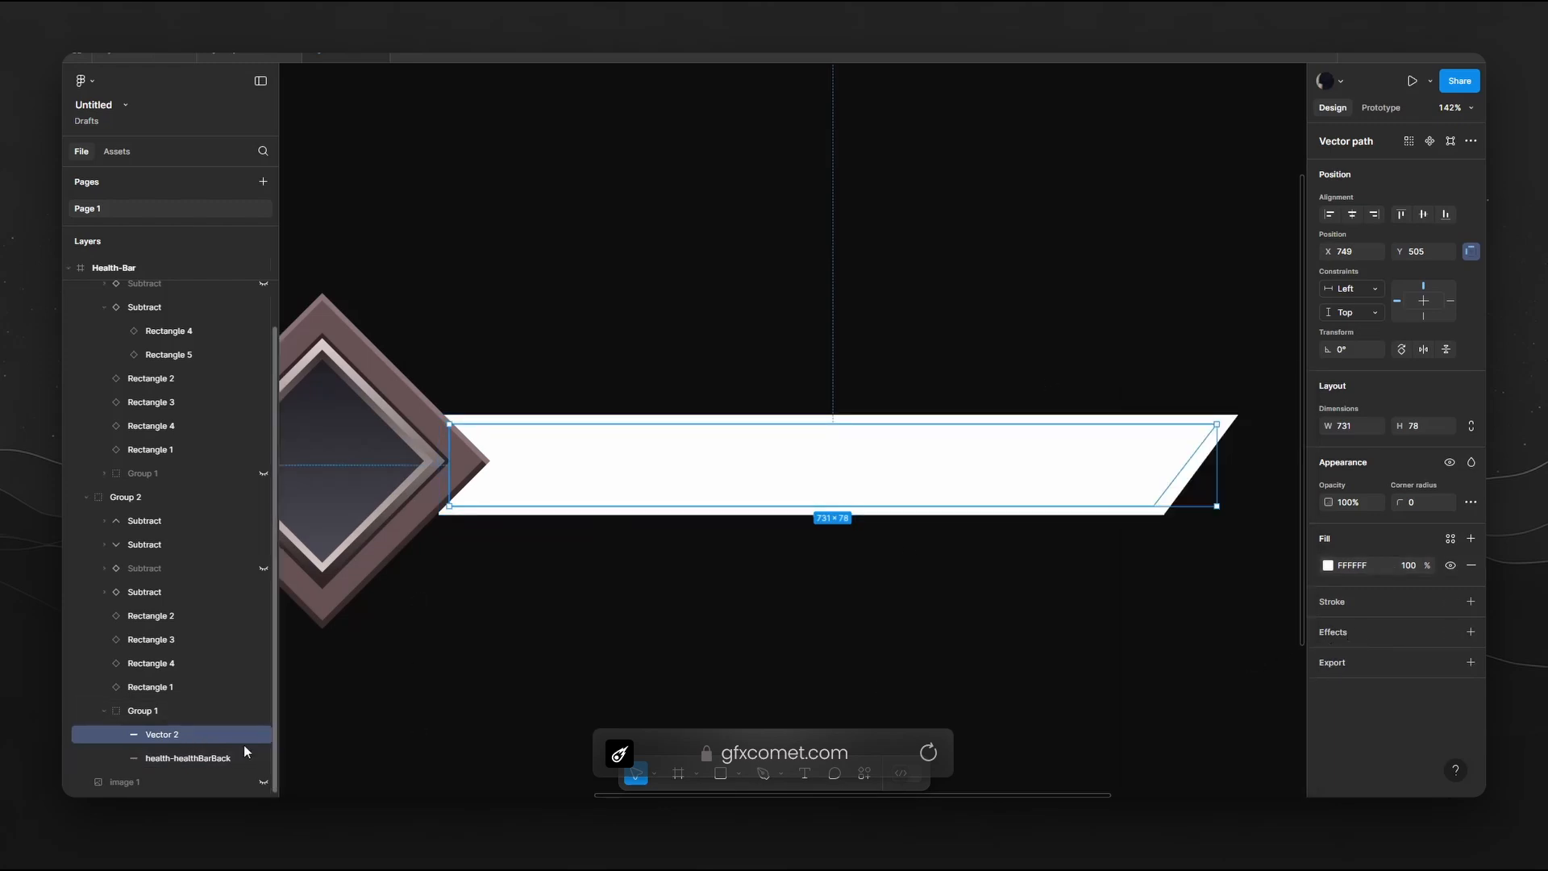
Rename the white inner bar layer as health-healthBar and add an export setting to it.
double_click(162, 735)
type("health")
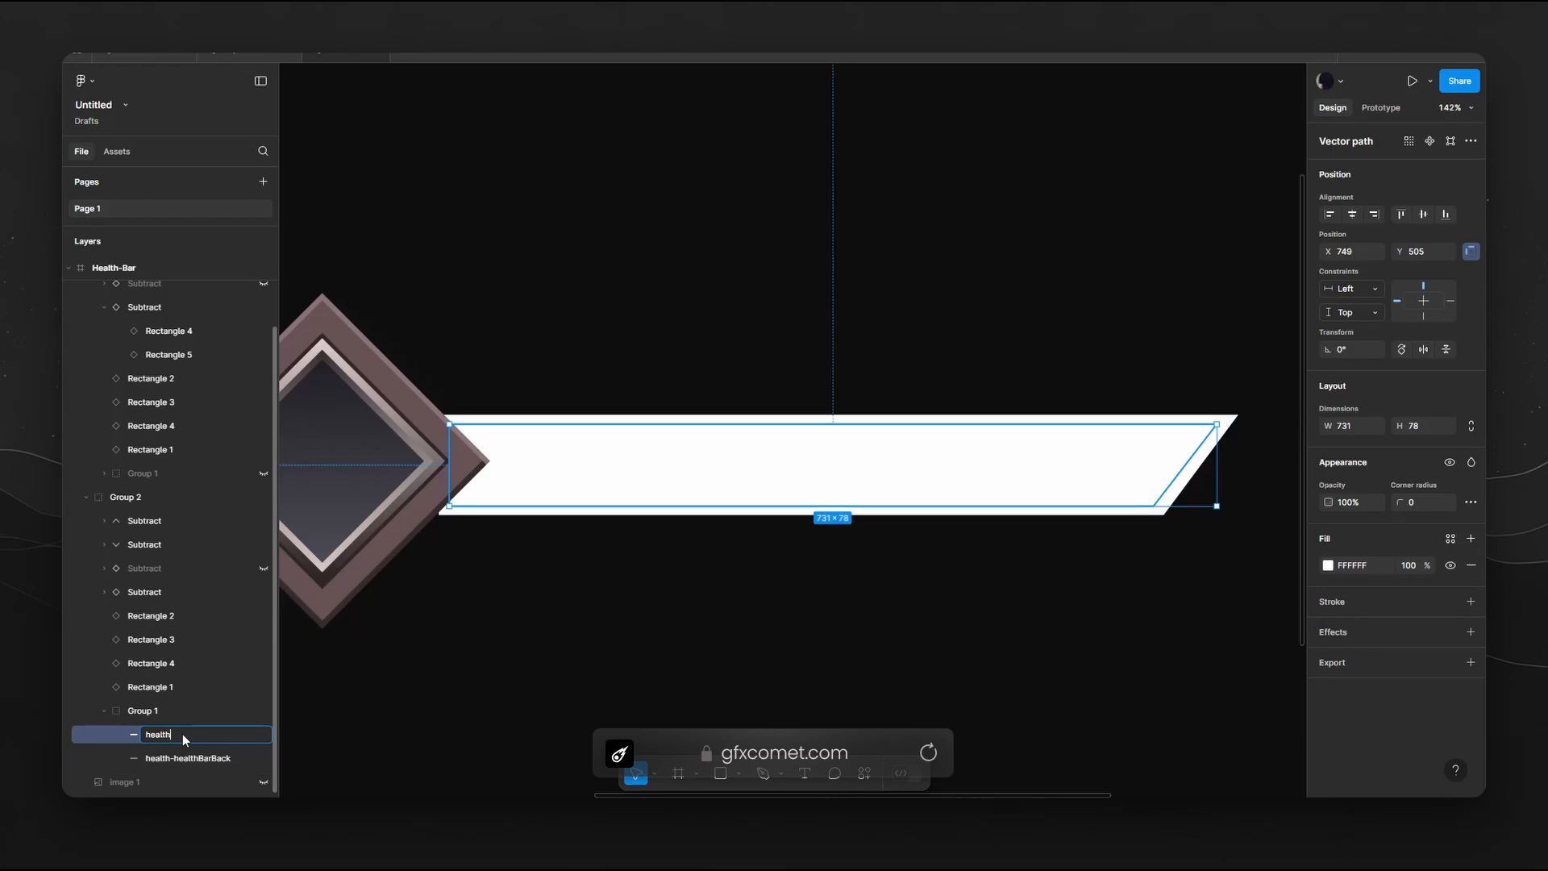
type("-healthBar")
key("Return")
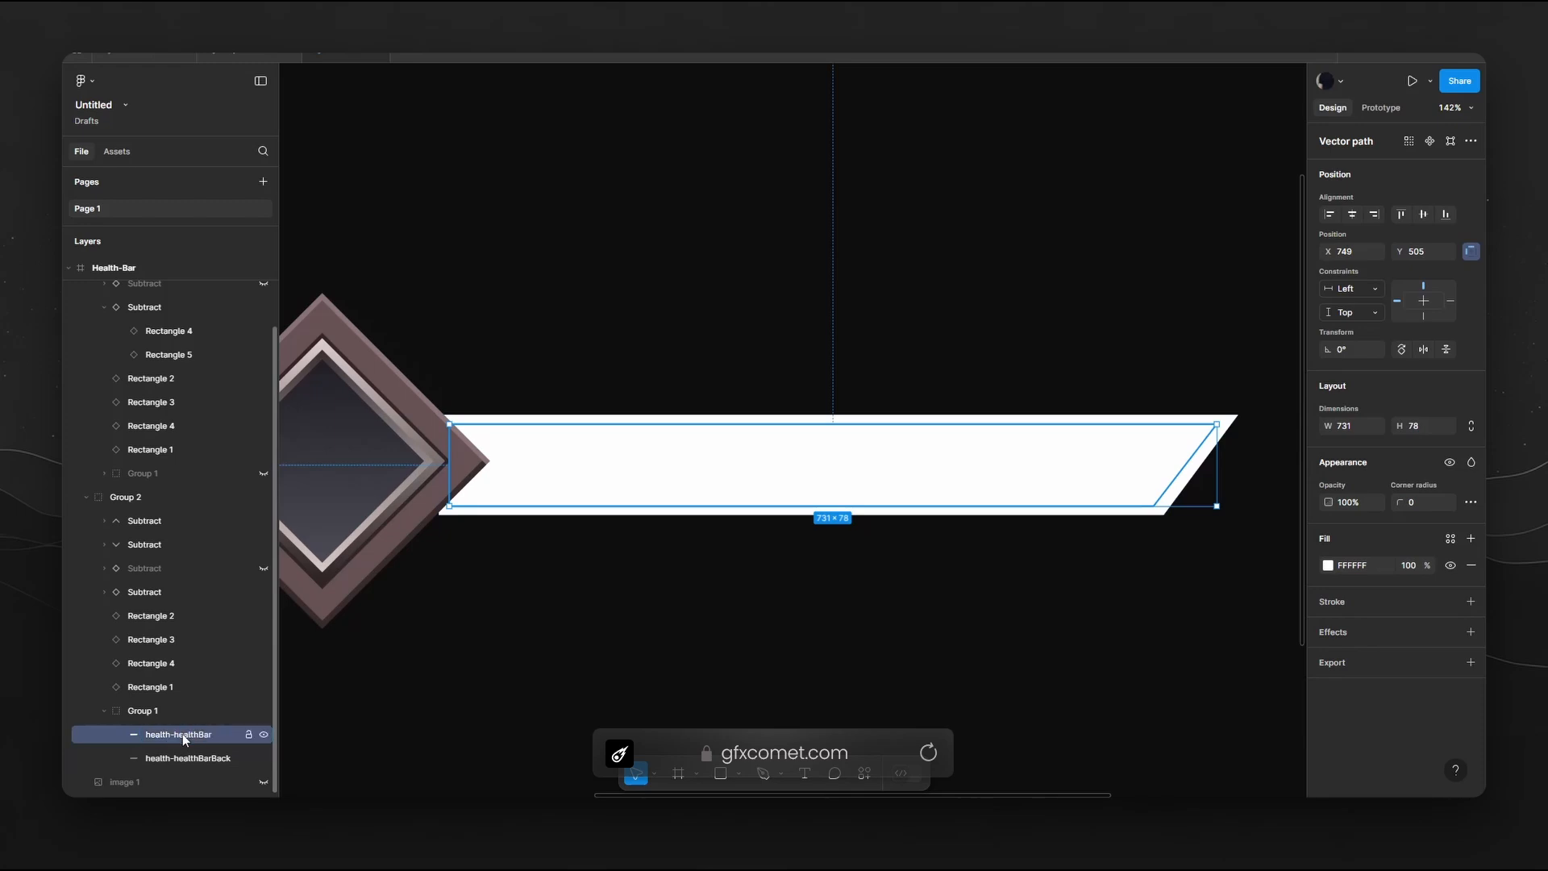
left_click(1367, 663)
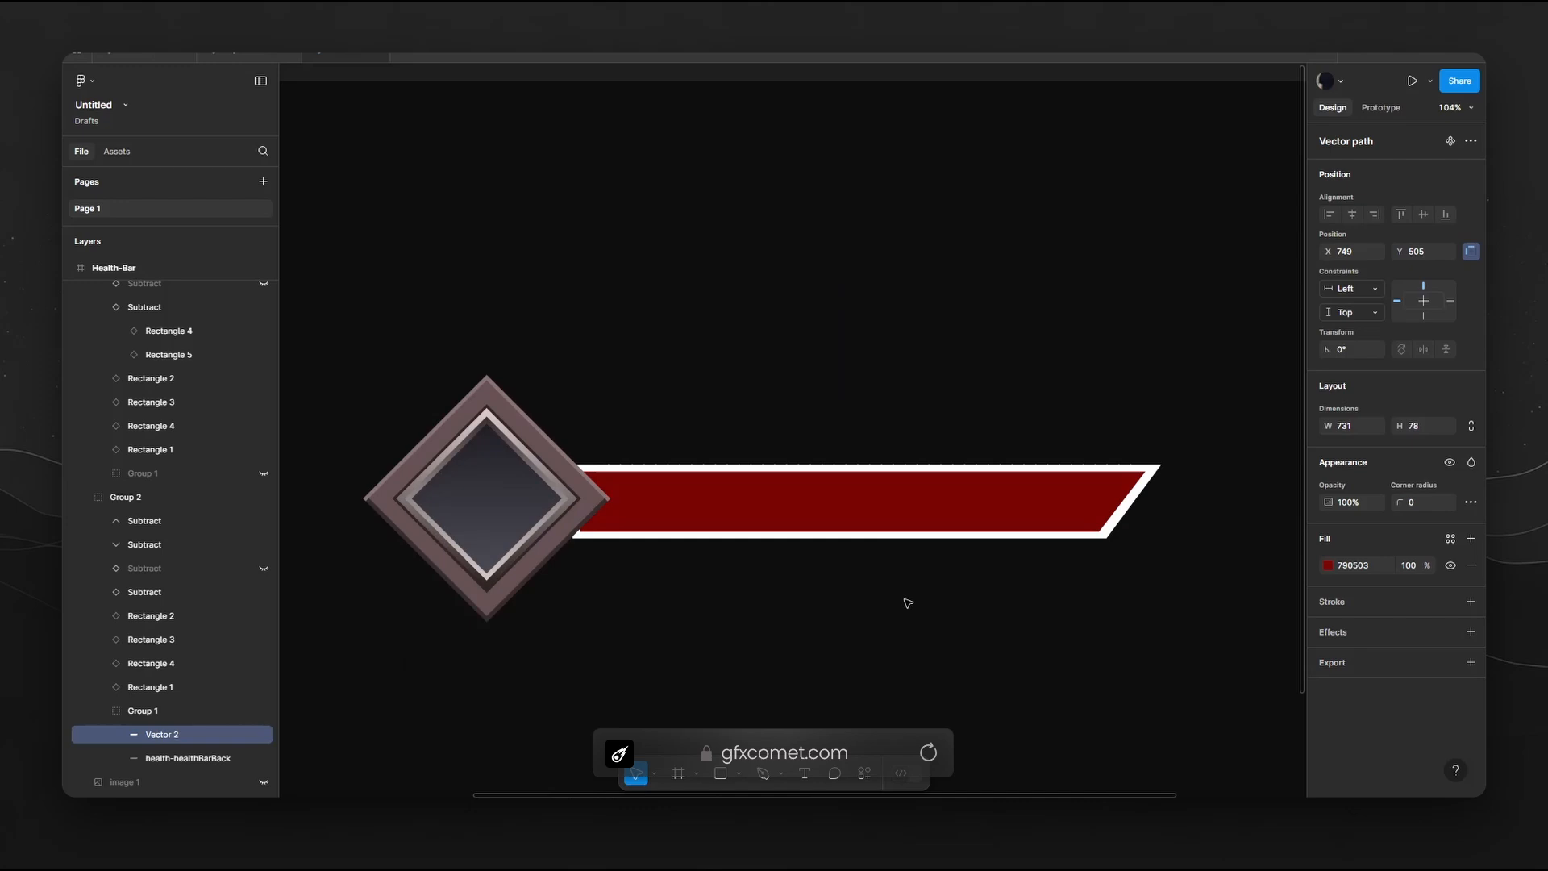
Undo the inner bar's rename and white fill.
key("ctrl+z")
key("ctrl+z")
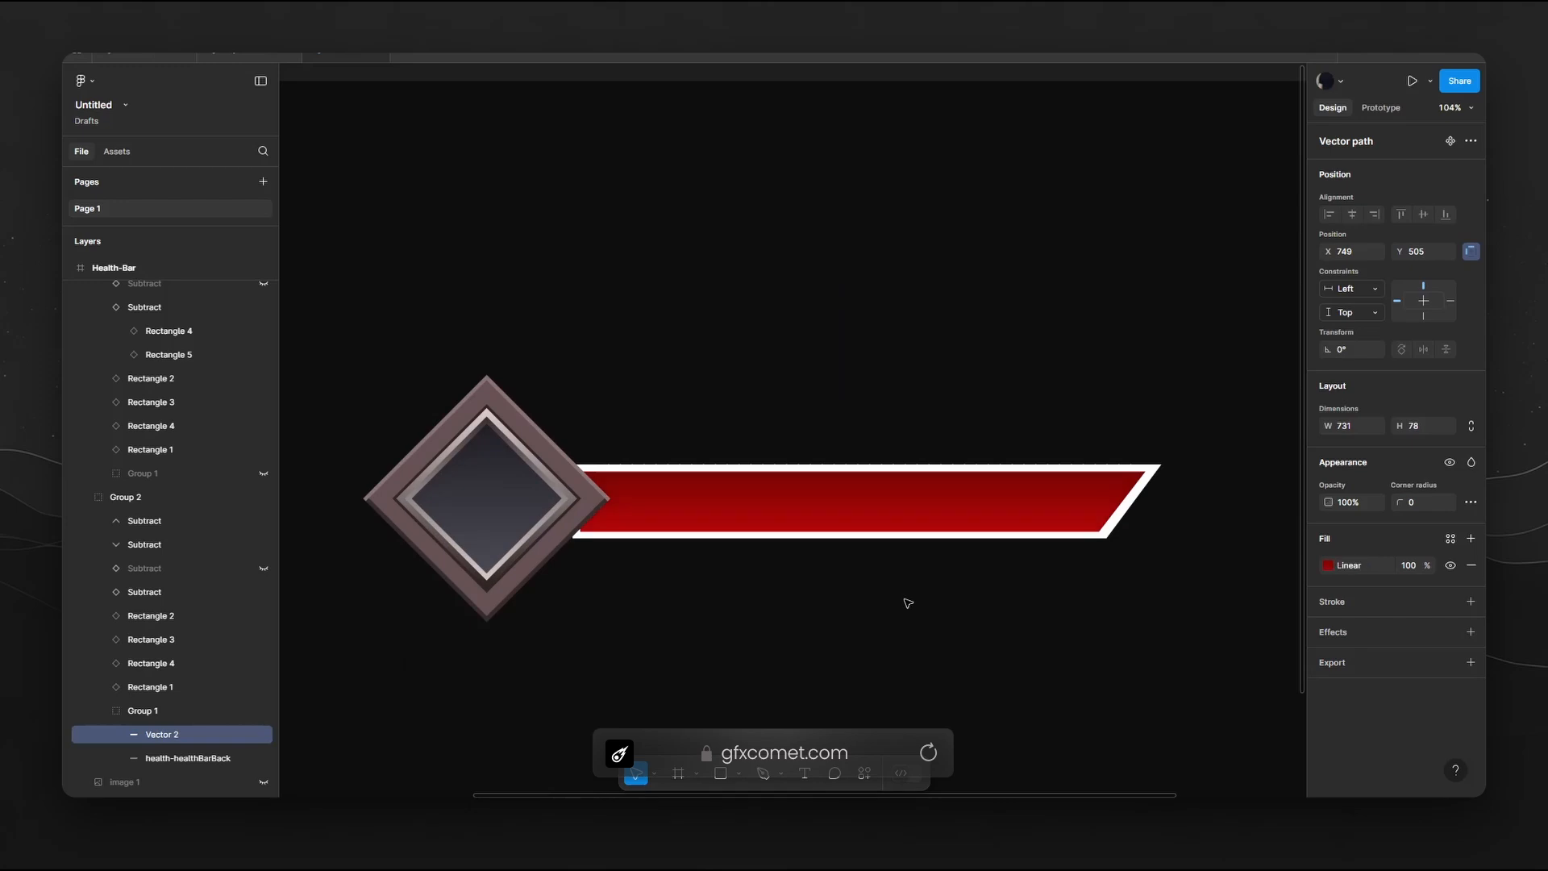
key("ctrl+z")
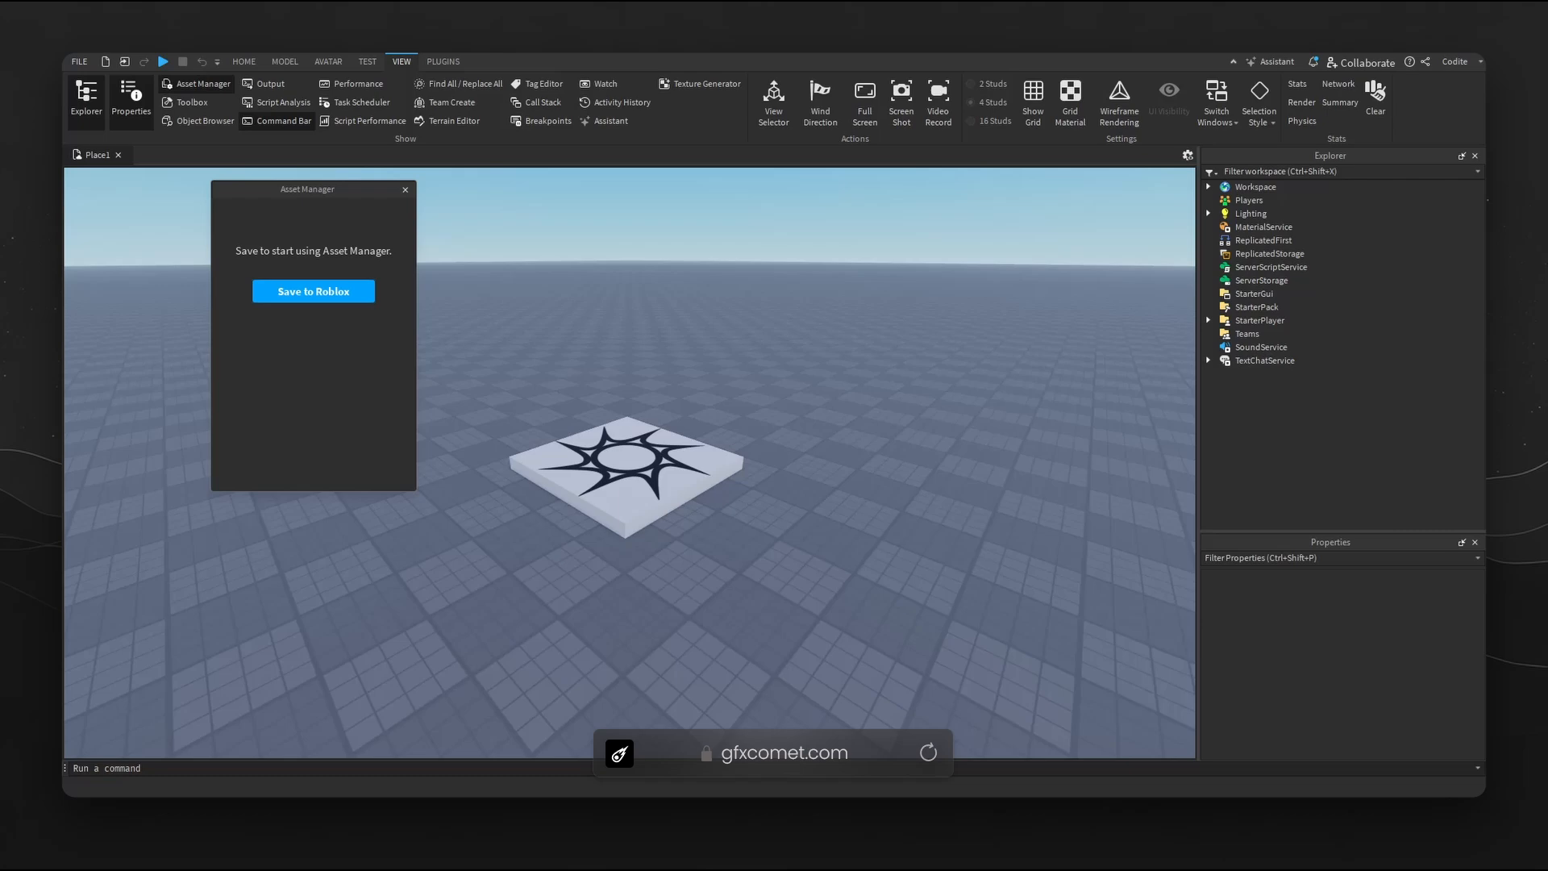
Switch to Roblox Studio, reopen the Asset Manager and save the place to Roblox as Health Bar UI.
left_click(406, 189)
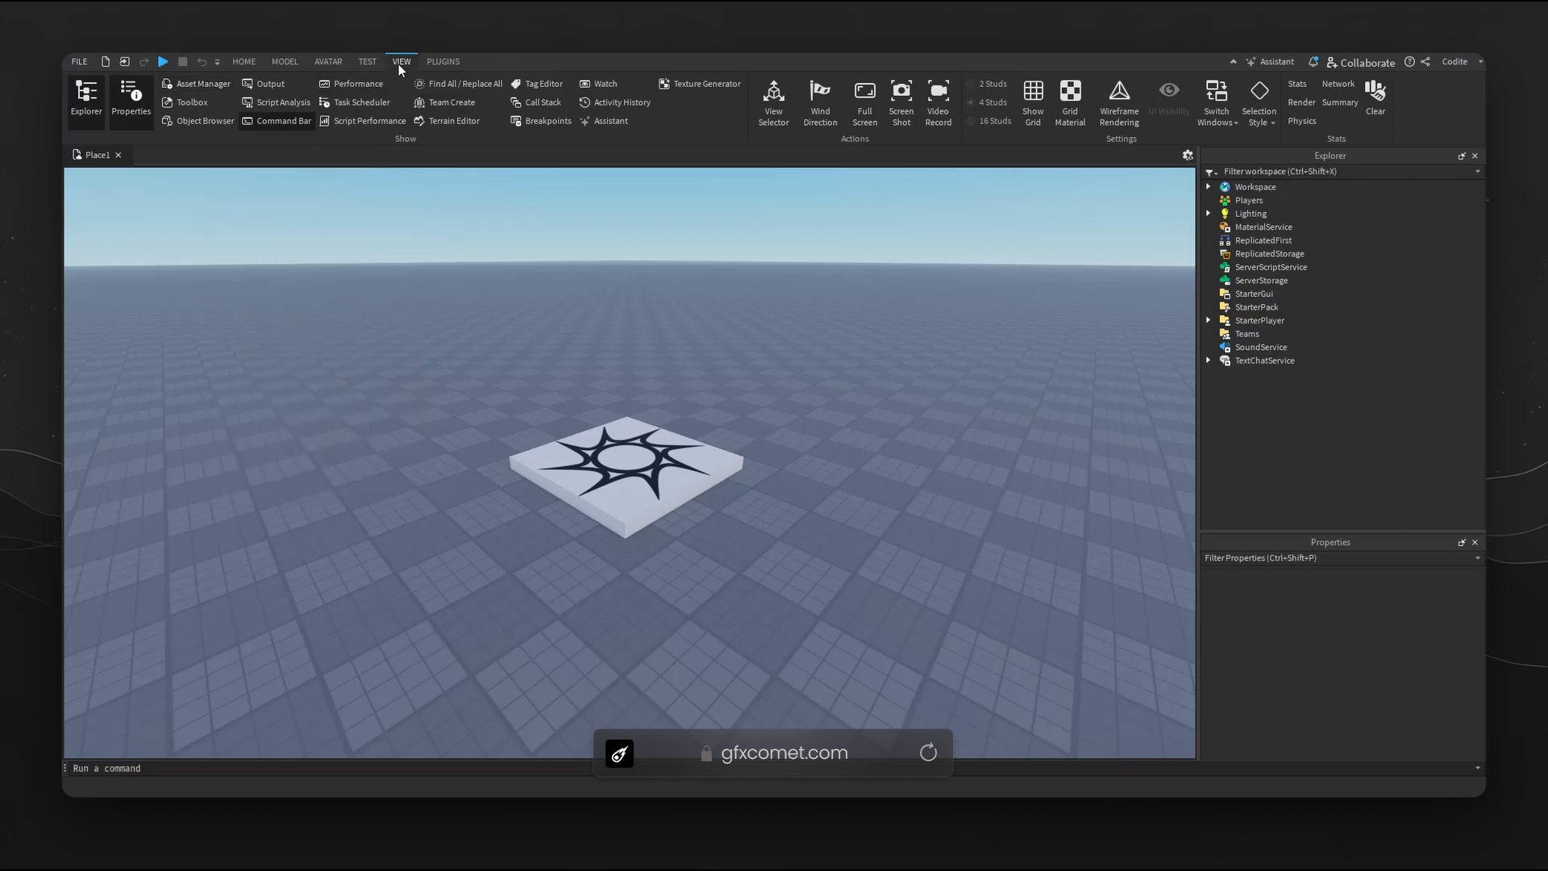
left_click(214, 87)
left_click_drag(342, 191, 569, 308)
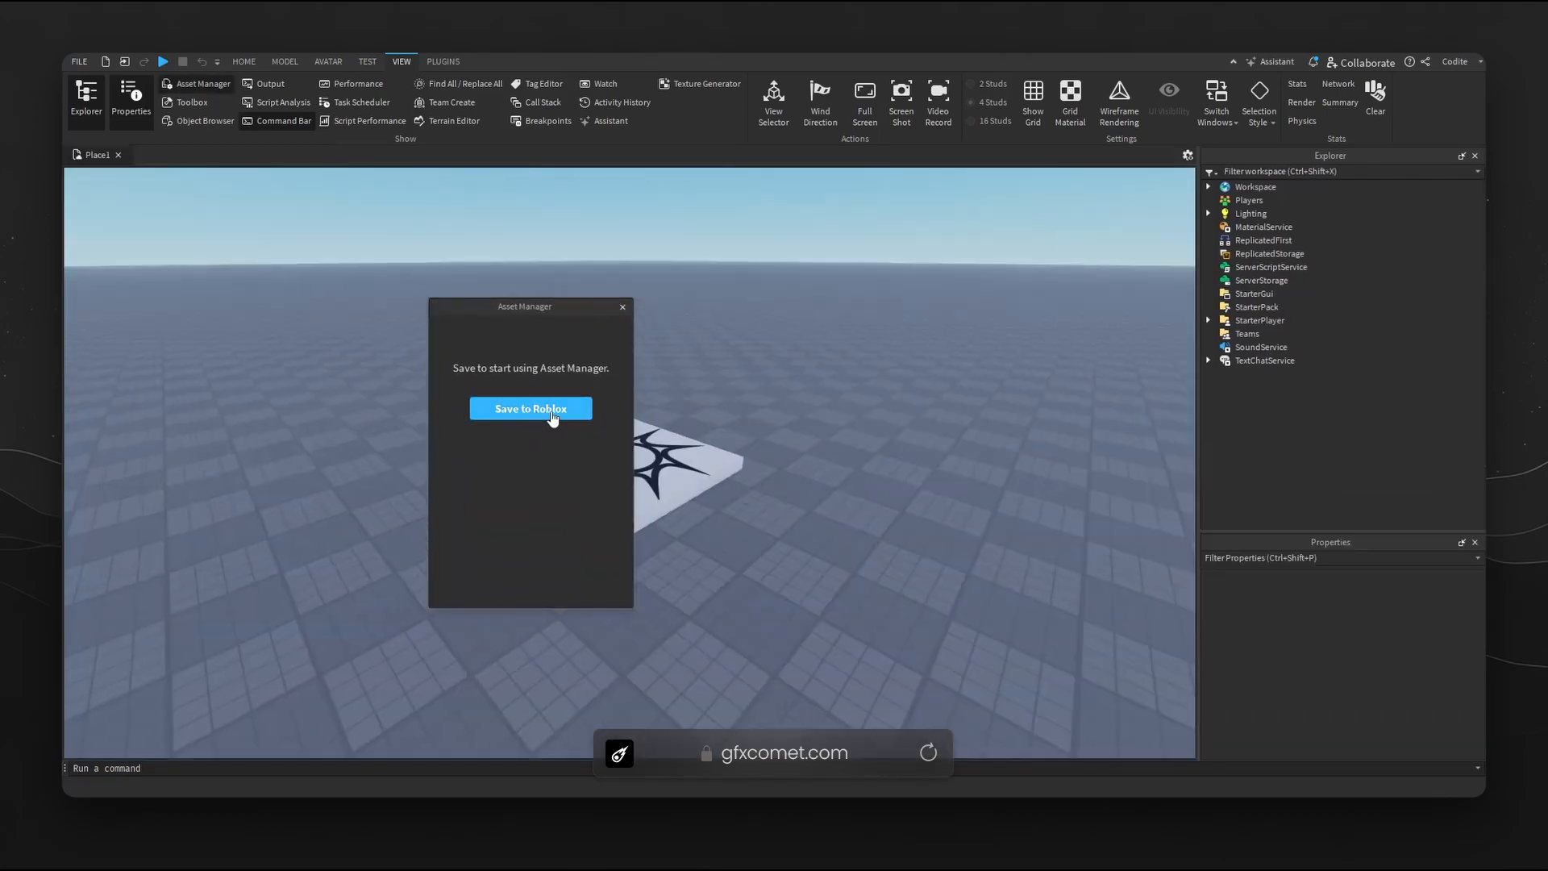
left_click(552, 411)
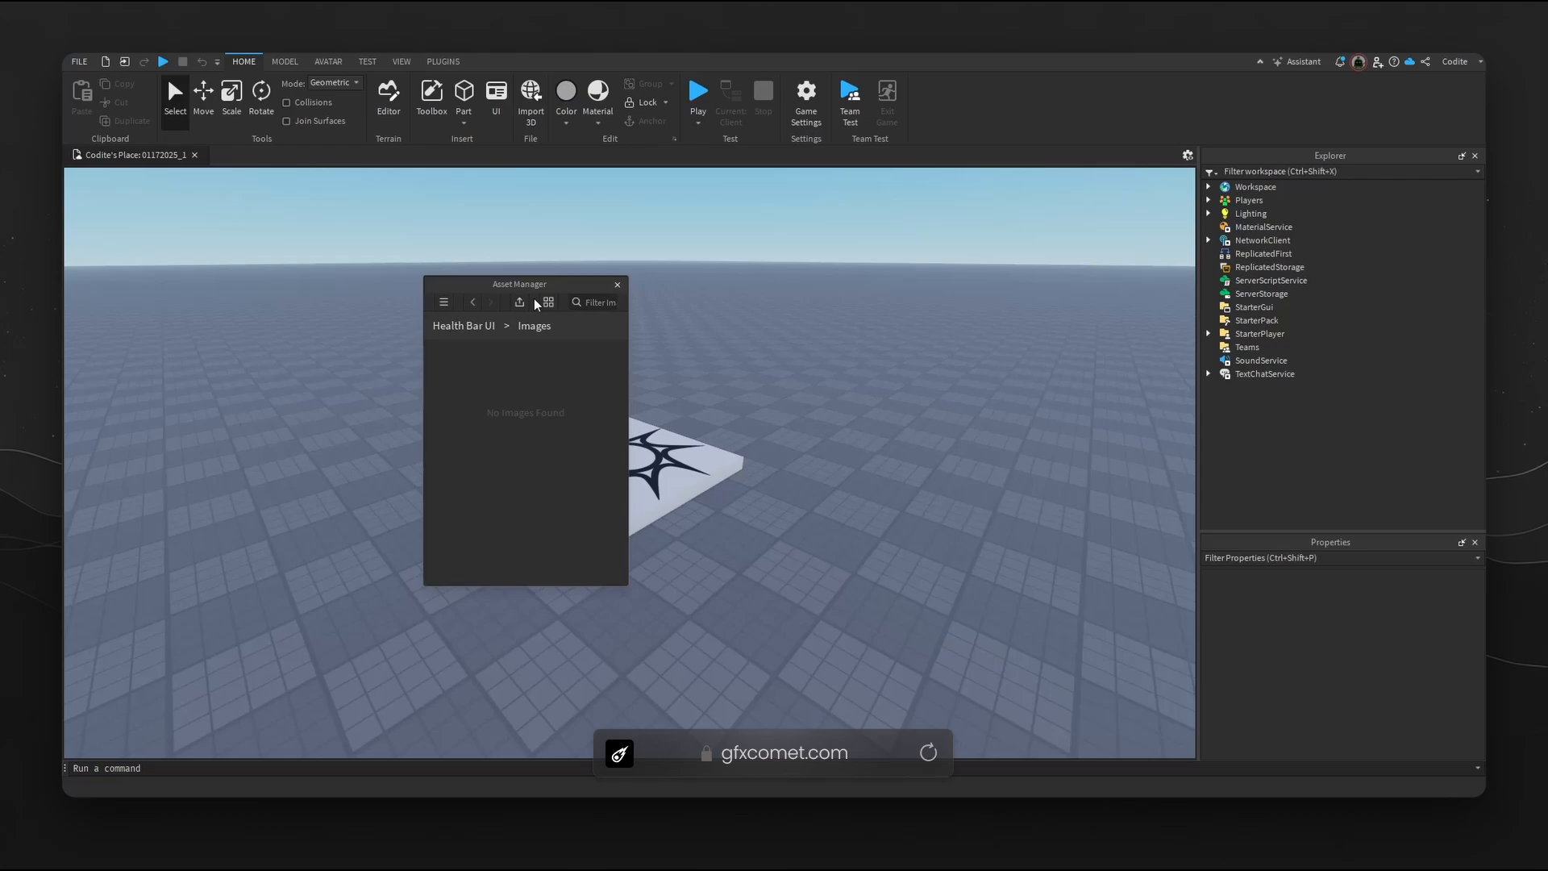
Bulk import the nine exported health bar and avatar ring PNG files into the Images folder of Health Bar UI.
left_click_drag(520, 288, 469, 284)
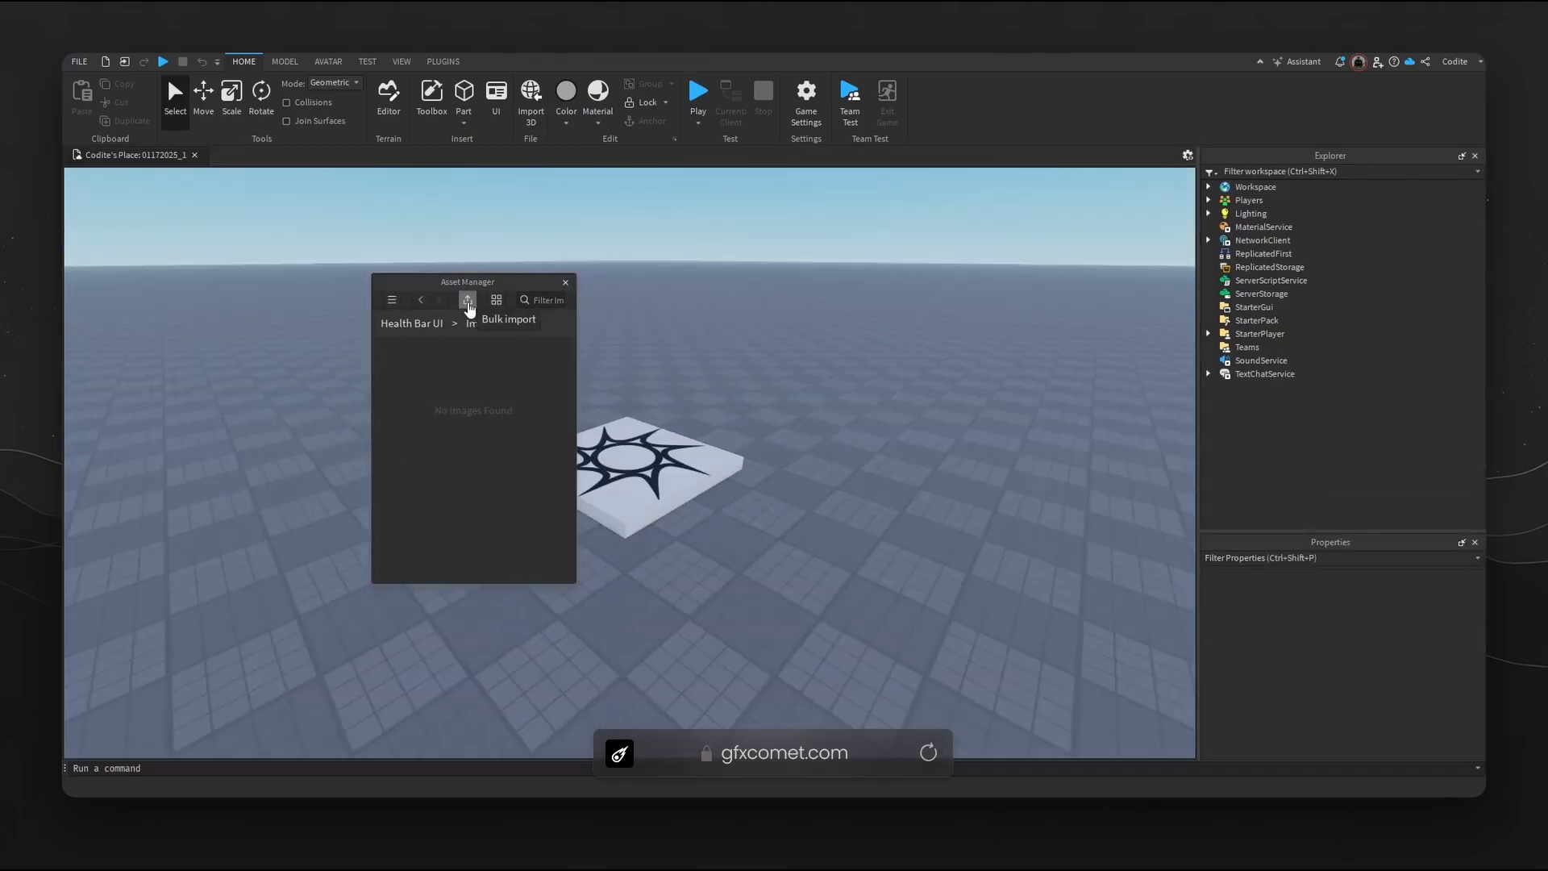
left_click(468, 300)
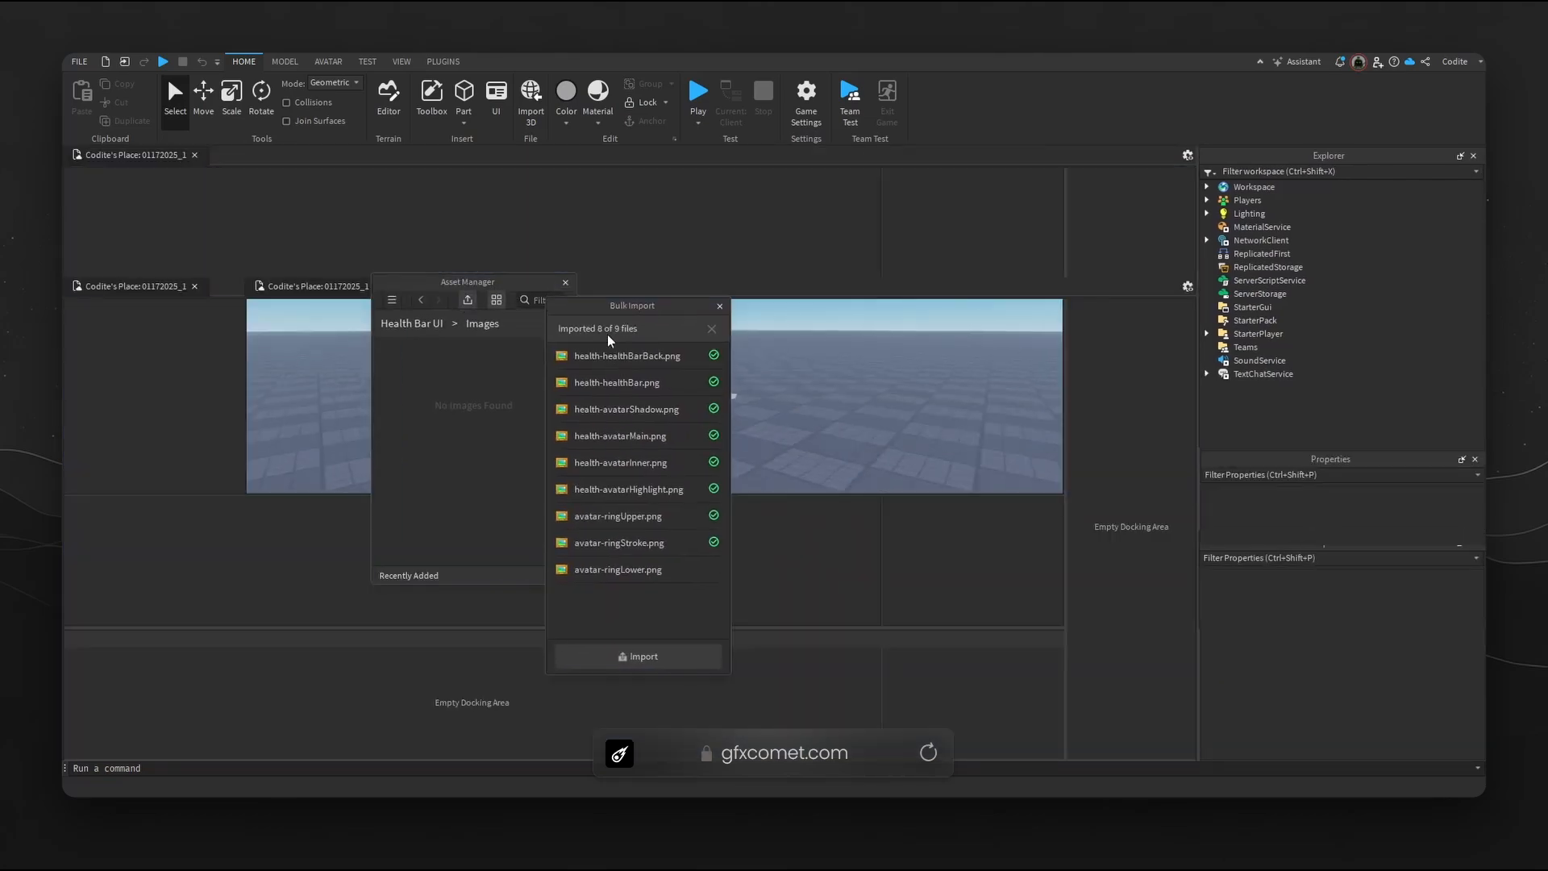
left_click_drag(645, 291, 588, 330)
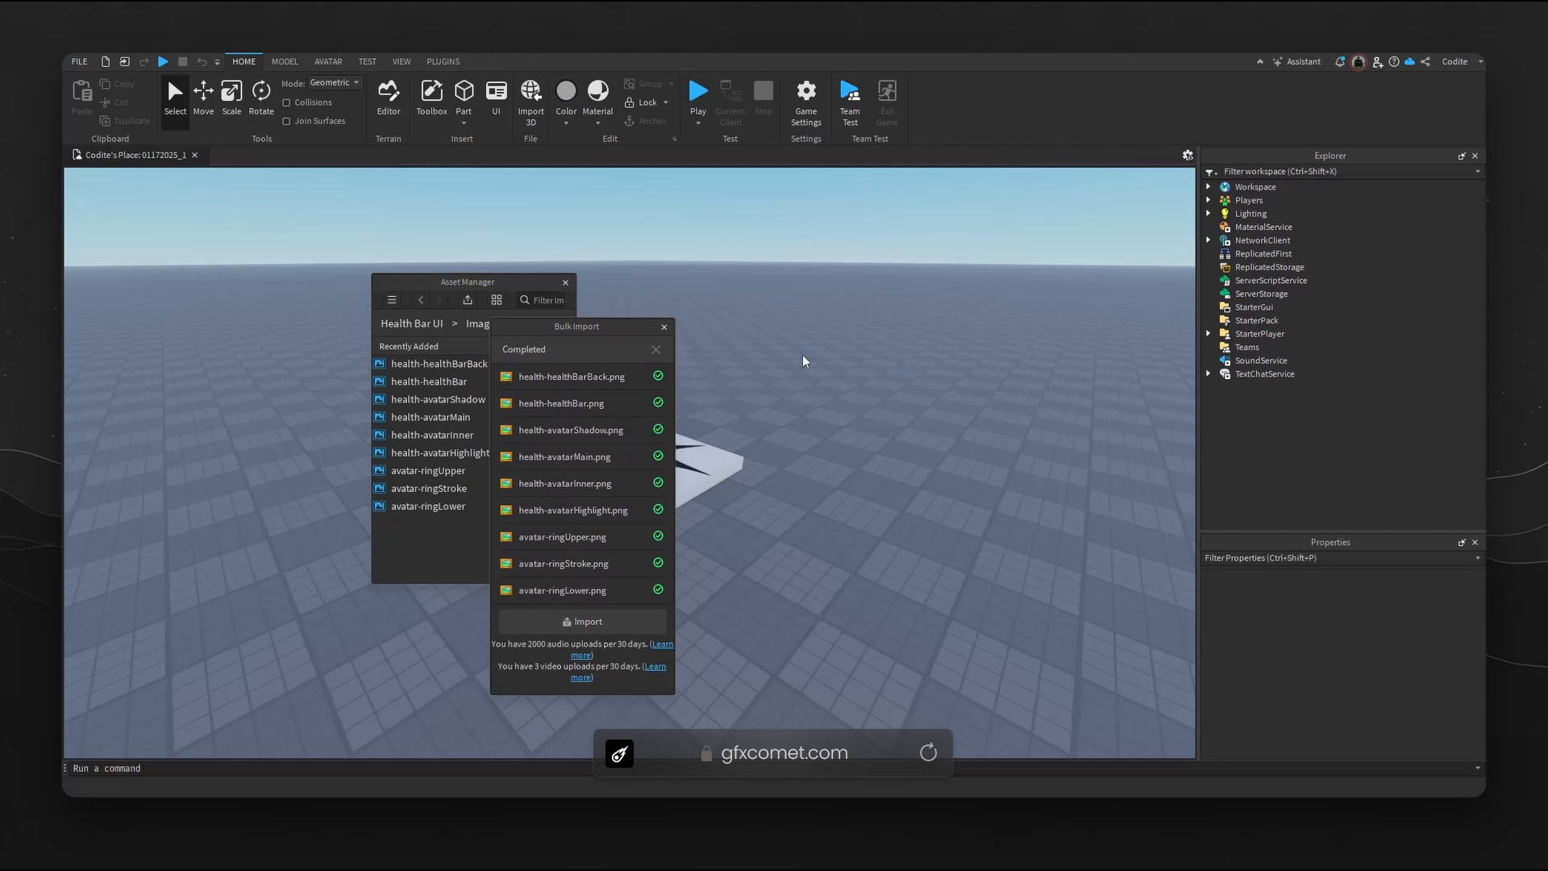
left_click(664, 328)
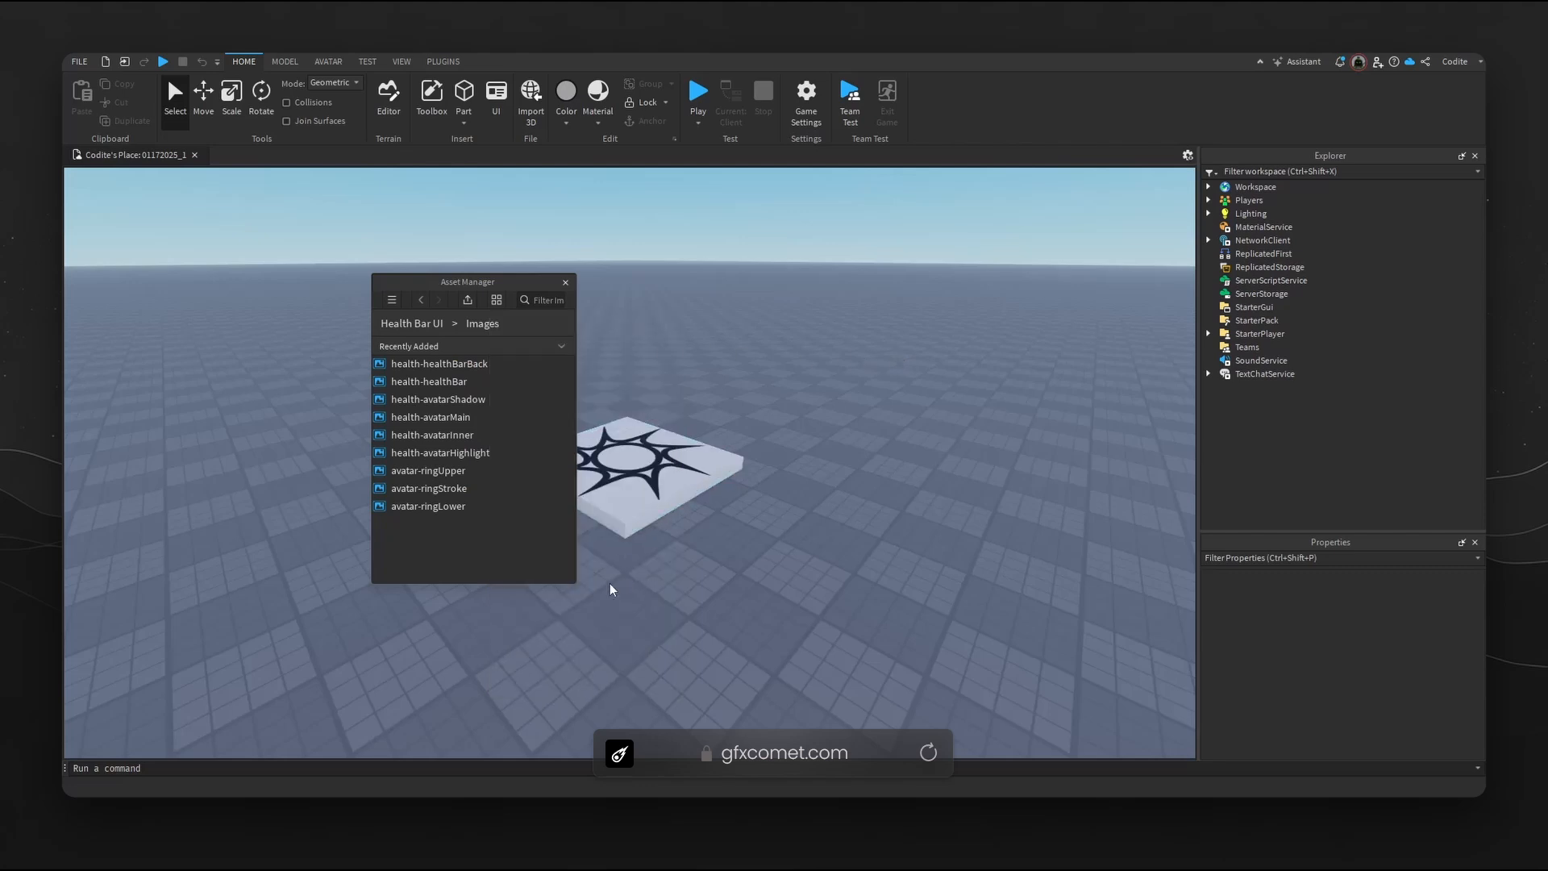
mouse_move(576, 585)
left_mouse_down()
mouse_move(617, 564)
mouse_move(605, 575)
left_mouse_up()
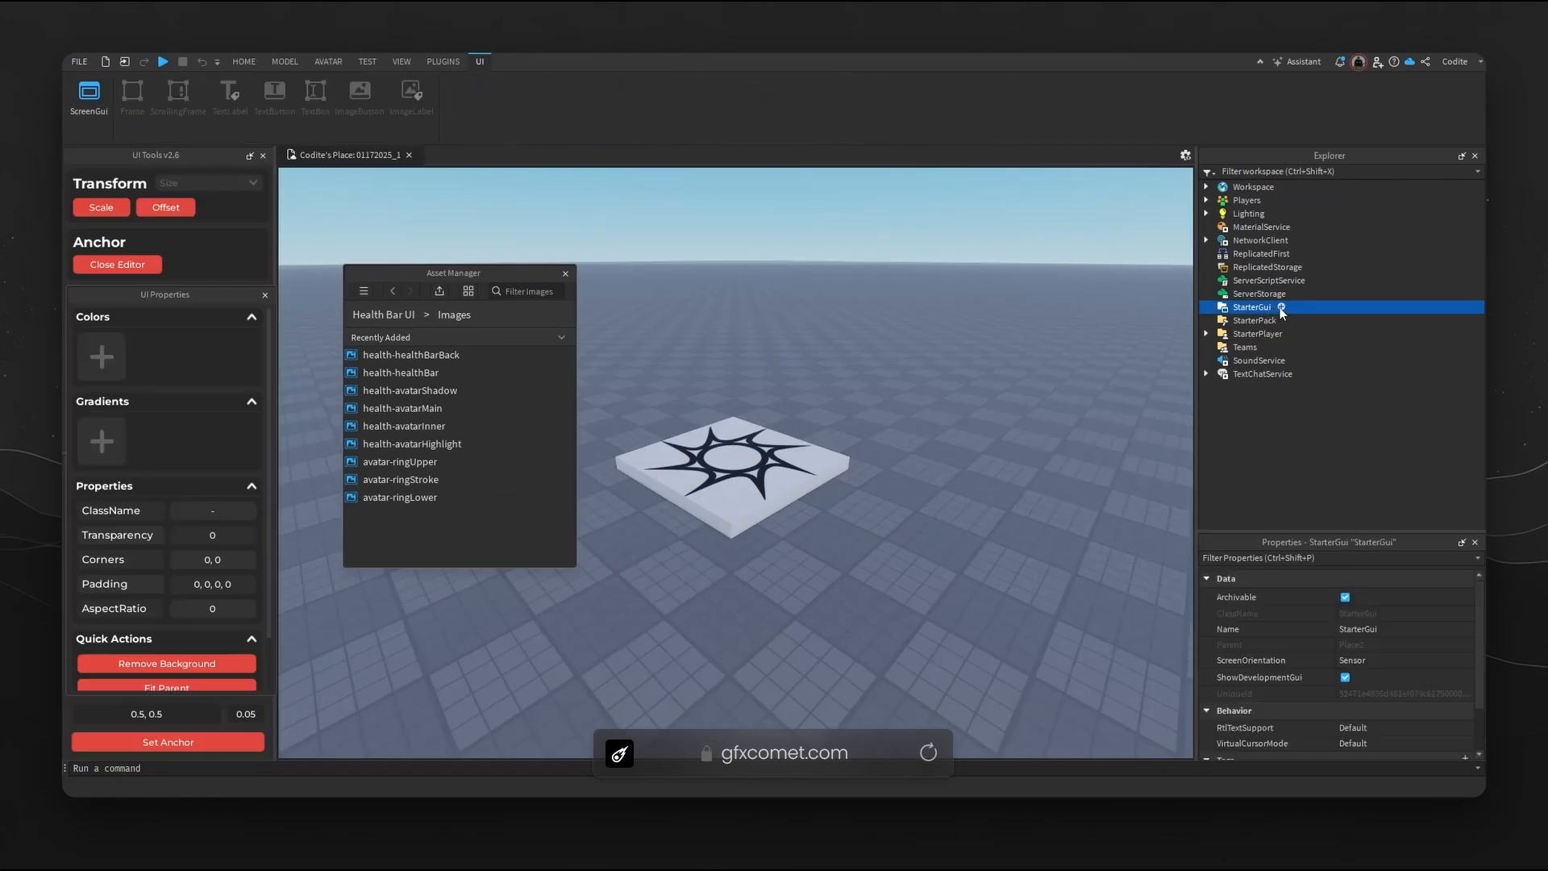
Insert a ScreenGui into StarterGui.
left_click(1282, 307)
type("scre")
left_click(1278, 347)
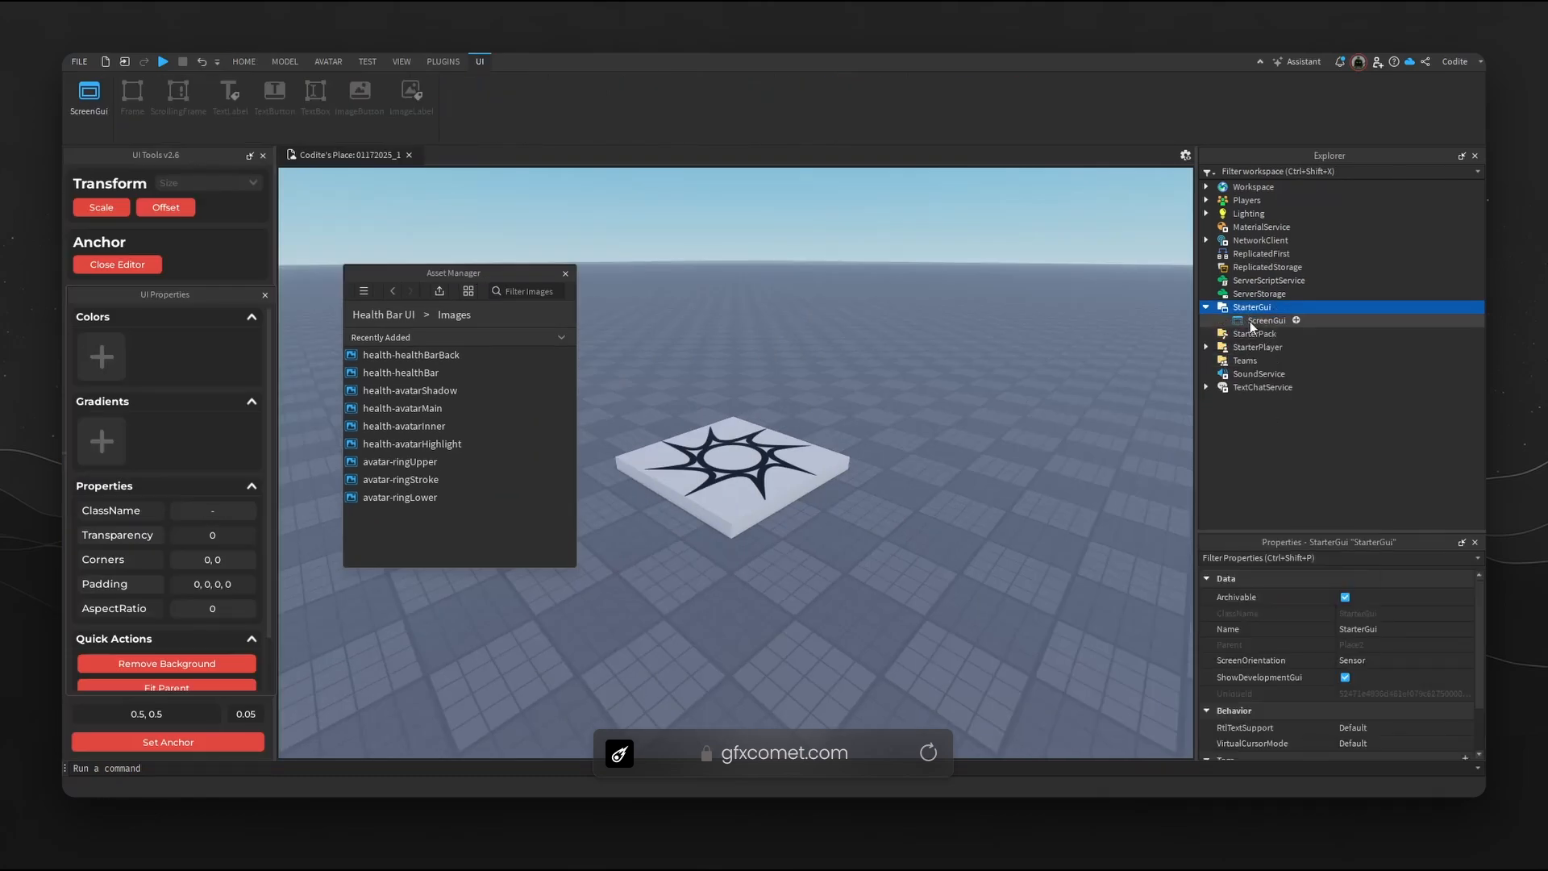
Add a Frame inside the ScreenGui and rename it Canvas.
left_click(1297, 320)
type("fra")
left_click(1259, 362)
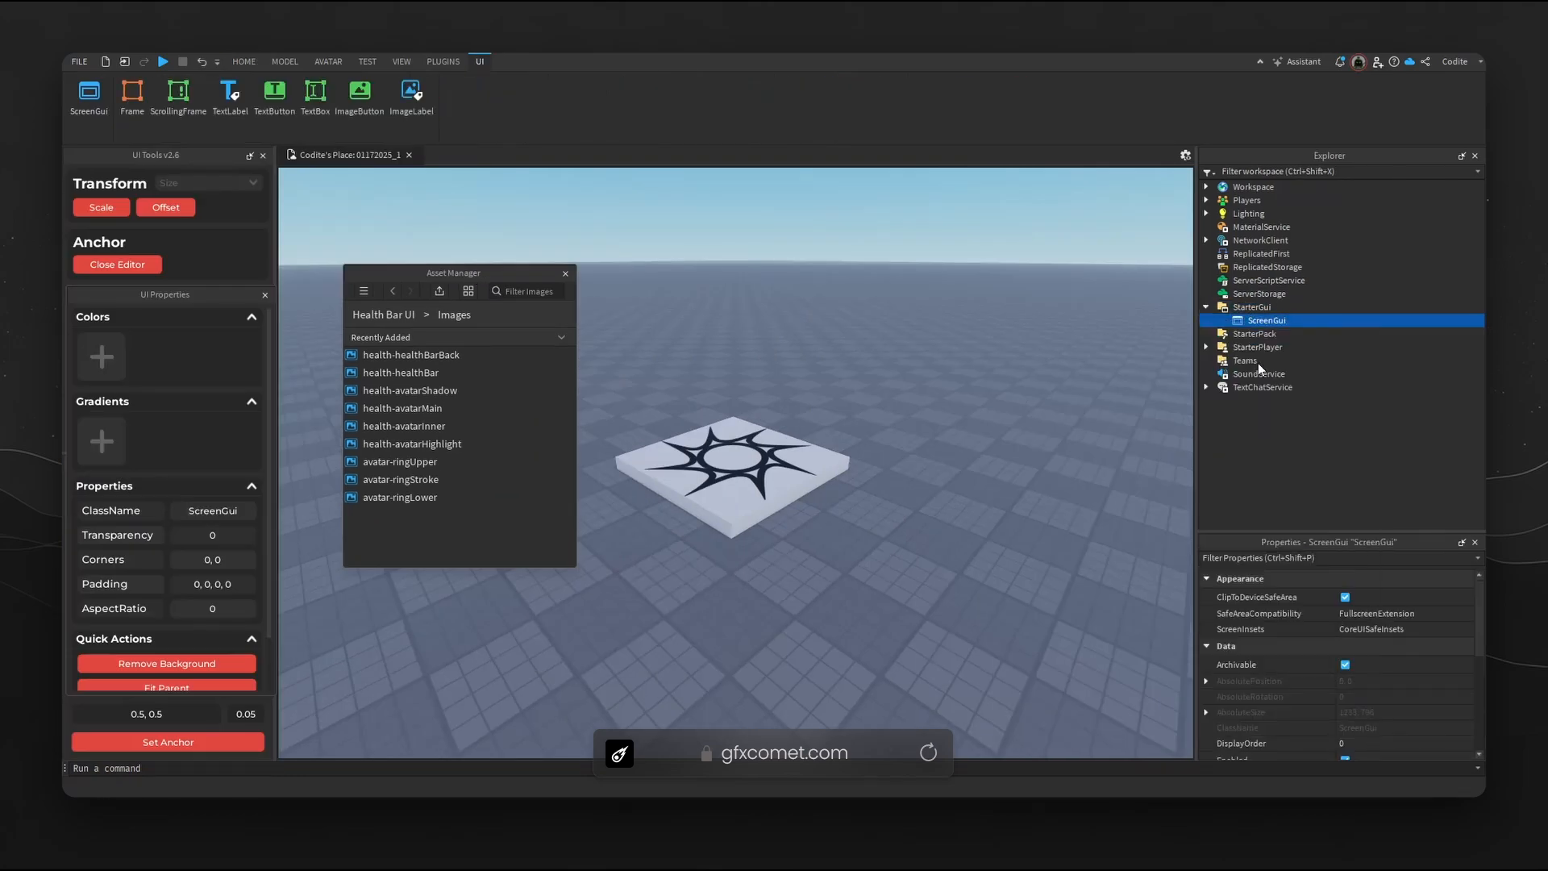
left_click(1275, 338)
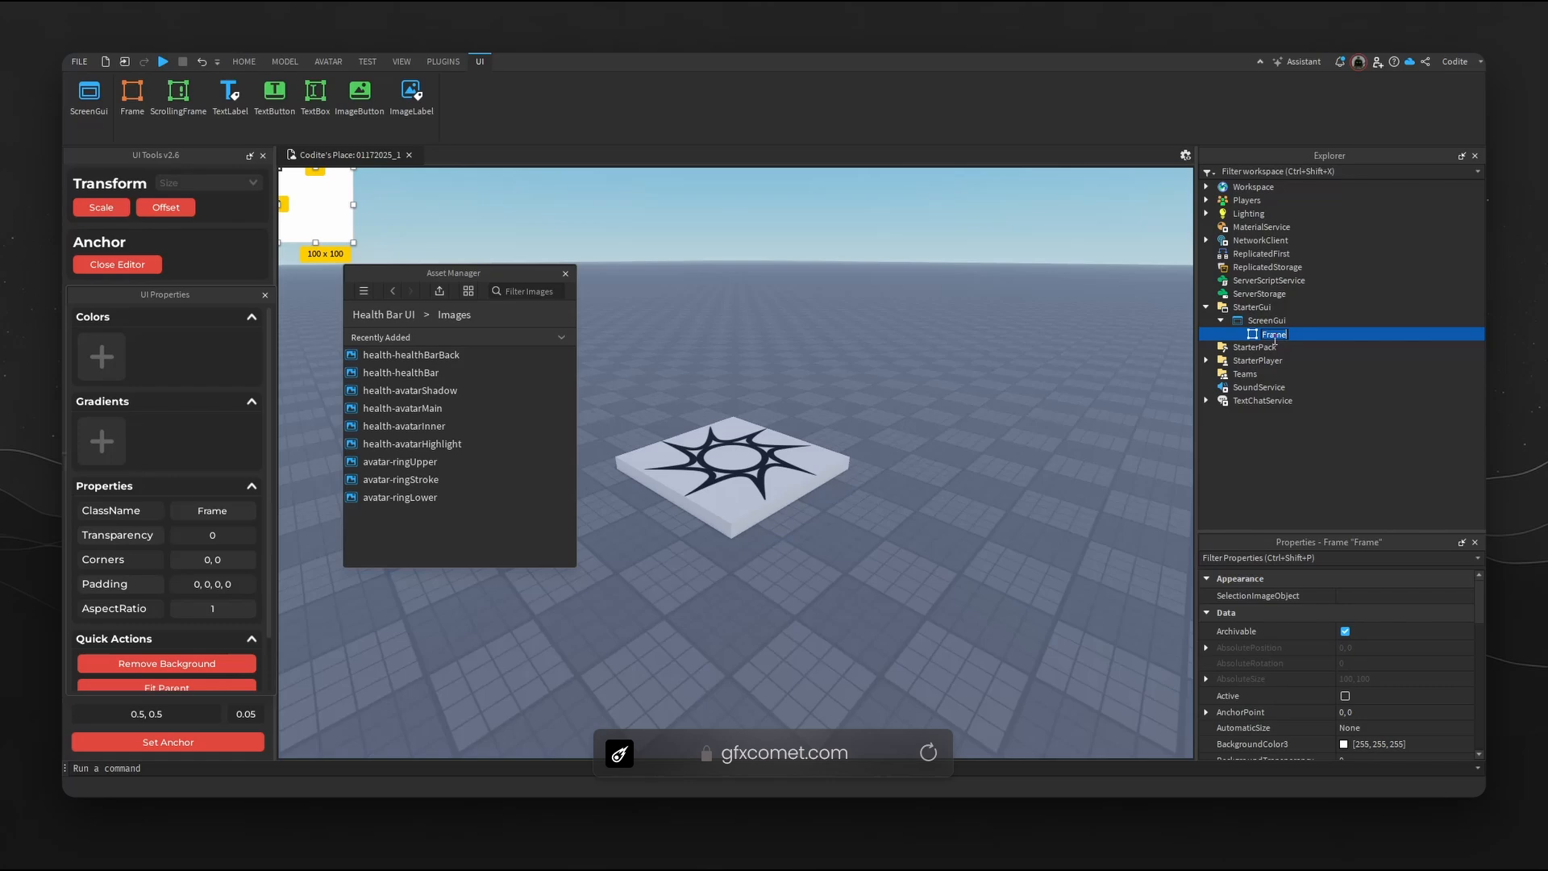
type("Canvas")
key("Return")
Try fitting the Canvas frame to its parent with a 0.5, 0.5 anchor, and undo it.
scroll(209, 549, "down", 2)
left_click(213, 627)
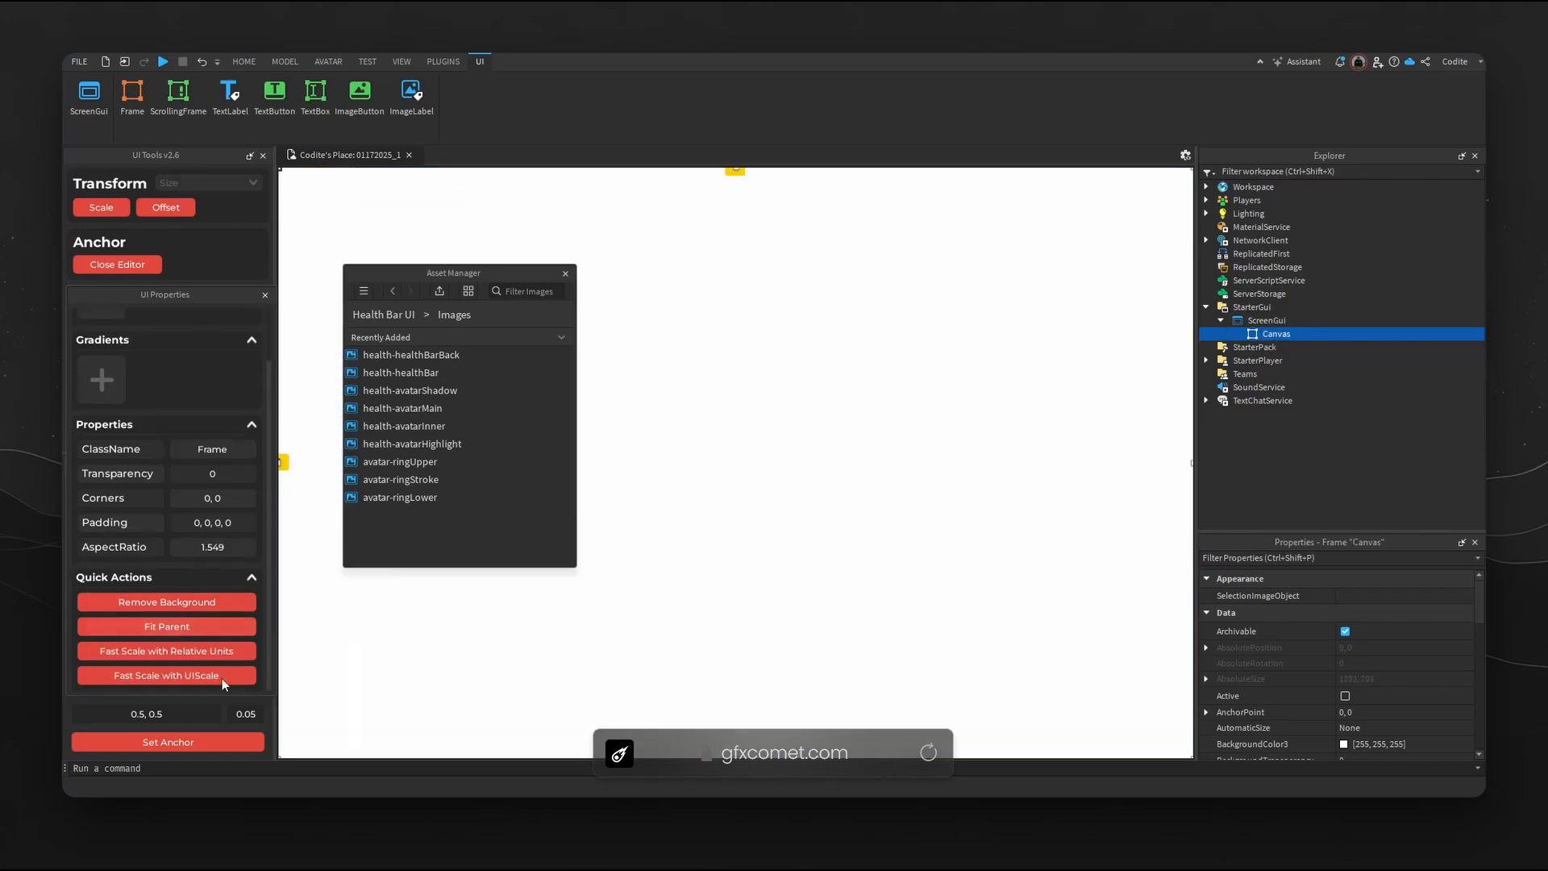
left_click(164, 747)
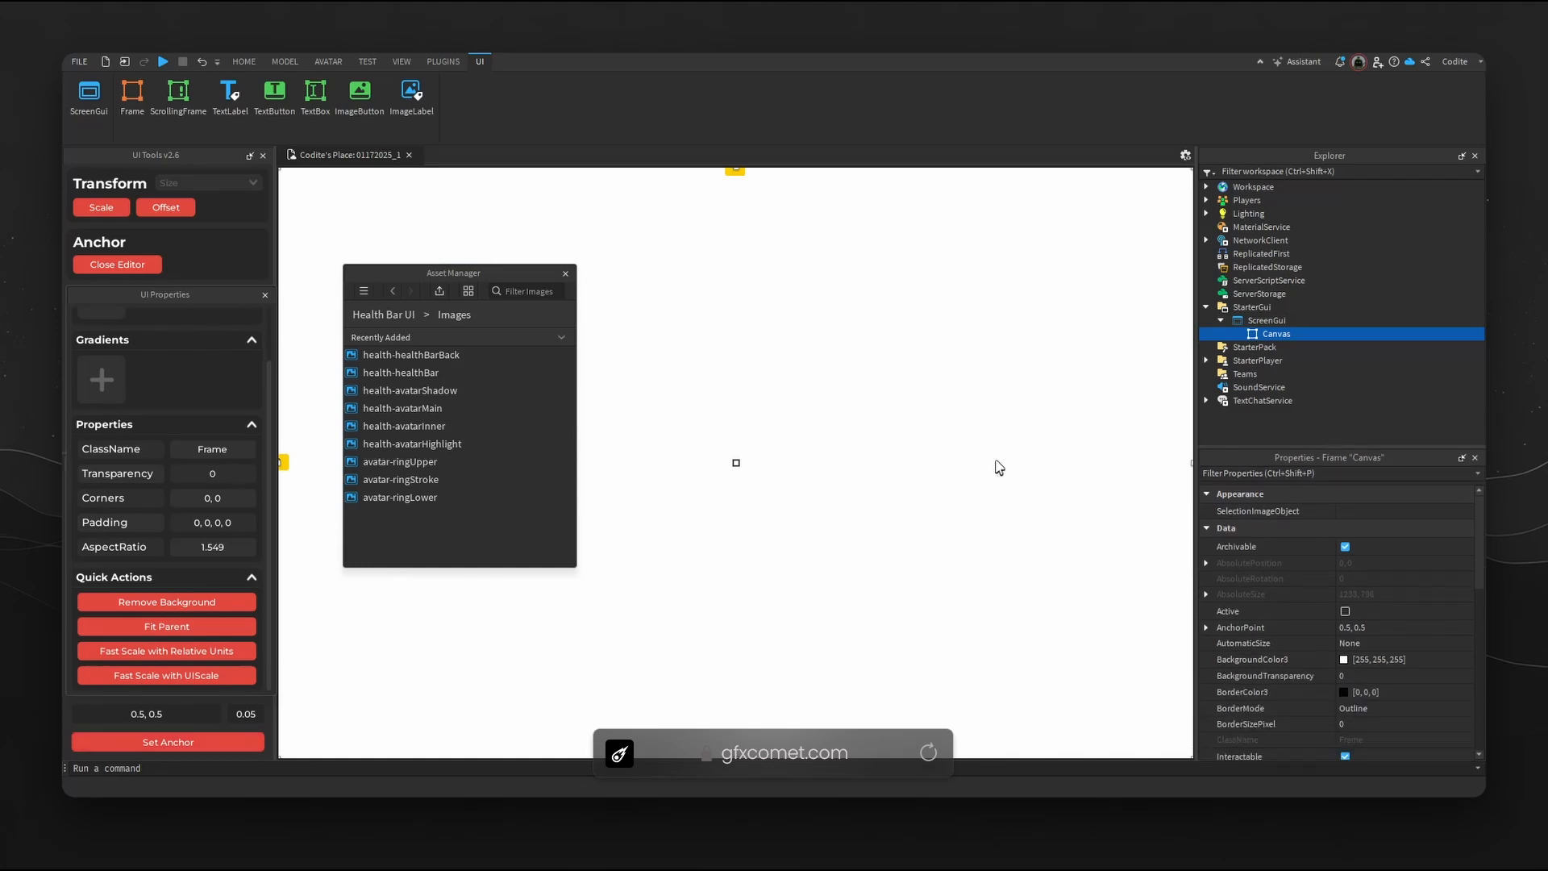
key("ctrl+z")
Set the Canvas frame's AnchorPoint to 0.5 on both X and Y.
left_click(1208, 627)
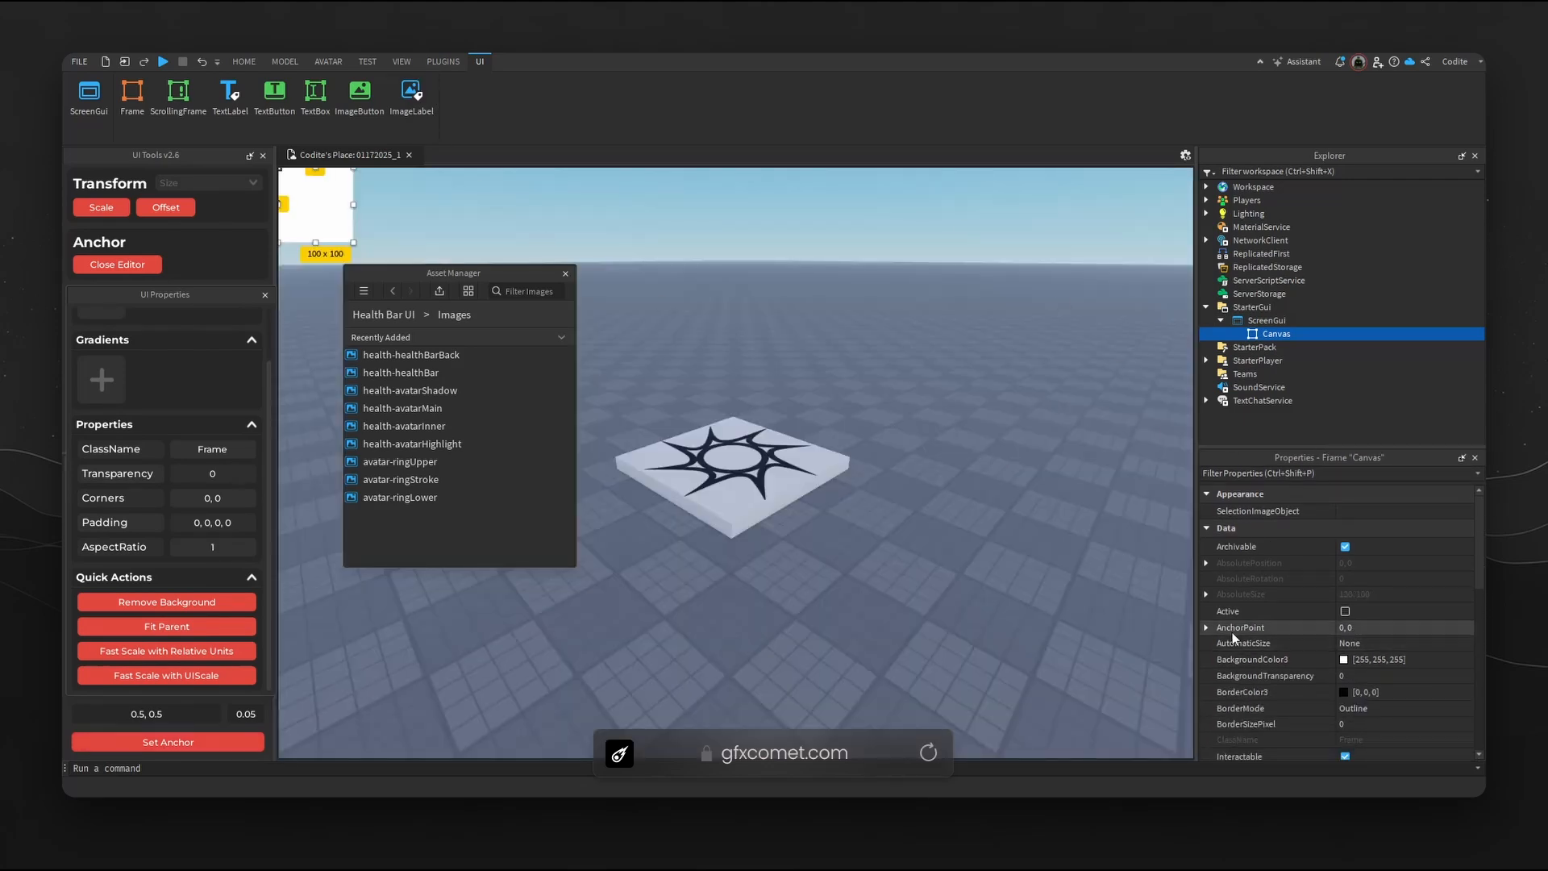
left_click(1373, 647)
type("0.5")
key("Return")
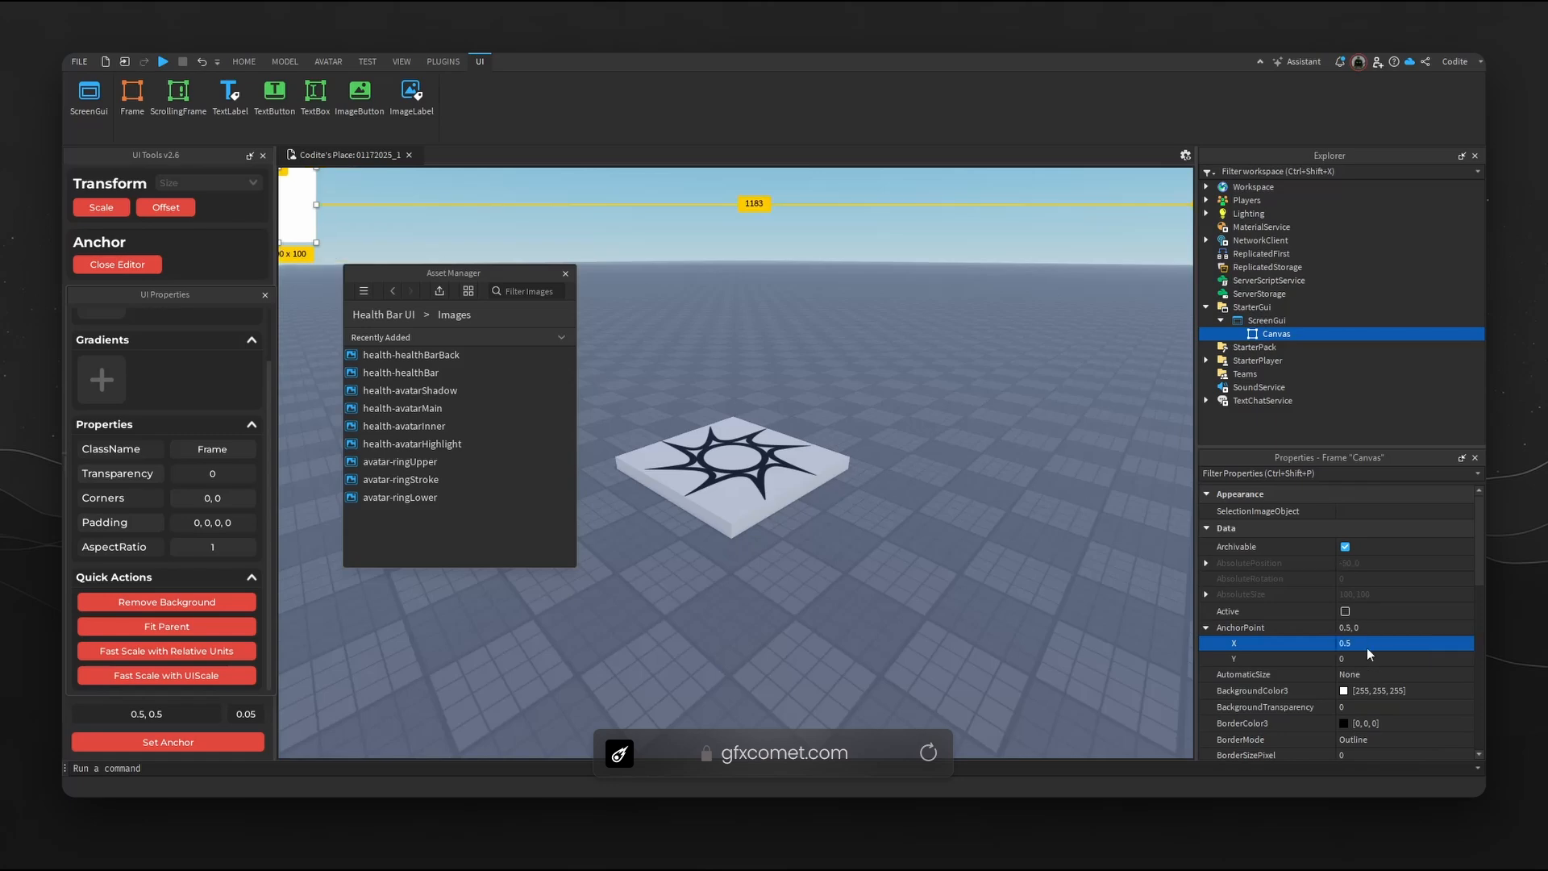
left_click(1371, 659)
type("0.5")
key("Return")
Set the Canvas frame's Position scale to 0.5 on both X and Y.
scroll(1347, 657, "down", 4)
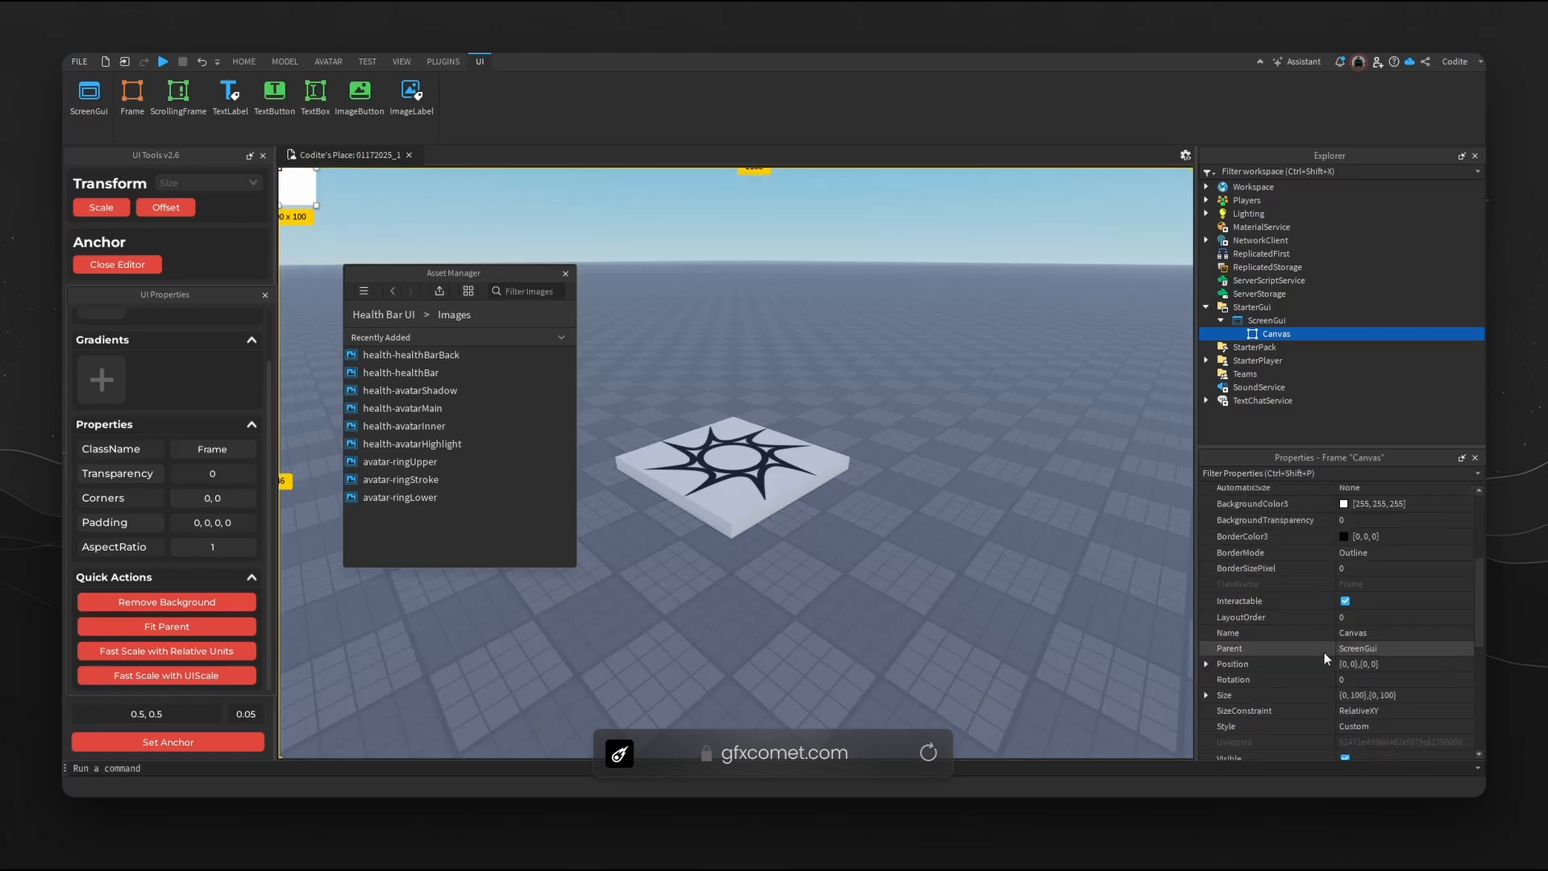
left_click(1207, 664)
left_click(1221, 680)
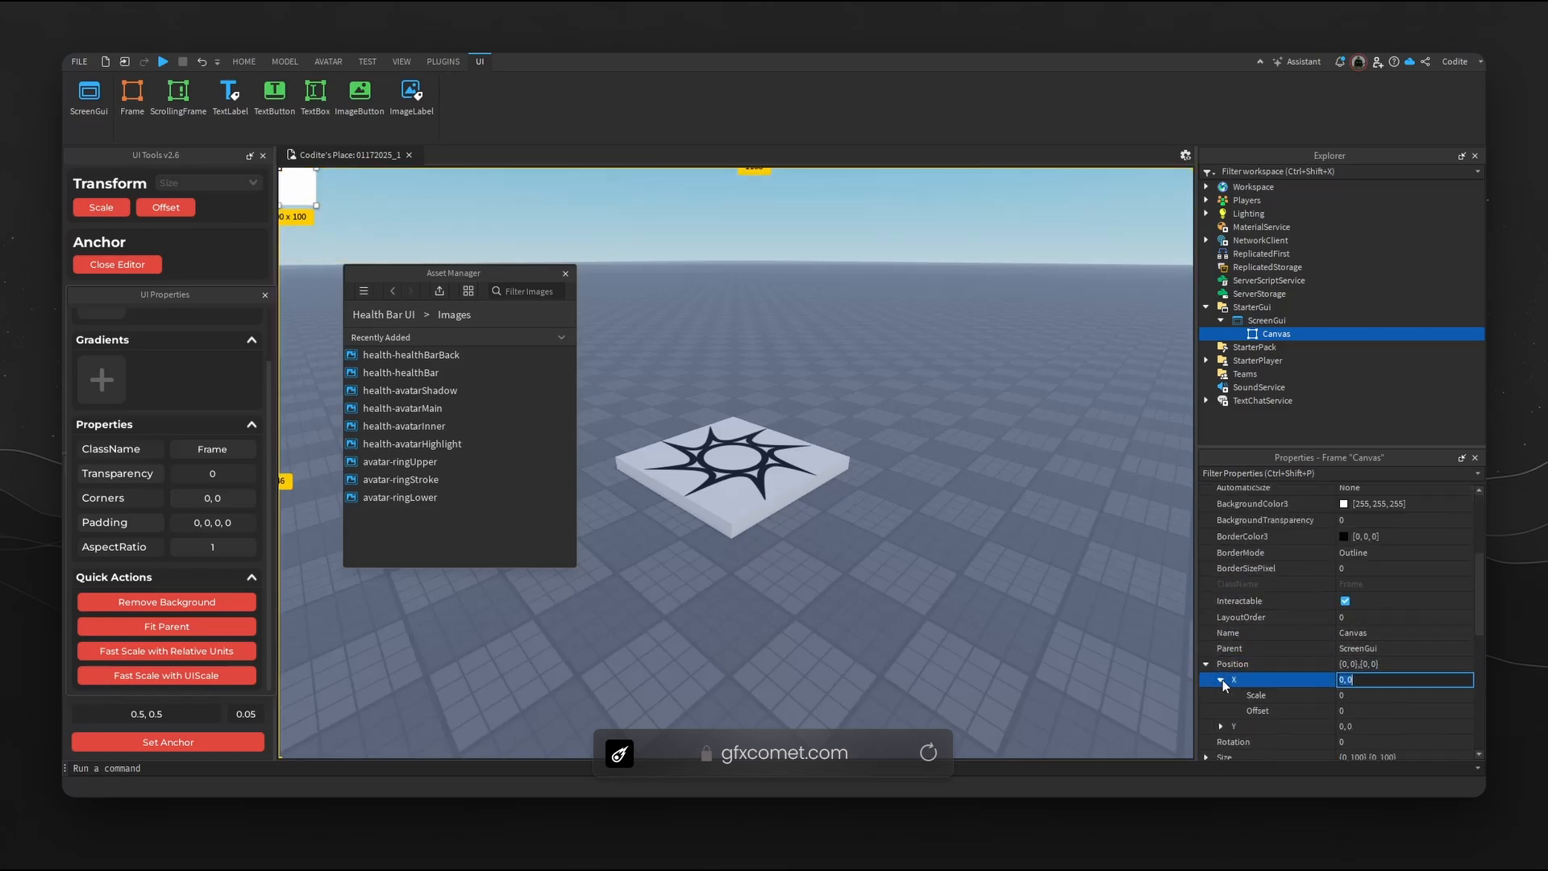
left_click(1381, 694)
type("0.5")
key("Return")
scroll(1315, 669, "down", 2)
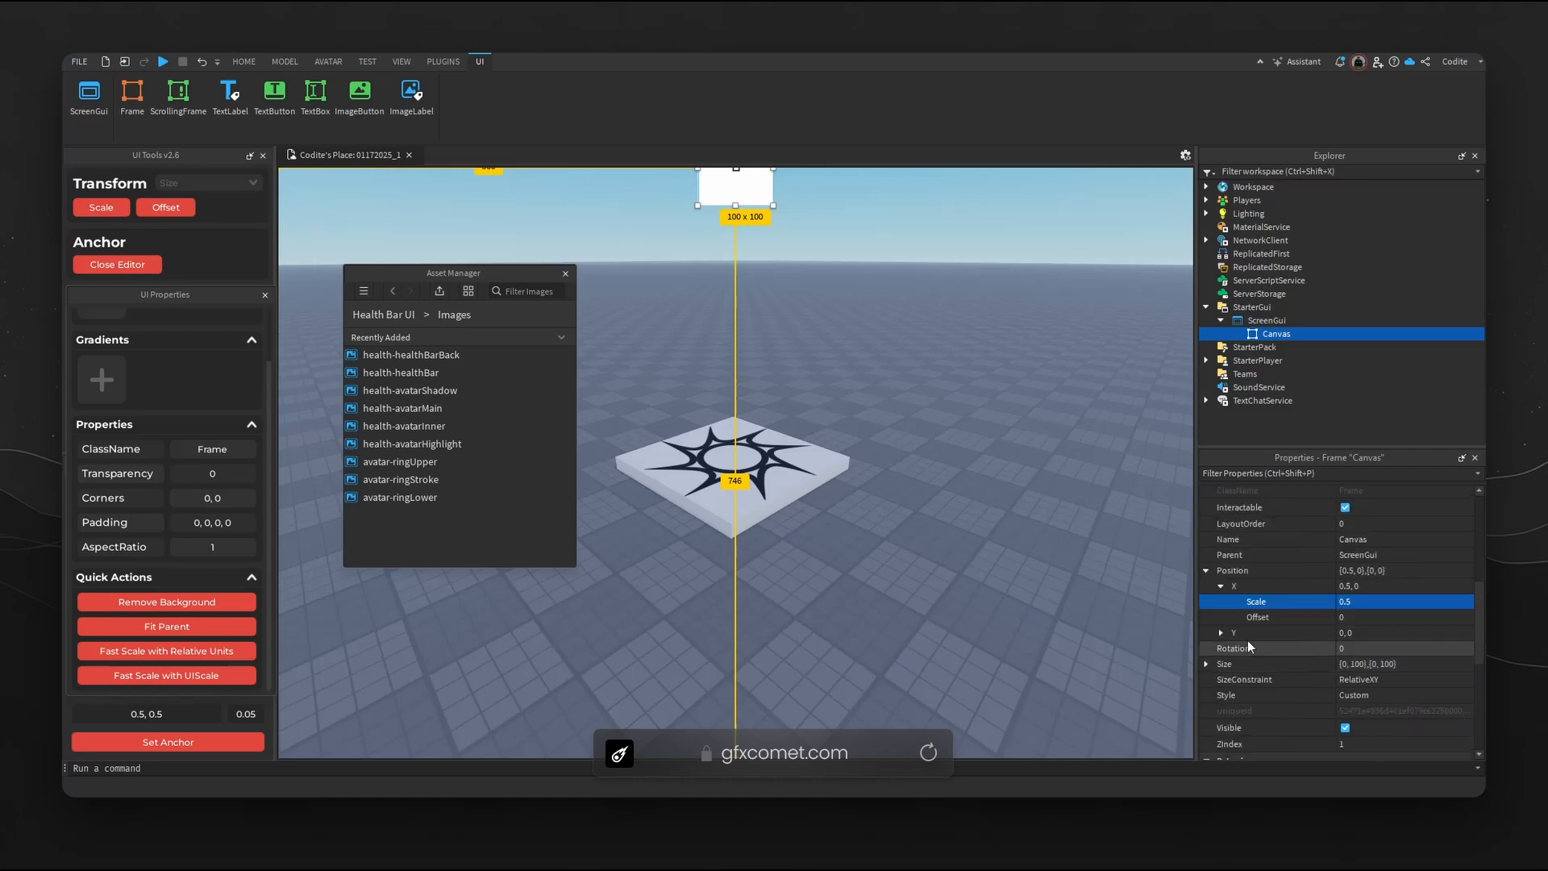
left_click(1247, 634)
left_click(1376, 650)
type("0.5")
key("Return")
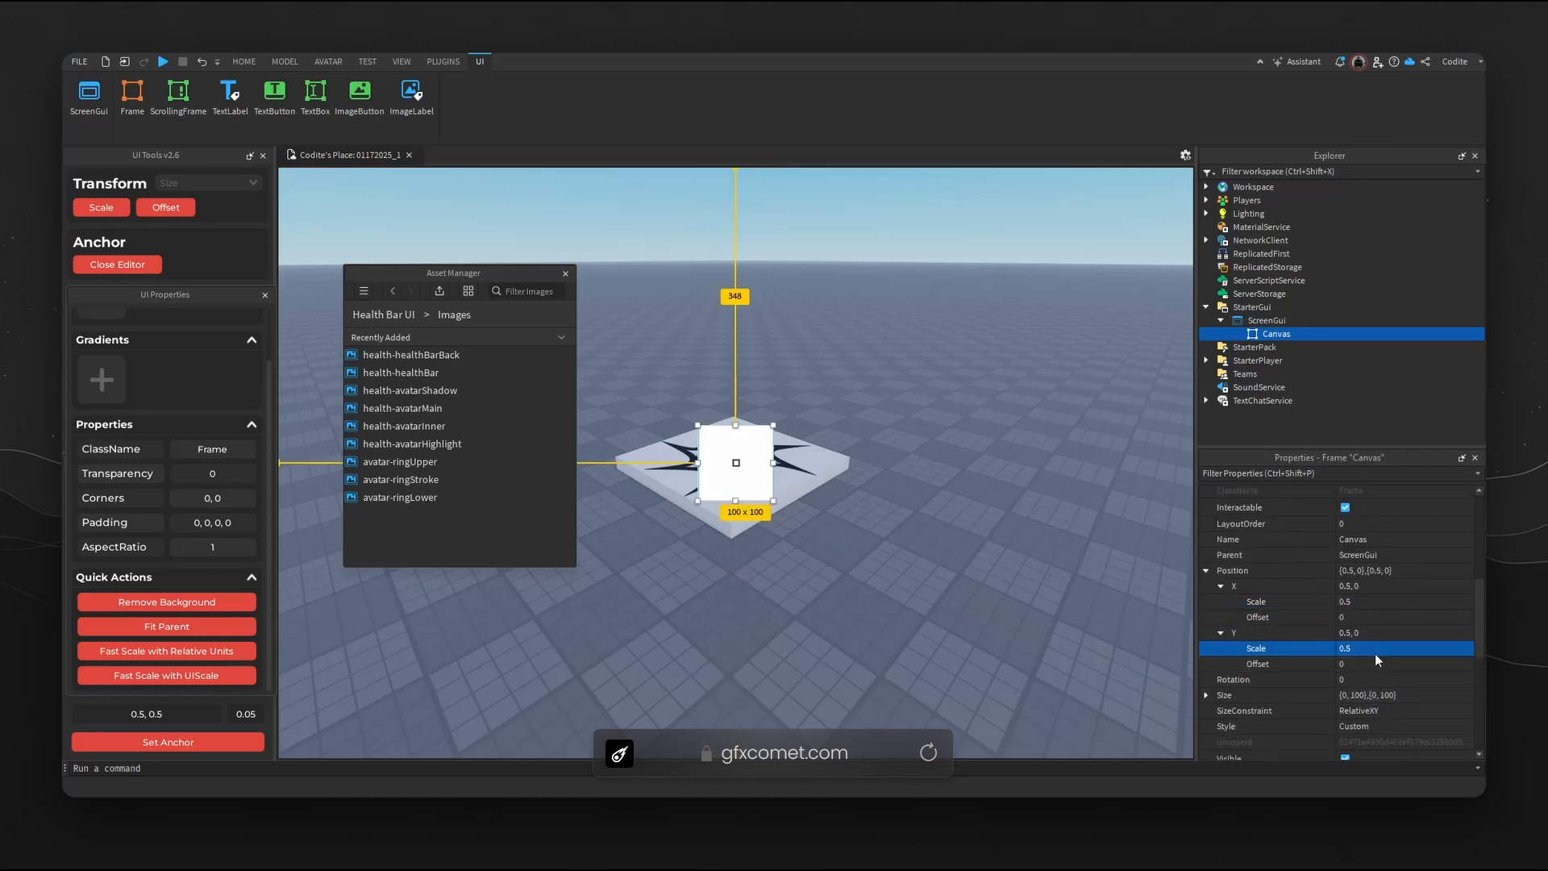
Set the Canvas frame's Size to scale 1 with offset 0 on X and to scale 1 on Y.
left_click(1208, 697)
left_click(1226, 710)
left_click(1373, 725)
type("1")
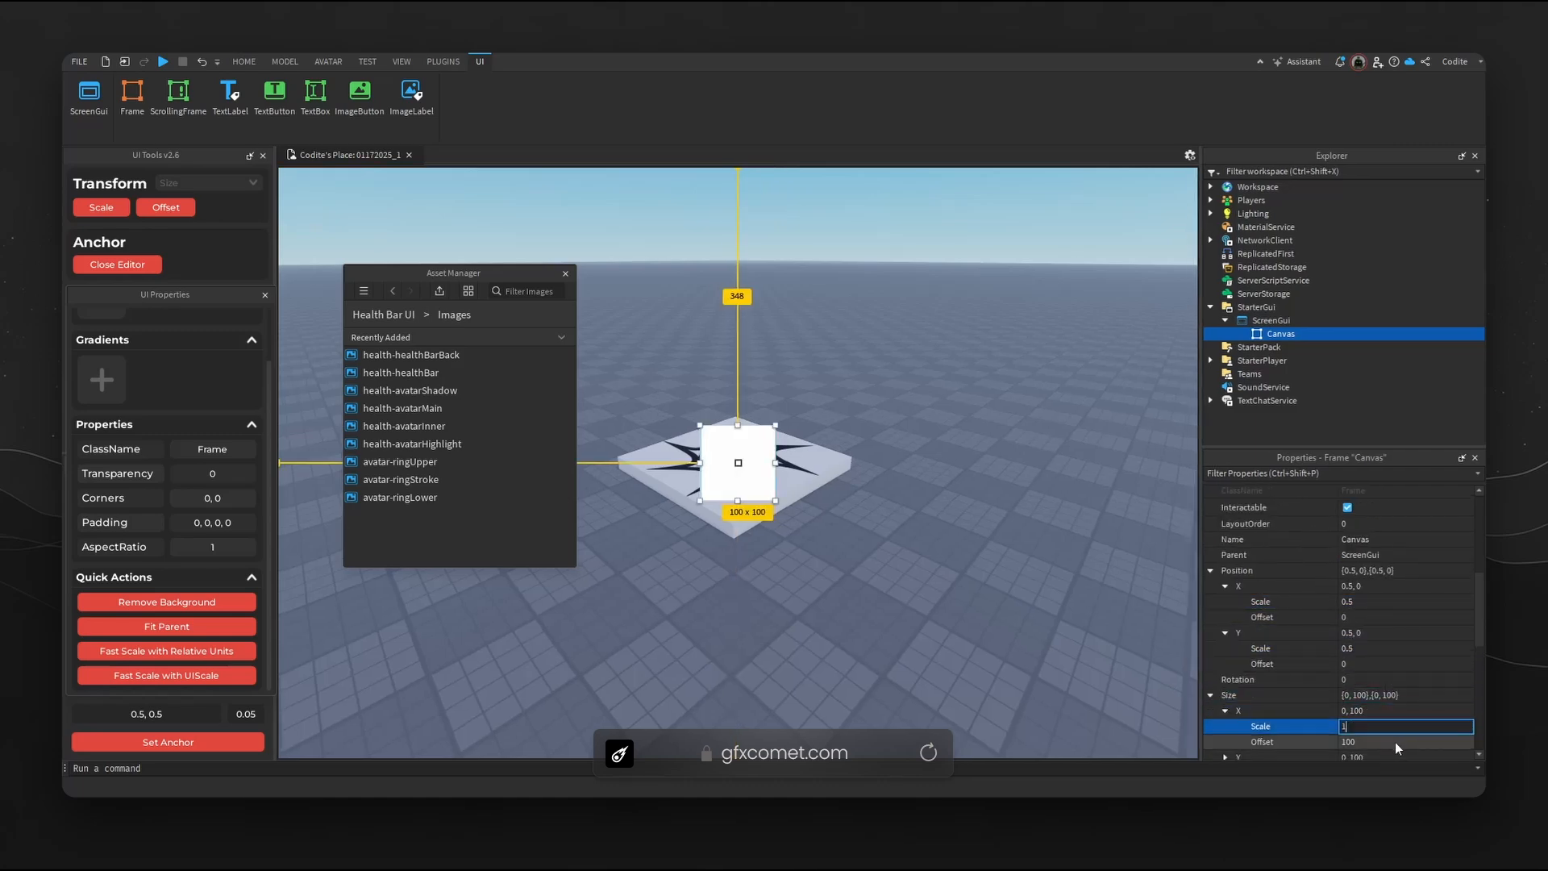
left_click(1395, 743)
type("0")
key("Return")
scroll(1347, 671, "down", 1)
left_click(1270, 710)
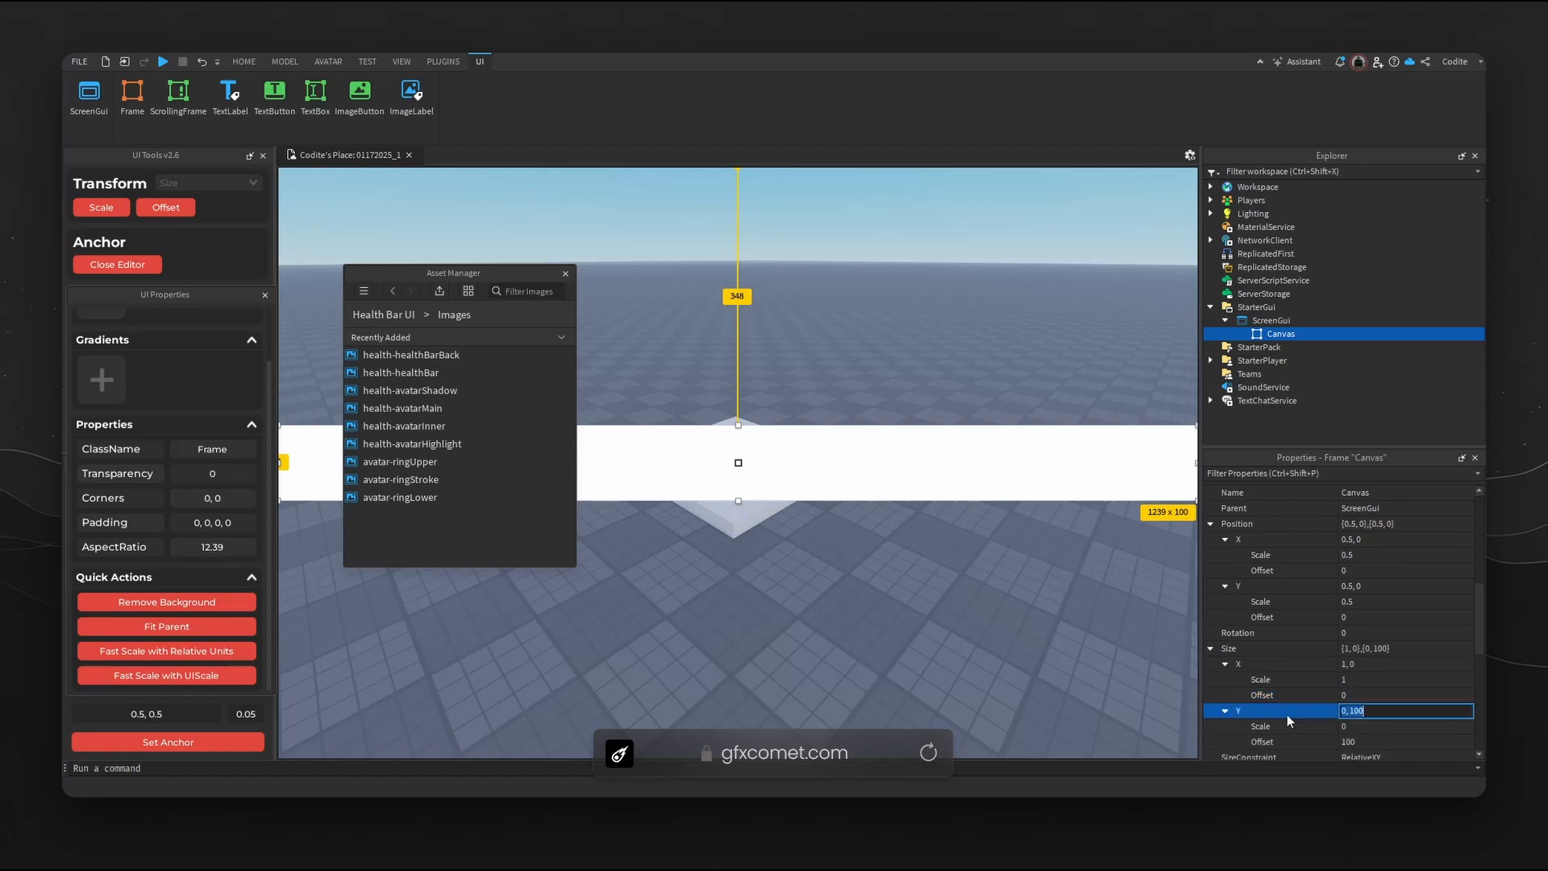
left_click(1380, 726)
type("1")
key("Return")
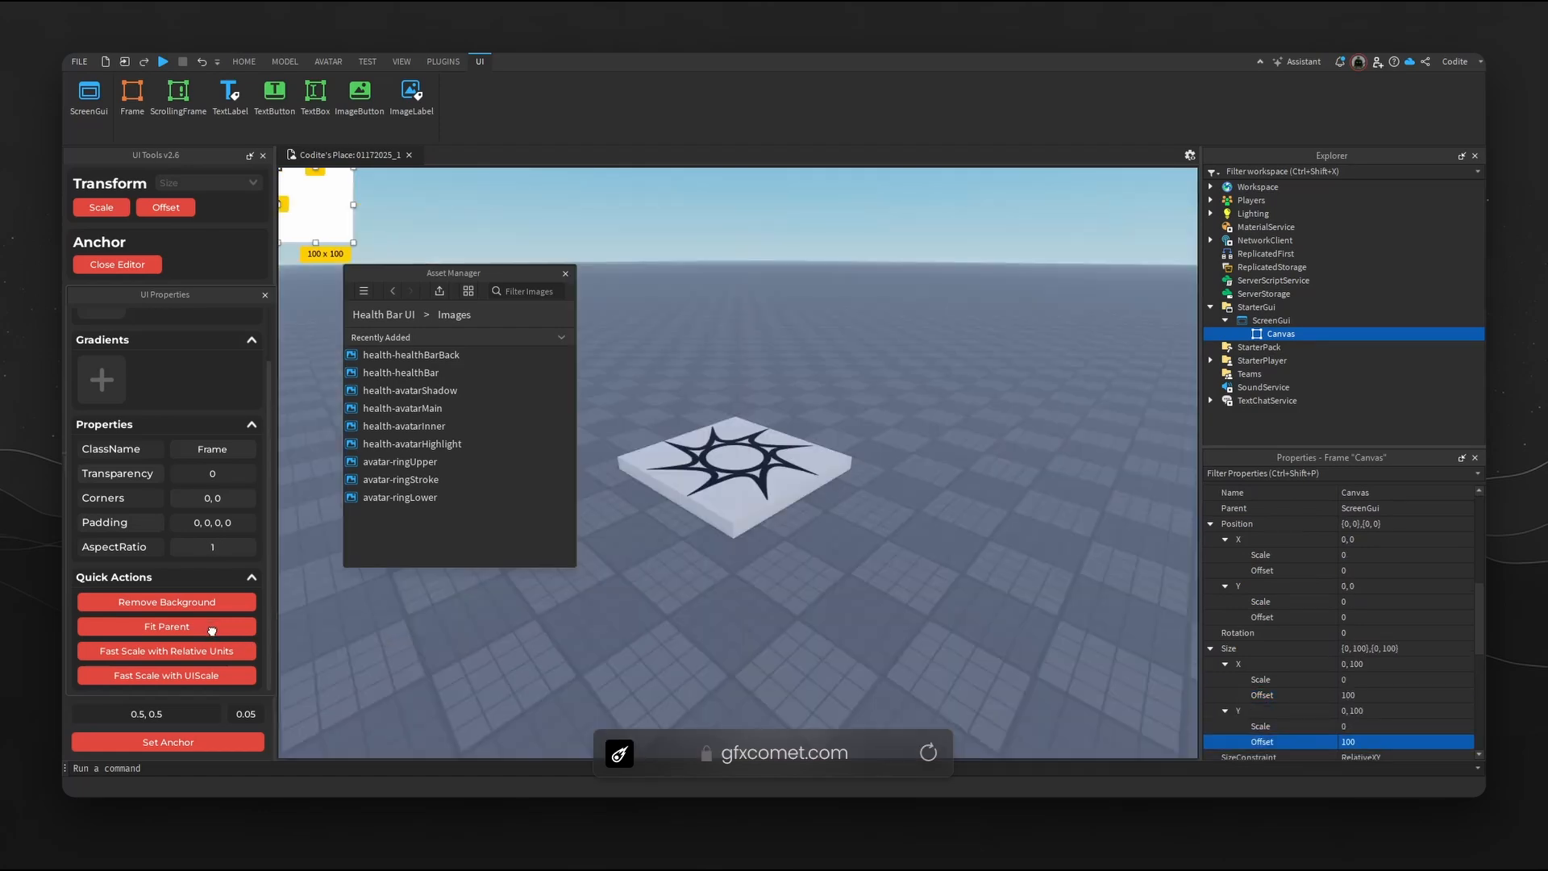
Fit the Canvas frame to its parent and set its anchor to 0.5, 0.5 using the UI plugin.
left_click(212, 627)
left_click(212, 742)
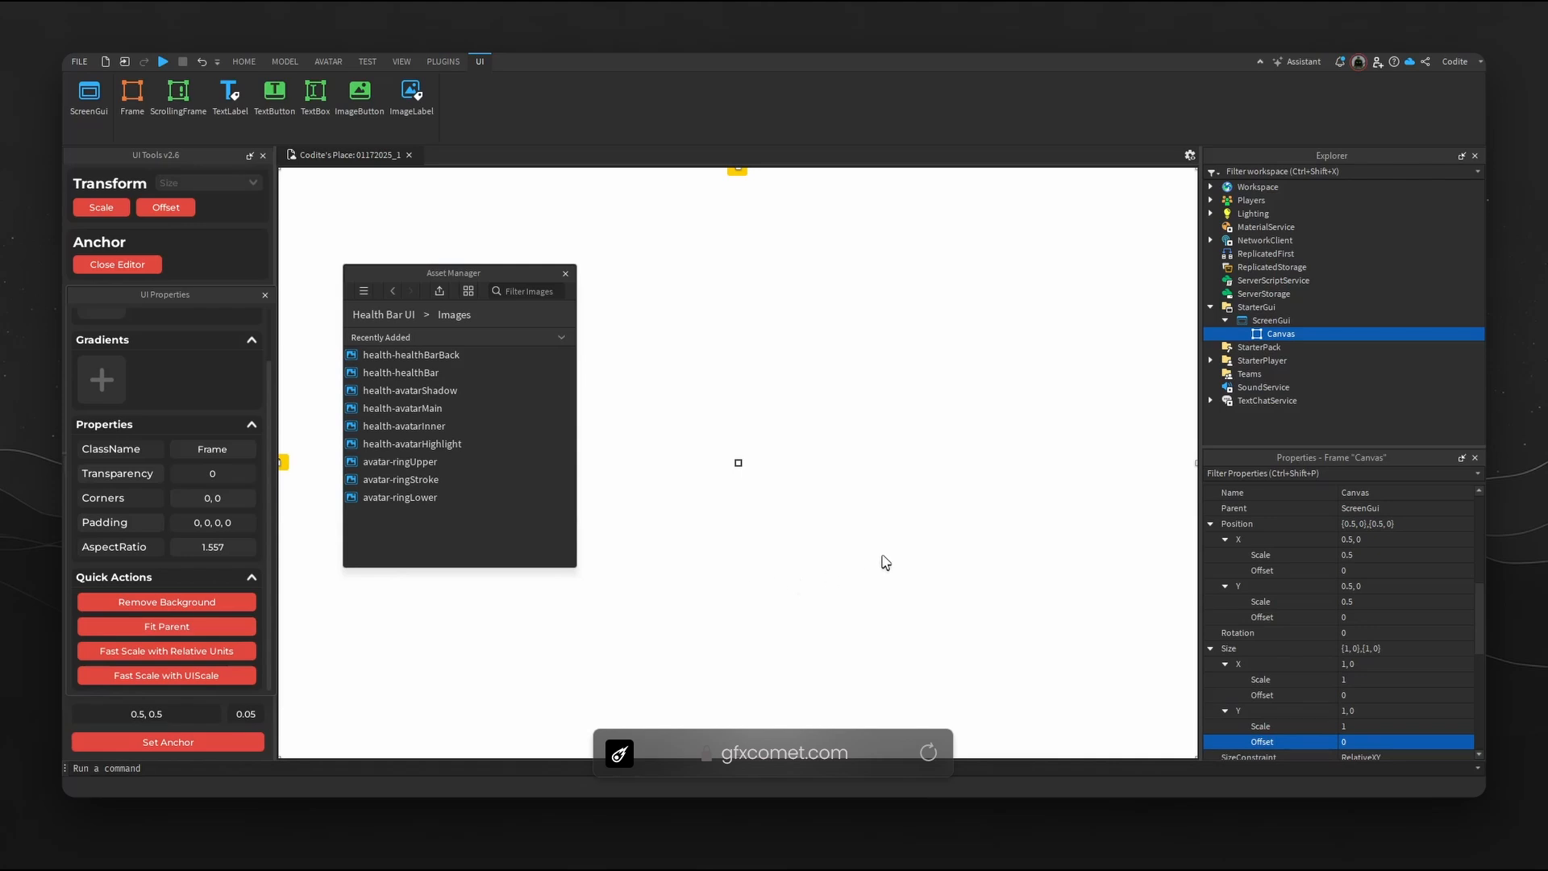
Try removing the Canvas frame's background, and undo the removal.
scroll(1391, 639, "up", 5)
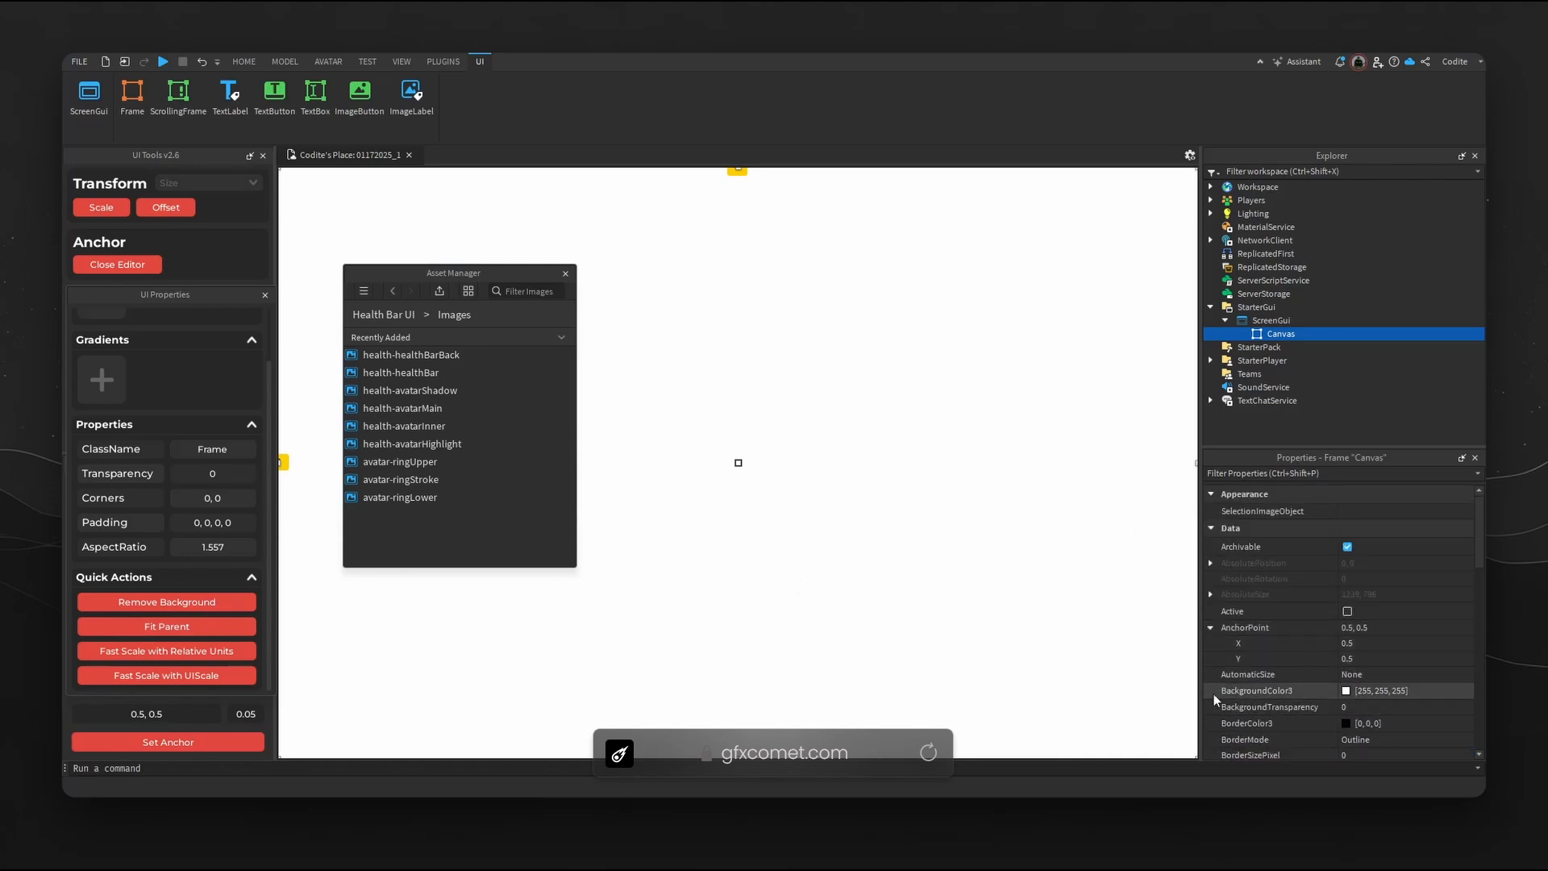
left_click(137, 602)
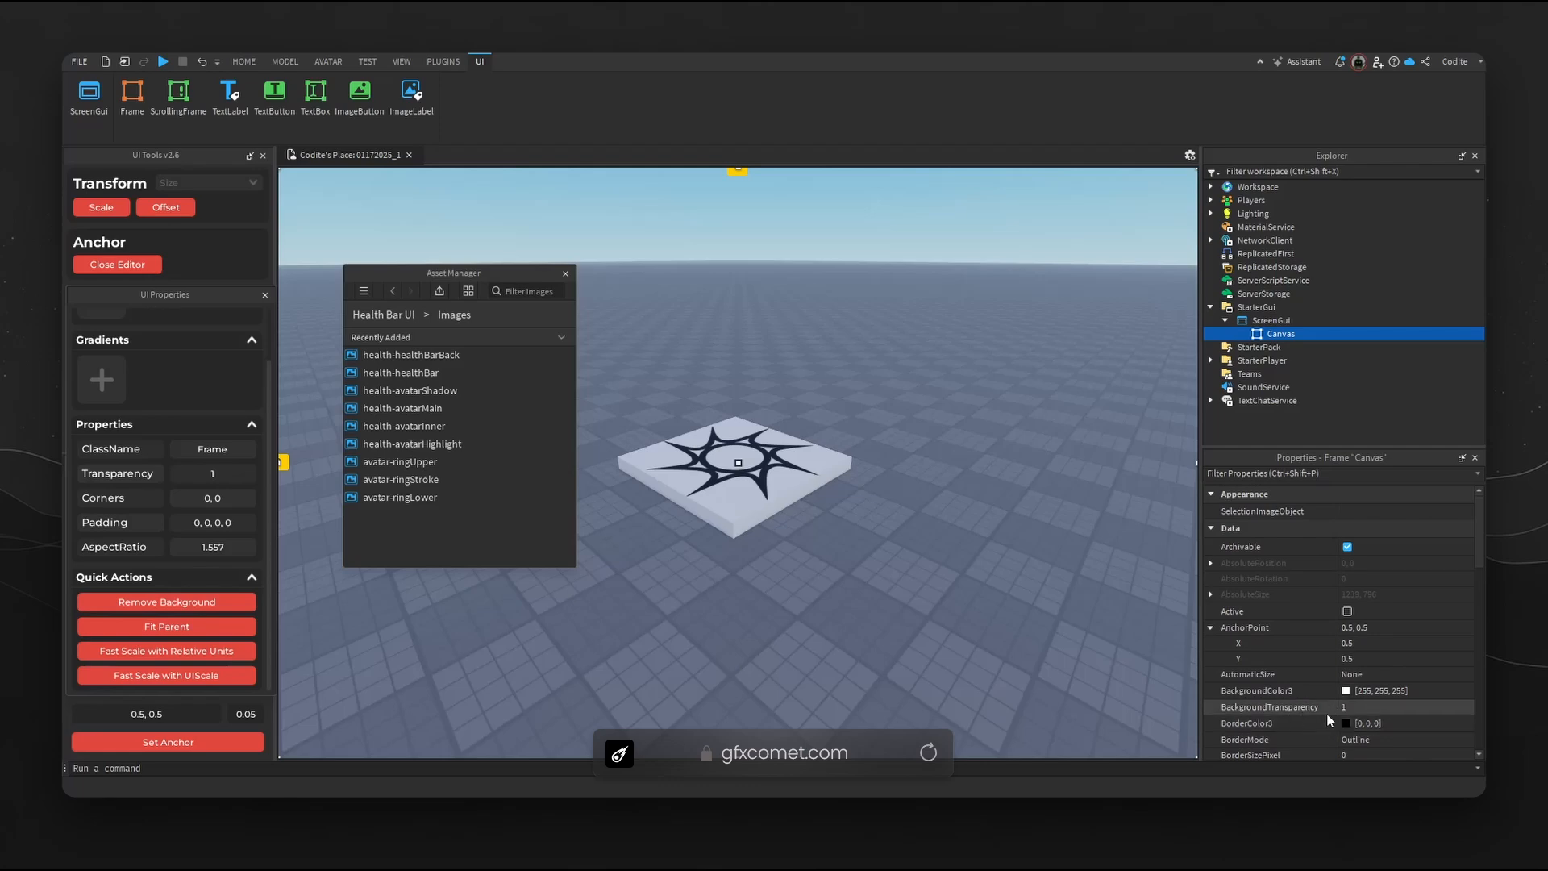
key("ctrl+z")
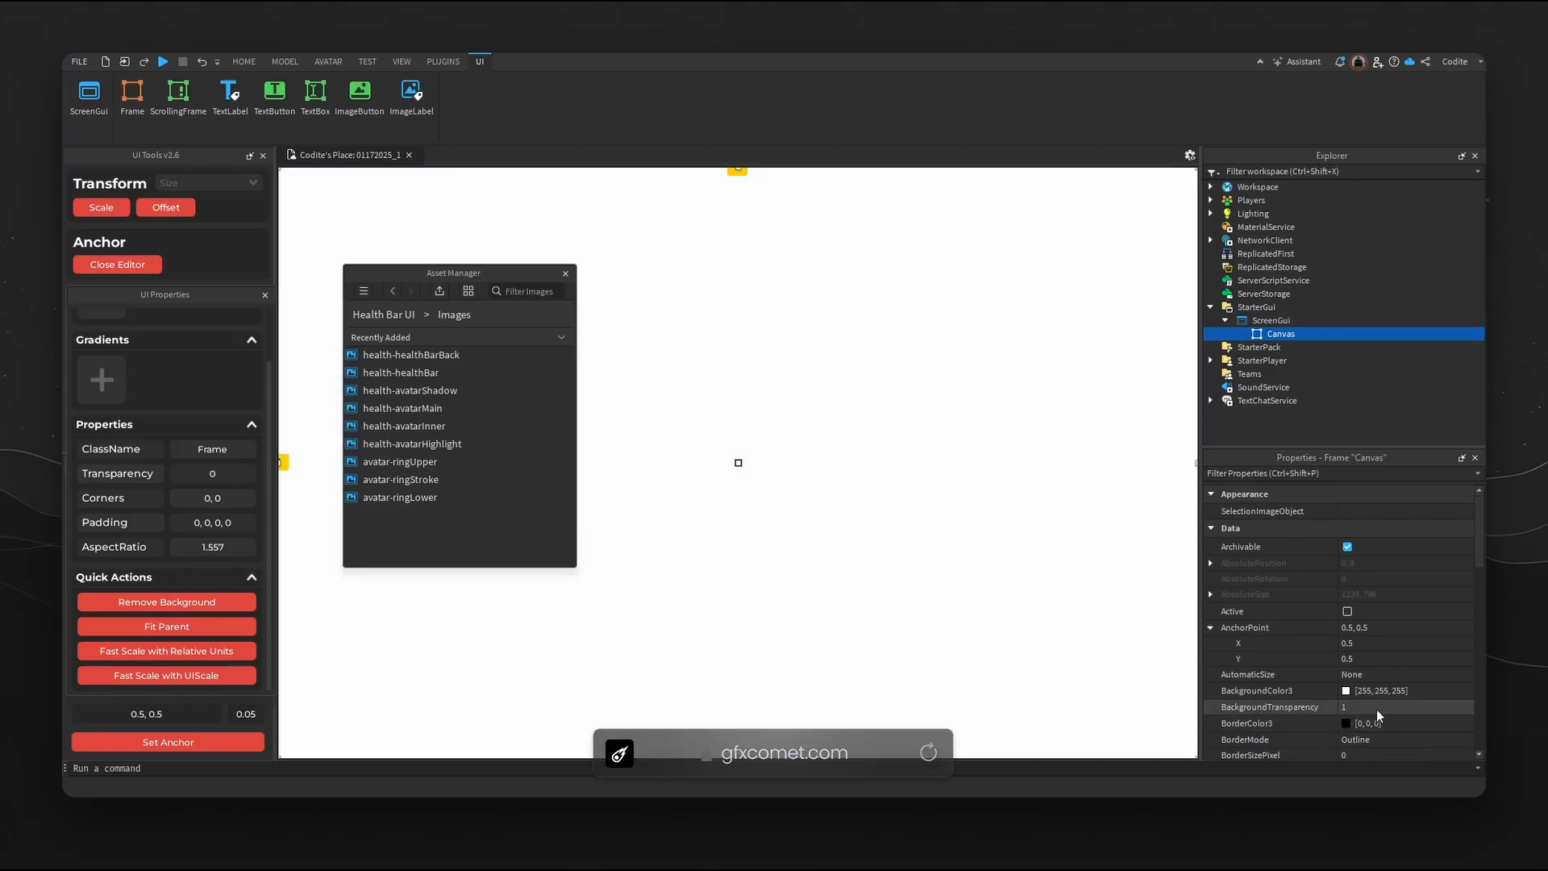
Set the Canvas frame's background color to near-black, 16, 16, 16.
left_click(1346, 691)
left_click_drag(883, 265, 976, 259)
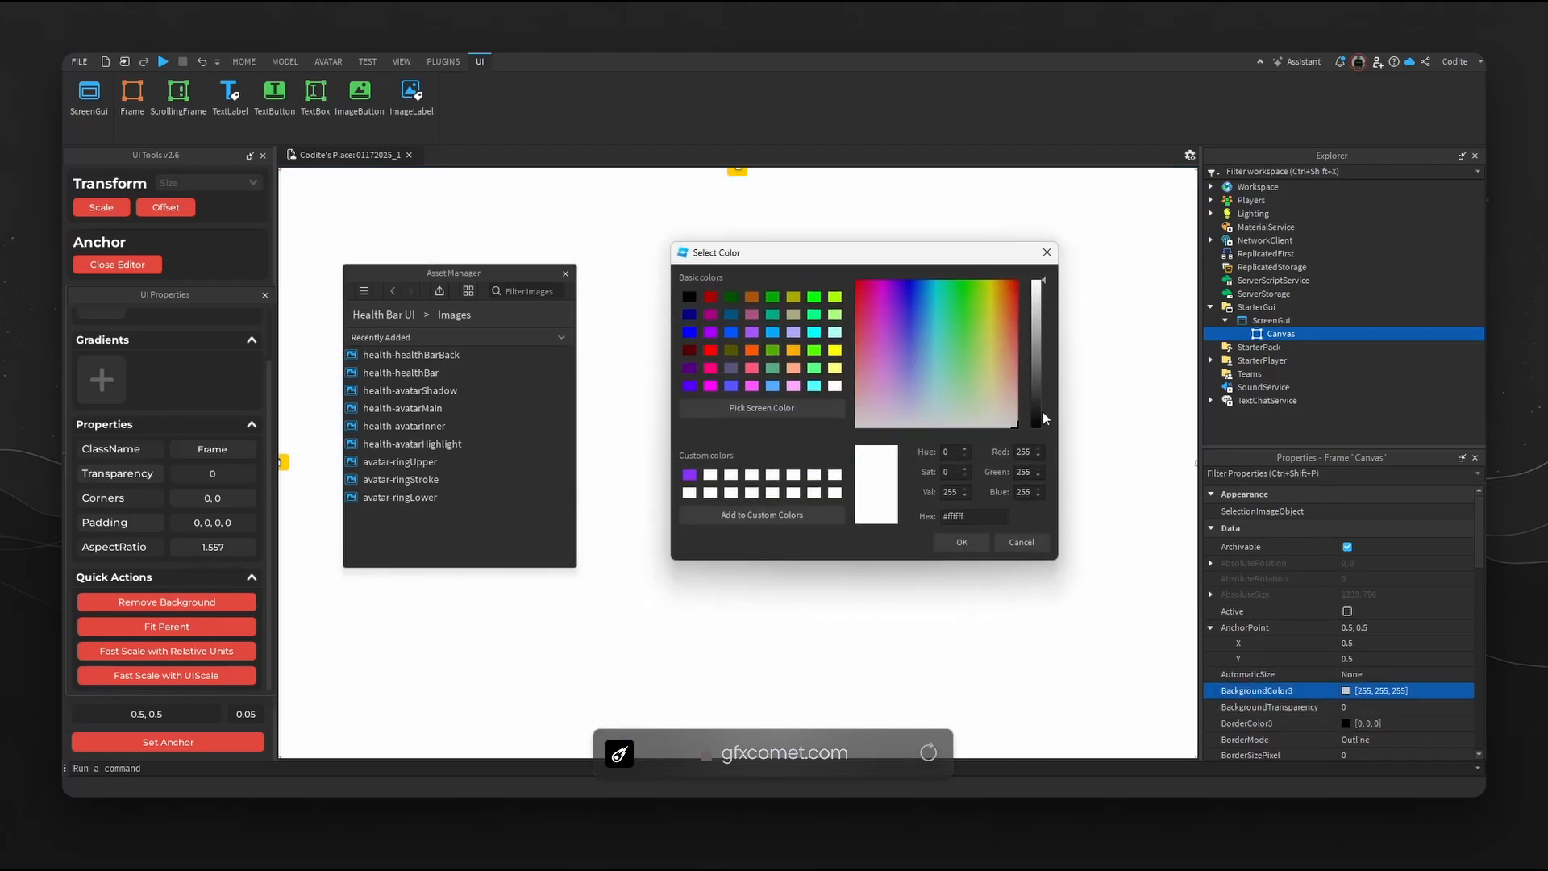
left_click_drag(1043, 411, 1031, 423)
left_click(970, 542)
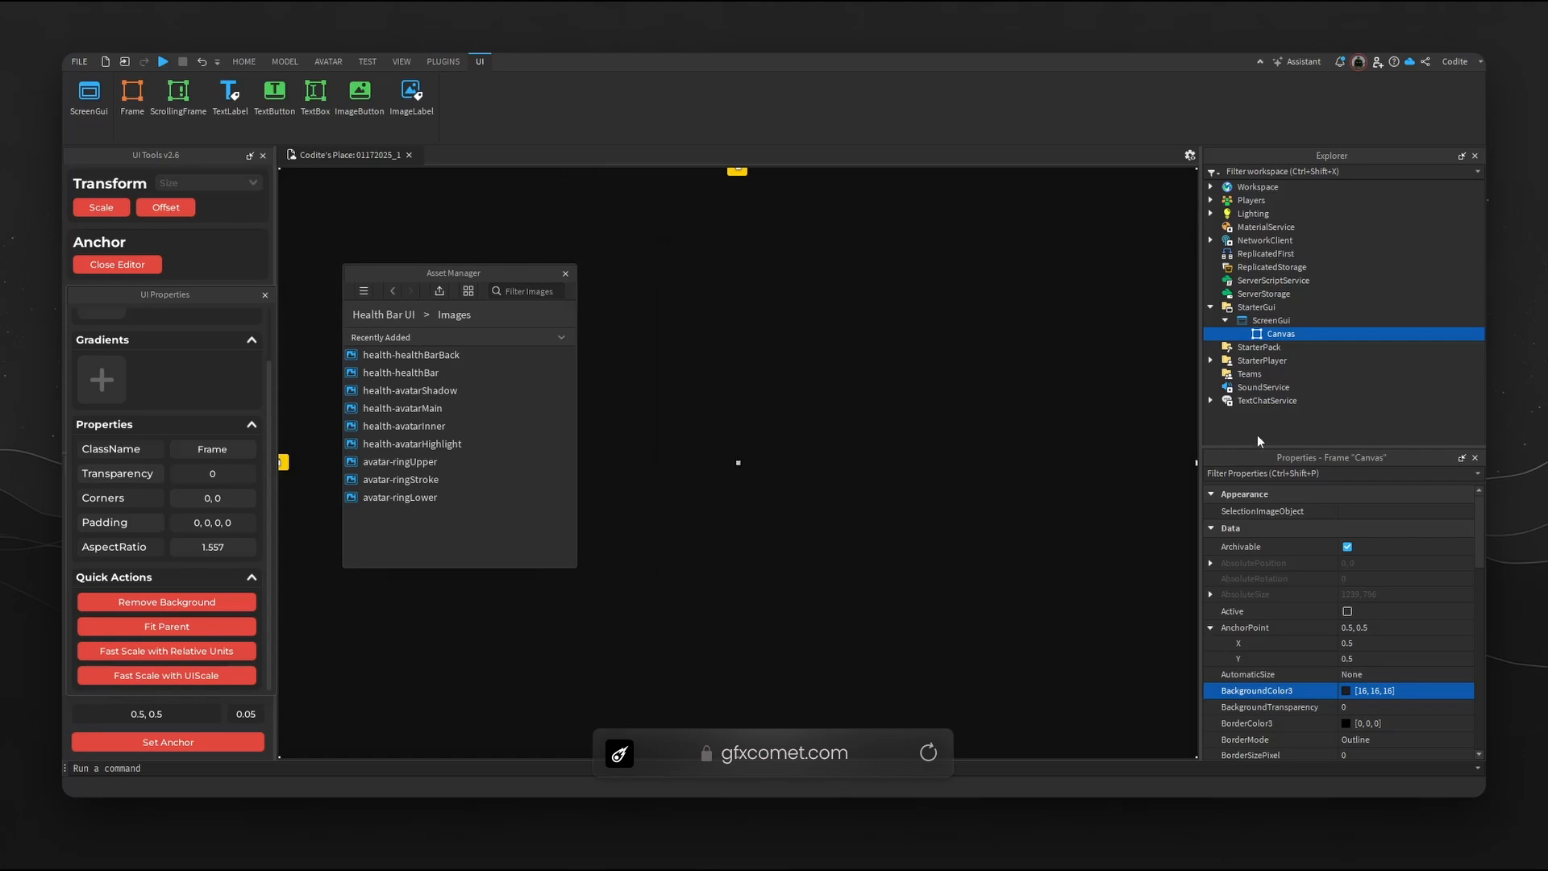
Add a Frame inside Canvas and rename it Main.
left_click(1306, 333)
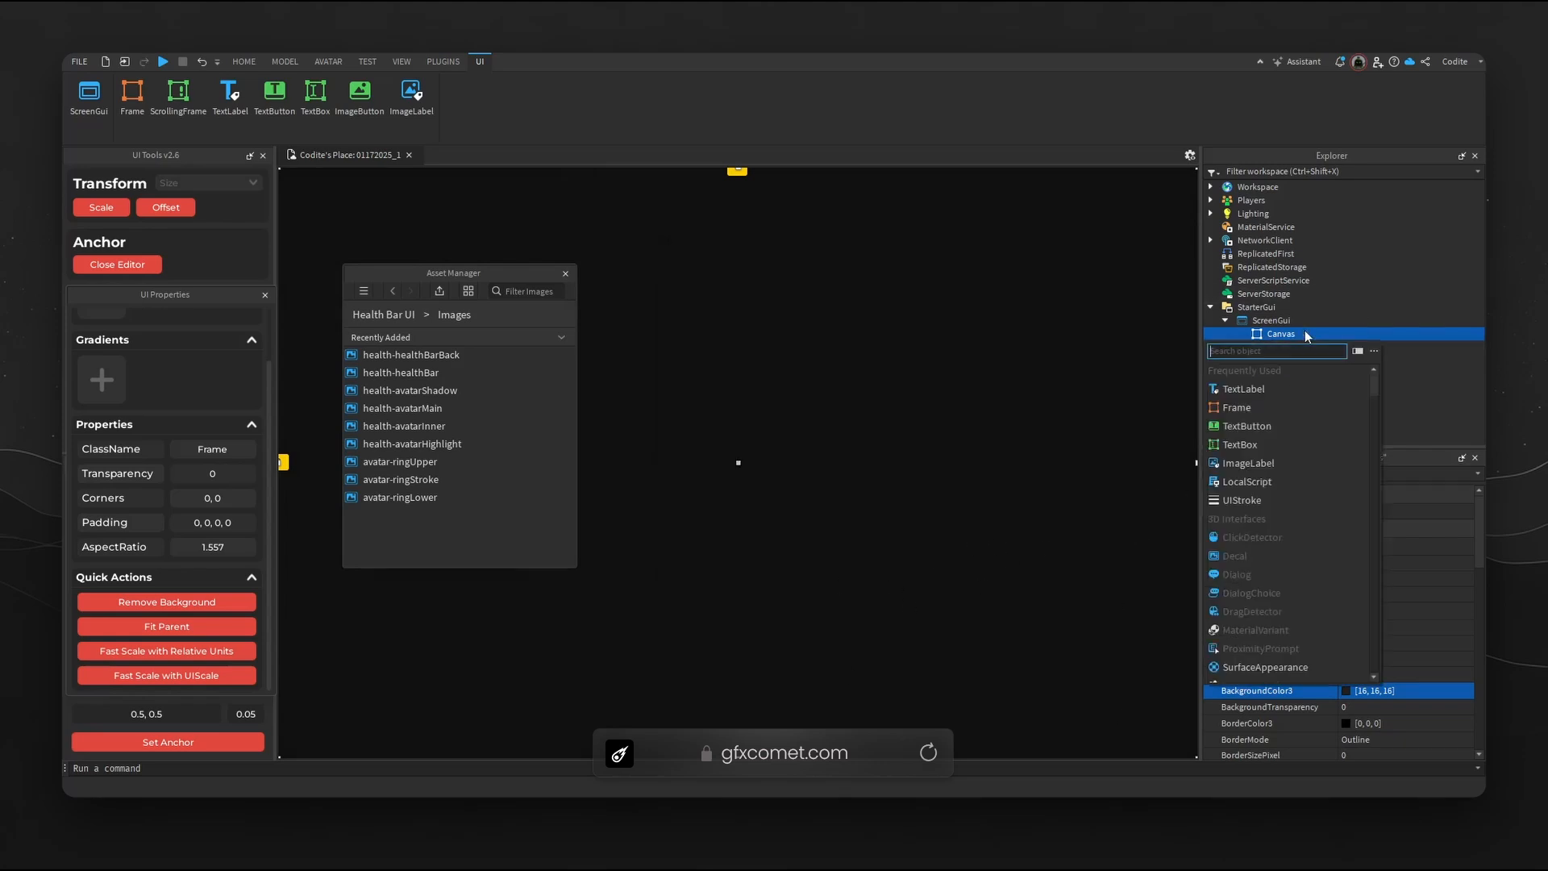
type("fra")
left_click(1293, 371)
left_click(1290, 347)
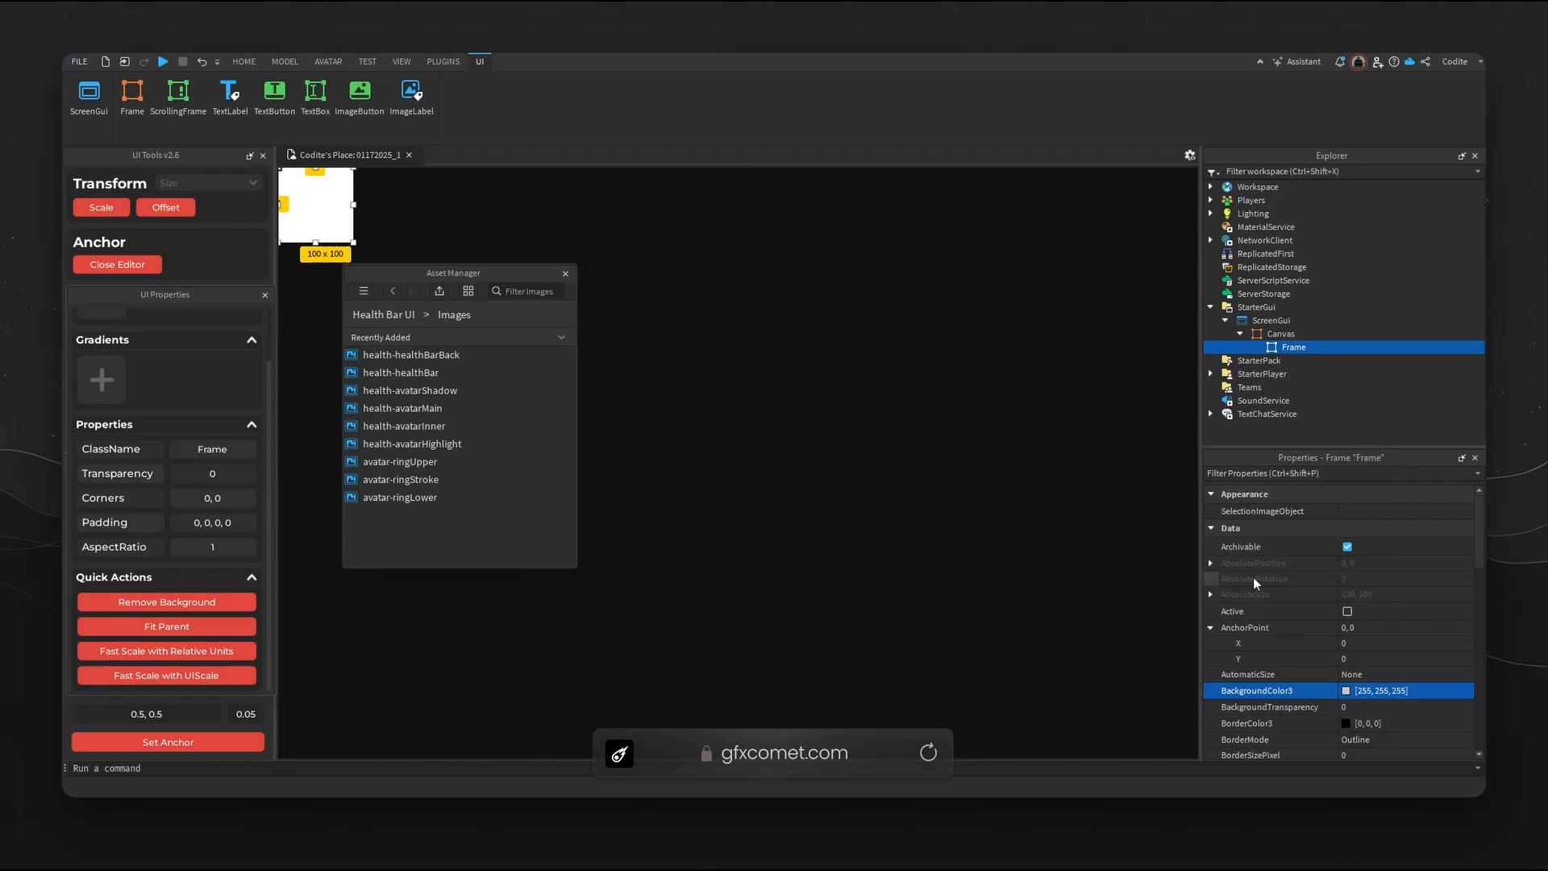
left_click(1294, 346)
type("M")
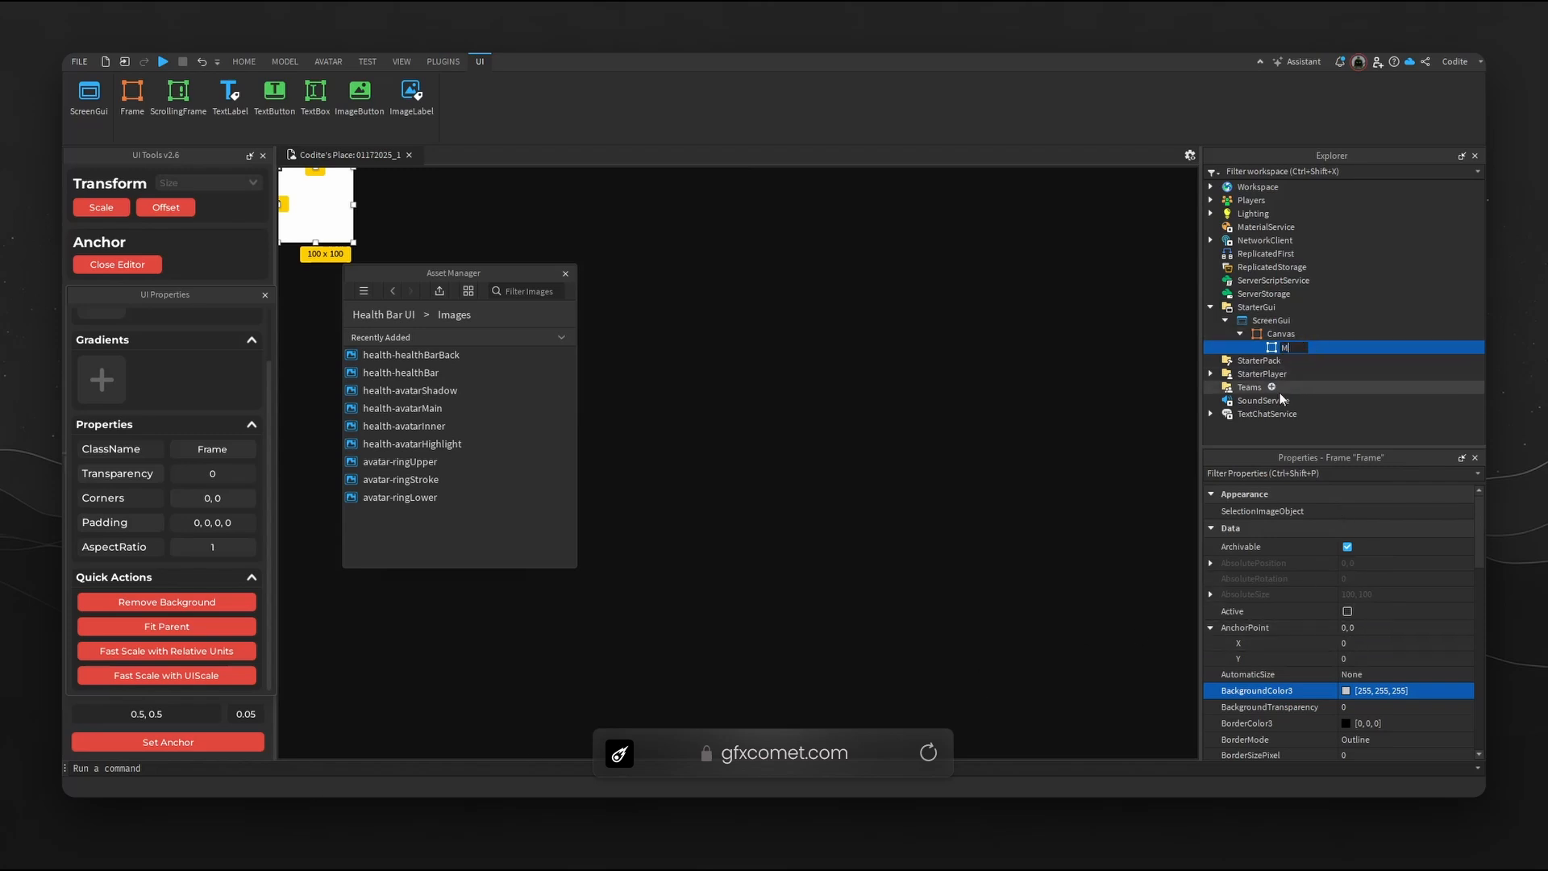
type("ain")
key("Return")
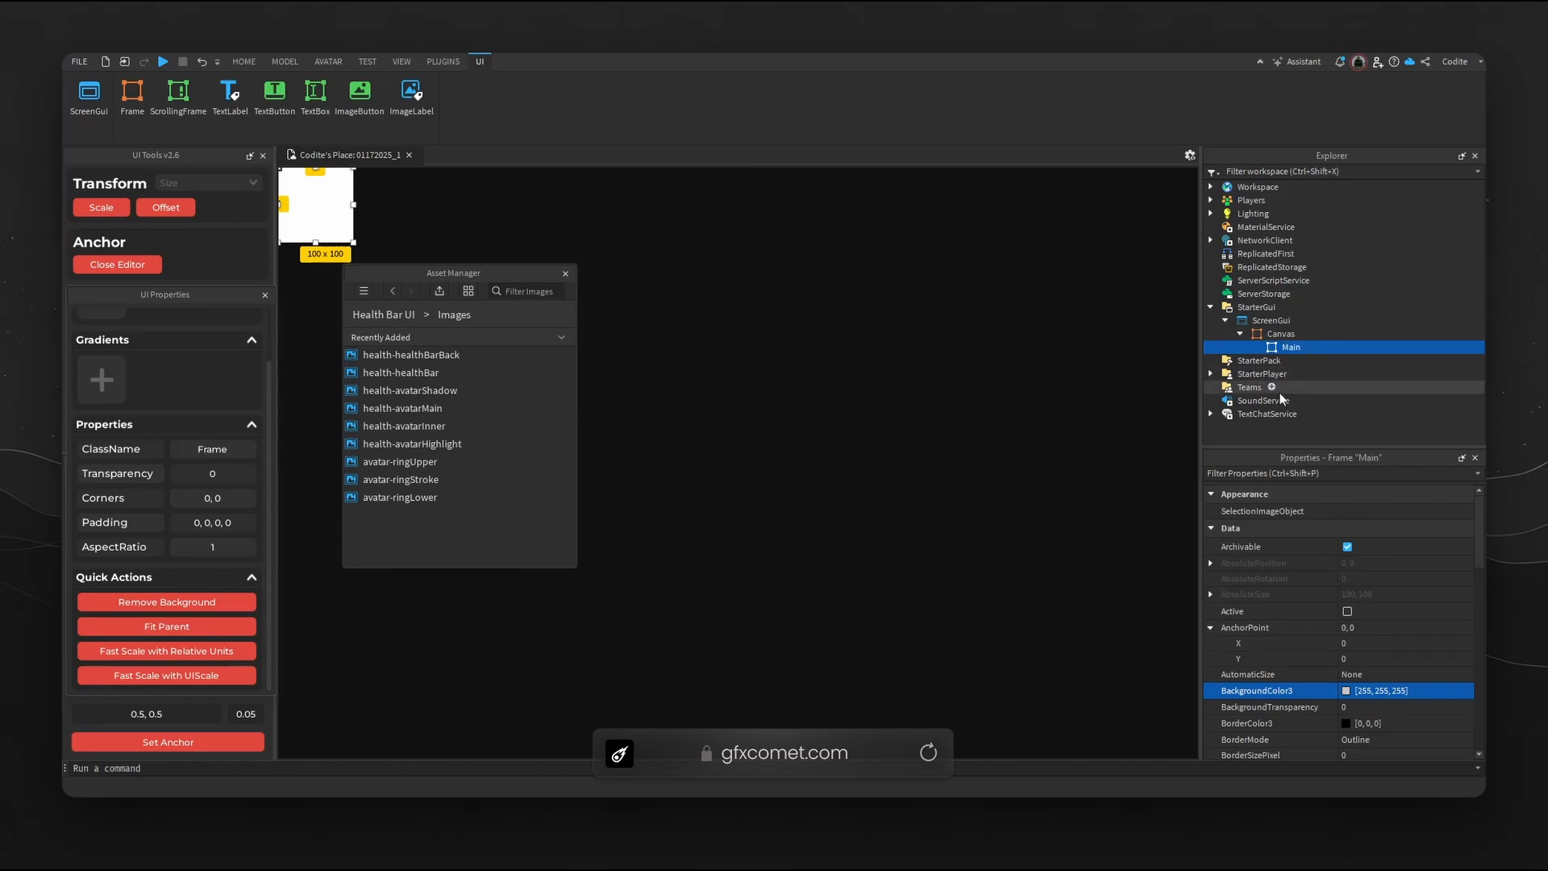
Center the Main frame with a 0.5, 0.5 anchor and set its size offsets to 1032 on X and 320 on Y.
left_click(128, 743)
scroll(1358, 679, "down", 5)
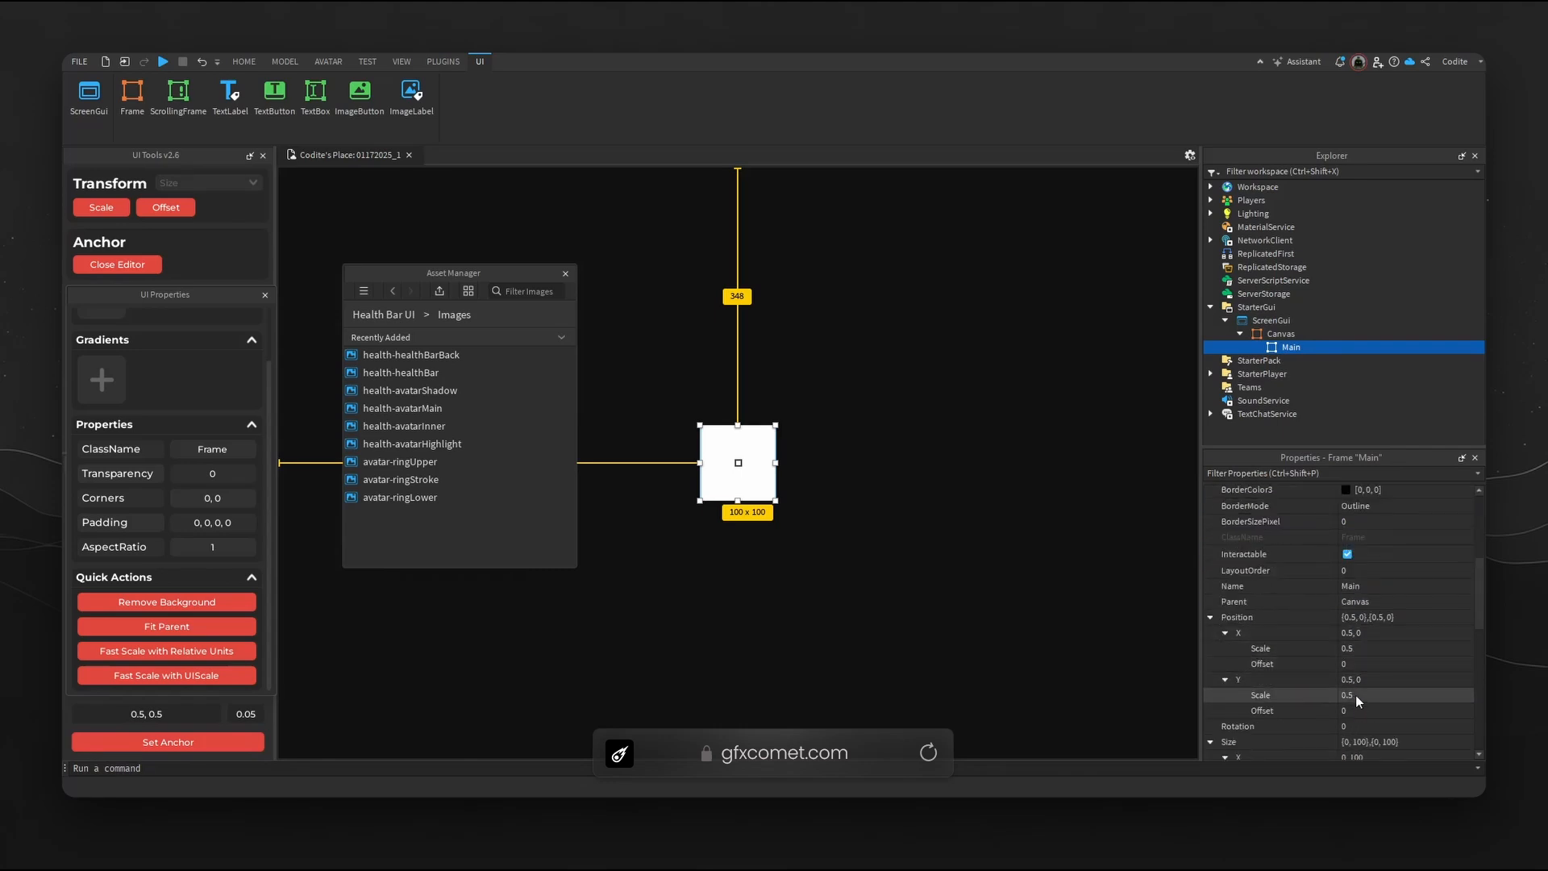
scroll(1353, 695, "down", 2)
scroll(1348, 689, "down", 1)
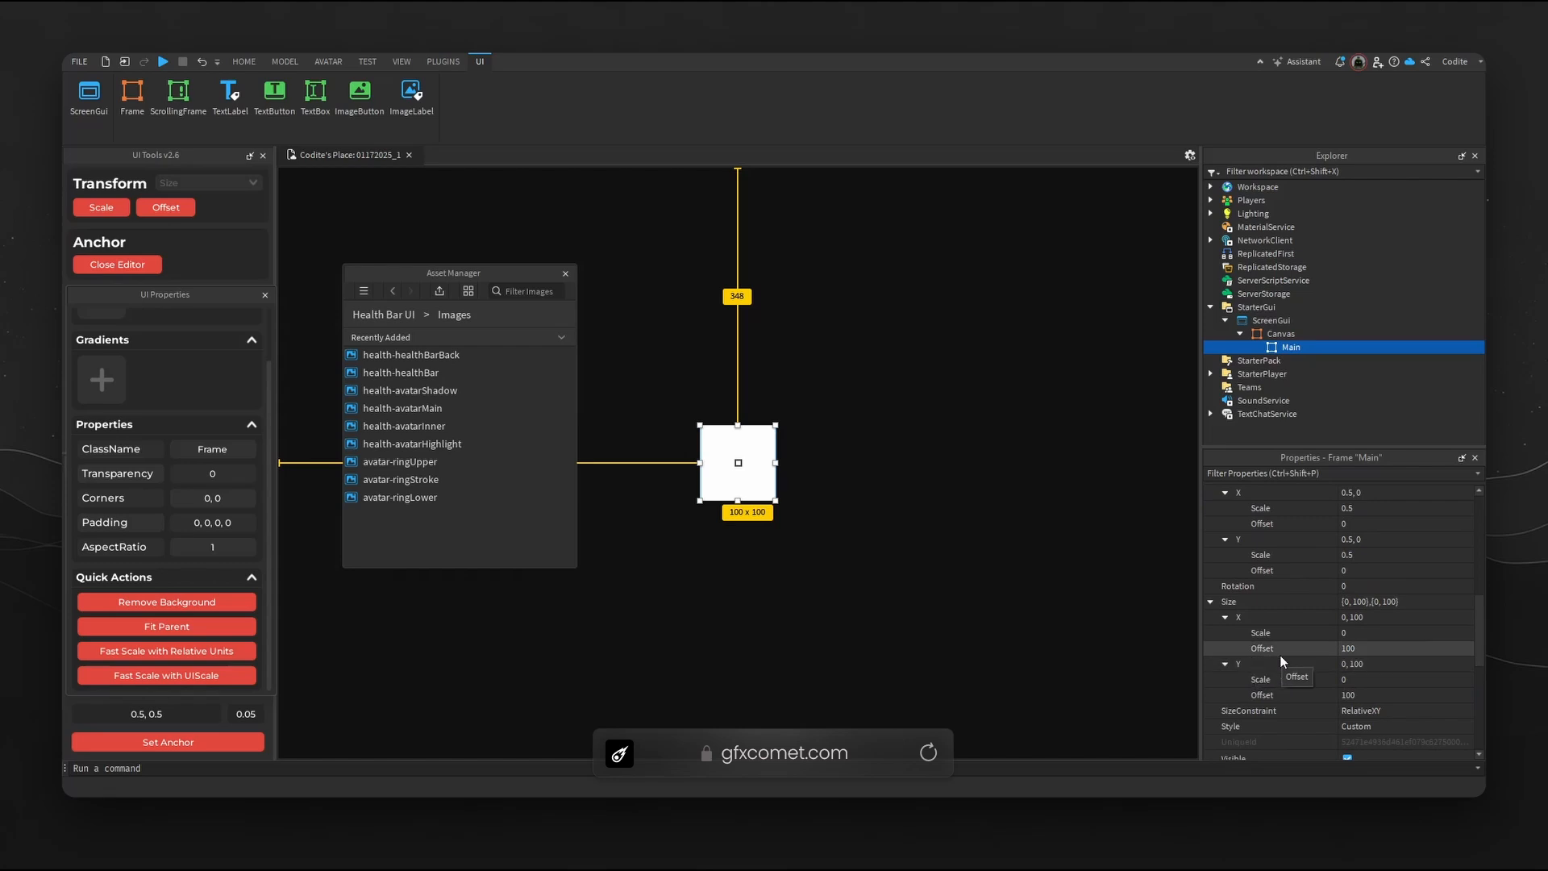
left_click(1386, 650)
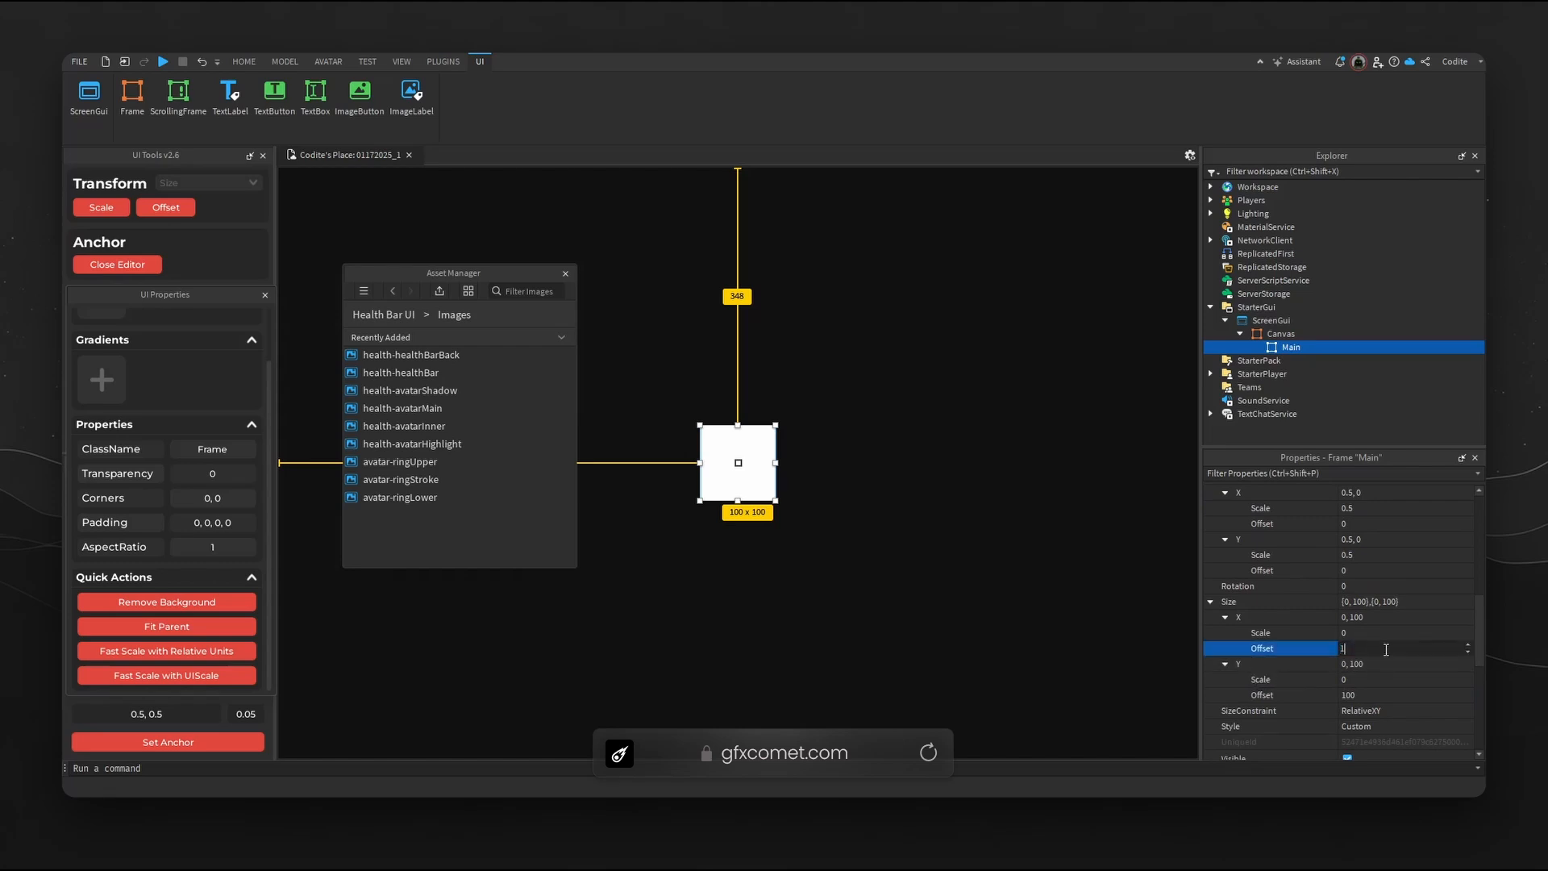
key("Return")
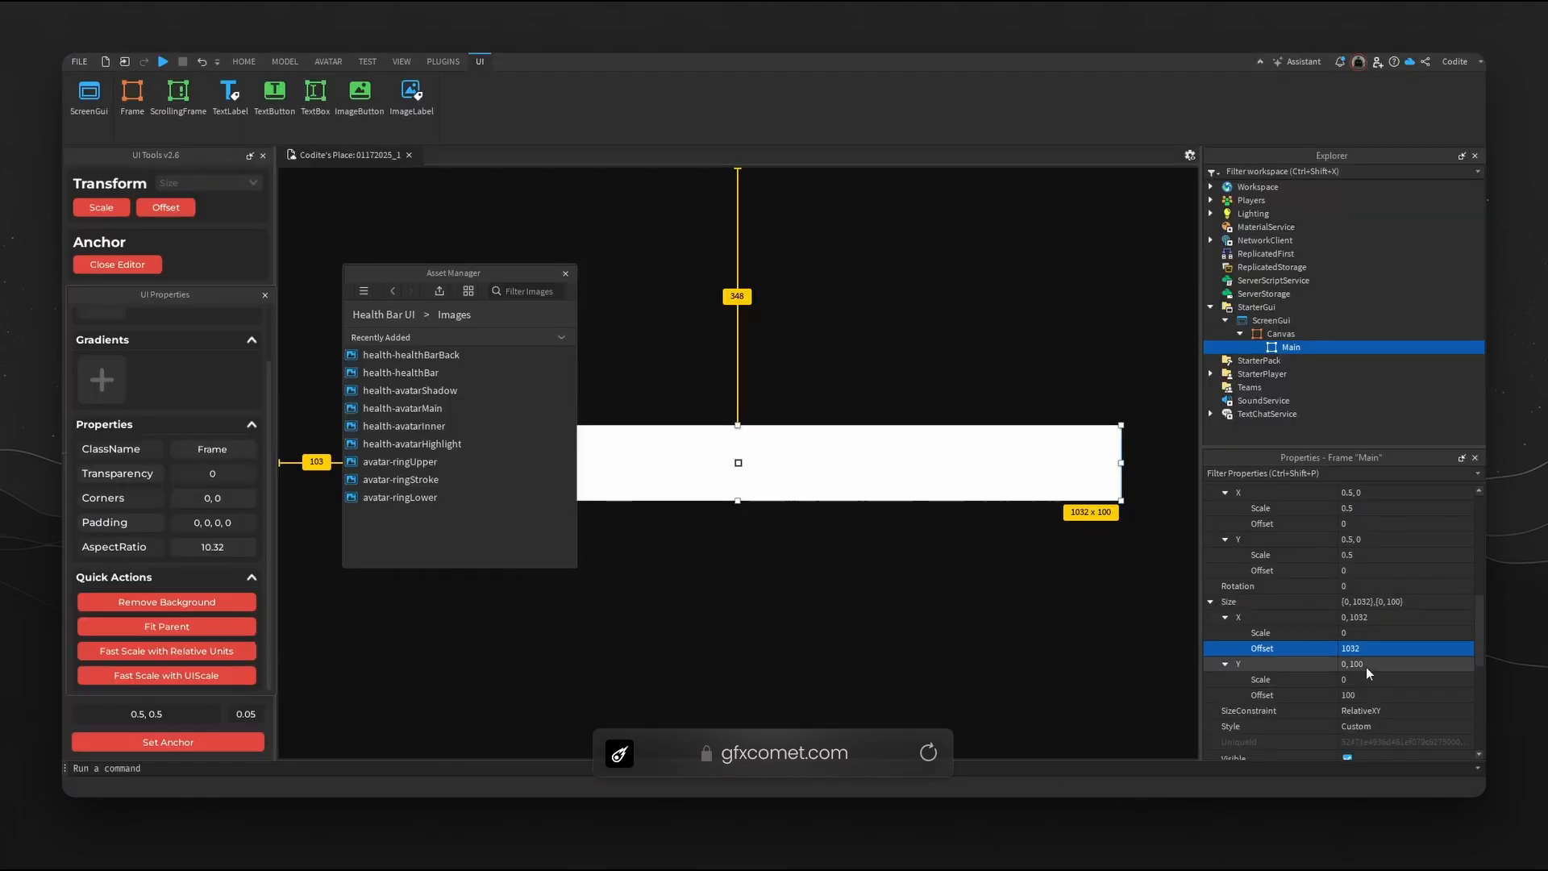
left_click(1375, 692)
type("320")
key("Return")
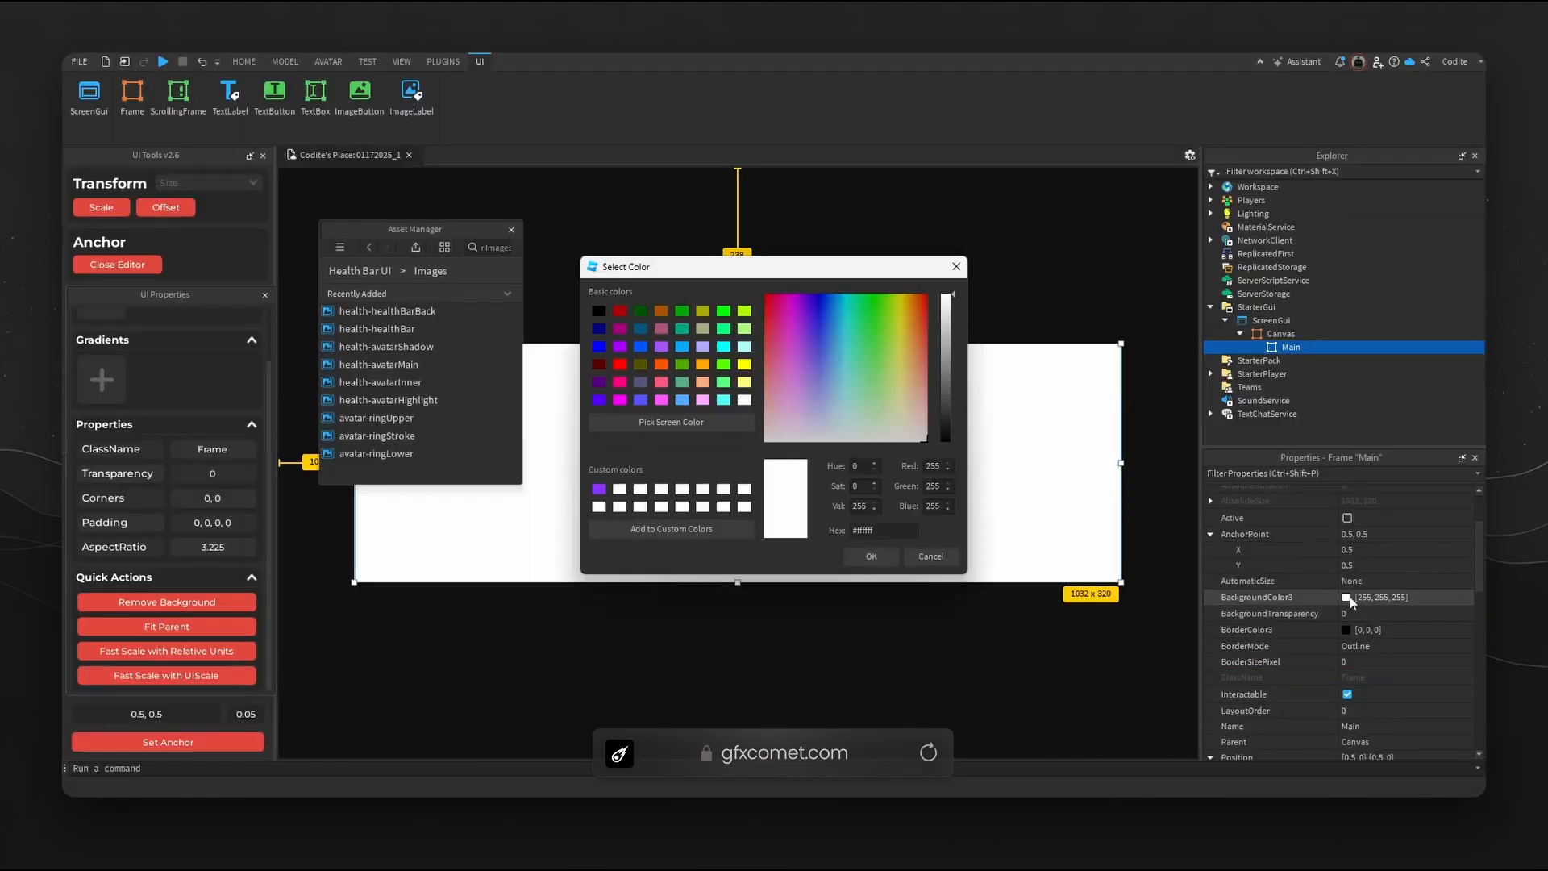
Set the Main frame's background color to red, 255, 0, 4, and its background transparency to 0.9.
left_click_drag(782, 292, 895, 329)
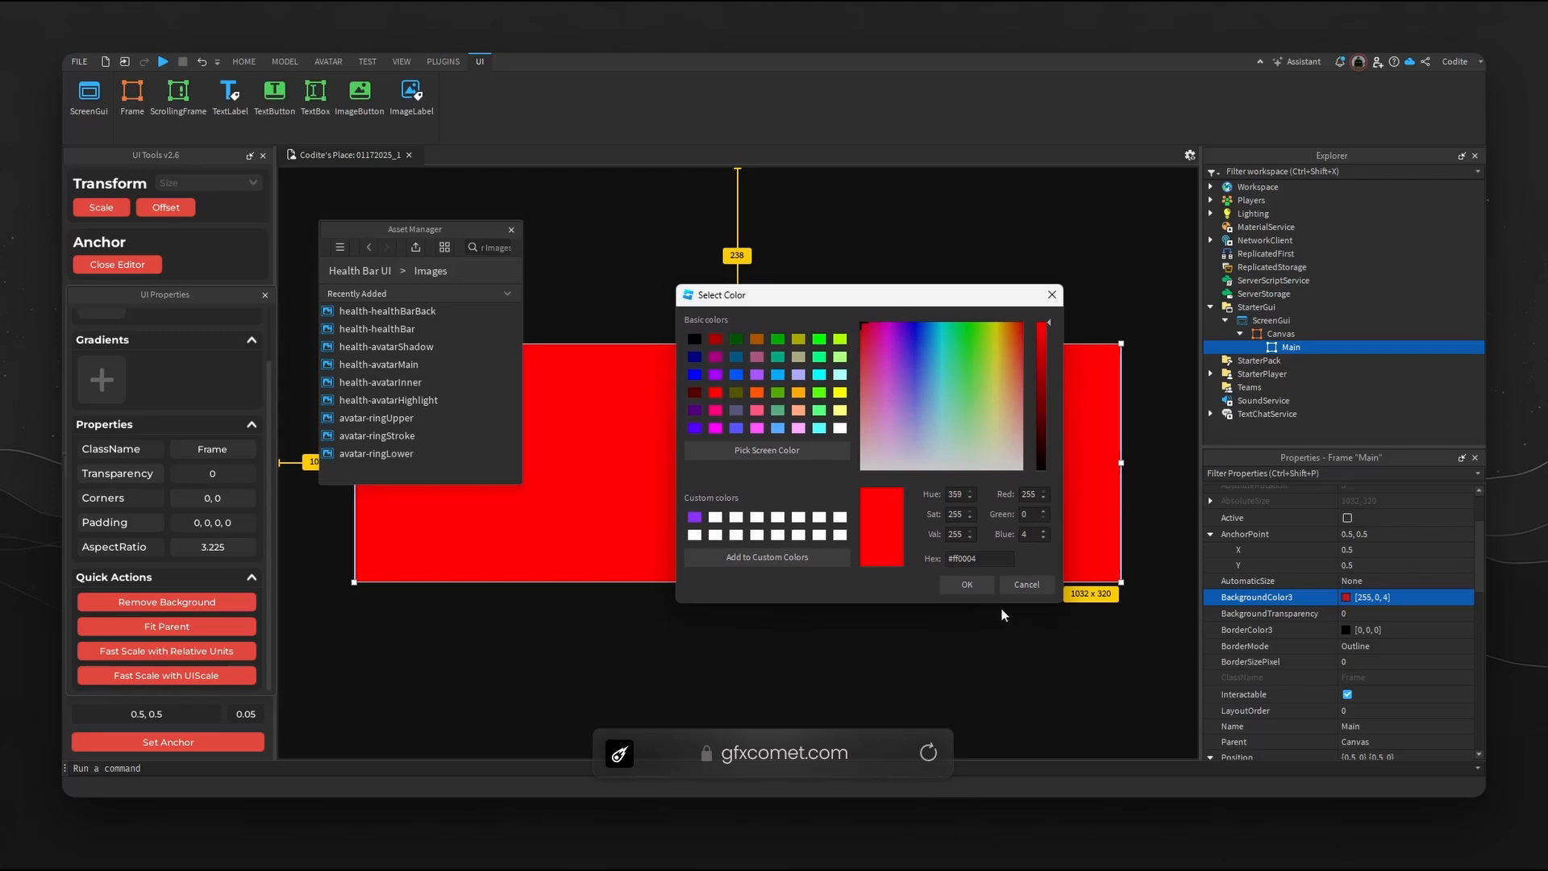
key("Return")
left_click(1403, 613)
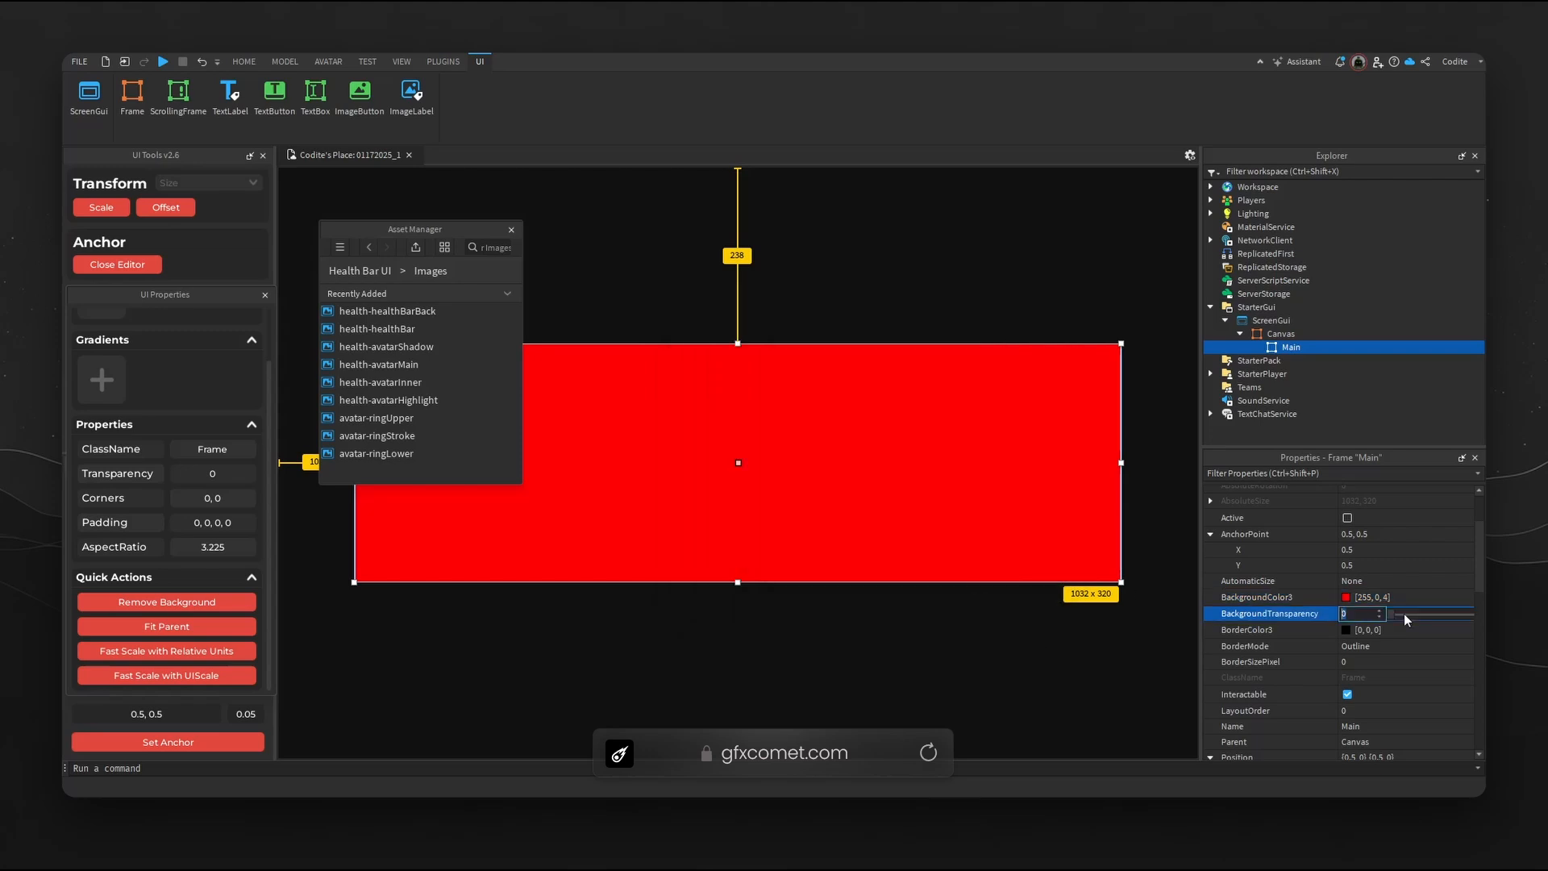
type("0.9")
key("Return")
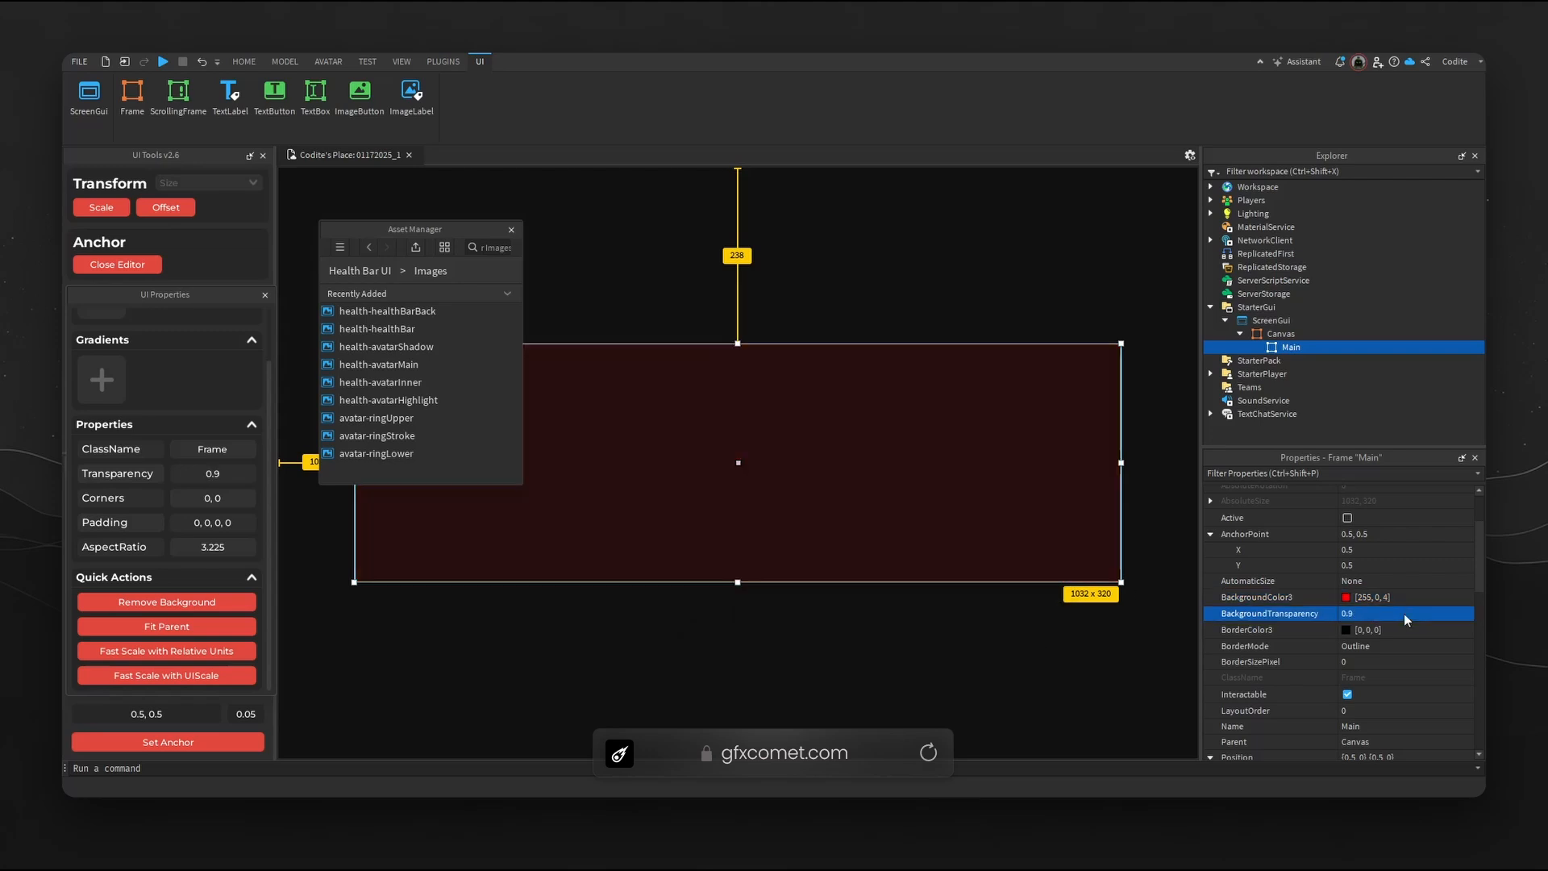
Add a Frame inside Main and rename it Avatar.
left_click(1313, 347)
left_click(1307, 376)
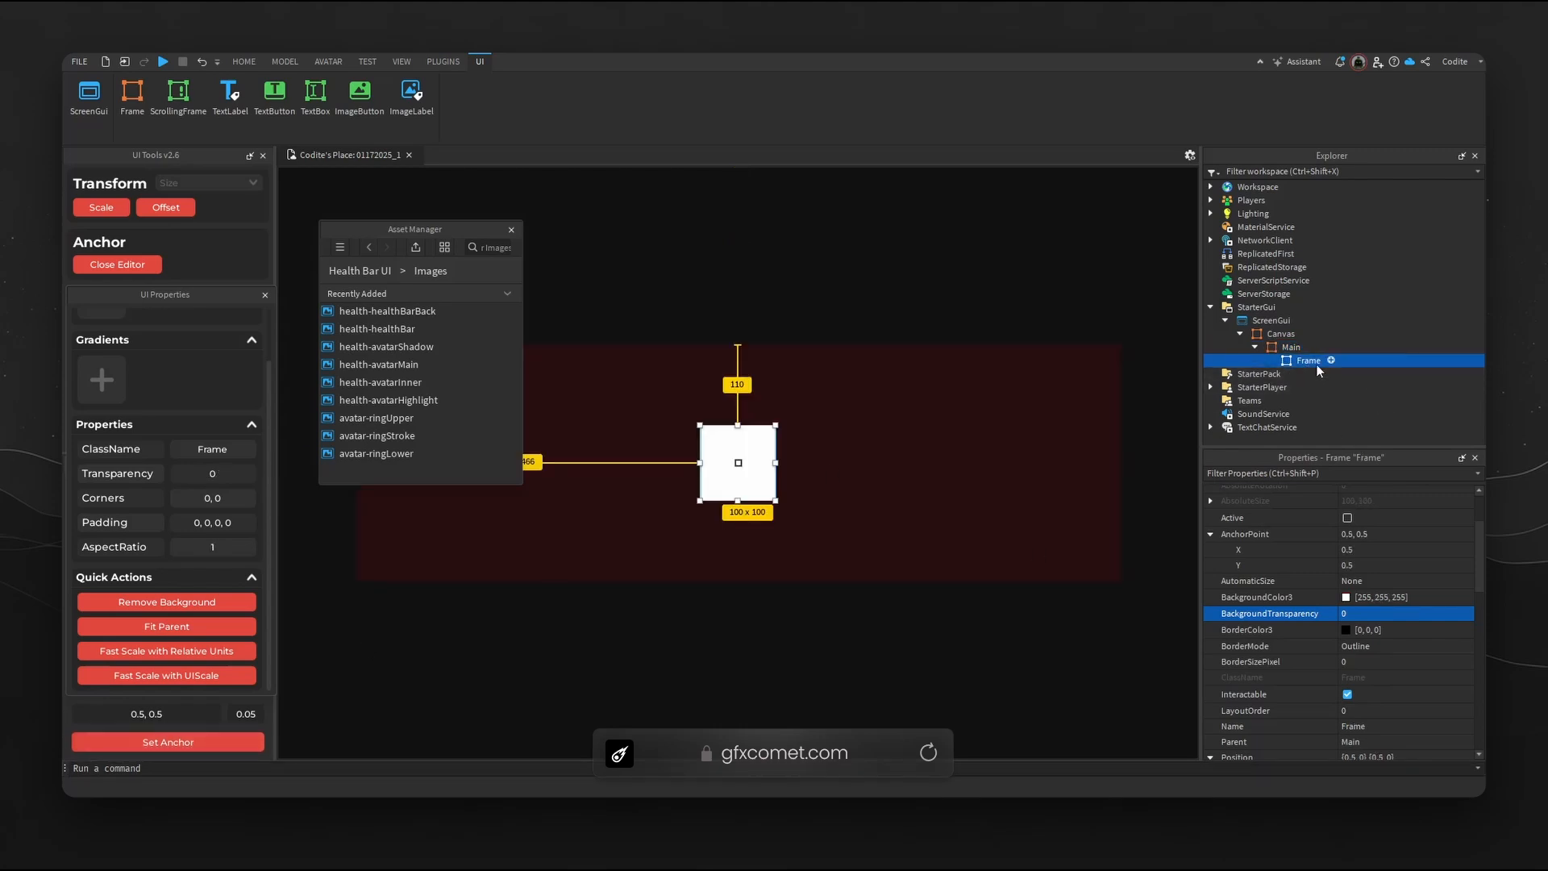
left_click(1317, 363)
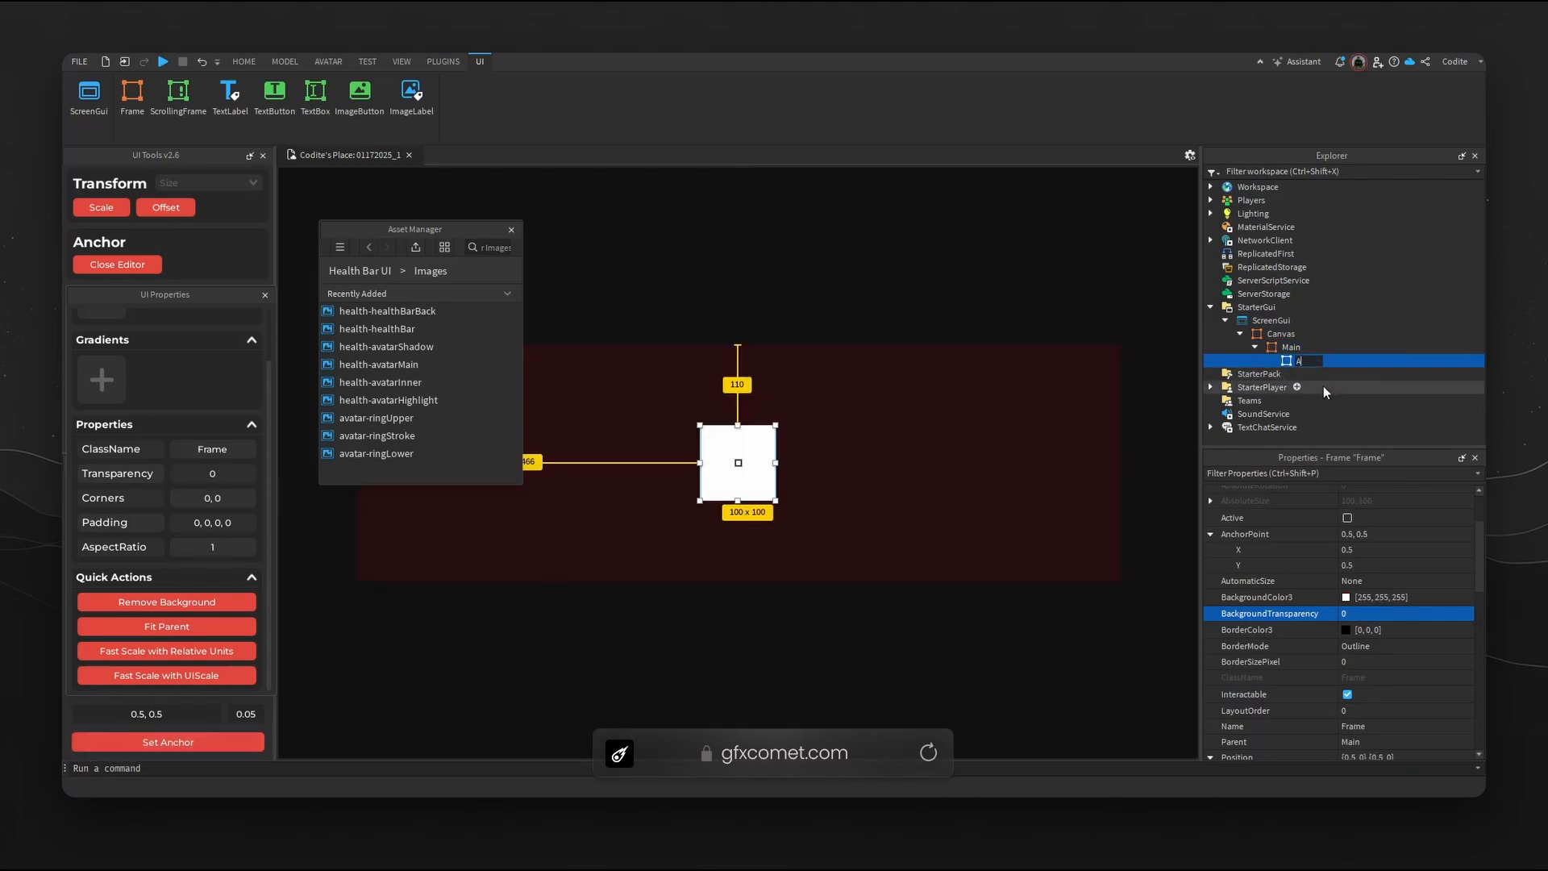
type("Avatar")
key("Return")
scroll(1303, 606, "down", 2)
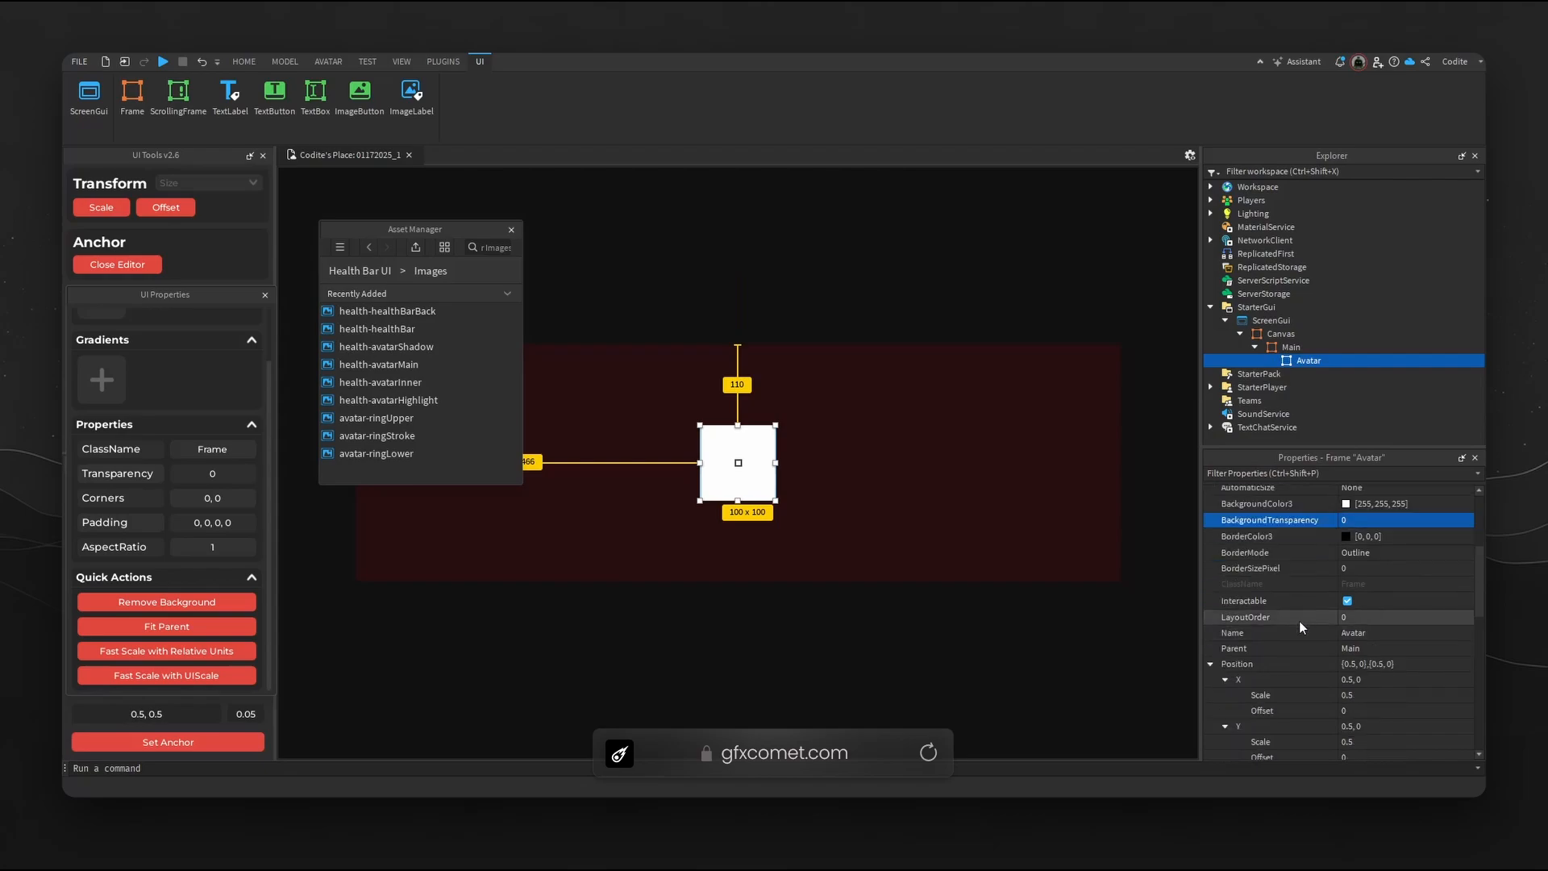
scroll(1316, 689, "down", 2)
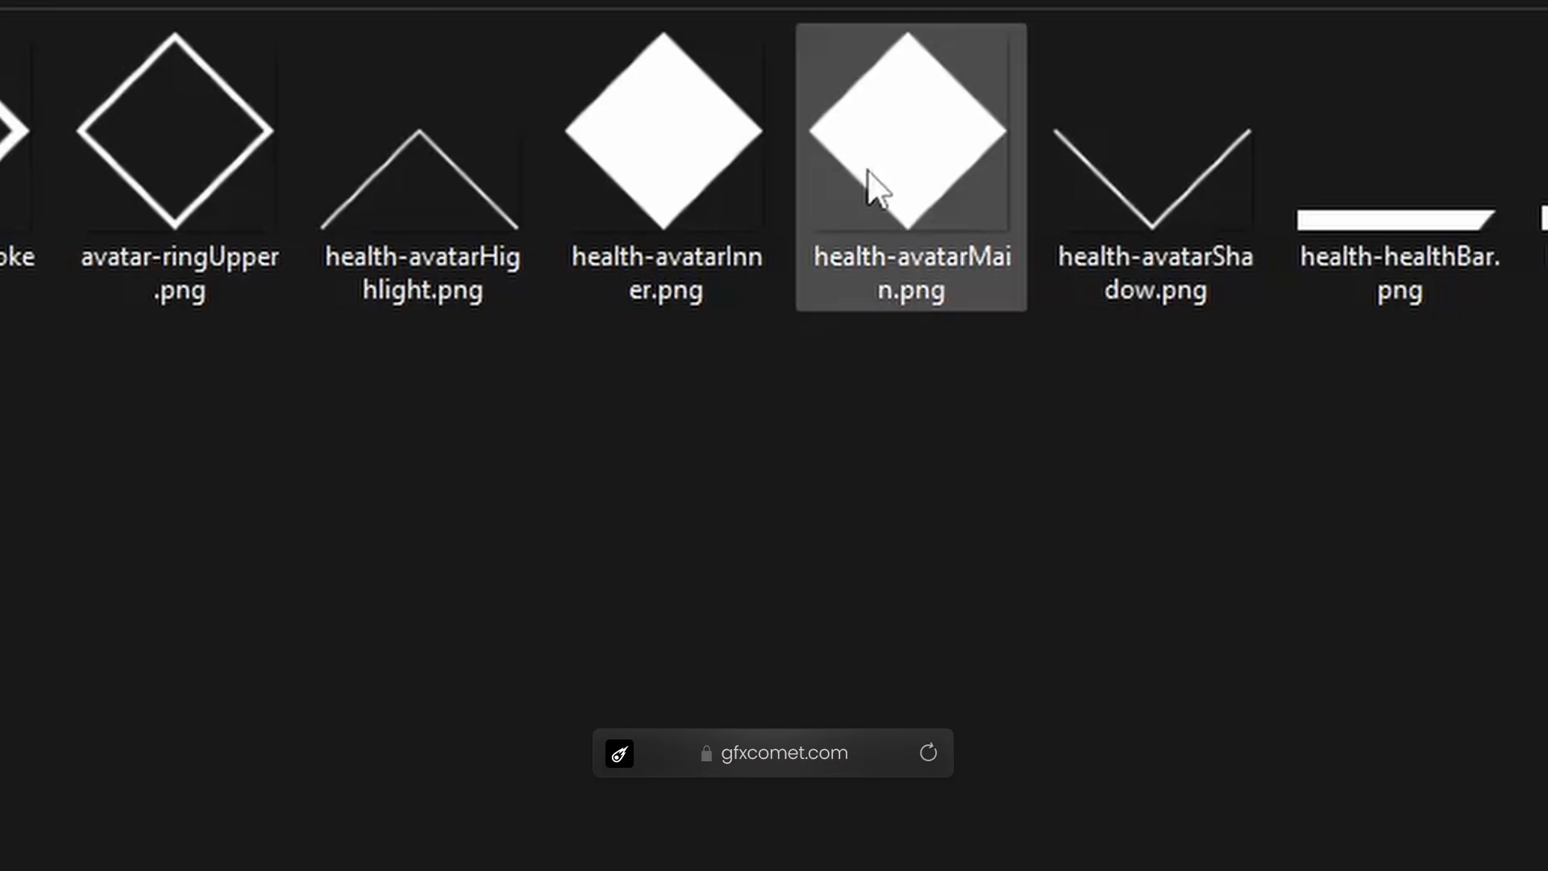
Set the Avatar frame's size to 320 × 320 using X and Y offsets.
mouse_move(870, 173)
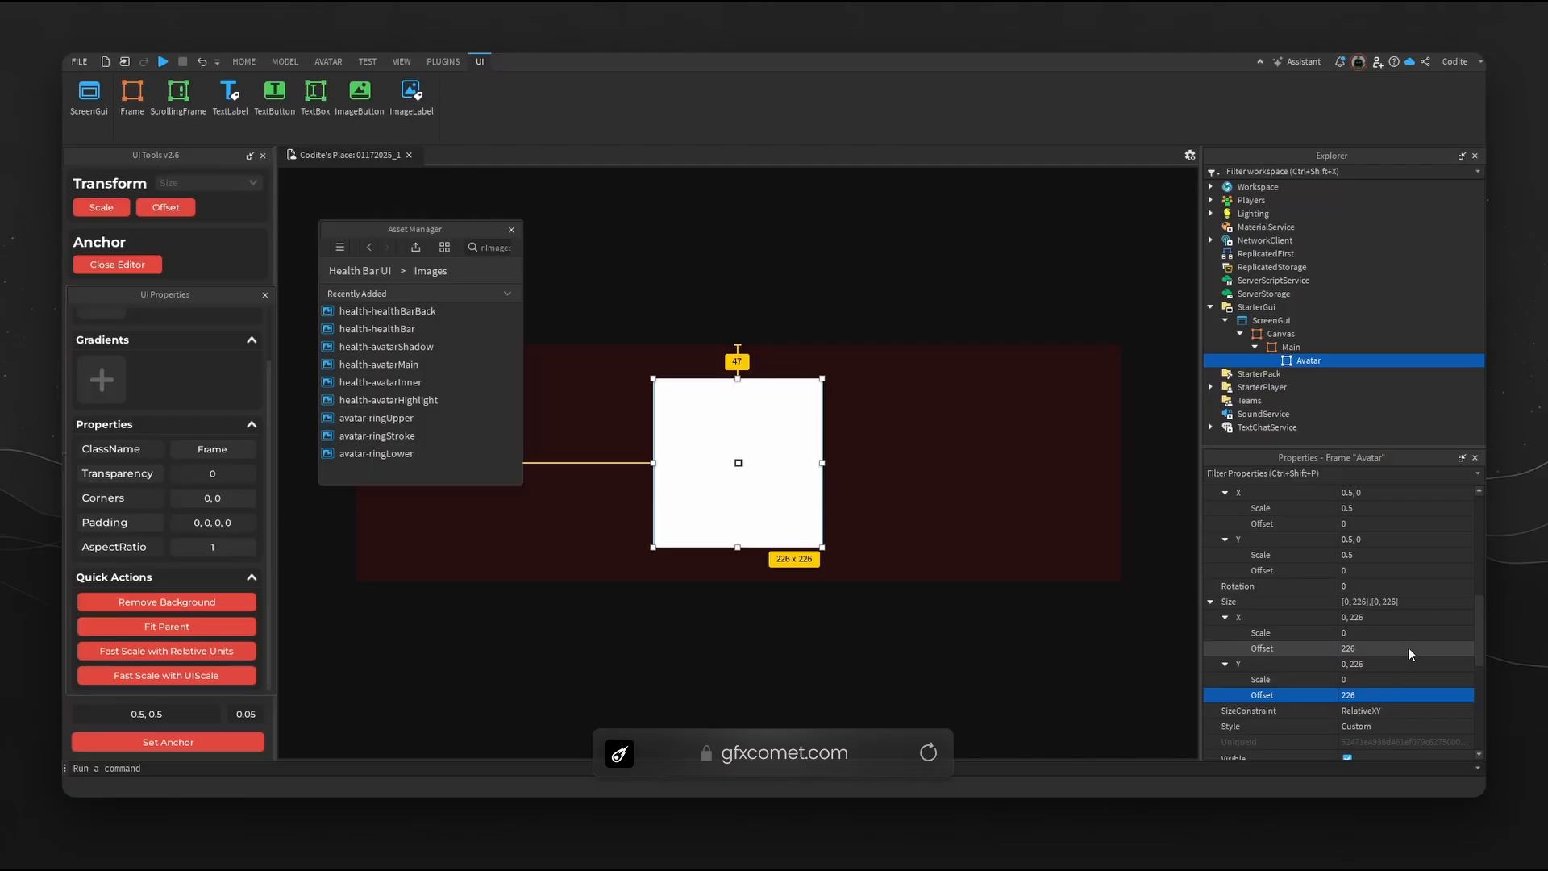
left_click(1411, 649)
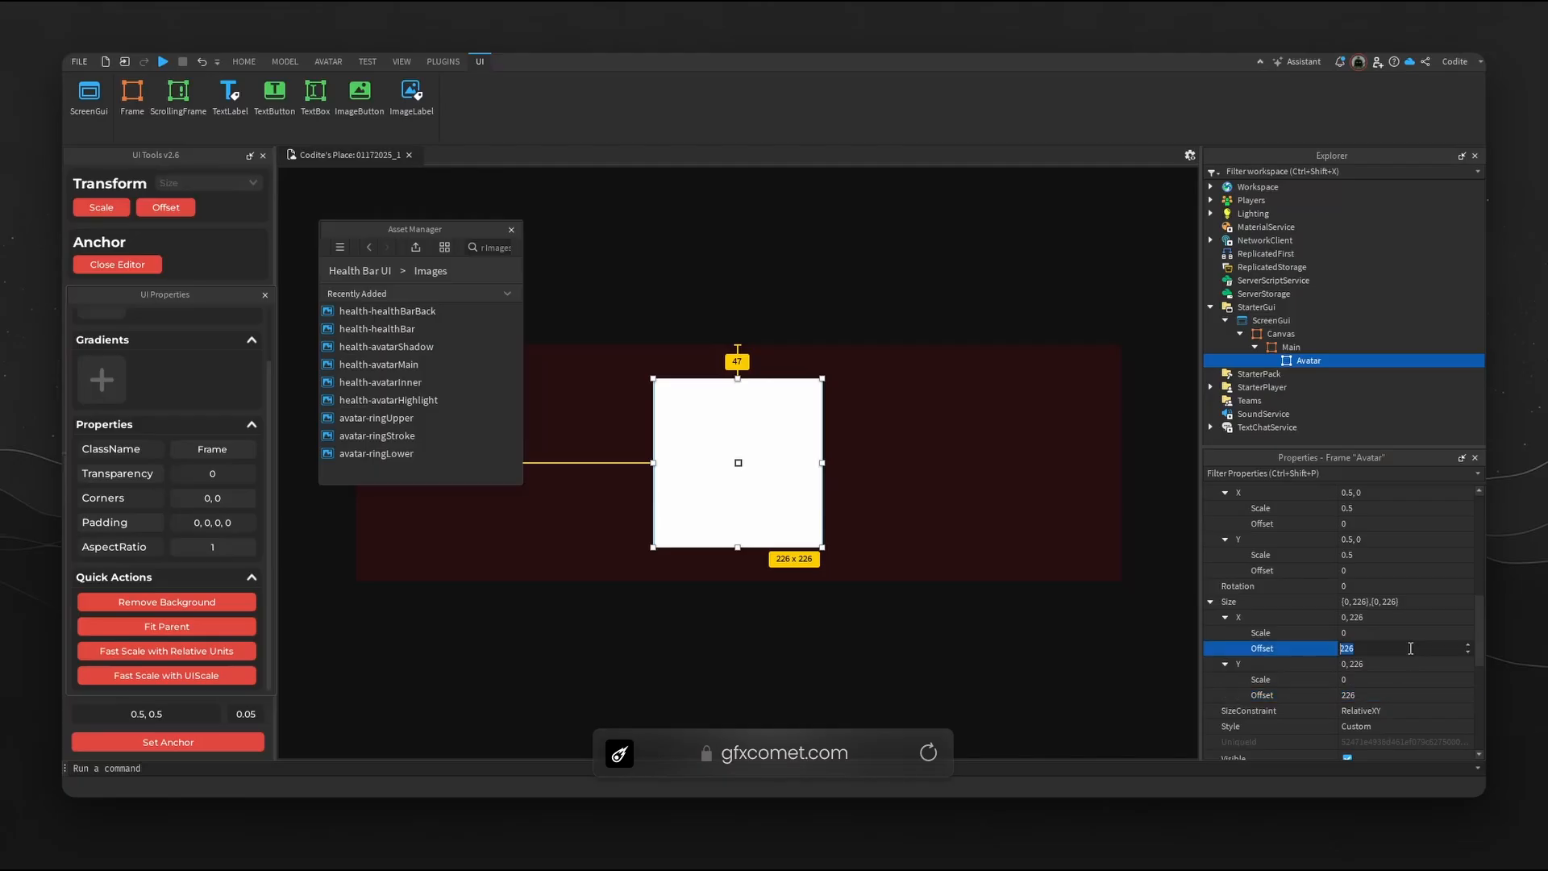
type("320")
key("Return")
left_click(1376, 695)
type("320")
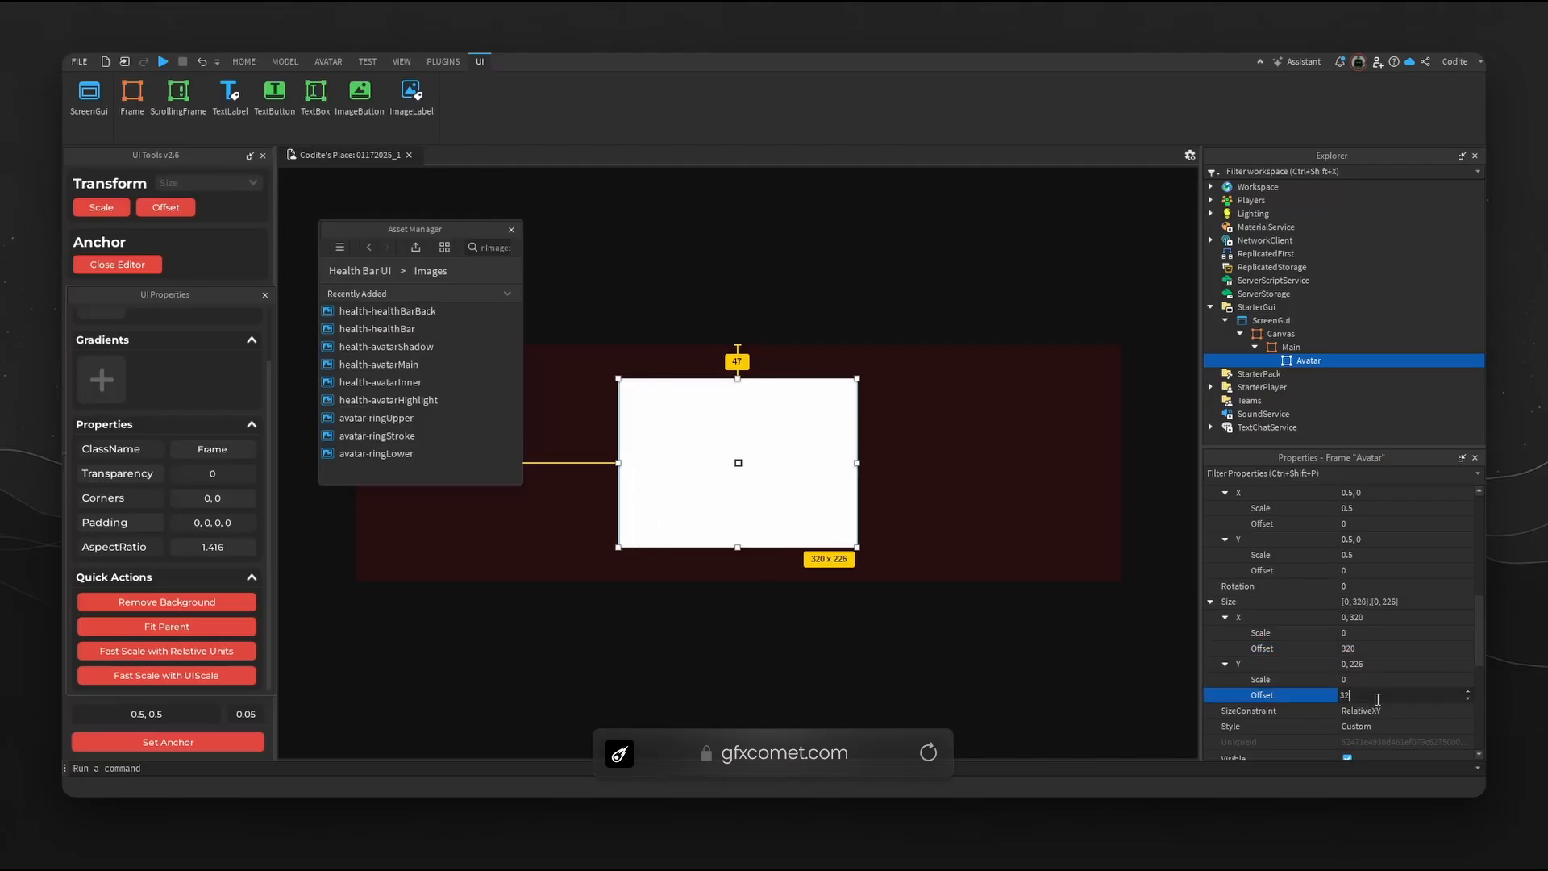
key("Return")
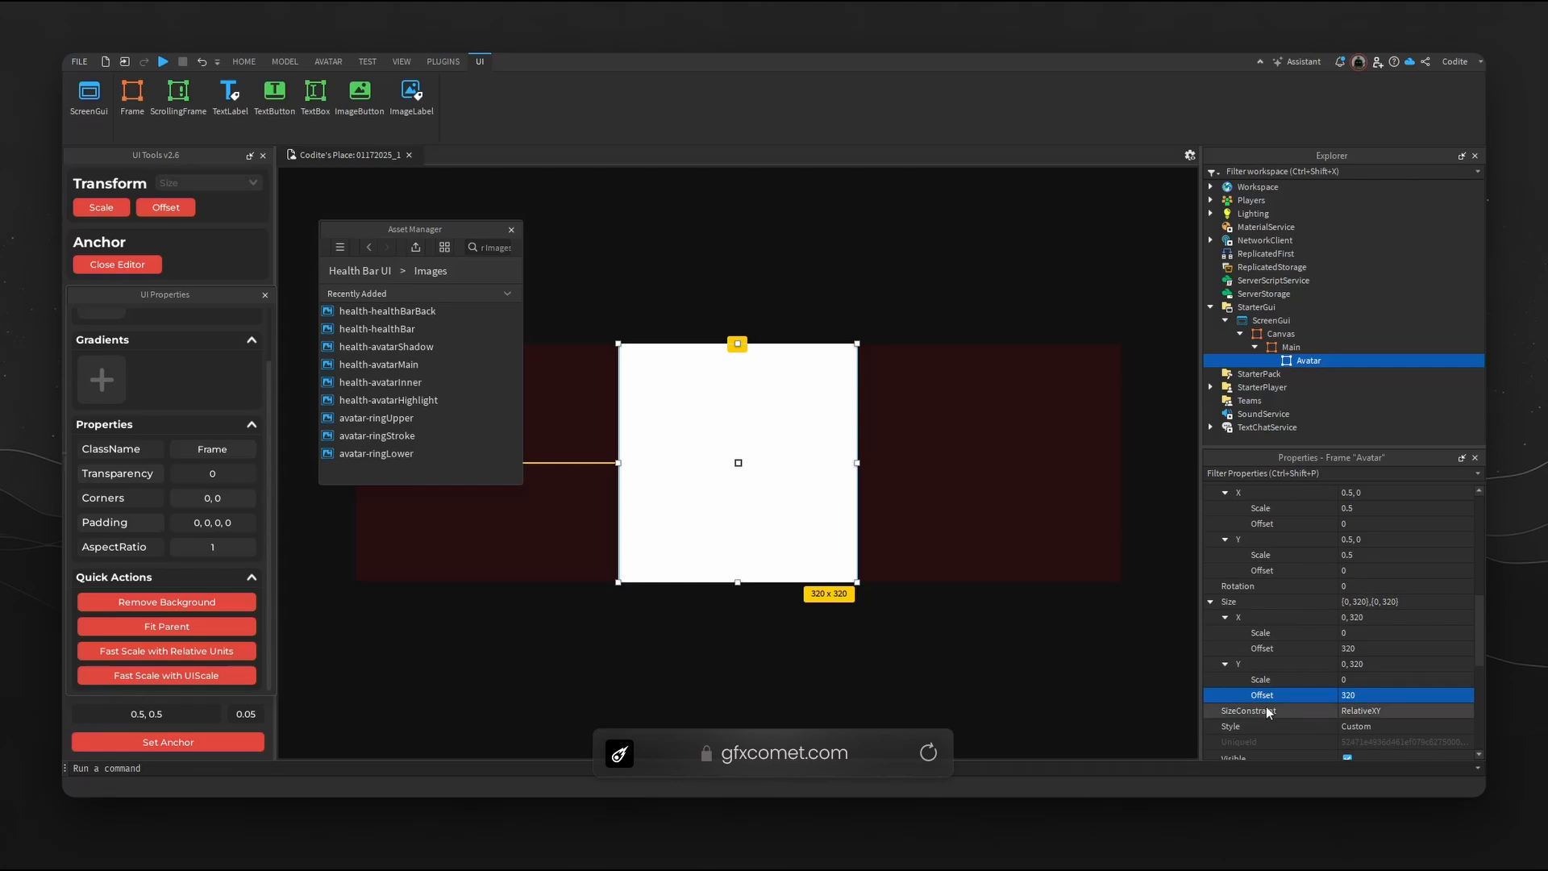
Give the Avatar frame a green background (0, 255, 72) with a background transparency of 0.8.
scroll(1363, 640, "up", 5)
left_click(1346, 597)
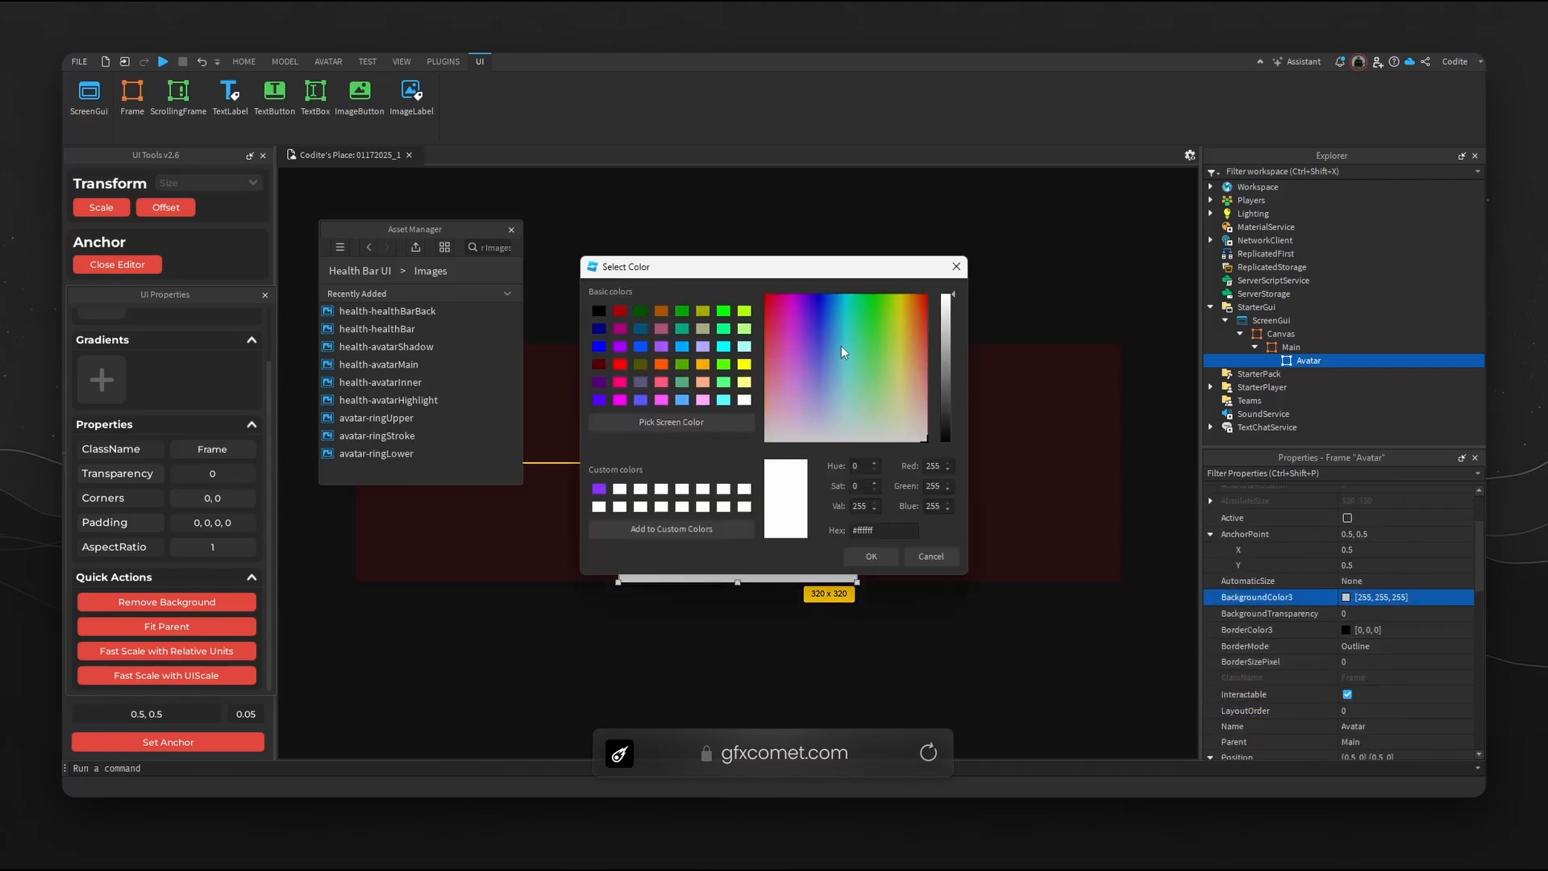
left_click_drag(766, 266, 876, 399)
left_click(975, 428)
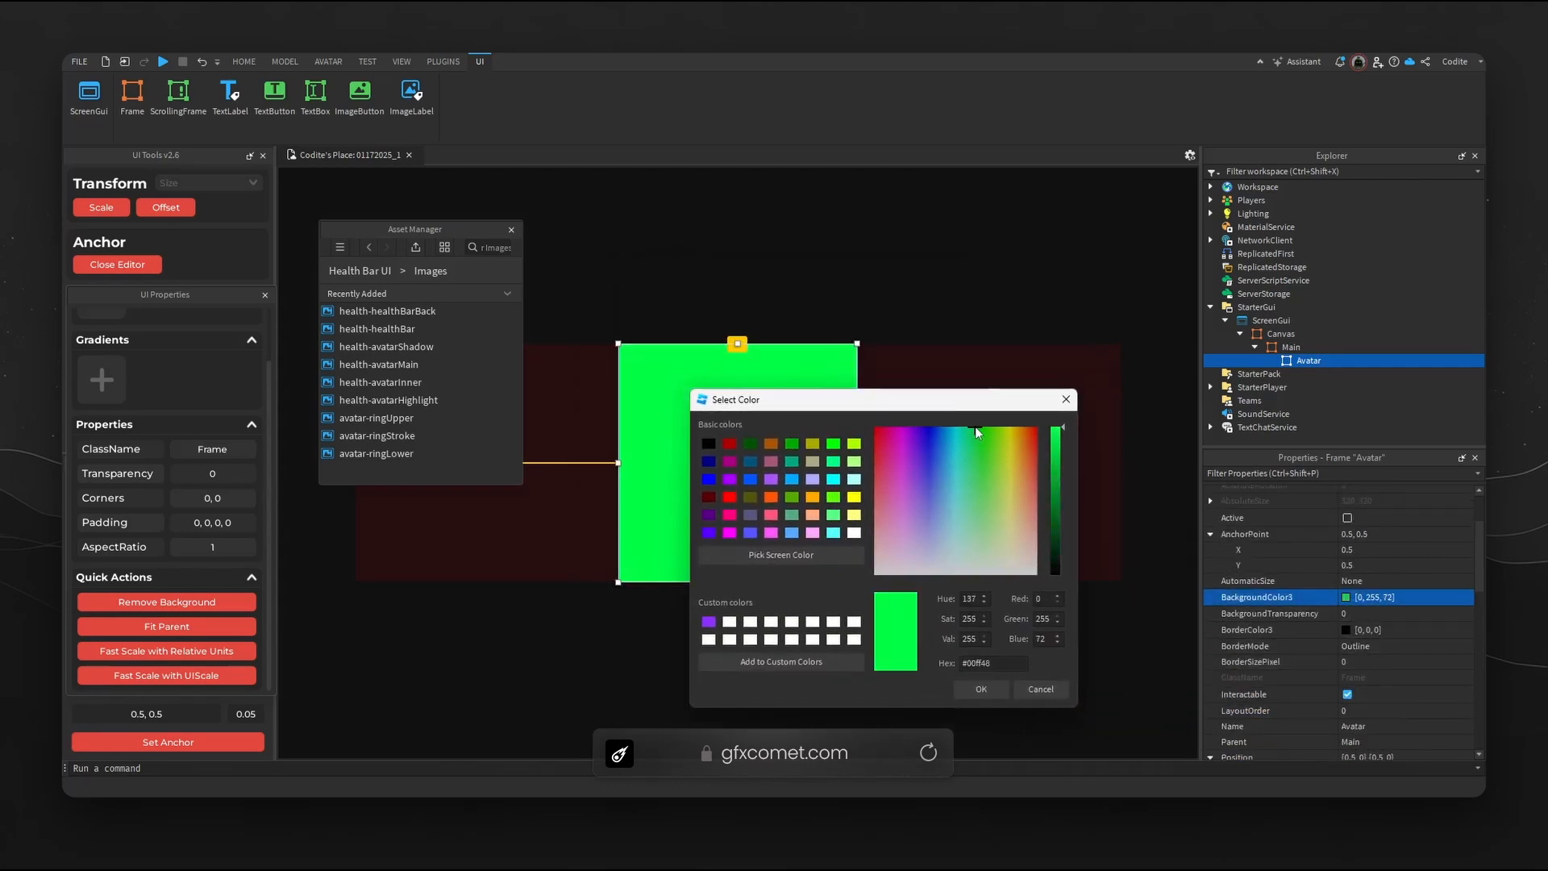
left_click(999, 694)
left_click(1397, 612)
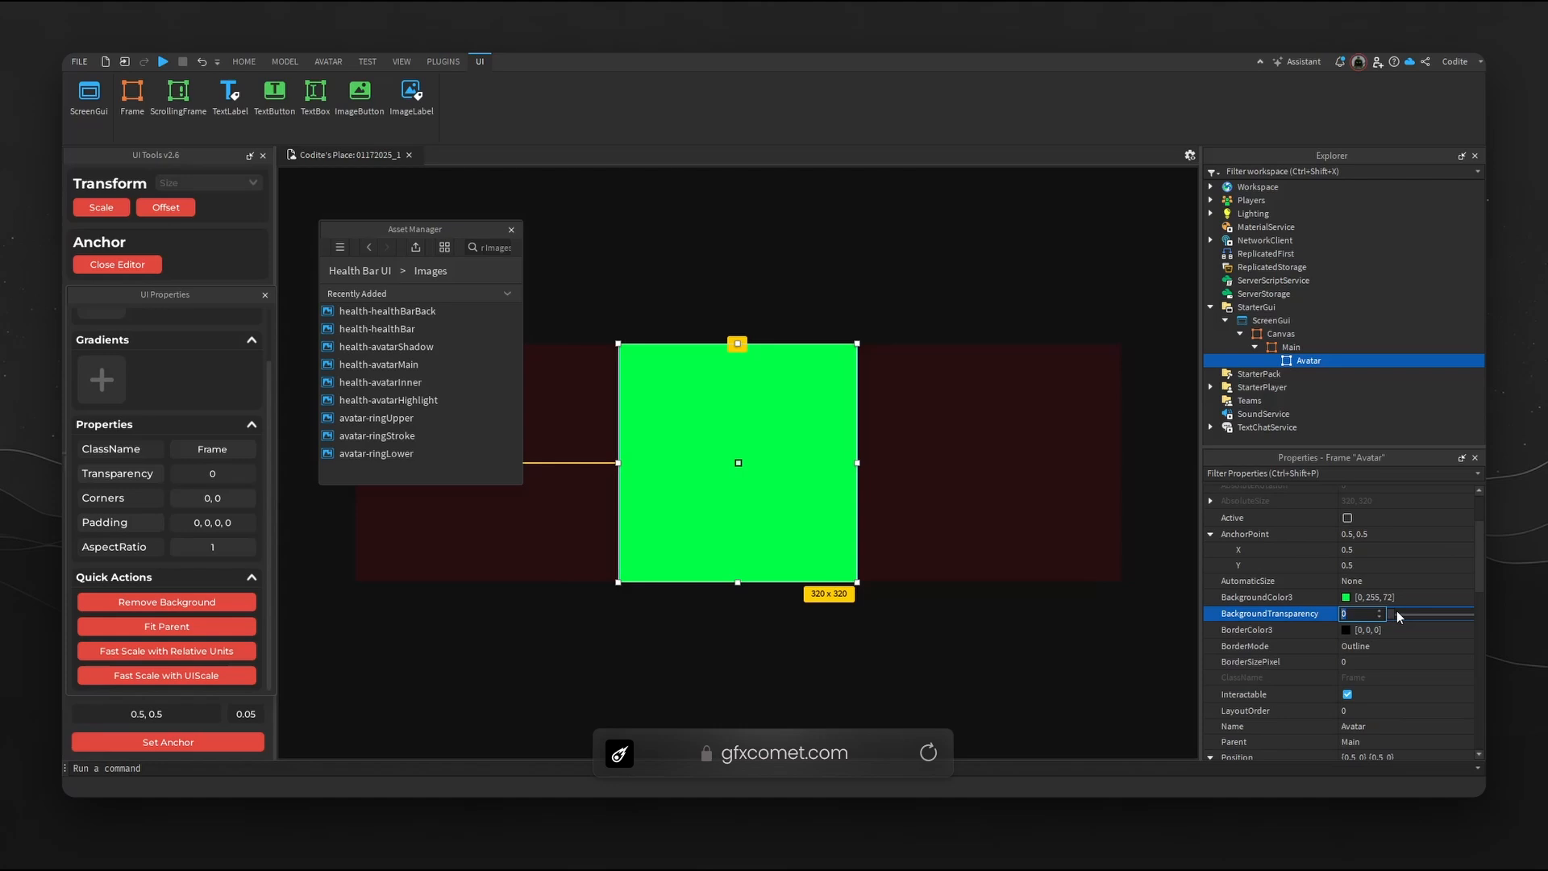
type("0.8")
key("Return")
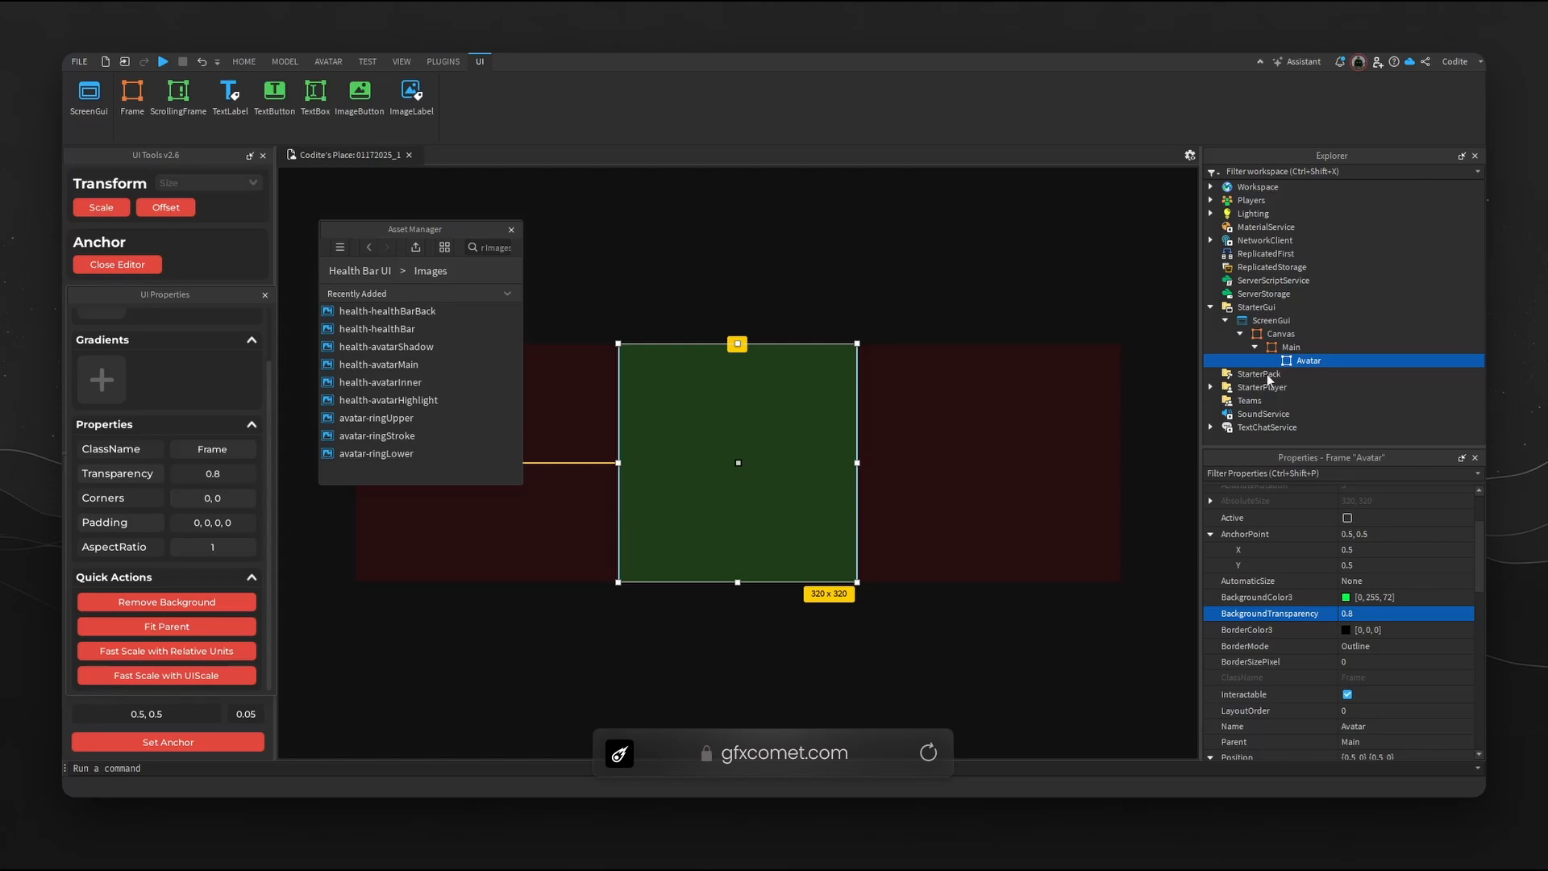
Insert an ImageLabel inside the Avatar frame, anchor it at 0.5, 0.5 and fit it to its parent.
left_click(1332, 360)
type("im")
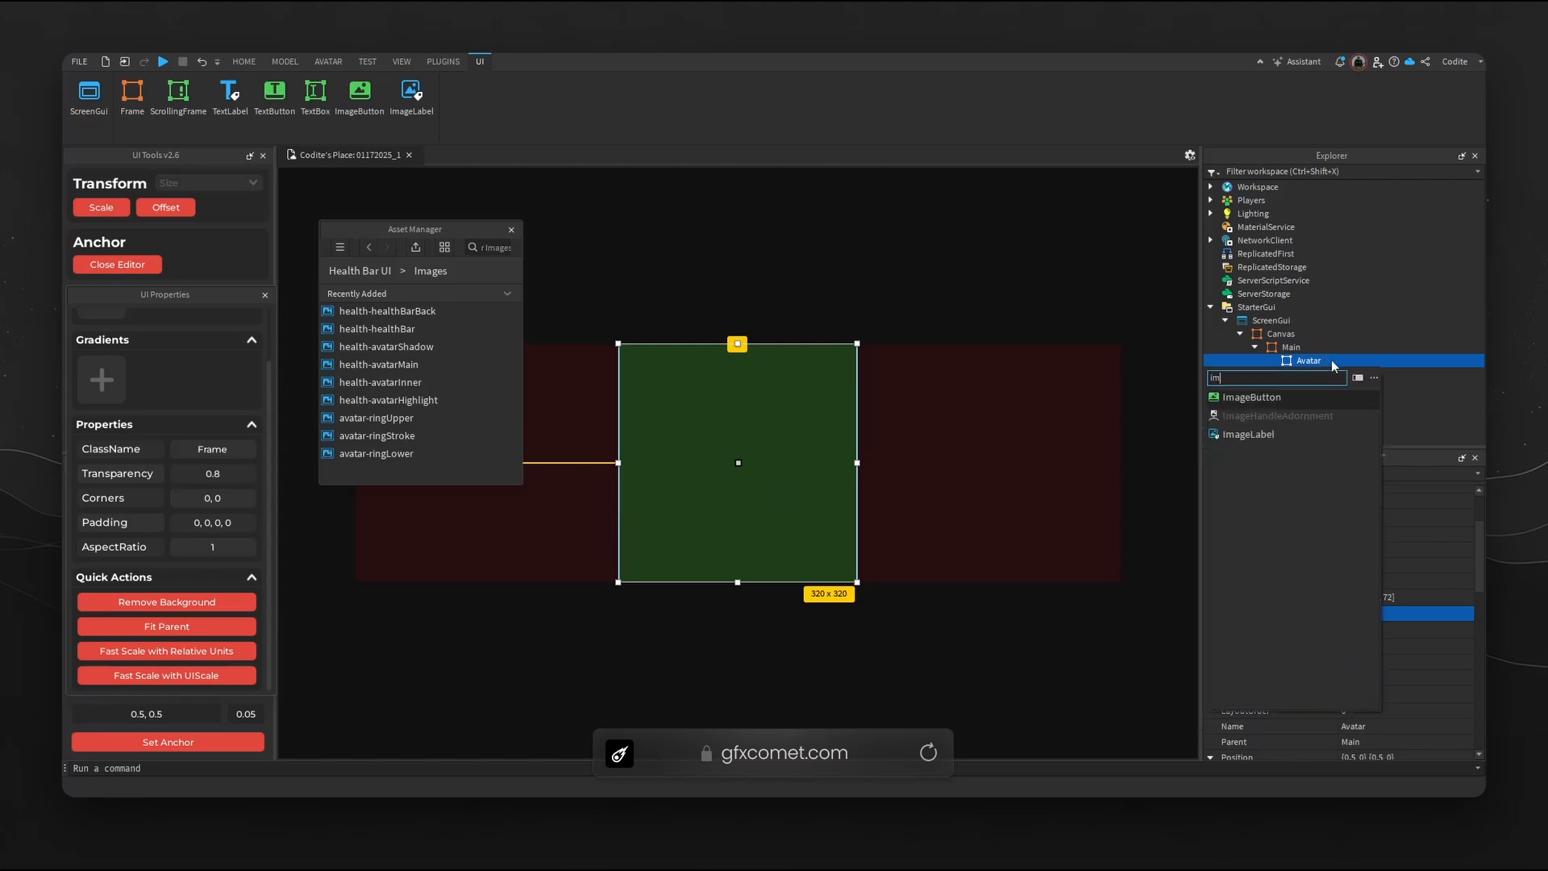
key("Return")
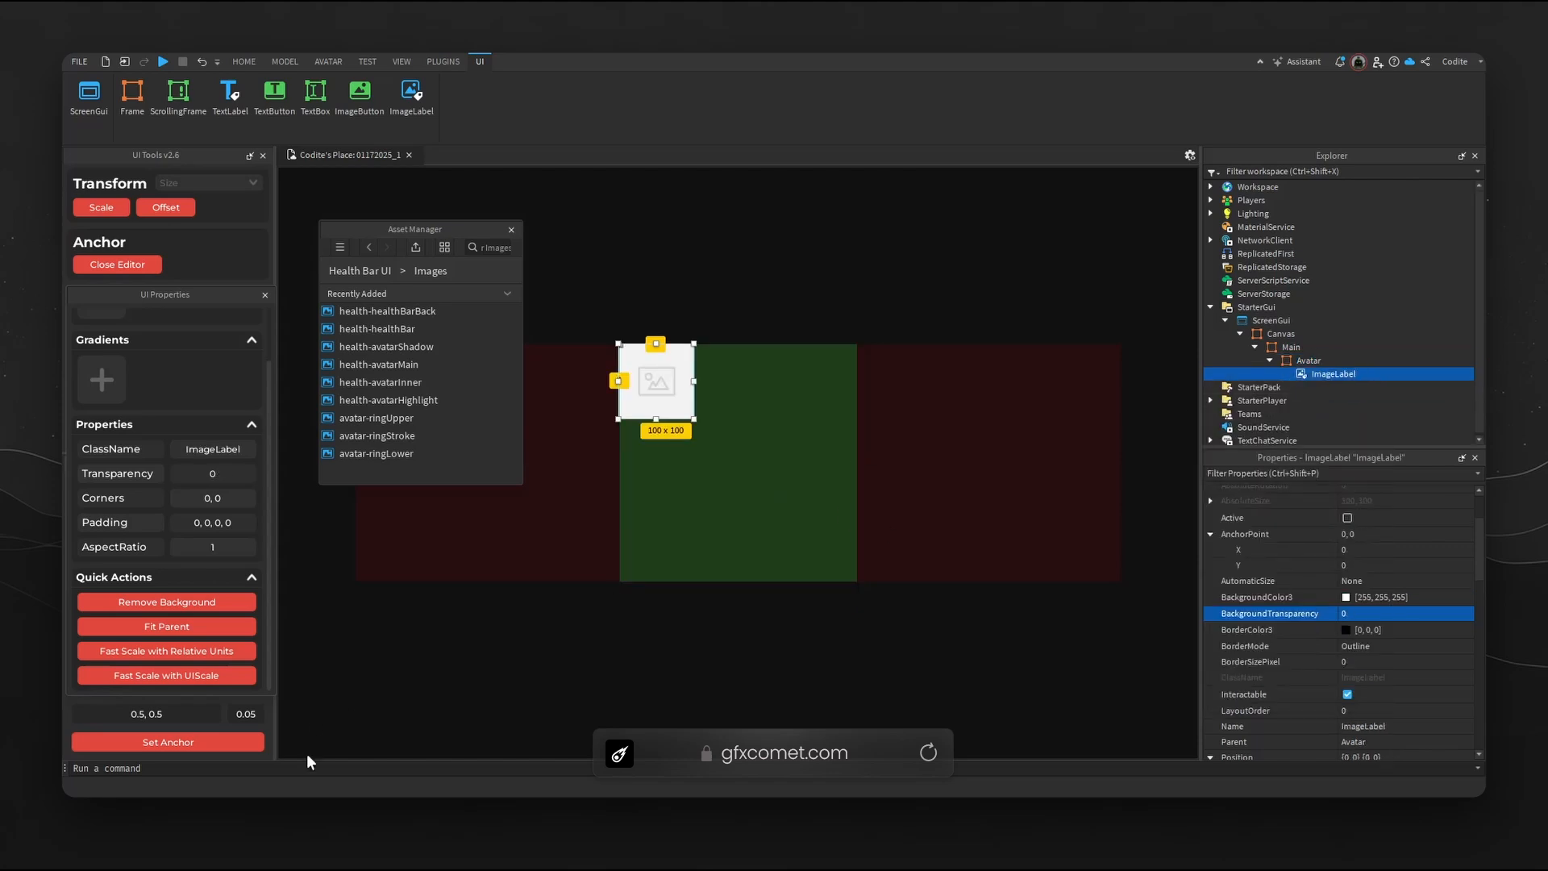
left_click(232, 748)
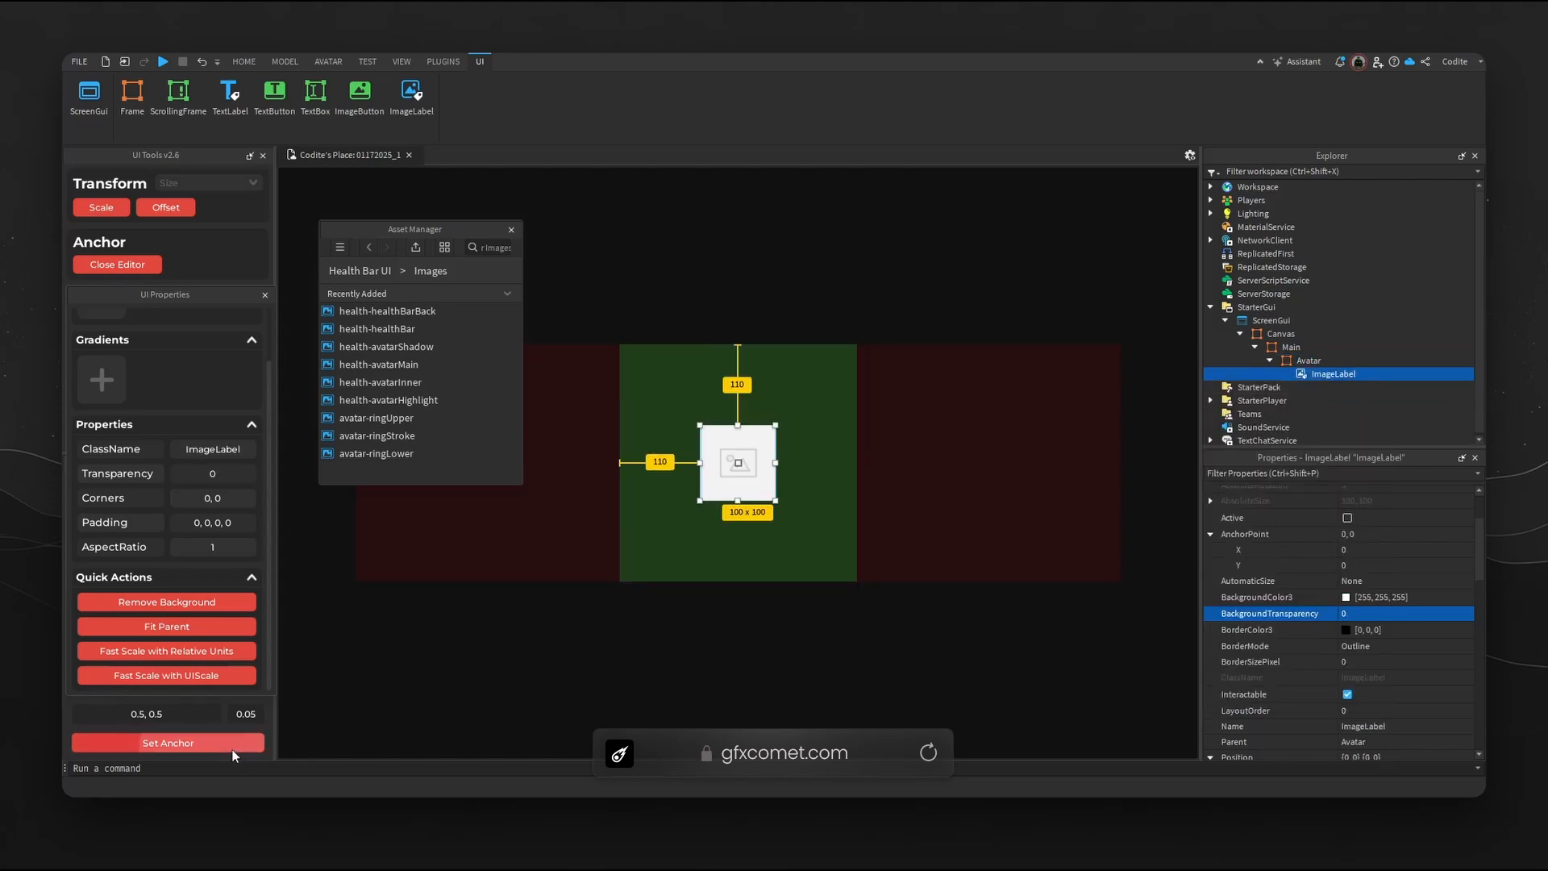
left_click(203, 622)
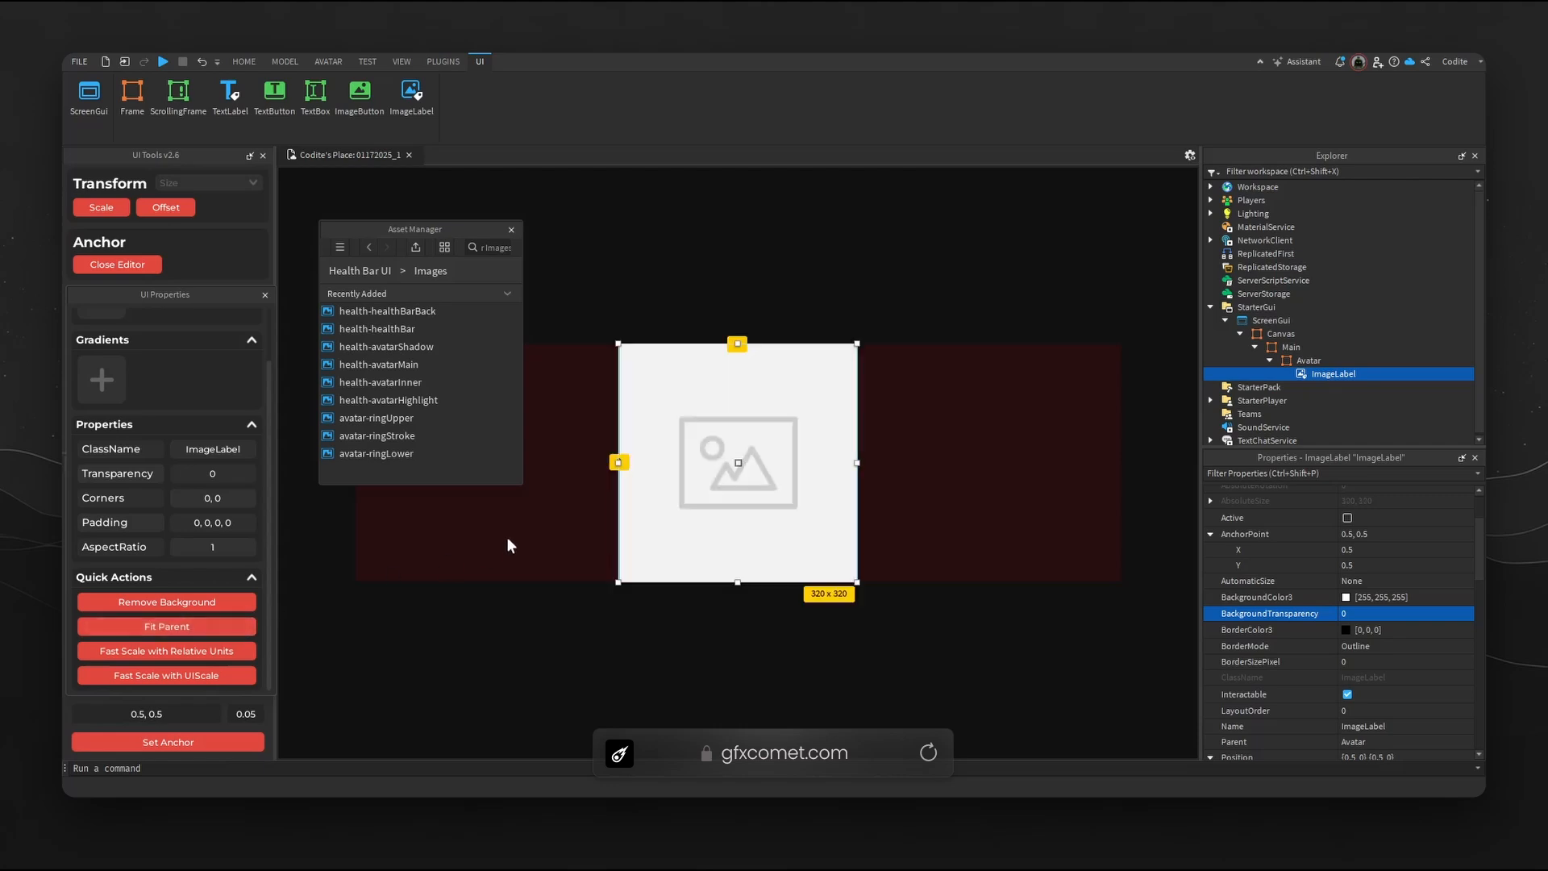
Assign the health-avatarMain asset as the image of the new ImageLabel.
left_click(389, 365)
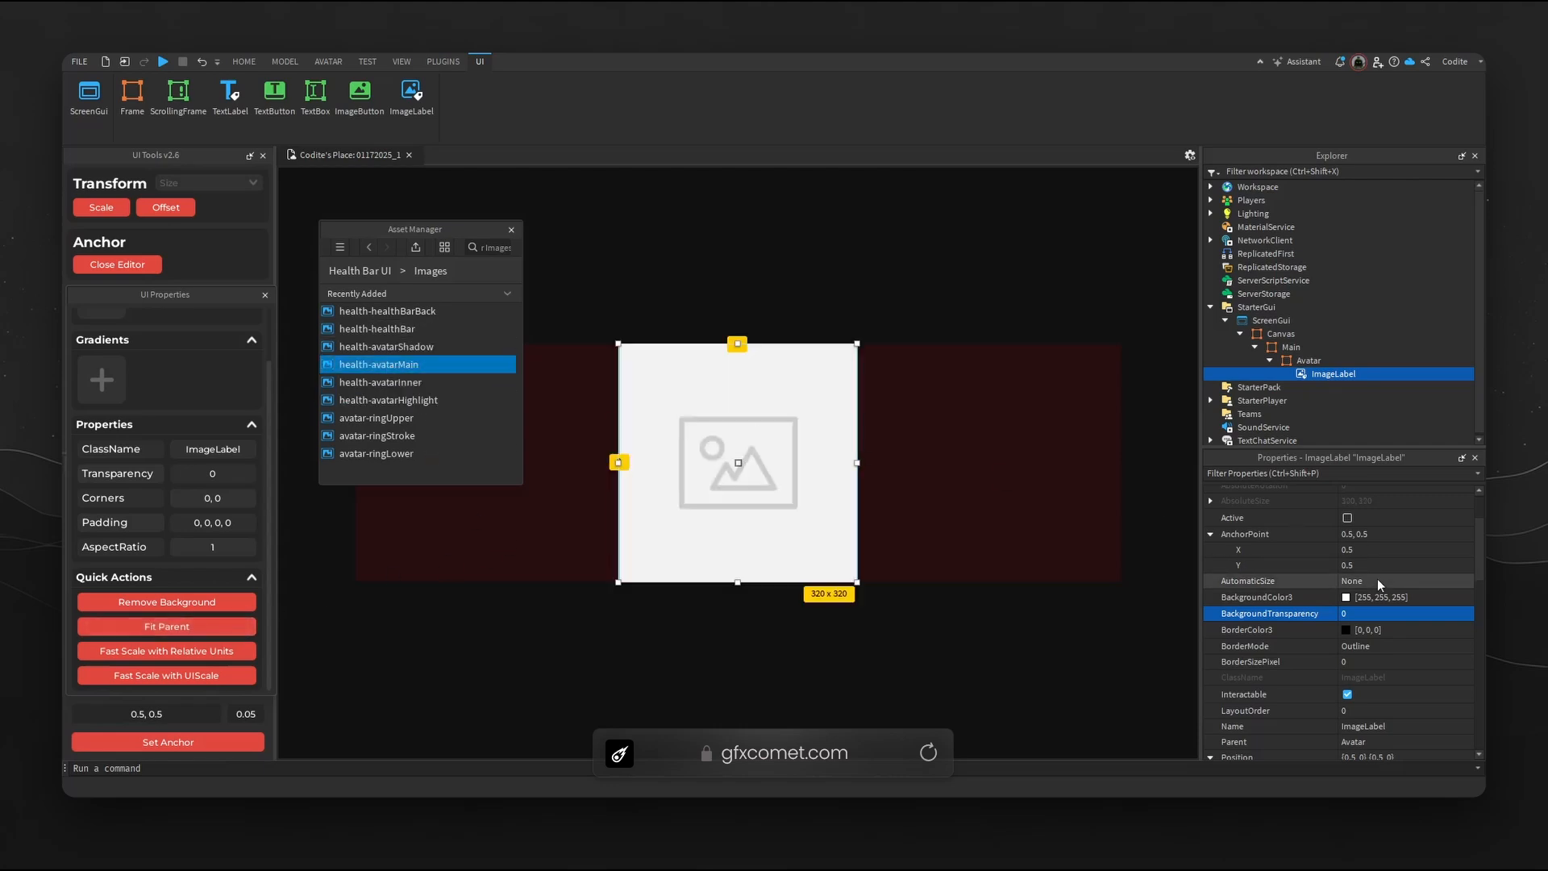
scroll(1377, 578, "down", 5)
left_click(1389, 692)
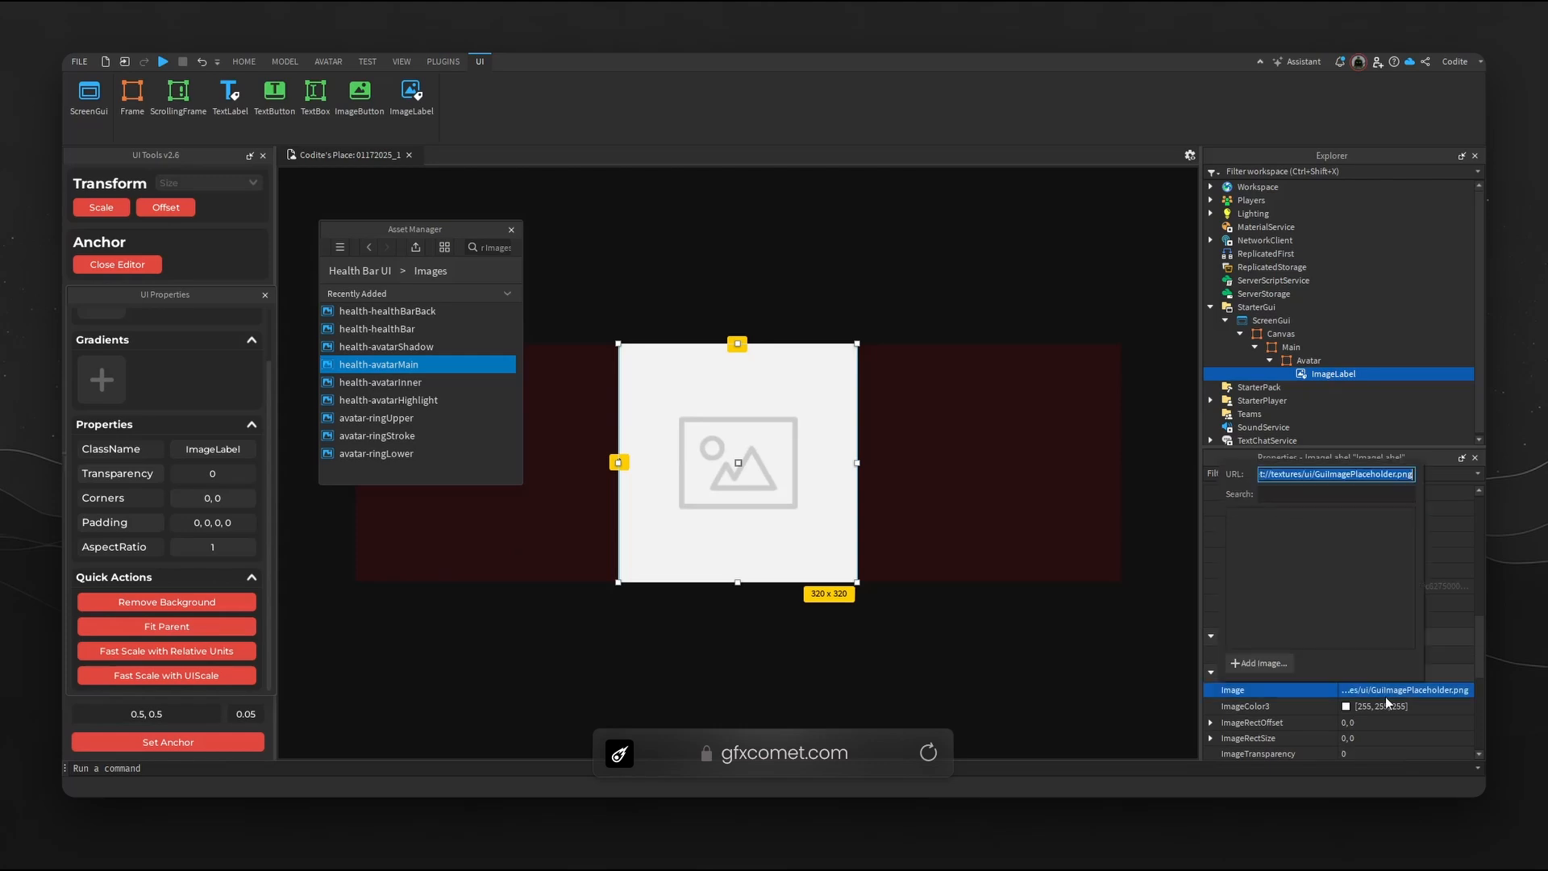
key("ctrl+v")
key("Return")
scroll(1388, 703, "down", 1)
left_click(1390, 710)
Set the ImageLabel's background transparency to 1 and rename it Main.
scroll(1386, 697, "up", 6)
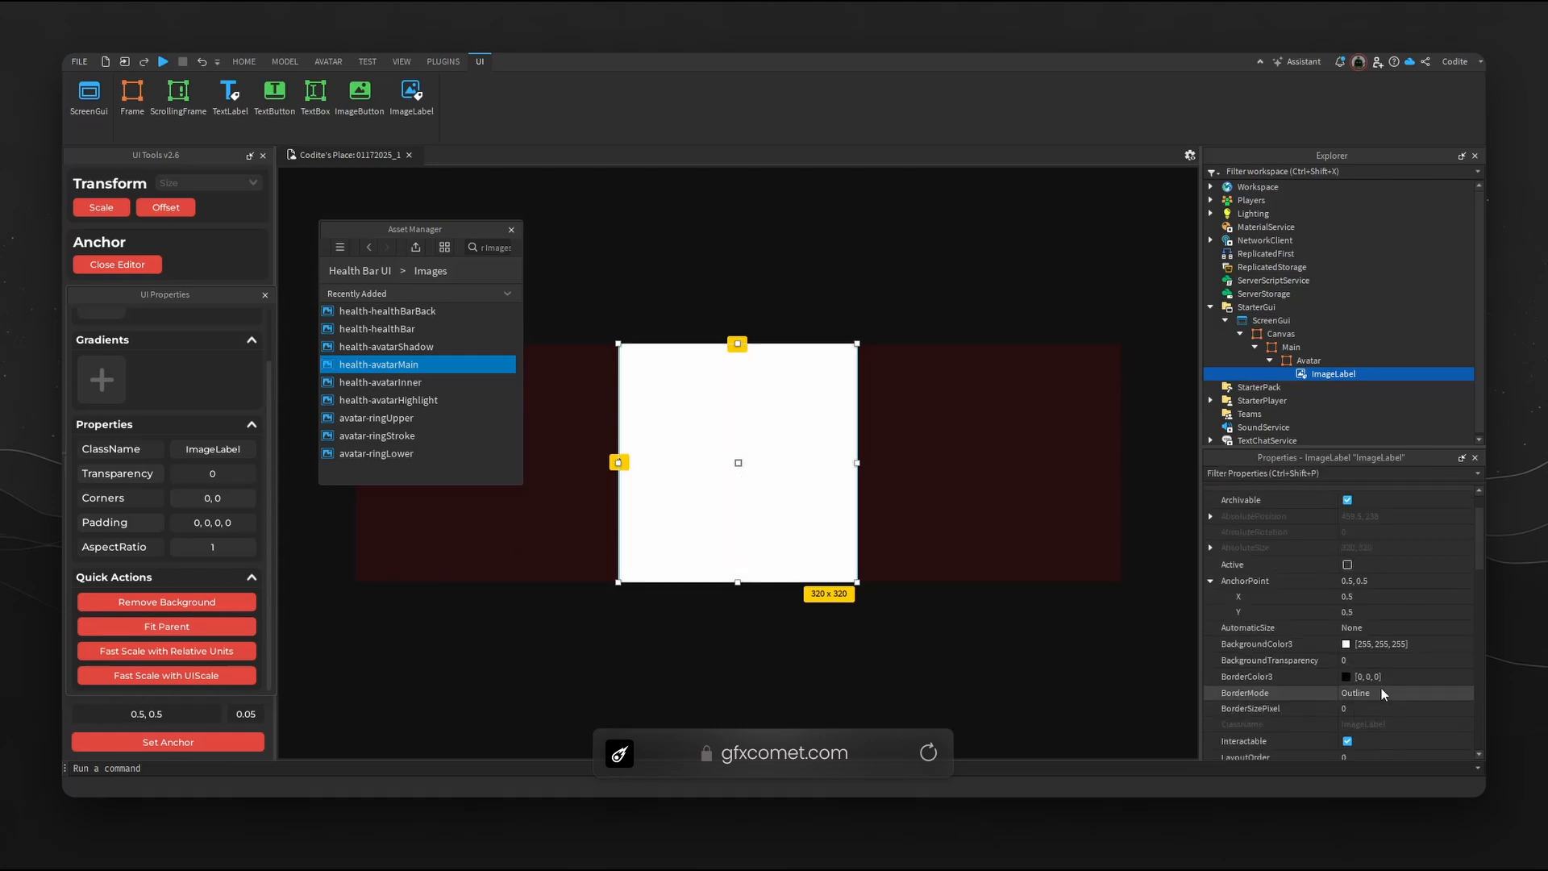
left_click(1419, 654)
type("1")
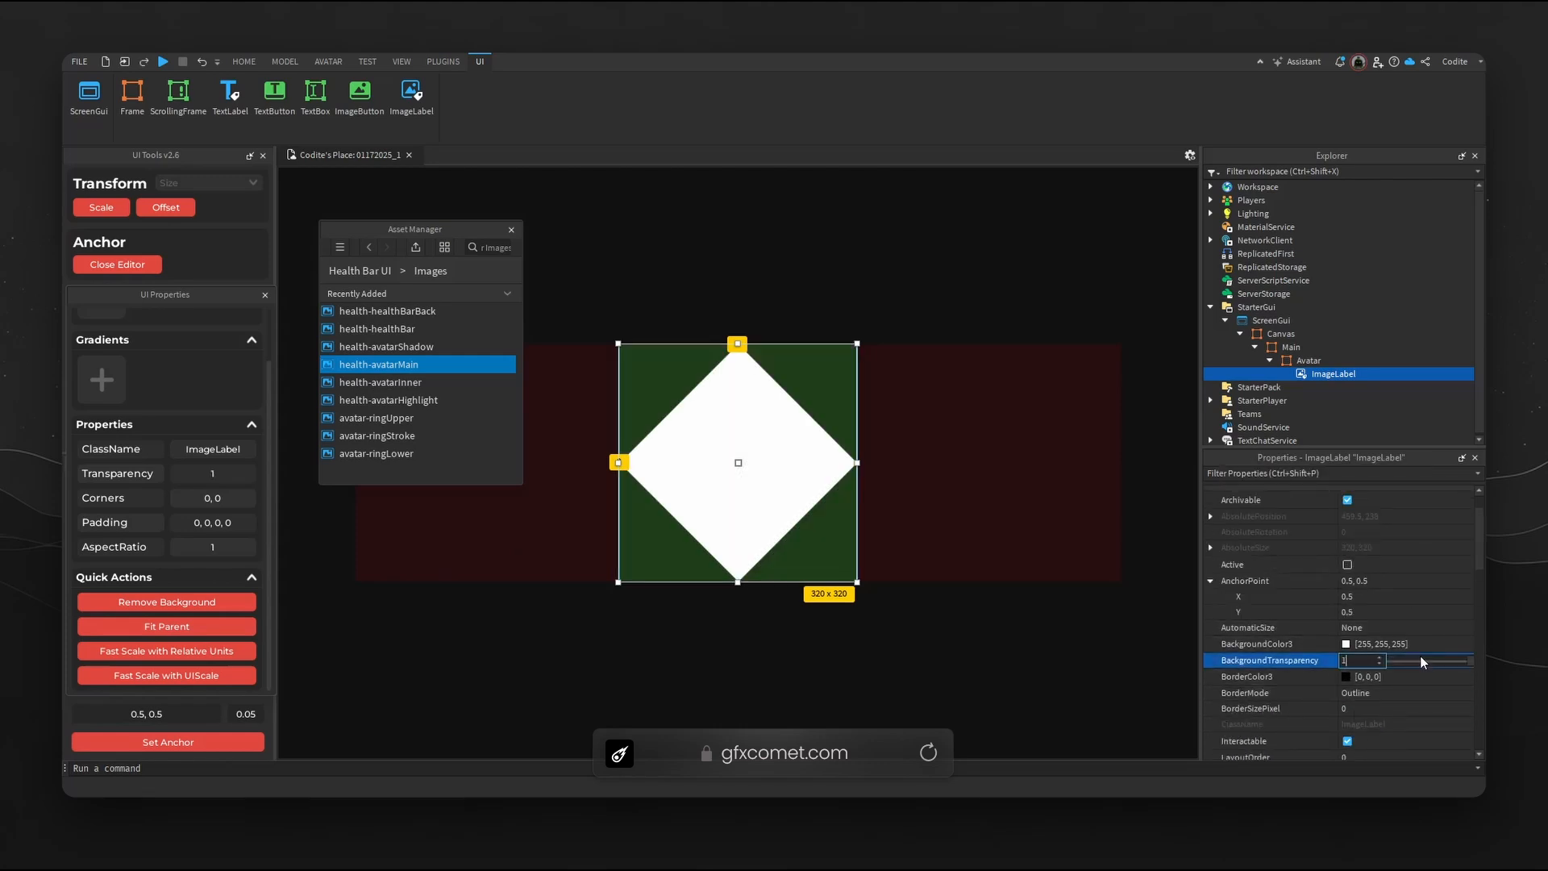
key("Return")
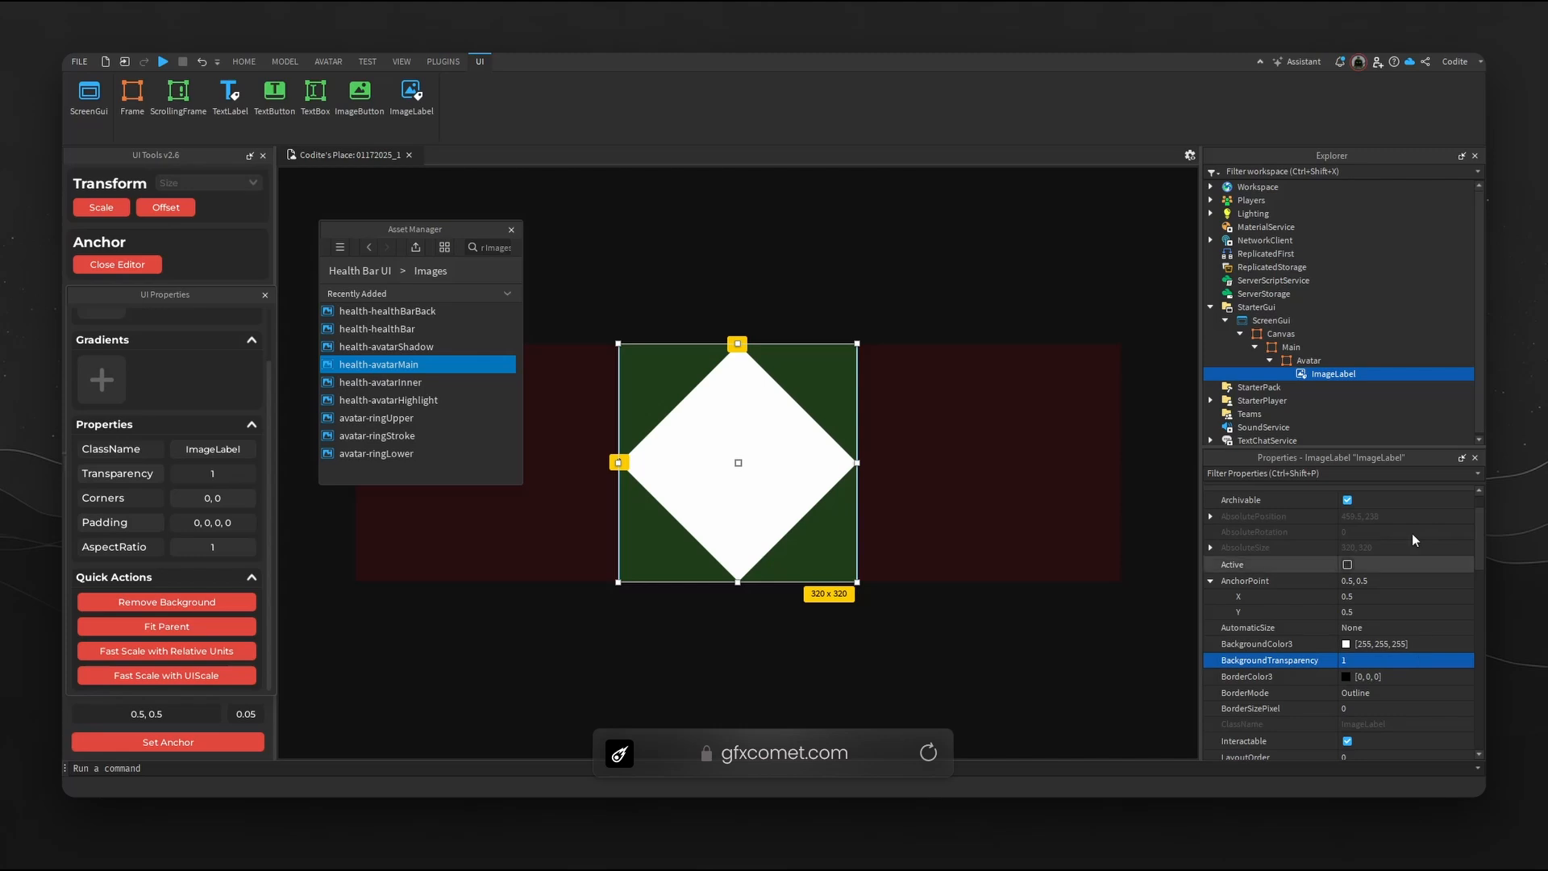
left_click(1329, 376)
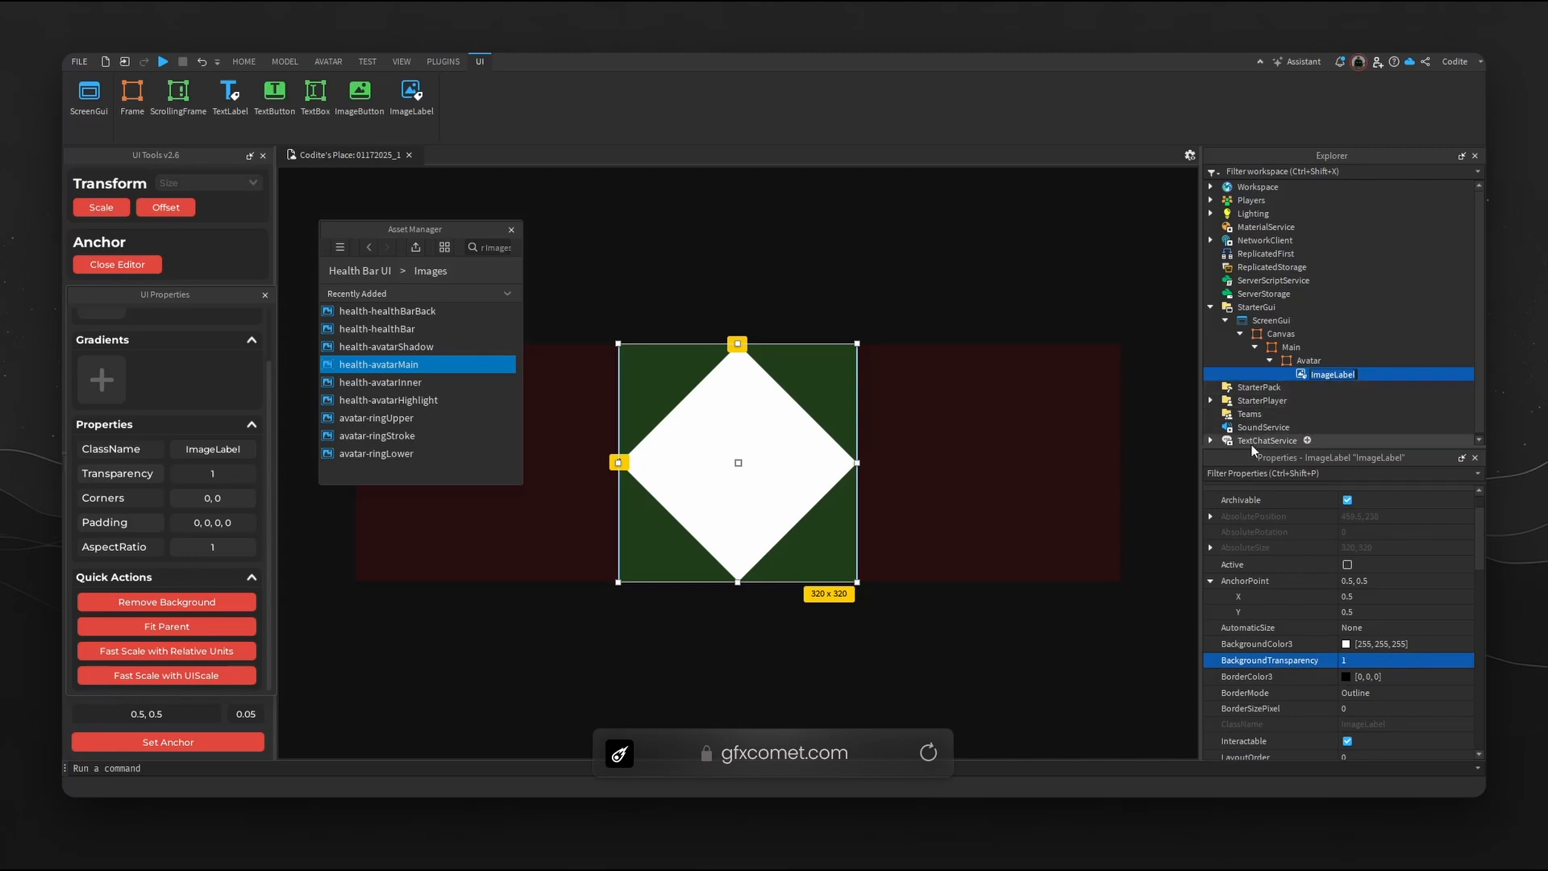
type("Main")
key("Return")
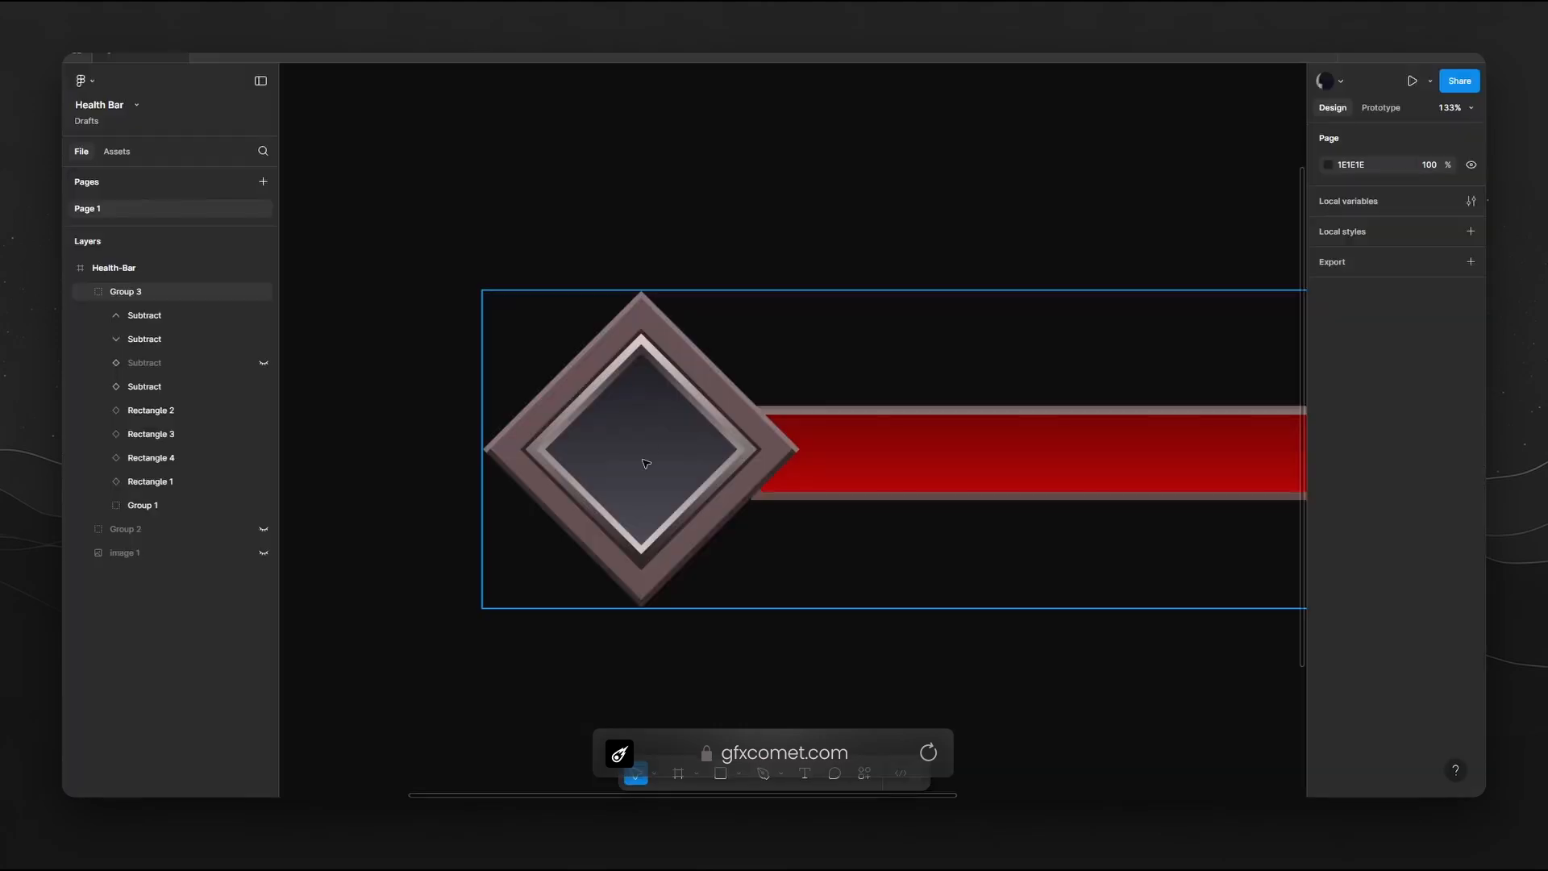
Switch to the Figma health bar design and hide Rectangle 2, Rectangle 3, Rectangle 4 and the visible Subtract ring.
left_click(671, 441)
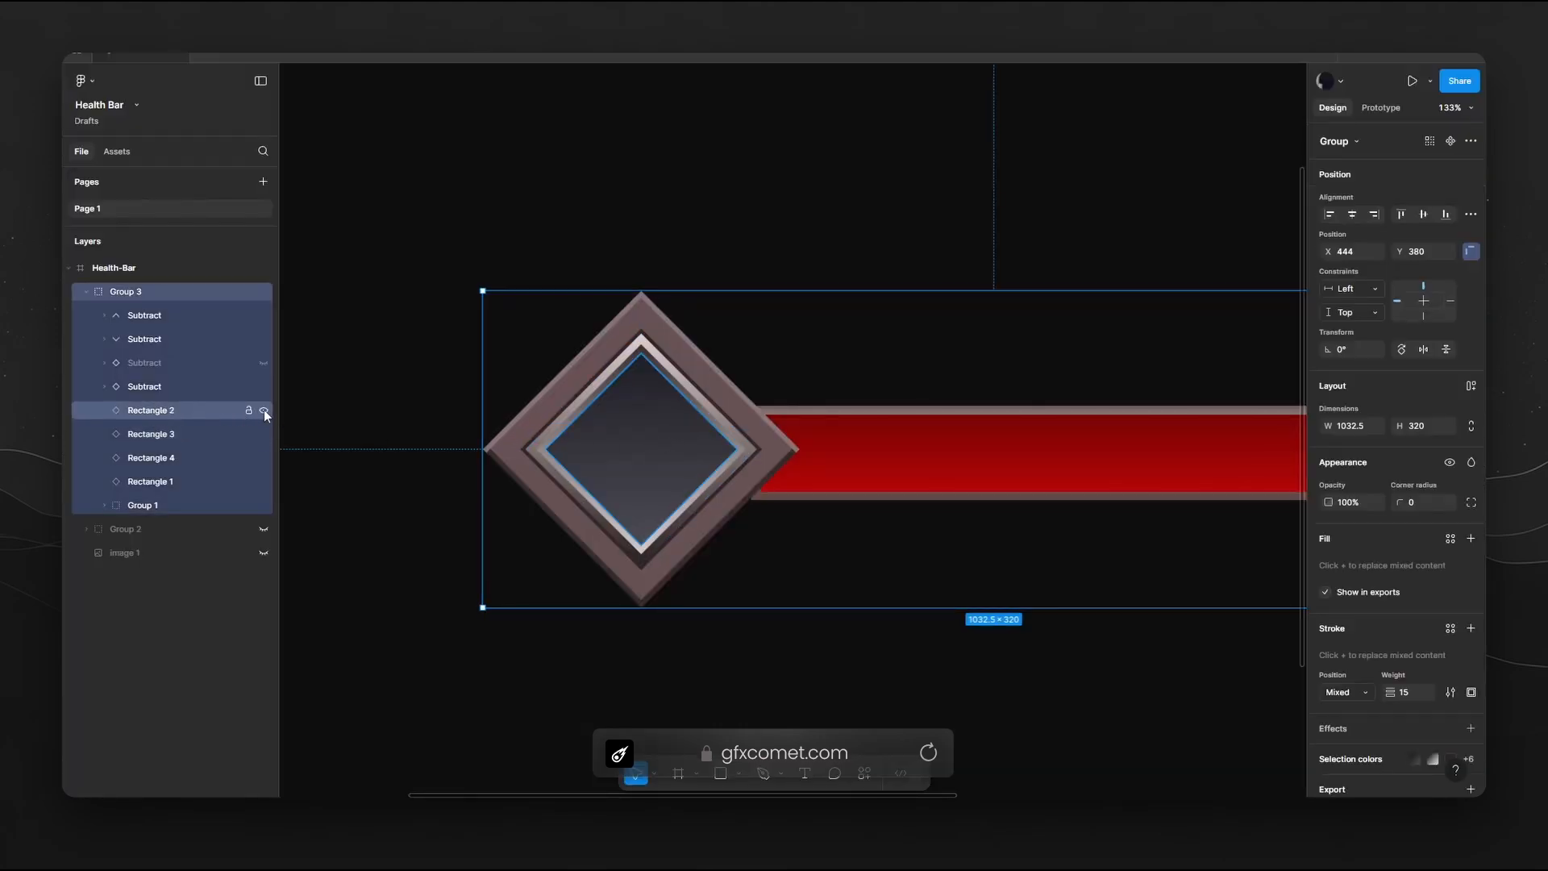
left_click(263, 410)
left_click(263, 409)
left_click(263, 410)
left_click(258, 438)
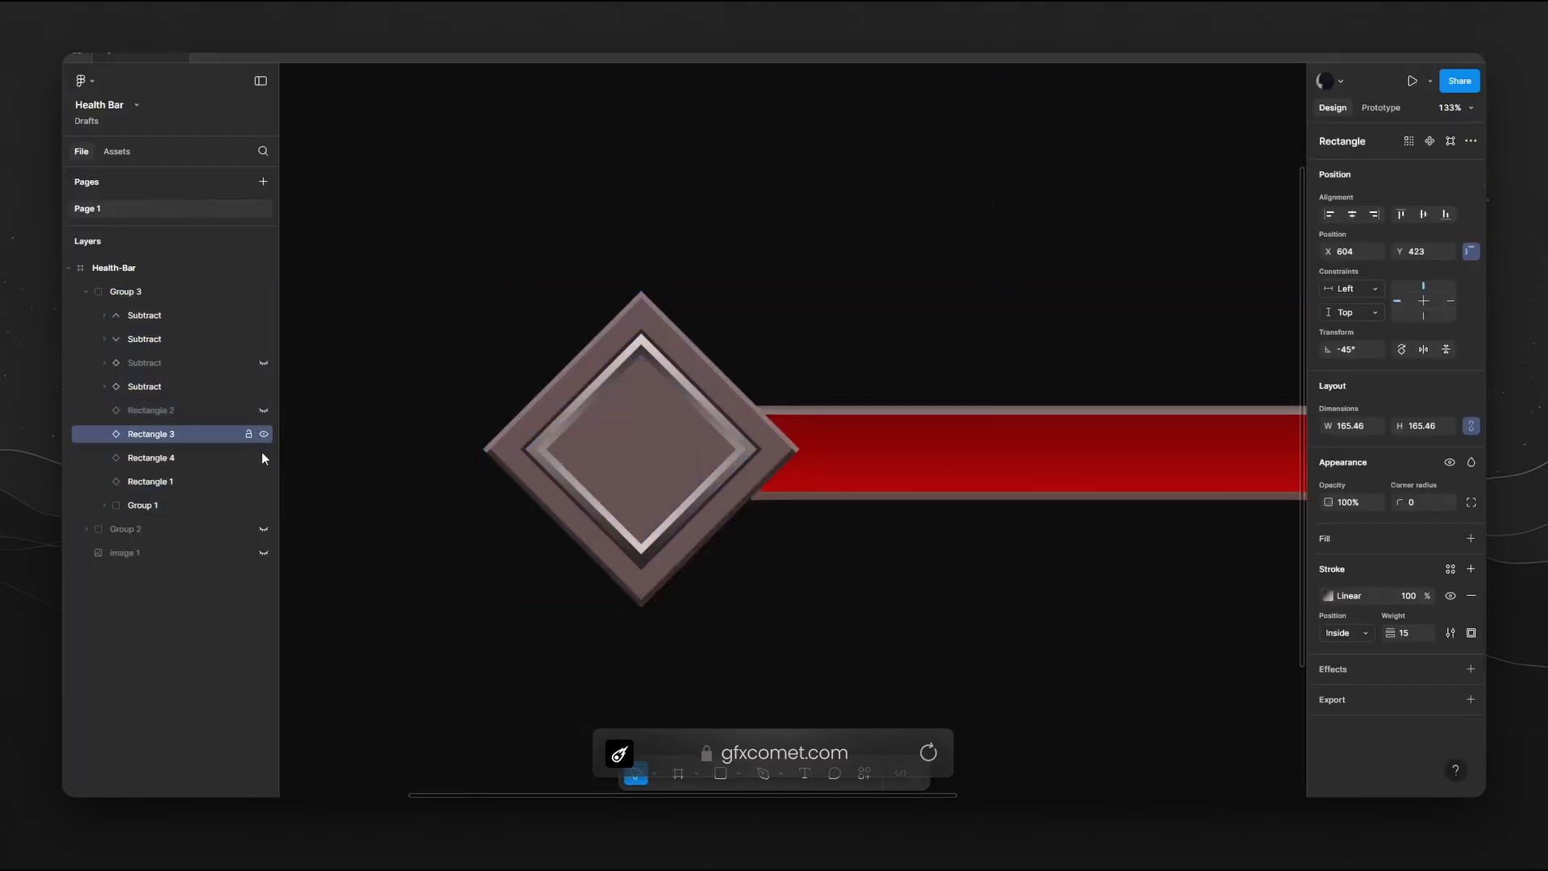
left_click(263, 434)
left_click(263, 458)
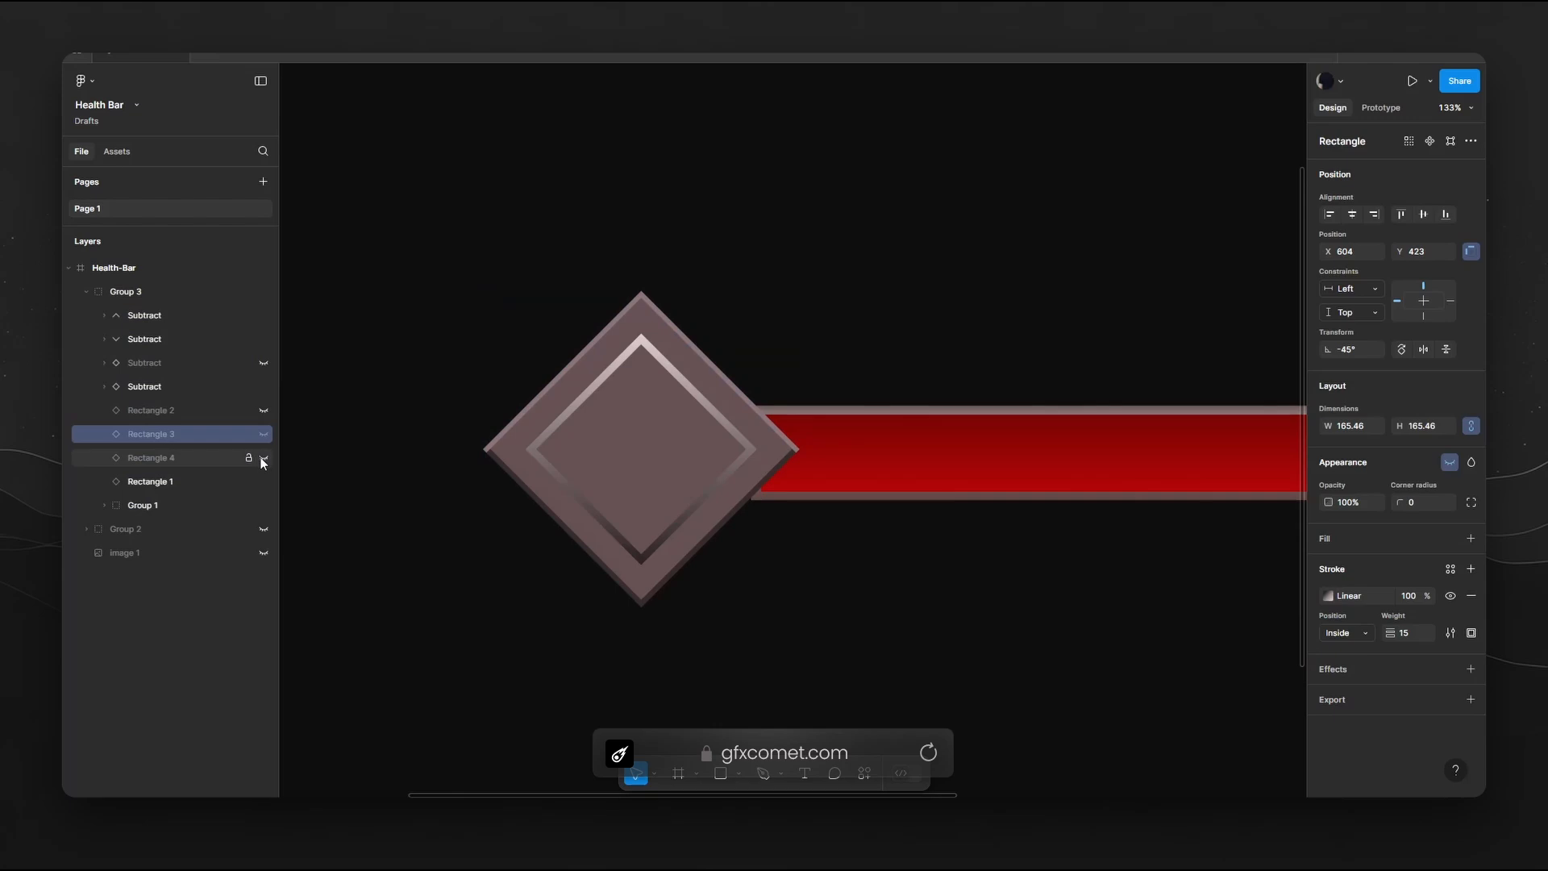
left_click(263, 387)
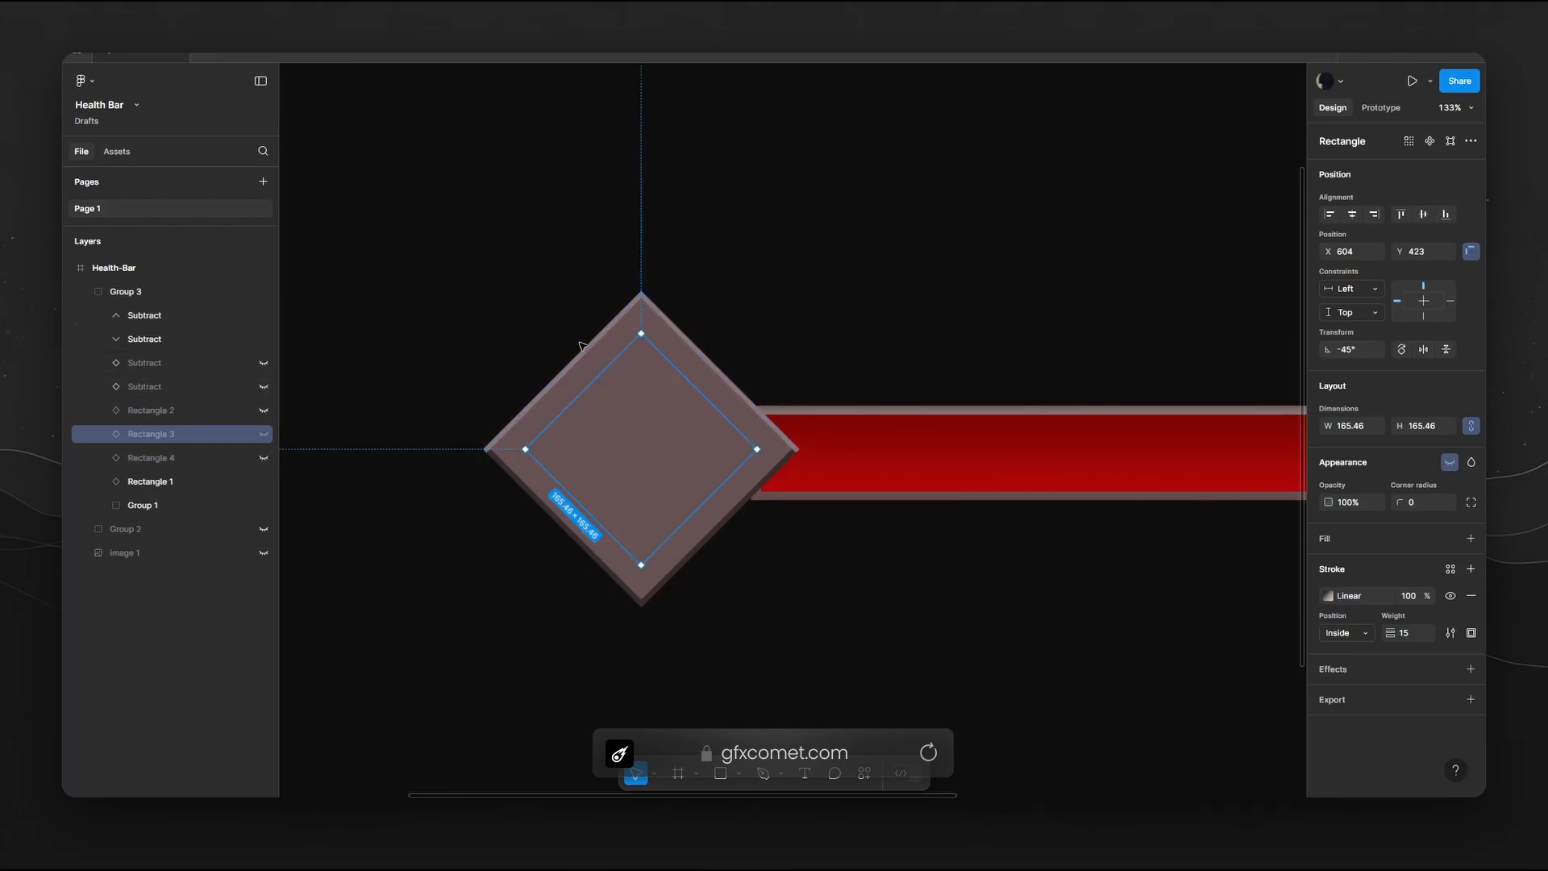
Examine the plain avatar diamond with its highlight and shadow edges, and show the hidden inner layers again.
scroll(567, 510, "up", 5)
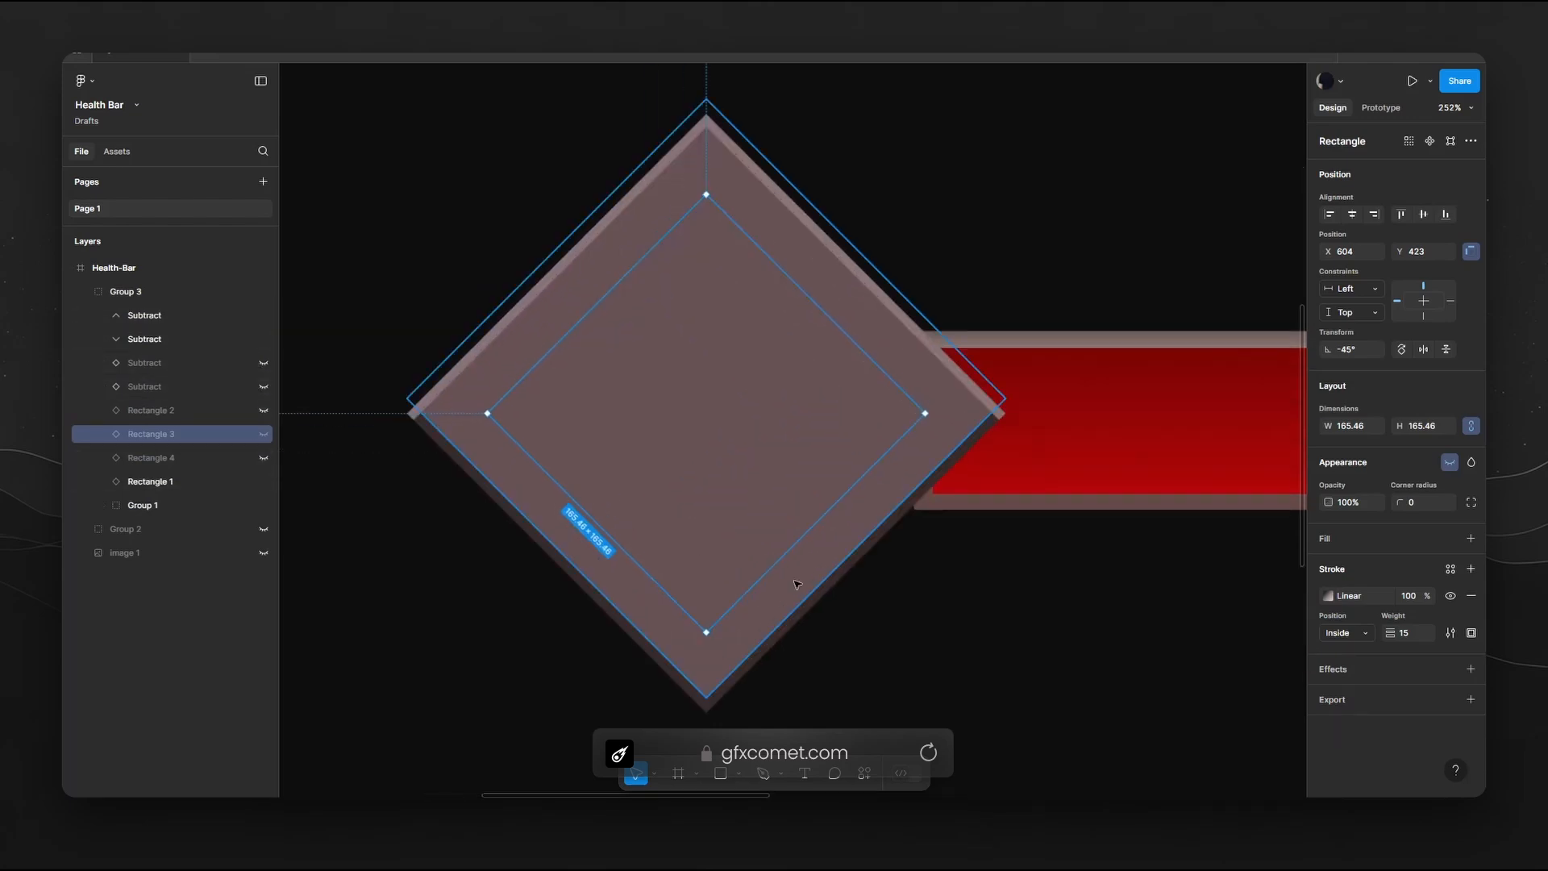
left_click(903, 522)
mouse_move(843, 458)
left_mouse_down()
mouse_move(819, 597)
mouse_move(883, 460)
mouse_move(848, 437)
left_mouse_up()
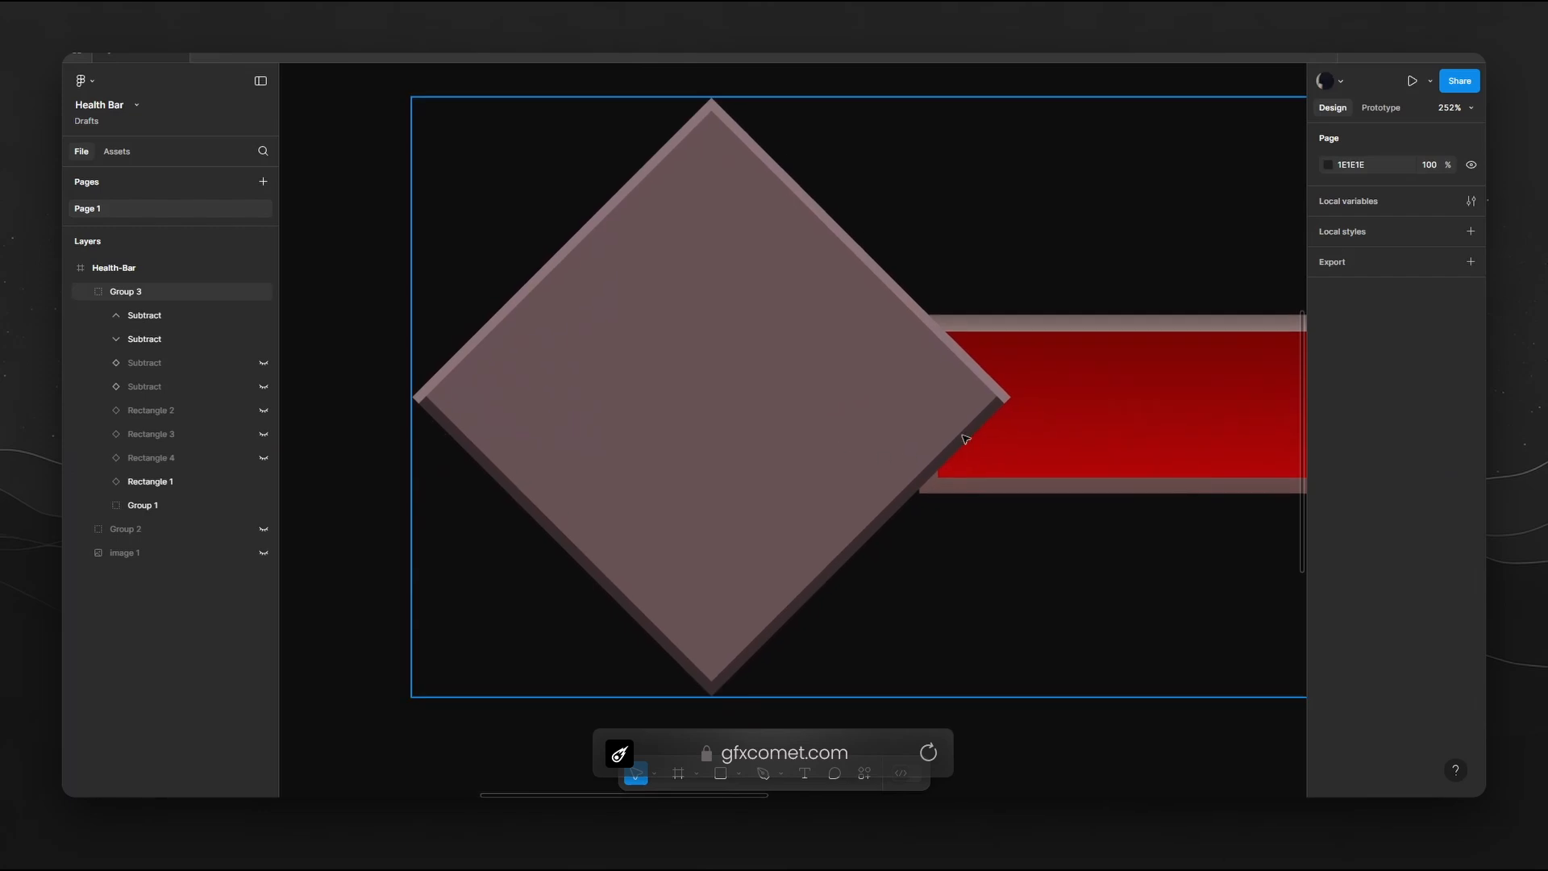
scroll(1092, 379, "down", 5)
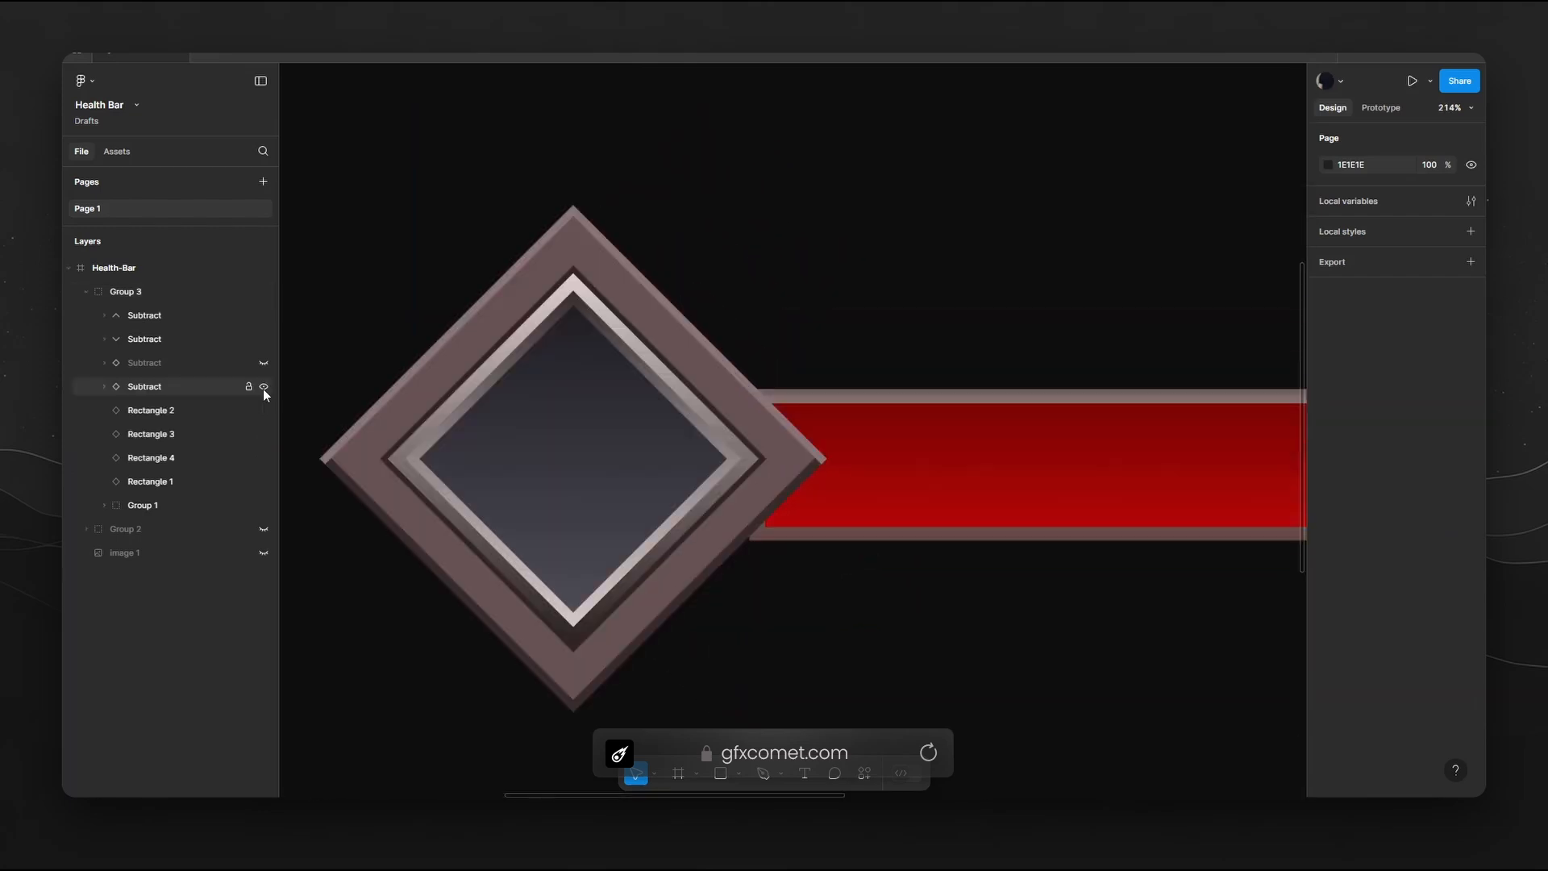
left_click(263, 388)
left_click(263, 388)
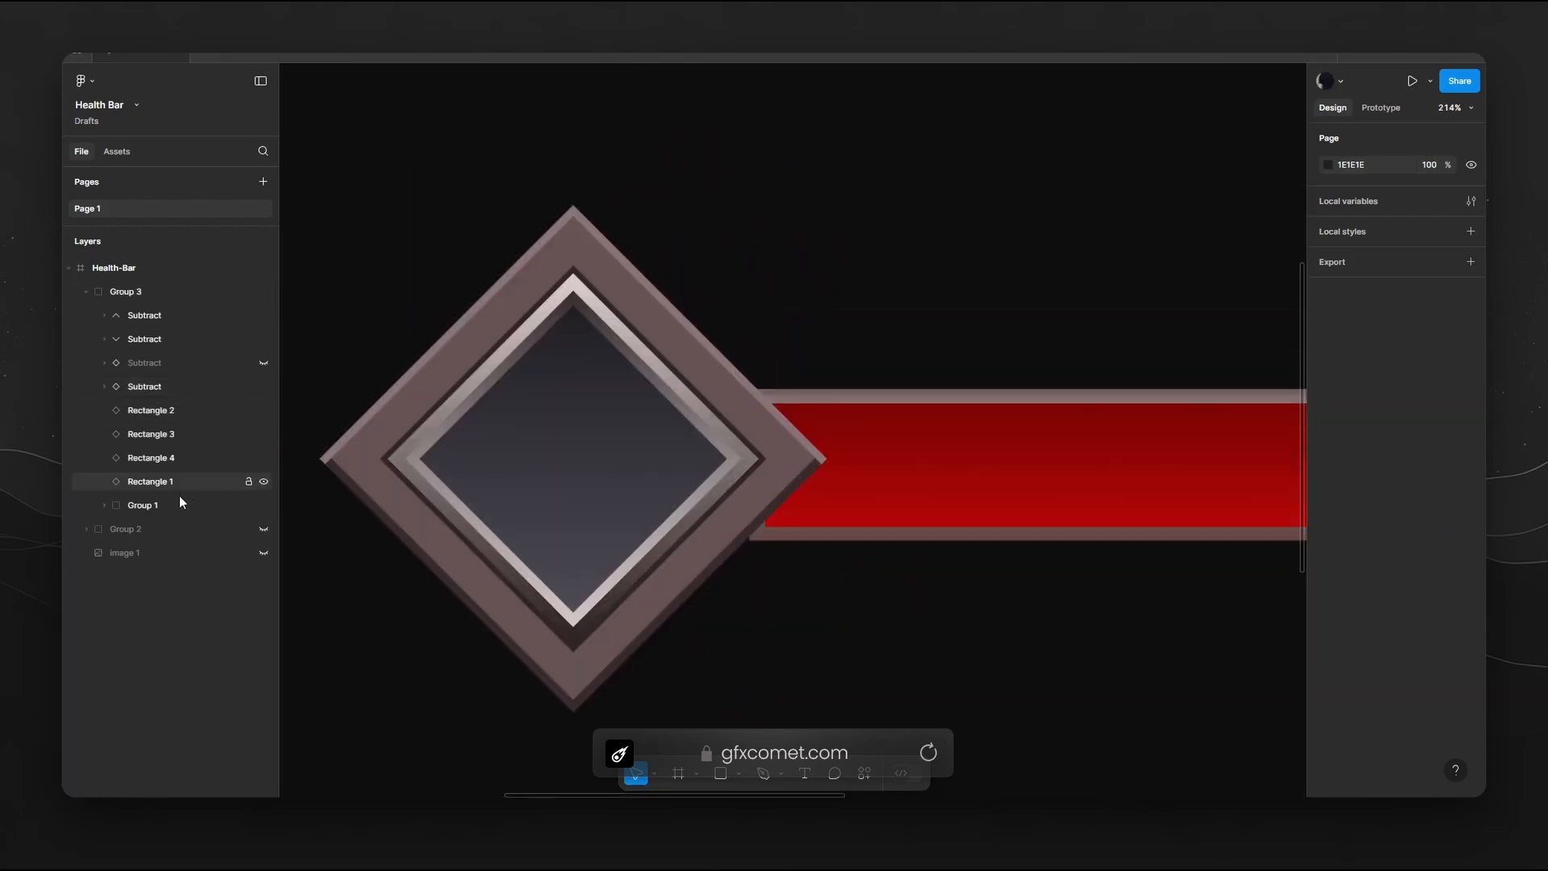
Duplicate Rectangle 1 beneath itself as an outer diamond, about 234.76 × 234.76, and fill it with 20191A.
left_click(233, 481)
left_click_drag(175, 483, 176, 493)
left_click_drag(573, 205, 576, 200)
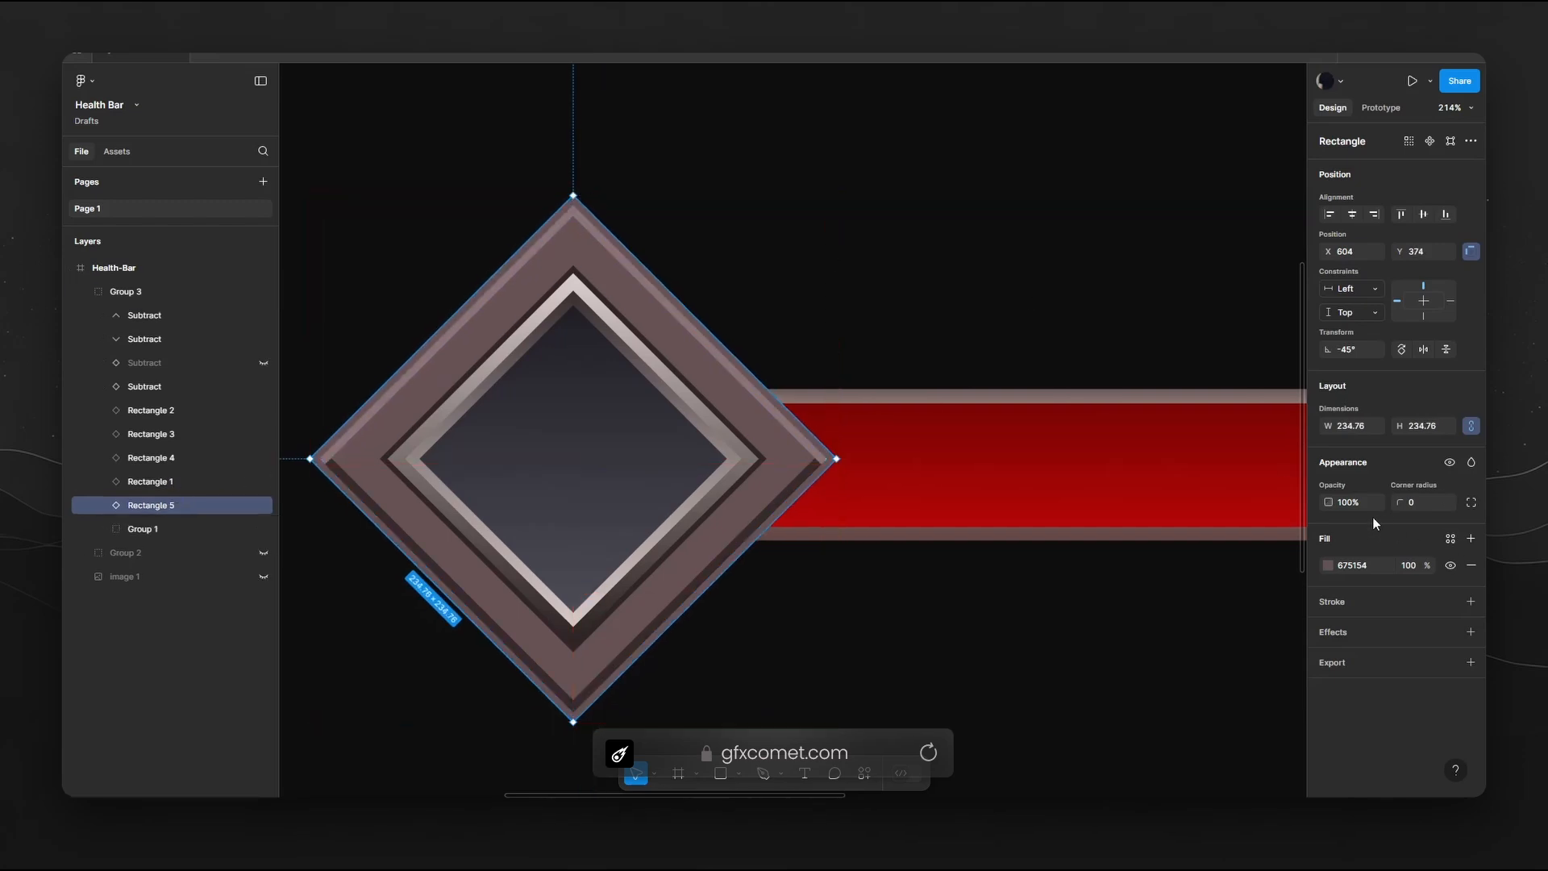
left_click(1326, 566)
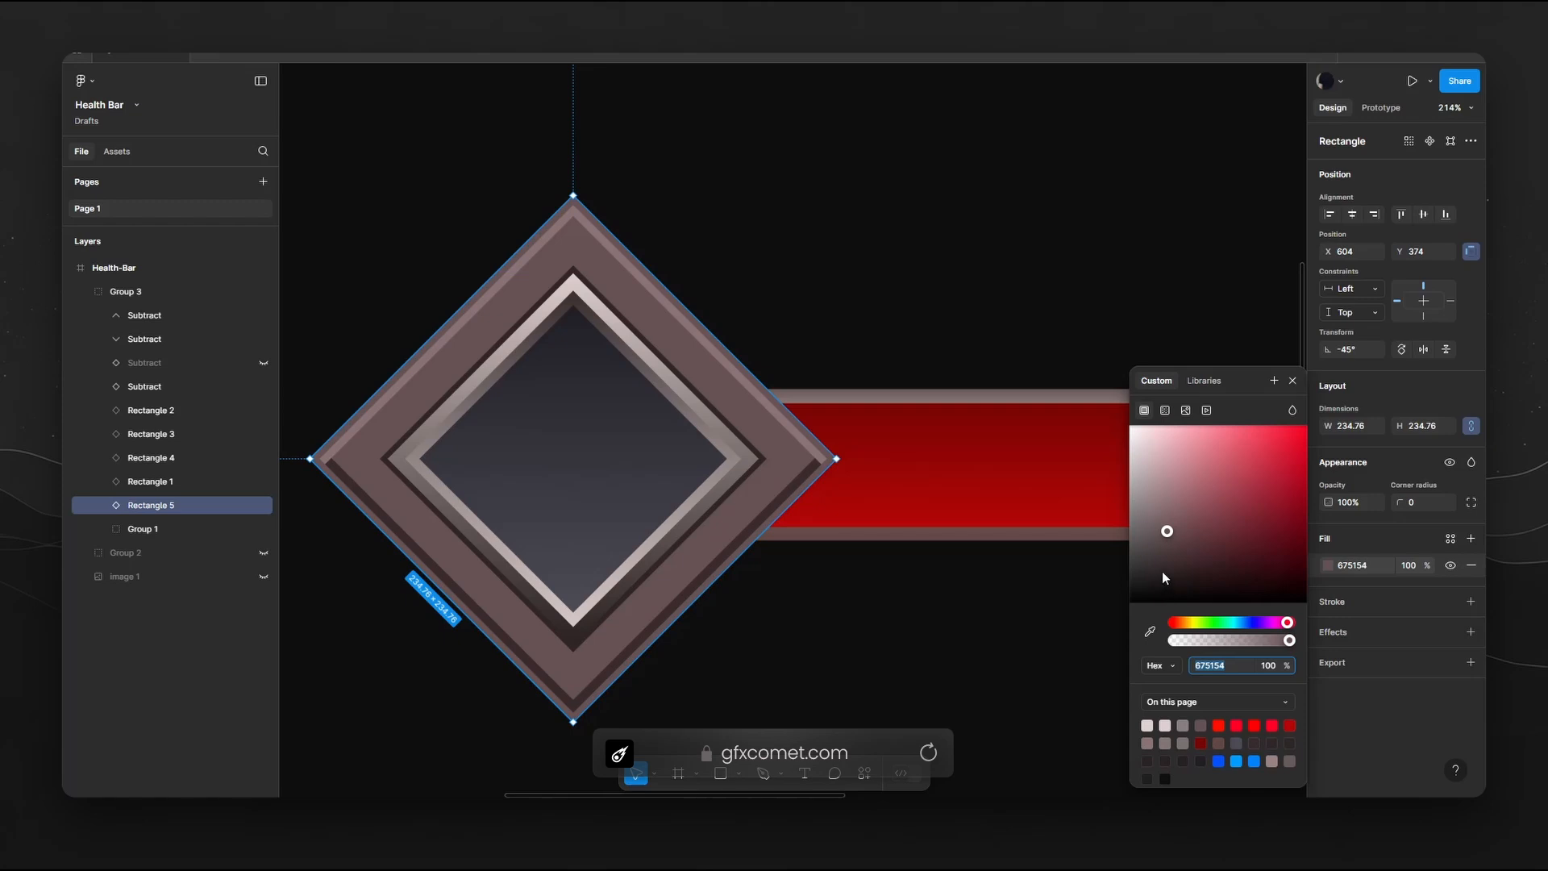
left_click_drag(1167, 567, 1164, 592)
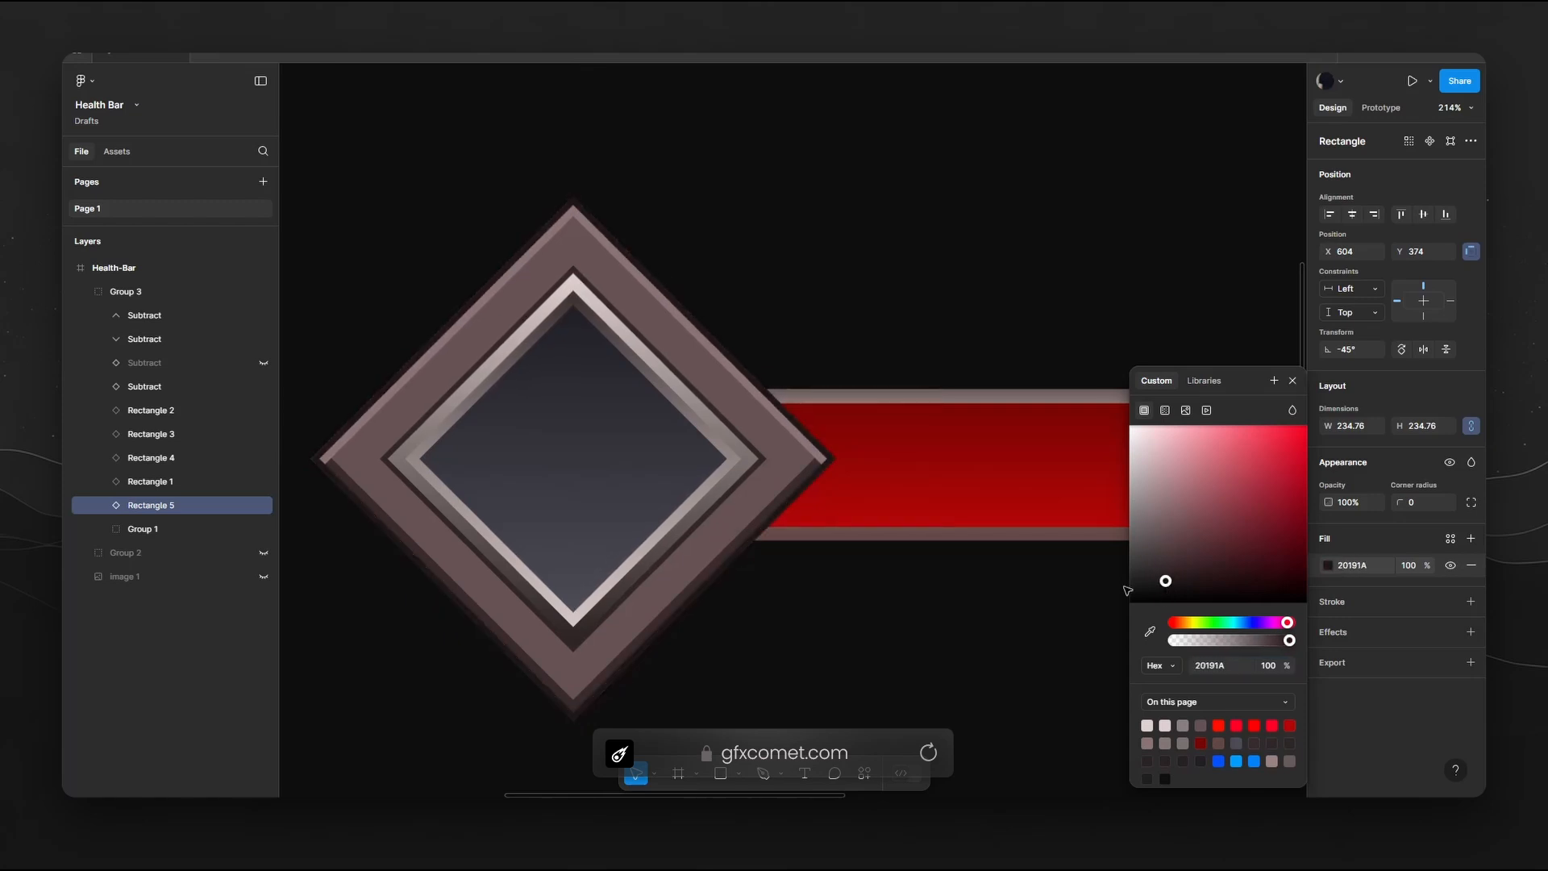
Enlarge the dark 1F1819 backing shape behind the red health bar to about 776 × 107.
left_click(970, 622)
scroll(970, 623, "down", 5)
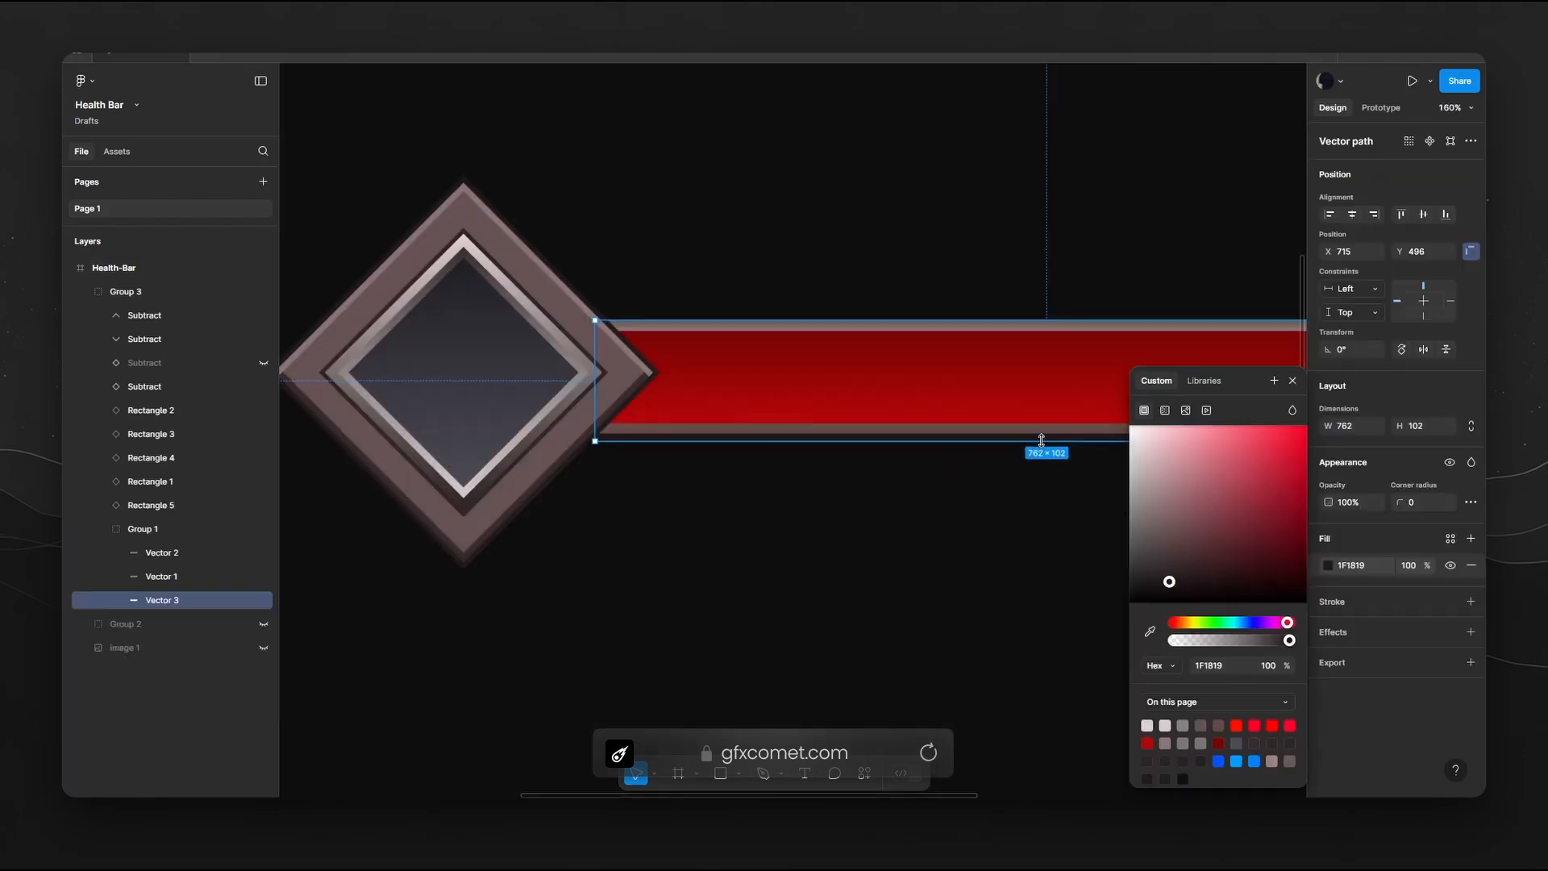
left_click_drag(1041, 439, 1041, 439)
left_click_drag(595, 364, 580, 364)
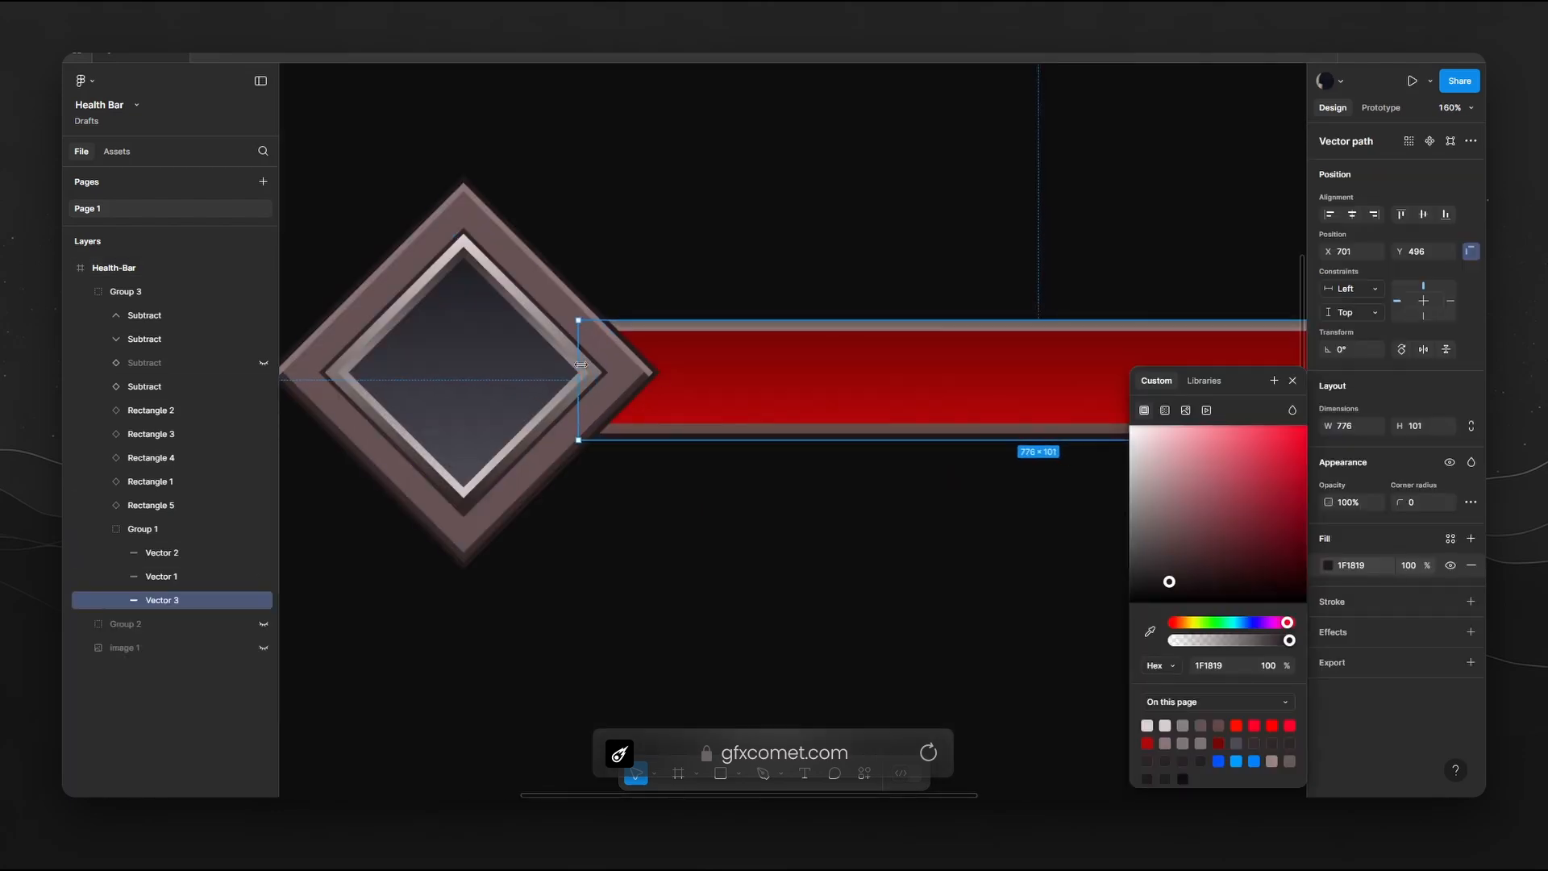
left_click_drag(782, 320, 783, 313)
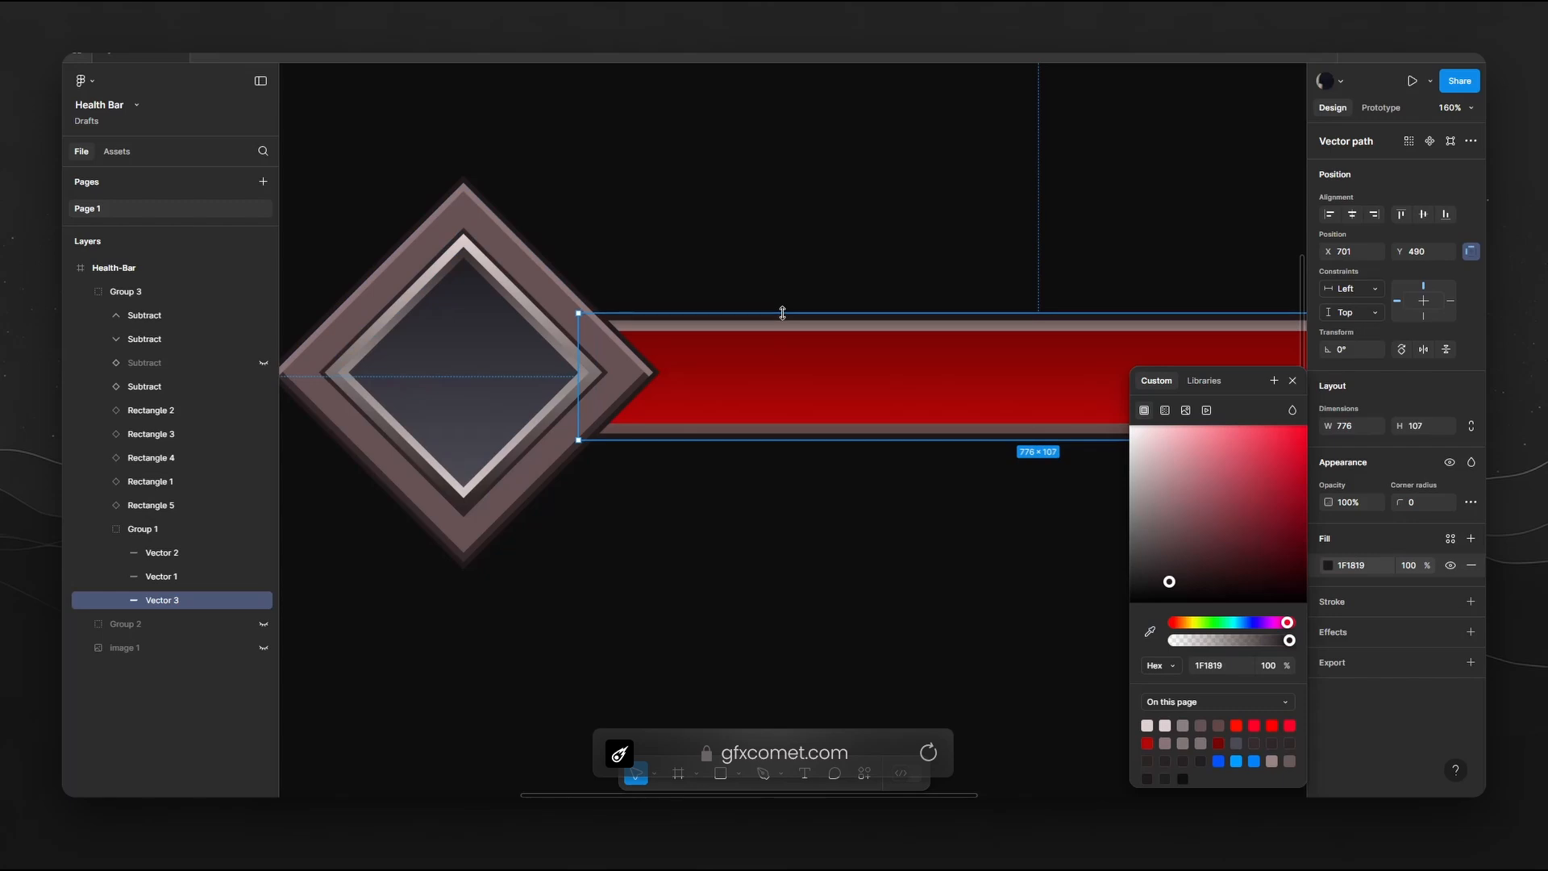
left_click(840, 487)
Set up a 1x PNG export for the white outer diamond as avatar-stroke.
key("shift+1")
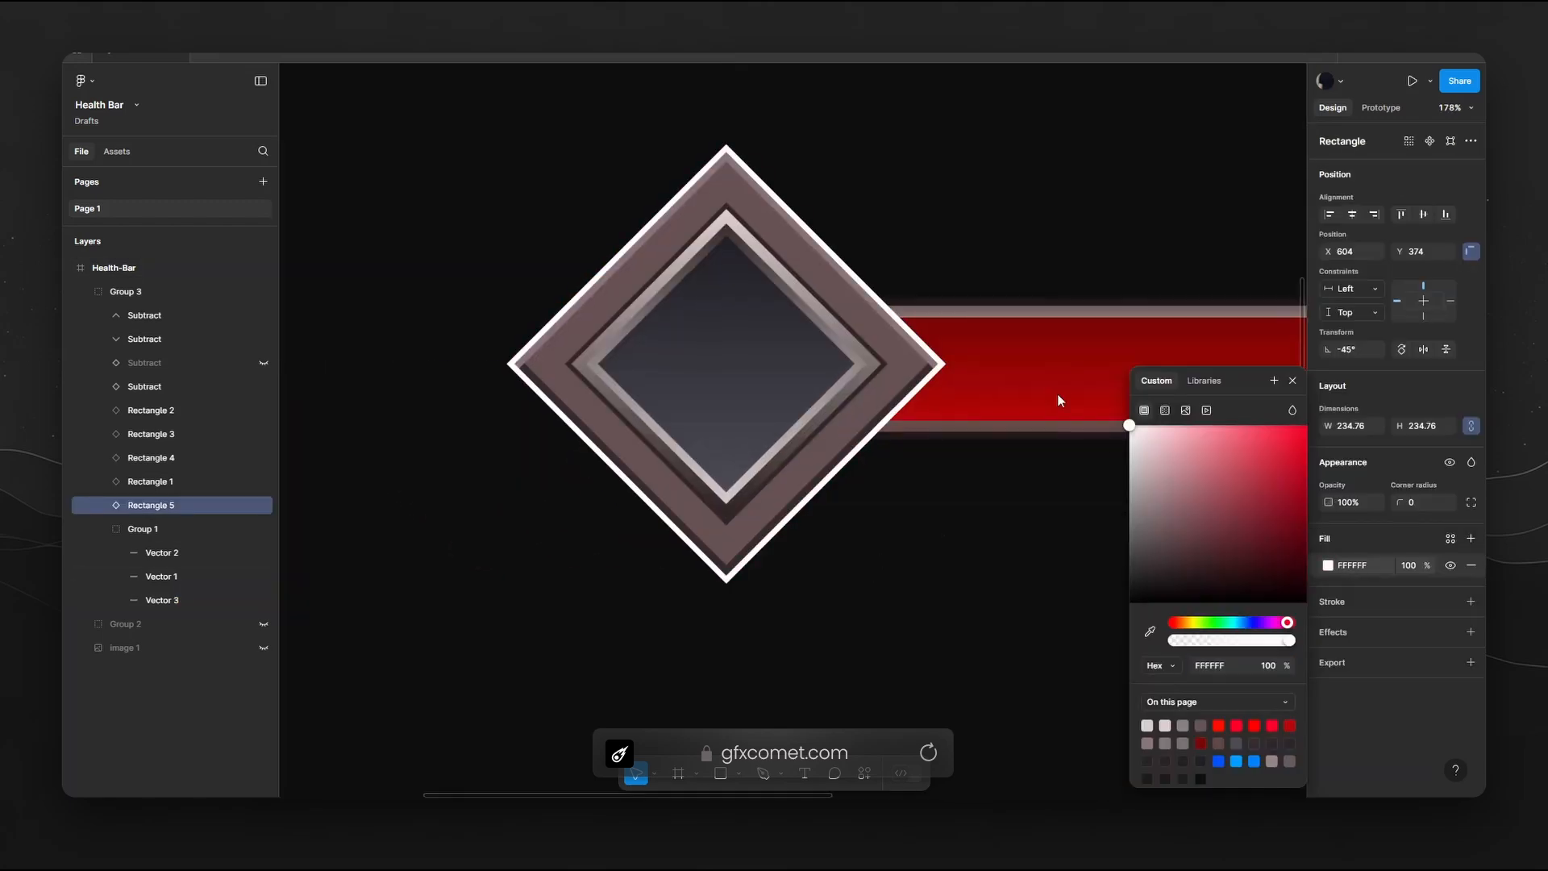
left_click(1374, 664)
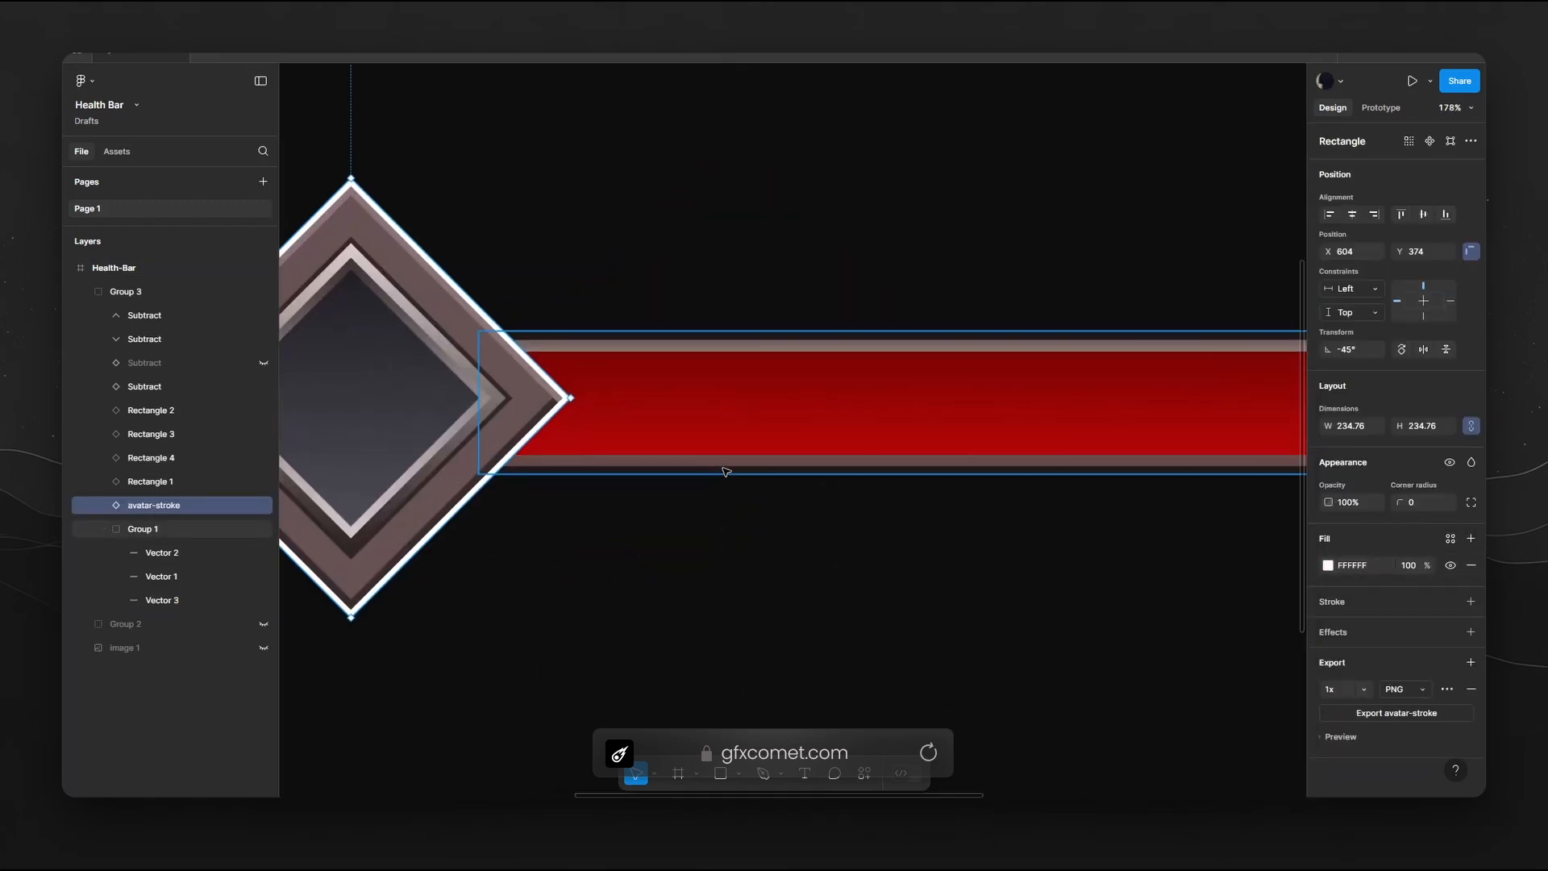
Fill Vector 3, the dark backing shape behind the red health bar, with white FFFFFF.
left_click(718, 473)
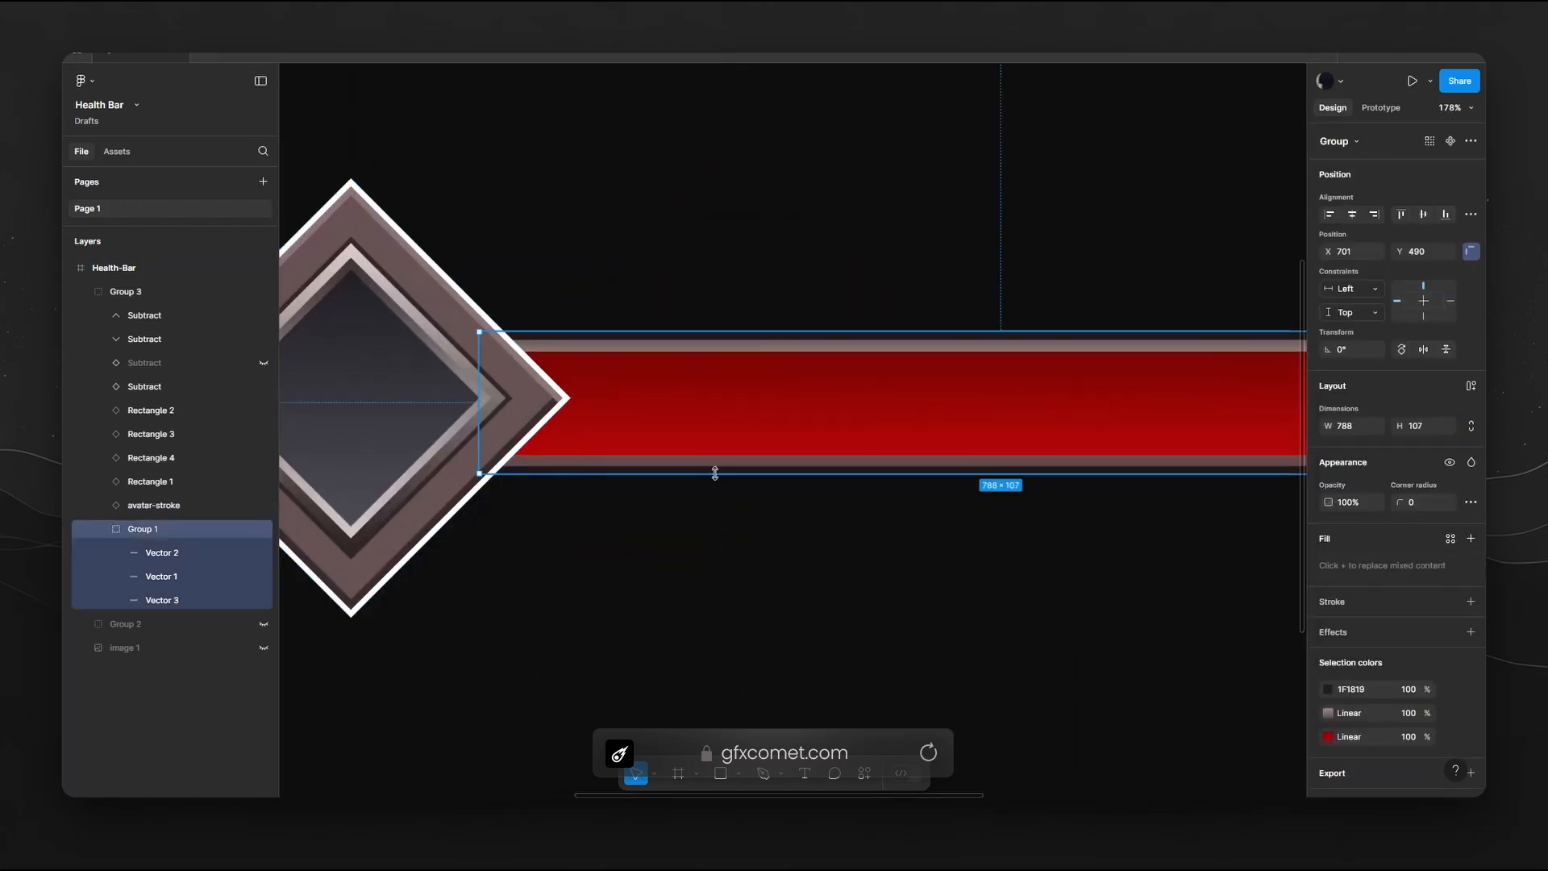
left_click(152, 600)
left_click(1331, 568)
left_click_drag(1229, 518, 1123, 418)
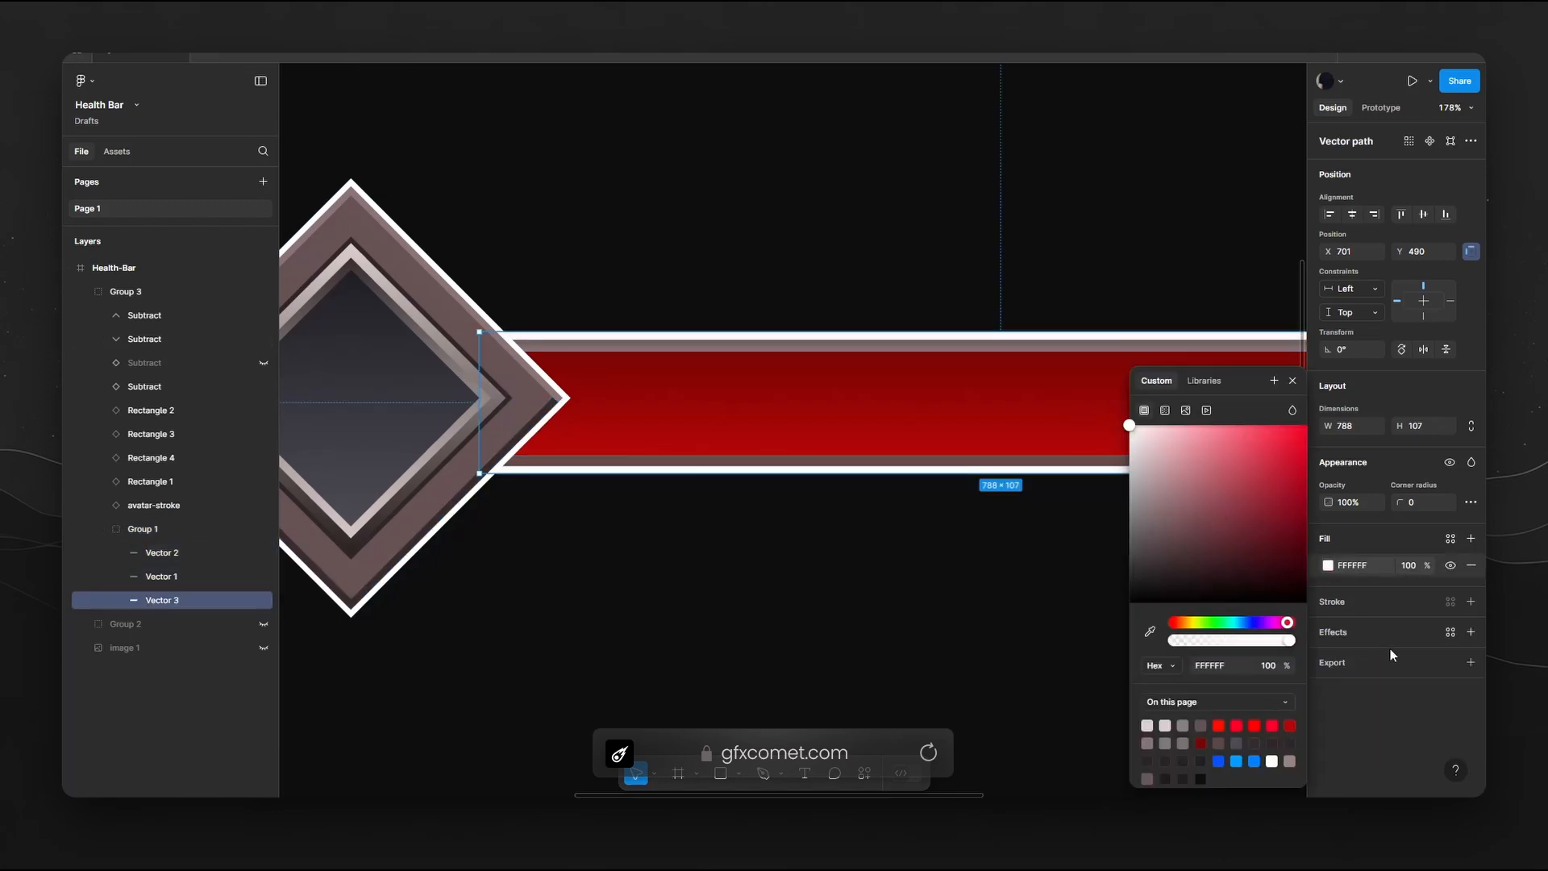
Add a 1x PNG export to the white backing shape and rename its layer health-background.
left_click(1343, 662)
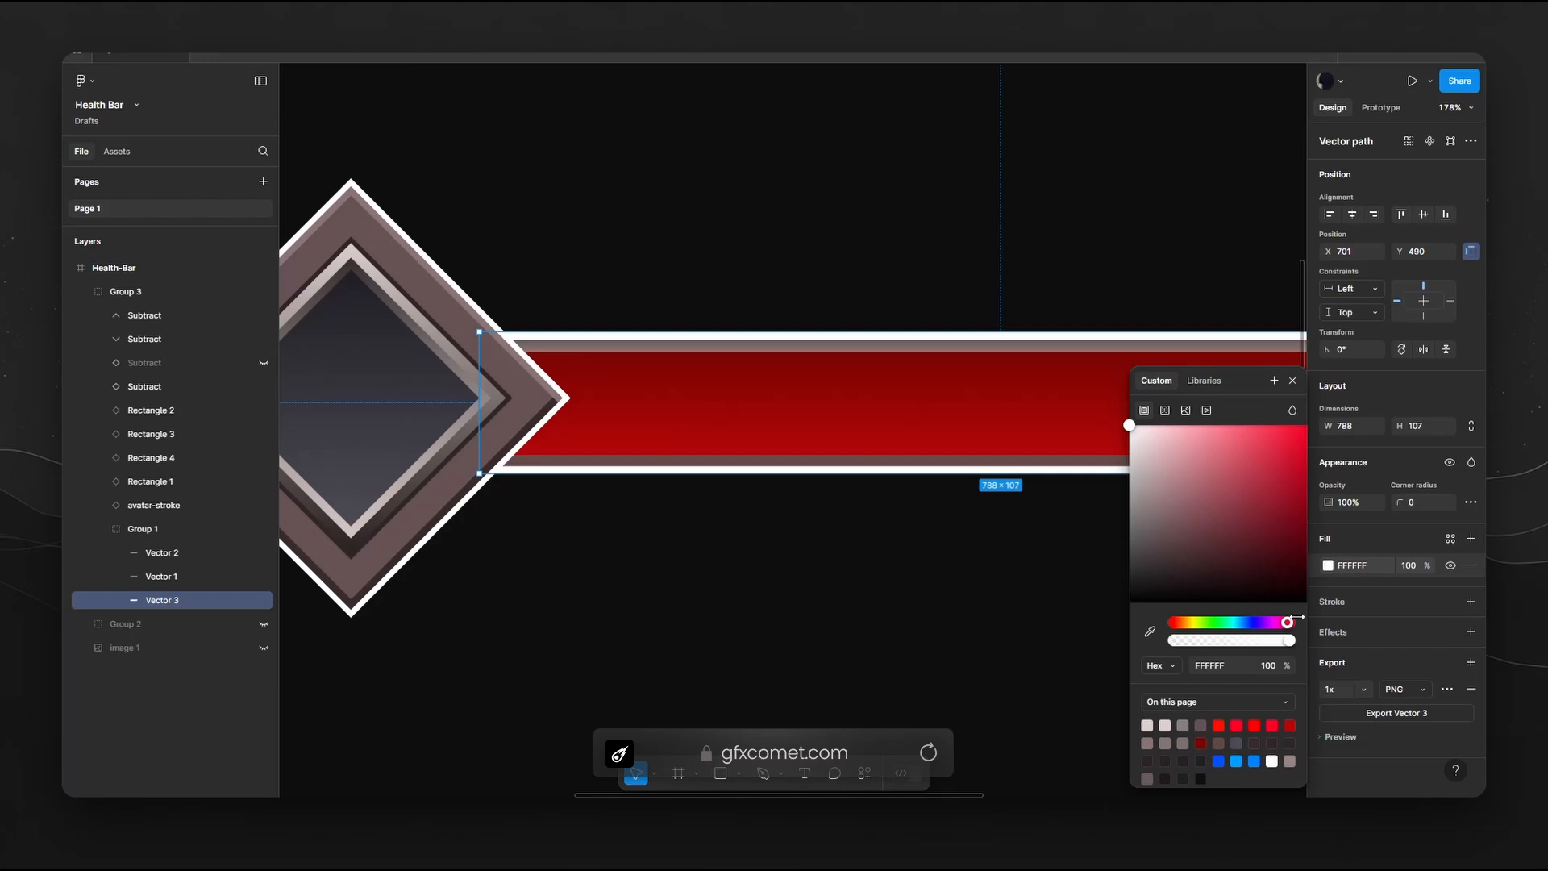
double_click(216, 598)
type("health-background")
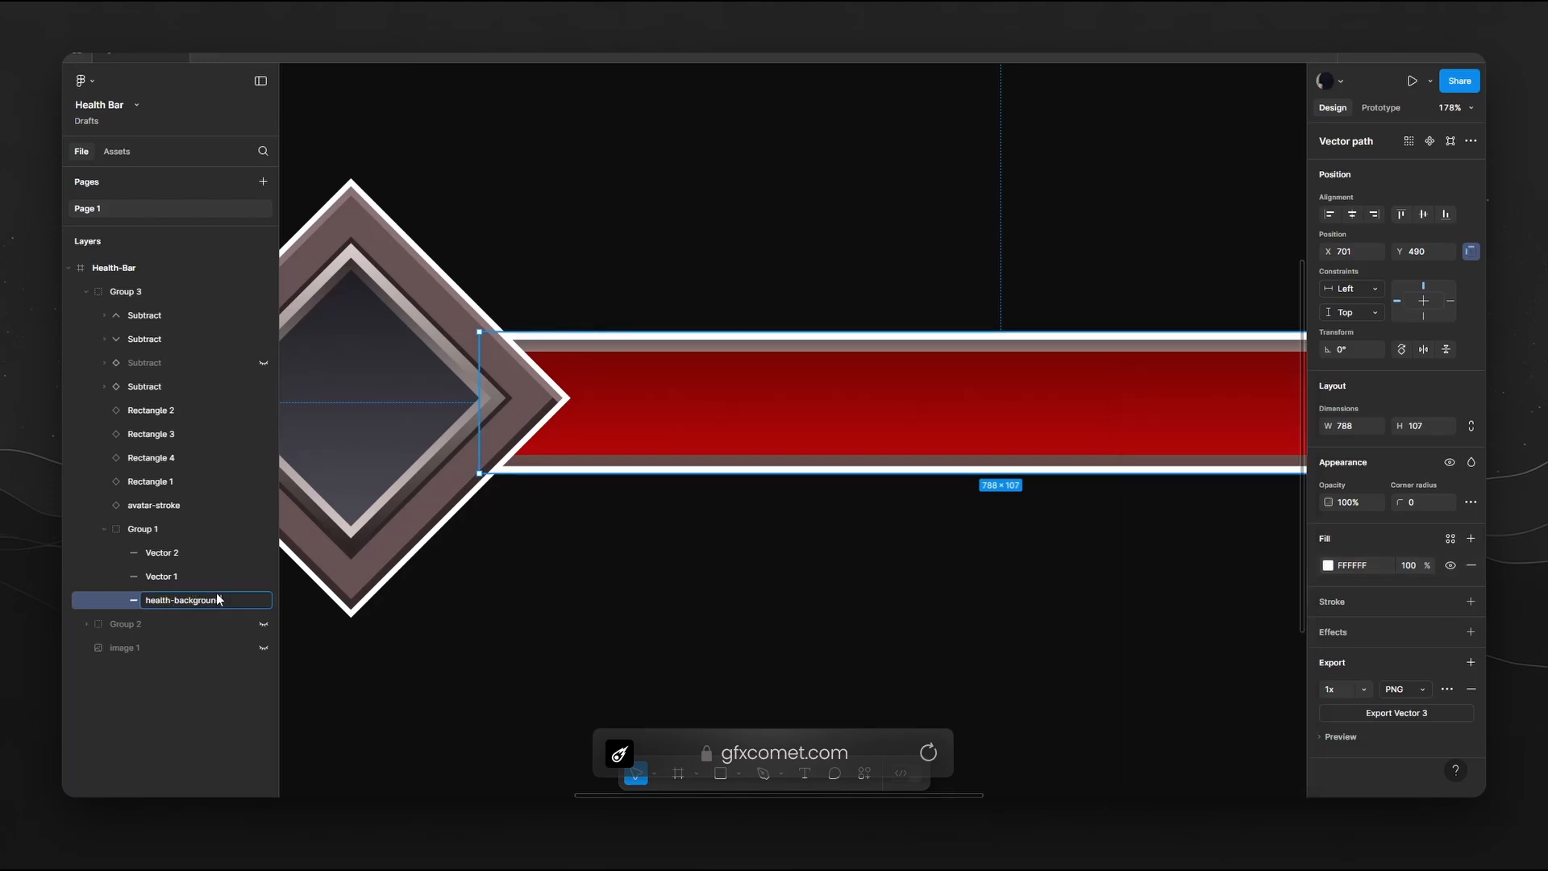
key("Return")
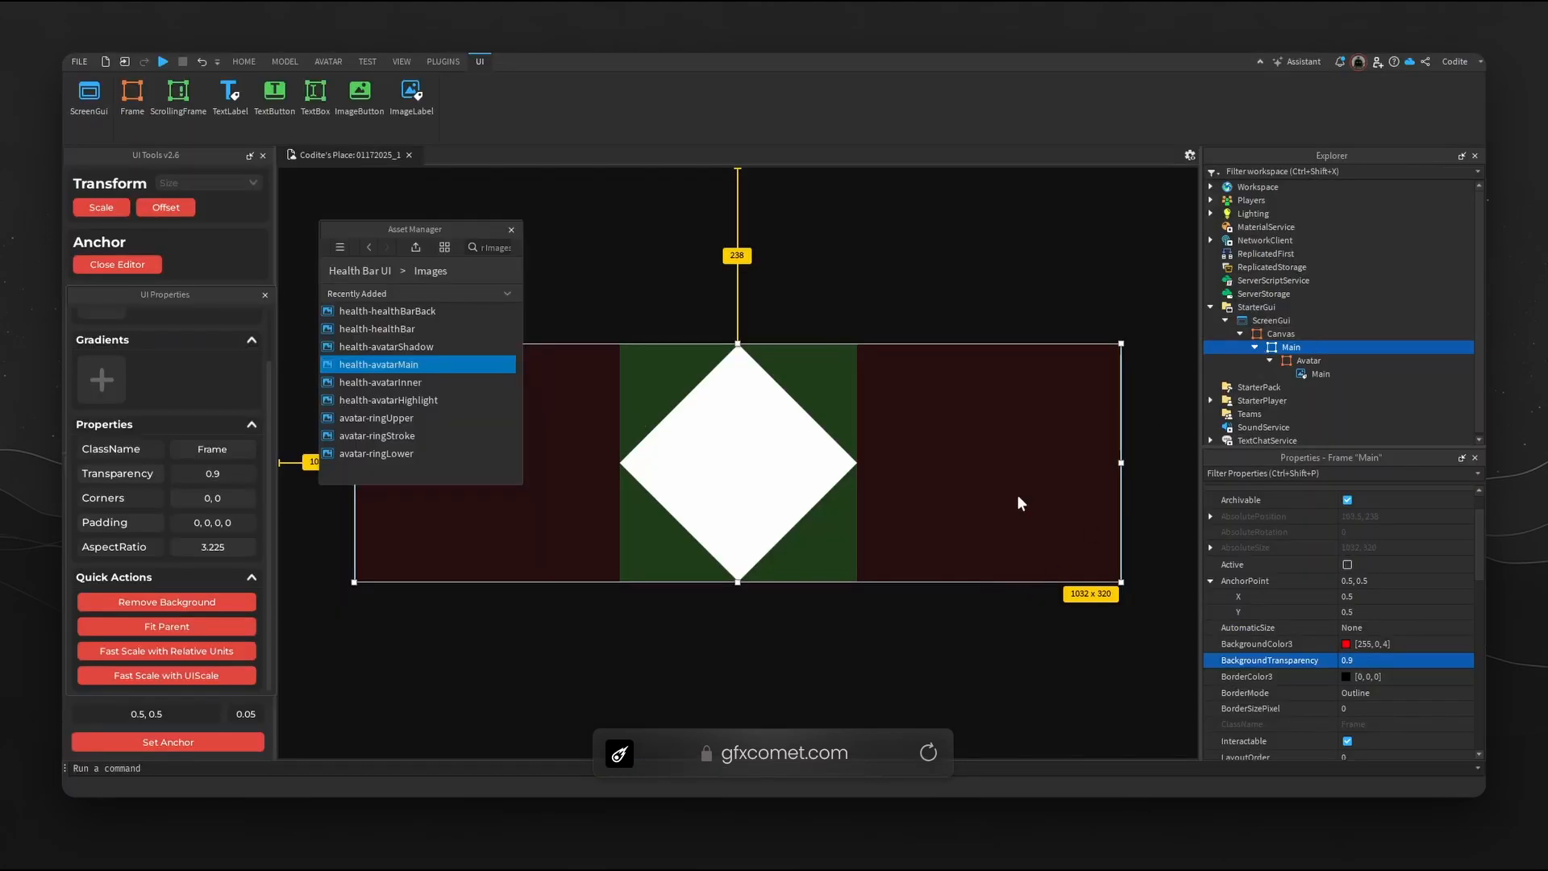
In Roblox Studio, stretch the Main frame slightly taller and set the Avatar frame's size to 332 × 332 offset.
left_click_drag(739, 583, 740, 591)
left_click(741, 539)
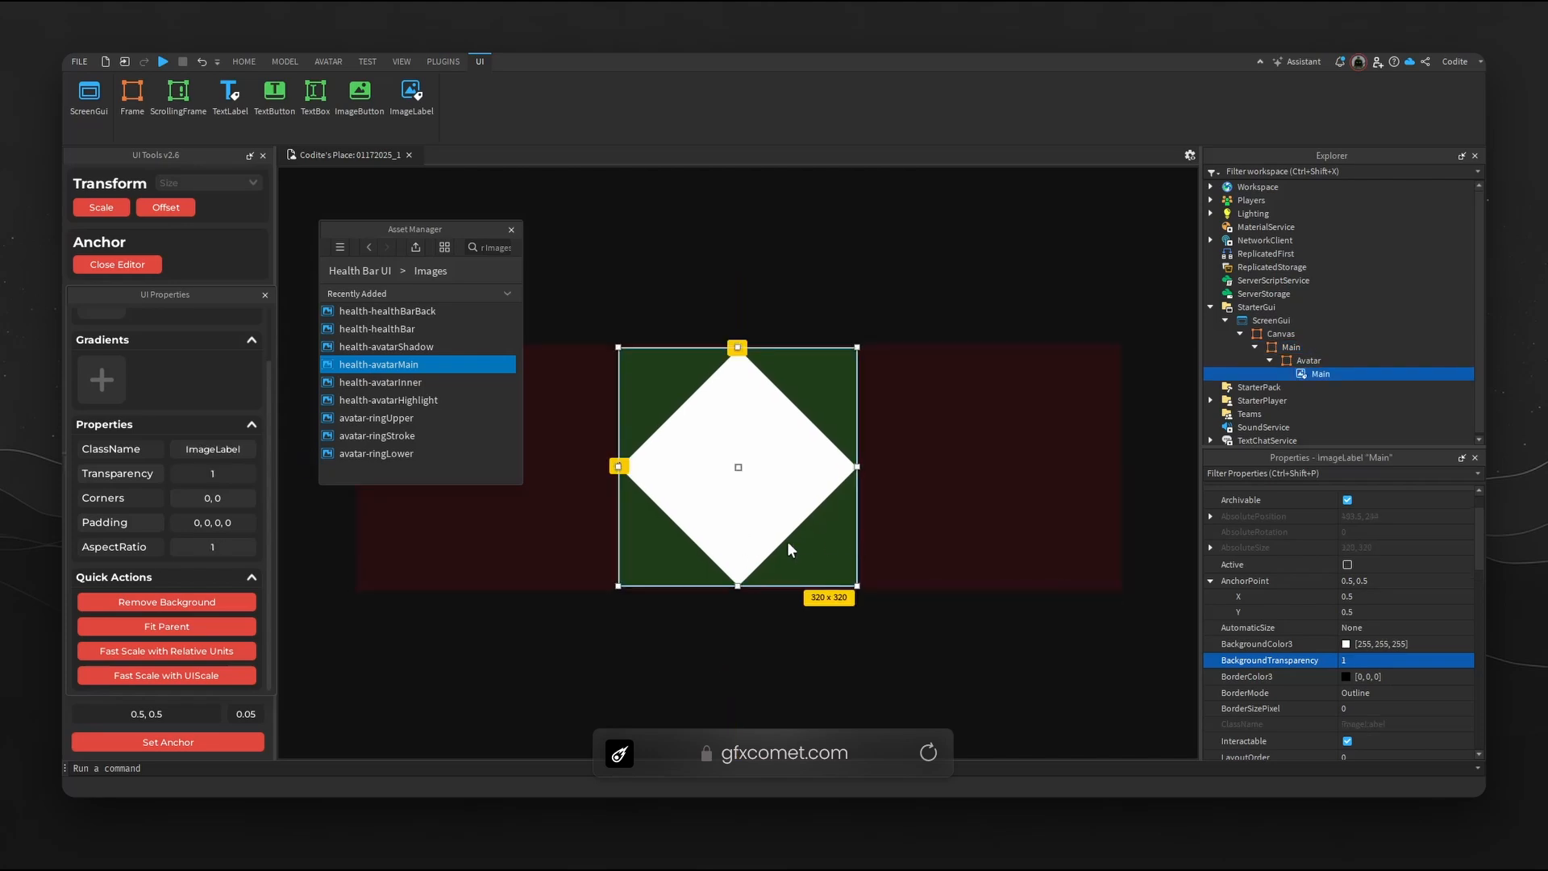
left_click(1306, 359)
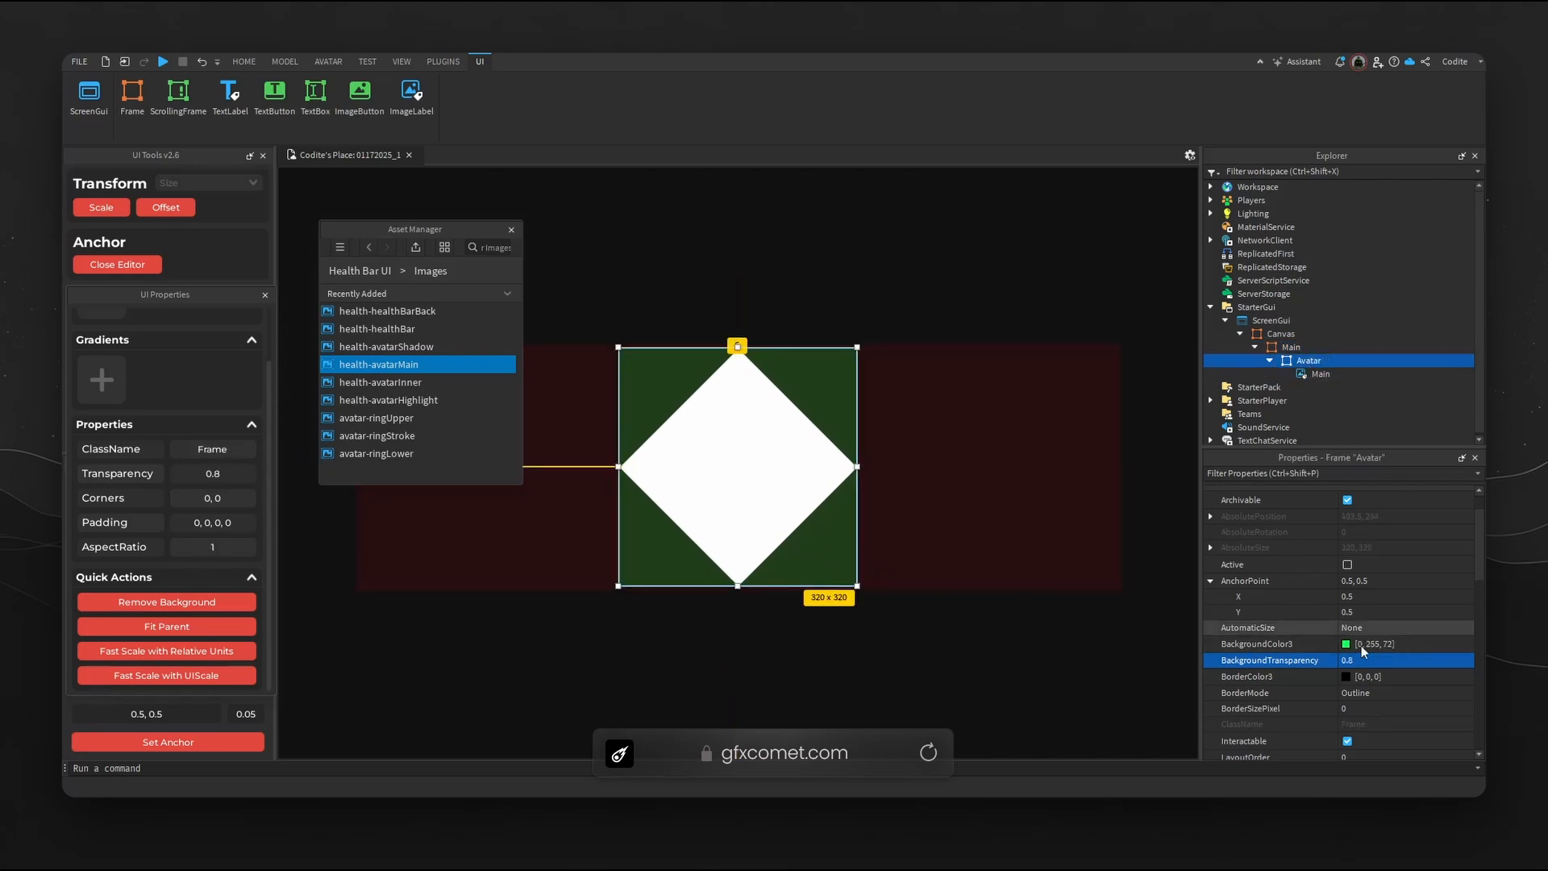
scroll(1361, 645, "down", 5)
double_click(1378, 662)
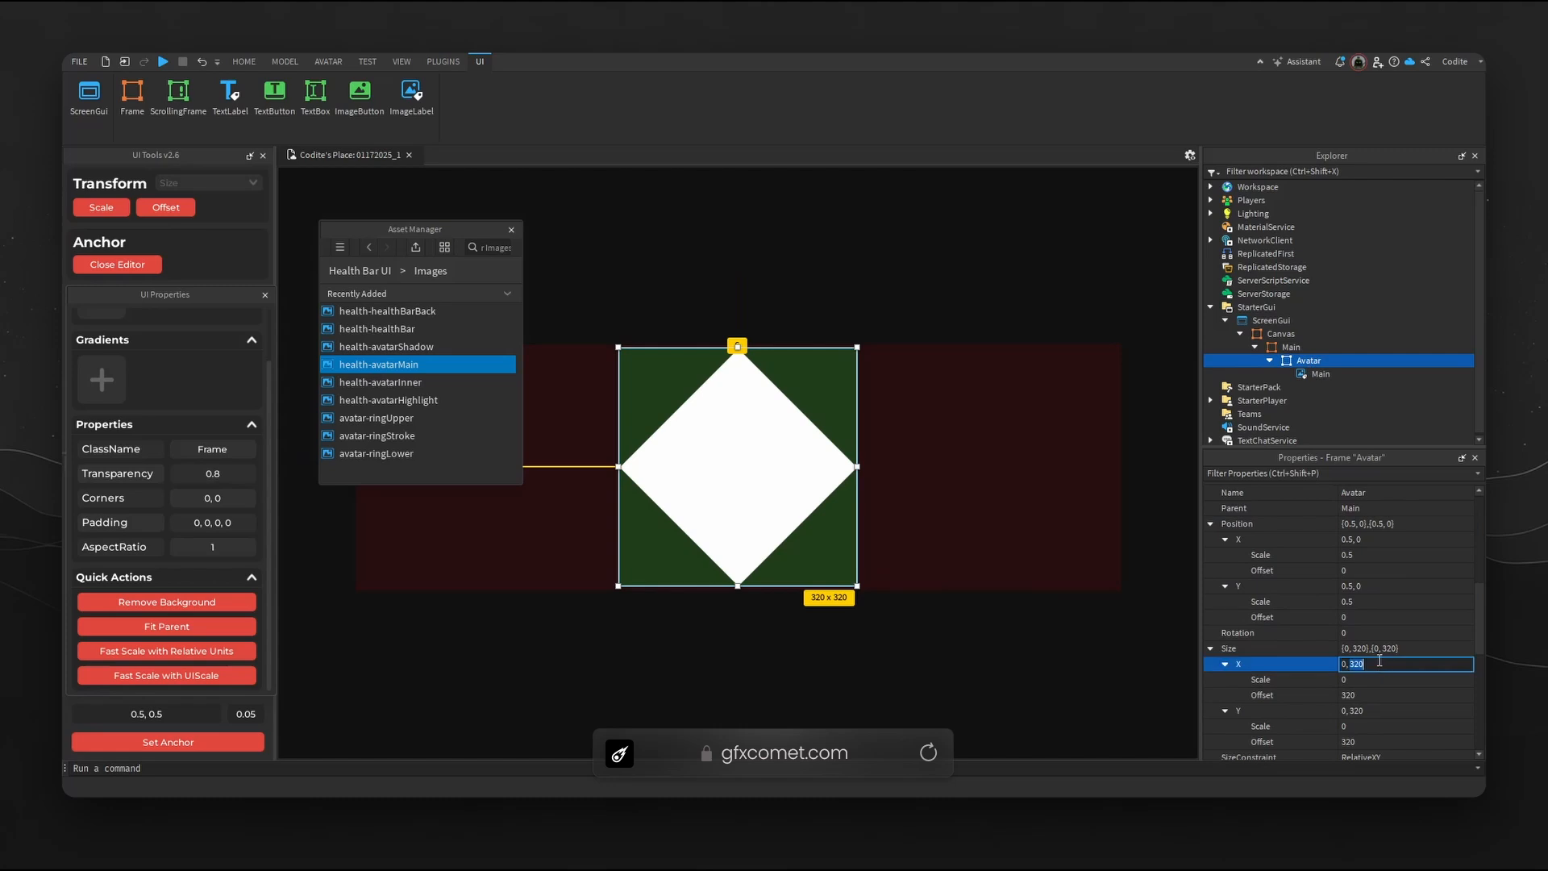
key("Return")
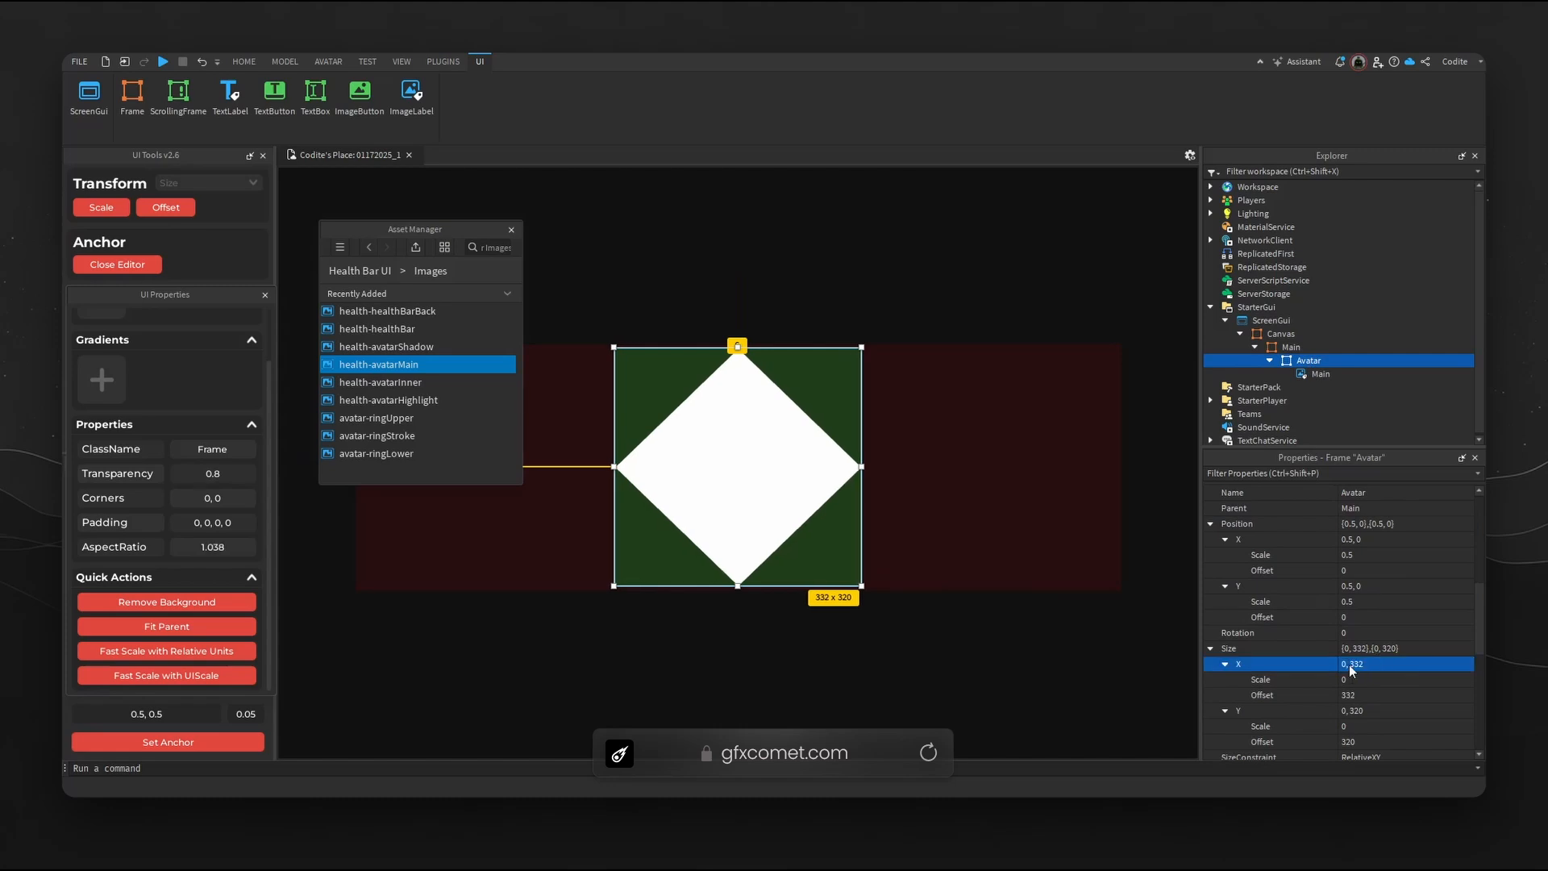
double_click(1391, 713)
type("332")
key("Return")
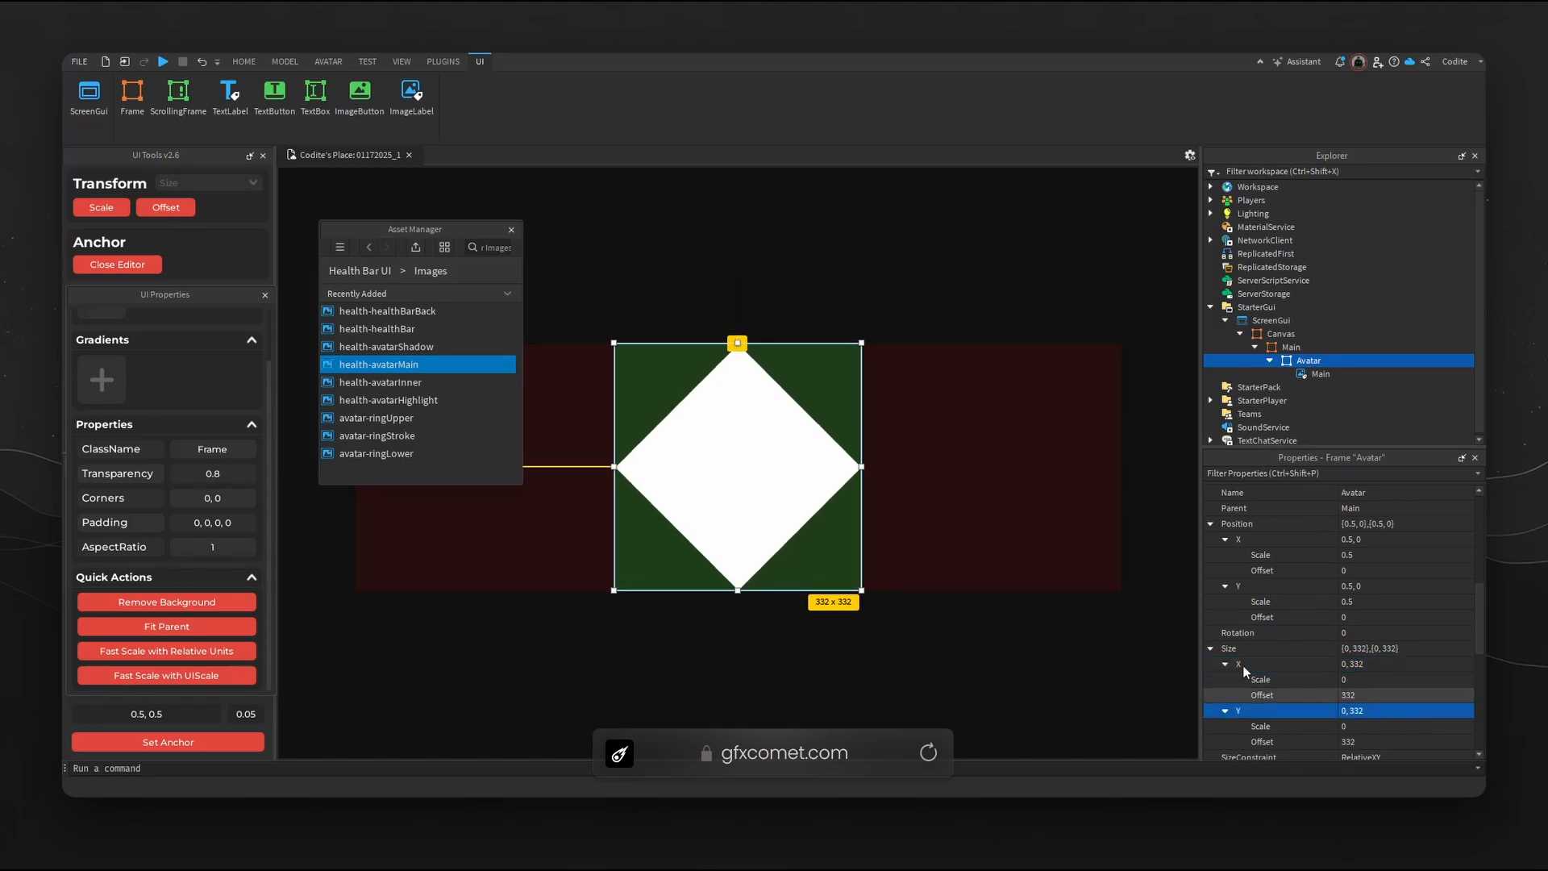
left_click(167, 743)
Replace the image of the Main image label inside Avatar with the avatar-stroke asset by its copied ID.
left_click(724, 523)
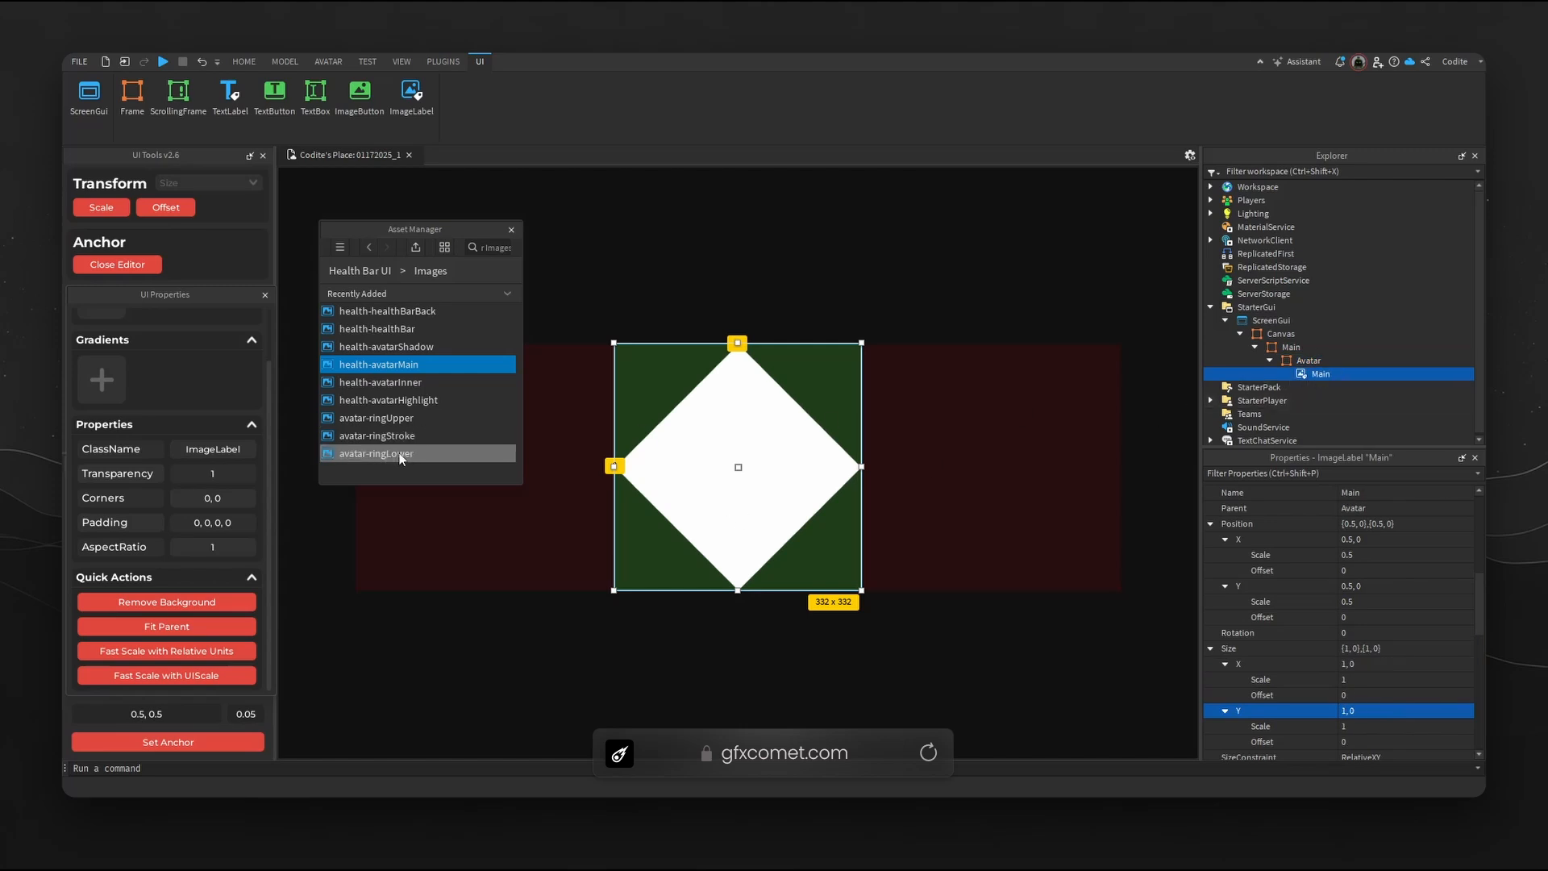
scroll(416, 328, "down", 5)
right_click(447, 314)
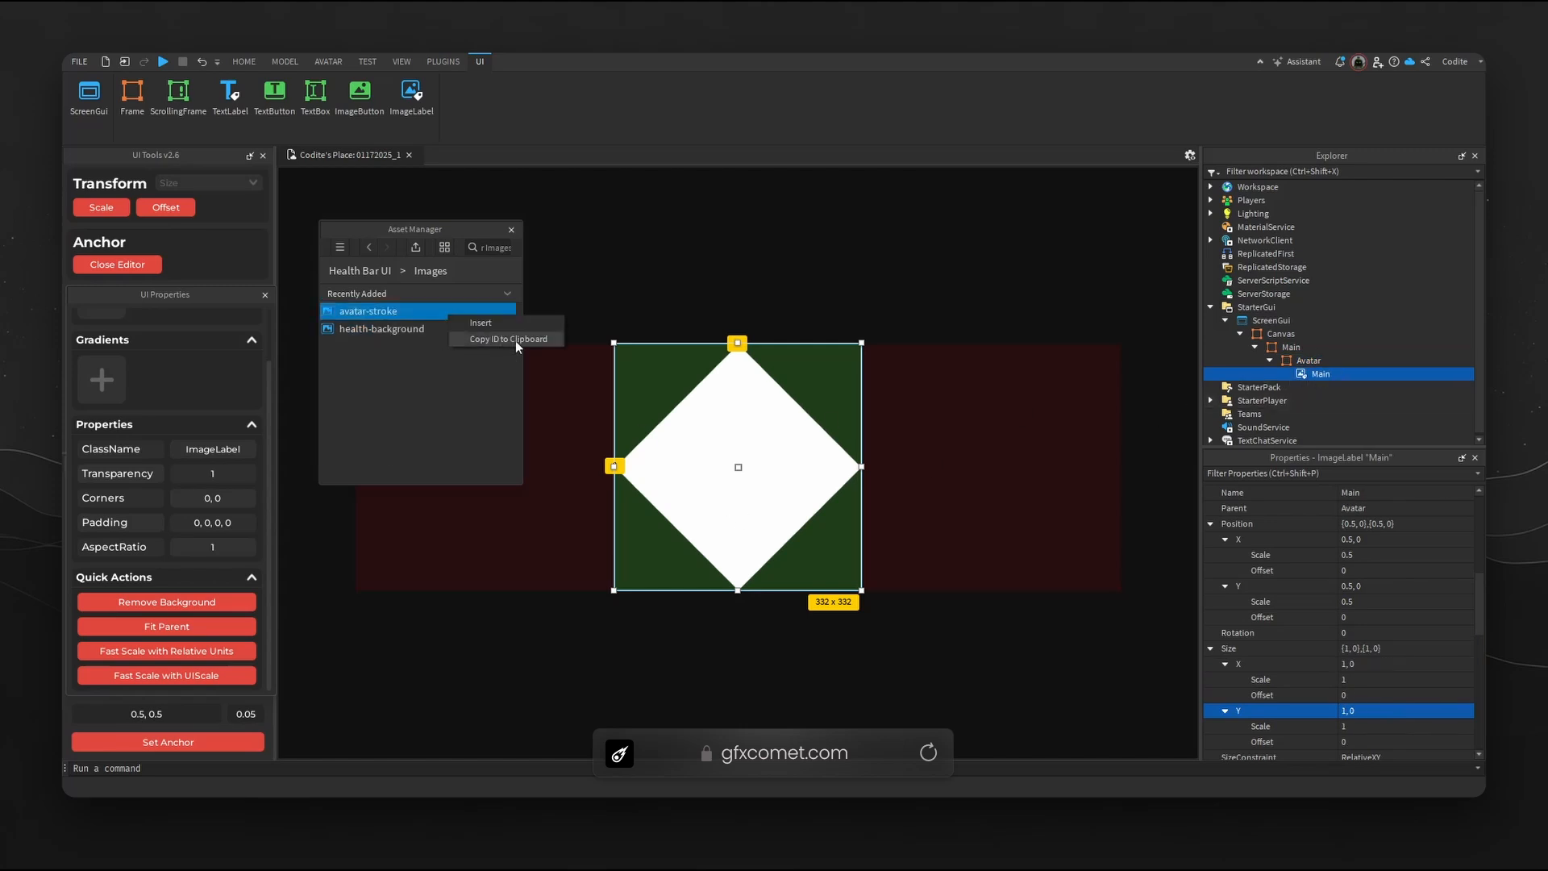
left_click(515, 340)
scroll(1415, 669, "down", 5)
left_click(1425, 644)
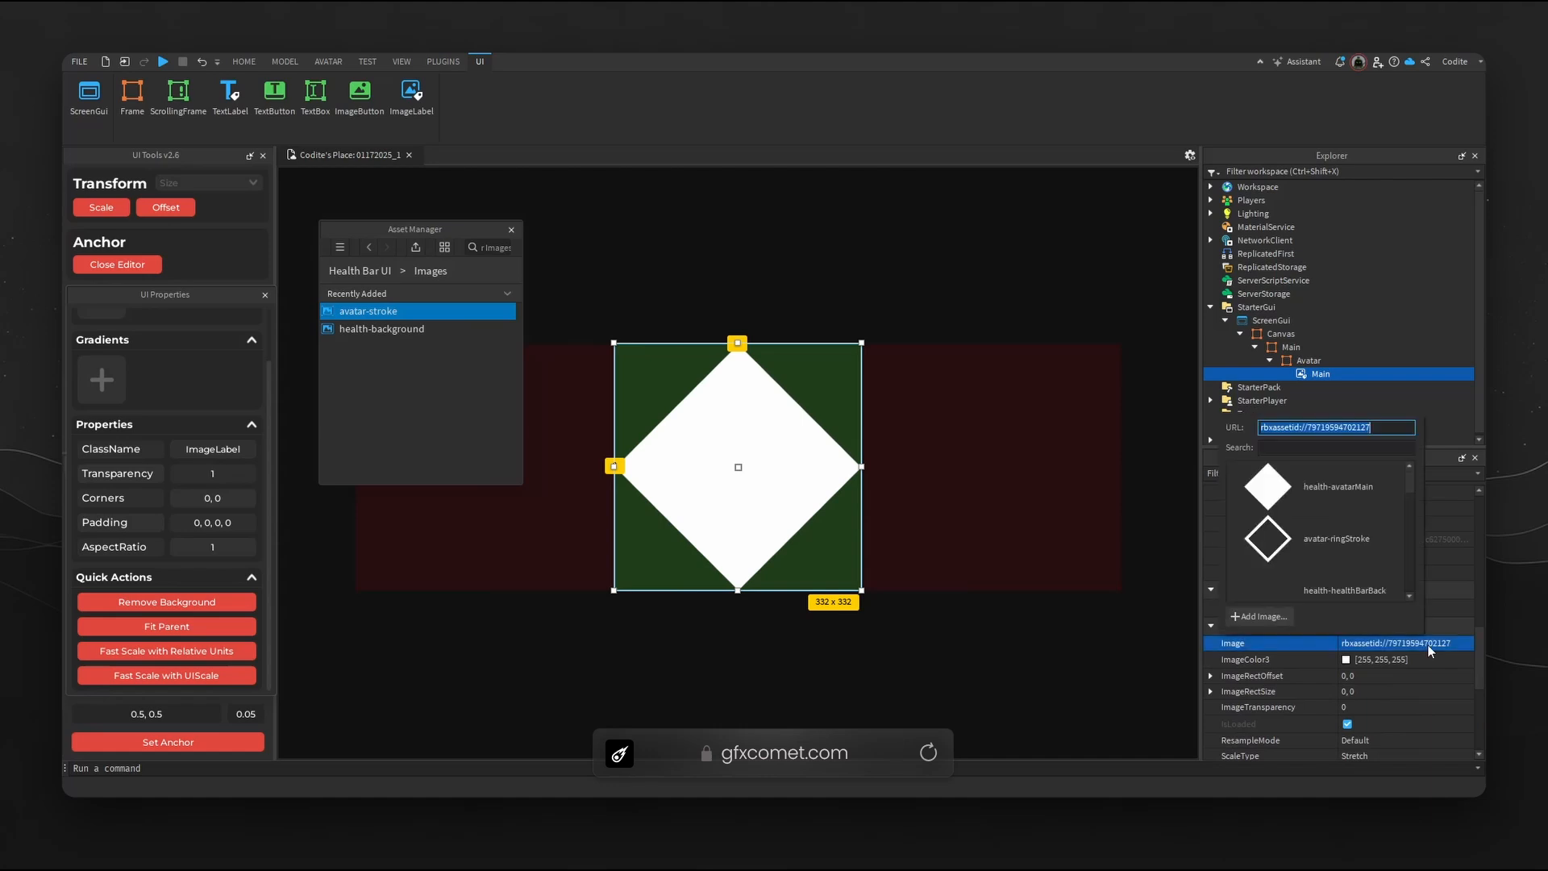
key("ctrl+v")
key("Return")
Set the Main image label's image colour to the dark RGB value 32, 25, 26.
left_click(1349, 659)
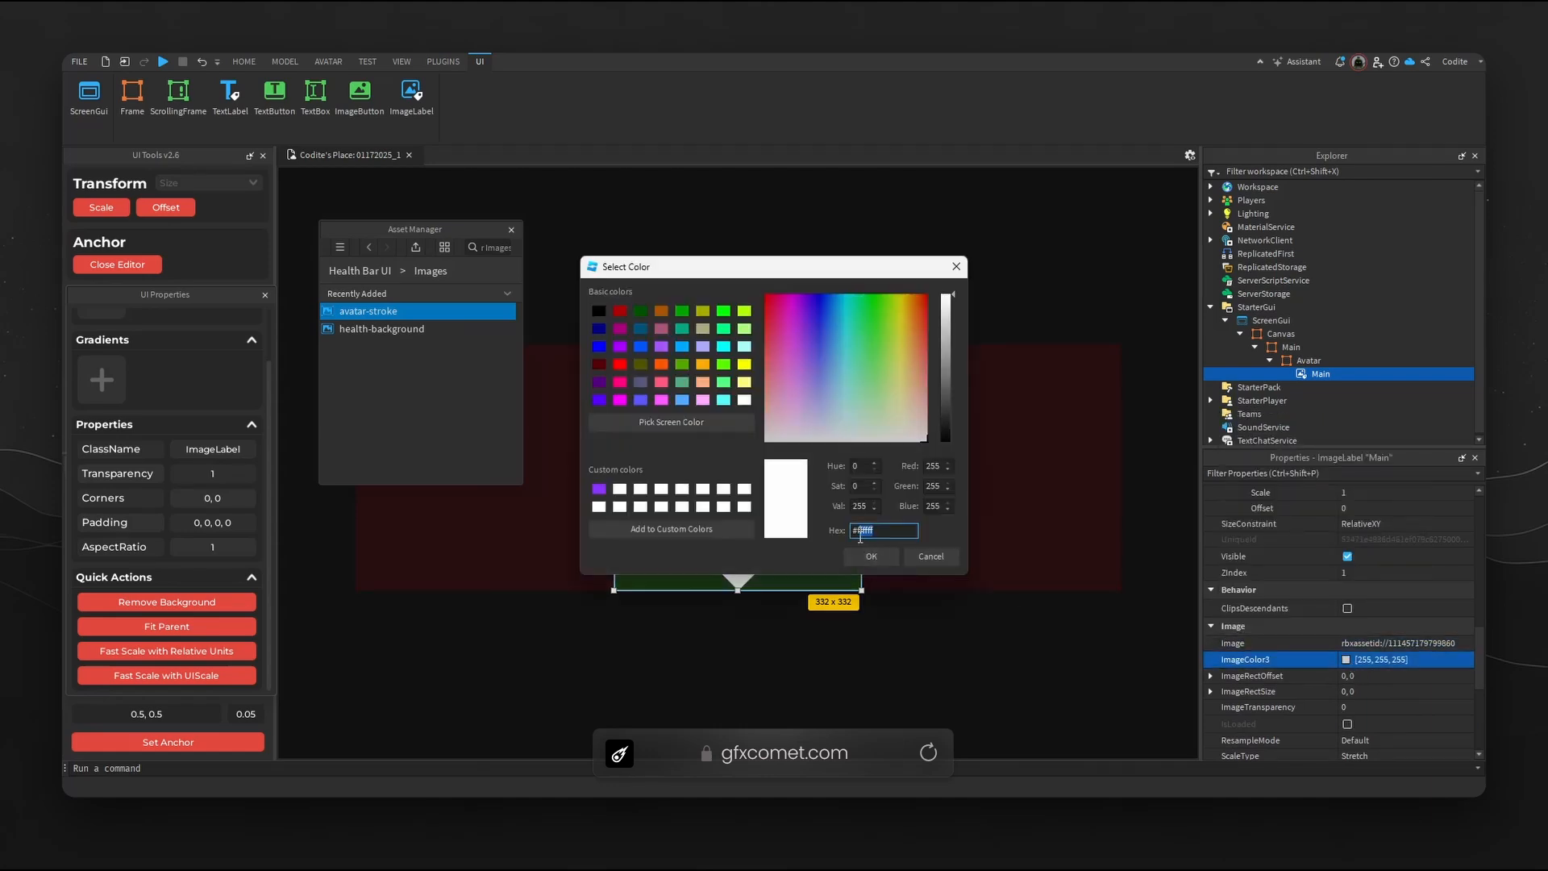
key("ctrl+v")
left_click(870, 556)
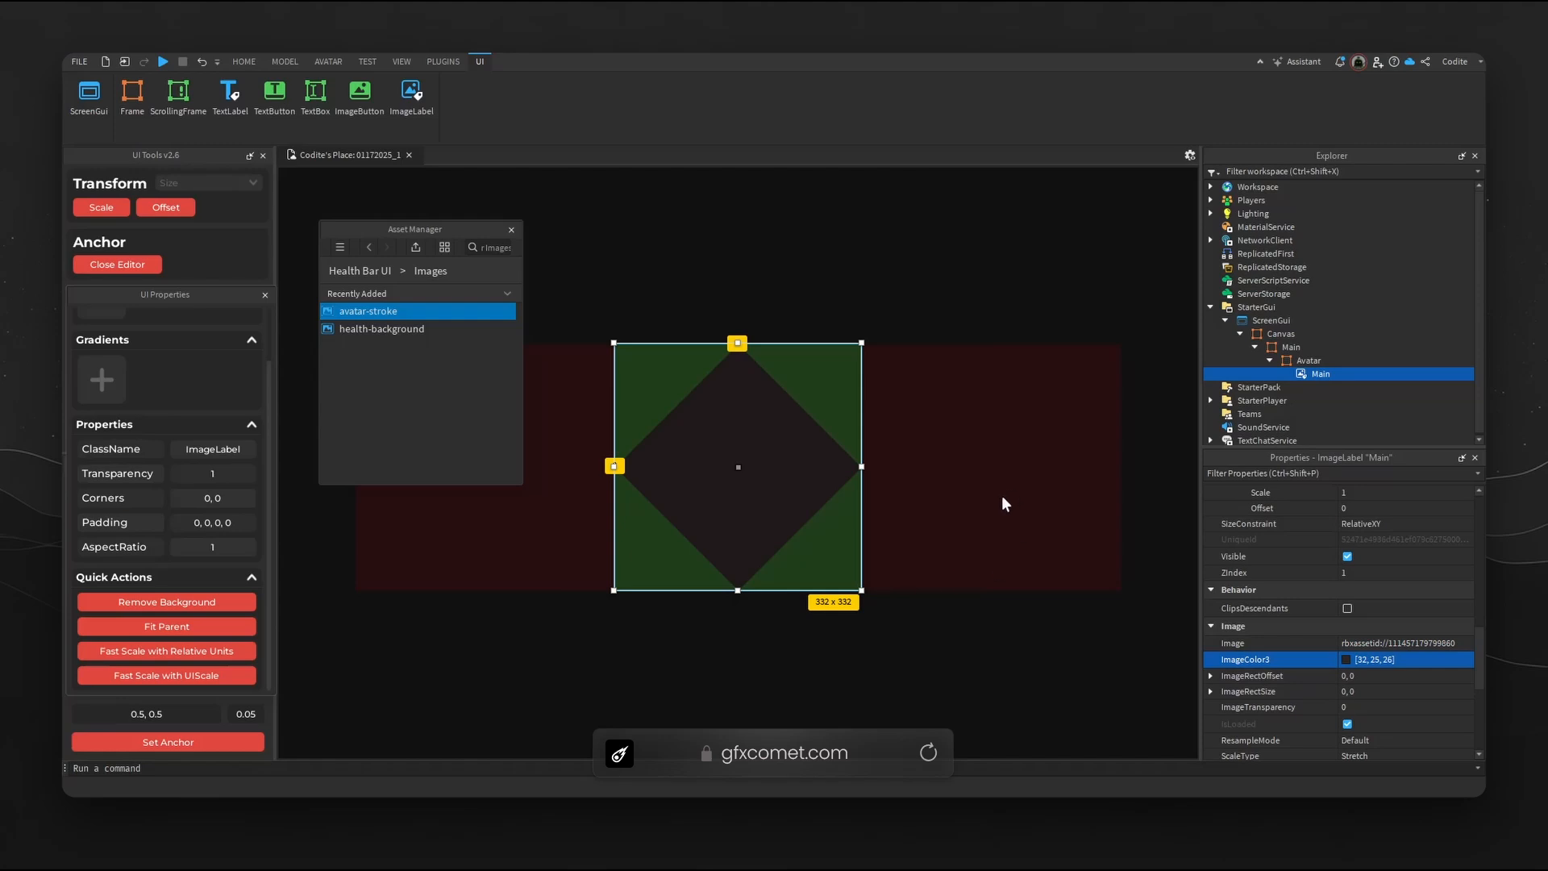
Paste a copy of the Main image label inside itself and rename the outer label Stroke.
left_click(1319, 375)
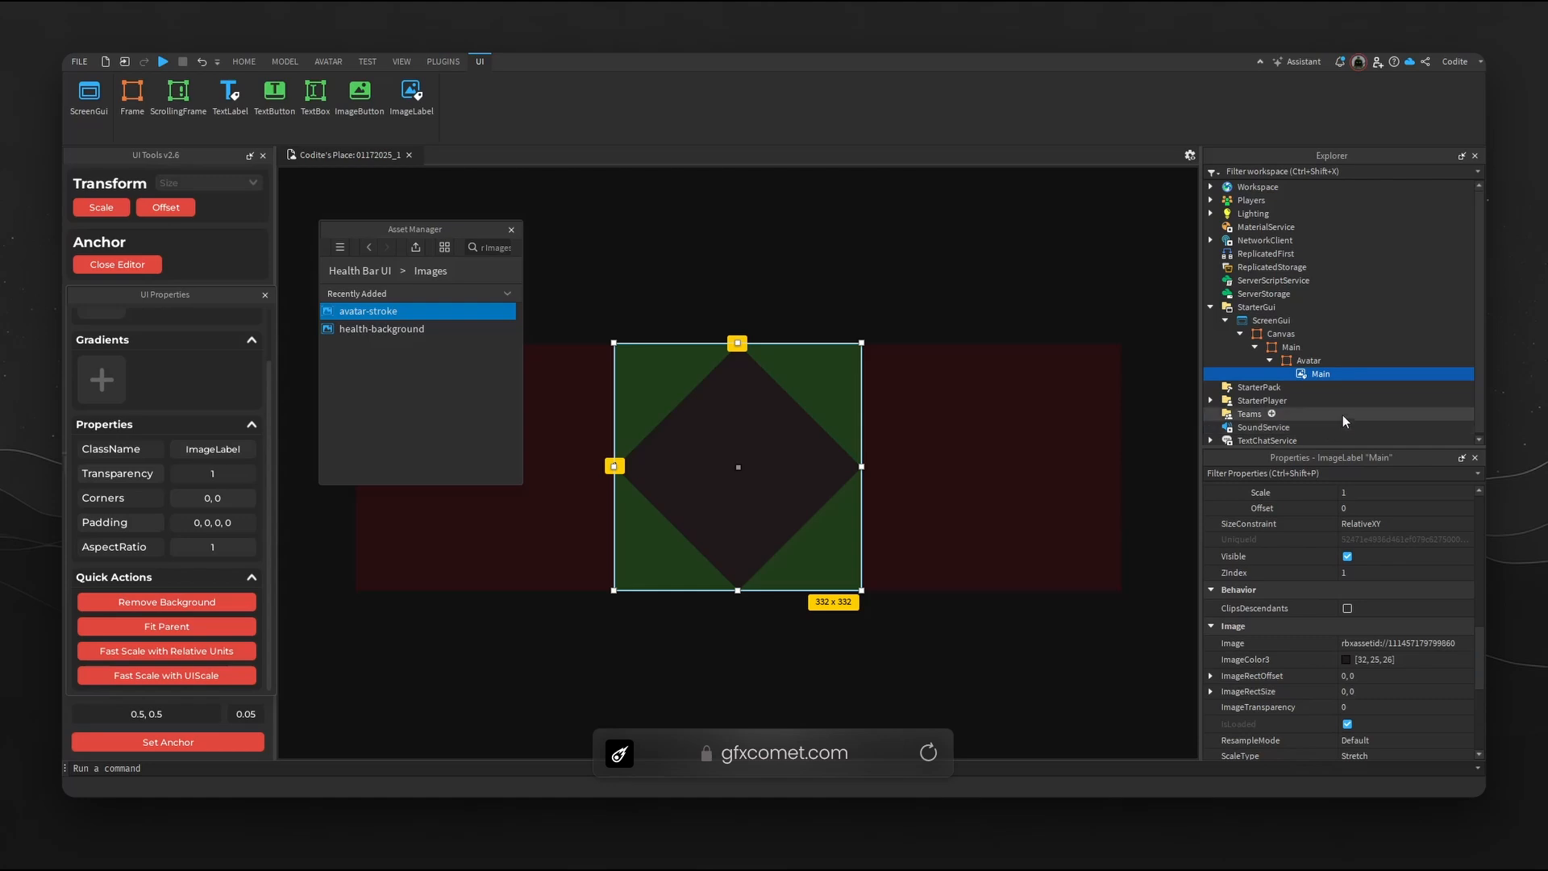
key("ctrl+c")
key("ctrl+shift+v")
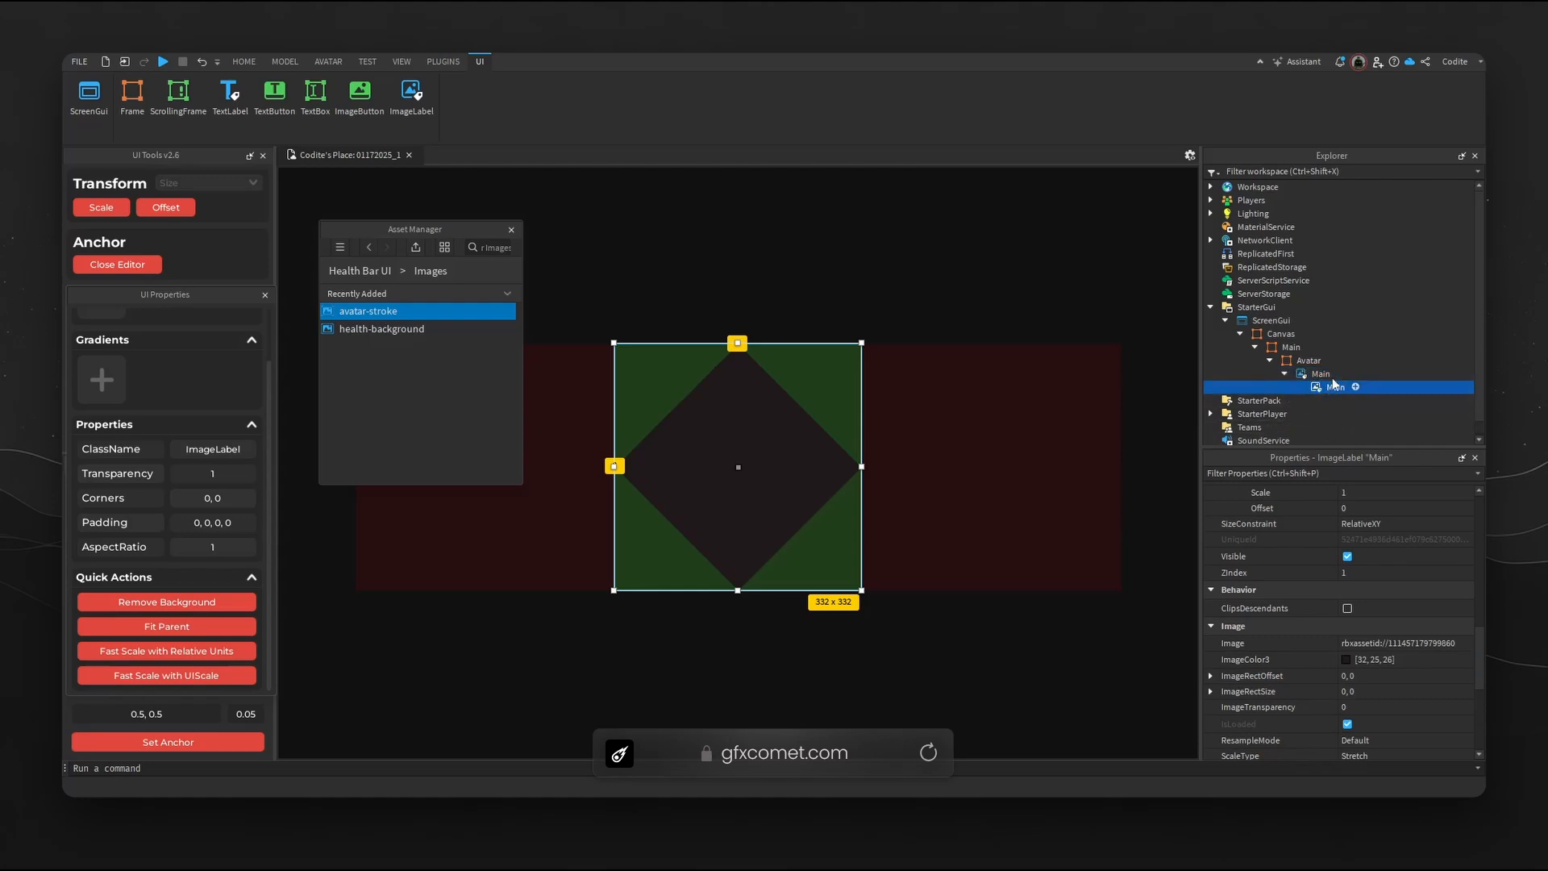
left_click(1321, 374)
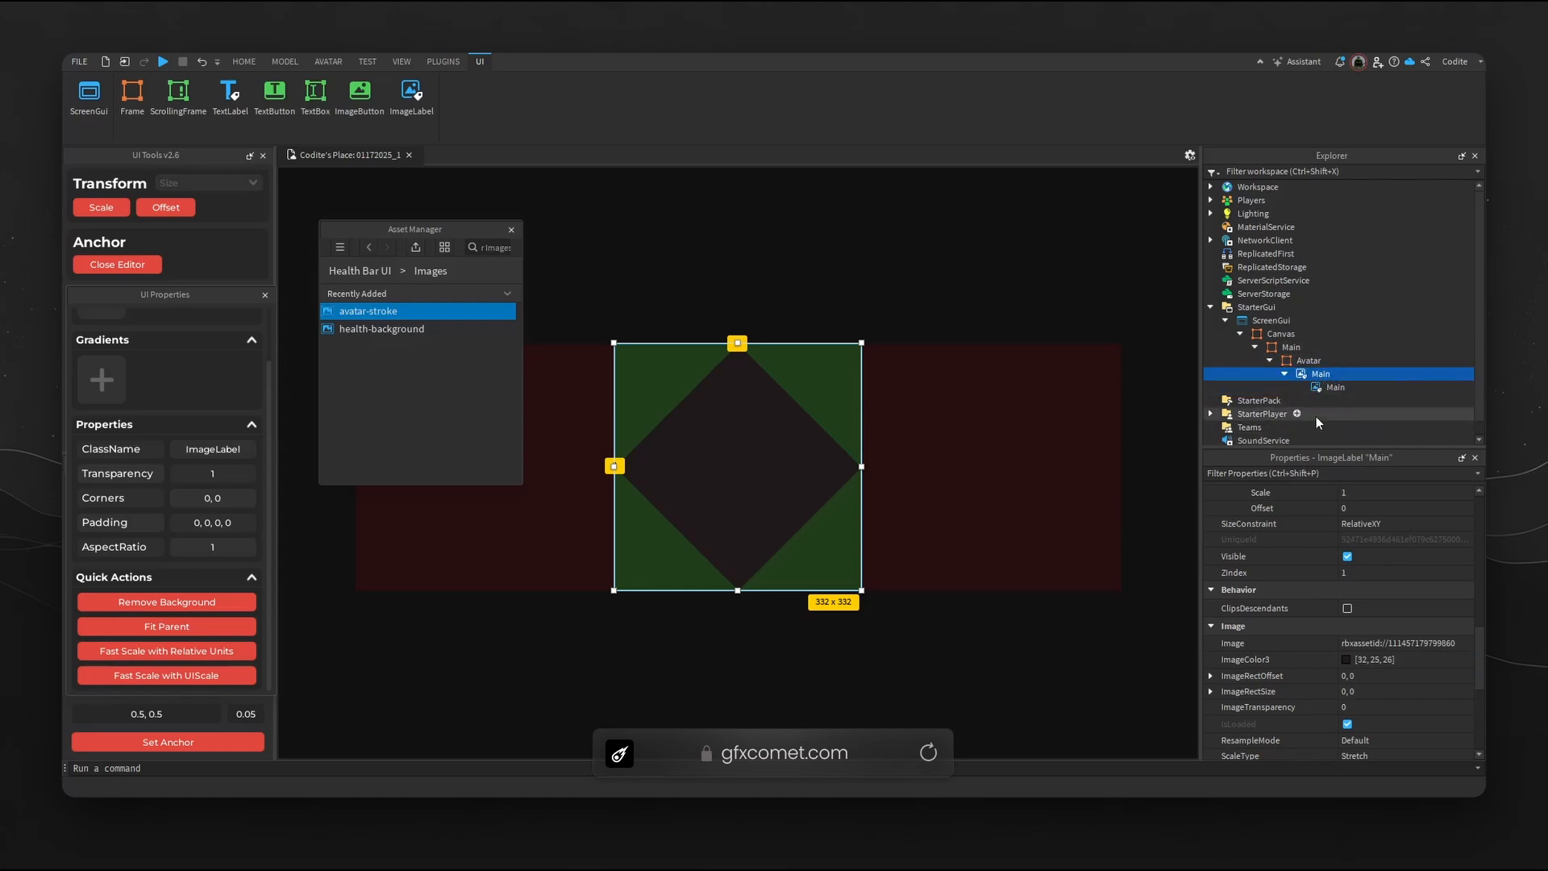
type("Stroke")
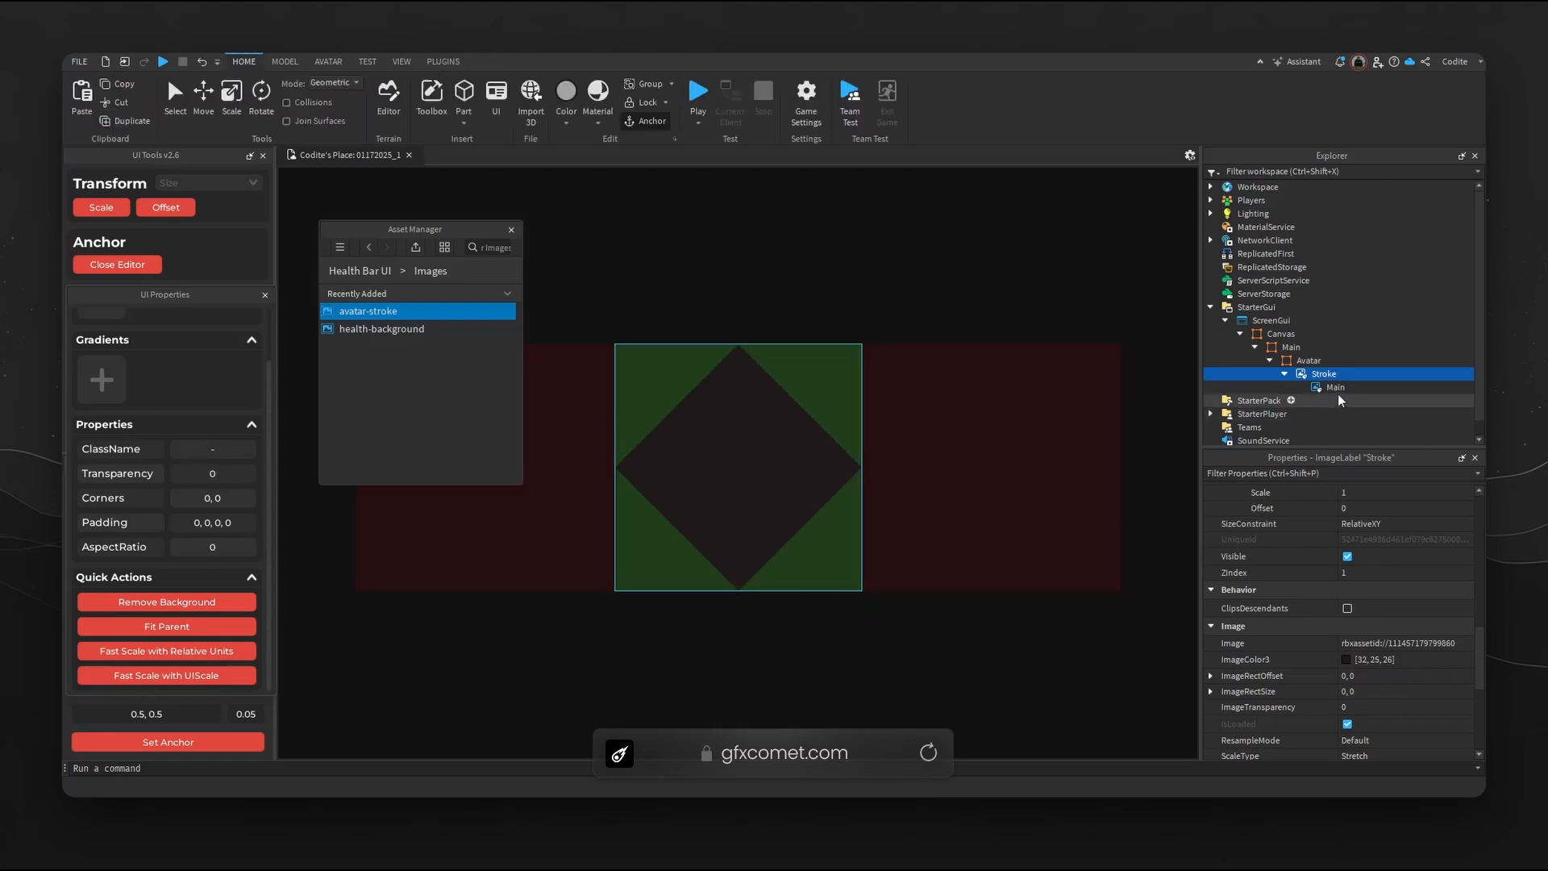
Check the diamond's layered shapes in Figma and rename the image label nested in Stroke as Base in Roblox Studio.
left_click(1338, 390)
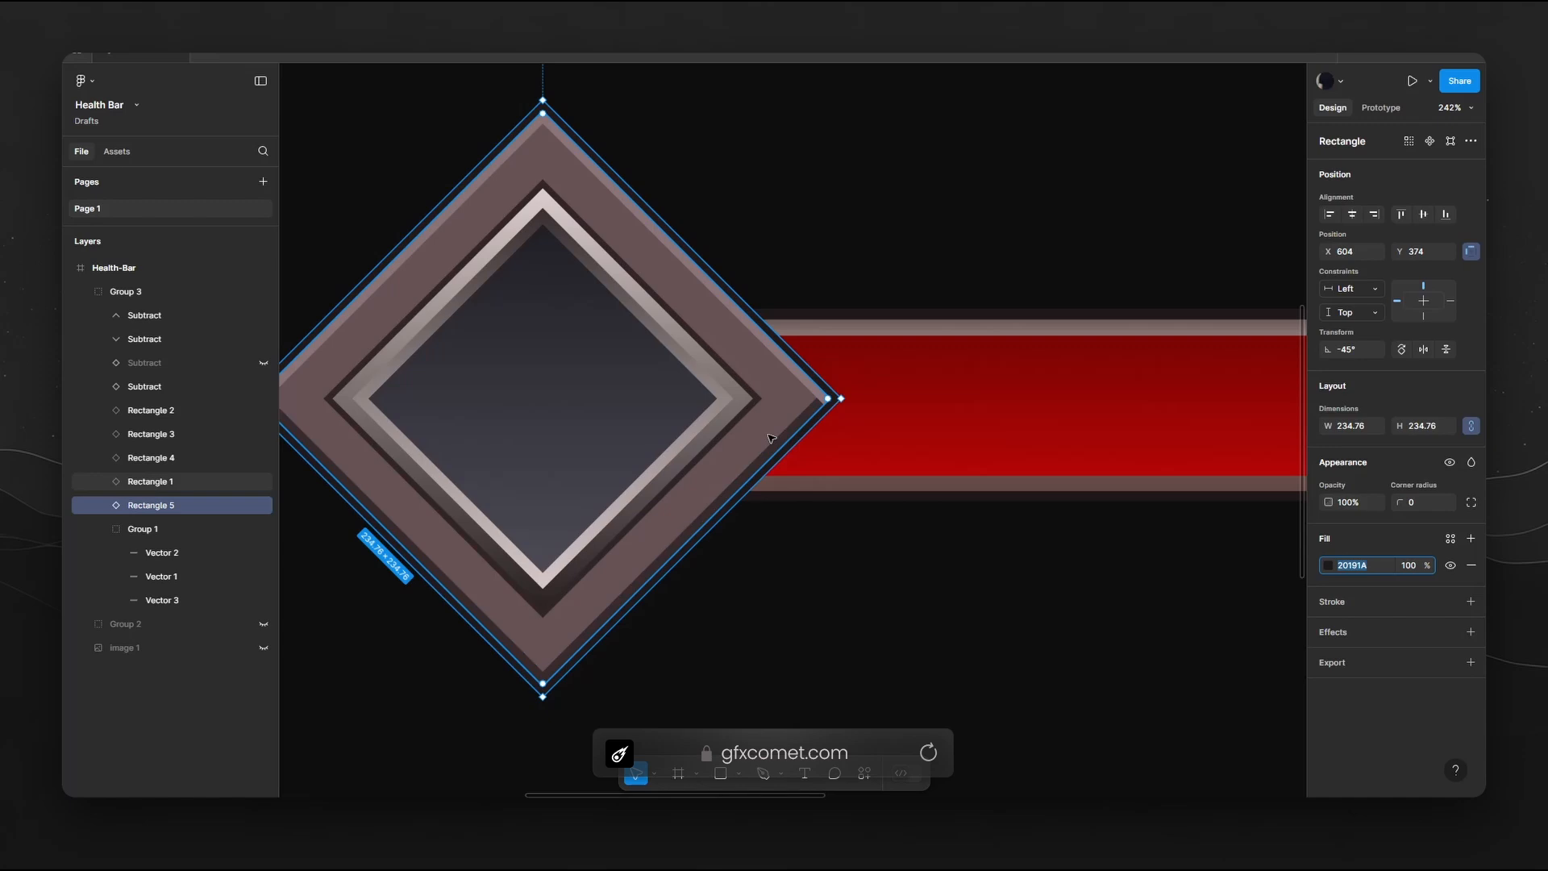
left_click_drag(771, 438, 974, 467)
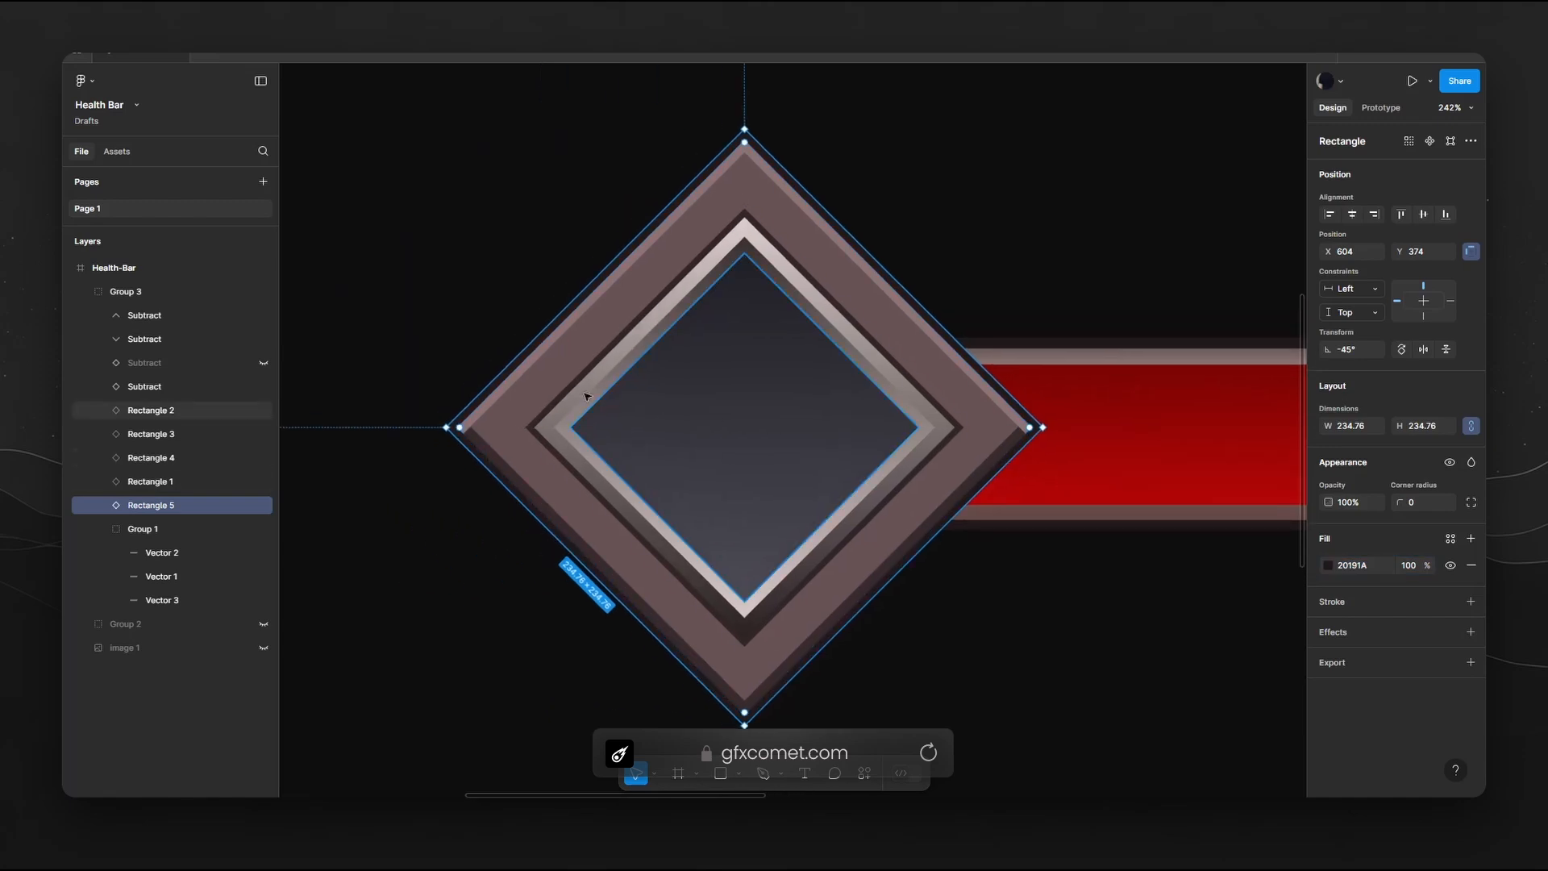
left_click(546, 390, "ctrl")
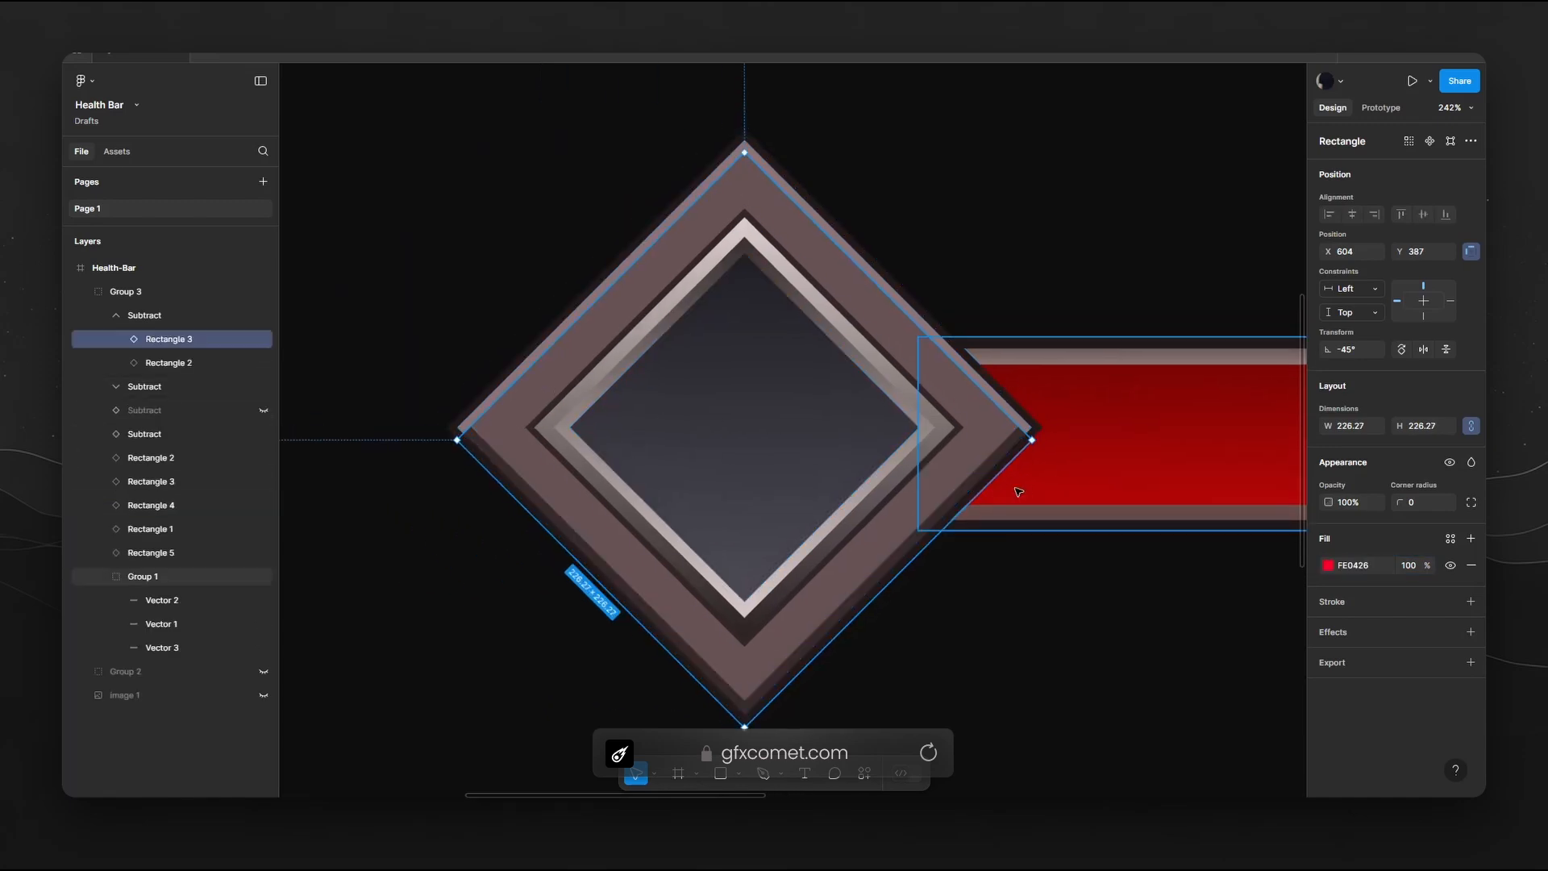
left_click_drag(961, 616, 1023, 626)
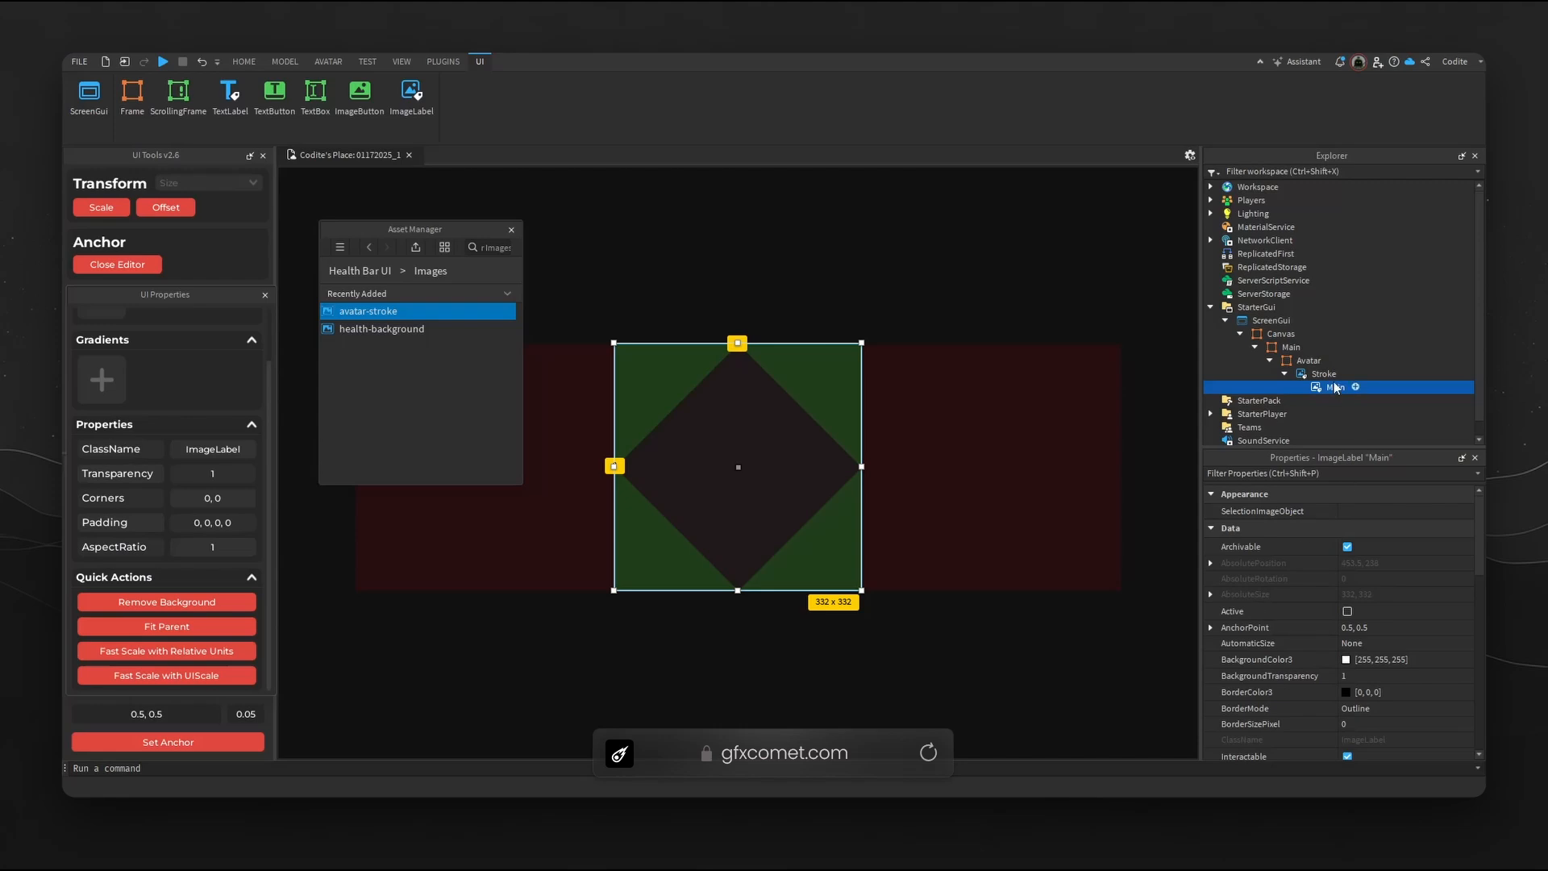
double_click(1336, 389)
type("Base")
key("Return")
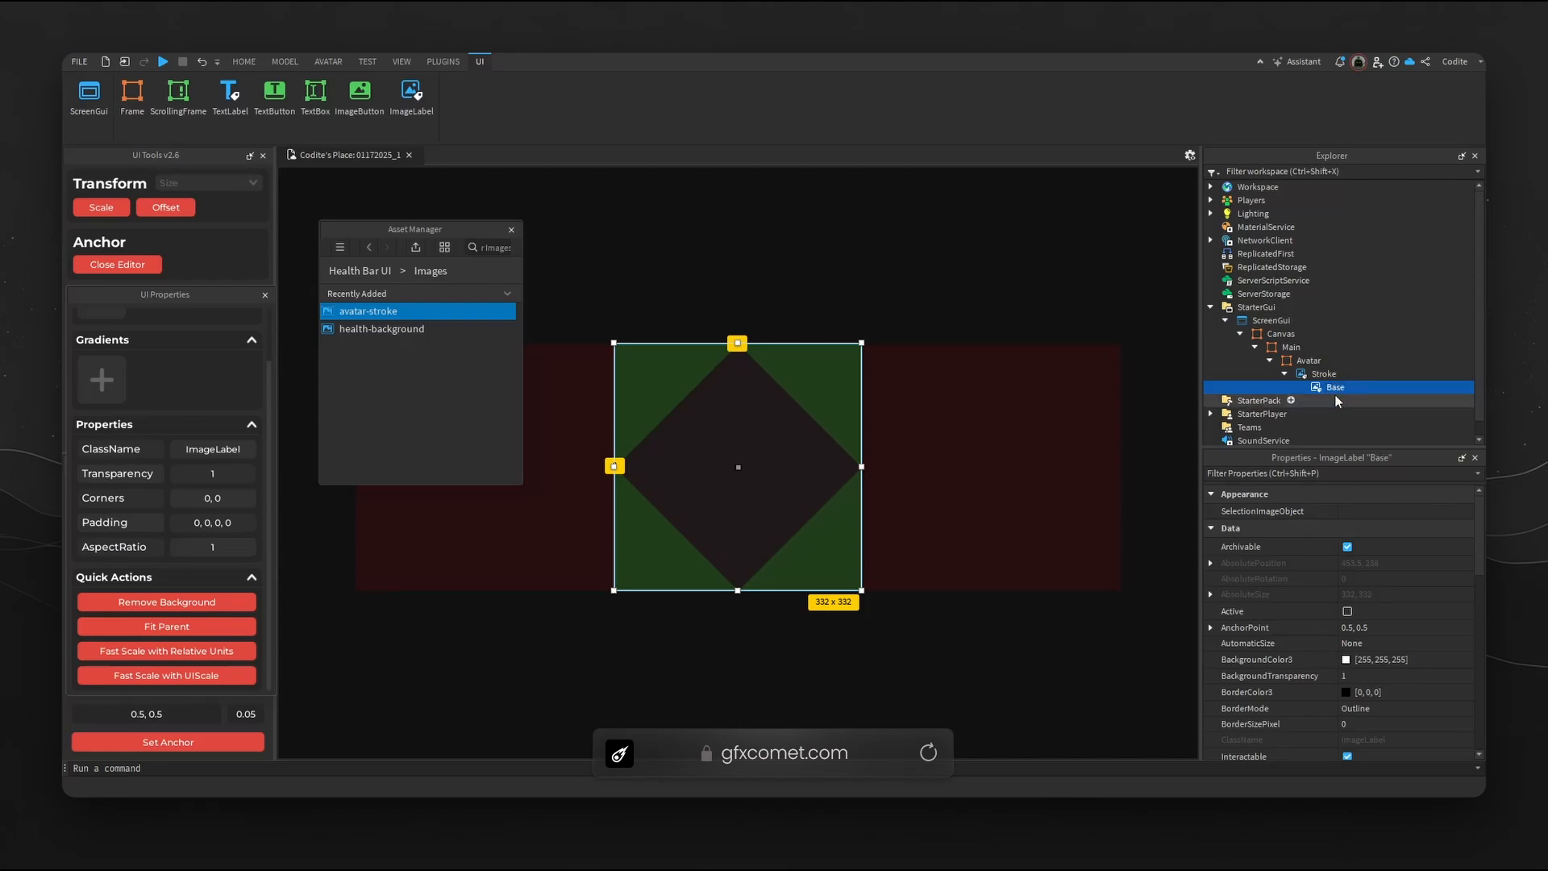
Convert the Base image label's size to offset and set it to 320 × 320.
scroll(1348, 680, "down", 5)
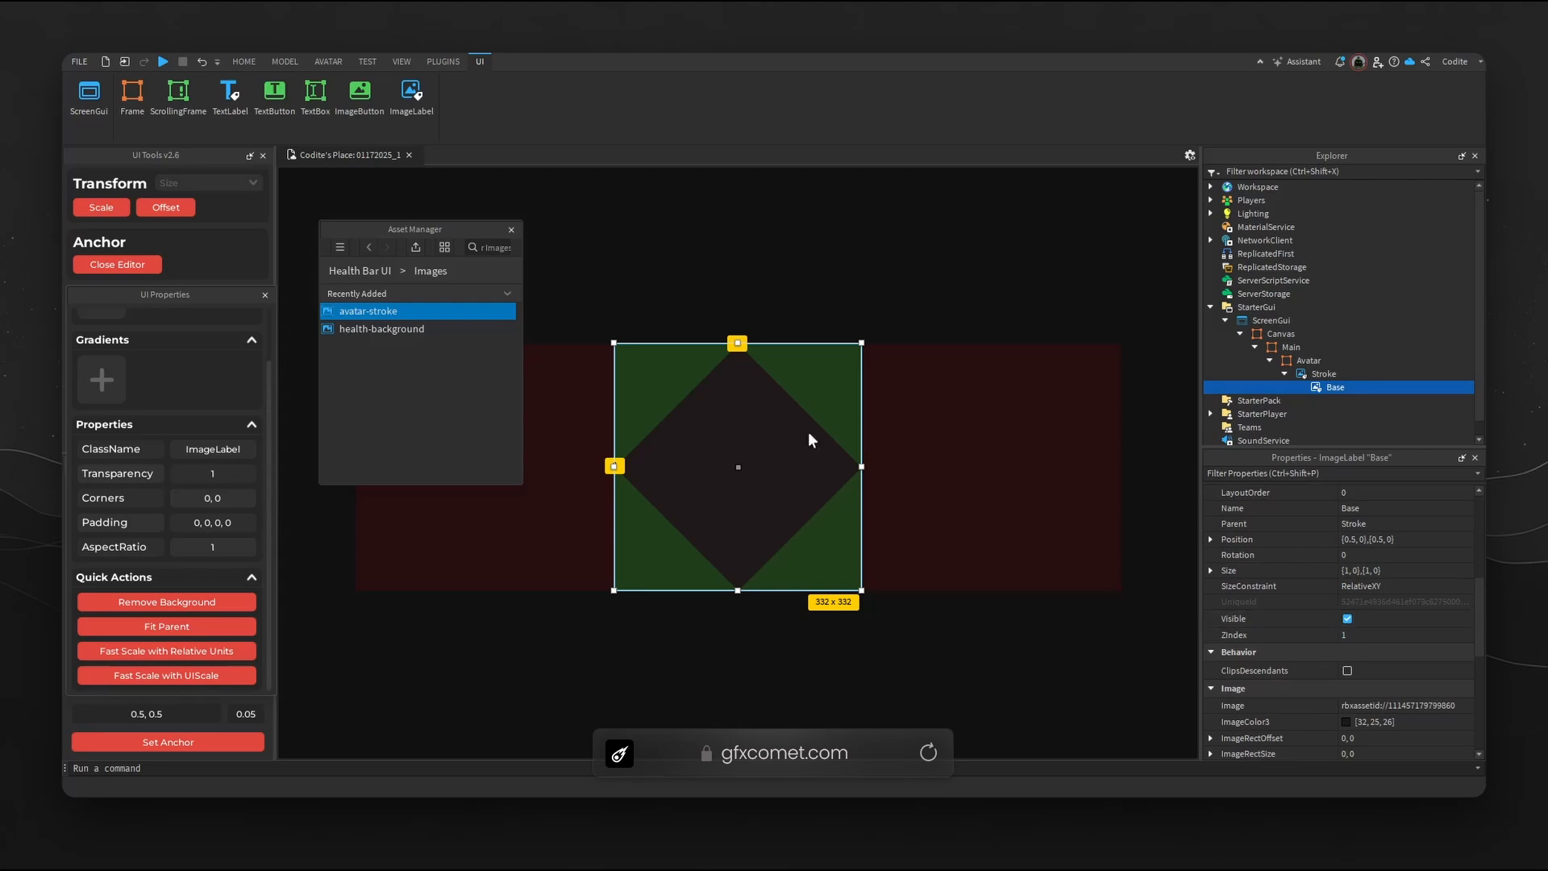
left_click(165, 208)
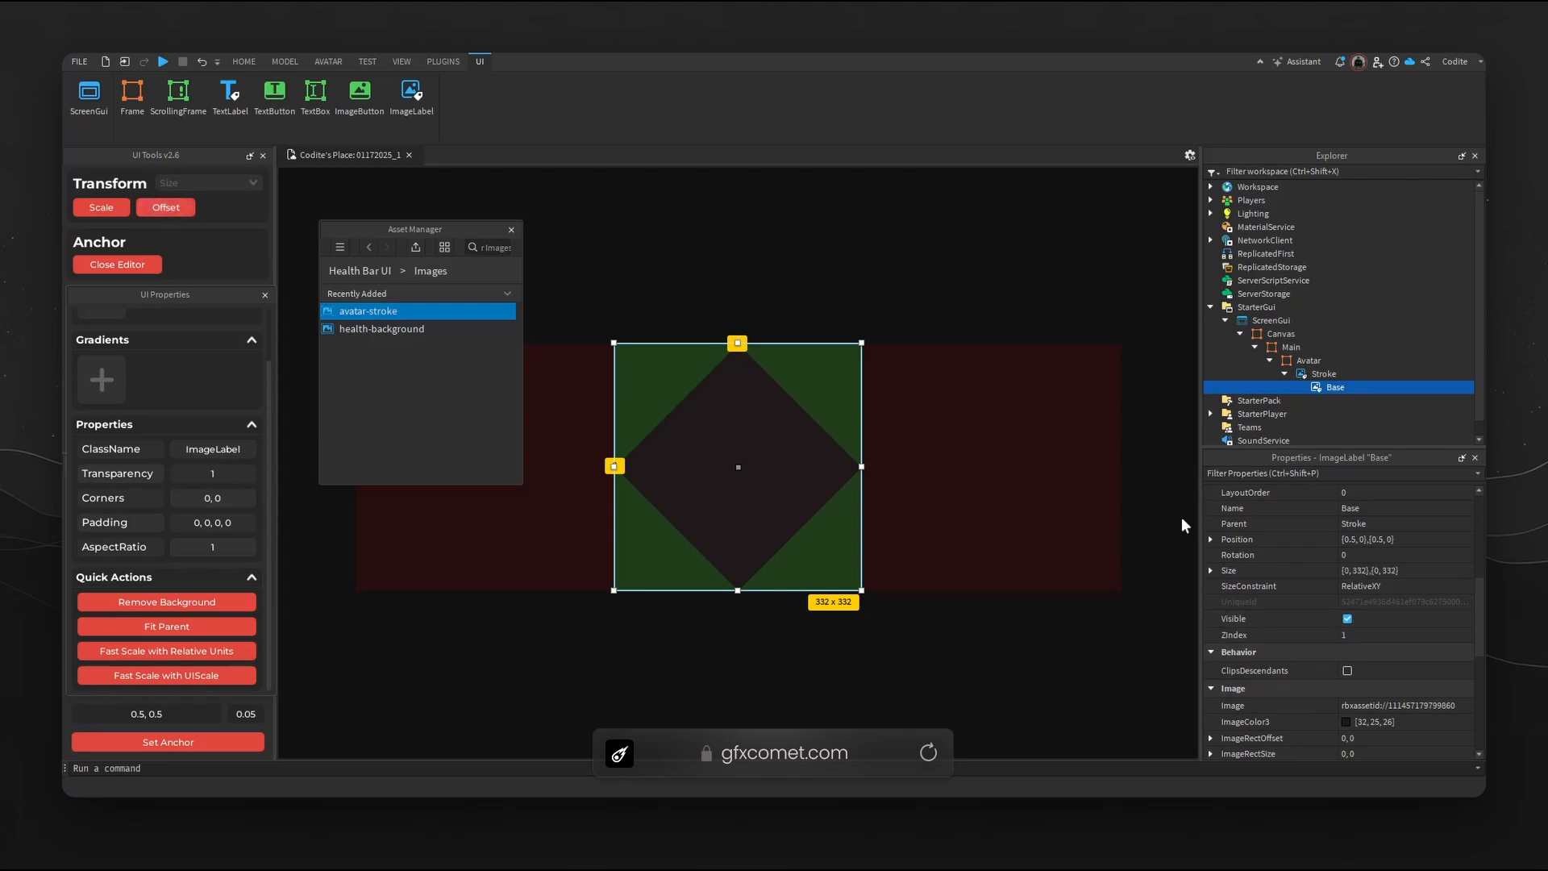
left_click(1210, 570)
left_click(1225, 586)
left_click(1382, 617)
type("32")
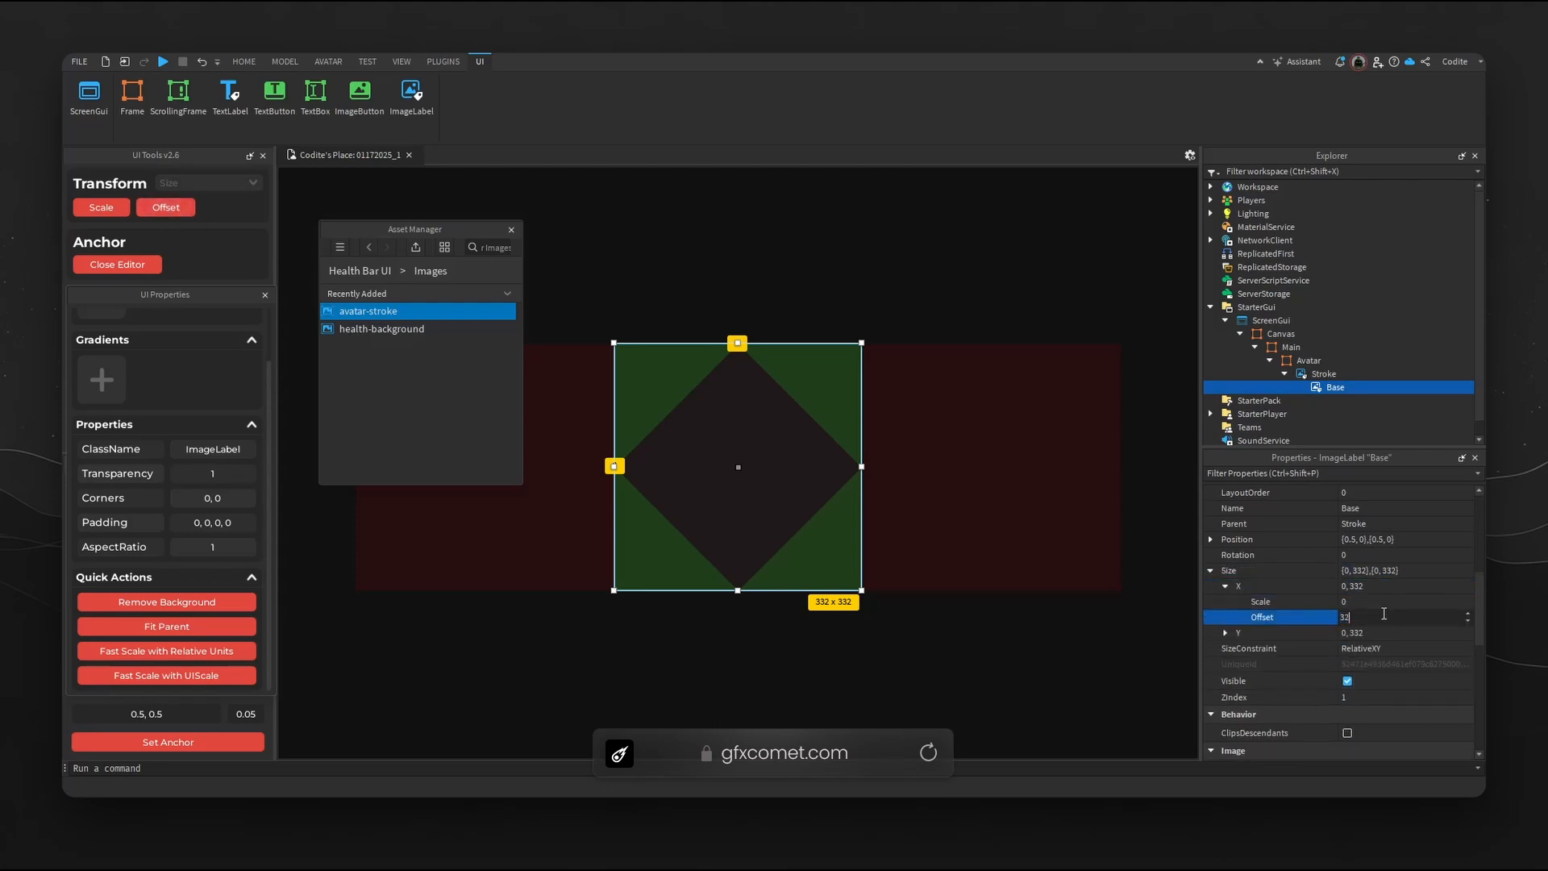
type("0")
key("Return")
left_click(1226, 633)
left_click(1384, 664)
type("32")
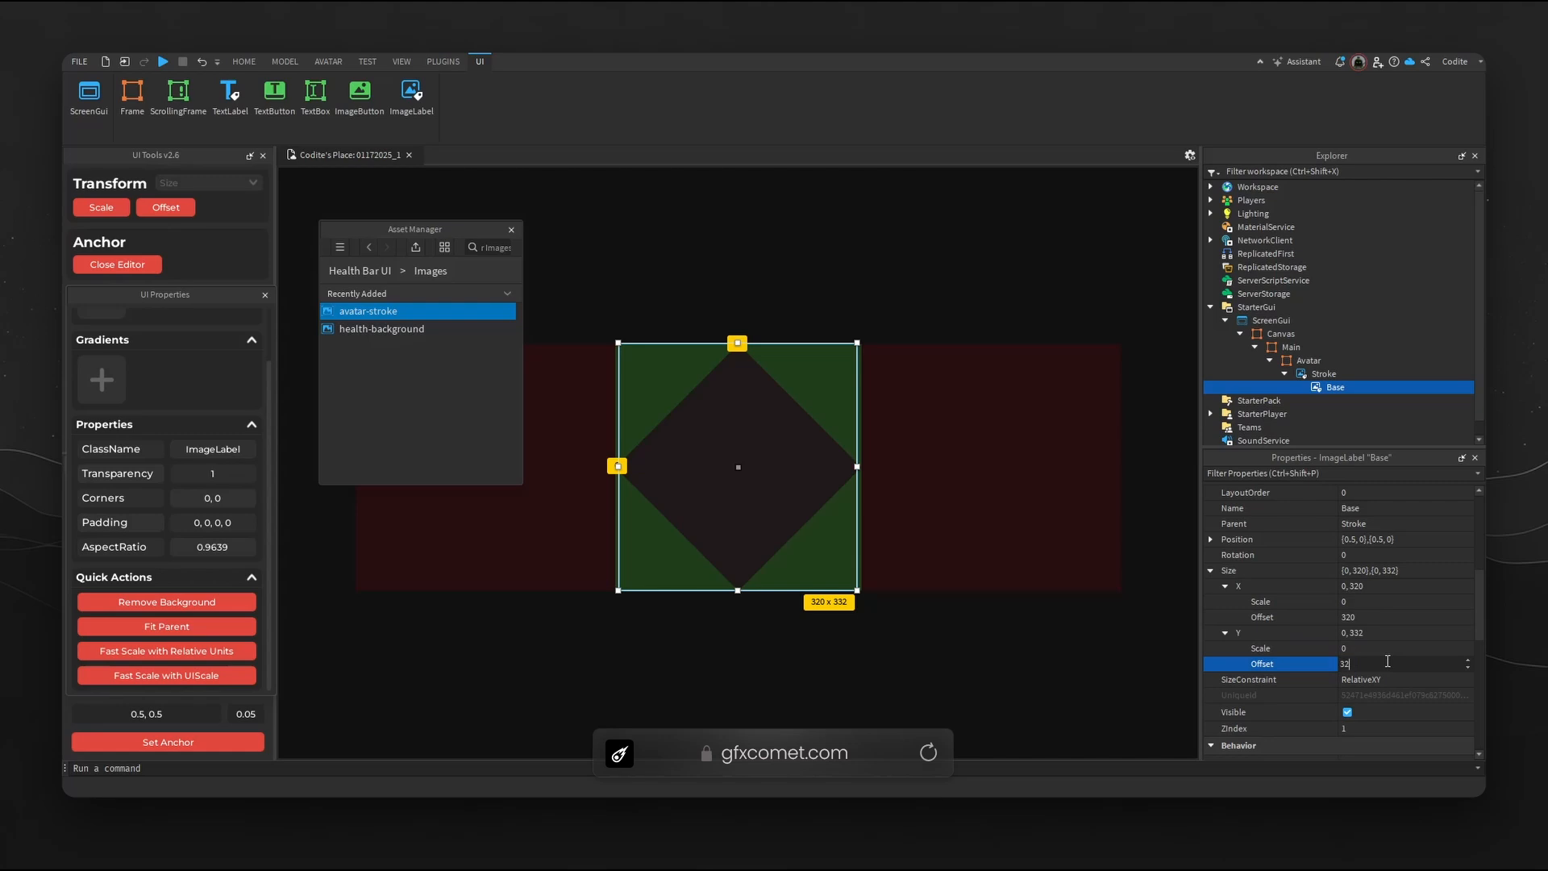
type("0")
key("Return")
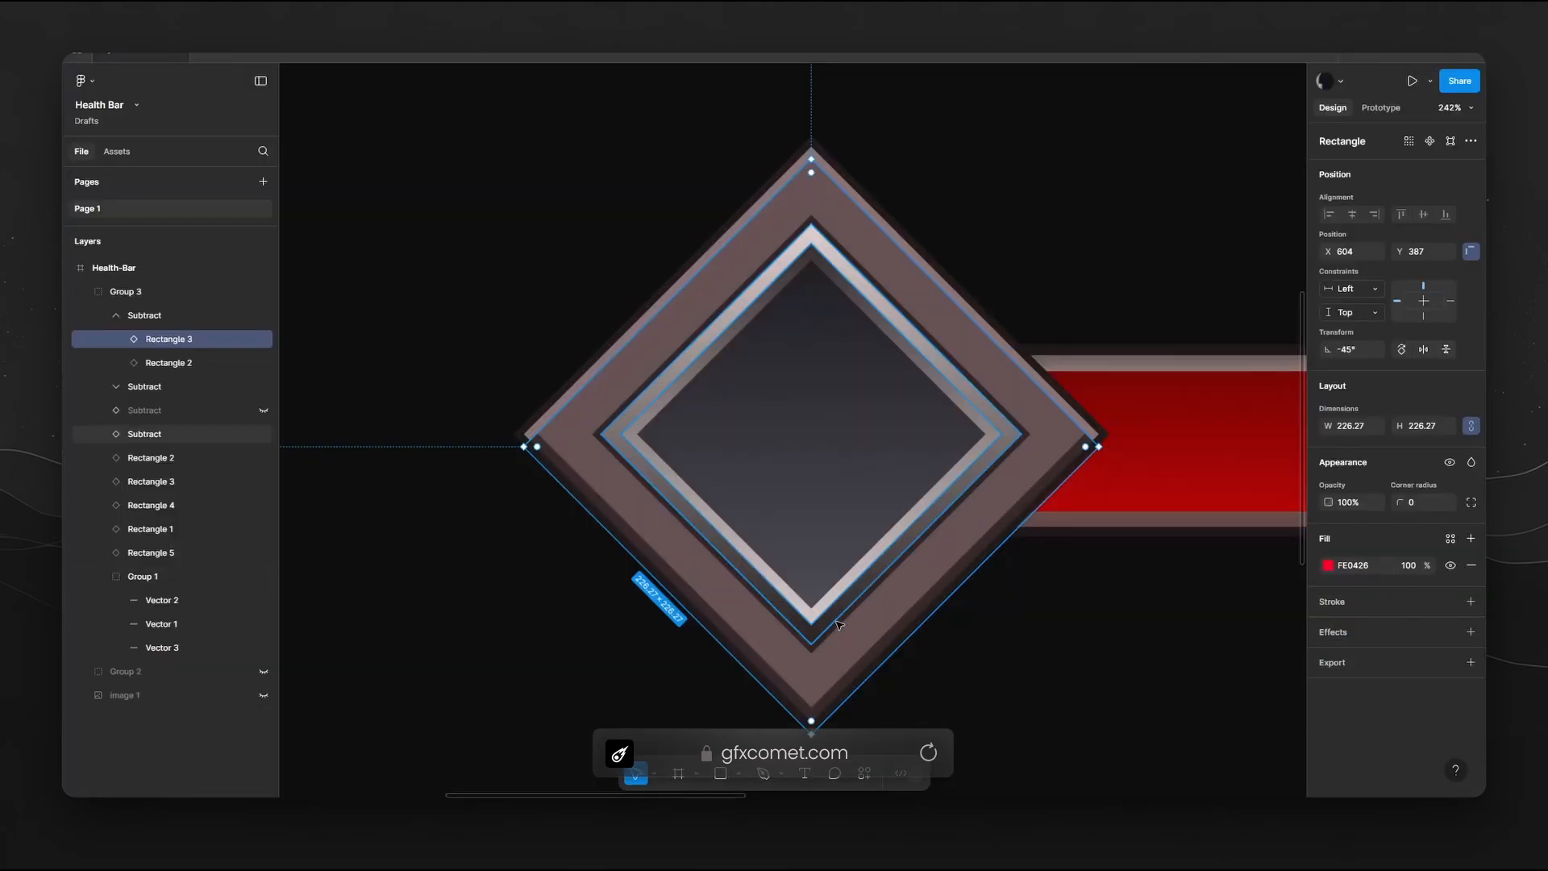
In Figma, examine the diamond's two Subtract edge shapes, collapse their layers, and inspect Rectangle 5 and Rectangle 1.
left_click(839, 649)
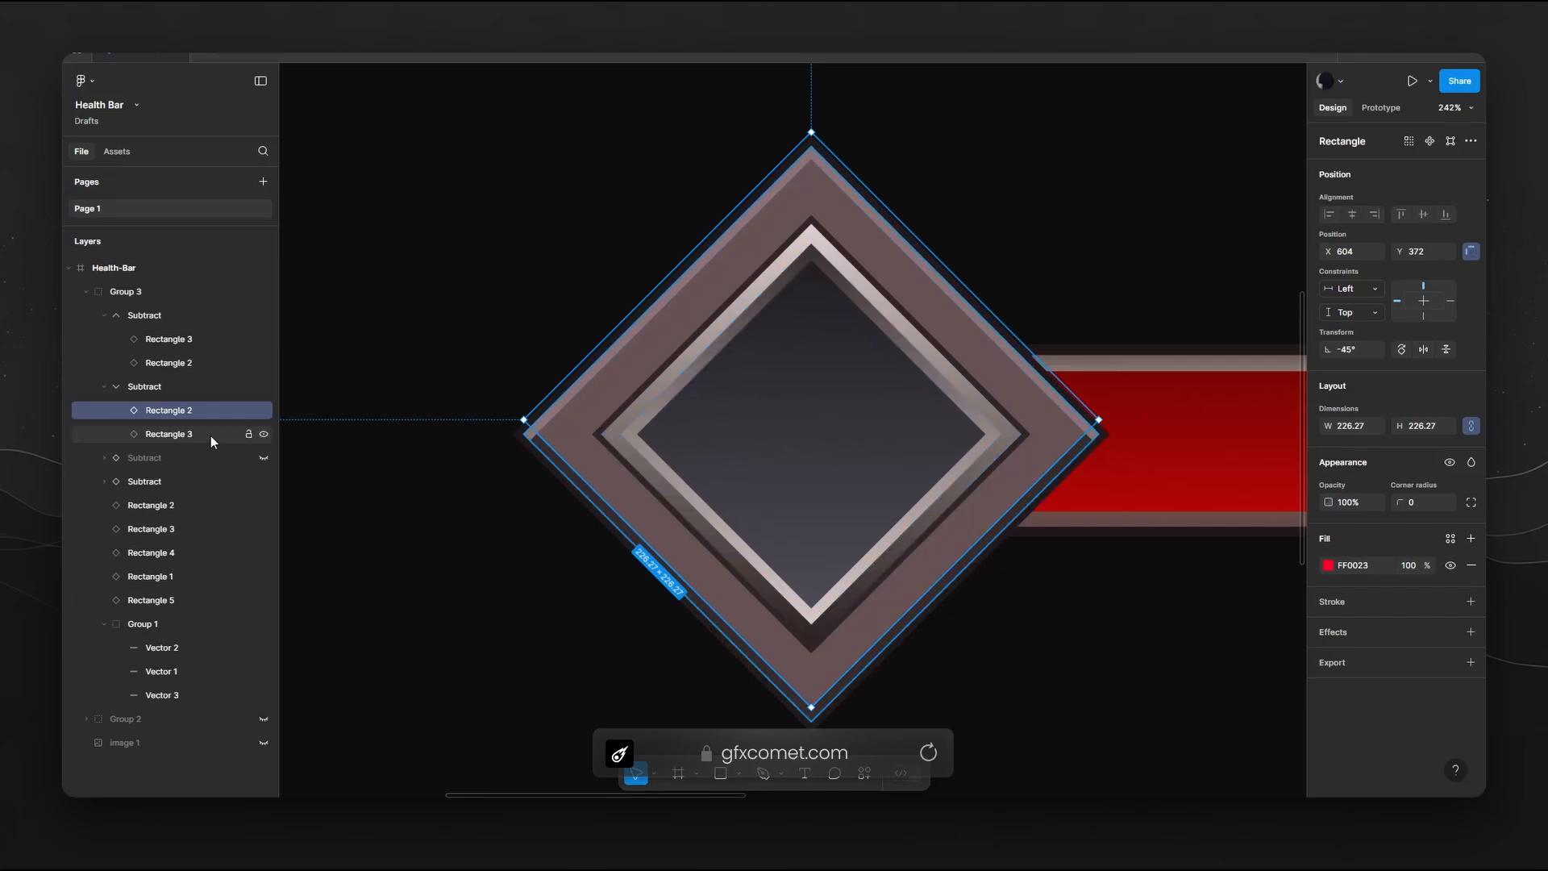
left_click(169, 339)
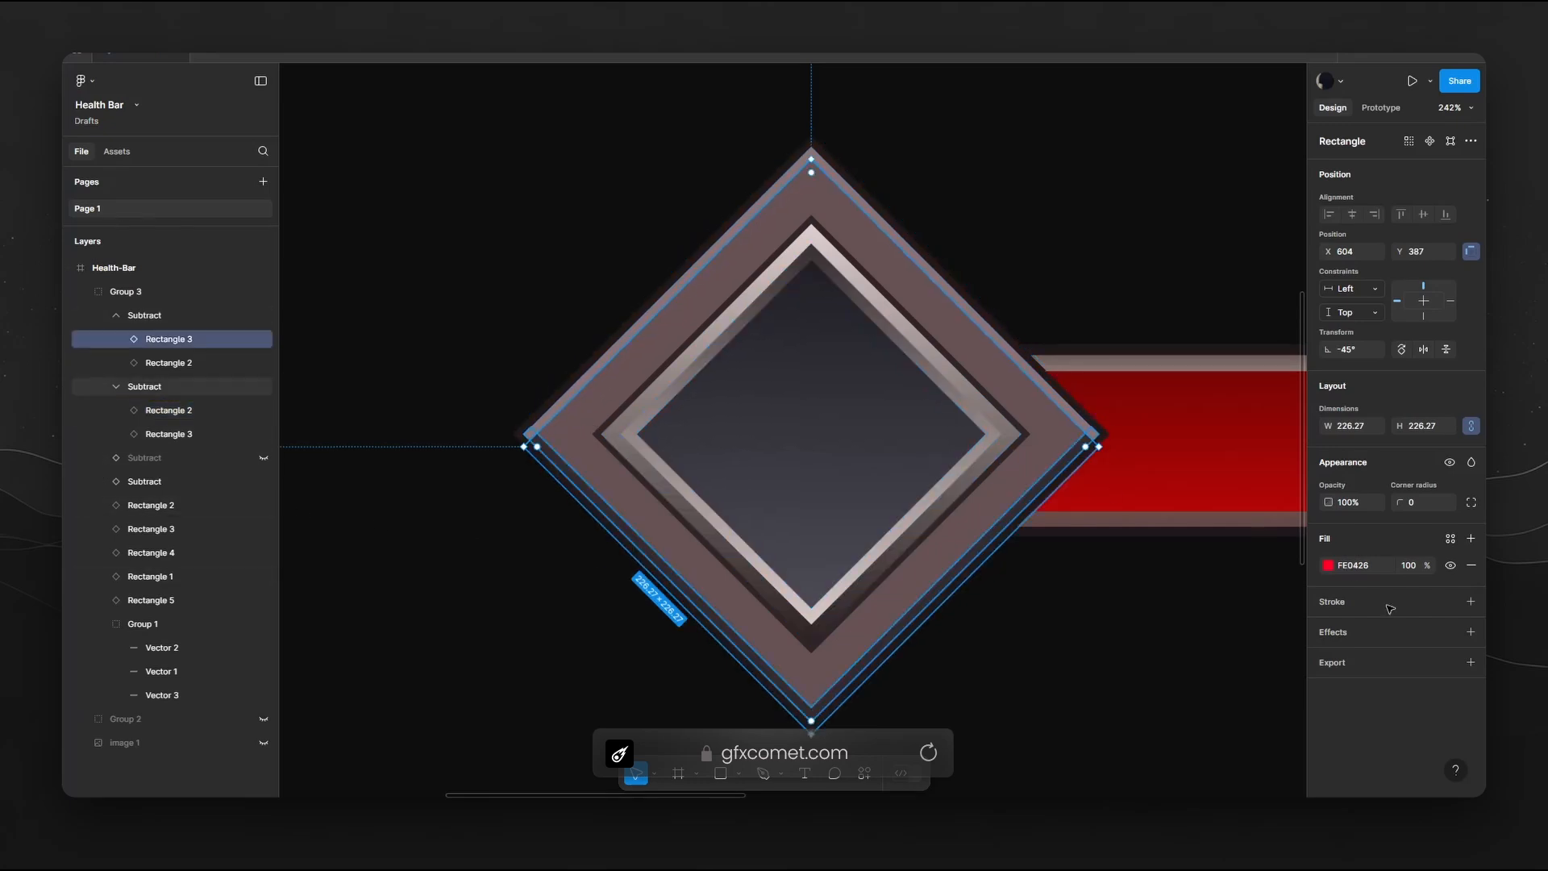
left_click(110, 315)
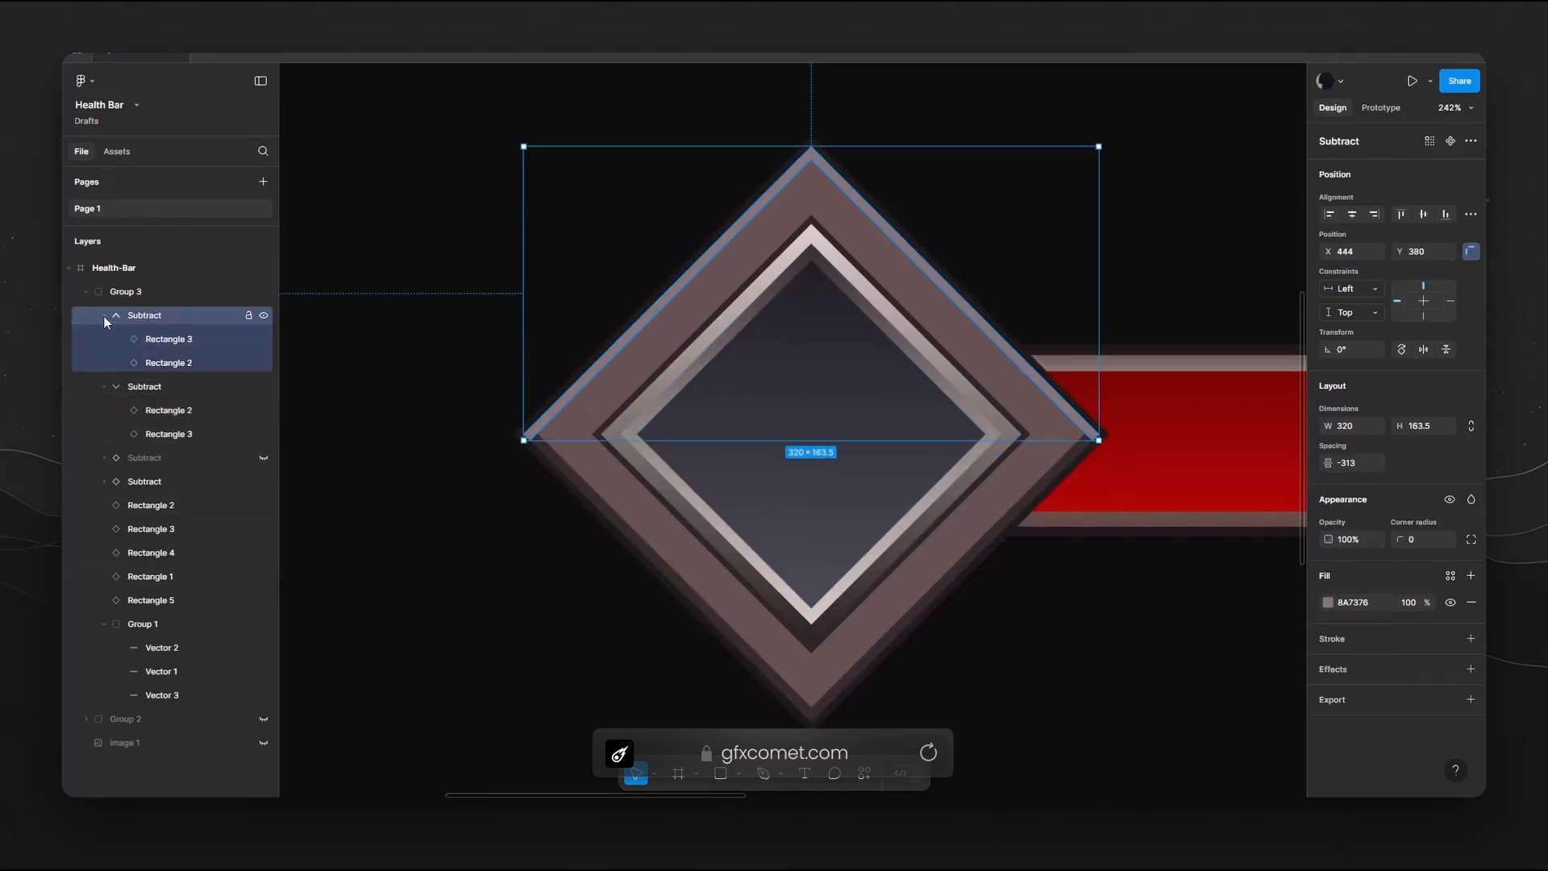
left_click(105, 316)
left_click(104, 339)
left_click(105, 529)
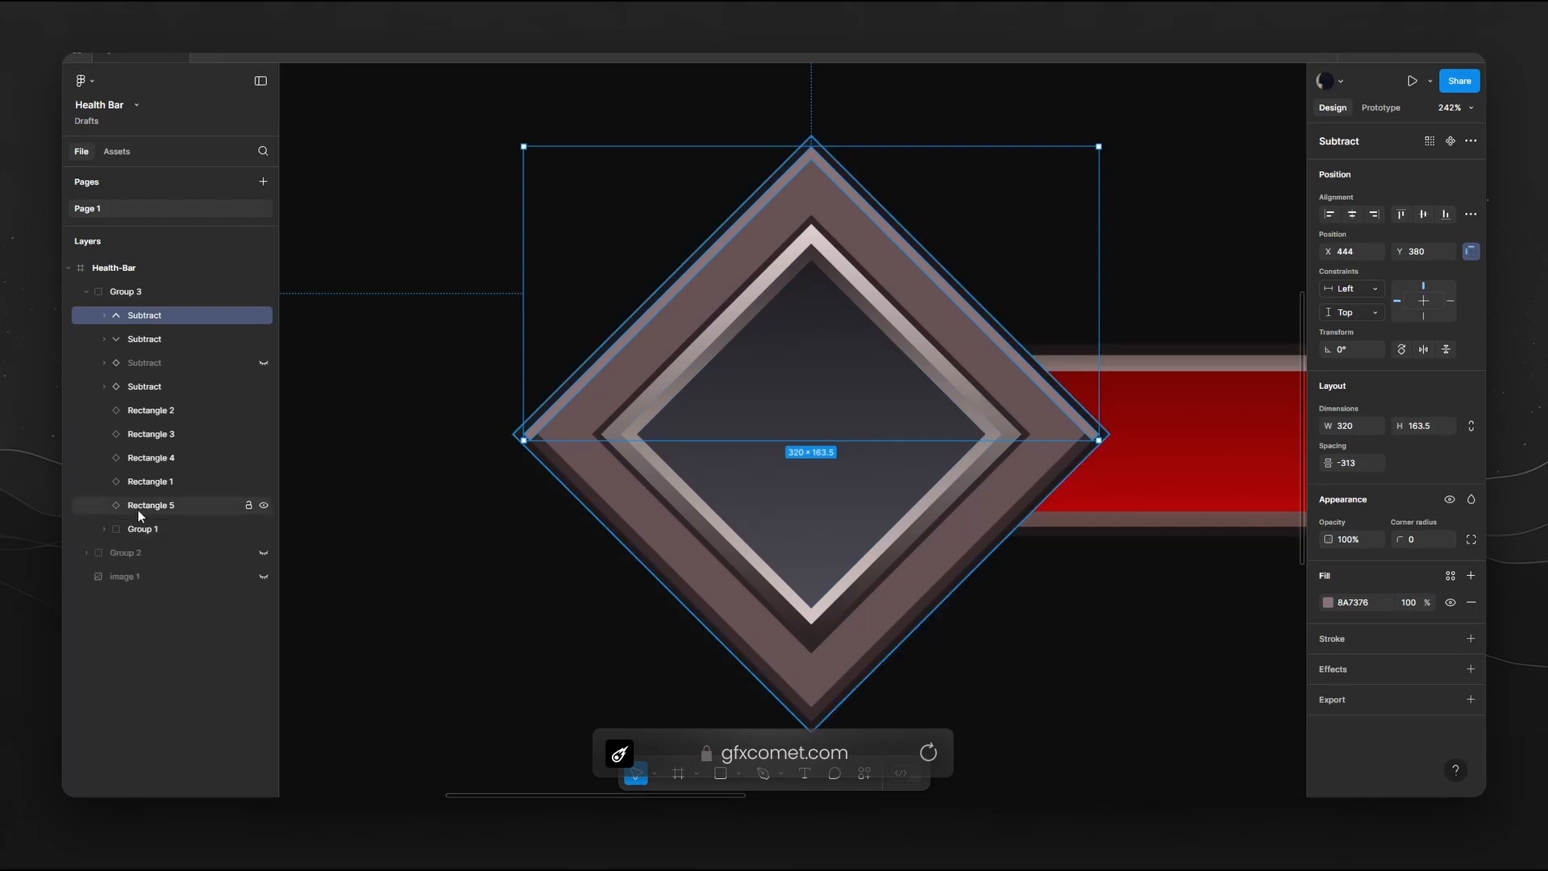
left_click(137, 508)
left_click(142, 486)
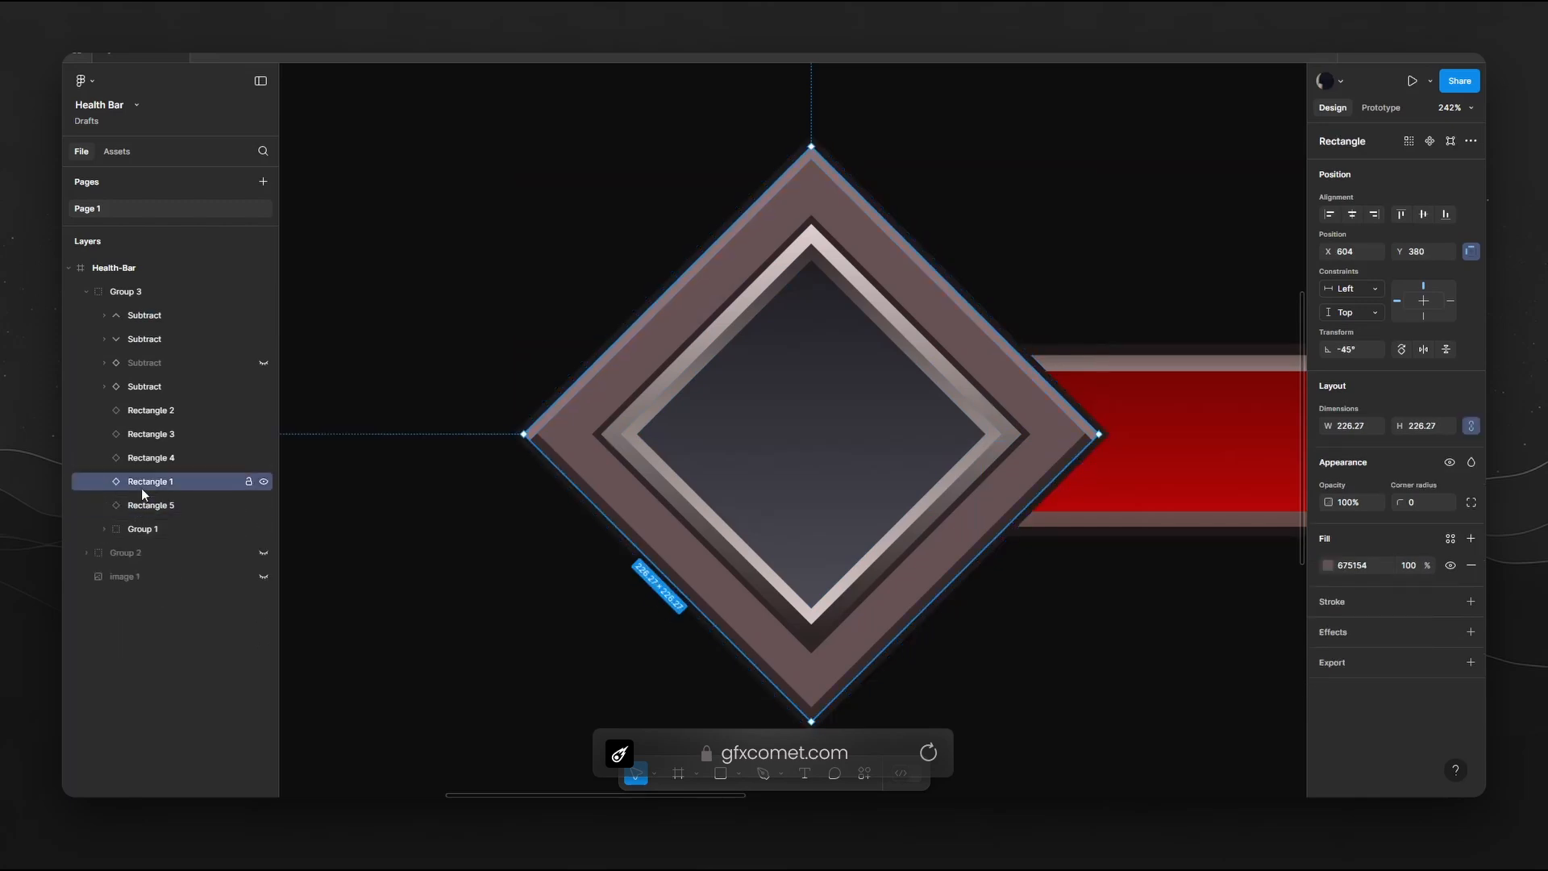
left_click_drag(1099, 436, 1119, 450)
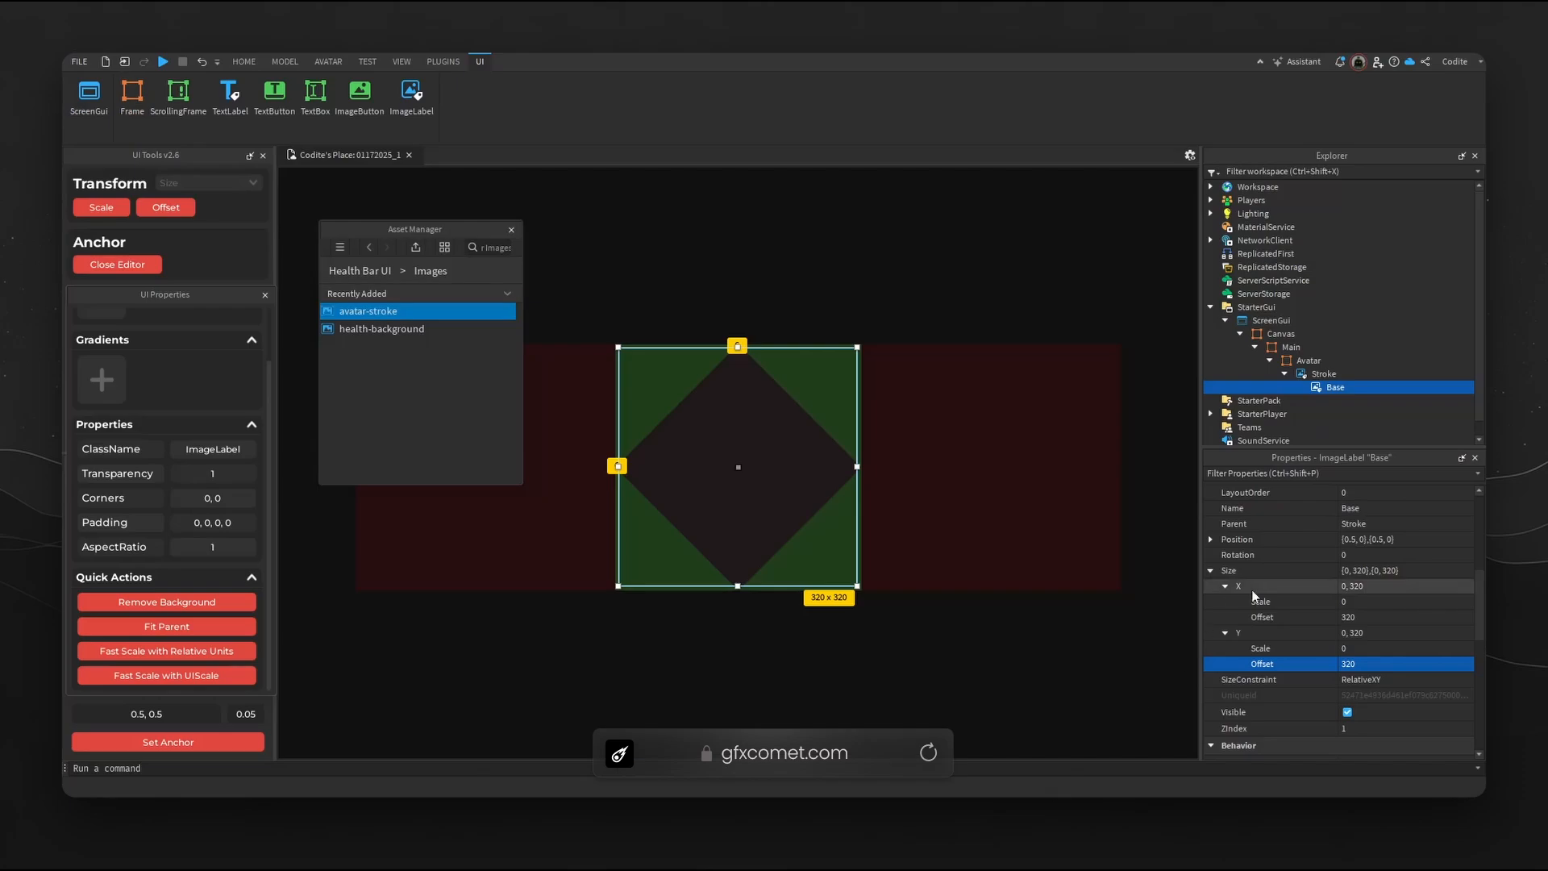
Set the Base image label's image colour to hex 675154.
triple_click(891, 530)
type("675154")
left_click(869, 558)
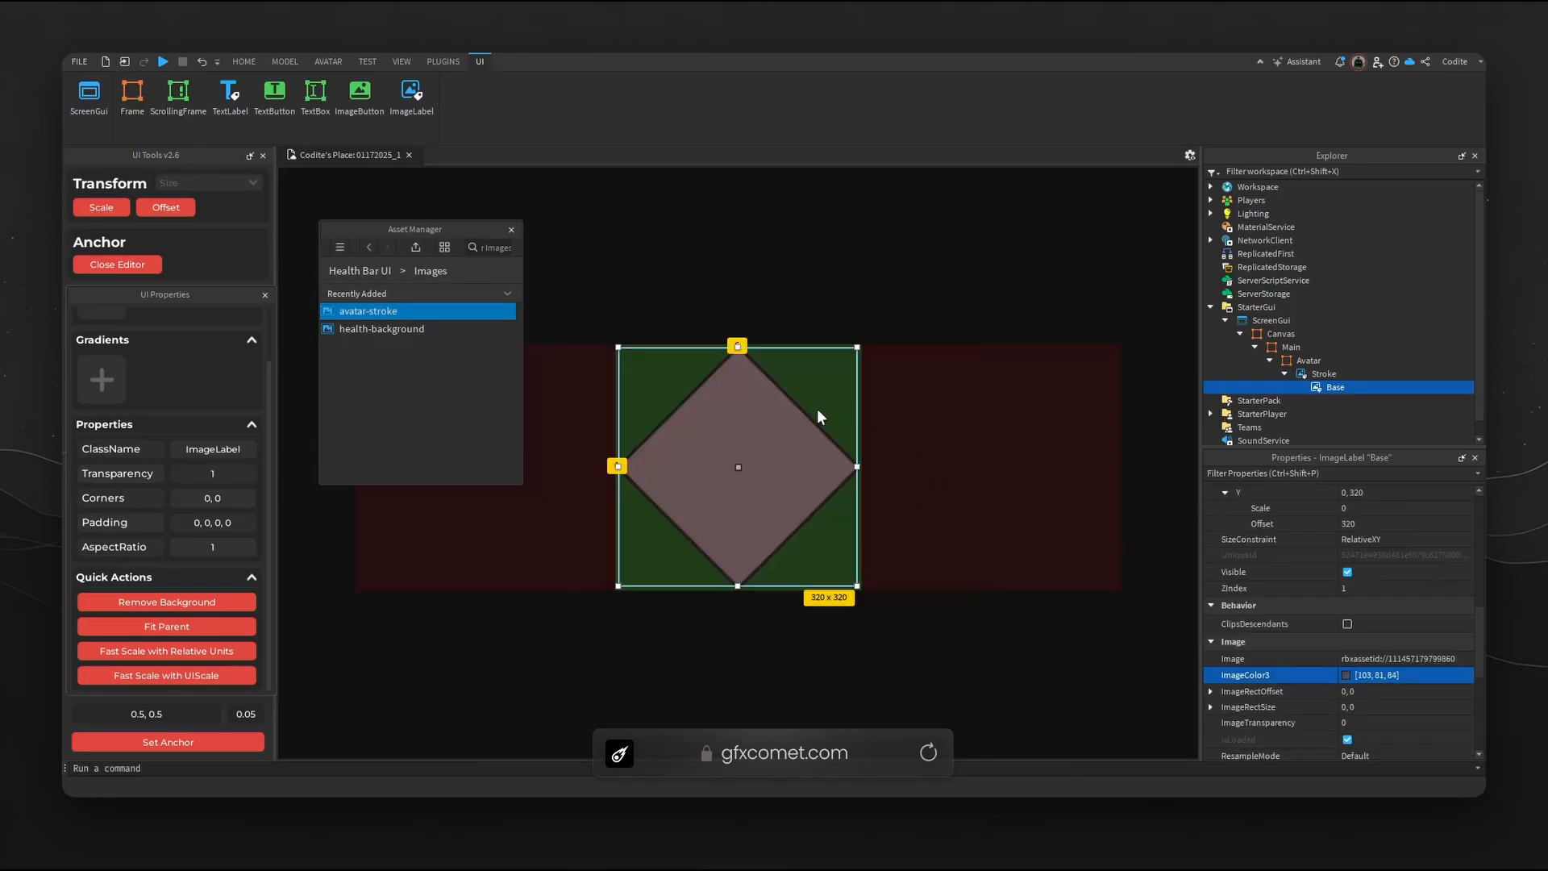
Emulate the HD 1080 desktop device at actual resolution and bring the avatar diamond into view.
left_click(400, 63)
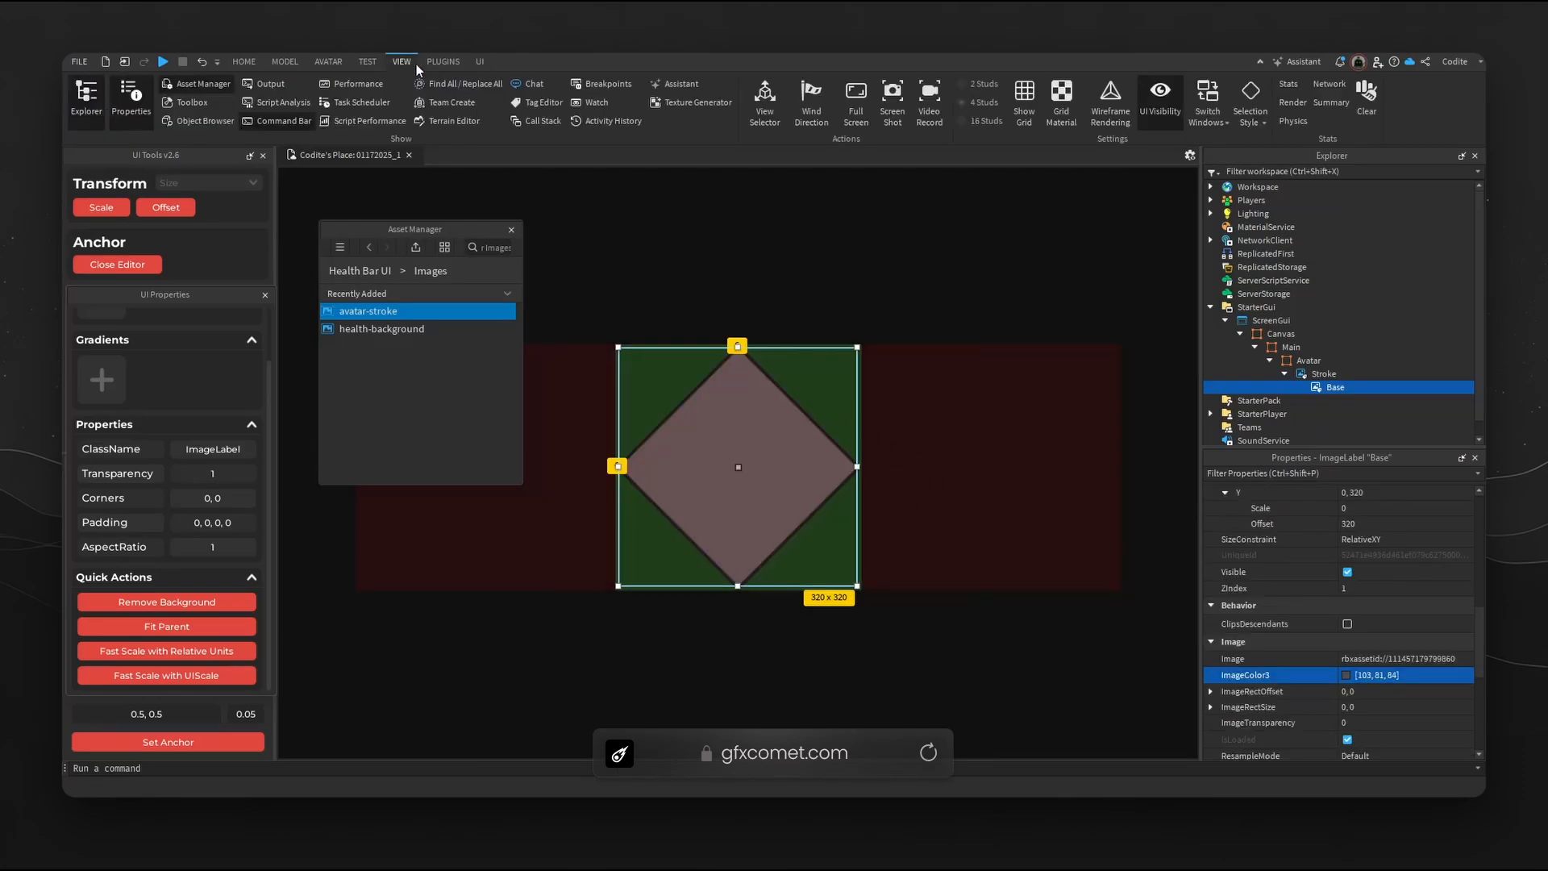
left_click(368, 62)
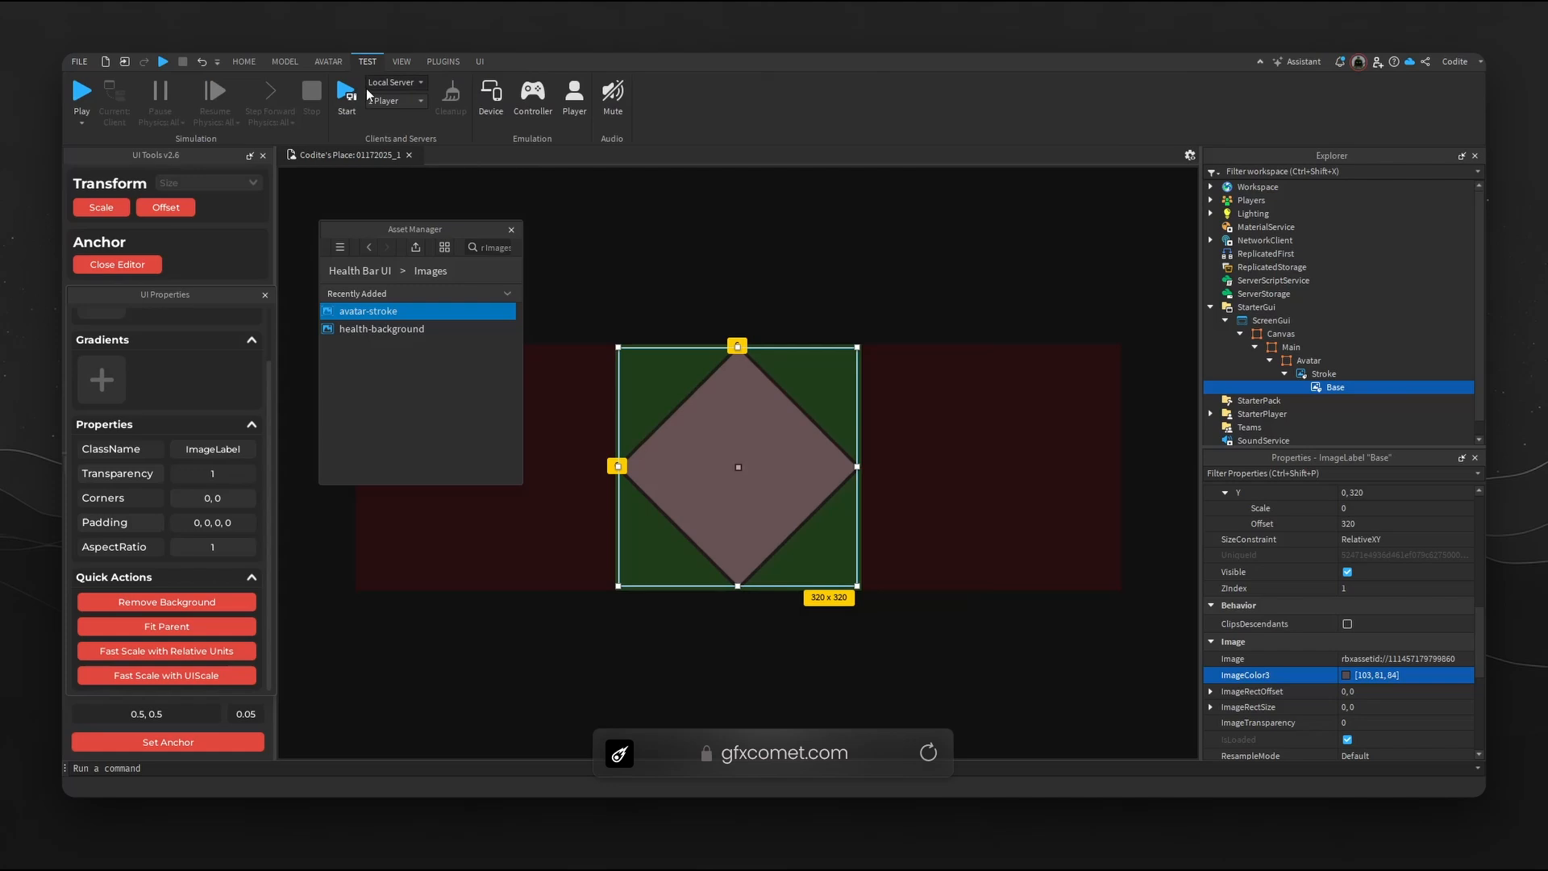
left_click(491, 96)
left_click(710, 173)
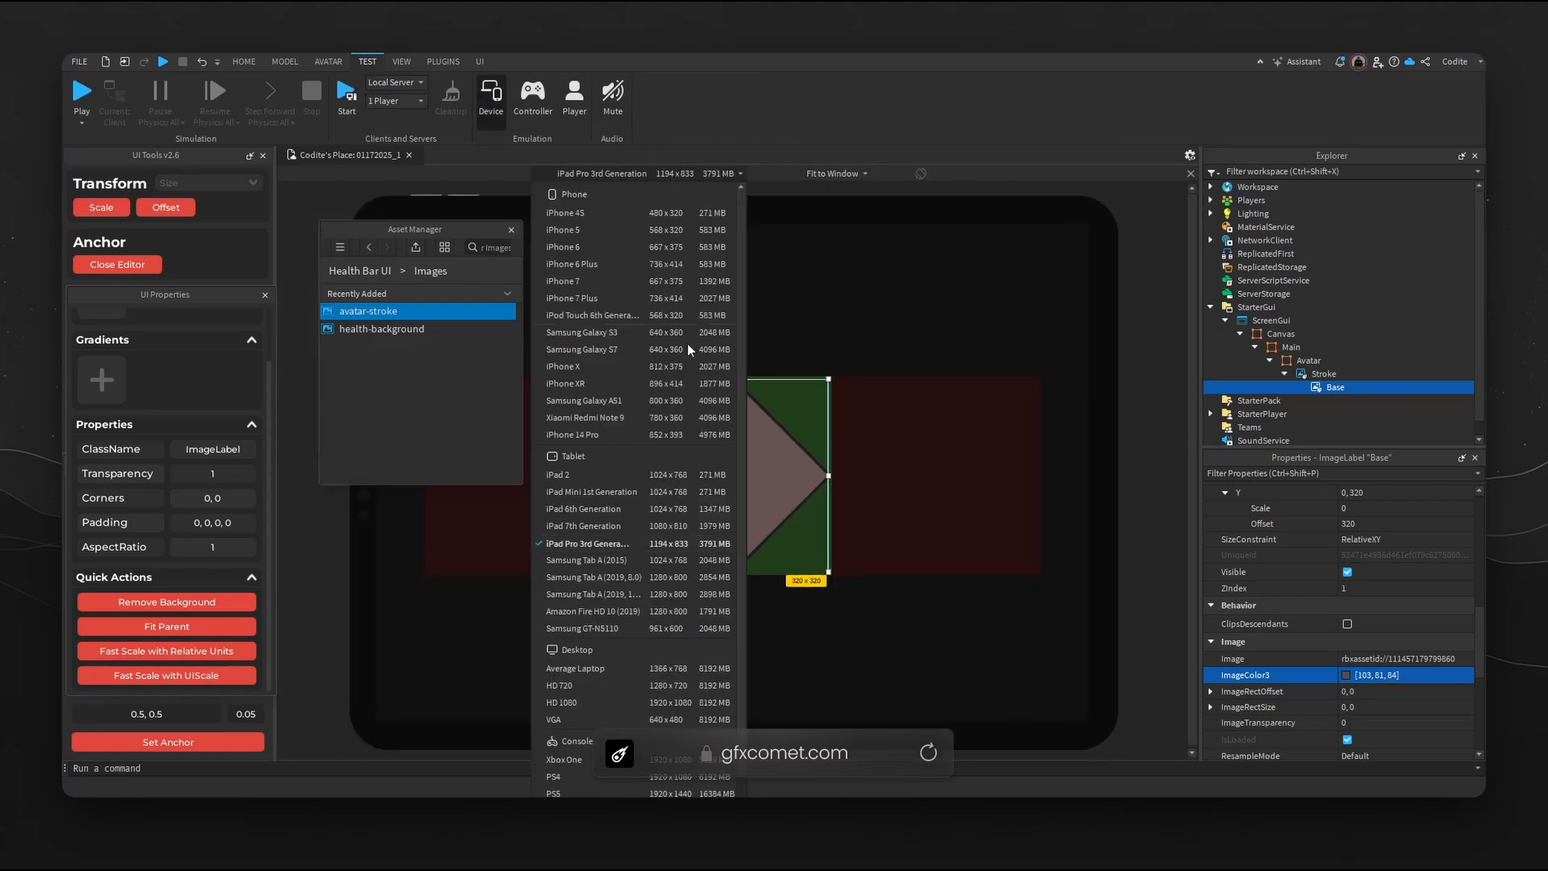
left_click(602, 708)
left_click(838, 173)
left_click(823, 203)
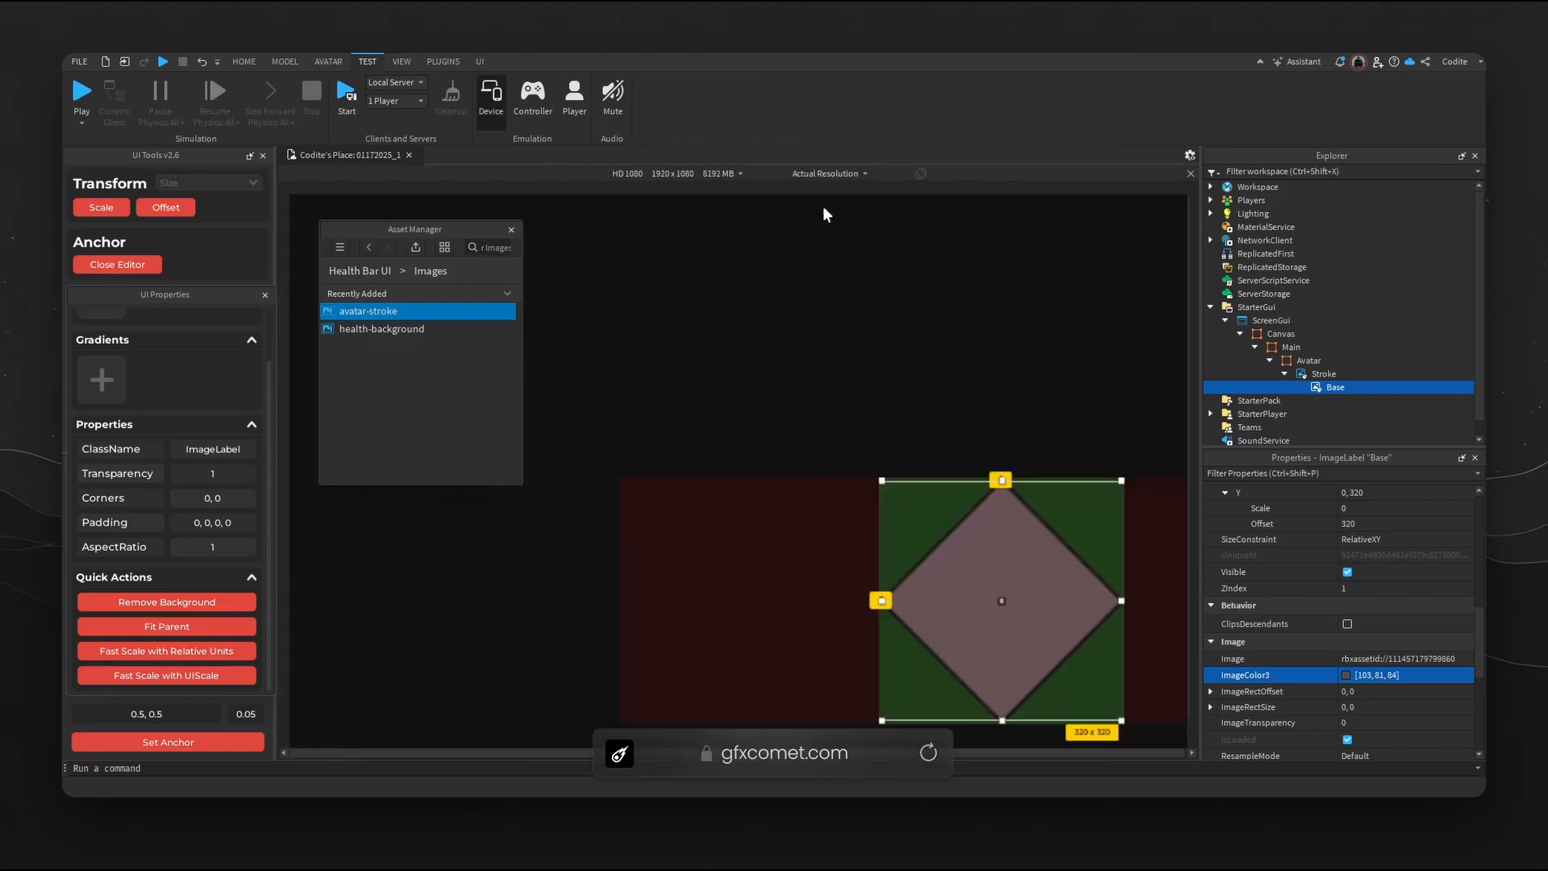
left_click_drag(1193, 464, 1193, 492)
left_click_drag(806, 755, 987, 755)
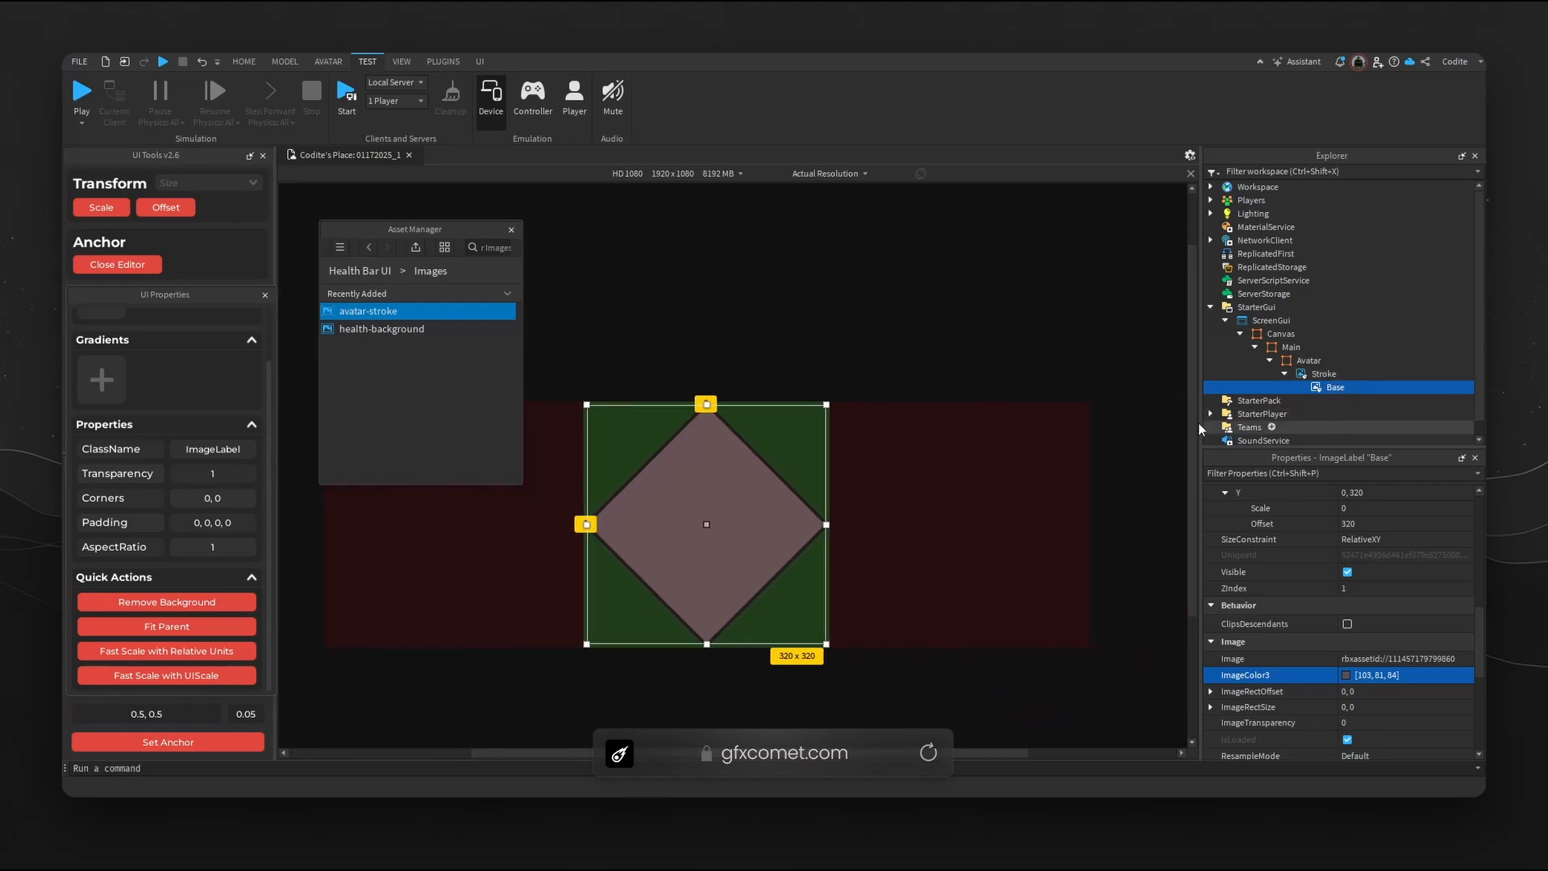
Insert an ImageLabel inside Base, name it Highlight, and centre it using the 0.5, 0.5 anchor.
left_click(340, 249)
left_click(379, 303)
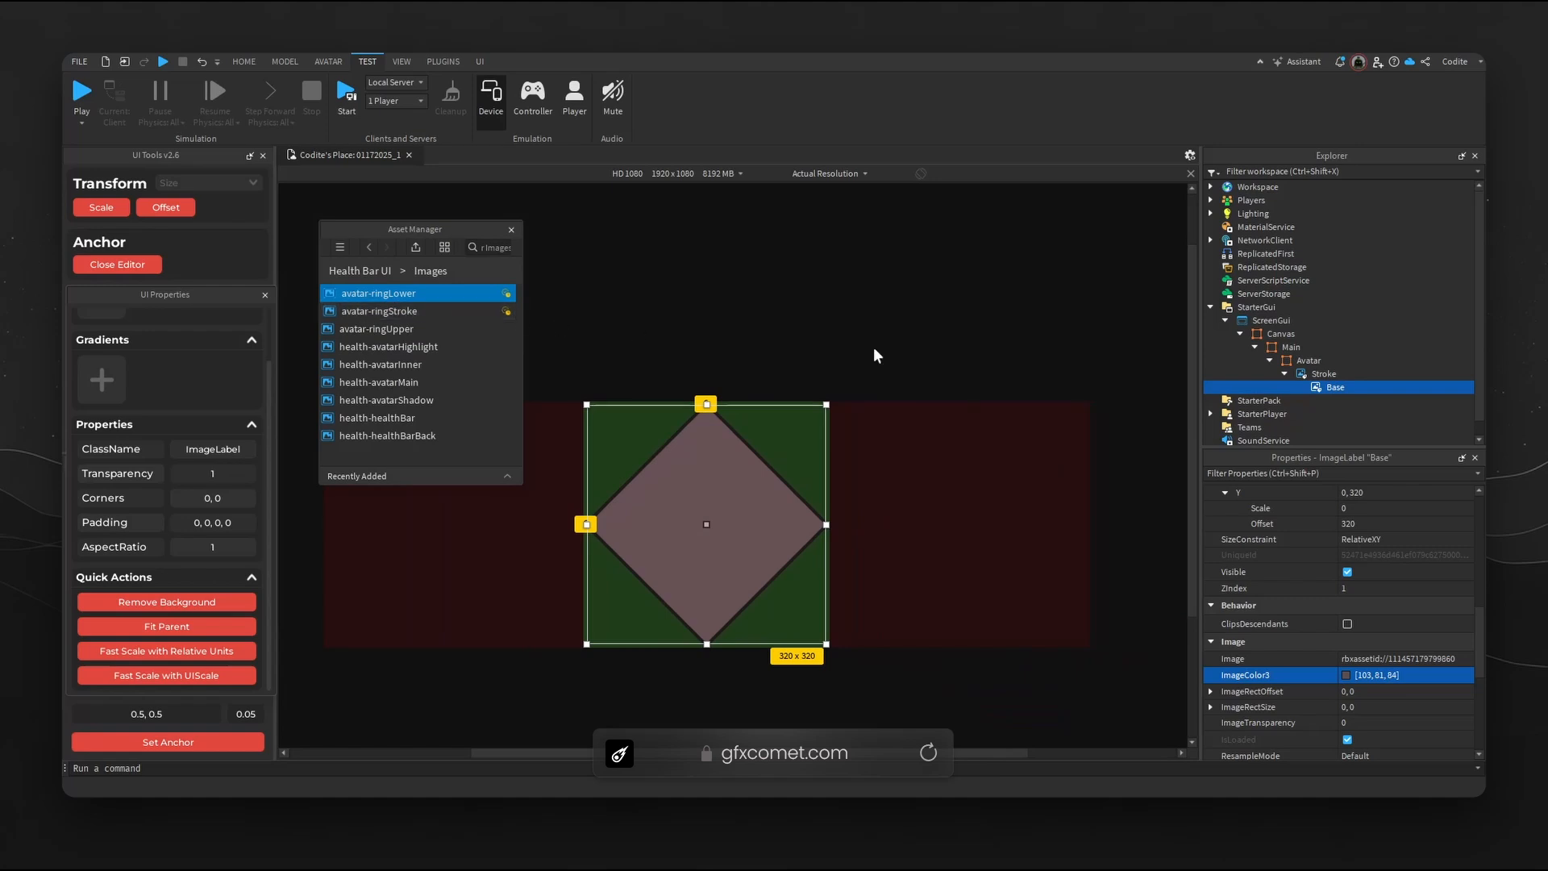
left_click(1360, 387)
type("ima")
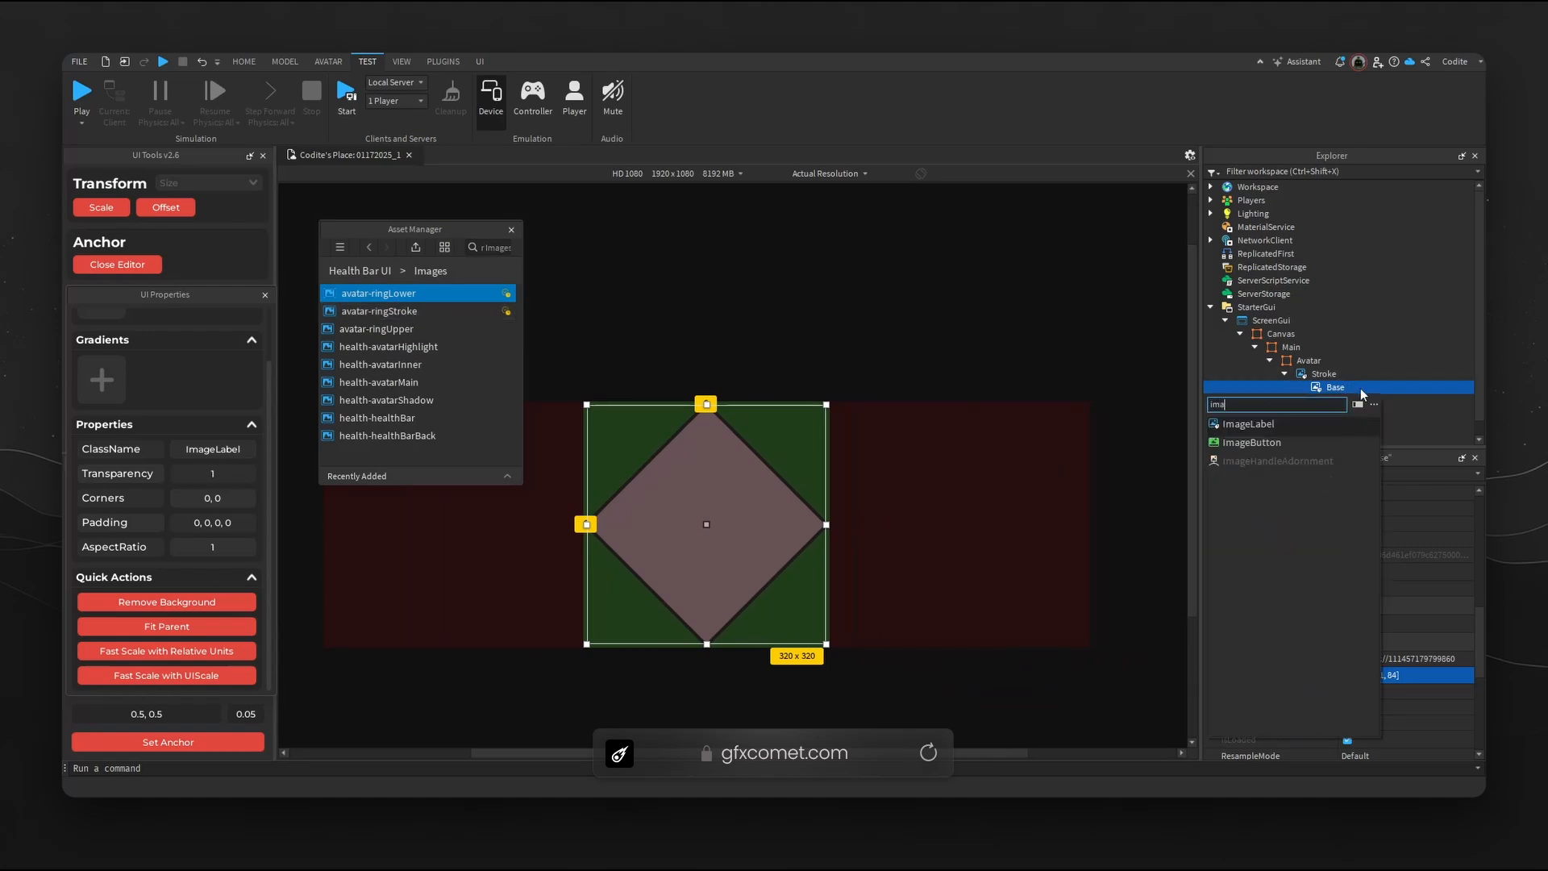
key("Return")
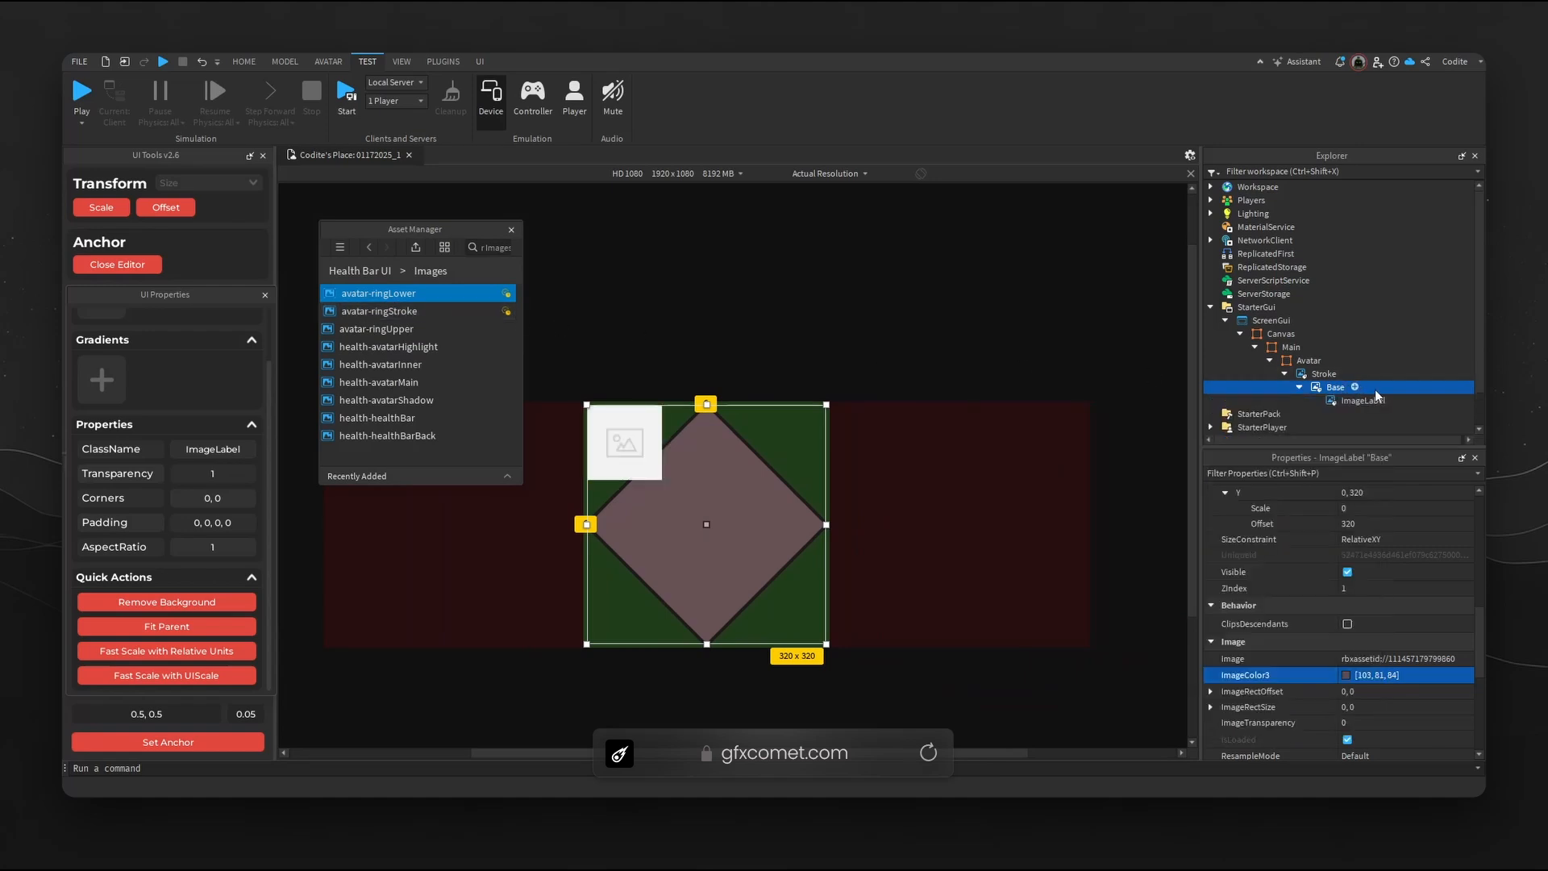
double_click(1369, 400)
type("High")
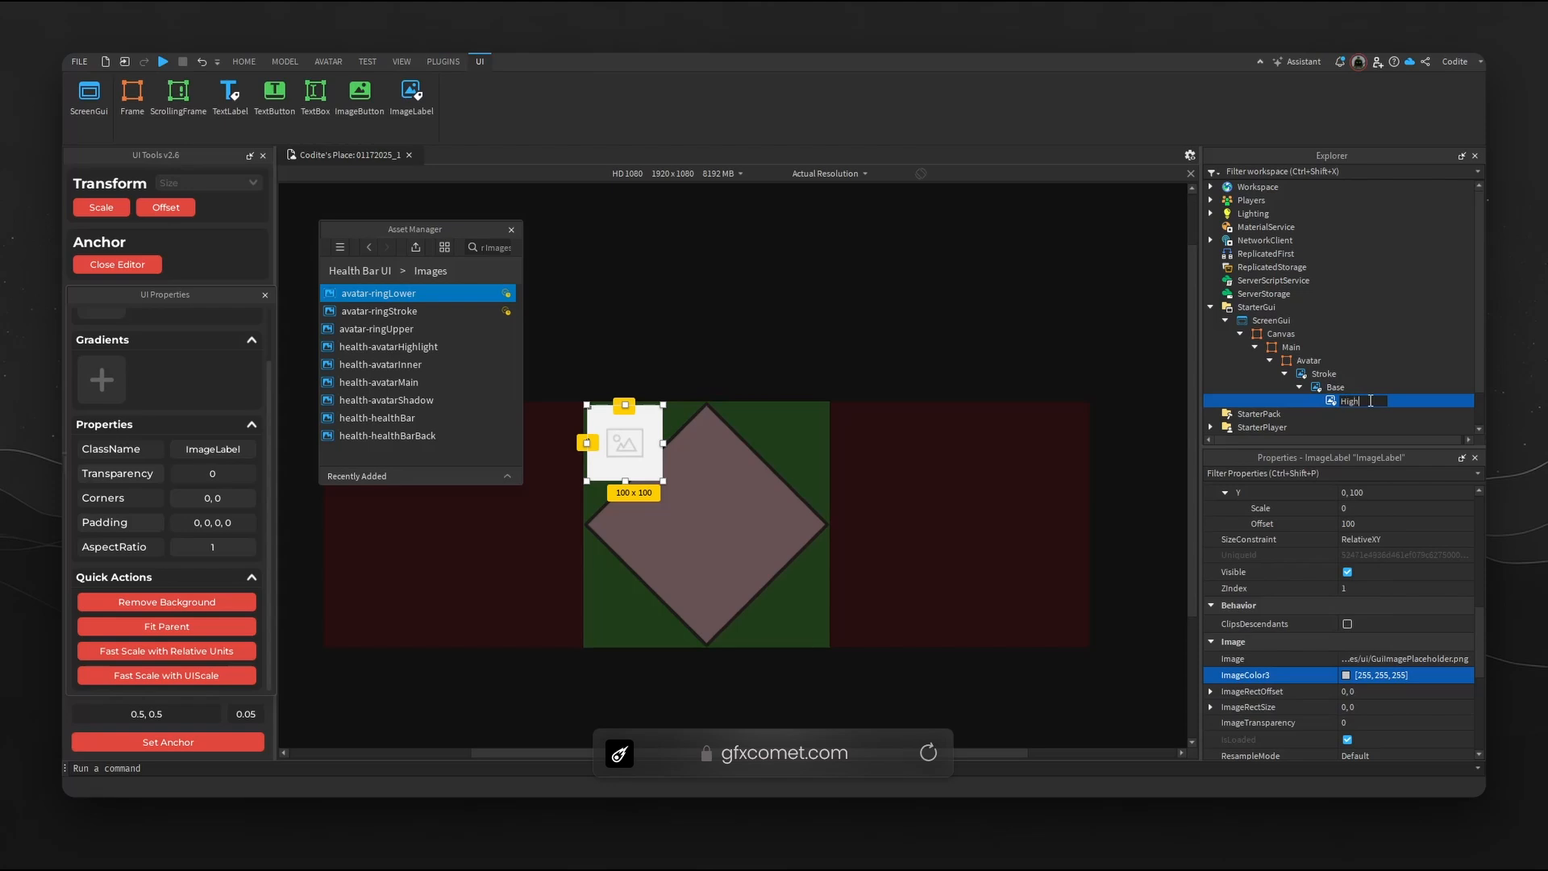
type("light")
key("Return")
left_click(224, 743)
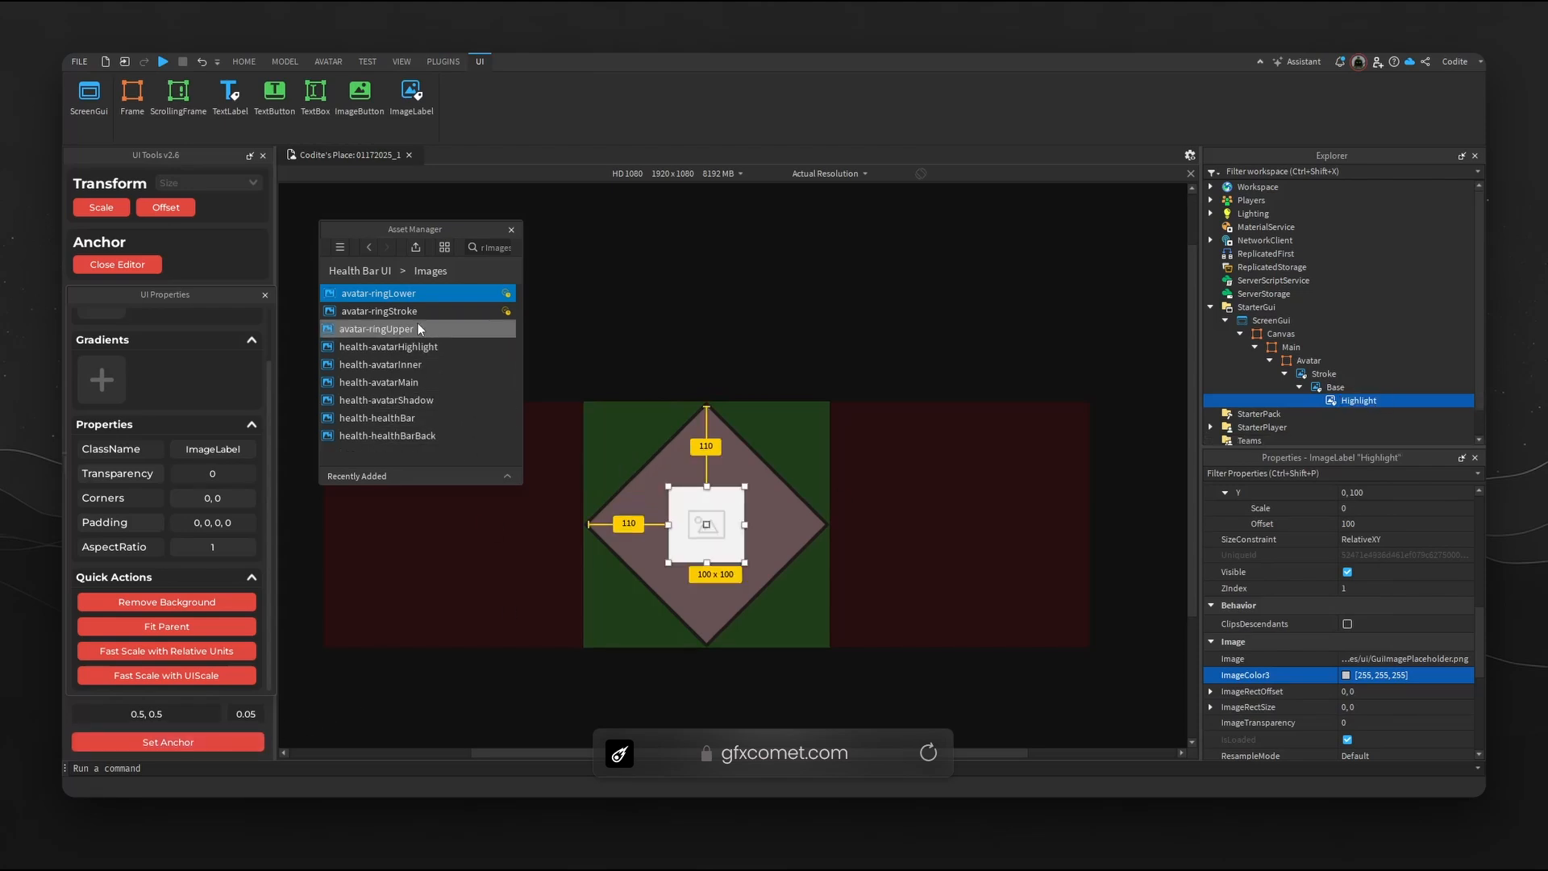
Copy the health-avatarHighlight asset ID and assign it as the Highlight label's image.
right_click(435, 347)
left_click(463, 416)
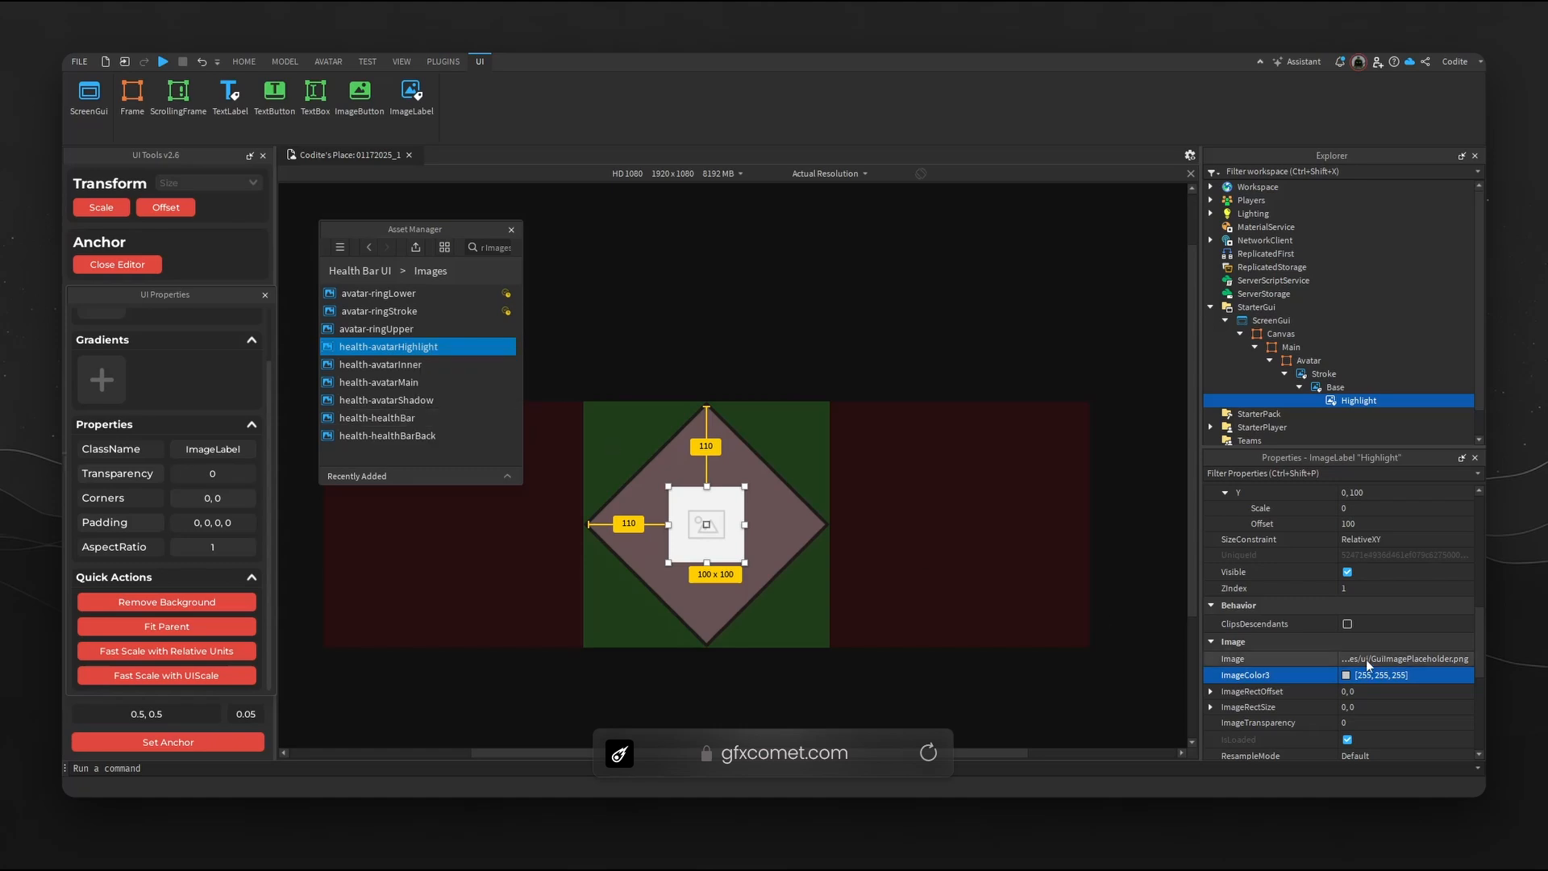
scroll(1371, 645, "down", 2)
left_click(1385, 564)
key("ctrl+v")
key("Return")
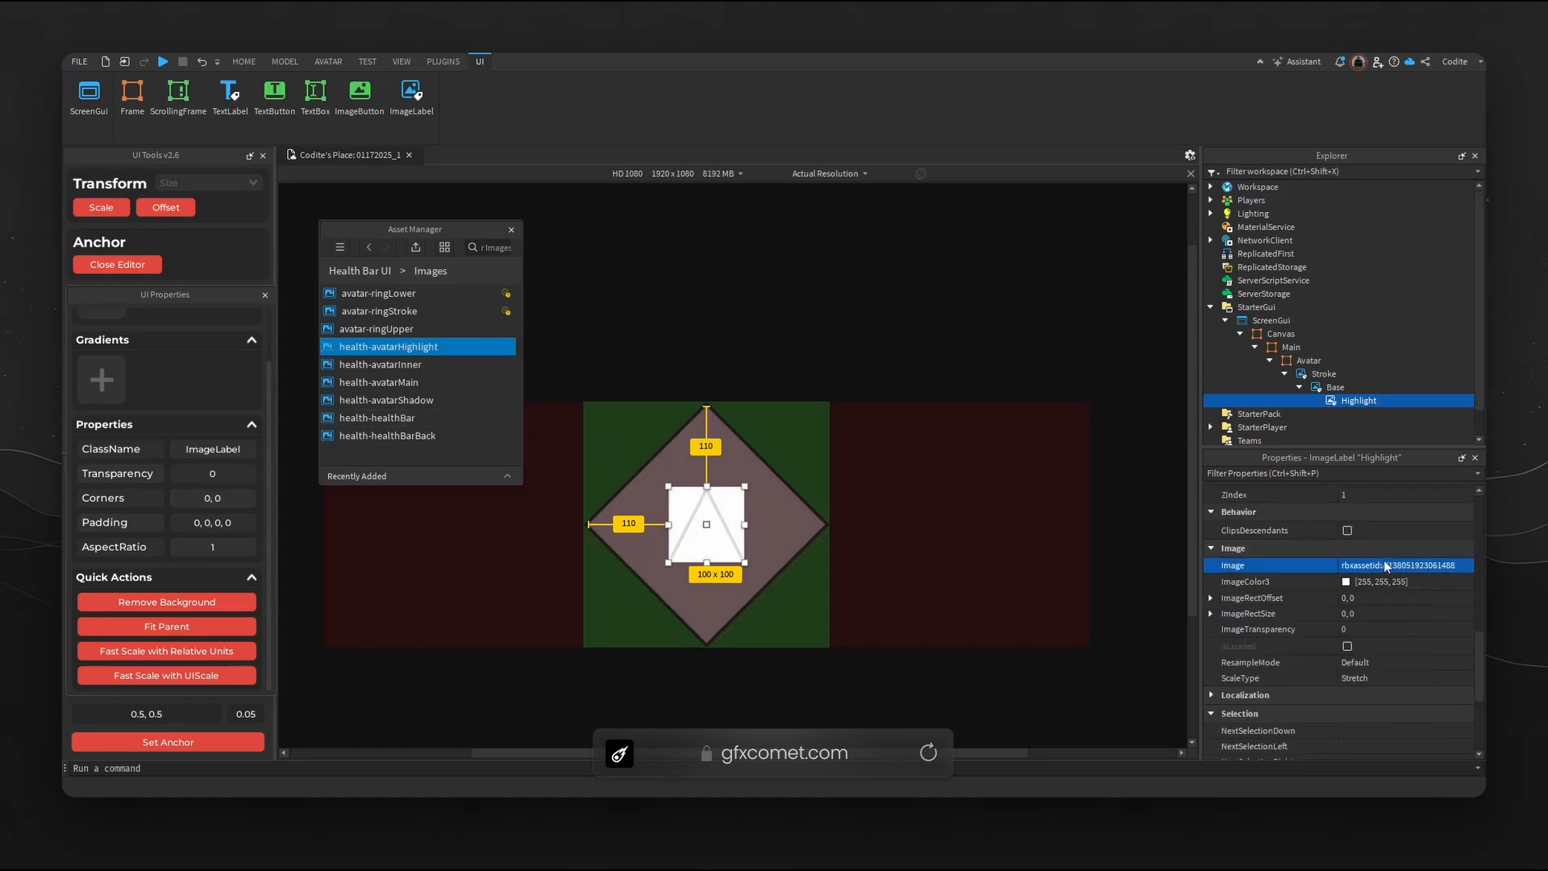
Set the Highlight label's size offsets to 320 × 164.
scroll(1385, 567, "up", 5)
left_click(1394, 621)
type("320")
key("Return")
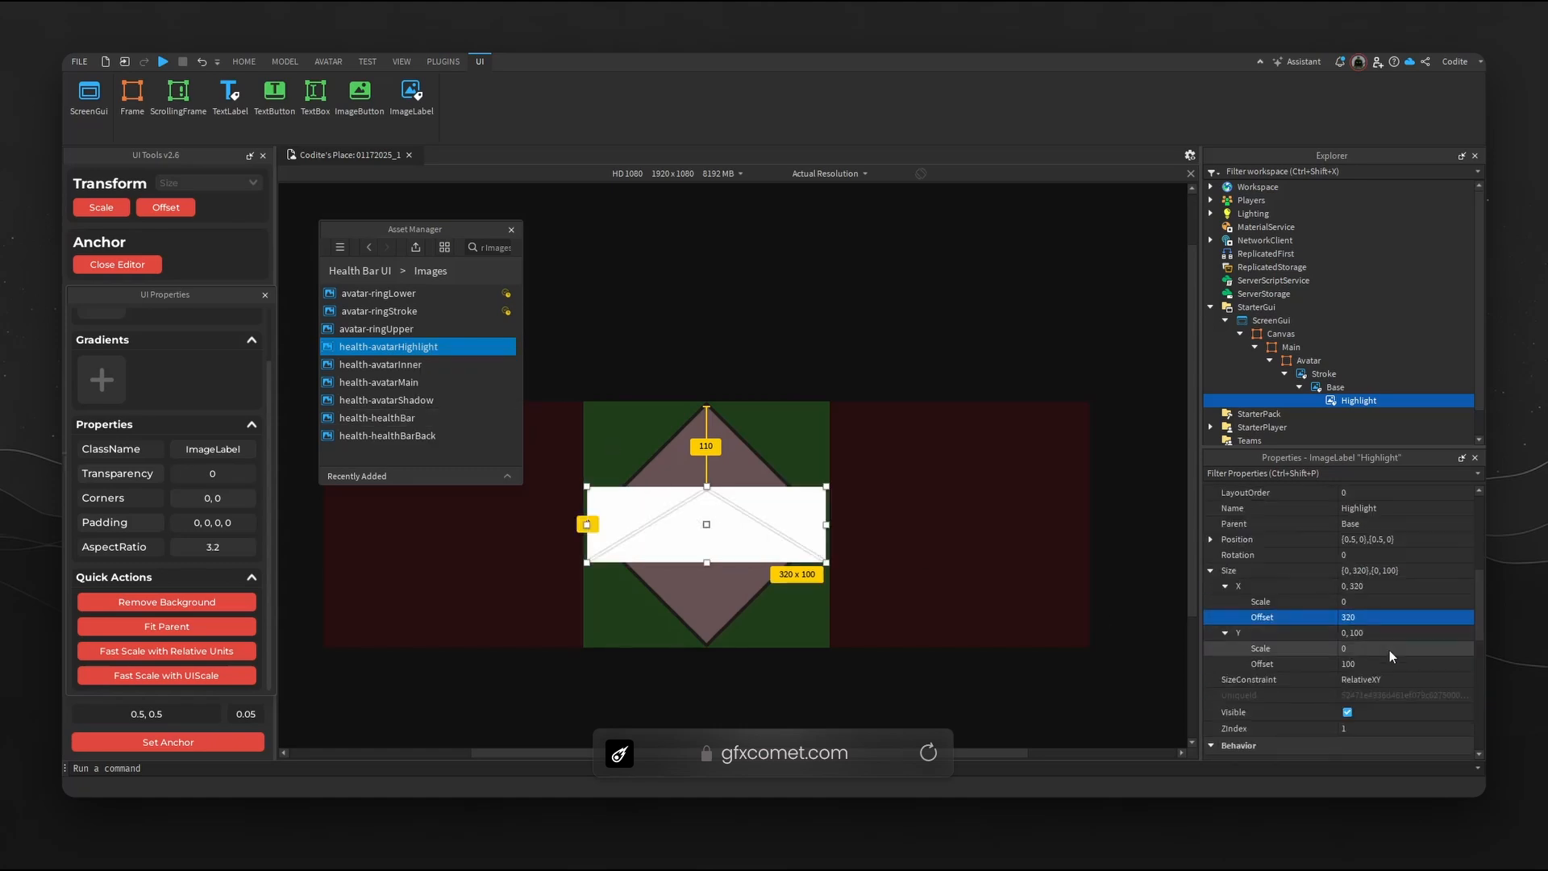
left_click(1388, 665)
type("1")
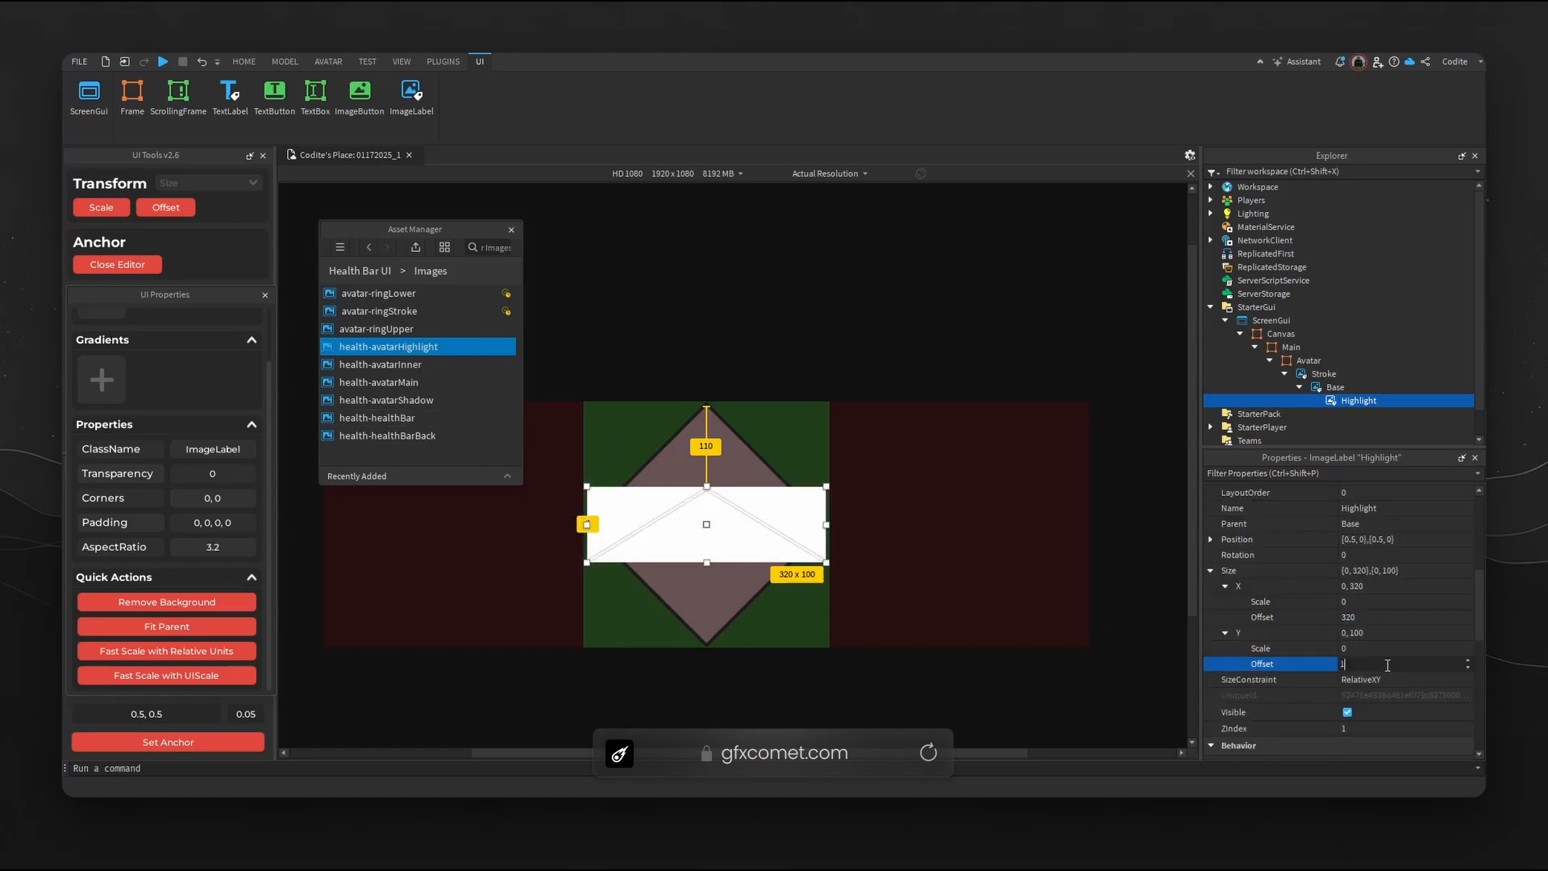
type("64")
key("Return")
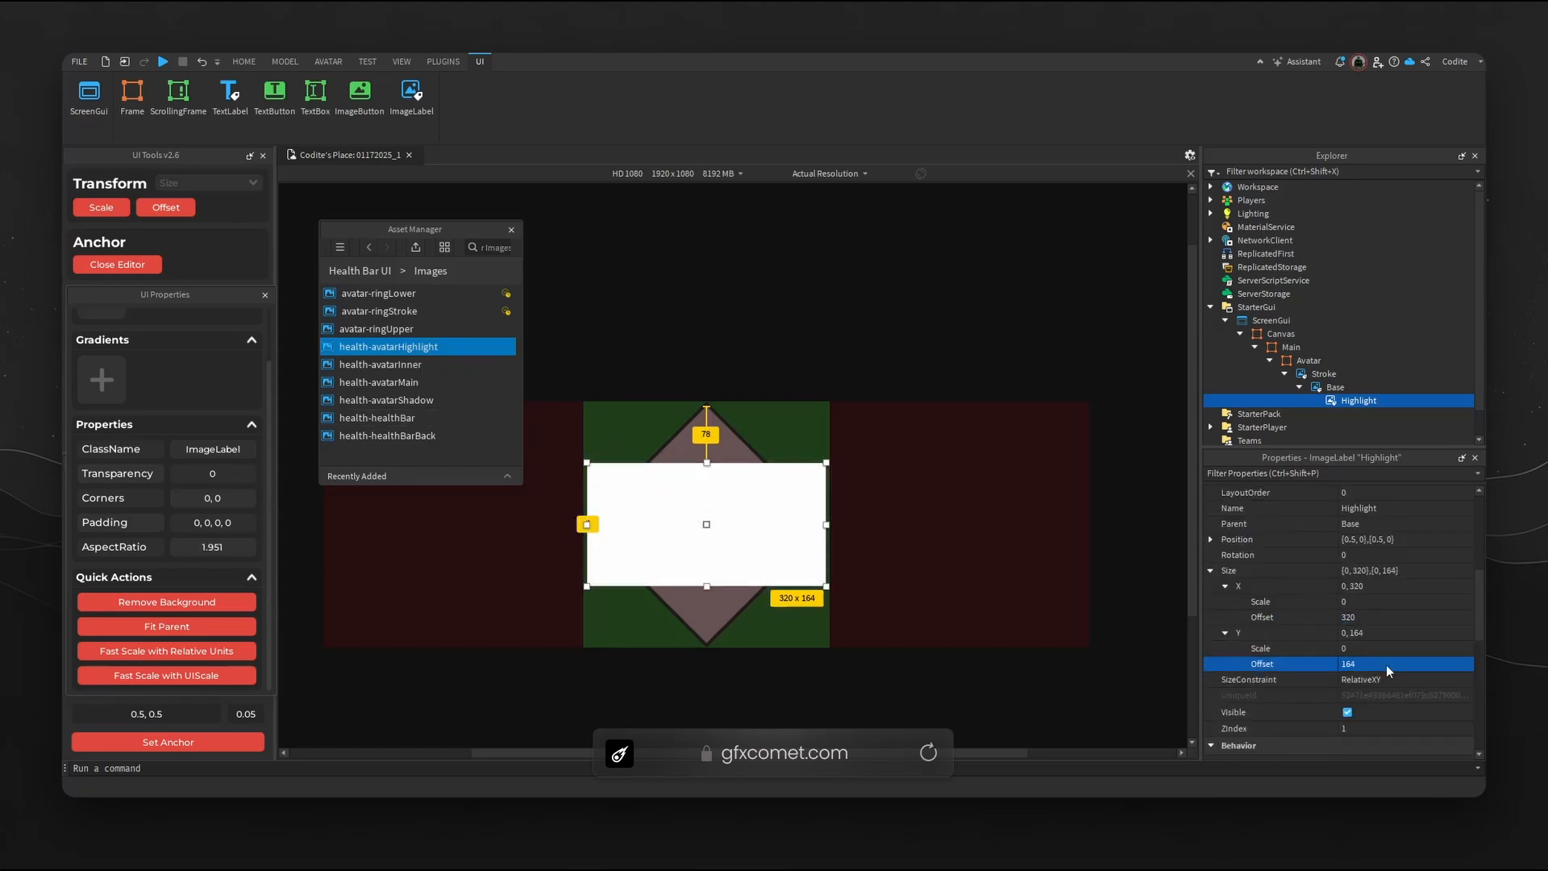
Remove the Highlight label's background and move it up to the top edge of Base.
left_click(190, 602)
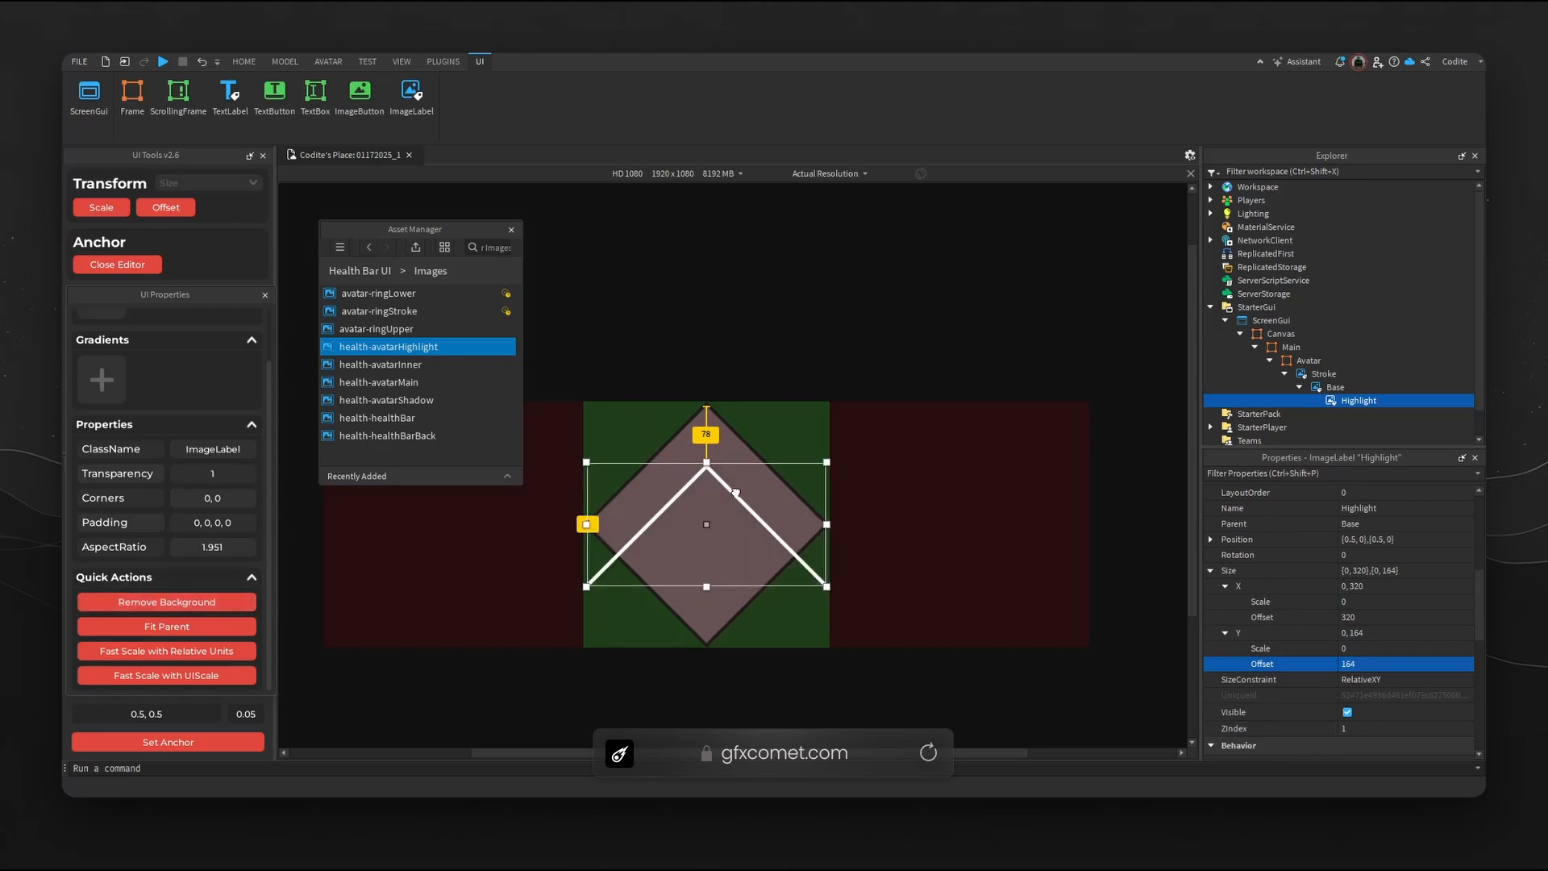
left_click_drag(736, 492, 733, 440)
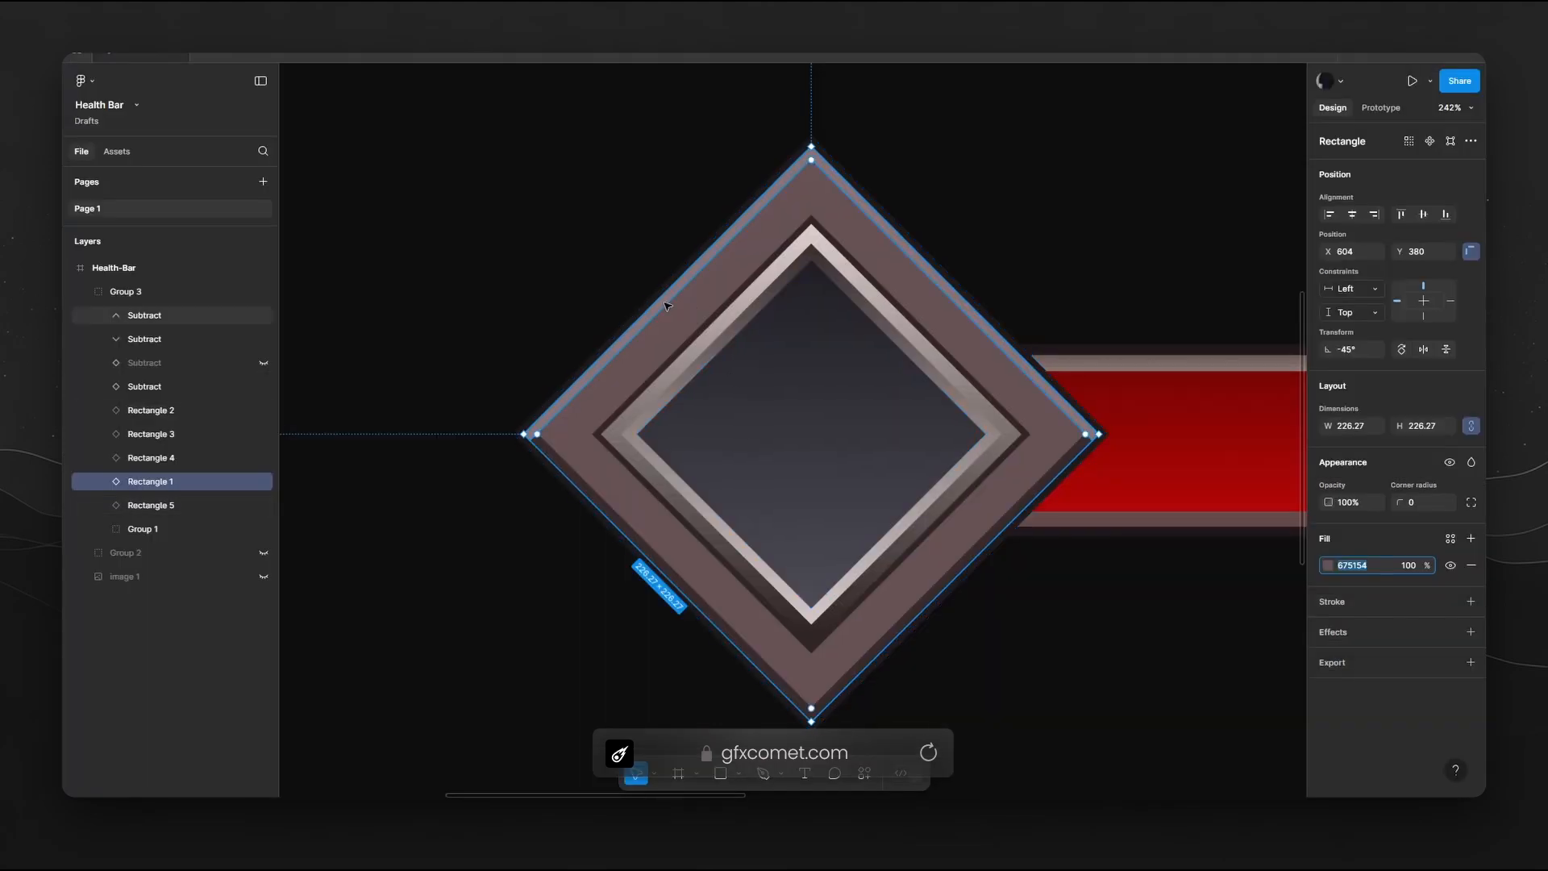
Copy the upper Subtract edge's fill 8A7376 in Figma and apply it as Highlight's image colour in Roblox Studio.
double_click(667, 304)
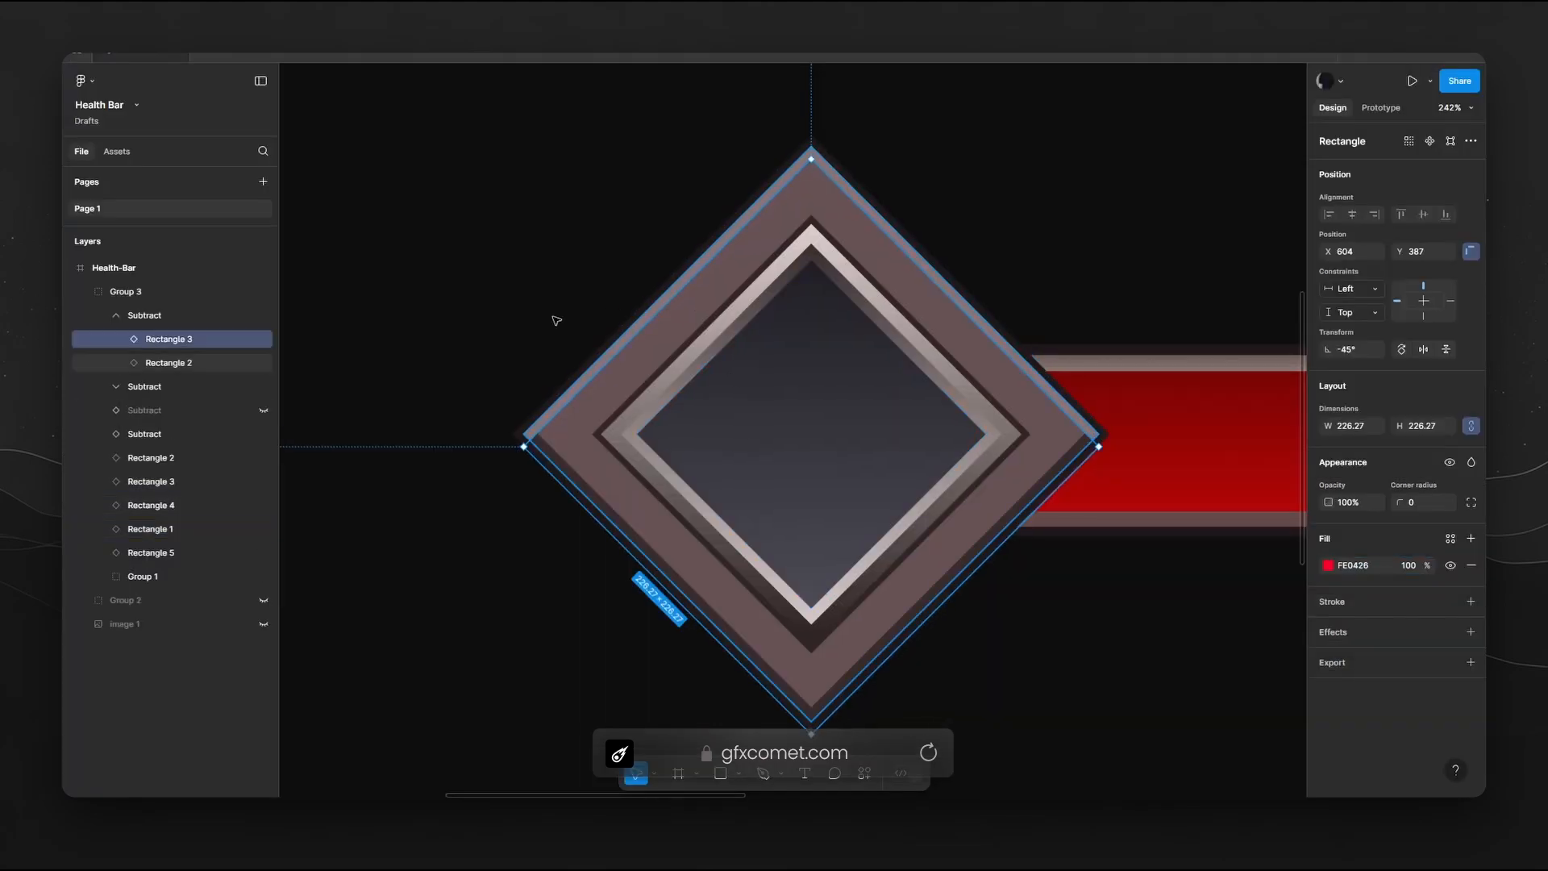
left_click(157, 316)
left_click(1357, 602)
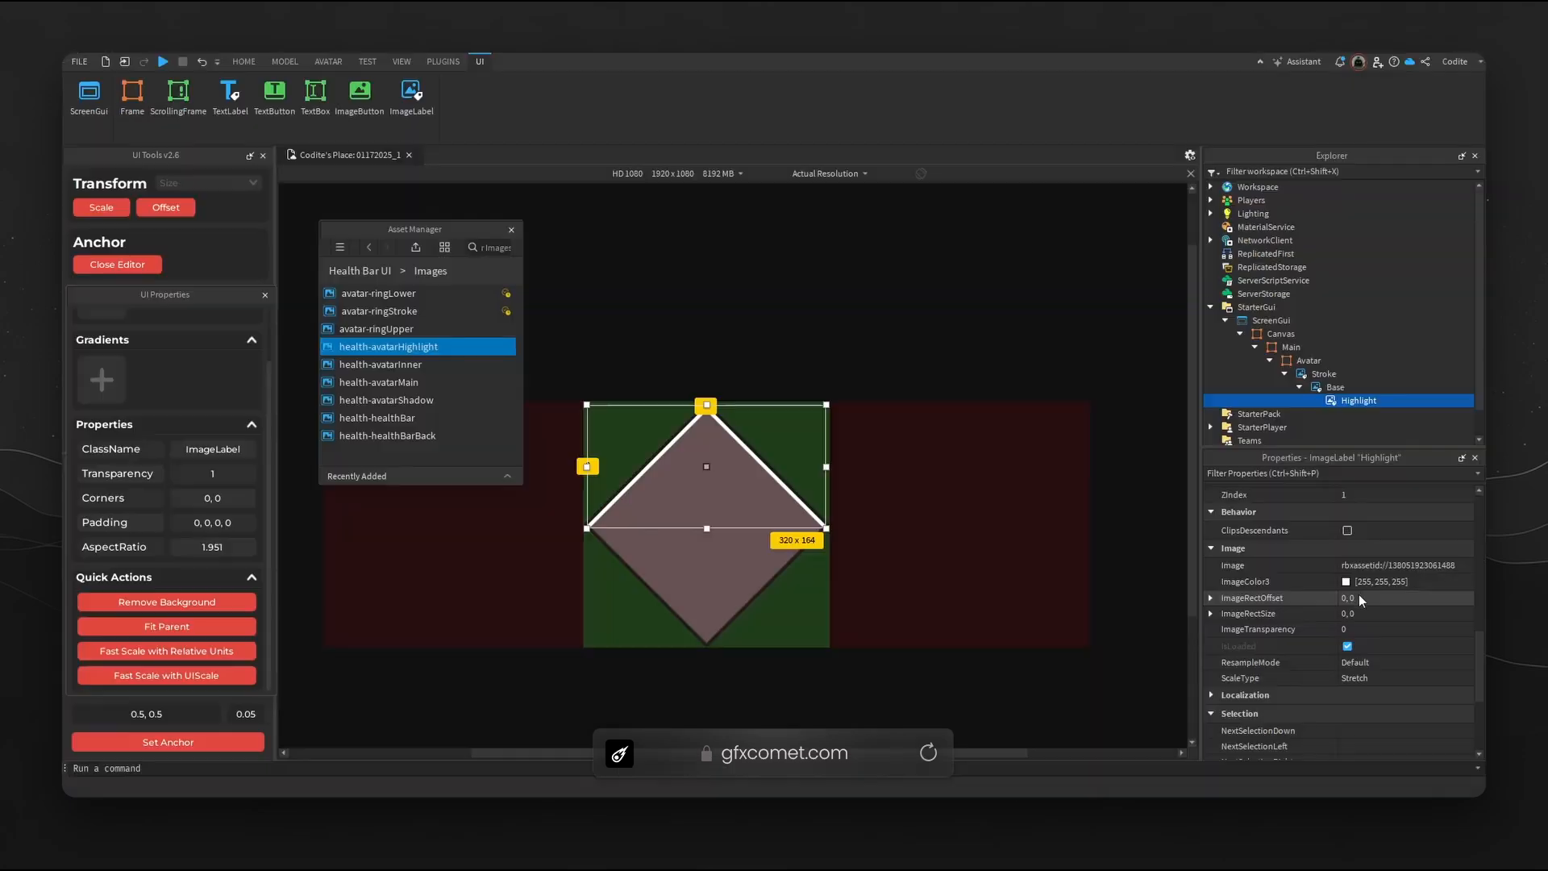
left_click(1346, 581)
left_click(860, 531)
double_click(860, 531)
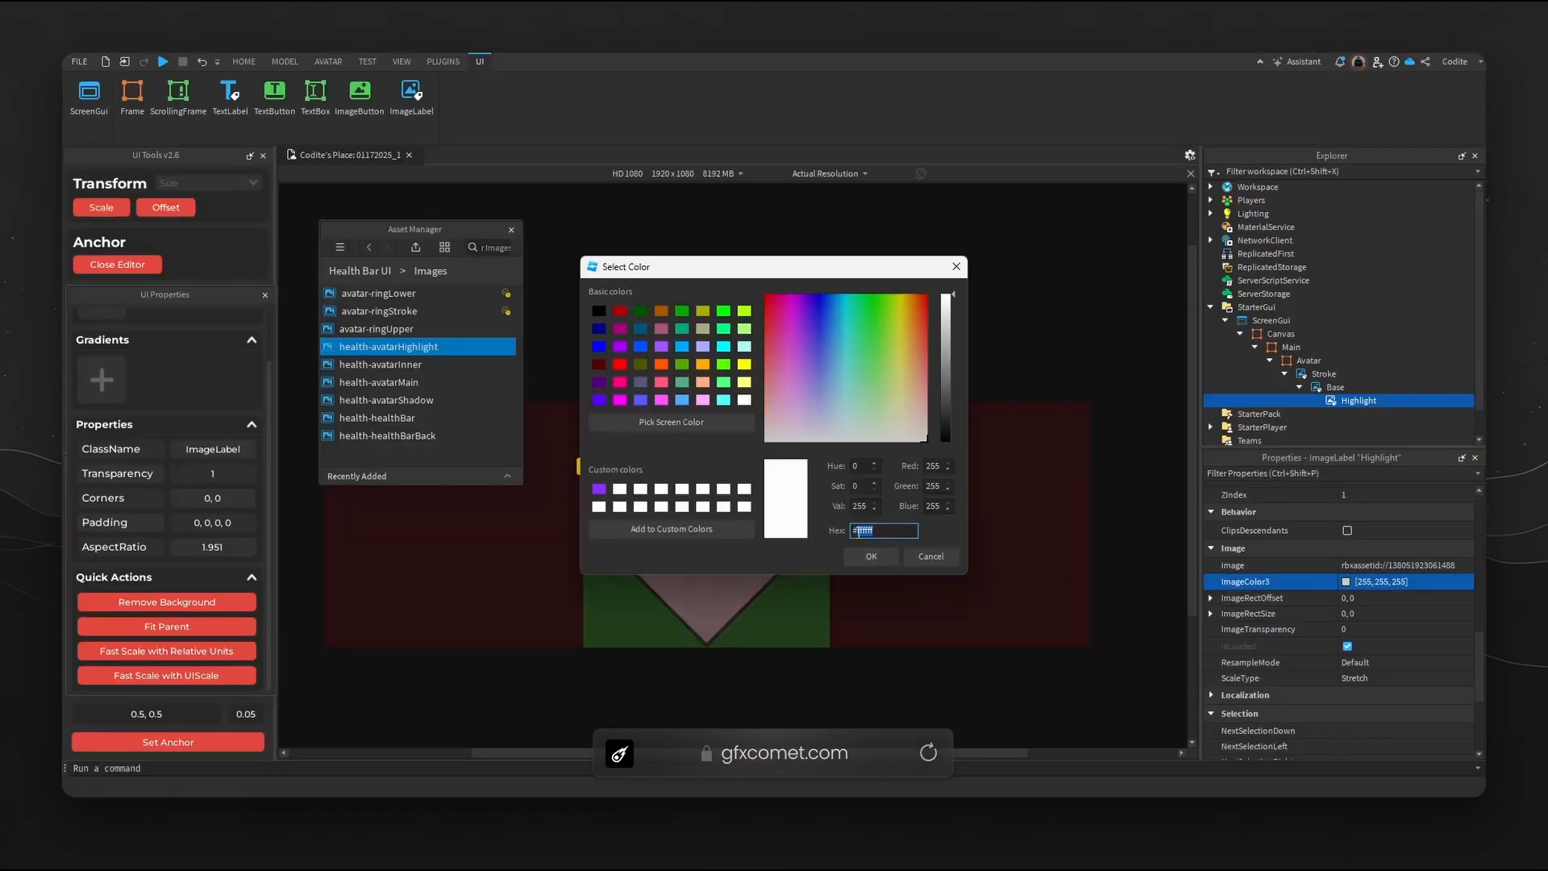
key("ctrl+v")
left_click(870, 556)
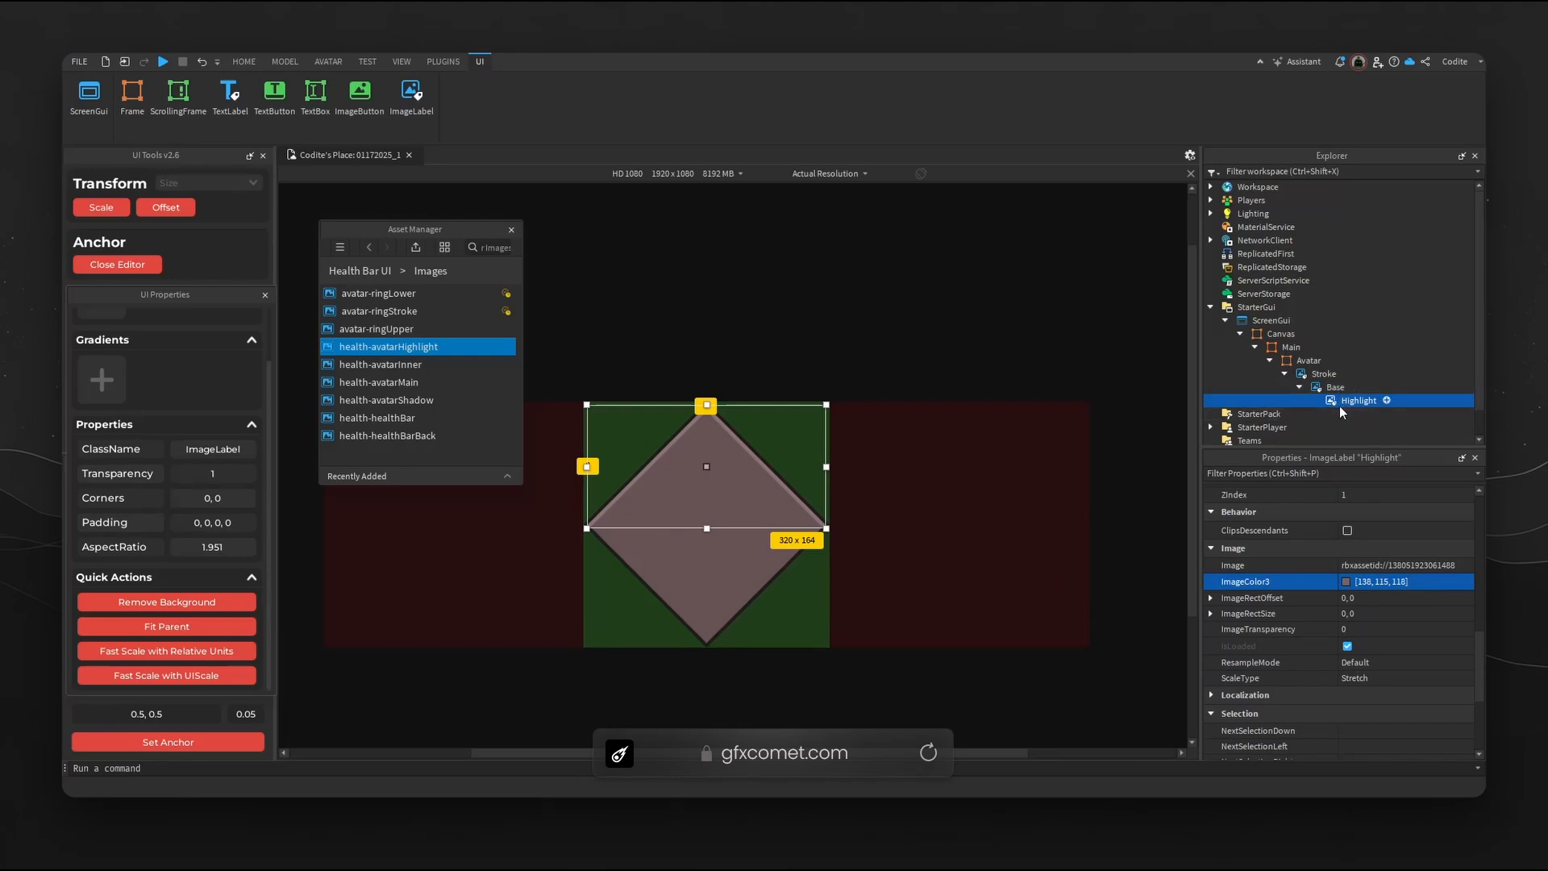
Duplicate the Highlight label inside Base and rename the copy Shadow.
key("ctrl+d")
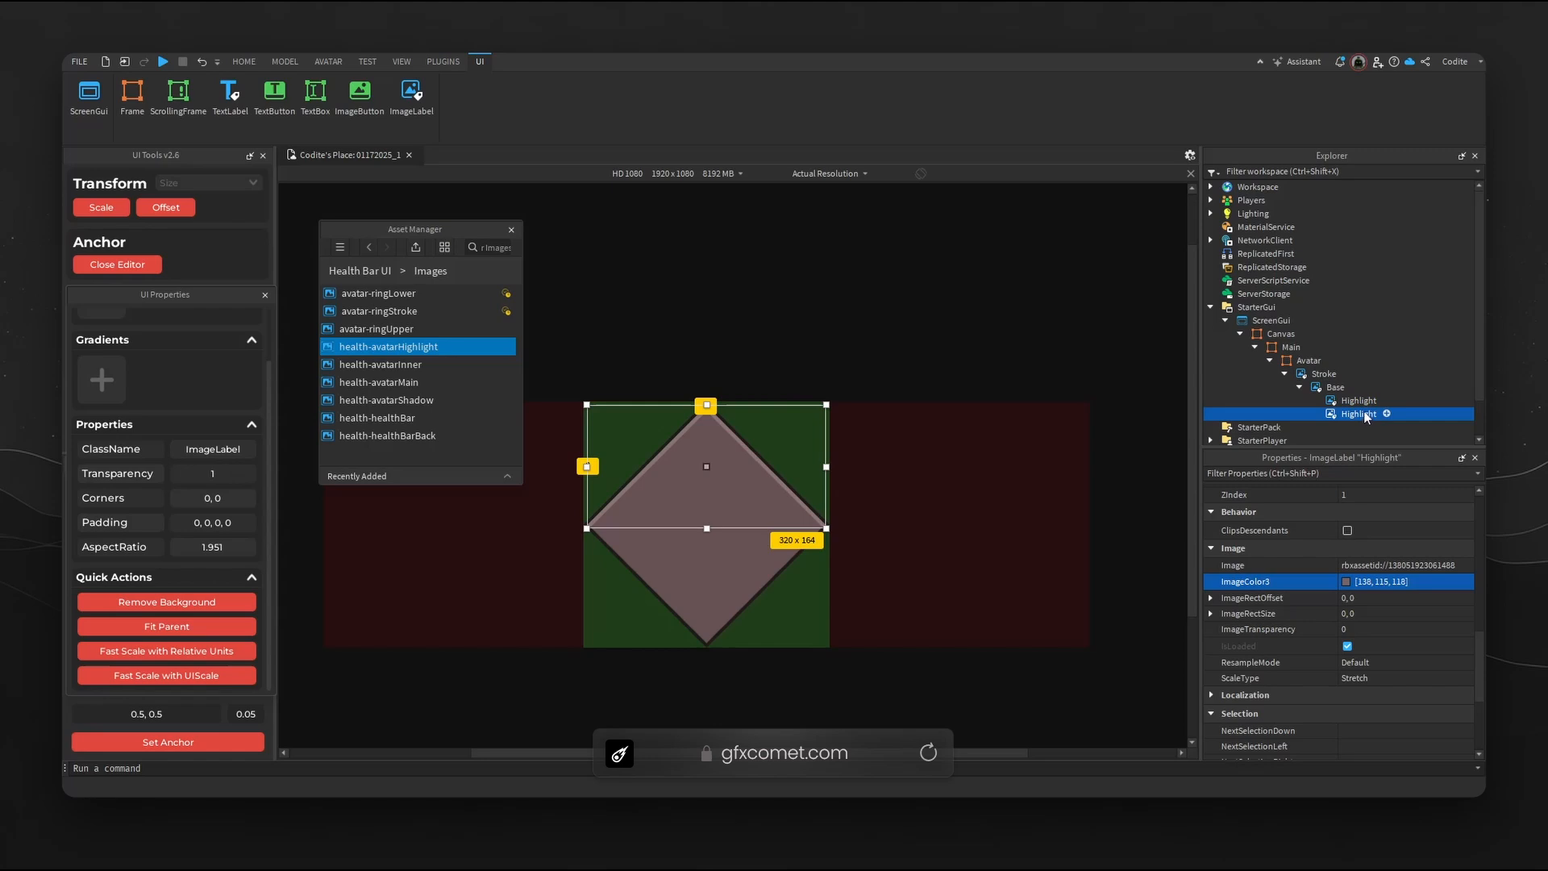
key("F2")
type("Shadow")
key("Return")
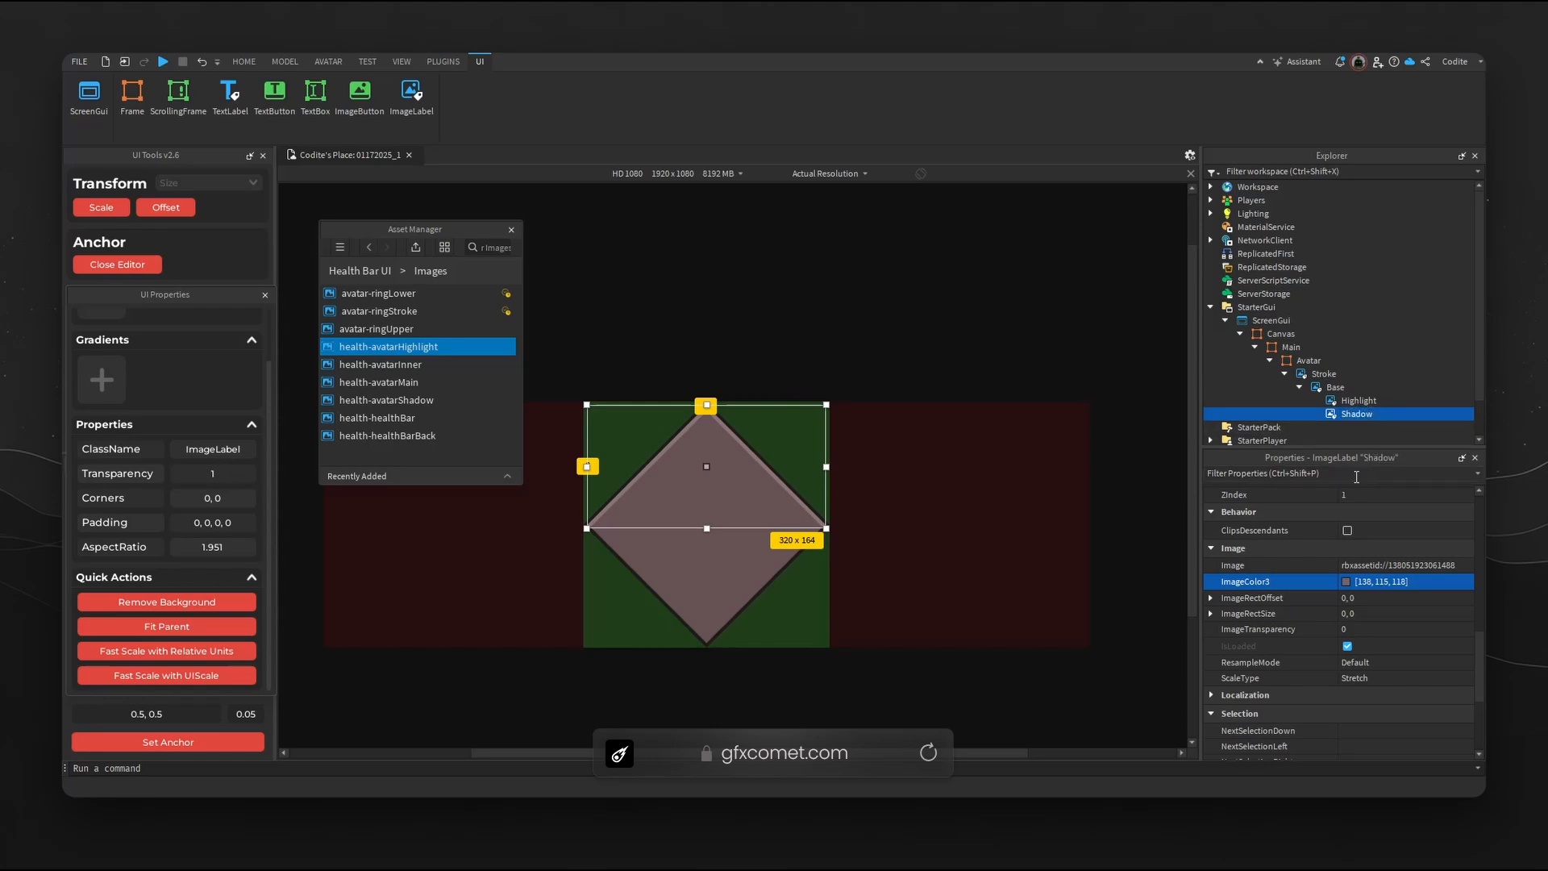
Assign the health-avatarShadow image to the Shadow label and move it down to the bottom edge of Base.
left_click(387, 400)
left_click_drag(723, 504, 726, 618)
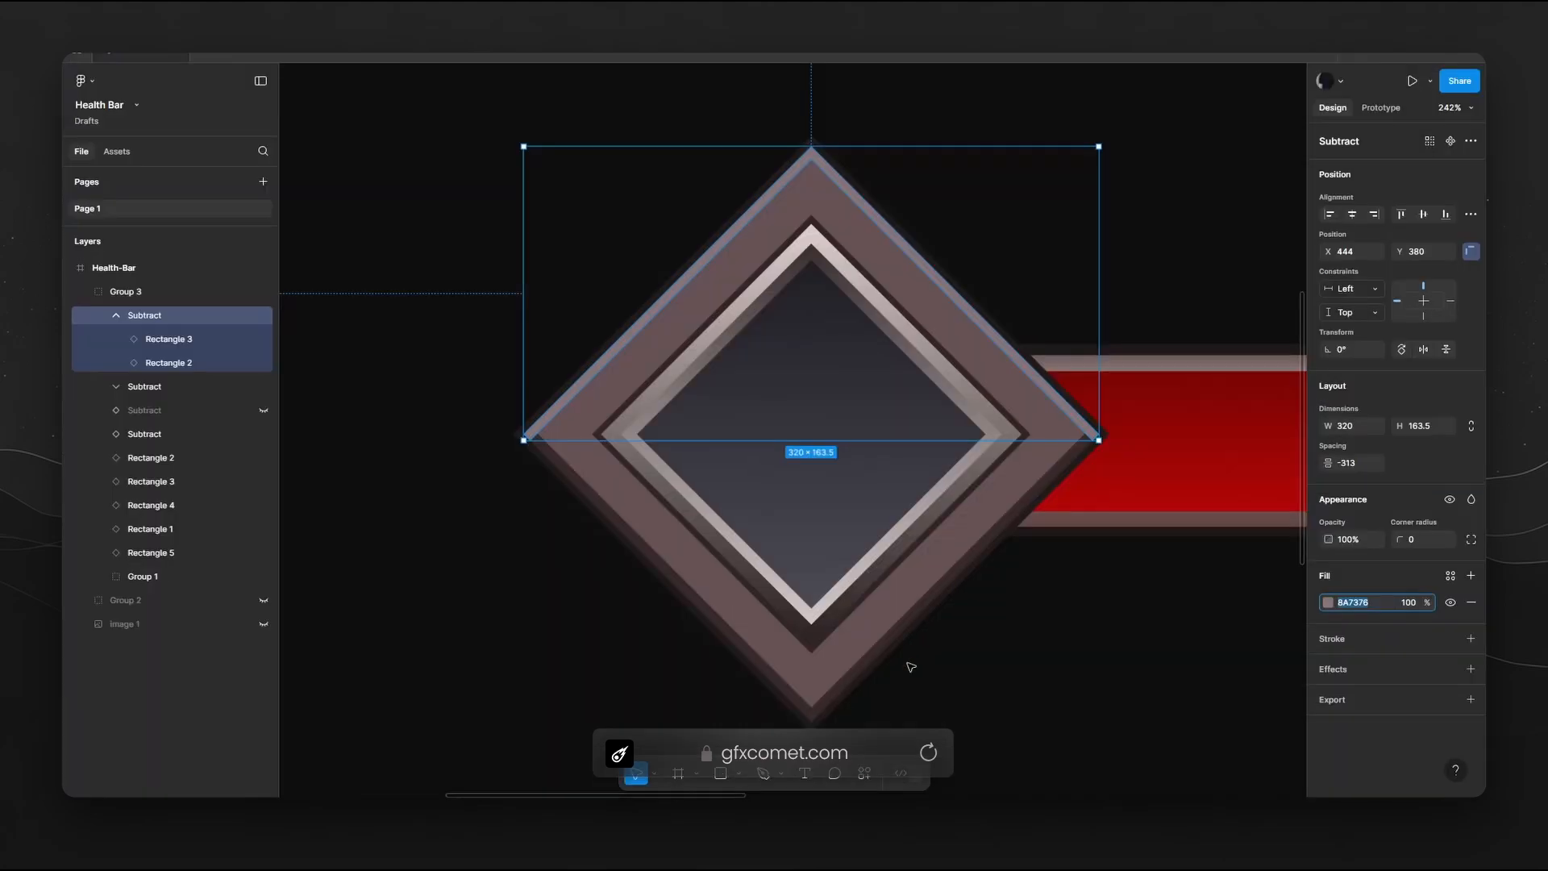
Copy the lower Subtract edge's fill 362B2C in Figma and apply it as Shadow's image colour in Roblox Studio.
double_click(610, 520)
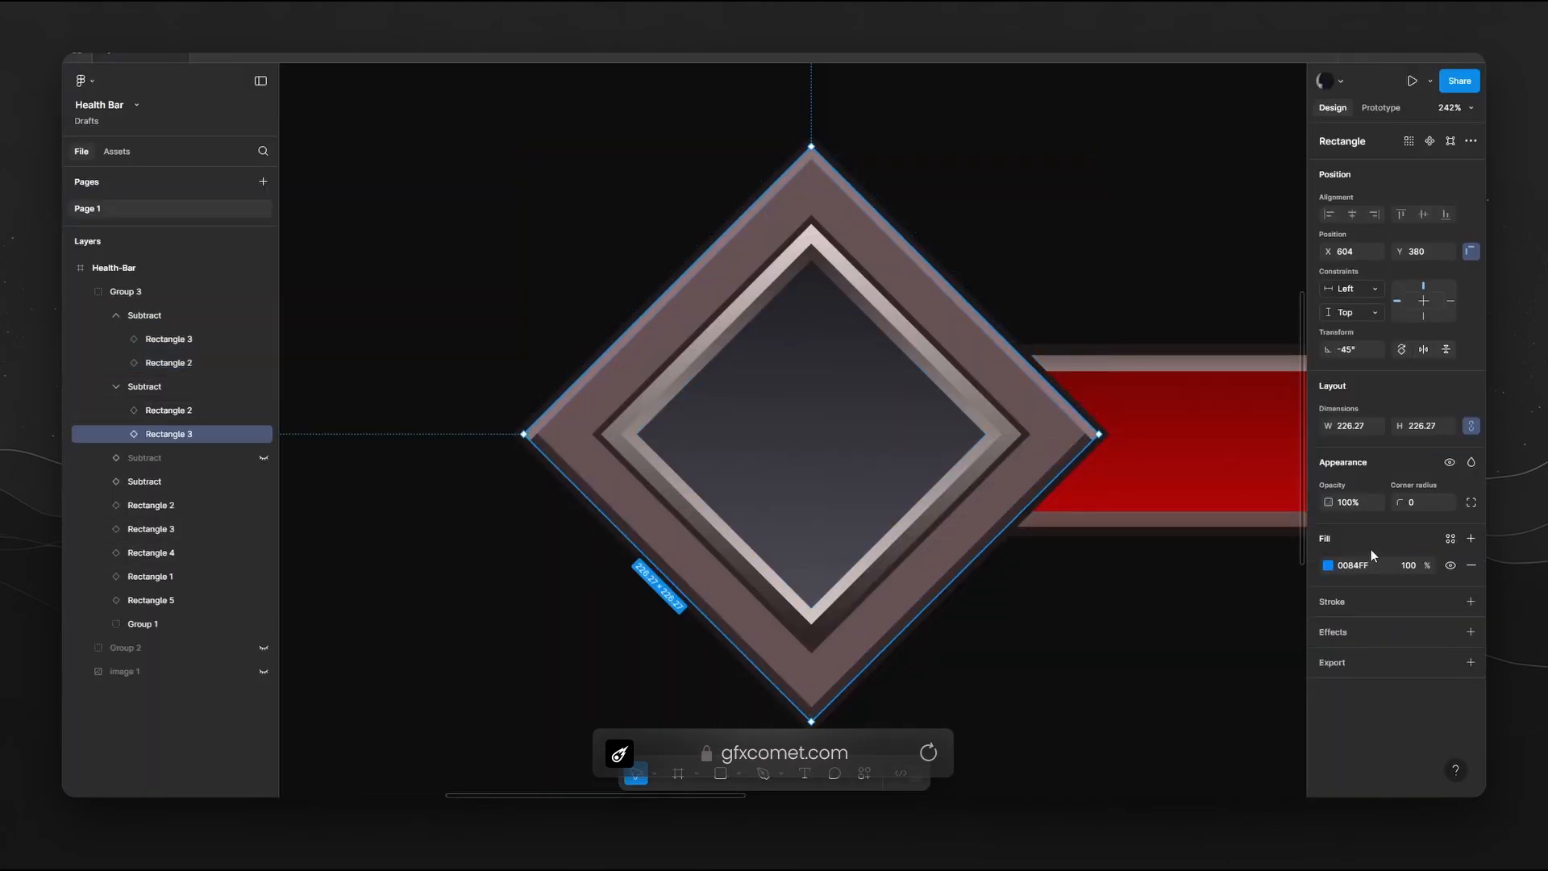
left_click(150, 388)
left_click(1376, 605)
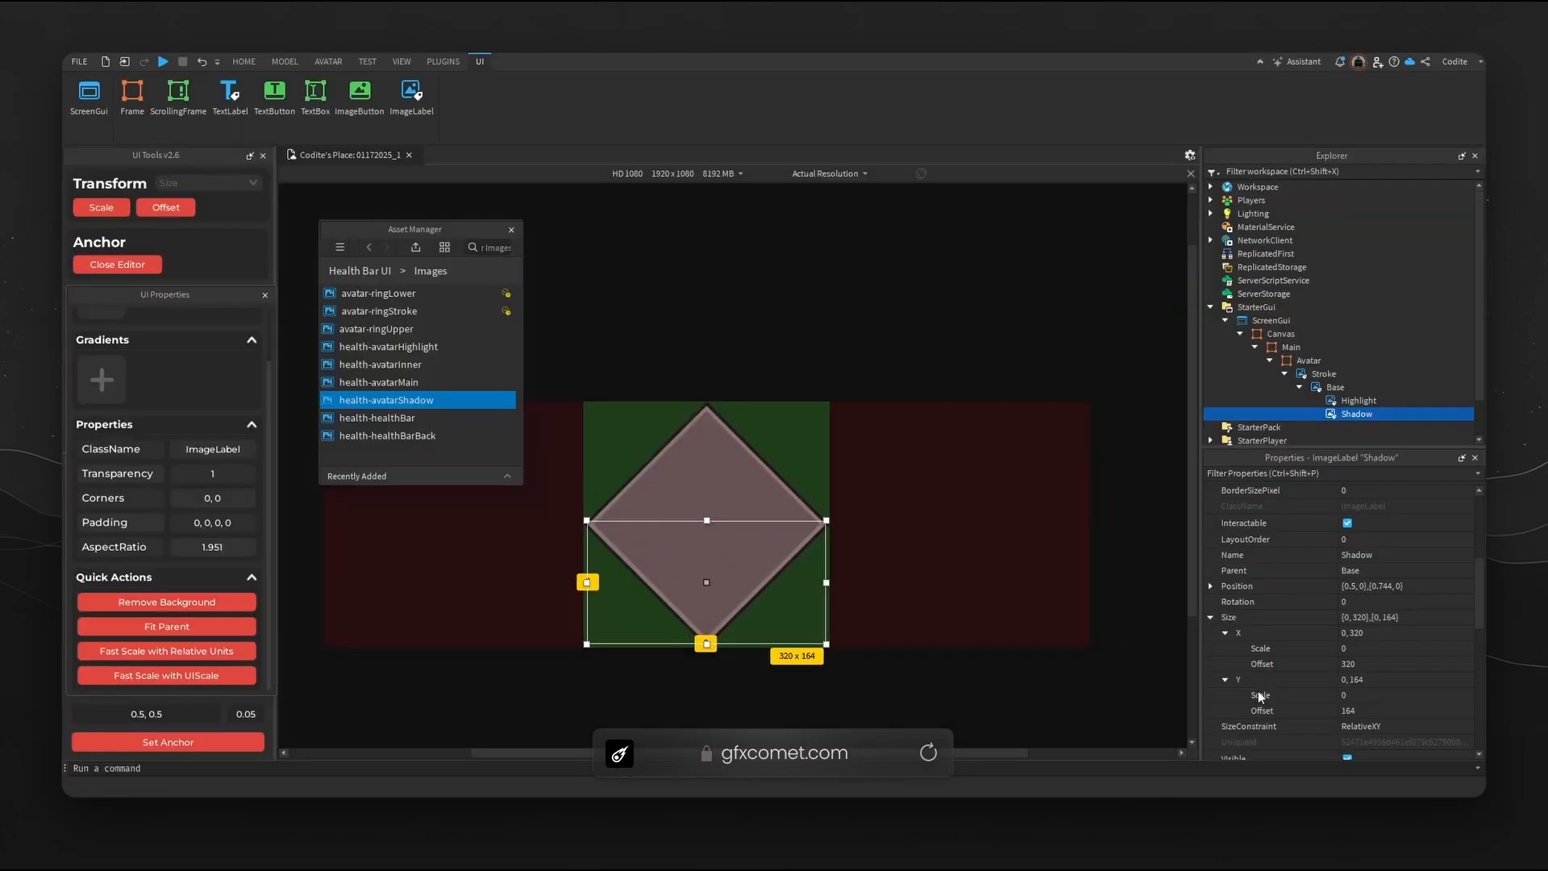
left_click(1346, 676)
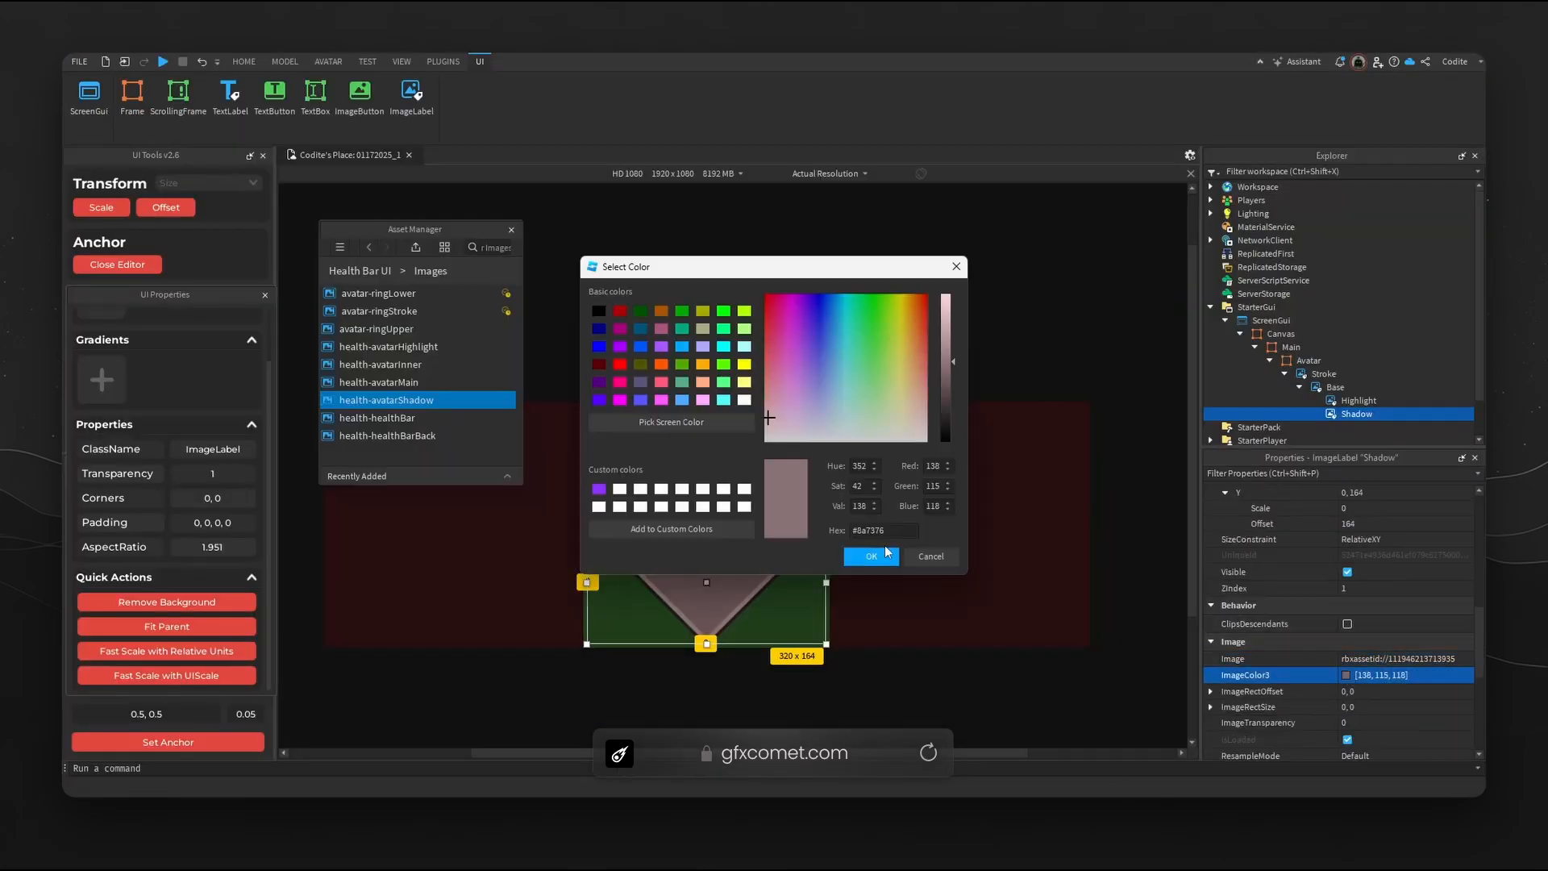
double_click(874, 529)
key("ctrl+v")
left_click(869, 553)
Inspect the assembled diamond at Fit to Window and Actual Resolution, and examine the inner diamond shapes in the Figma design.
left_click(1001, 581)
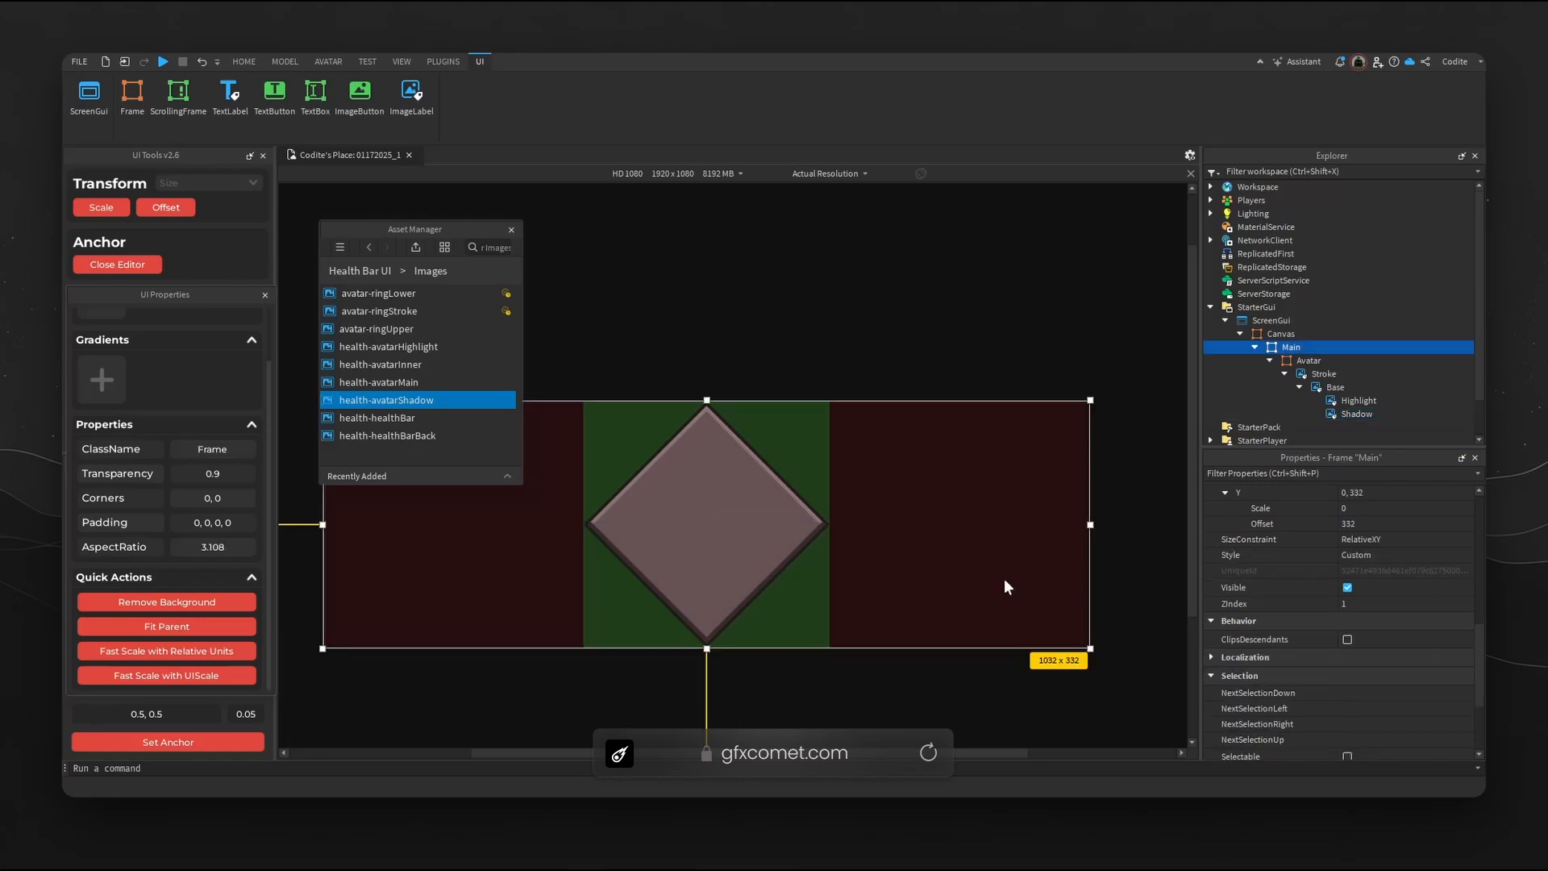
left_click(832, 174)
left_click(834, 206)
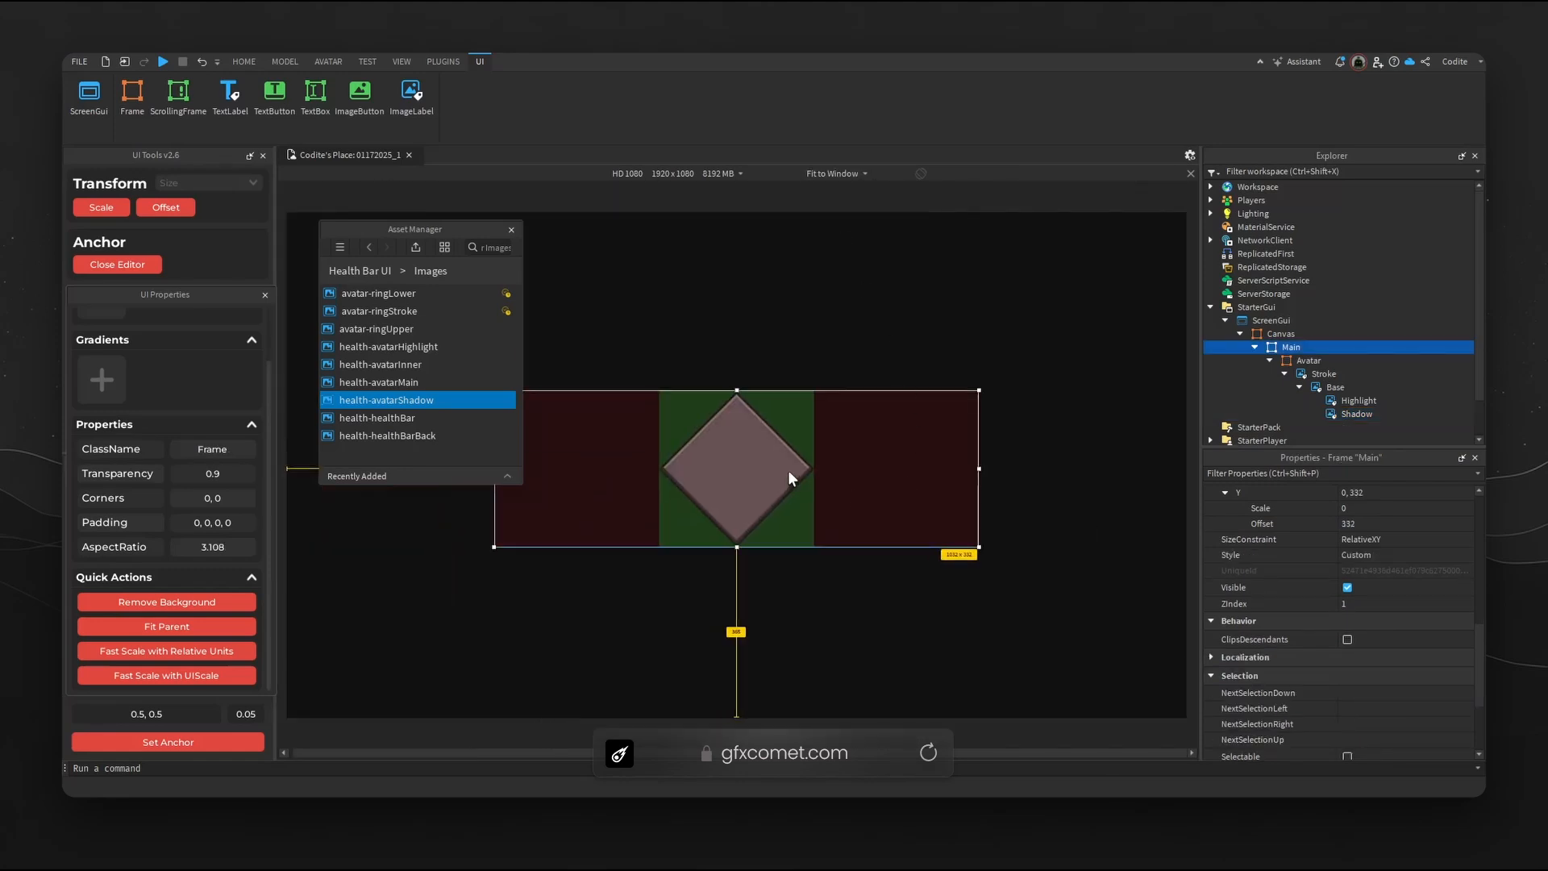
left_click(834, 174)
left_click(846, 208)
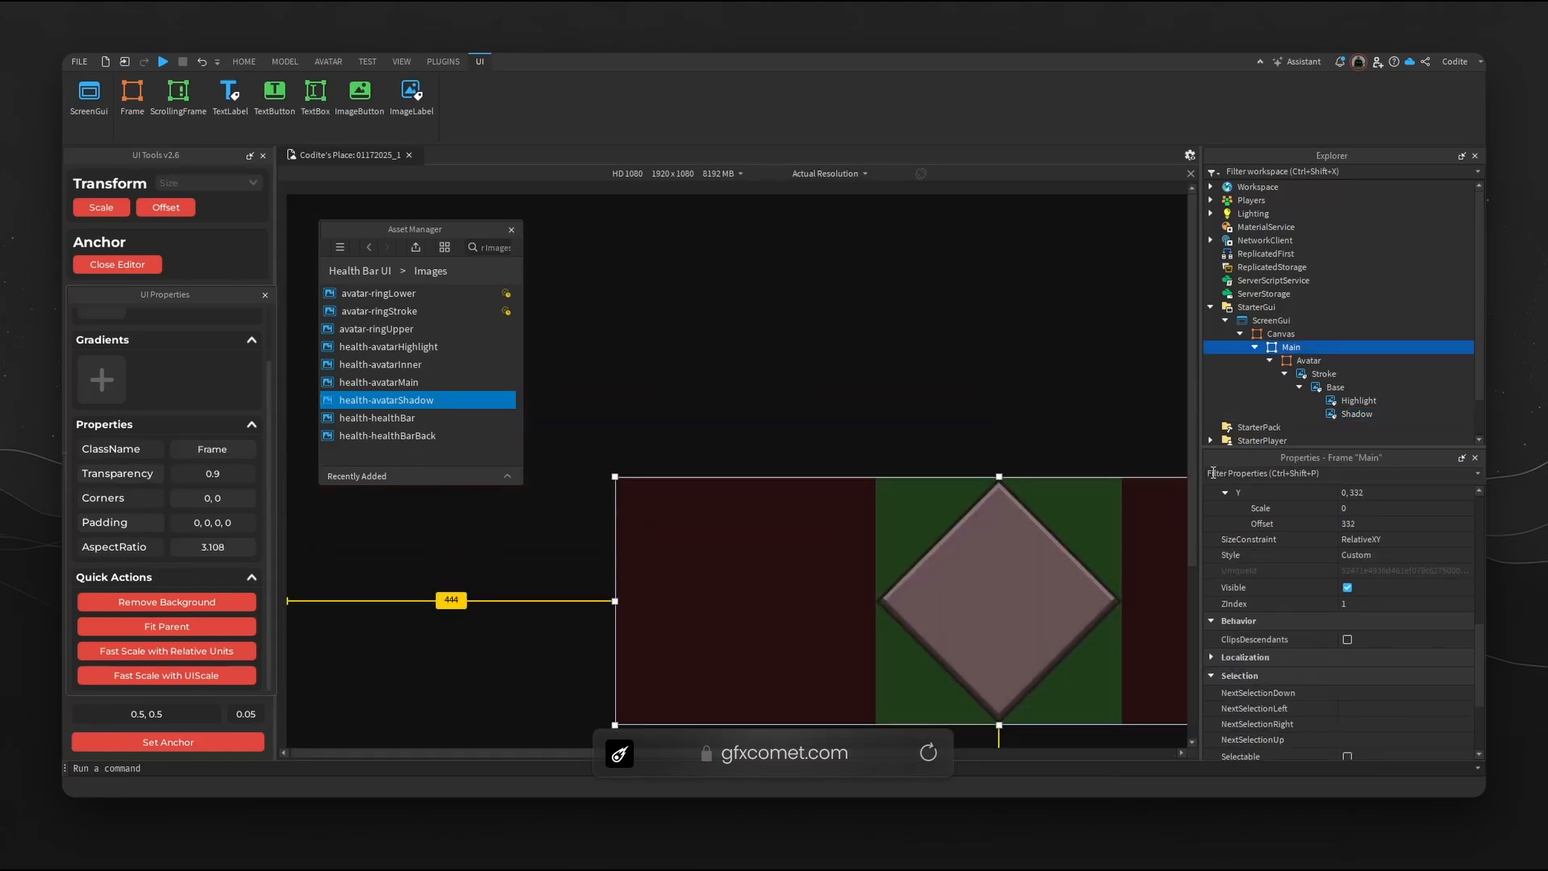
scroll(1193, 498, "down", 1)
scroll(1194, 497, "down", 1)
scroll(829, 568, "right", 3)
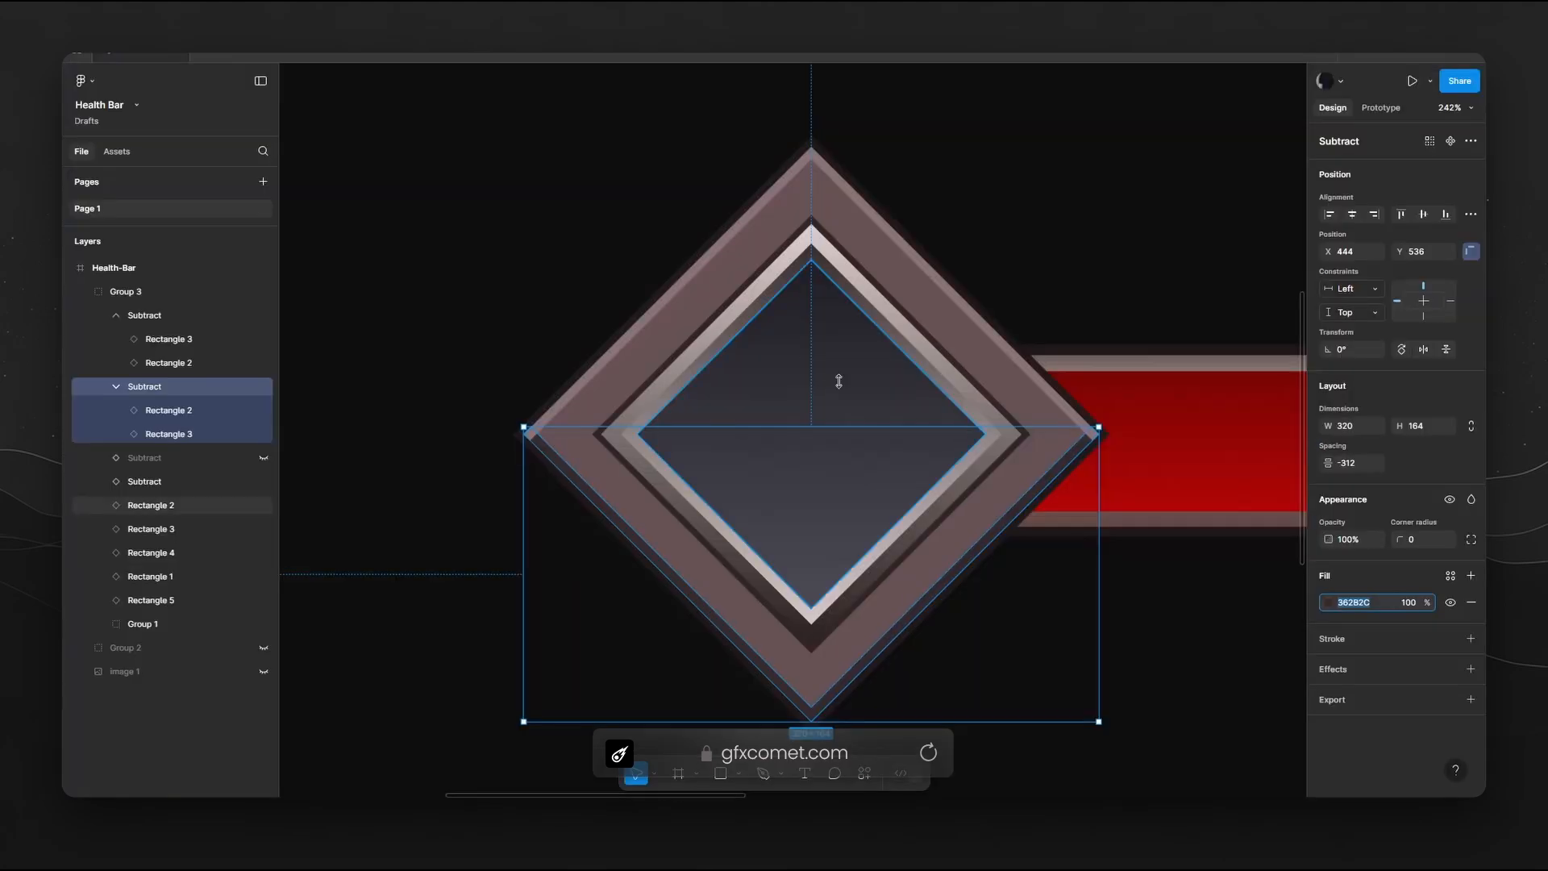
scroll(1020, 442, "up", 2)
scroll(1020, 442, "right", 2)
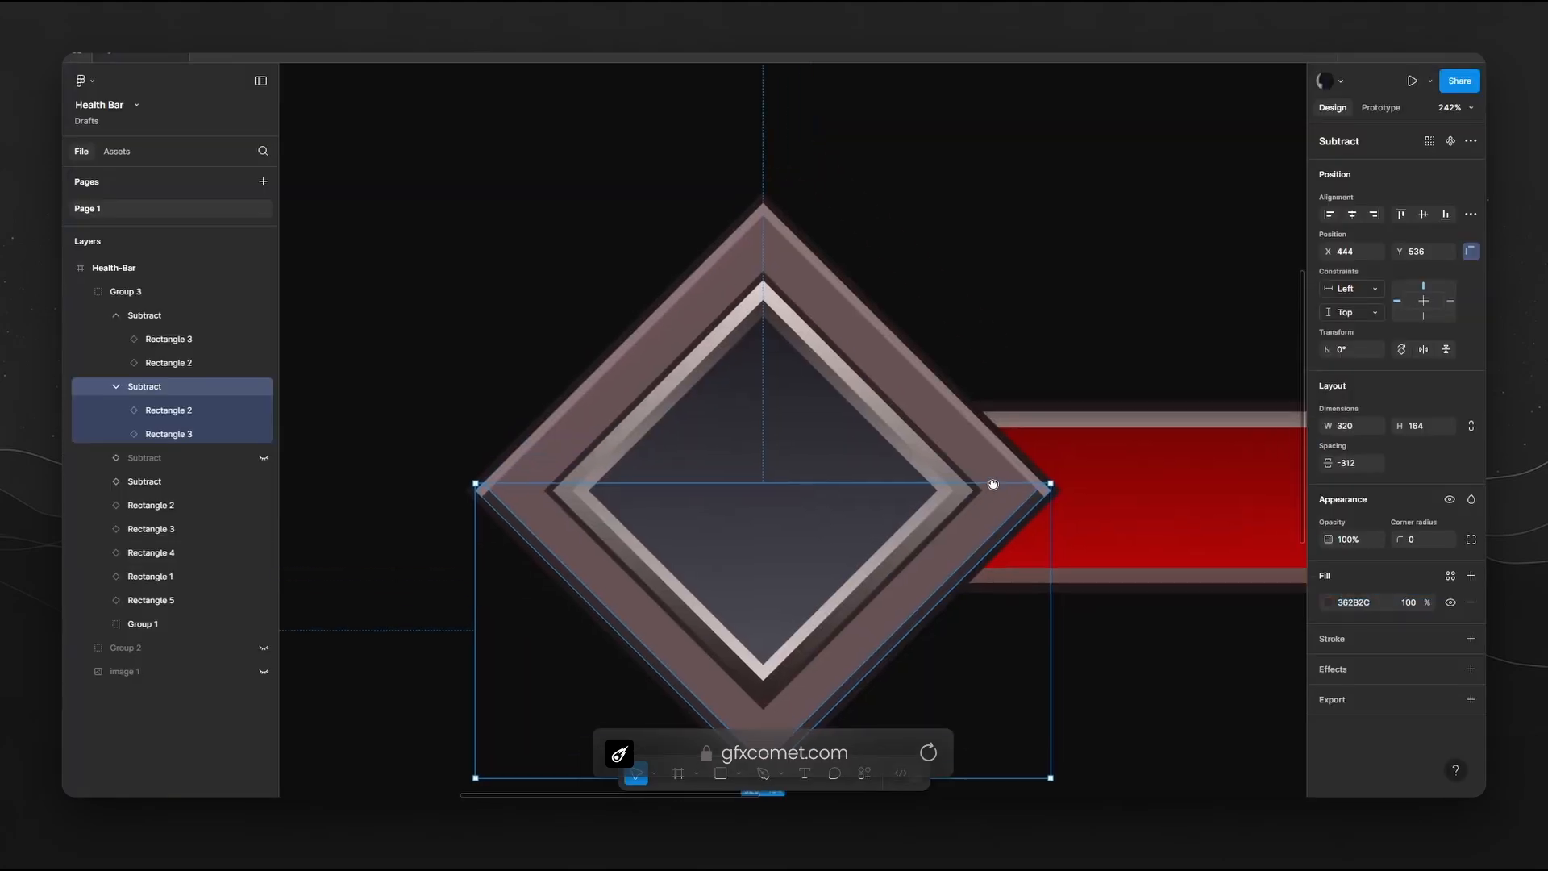
left_click(841, 353)
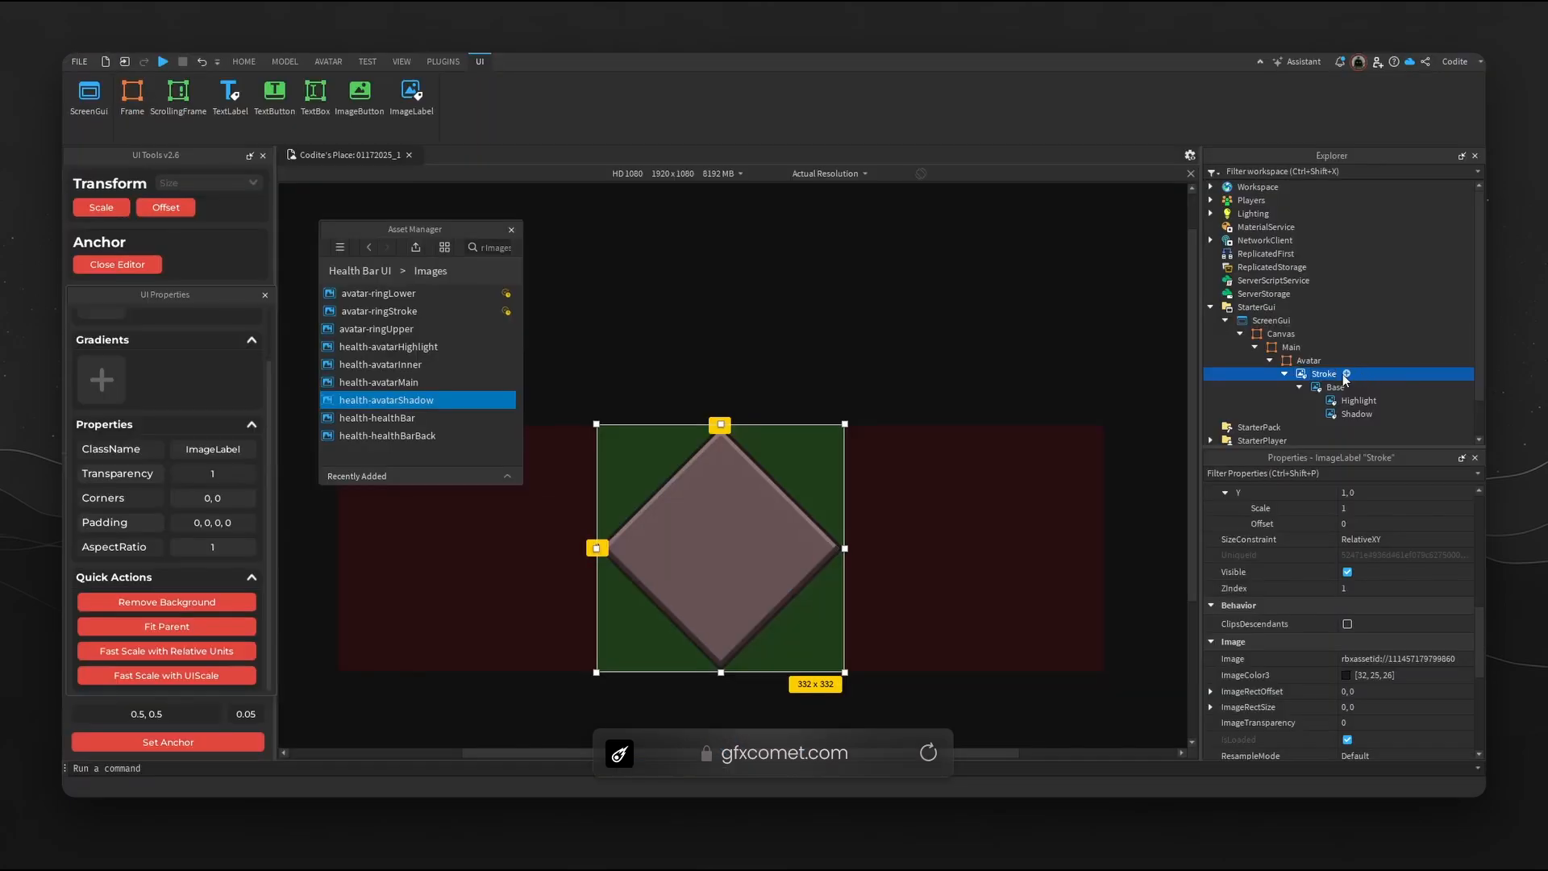
Rename the Stroke label under Avatar to Main and collapse its Base child.
key("F2")
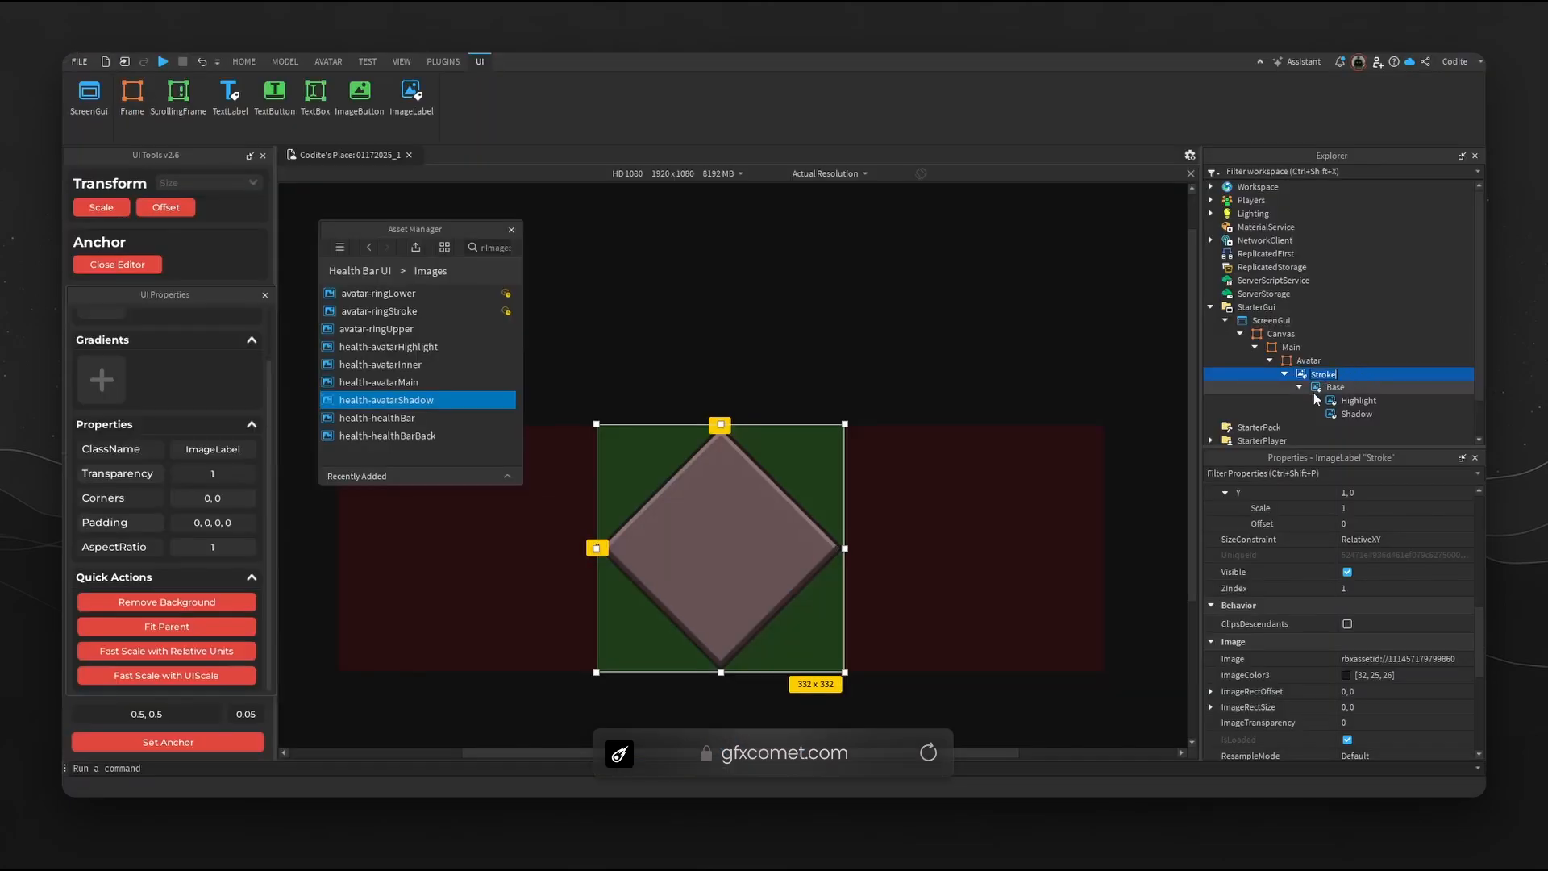
type("Main")
key("Return")
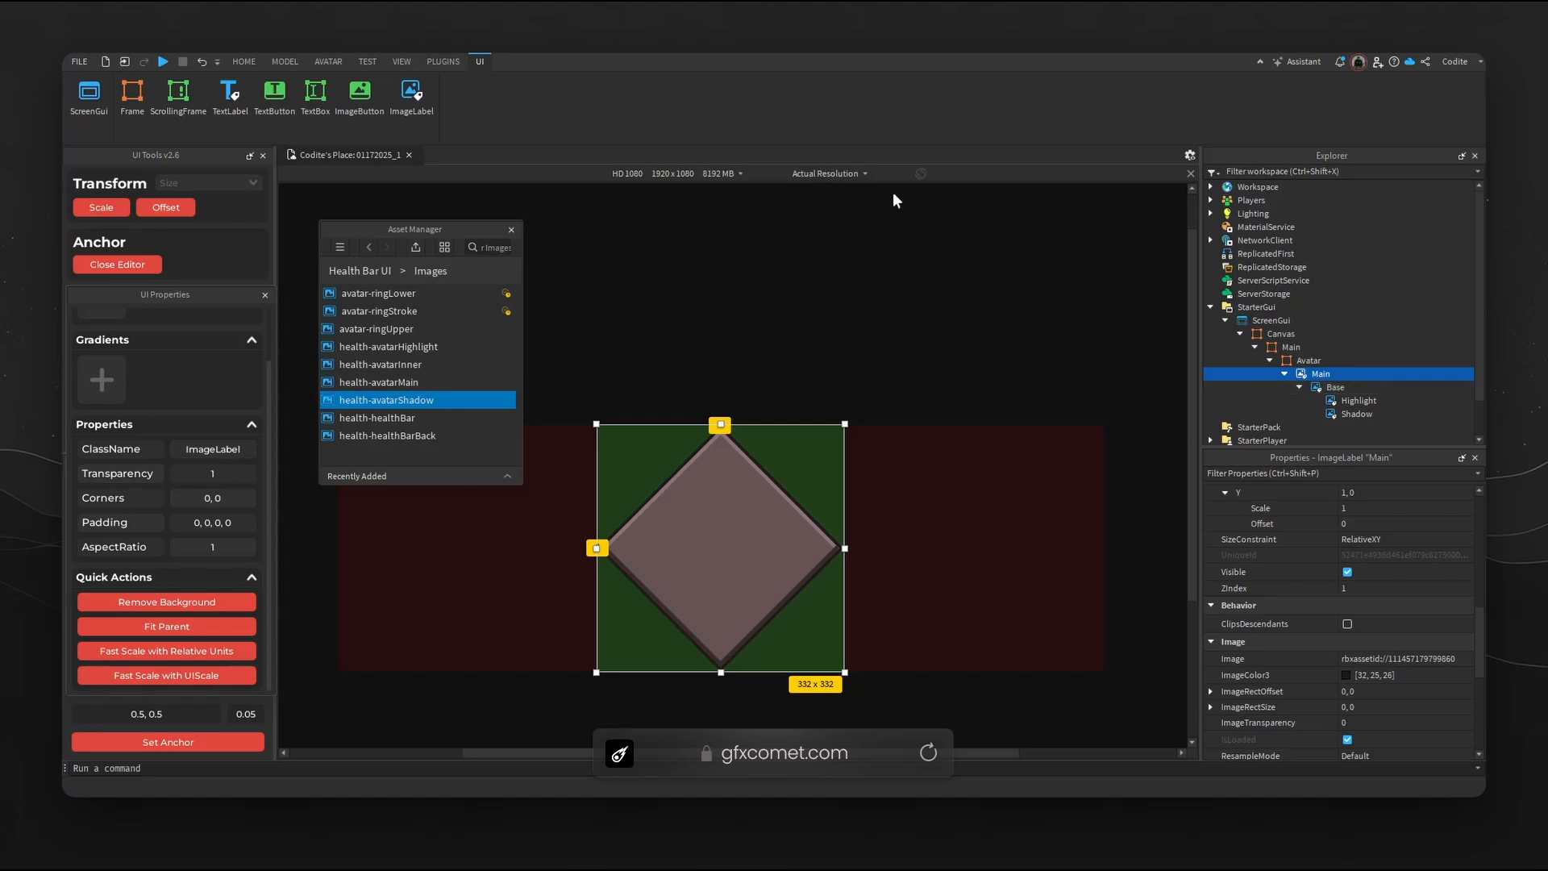
left_click(1322, 388)
left_click(1300, 387)
Insert a new ImageLabel inside Avatar's Main label and name it Inner.
left_click(1320, 374)
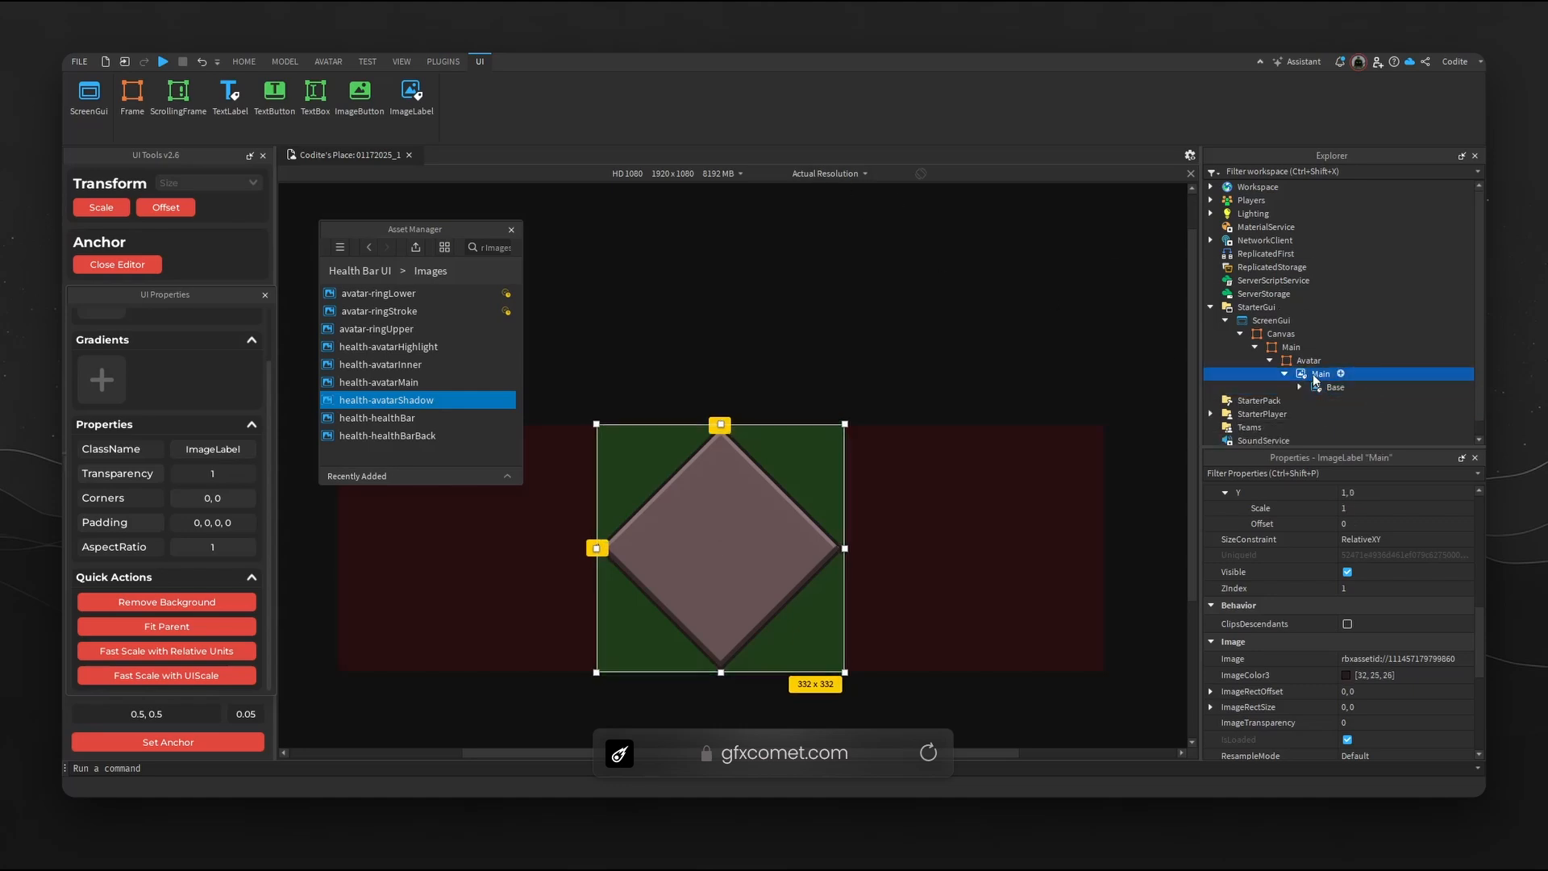
left_click(1340, 376)
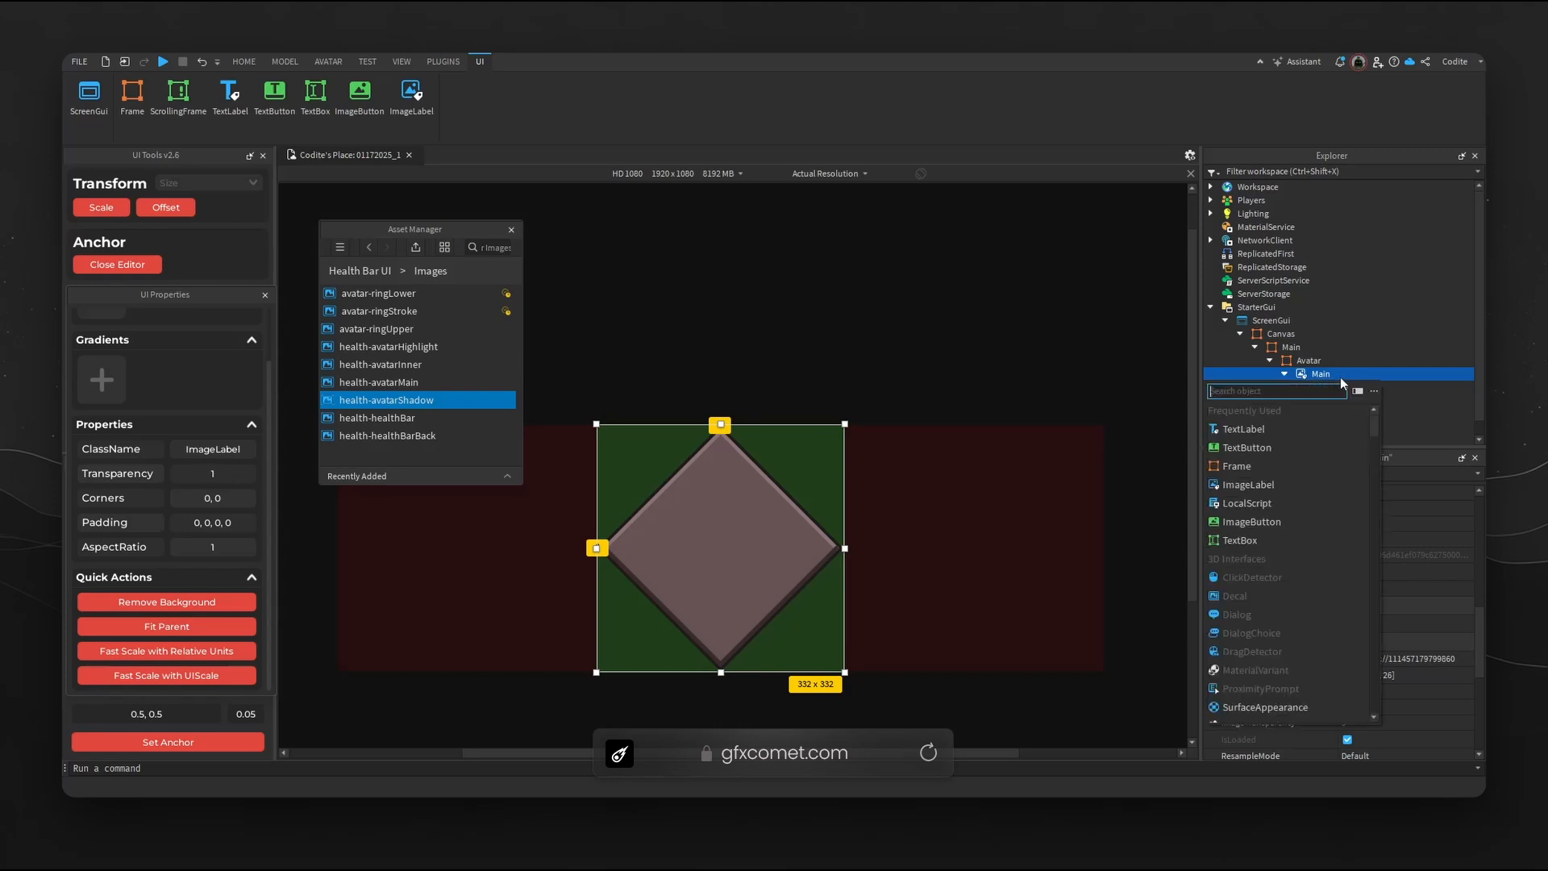
type("im")
key("Return")
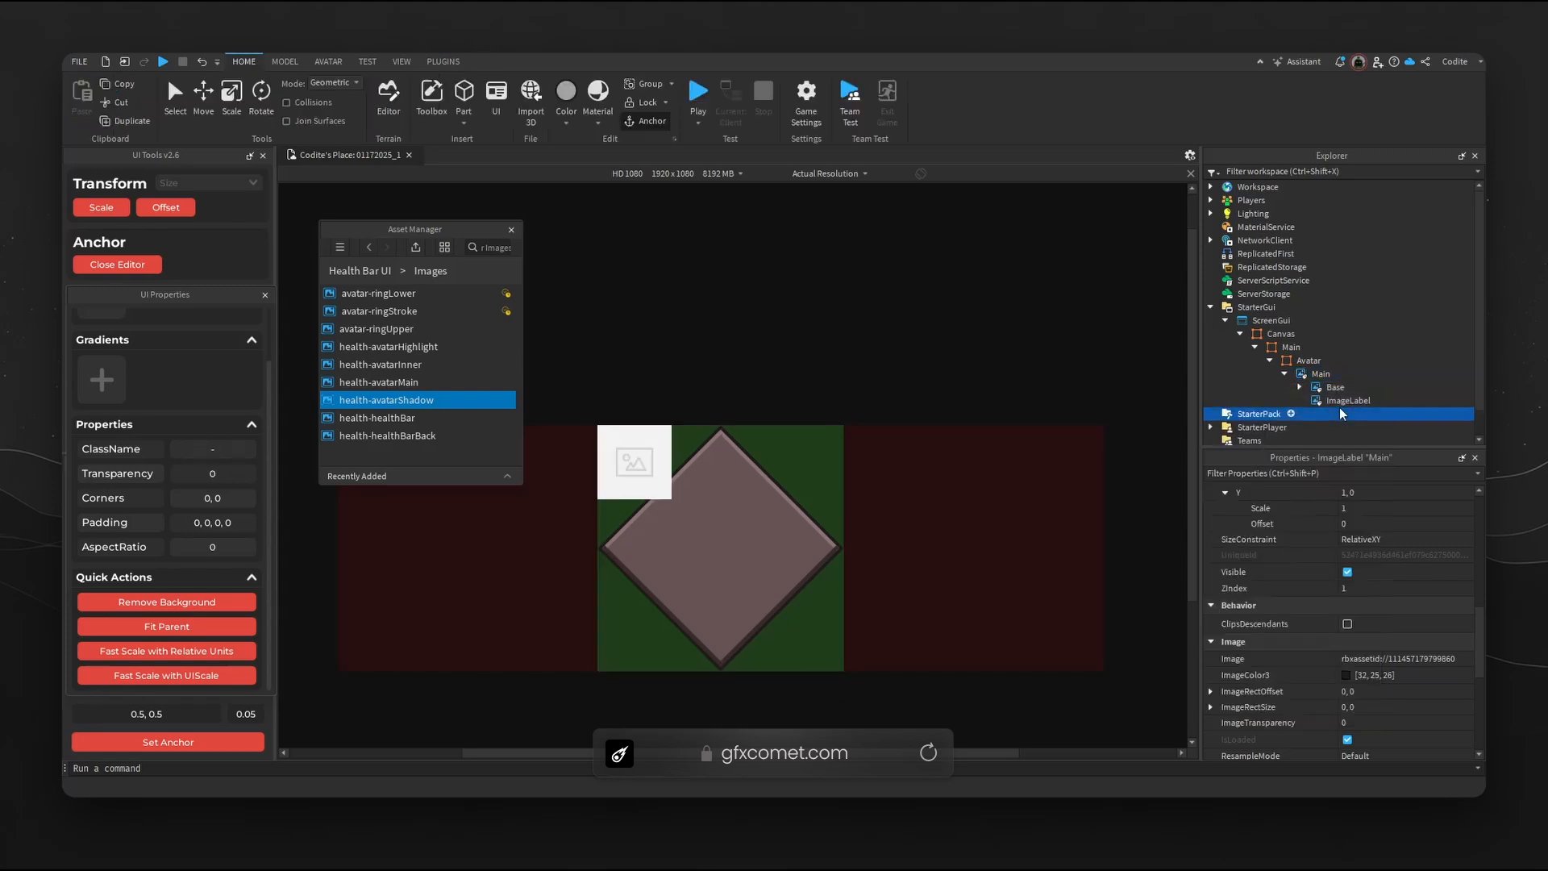
type("Inner")
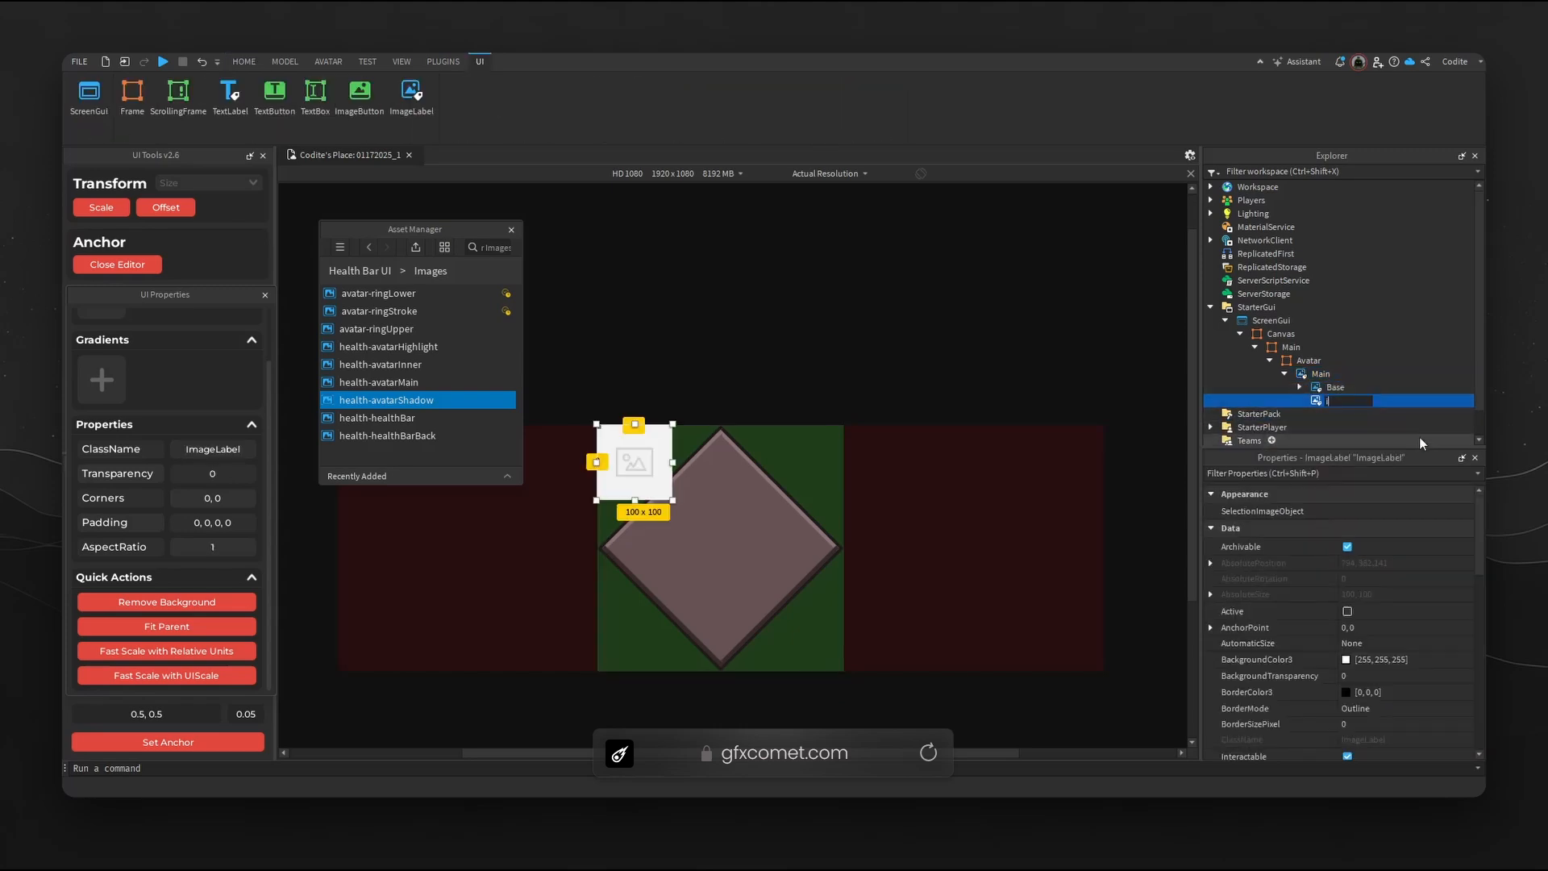
key("Return")
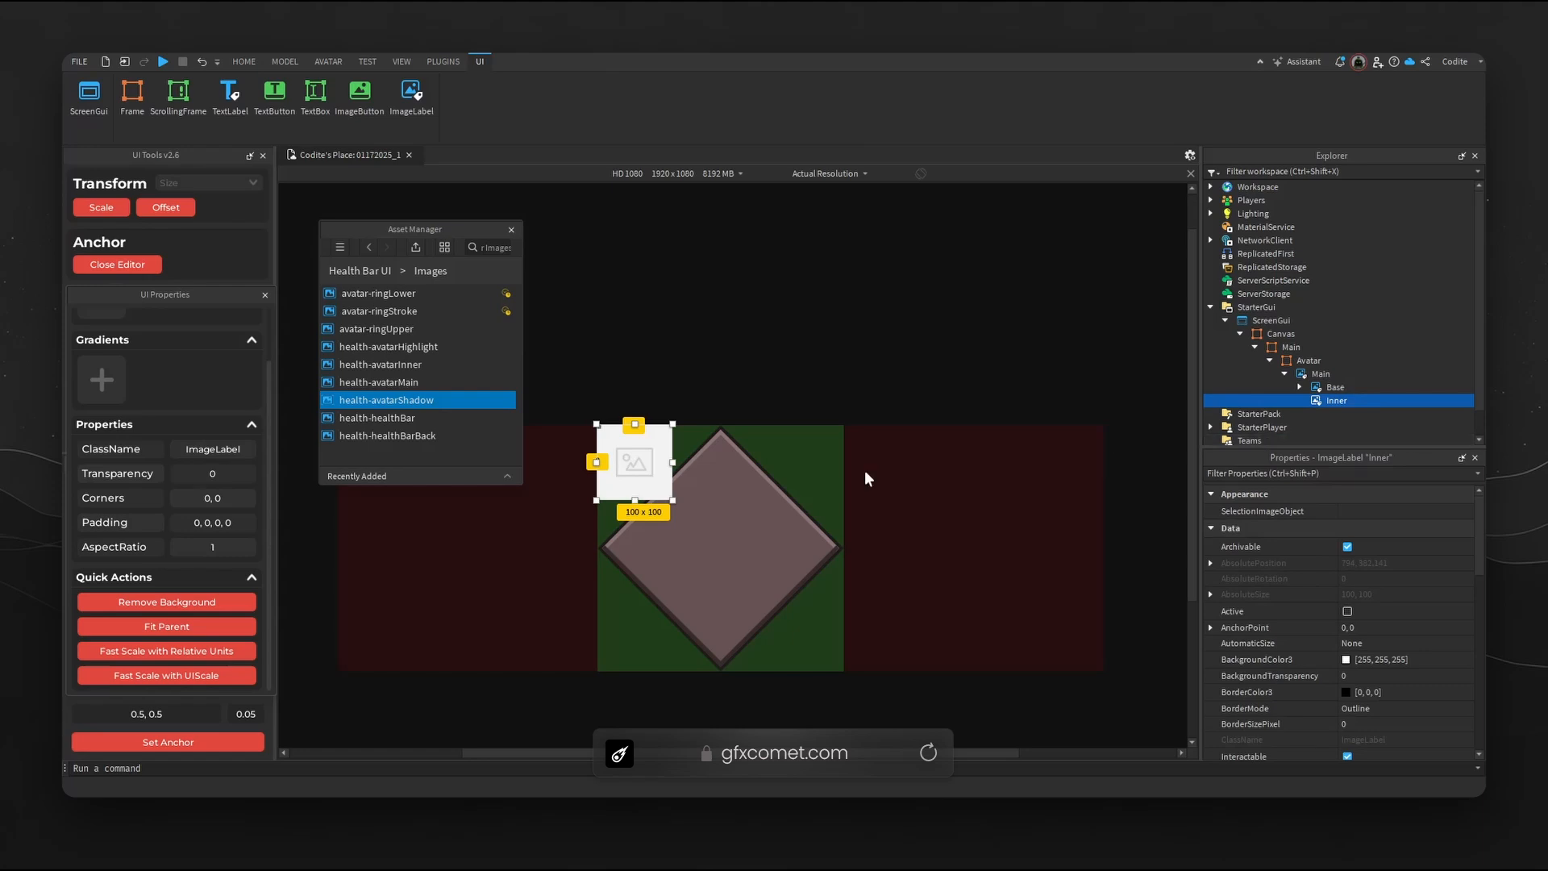
Centre Inner with a 0.5, 0.5 anchor and set its size offsets to 244 by 244.
left_click(234, 741)
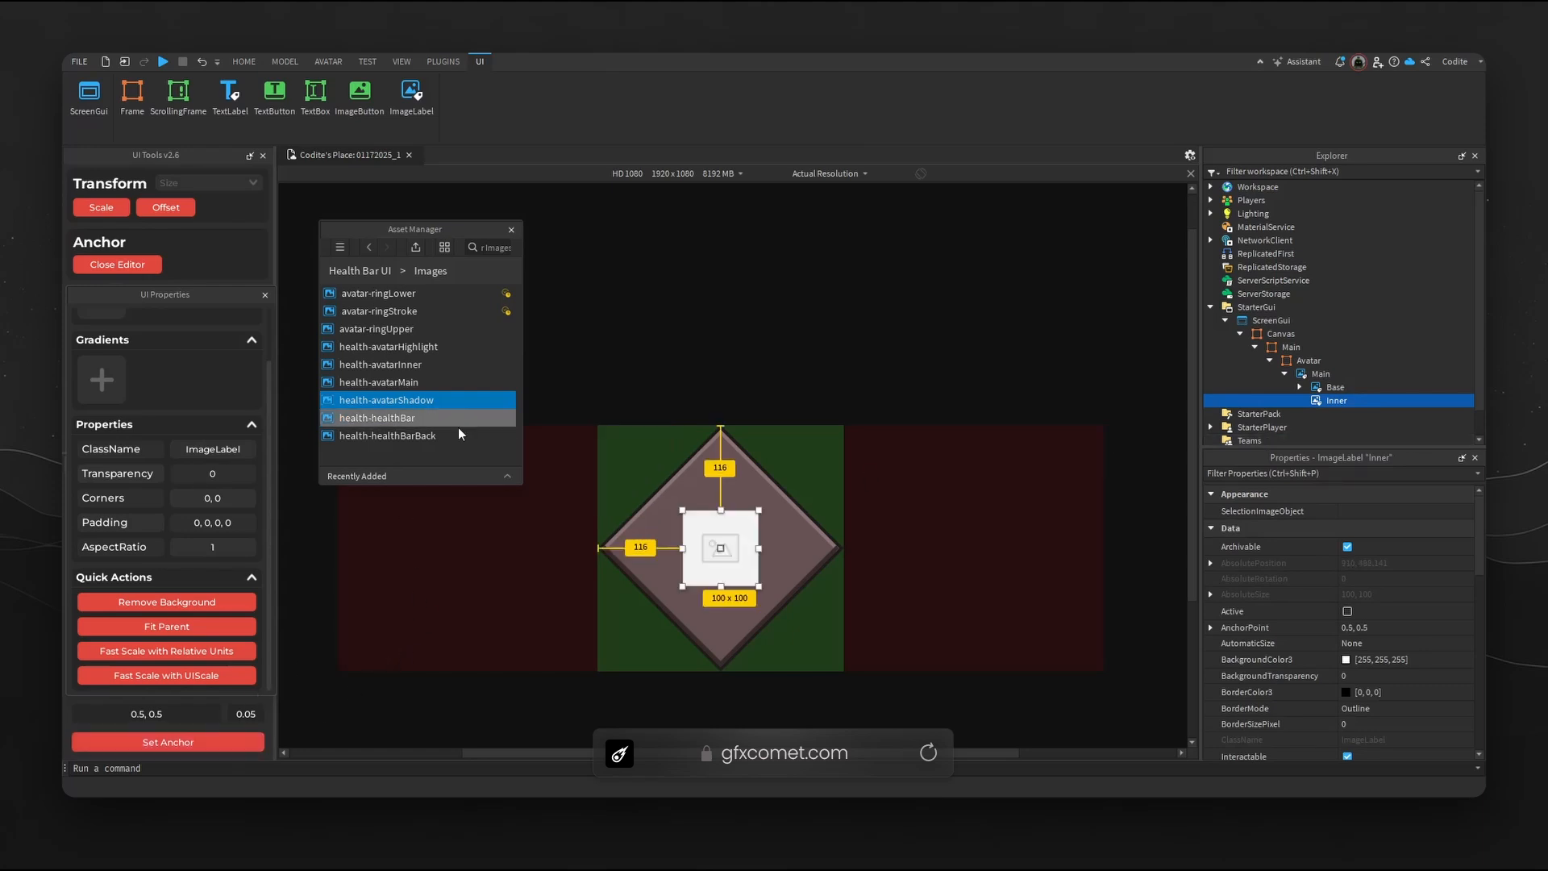
scroll(1342, 617, "down", 5)
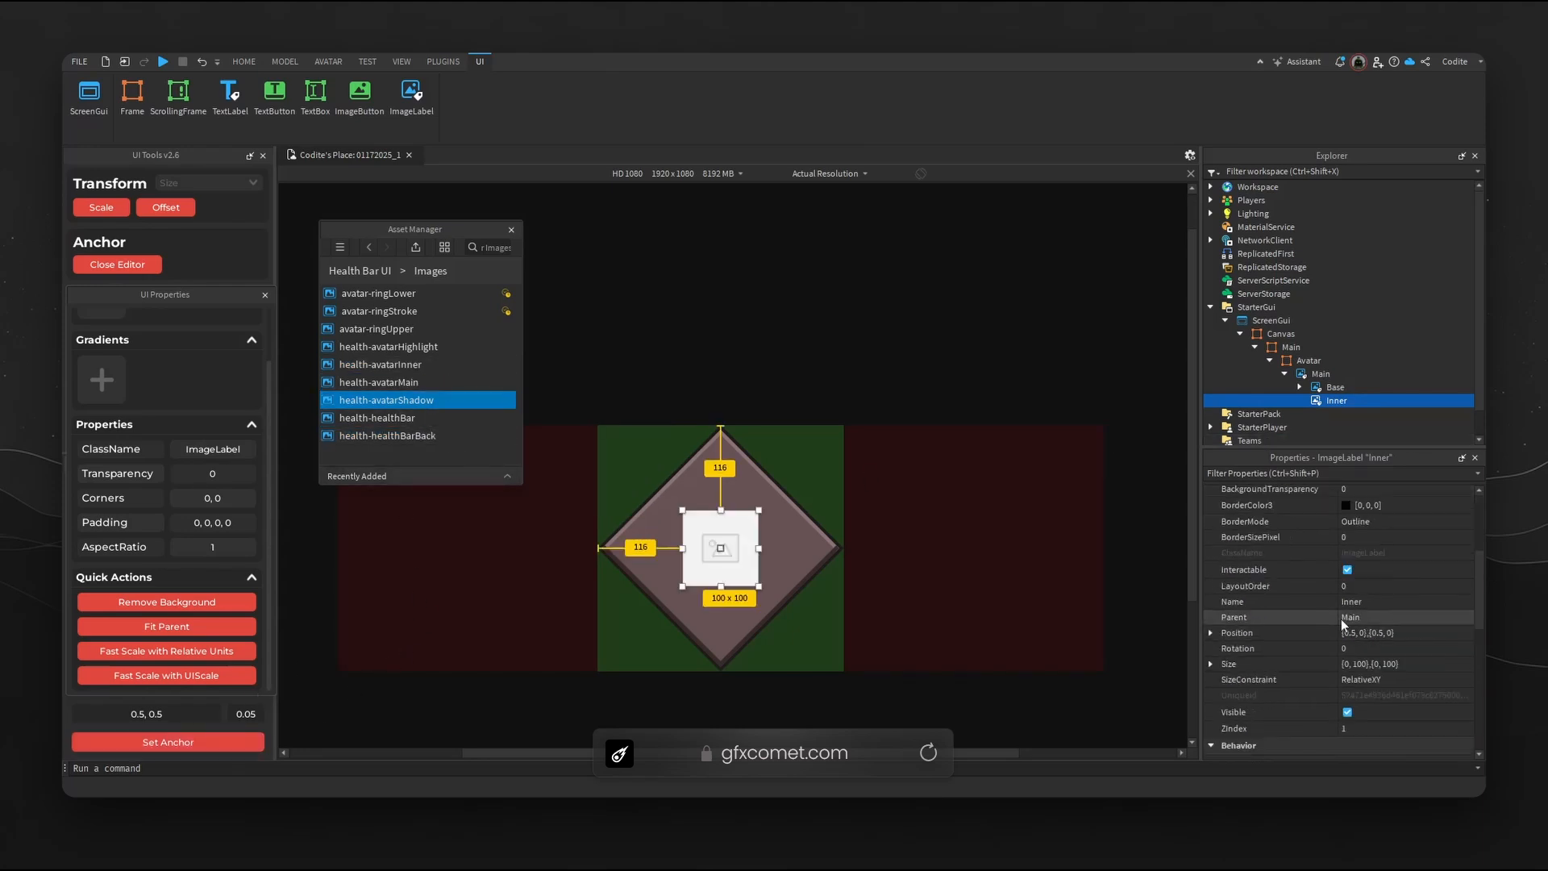
left_click(1210, 665)
double_click(1410, 680)
type("244")
double_click(1402, 698)
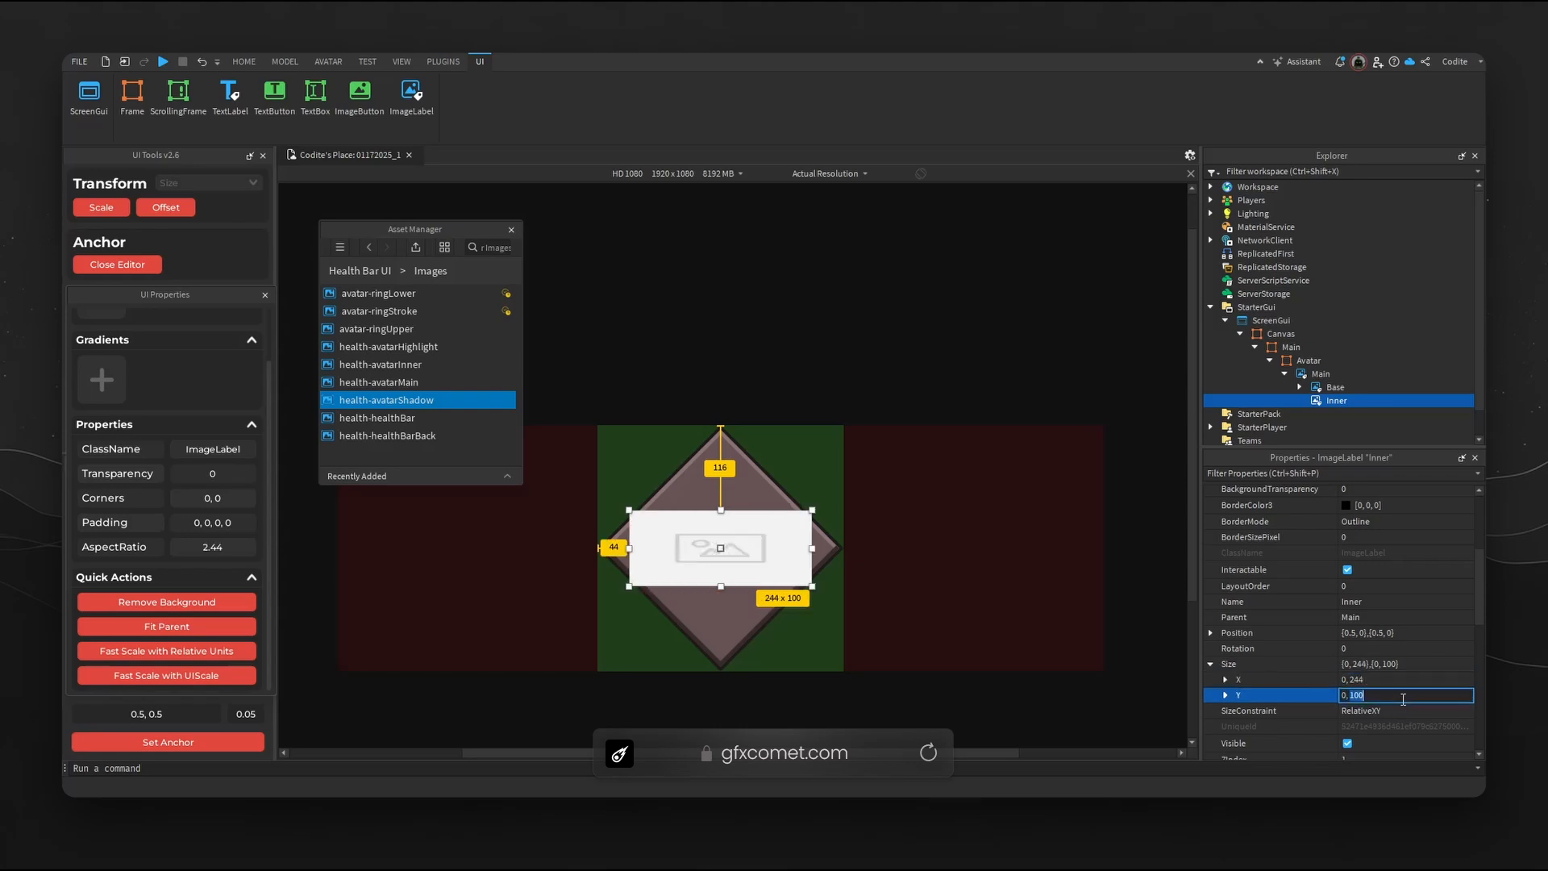
type("244")
key("Return")
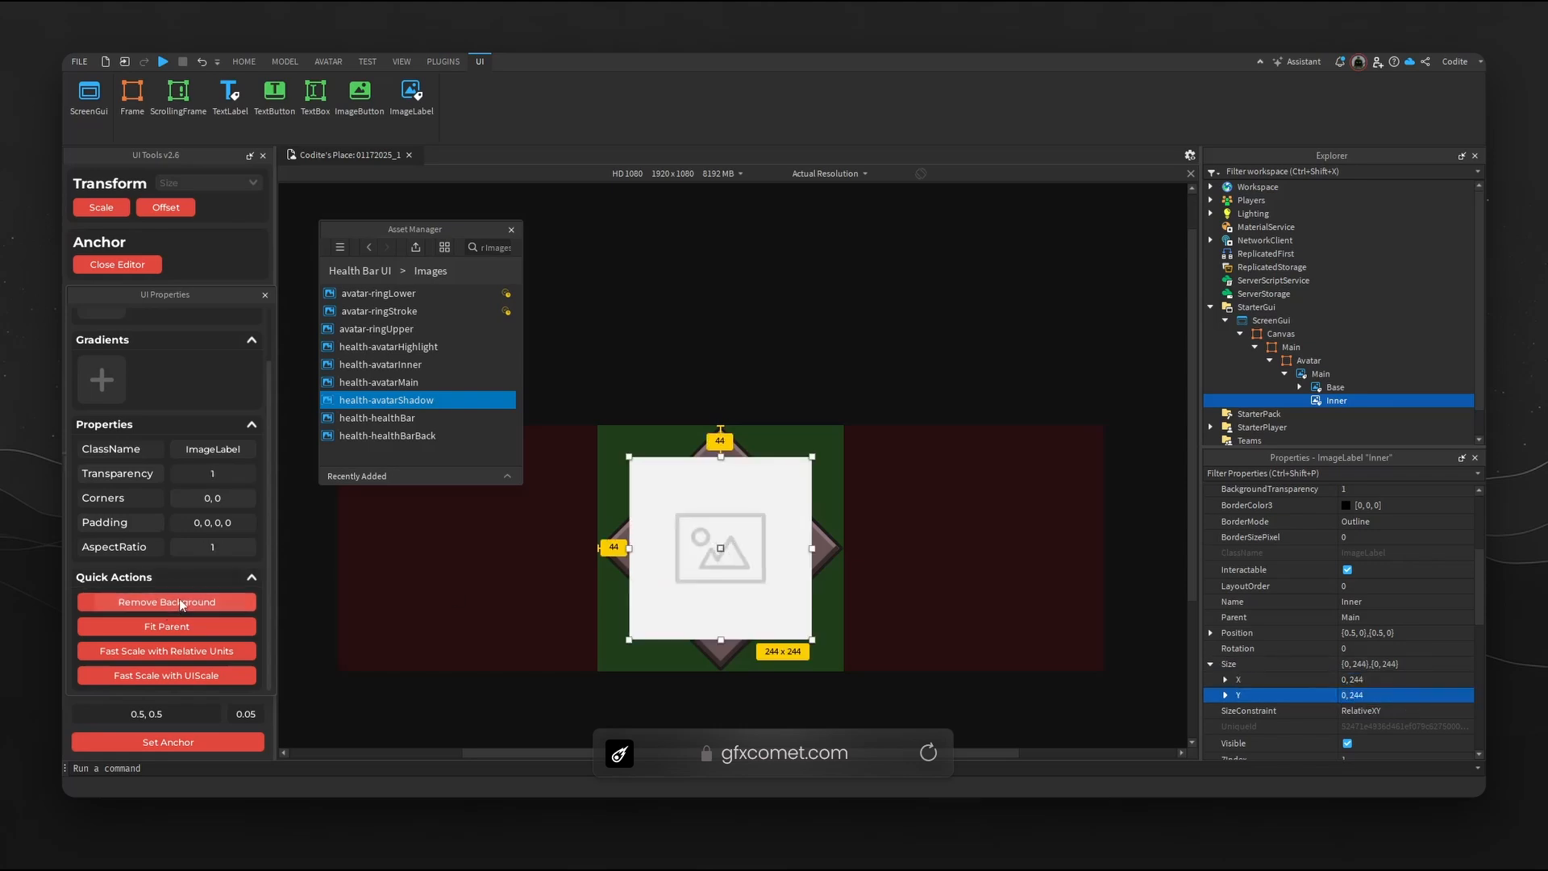
Remove Inner's background and assign the avatar-ringStroke asset as its image.
left_click(179, 600)
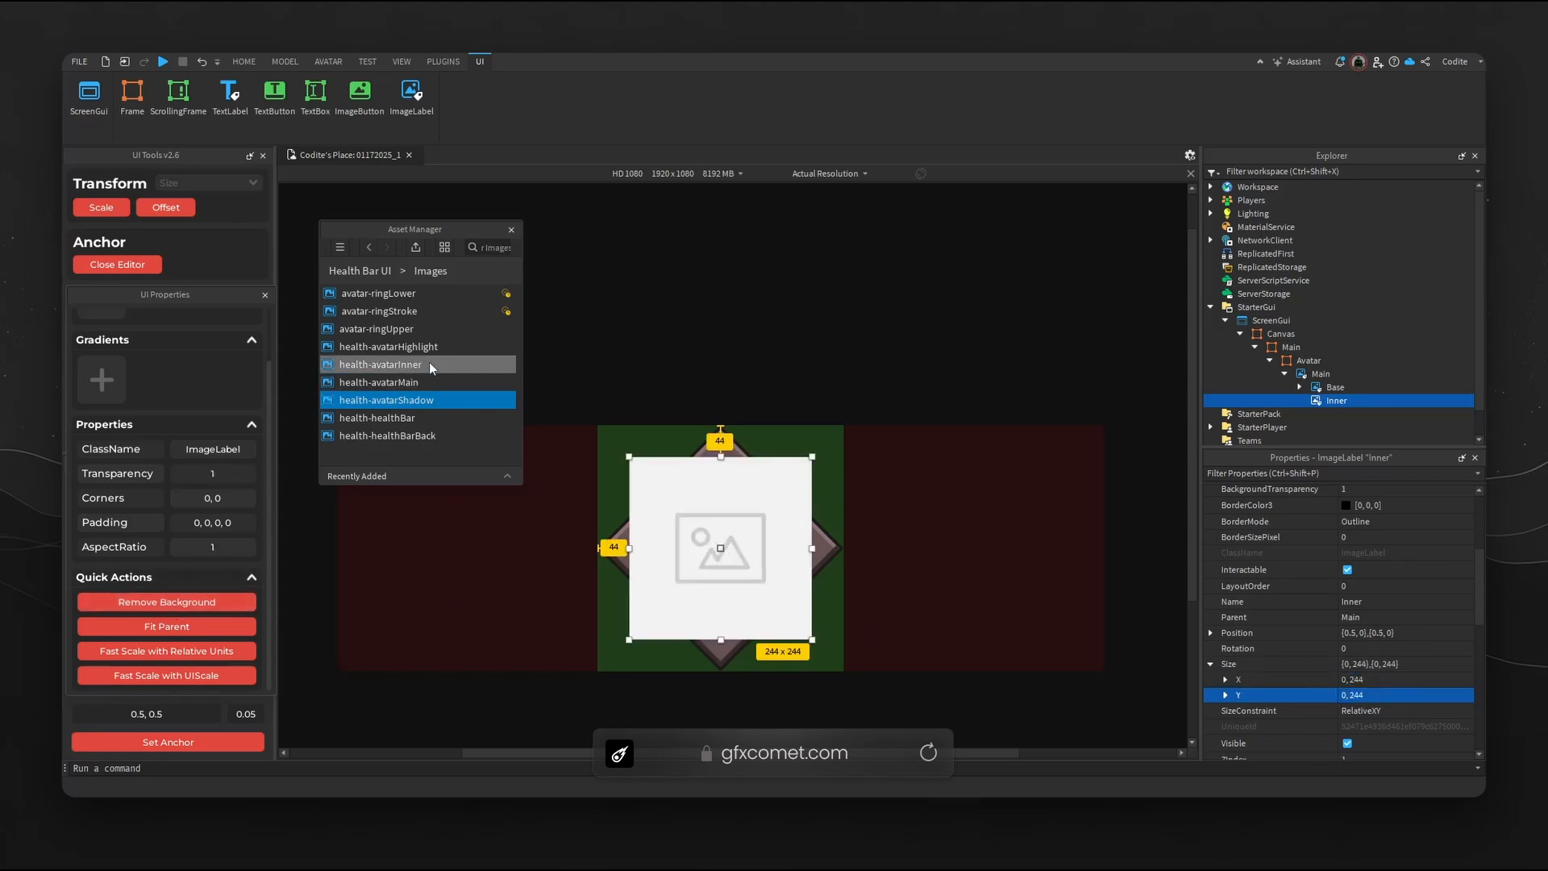
right_click(419, 312)
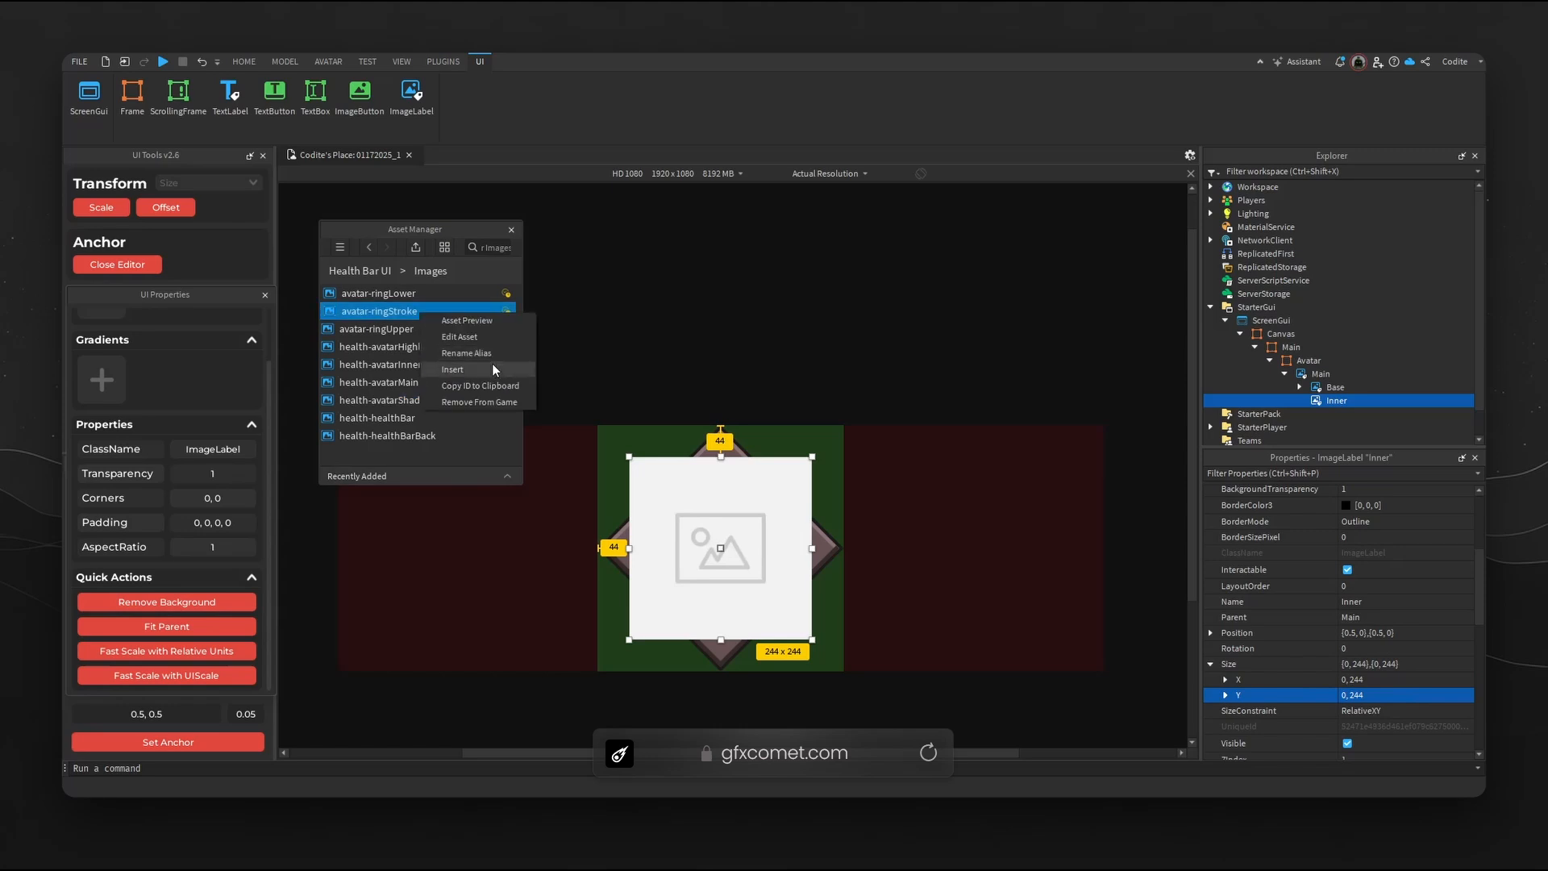
left_click(492, 363)
scroll(1393, 693, "down", 3)
left_click(1392, 690)
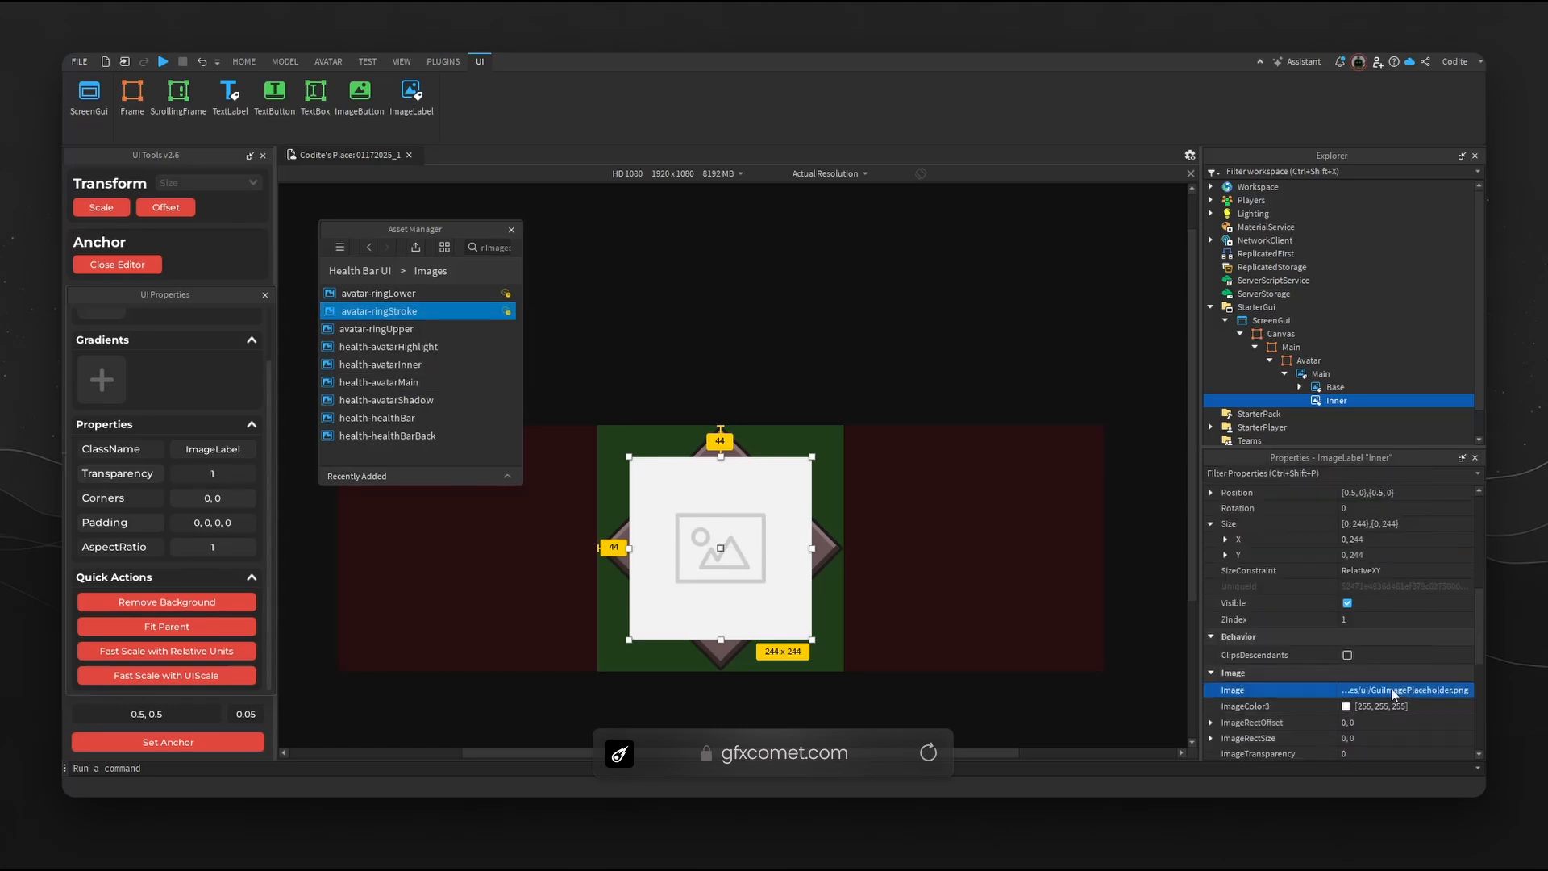
key("ctrl+v")
key("Return")
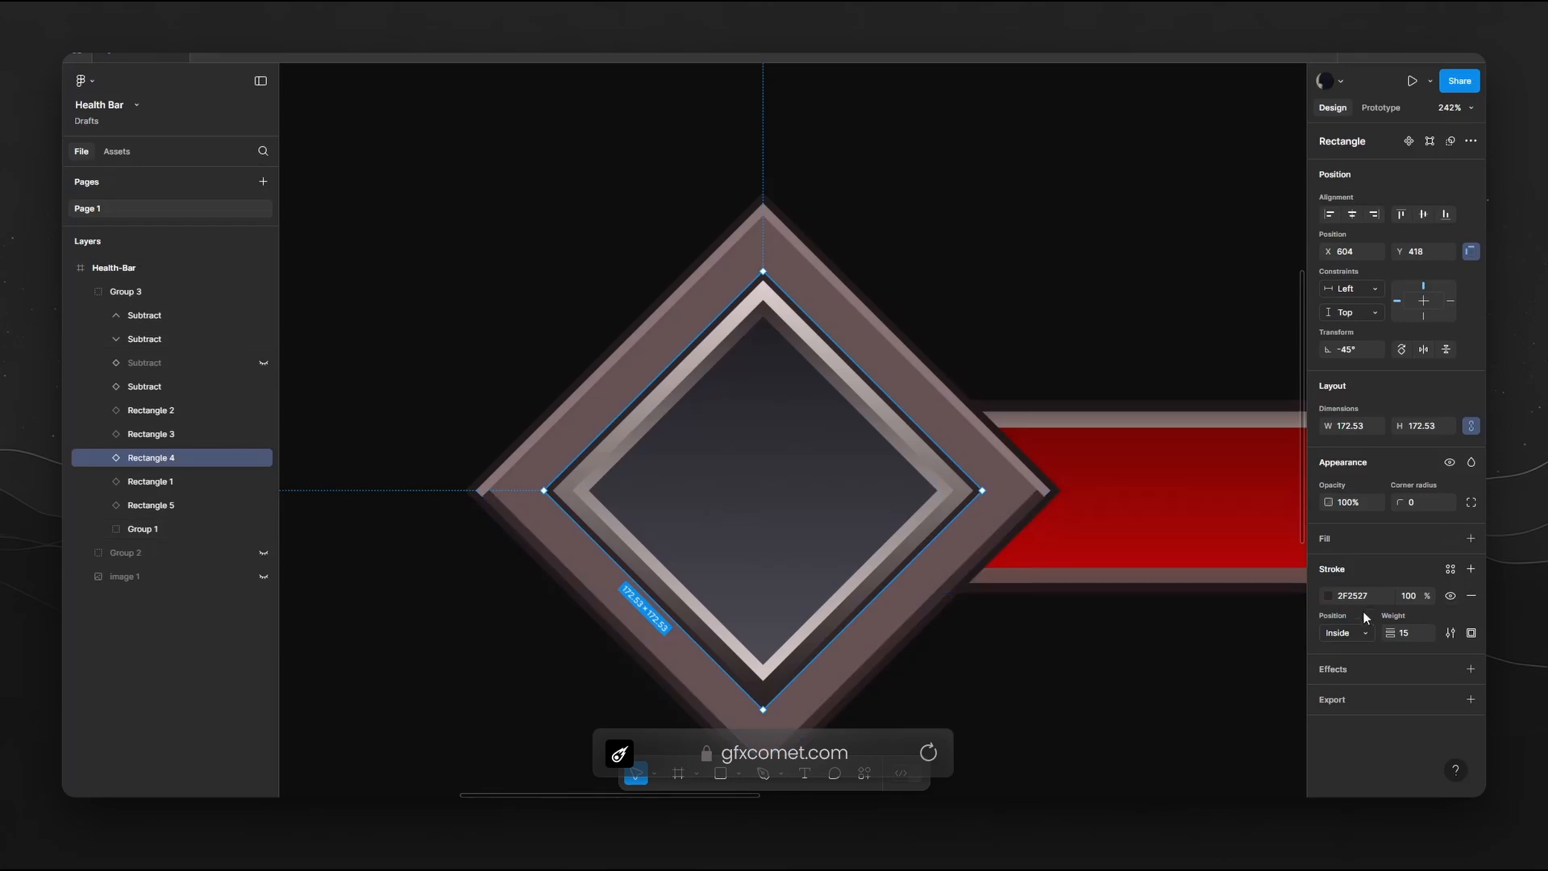
Copy Rectangle 4's stroke colour 2F2527 in Figma and apply it as Inner's image colour in Roblox Studio.
left_click(1366, 598)
key("ctrl+c")
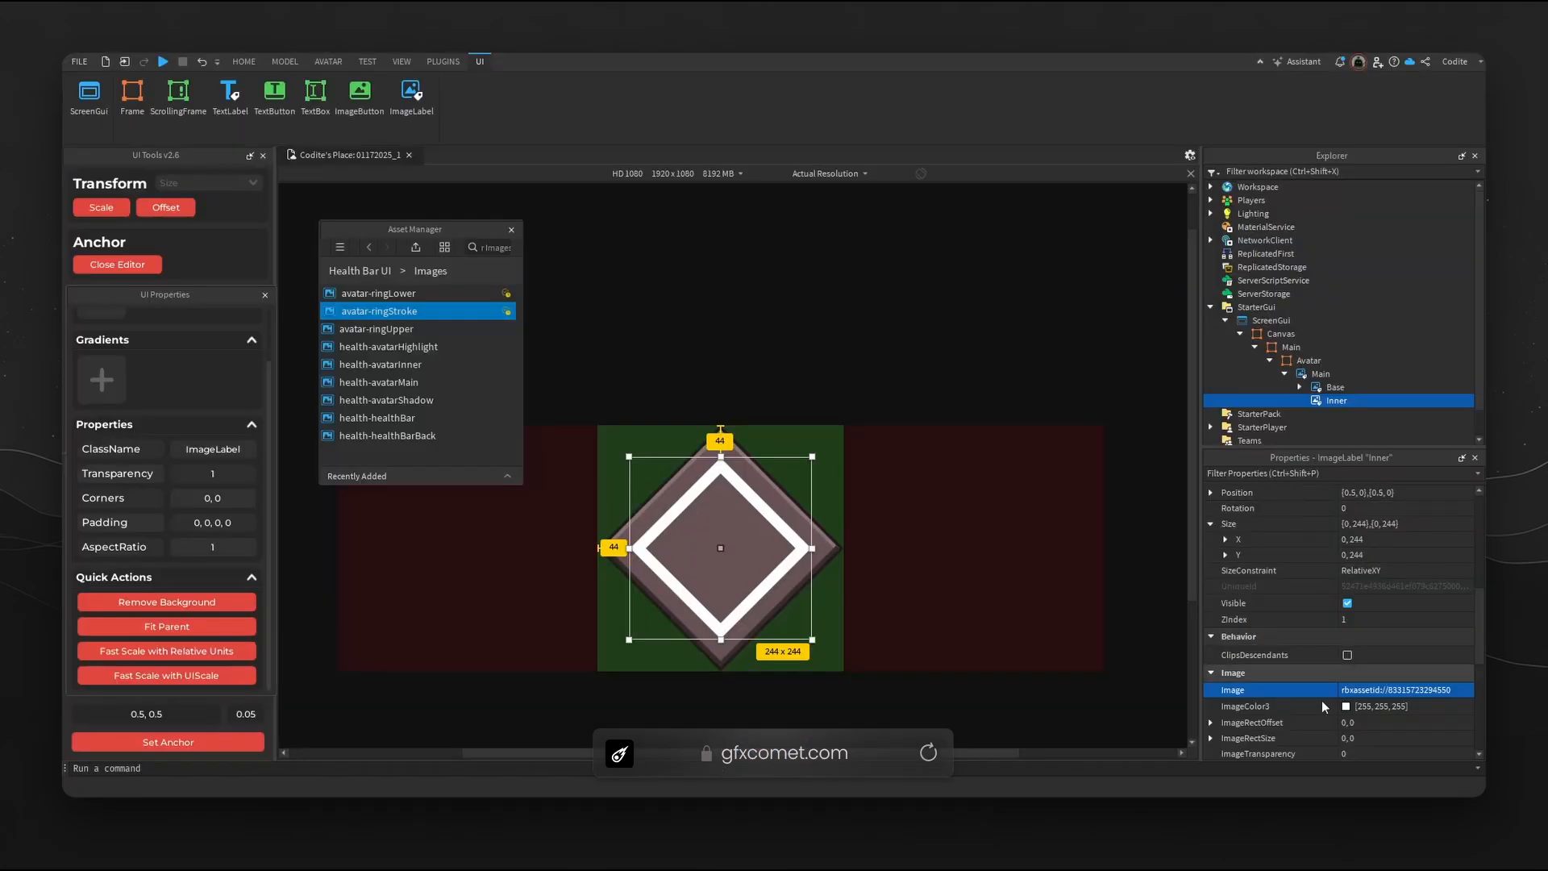
left_click(1322, 706)
double_click(861, 529)
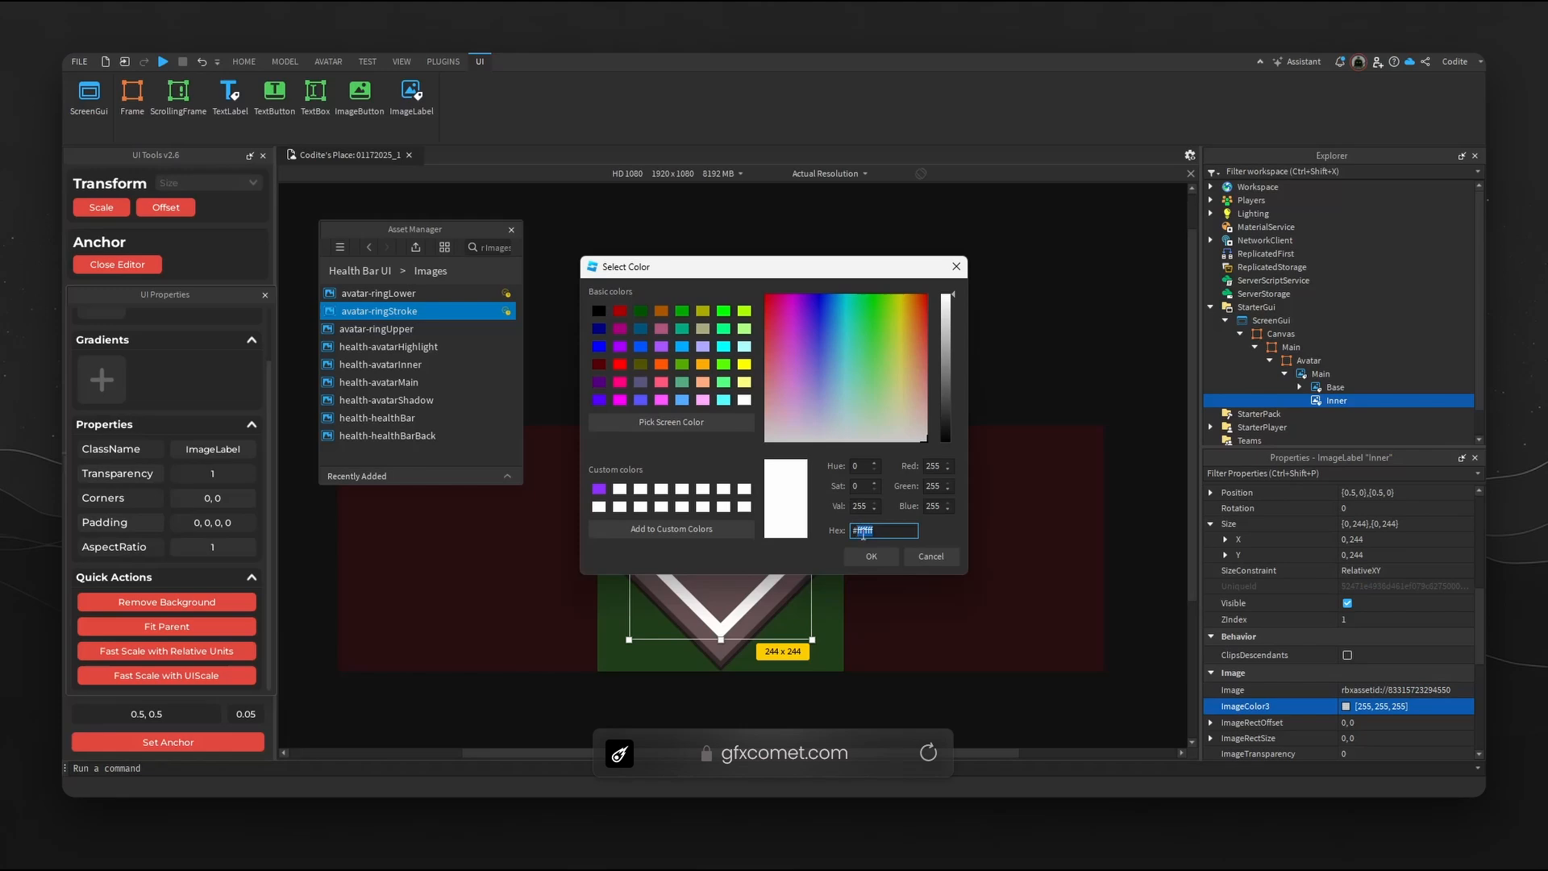
key("ctrl+v")
key("Return")
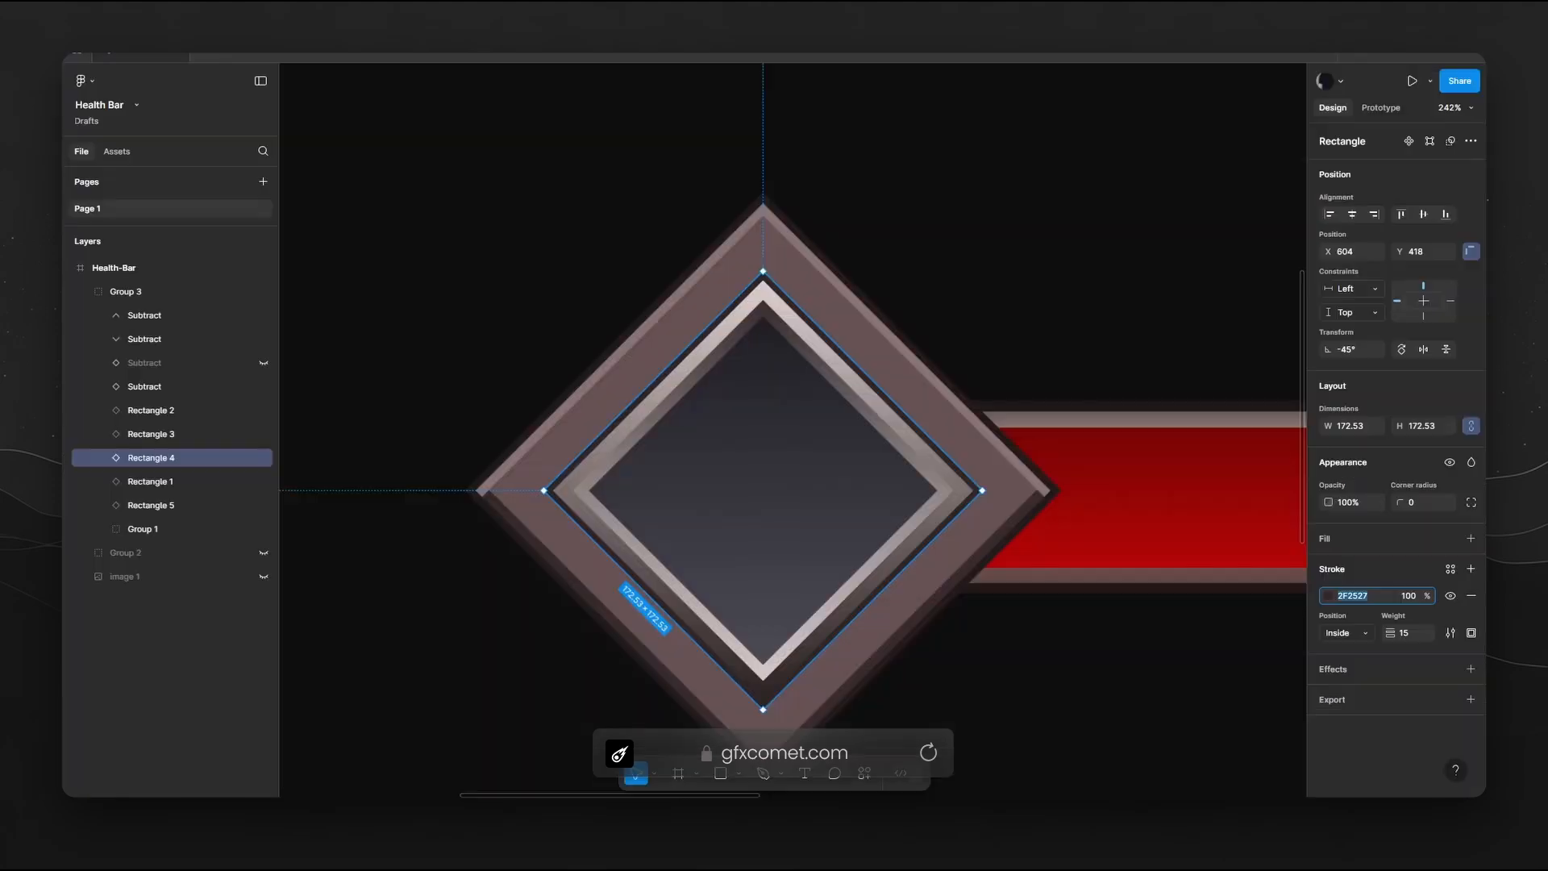
Switch to Figma and examine the size and fill of the innermost diamond, Rectangle 2.
scroll(833, 539, "up", 3)
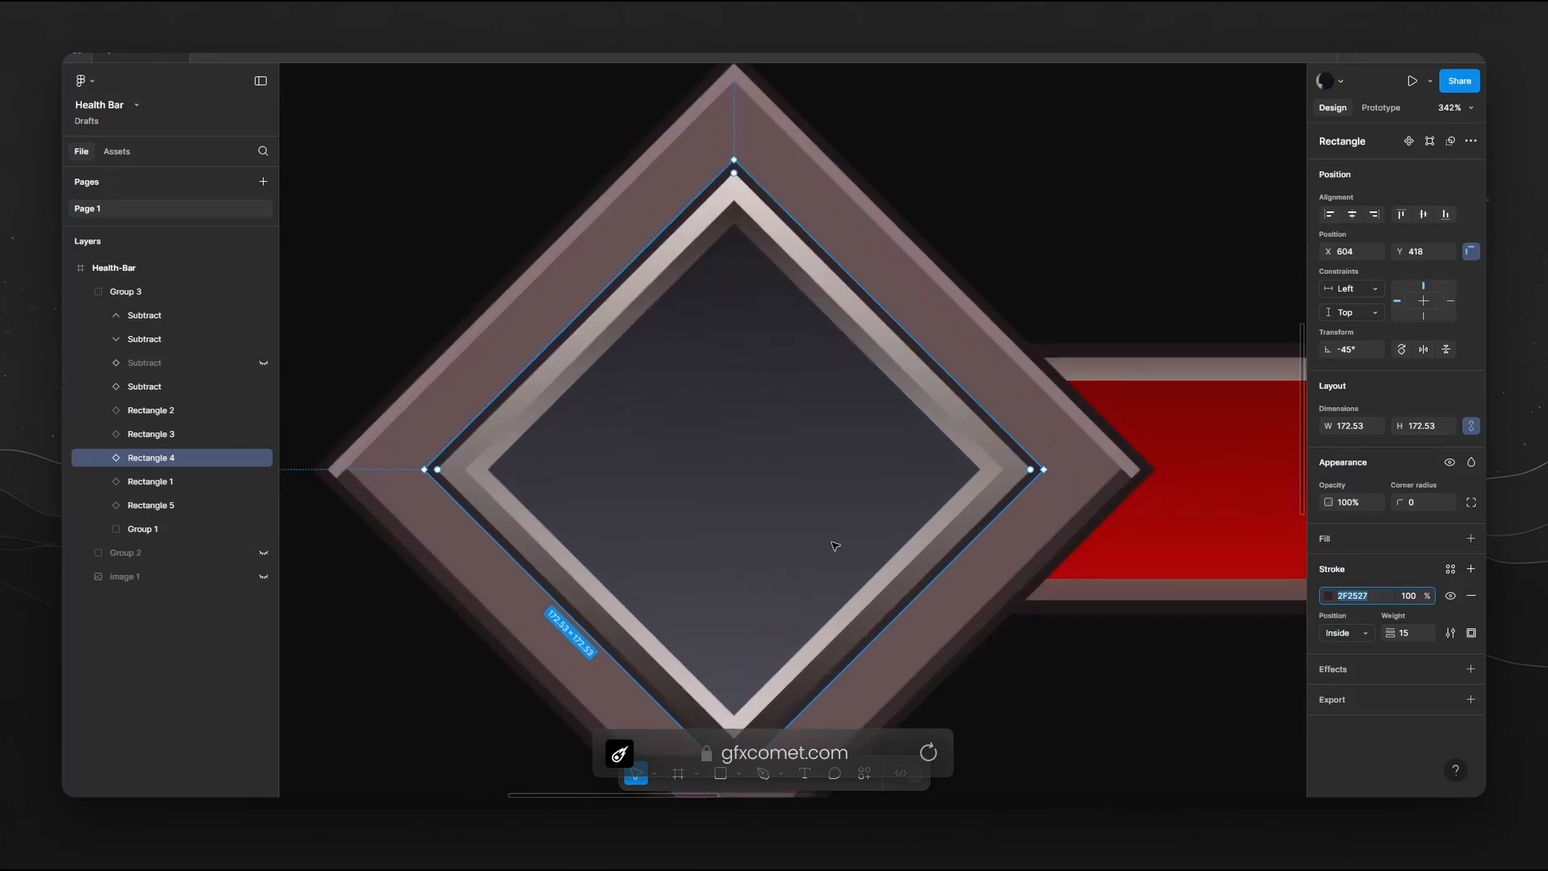
left_click_drag(833, 539, 874, 491)
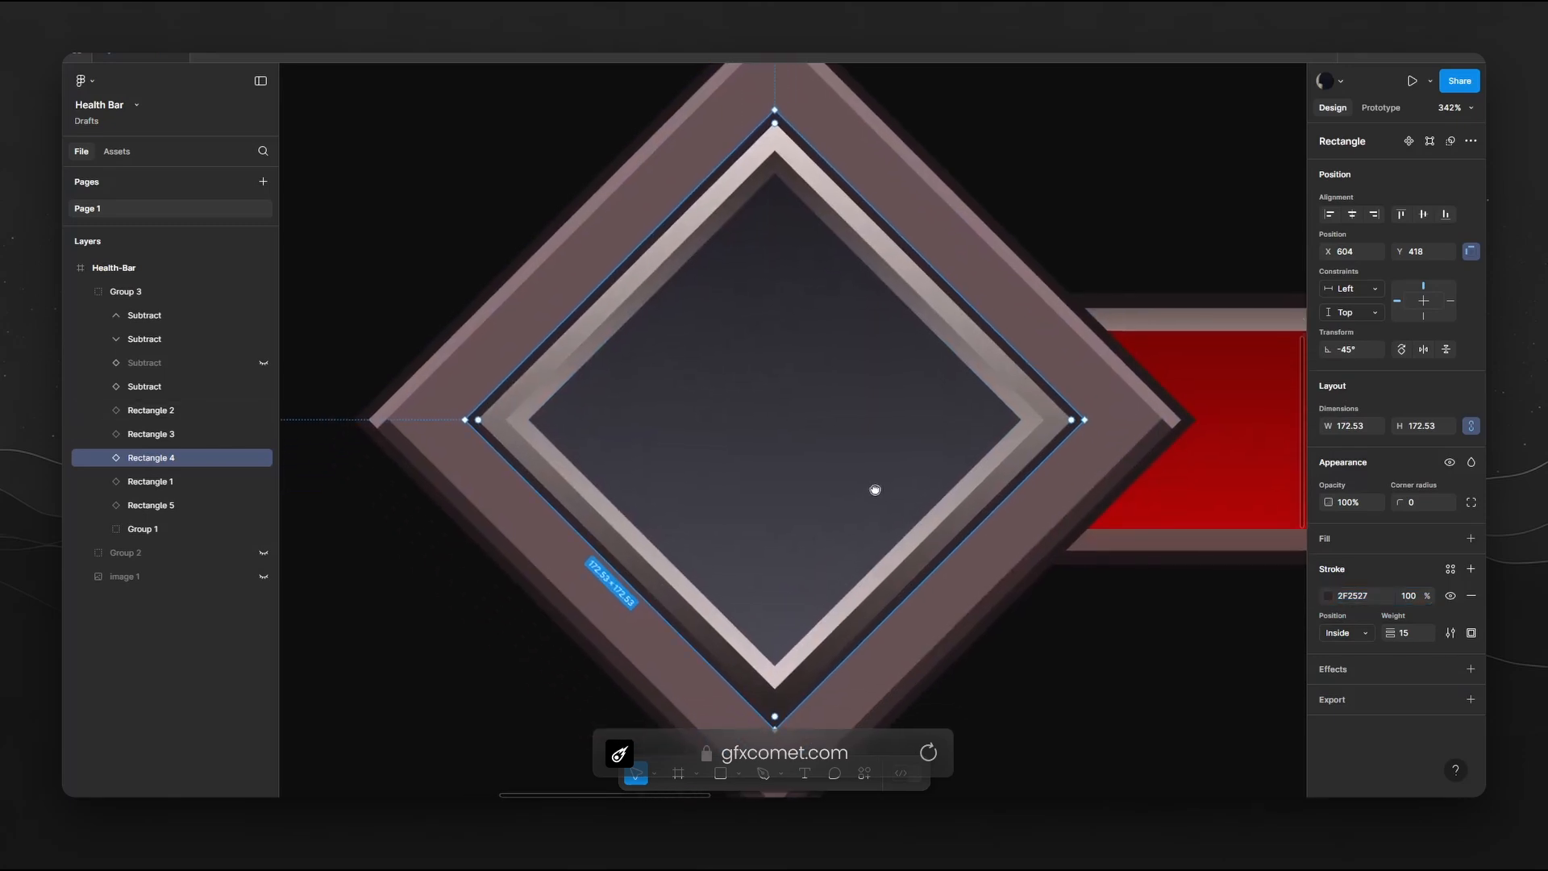
scroll(878, 486, "left", 2)
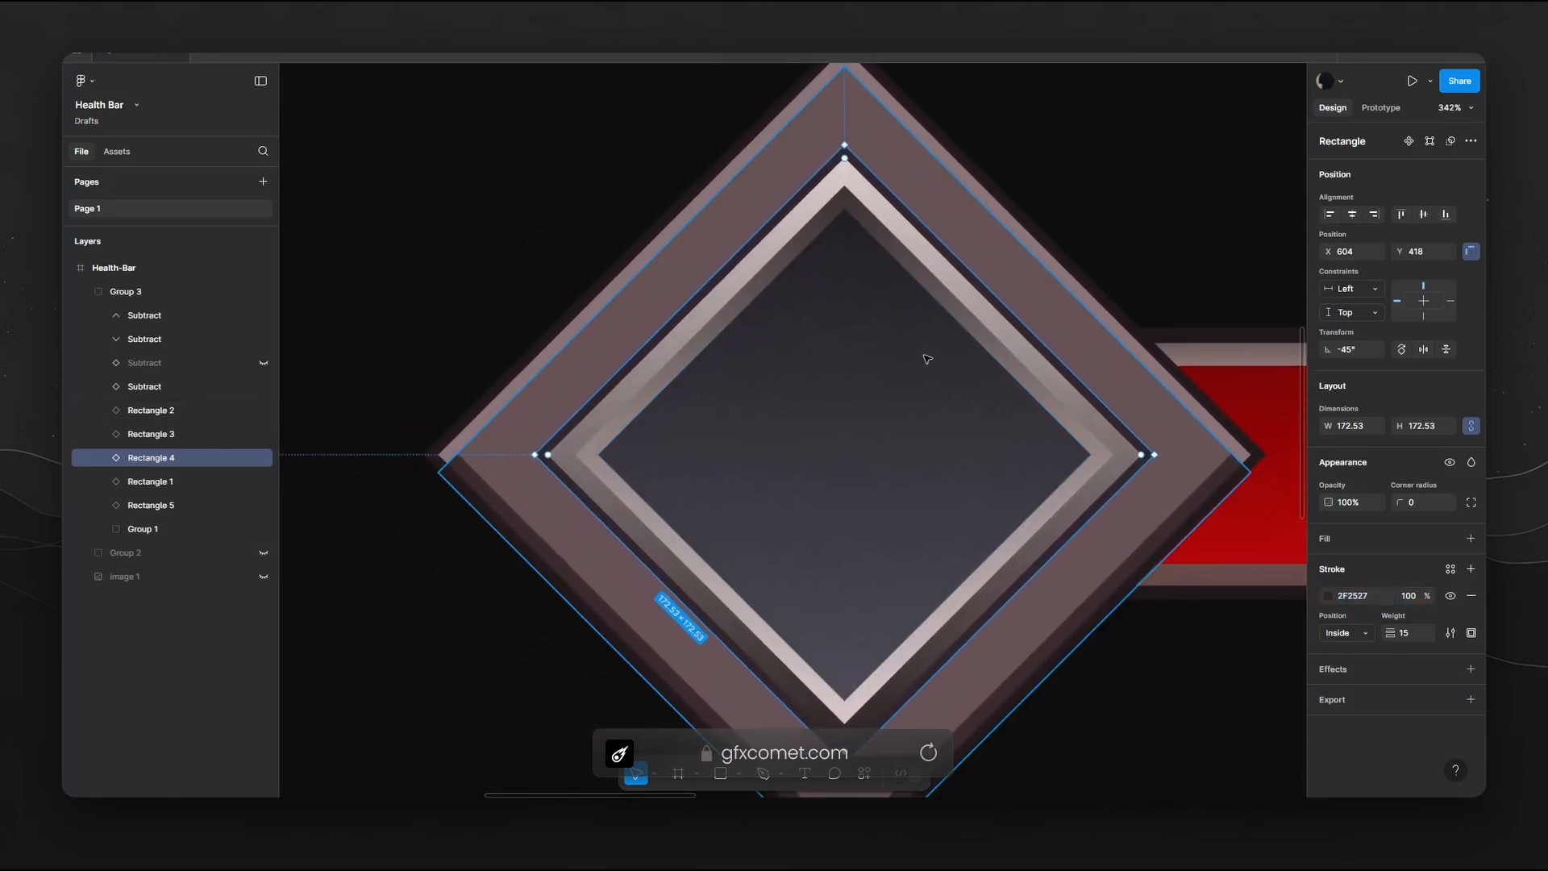
left_click(841, 297, "ctrl")
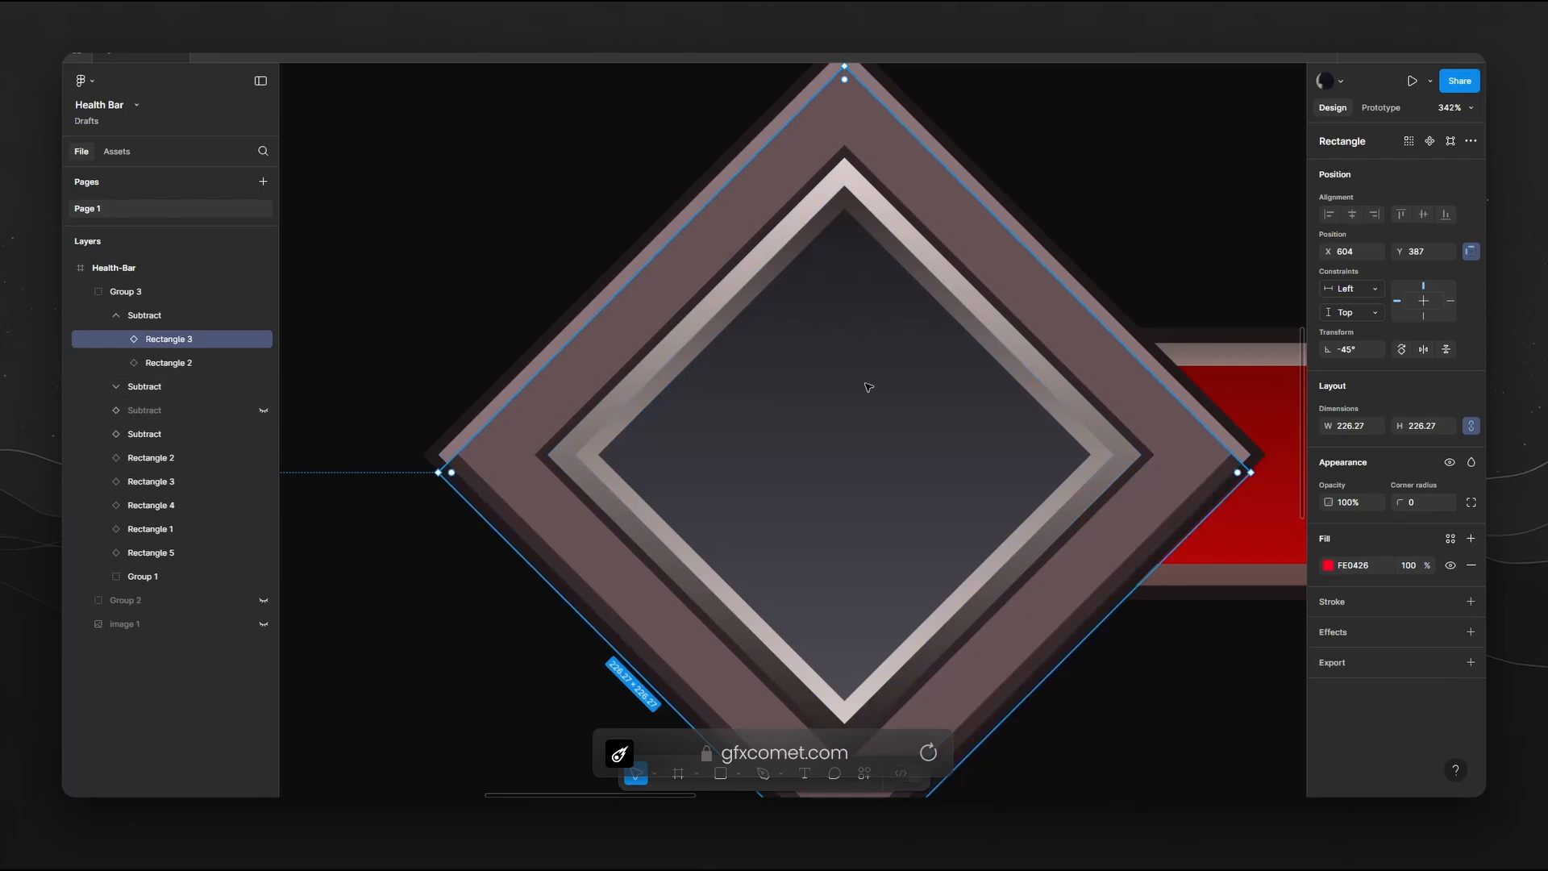
double_click(936, 384)
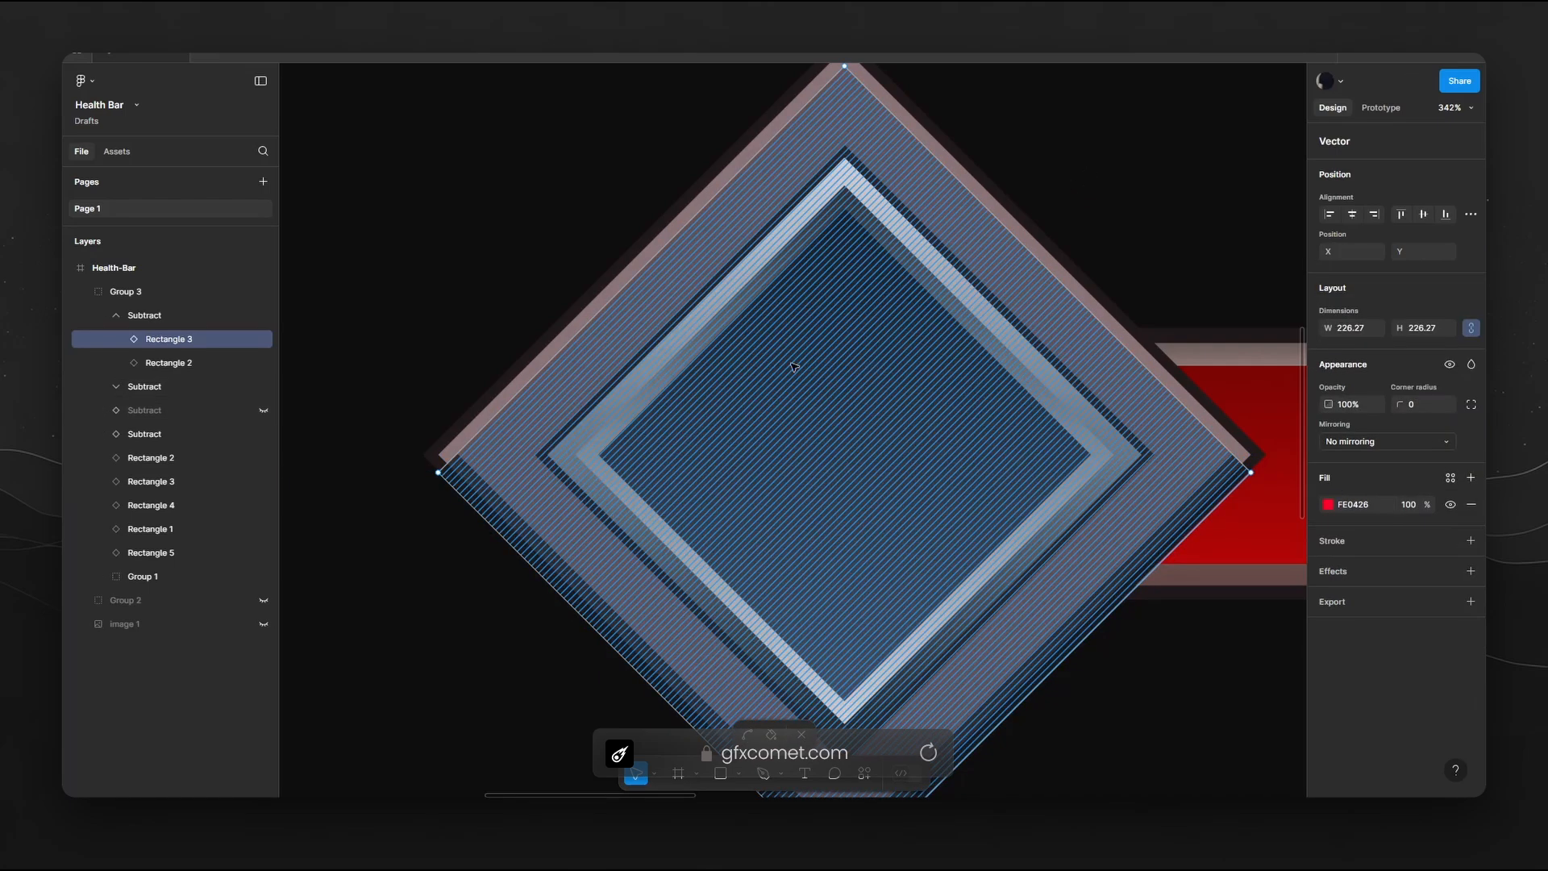
key("Escape")
left_click(133, 319)
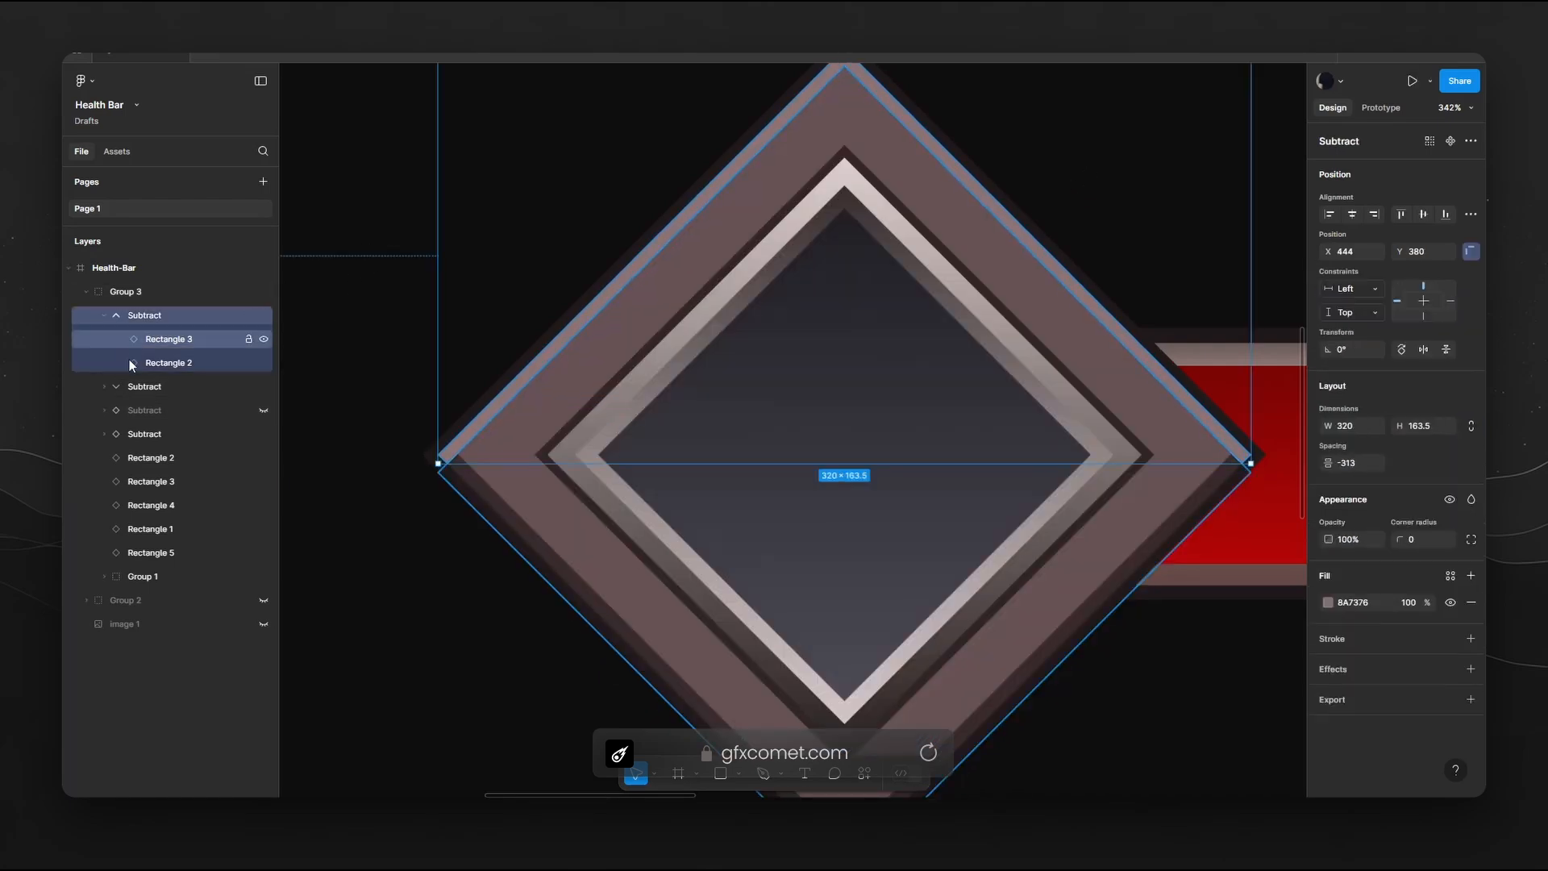
left_click(146, 454)
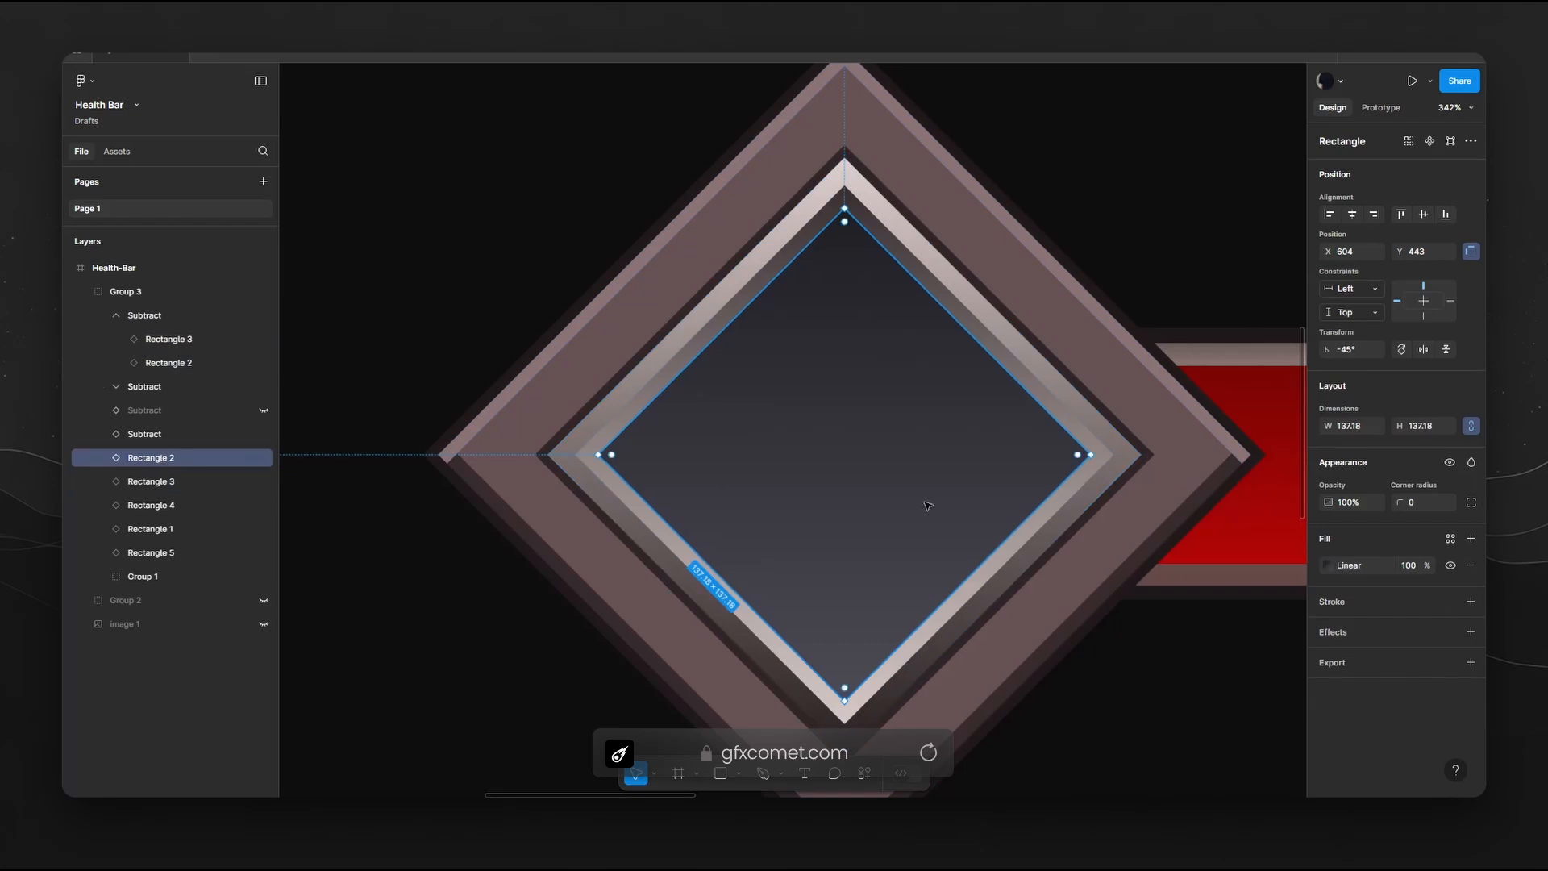
scroll(927, 505, "right", 3)
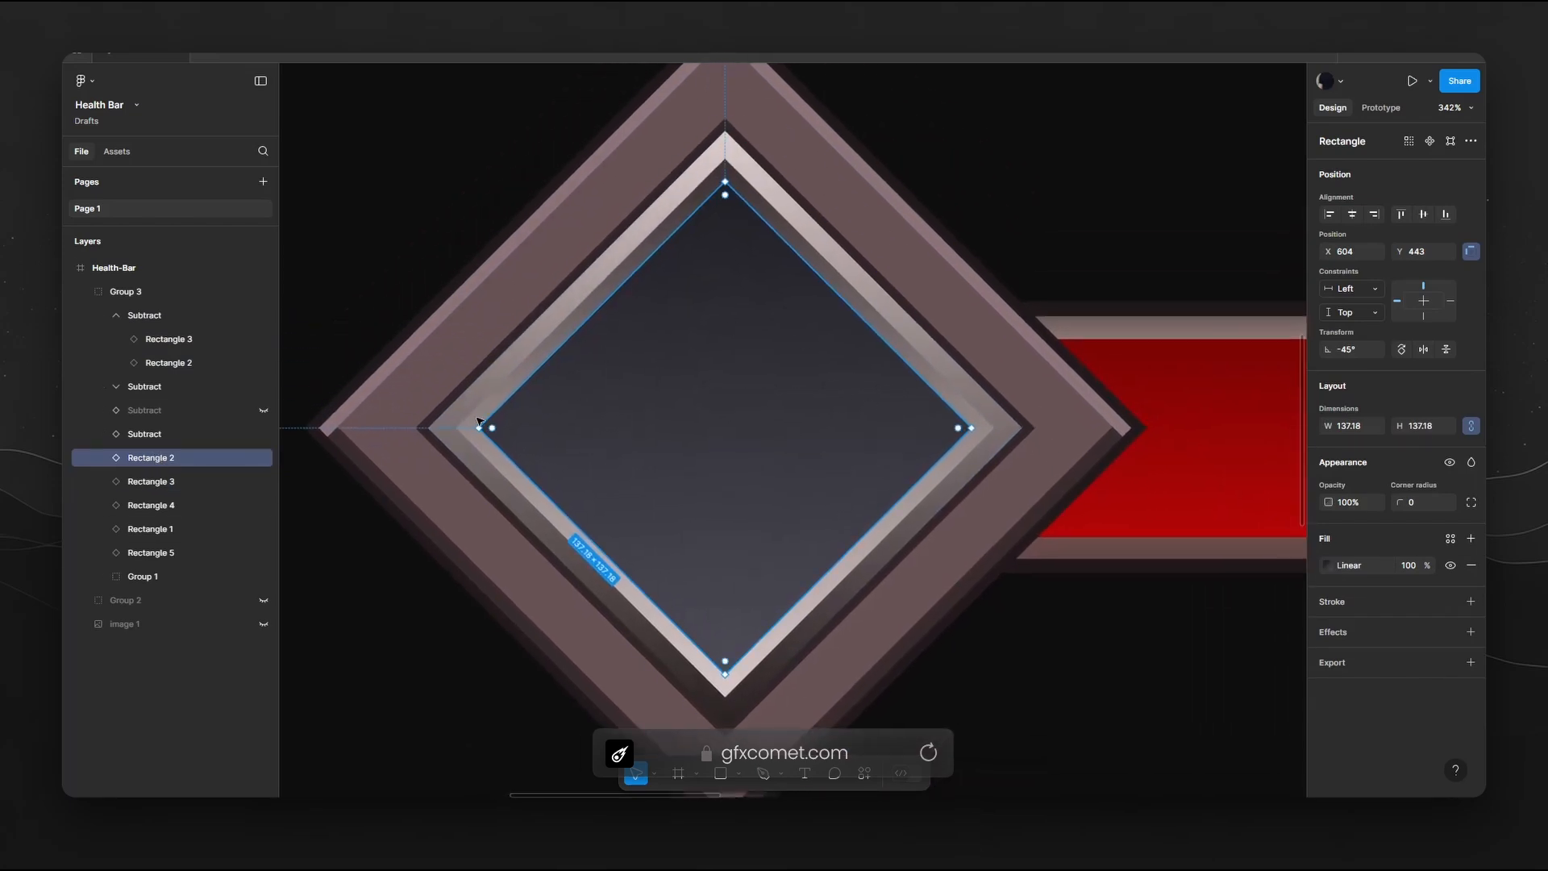
left_click(479, 421)
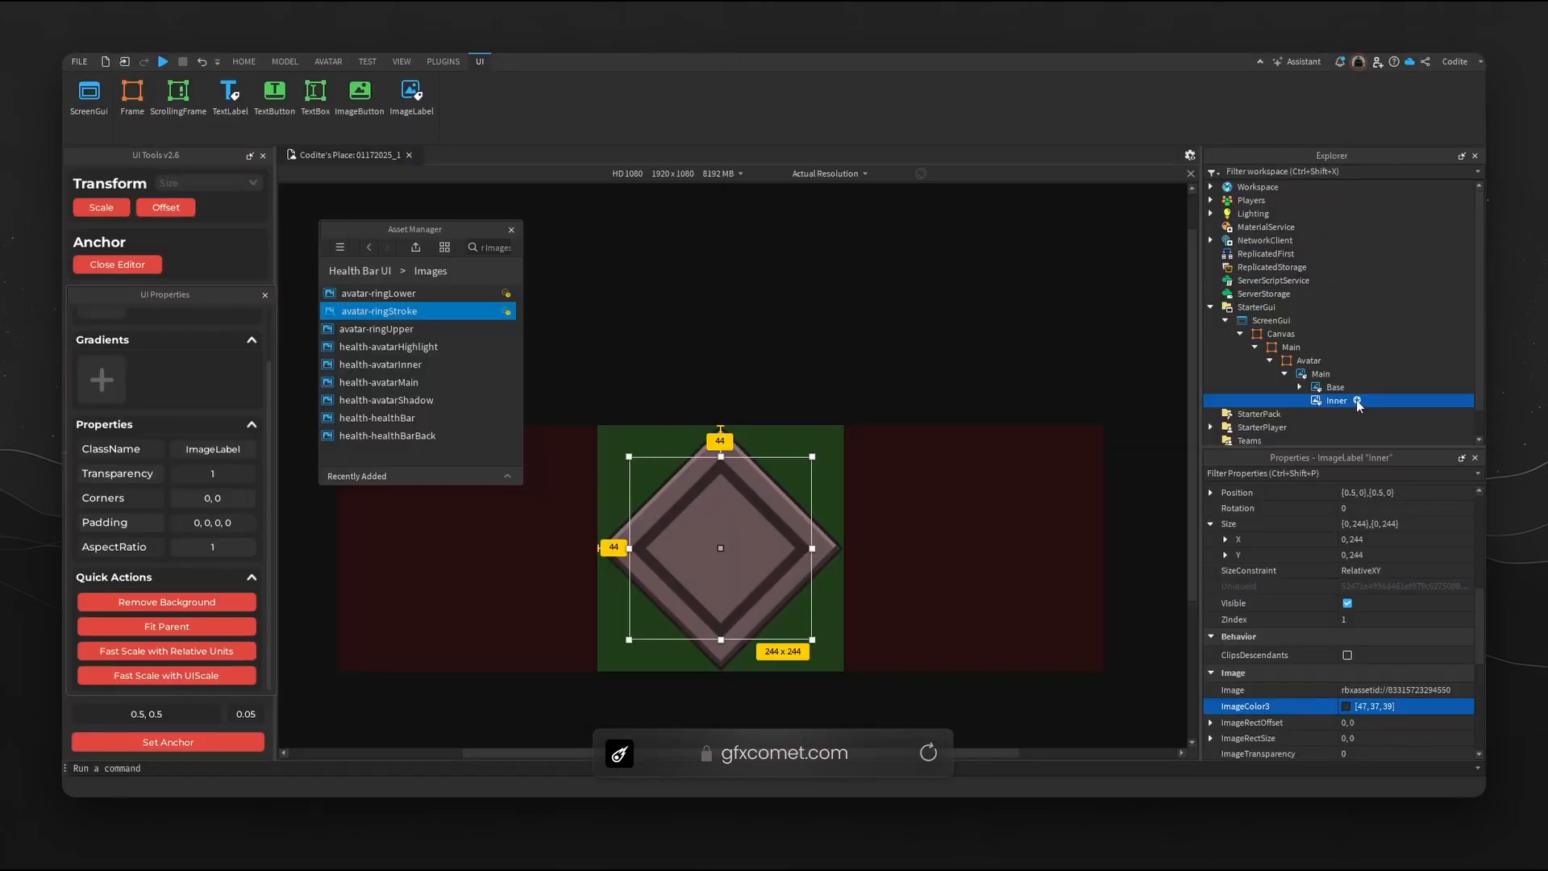
In Roblox Studio, insert a new ImageLabel inside Inner and name it Main.
left_click(1357, 402)
type("im")
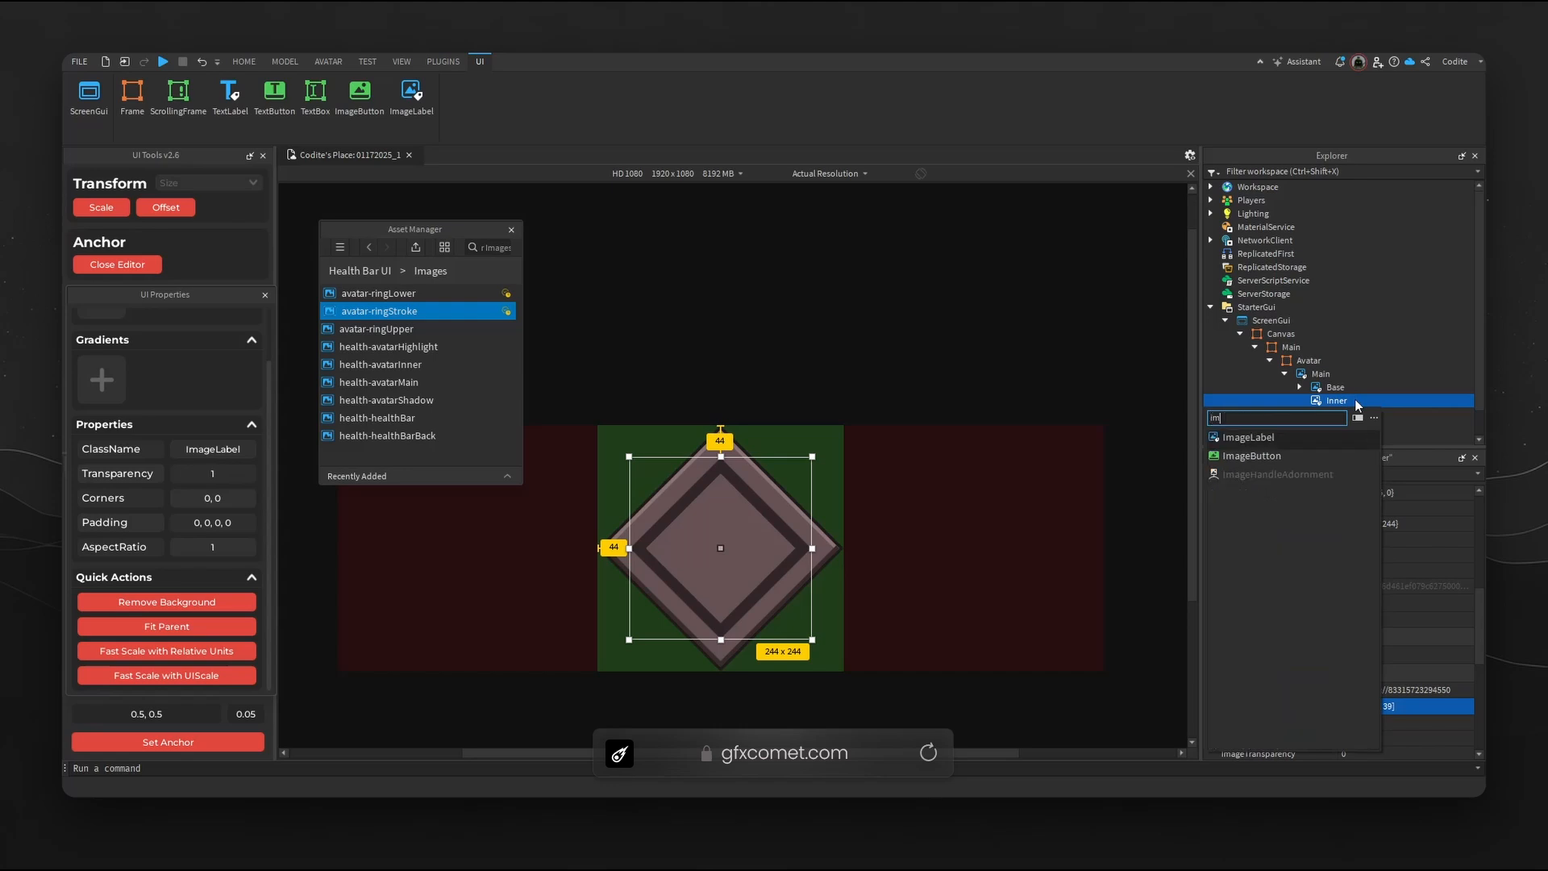
key("Return")
left_click(1355, 417)
left_click(1361, 414)
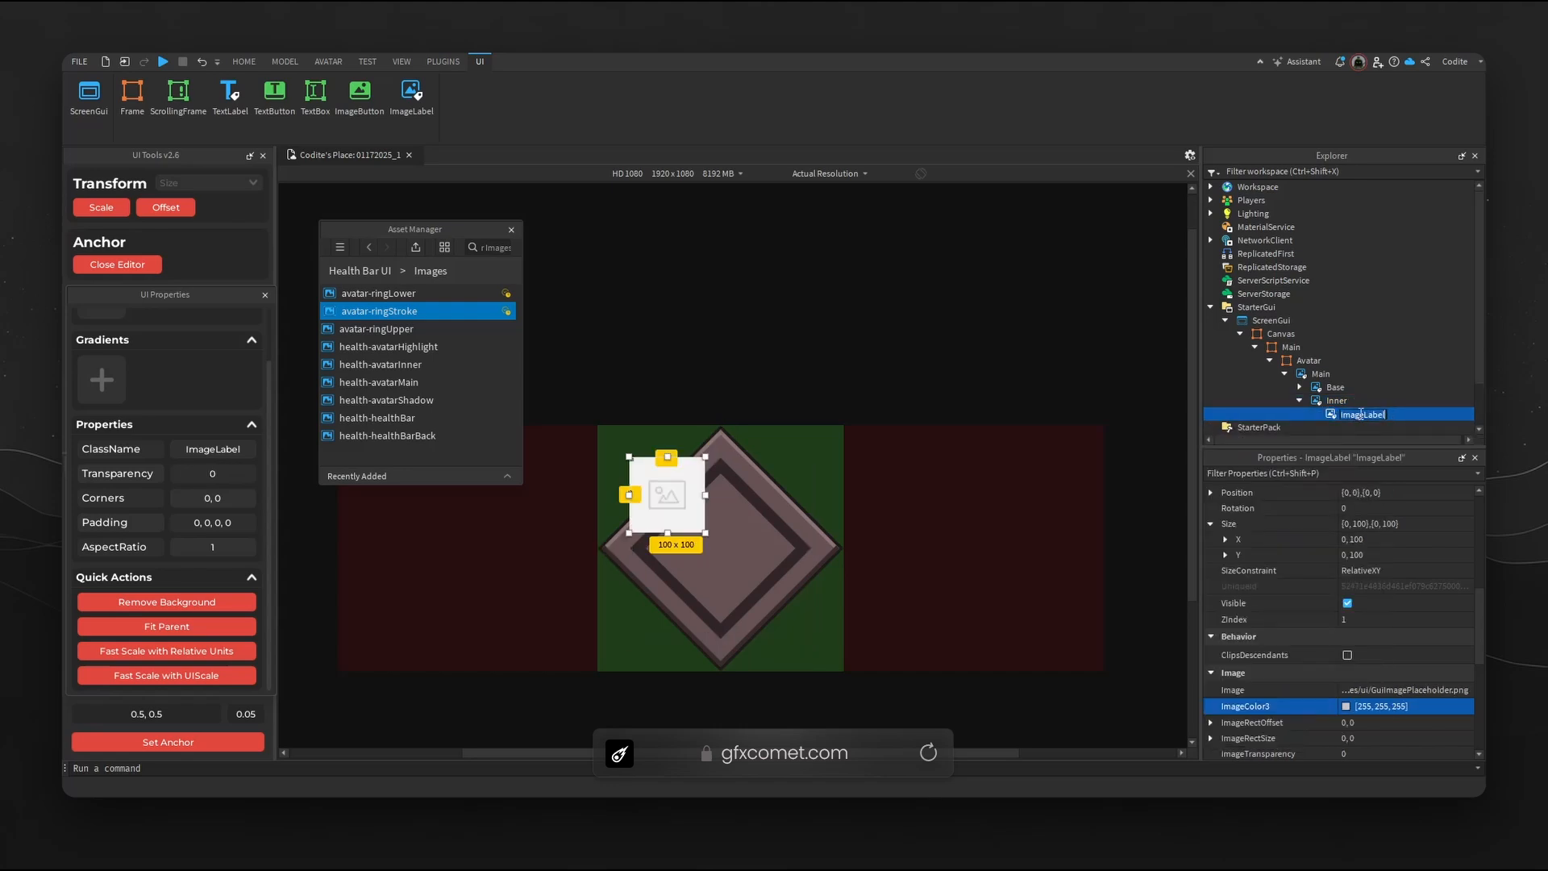
type("Main")
key("Return")
Set the size offsets of Inner's Main label to 194 by 194 and centre it with a 0.5, 0.5 anchor.
double_click(1410, 540)
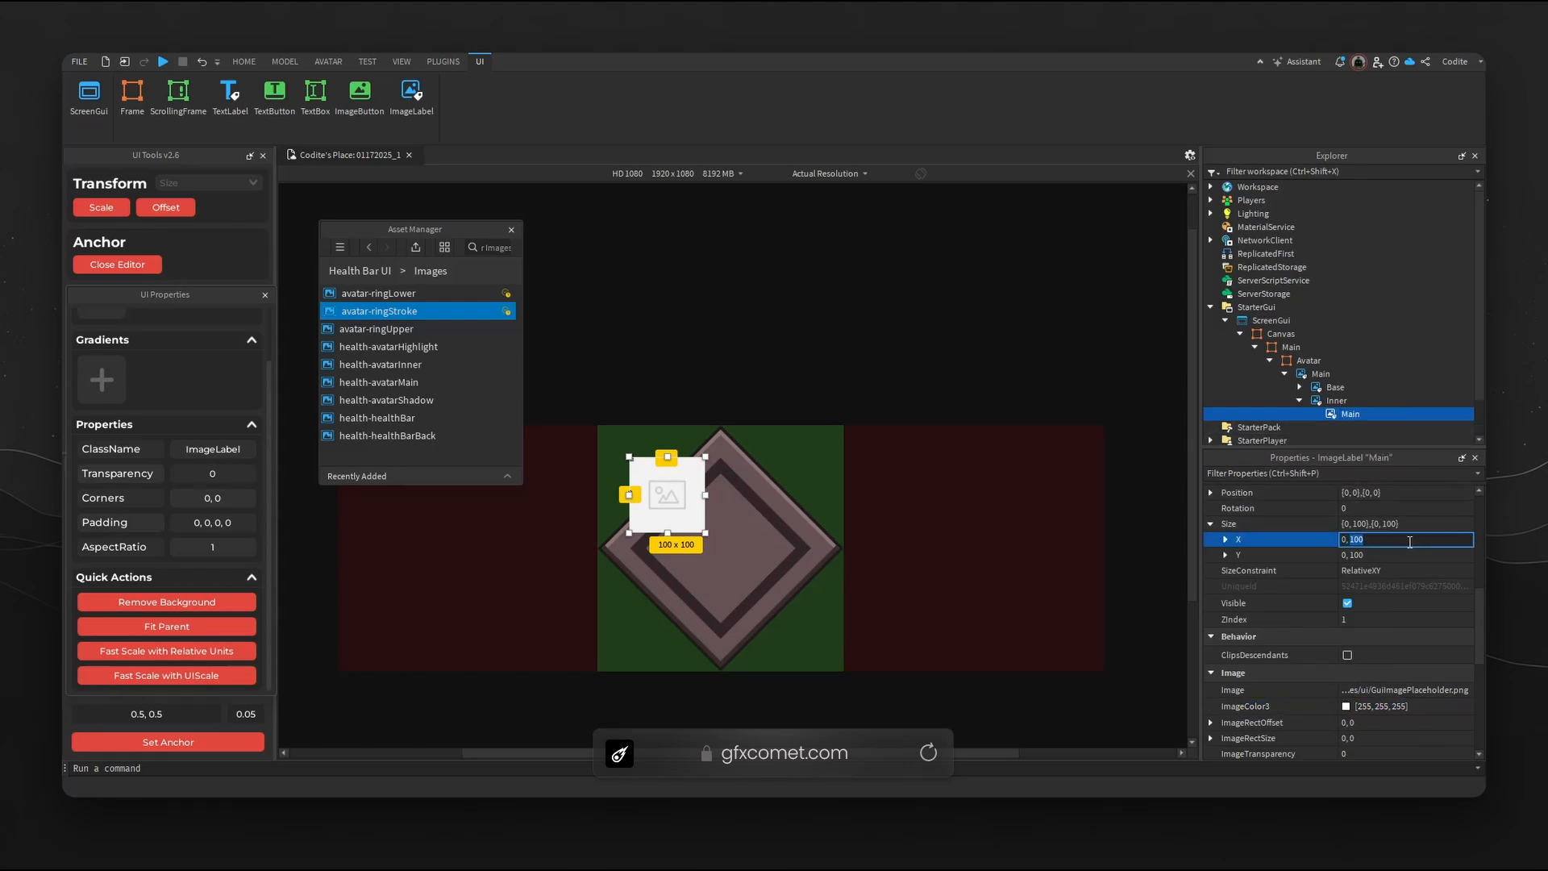
double_click(1410, 555)
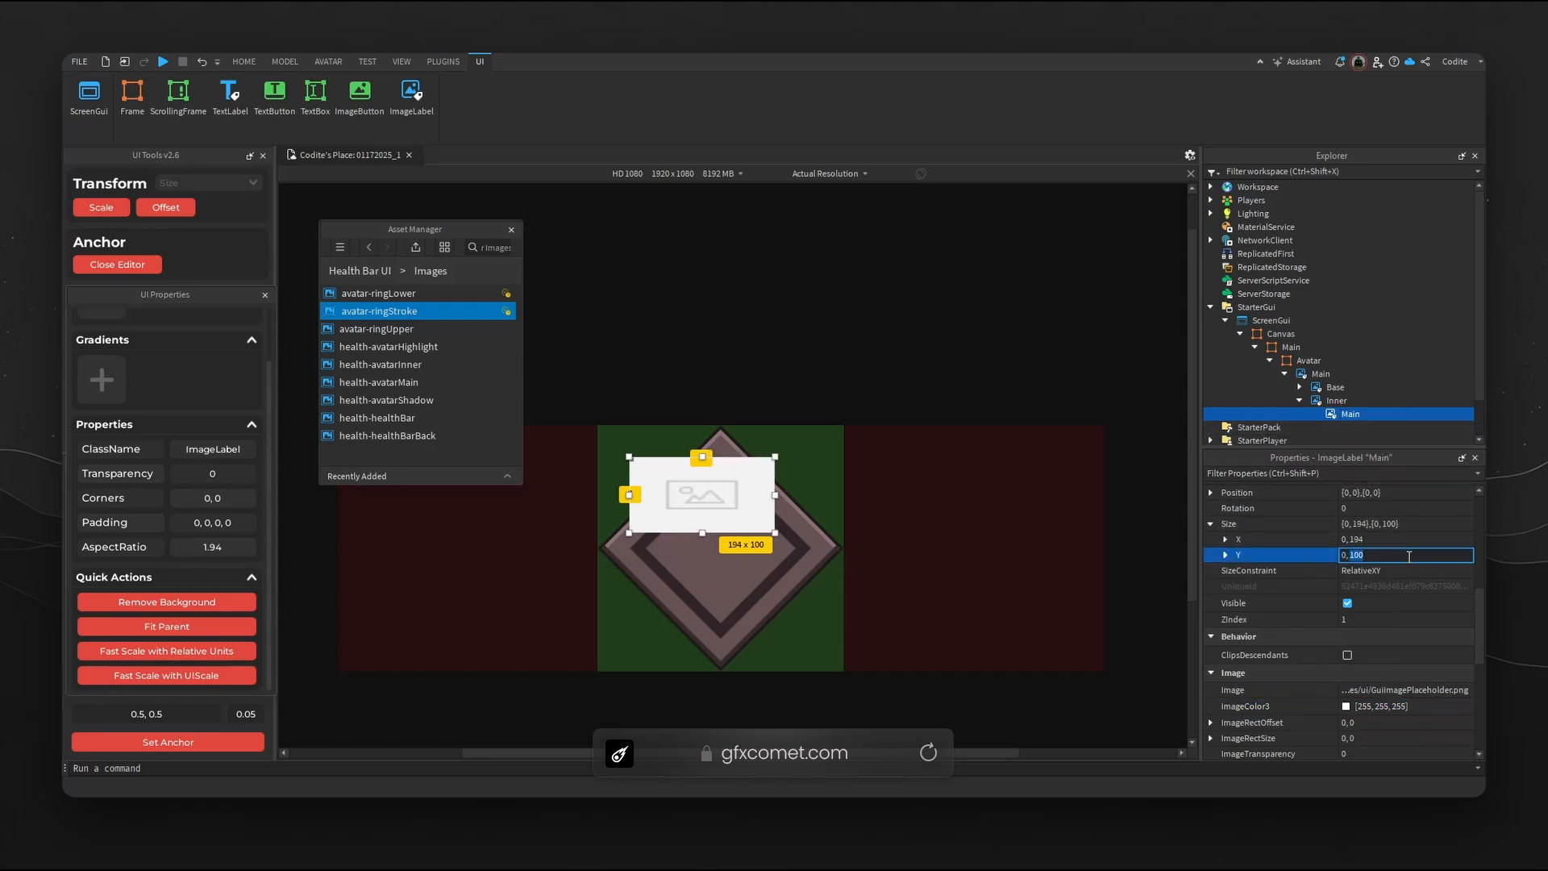
type("194")
key("Return")
left_click(243, 744)
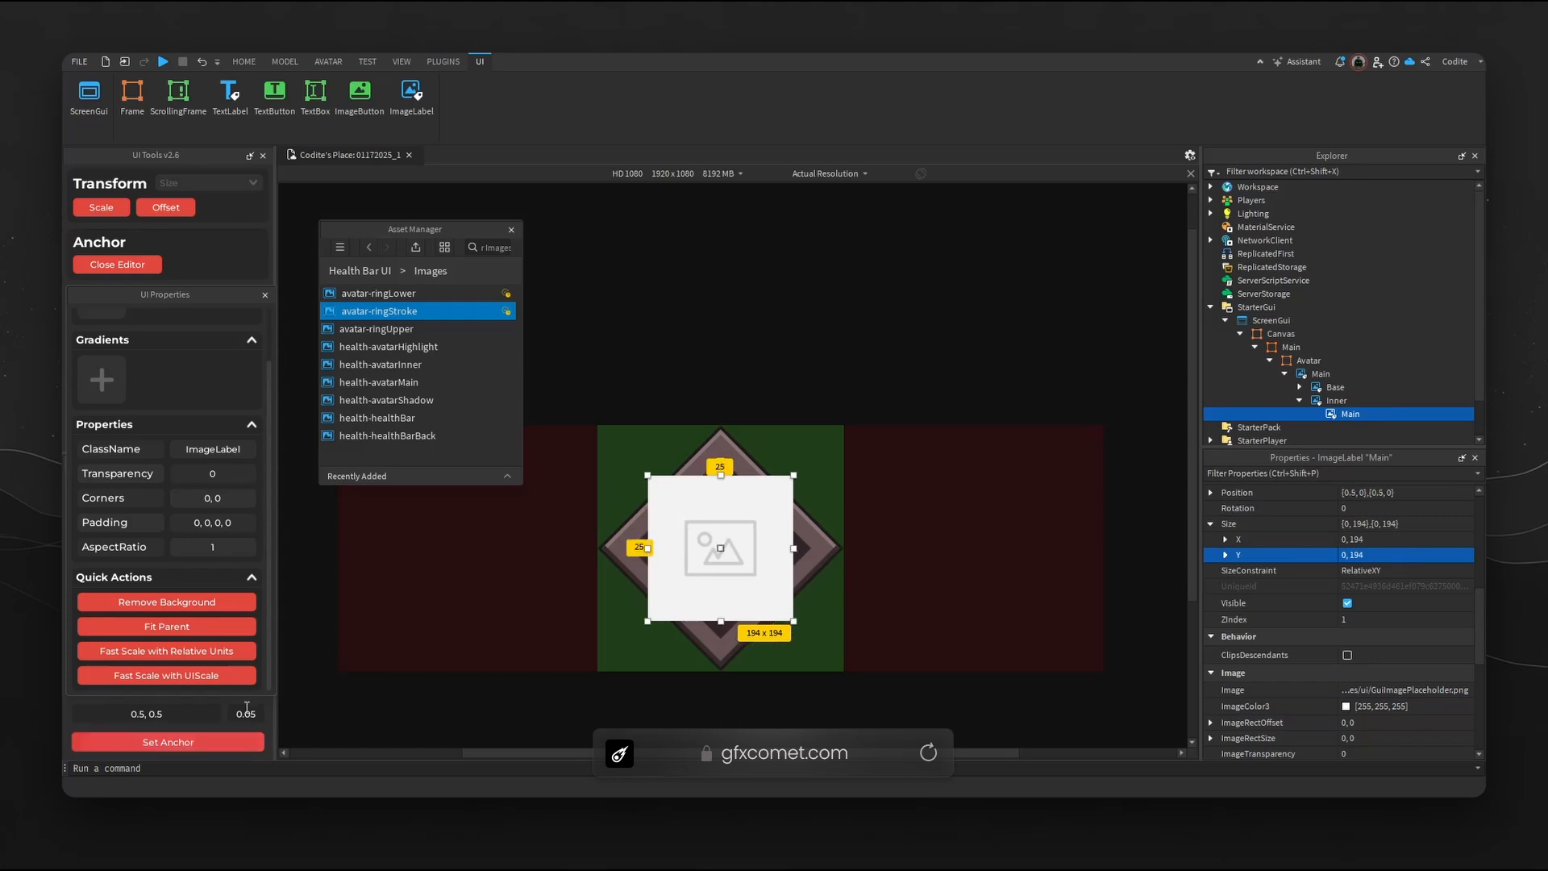
Remove the background of Inner's Main label and assign the health-avatarInner asset as its image.
left_click(177, 605)
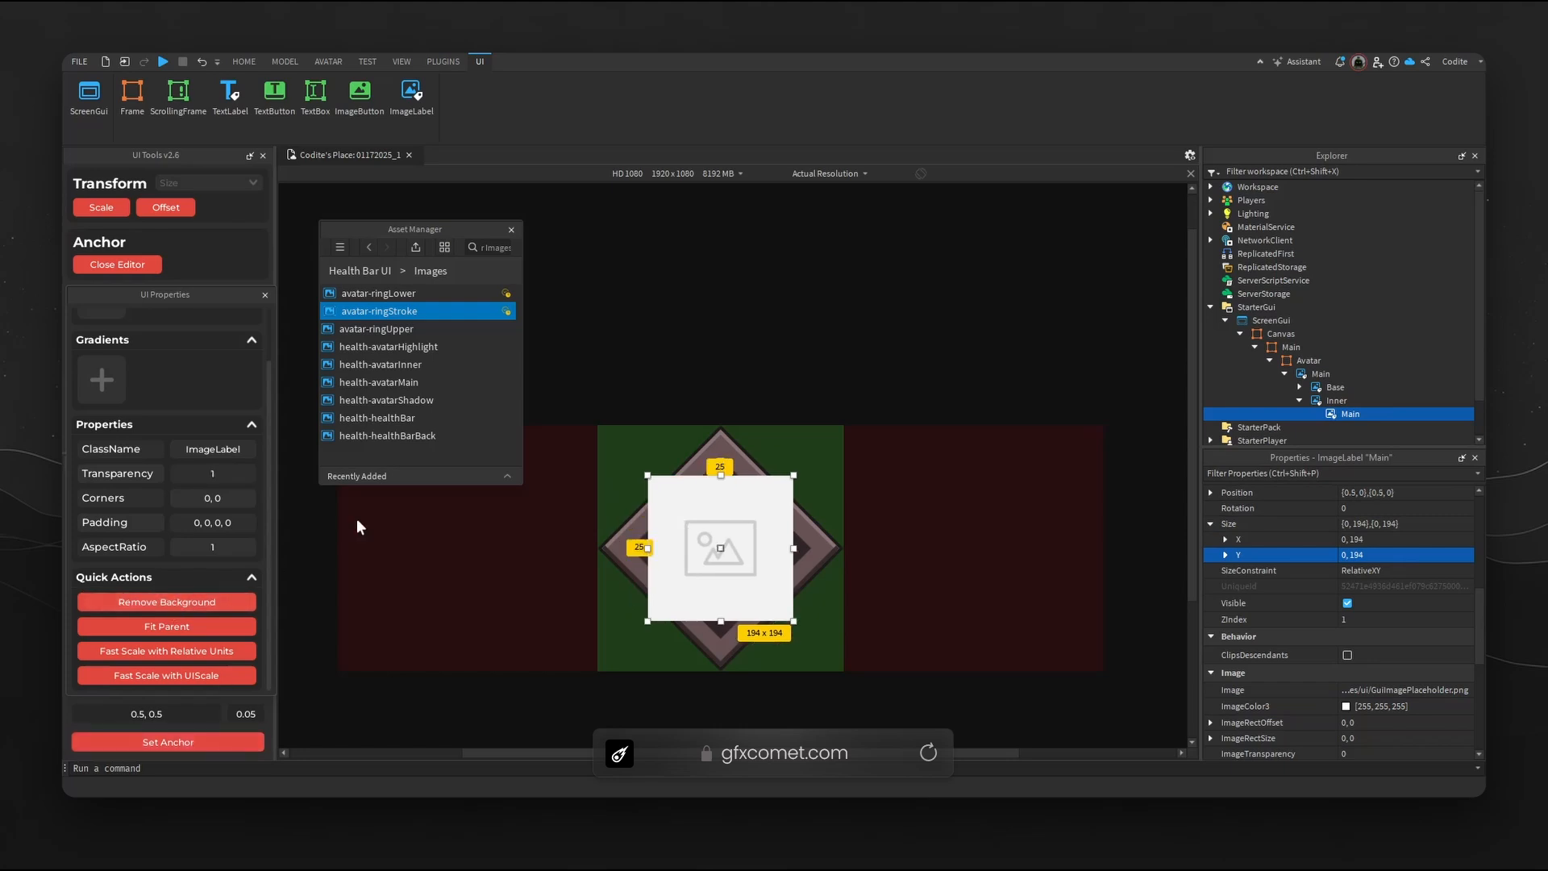
right_click(432, 362)
left_click(485, 435)
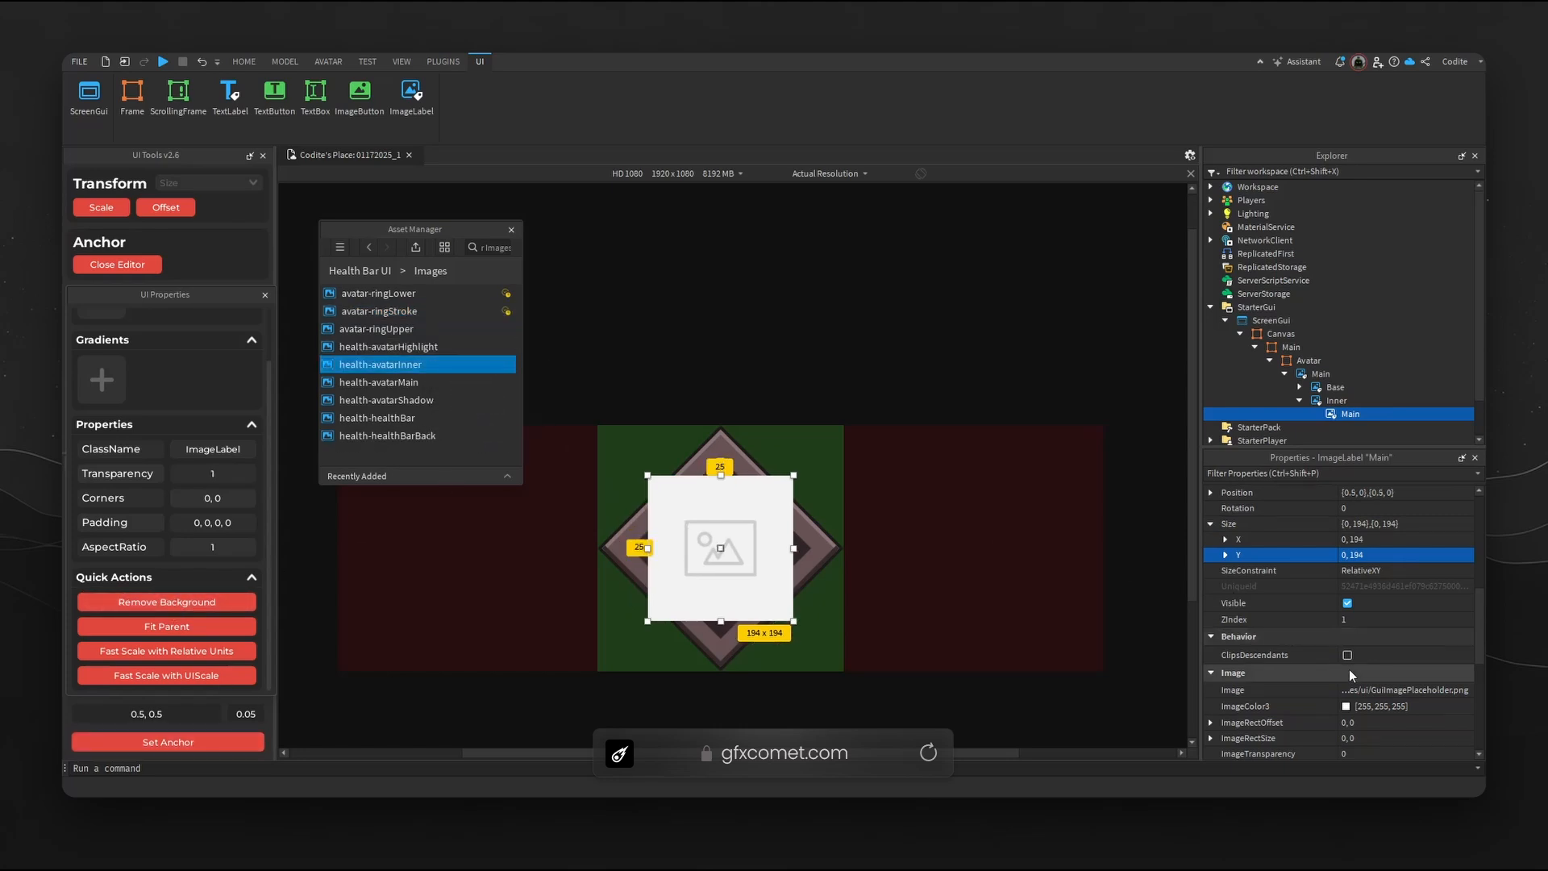
left_click(1381, 691)
key("ctrl+v")
key("Return")
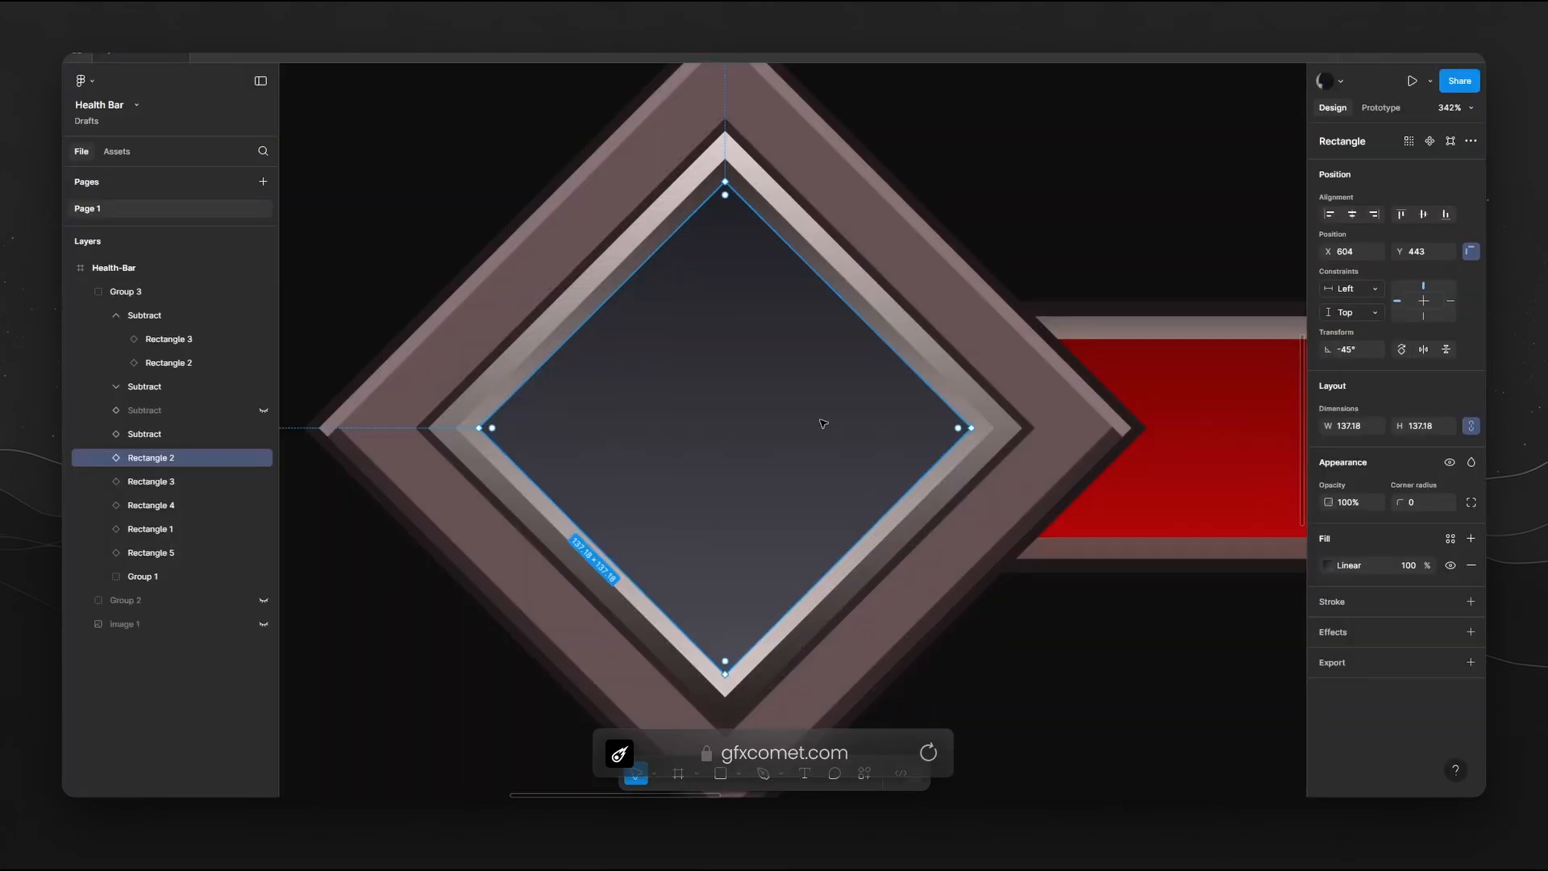
Open the linear fill of Rectangle 2 in Figma and pick up its 0% stop colour, 201F25.
left_click(1332, 567)
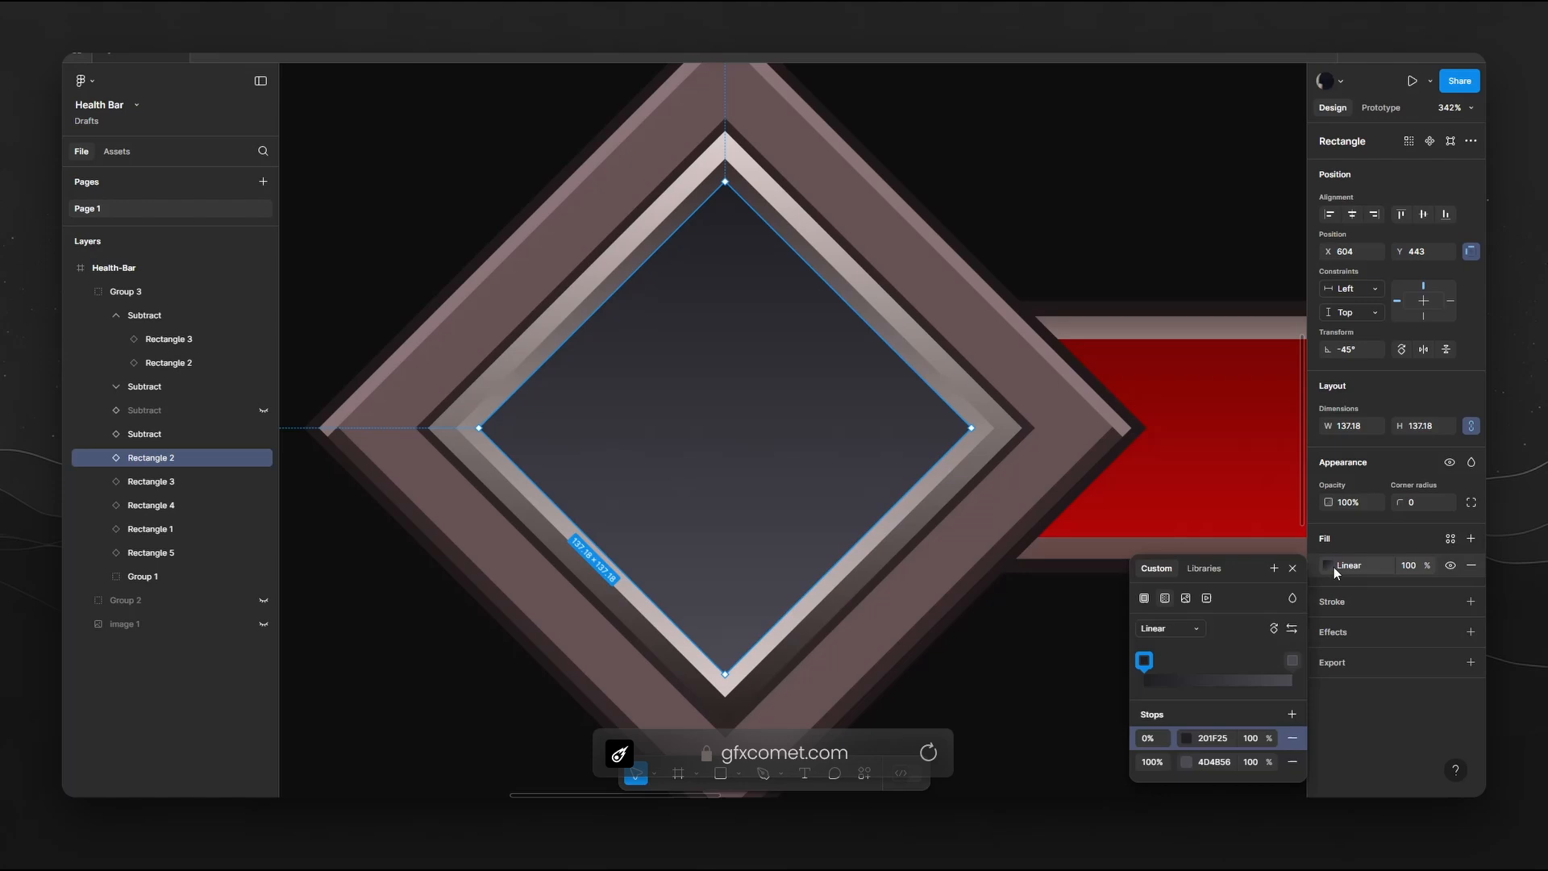
left_click(1144, 662)
left_click(1213, 738)
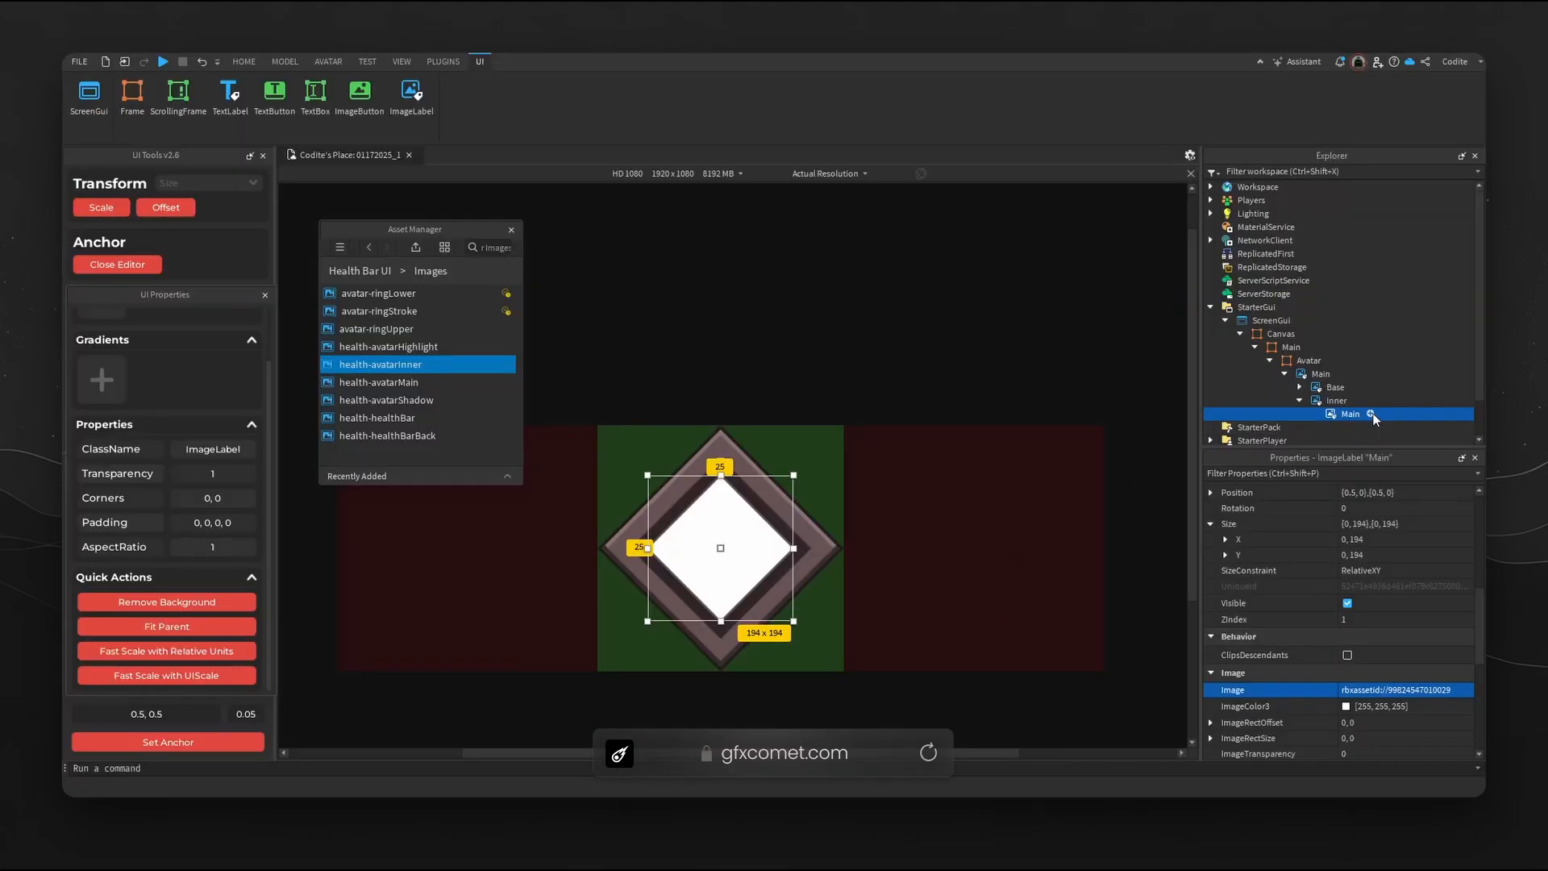
In Roblox Studio, add a UIGradient to Inner's Main label and set its start colour to #201F25.
left_click(1371, 414)
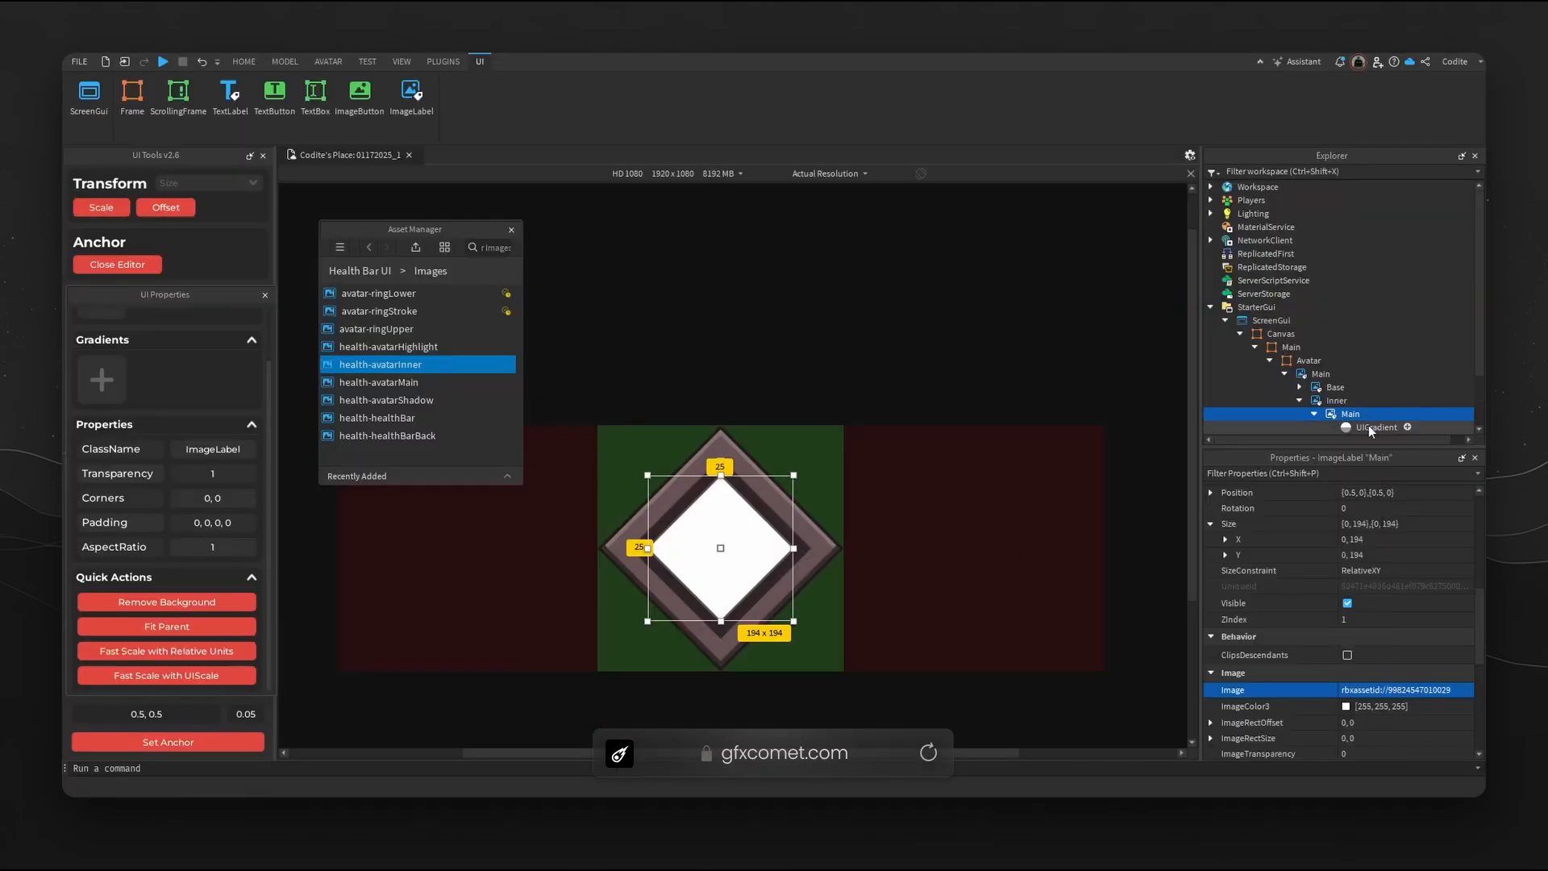
left_click(1370, 426)
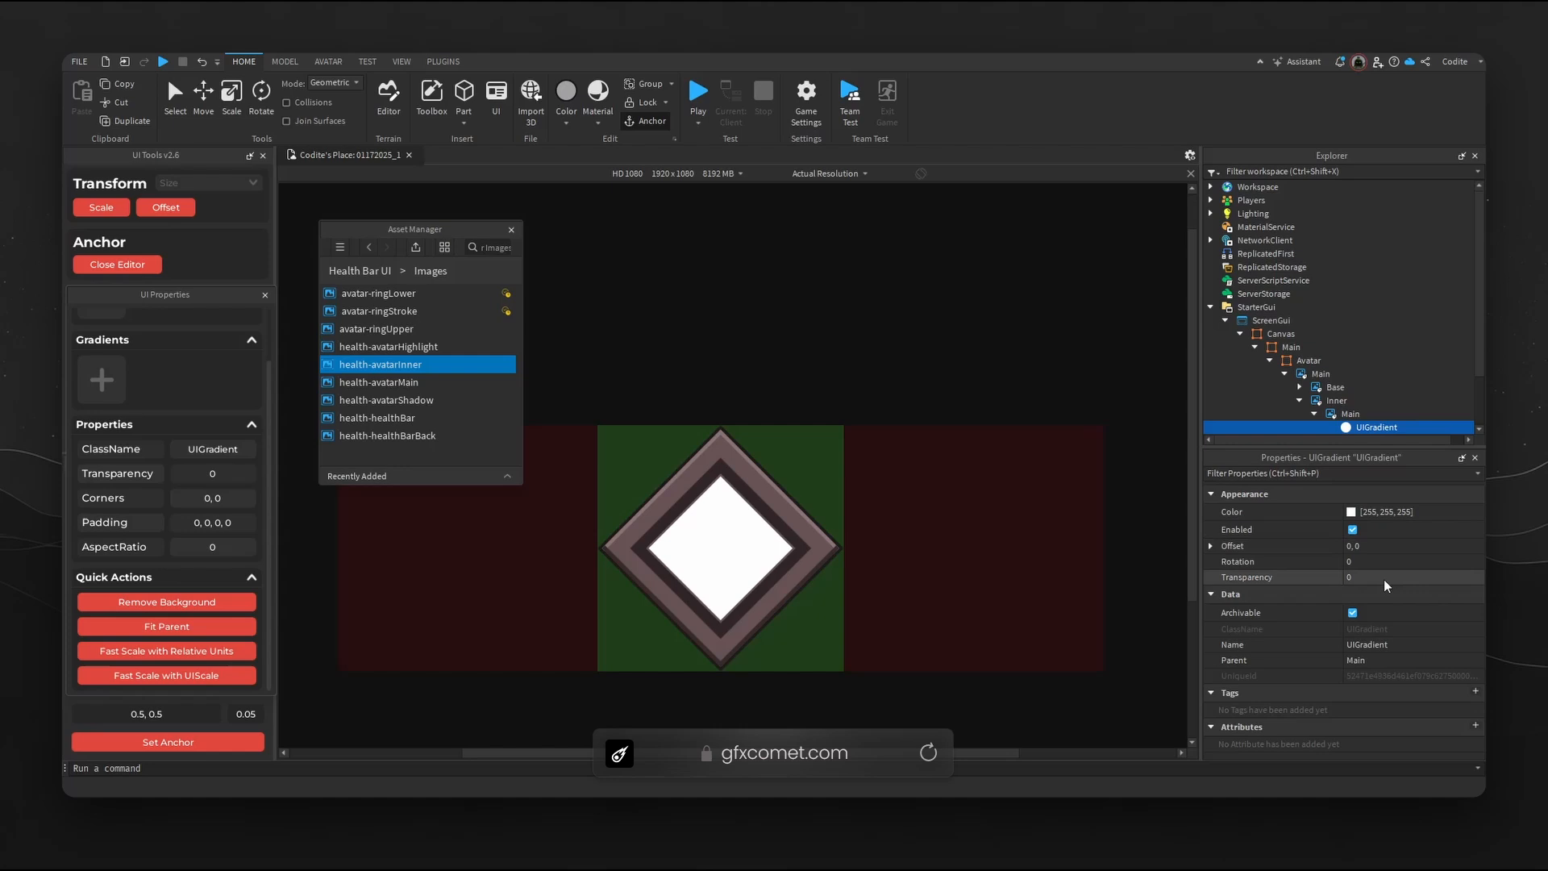
left_click(1361, 515)
left_click(1474, 511)
left_click(746, 476)
left_click(898, 494)
double_click(871, 530)
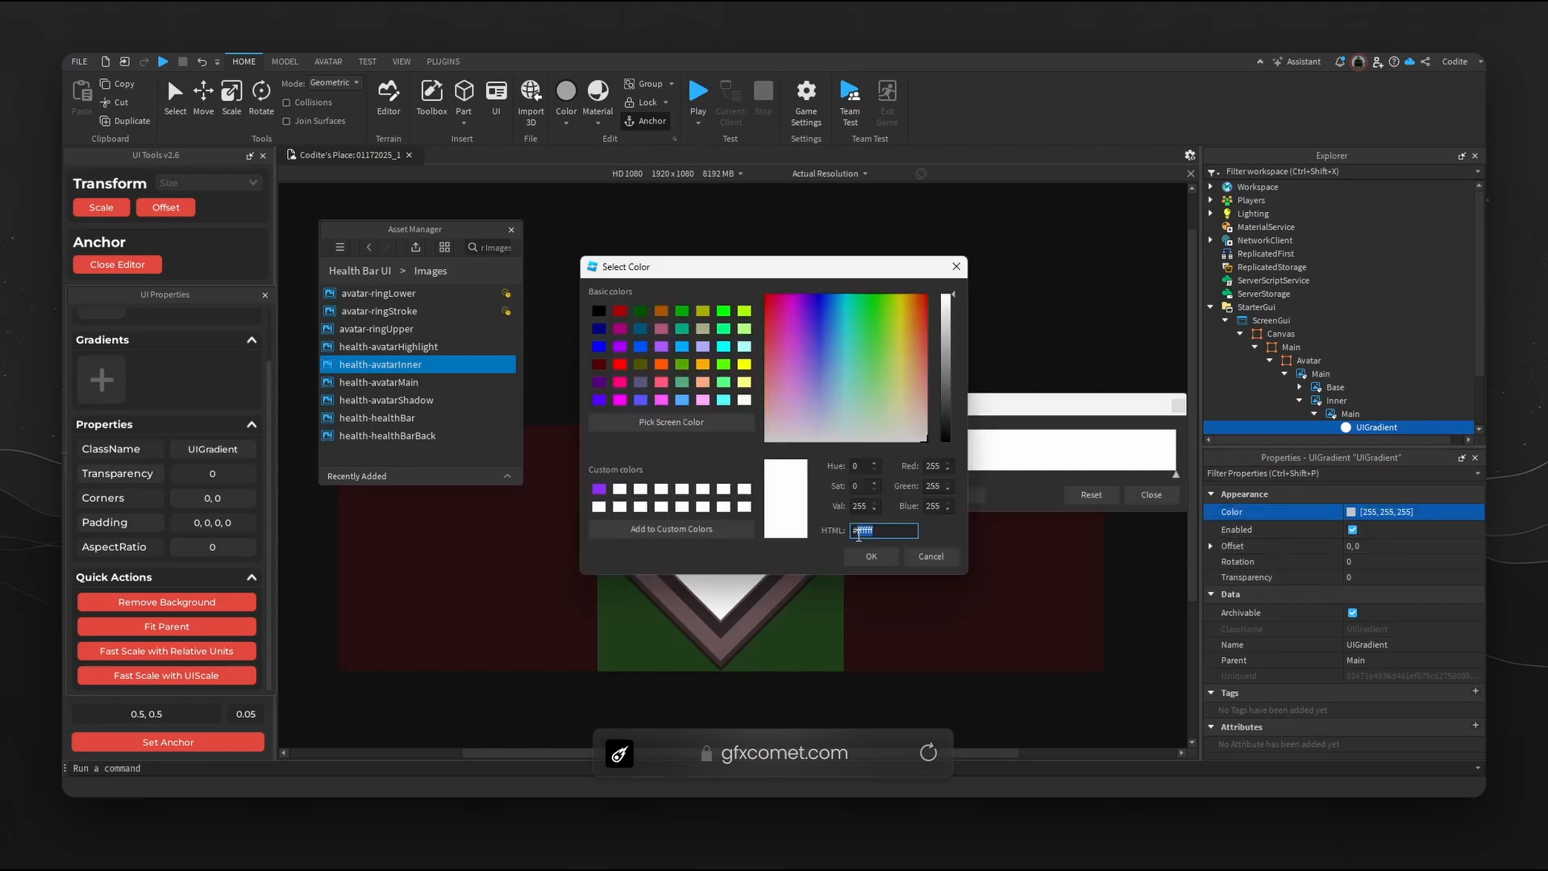
key("ctrl+v")
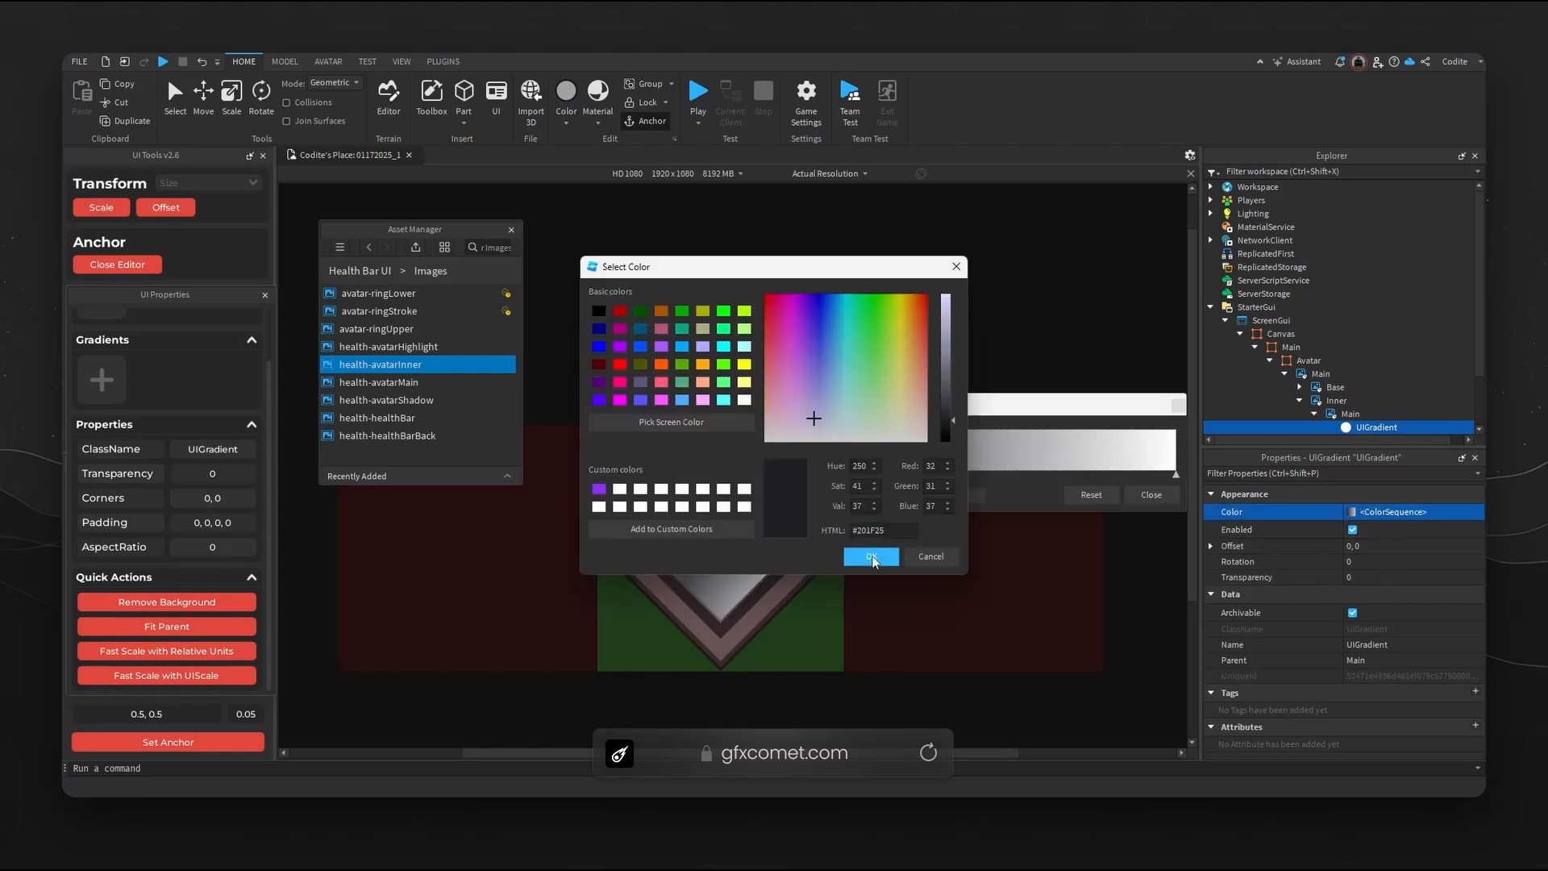
left_click(872, 556)
Set the end colour of the Main label's gradient to #4D4B56 and its rotation to 90.
left_click(1175, 475)
left_click(895, 494)
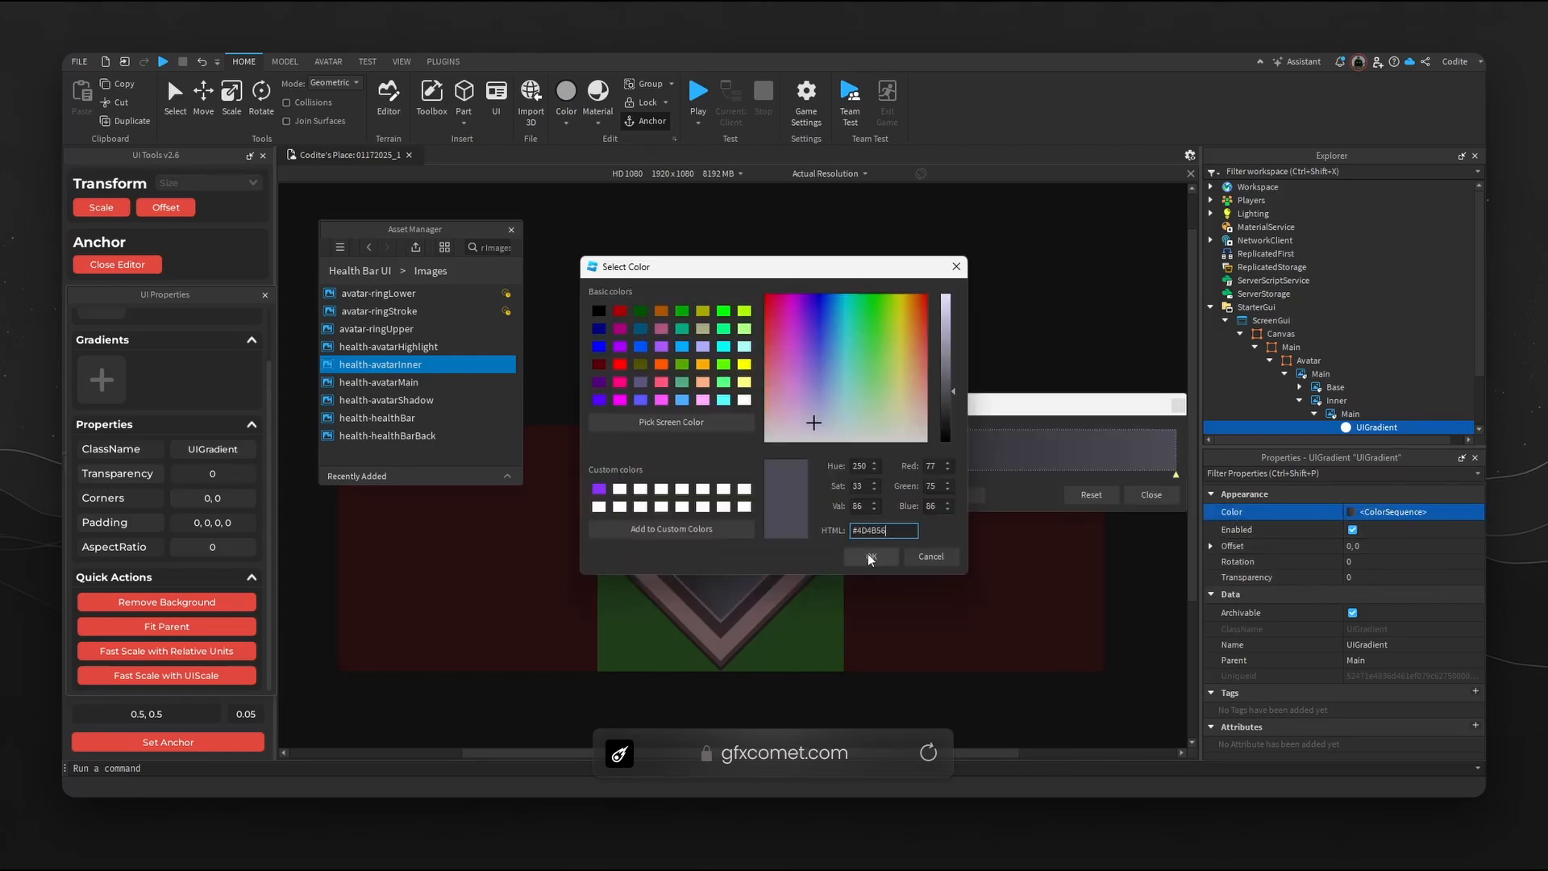
left_click(868, 553)
left_click(1150, 494)
left_click(1400, 562)
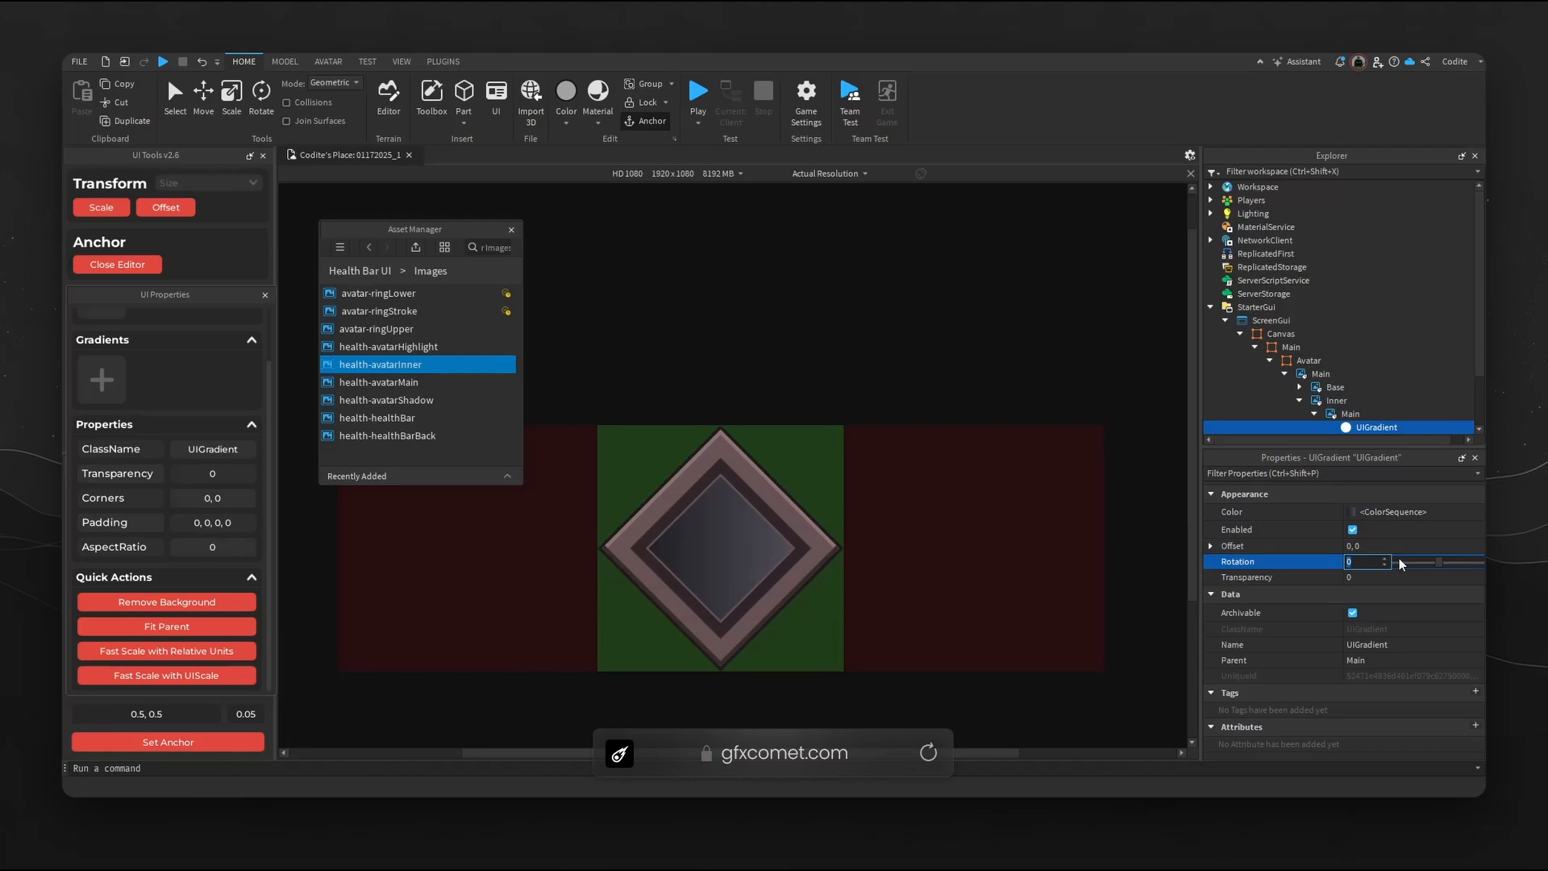
type("90")
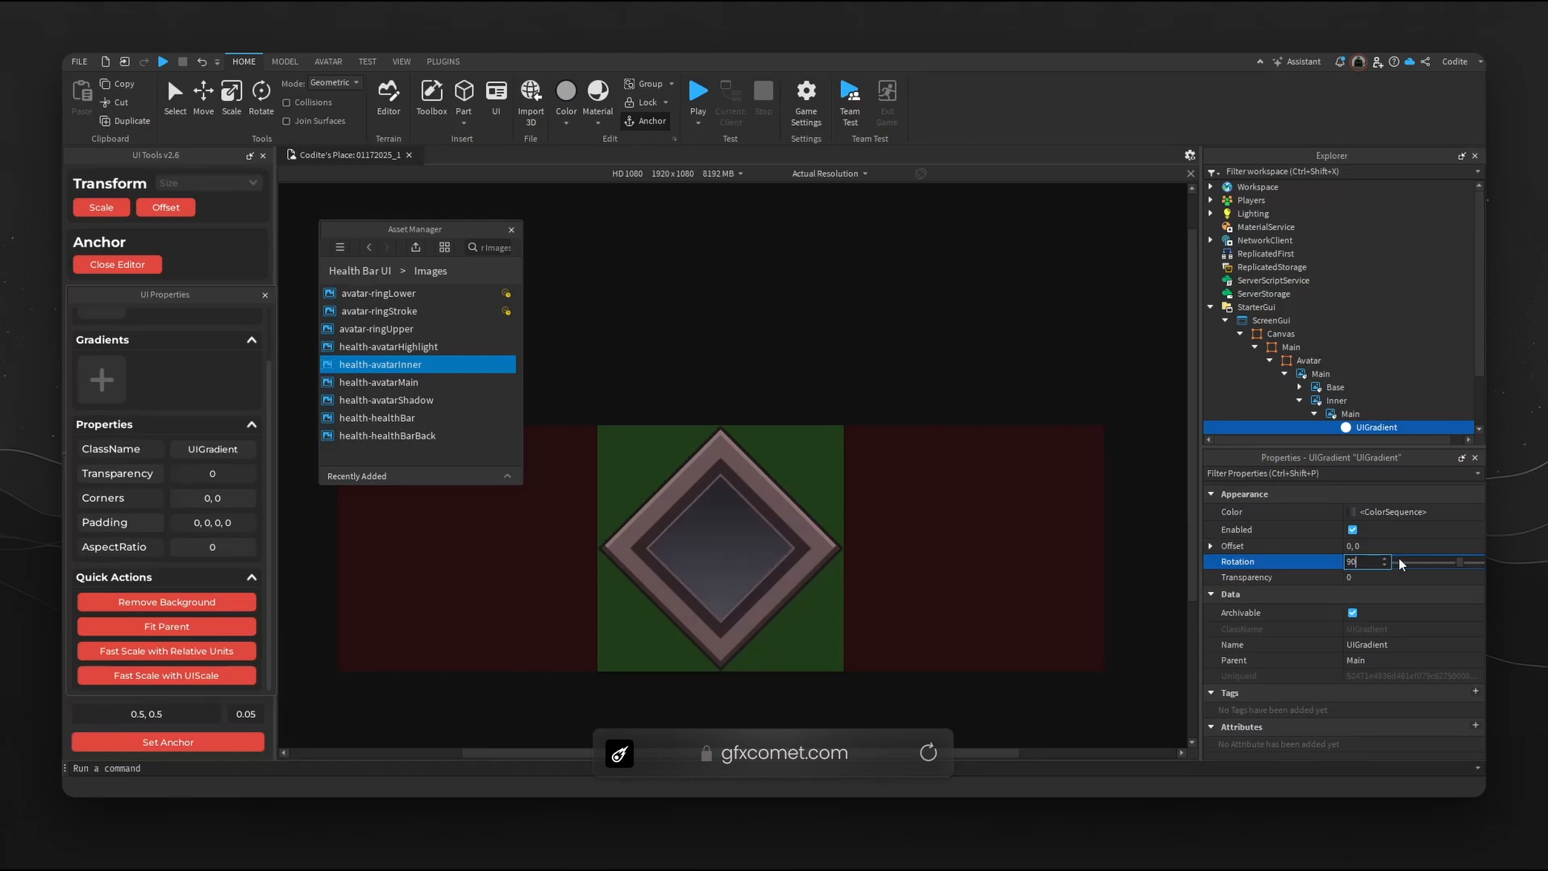
key("Return")
left_click(1349, 413)
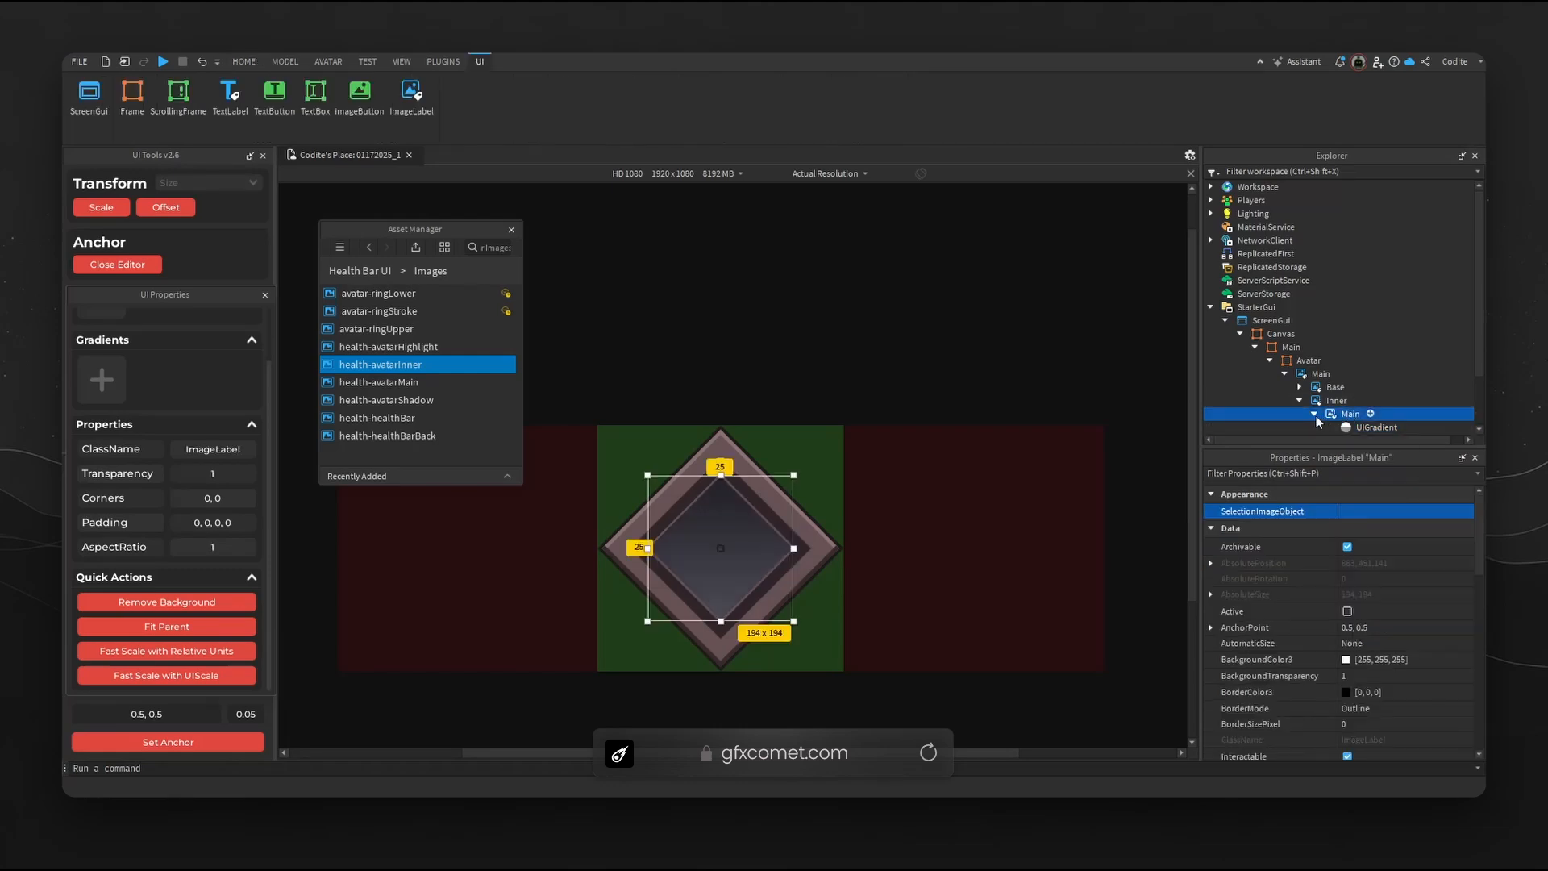
left_click(1315, 414)
Insert a new ImageLabel inside Inner and name it Border.
left_click(1336, 401)
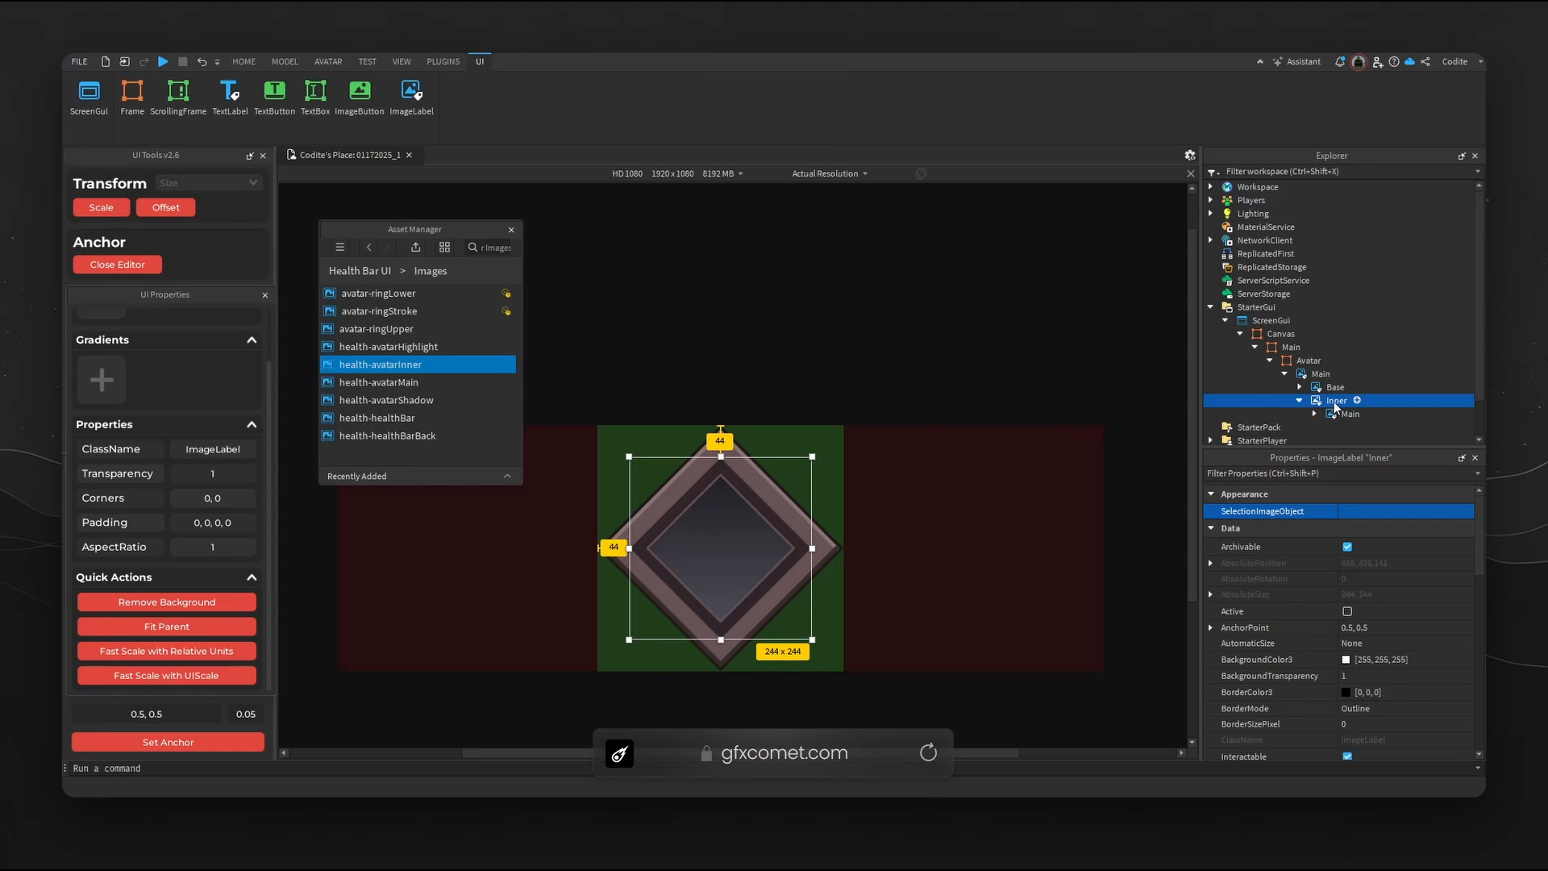
left_click(1357, 401)
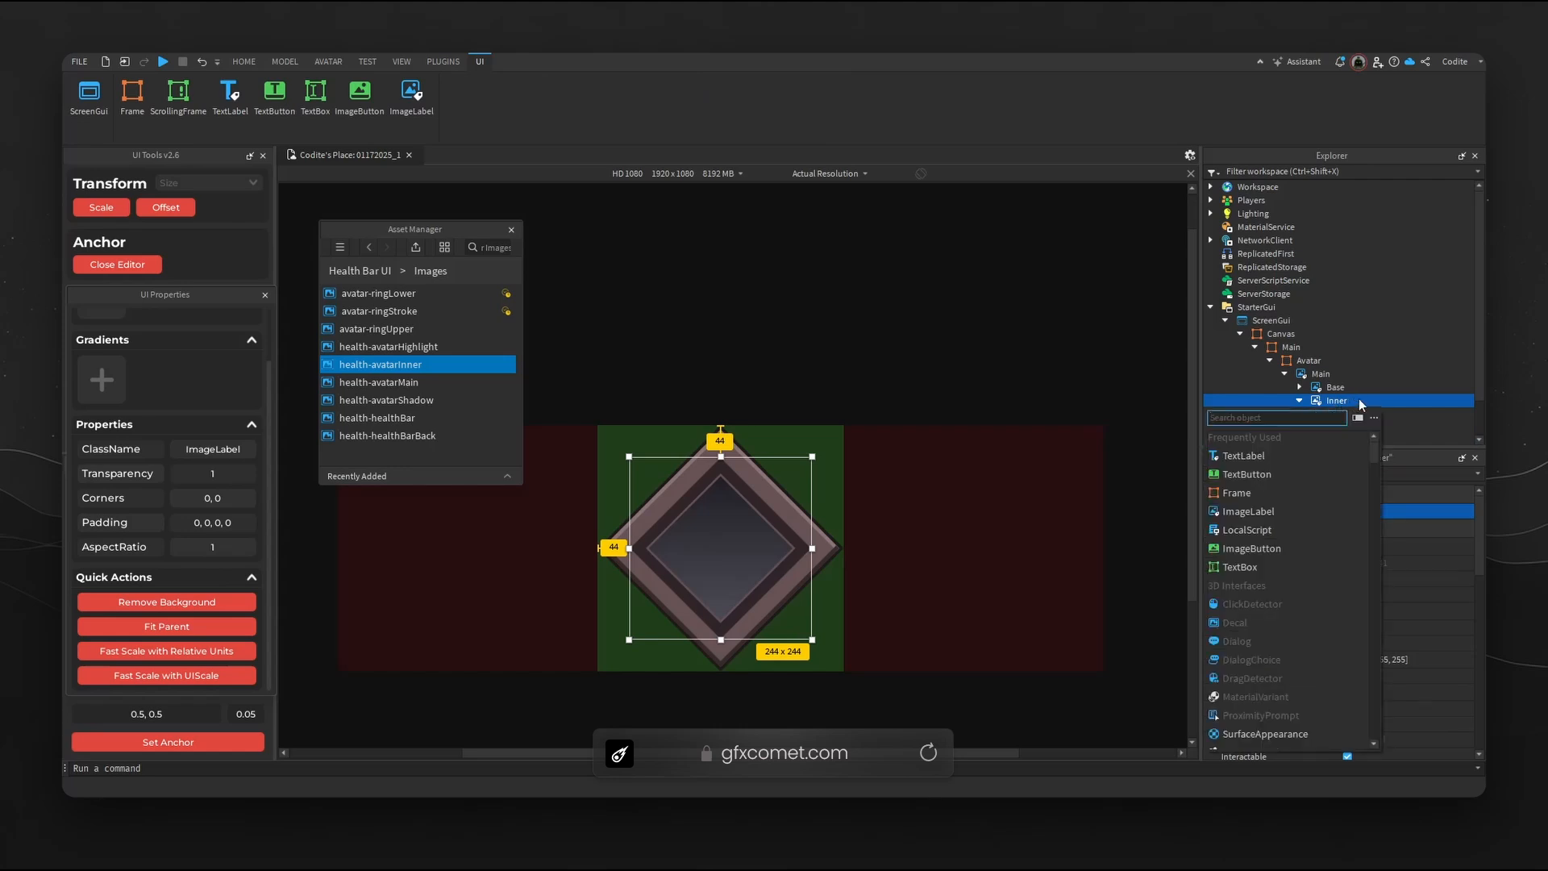
type("image")
key("Return")
left_click(1361, 414)
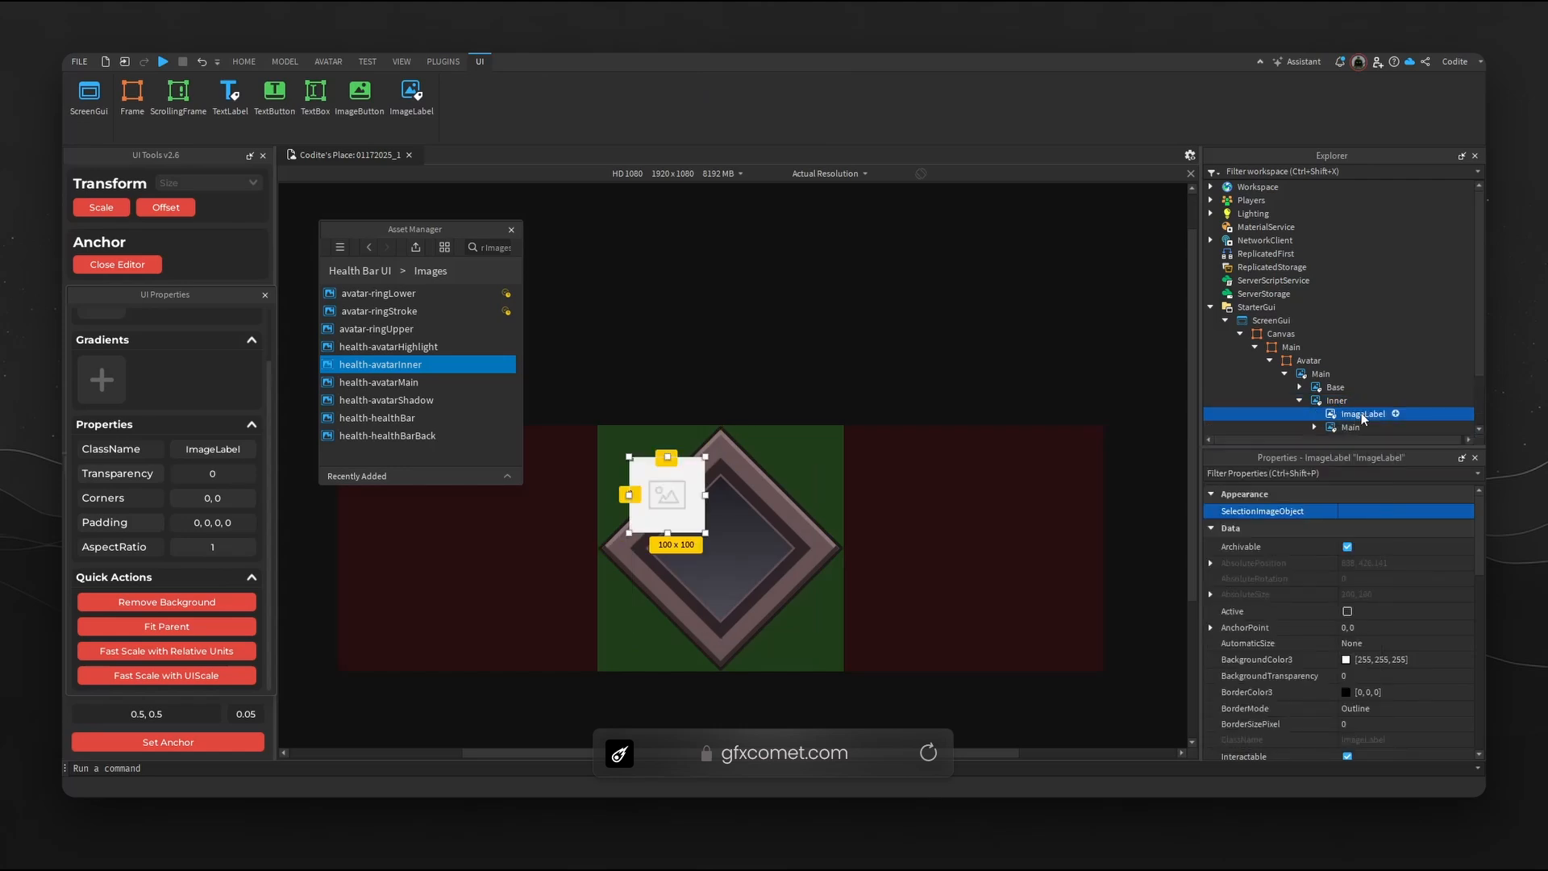
left_click(1361, 415)
type("Border")
key("Return")
Centre the Border label with a 0.5, 0.5 anchor and set its size offsets to 234 by 234.
left_click(170, 744)
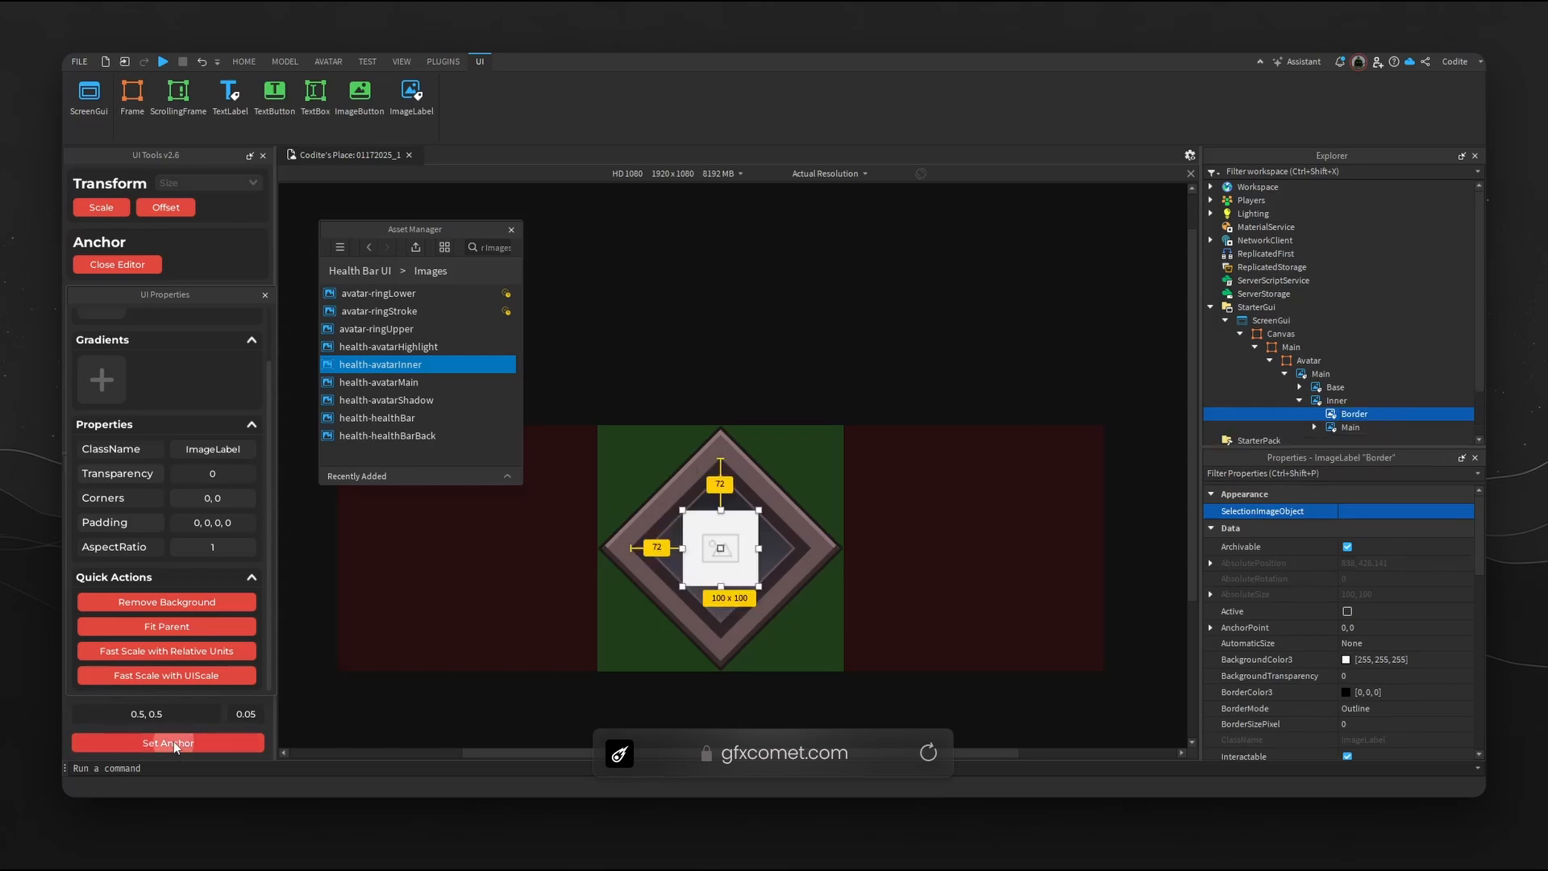
scroll(1346, 655, "down", 3)
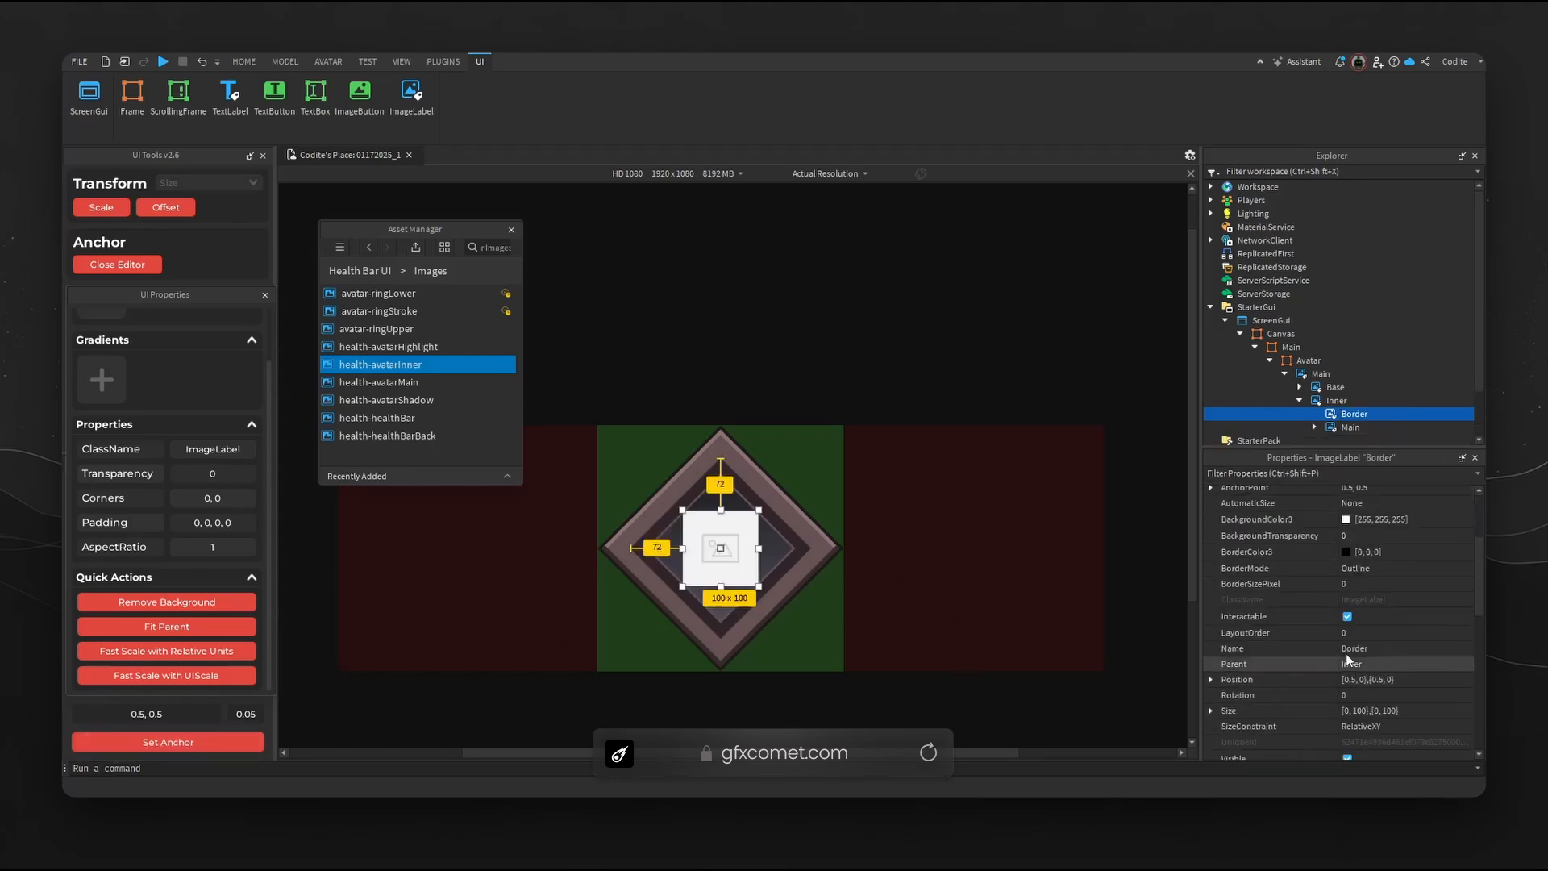
left_click(1211, 711)
double_click(1384, 727)
type("234")
double_click(1399, 743)
type("234")
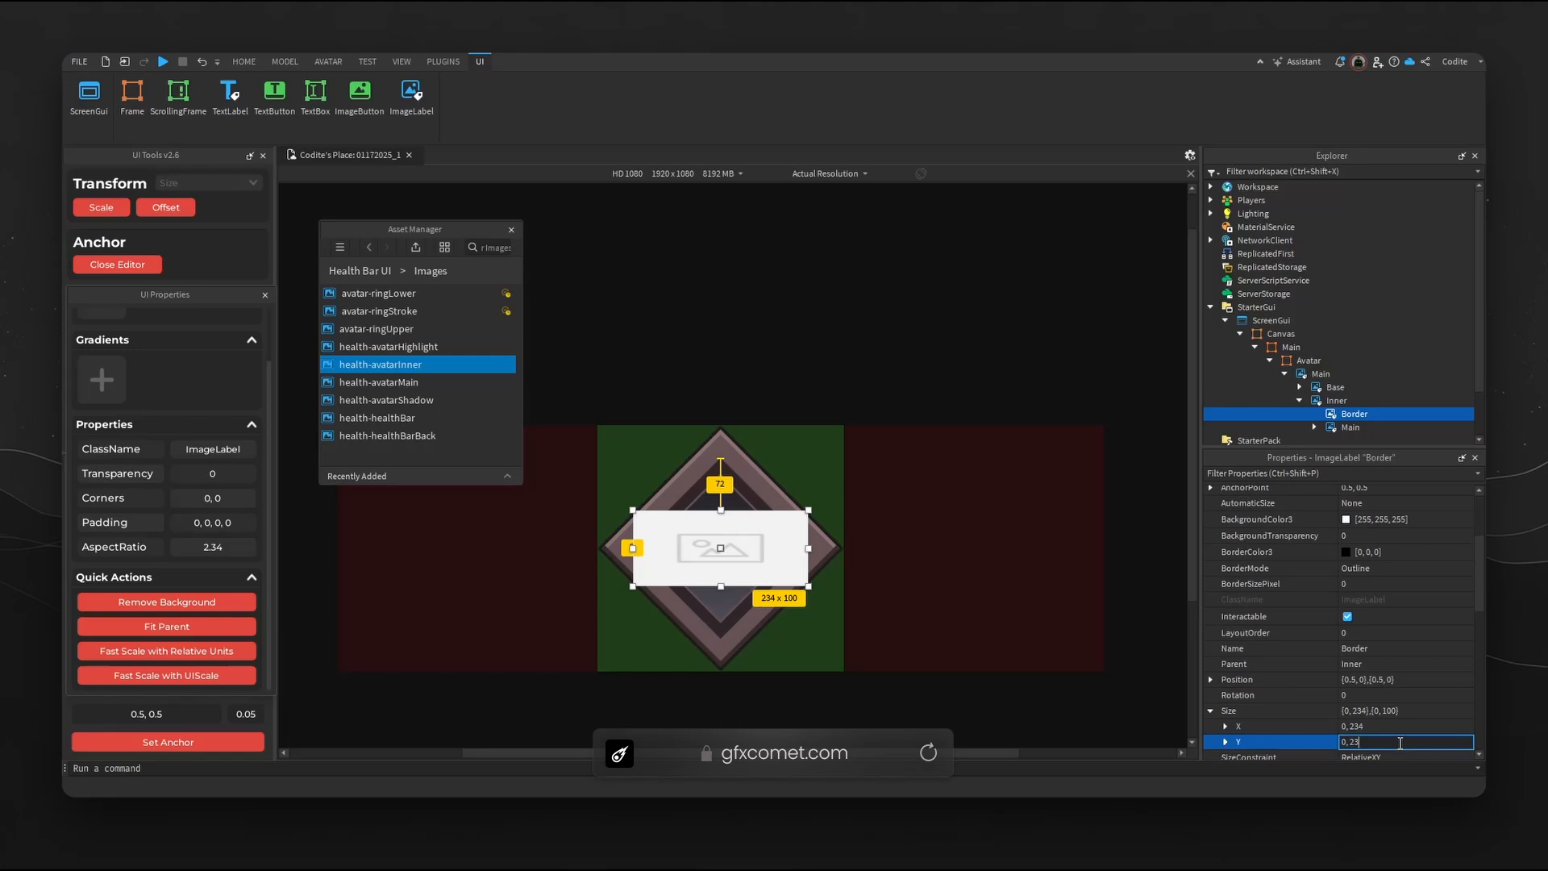
key("Return")
Remove the background of the Border label and assign the avatar-ringLower asset as its image.
left_click(240, 603)
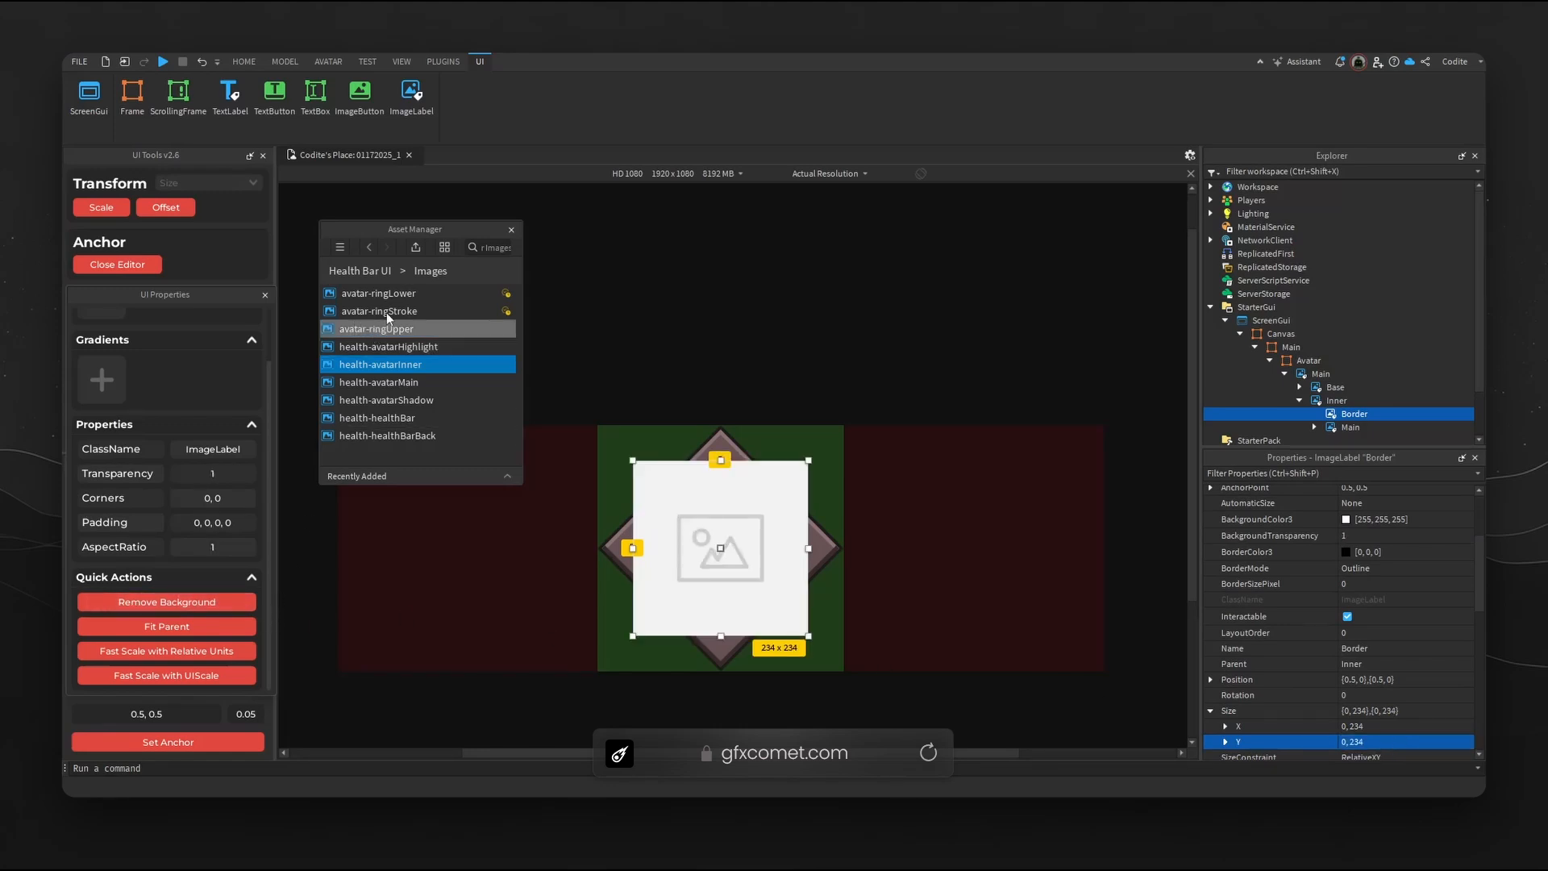
right_click(416, 296)
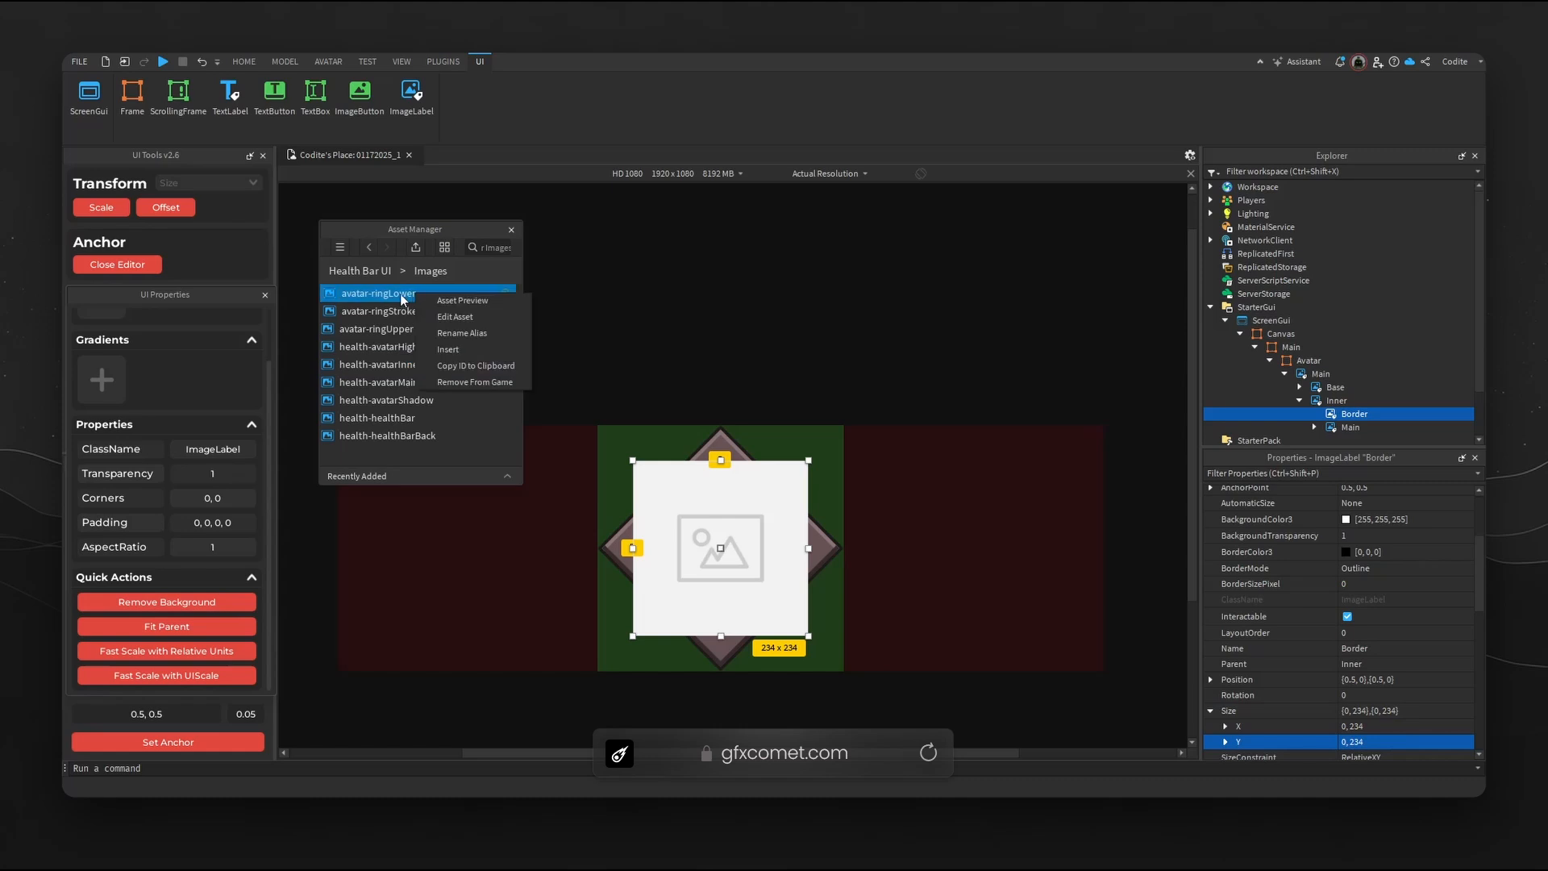
left_click(487, 365)
scroll(1358, 727, "down", 3)
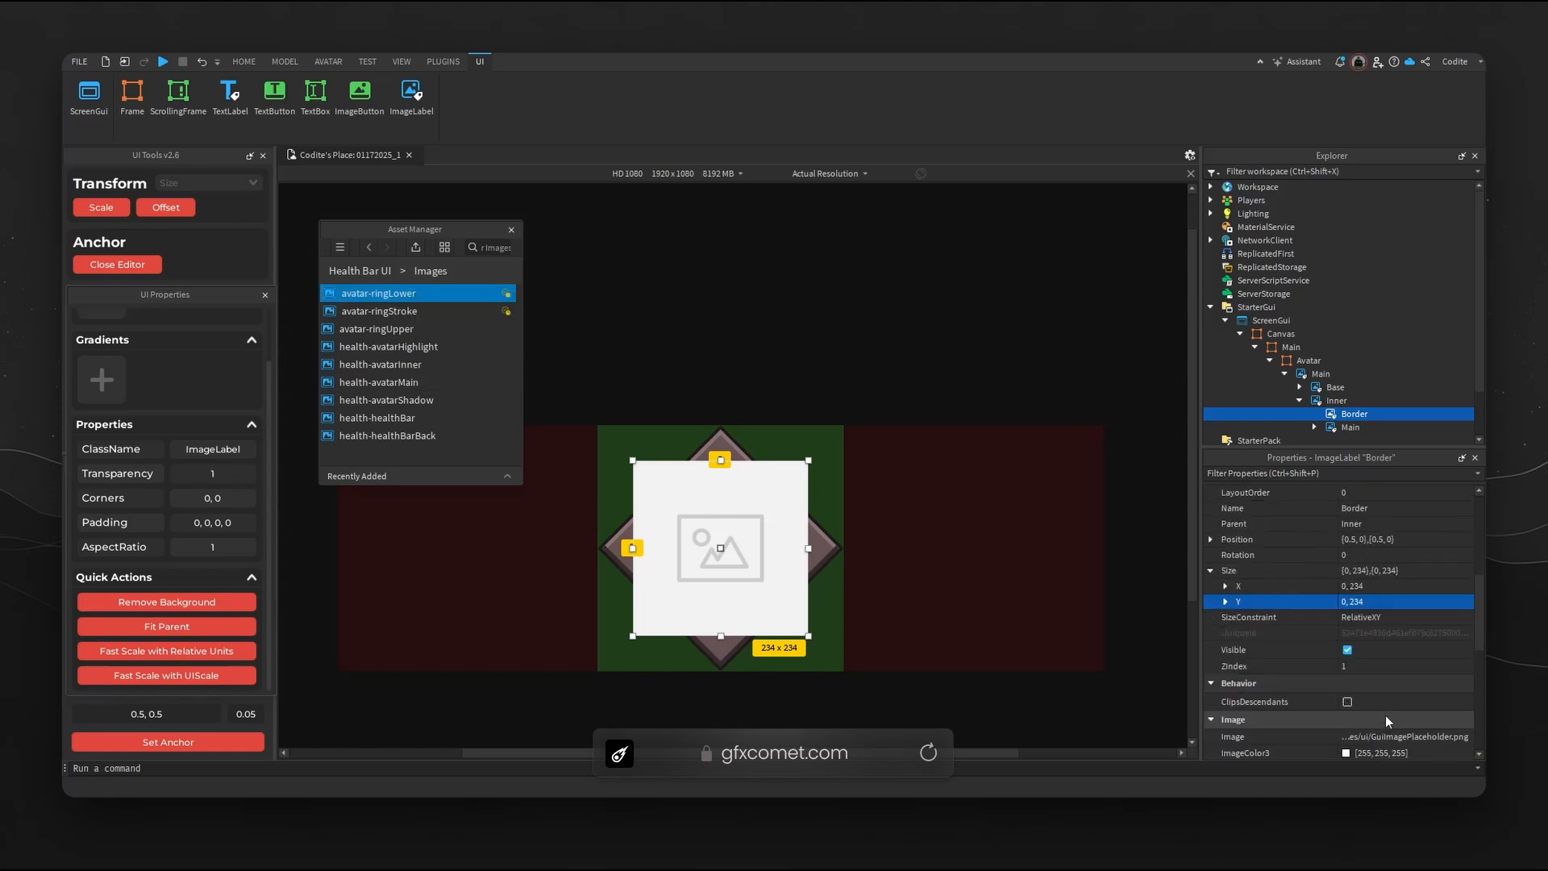
left_click(1410, 737)
key("ctrl+v")
key("Return")
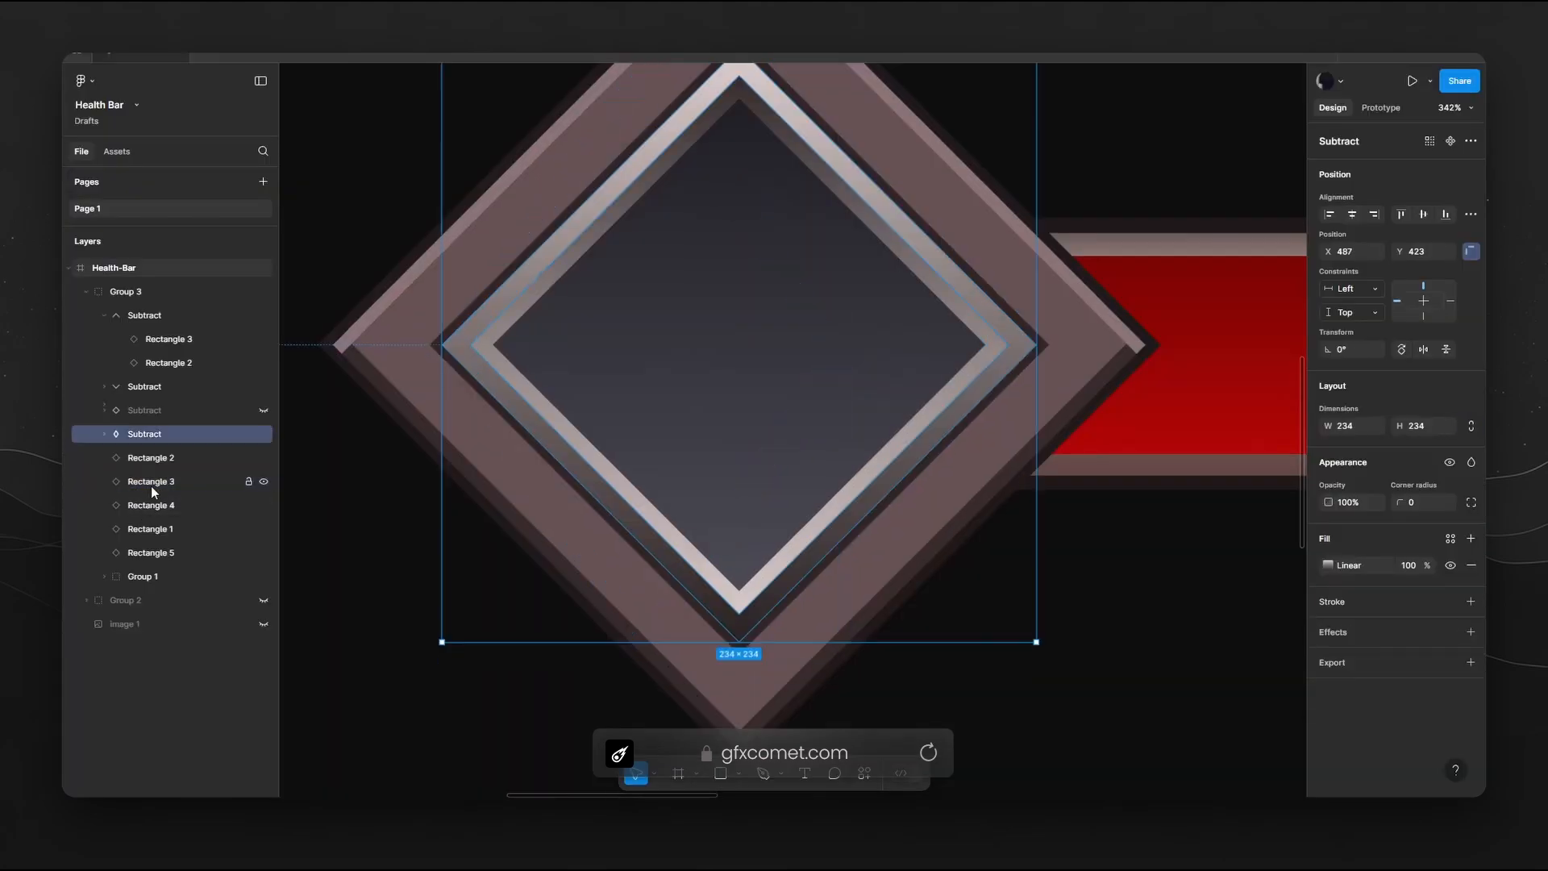
In Figma, rename Rectangle 3 to ring-lower and open the 0% colour stop of its linear stroke.
double_click(157, 481)
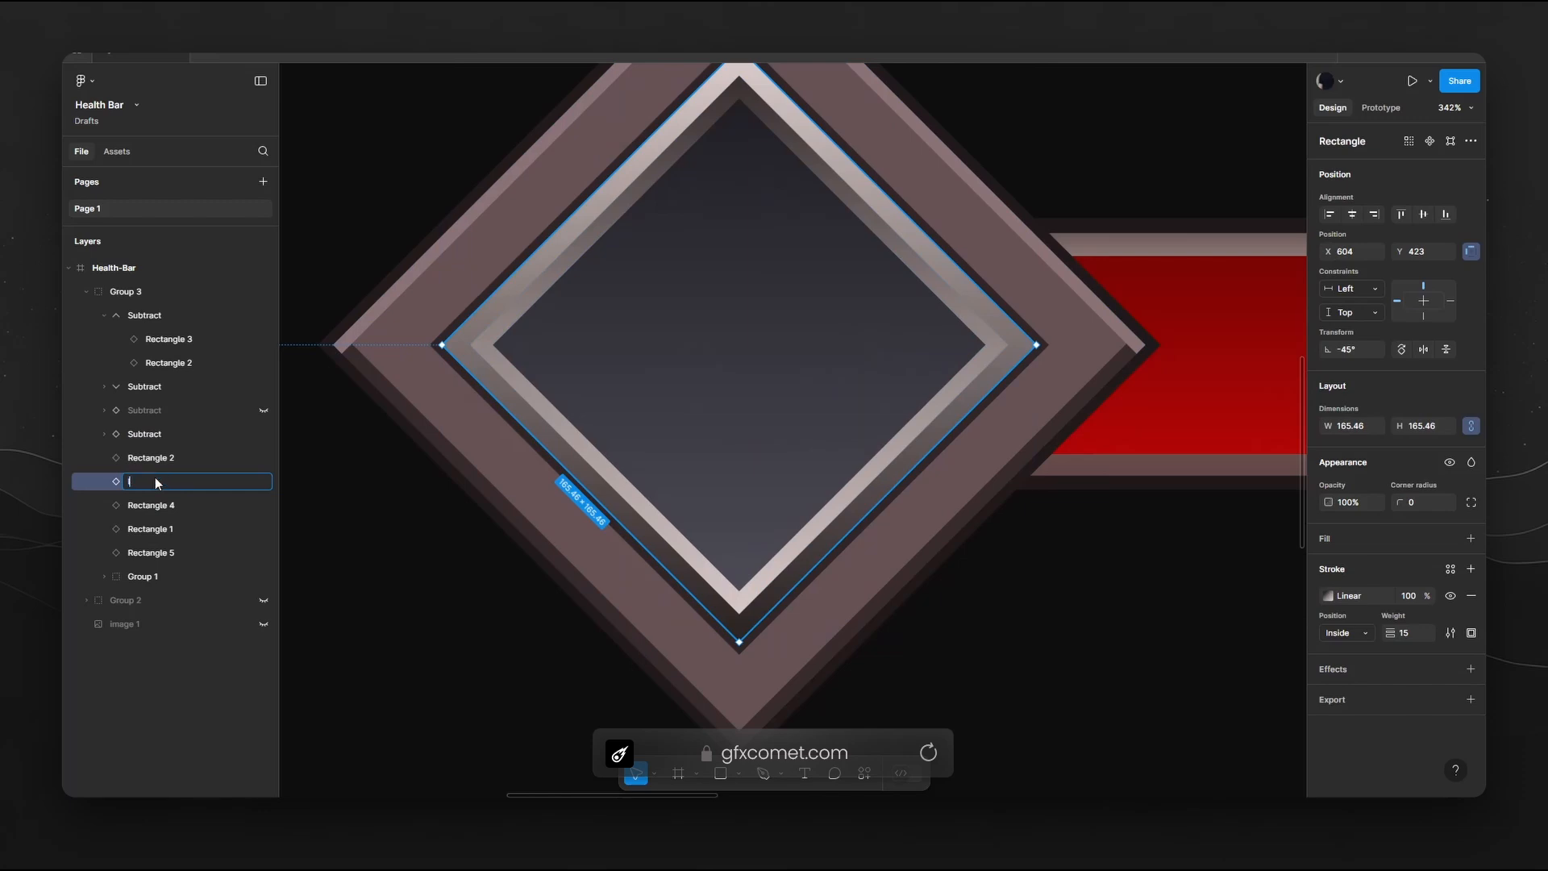
type("ring-lower")
key("Return")
left_click(1358, 606)
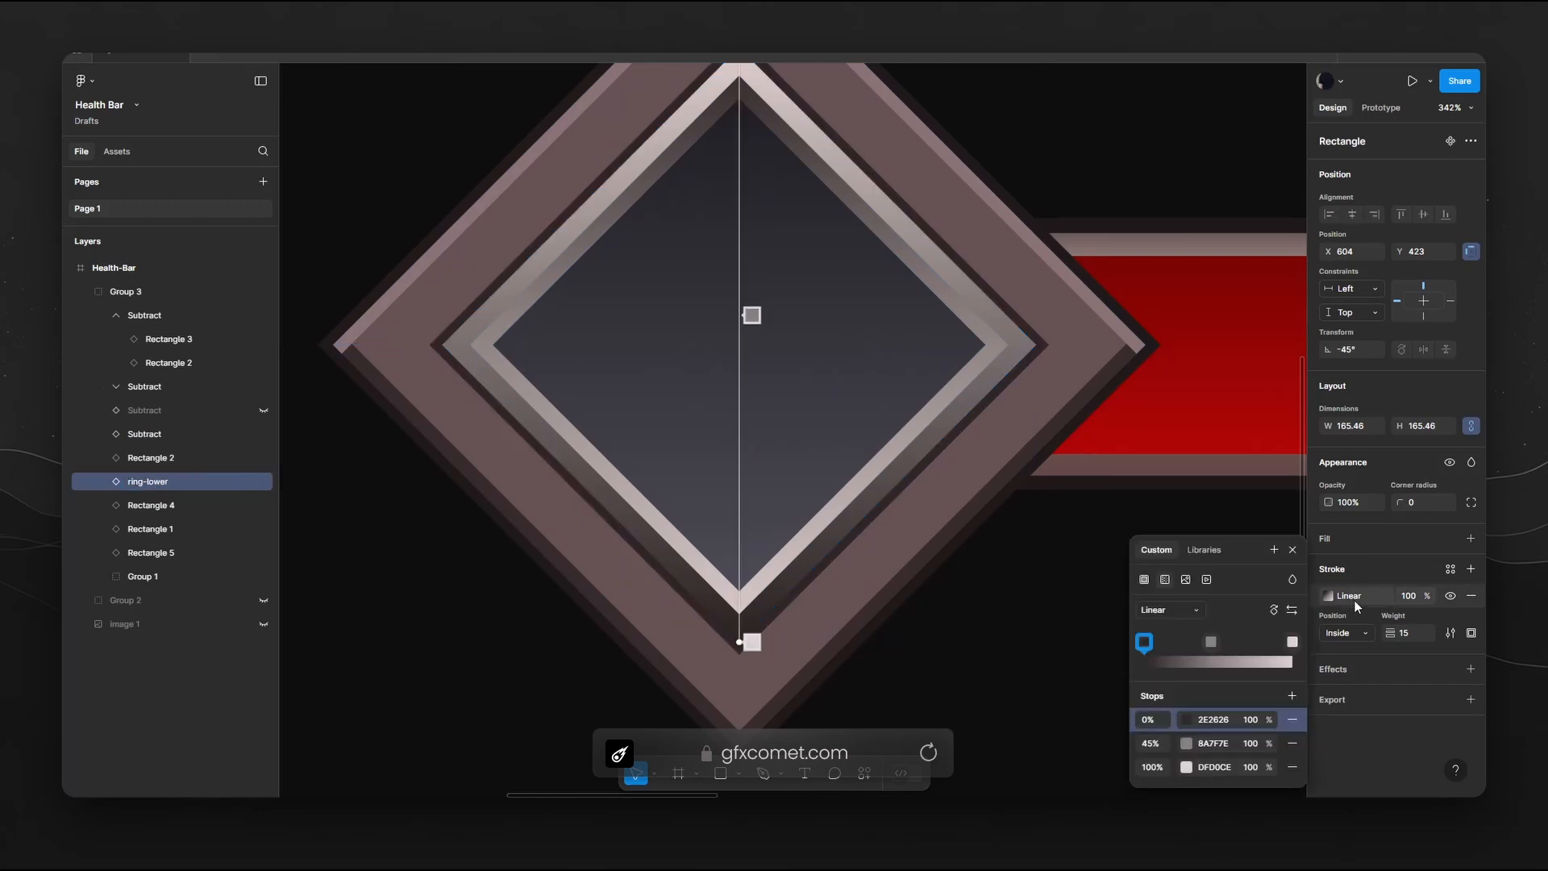
left_click(1145, 642)
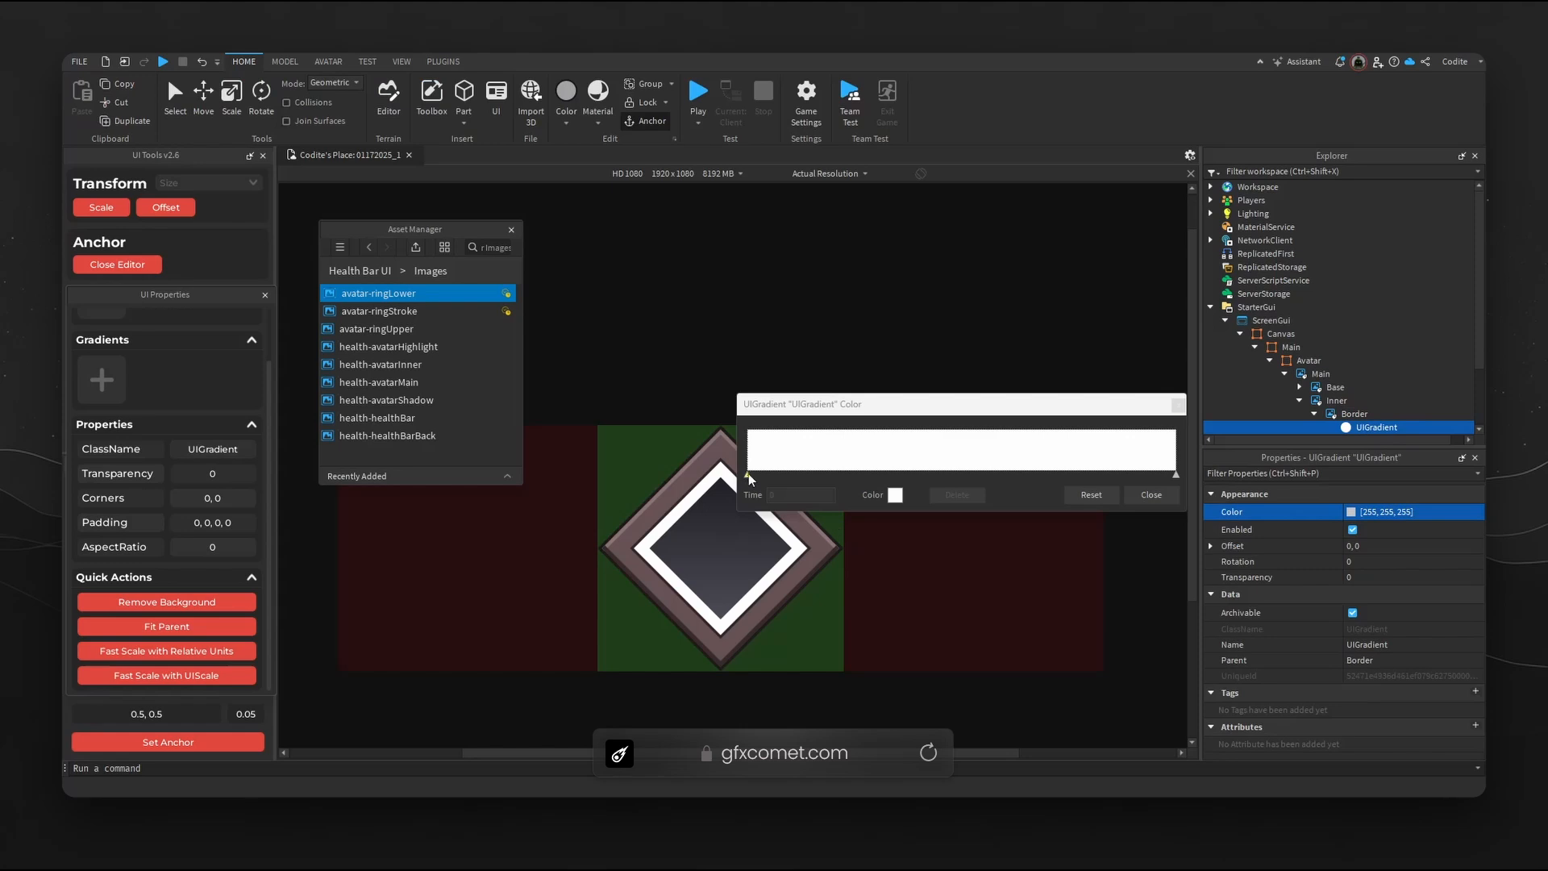
In Roblox Studio, set the start colour of the Border label's UIGradient to #2E2626.
left_click(892, 502)
left_click(877, 531)
left_click_drag(878, 533, 857, 533)
key("ctrl+v")
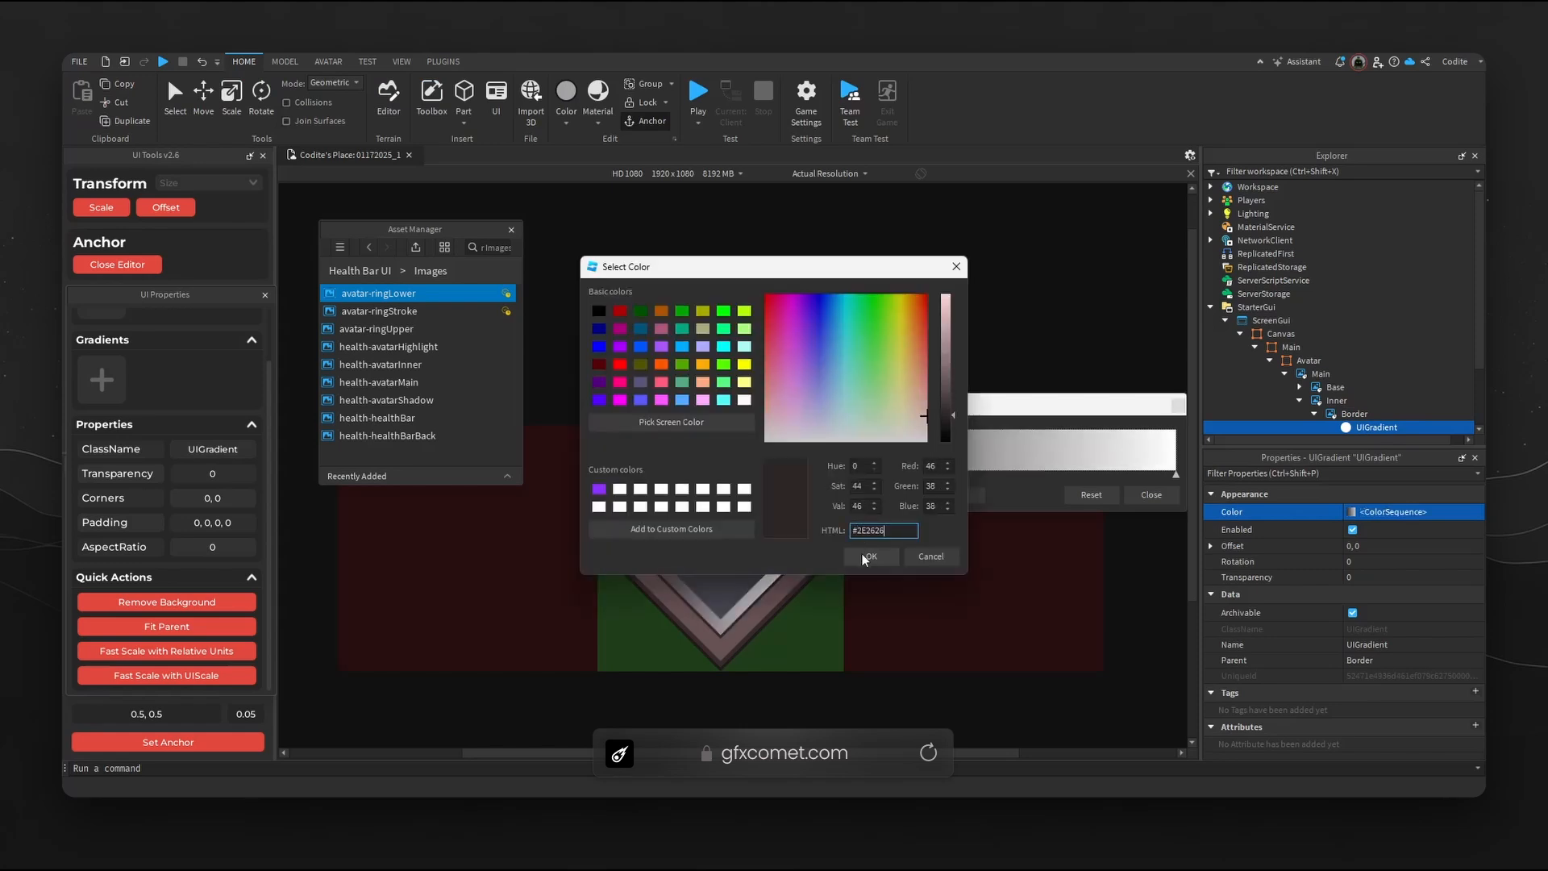
left_click(876, 557)
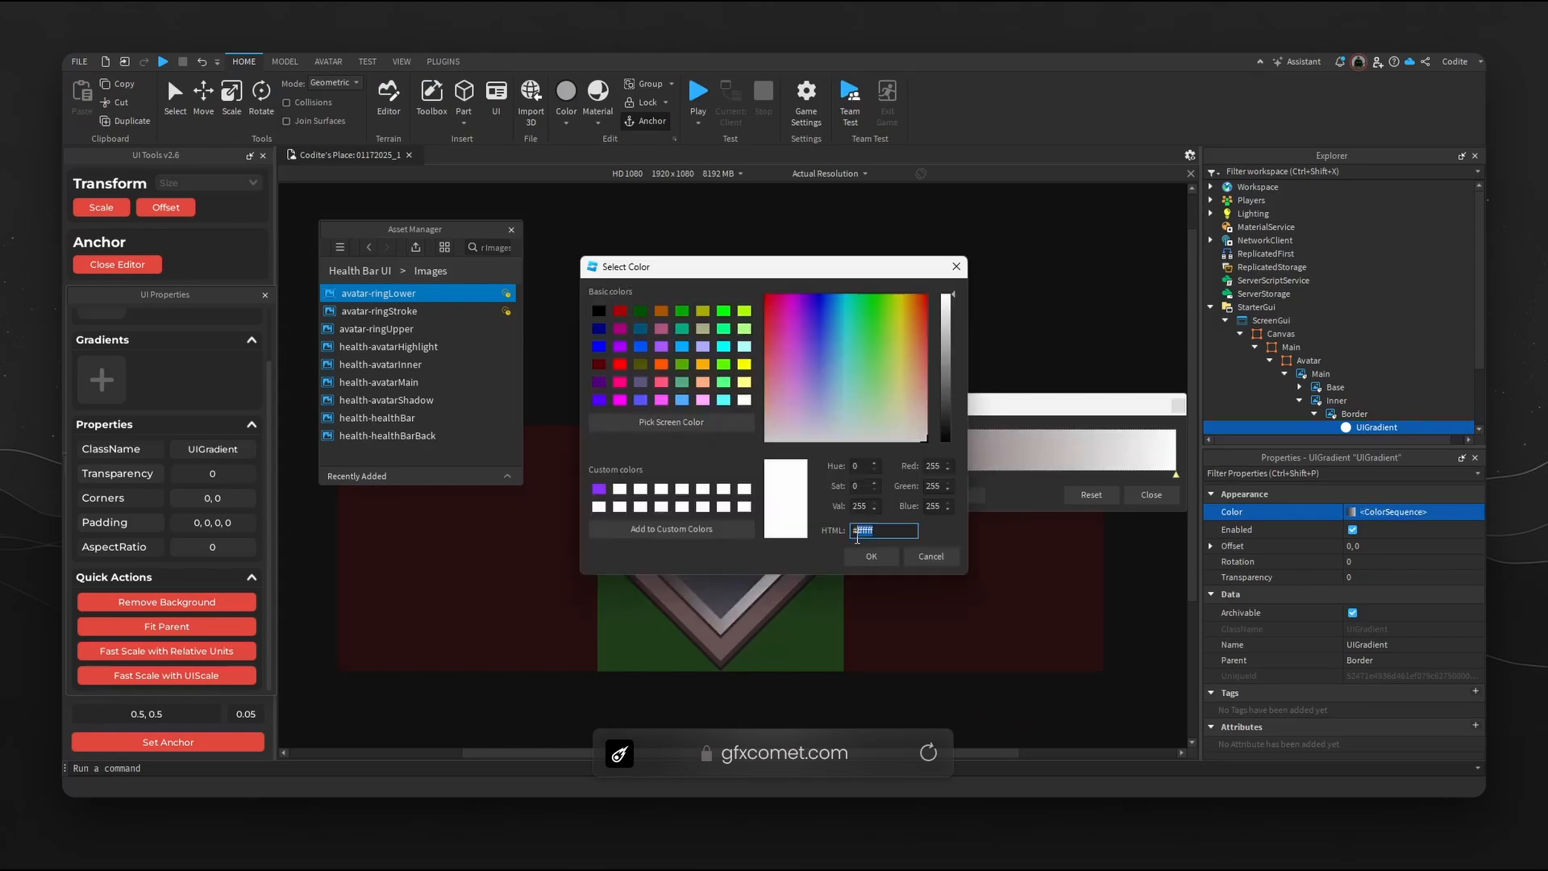
Set the end colour of the Border label's gradient to #DFD0CE and its rotation to 90.
key("ctrl+v")
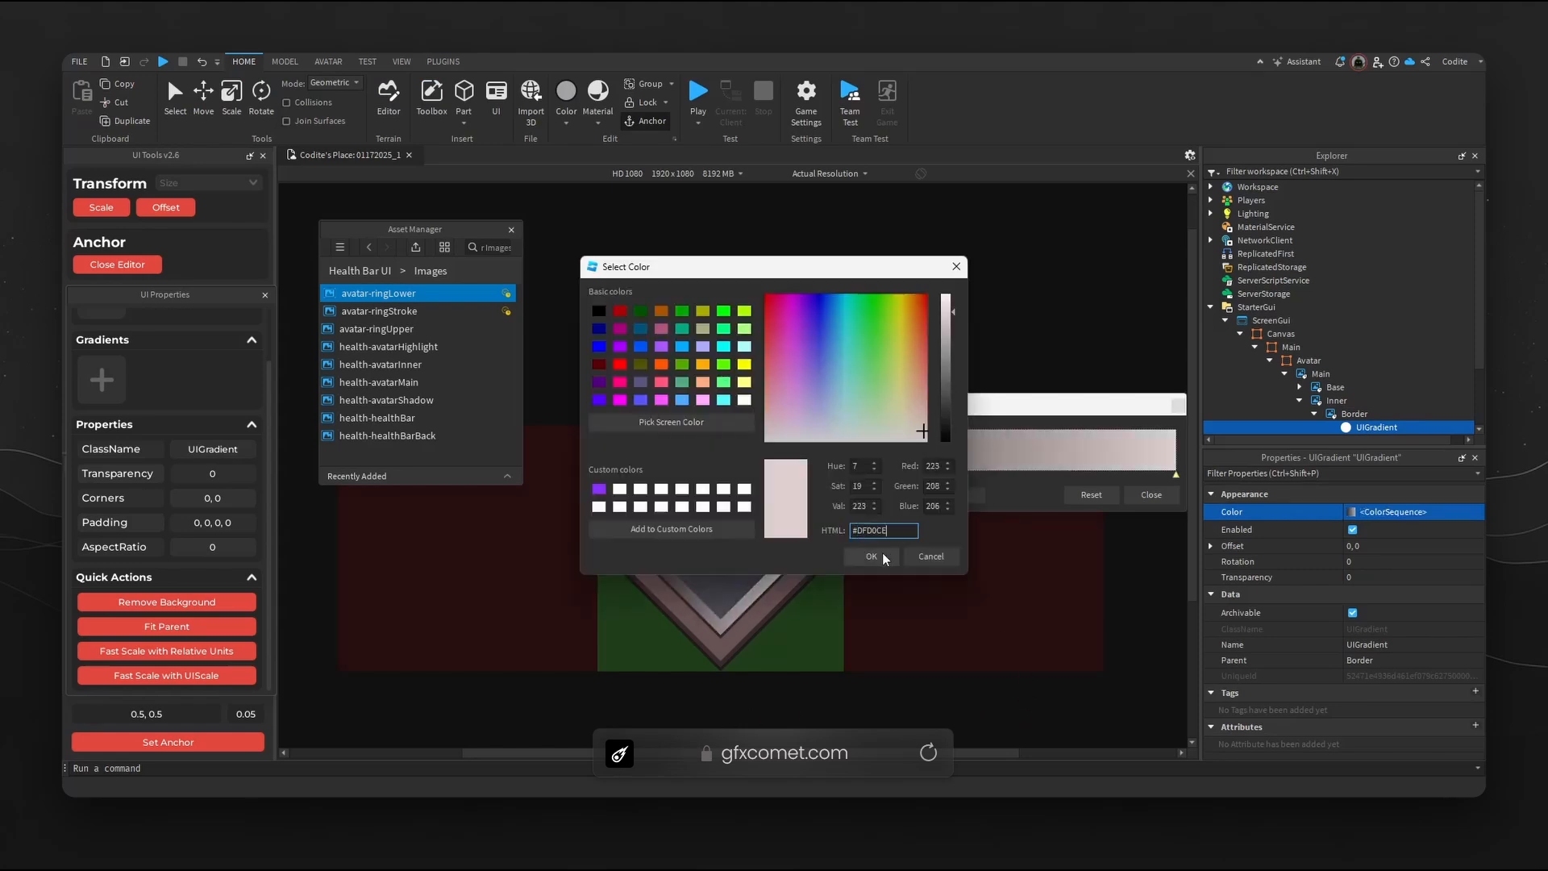
left_click(883, 554)
left_click(1140, 497)
left_click(1395, 559)
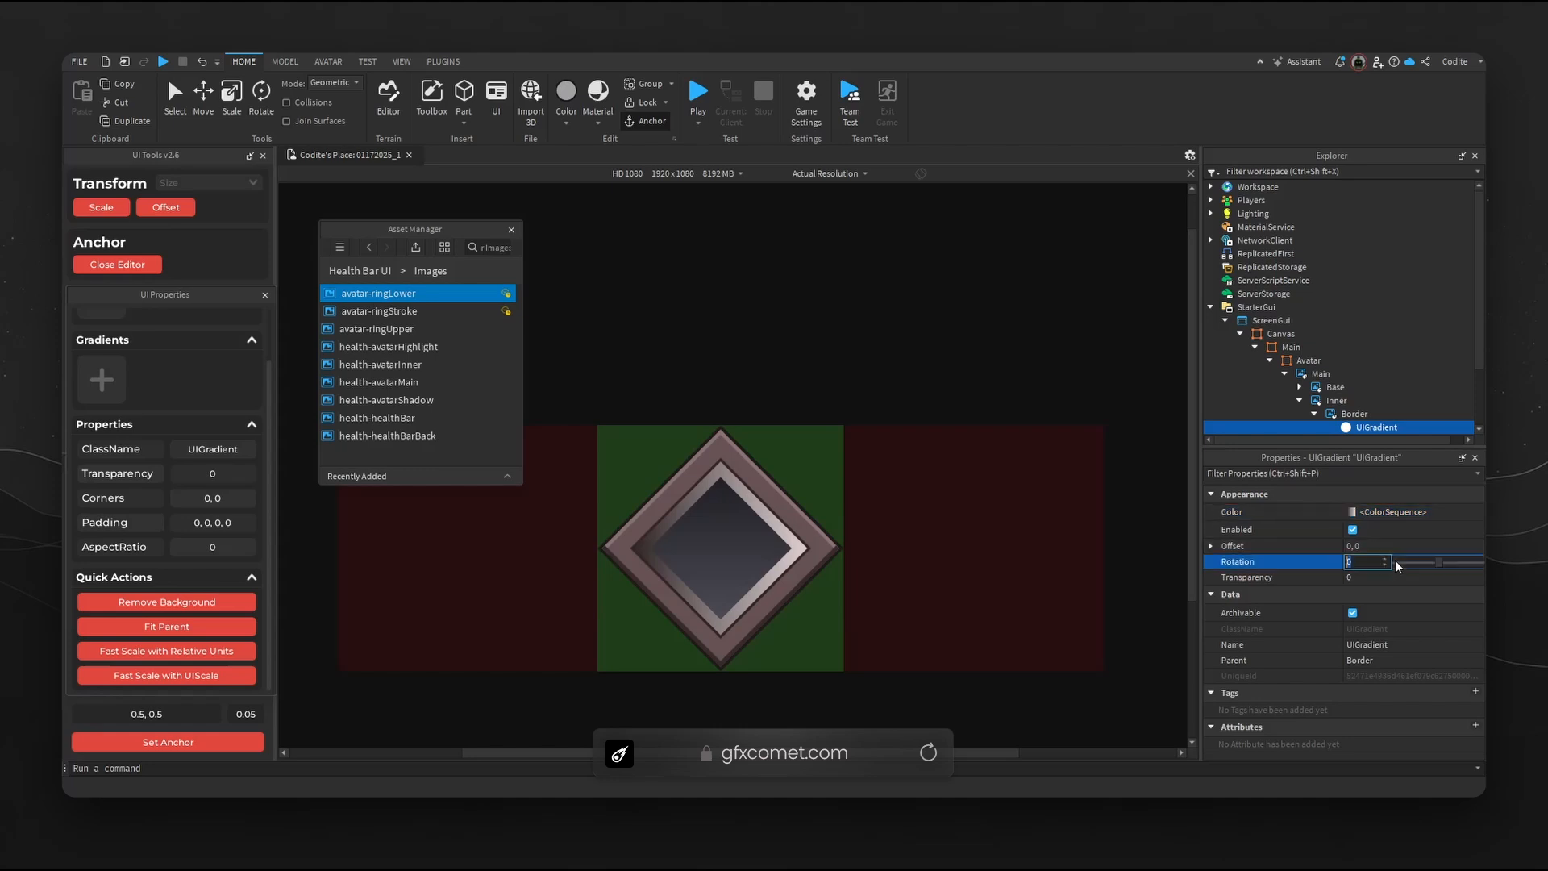
type("90")
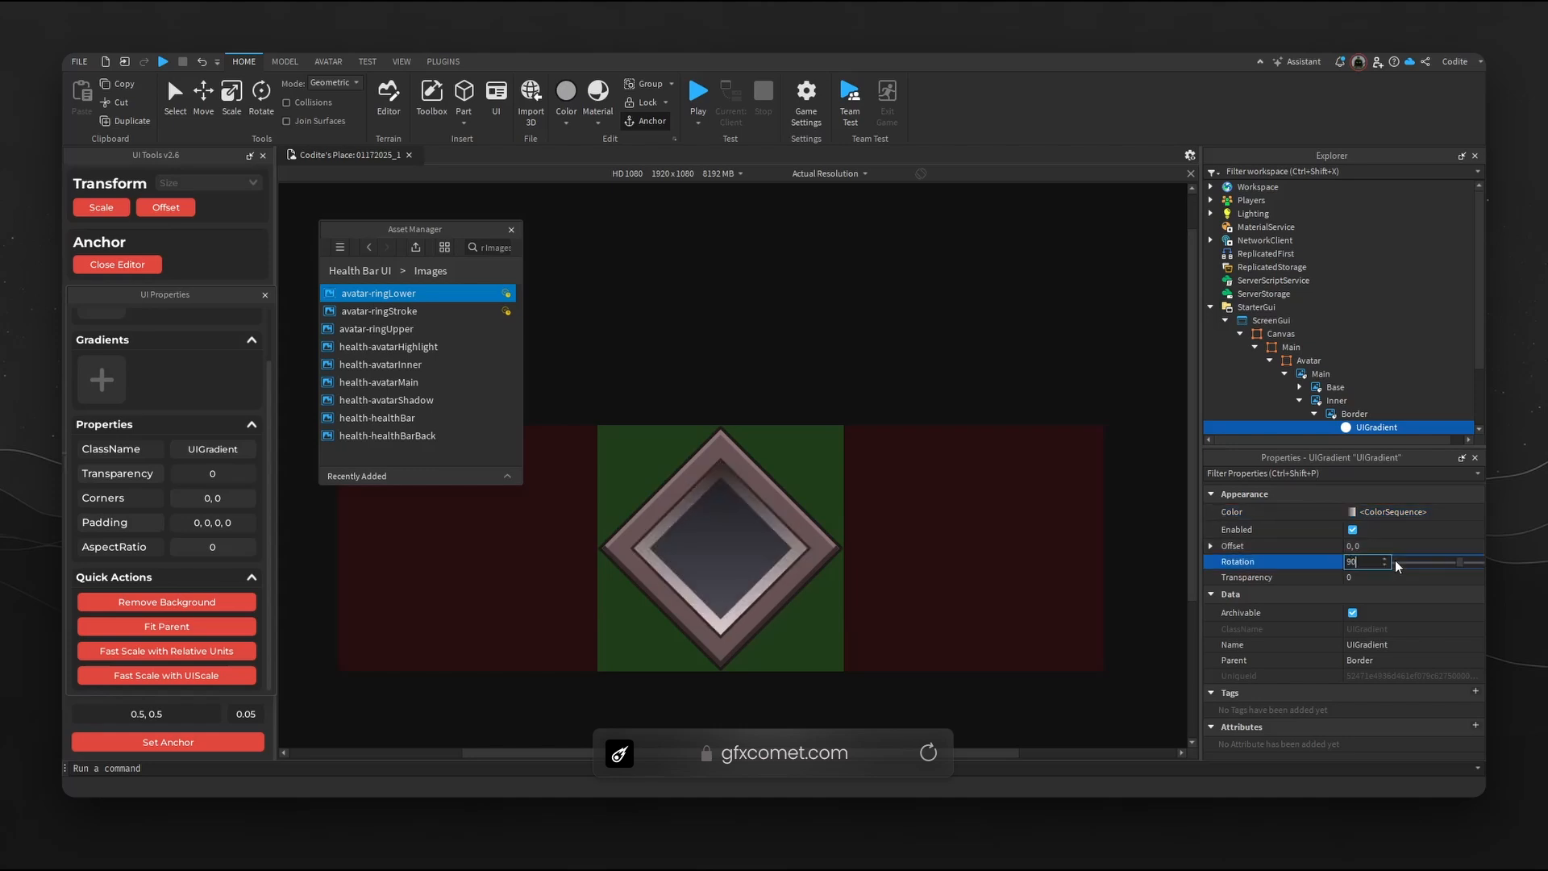
key("Return")
left_click(1355, 414)
left_click(1314, 414)
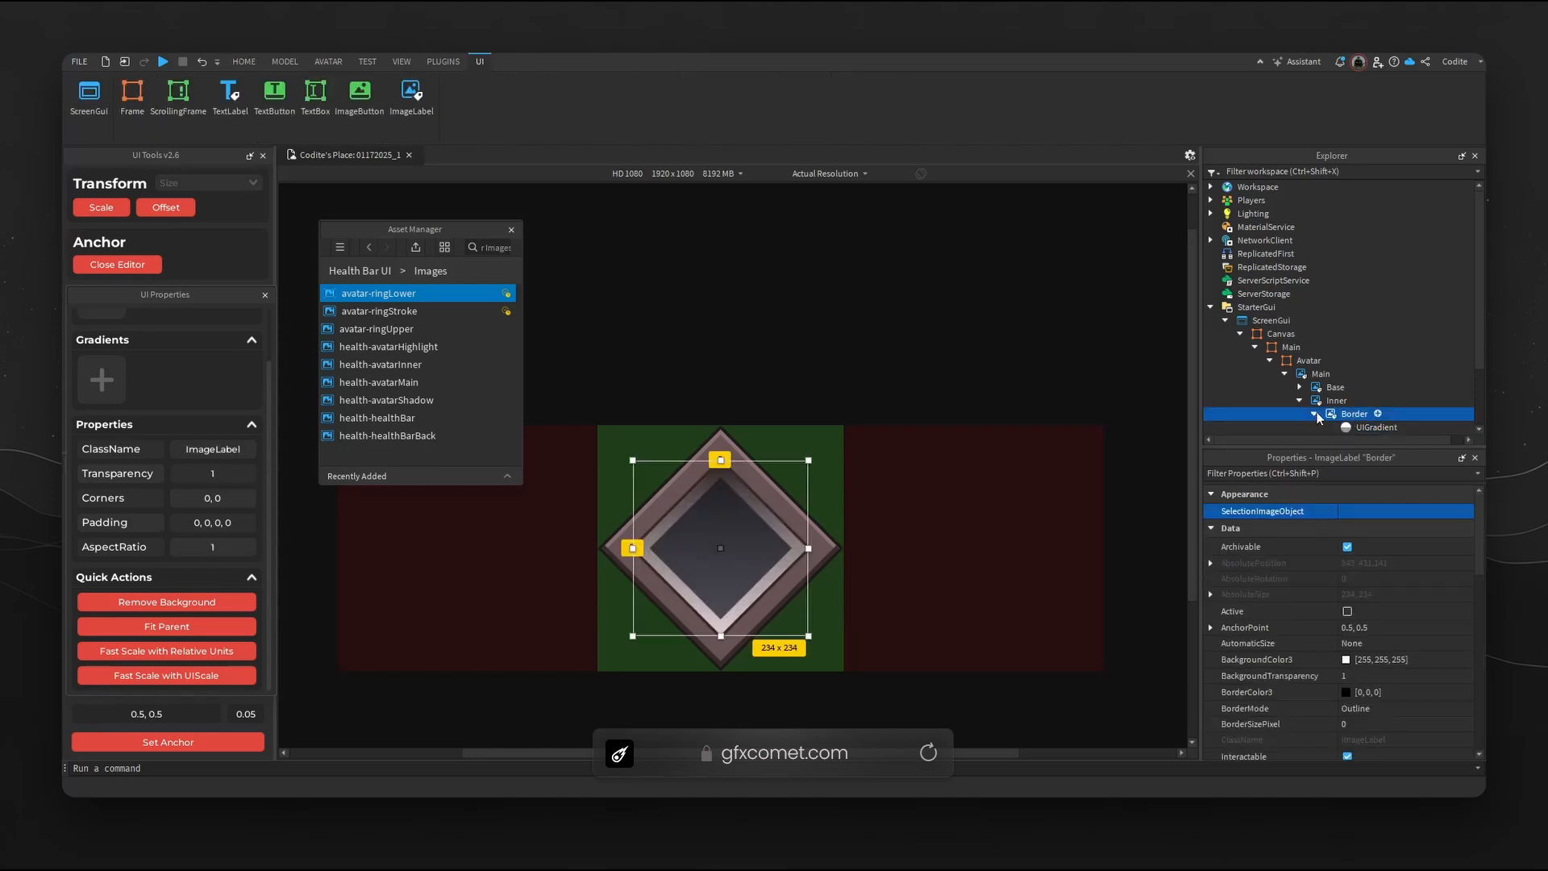
Insert a new ImageLabel inside Border and name it Bevel.
left_click(1379, 414)
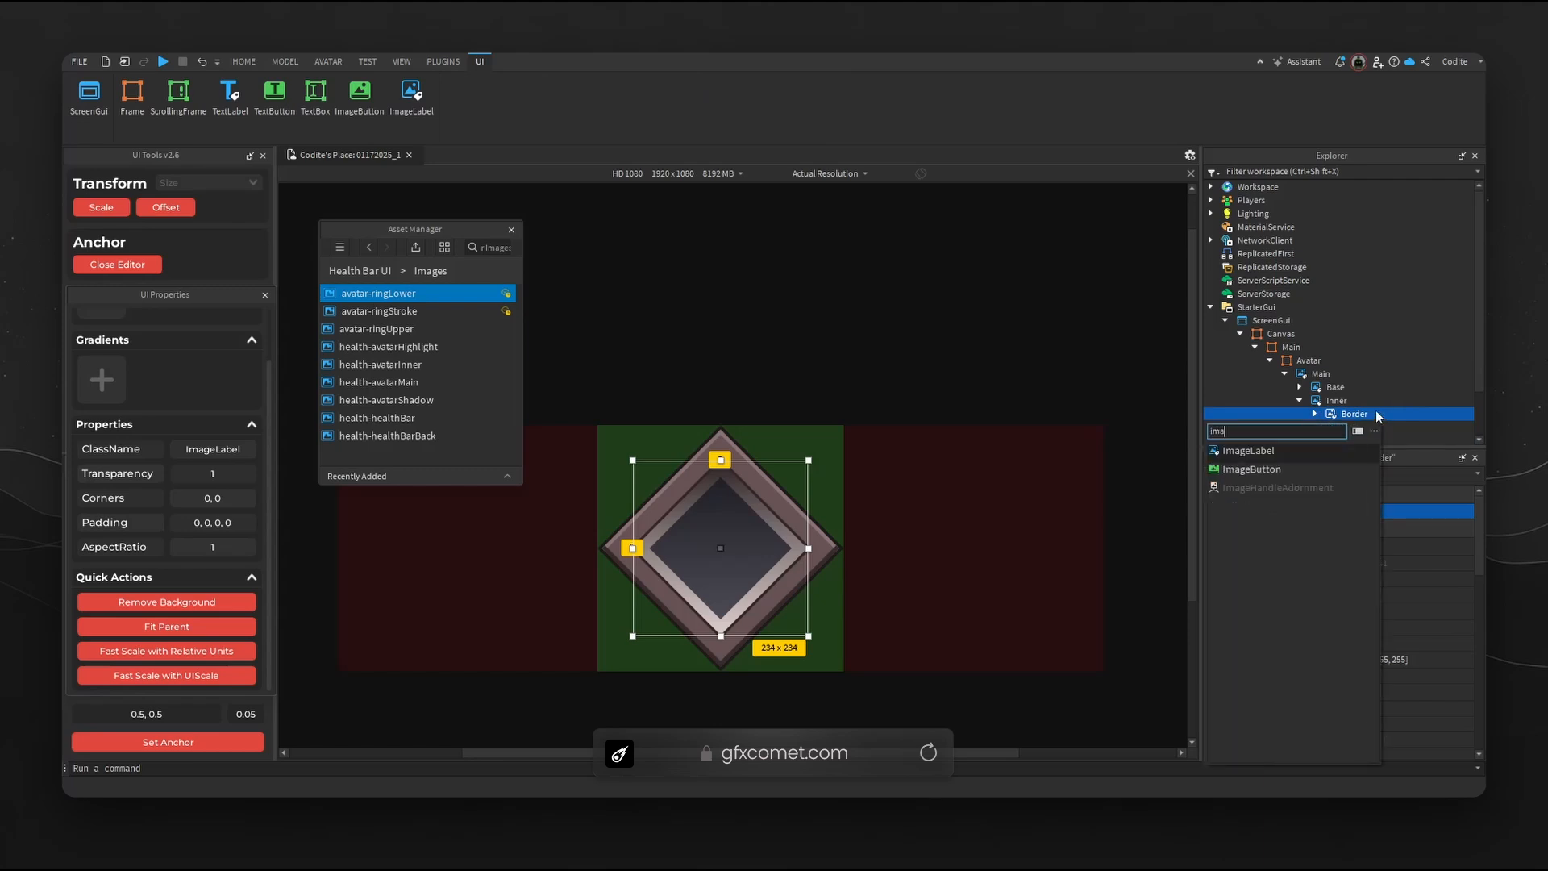
left_click(1248, 525)
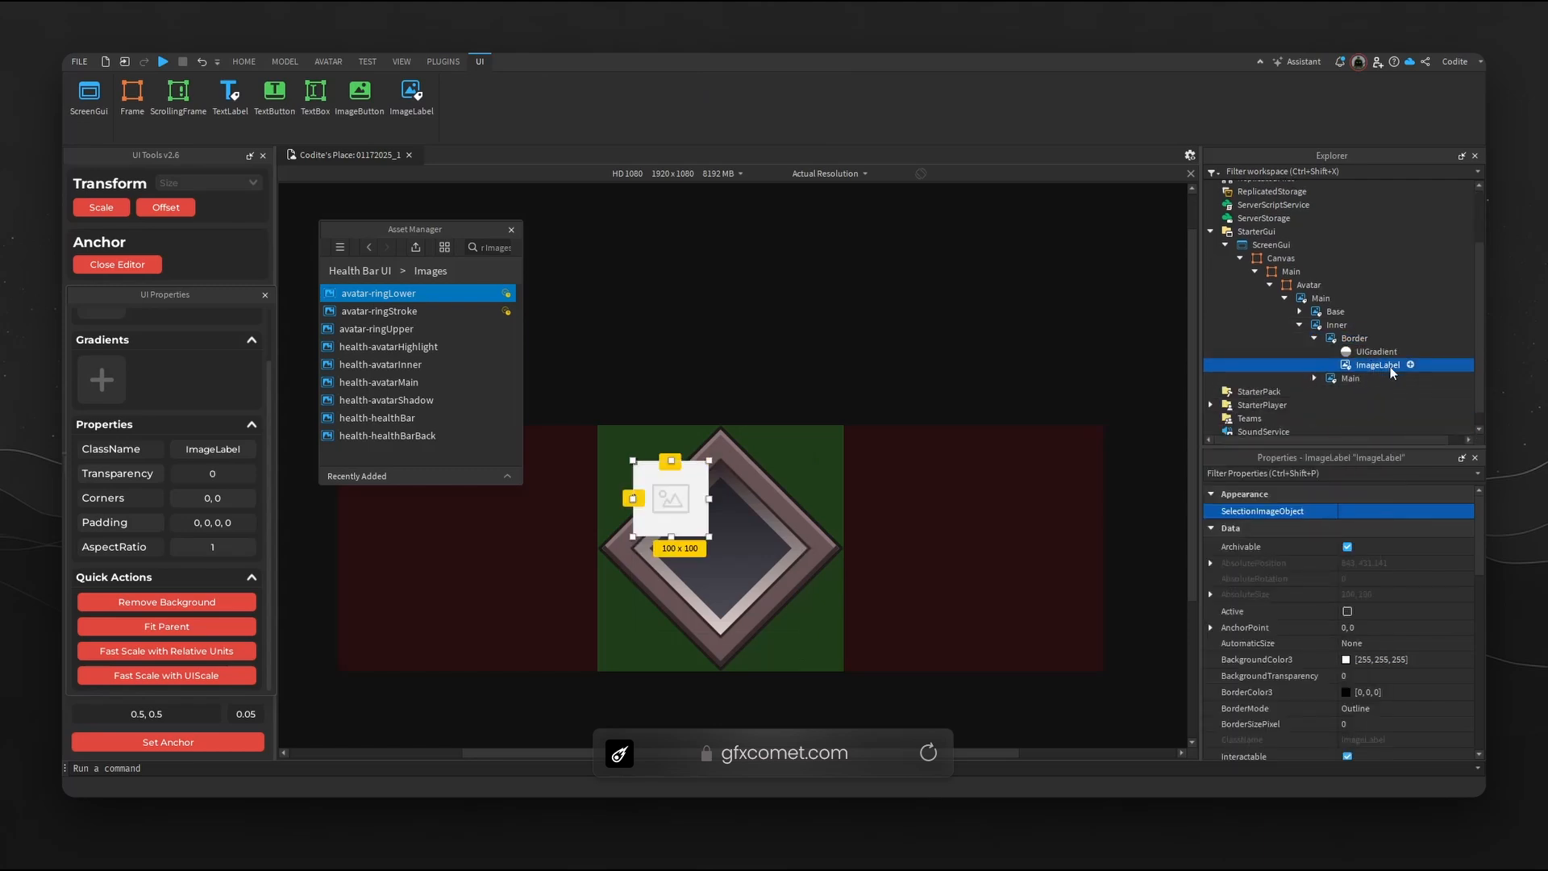
key("F2")
type("Bevel")
key("Return")
Assign the avatar-ringUpper asset as the image of the Bevel label.
right_click(413, 327)
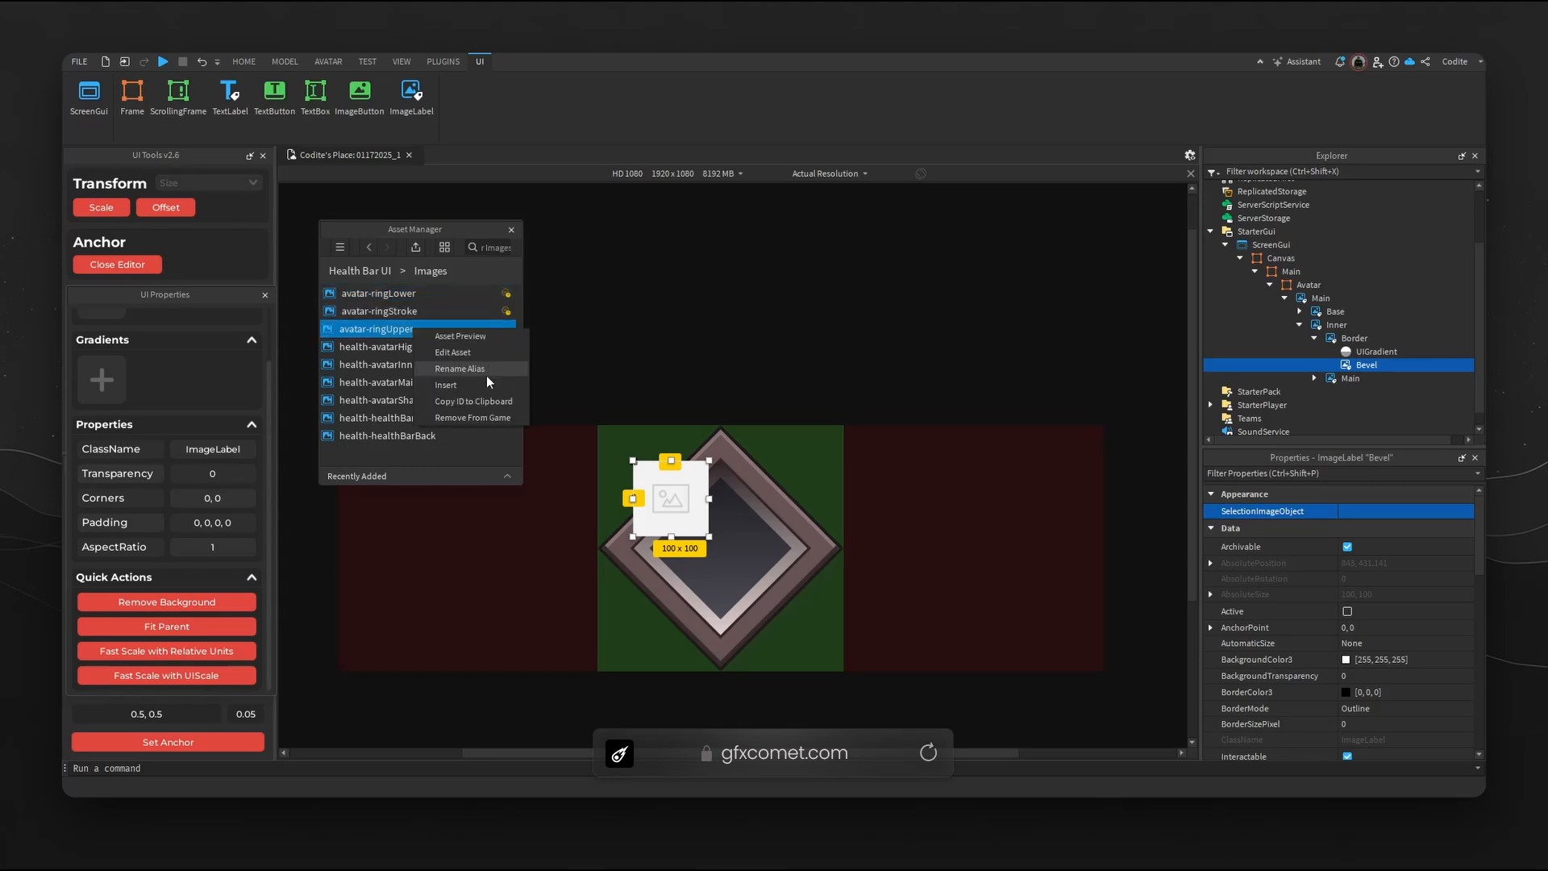
left_click(486, 375)
scroll(1381, 692, "down", 3)
scroll(1390, 690, "down", 3)
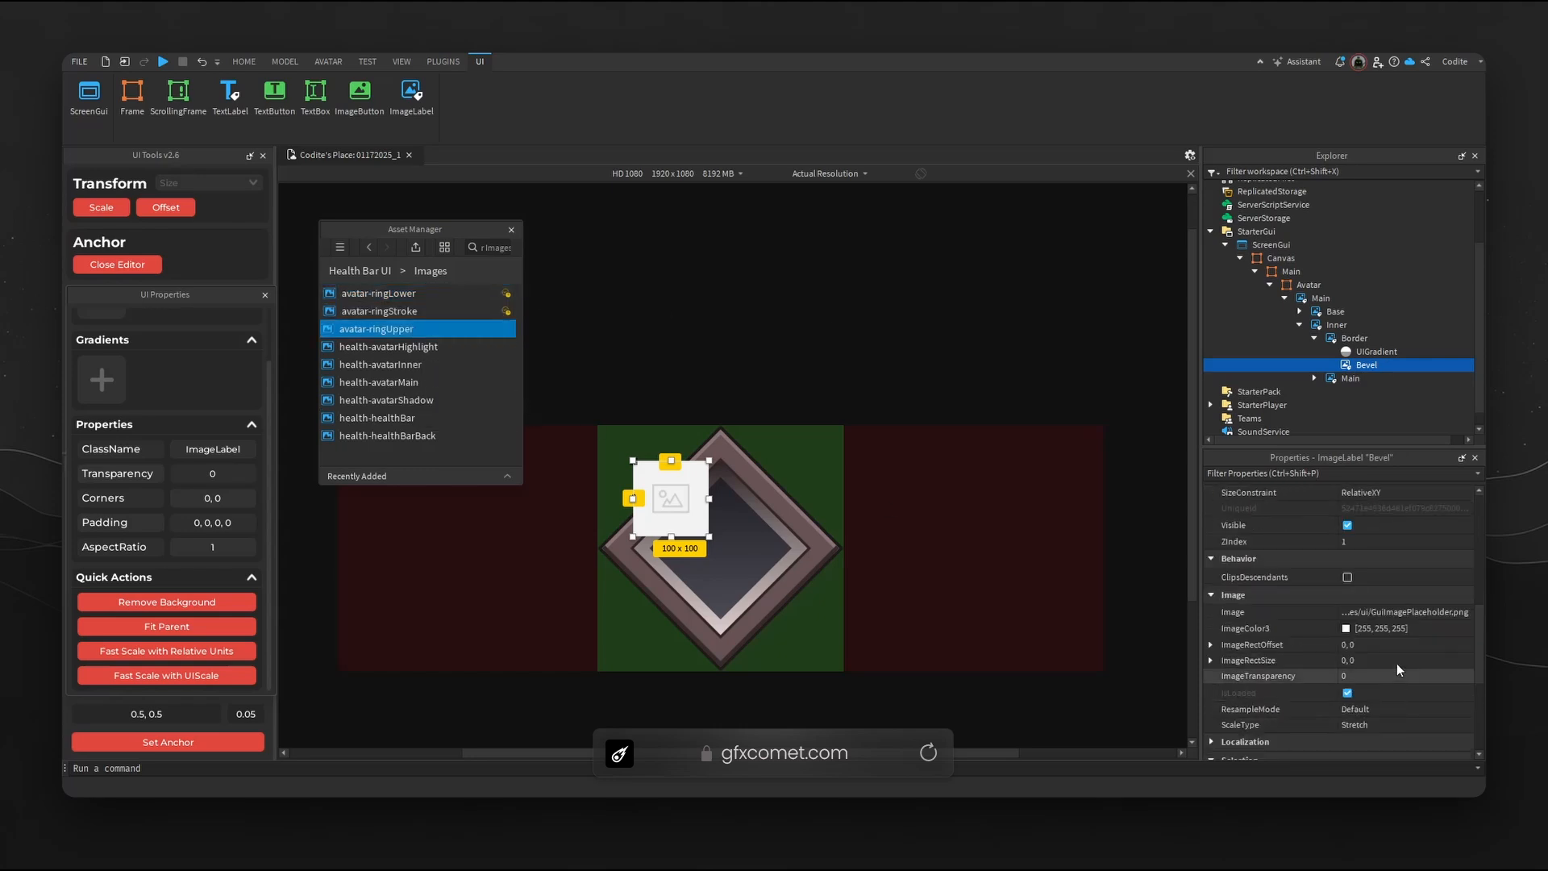
left_click(1407, 614)
key("ctrl+v")
key("Return")
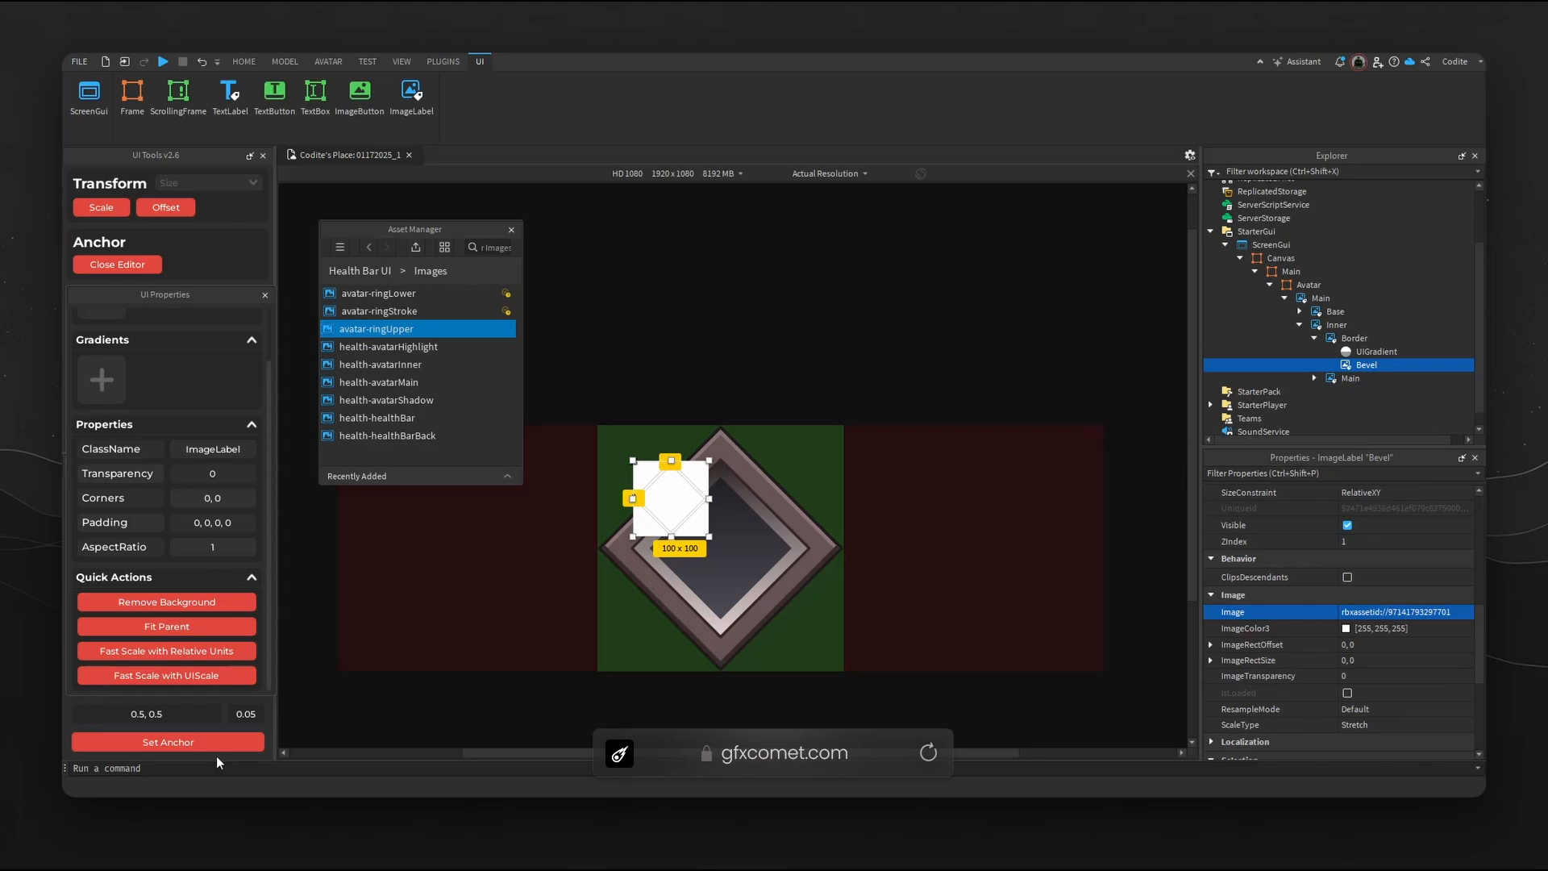
Centre the Bevel label inside Border at an offset size of 234 by 234 and remove its background.
left_click(216, 747)
scroll(1210, 621, "up", 3)
left_click(1211, 618)
left_click(1397, 633)
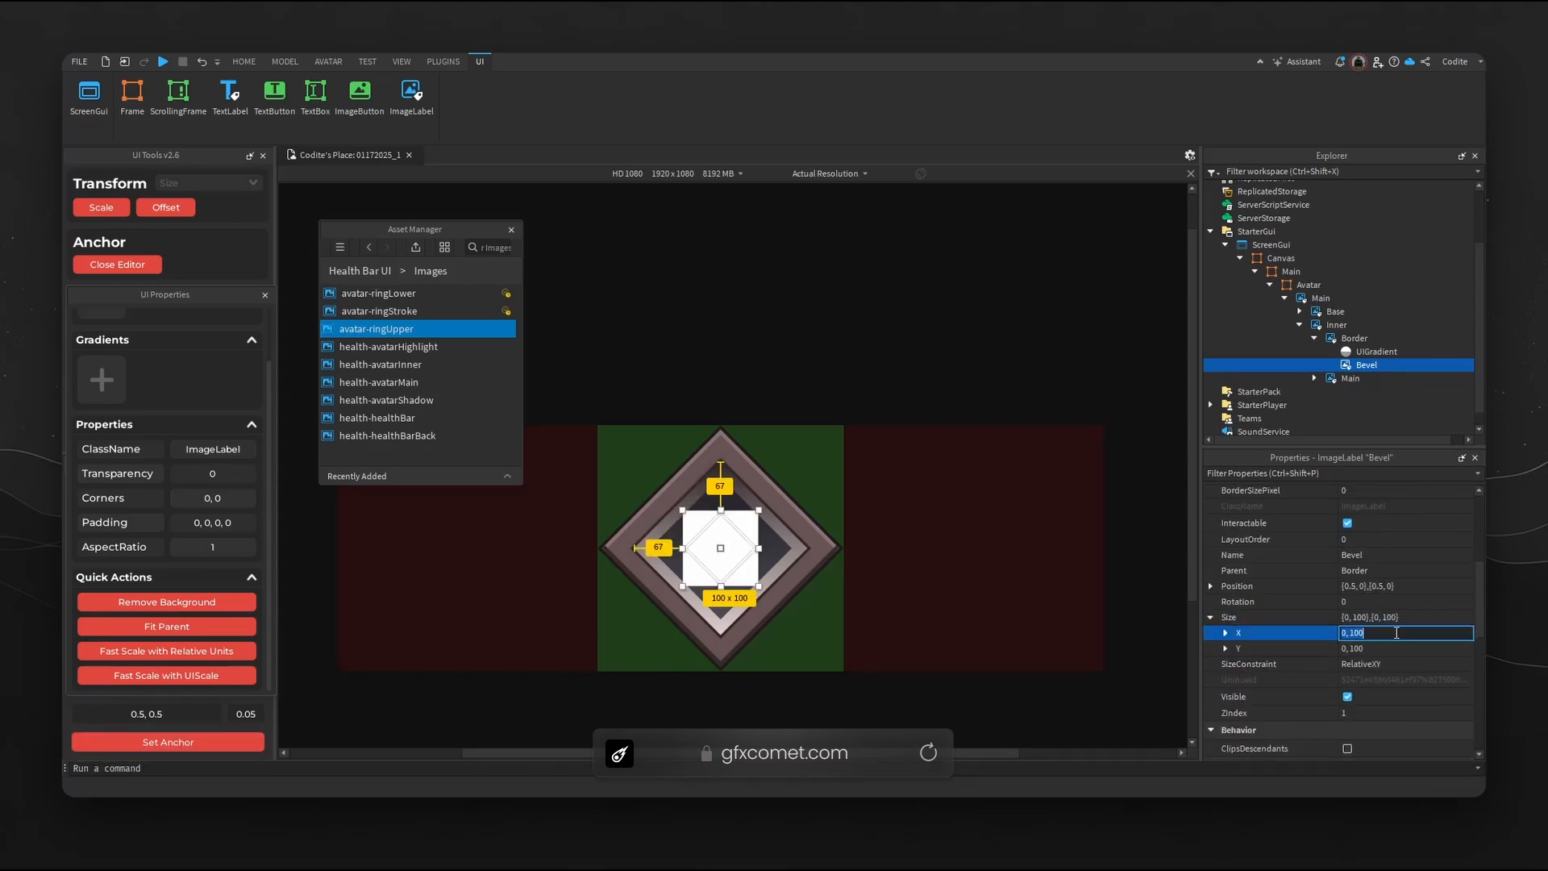
type("0, 234")
left_click(1402, 653)
type("0, 23")
key("Return")
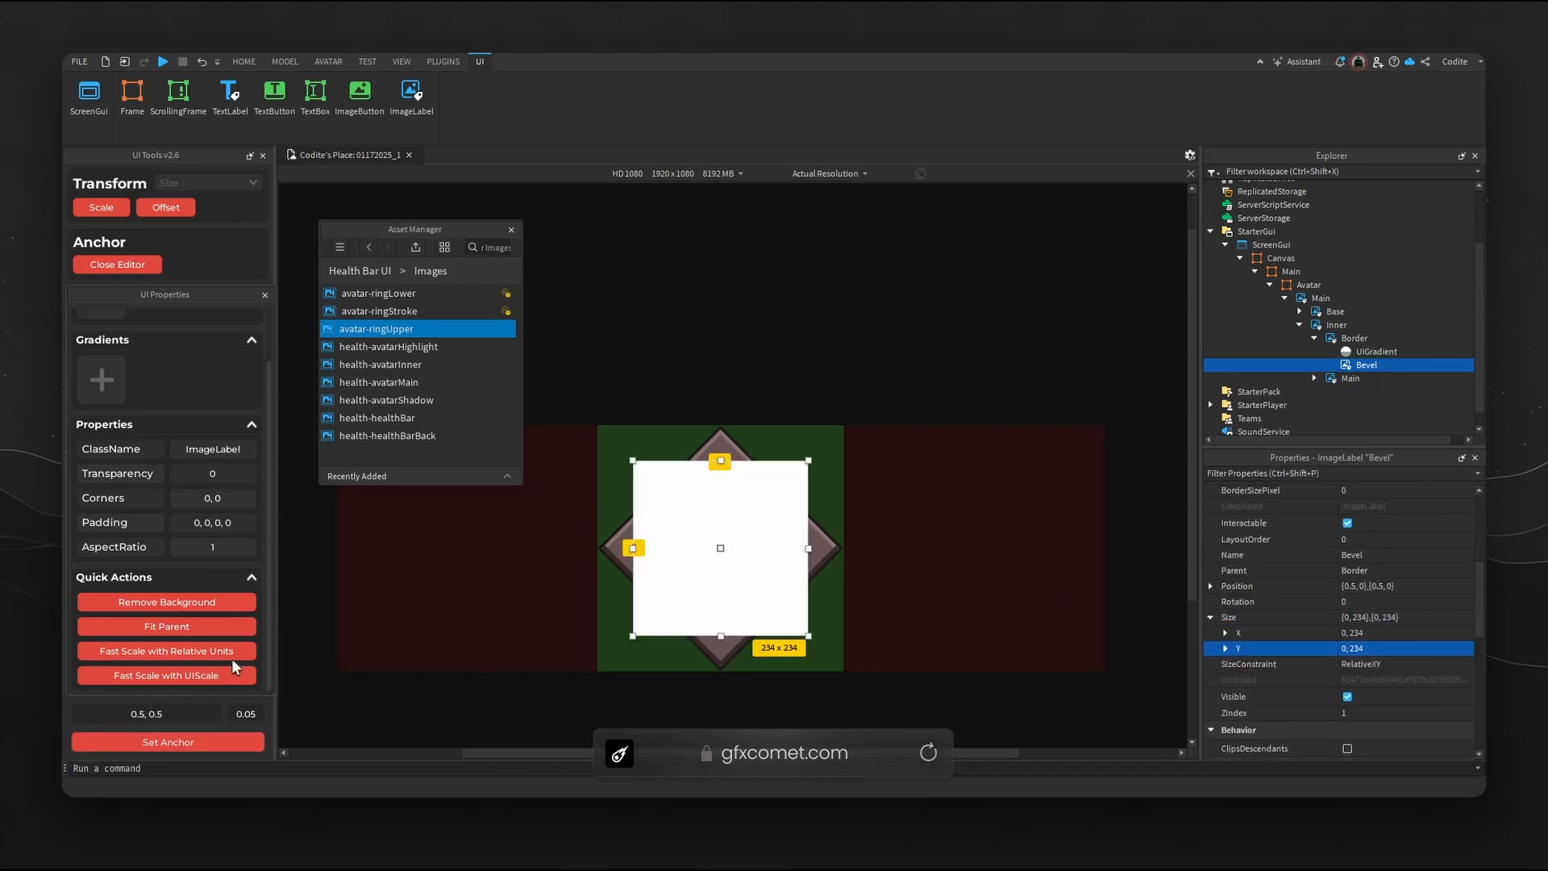
left_click(200, 600)
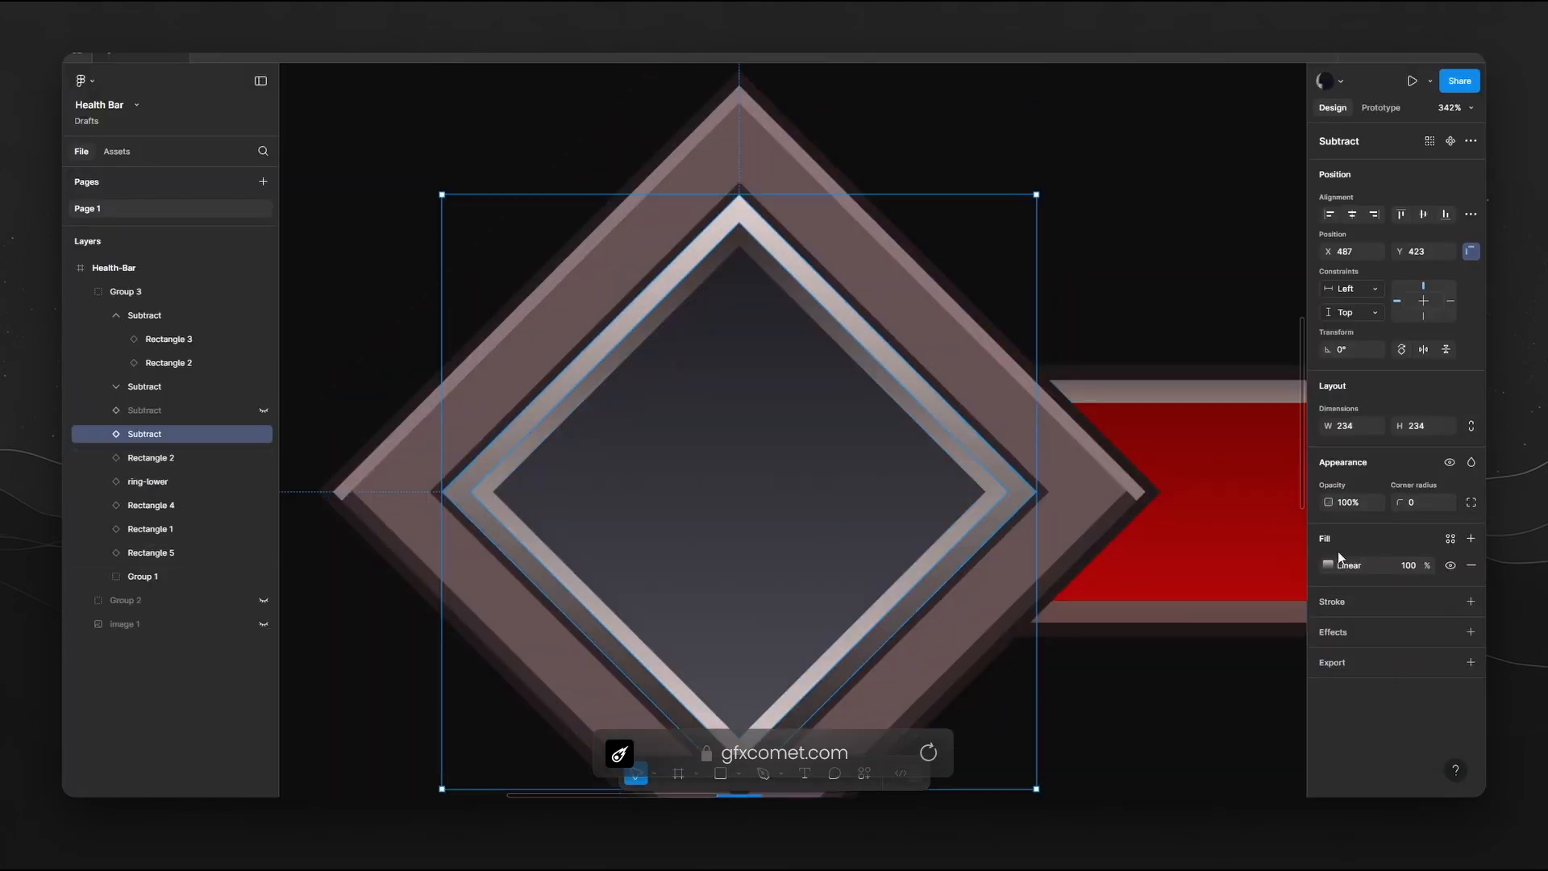
Switch to Figma and open the linear fill of the 234 by 234 Subtract ring to examine its gradient stops.
left_click(1345, 565)
left_click(1144, 642)
left_click(1216, 718)
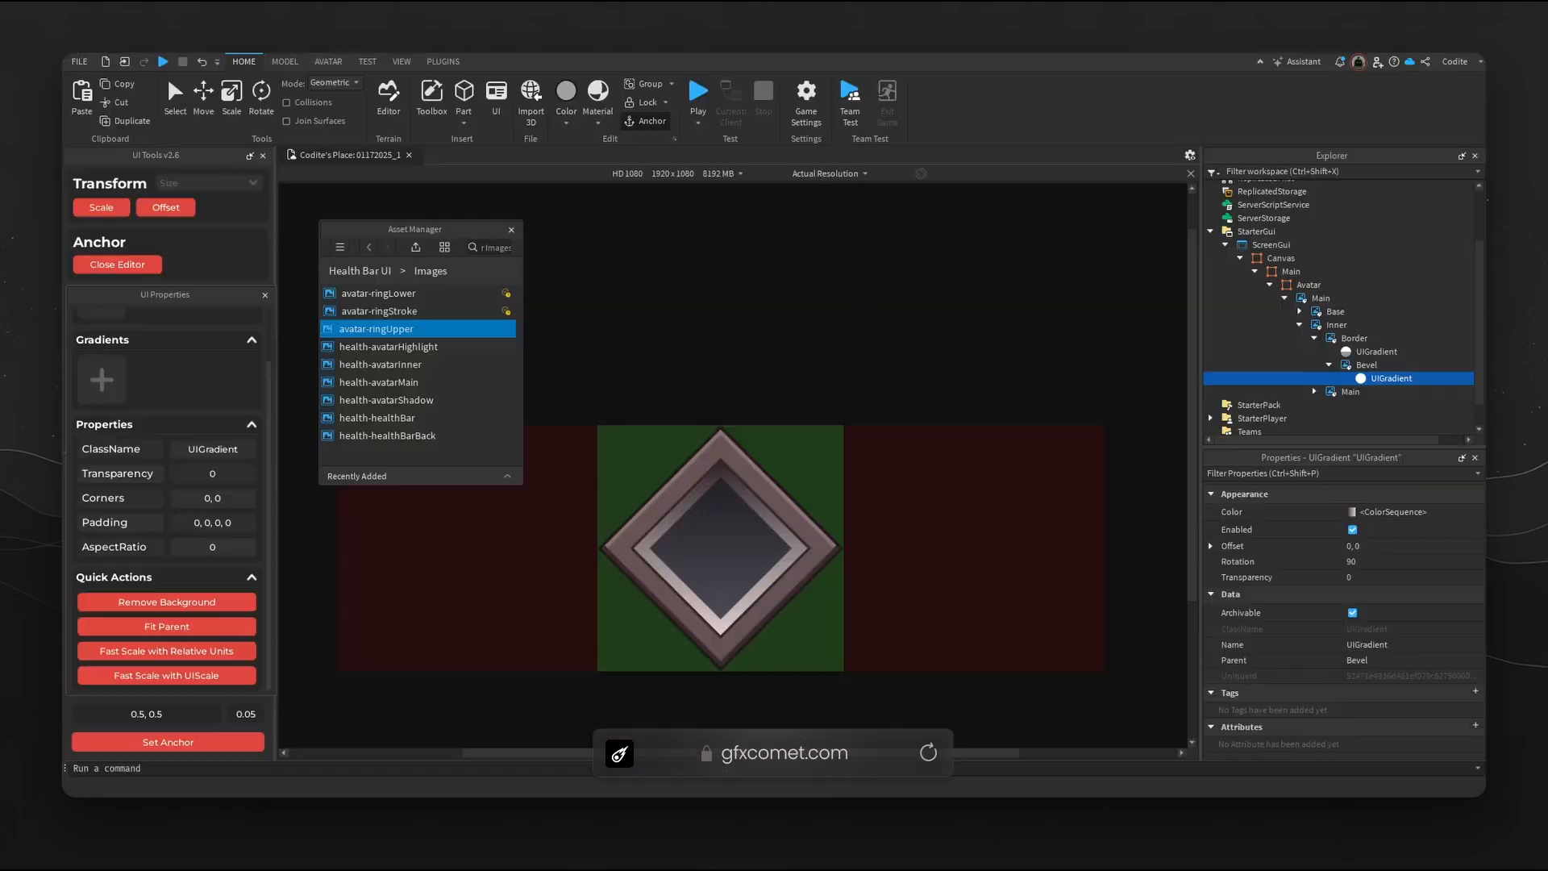
In Roblox Studio, set the rotation of the Bevel label's UIGradient to -90.
left_click(1409, 563)
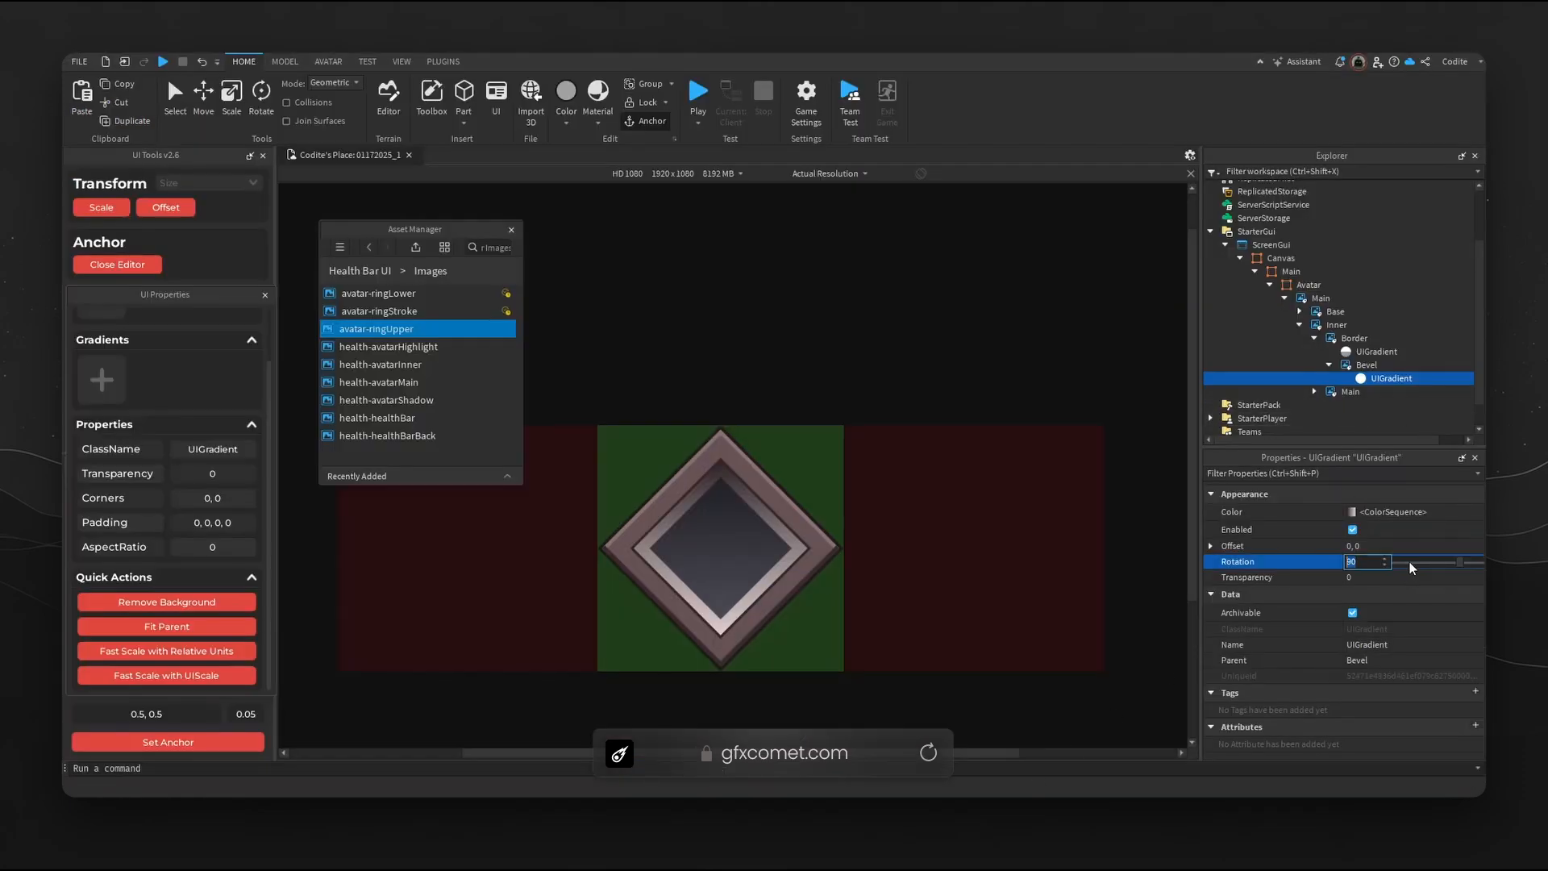
type("-90")
key("Return")
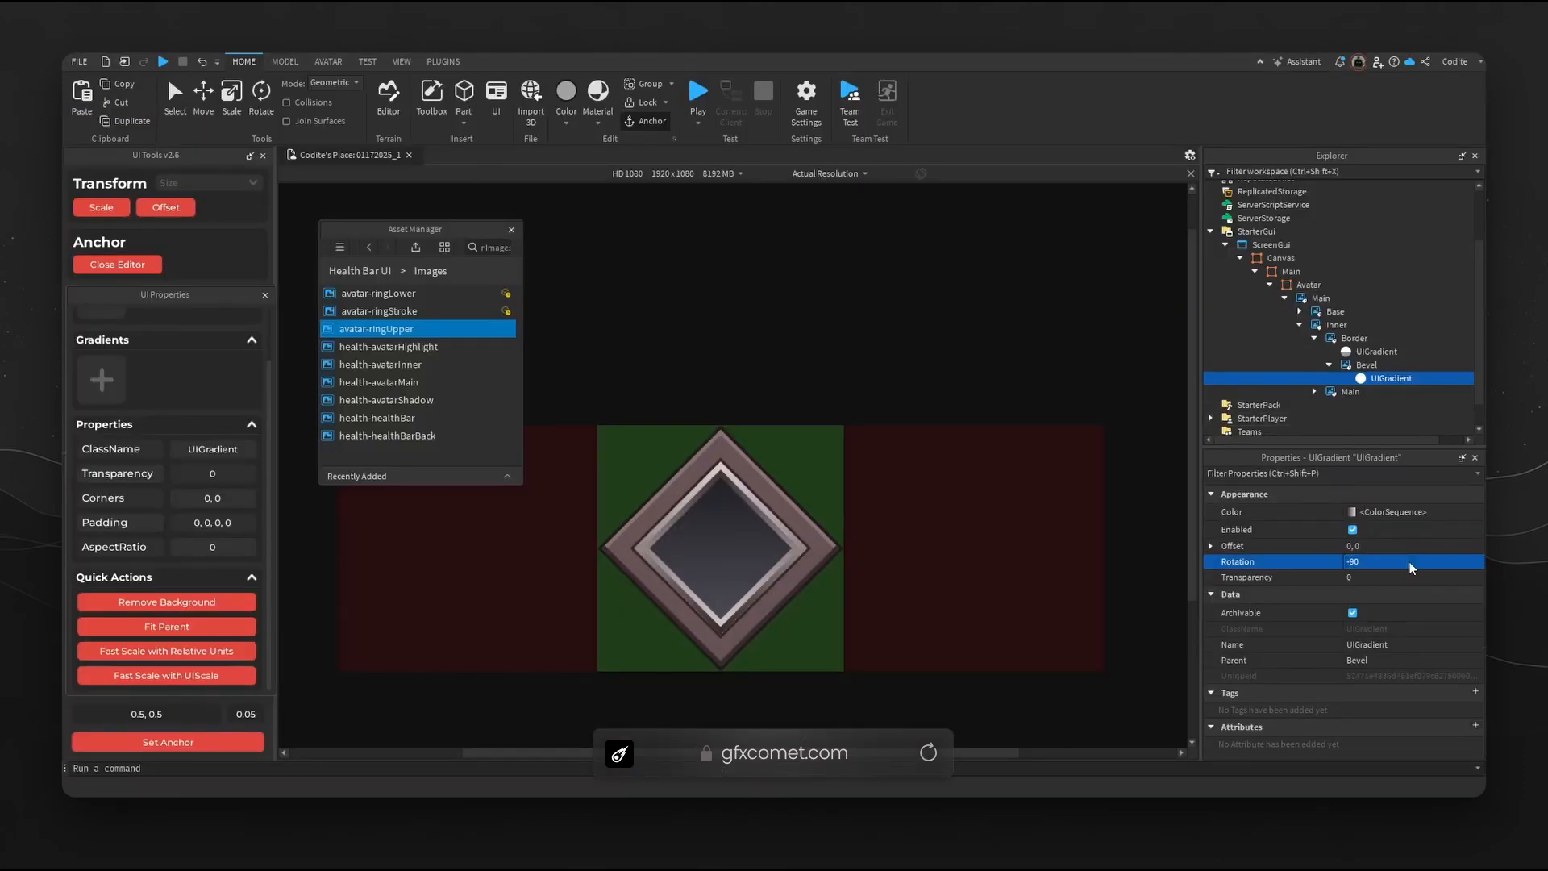
scroll(1111, 479, "down", 2)
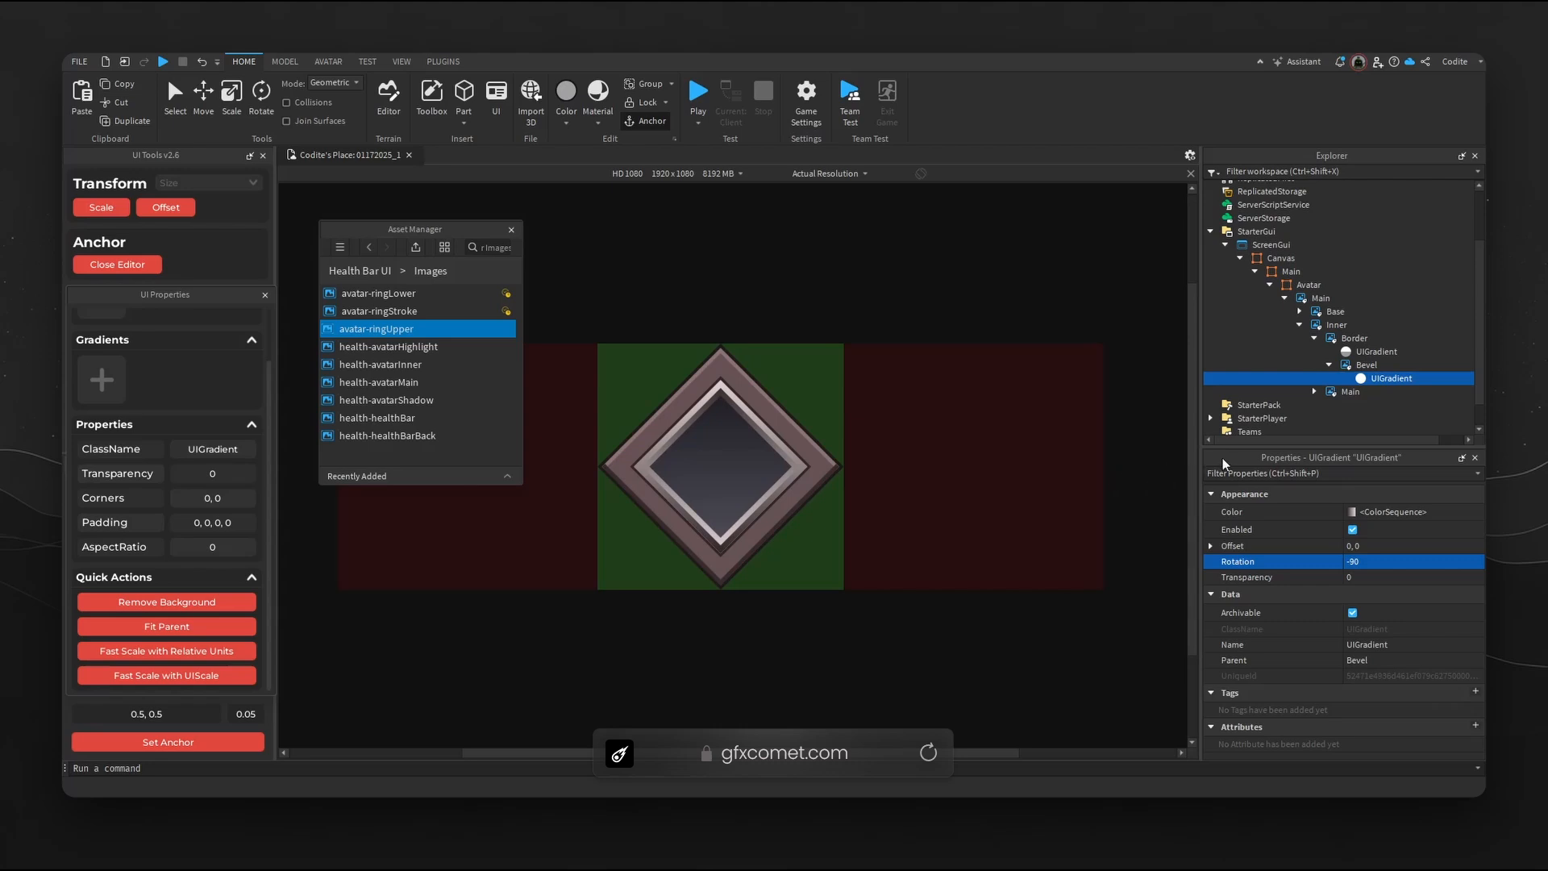
left_click(820, 543)
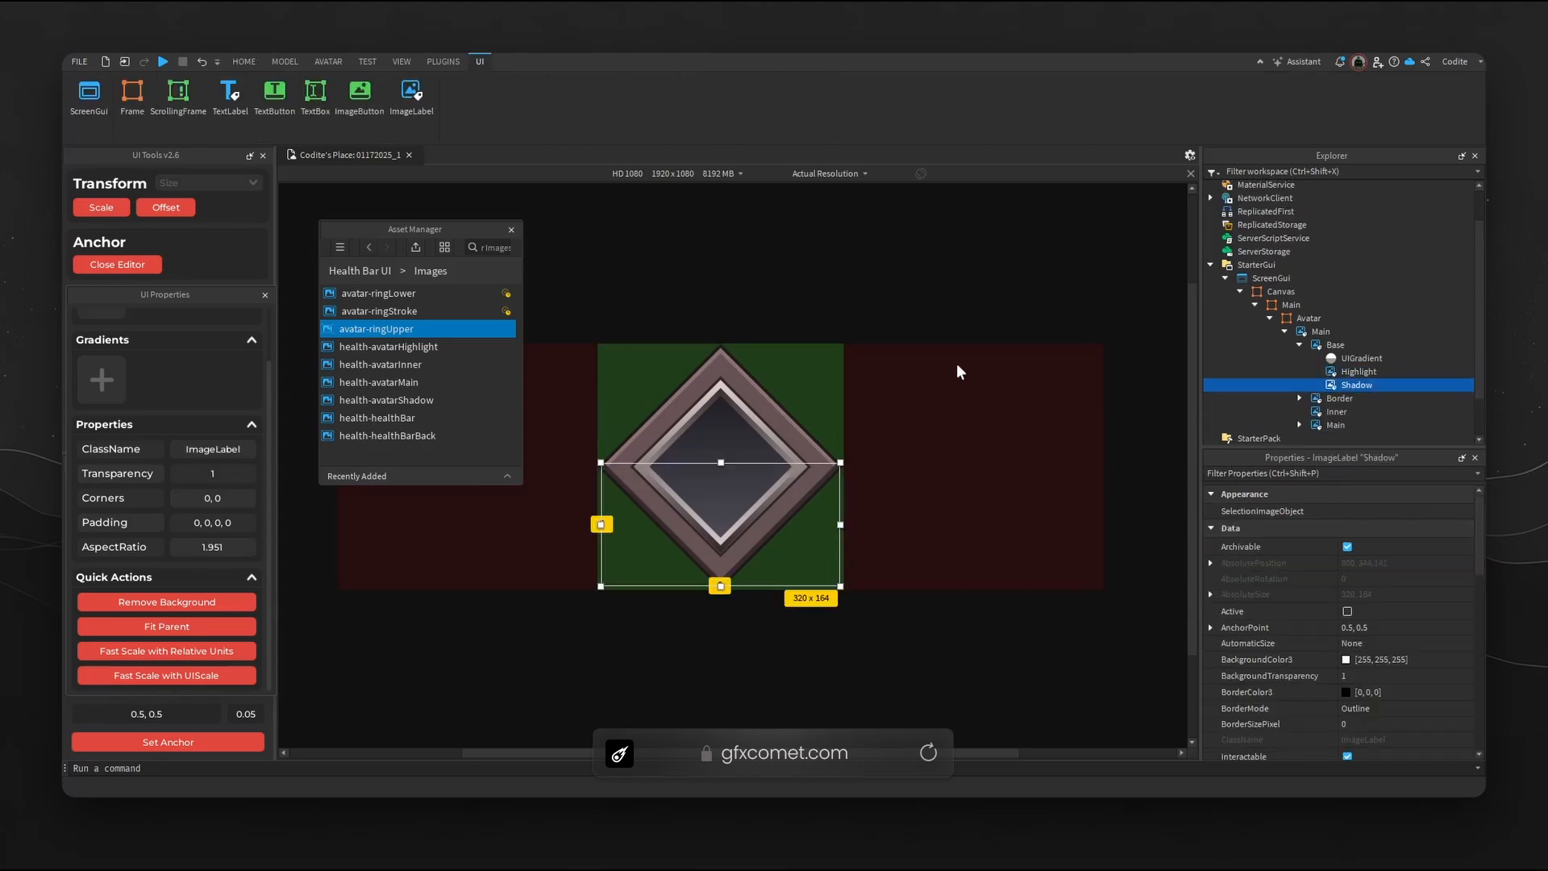
left_click(1315, 332)
left_click(1285, 331)
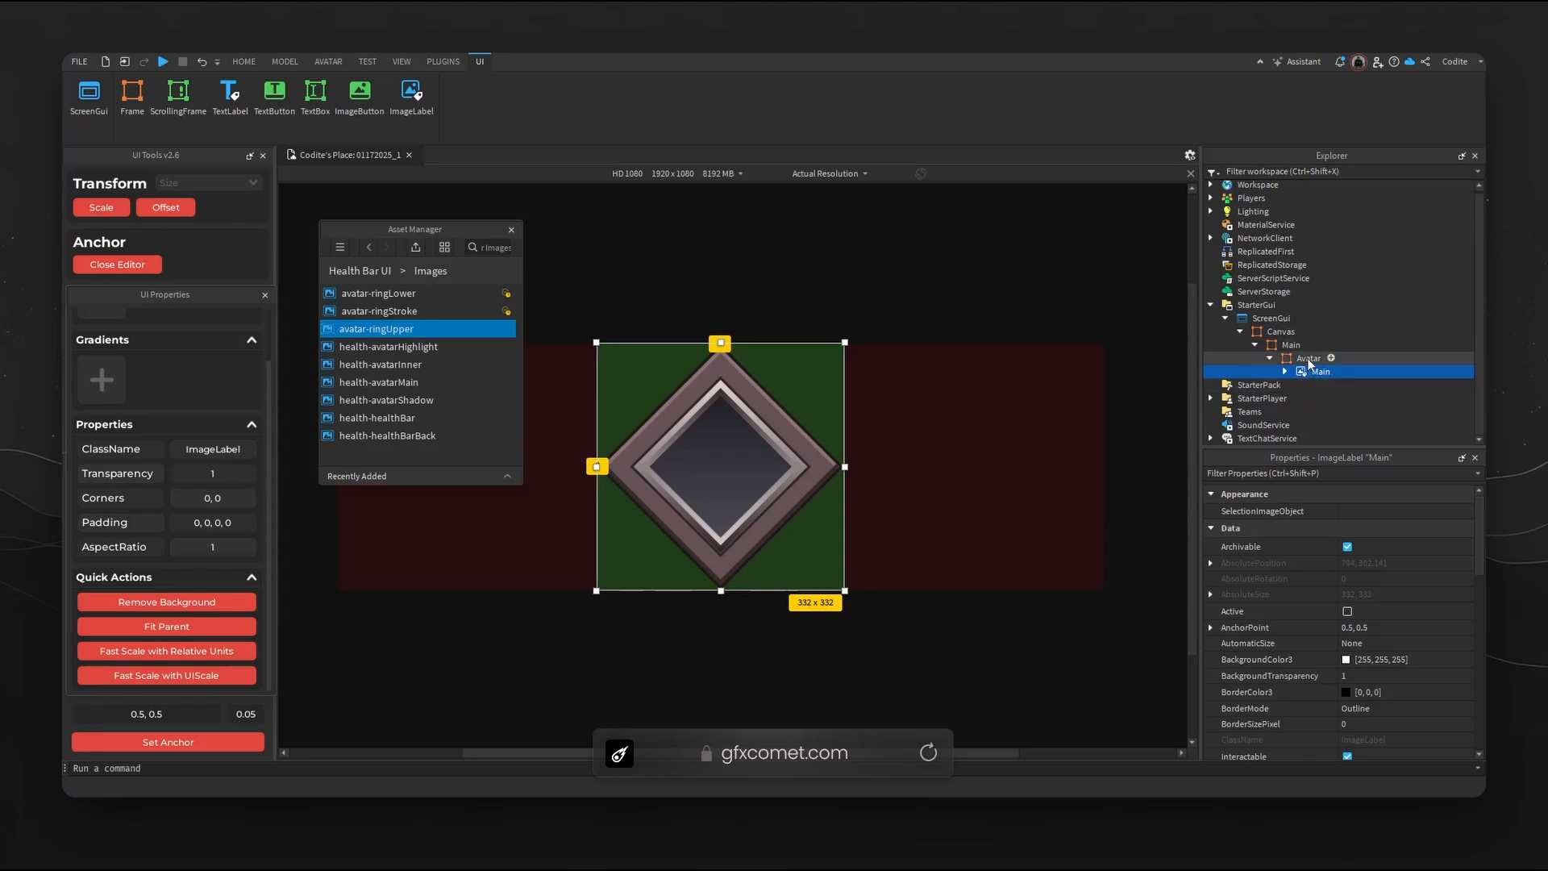
left_click(1305, 361)
left_click(1270, 358)
left_click(1294, 347)
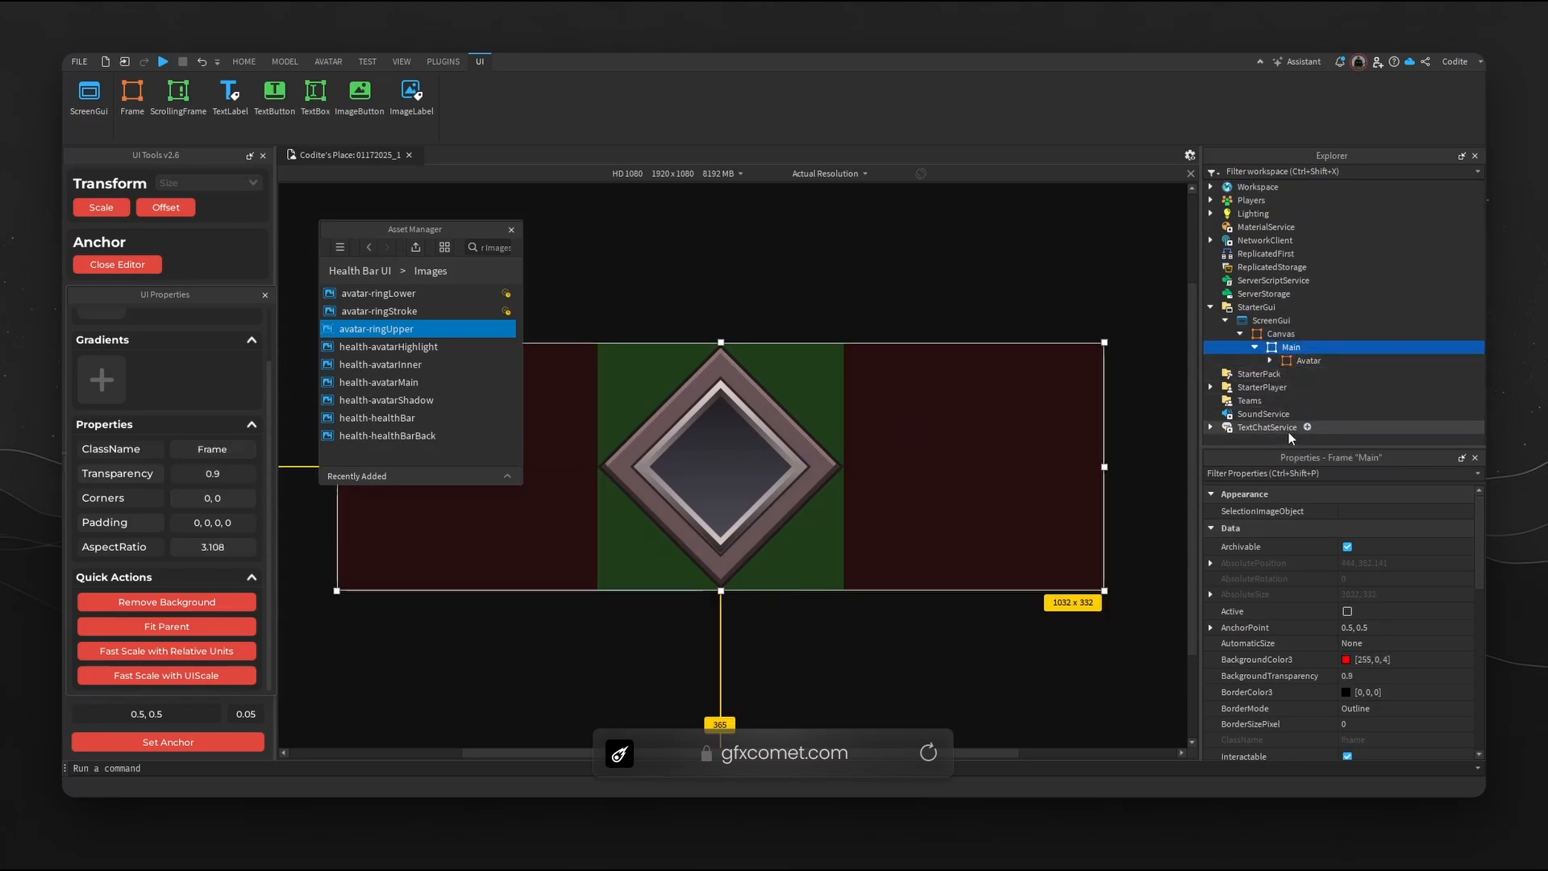
left_click(846, 390)
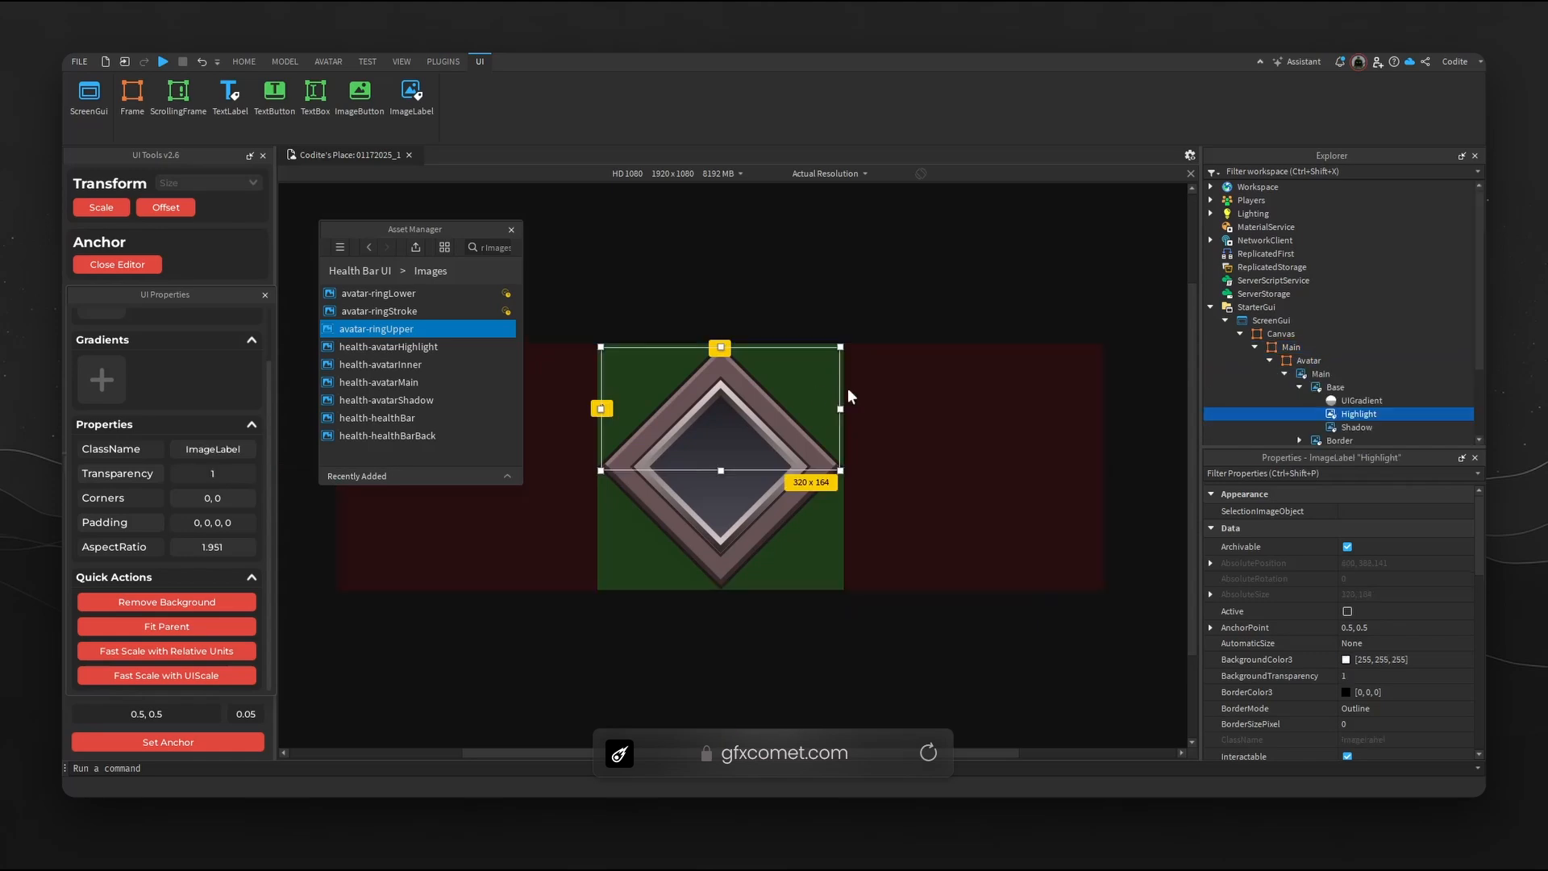
Set the X anchor point of the Avatar frame to 0.
left_click(1295, 361)
left_click(1270, 361)
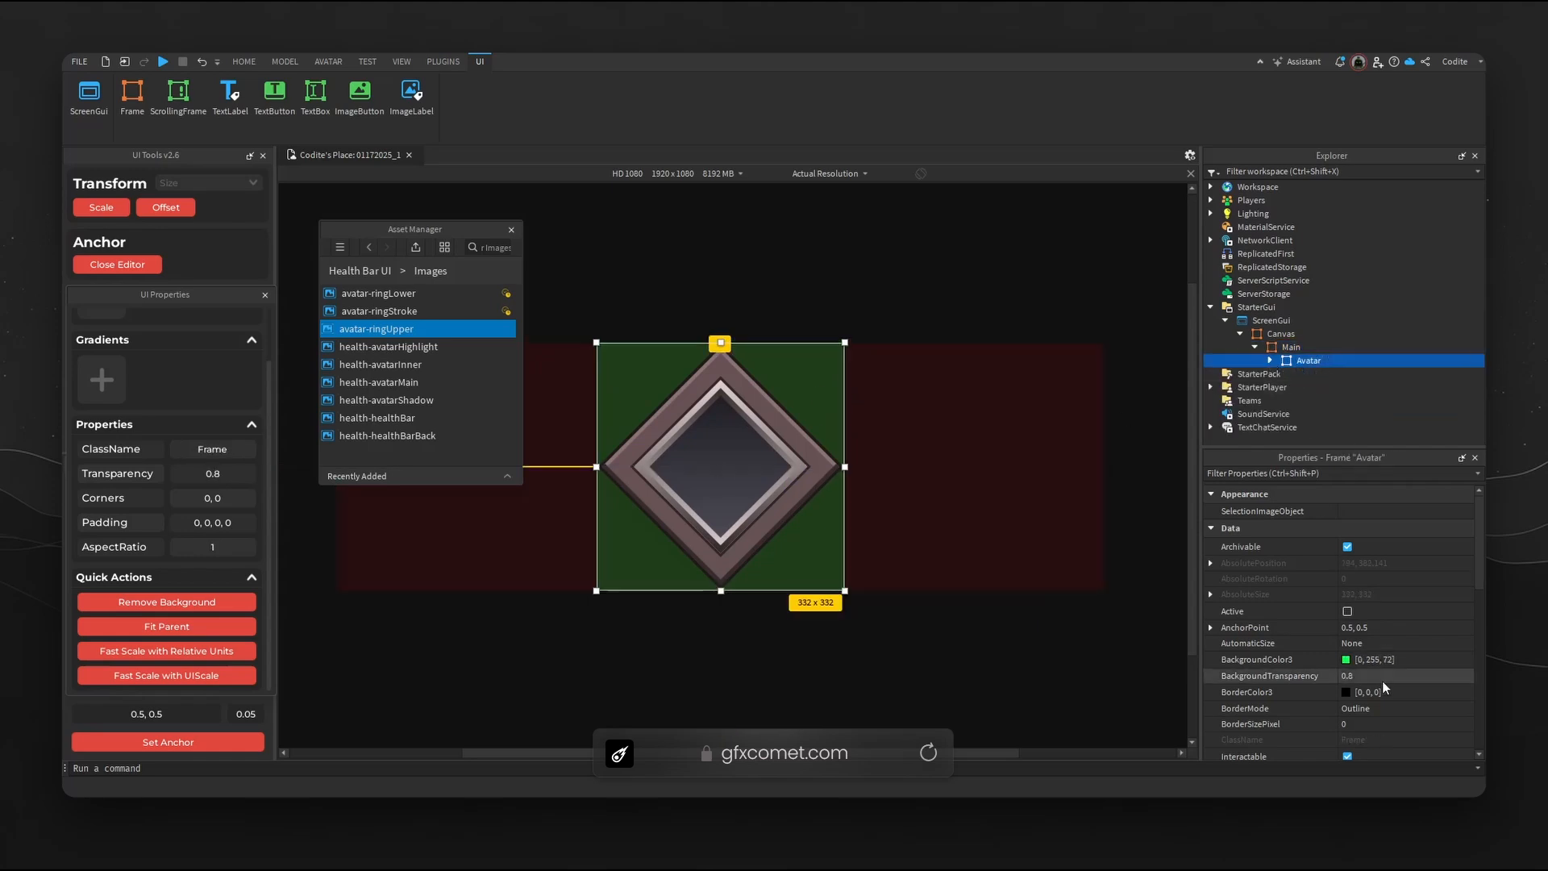
scroll(1391, 663, "down", 3)
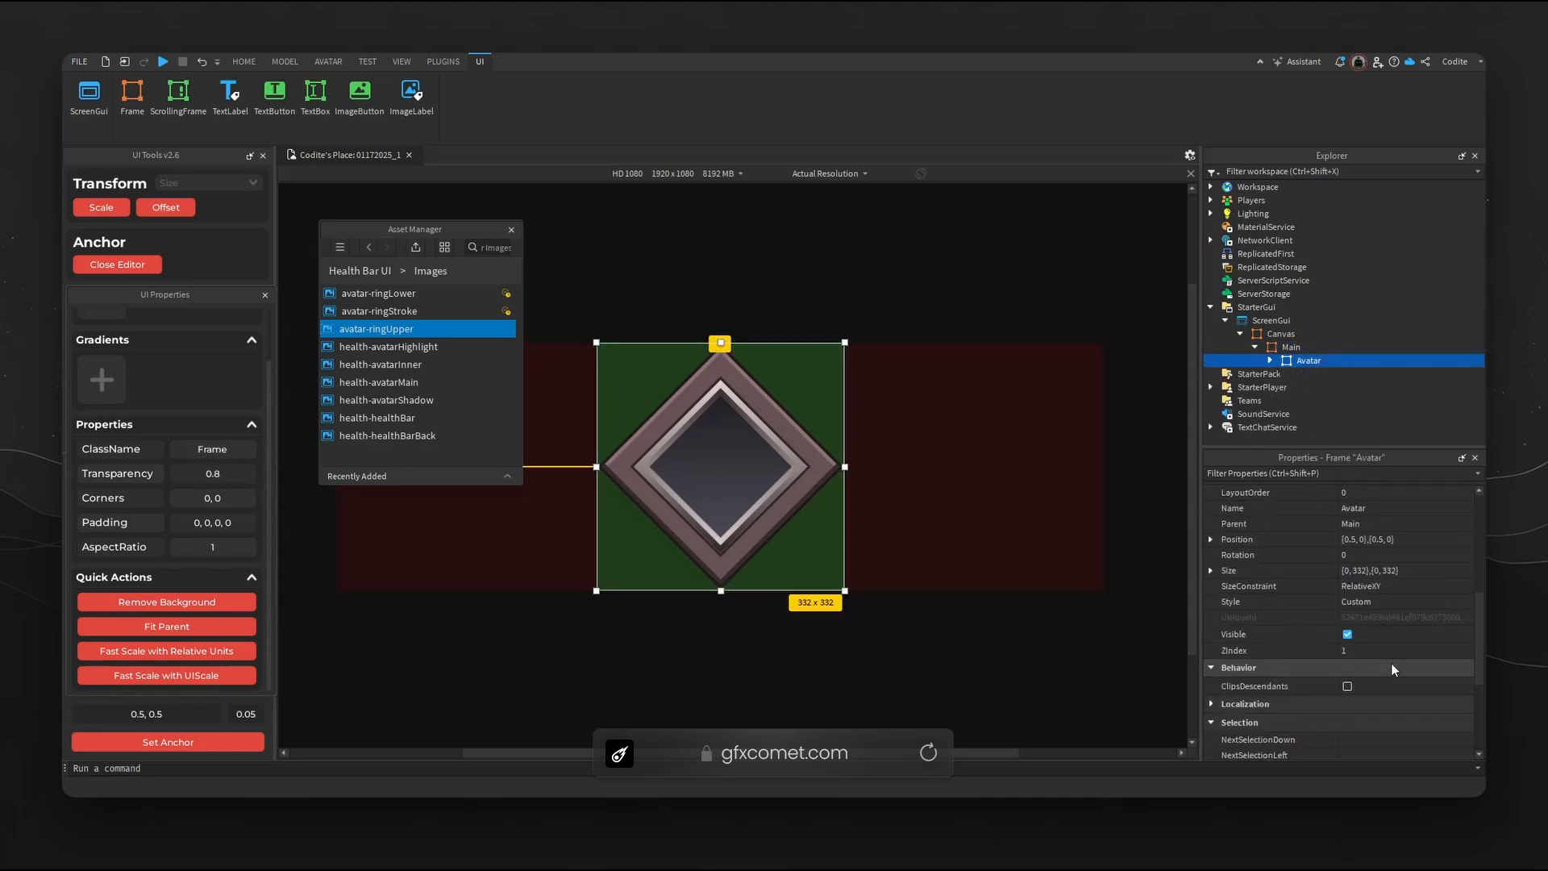
scroll(1382, 685, "up", 2)
left_click(1407, 582)
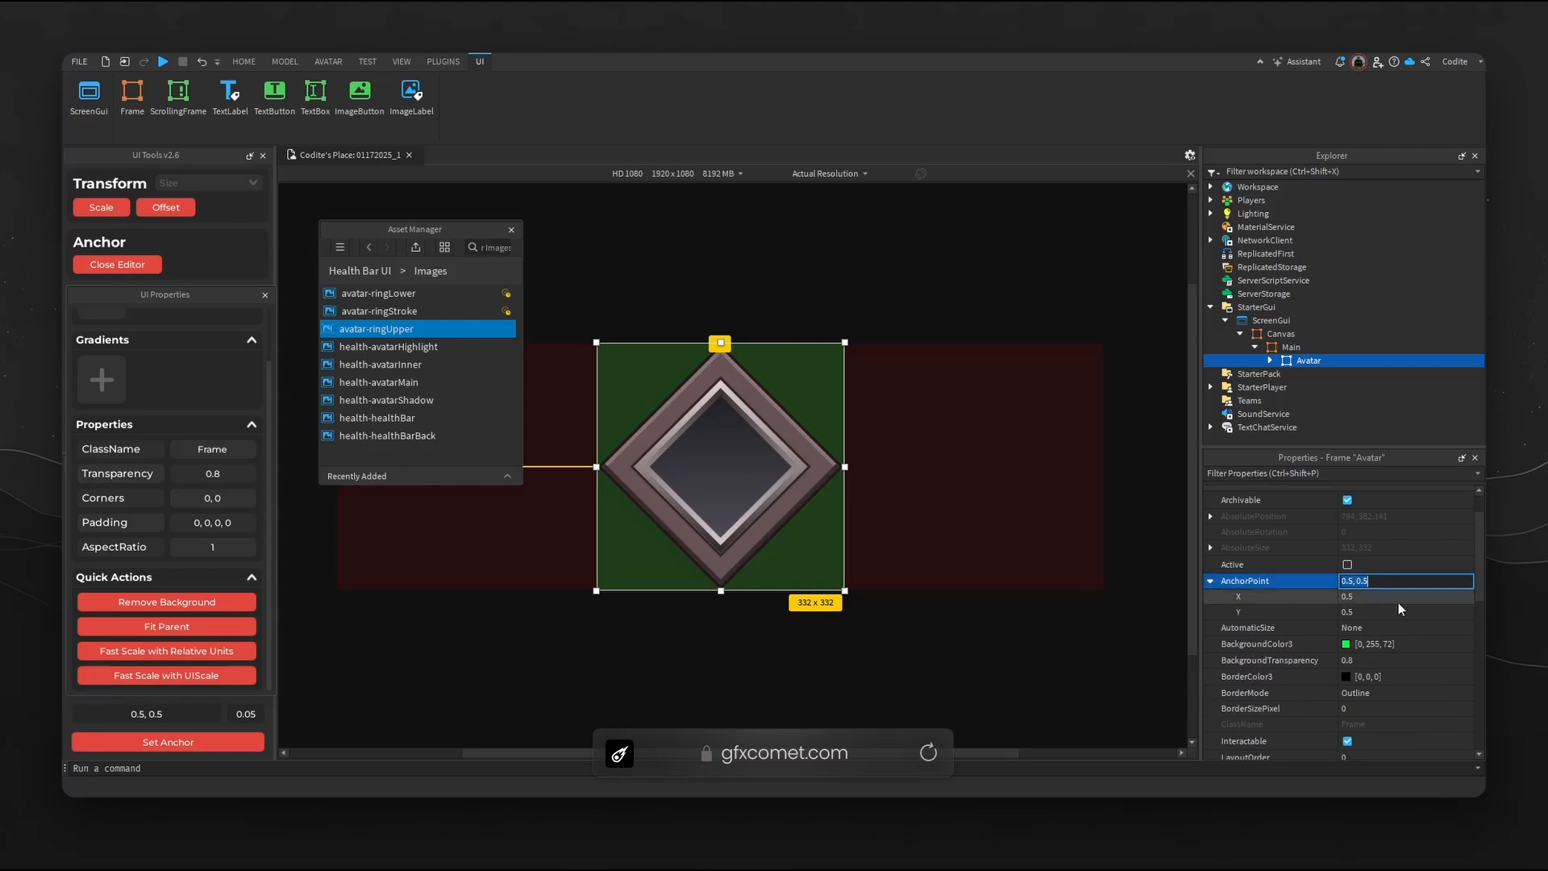
type("0")
key("Return")
Set the X position scale of the Avatar frame to 0.
scroll(1369, 615, "down", 4)
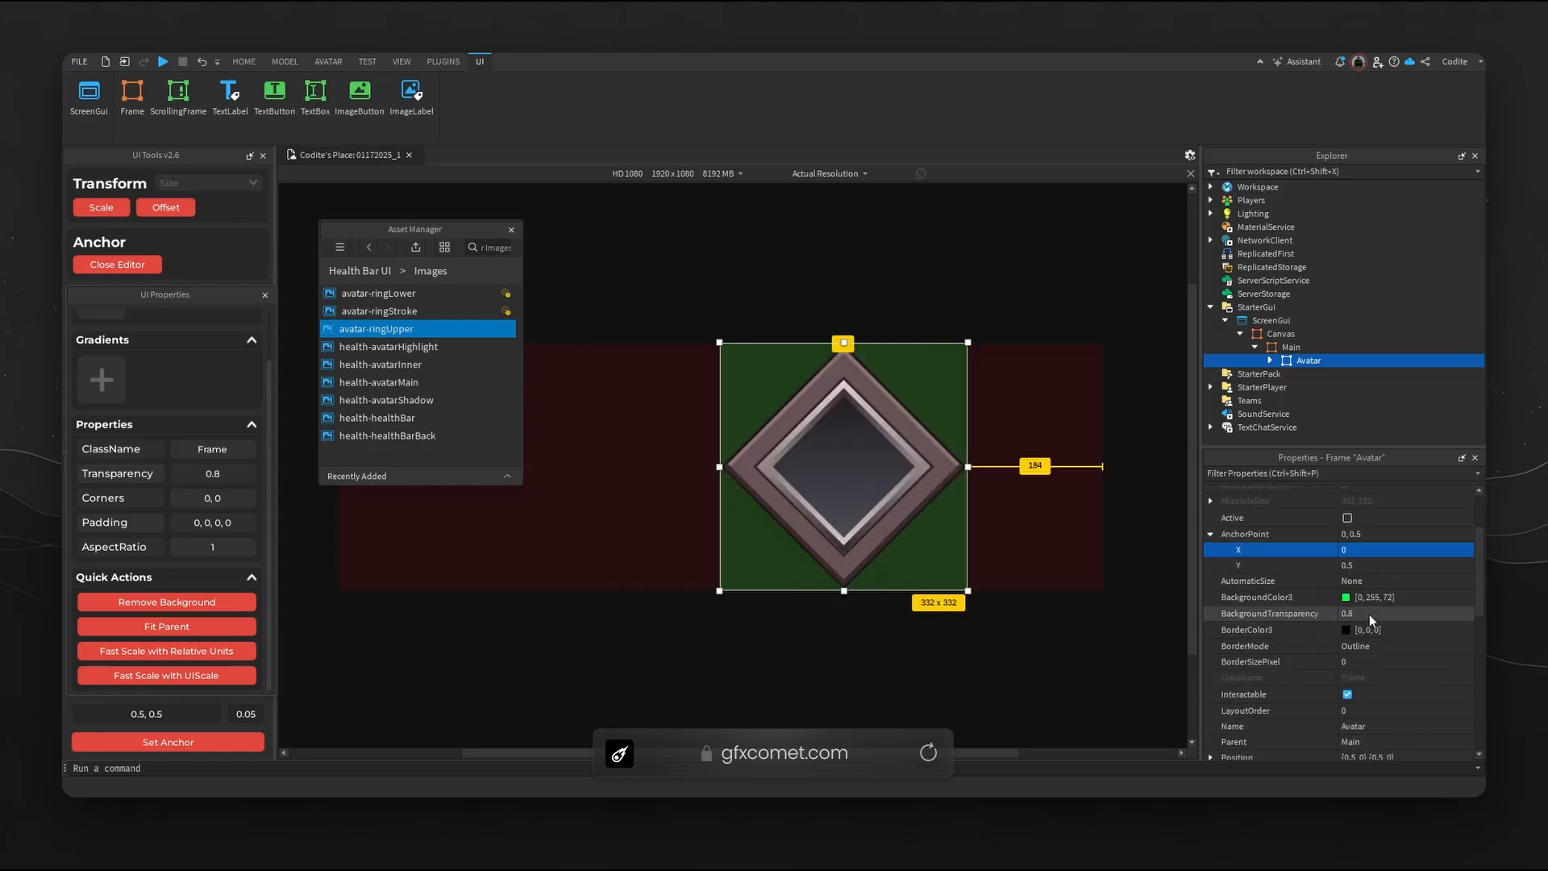
left_click(1212, 617)
left_click(1225, 632)
left_click(1401, 647)
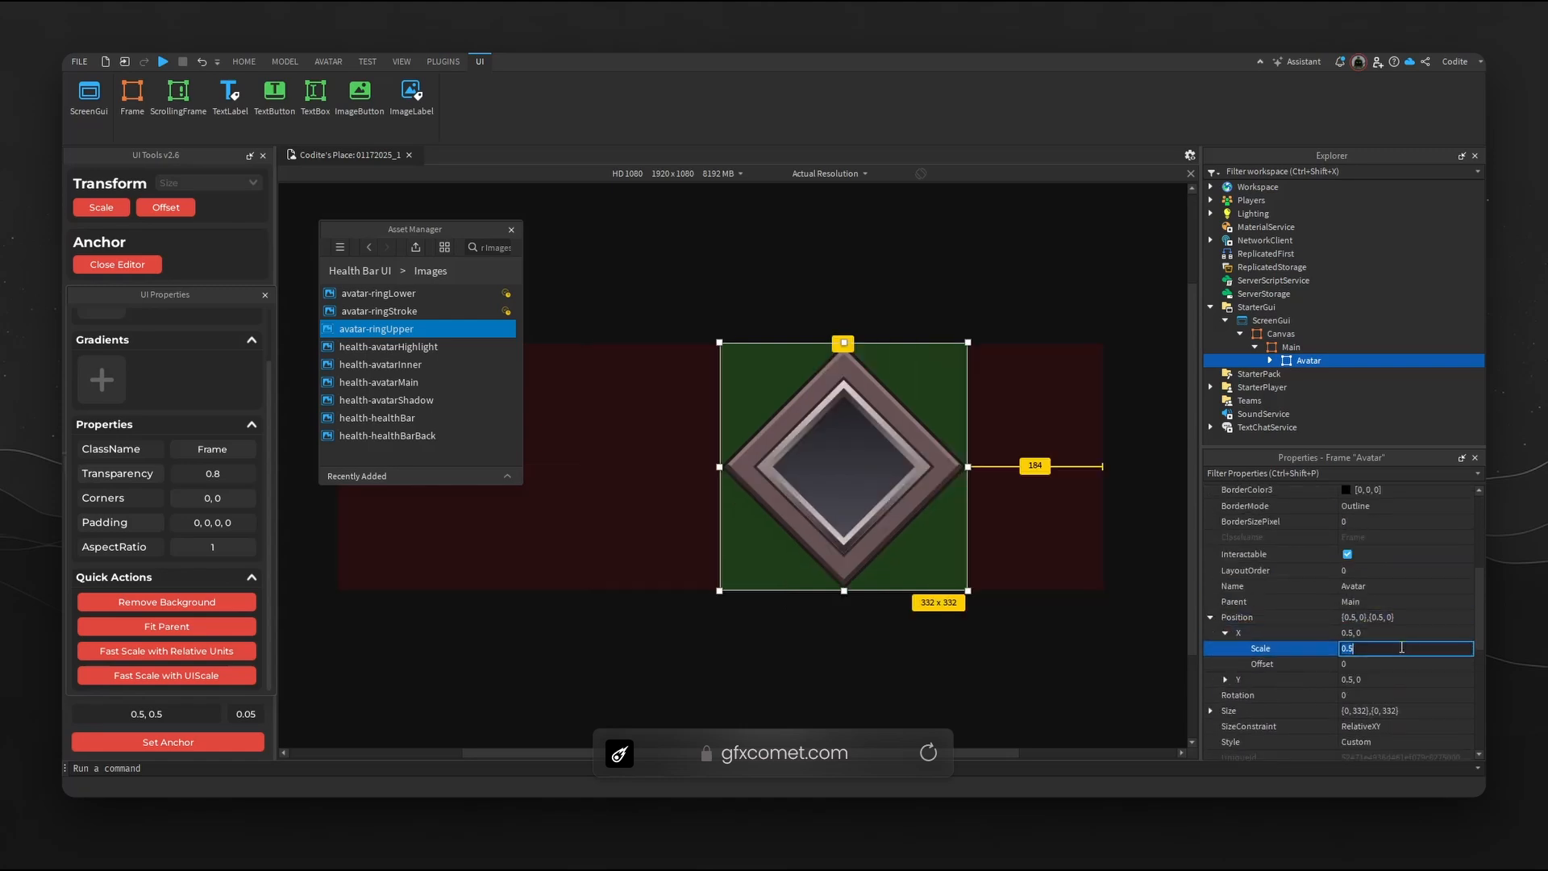
type("0")
key("Return")
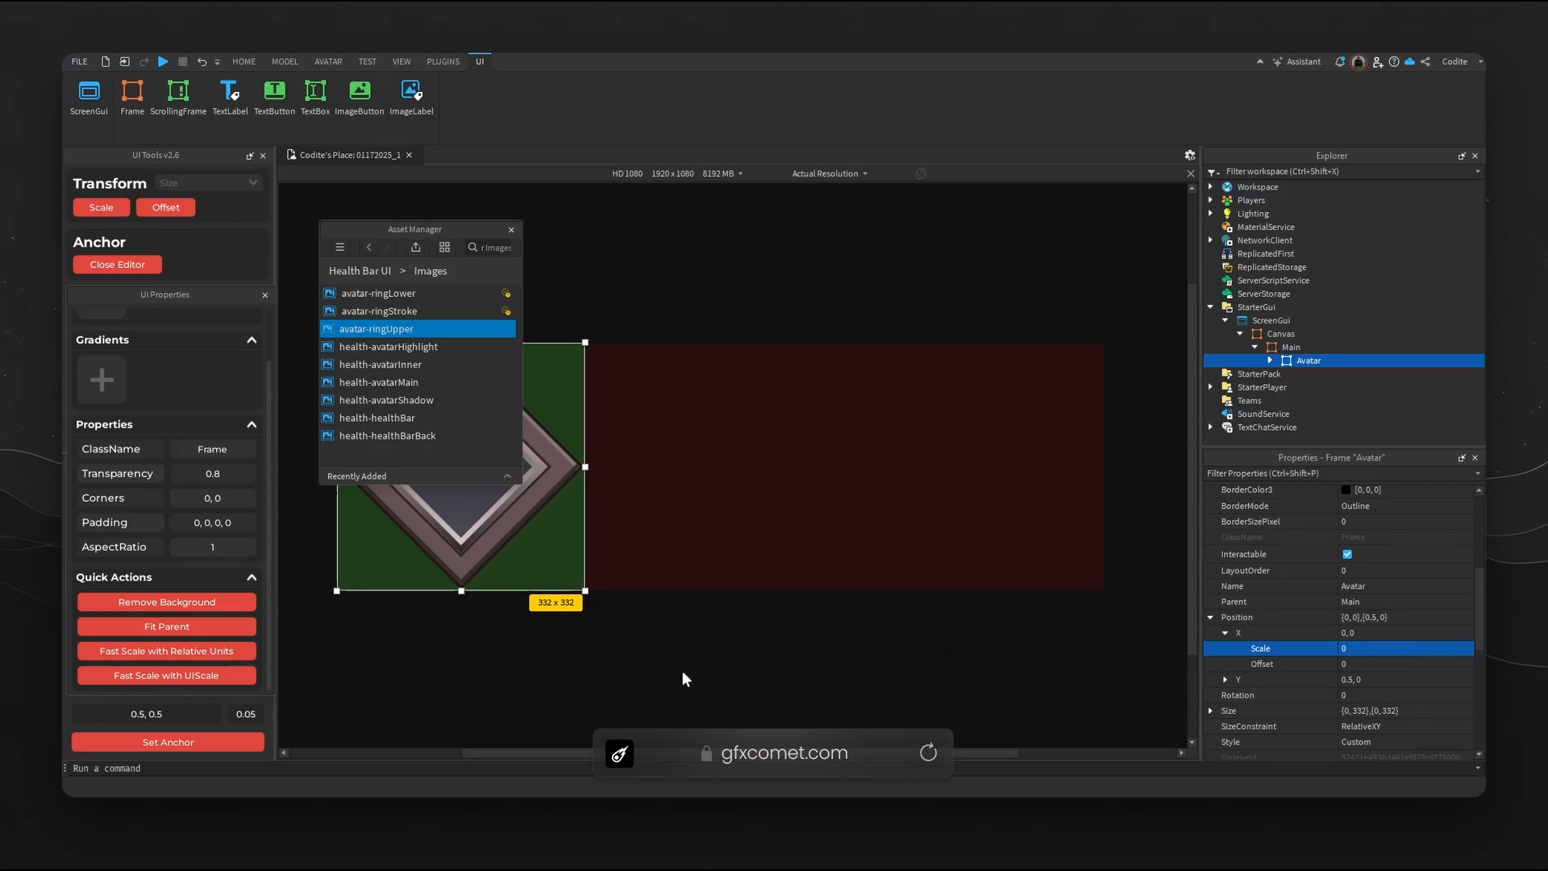
Insert a new Frame inside the Main frame and centre it with a 0.5, 0.5 anchor.
left_click(1291, 347)
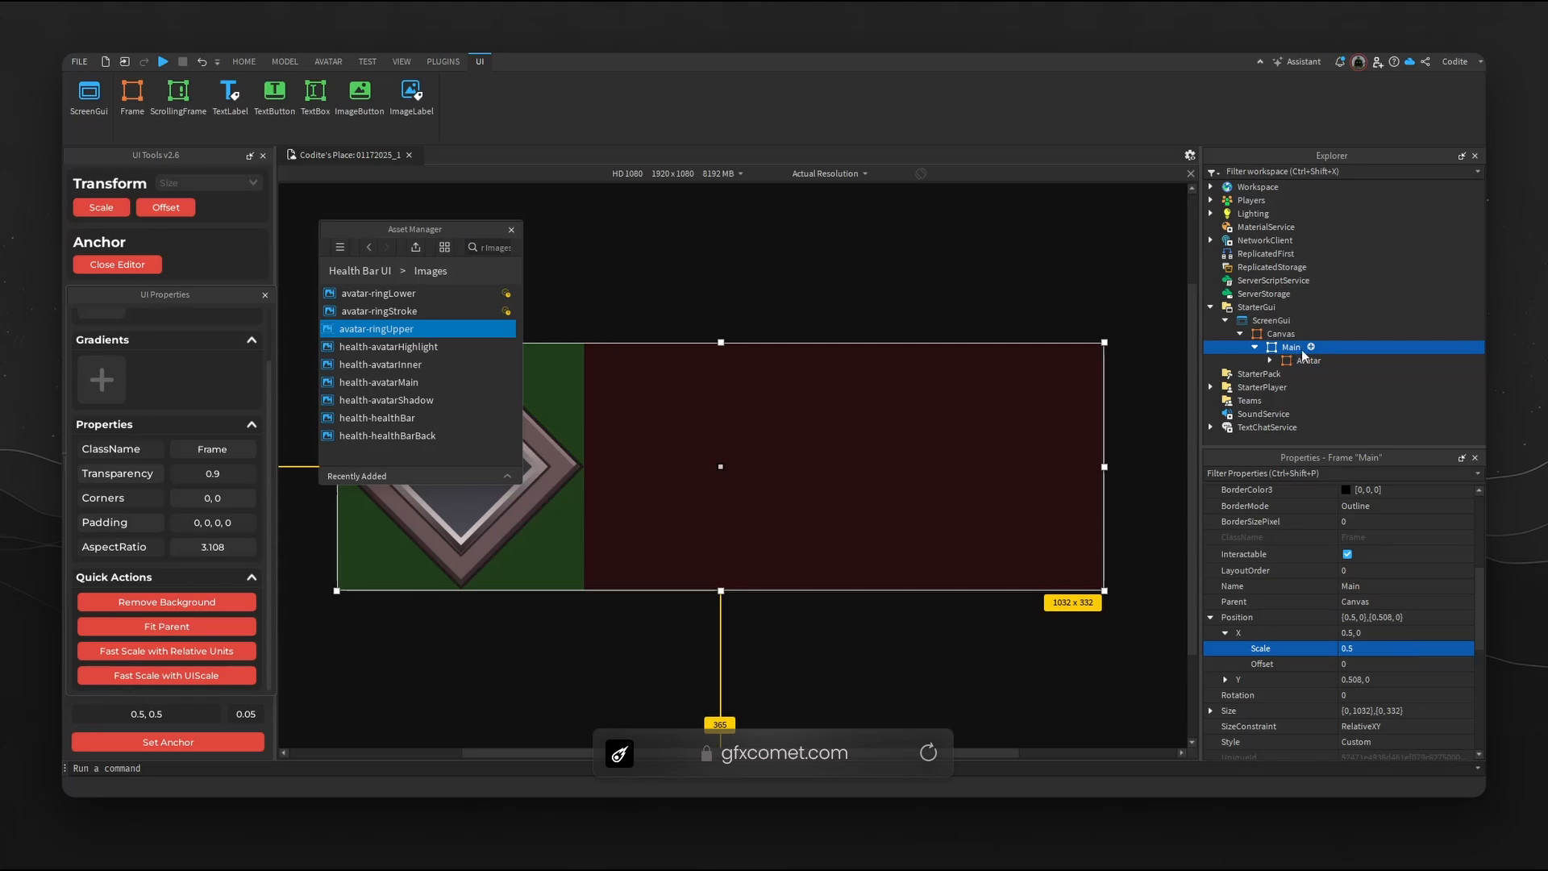
left_click(1311, 347)
left_click(1299, 386)
left_click(1308, 375)
left_click(168, 742)
Set the new frame's size offsets to 788 in X and 107 in Y.
scroll(1216, 576, "down", 3)
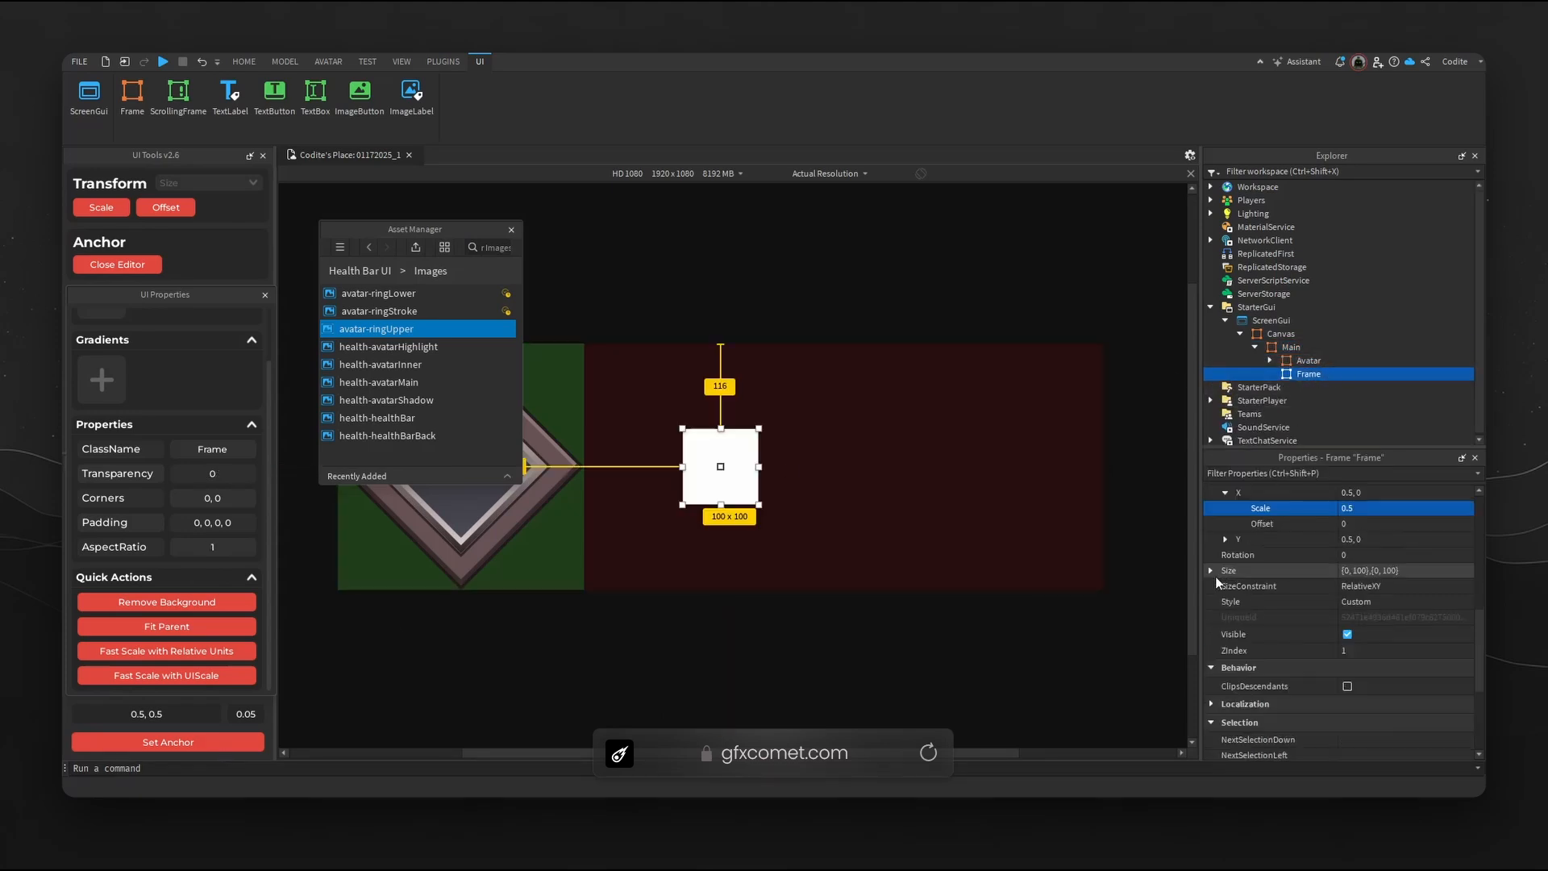
left_click(1212, 571)
left_click(1227, 586)
left_click(1396, 617)
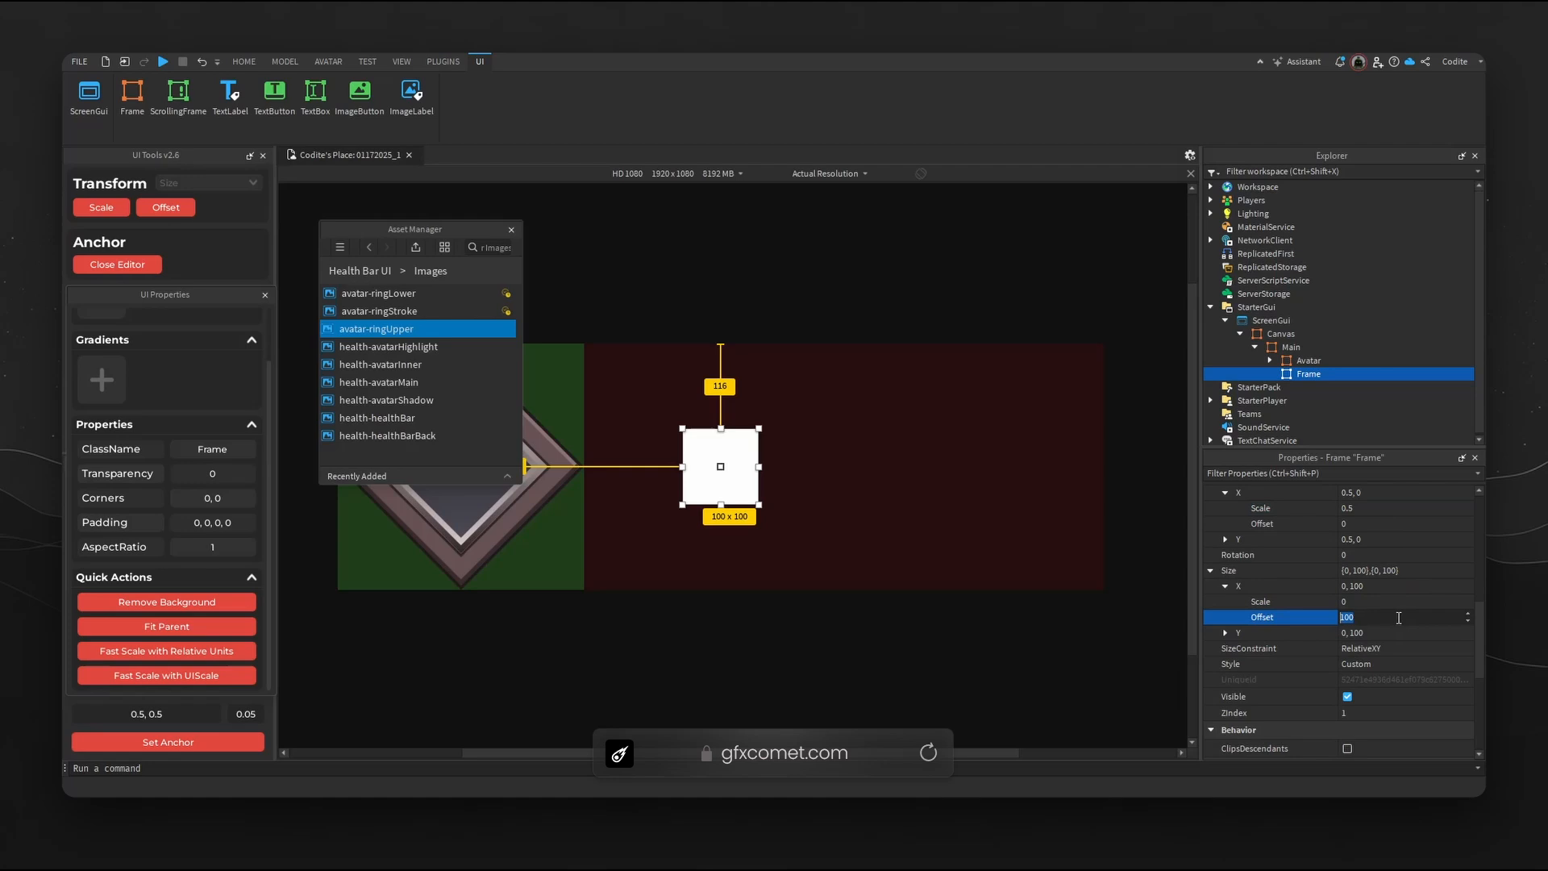
type("788")
key("Return")
left_click(1227, 632)
left_click(1386, 662)
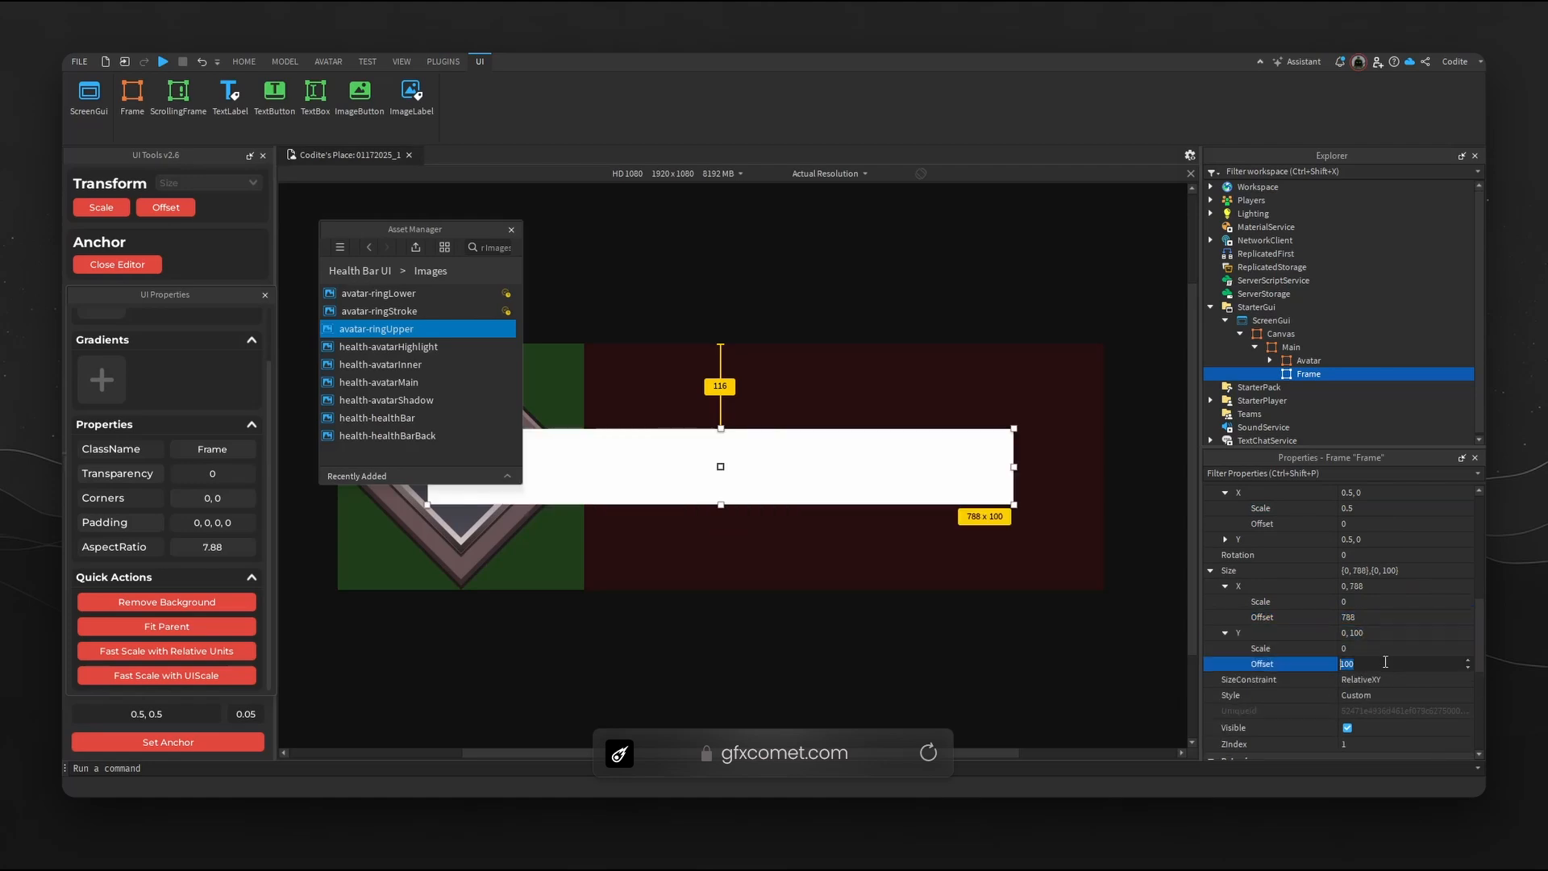
type("107")
key("Return")
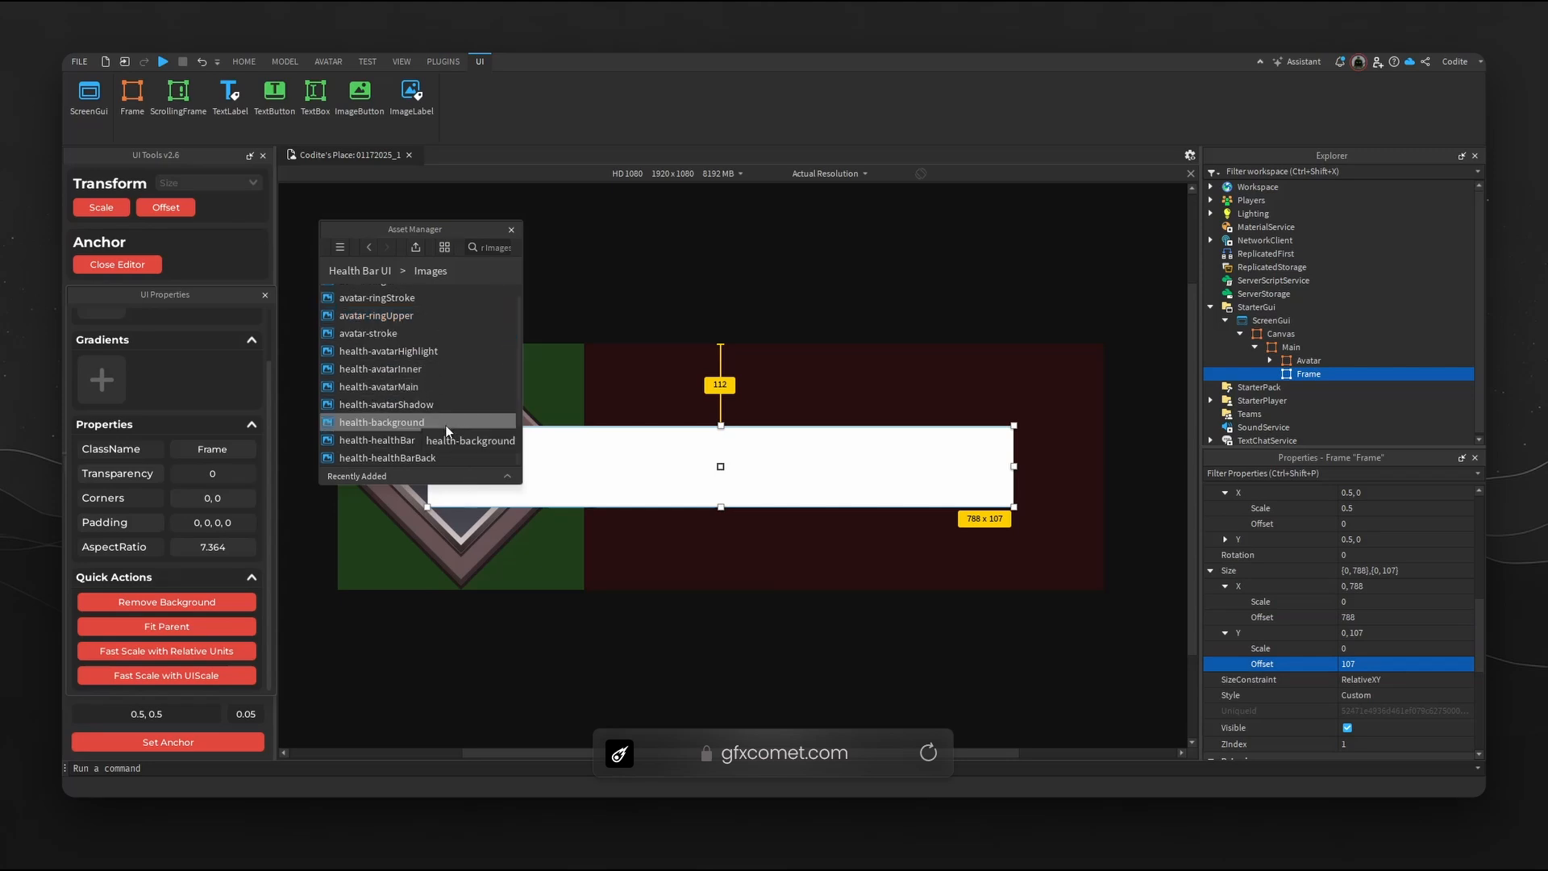
Copy the asset ID of the health-background image.
right_click(443, 424)
left_click(510, 493)
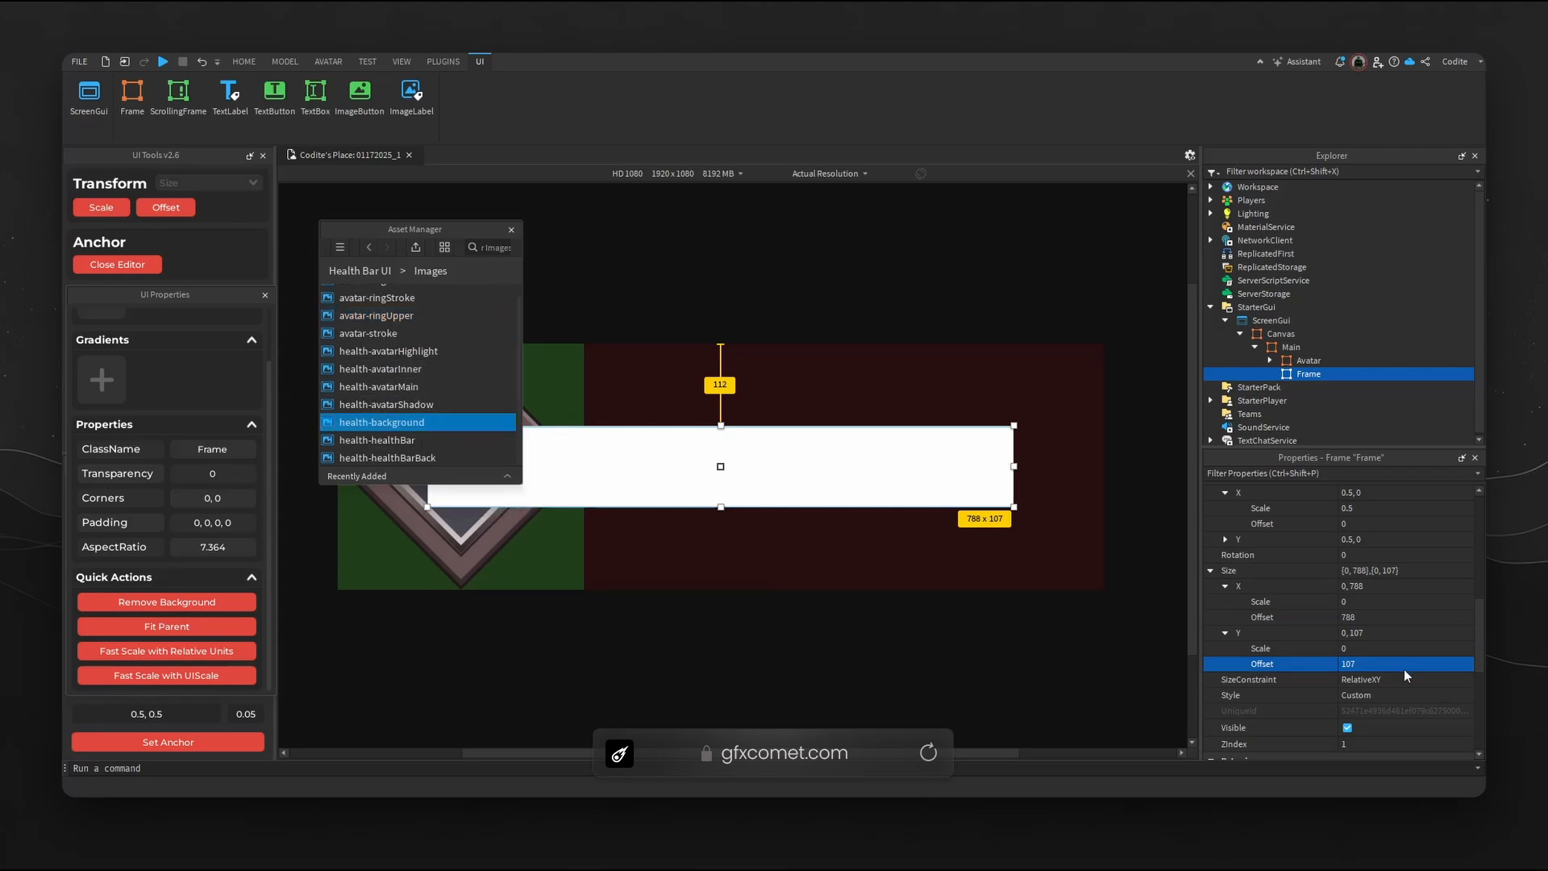
scroll(1405, 669, "down", 3)
scroll(1401, 666, "up", 10)
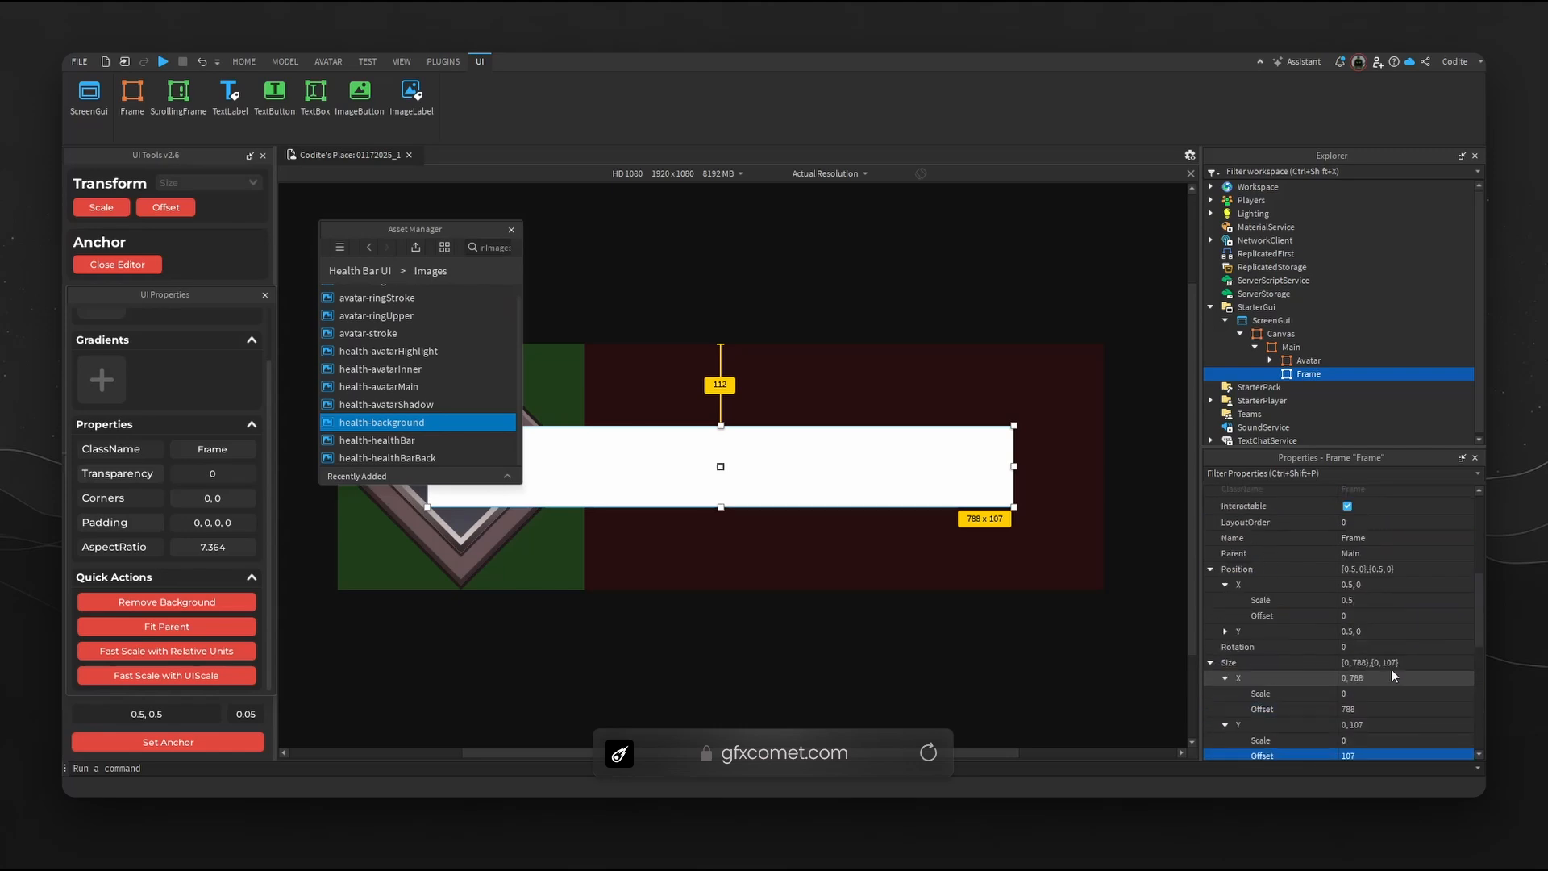
scroll(1390, 666, "down", 10)
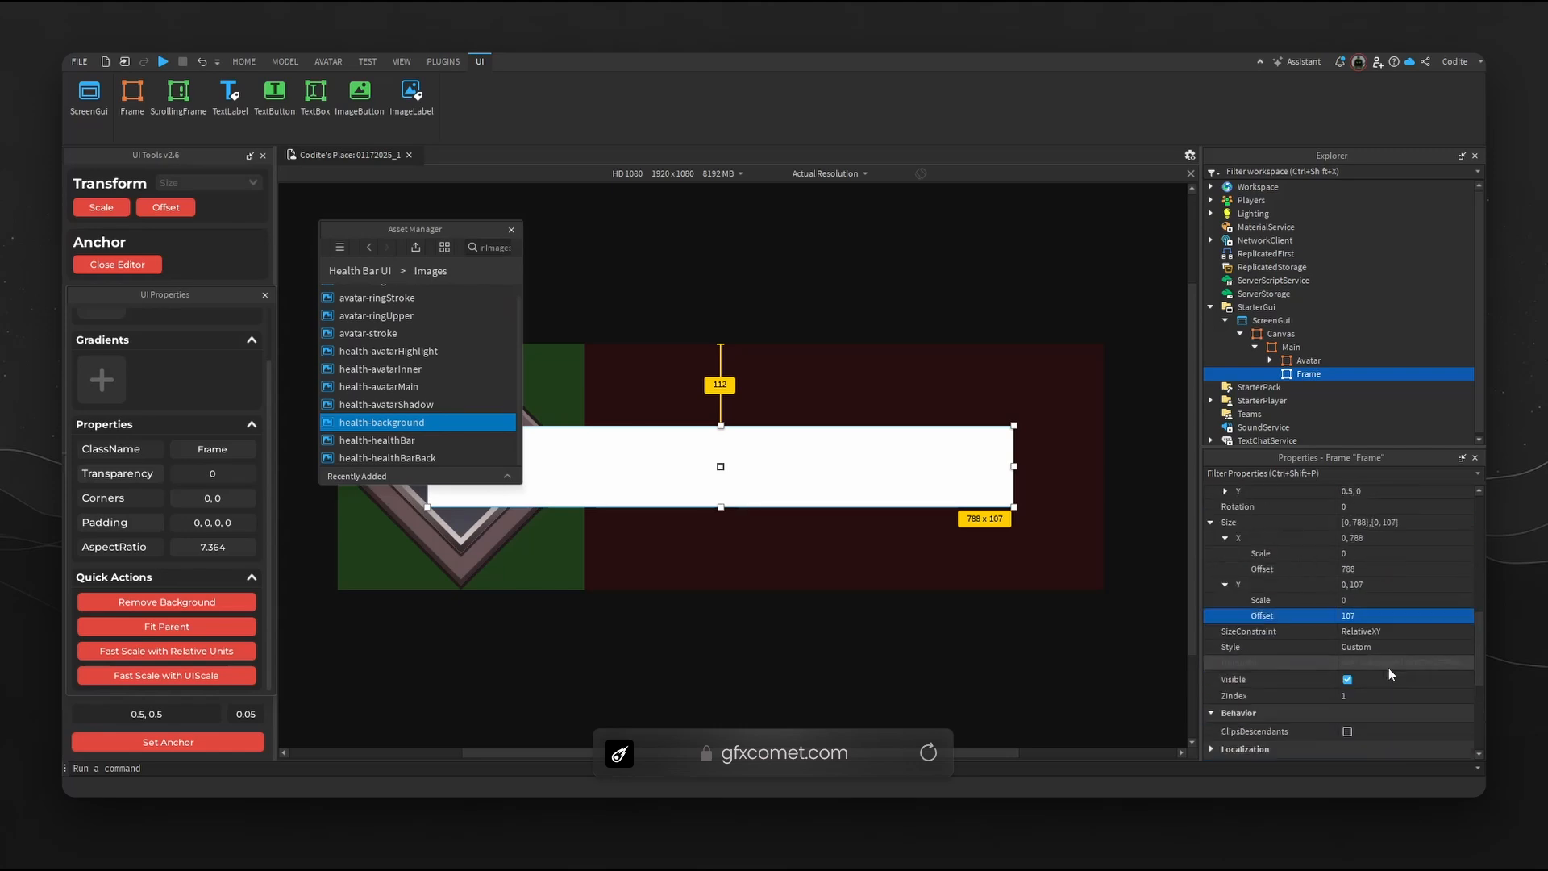
Remove the background of the new 788 by 107 frame and rename it Health.
left_click(211, 603)
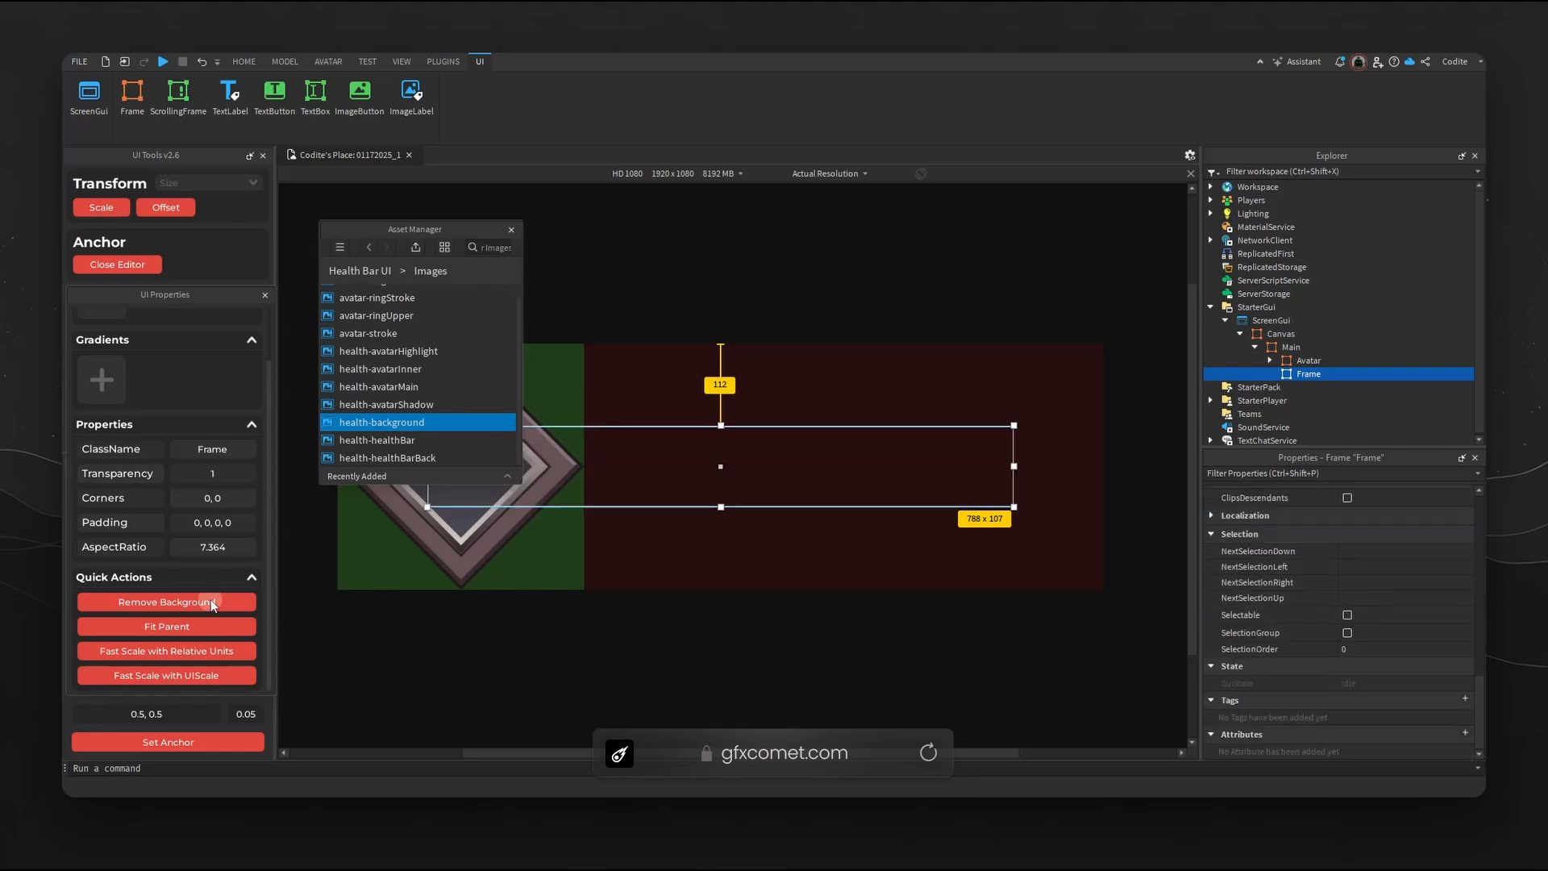
double_click(1308, 374)
type("Health")
key("Return")
Insert an ImageLabel inside the Health frame and name it Main.
left_click(1332, 373)
type("image")
key("Return")
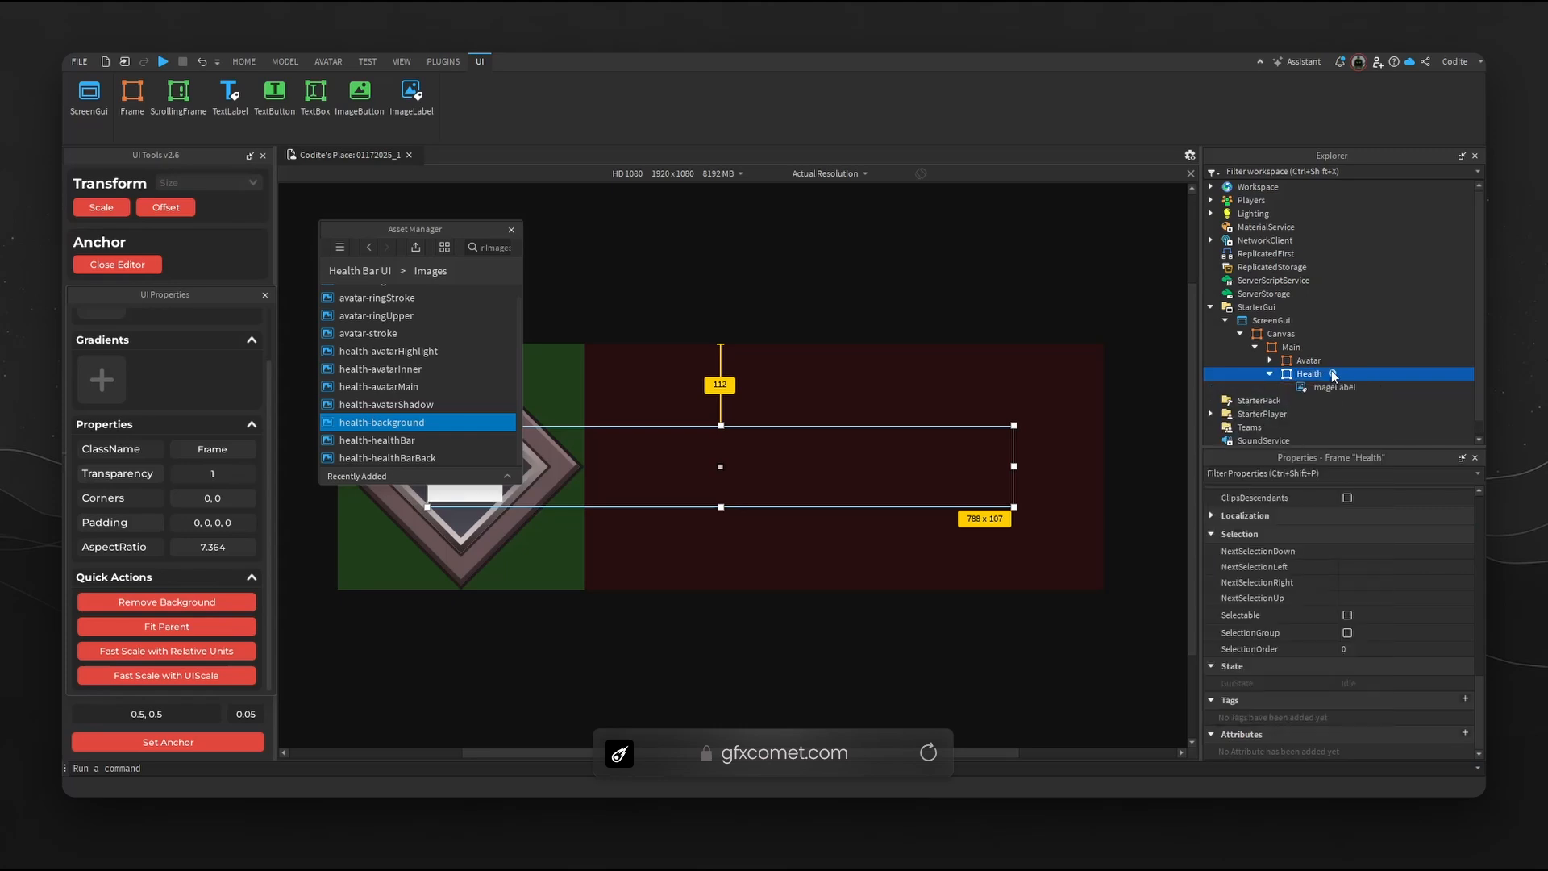
double_click(1334, 387)
type("Main")
key("Return")
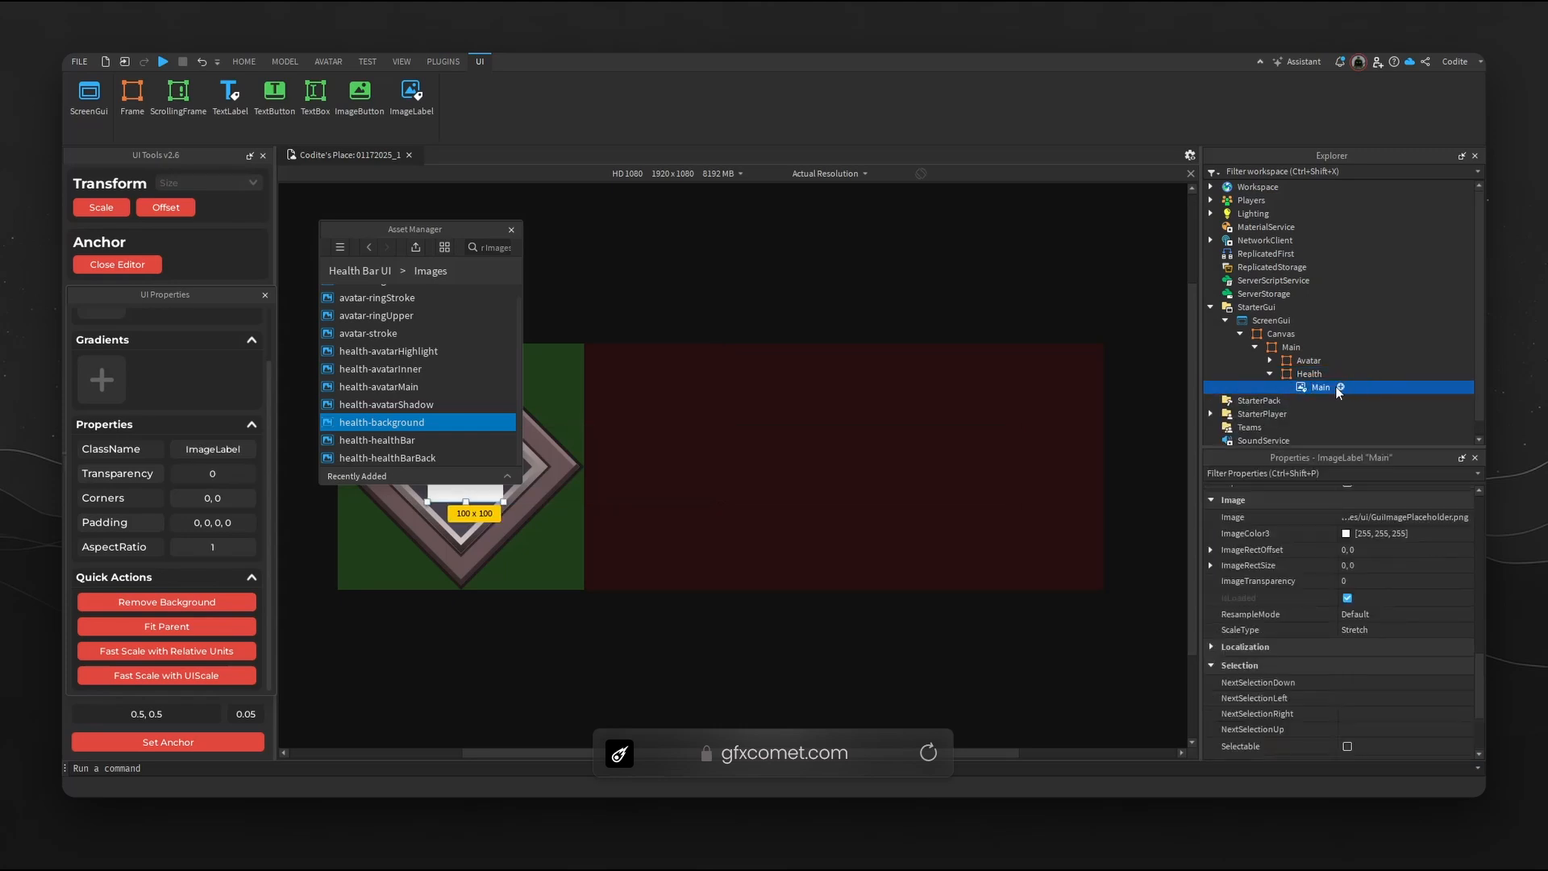
Make the Main label fill the Health frame without a background and assign the health-background asset as its image.
left_click(213, 741)
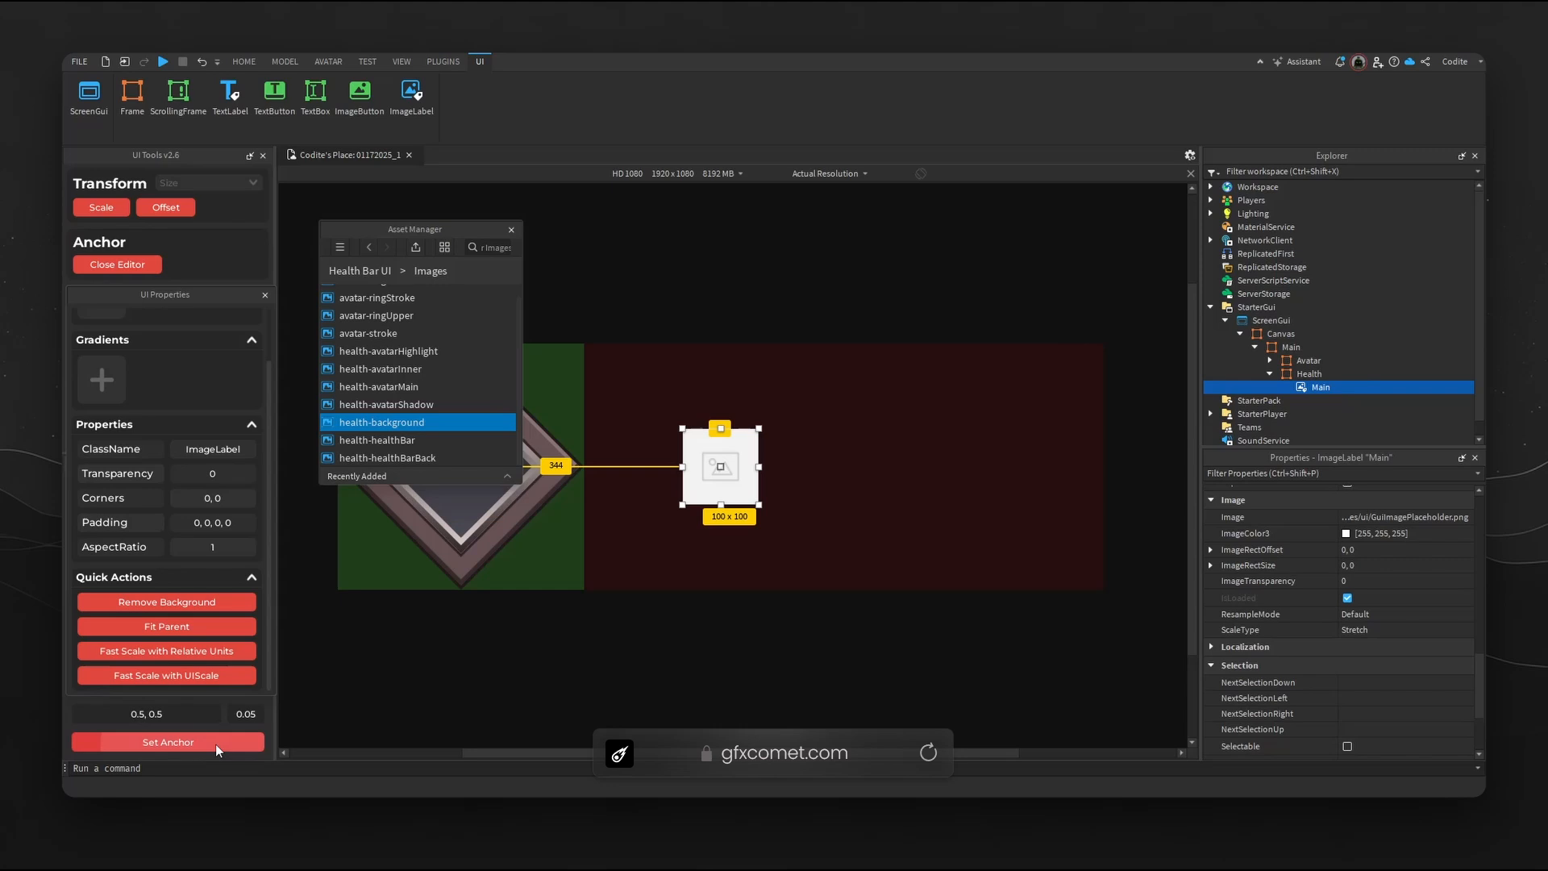
left_click(196, 628)
left_click(187, 604)
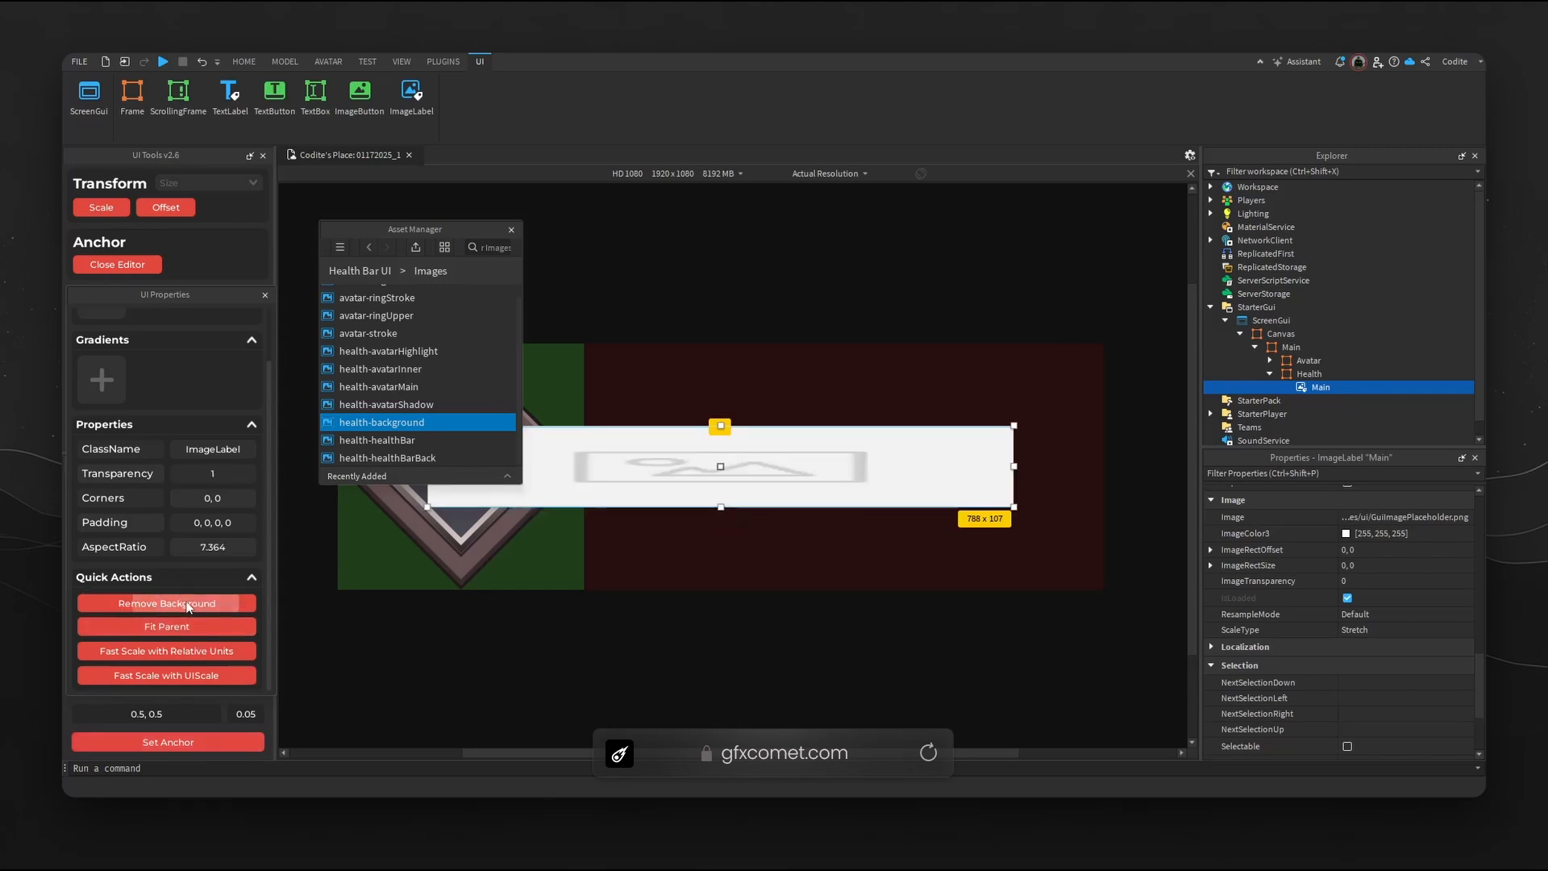
left_click(1380, 519)
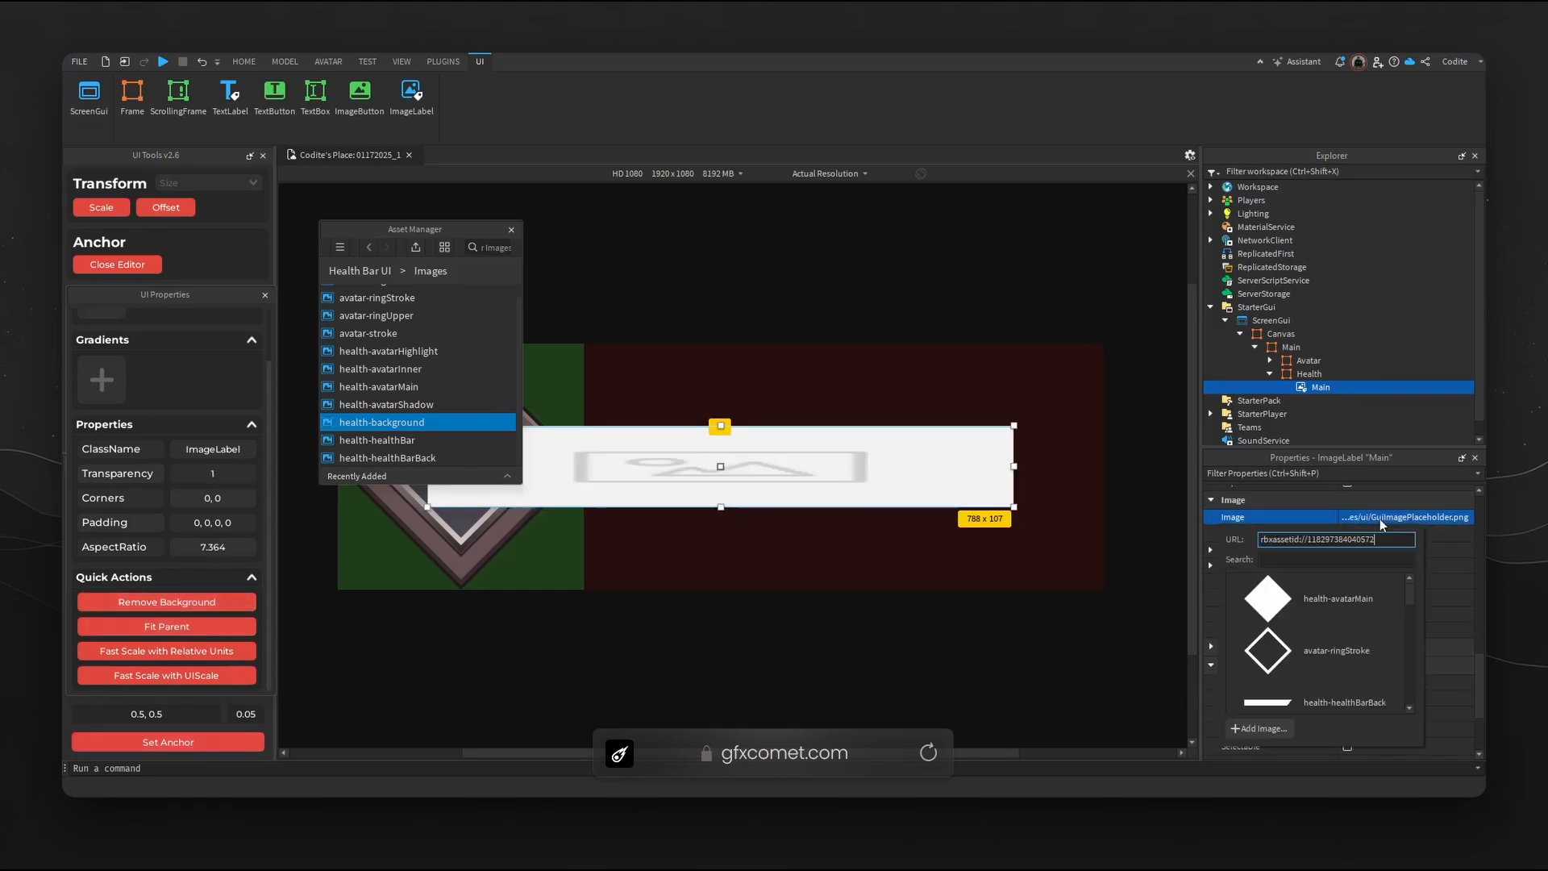
key("Return")
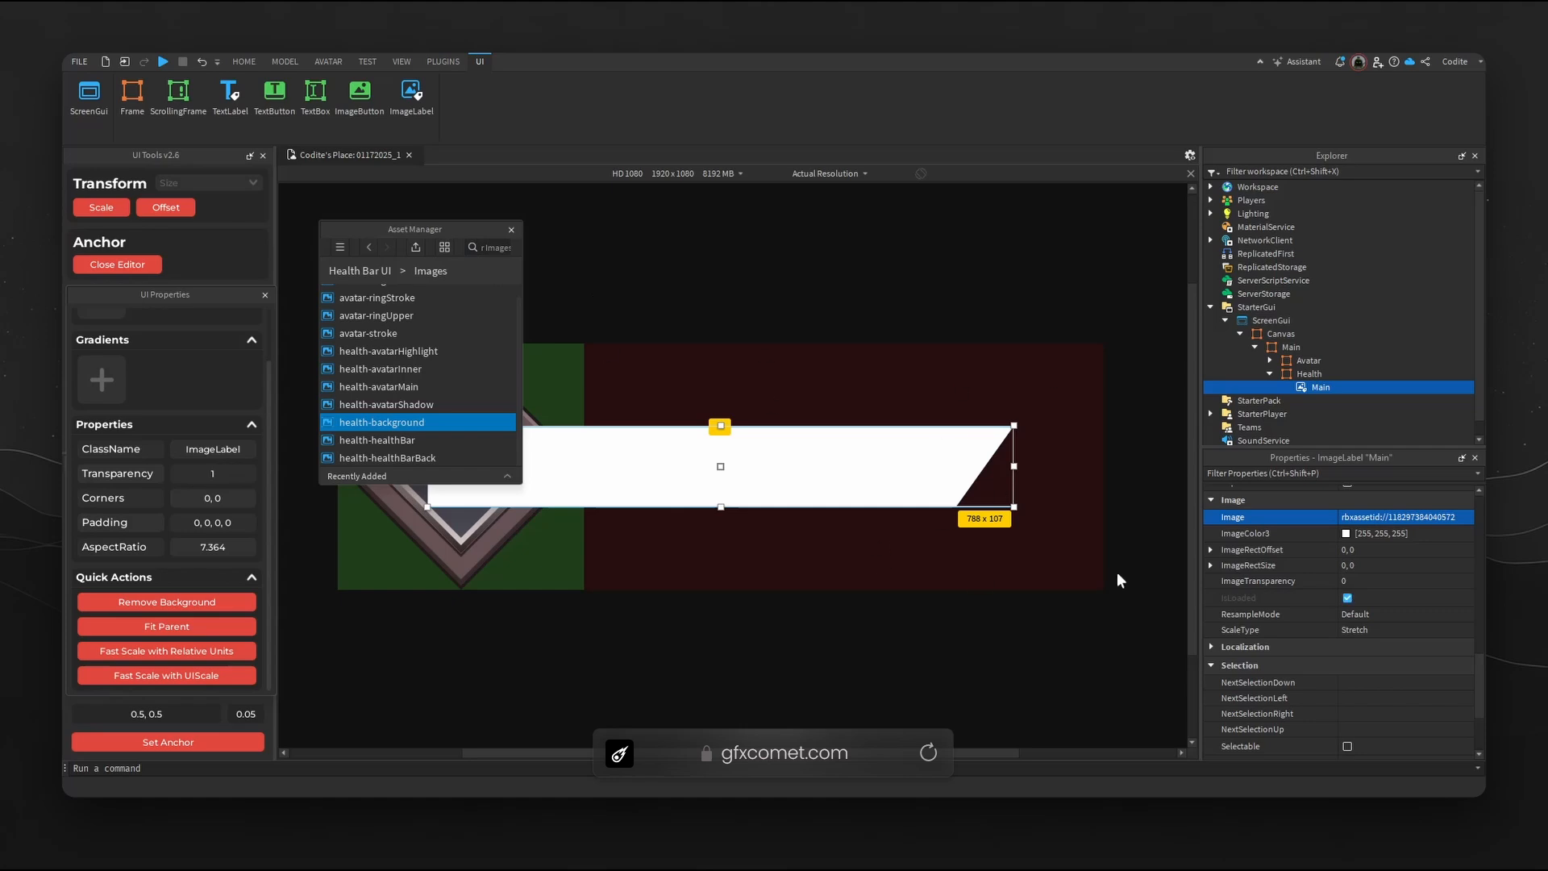
Move the Health frame with its Main label so their right edge meets the parent Main frame's right edge.
left_click(1315, 376)
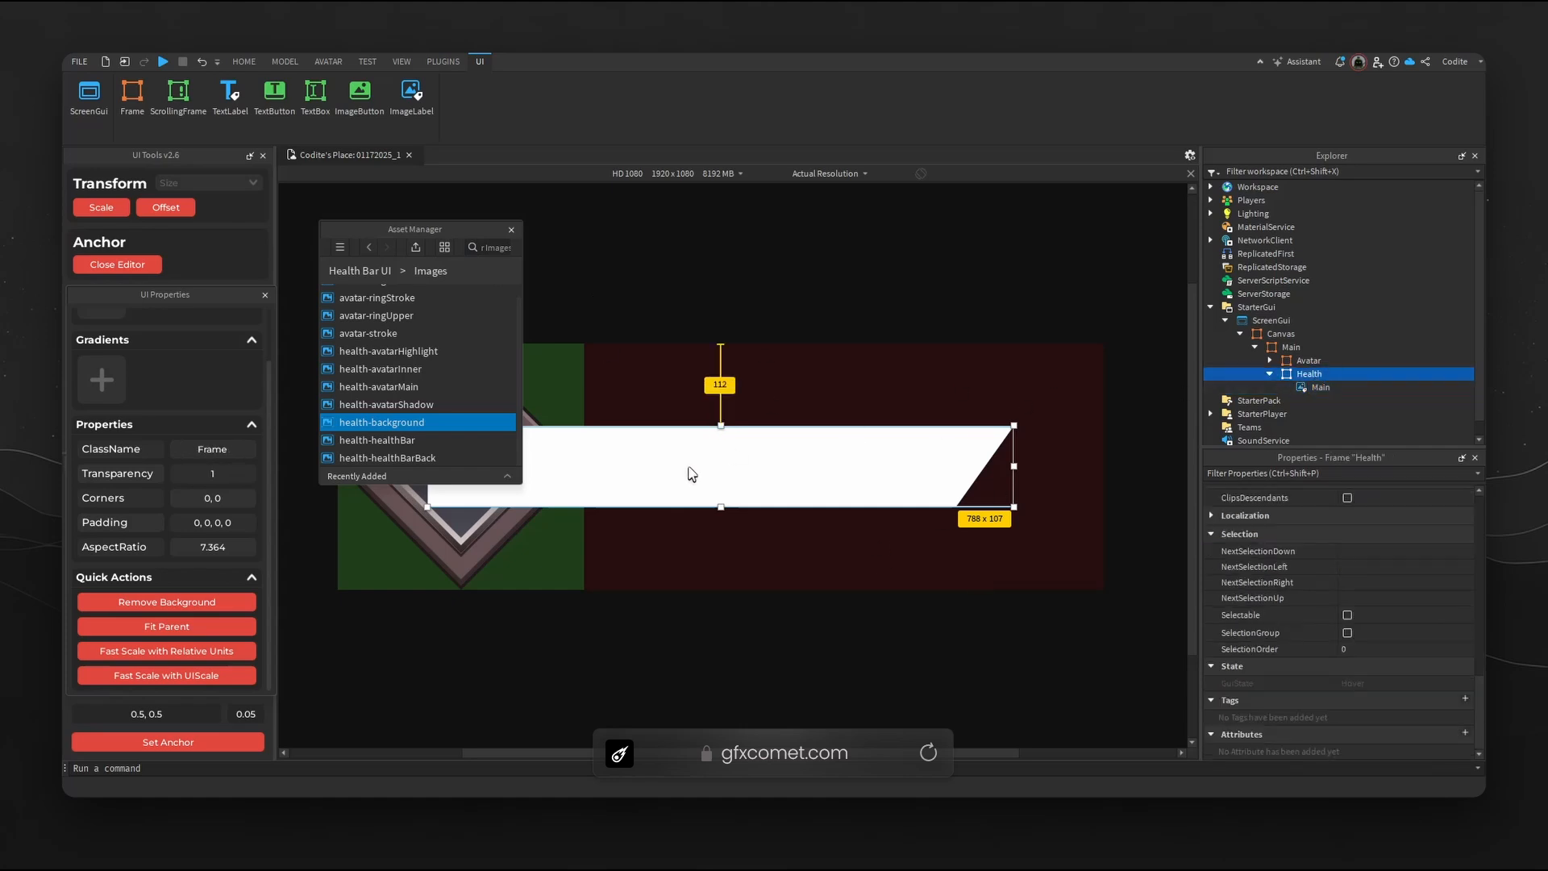
left_click(1320, 387, "ctrl")
mouse_move(805, 476)
left_mouse_down()
mouse_move(979, 474)
mouse_move(850, 464)
left_mouse_up()
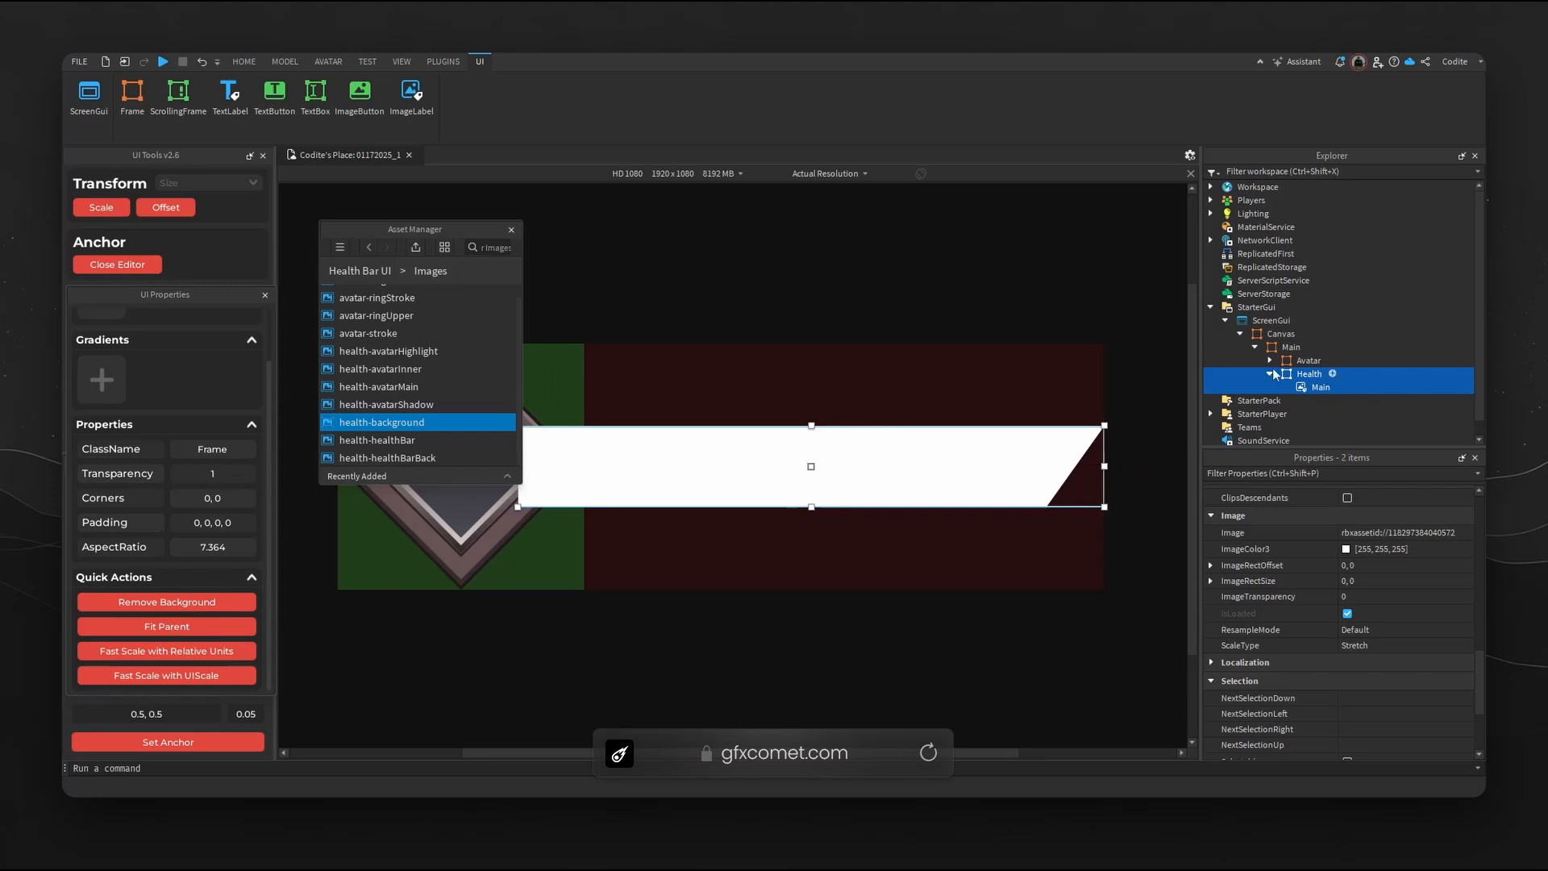
left_click(1270, 374)
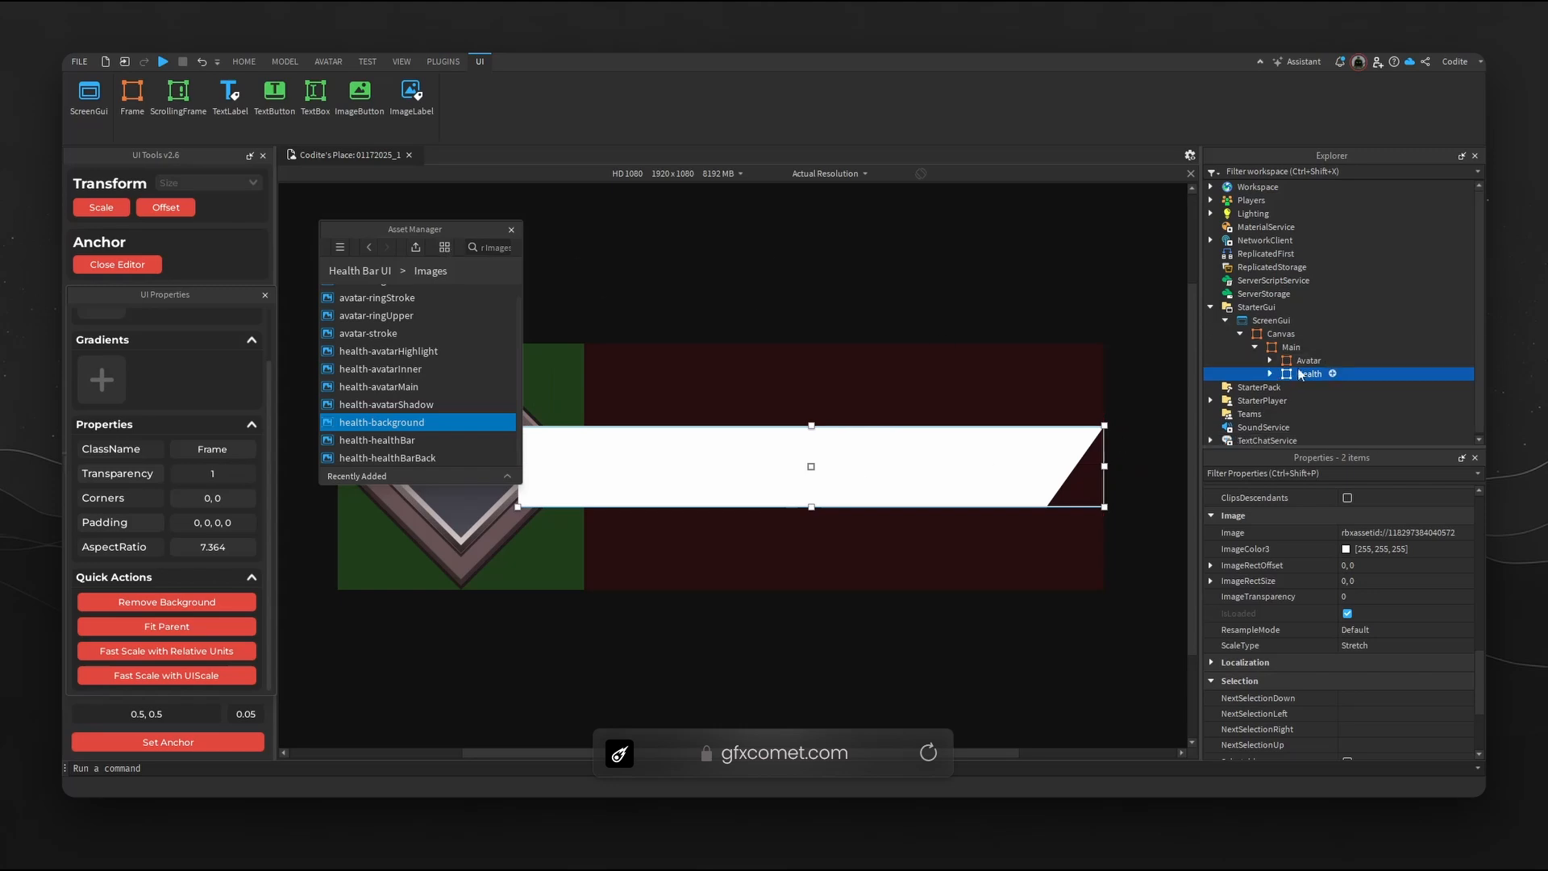
Bring the Avatar frame in front of the Health frame and move the Asset Manager window clear of the avatar.
left_click(1311, 361)
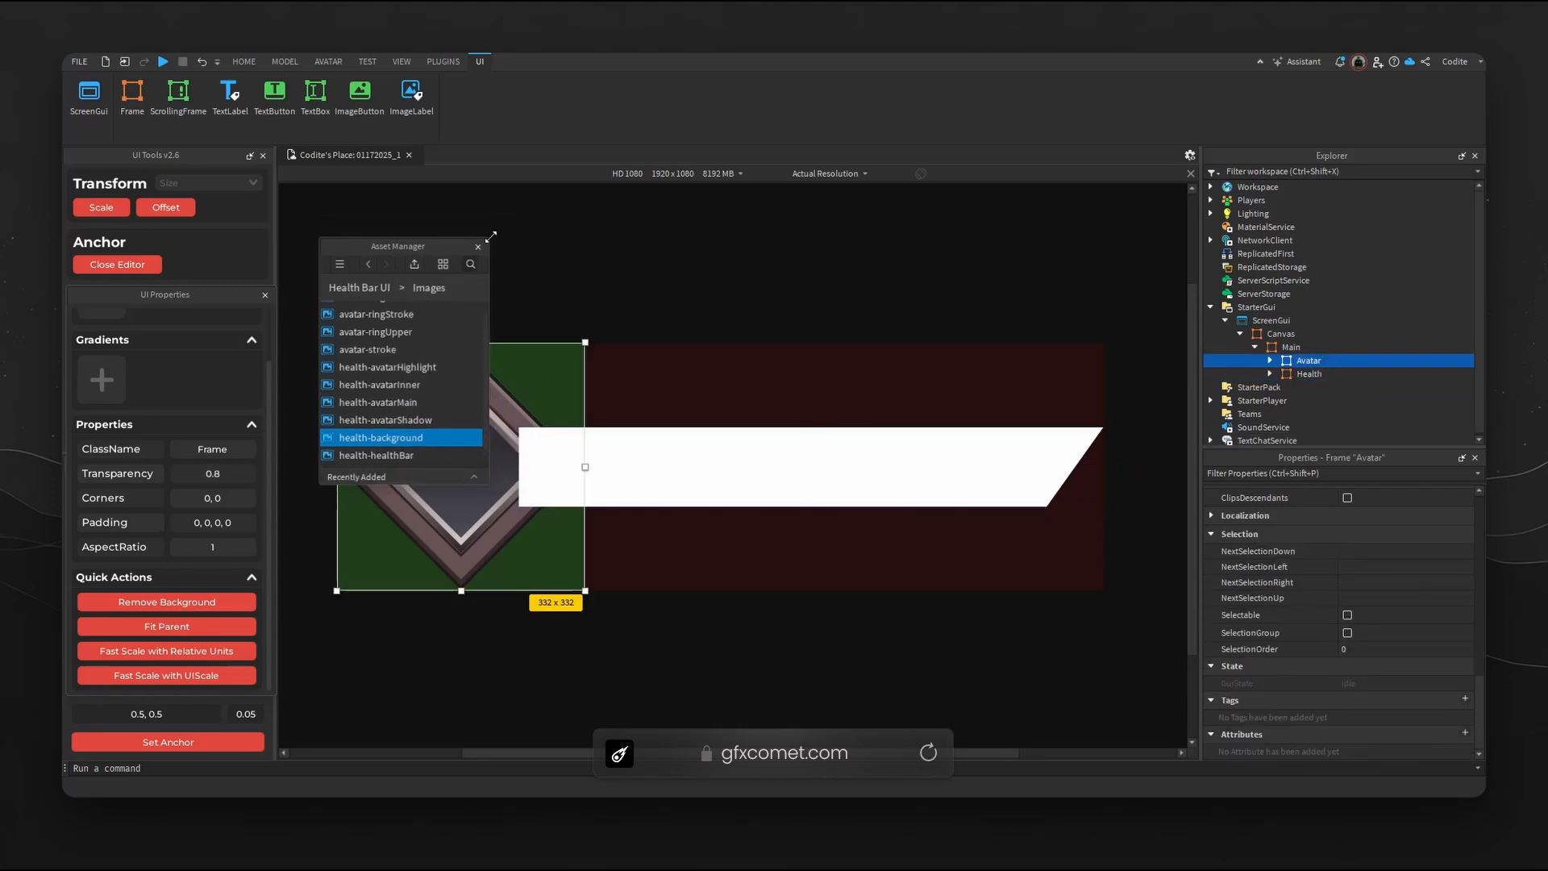
left_click_drag(408, 234, 345, 202)
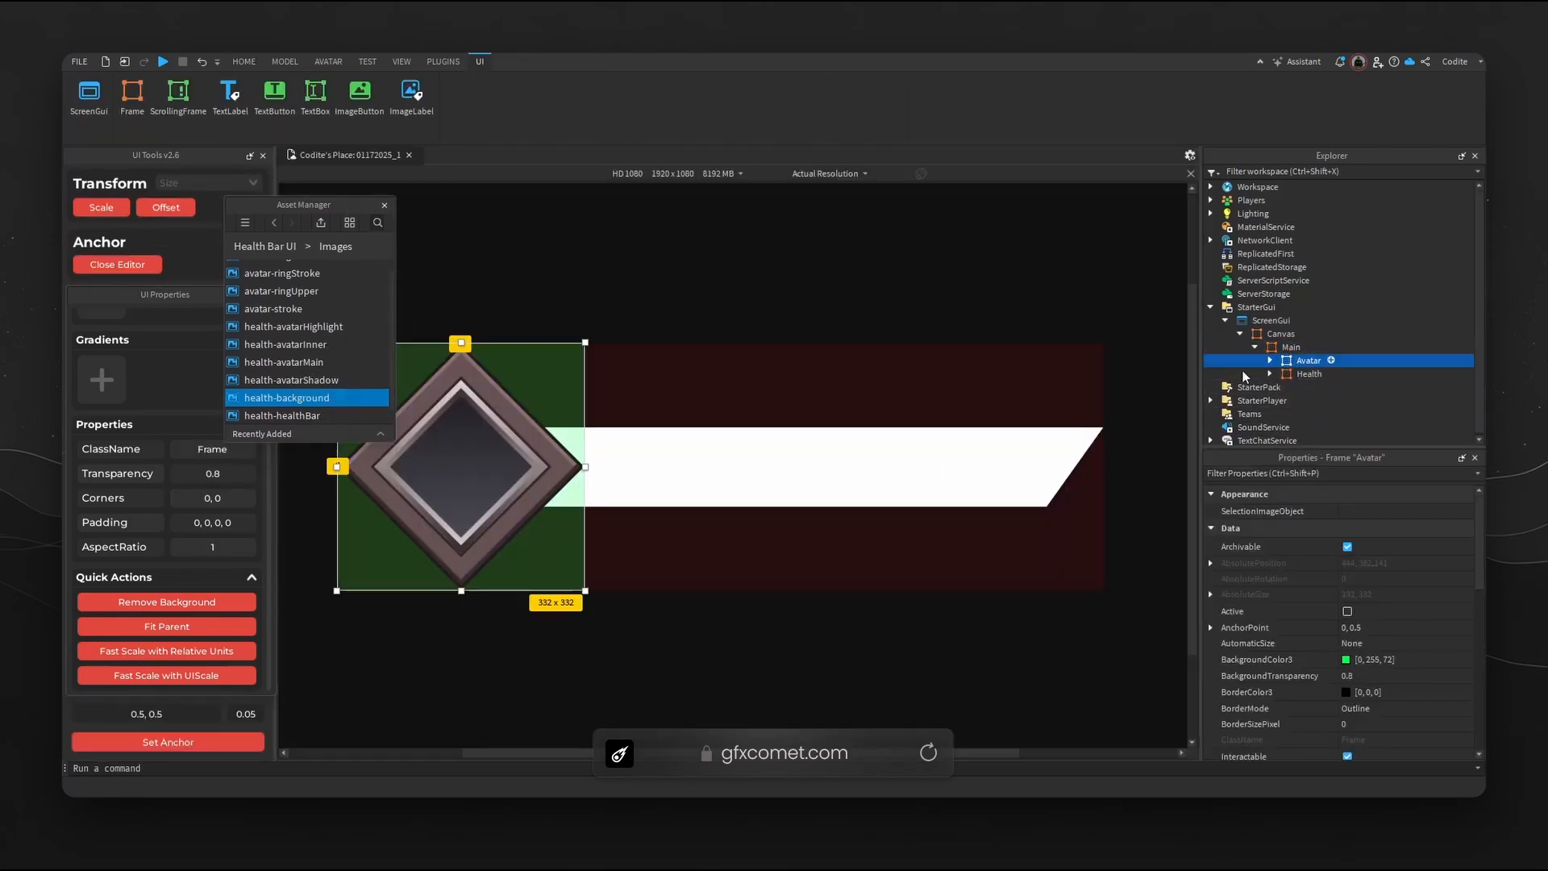
Recolour the Health frame's Main image to #20191a by sampling the dark outline at the avatar diamond's upper tip.
left_click(780, 494)
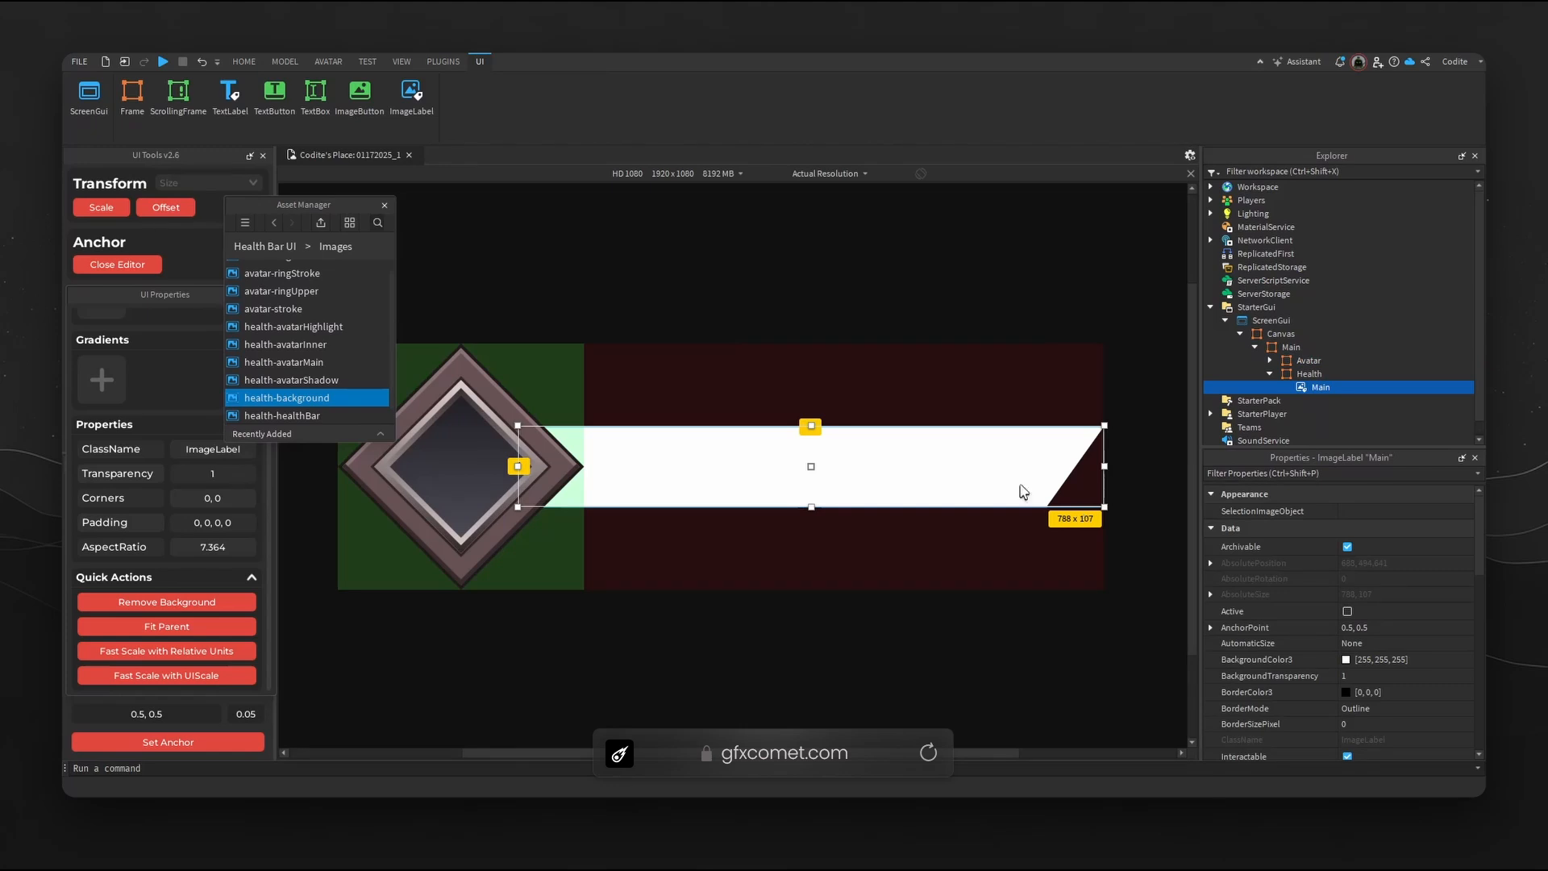
scroll(1339, 710, "down", 8)
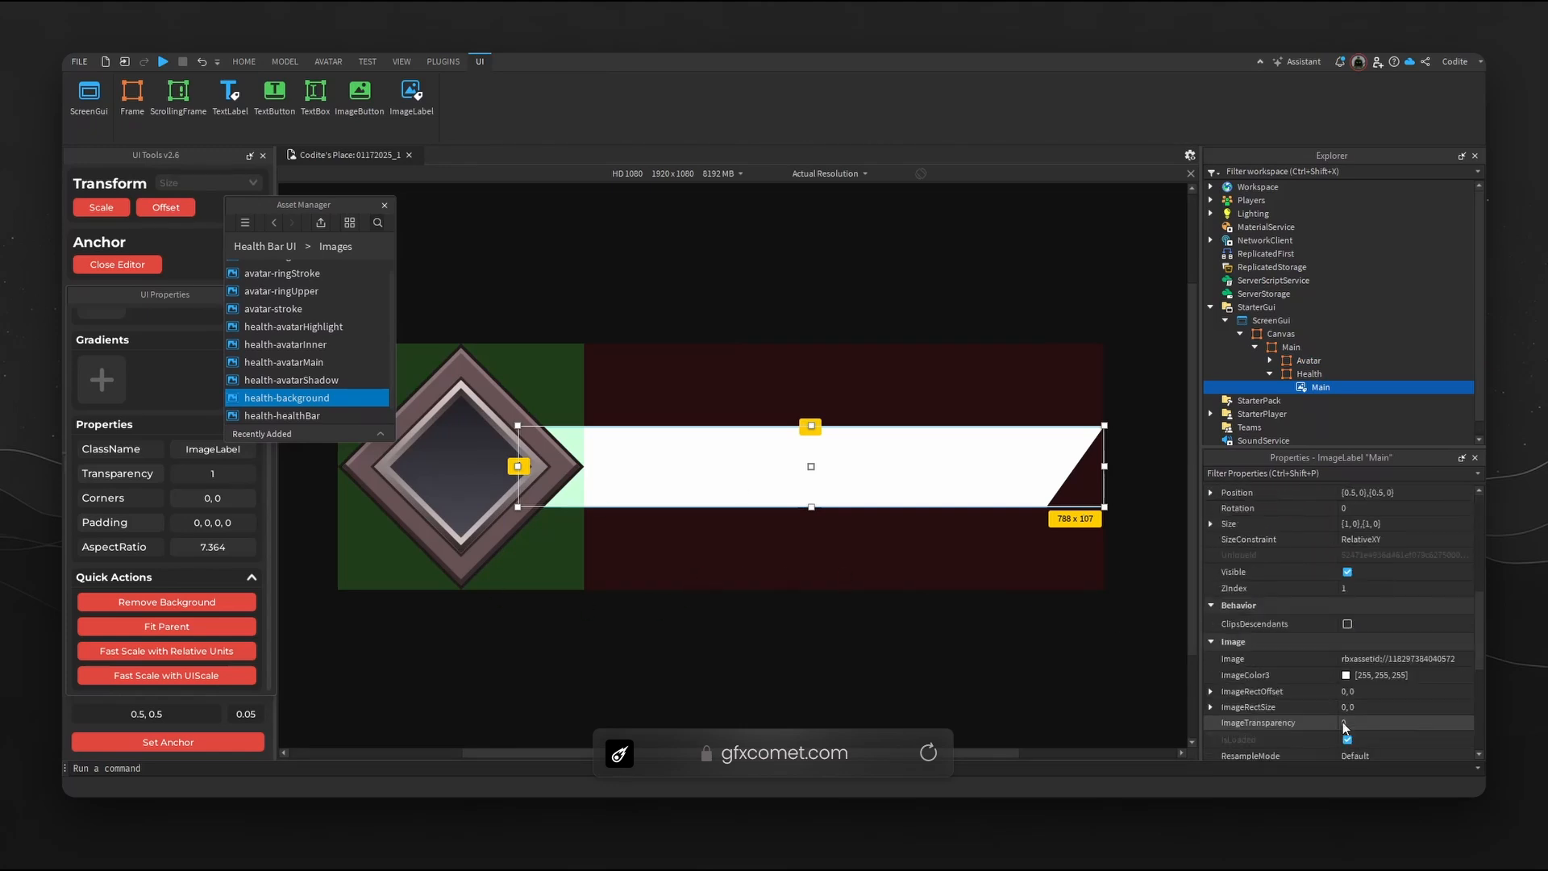
left_click(1346, 534)
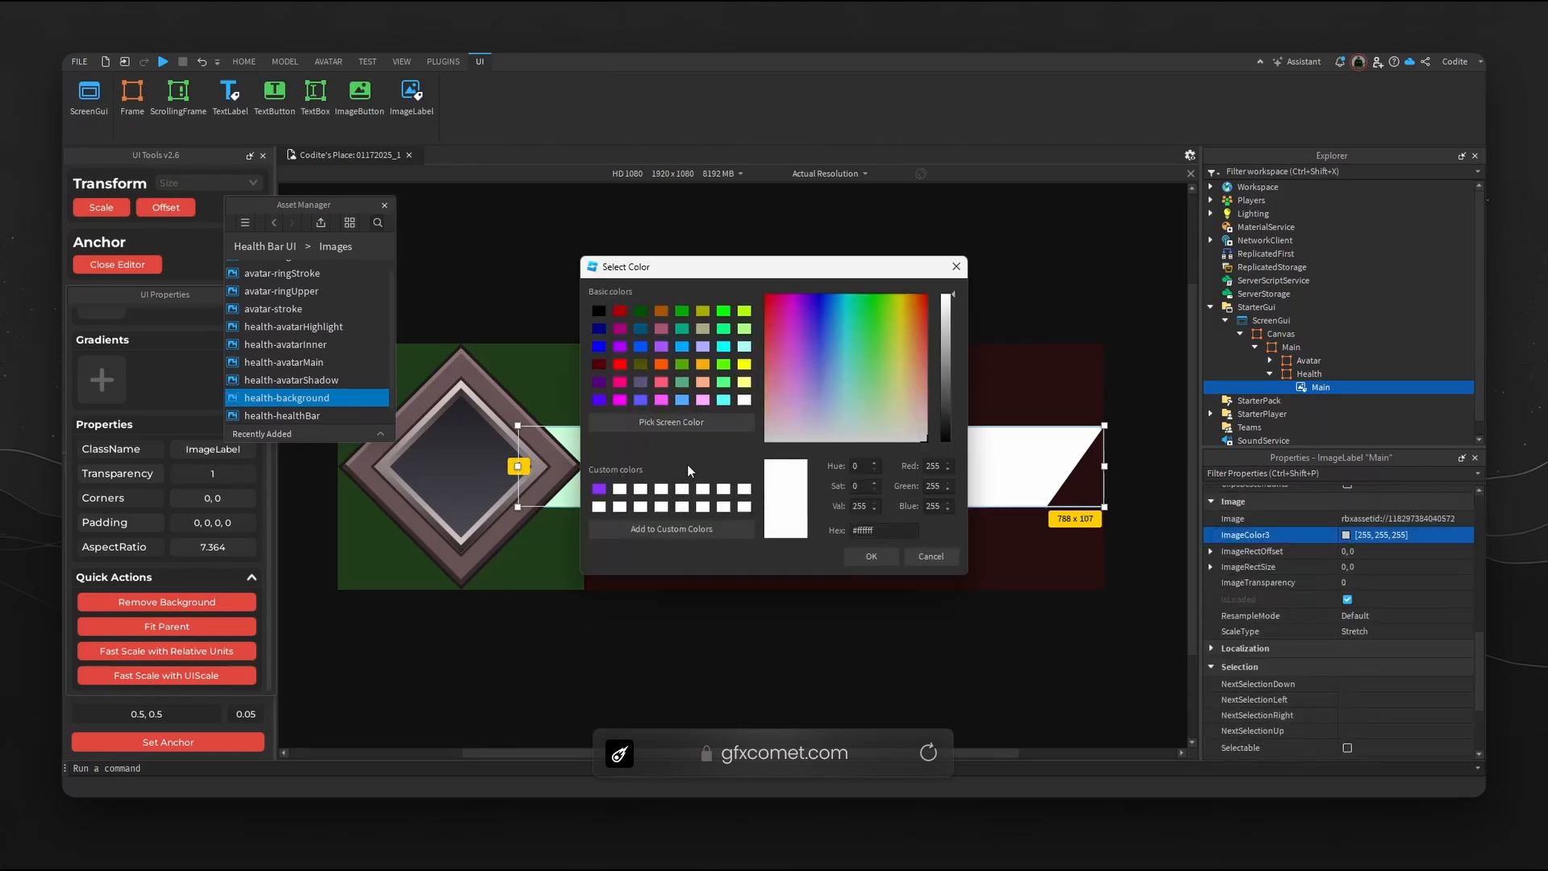
left_click(672, 422)
left_click(460, 348)
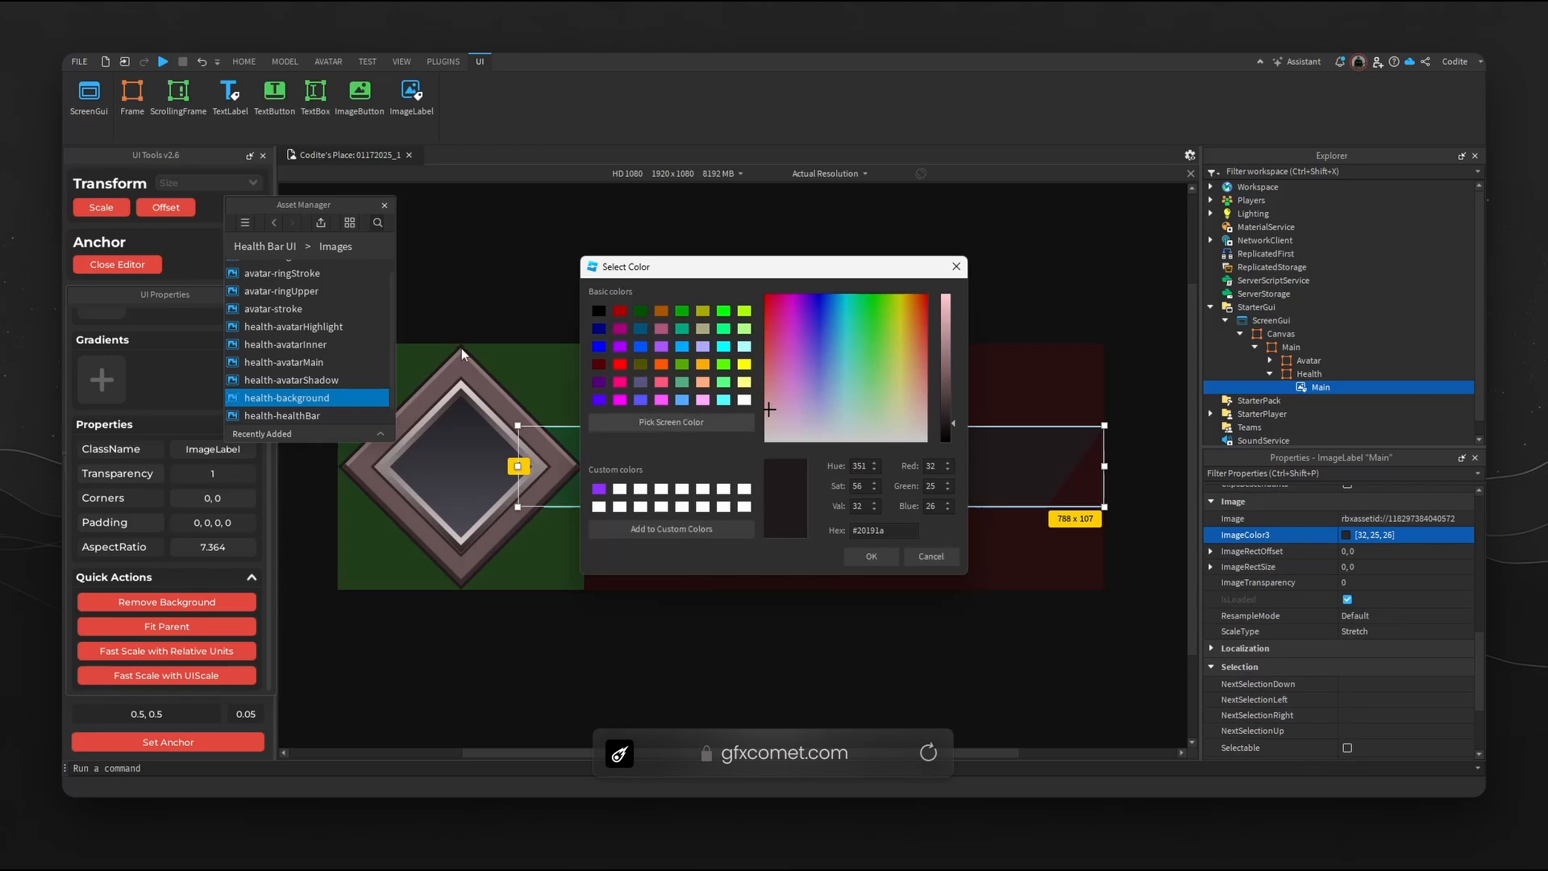
left_click(883, 556)
left_click(874, 550)
left_click(835, 492)
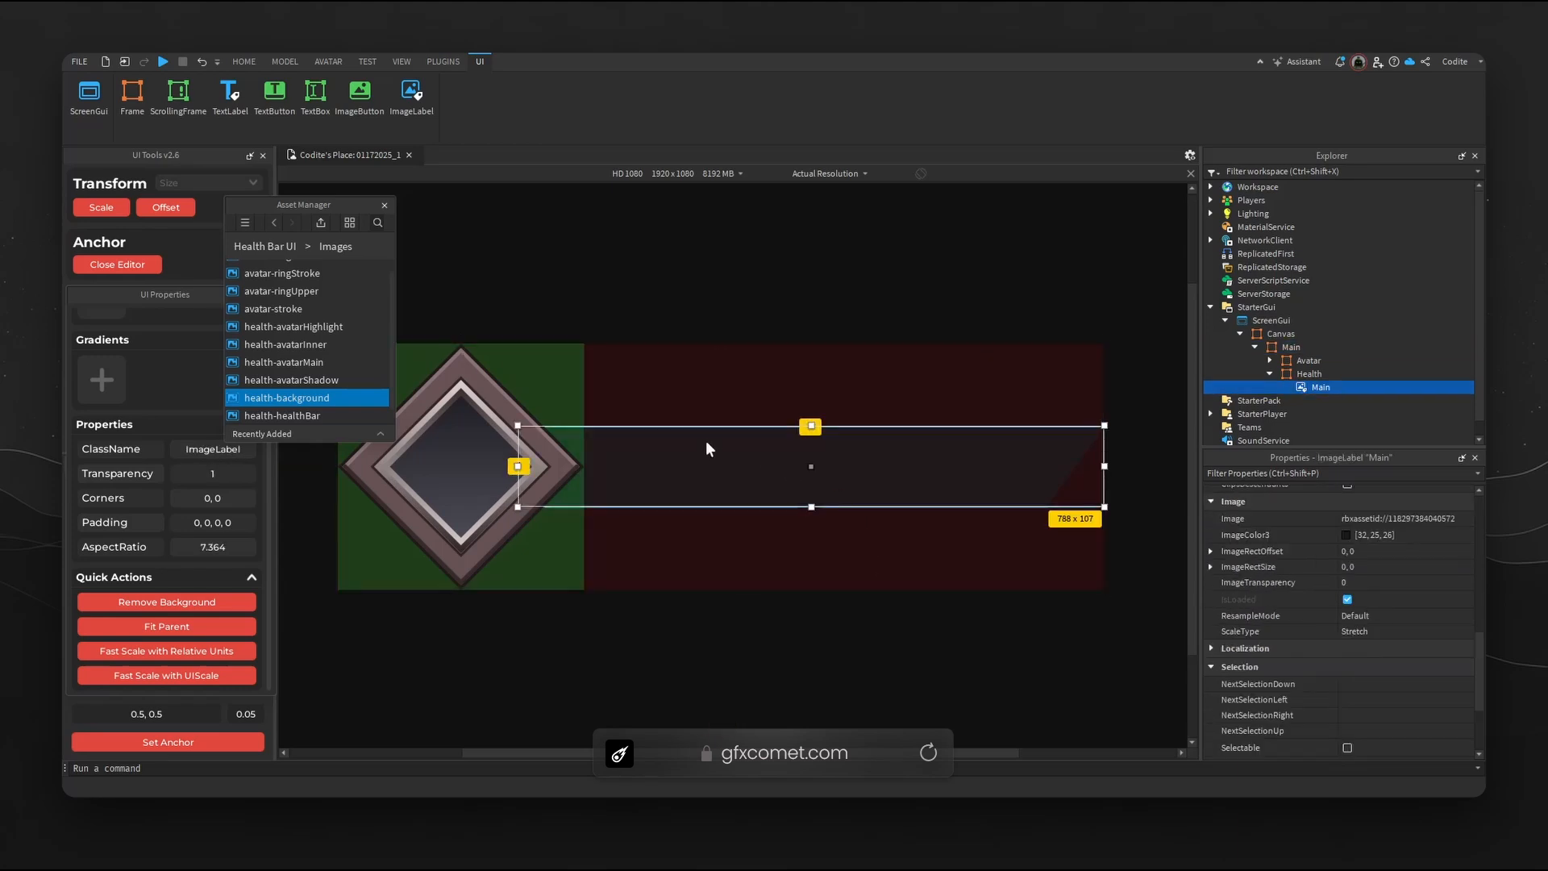
Remove the green background from the Avatar frame and select the Health frame.
left_click(527, 389)
left_click(526, 387)
left_click(1312, 365)
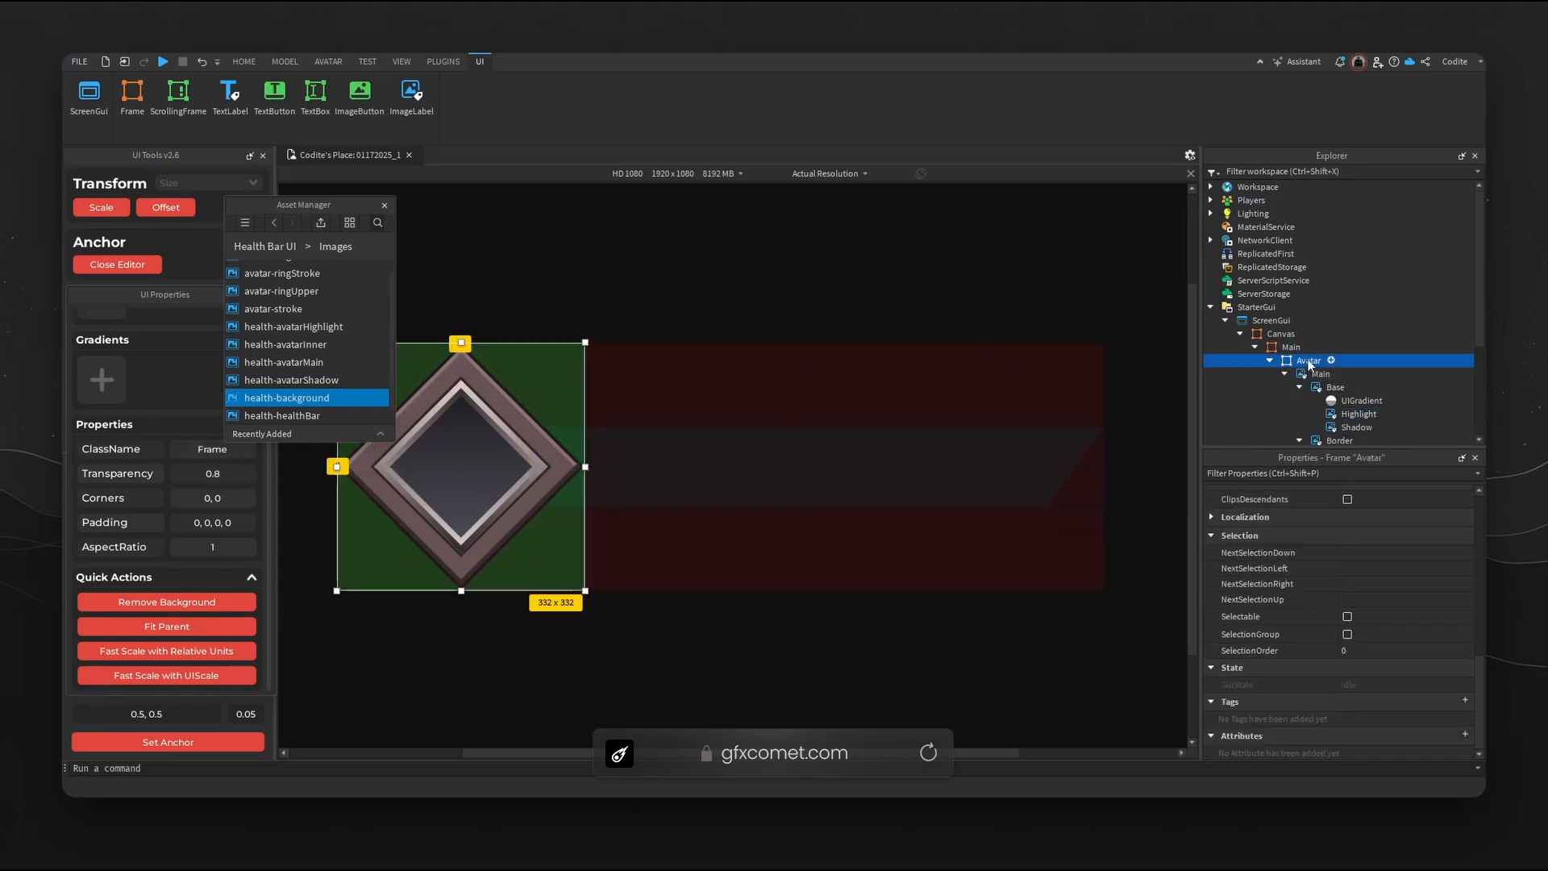
left_click(208, 601)
left_click(822, 472)
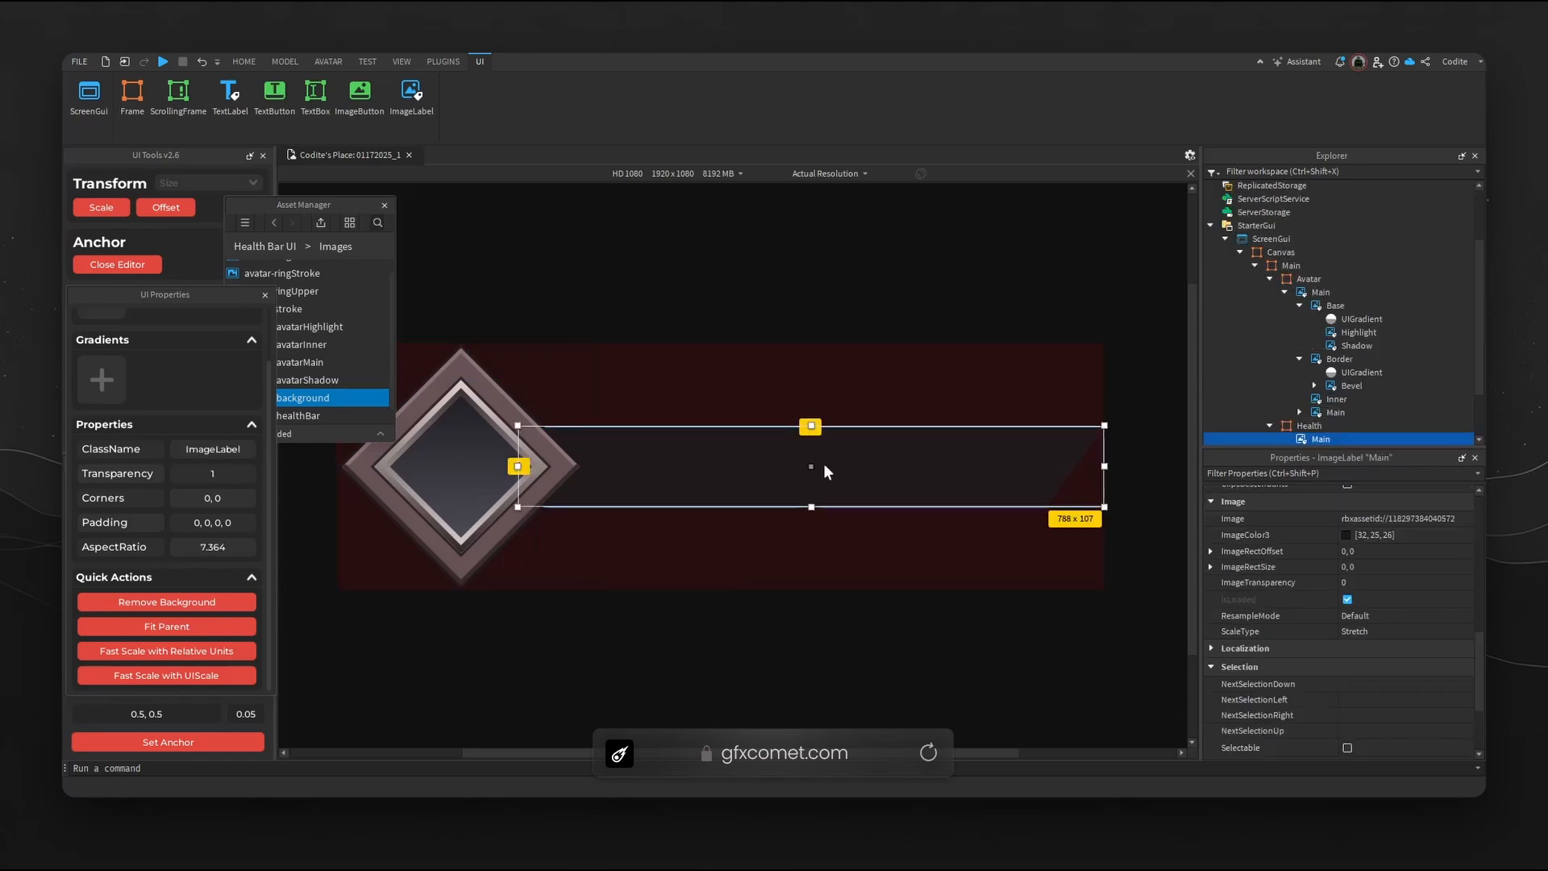
scroll(1321, 365, "down", 2)
left_click(1319, 360)
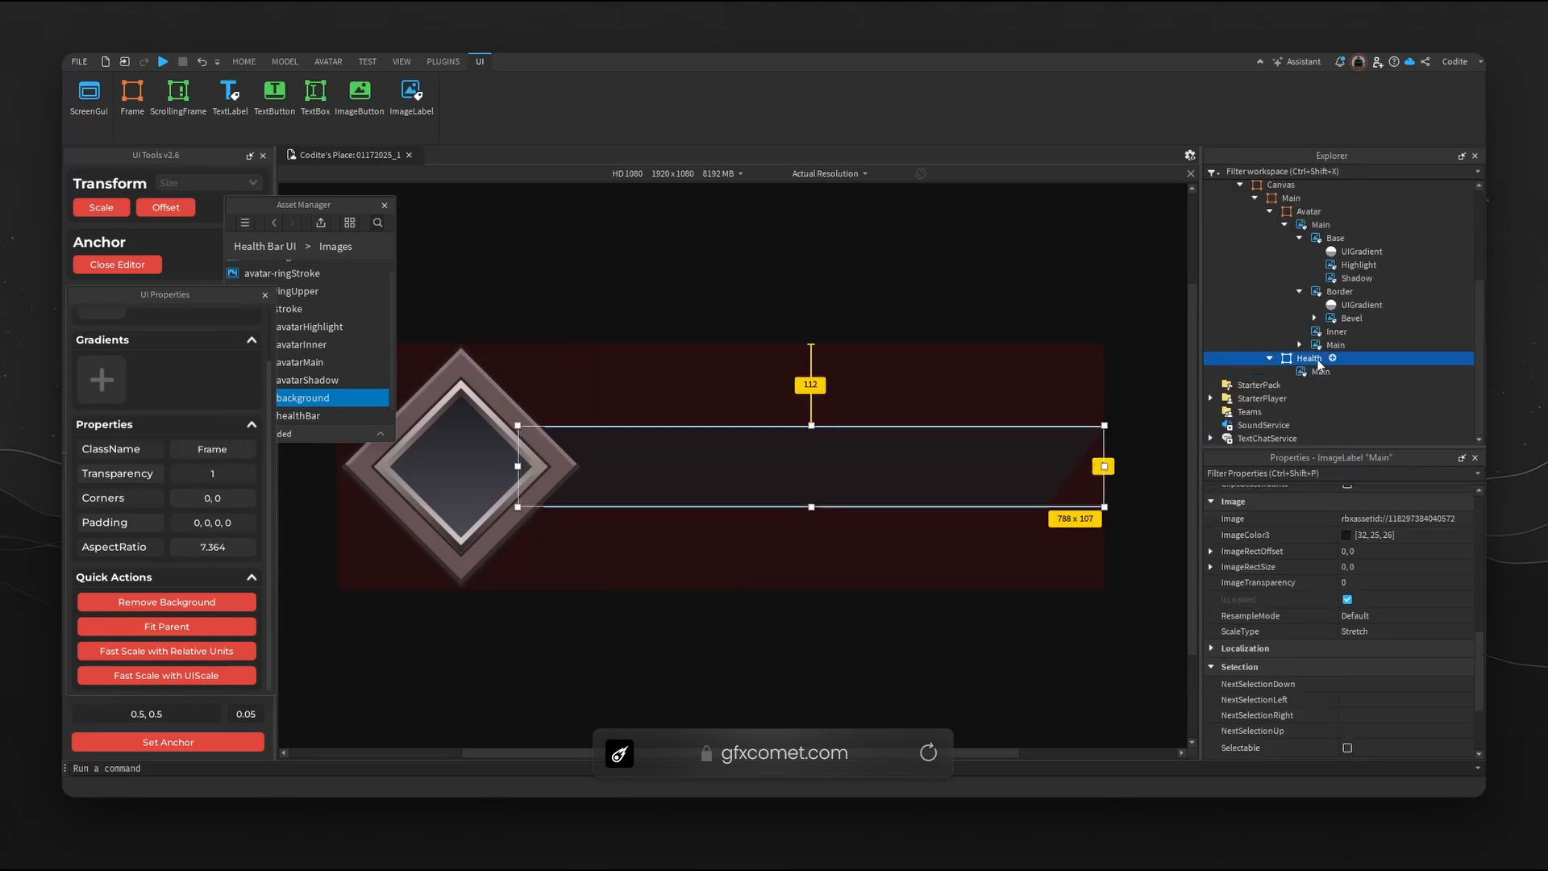
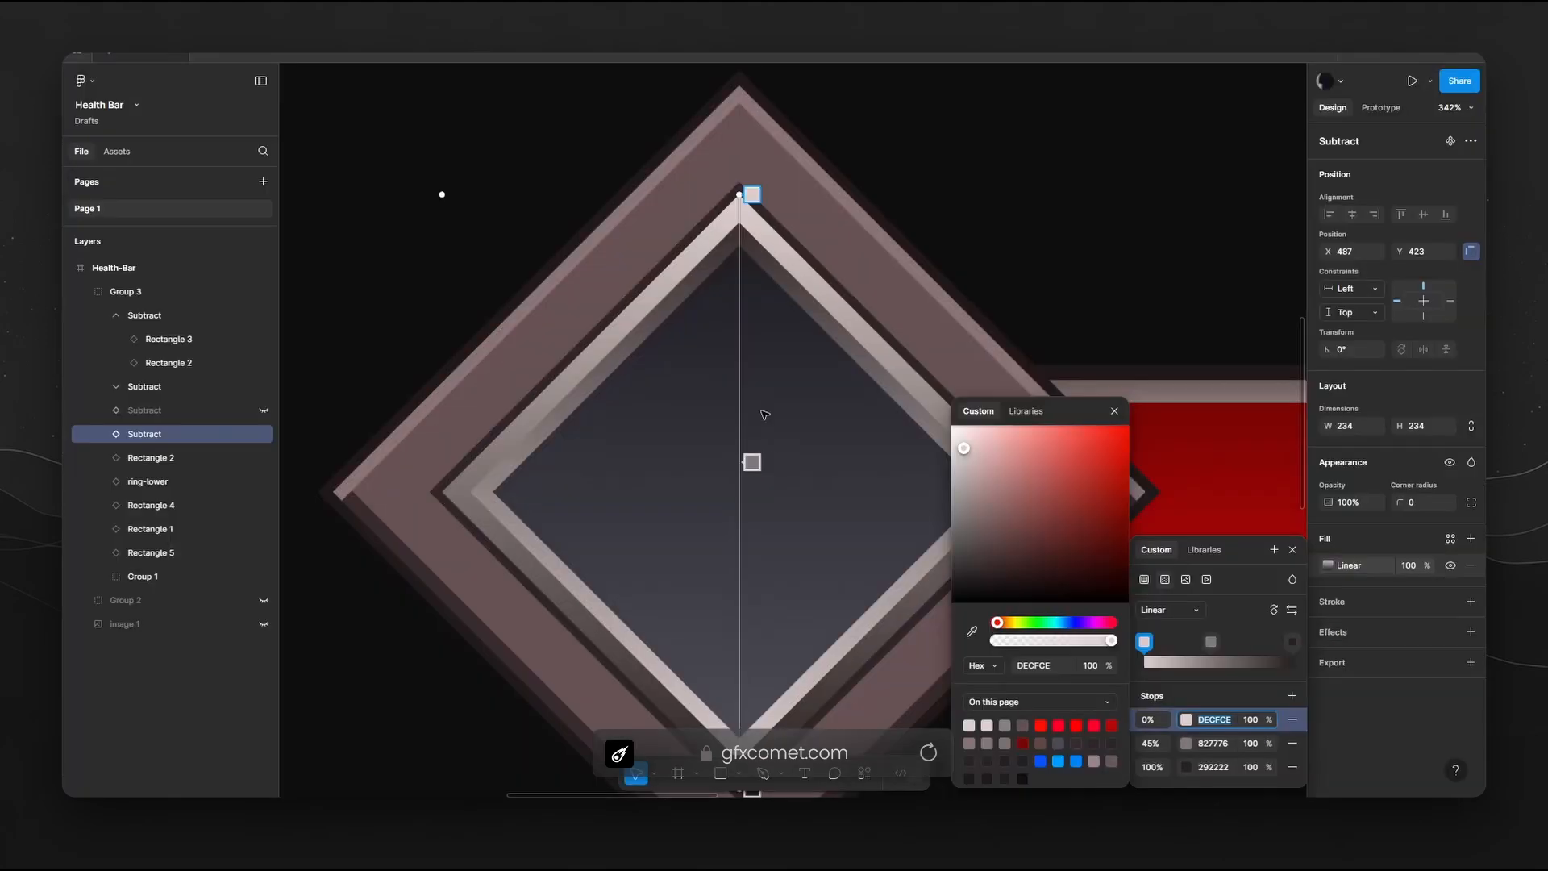
Switch to the Figma design, close the colour picker and inspect the health bar's border strip.
left_click(1120, 413)
left_click_drag(1122, 390, 654, 365)
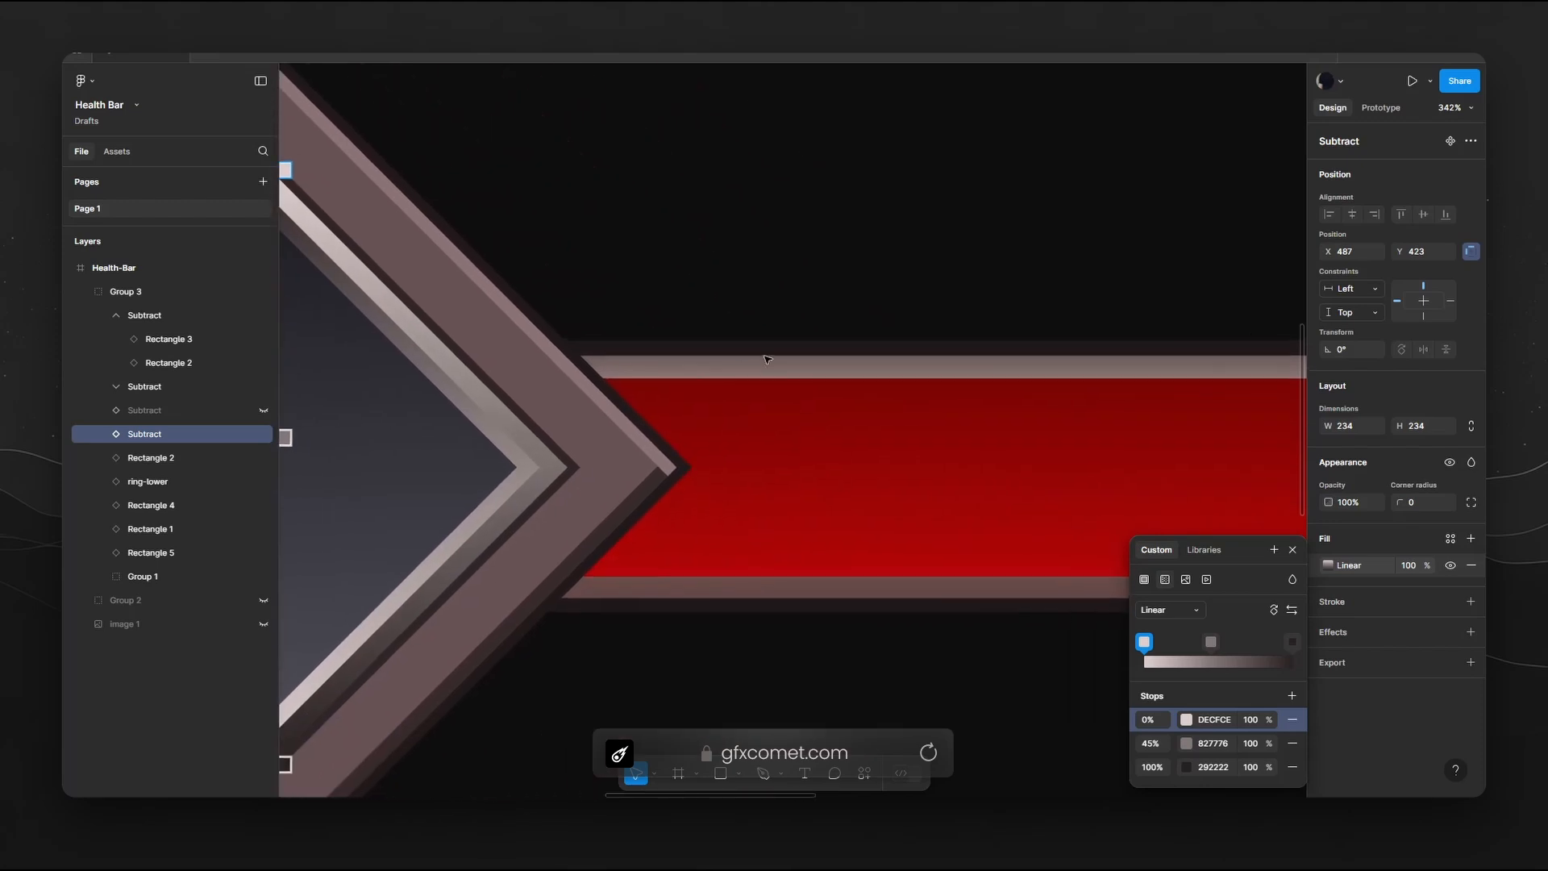
left_click(763, 372)
Back in Roblox Studio, add an ImageLabel named Border to the Health frame, centre it and set its size to 762 by 96.
scroll(807, 395, "down", 3)
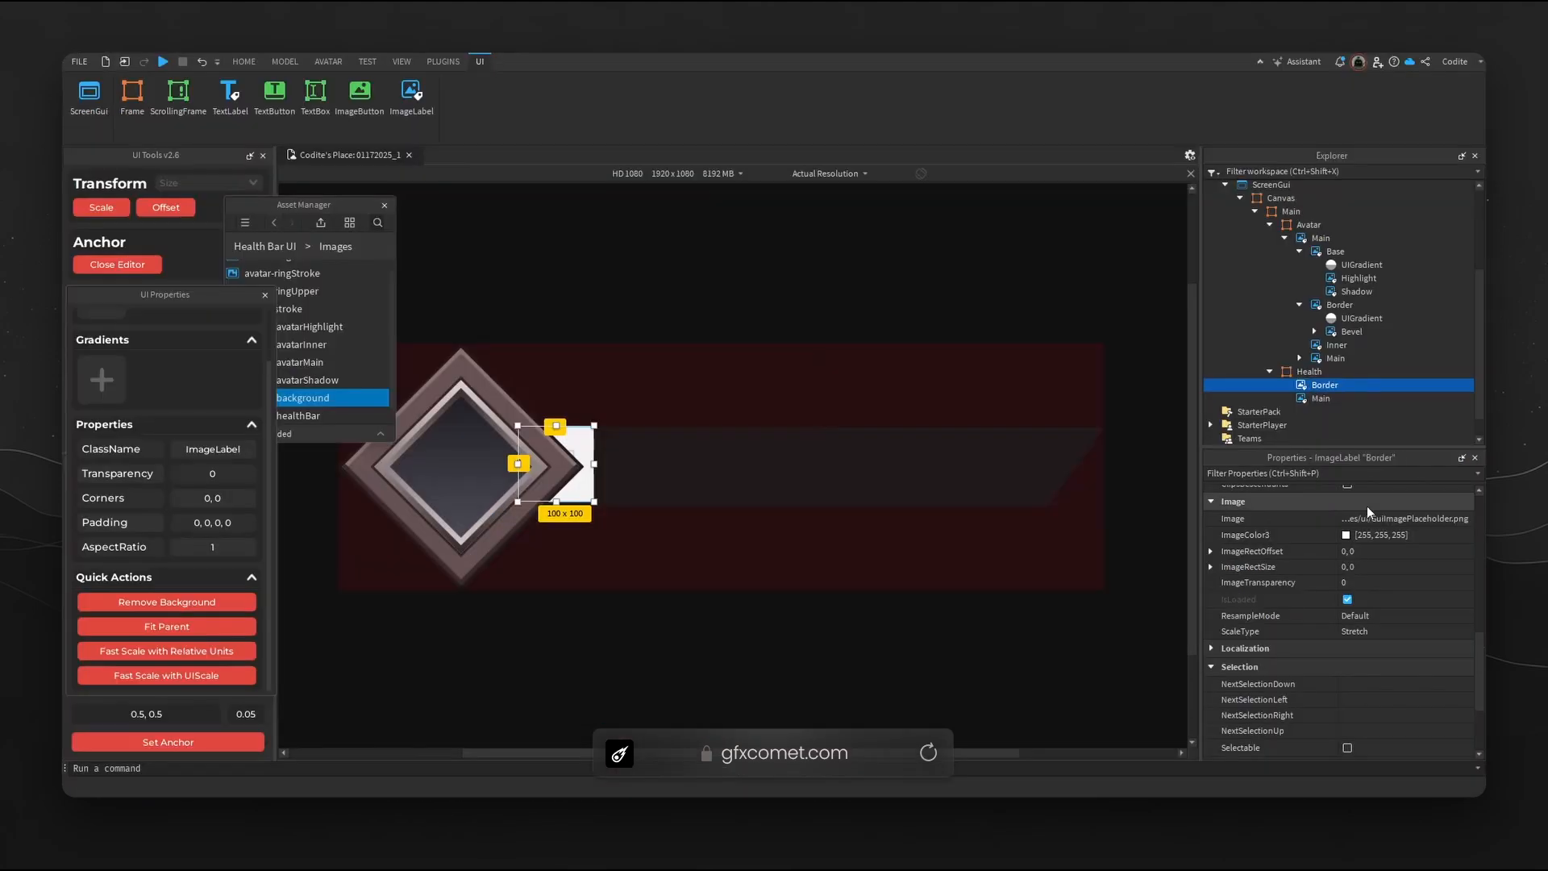
left_click(168, 742)
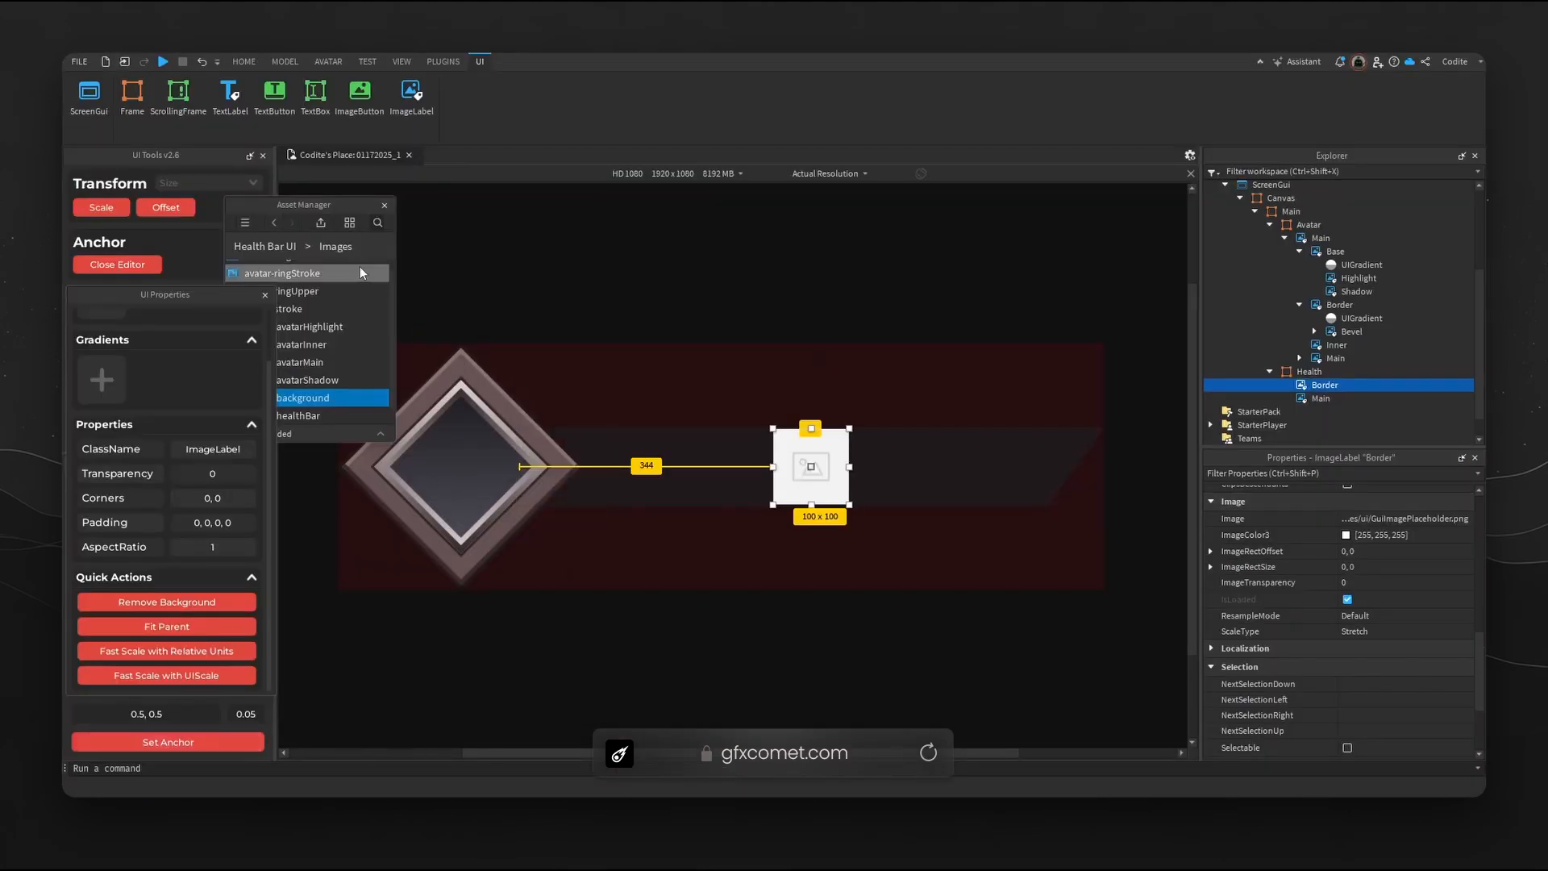
left_click(1246, 618)
left_click(1416, 635)
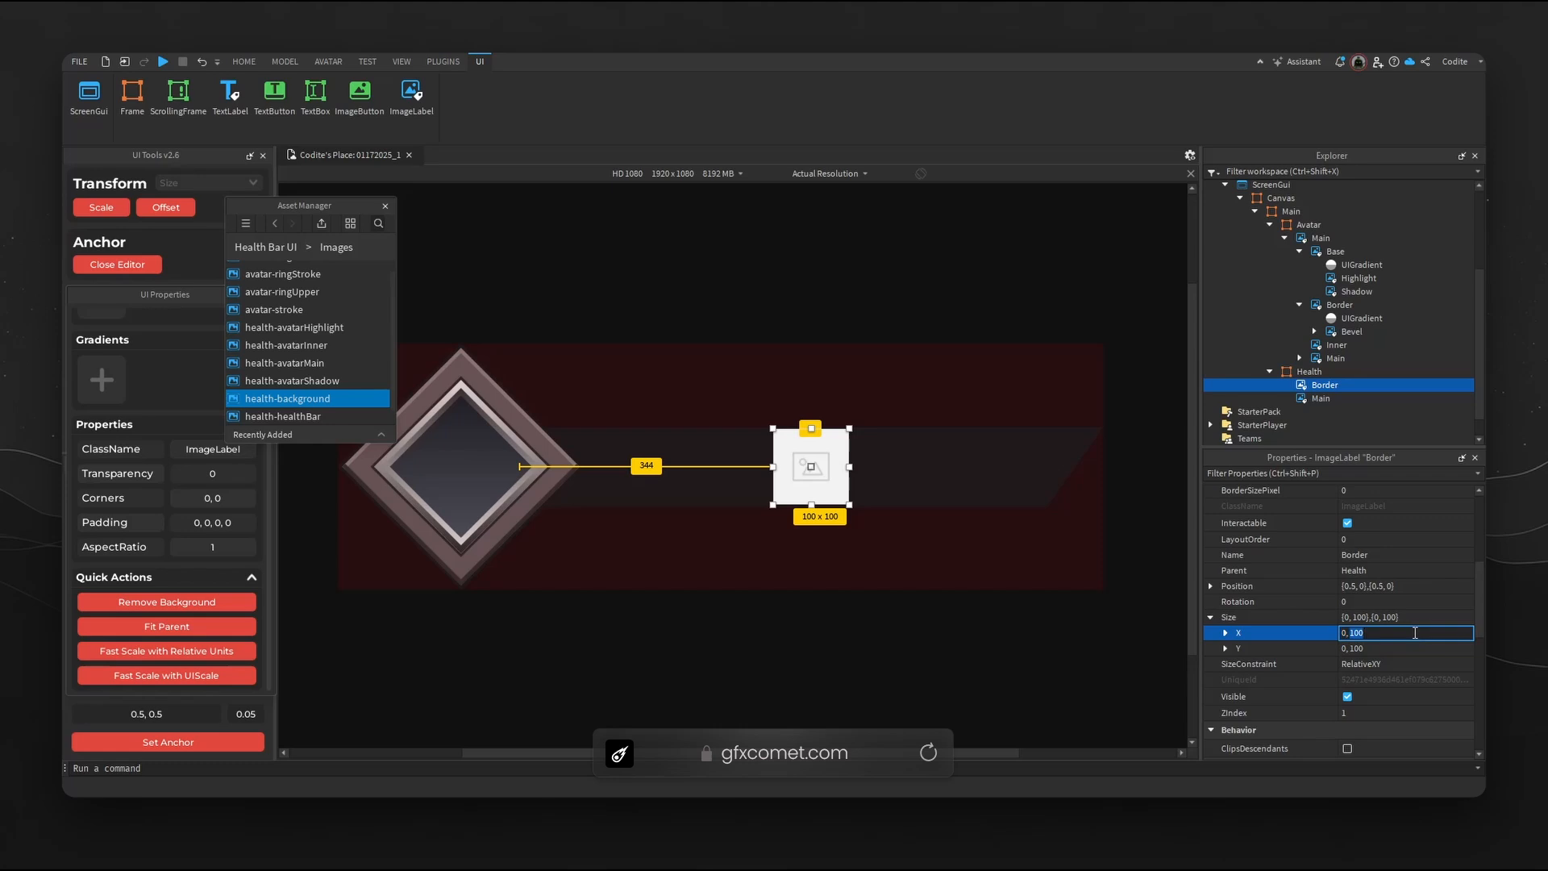
type("0, 762")
key("Return")
left_click(1399, 647)
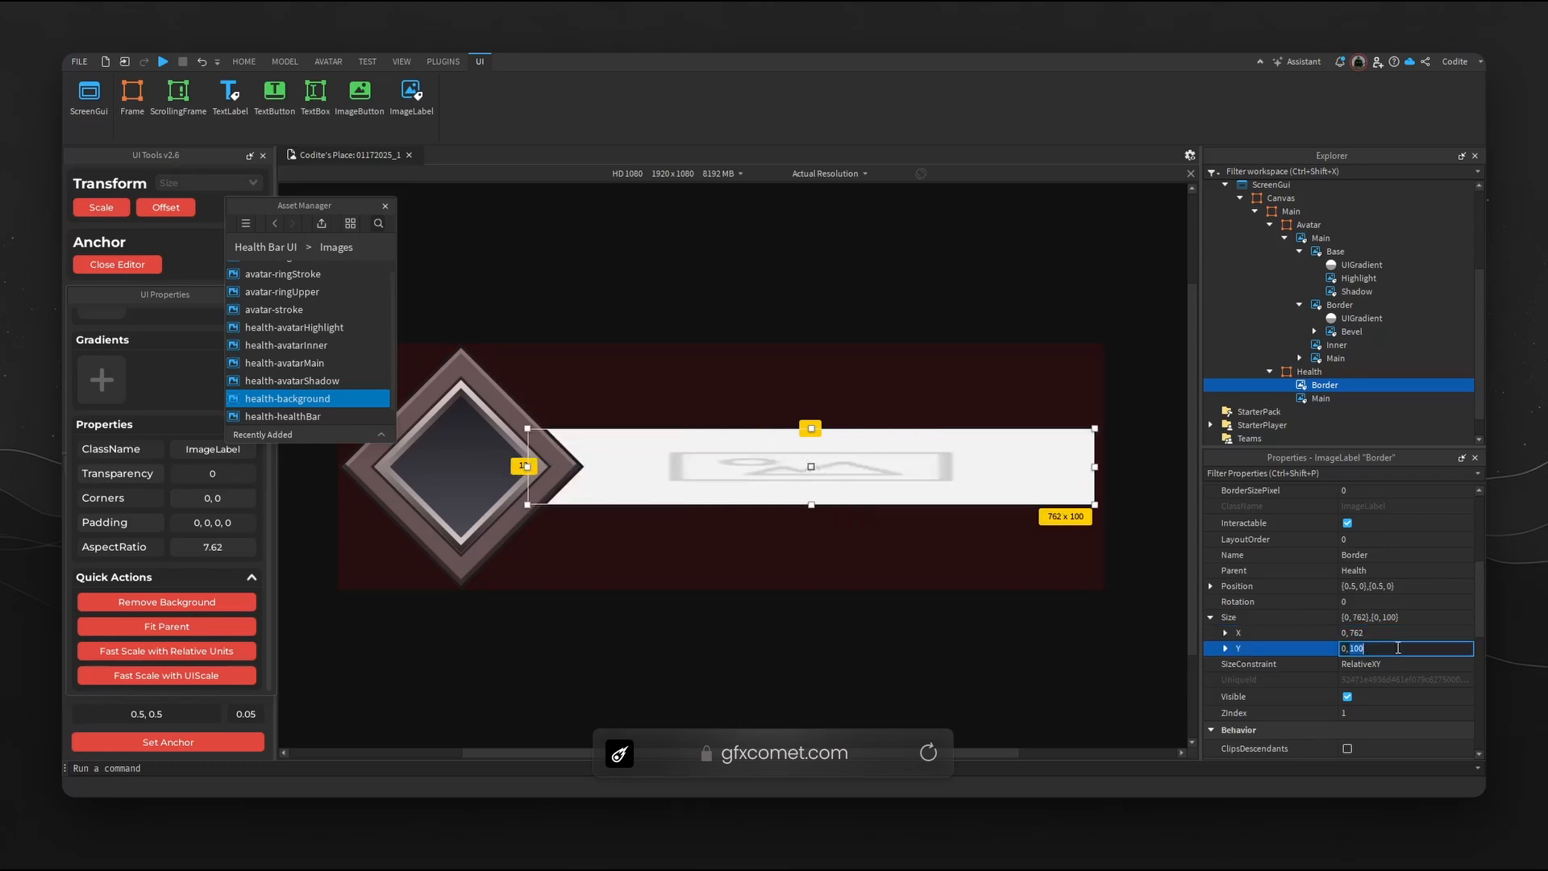
type("96")
key("Return")
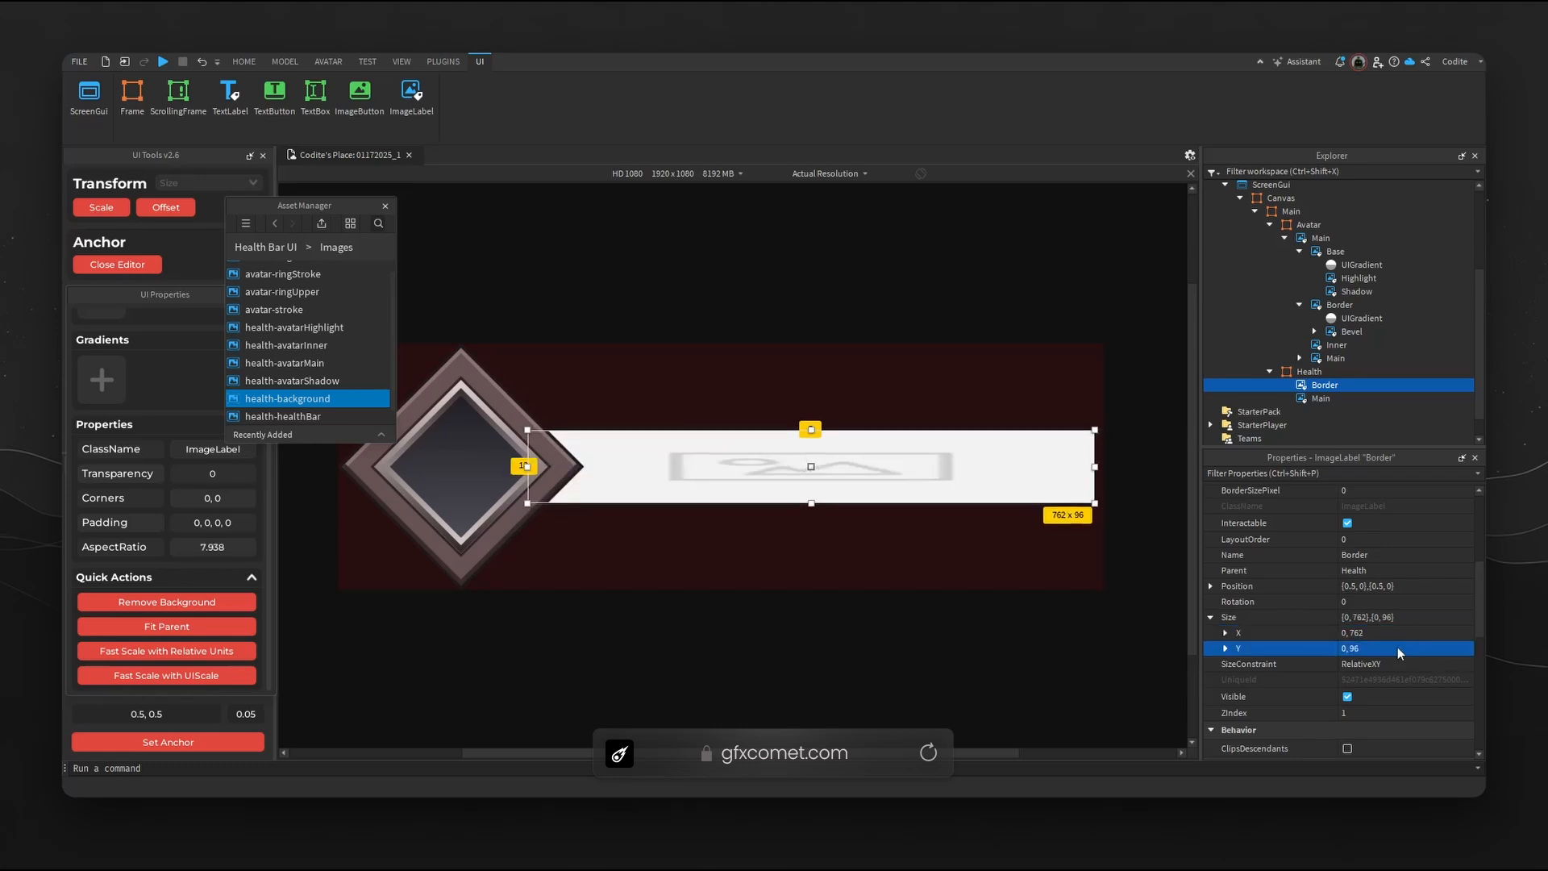
Remove the Border label's background and assign the health-healthBarBack asset as its image.
left_click(216, 602)
left_click(335, 205)
scroll(337, 387, "down", 1)
right_click(309, 412)
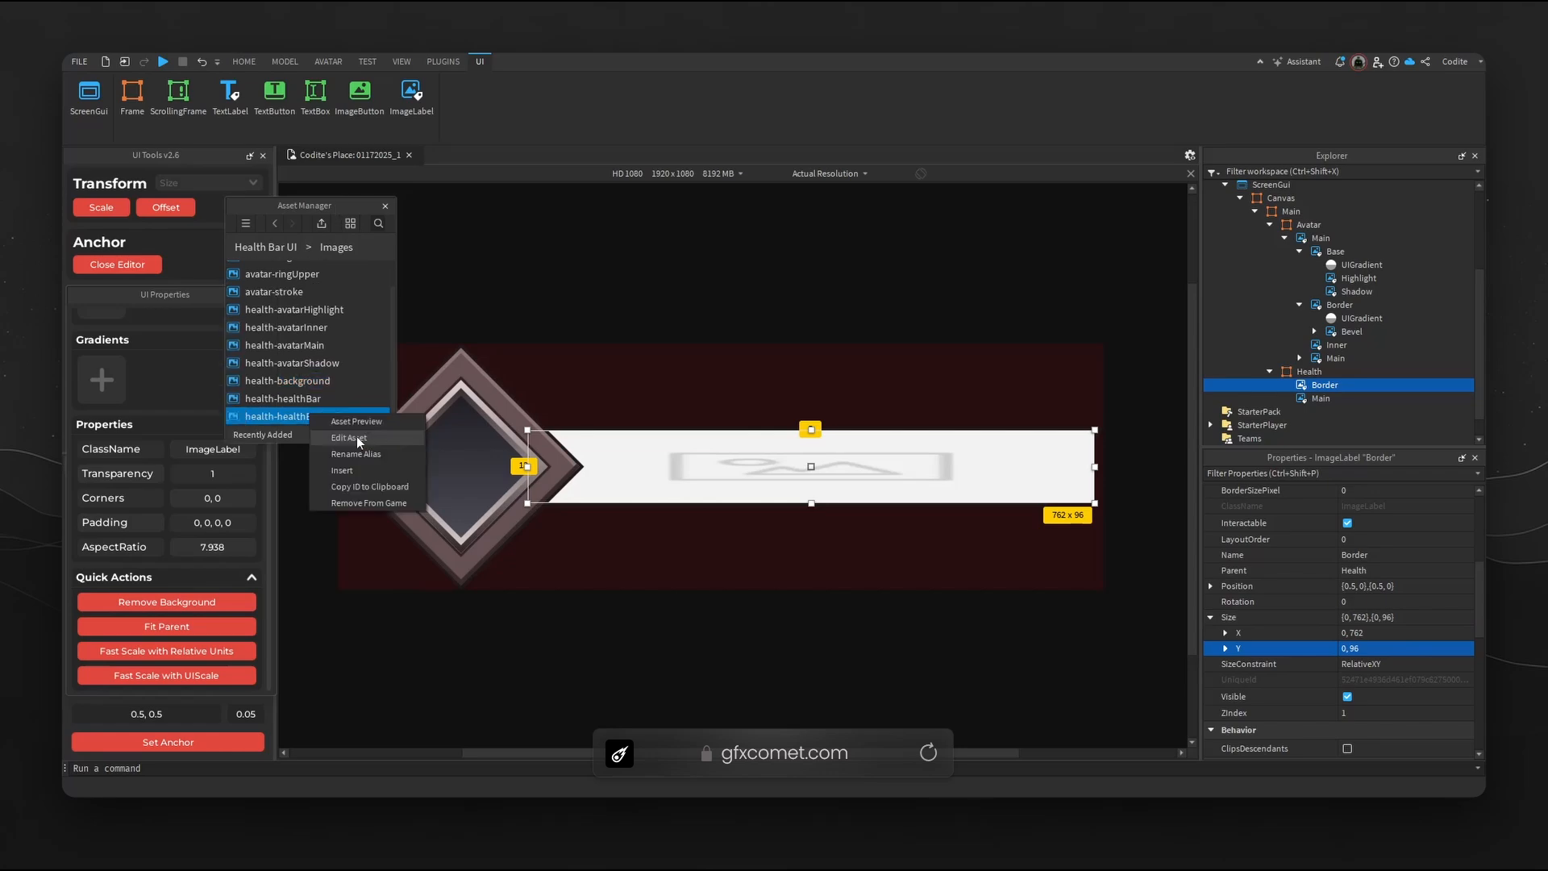
left_click(376, 485)
scroll(1449, 666, "down", 3)
left_click(1411, 642)
key("ctrl+v")
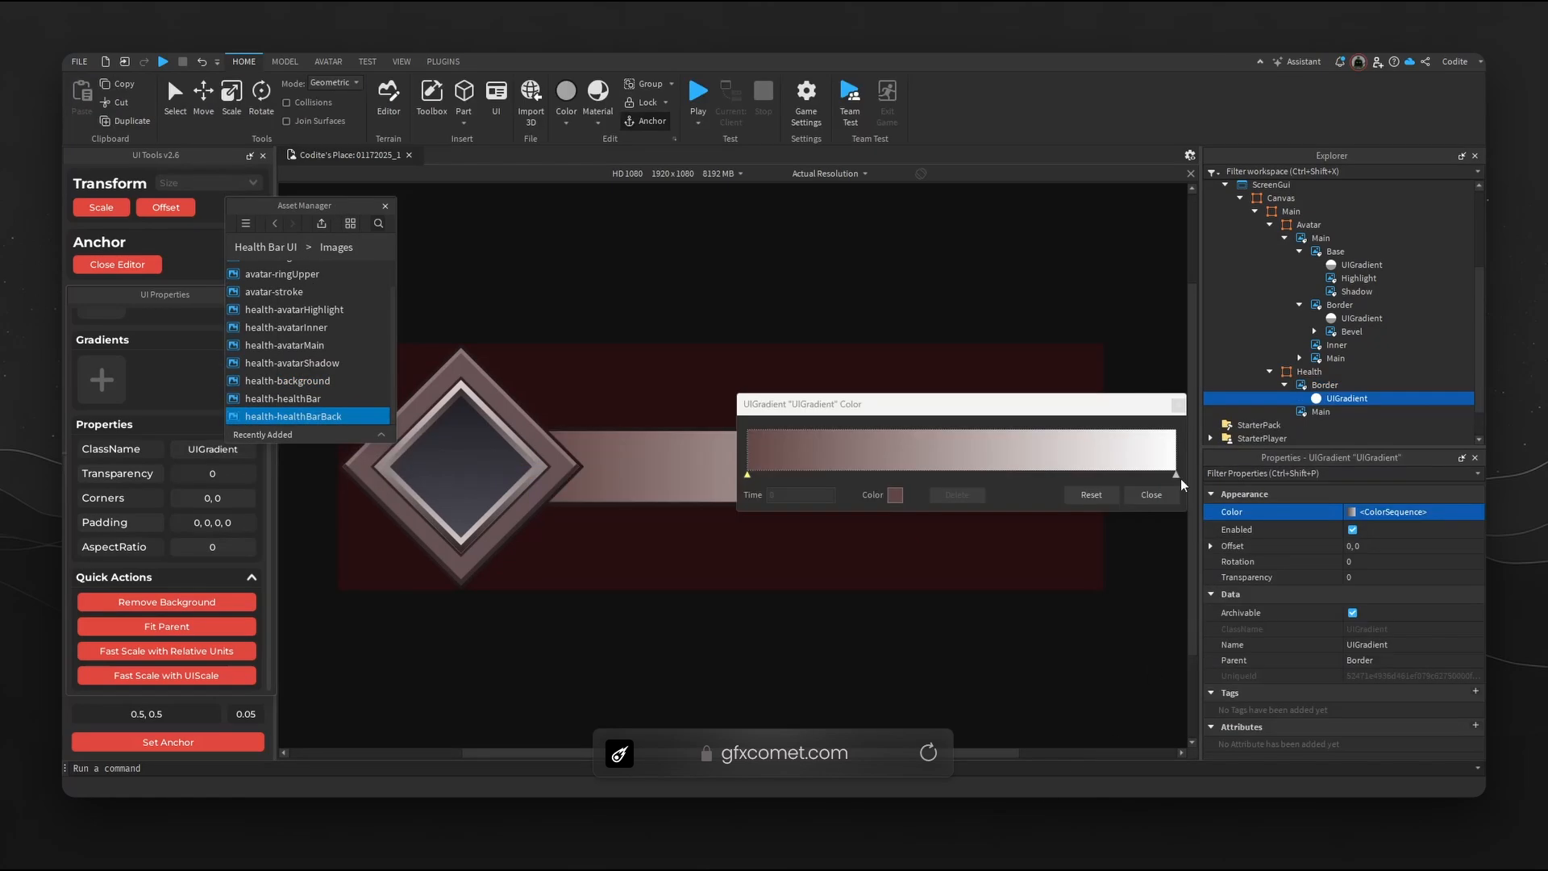
Apply the copied hex colour to the end keypoint of the Border label's UIGradient and move the gradient editor below the bar.
left_click(1176, 475)
left_click(895, 494)
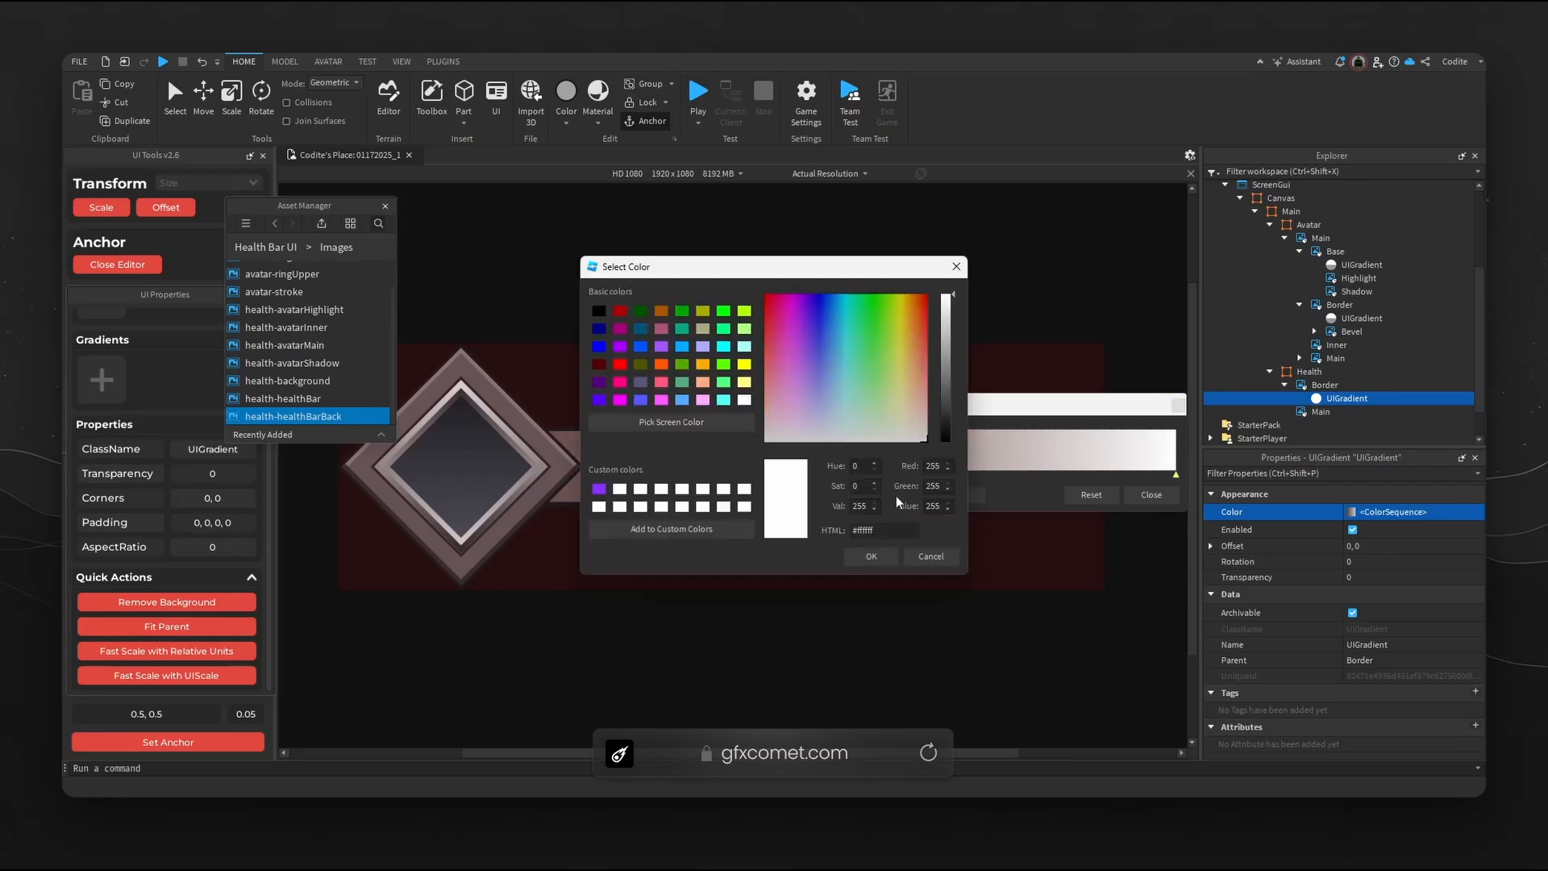
double_click(859, 534)
key("ctrl+v")
left_click(872, 556)
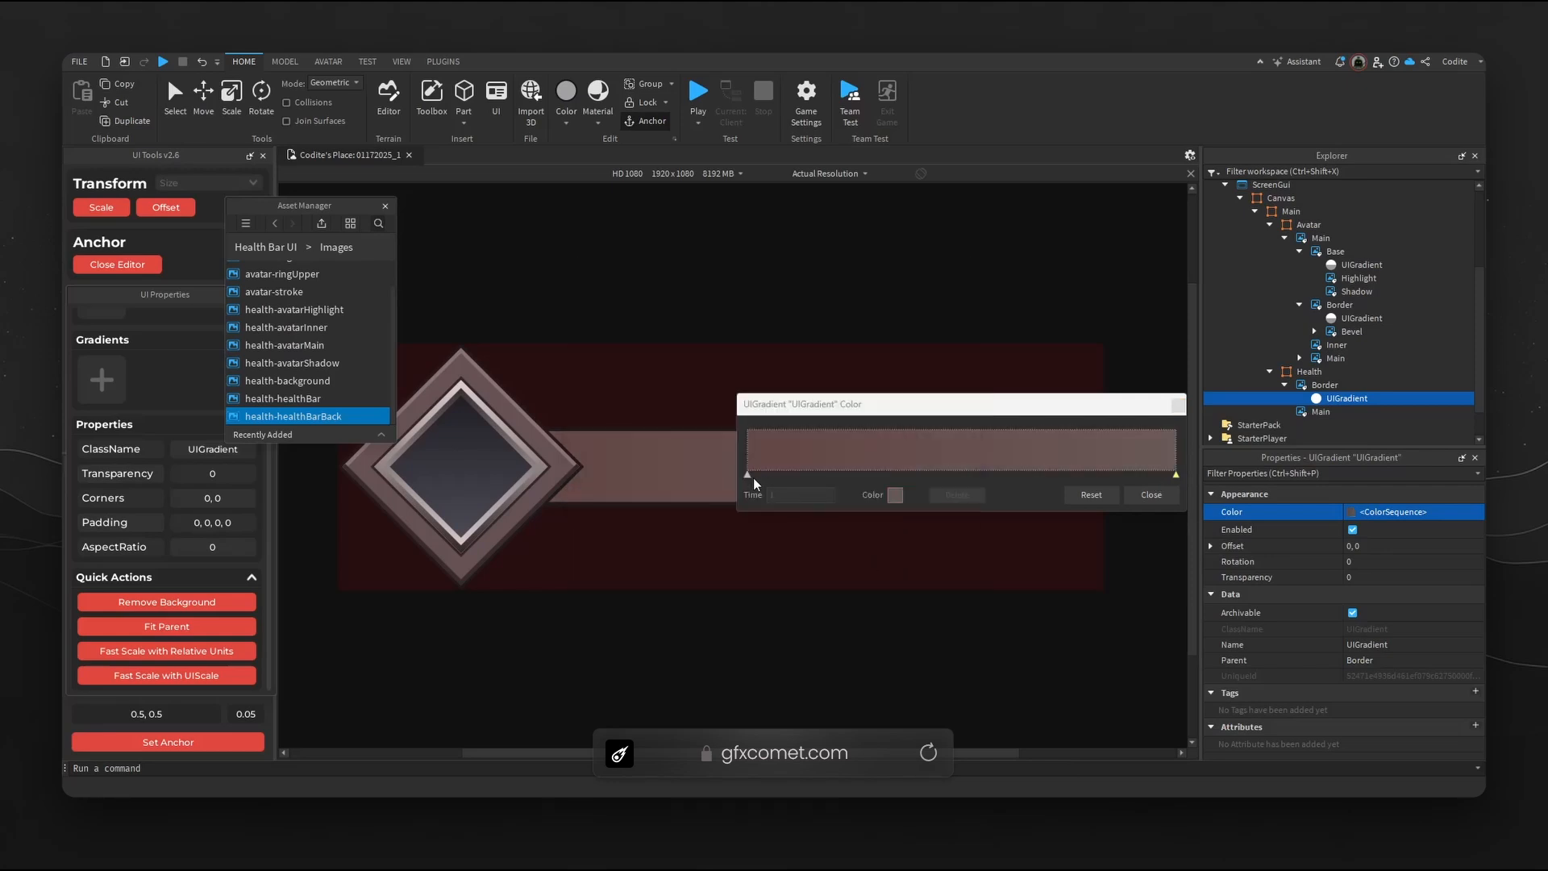
left_click(747, 475)
left_click_drag(843, 407, 842, 549)
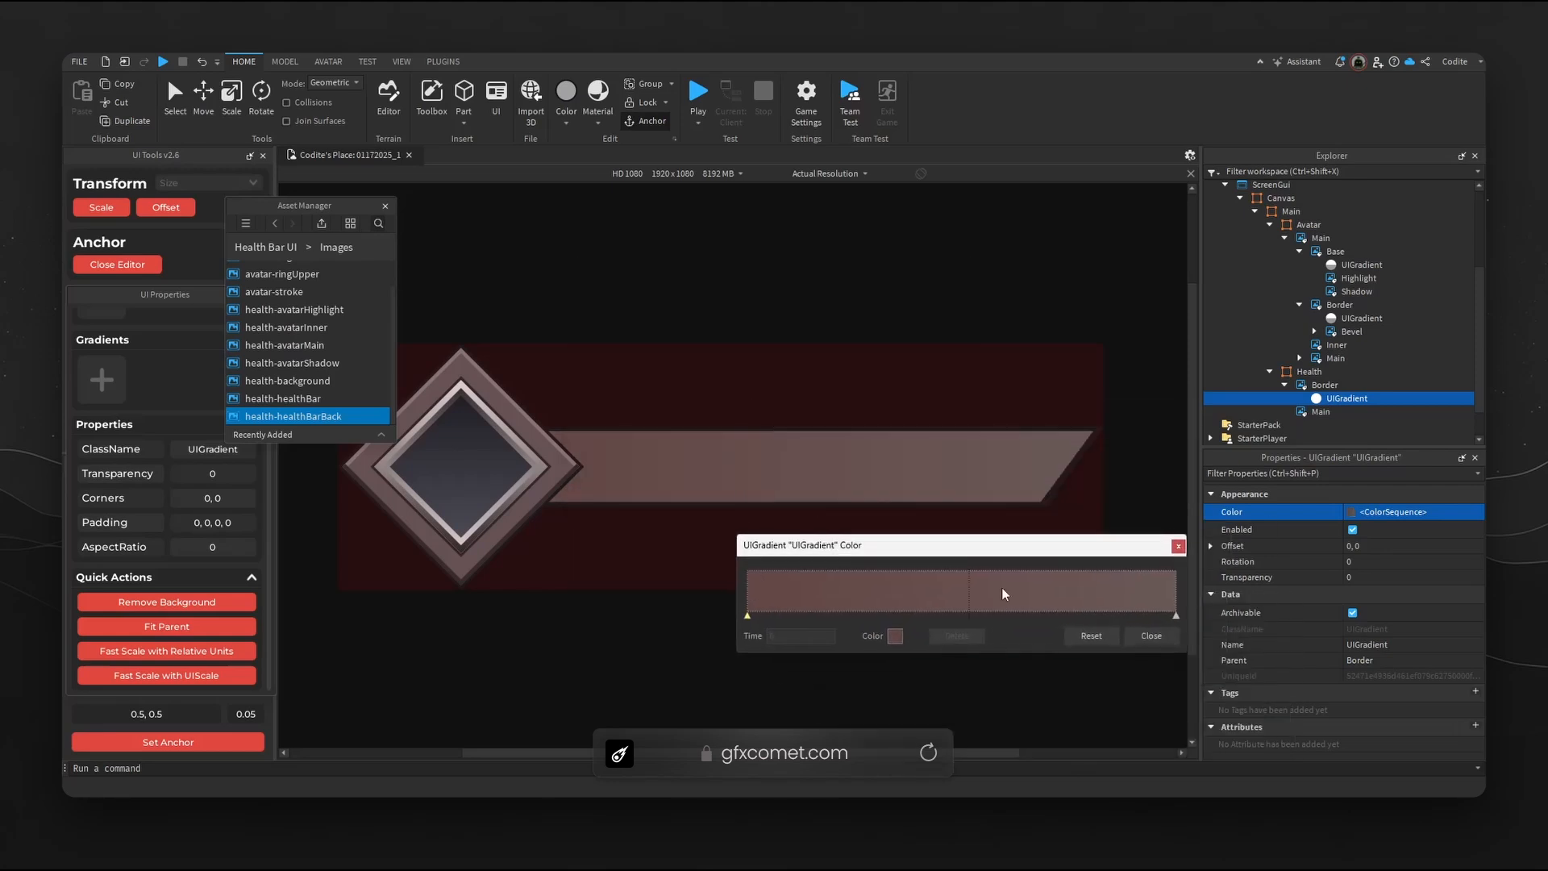
Add a keypoint at time 0.885 to the Border label's UIGradient and lighten its colour.
left_click(1121, 616)
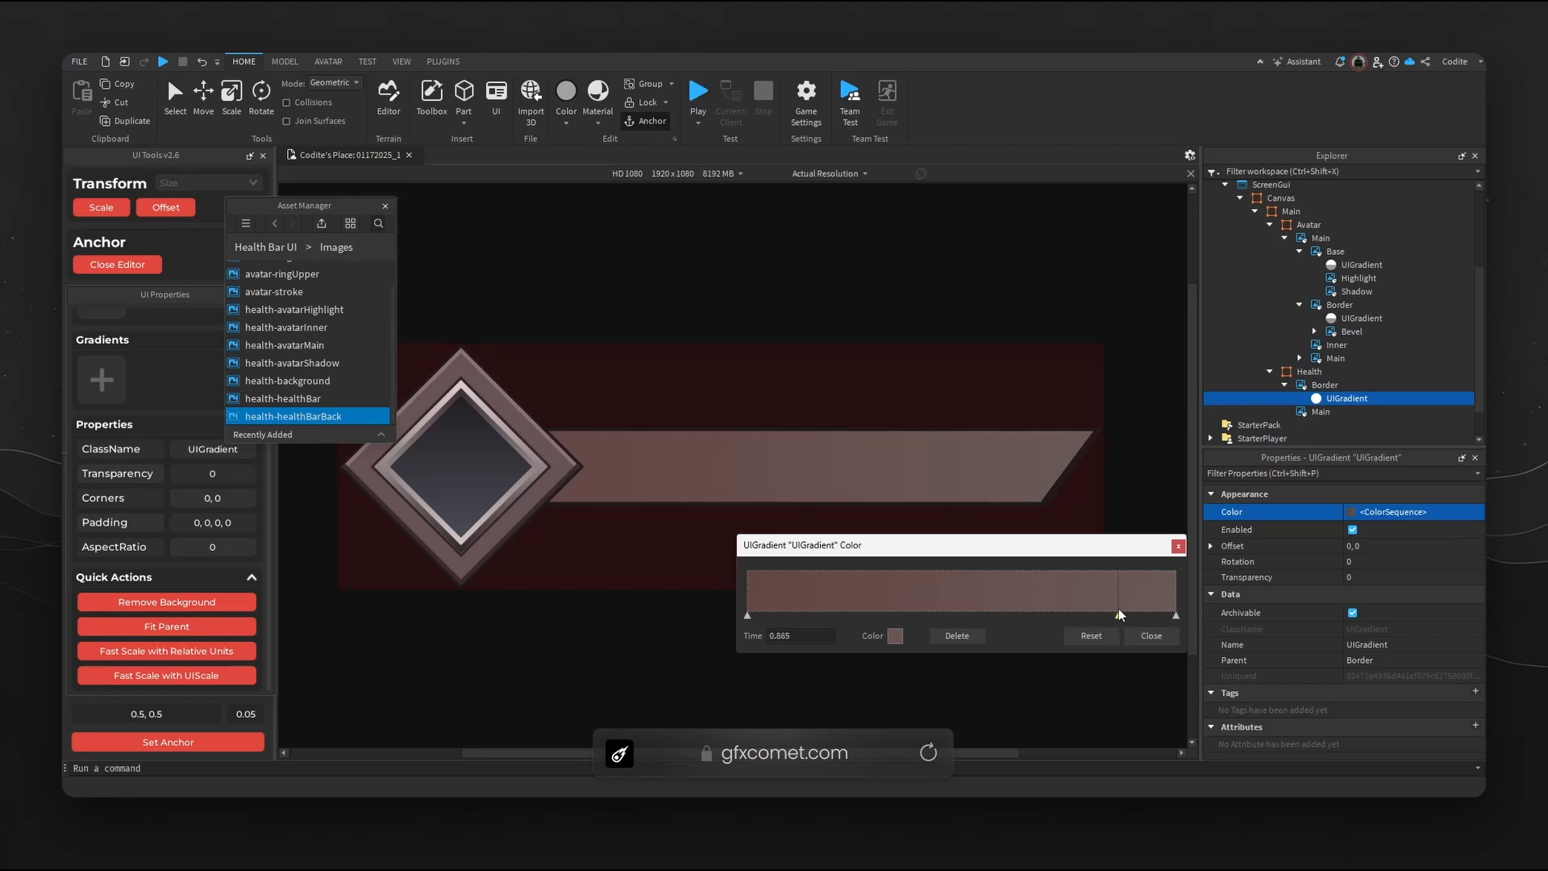
left_click(896, 636)
left_click_drag(850, 279, 840, 537)
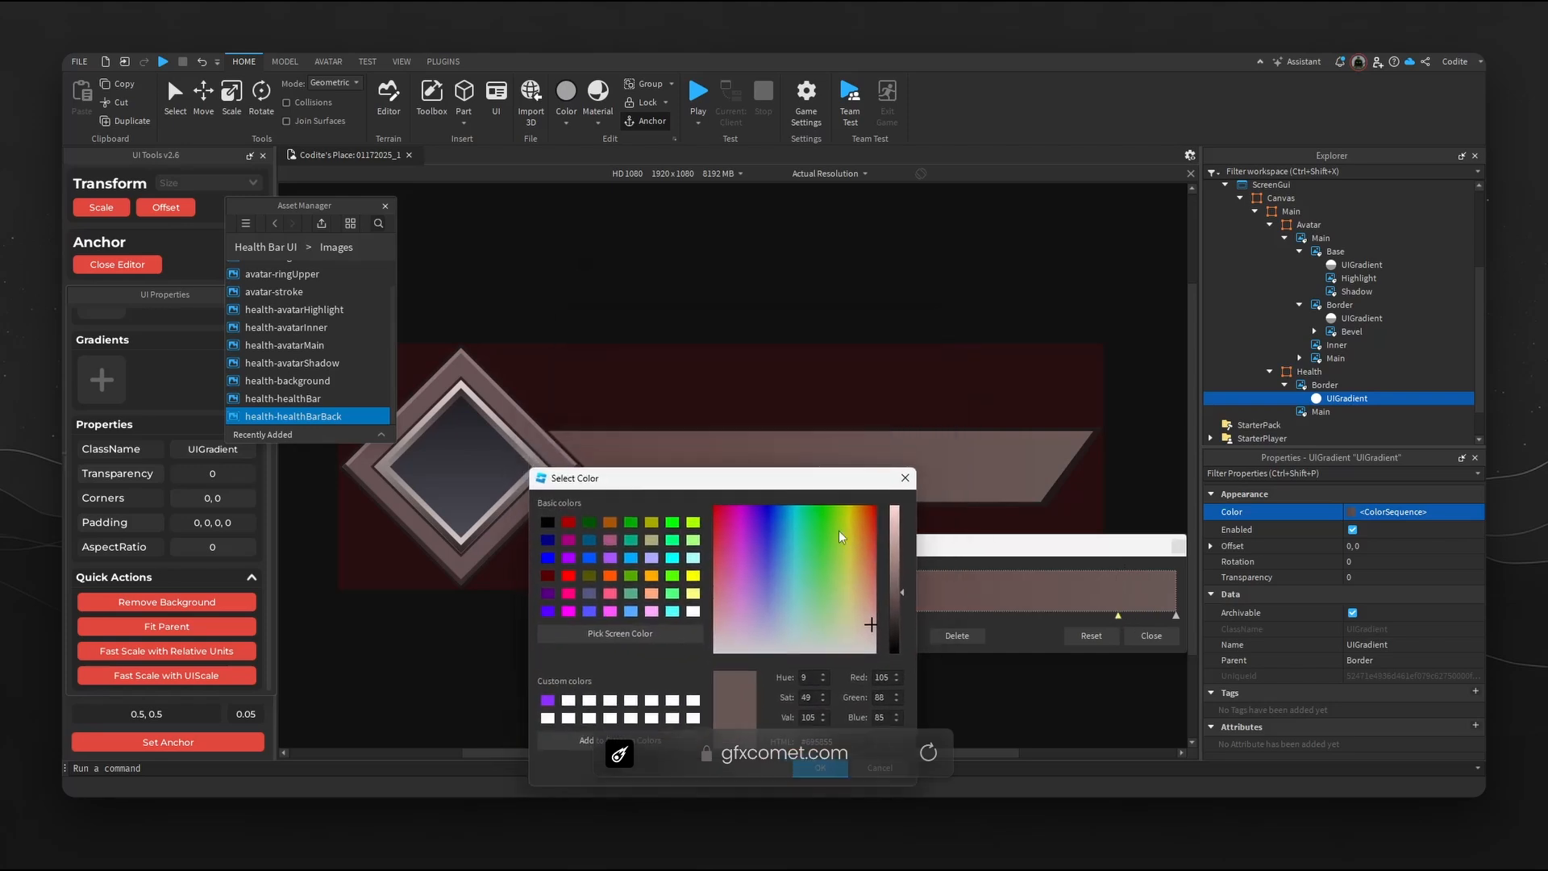
left_click_drag(903, 595, 903, 581)
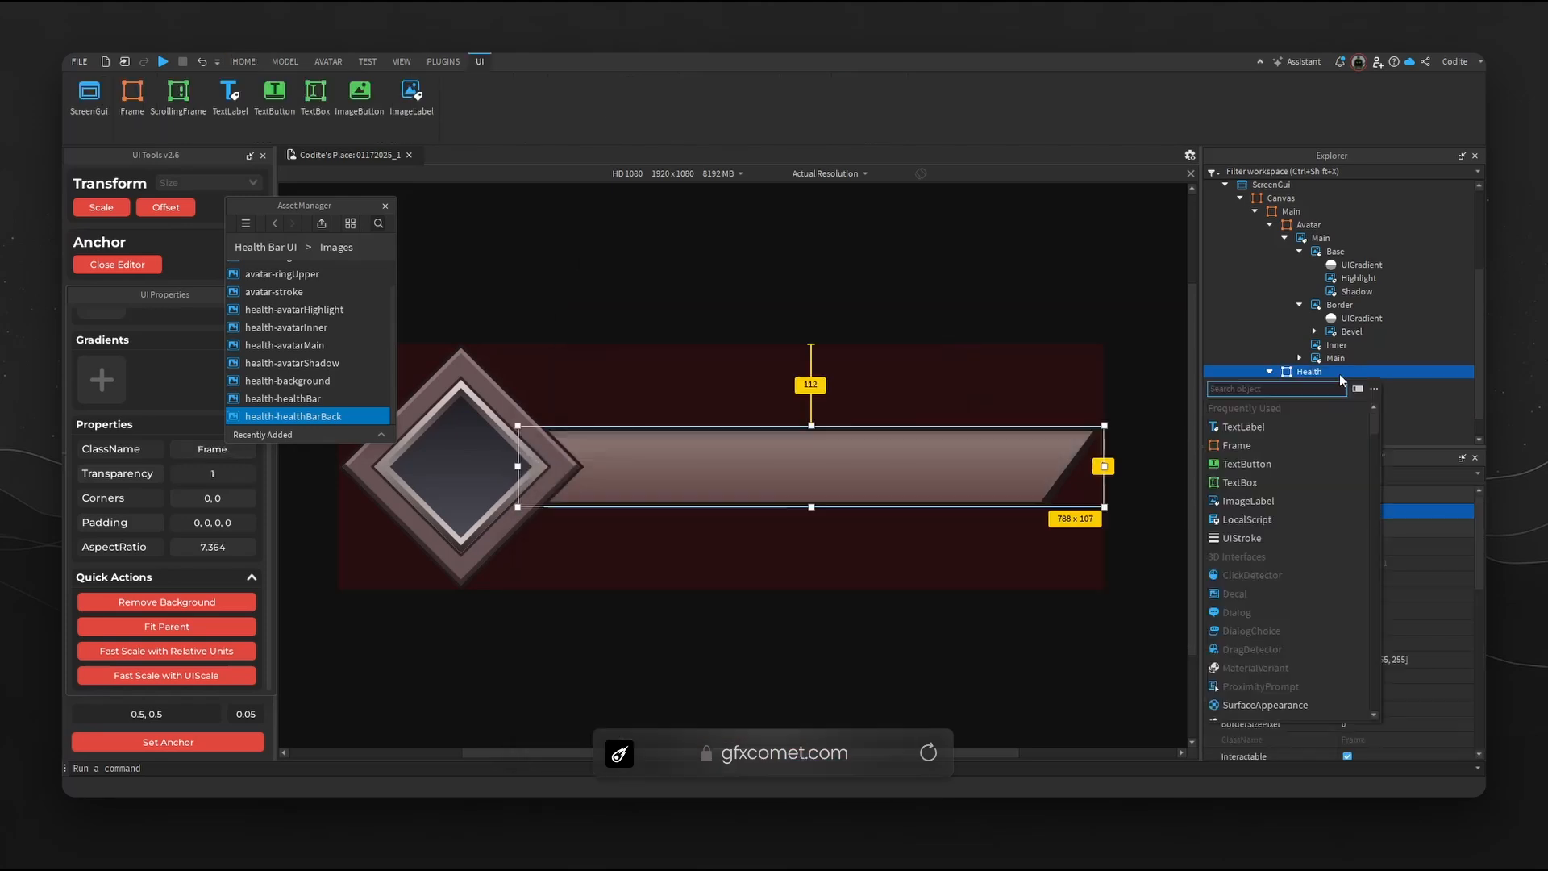
Insert an ImageLabel inside the Health frame and name it Bar.
type("iom")
key("BackSpace")
key("BackSpace")
type("m")
key("Return")
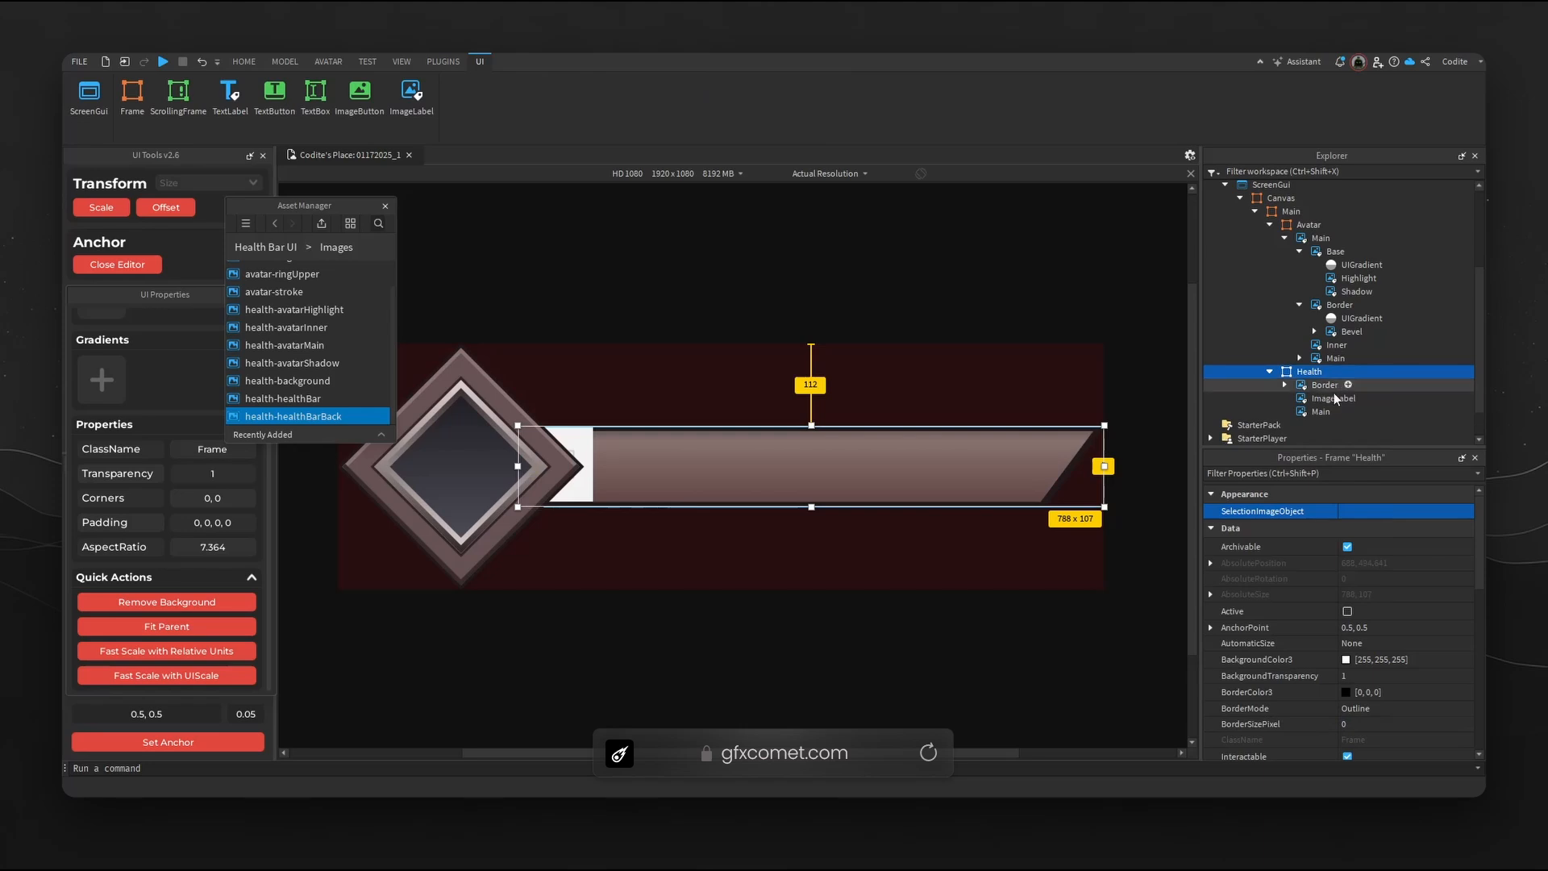
left_click(1334, 400)
left_click(1334, 400)
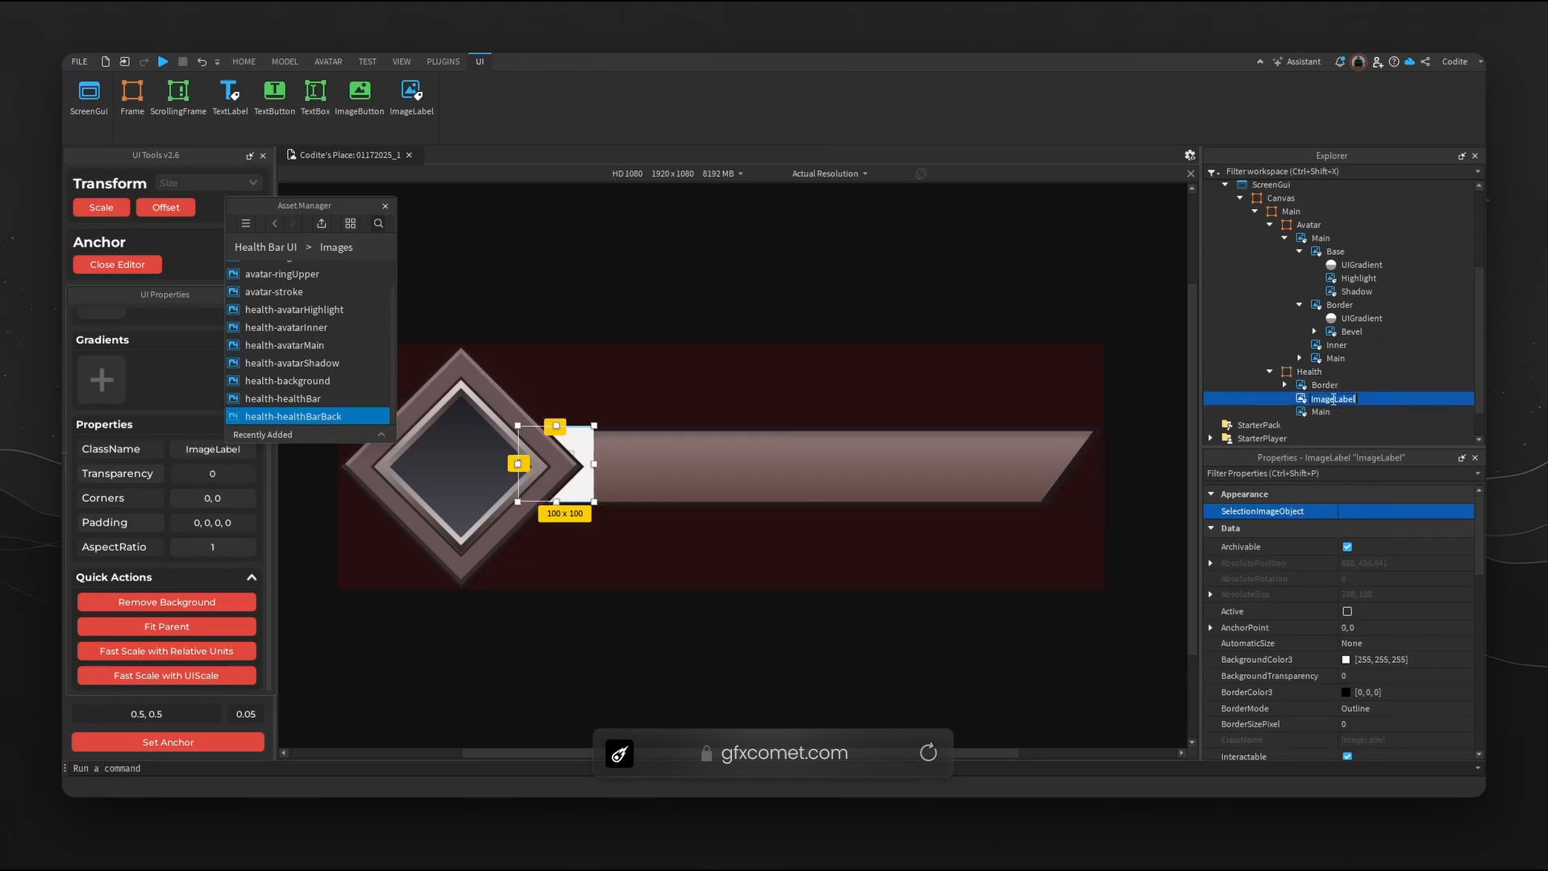
type("Bar")
key("Return")
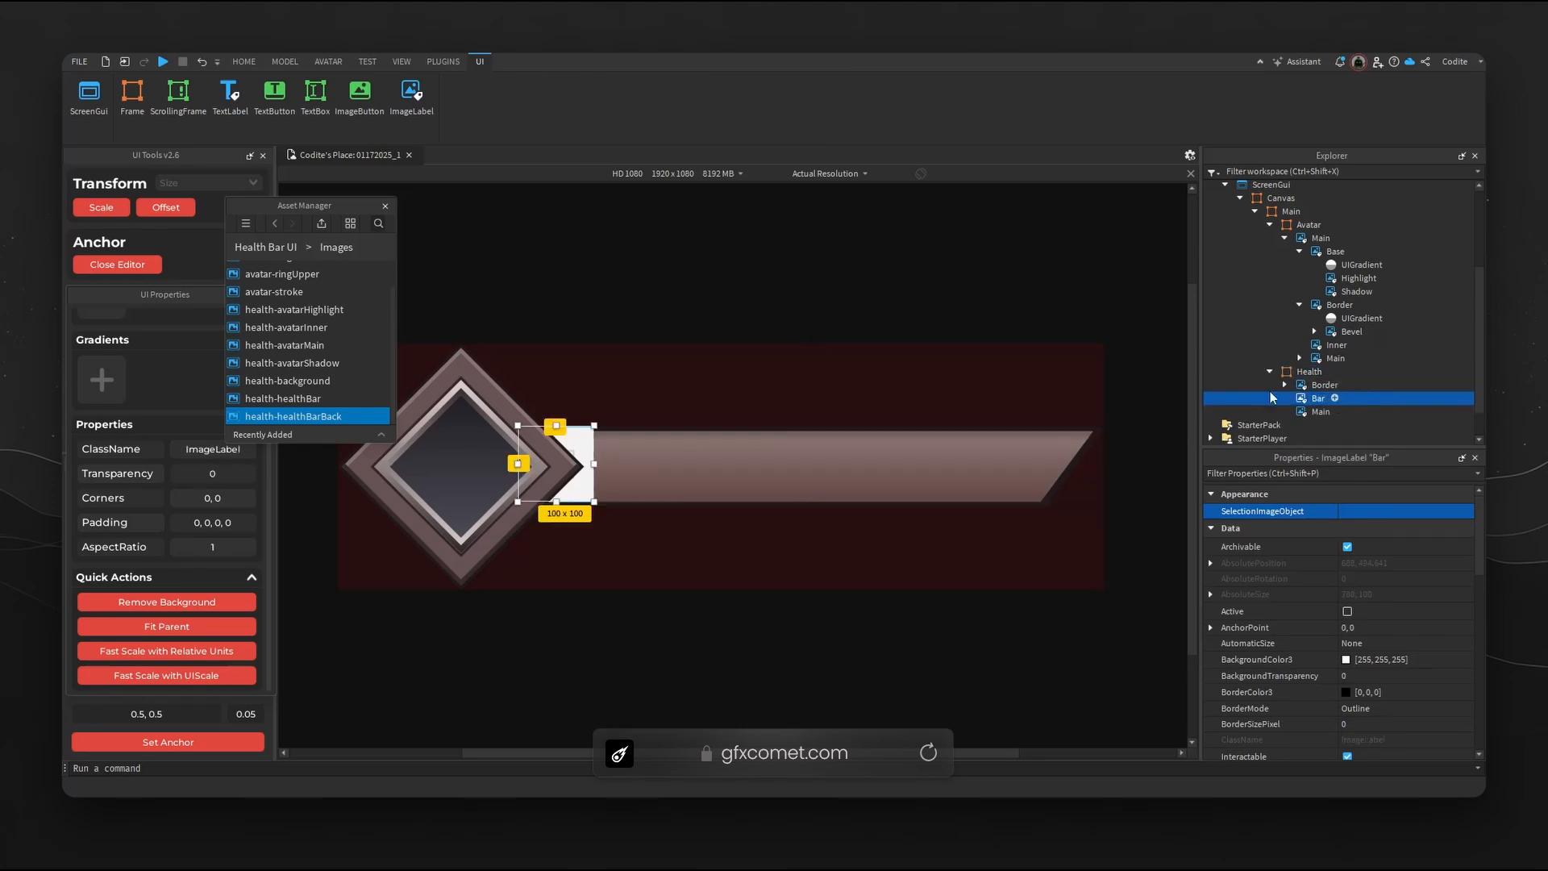
Assign the health-healthBar asset as the Bar label's image.
right_click(329, 395)
left_click(395, 466)
scroll(1410, 669, "down", 5)
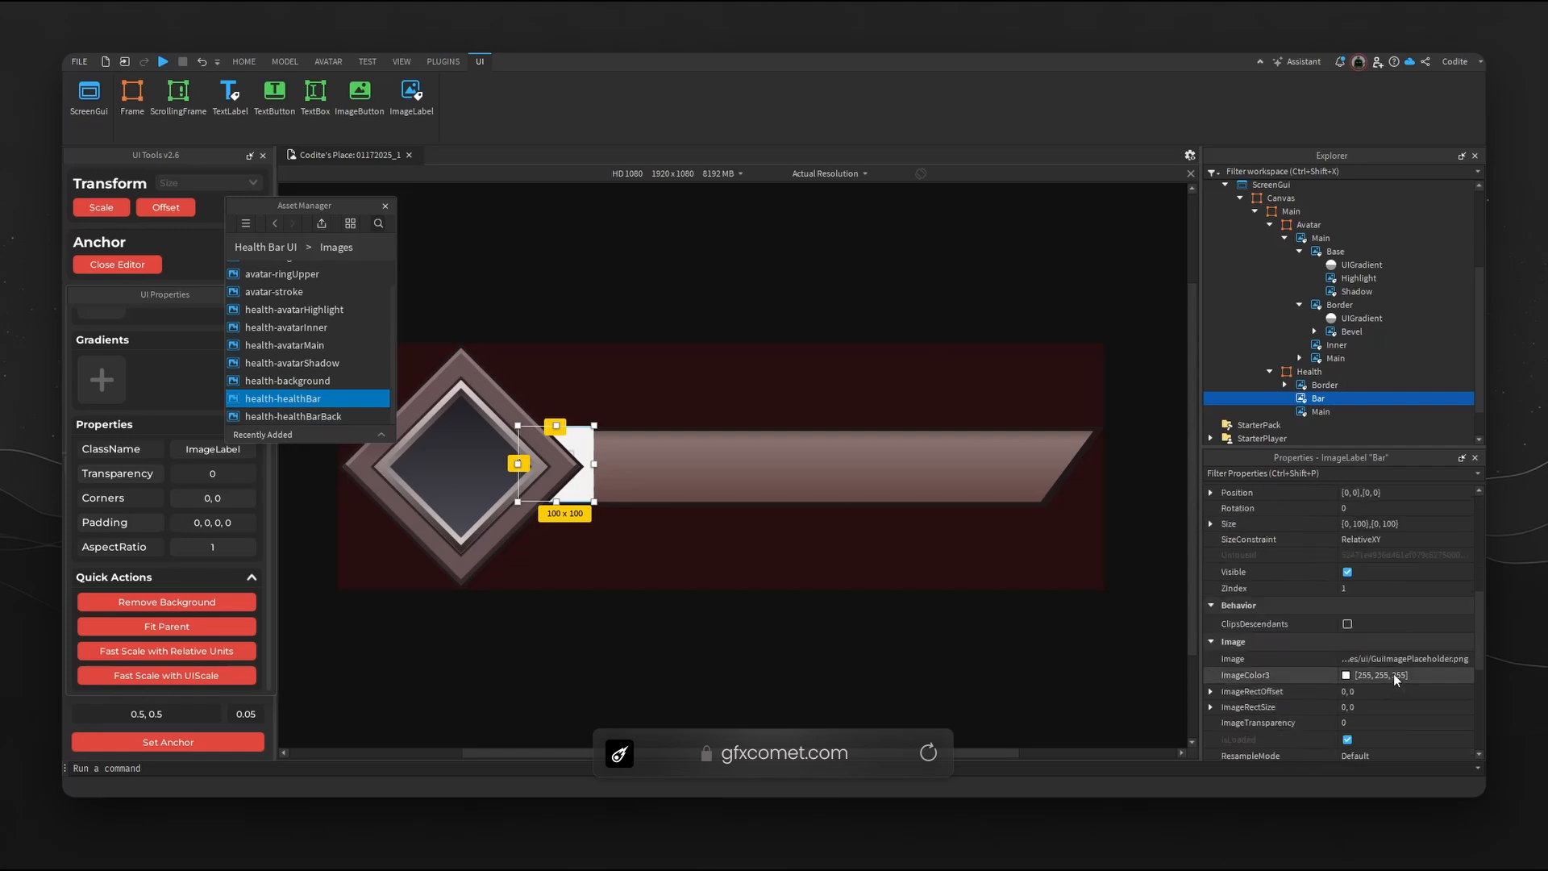
left_click(1396, 661)
key("ctrl+v")
key("Return")
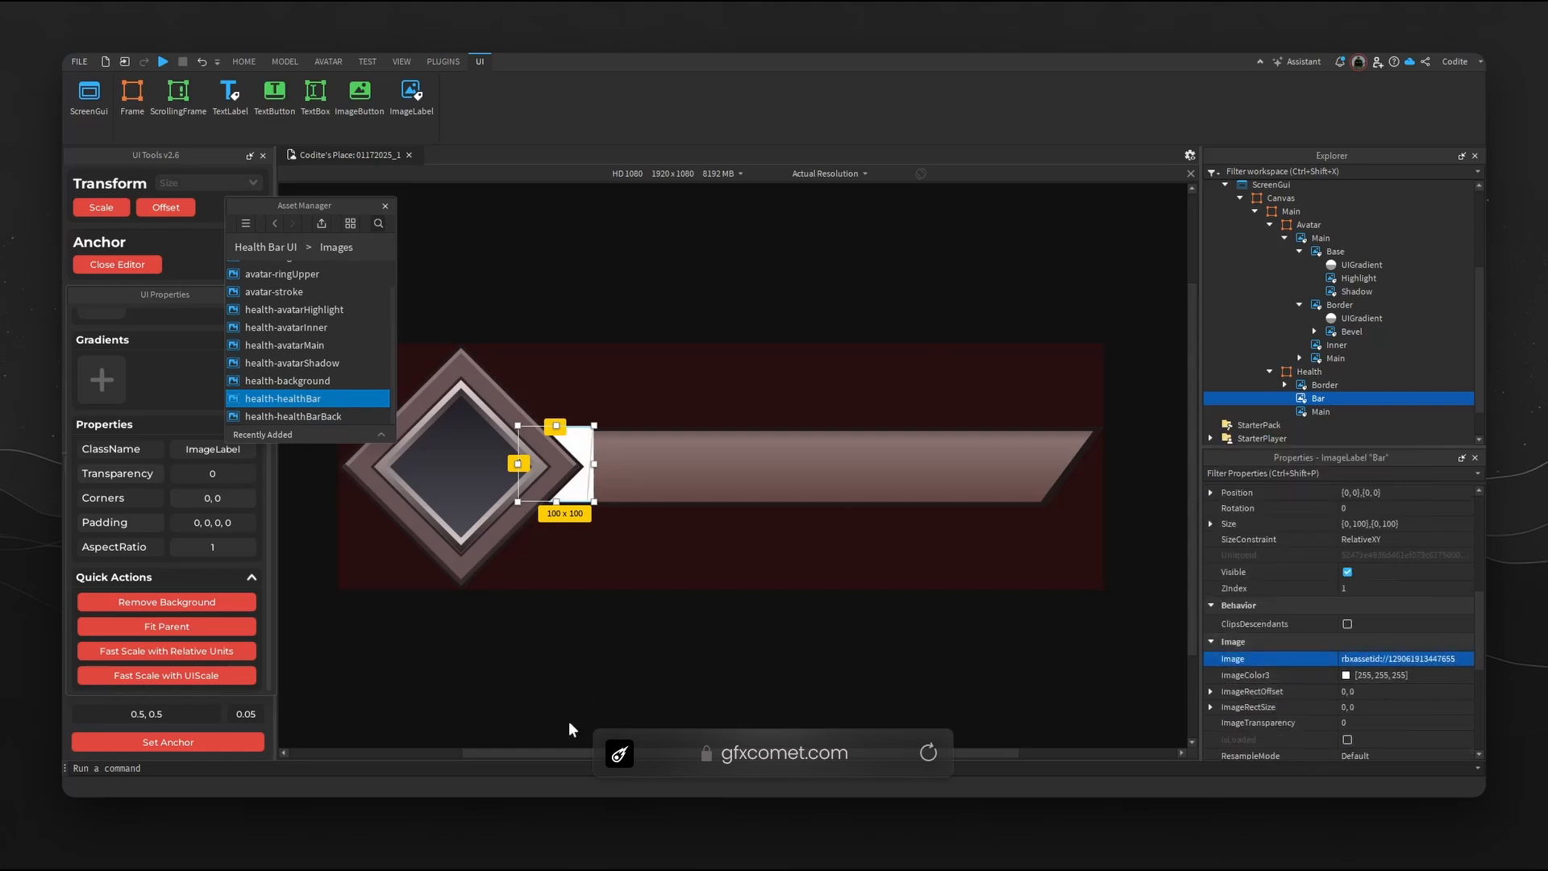
Set the Bar label's size to 731 by 78 and centre it within the Health frame.
left_click(1211, 524)
left_click(1399, 542)
type("731")
key("Return")
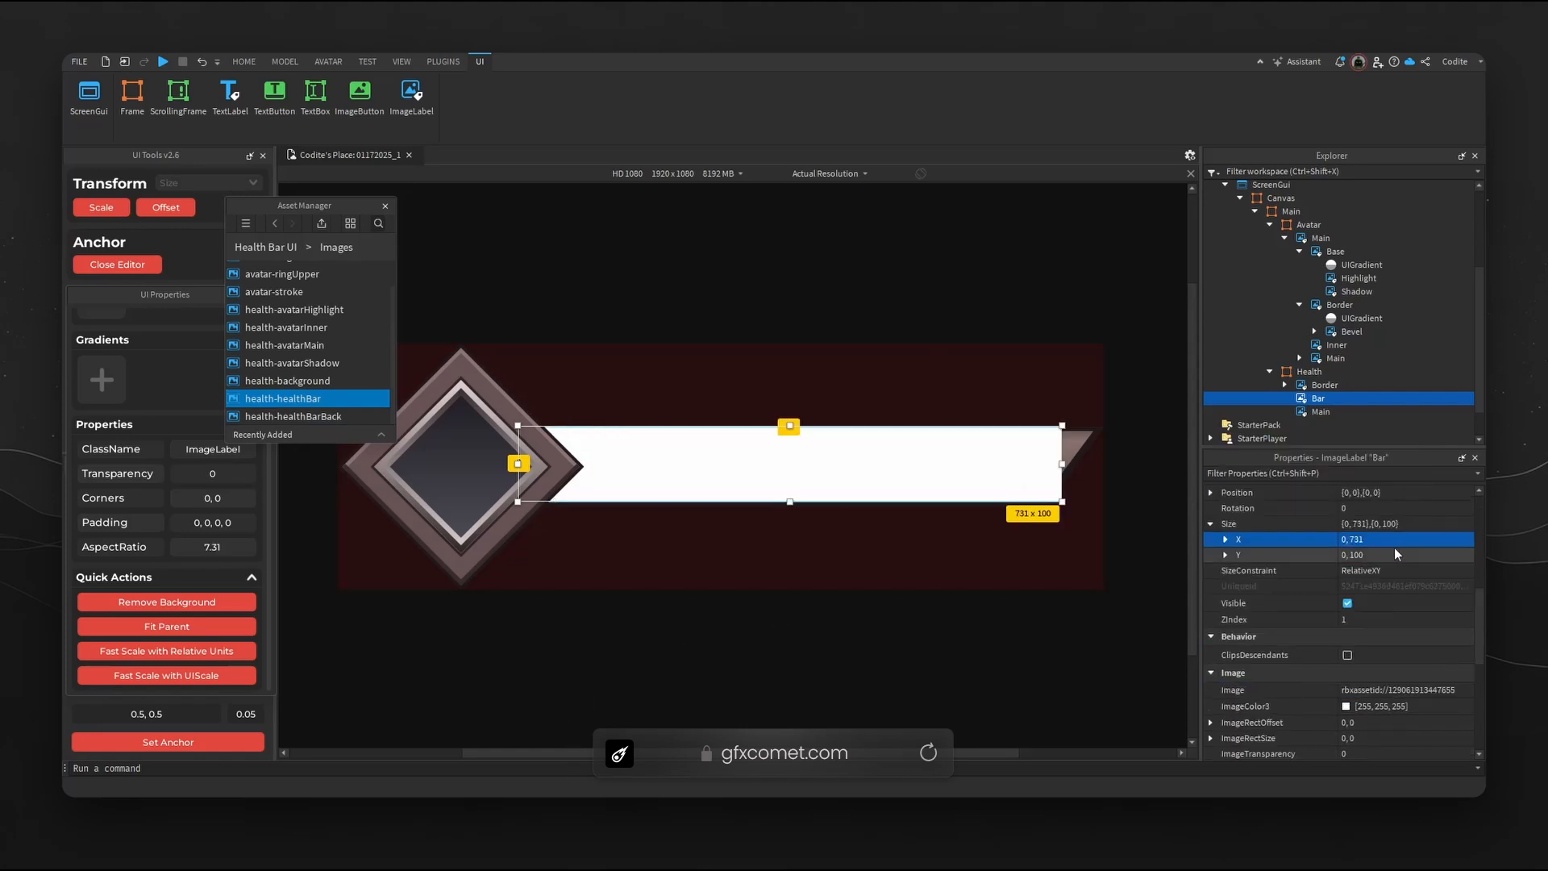
left_click(1414, 555)
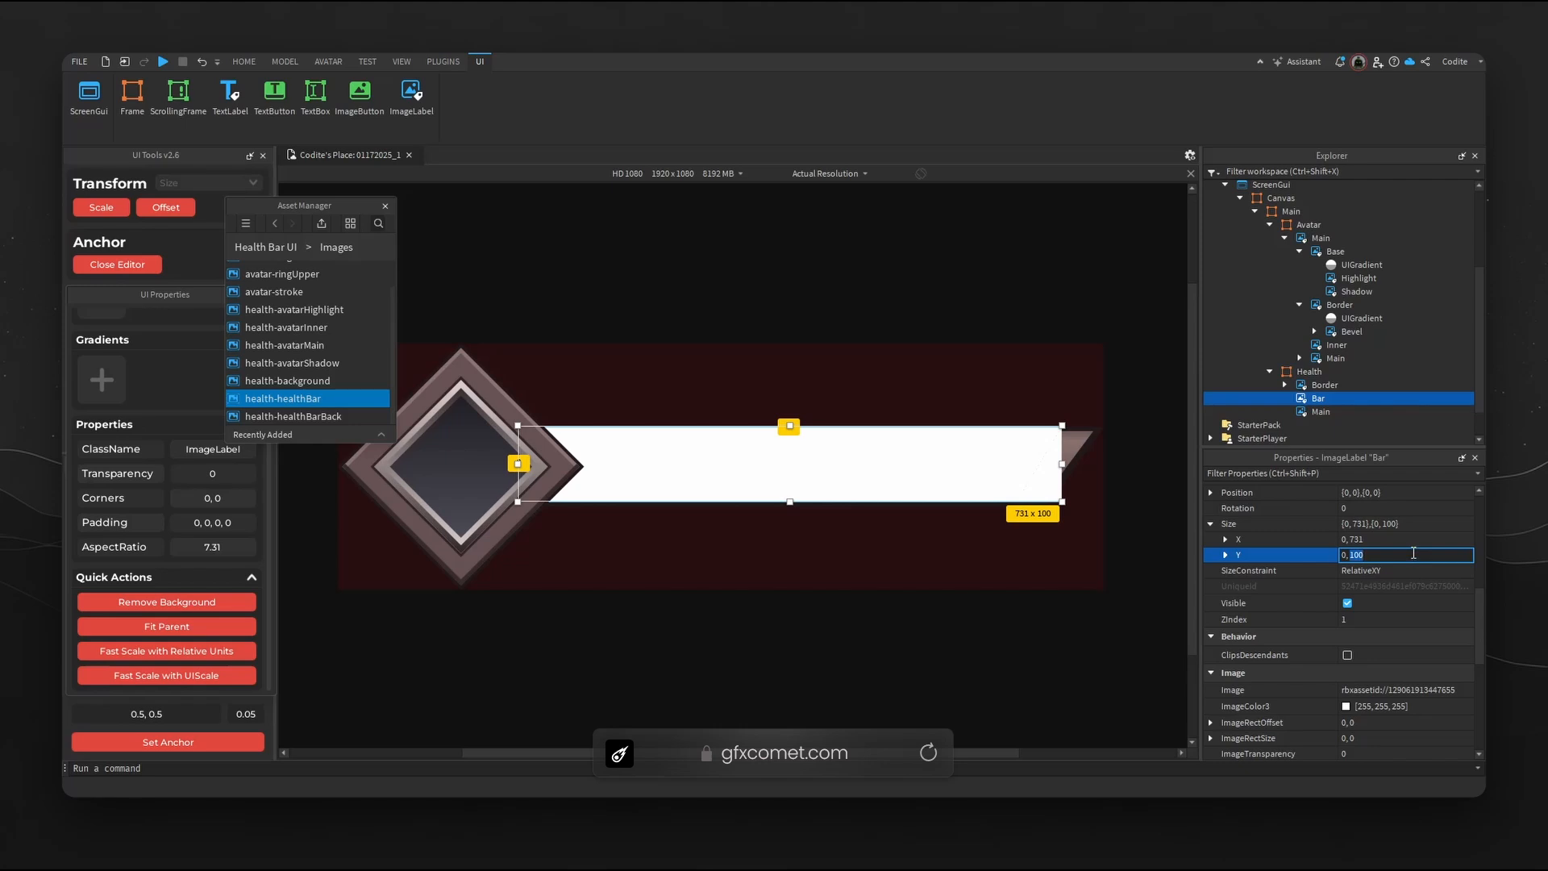
key("Return")
left_click(221, 742)
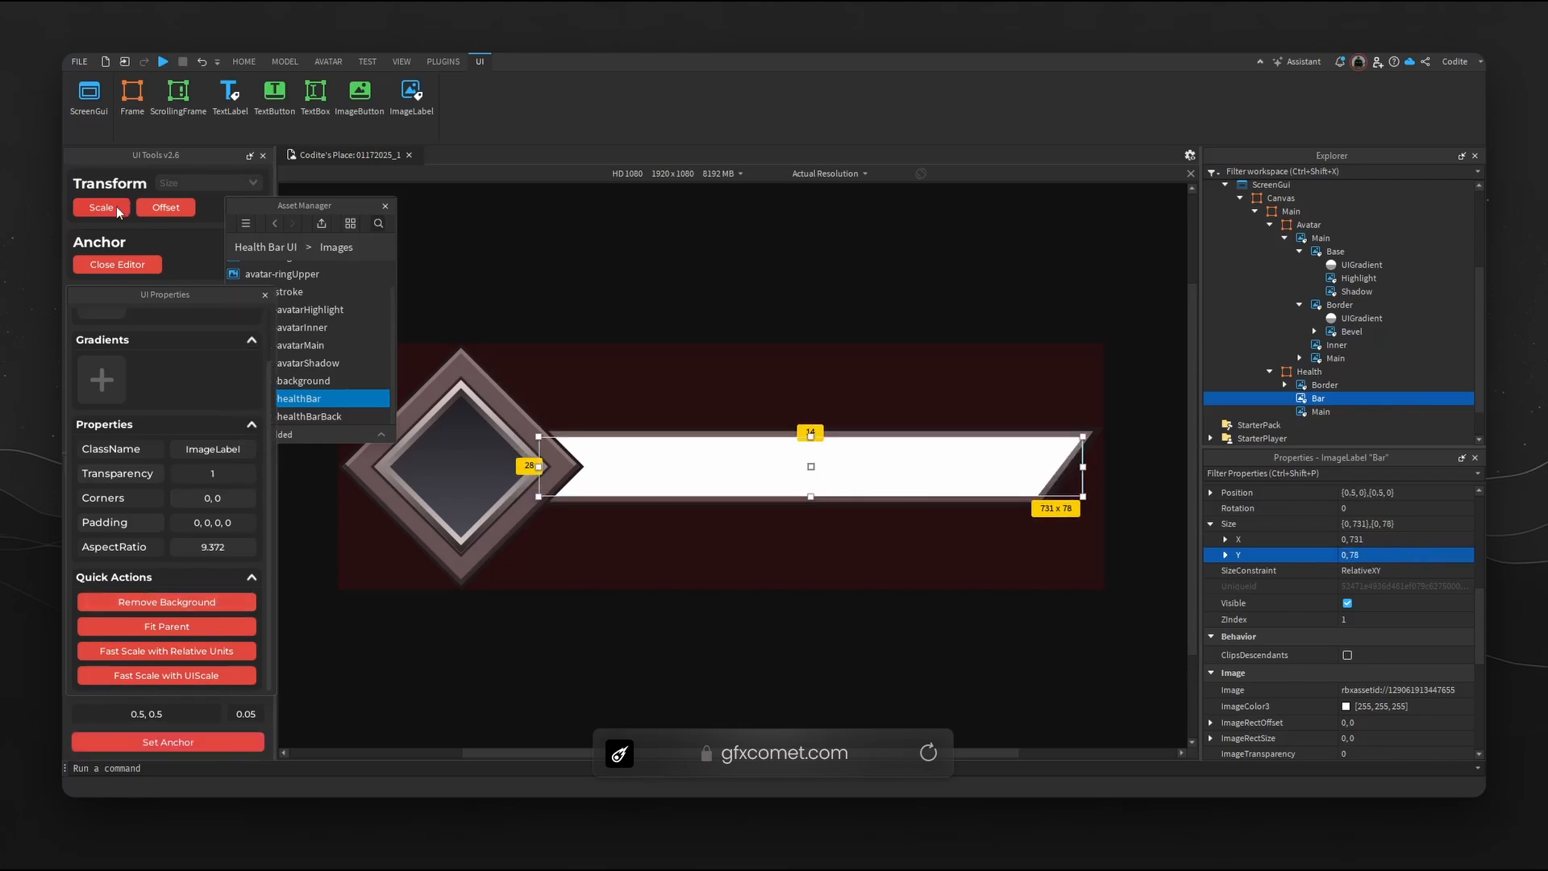
Add a UIGradient with red colours to the Bar label and rotate it 90 degrees.
left_click(1335, 398)
type("grad")
left_click(1308, 450)
left_click(1337, 413)
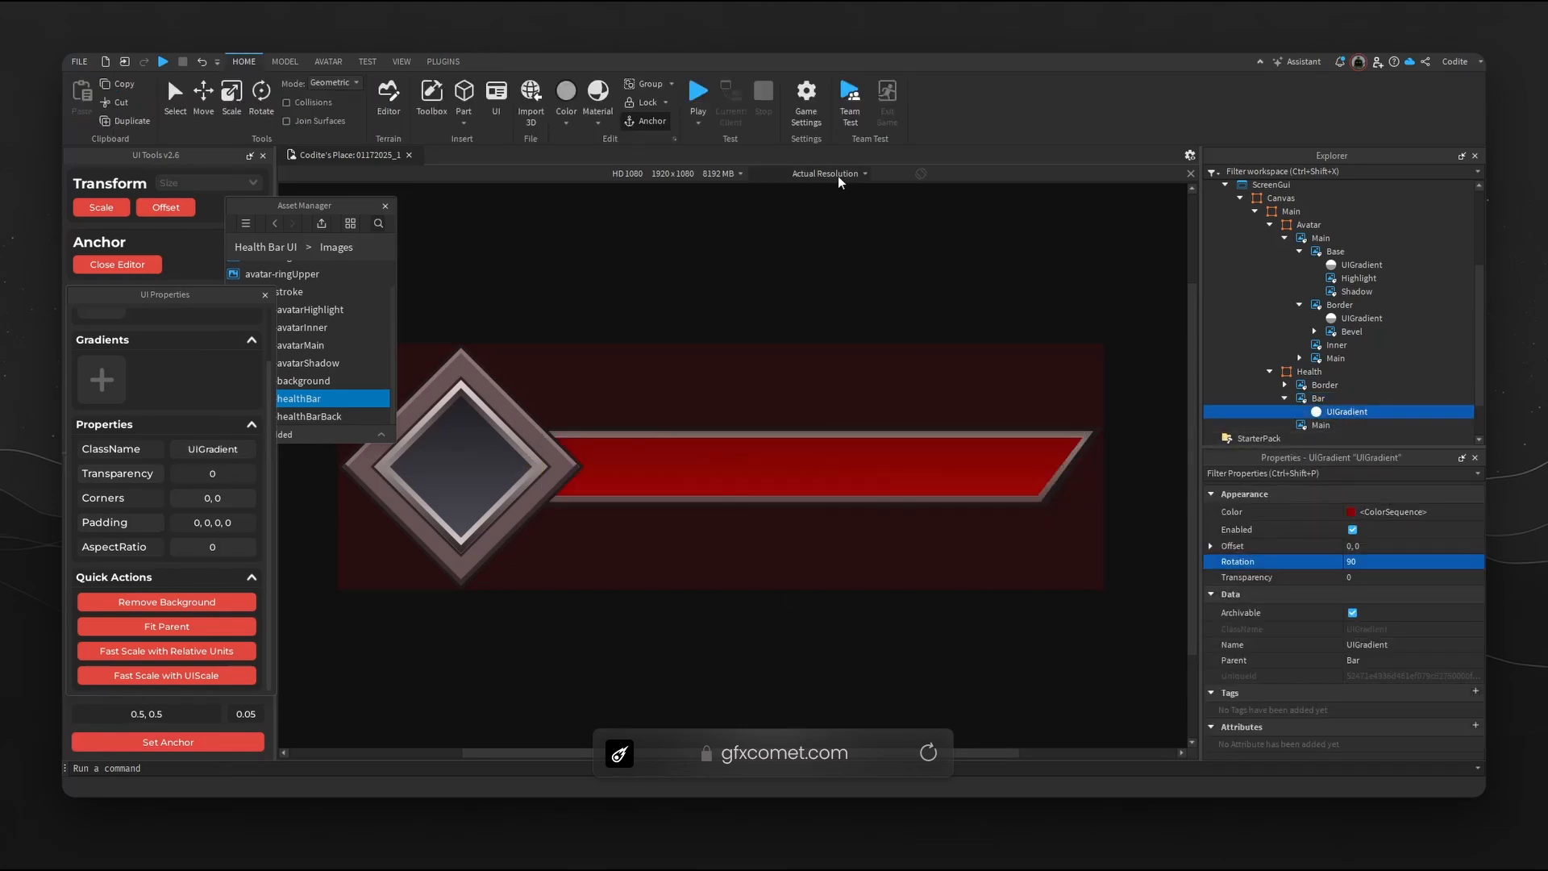
Switch the viewport from actual resolution to Fit to Window to check the whole health bar.
left_click(829, 174)
left_click(814, 218)
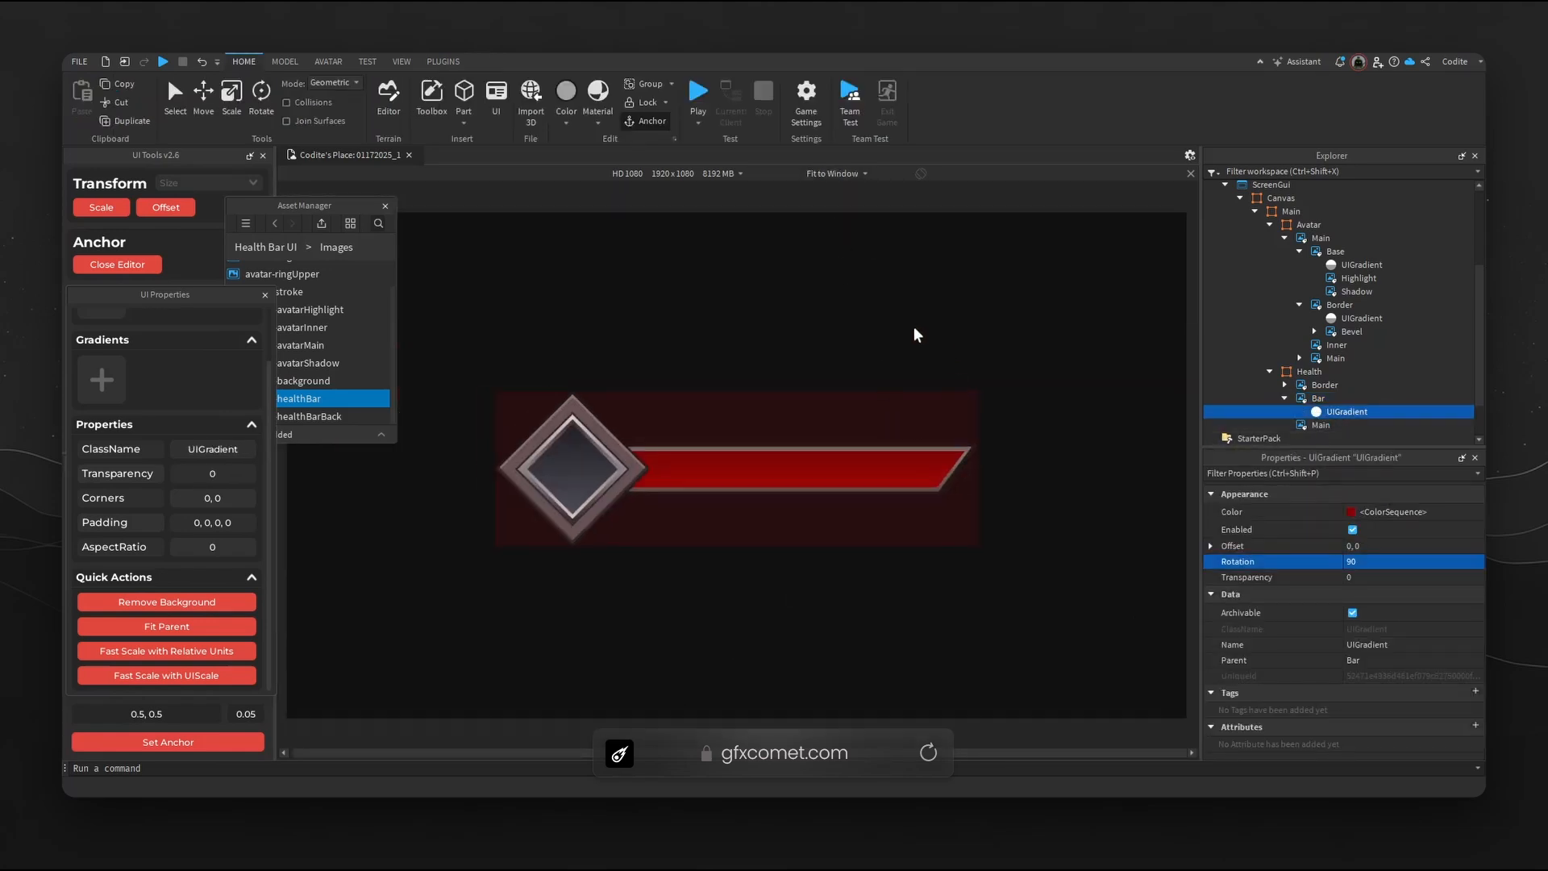
Convert the Bar label's size from offset to scale units and expand its X and Y size values.
left_click(1318, 398)
left_click(1284, 398)
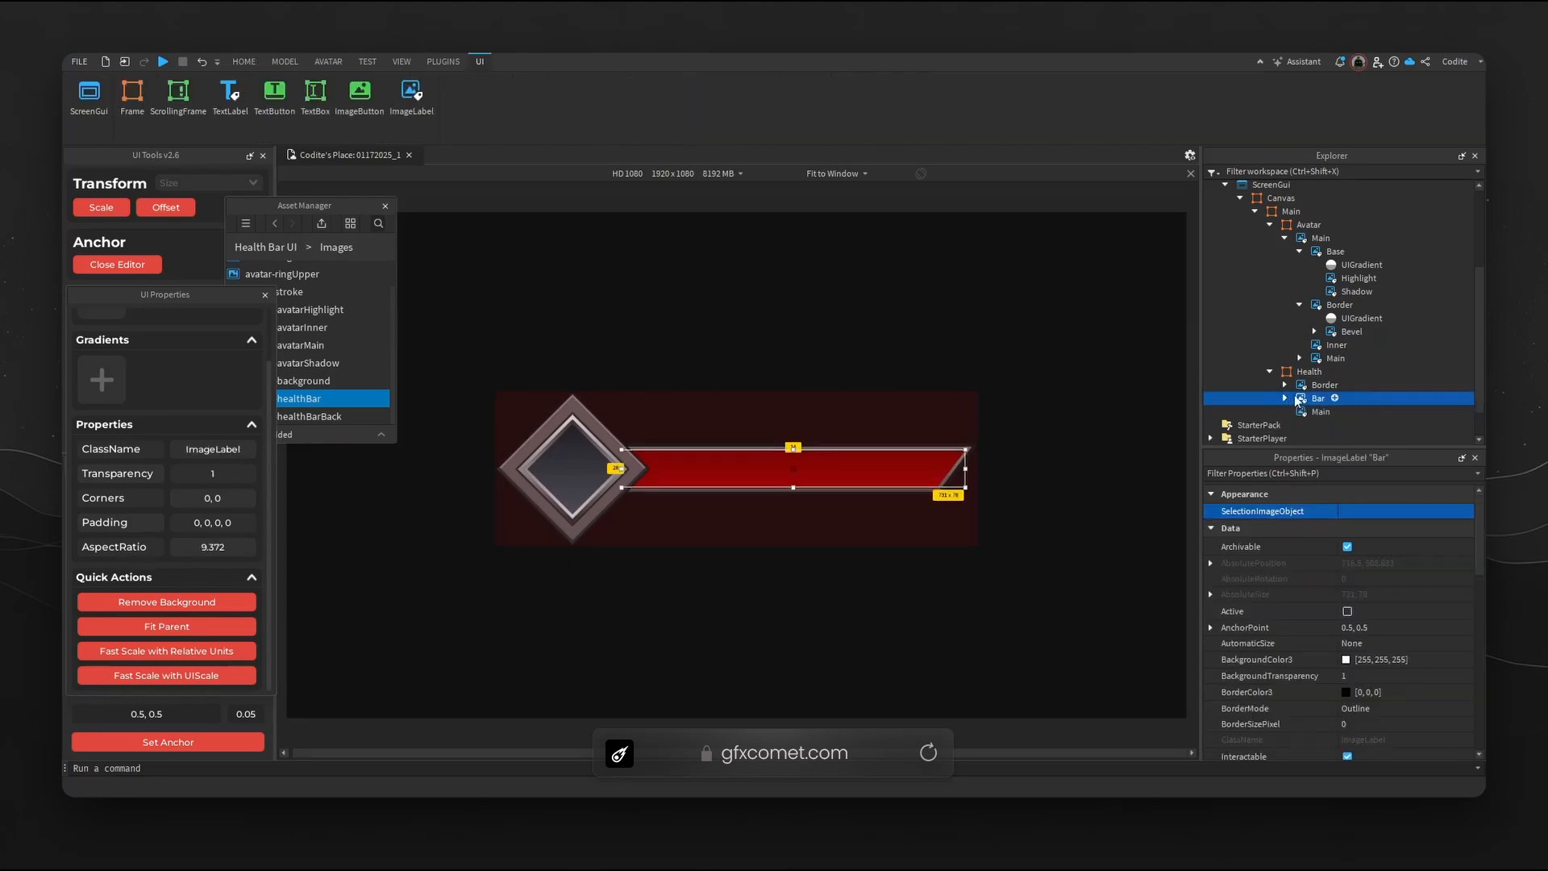
scroll(1330, 601, "down", 6)
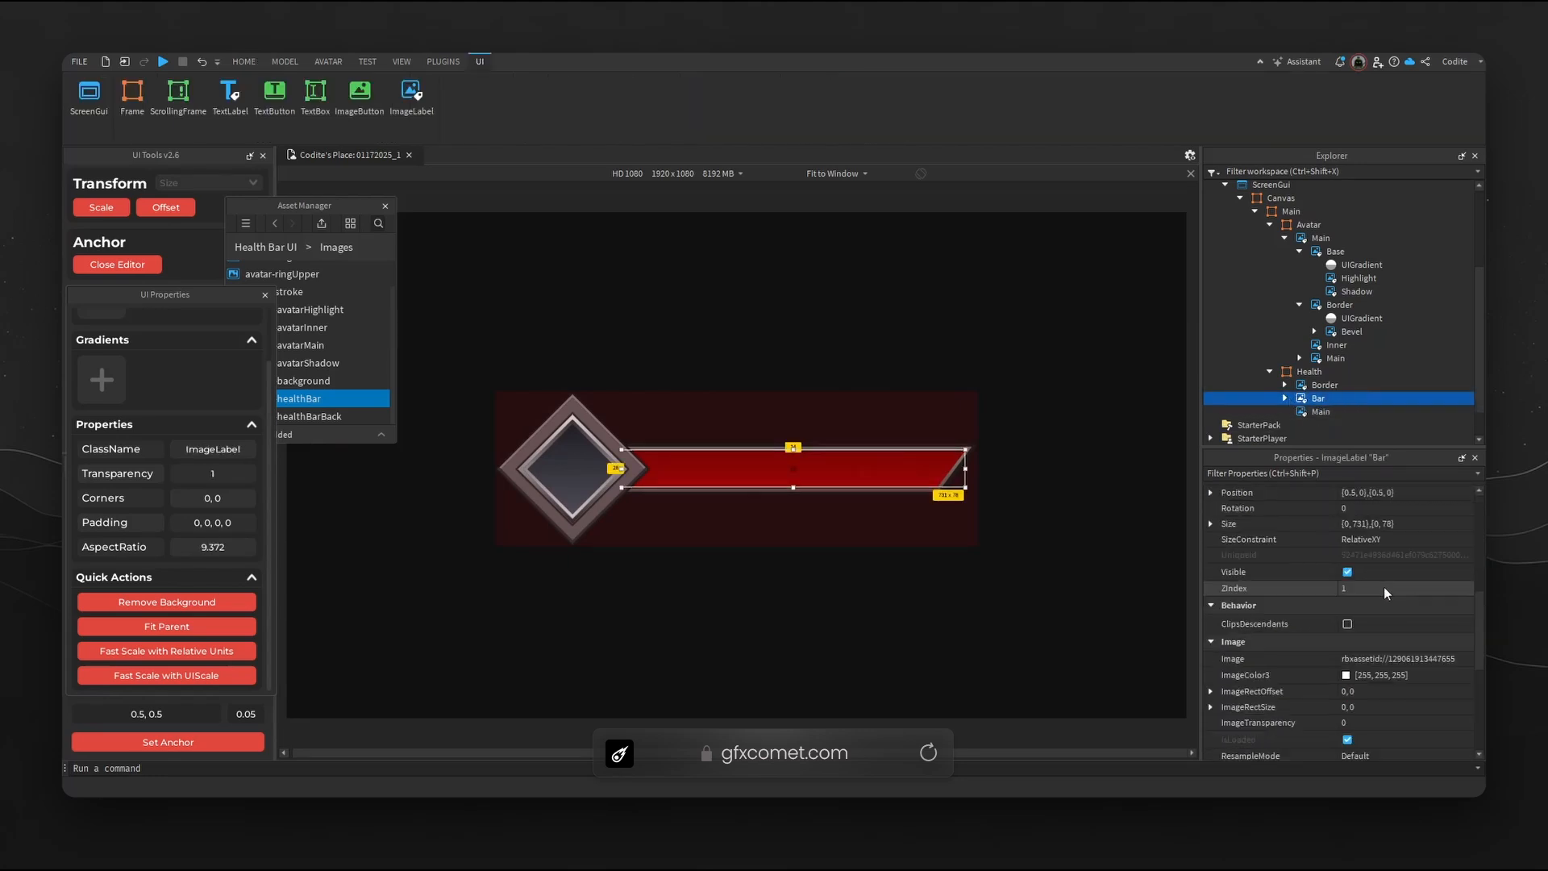
left_click(1211, 617)
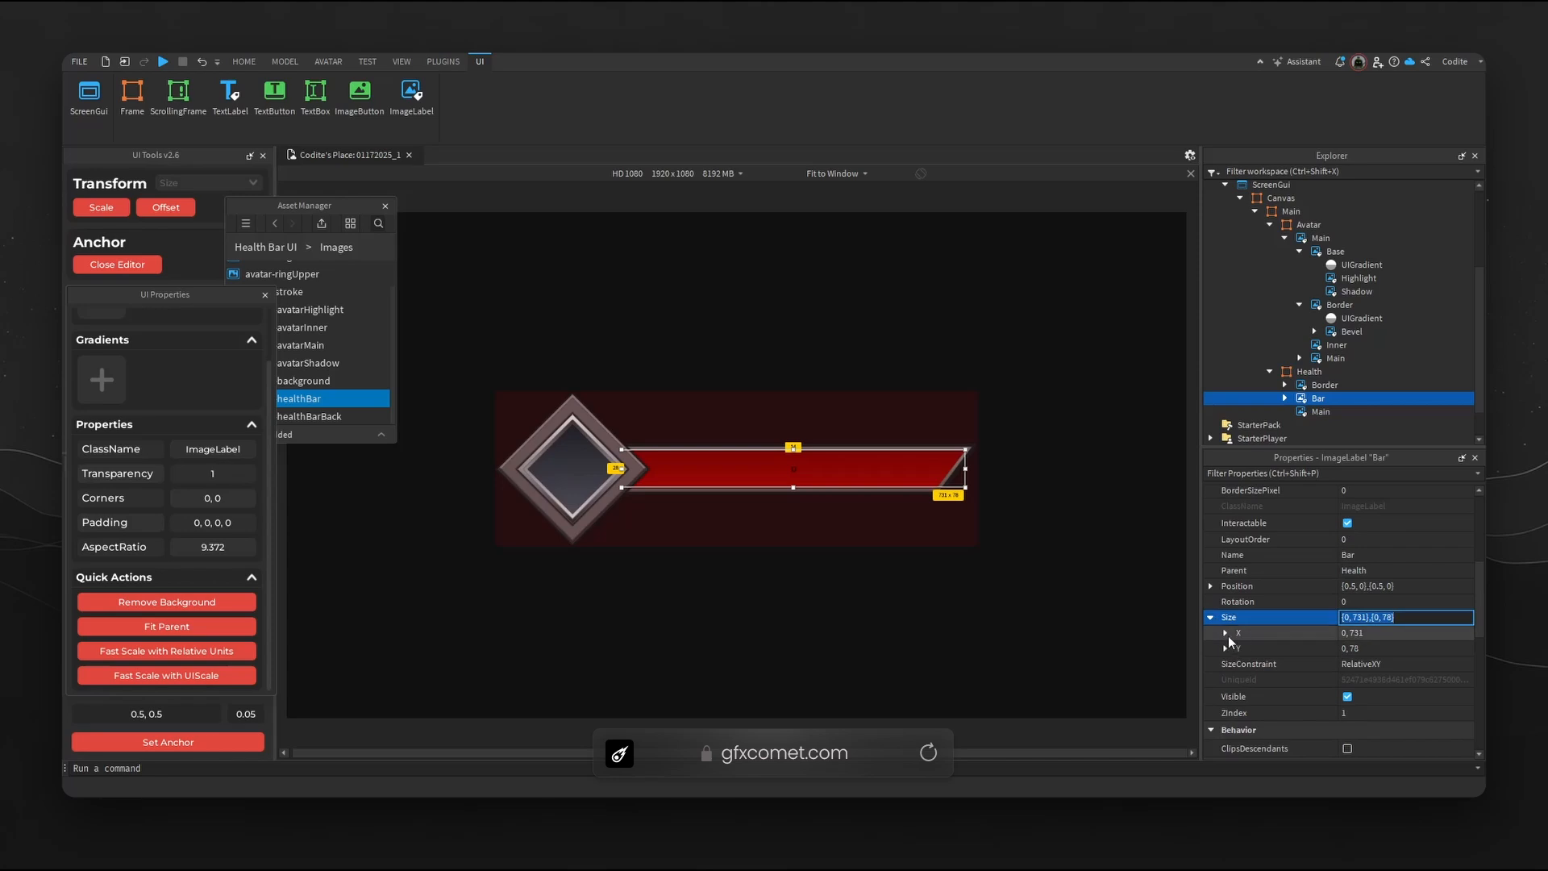
left_click(1224, 632)
left_click(1226, 680)
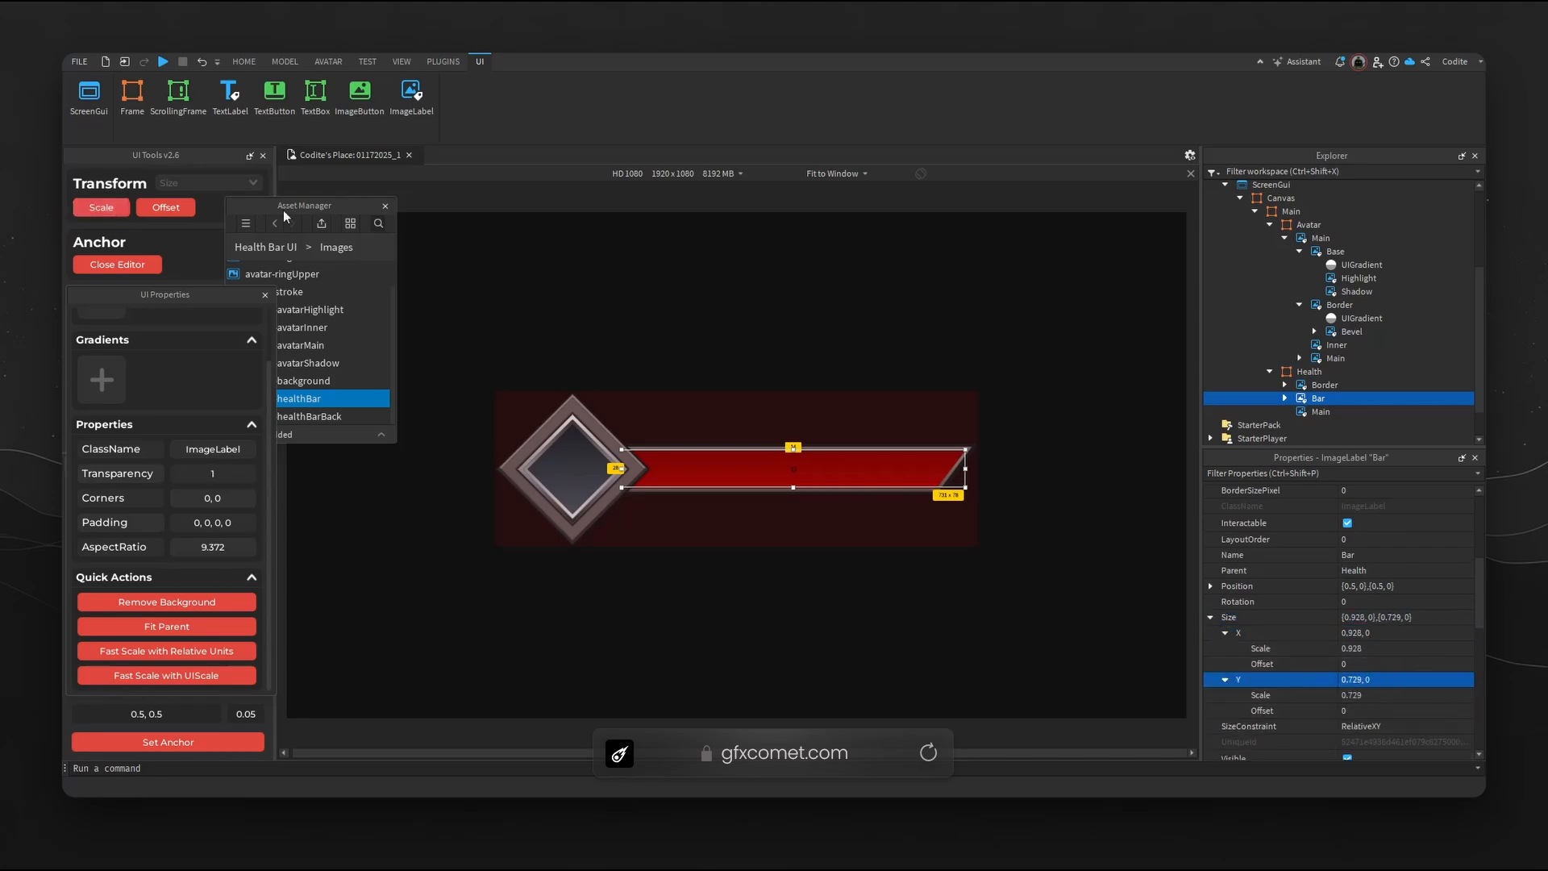
Convert the sizes of the Health frame and its Border and Main labels to scale units.
left_click(1325, 385)
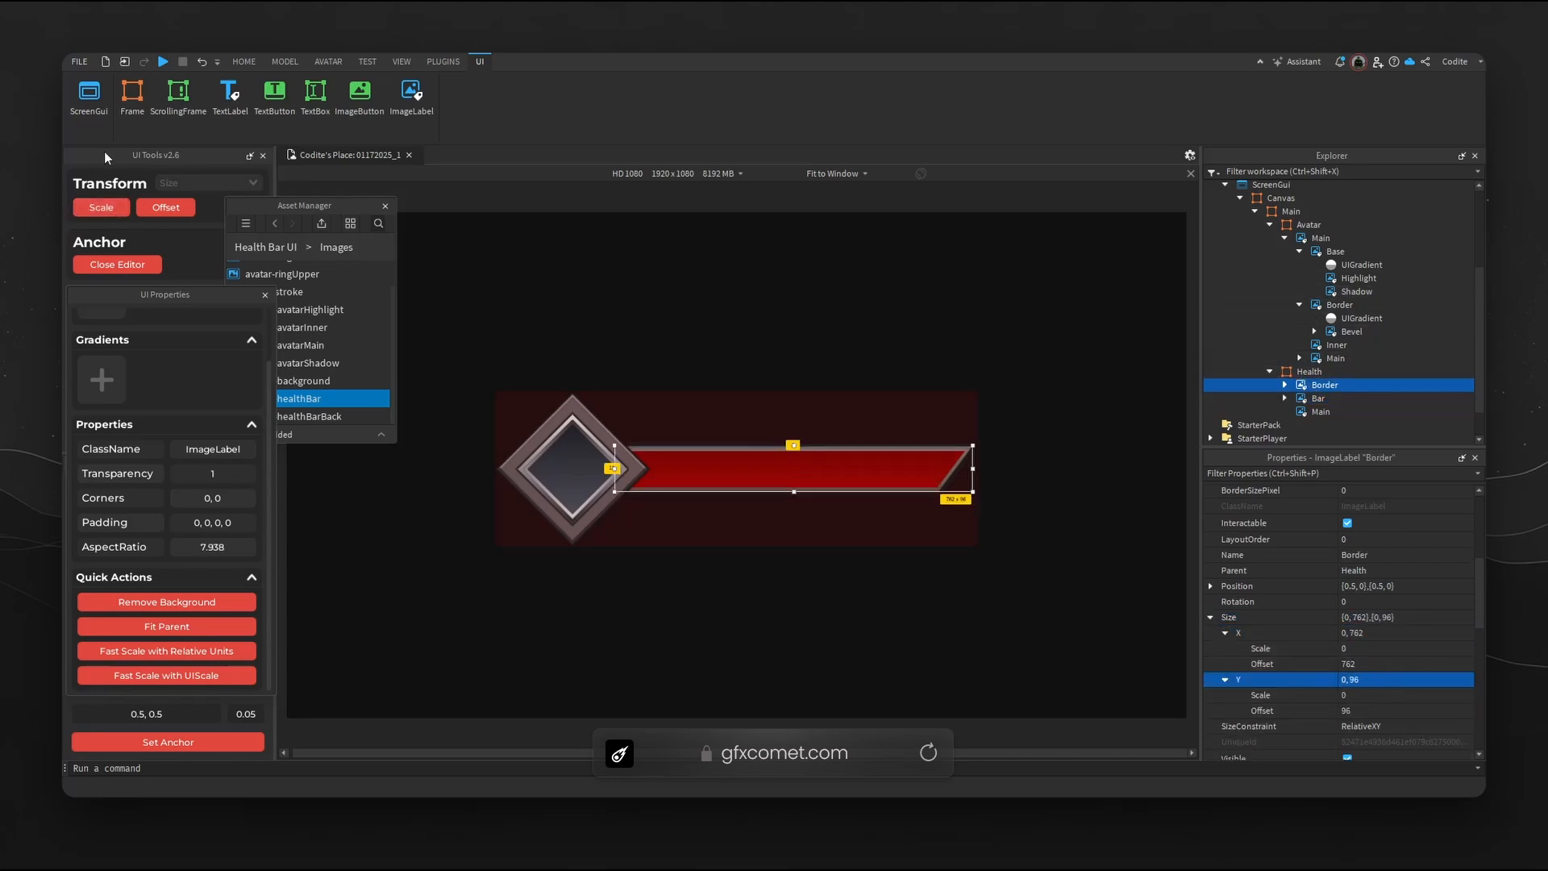
left_click(1321, 411)
left_click(1308, 372, "ctrl")
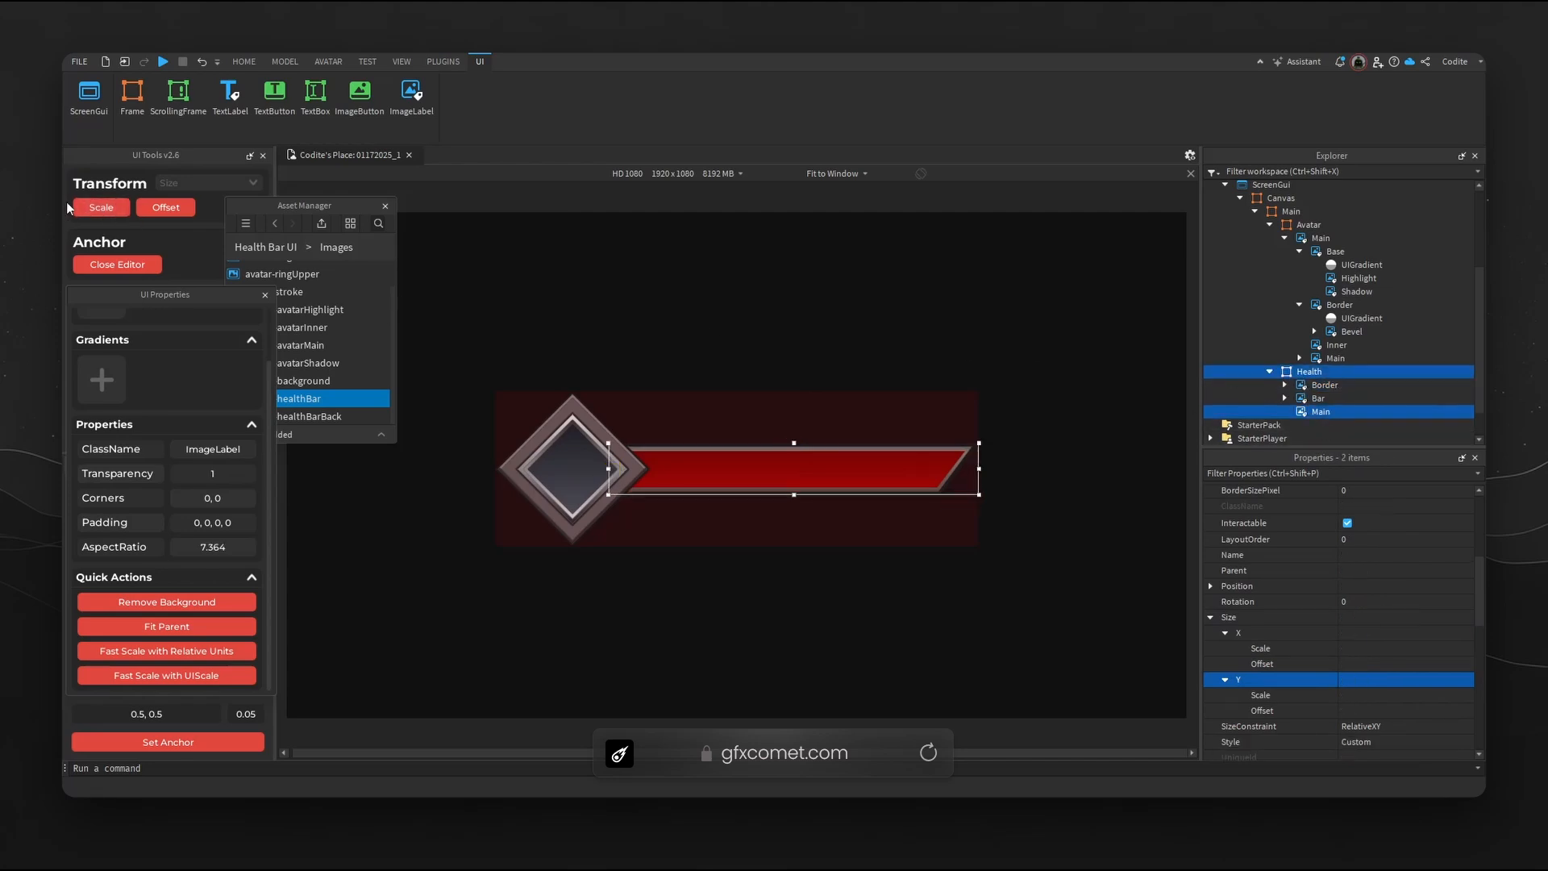
Convert the sizes of the Avatar frame, its image labels and the Health frame to scale units together.
left_click(1333, 359)
left_click(1332, 344, "ctrl")
left_click(1332, 332, "ctrl")
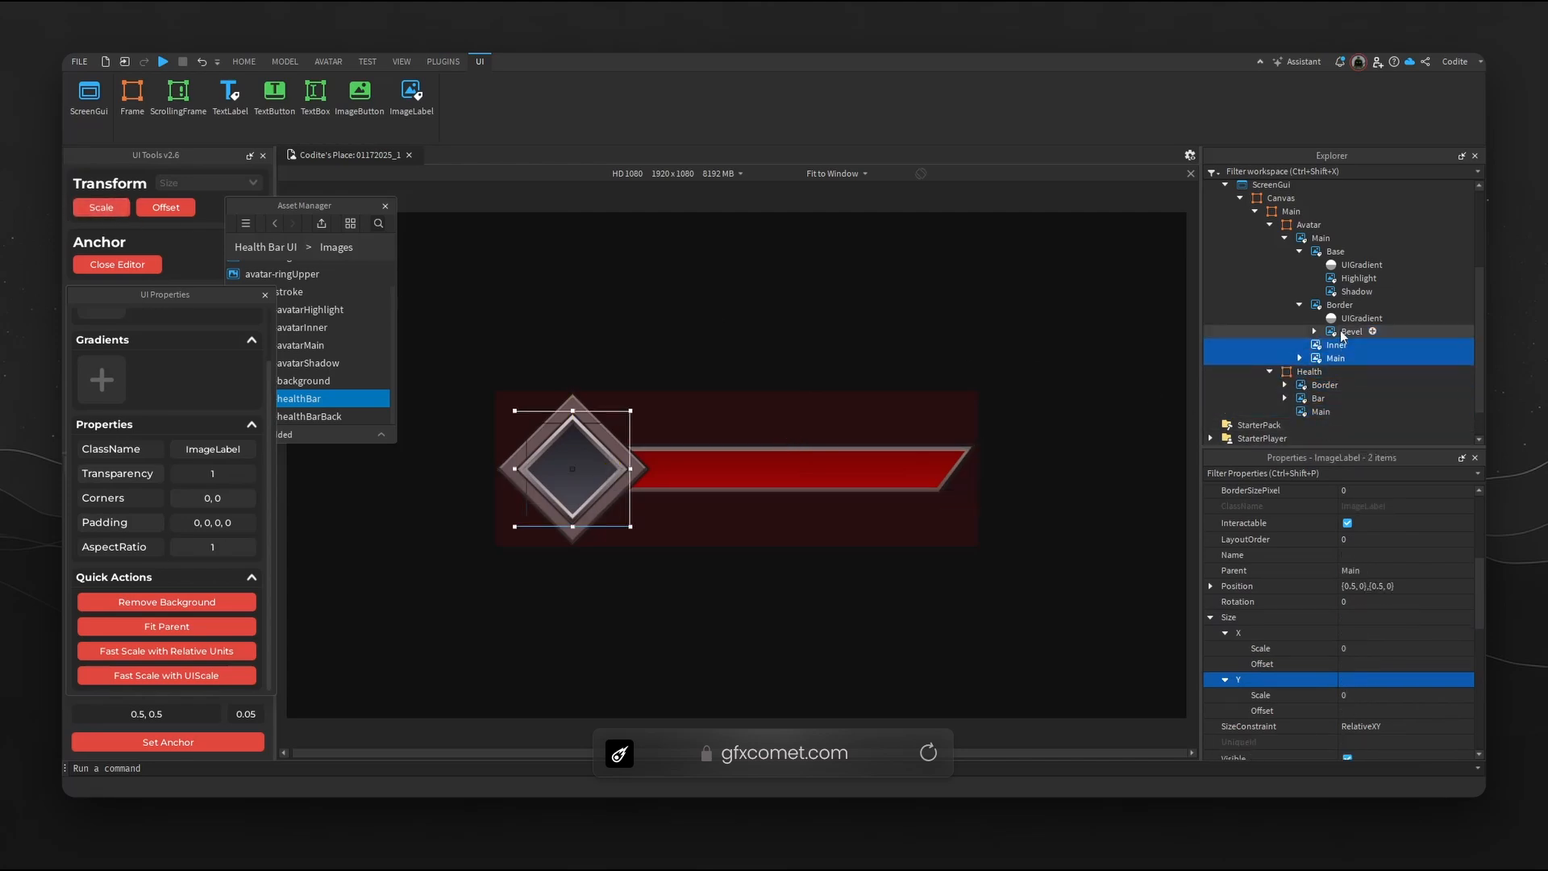
left_click(1333, 305, "ctrl")
left_click(1331, 291, "ctrl")
left_click(1331, 279, "ctrl")
left_click(1326, 252, "ctrl")
left_click(1321, 237, "ctrl")
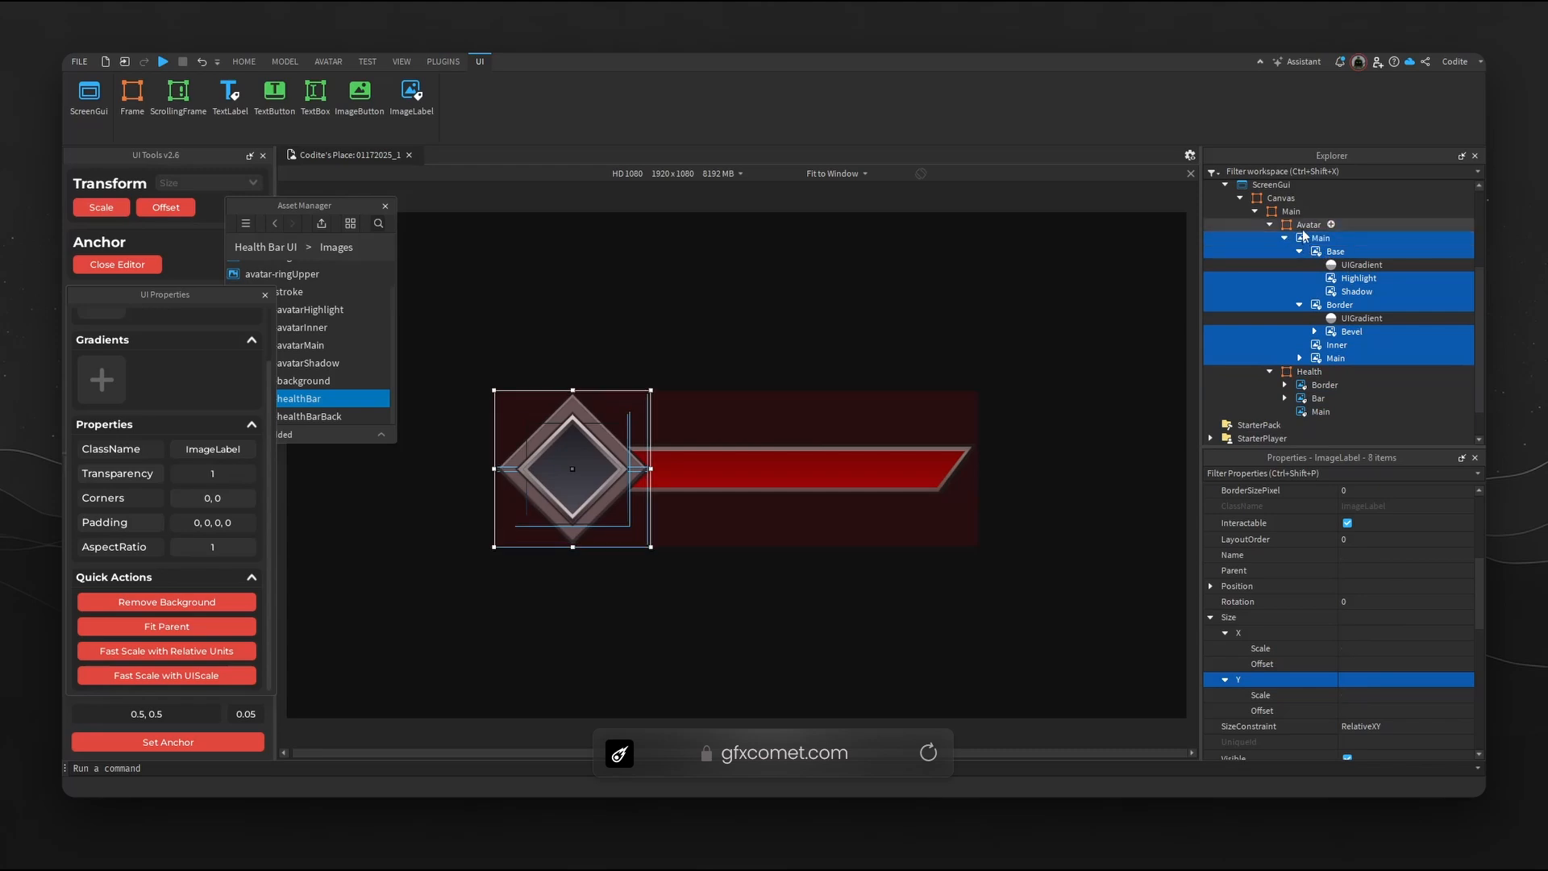
left_click(1308, 224, "ctrl")
left_click(1309, 372, "ctrl")
left_click(102, 210)
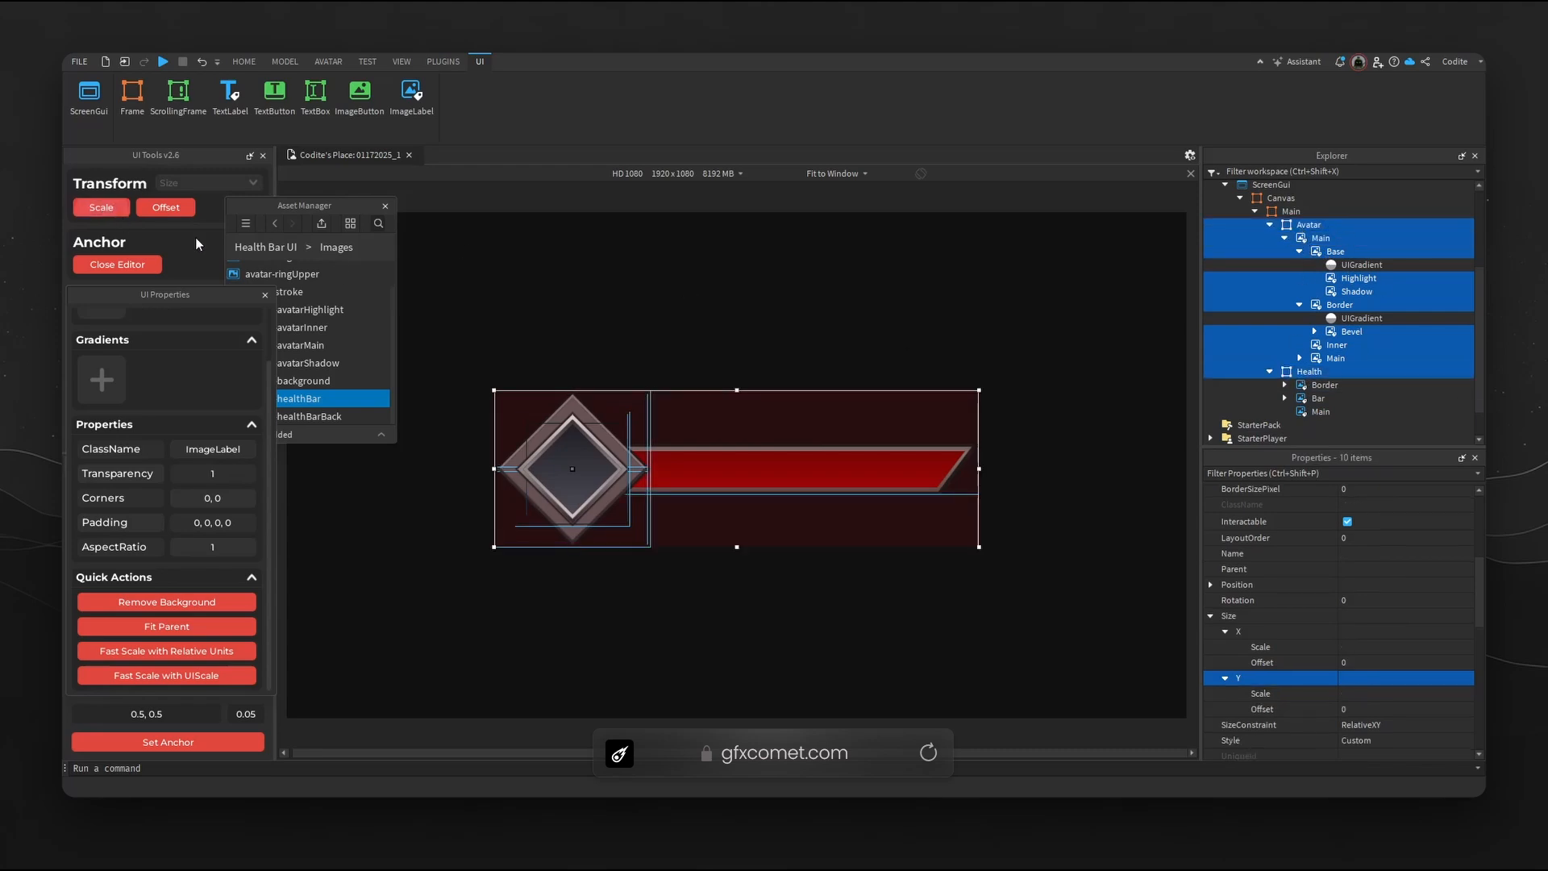
Convert the outer Main frame's size to scale units and remove its background.
scroll(1350, 225, "up", 2)
left_click(1298, 288)
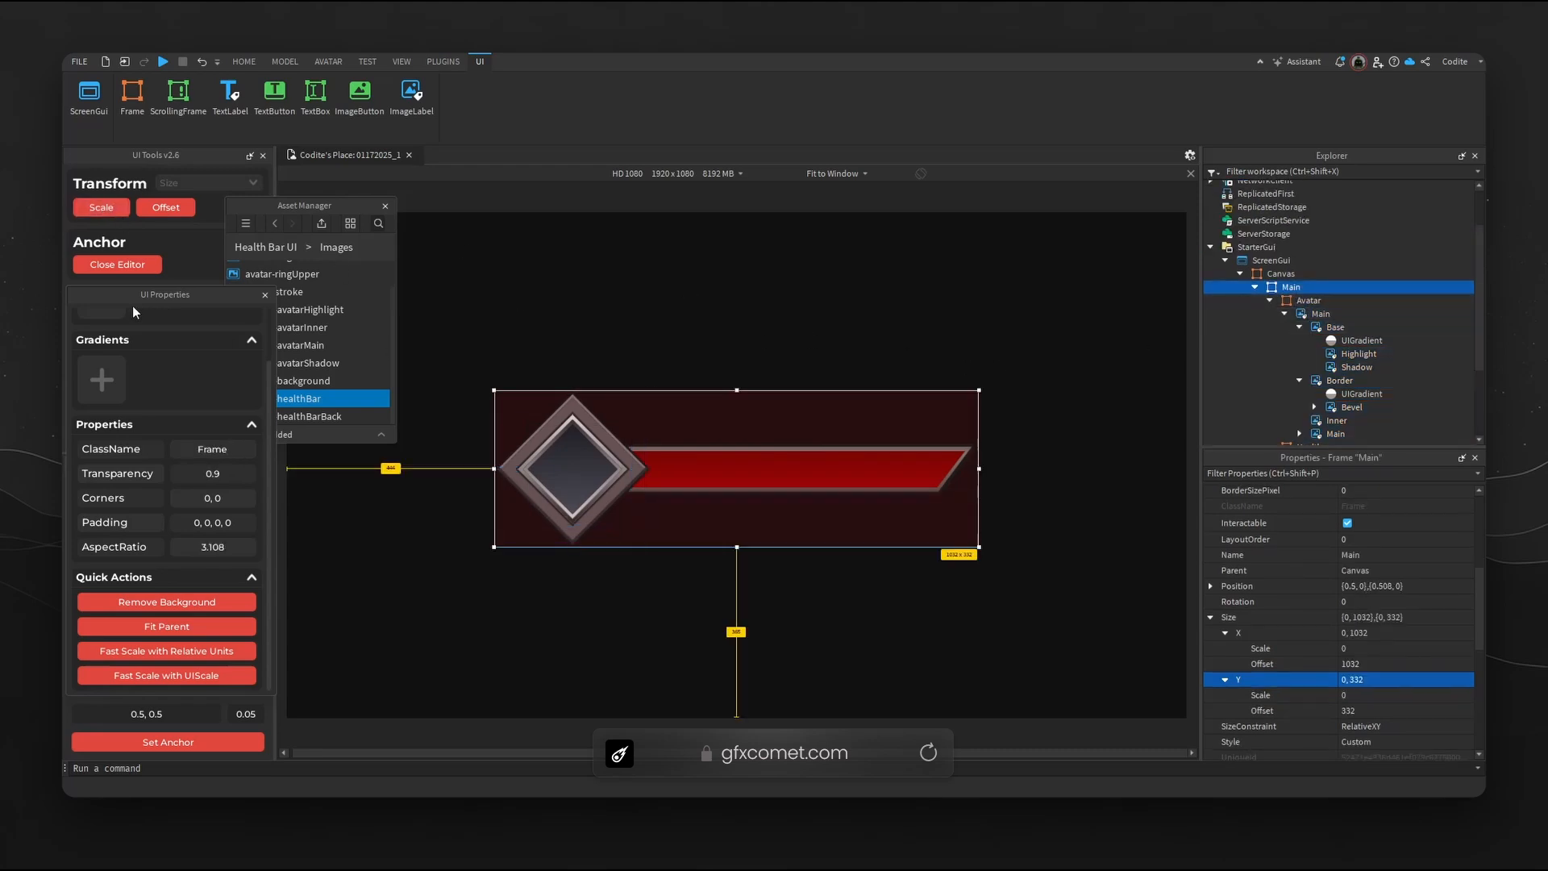
left_click(107, 214)
left_click(198, 603)
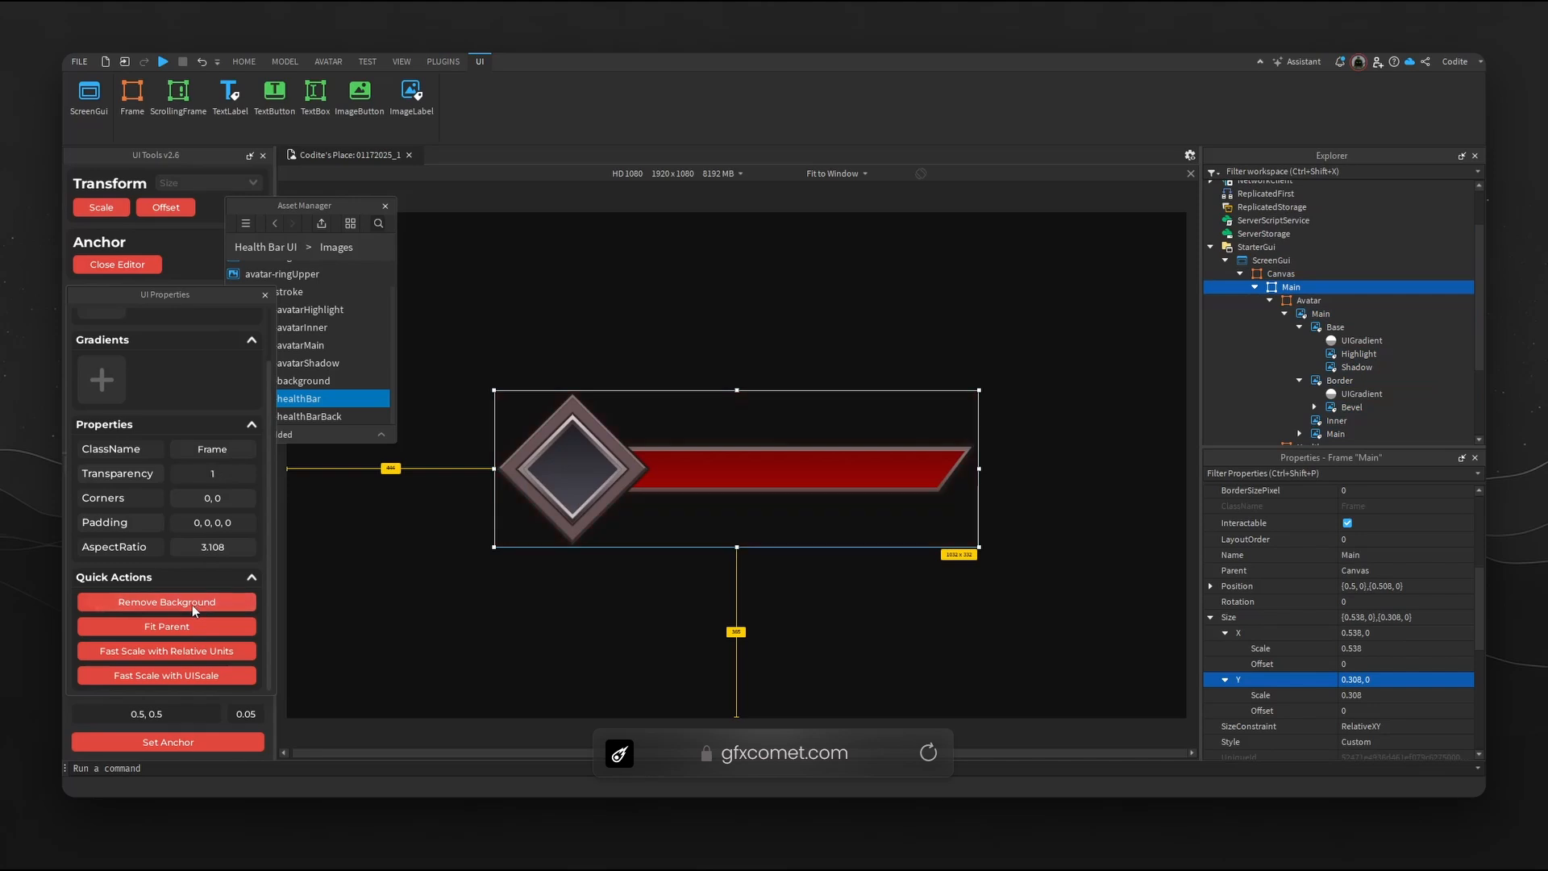
Preview the health bar on iPhone 7 Plus, Samsung Galaxy A51 and iPad Pro 3rd Generation, and return to HD 1080.
left_click(1254, 287)
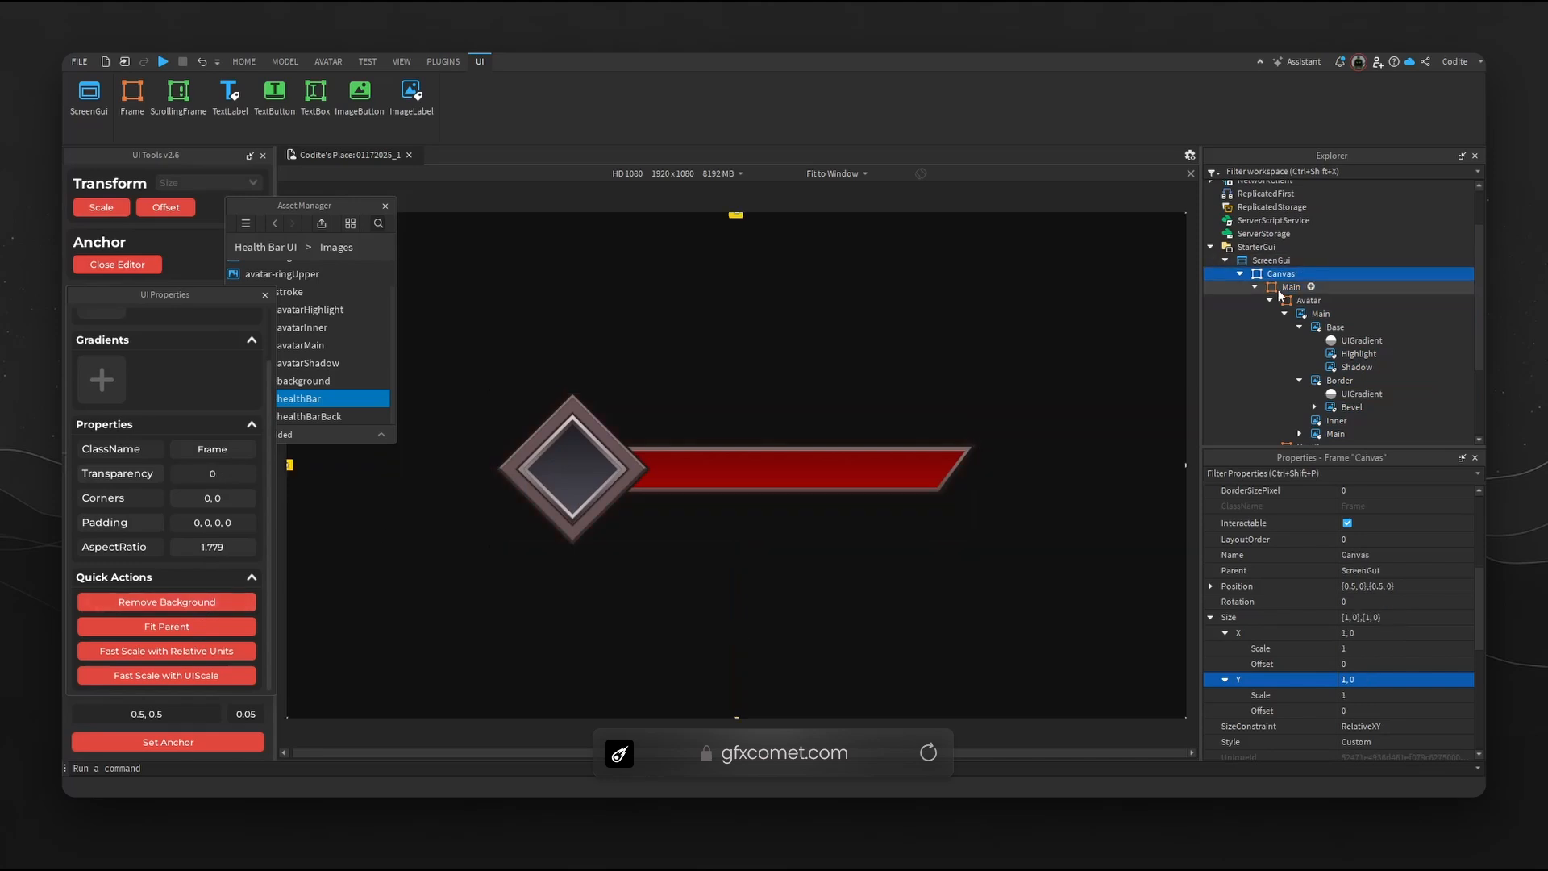
left_click(386, 206)
left_click(714, 175)
left_click(686, 309)
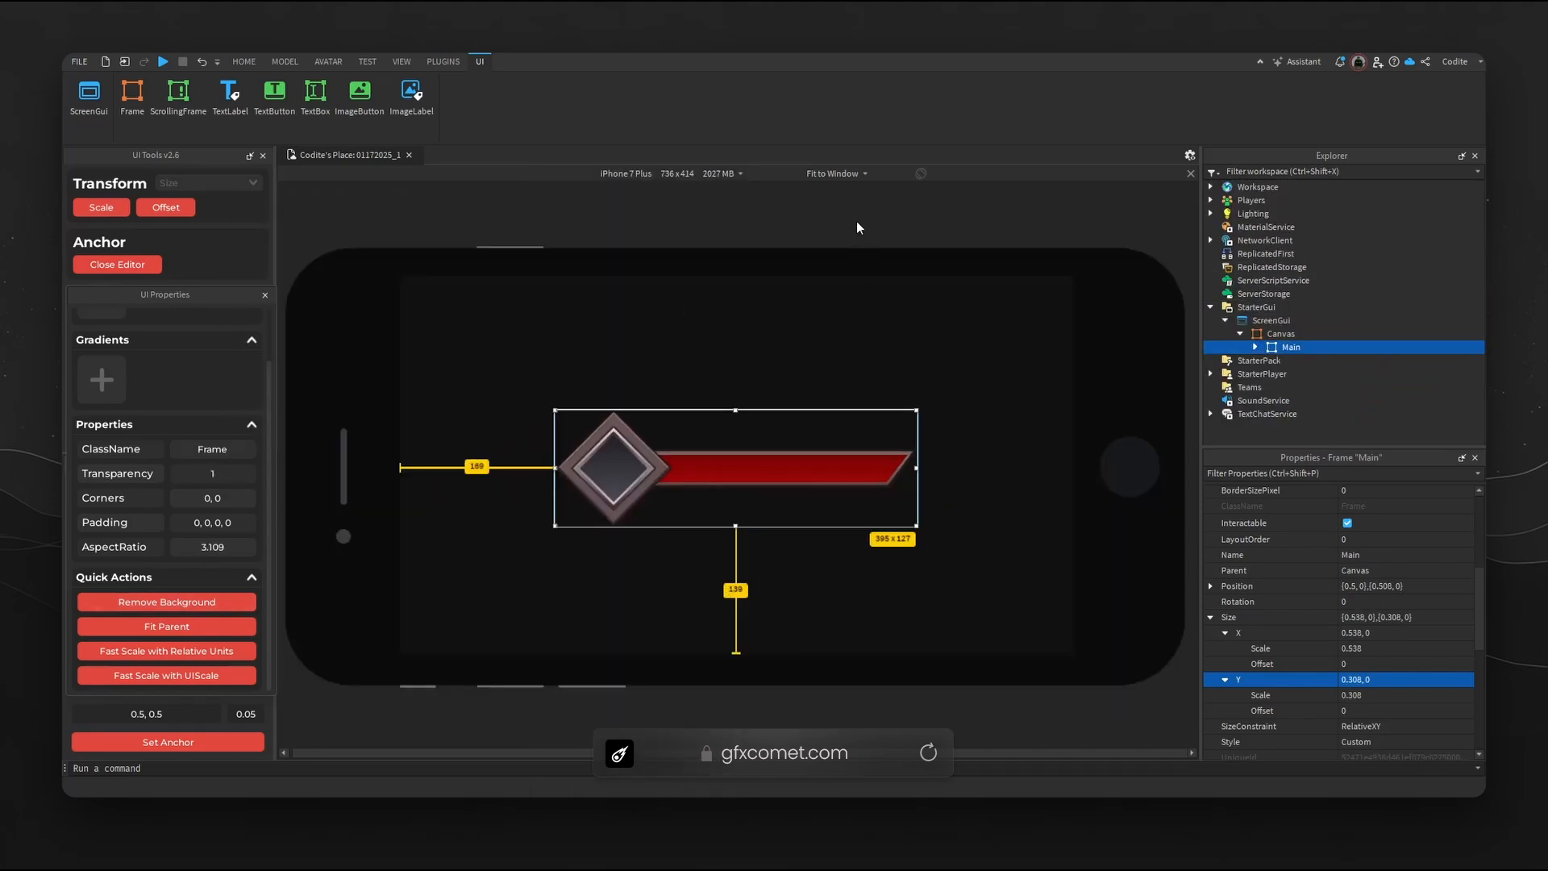
left_click(692, 176)
left_click(661, 401)
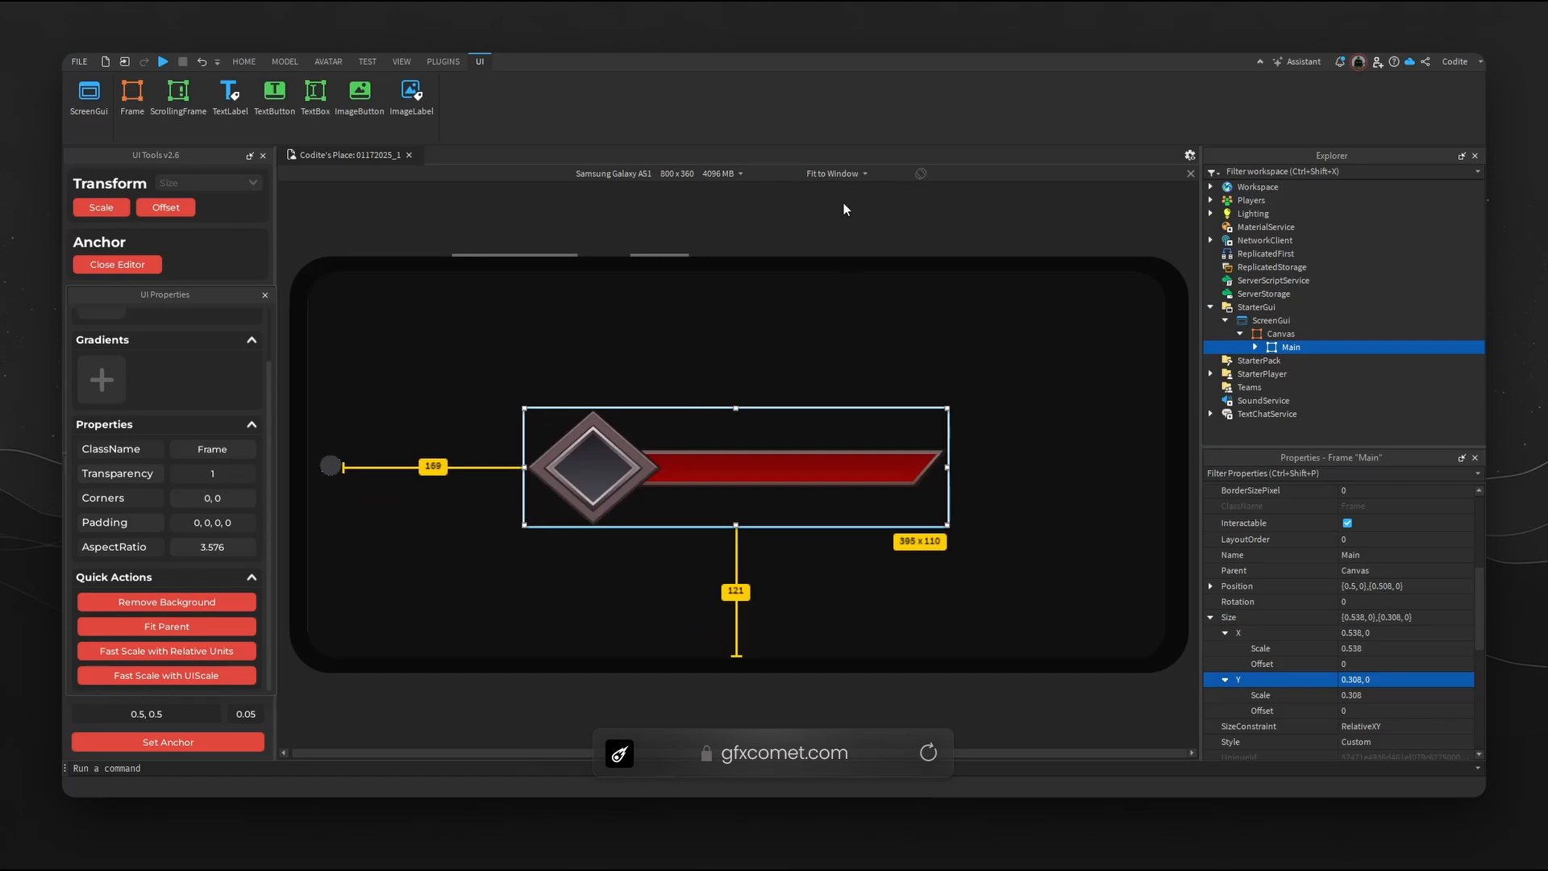
left_click(645, 176)
left_click(645, 496)
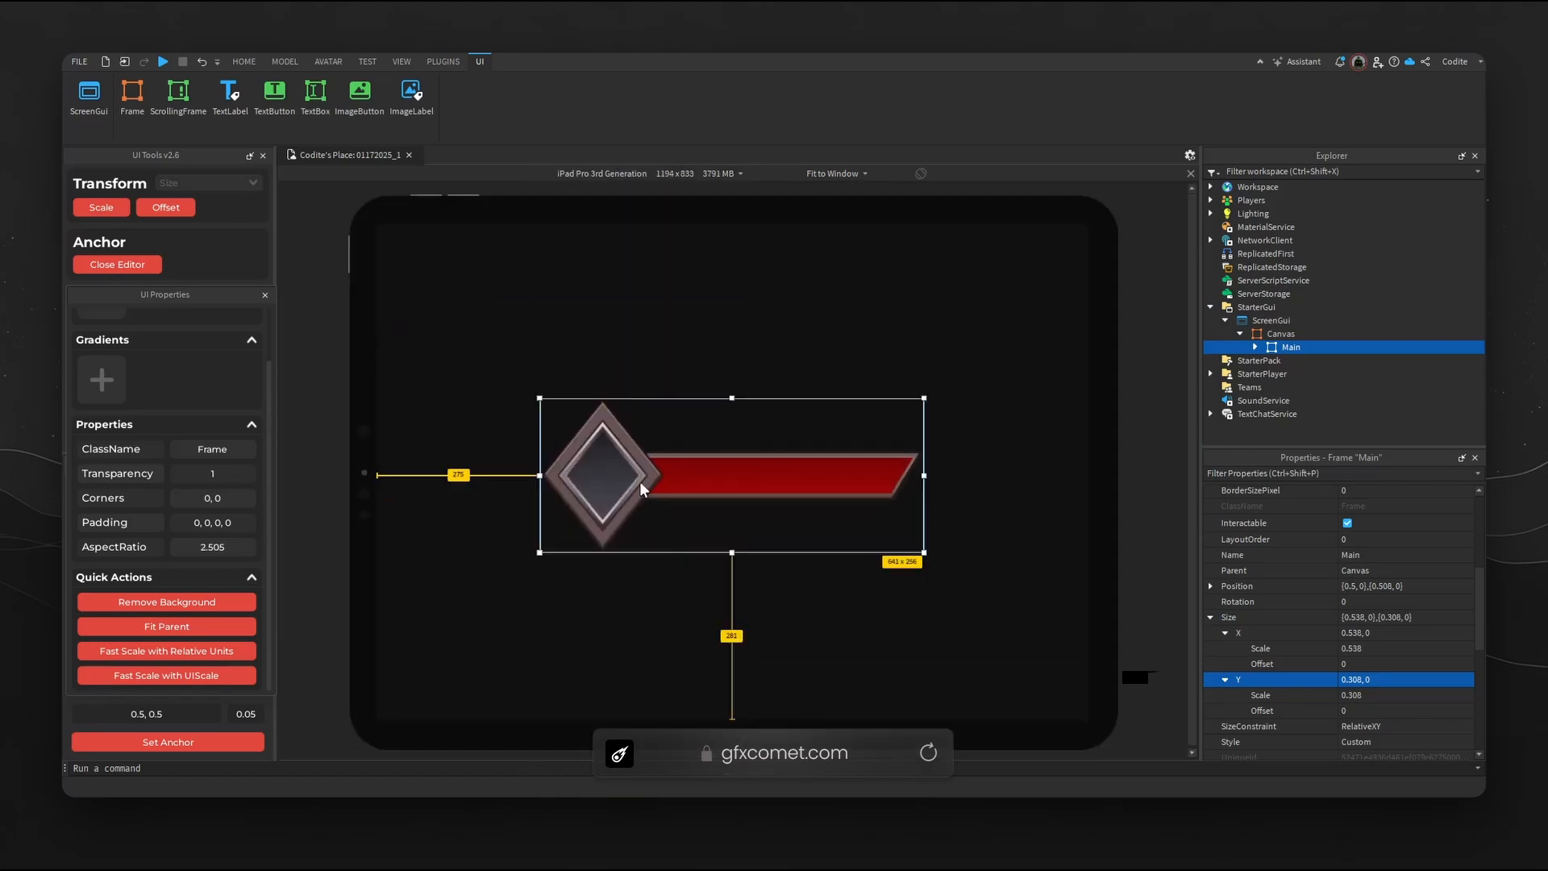
left_click(663, 184)
left_click(597, 702)
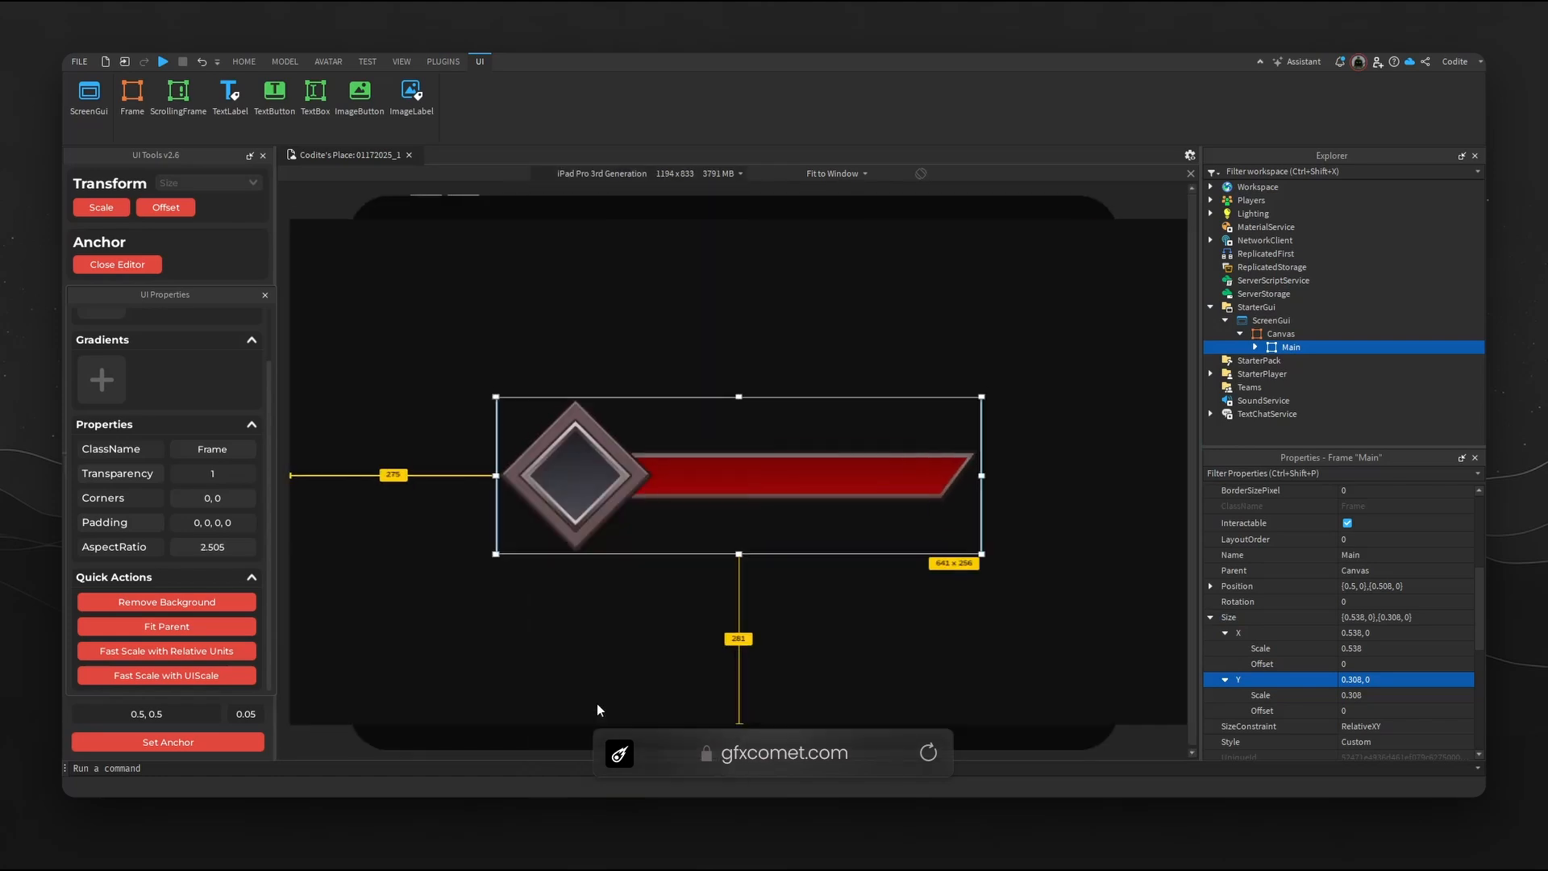
Add a UIAspectRatioConstraint to the Avatar frame.
left_click(1256, 347)
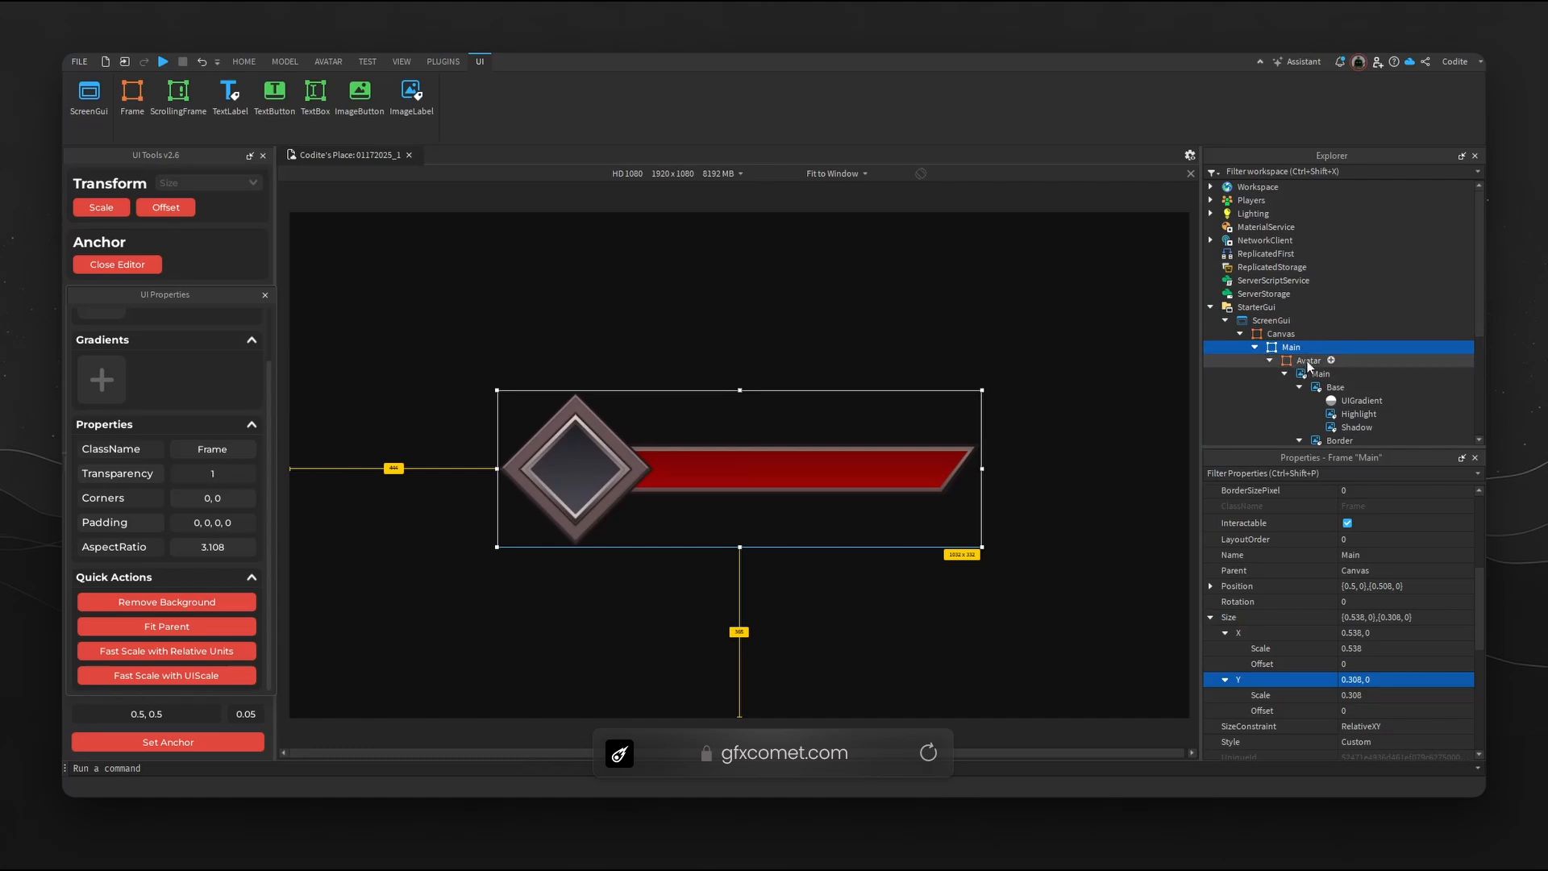
left_click(1291, 362)
left_click(1270, 361)
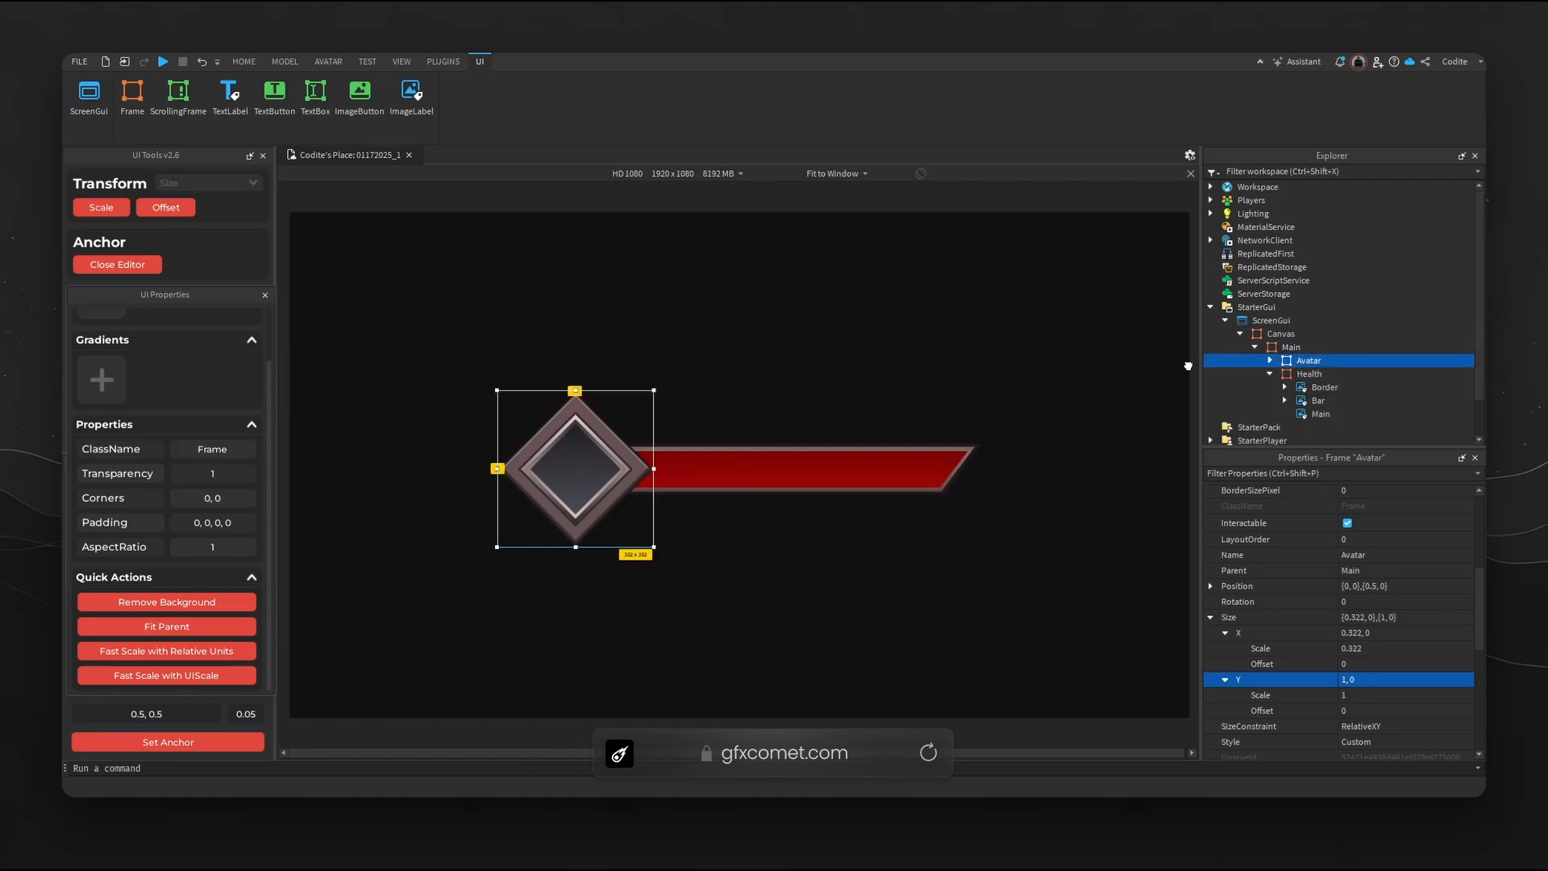
left_click(1331, 360)
type("uiasp")
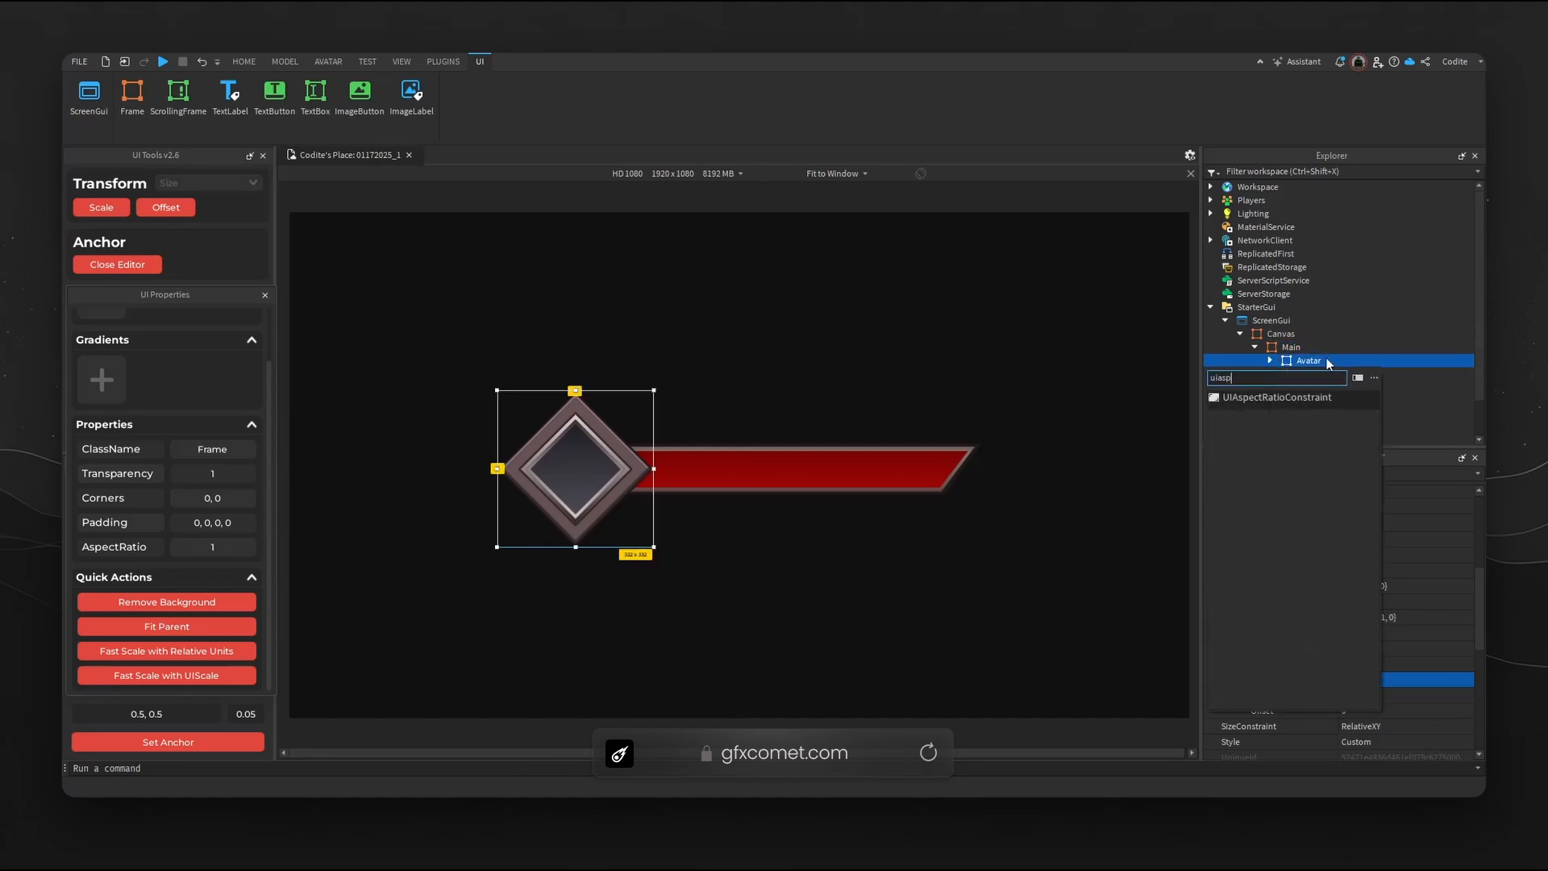
key("Return")
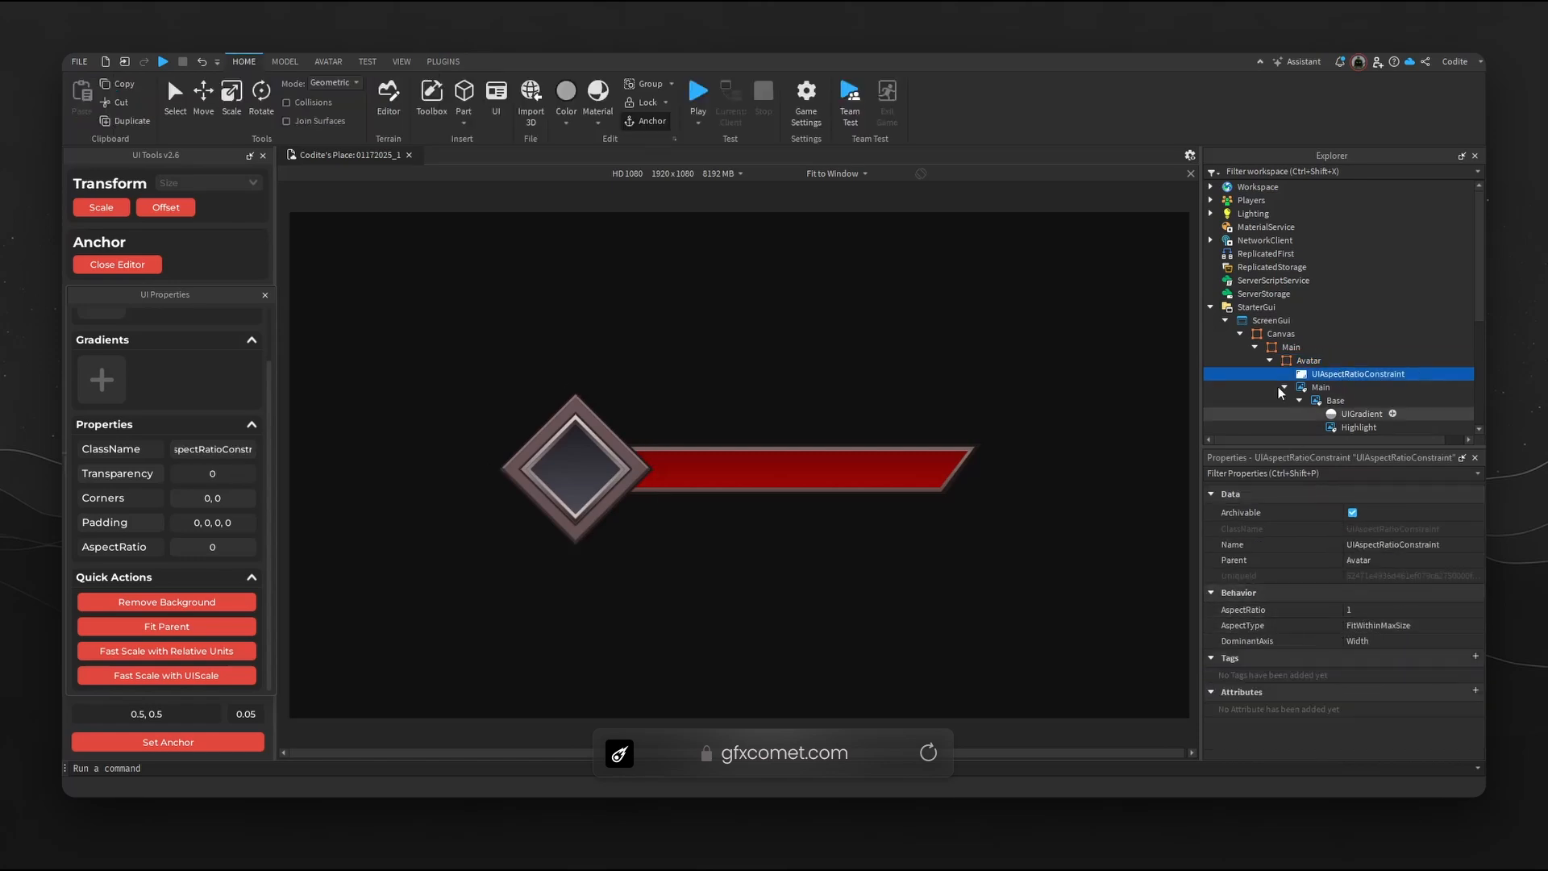
left_click(1270, 360)
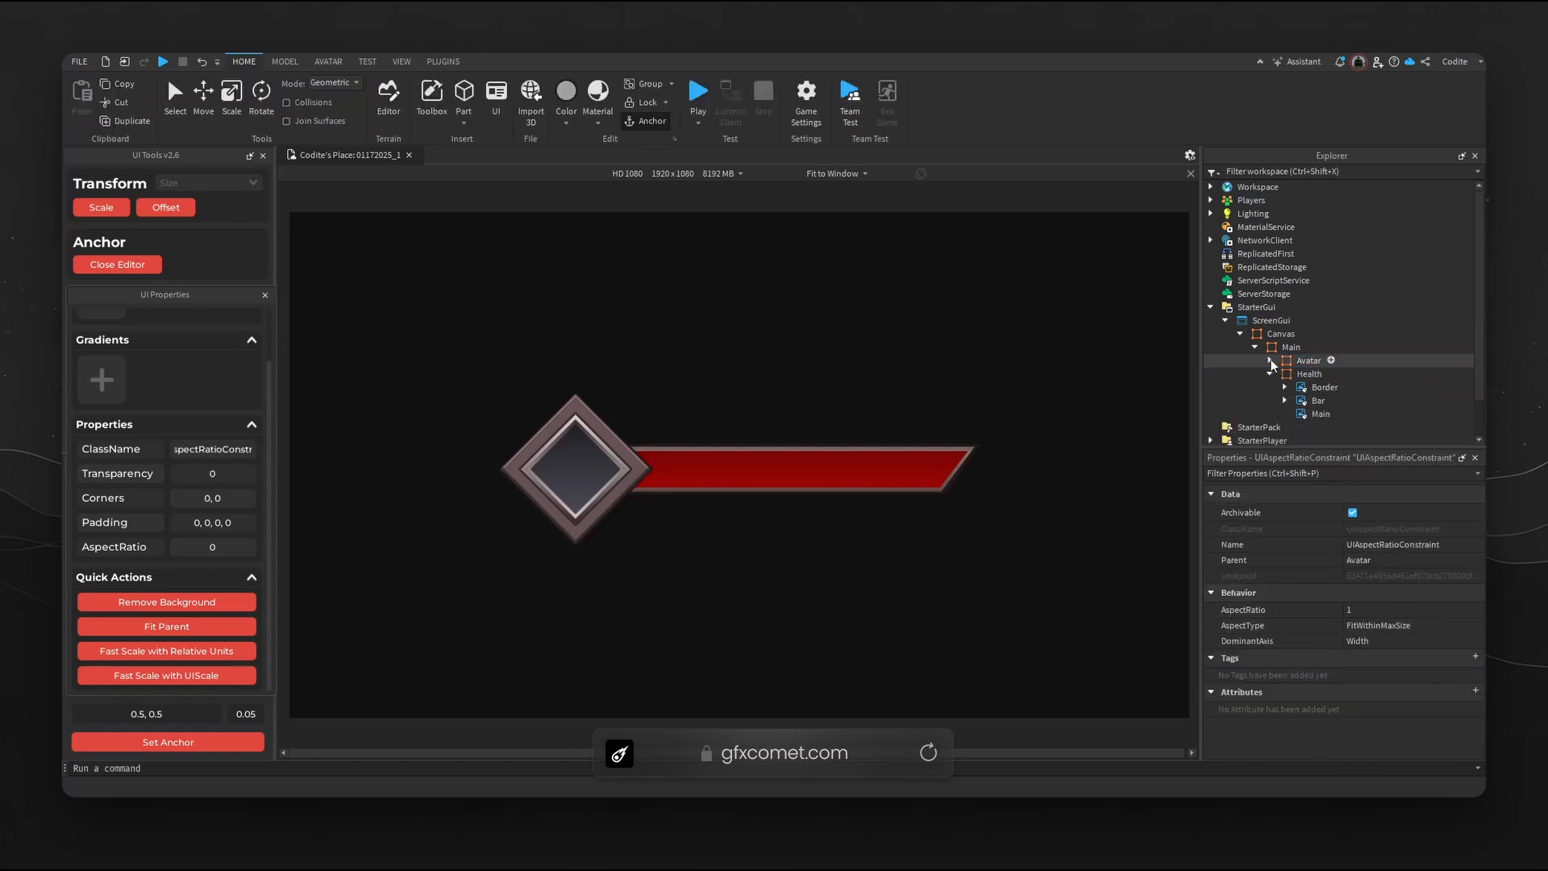
Preview the health bar at actual resolution on iPhone 7 Plus, Samsung Galaxy S7 and iPad Pro 3rd Generation.
left_click(648, 176)
left_click(655, 300)
left_click(835, 173)
left_click(830, 206)
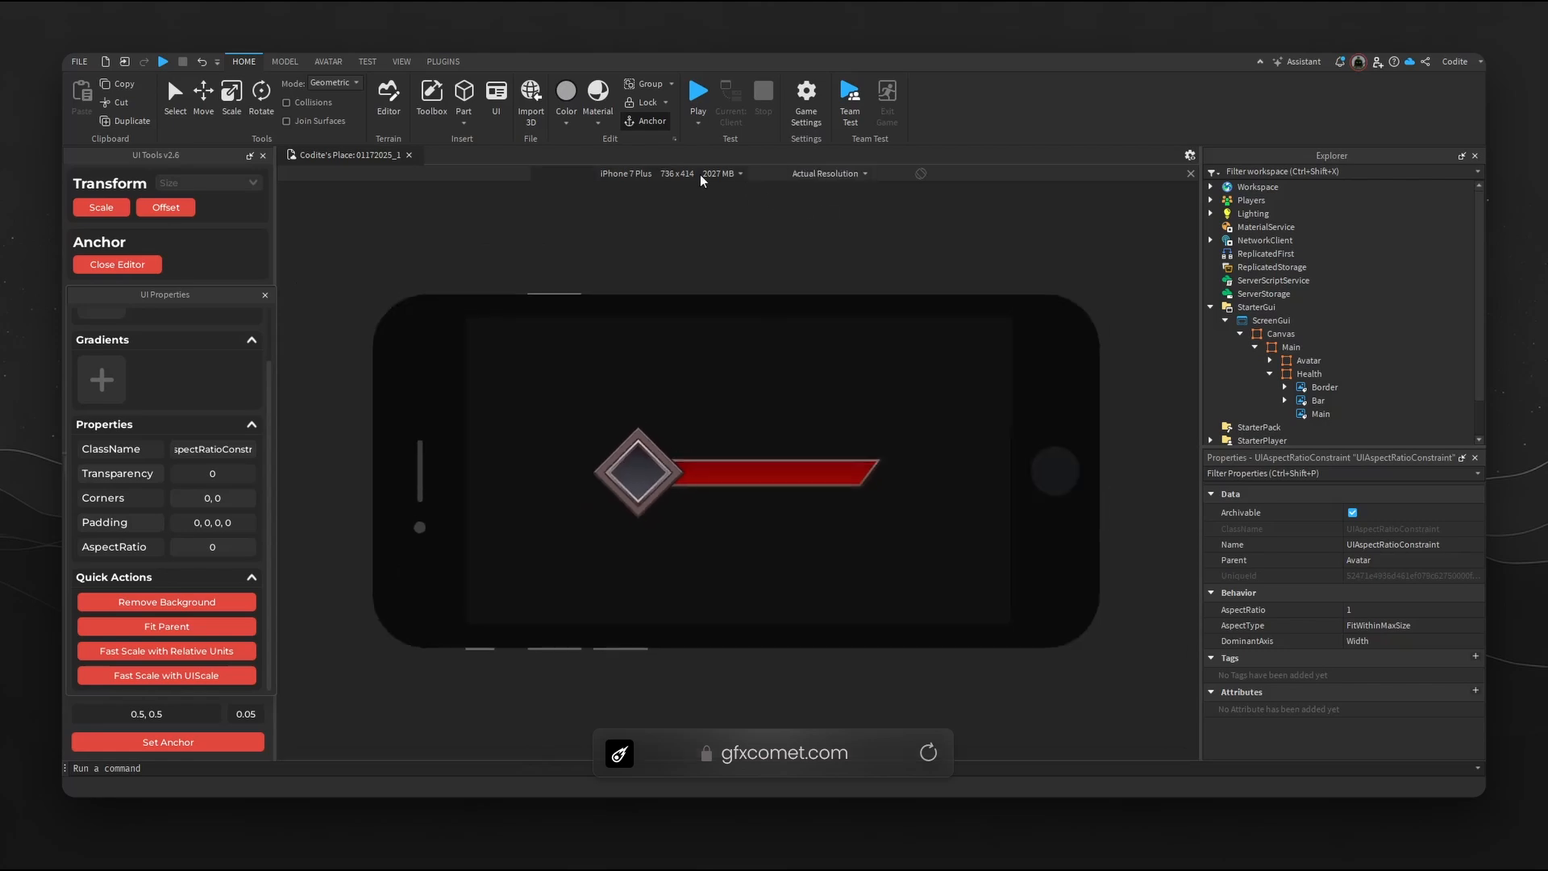
left_click(701, 173)
left_click(645, 350)
left_click(677, 173)
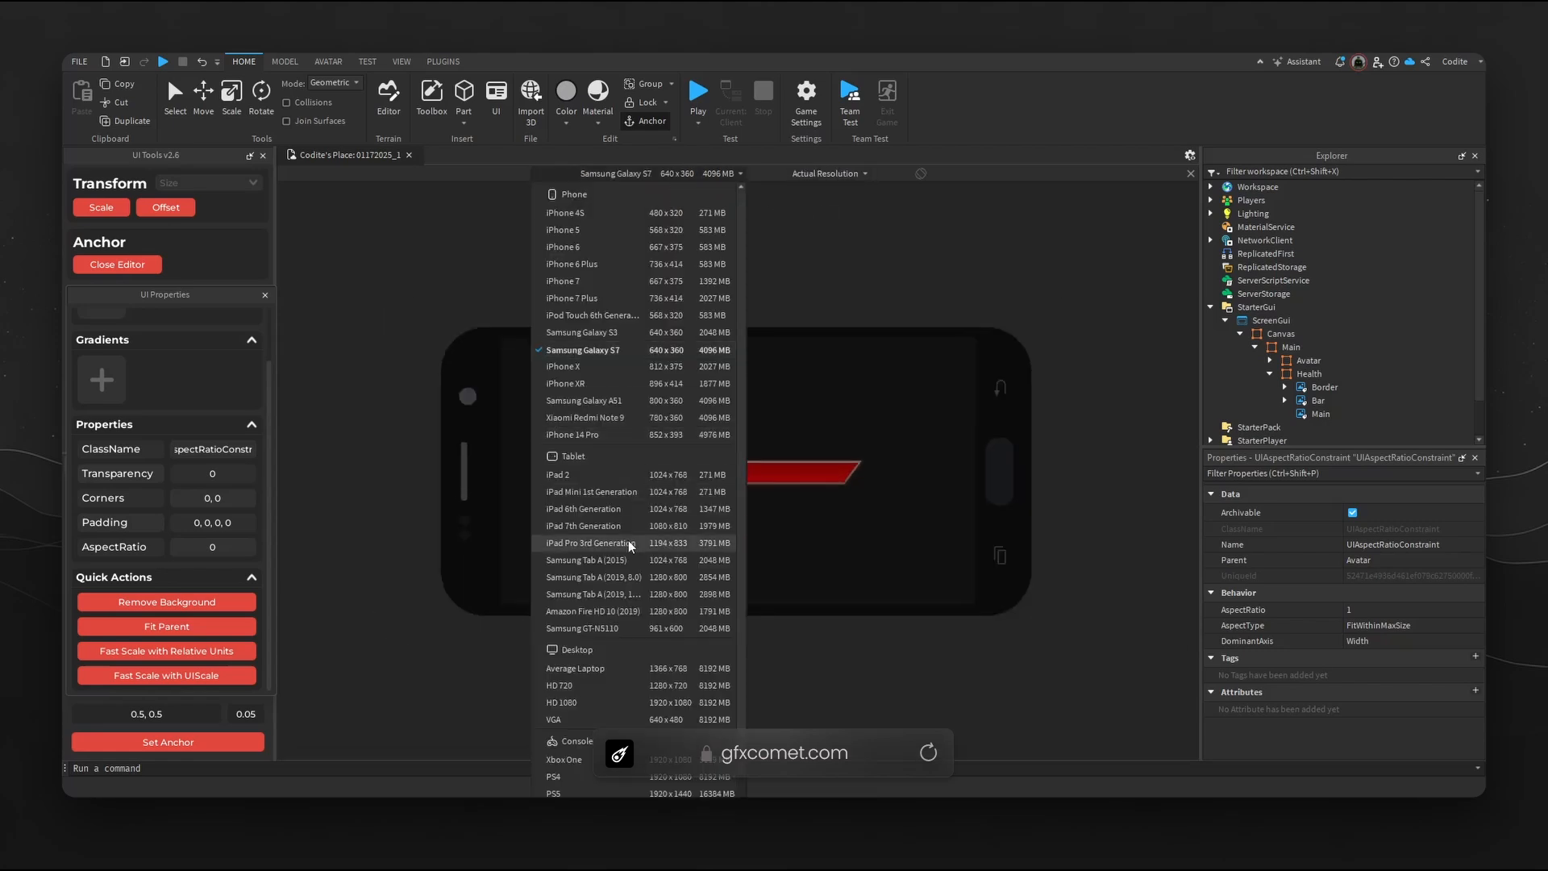
left_click(586, 543)
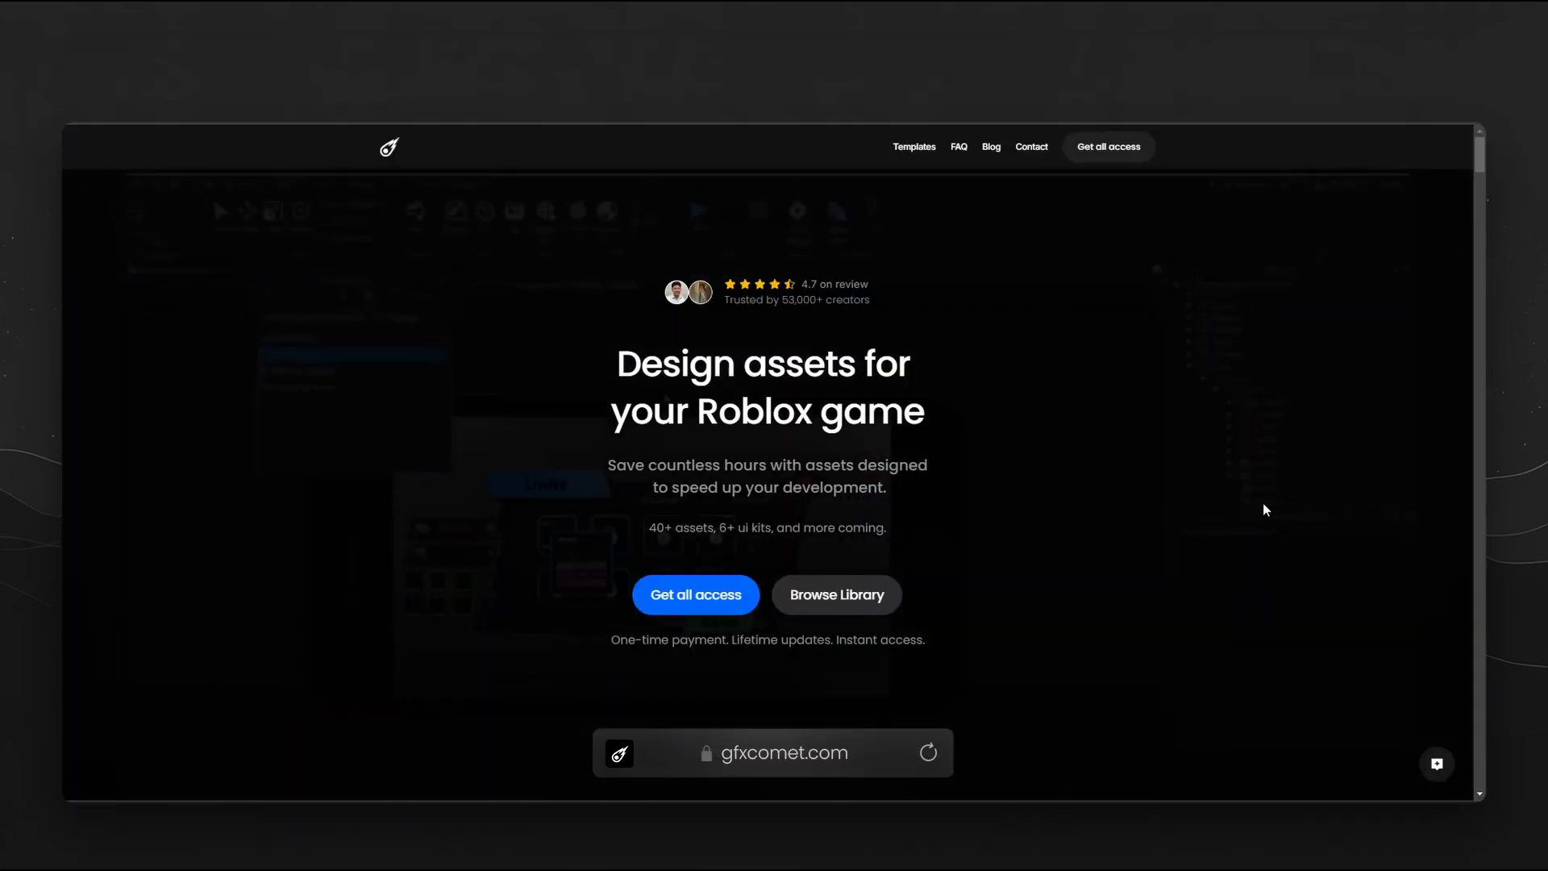
Look through the gfxcomet.com homepage in the browser and open the Design Academy product page.
scroll(1134, 548, "down", 3)
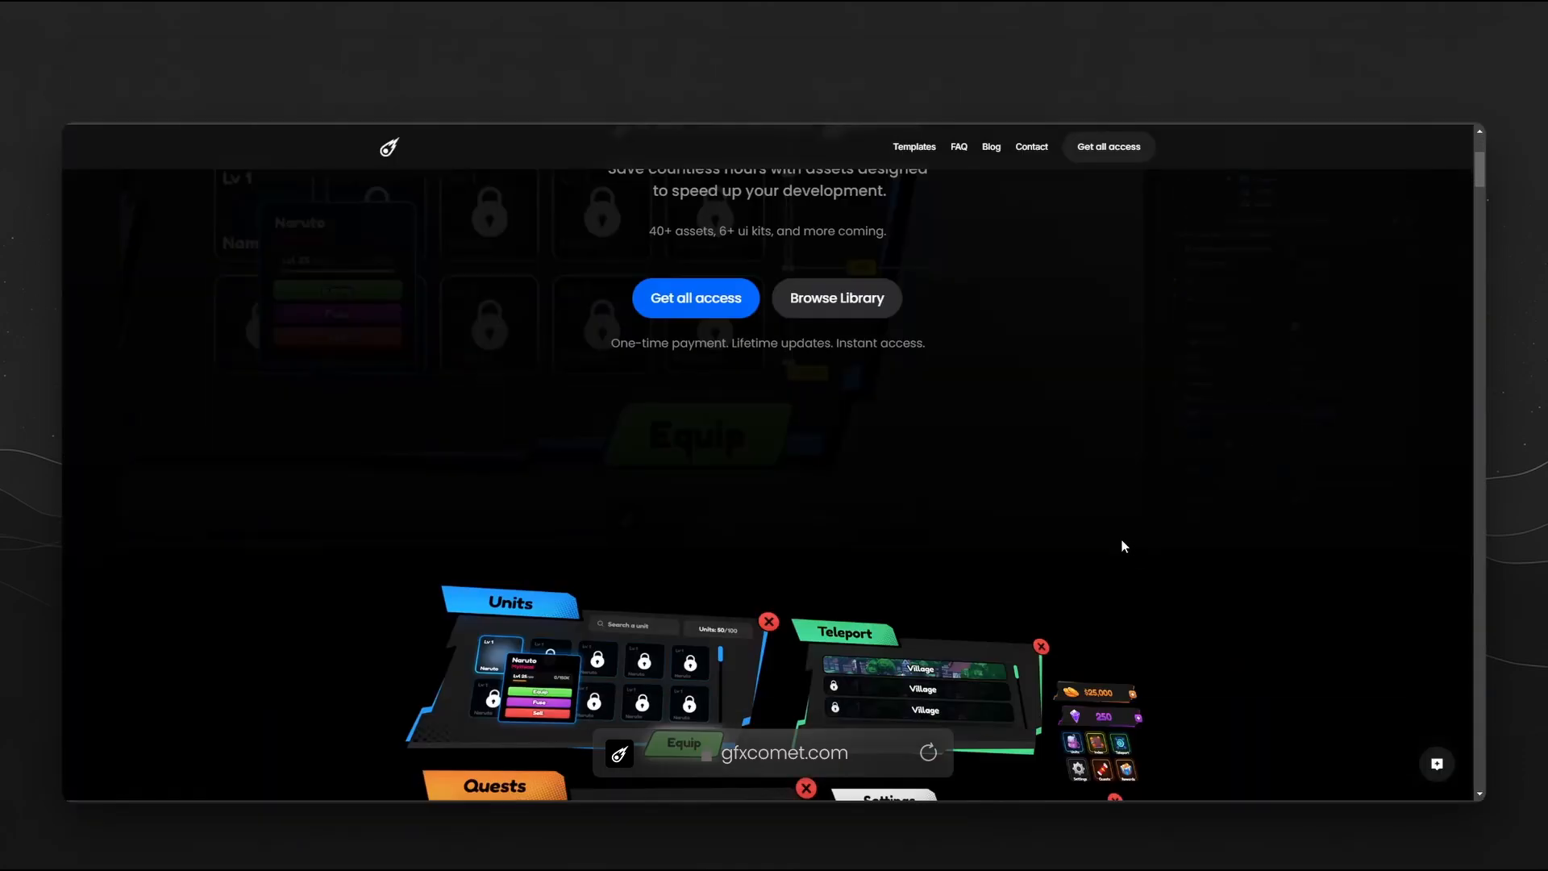
scroll(1129, 547, "down", 15)
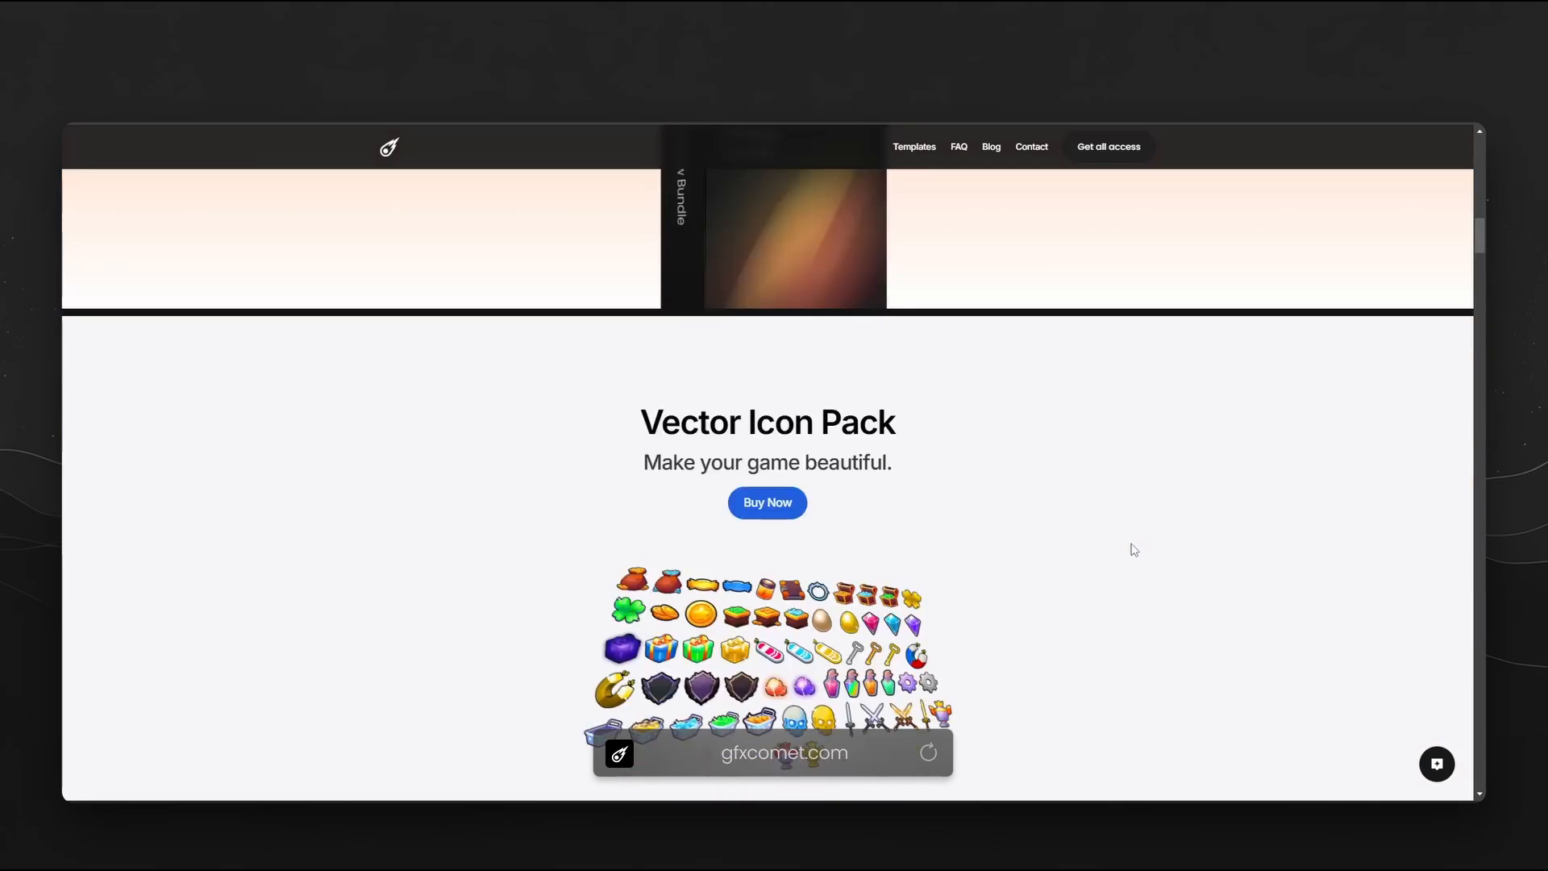
scroll(1134, 550, "down", 5)
scroll(1129, 524, "down", 1)
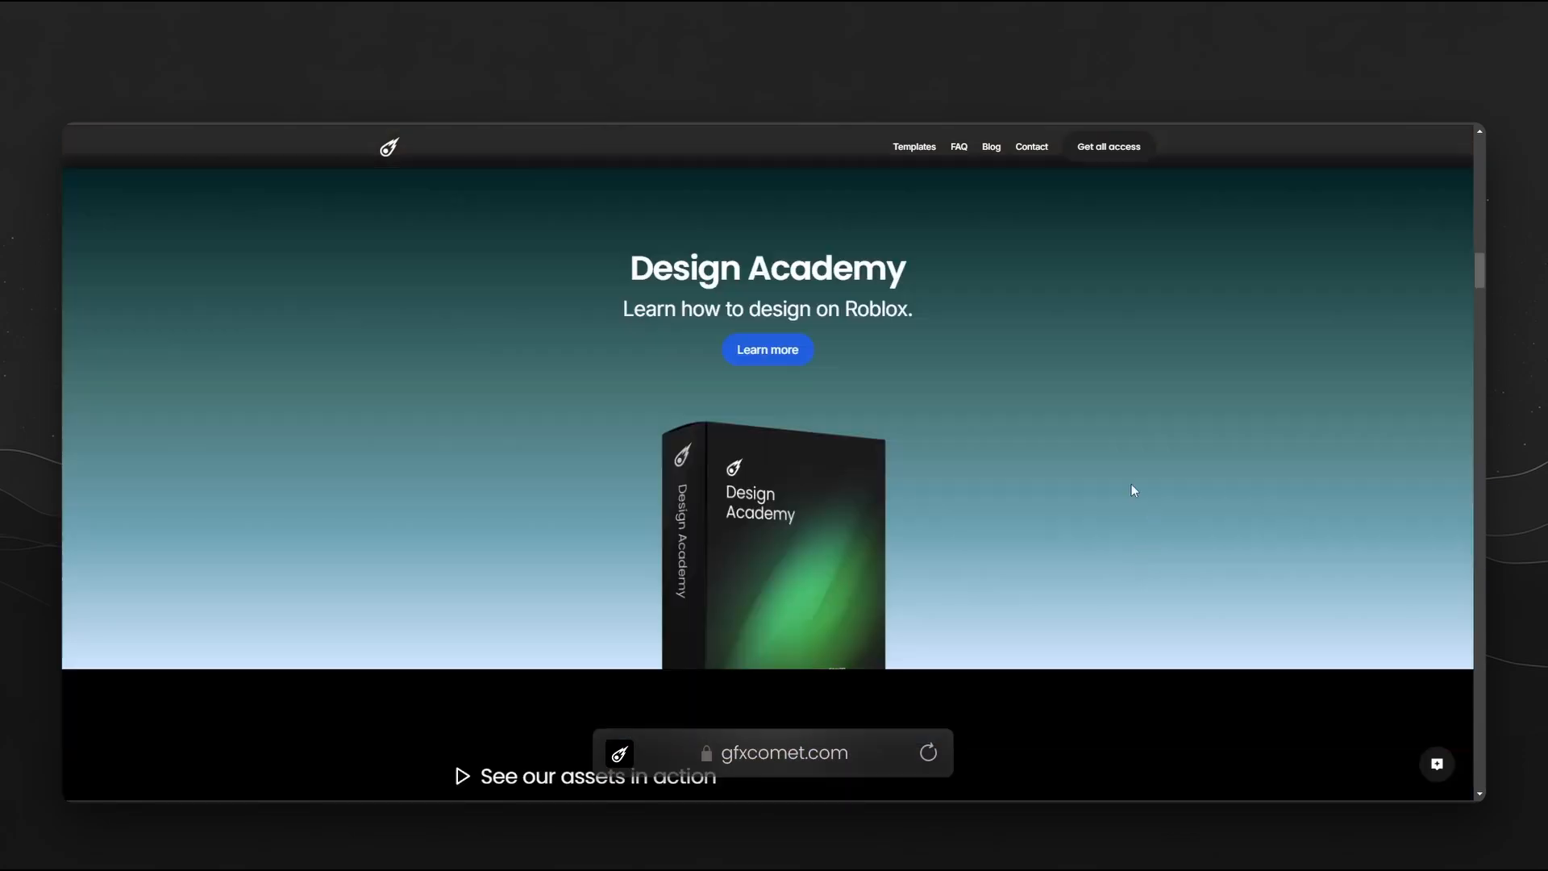
scroll(887, 415, "up", 1)
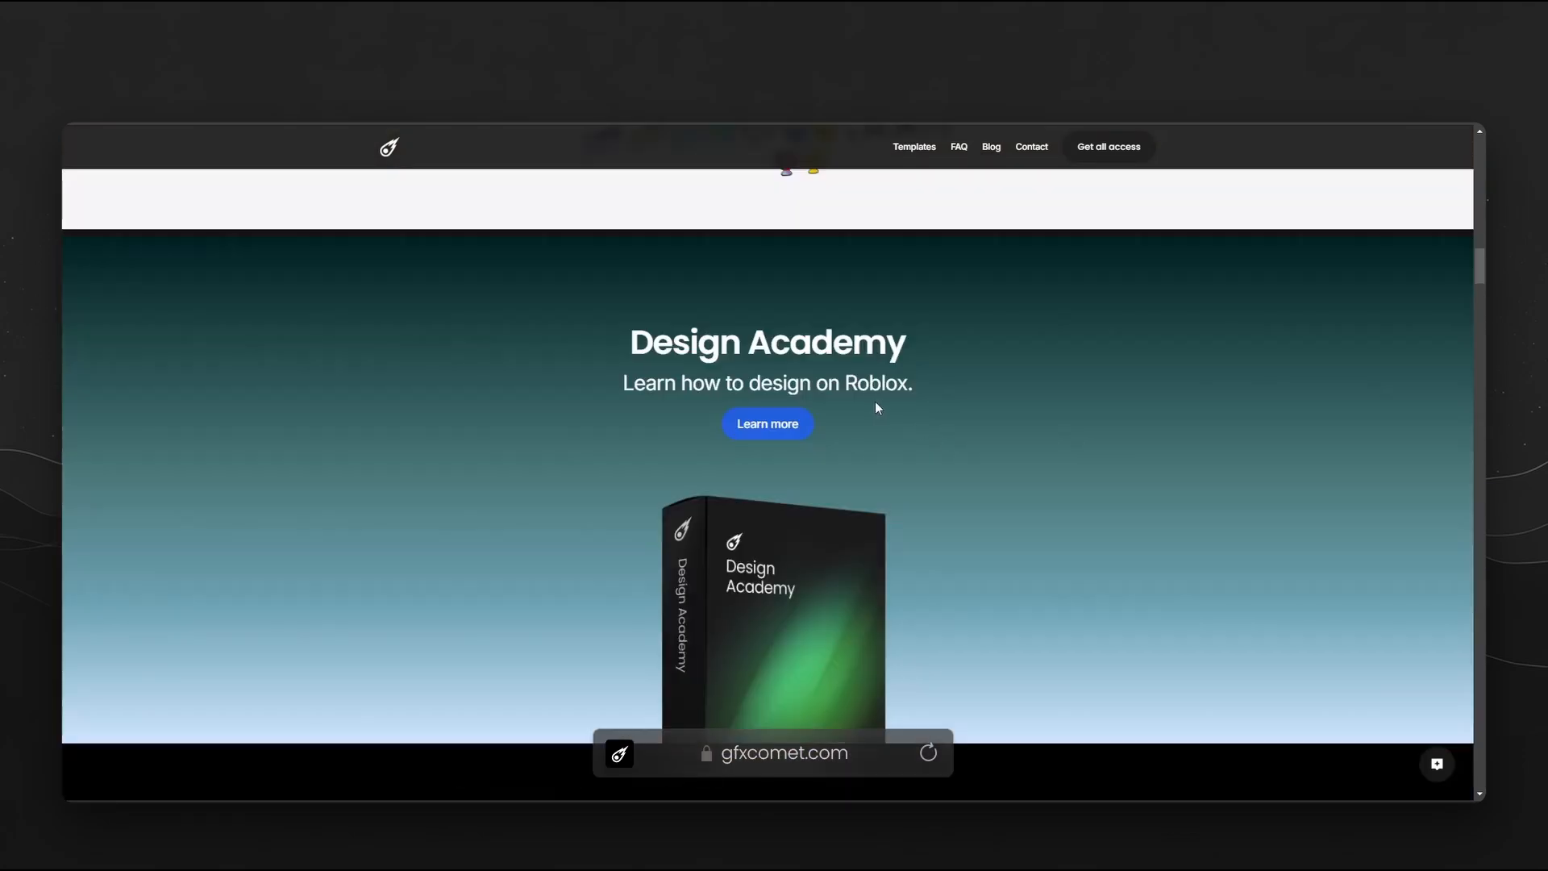
left_click(797, 425)
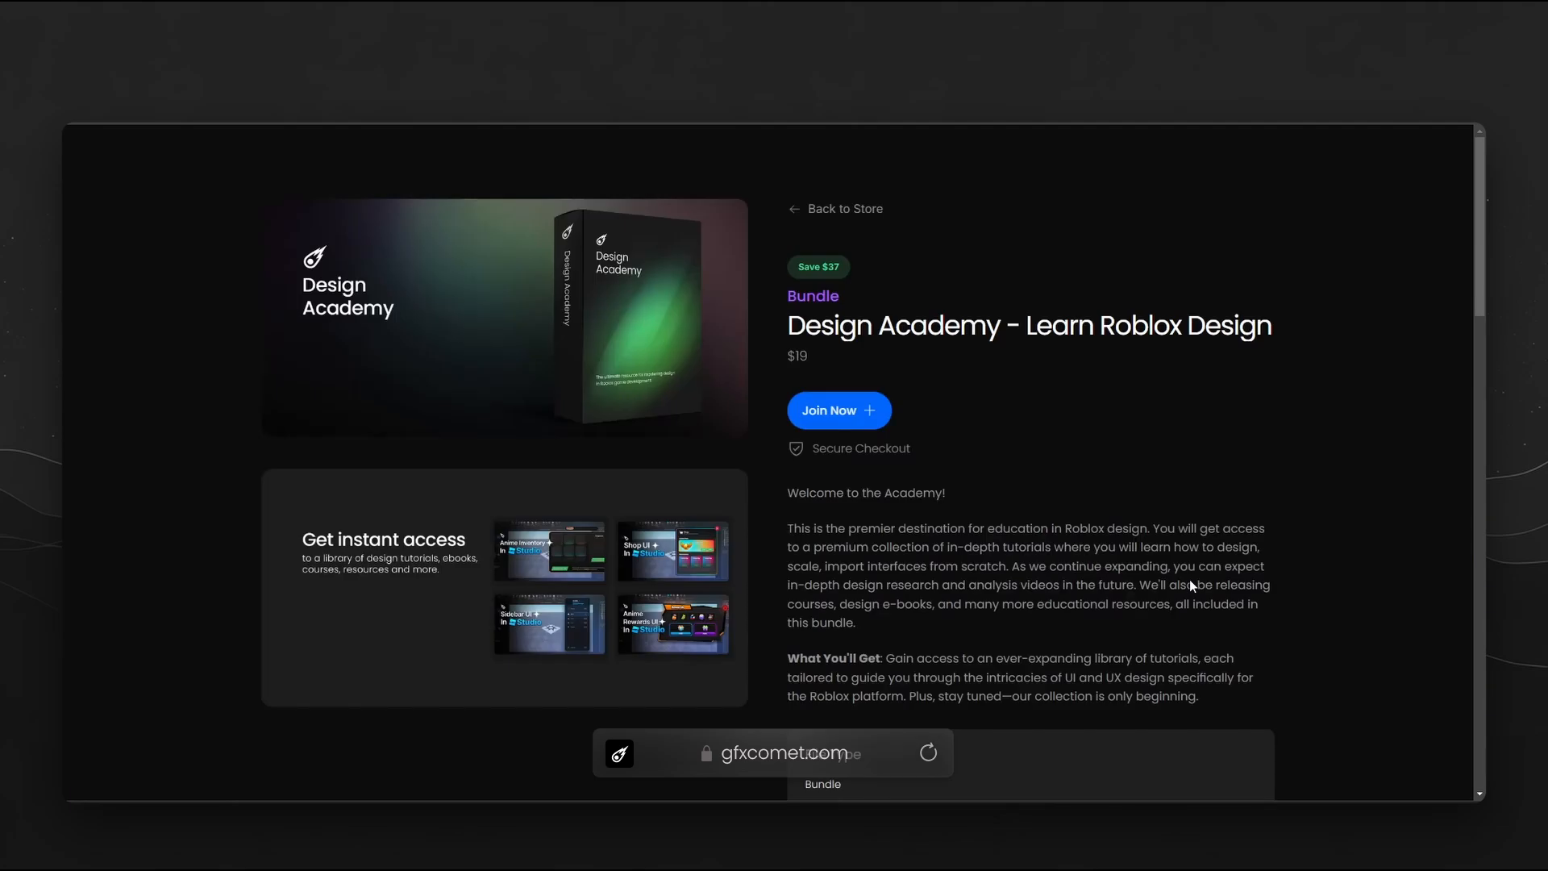
Read the Design Academy product description and return to the store.
scroll(1169, 577, "down", 5)
scroll(968, 532, "up", 4)
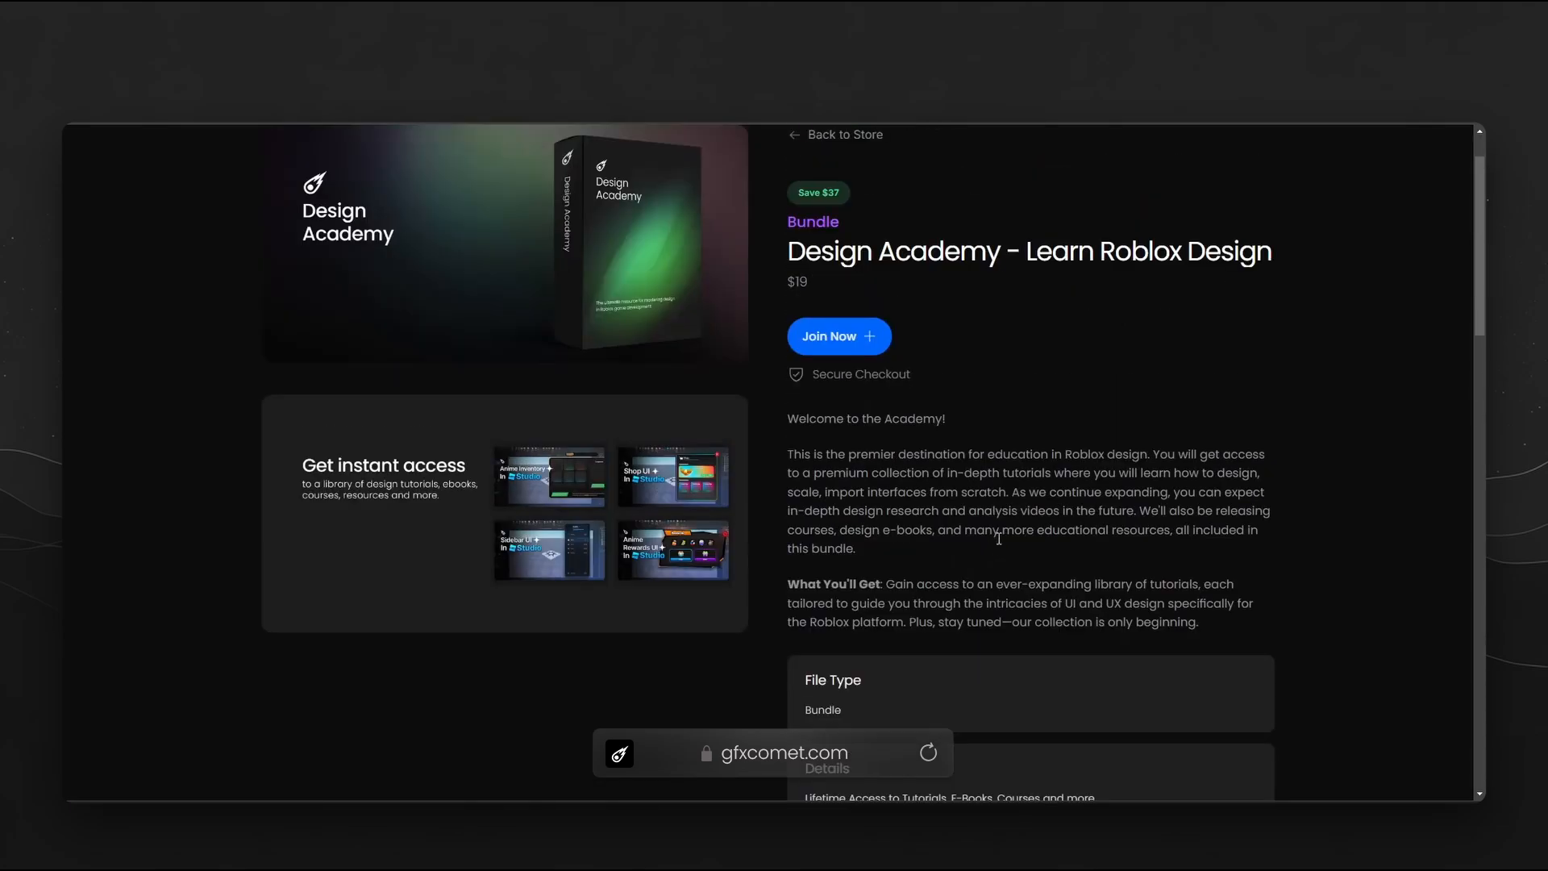
scroll(888, 371, "up", 1)
left_click(835, 215)
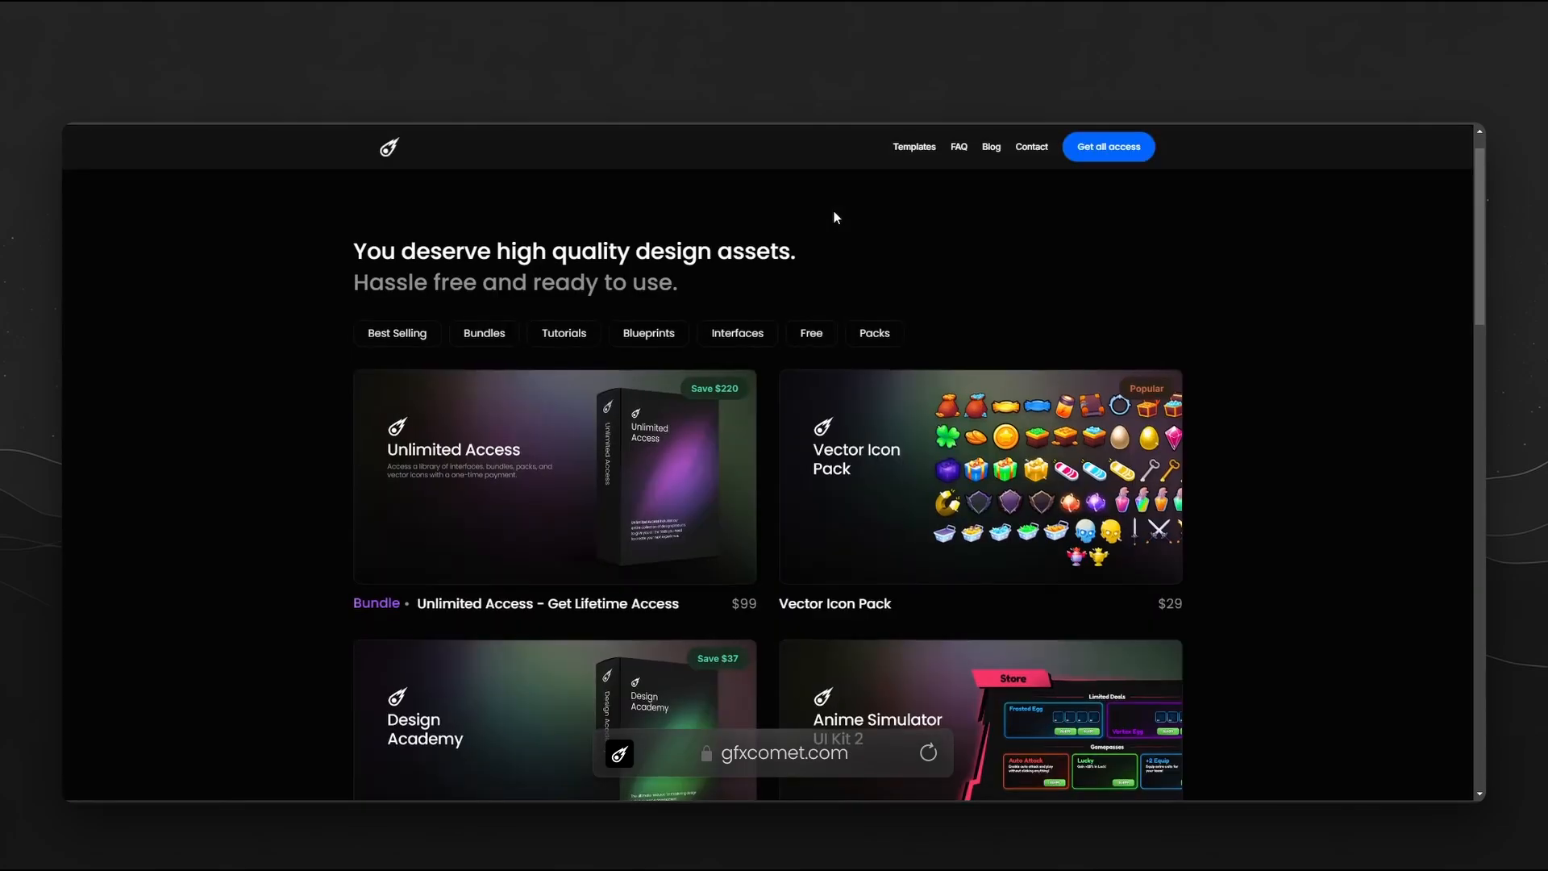
Browse the Best Selling products in the gfxcomet.com store.
left_click(546, 340)
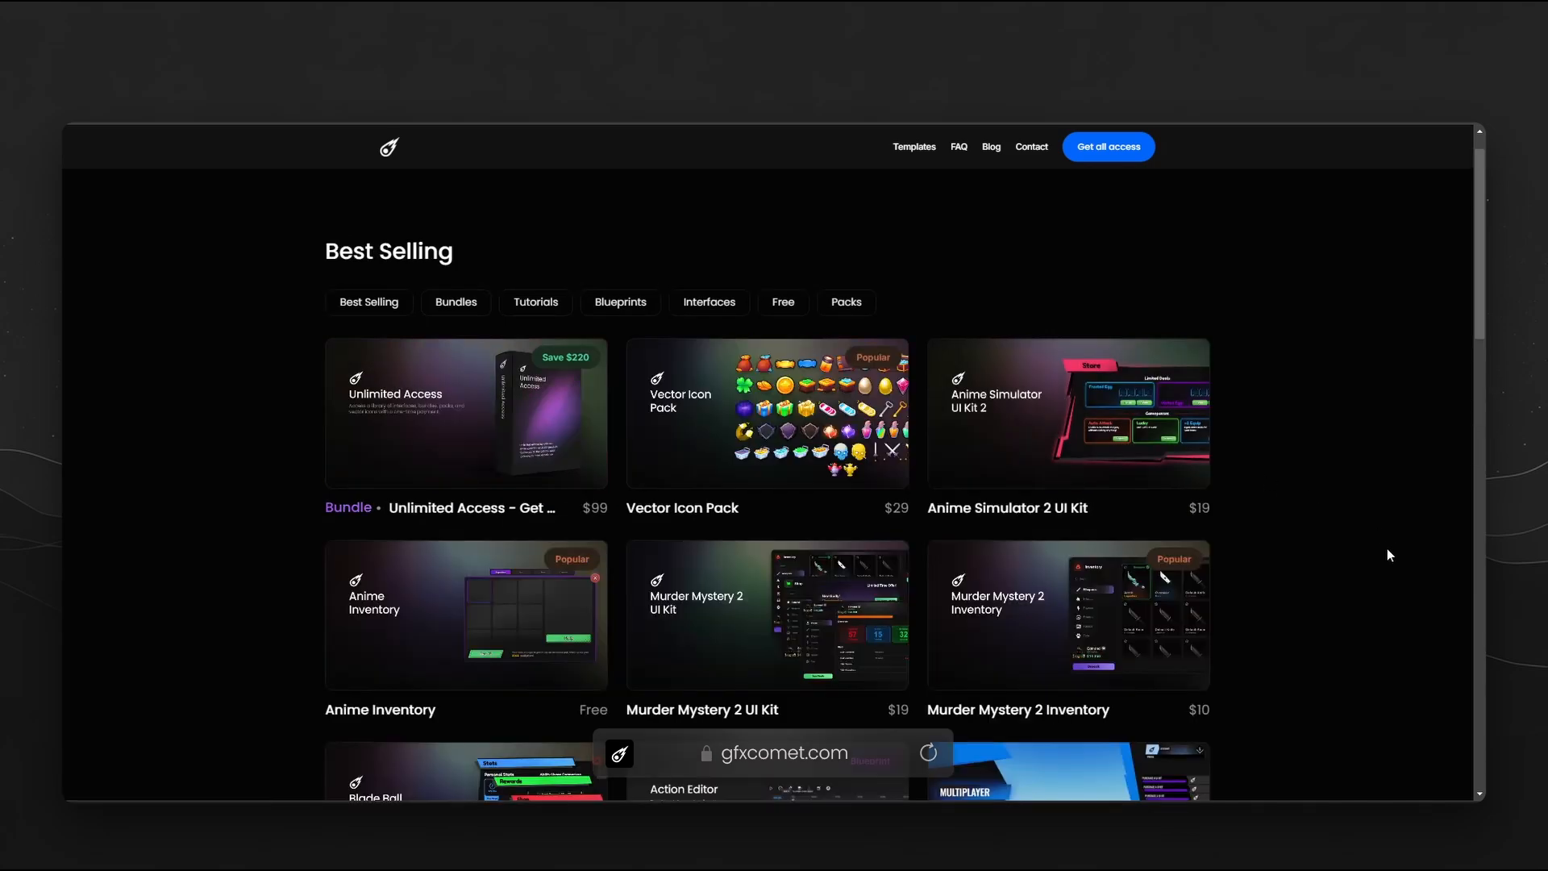
scroll(1274, 533, "down", 3)
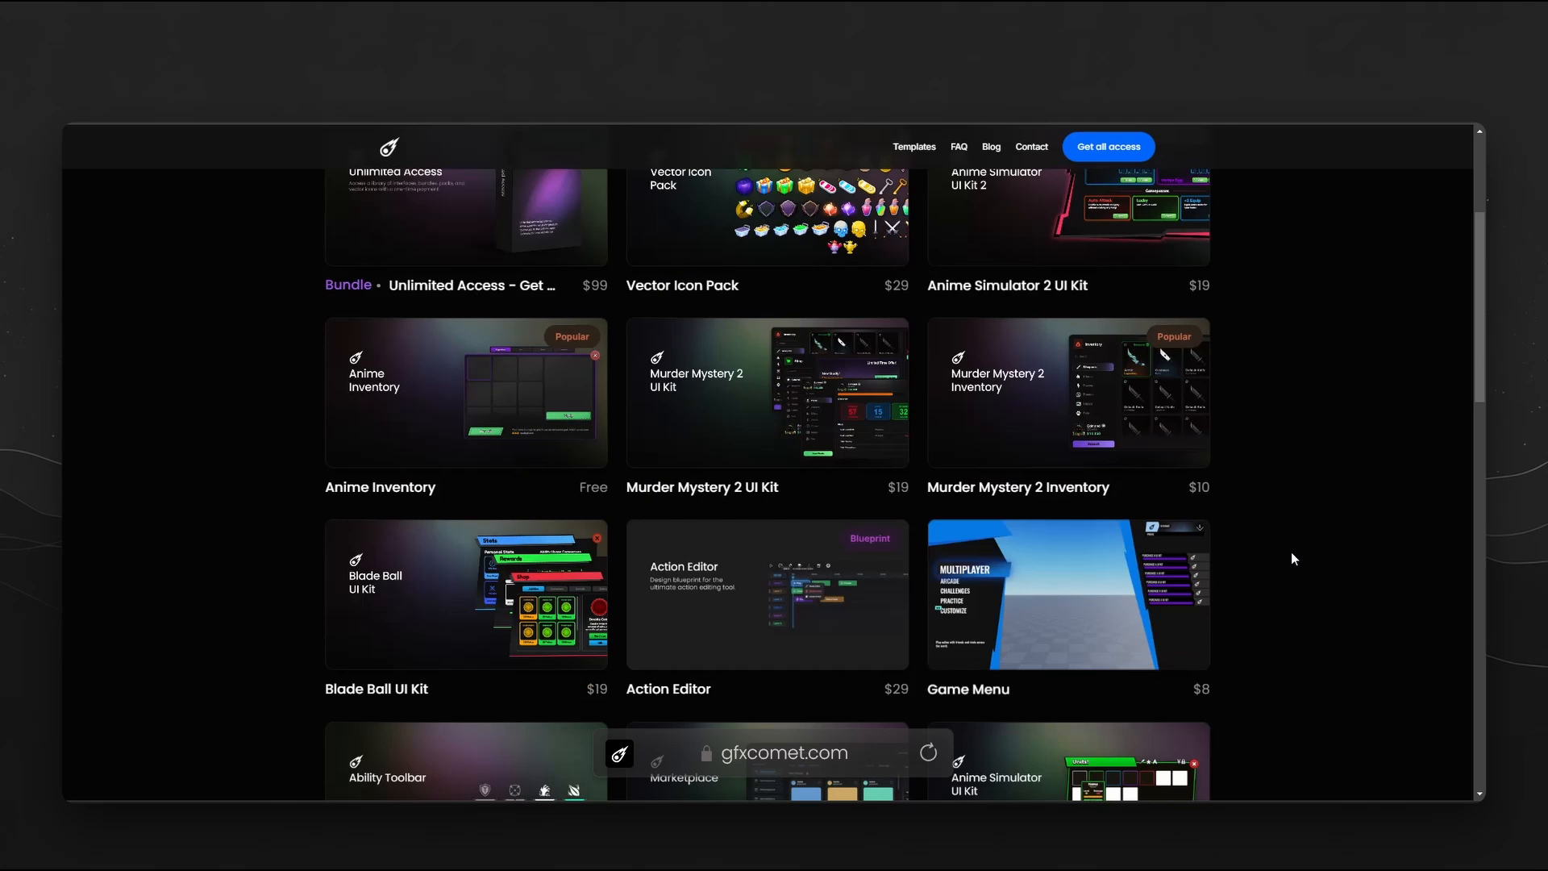
scroll(1321, 581, "down", 3)
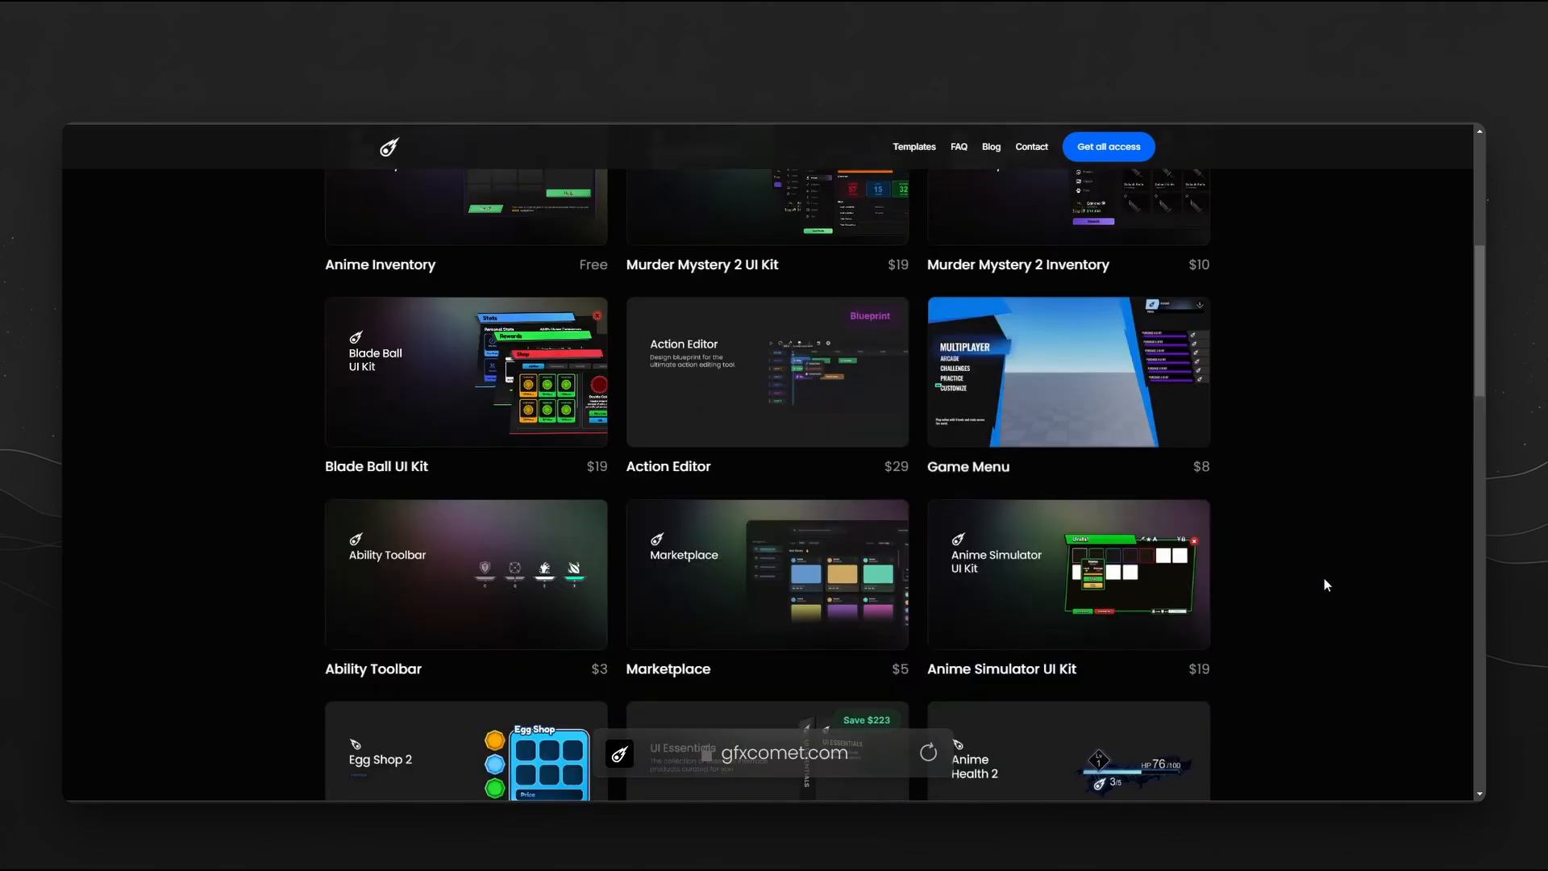